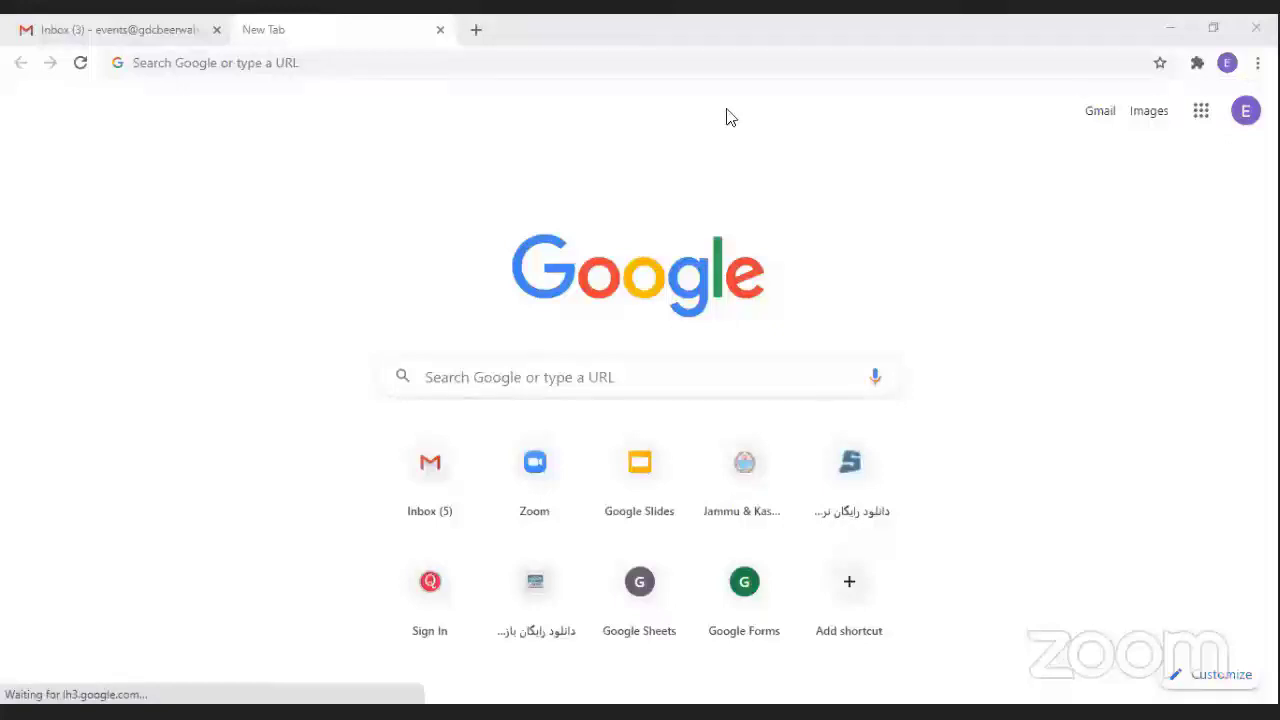
Load forms.google.com in Chrome to begin a new form
left_click(332, 73)
type("forms.google")
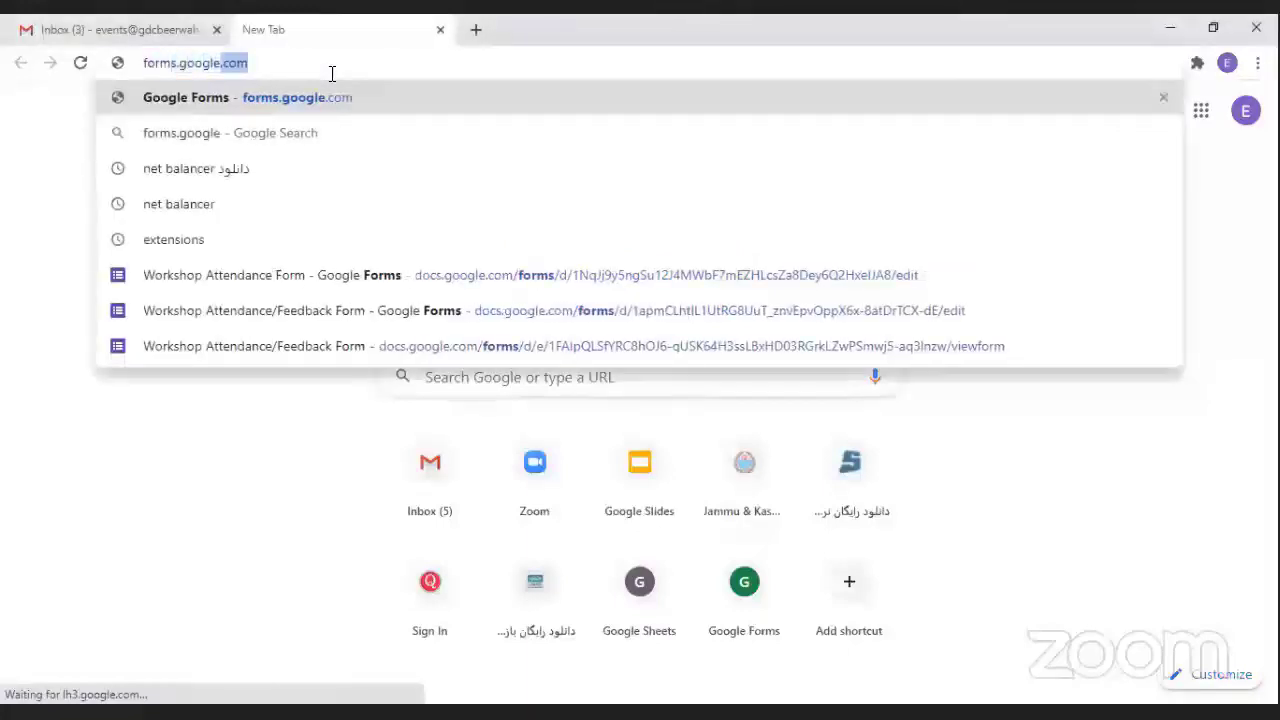
type(".com")
key("Return")
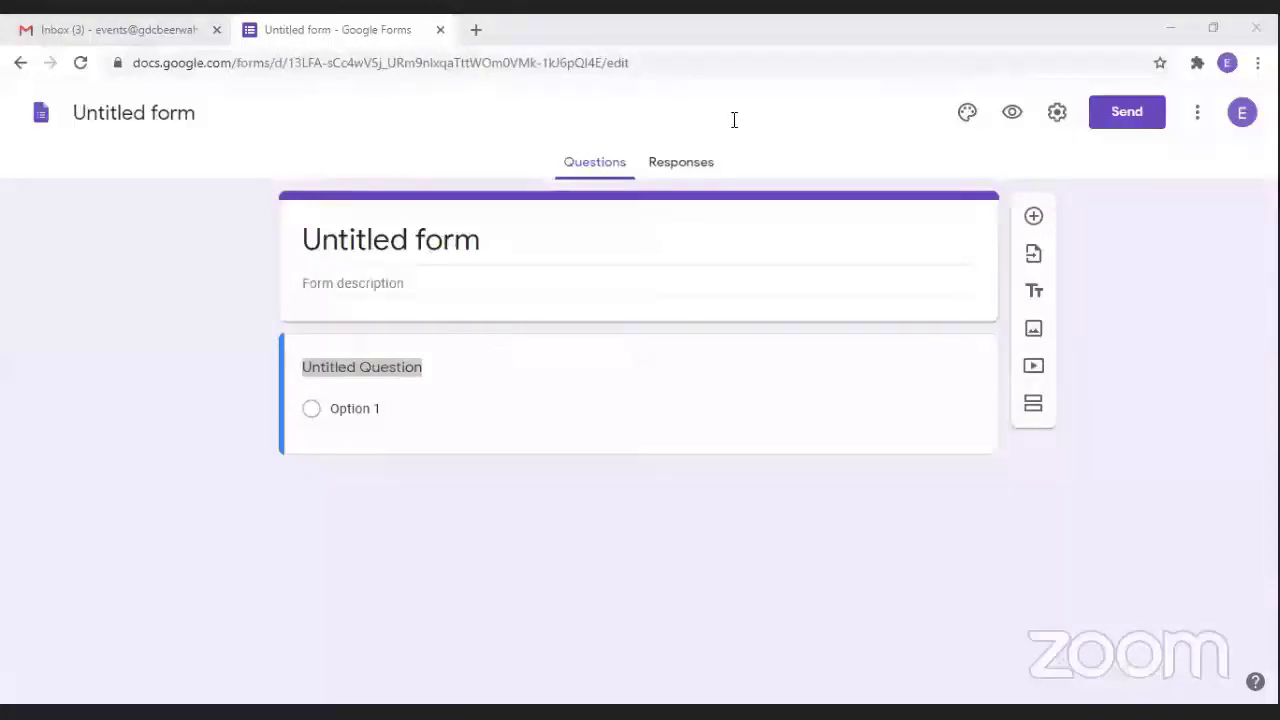
Title the form 'Webinar Registration Form' with description 'This webinar is organised by Government Degree College.'
left_click(489, 247)
type("W")
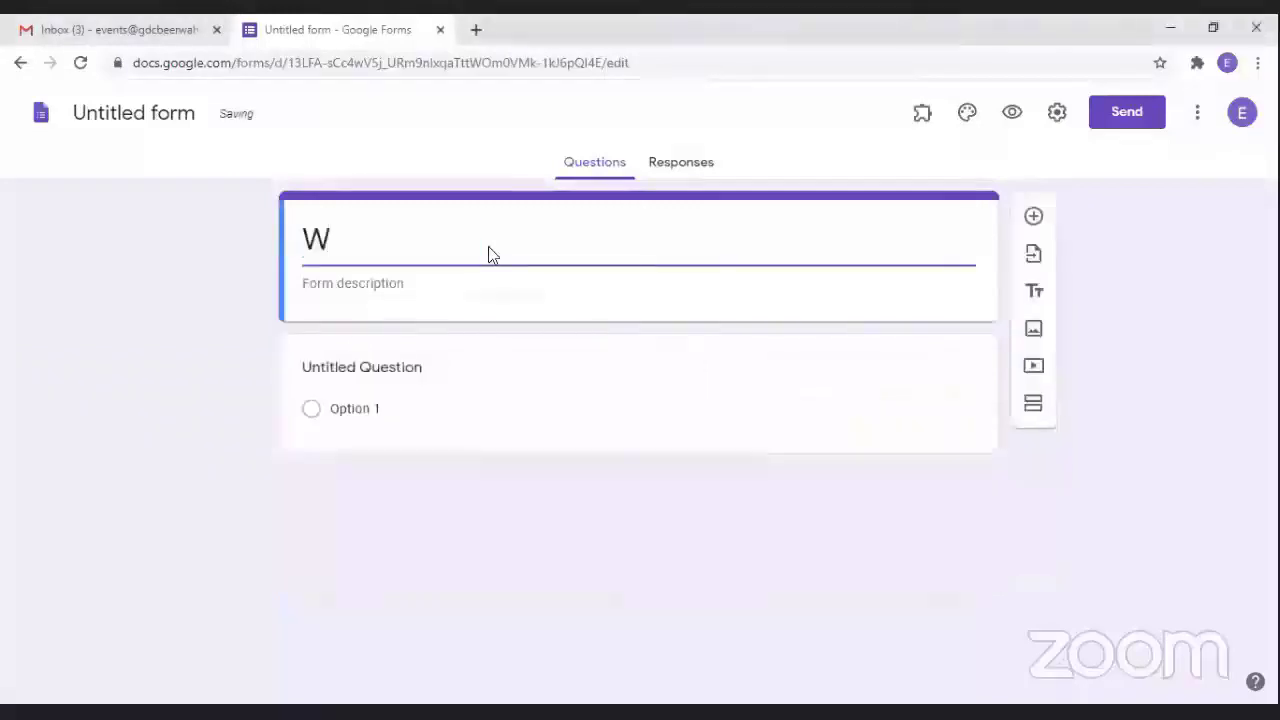
type("ebinar Reg")
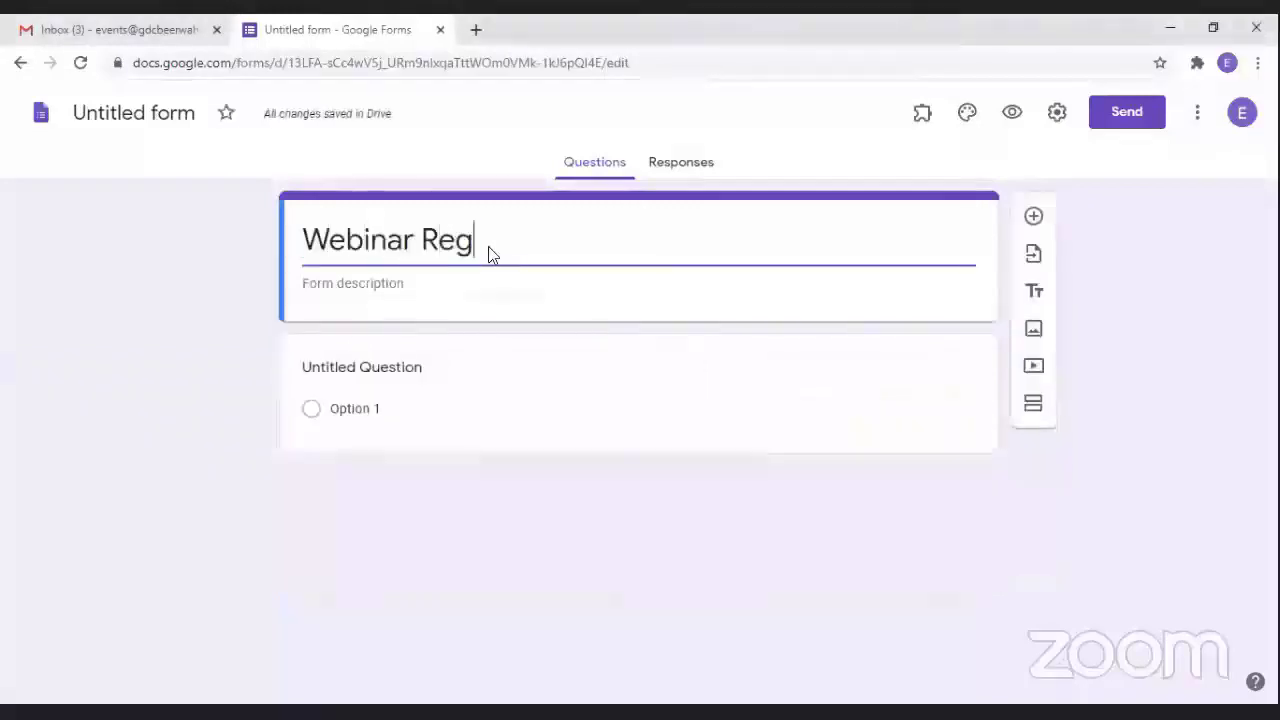
type("is")
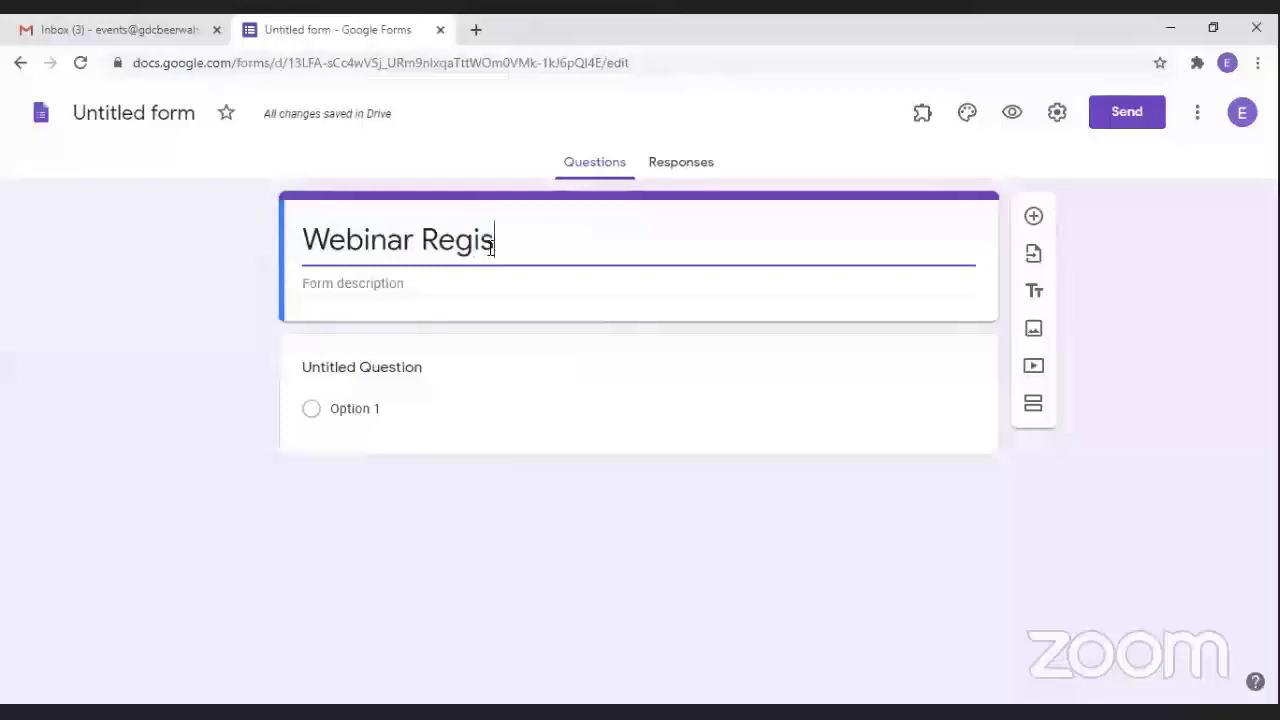
type("tration Form")
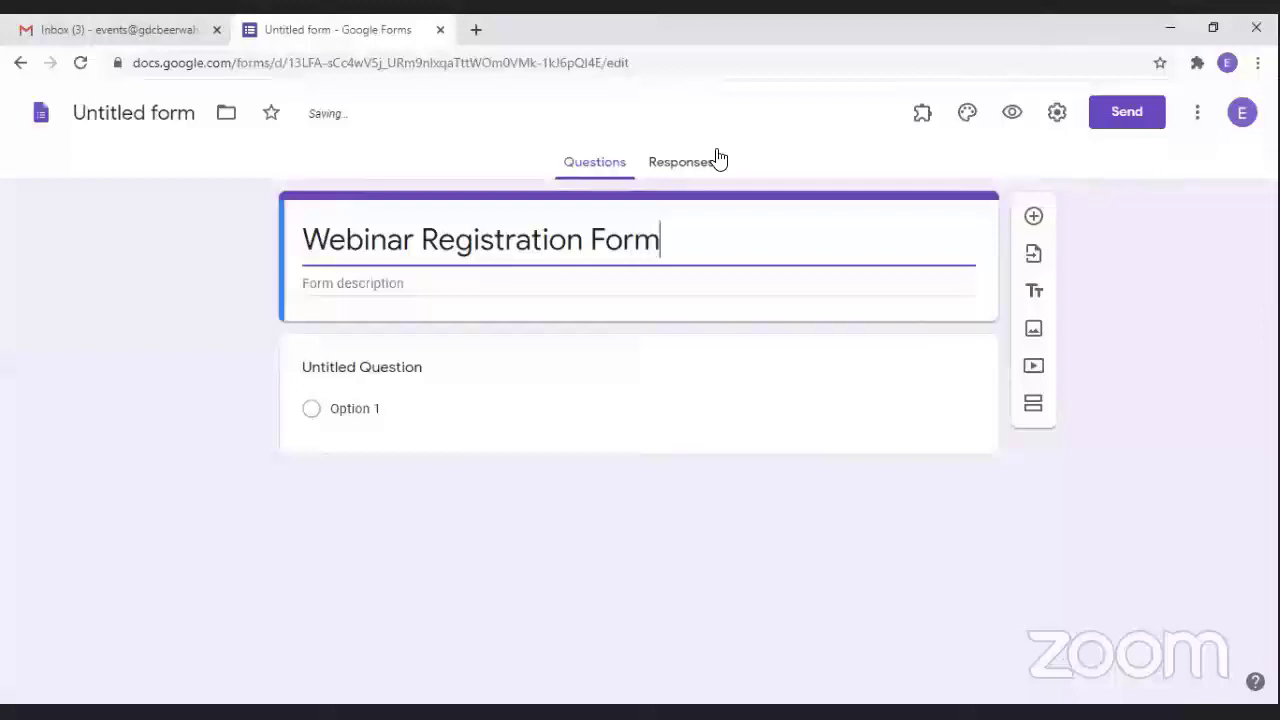
key("Tab")
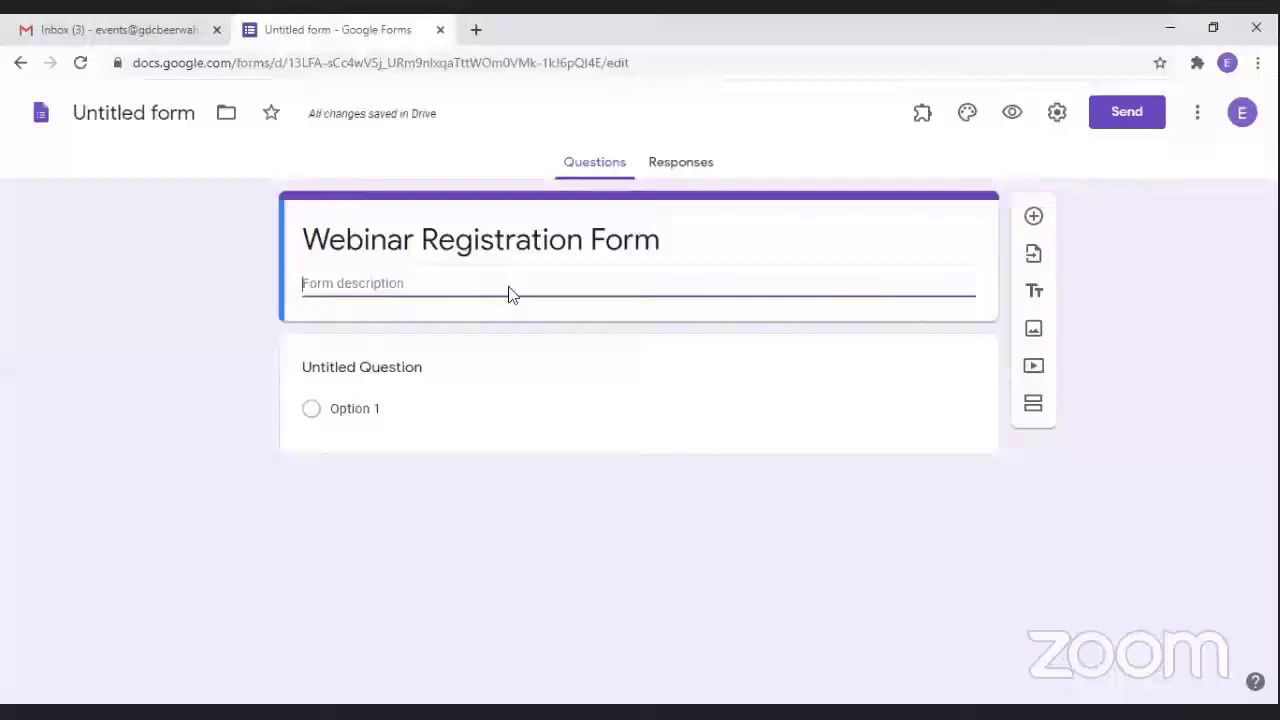
type("This webinar ")
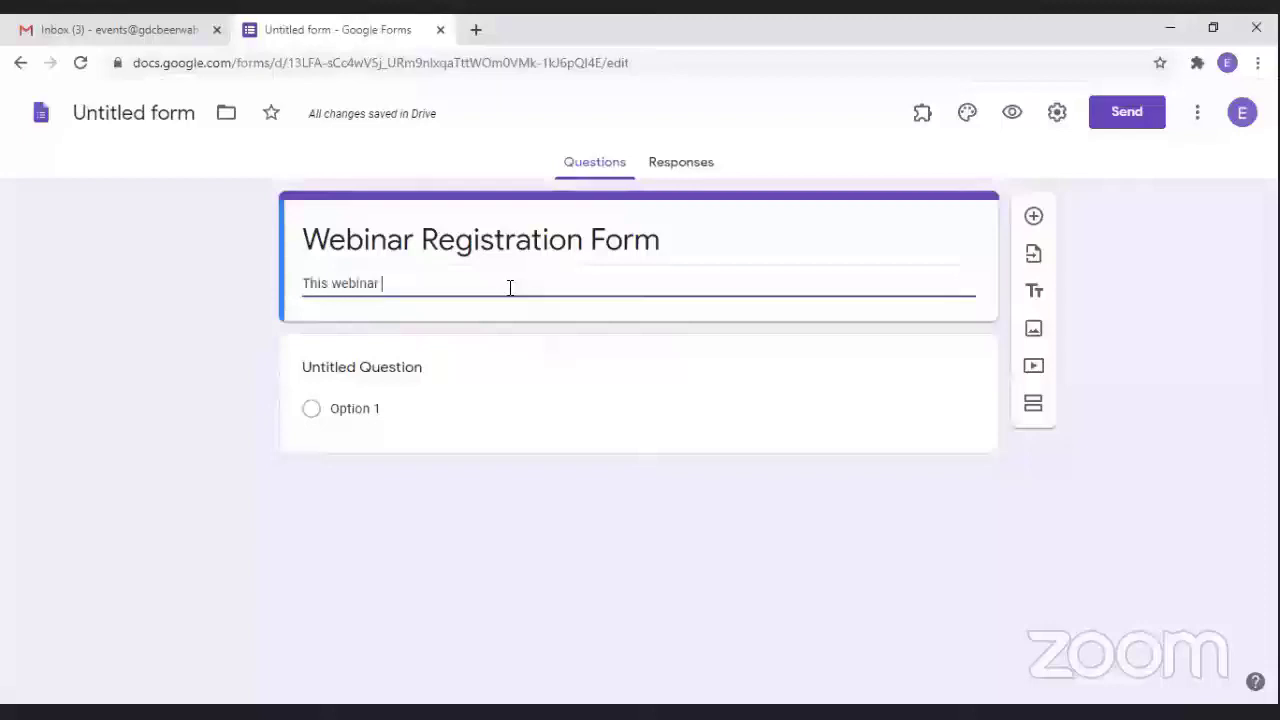
type("is organised by Govern")
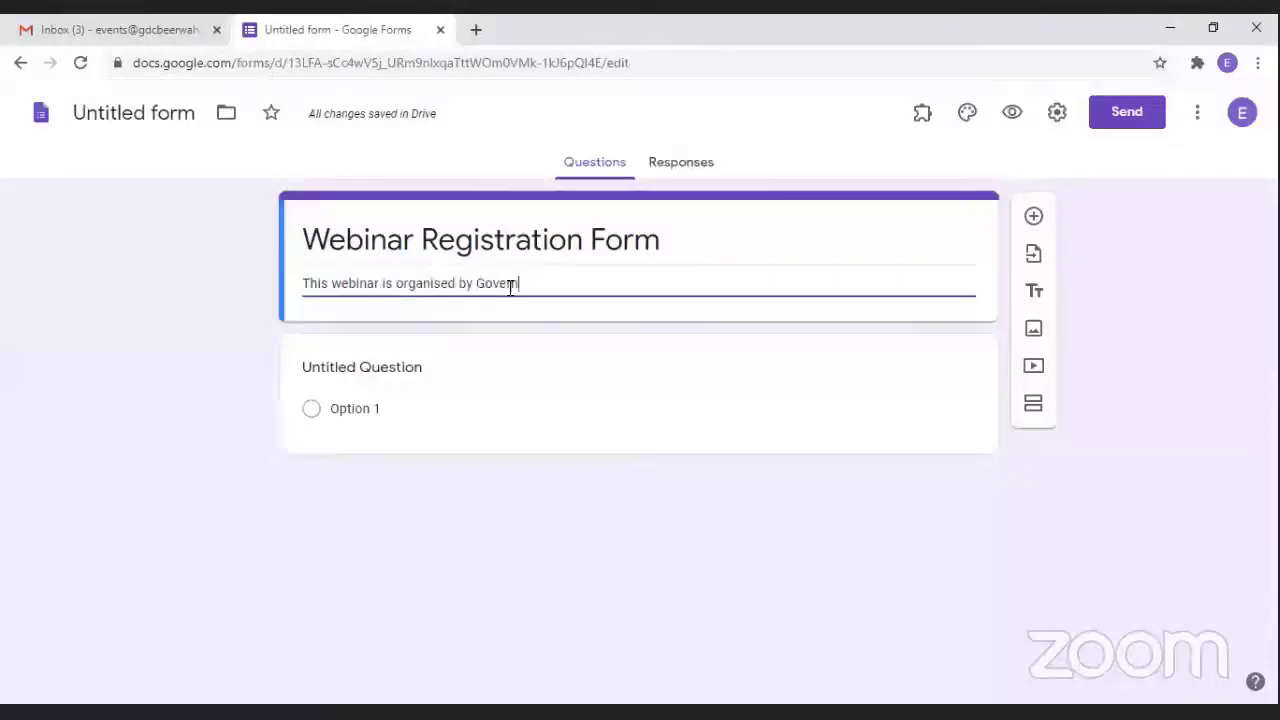
type("ment Degree College.")
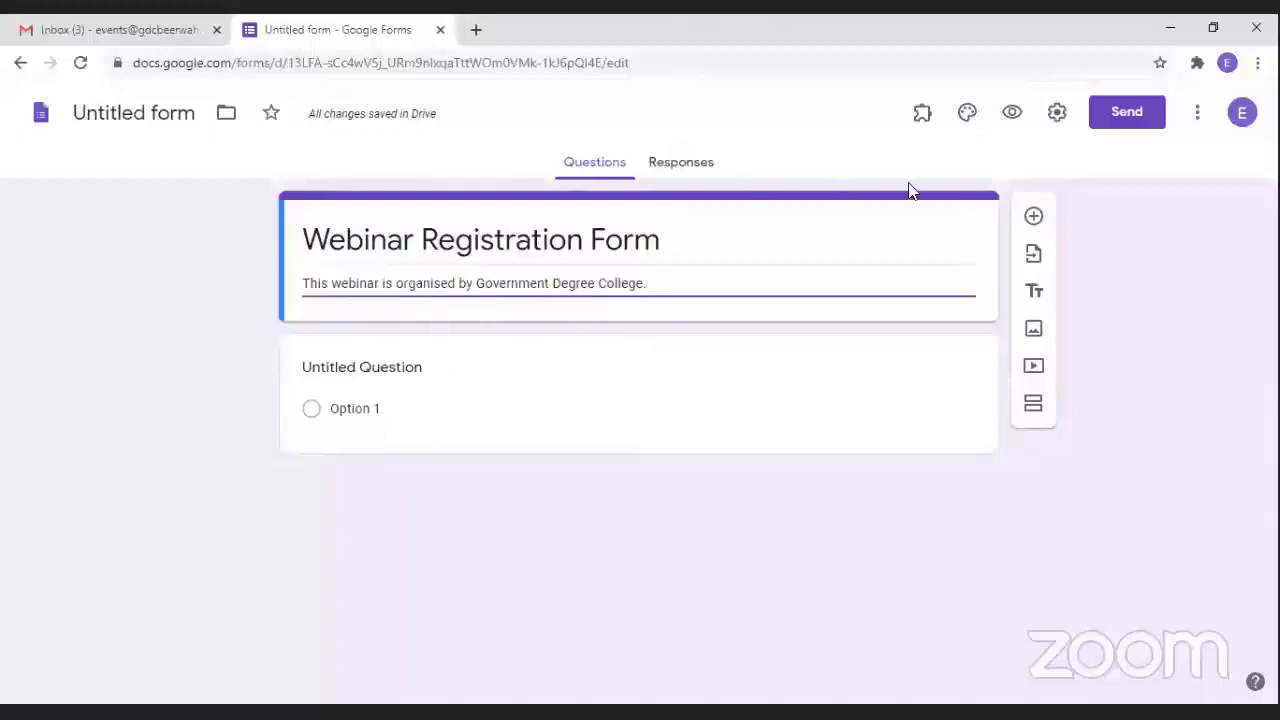
Make 'Name' a required short-answer question and add a 'Designation' question below it
left_click(359, 373)
type("Name")
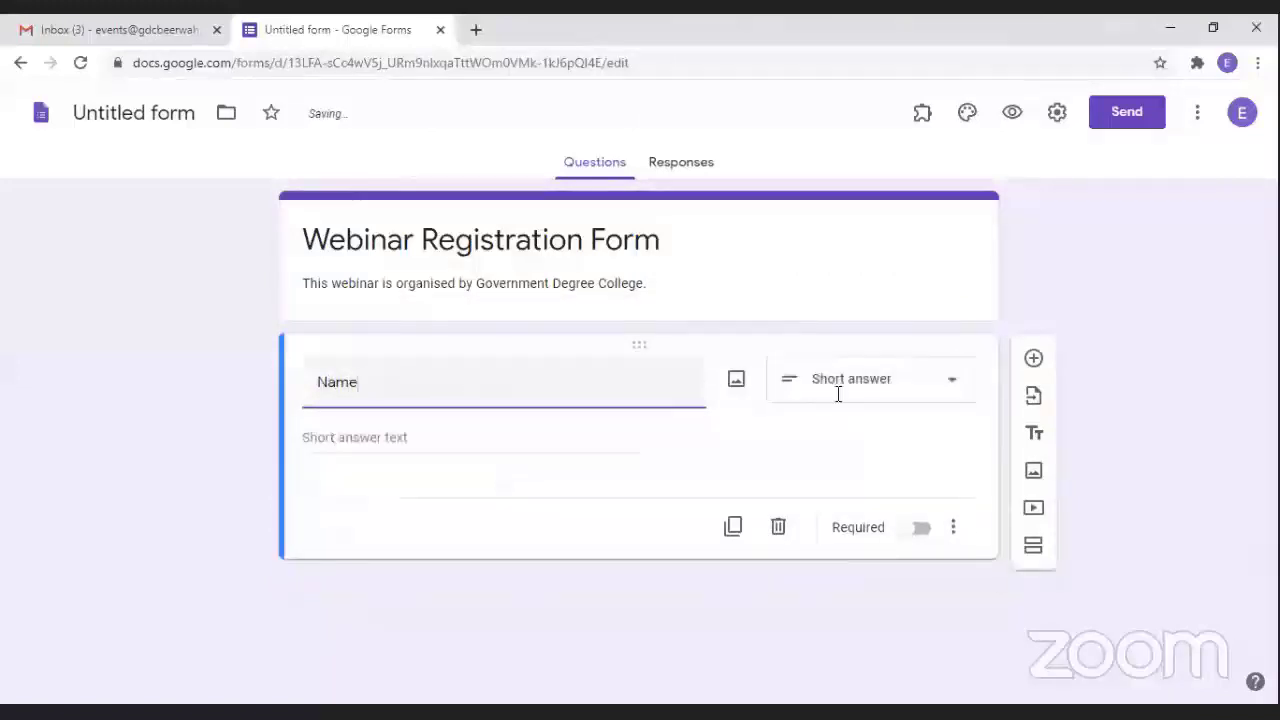
left_click(891, 383)
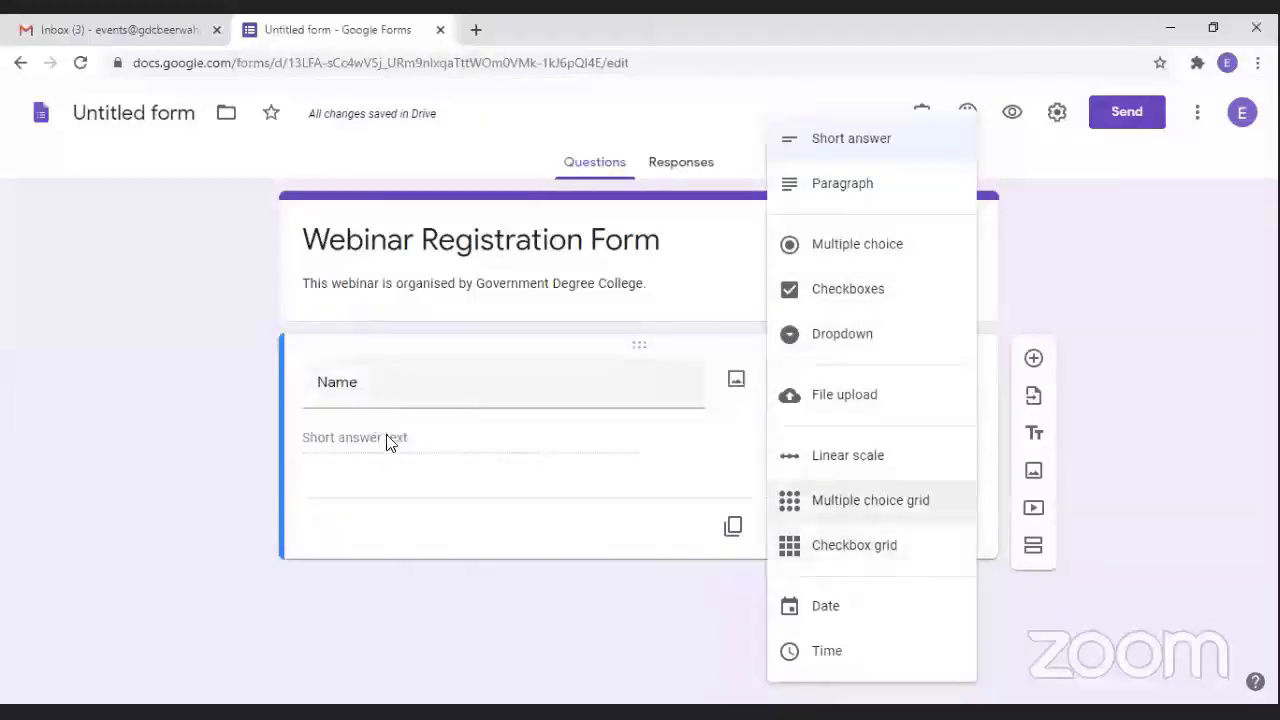
left_click(728, 478)
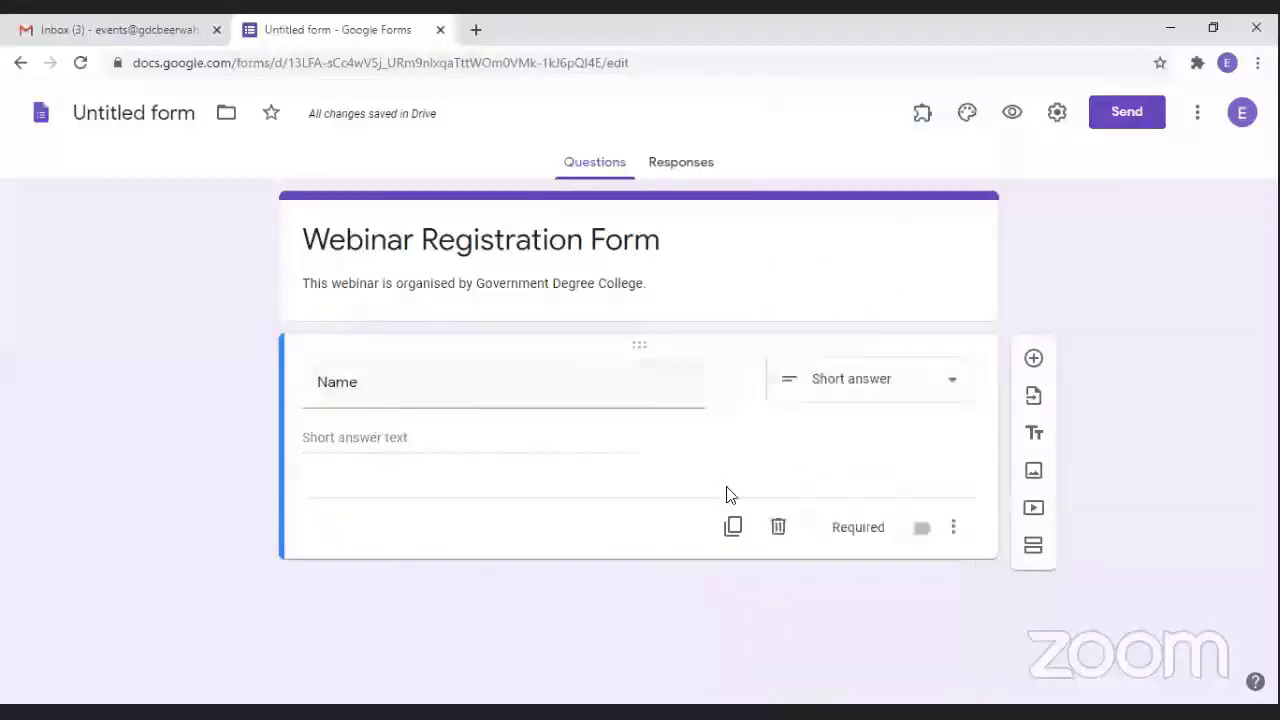
left_click(922, 530)
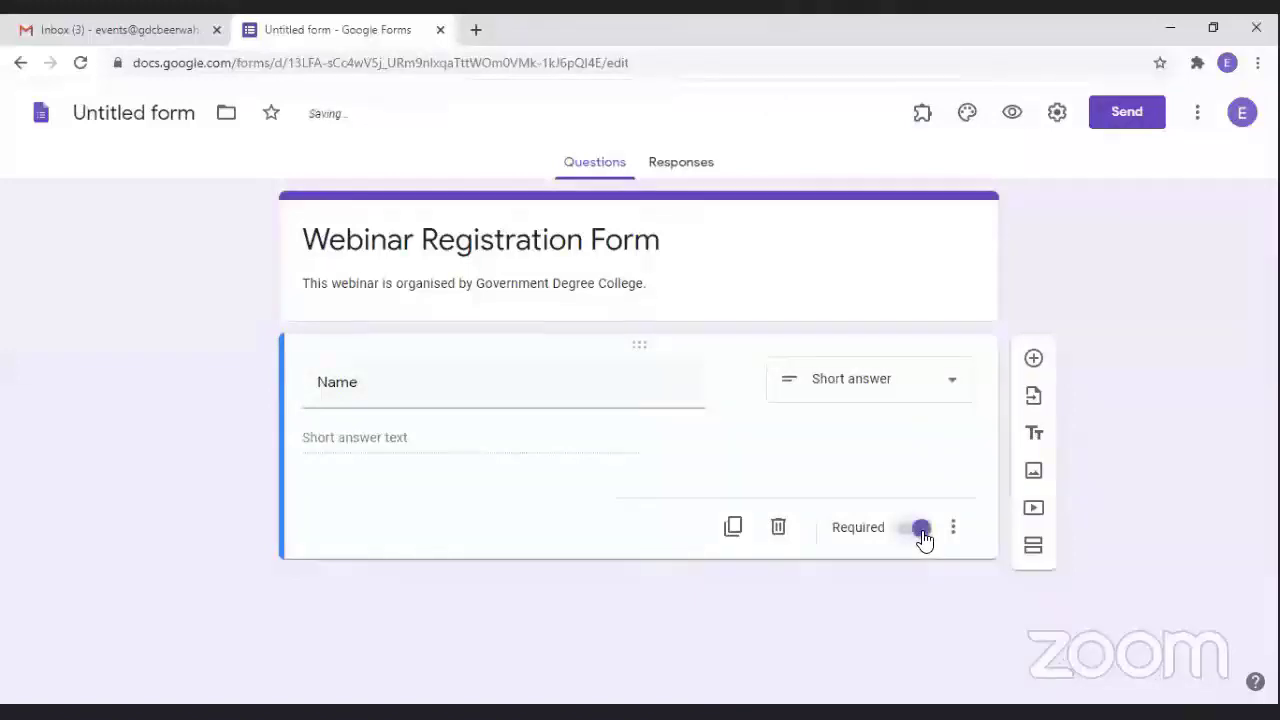
left_click(1034, 360)
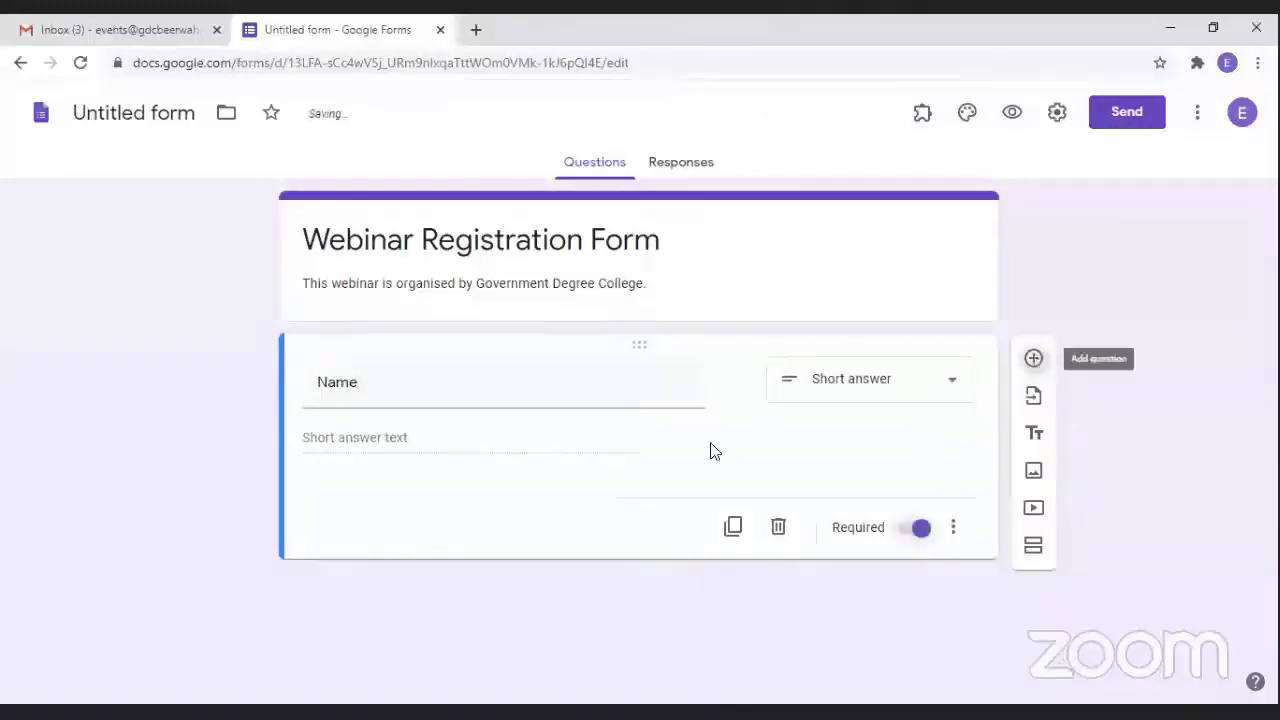
type("Desi")
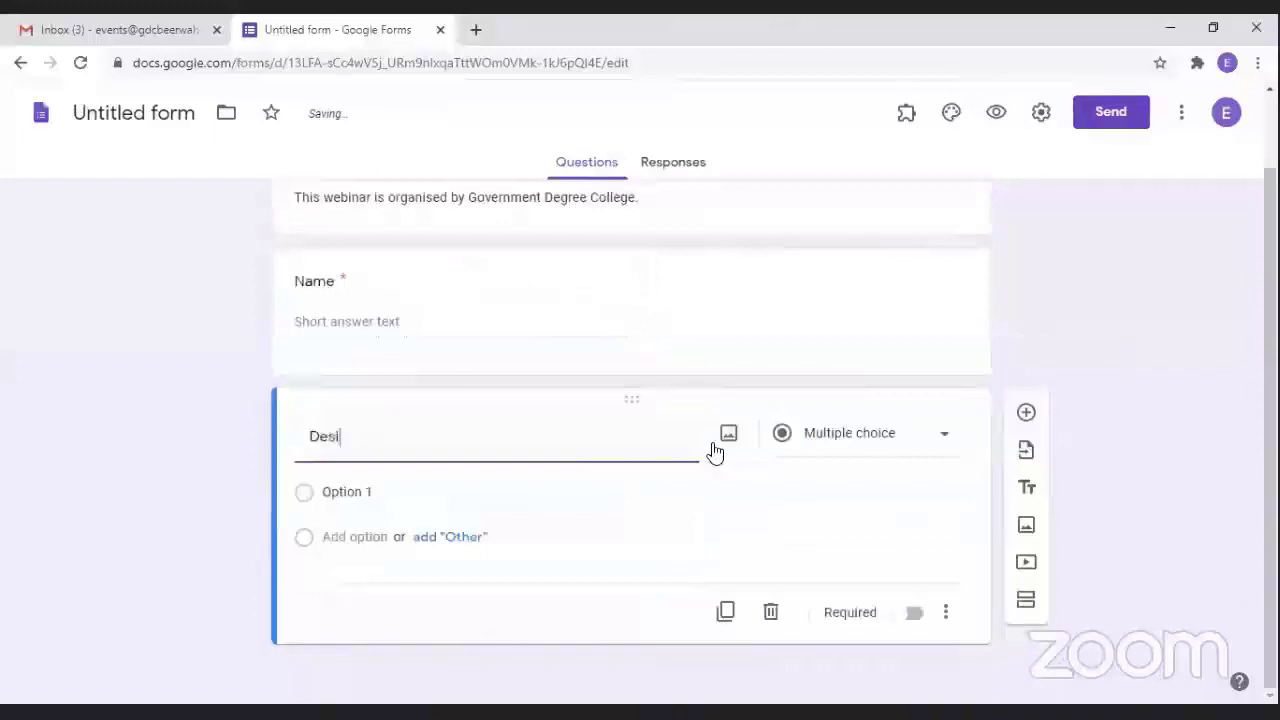
type("gnation")
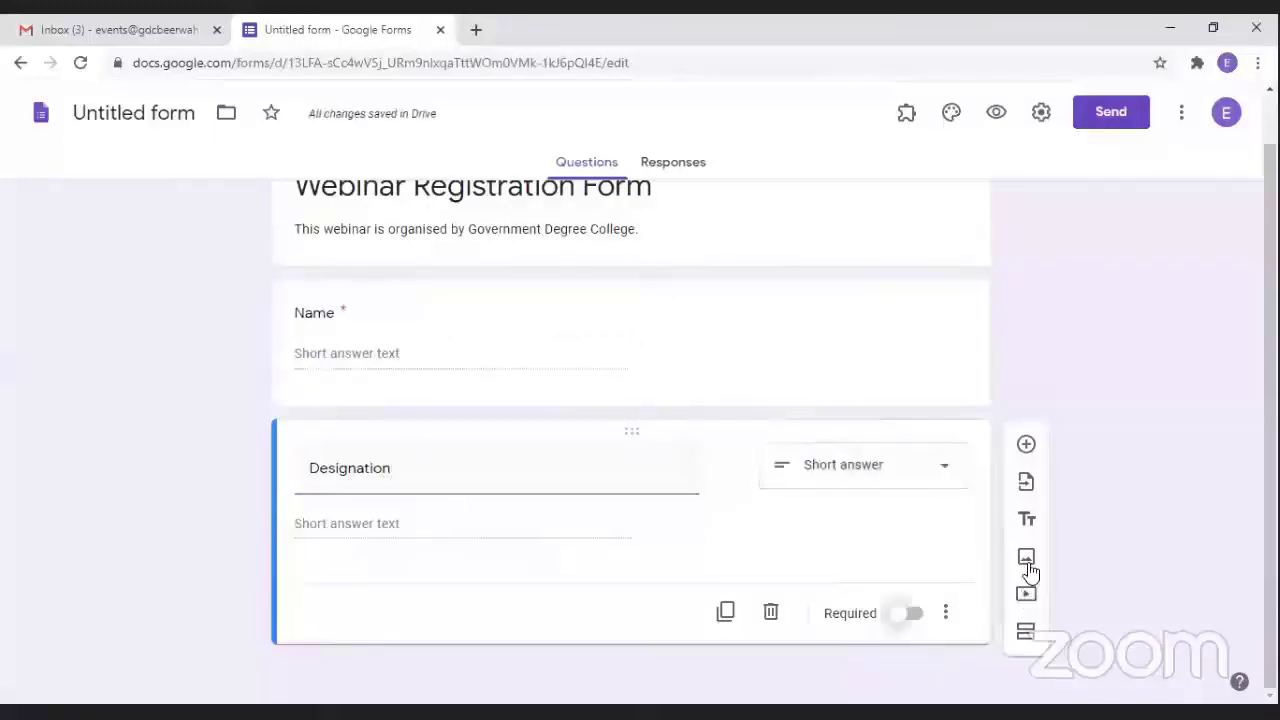
Add a blank question below and switch Designation to a Dropdown
left_click(1025, 446)
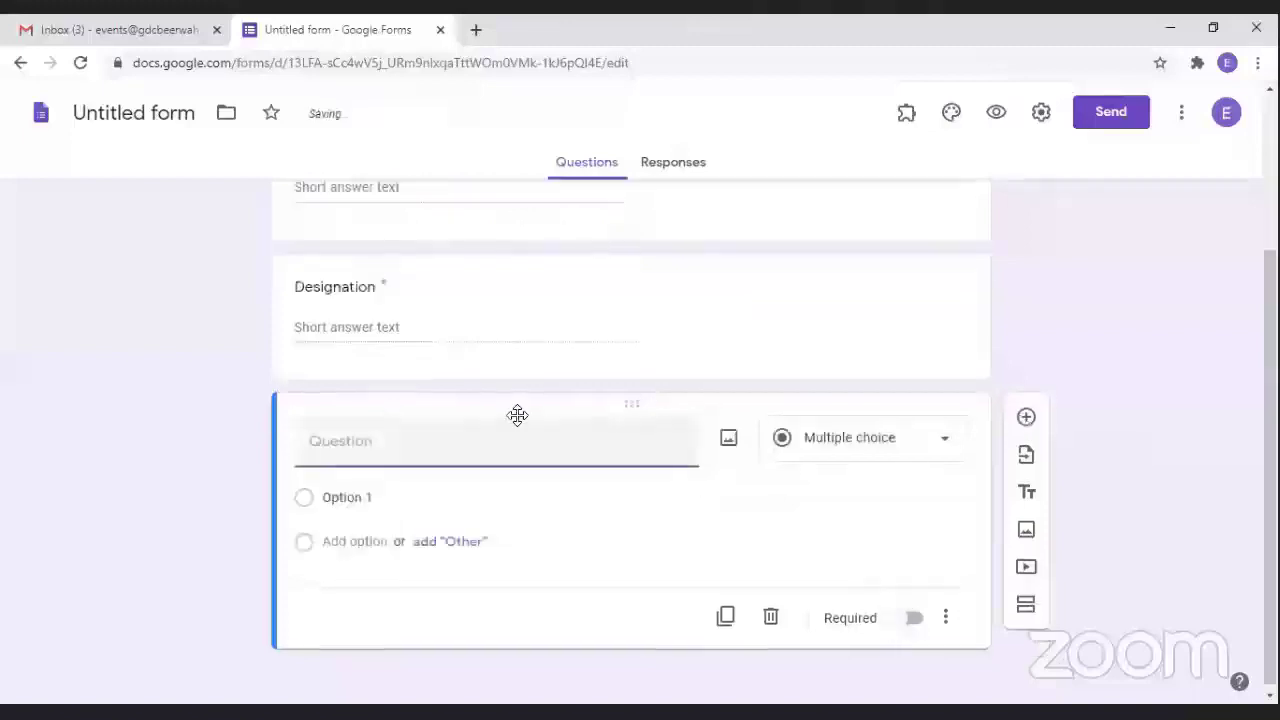
left_click(827, 323)
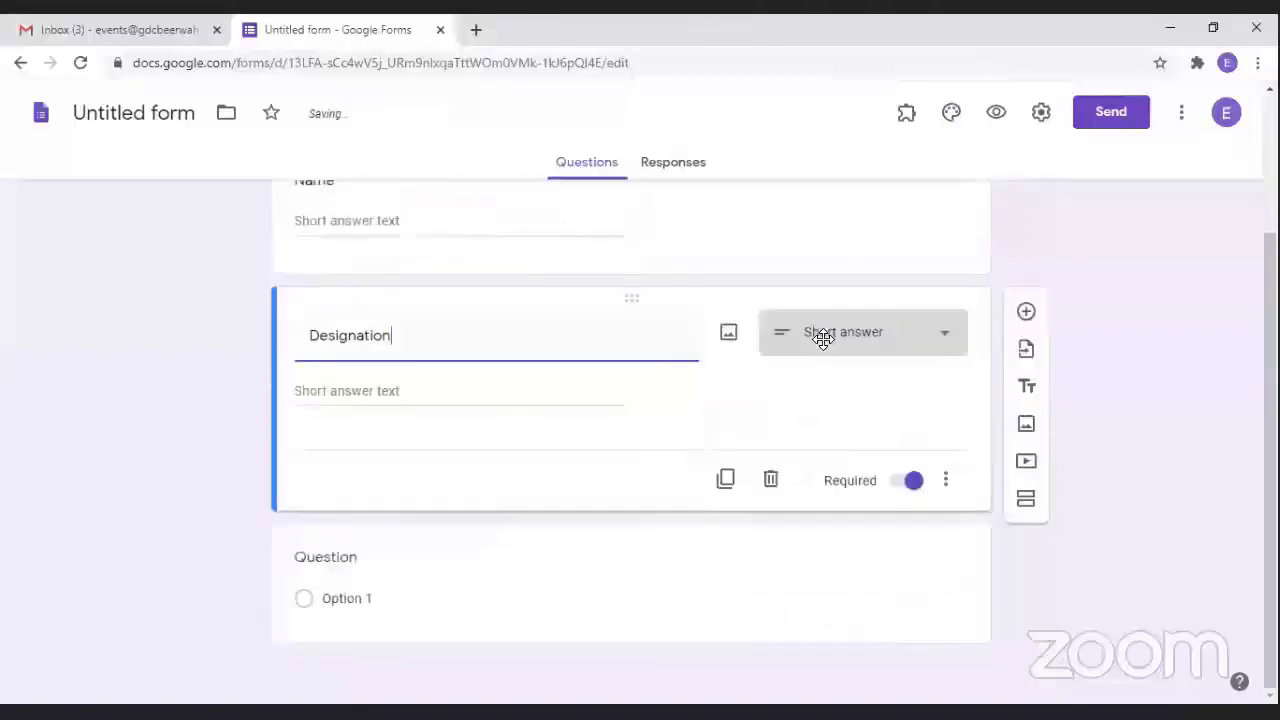
left_click(820, 333)
key("Down")
key("Down")
key("Return")
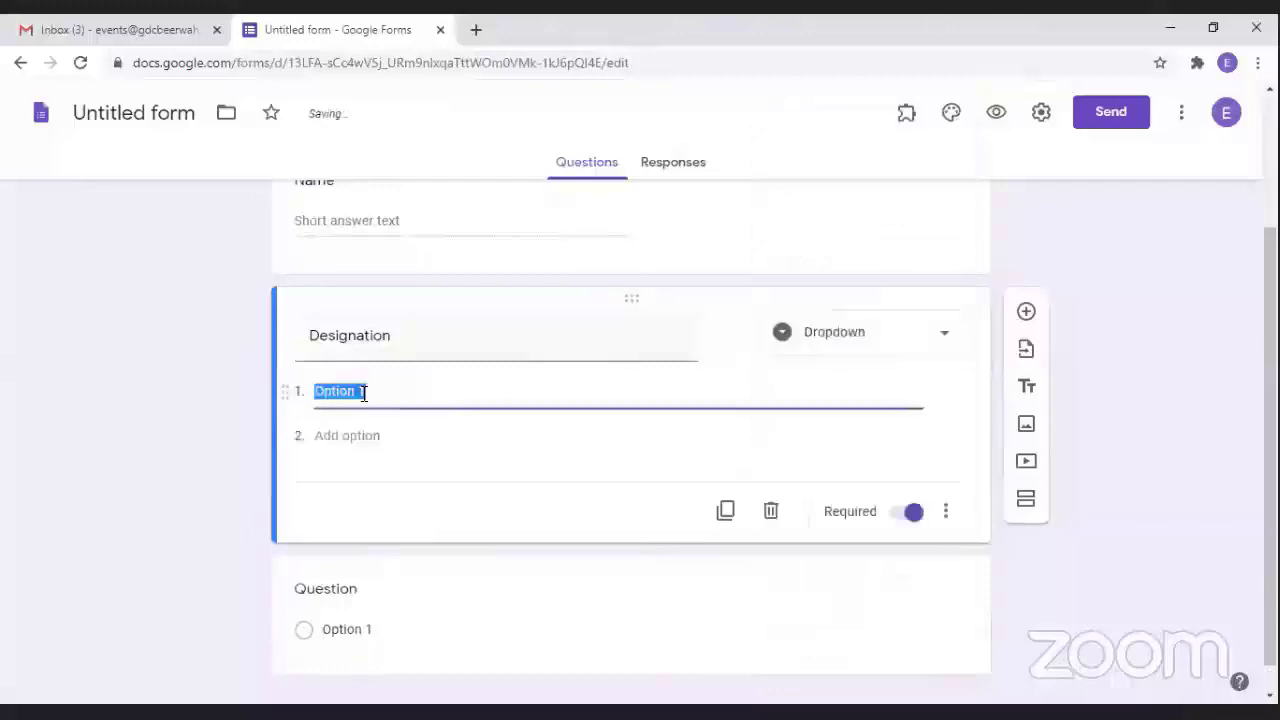
Give Designation the choices Assistant Professor, Associate Professor, Student and a fourth option
type("Assistant Professor")
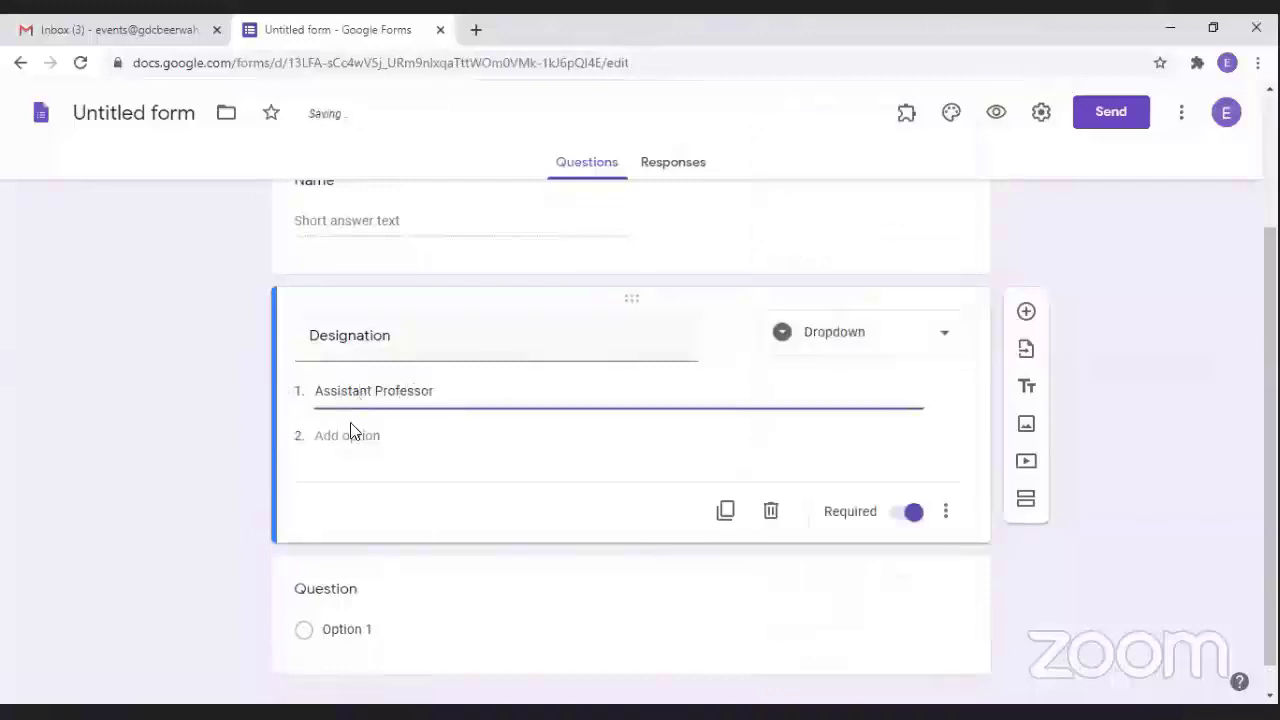
left_click(347, 435)
type("Associate Professor")
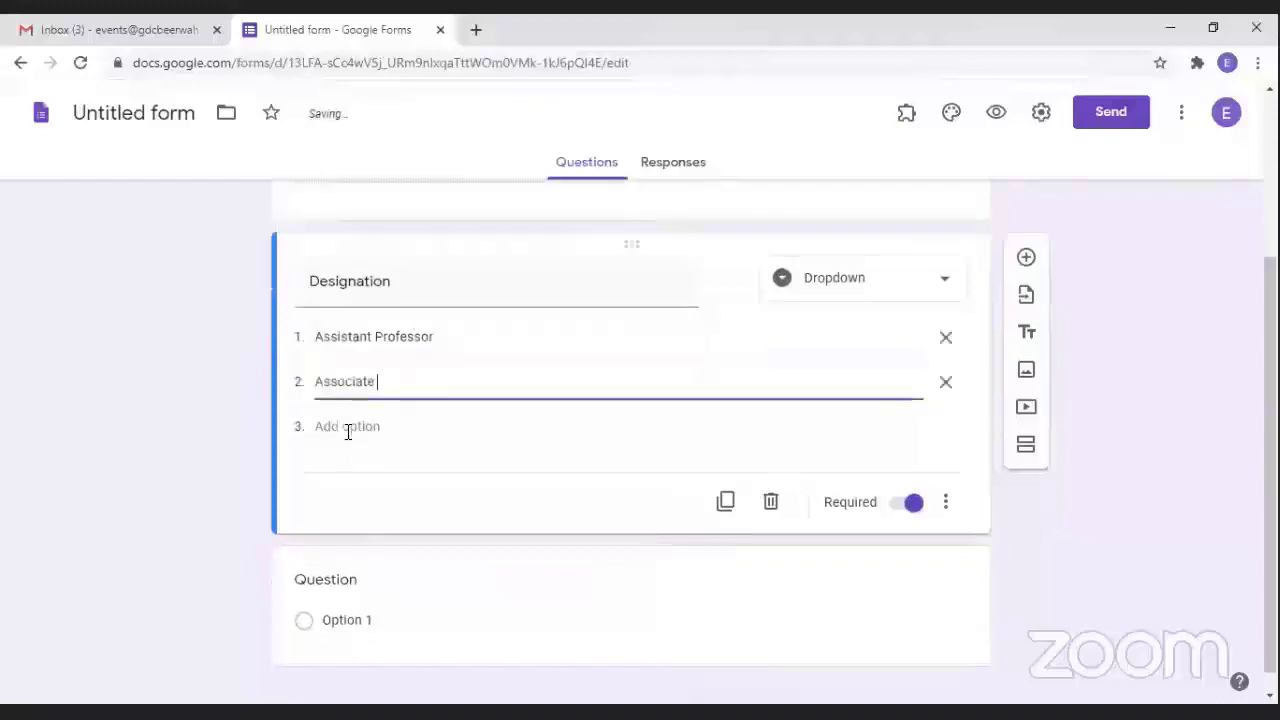
left_click(338, 432)
type("Student")
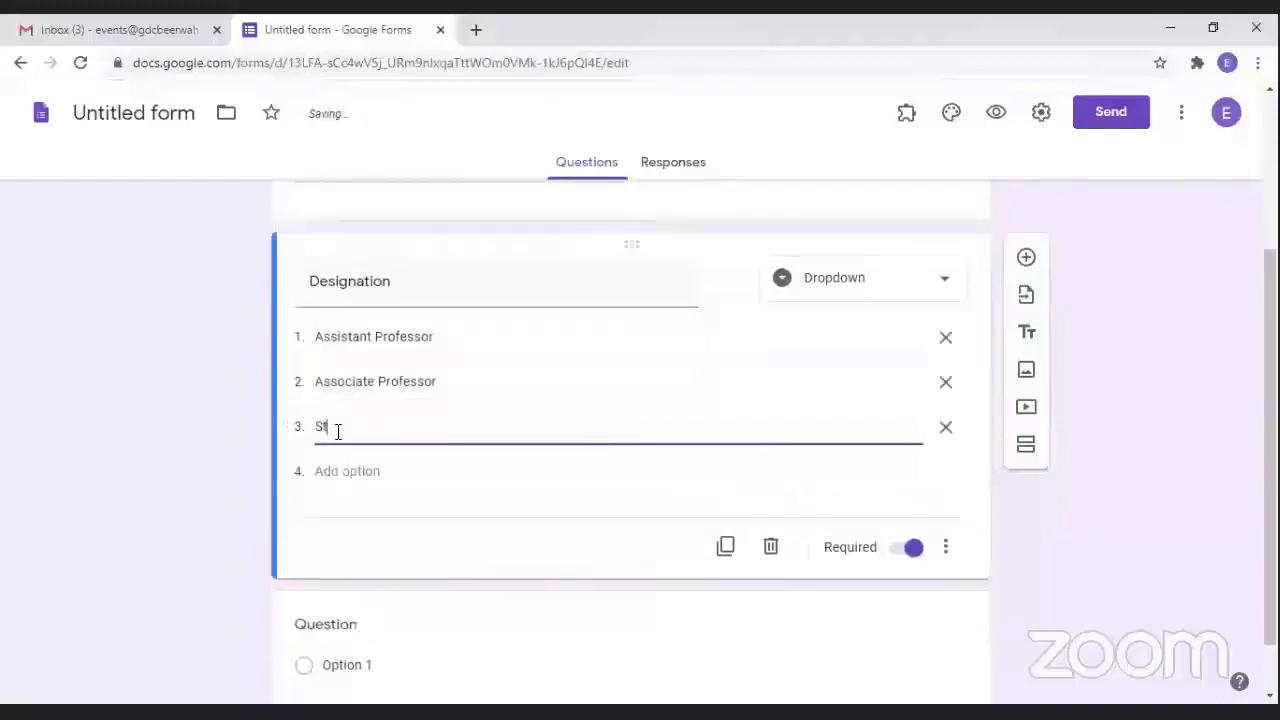
left_click(405, 479)
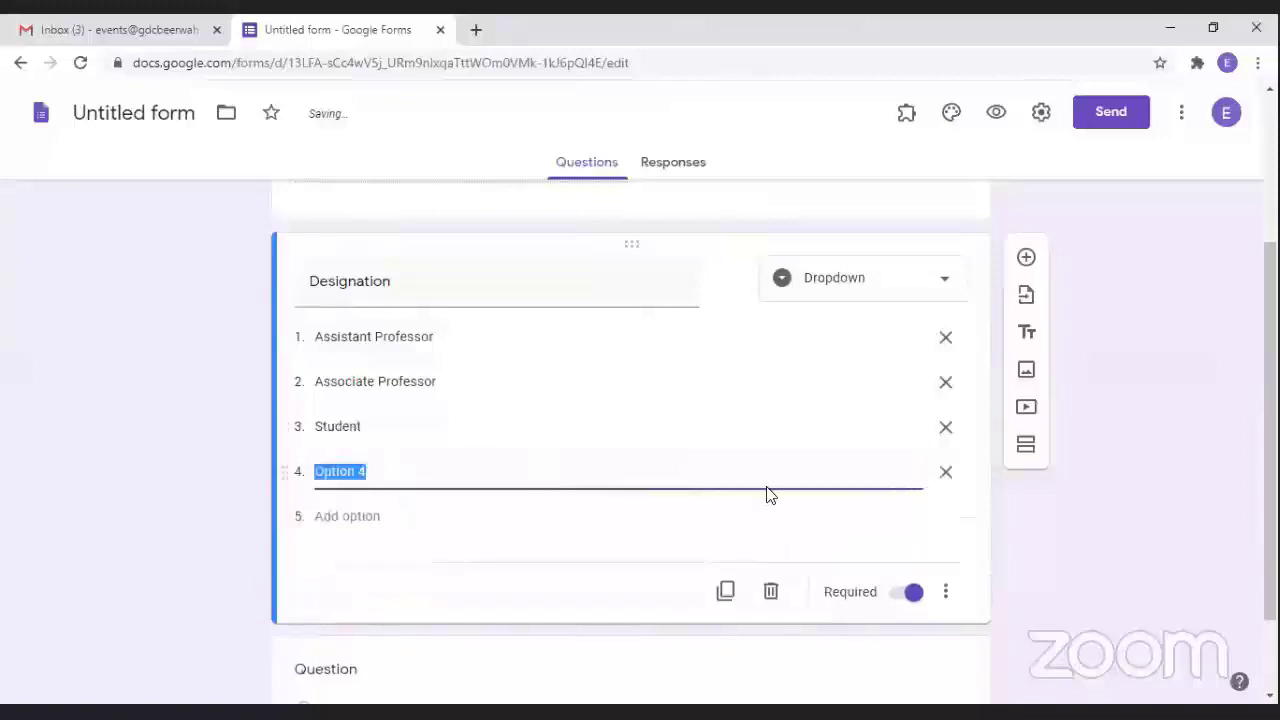
left_click(808, 294)
Switch Designation to Multiple choice and add an 'Other' answer choice
left_click(838, 290)
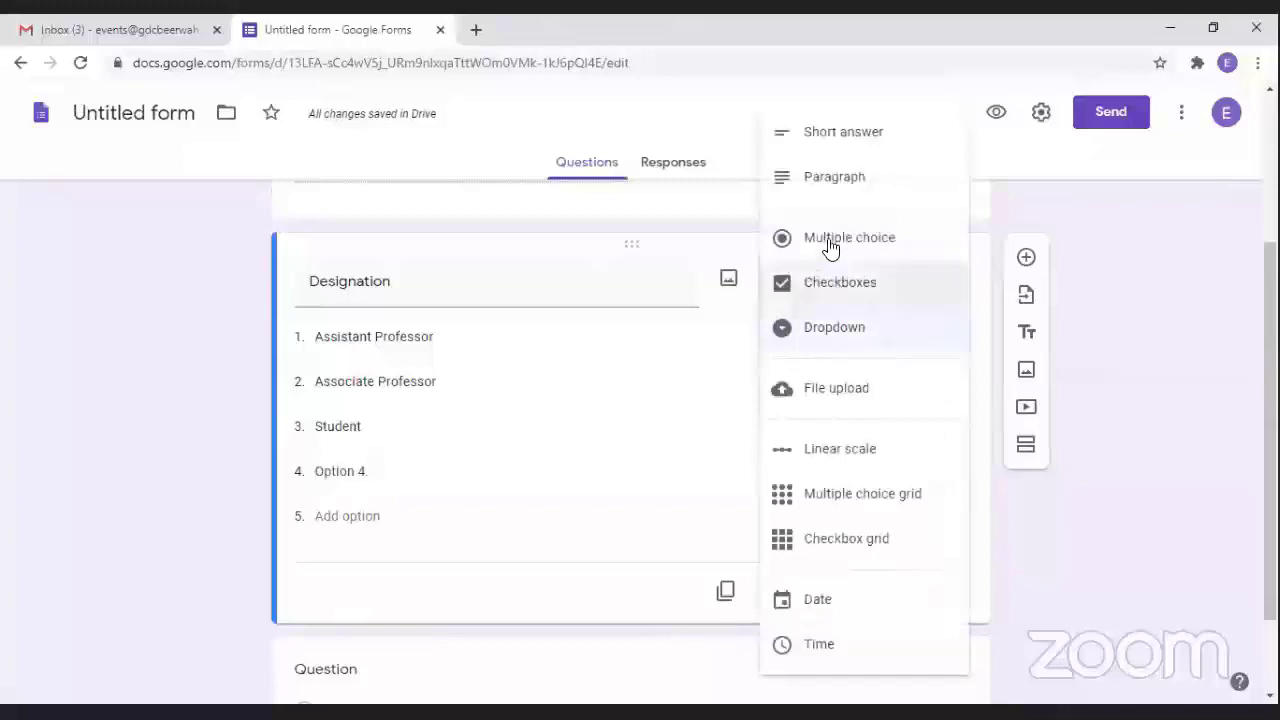
left_click(826, 282)
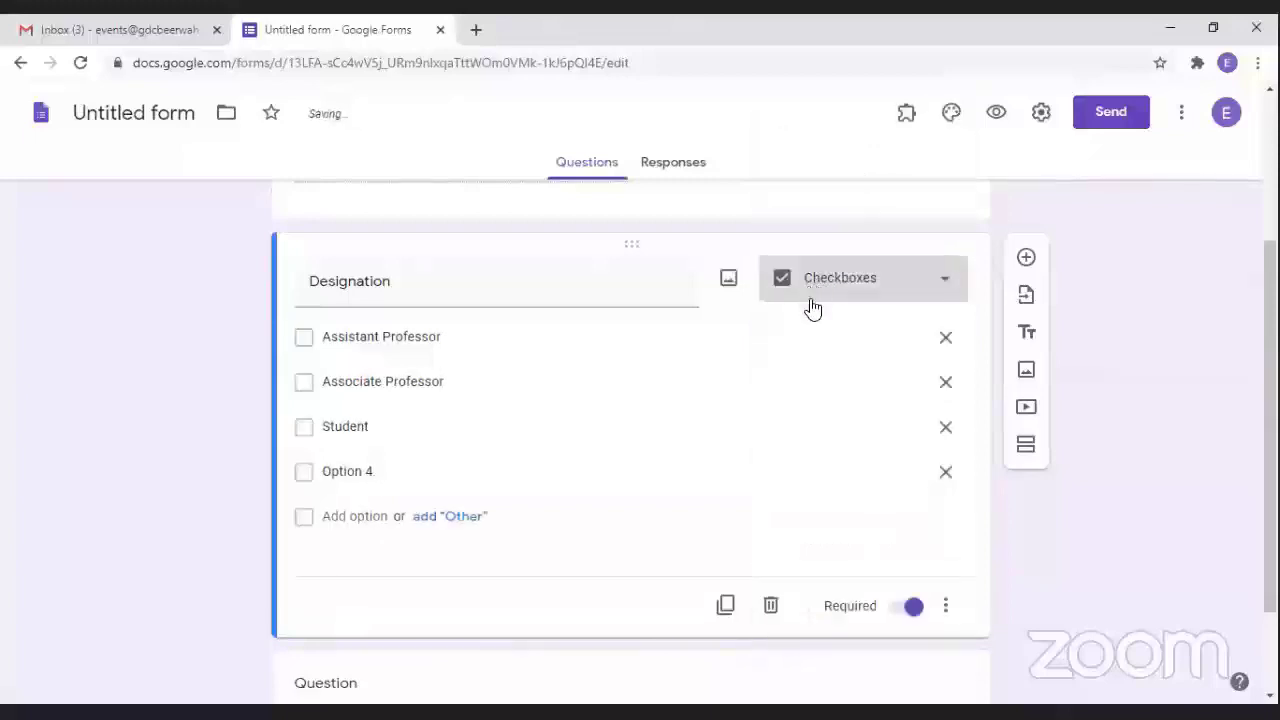
left_click(878, 292)
left_click(846, 243)
left_click(443, 518)
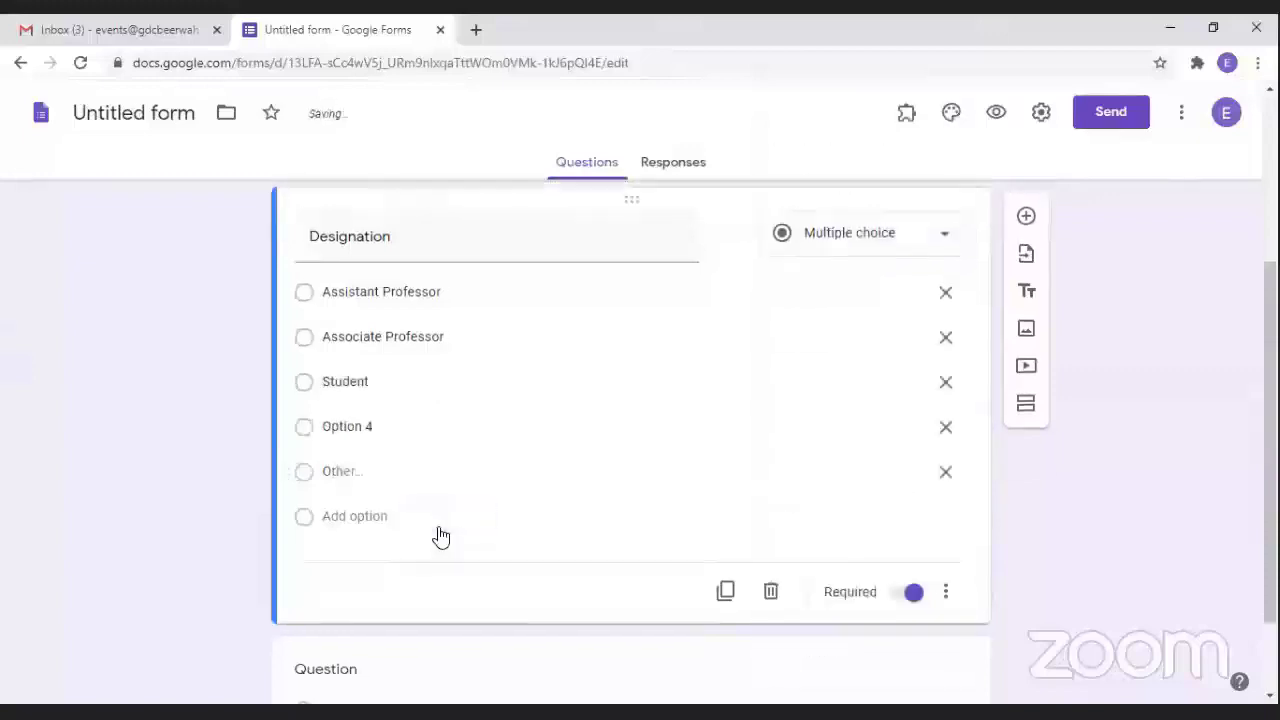
left_click(349, 474)
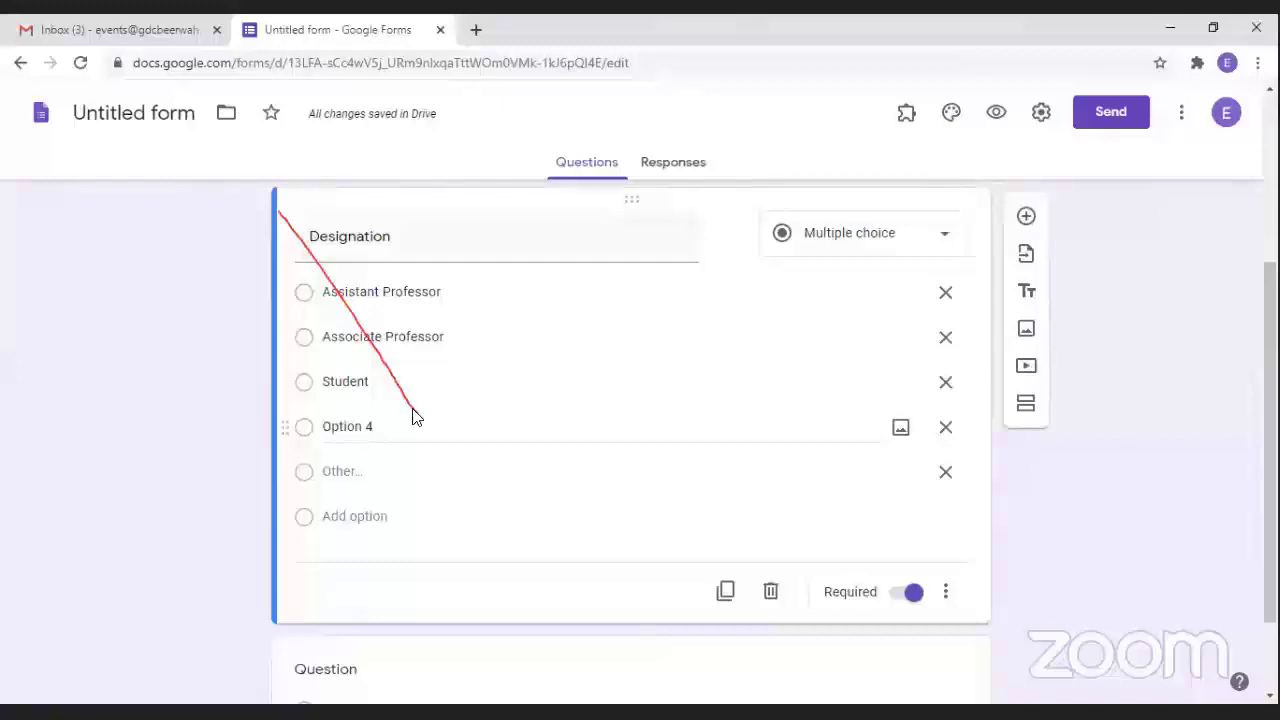
scroll(414, 417, "down", 2)
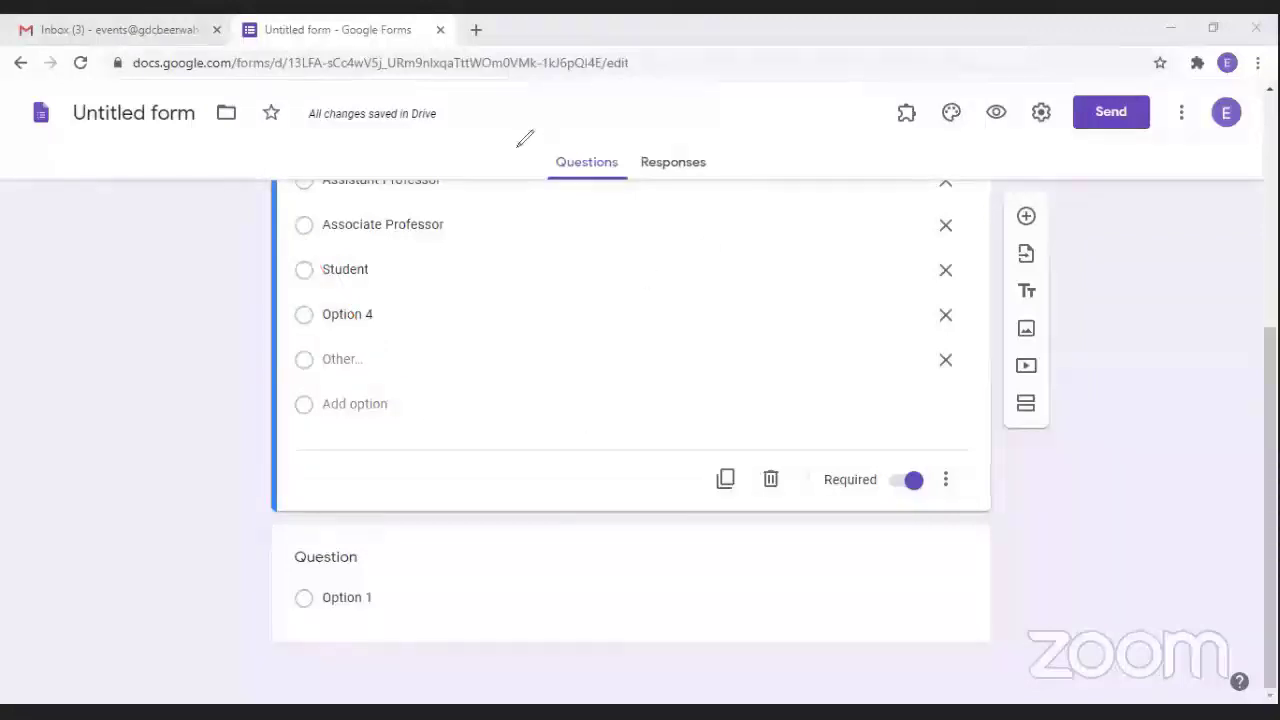
Title the blank question 'Institute Name' and add 'Your expectations from the workshop' below it
left_click(373, 555)
type("Institute Name")
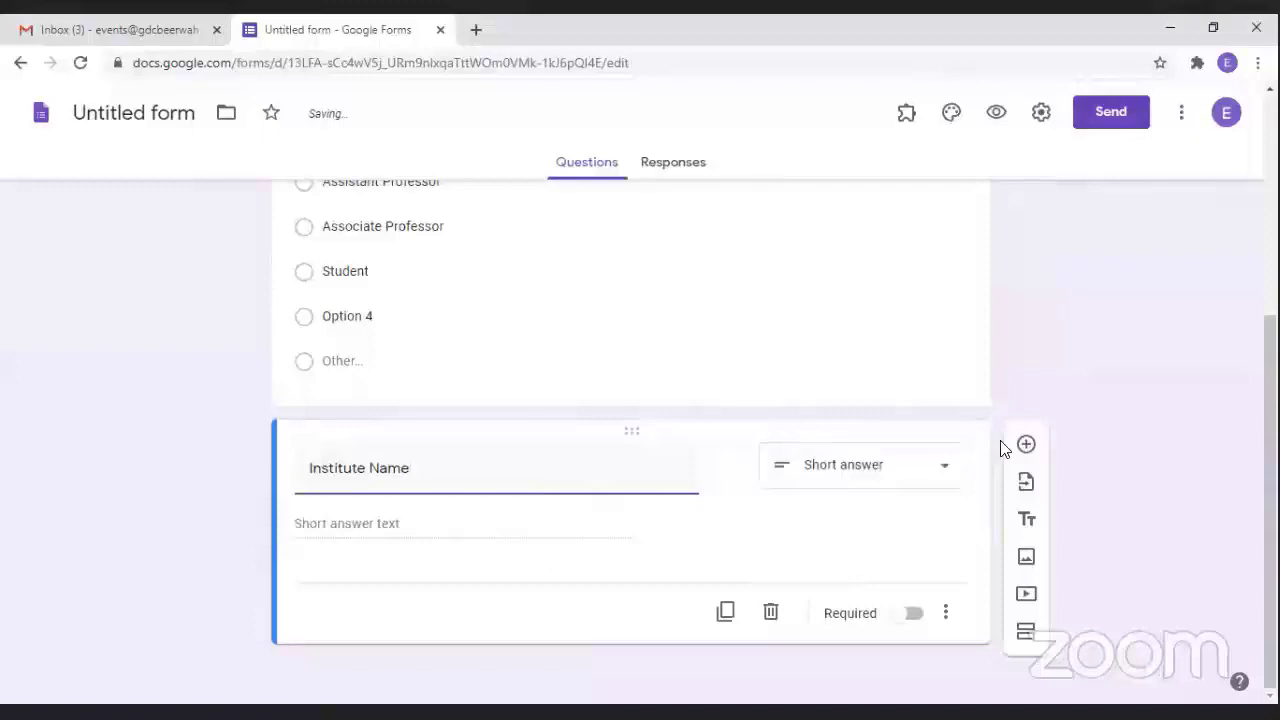
left_click(1026, 444)
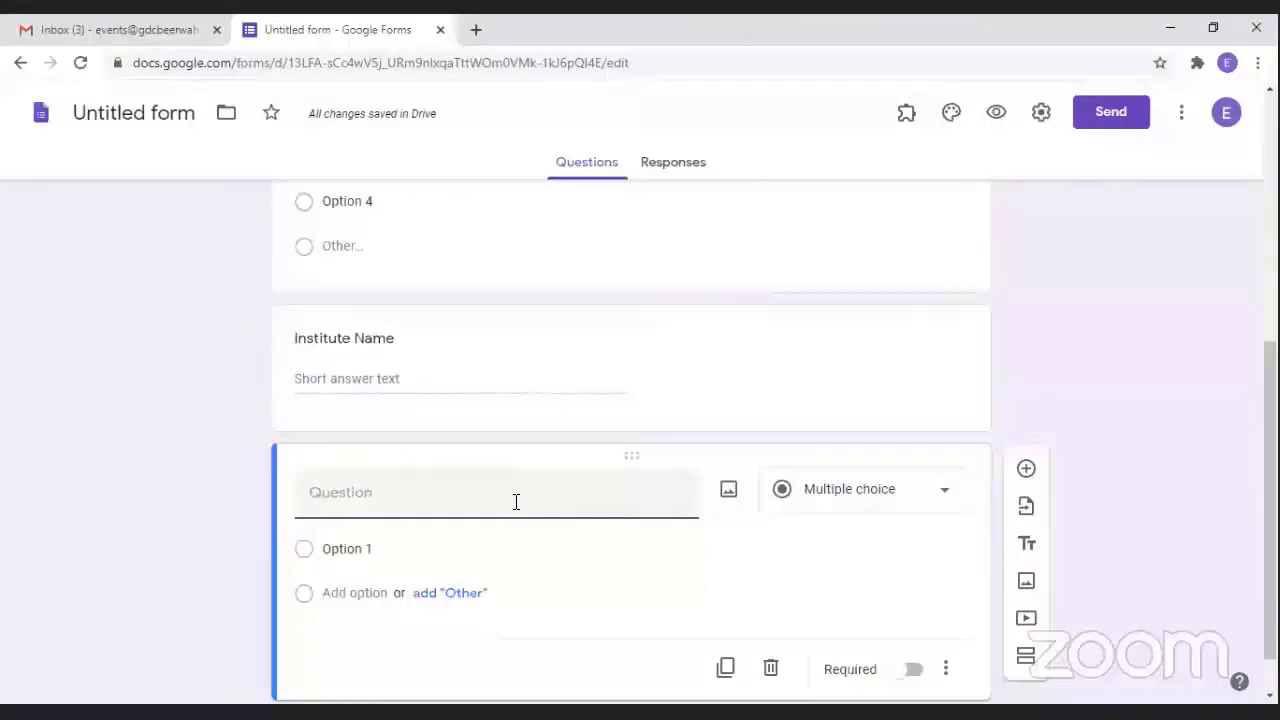
type("Your expectation")
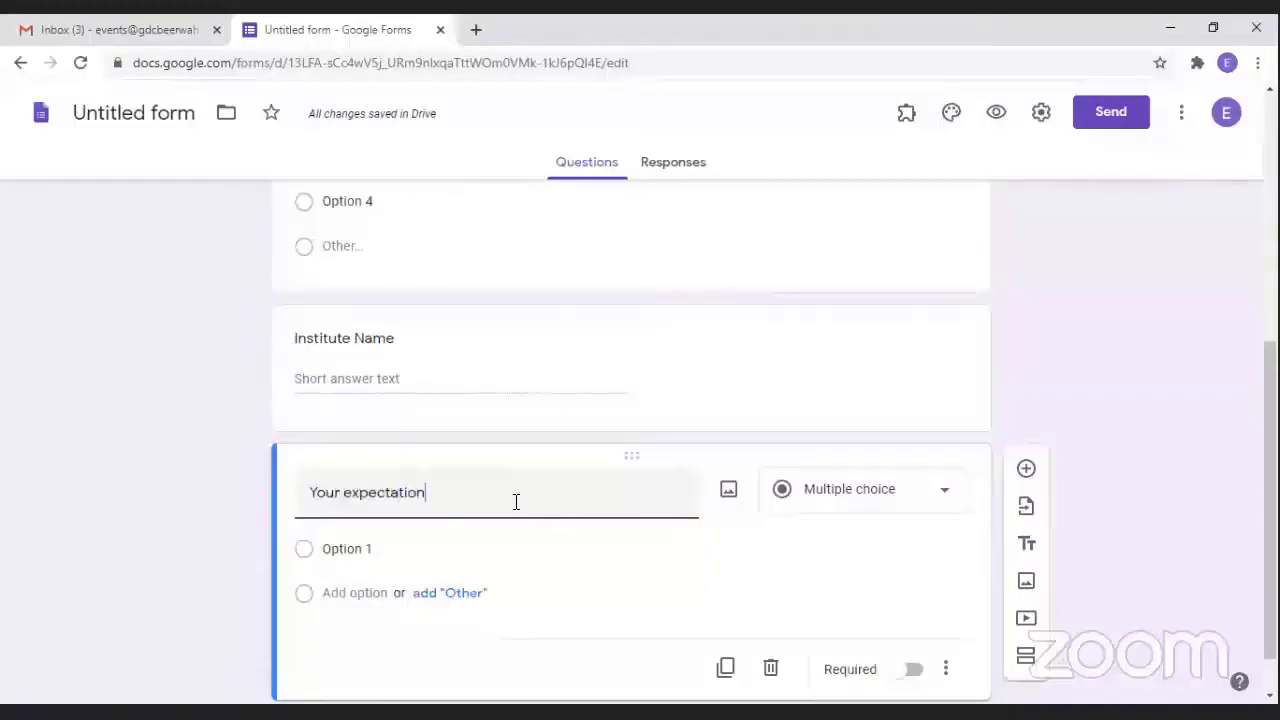
type("s from the workshop.")
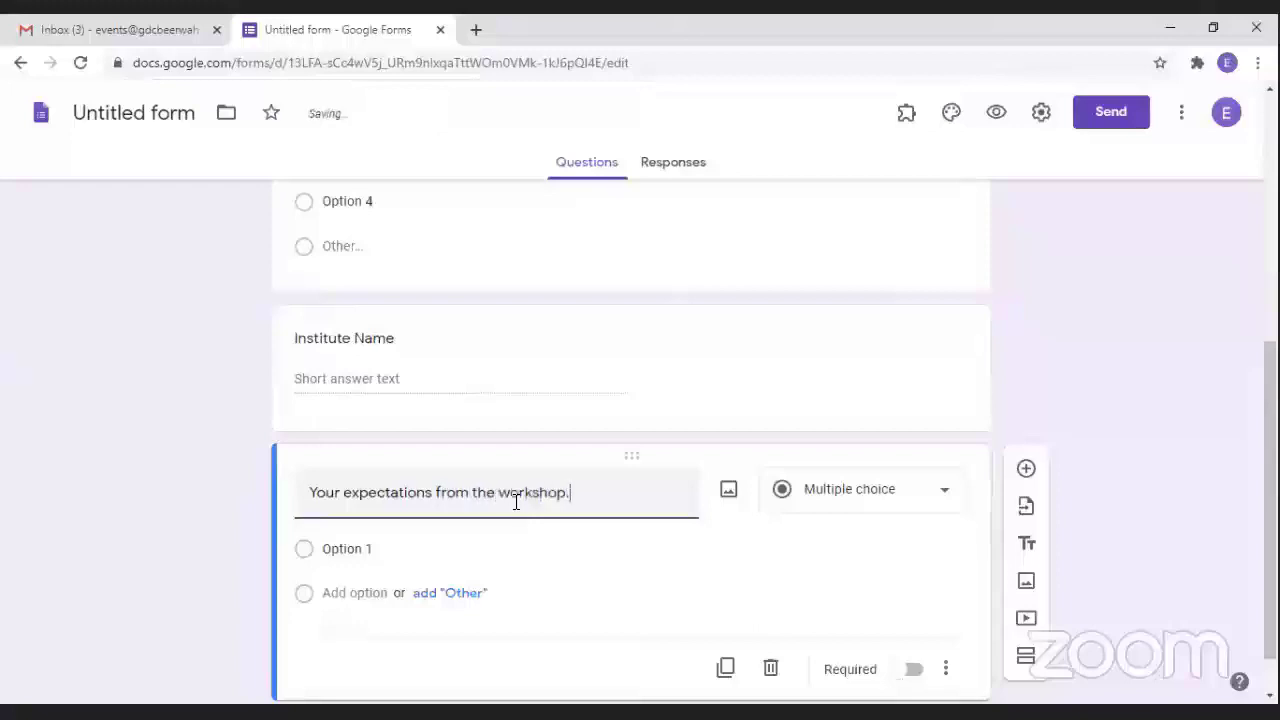
key("BackSpace")
Make the expectations question a Paragraph answer and return to the top of the form
left_click(826, 490)
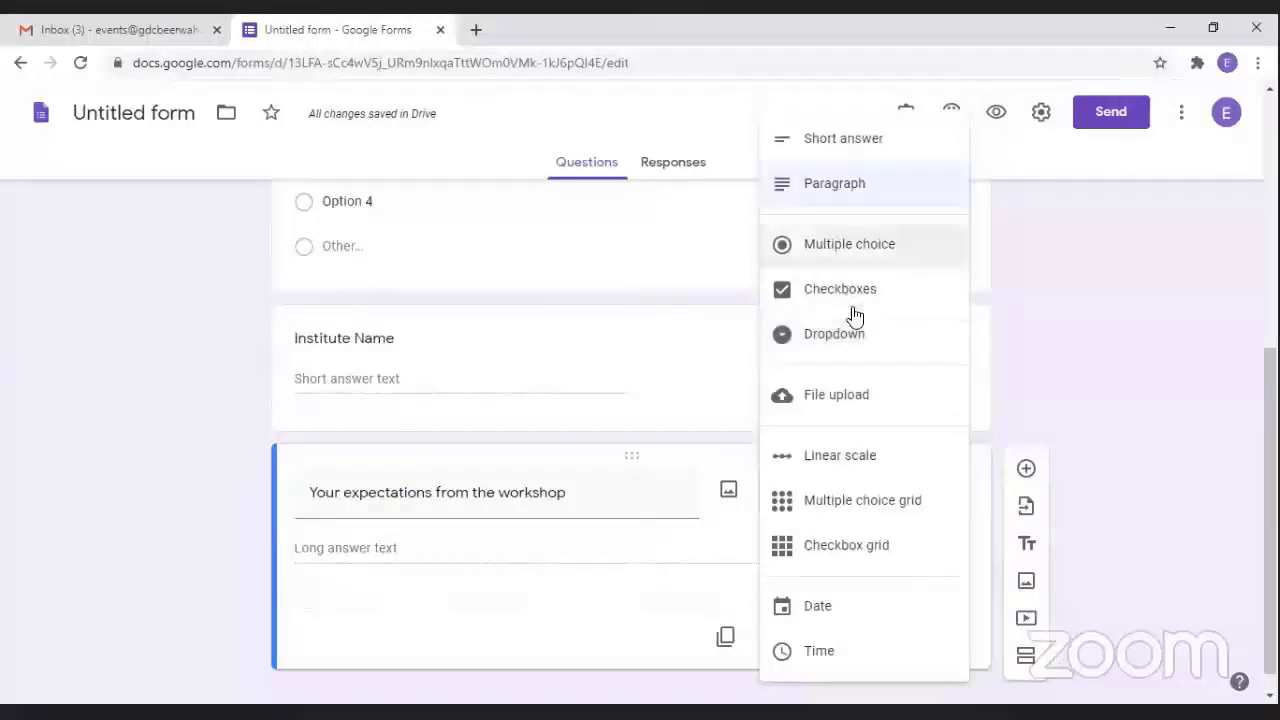
scroll(855, 316, "up", 1)
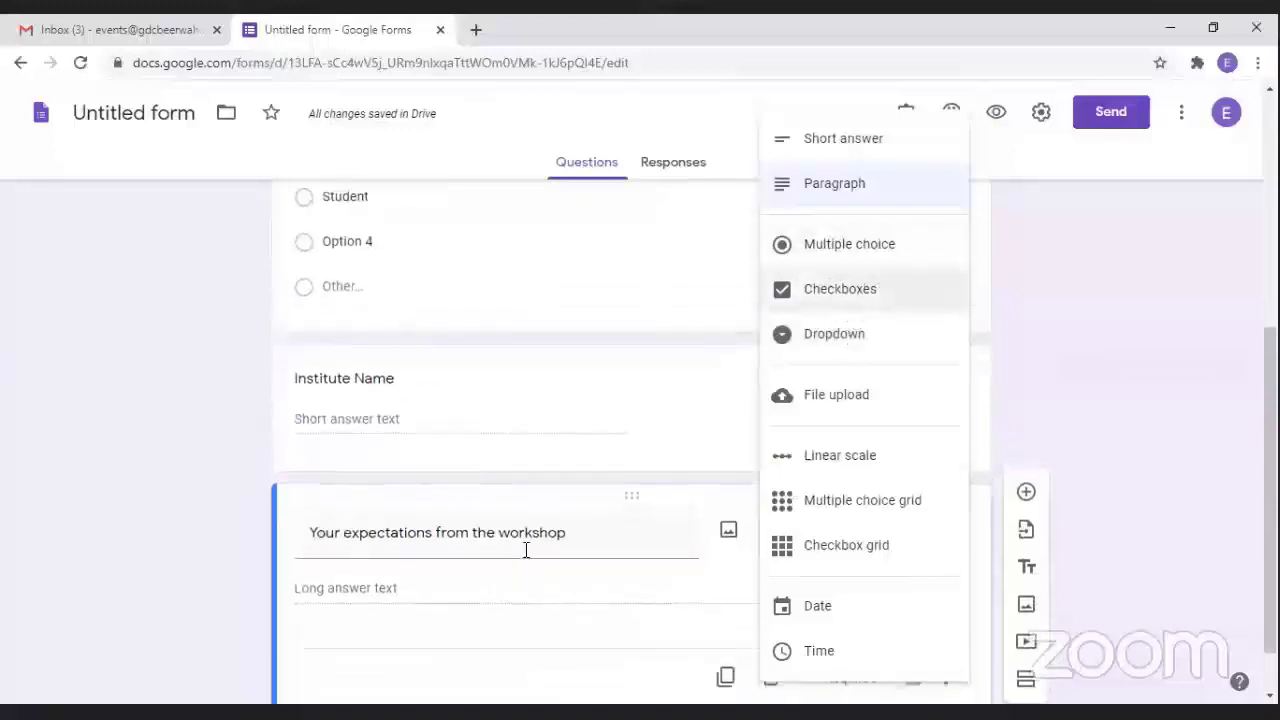
left_click(472, 535)
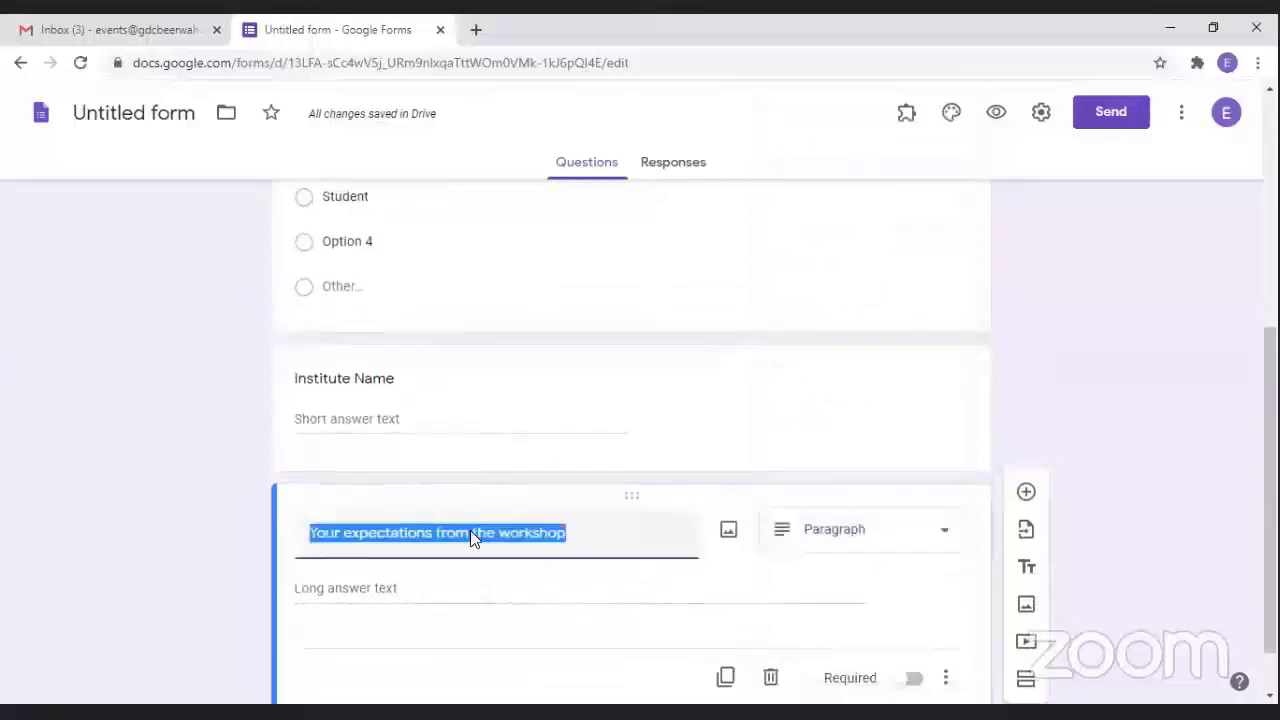
scroll(472, 532, "up", 5)
scroll(474, 532, "down", 3)
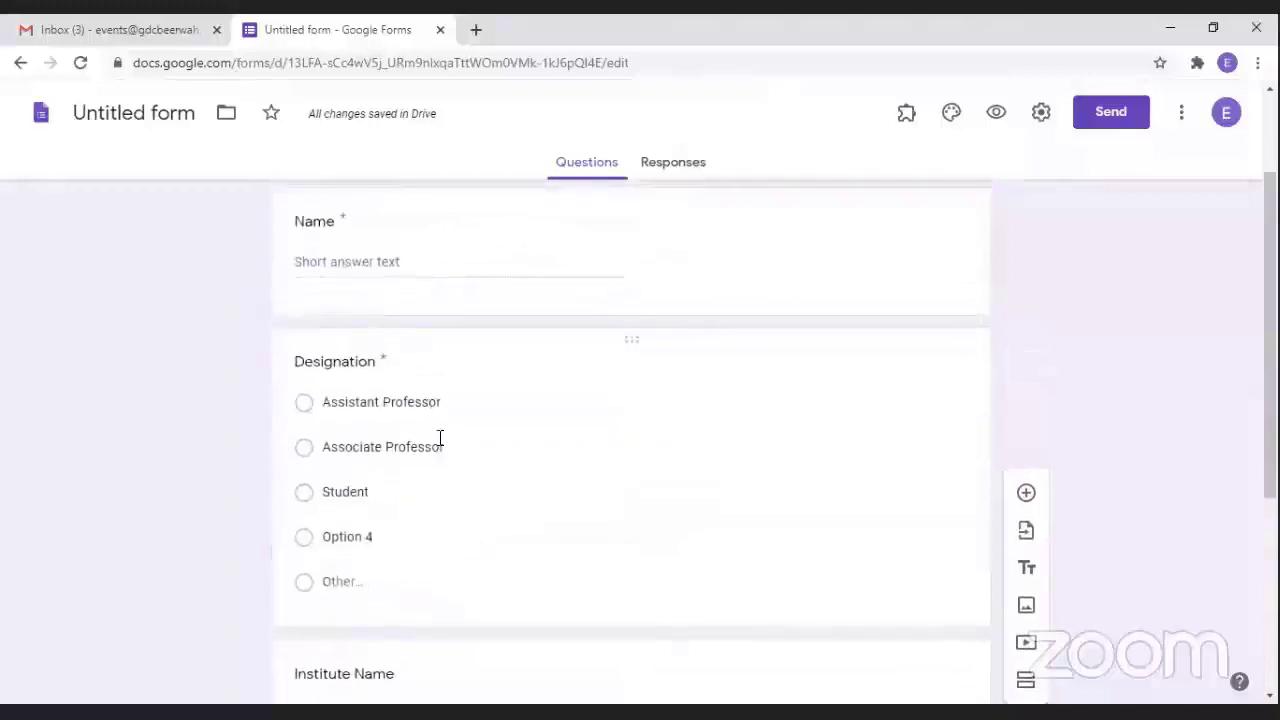
scroll(440, 437, "up", 2)
scroll(440, 437, "down", 6)
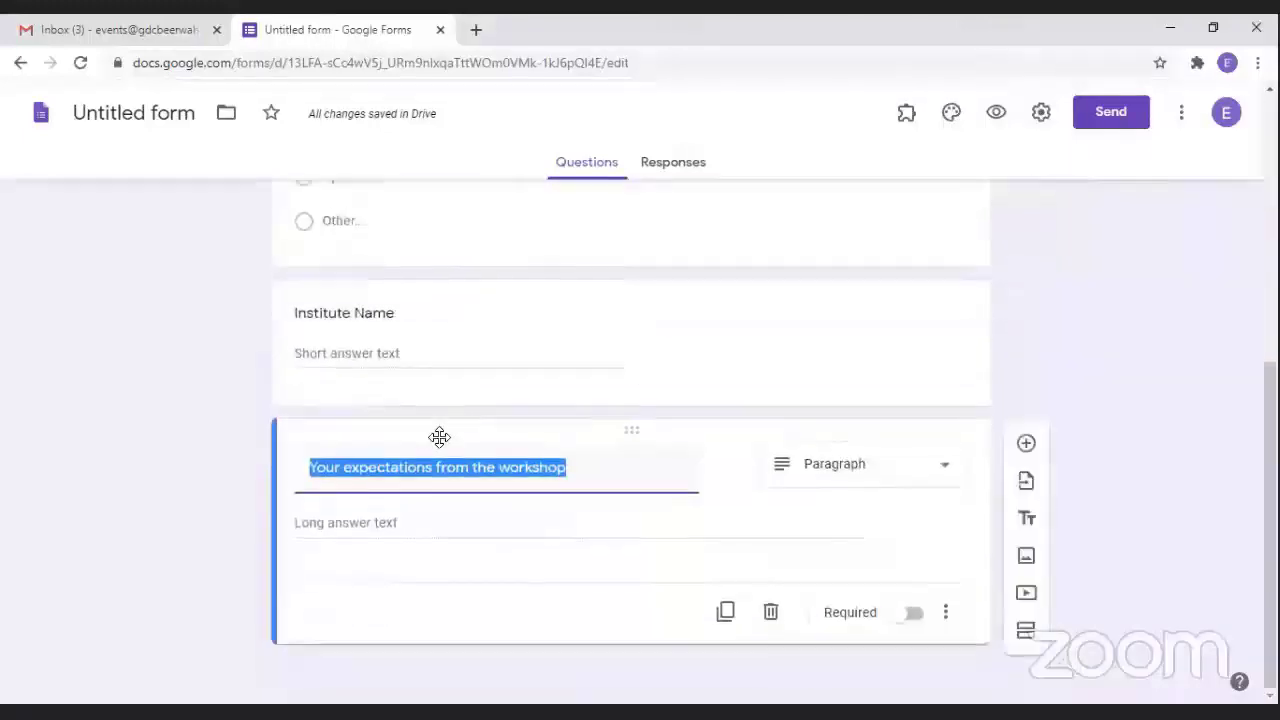
scroll(440, 437, "up", 5)
scroll(440, 440, "up", 2)
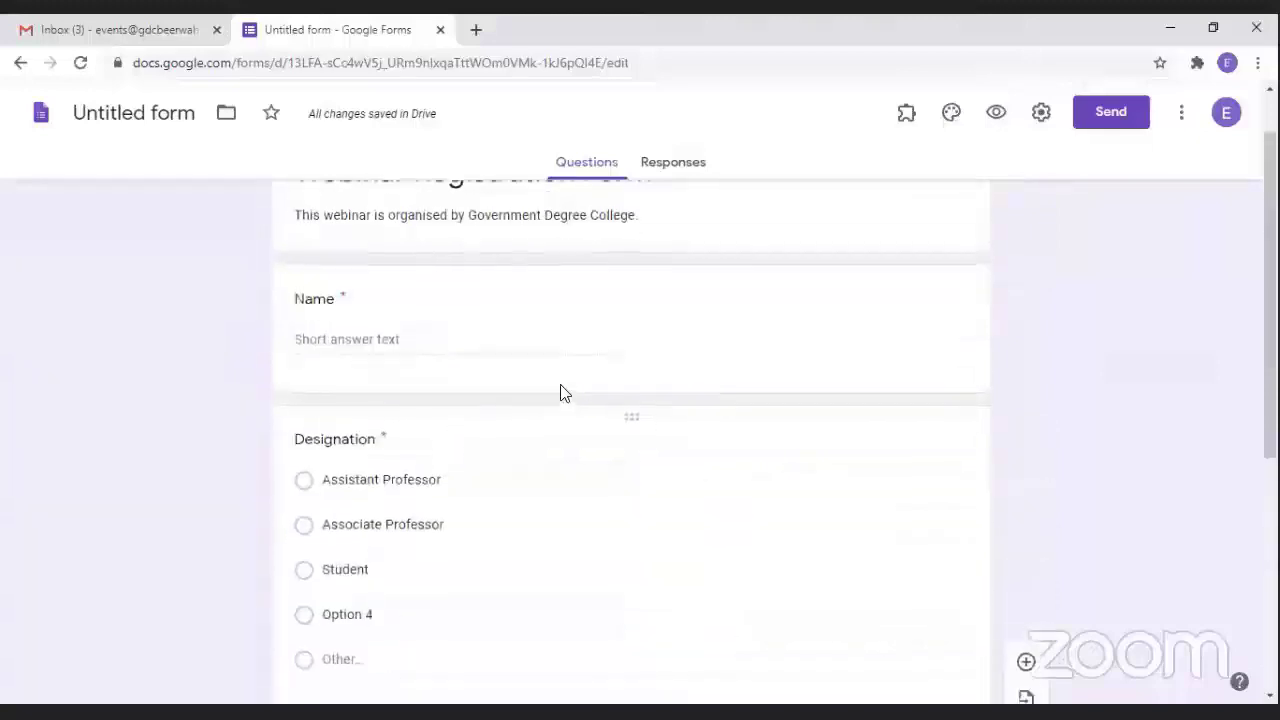
scroll(560, 390, "up", 1)
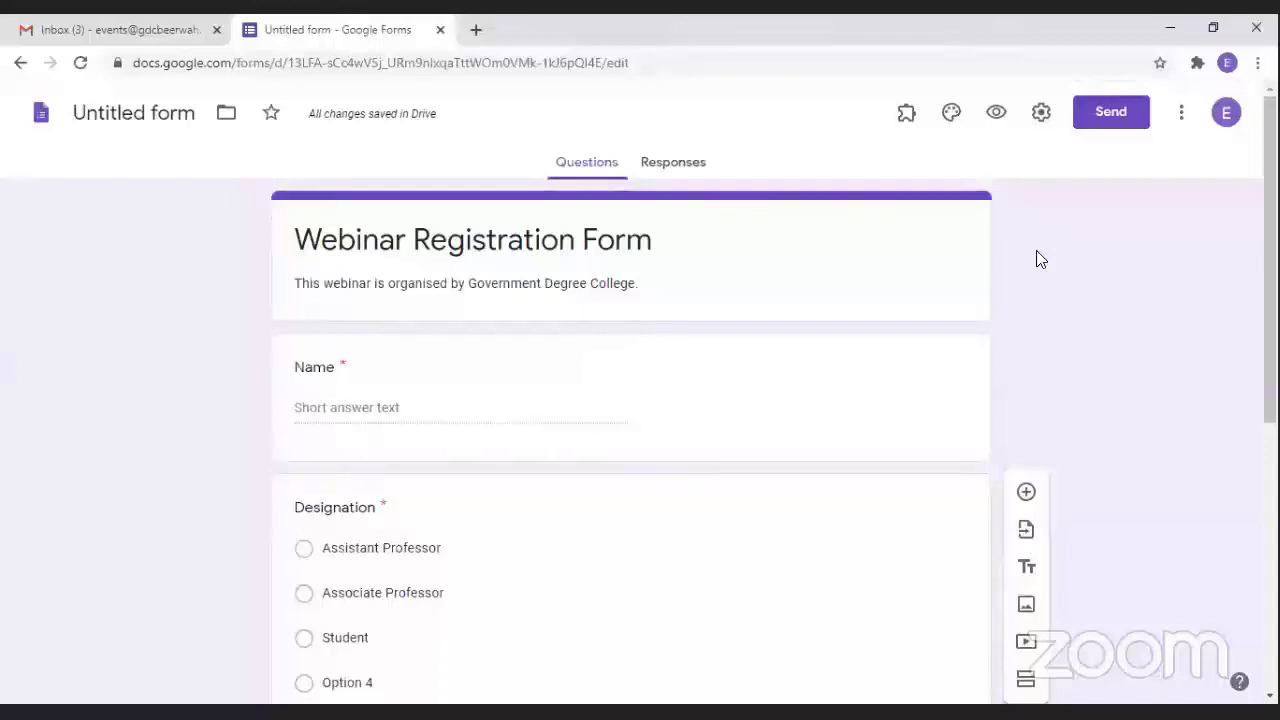
left_click(1000, 113)
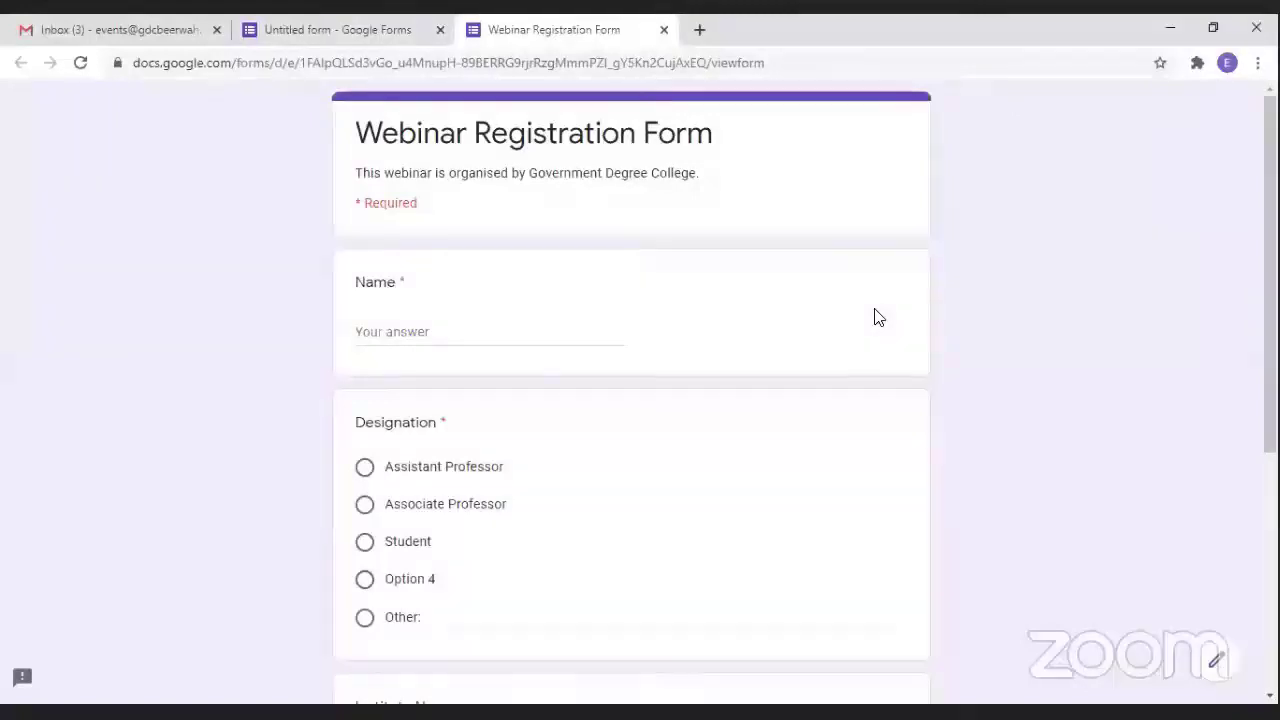
scroll(877, 317, "down", 5)
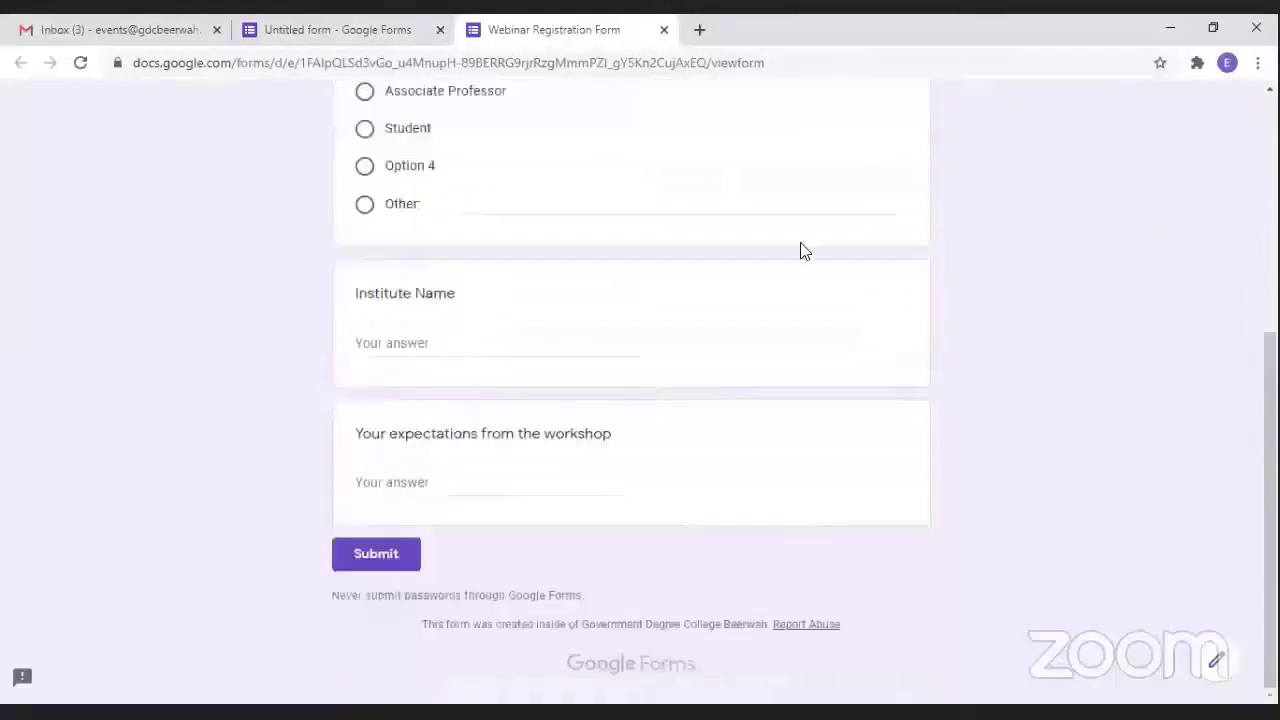
scroll(803, 251, "up", 5)
key("ctrl+w")
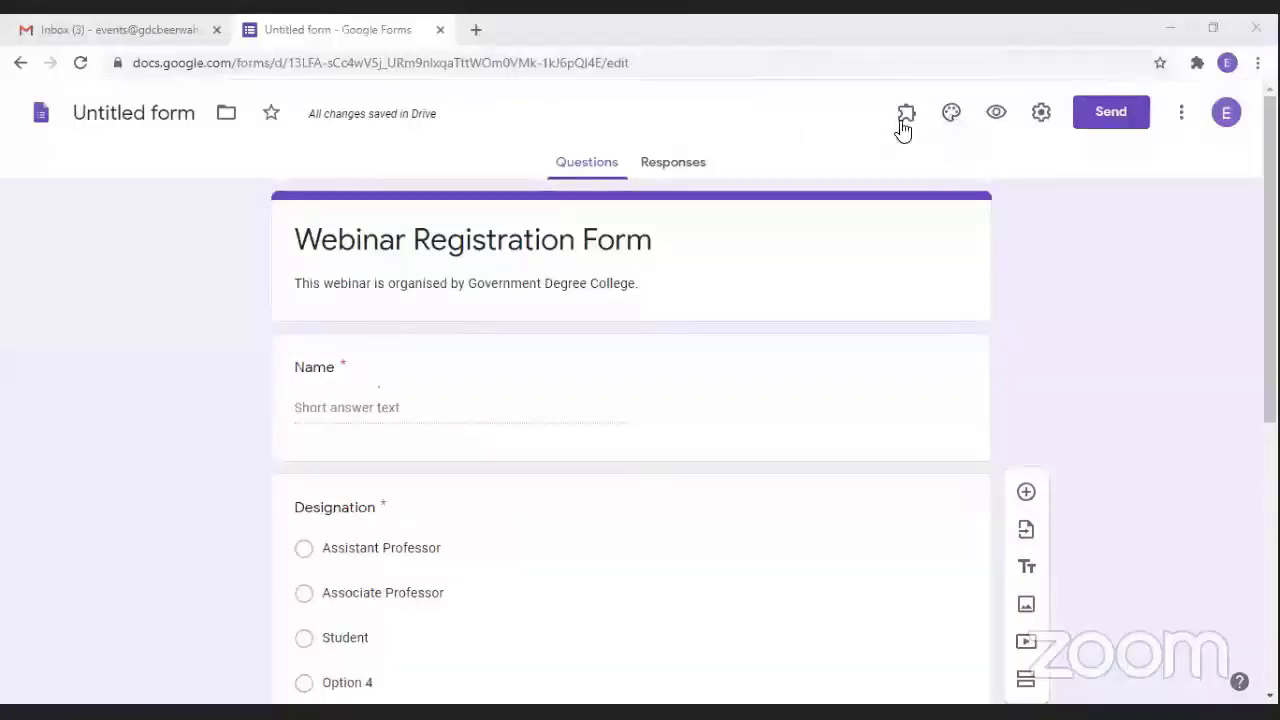
Open the form's theme options and choose a header image
left_click(950, 116)
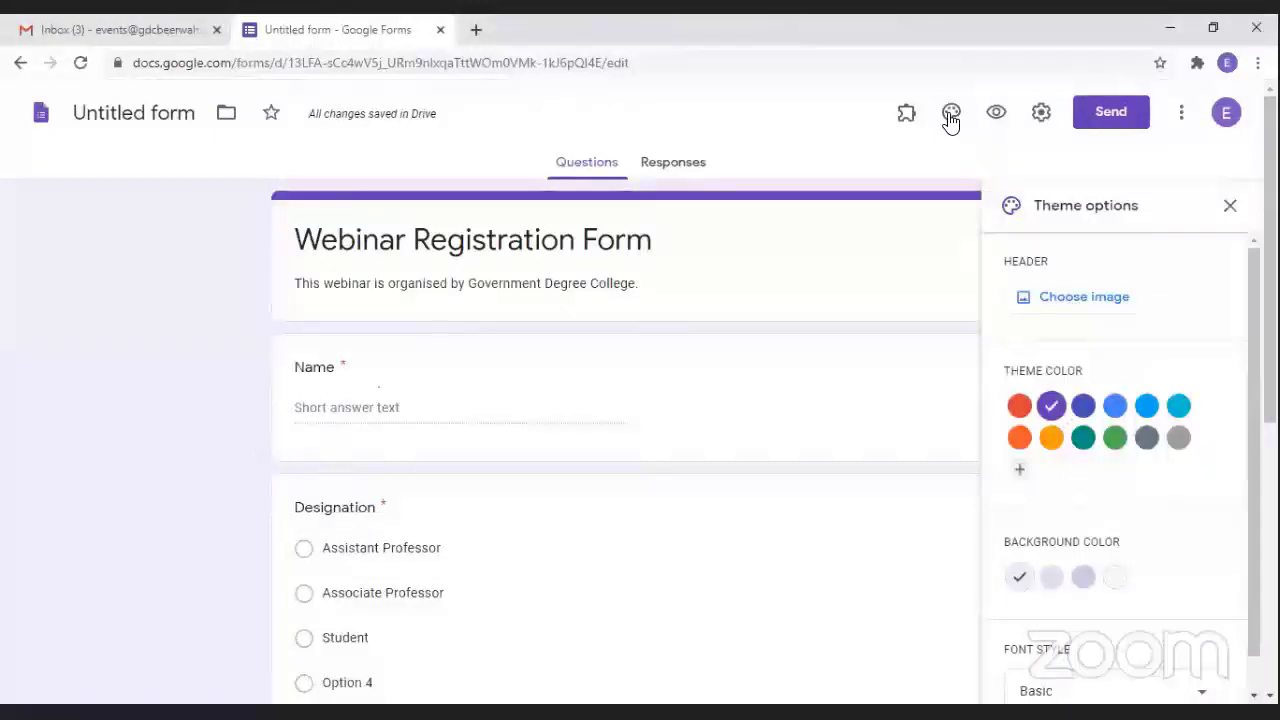
scroll(1108, 444, "down", 1)
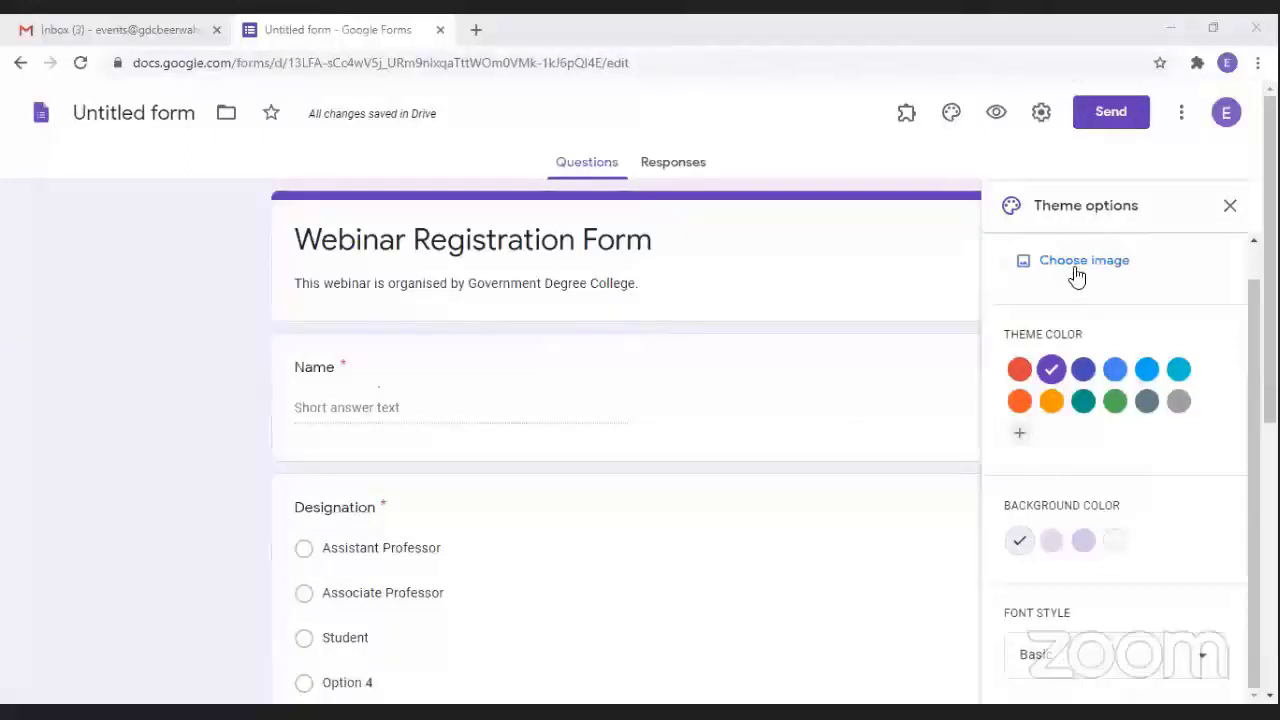
scroll(1076, 275, "up", 1)
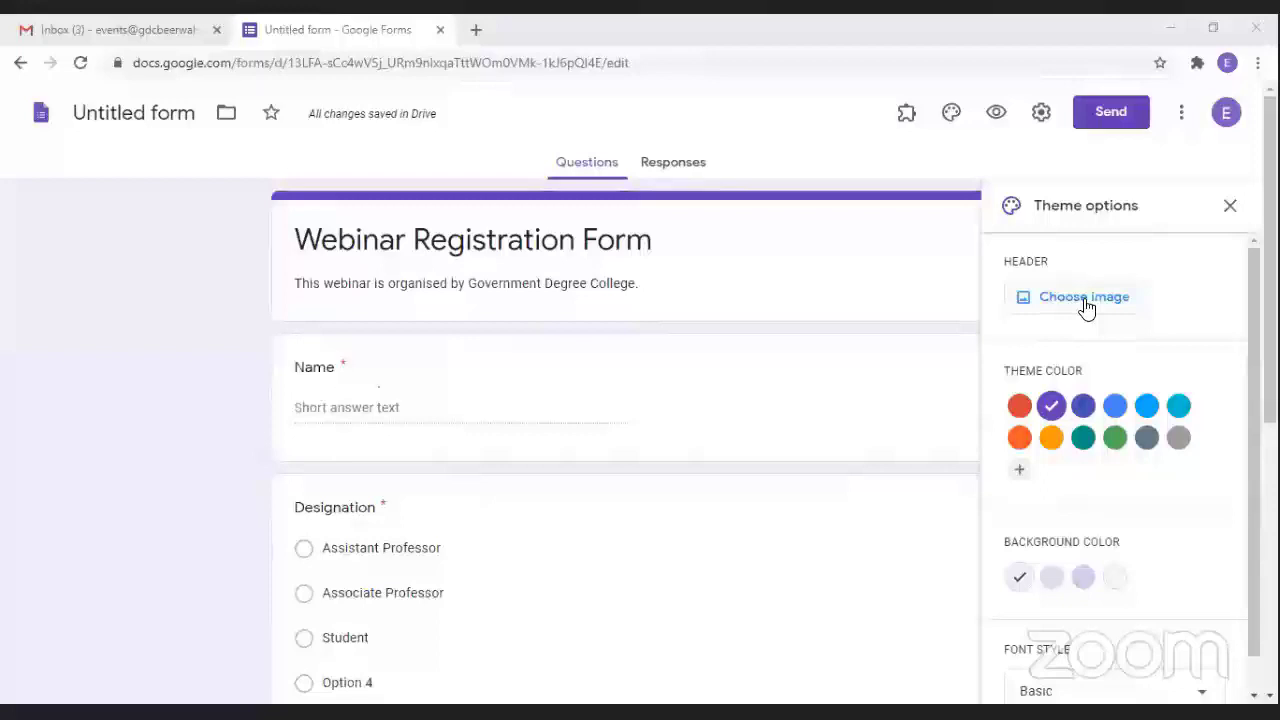
left_click(1087, 308)
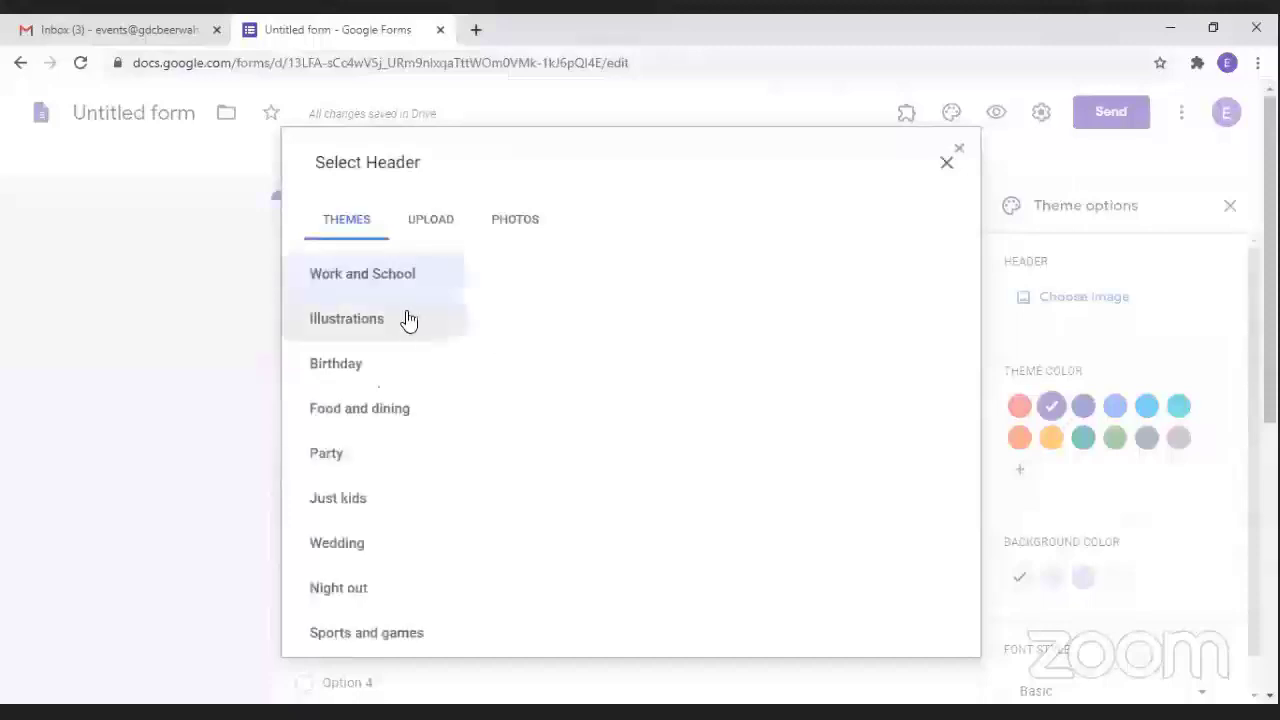
Browse the Birthday header themes in Select Header
left_click(402, 375)
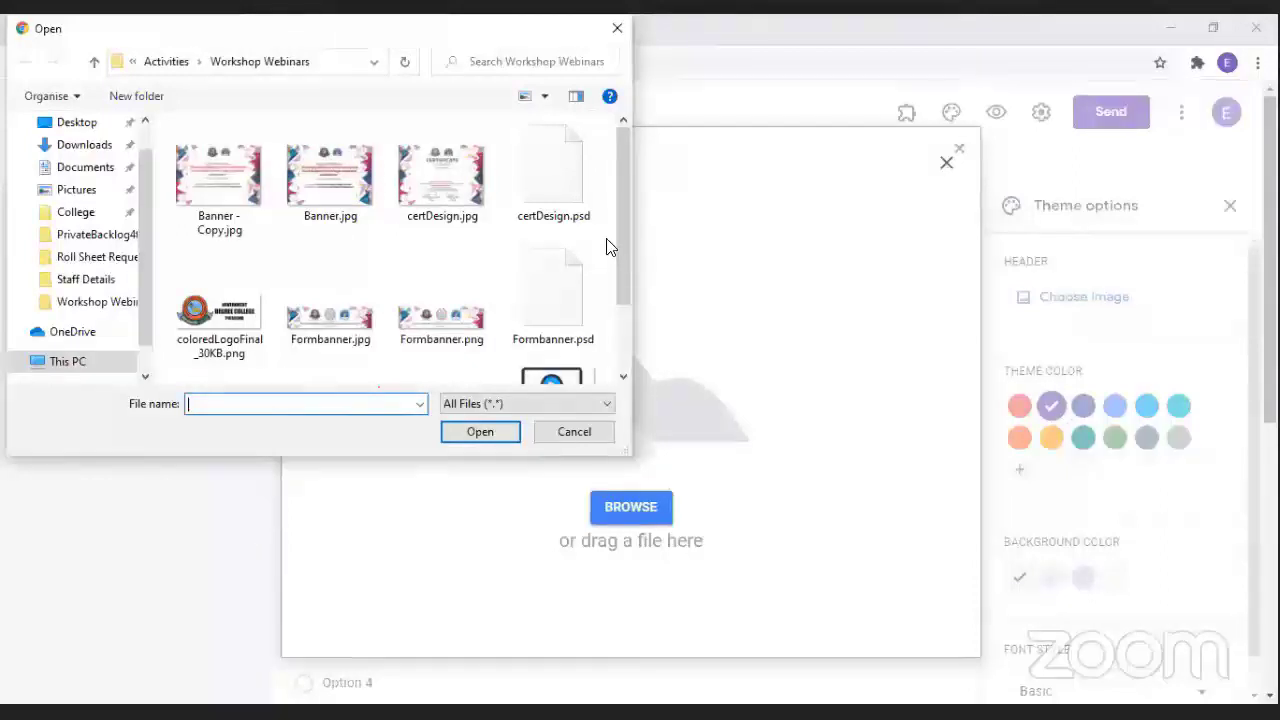
Upload Formbanner.png from the Workshop Webinars folder as the header image
left_click(440, 331)
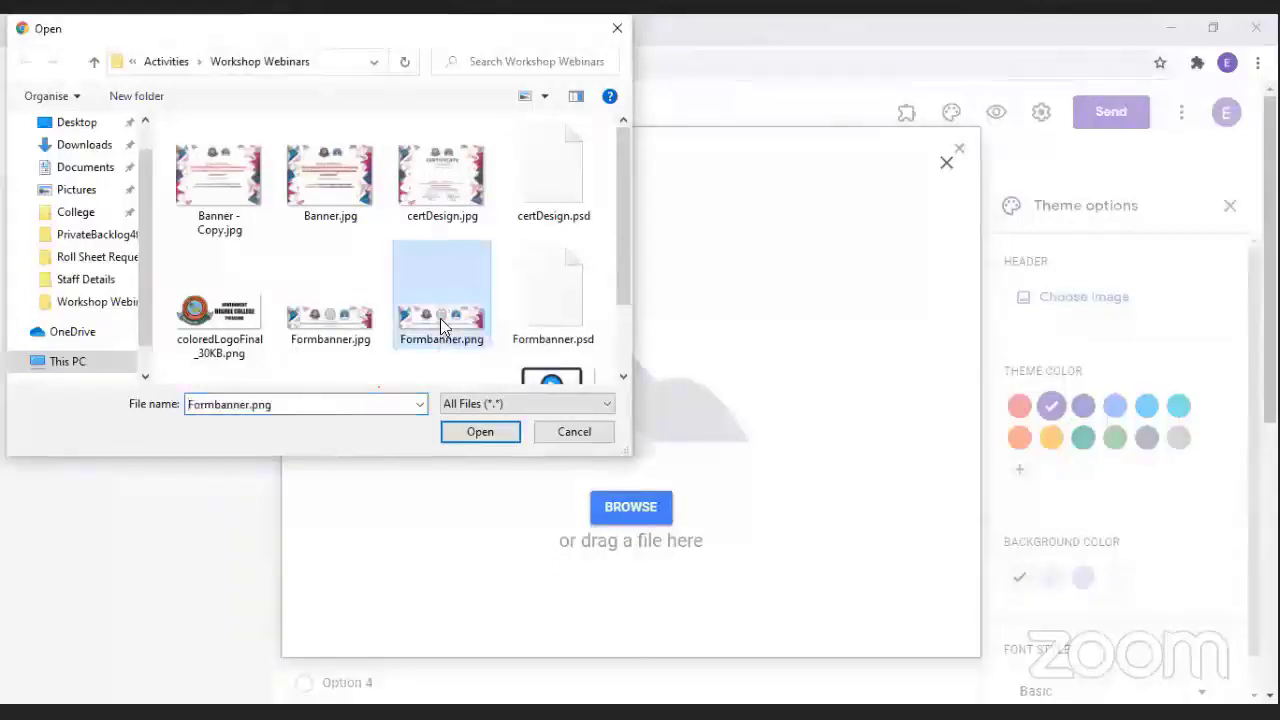
double_click(440, 325)
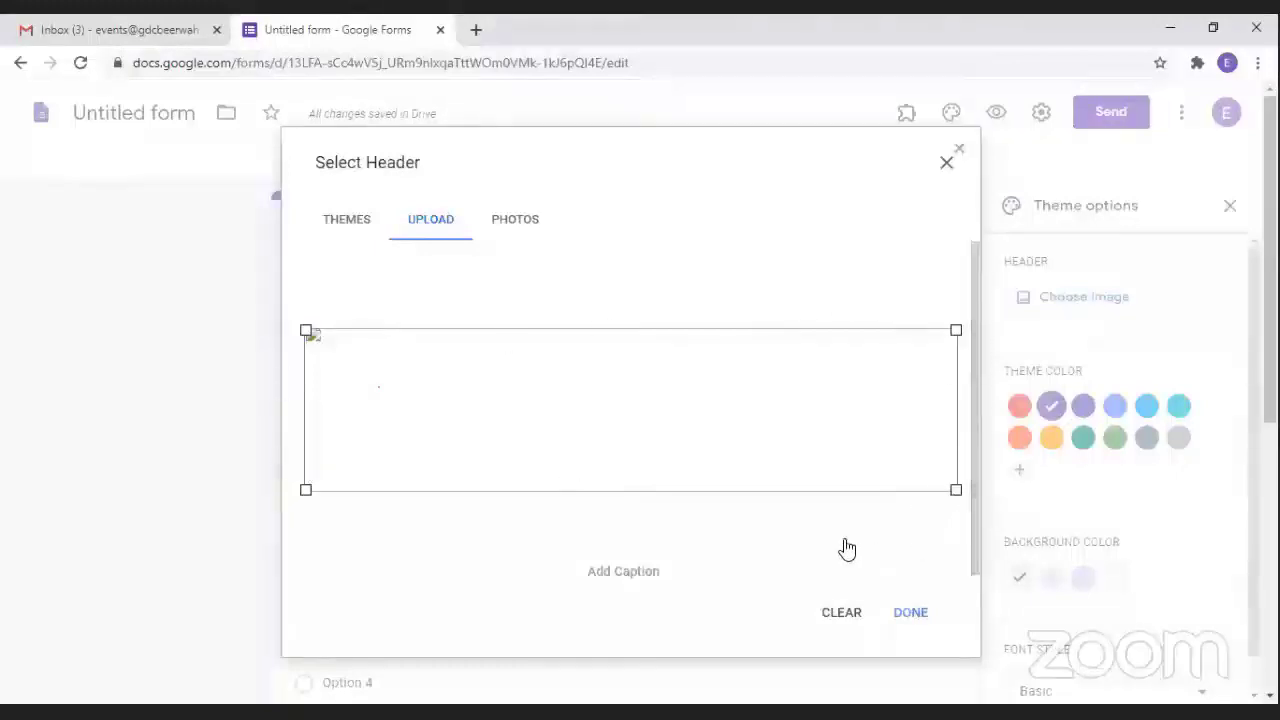
Try to confirm the uploaded Formbanner.png header in the Select Header crop view
left_click(926, 618)
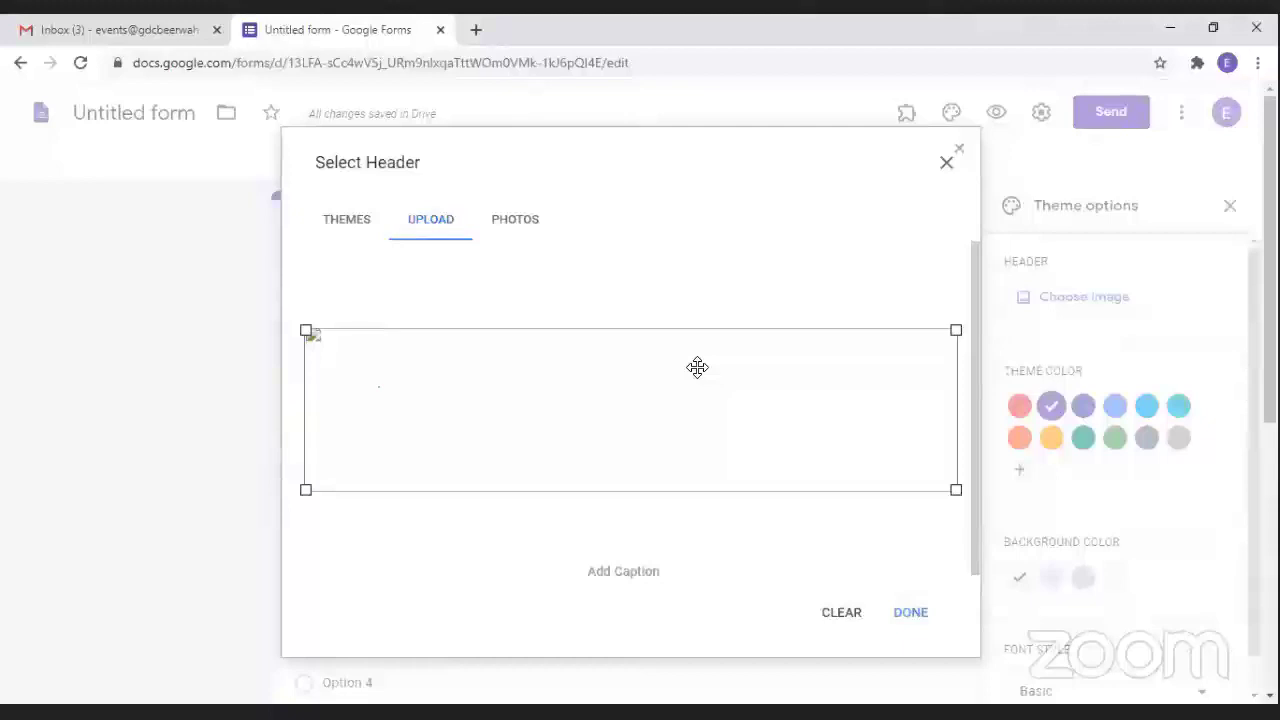
left_click(908, 618)
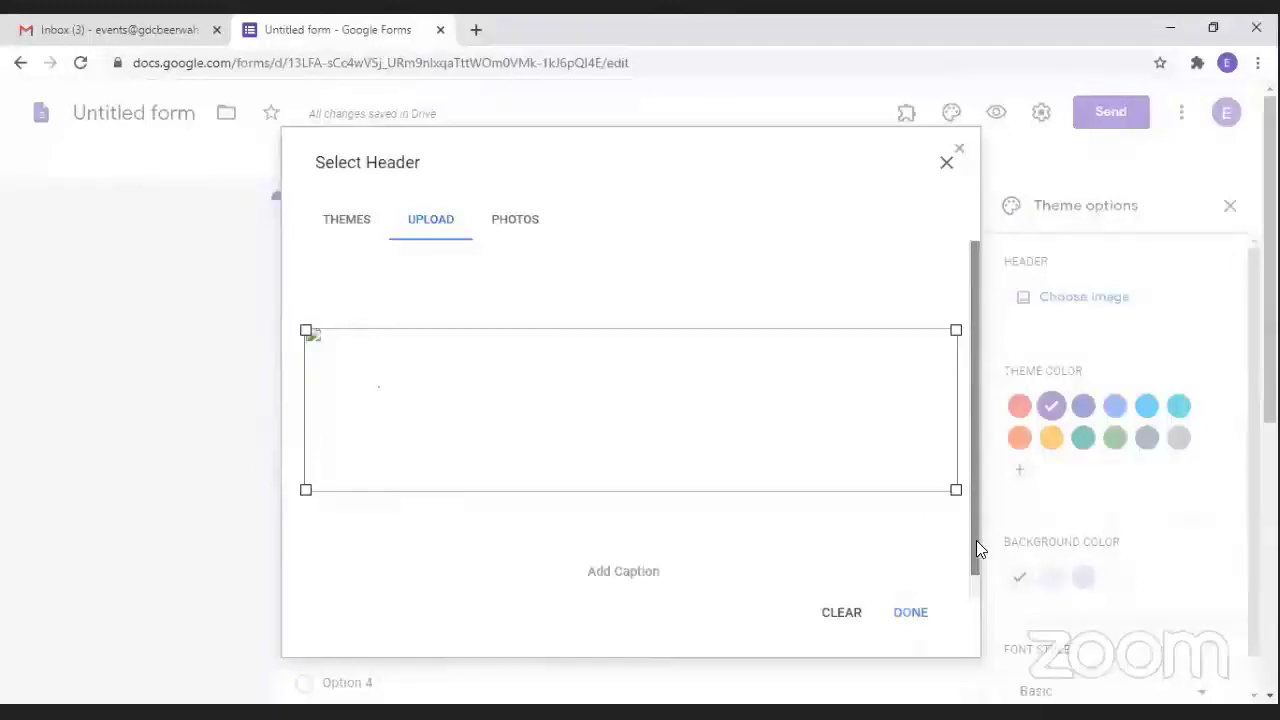
scroll(955, 575, "down", 1)
left_click(917, 614)
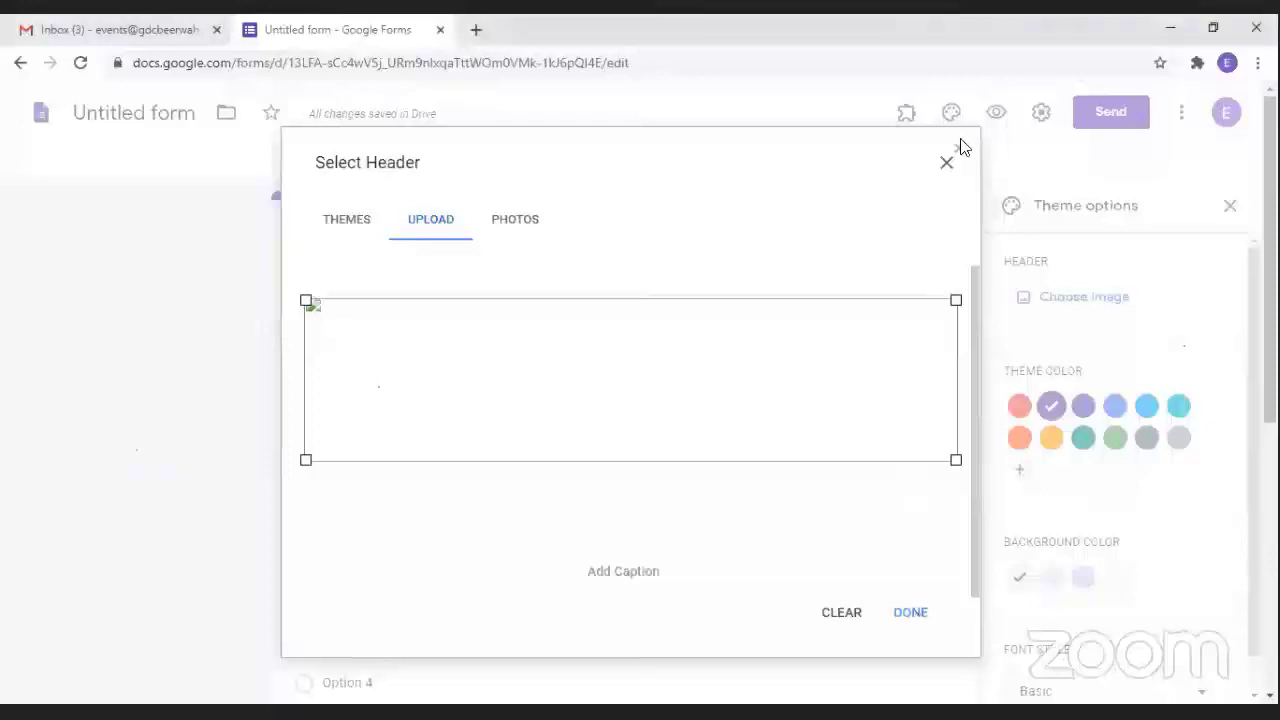
Upload Formbanner.jpg as the form's header image and set the theme colour to magenta
left_click(1232, 204)
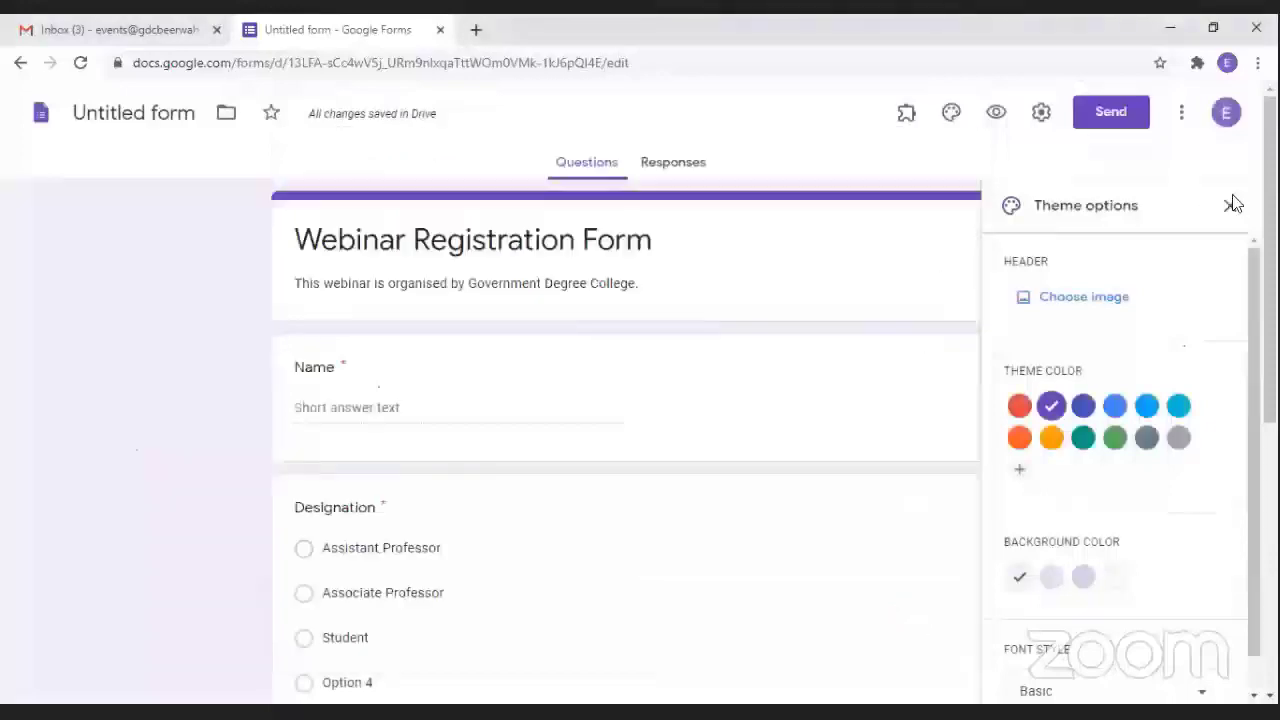
left_click(950, 113)
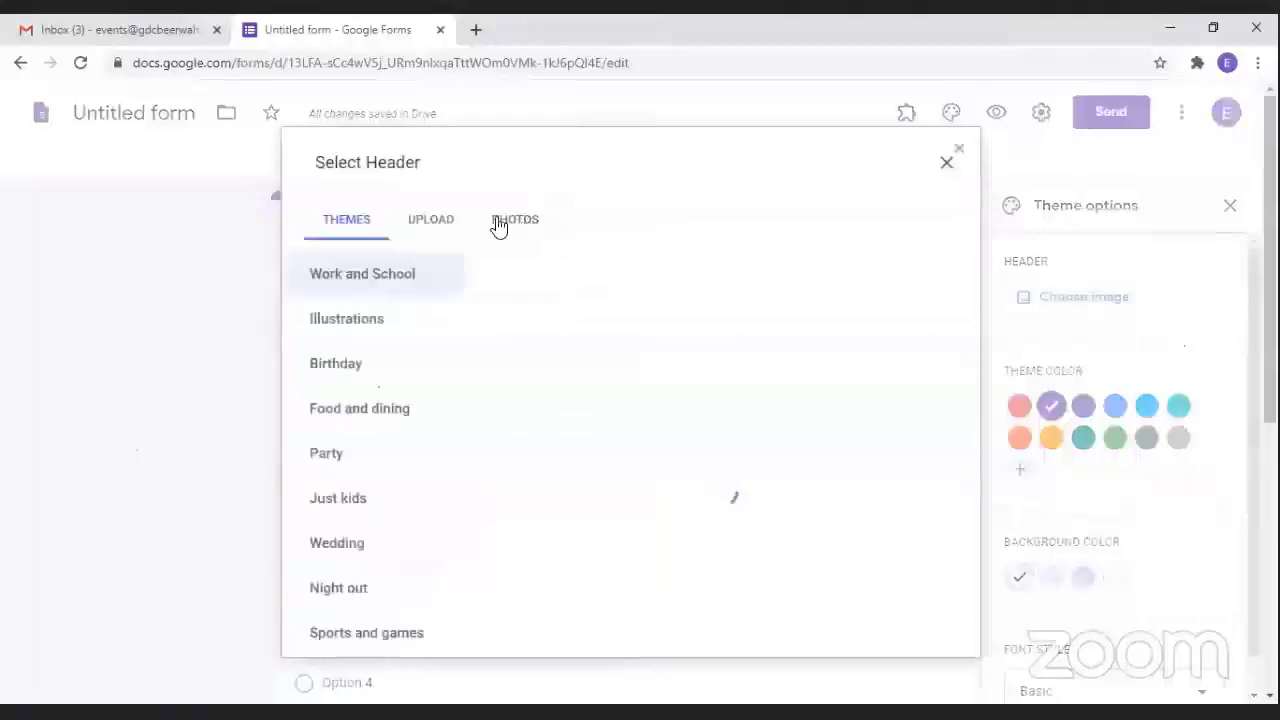
left_click(432, 222)
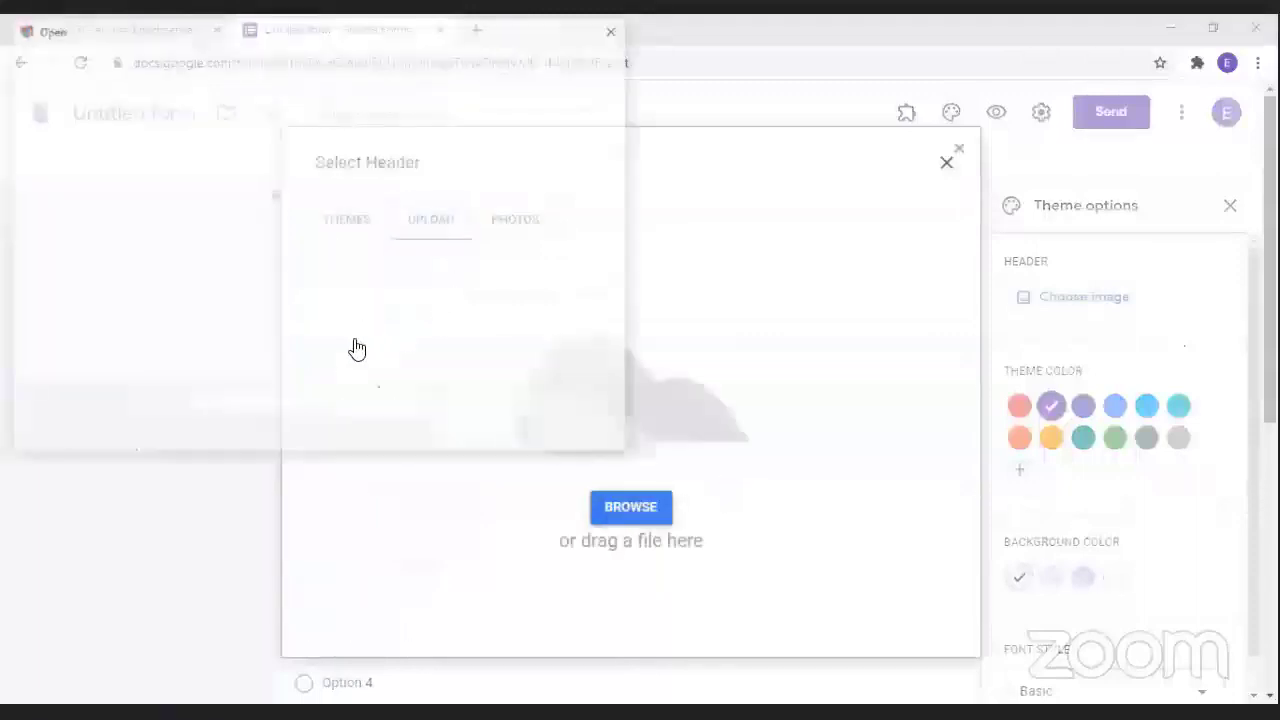
double_click(357, 346)
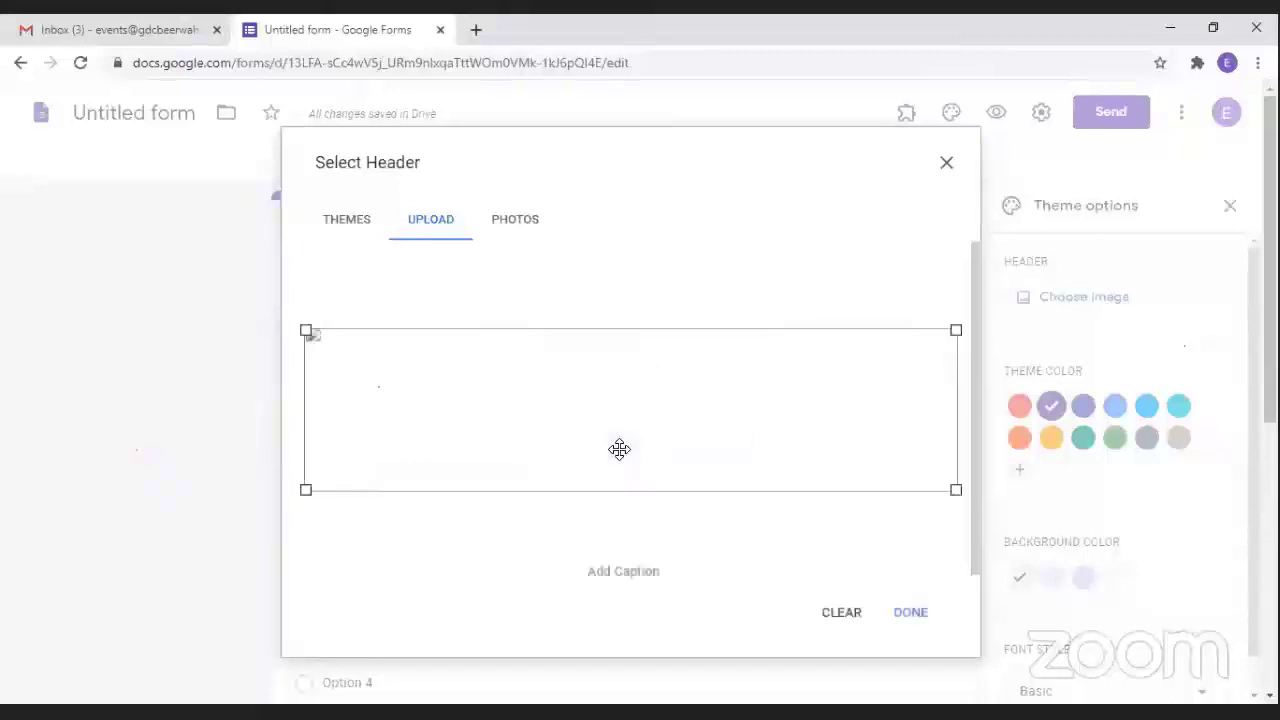
left_click(911, 620)
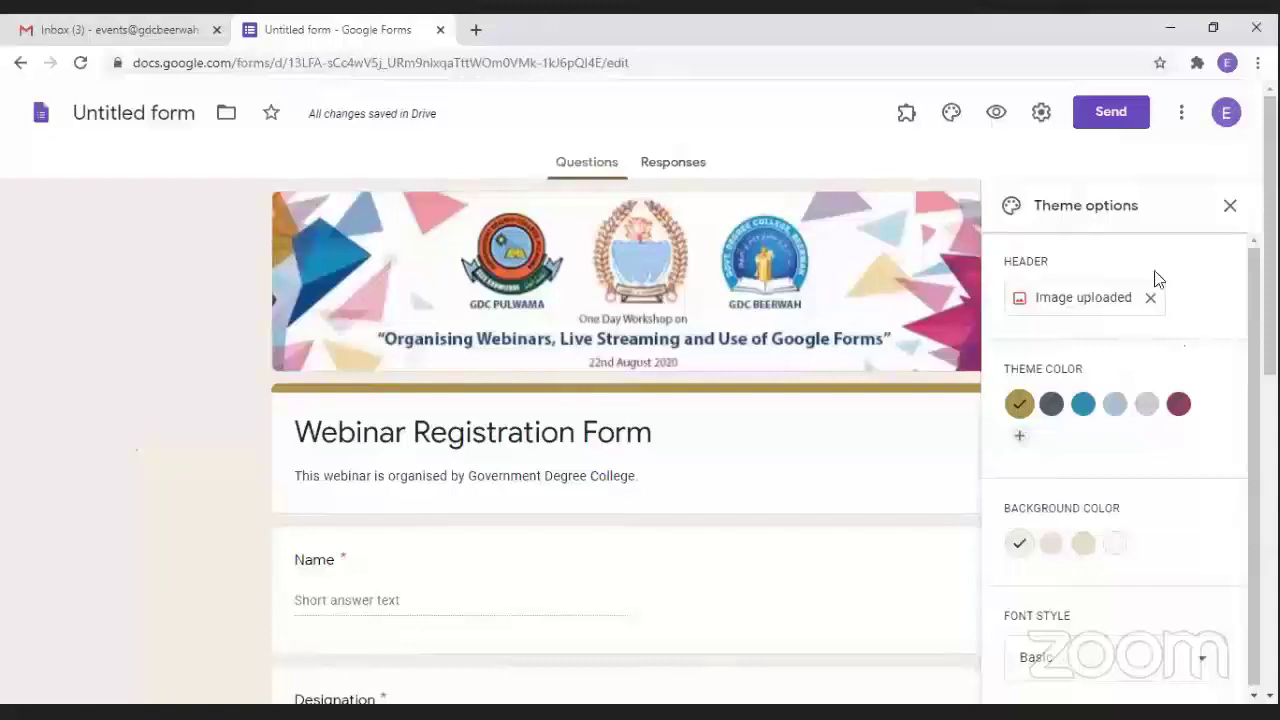
left_click(1178, 410)
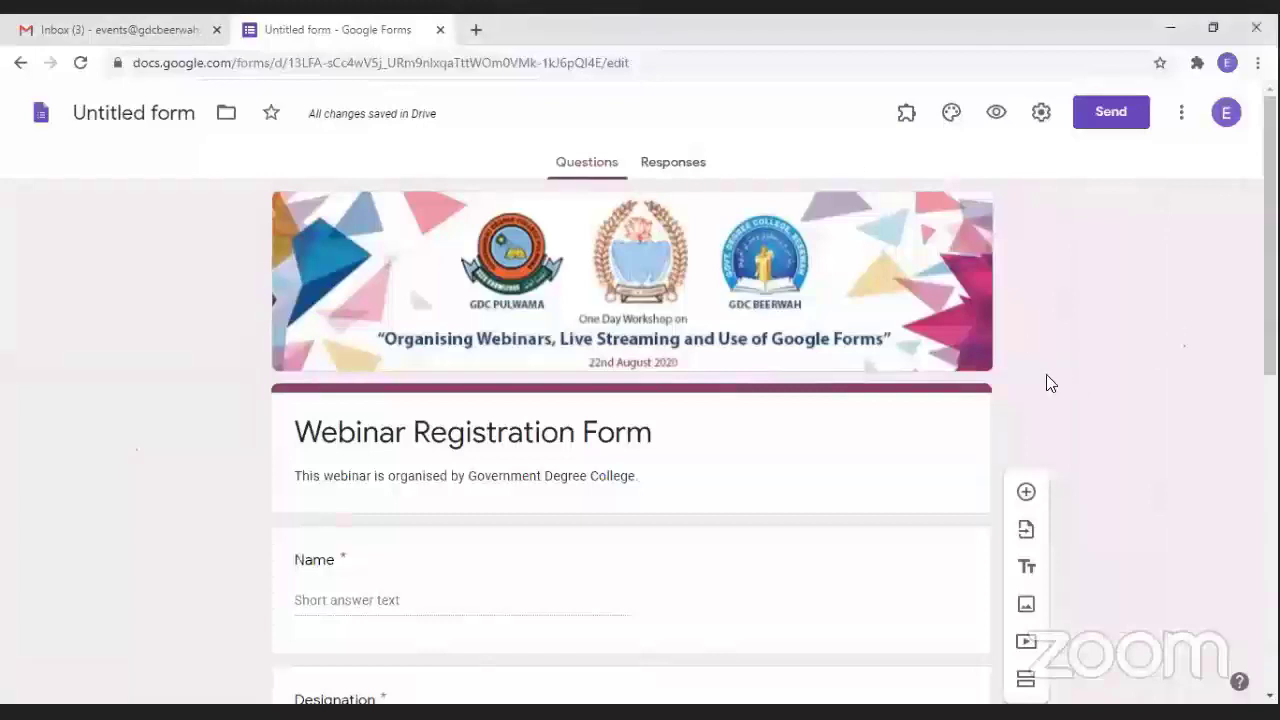
Scroll through the form to check the new banner header and magenta accent
scroll(1050, 383, "down", 2)
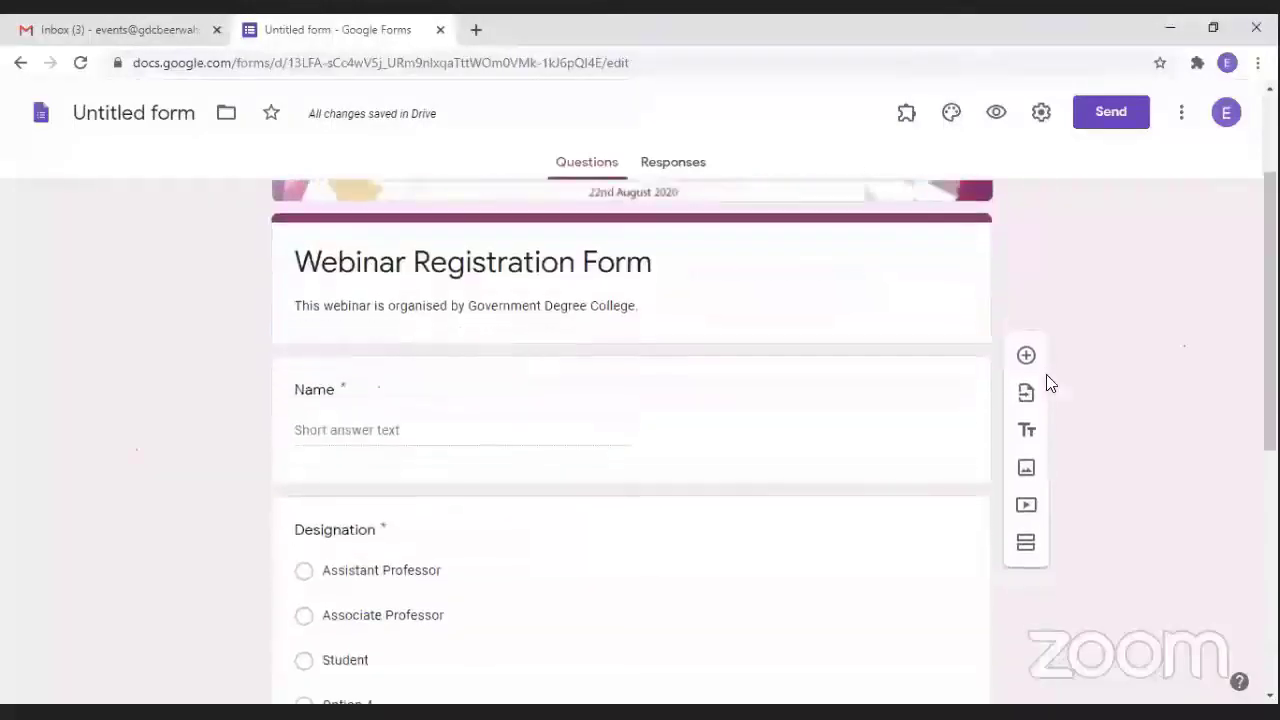
scroll(1050, 383, "down", 2)
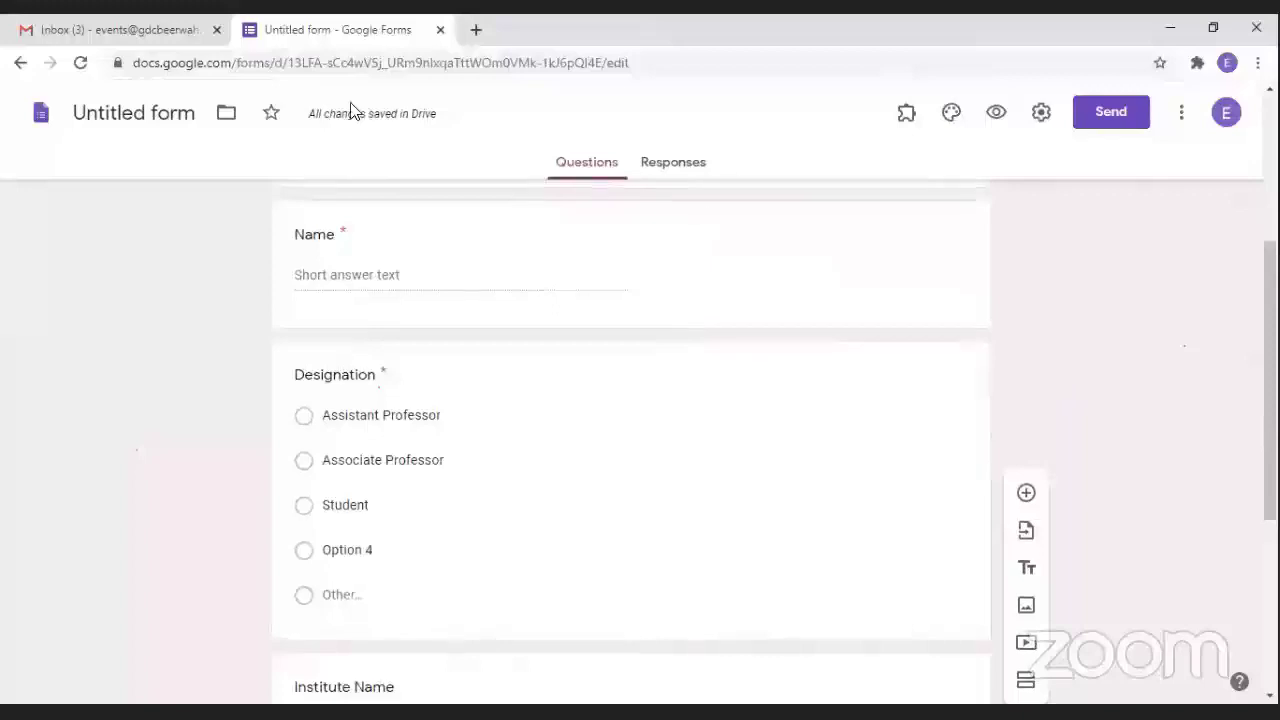
scroll(349, 109, "up", 4)
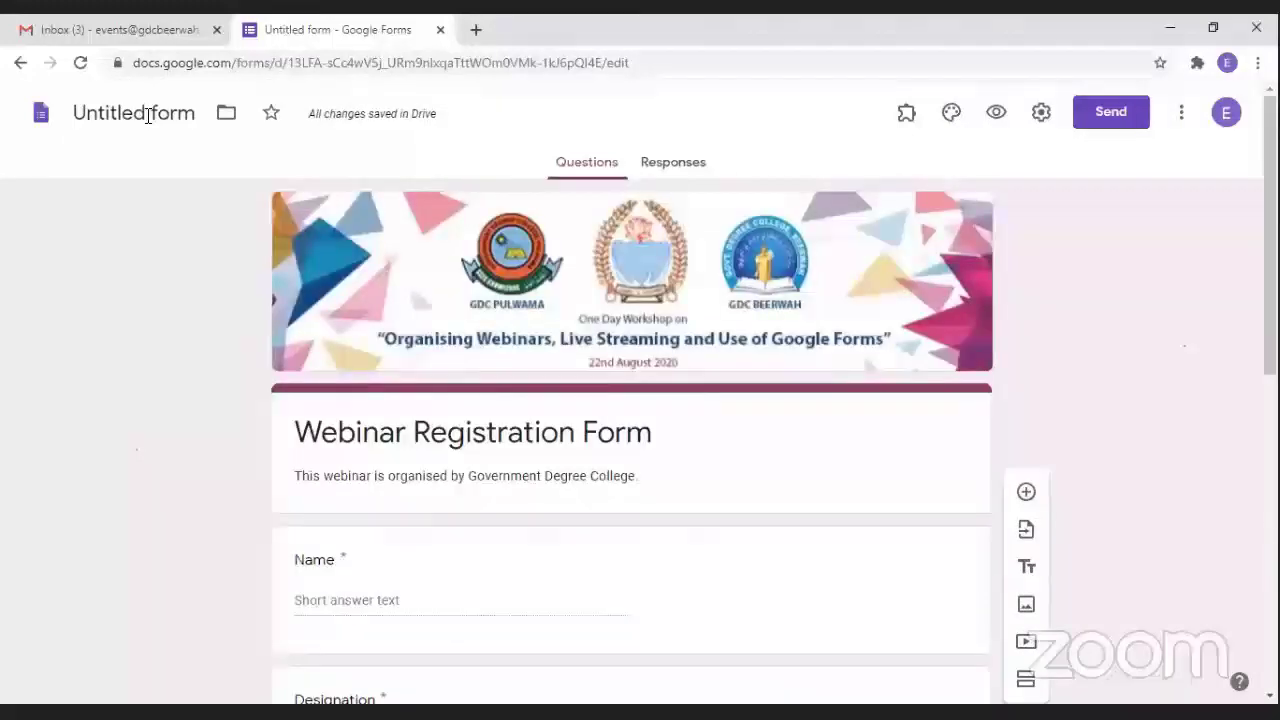
Rename 'Untitled form' to 'Webinar Registration Form' and scroll through the form
left_click(148, 116)
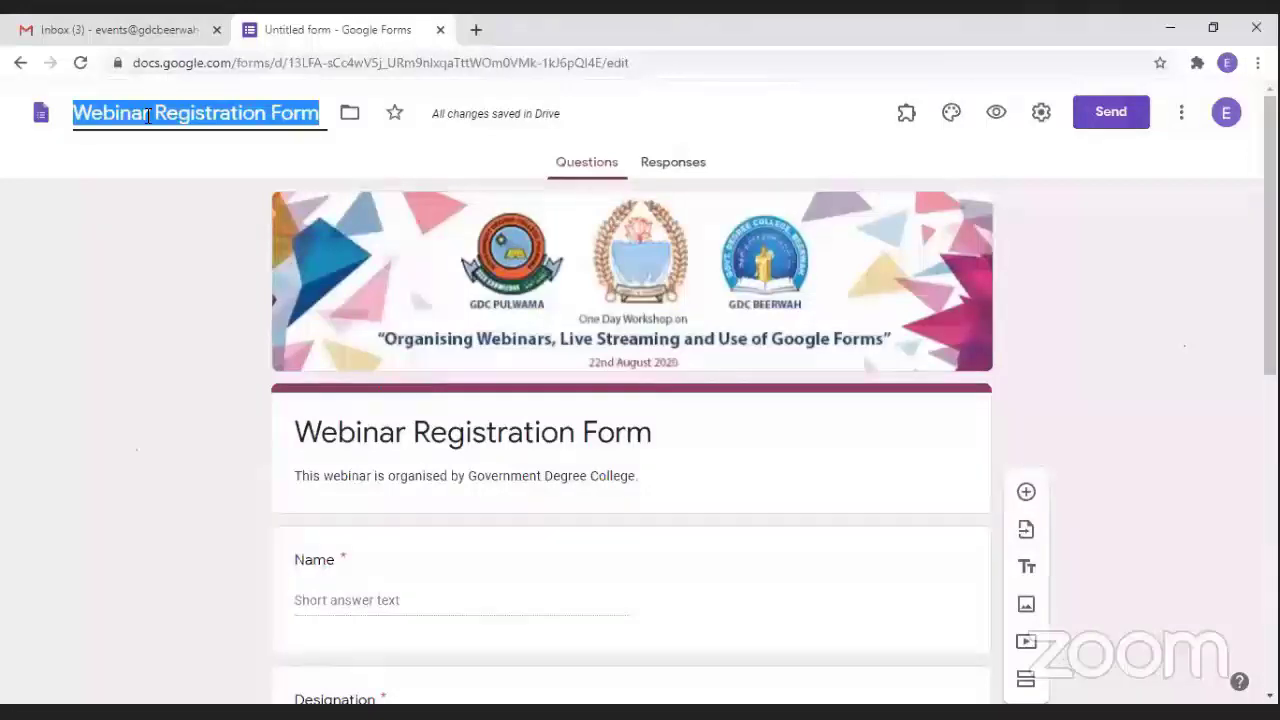
scroll(1064, 470, "down", 2)
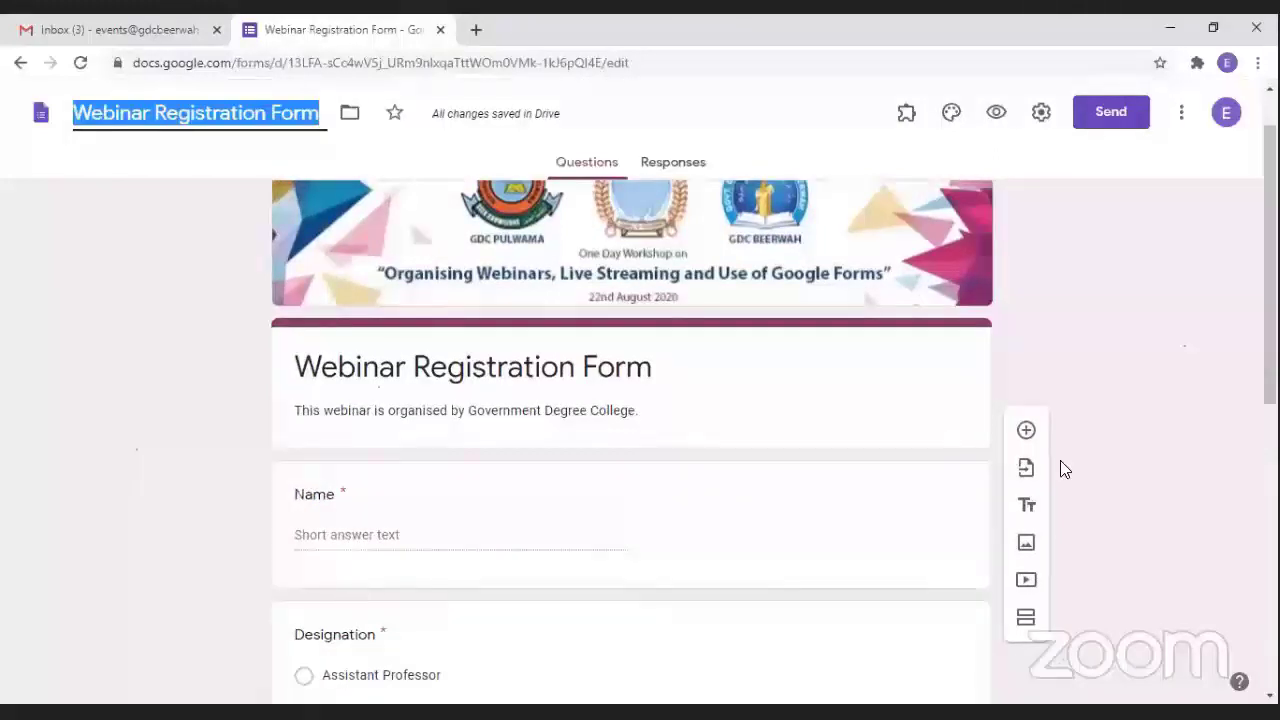
scroll(754, 477, "down", 5)
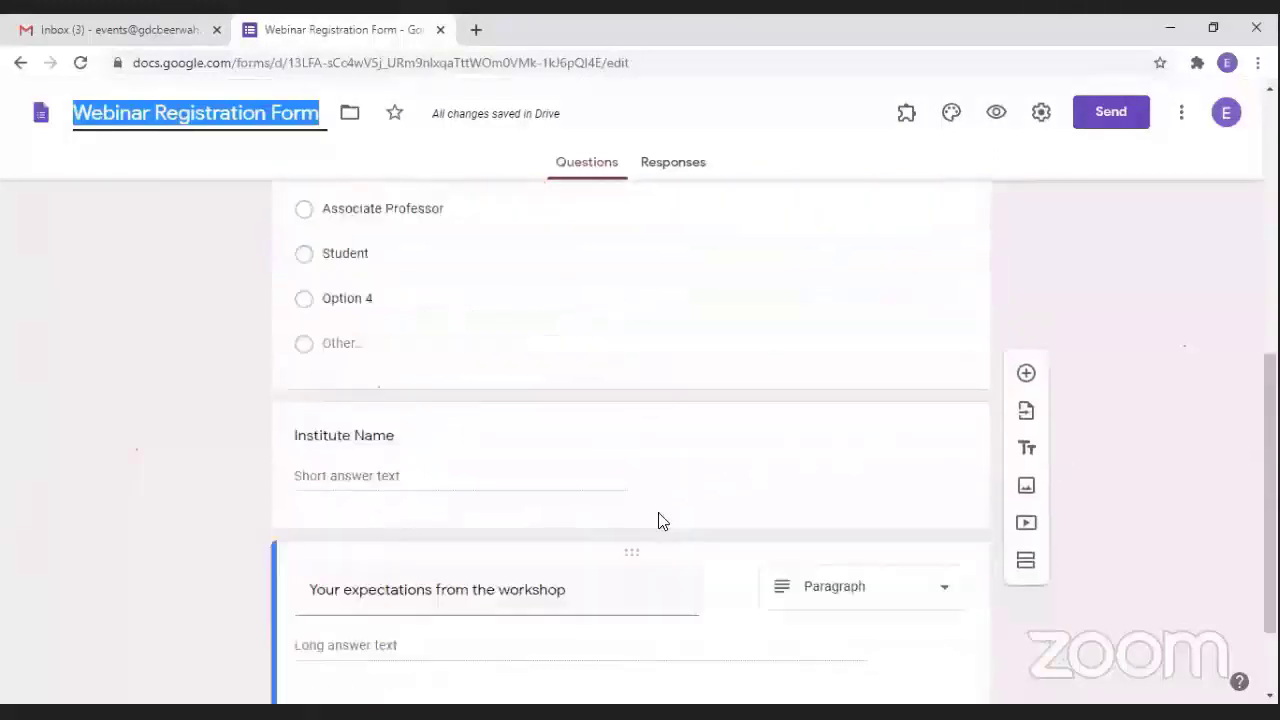
scroll(658, 521, "down", 2)
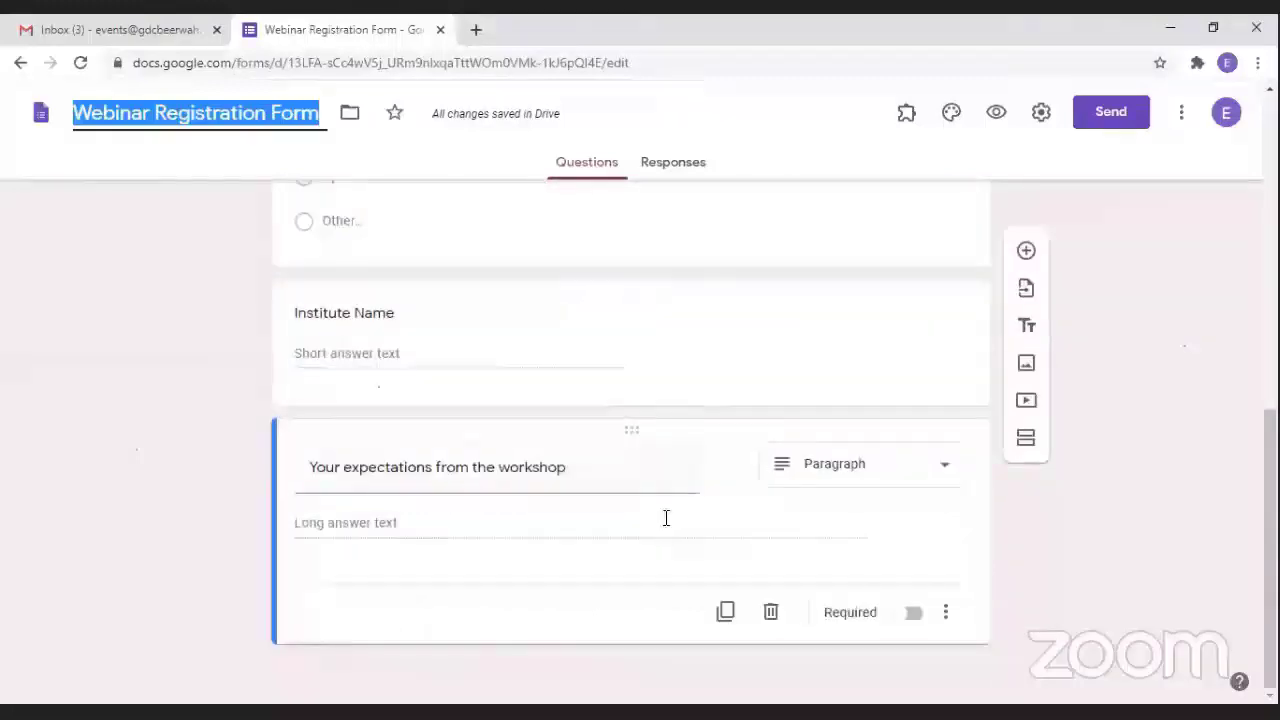
scroll(666, 518, "up", 7)
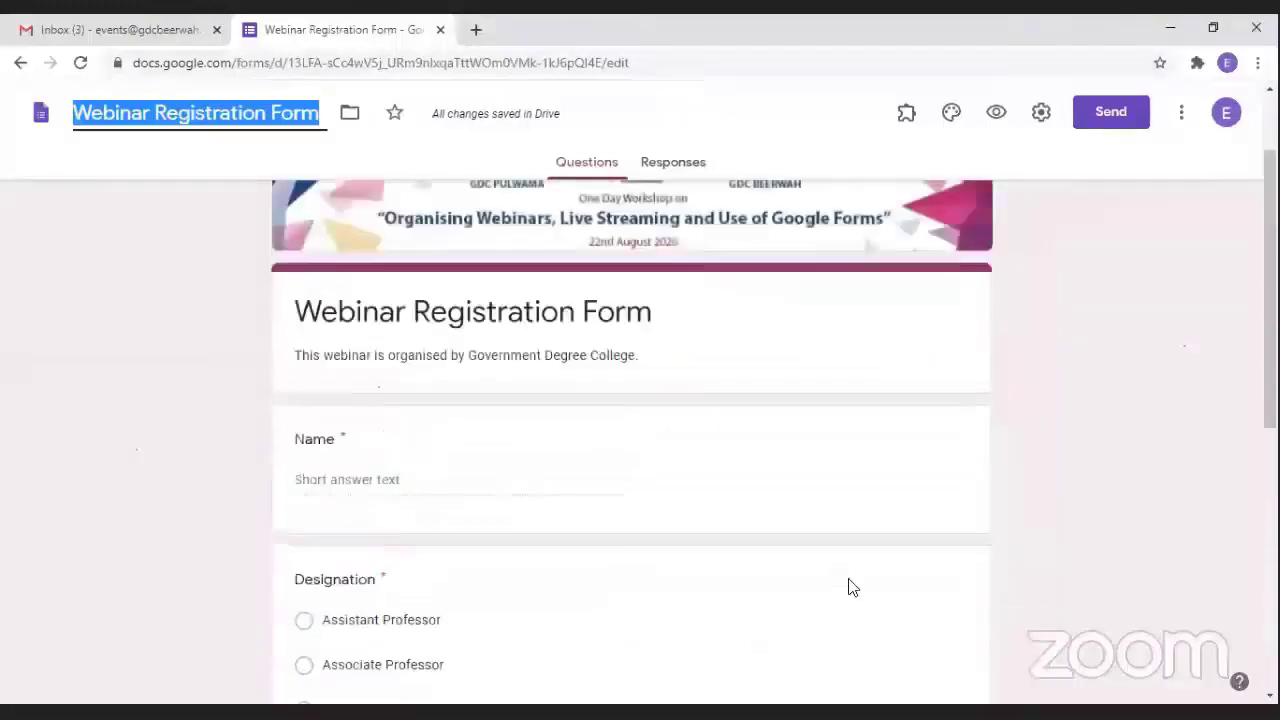
scroll(848, 587, "up", 1)
left_click(800, 500)
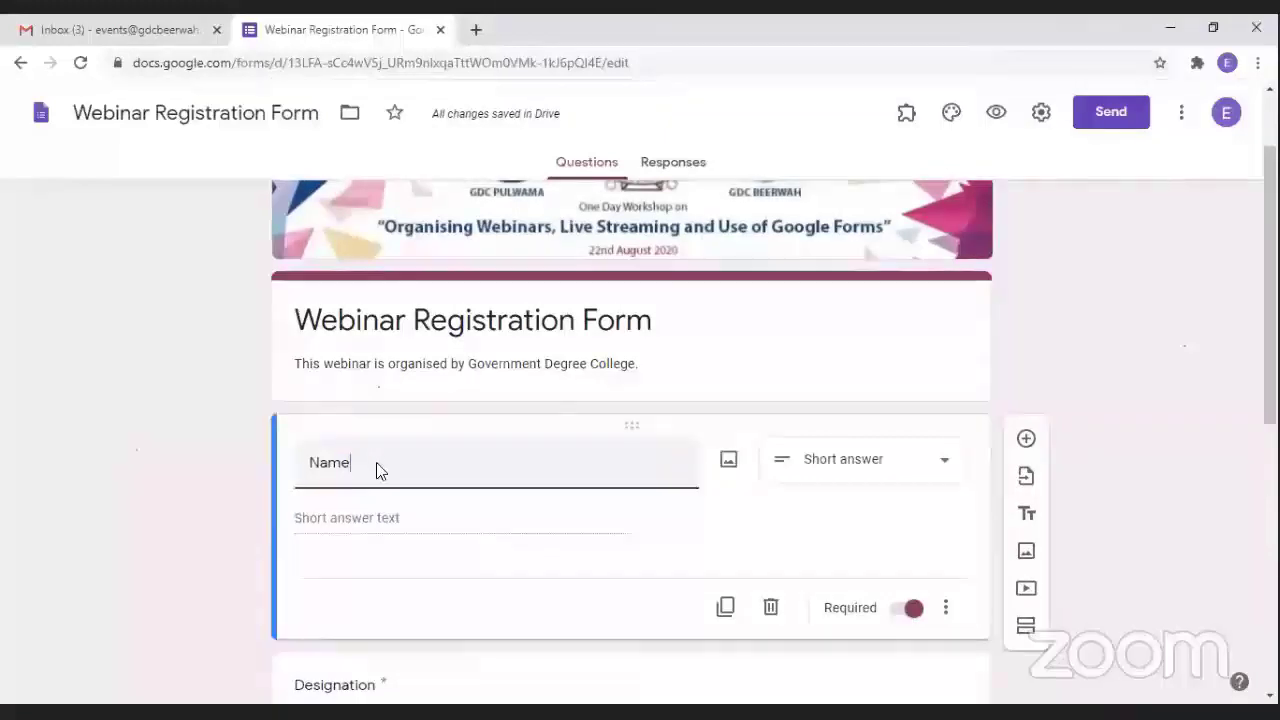
scroll(340, 394, "down", 4)
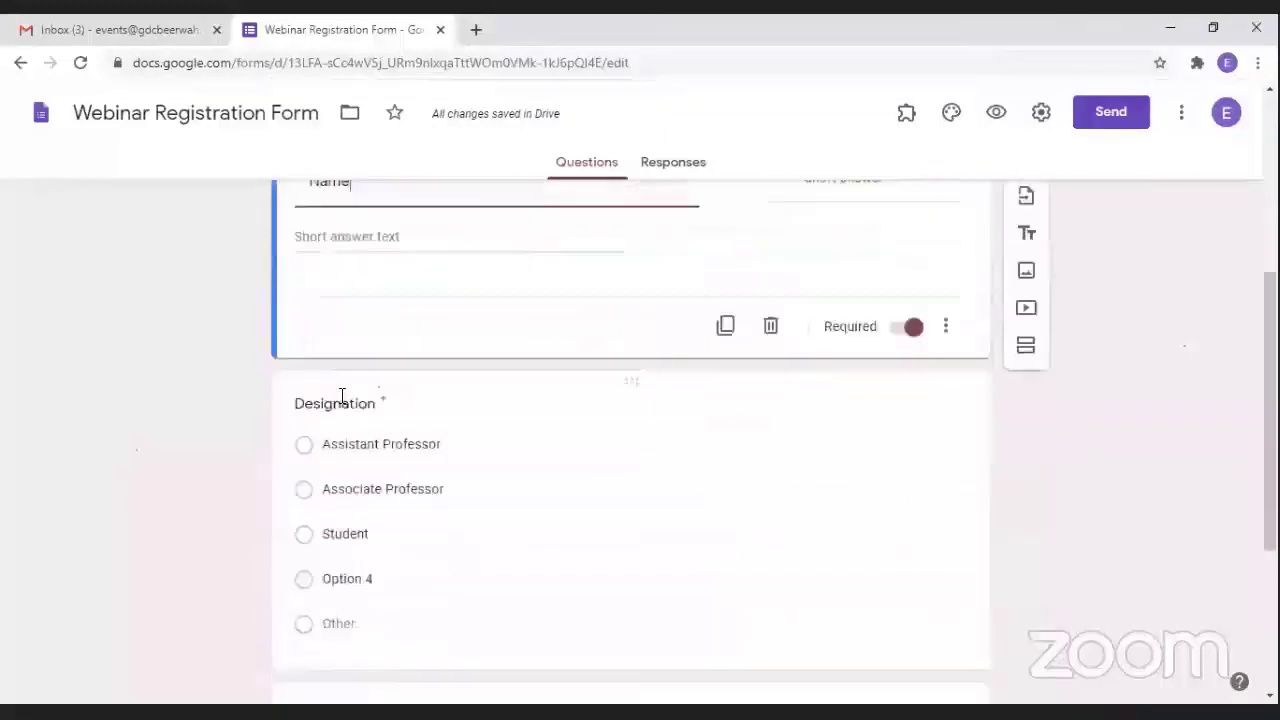
left_click(694, 523)
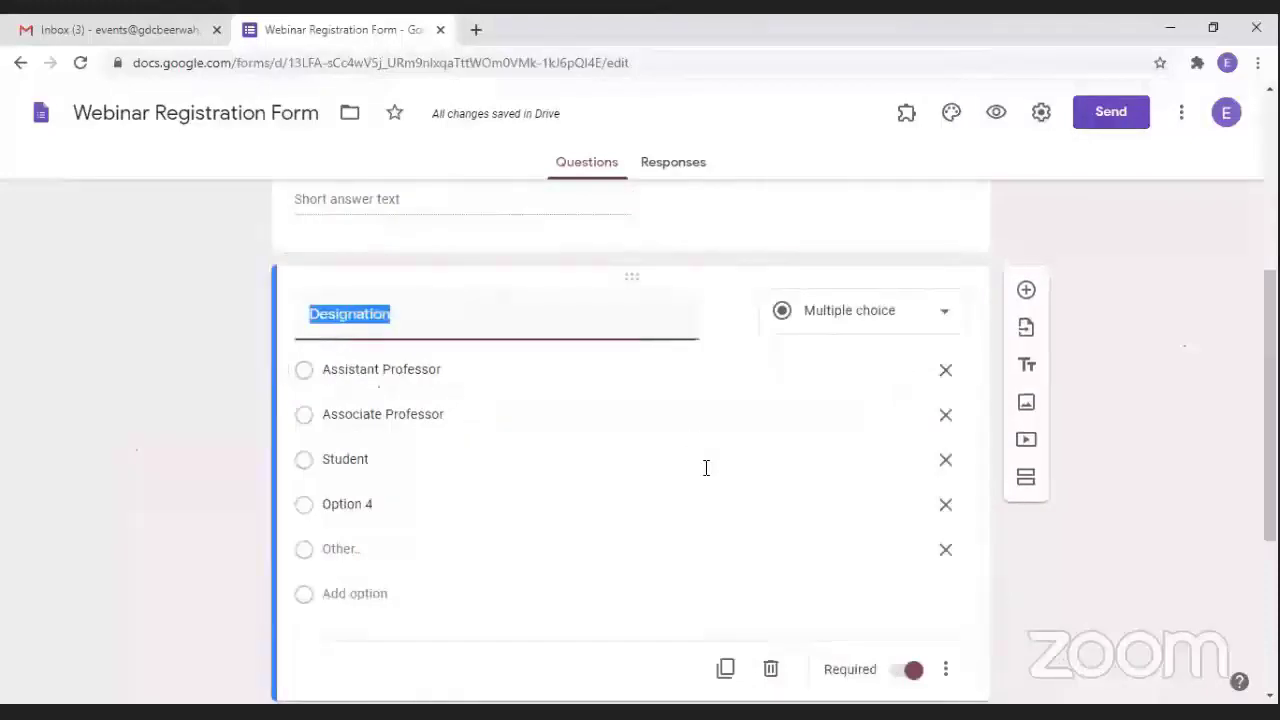
scroll(630, 480, "down", 3)
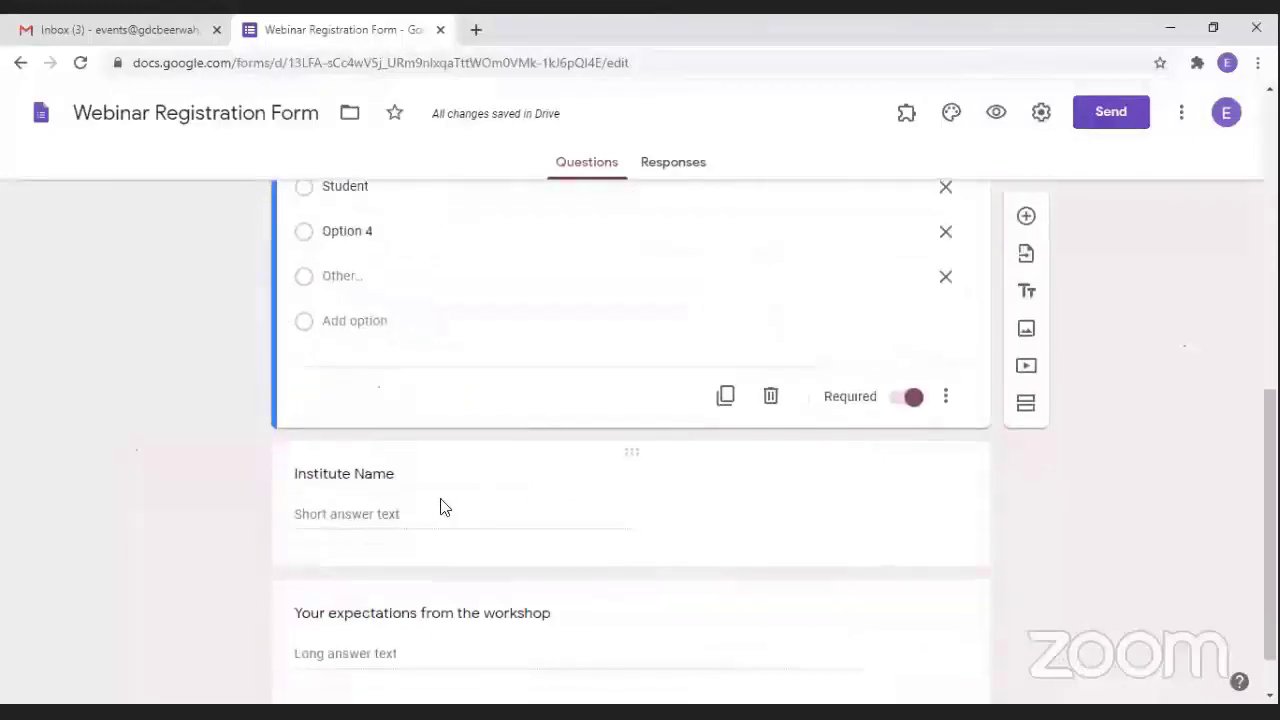
left_click(692, 492)
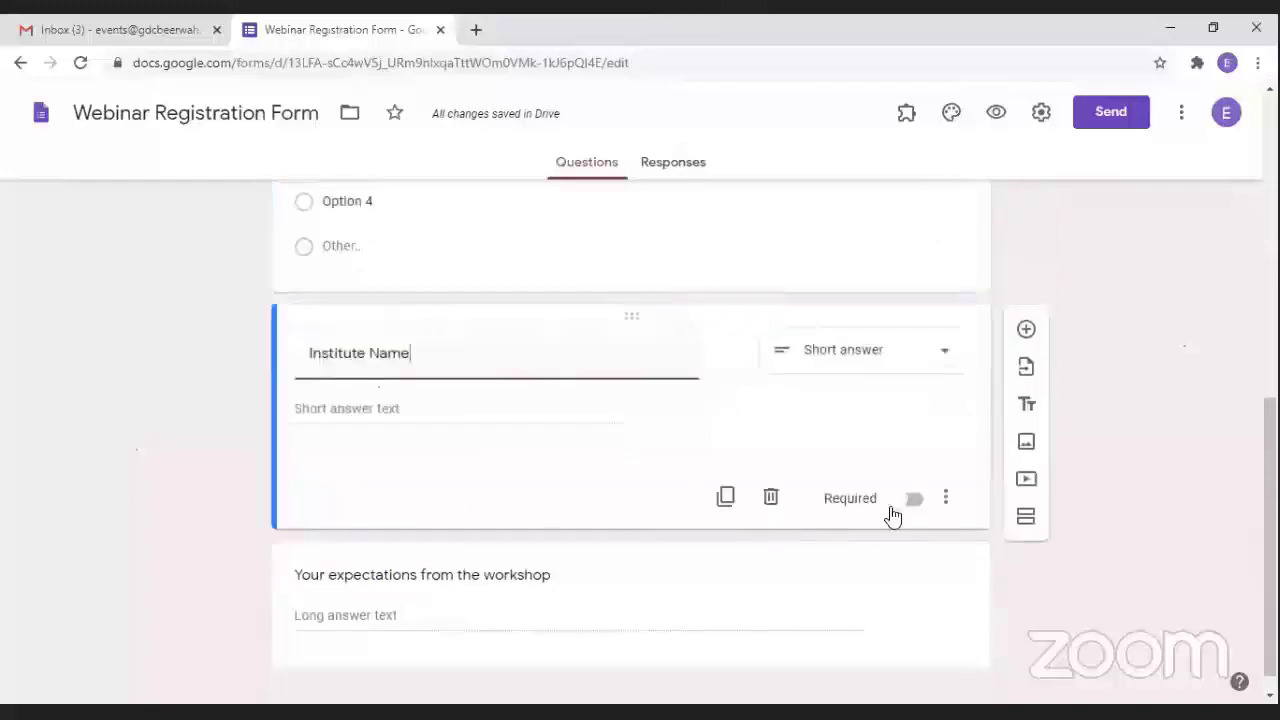
left_click(591, 577)
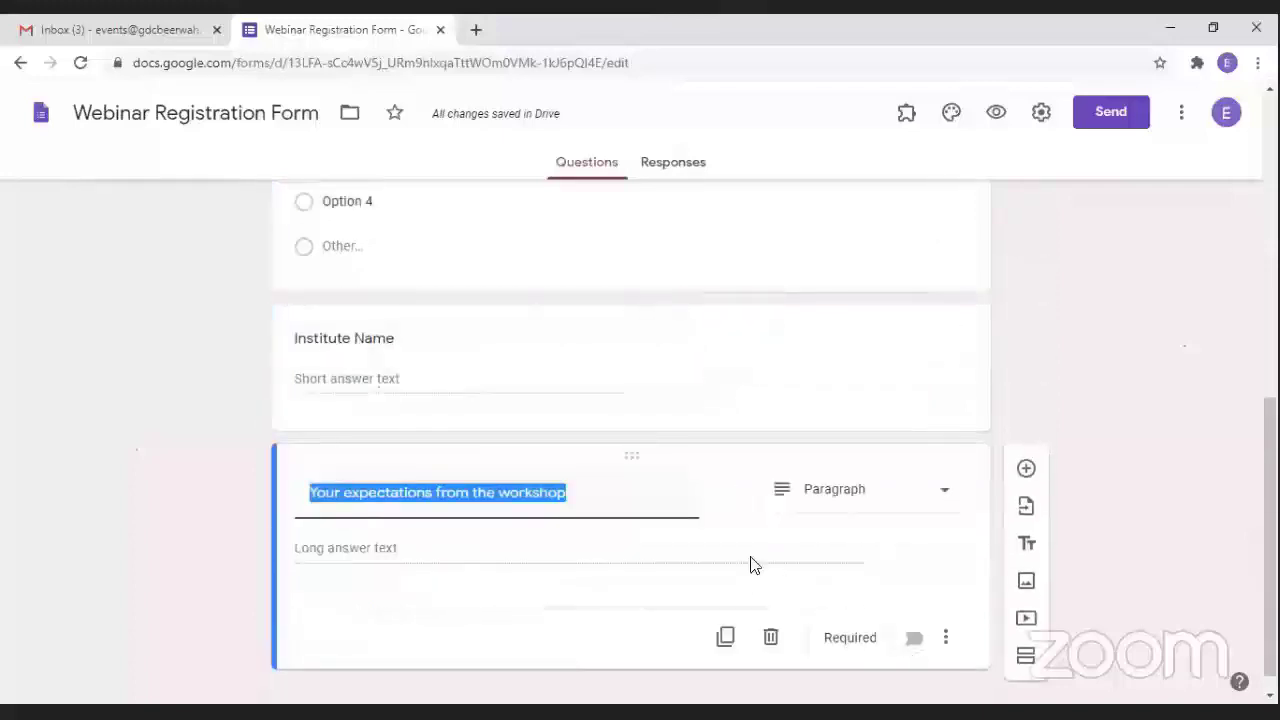
scroll(753, 565, "up", 10)
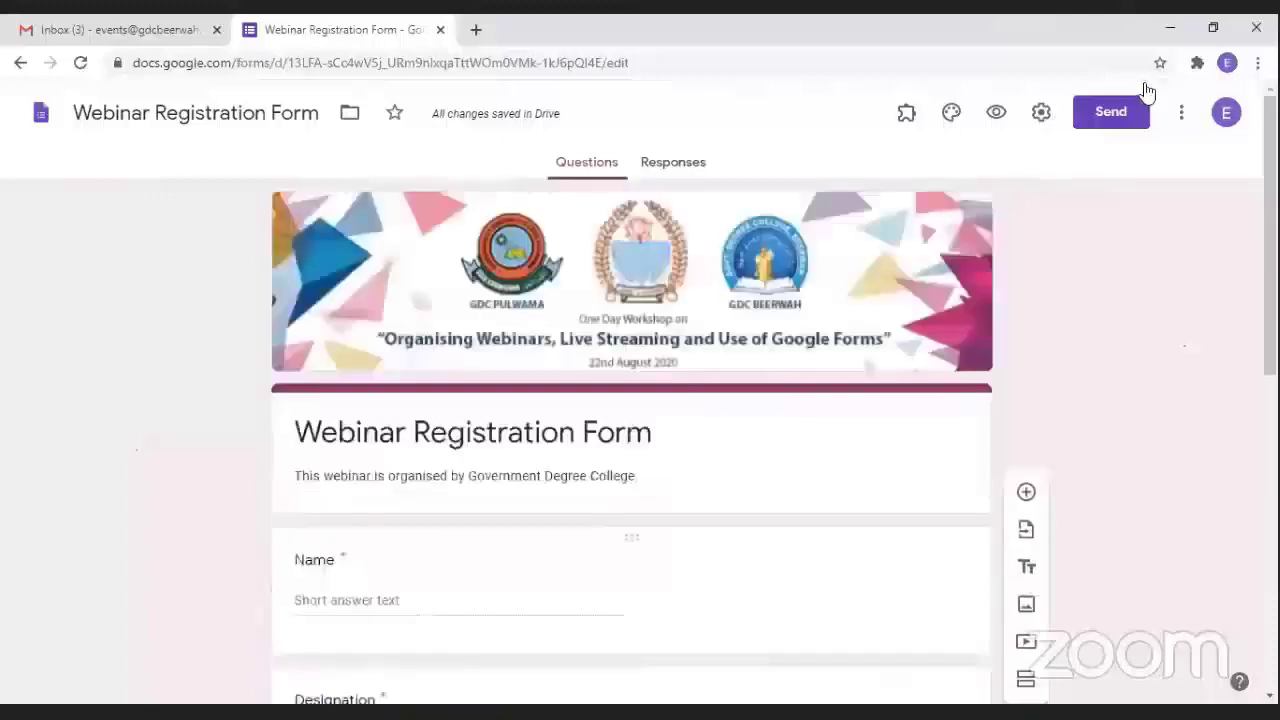
left_click(970, 124)
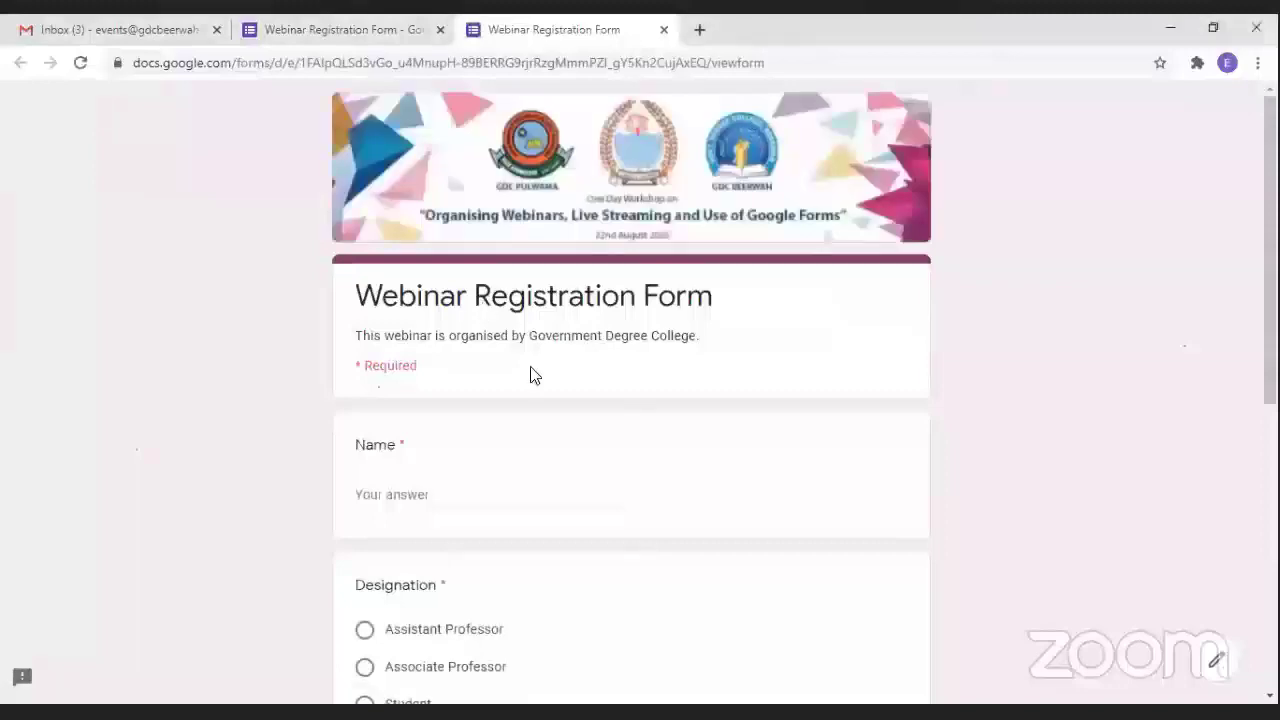
scroll(589, 472, "down", 3)
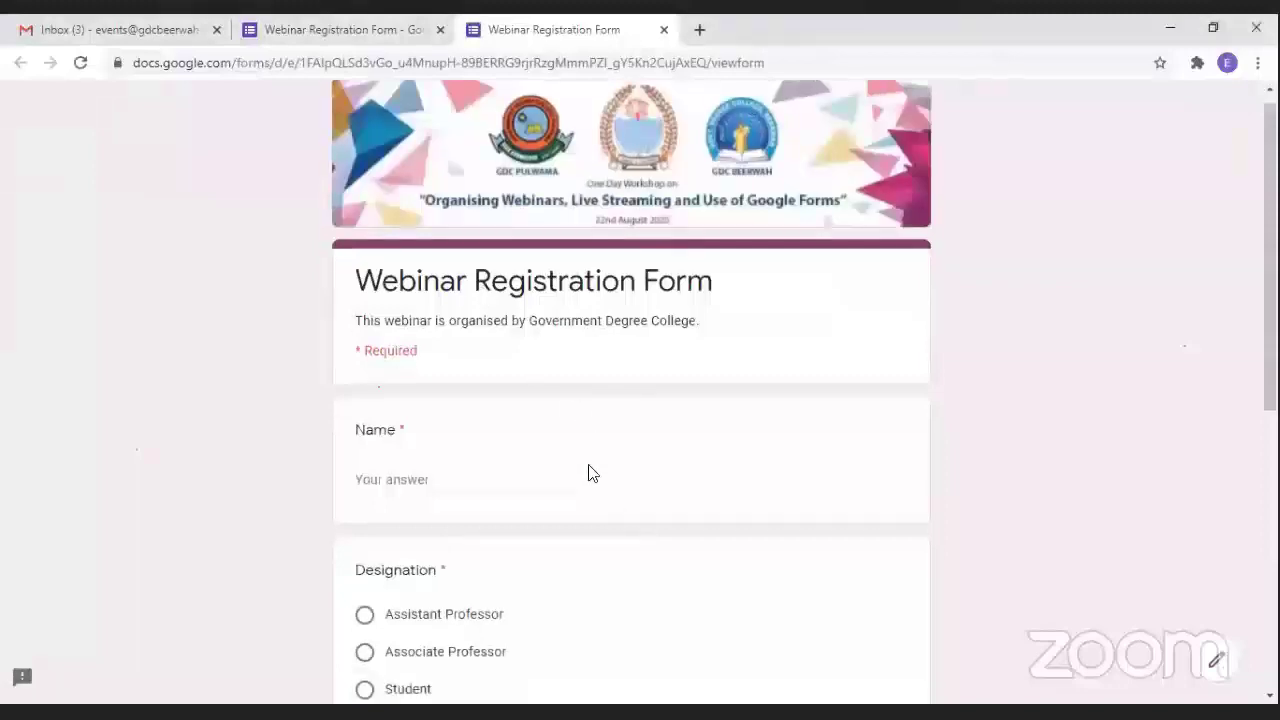
scroll(589, 470, "down", 2)
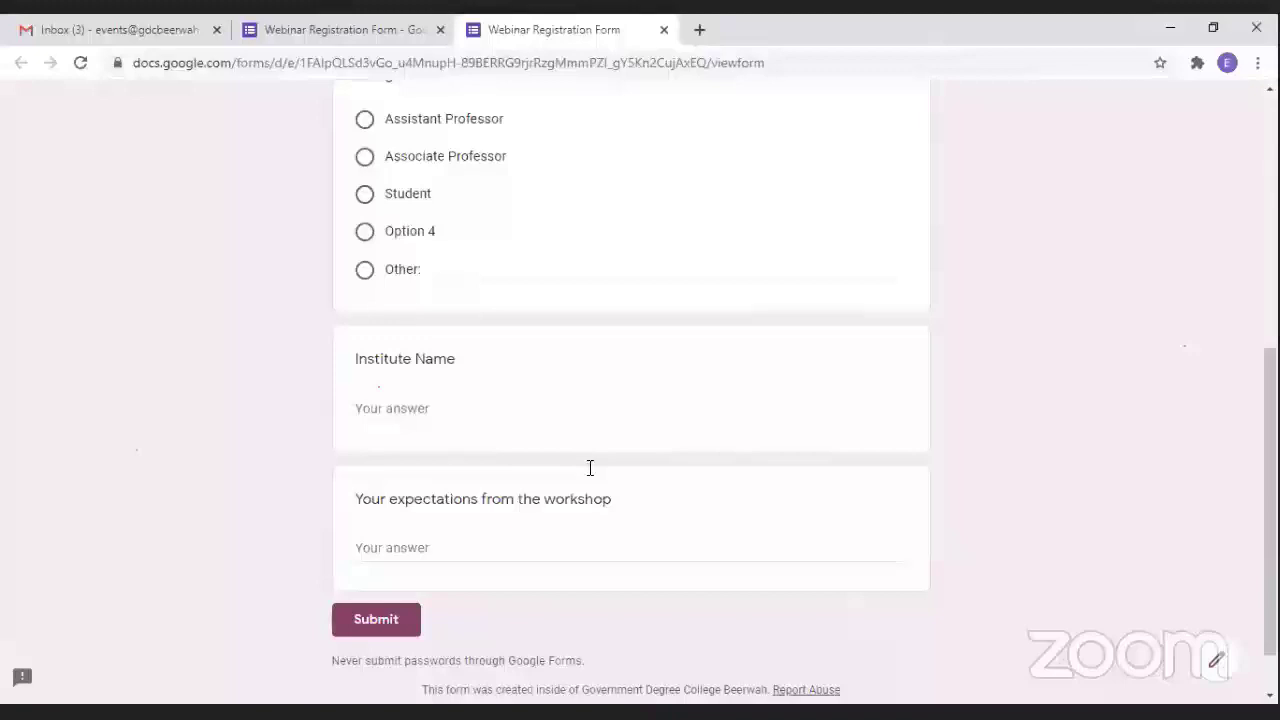
scroll(590, 467, "up", 10)
left_click(663, 30)
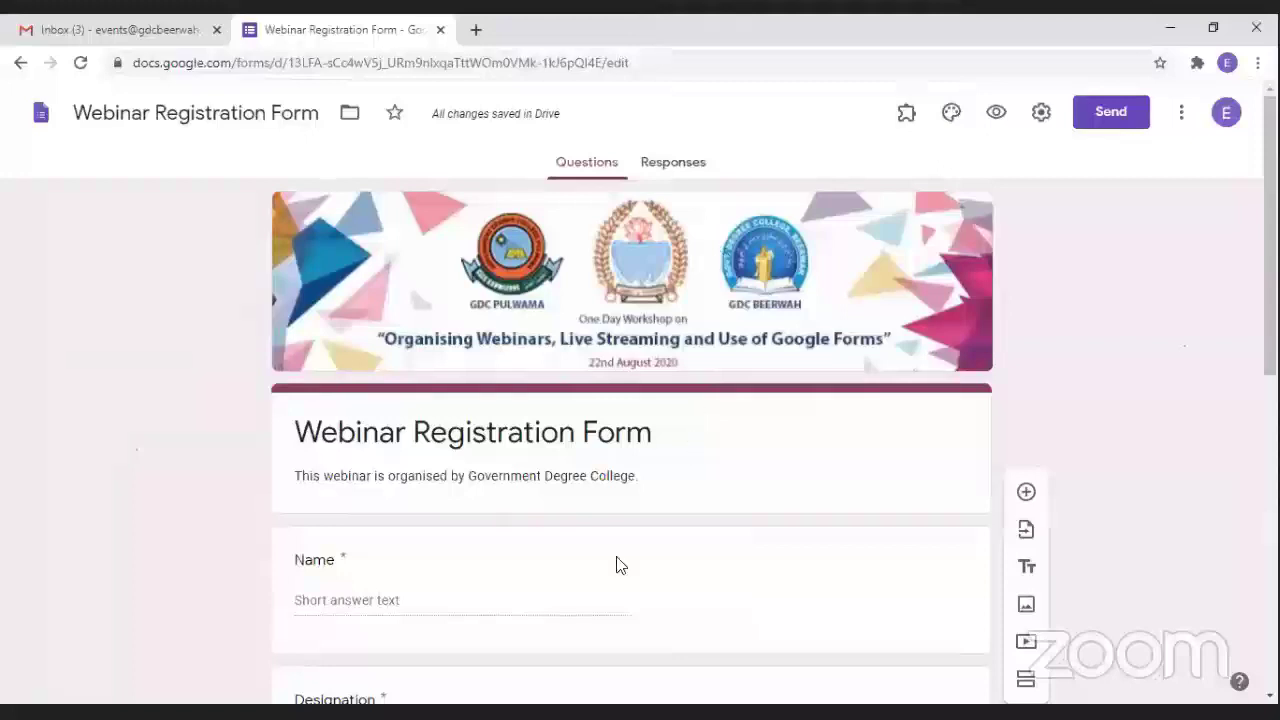
scroll(616, 565, "down", 5)
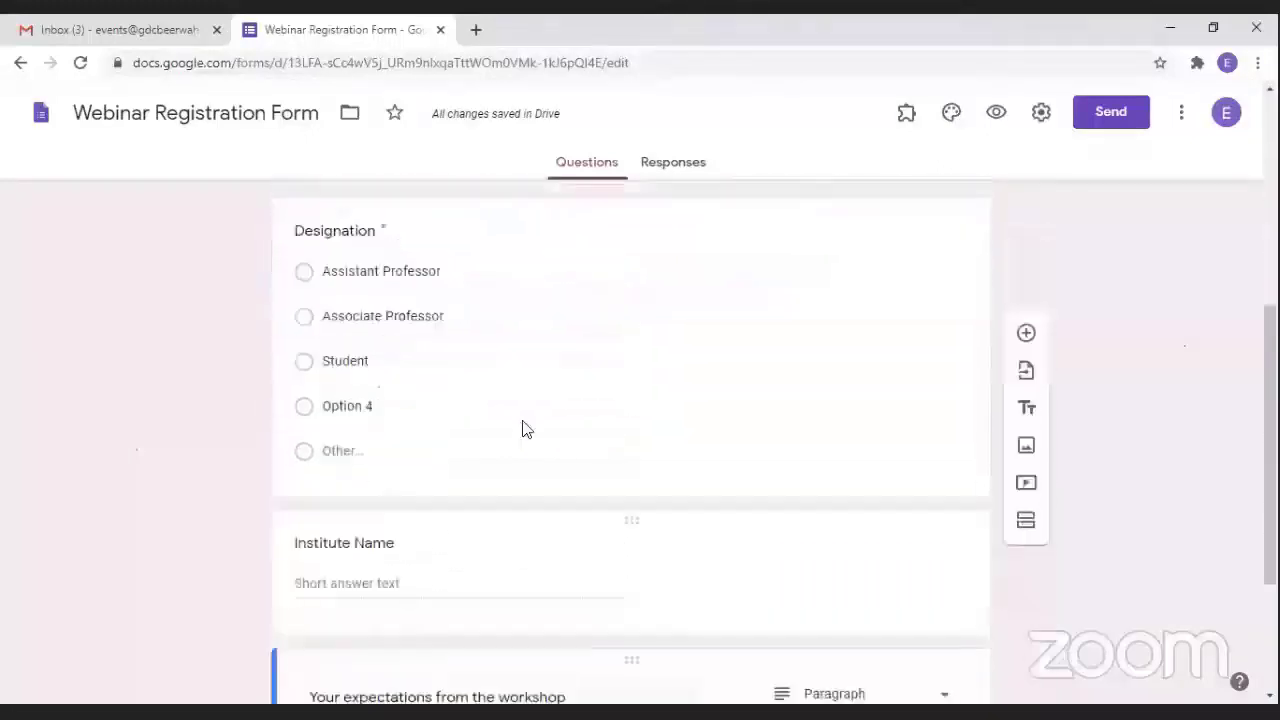
scroll(523, 428, "up", 2)
scroll(523, 466, "down", 3)
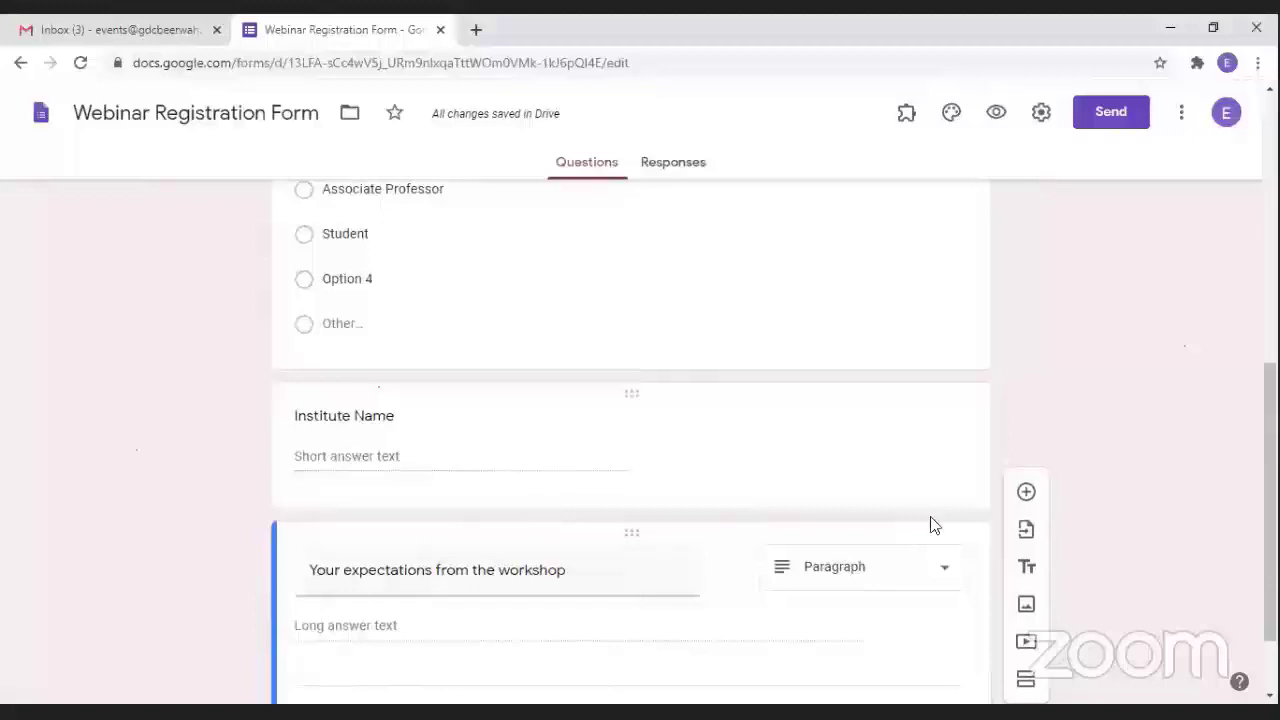
left_click(980, 480)
left_click(1027, 409)
type("Phone Number")
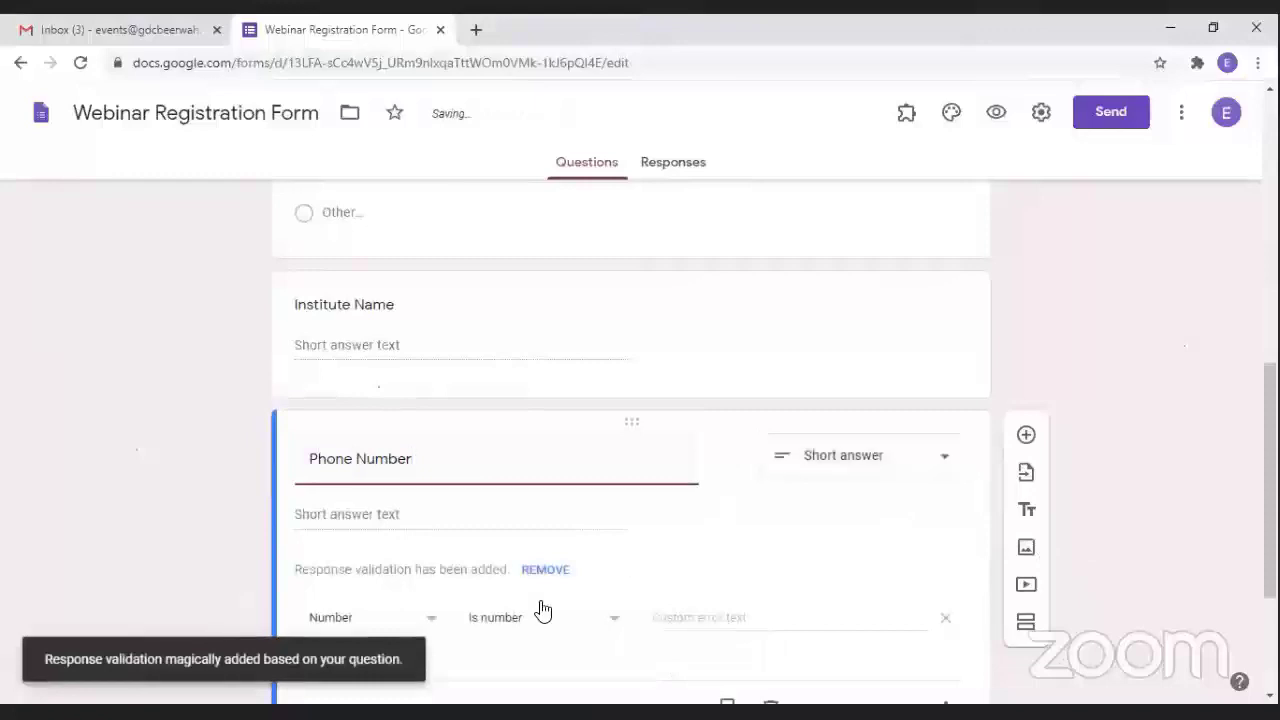
scroll(843, 571, "down", 2)
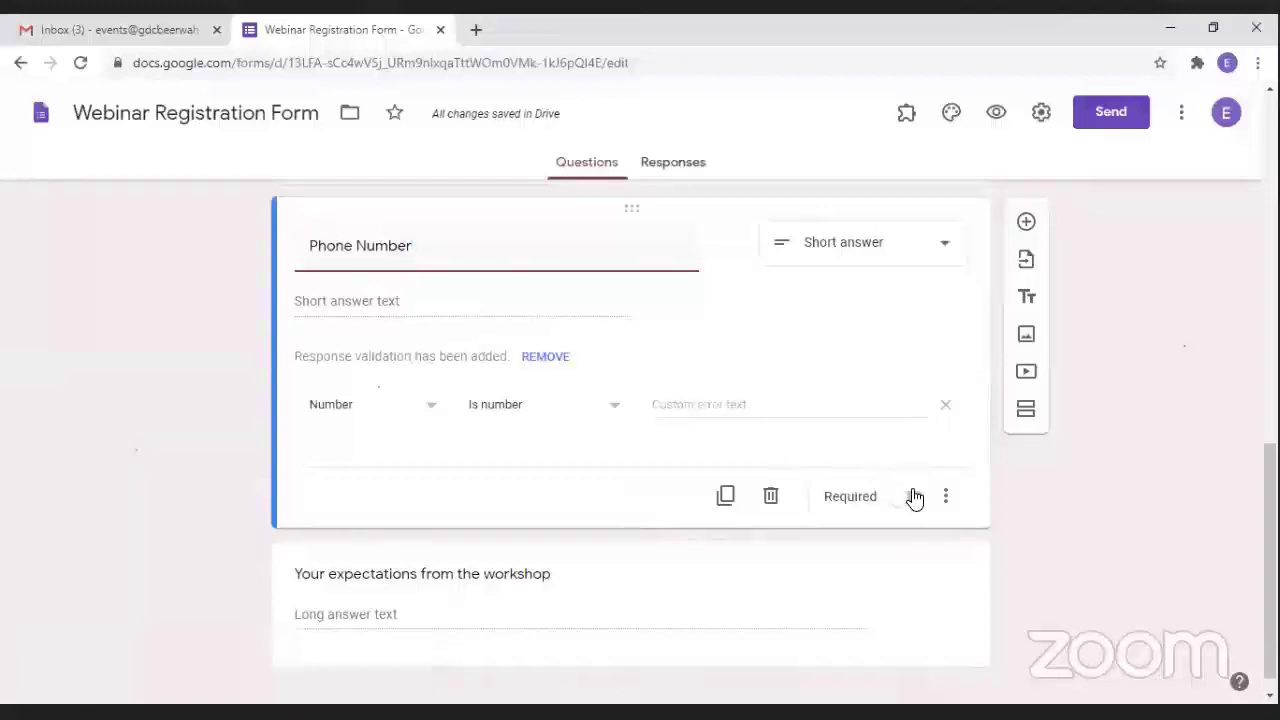
scroll(1160, 430, "up", 1)
scroll(1160, 430, "up", 5)
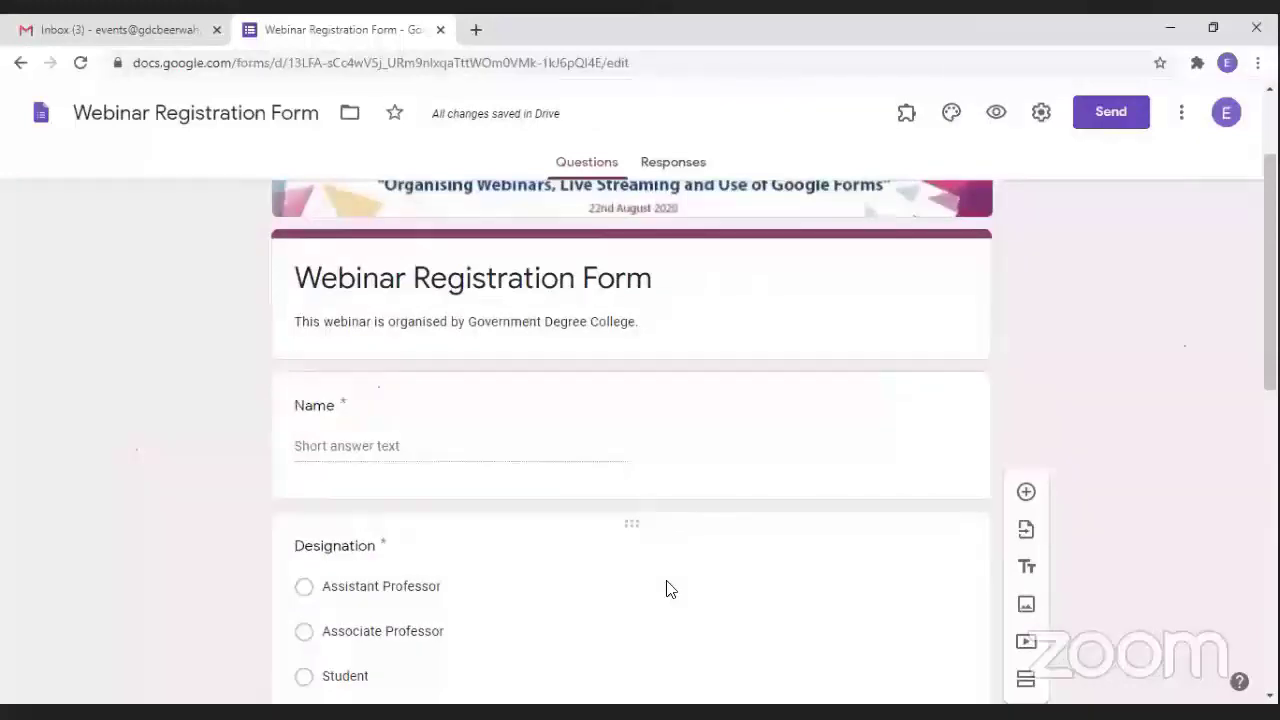
scroll(670, 589, "down", 2)
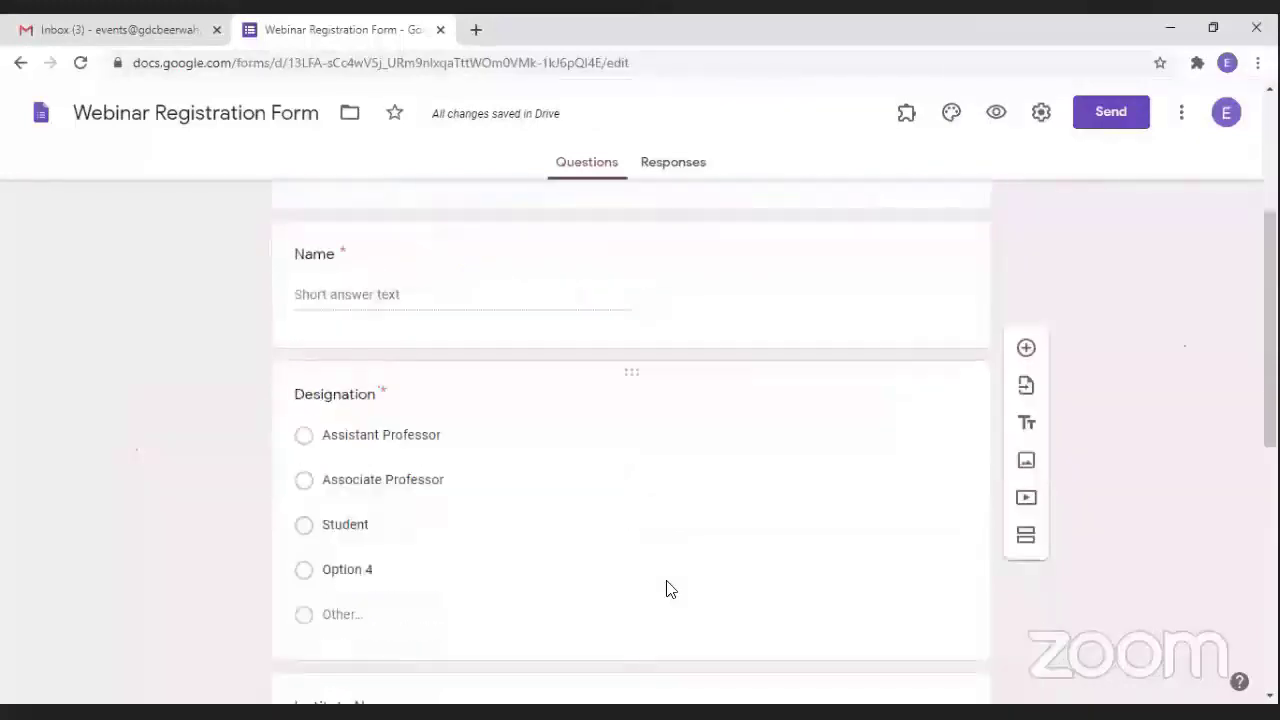
scroll(540, 594, "up", 3)
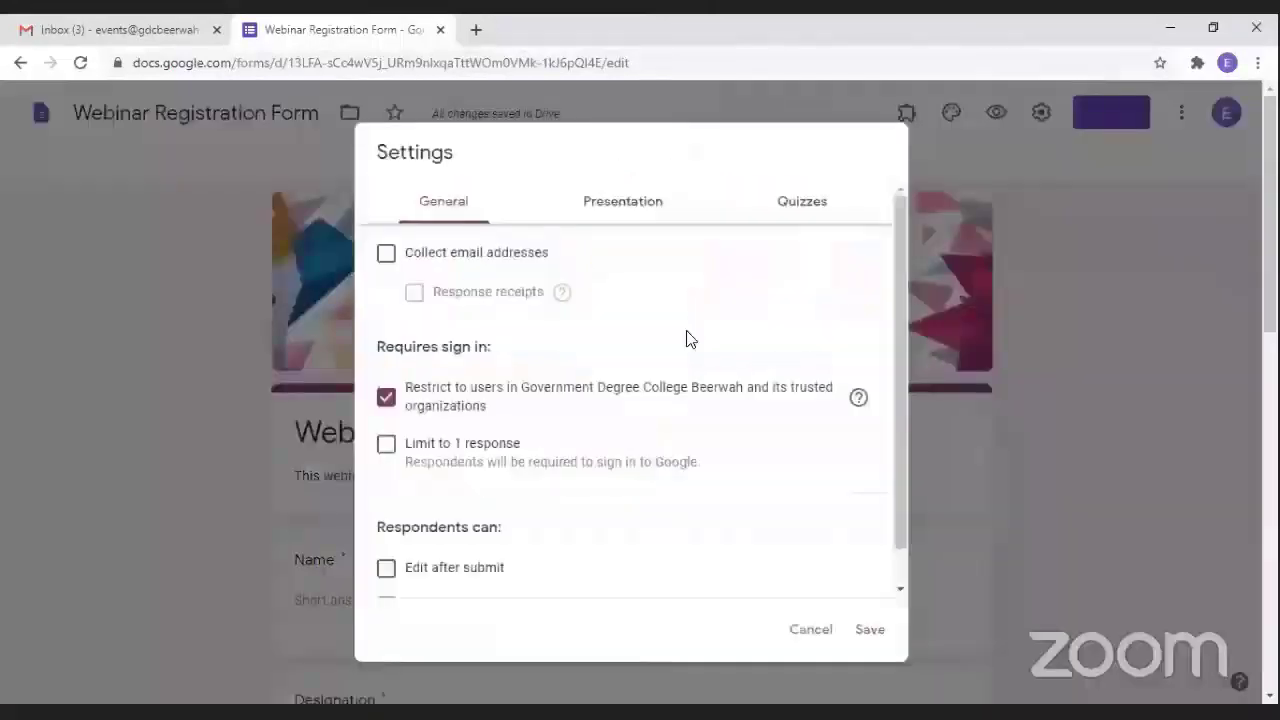
Turn on email address collection and set response receipts to Always
left_click(386, 254)
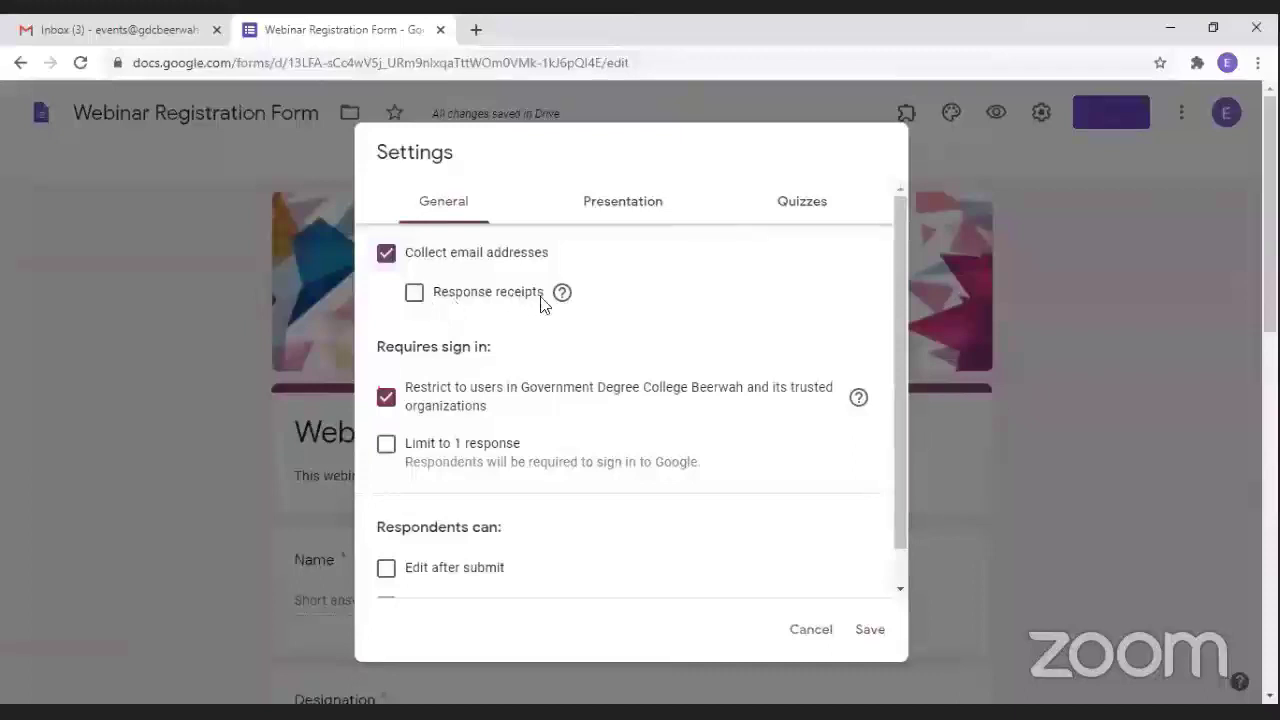
left_click(414, 294)
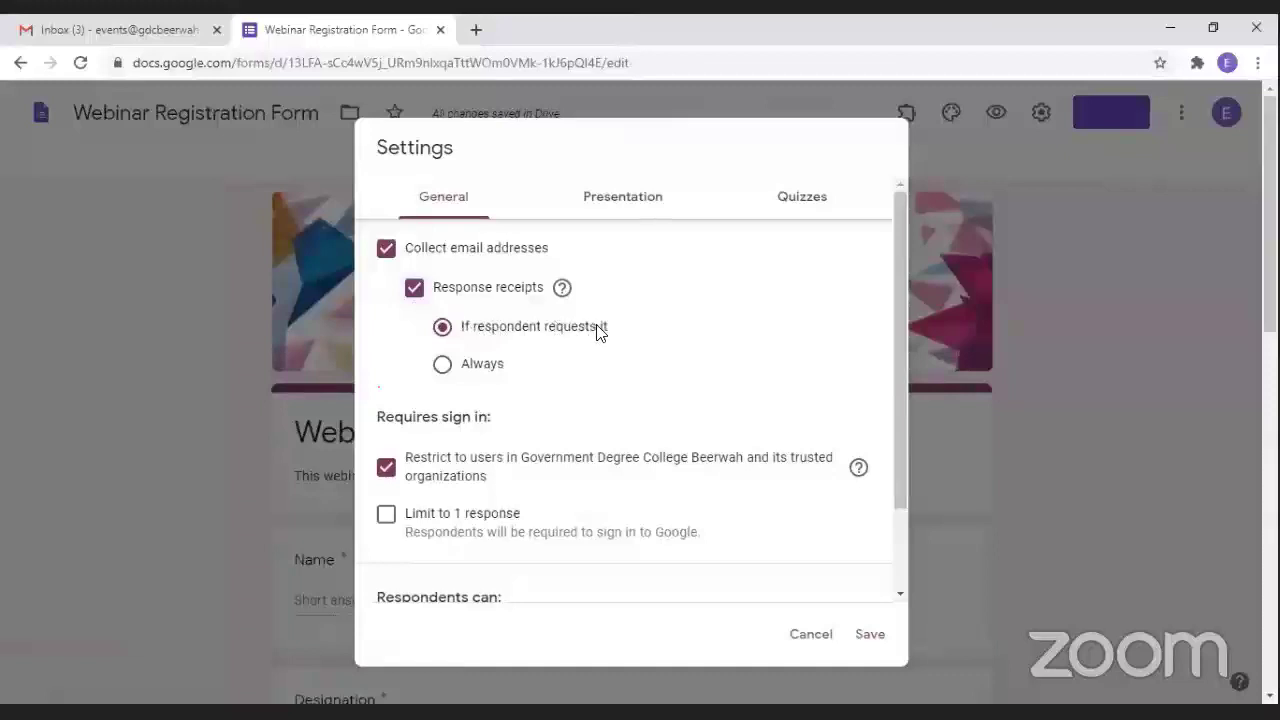
left_click(442, 366)
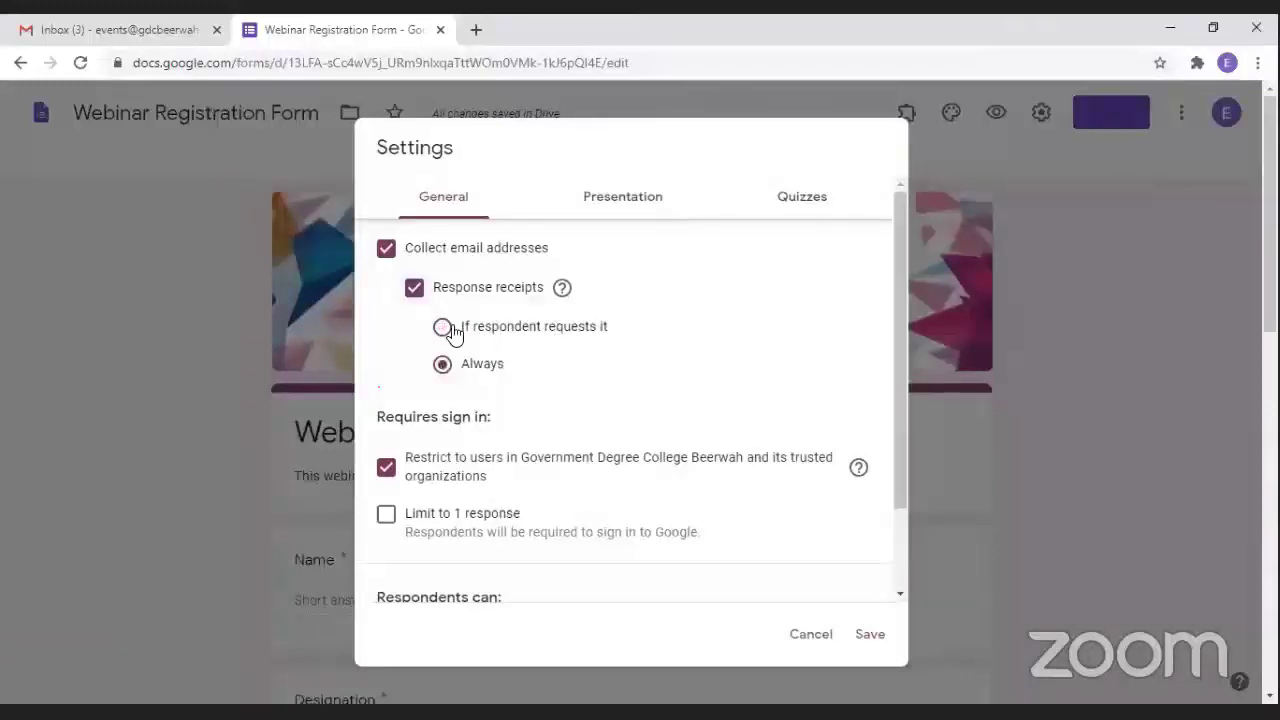
scroll(506, 403, "down", 1)
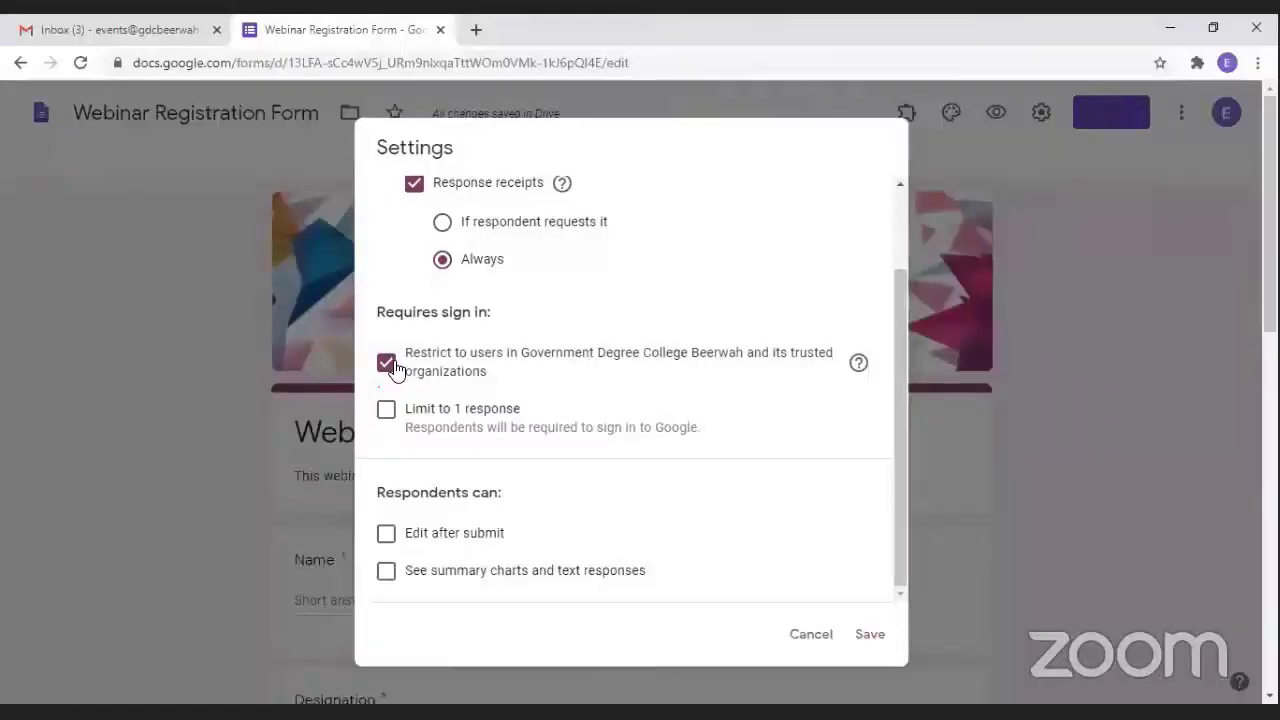
Turn off the college-only restriction and enable Limit to 1 response and Edit after submit
left_click(395, 368)
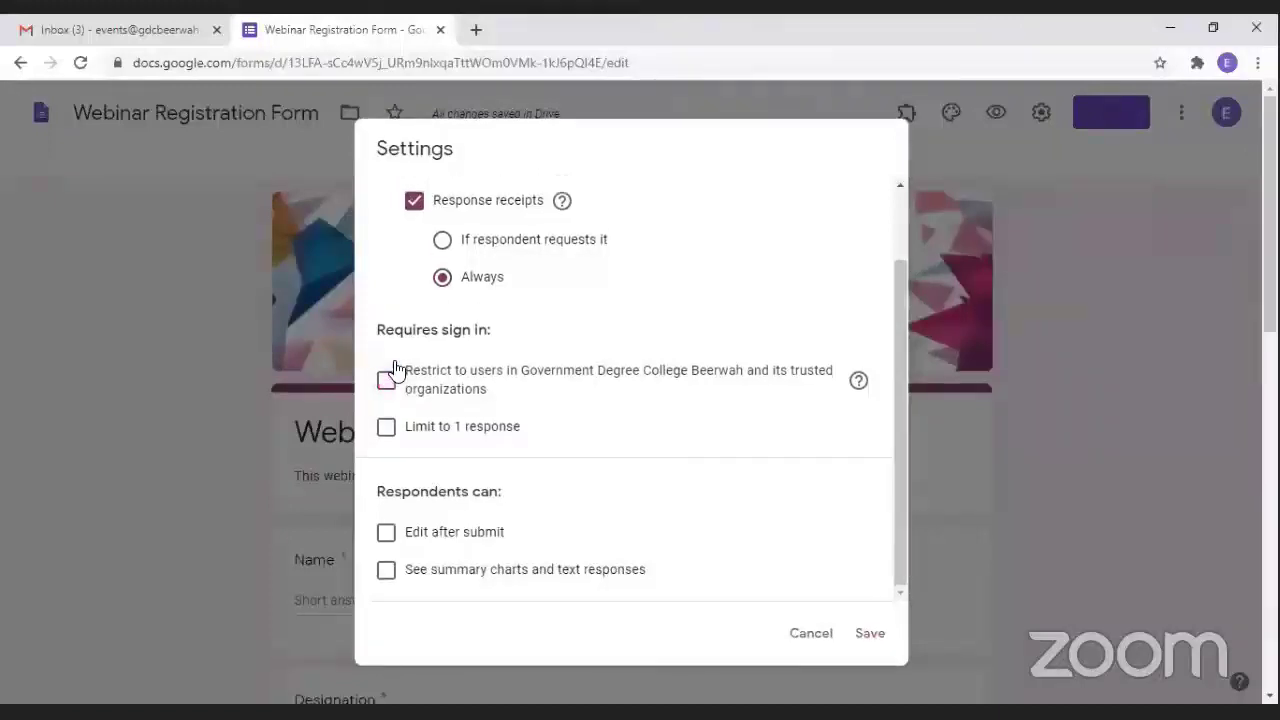
left_click(398, 433)
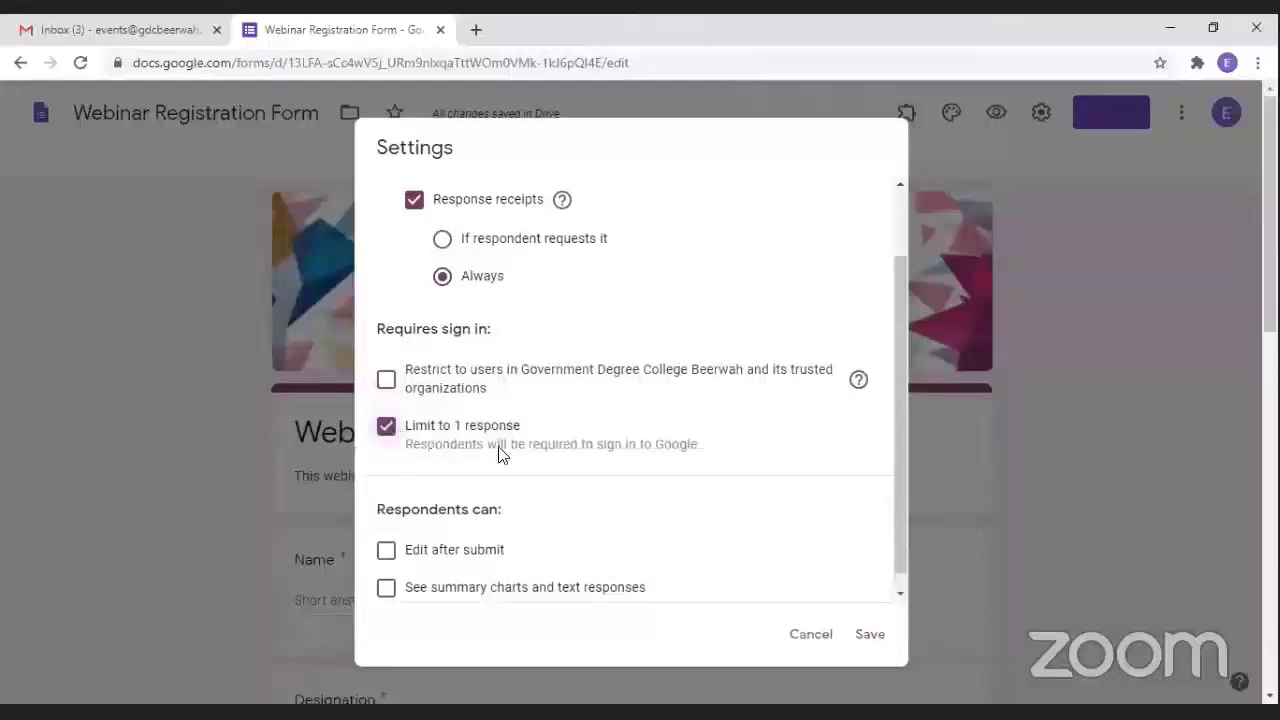
left_click(386, 534)
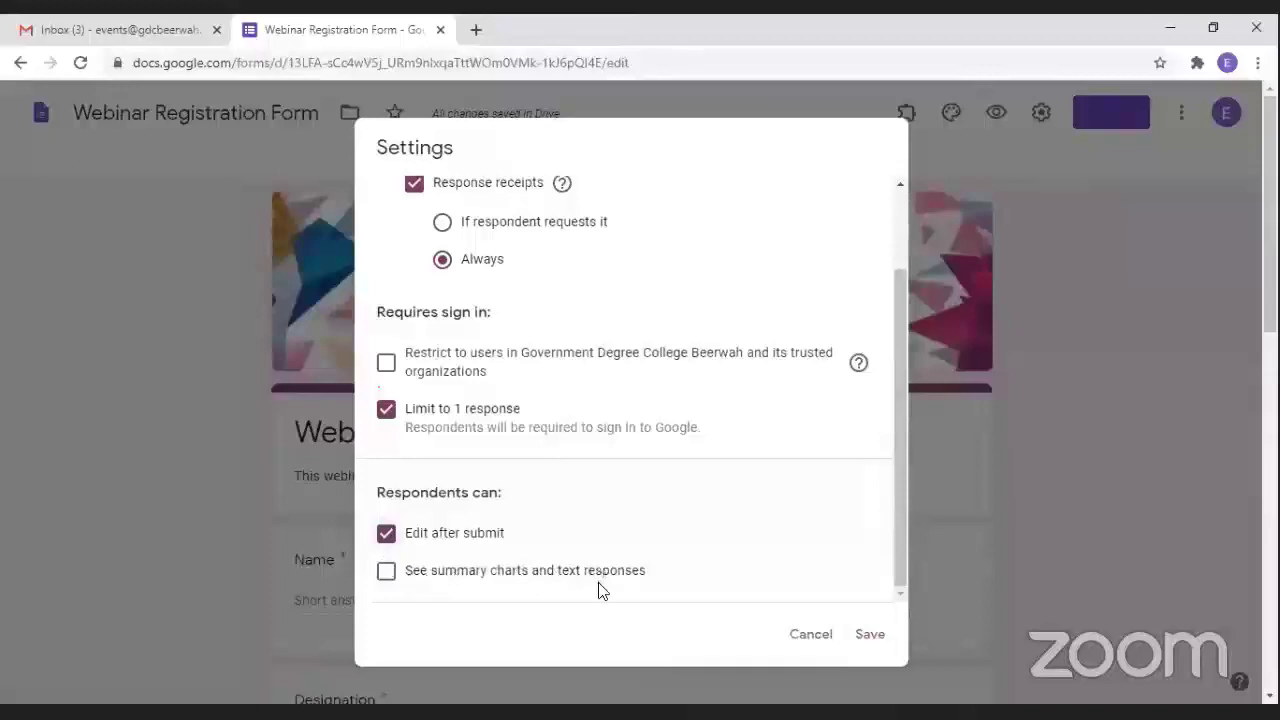
scroll(600, 590, "up", 1)
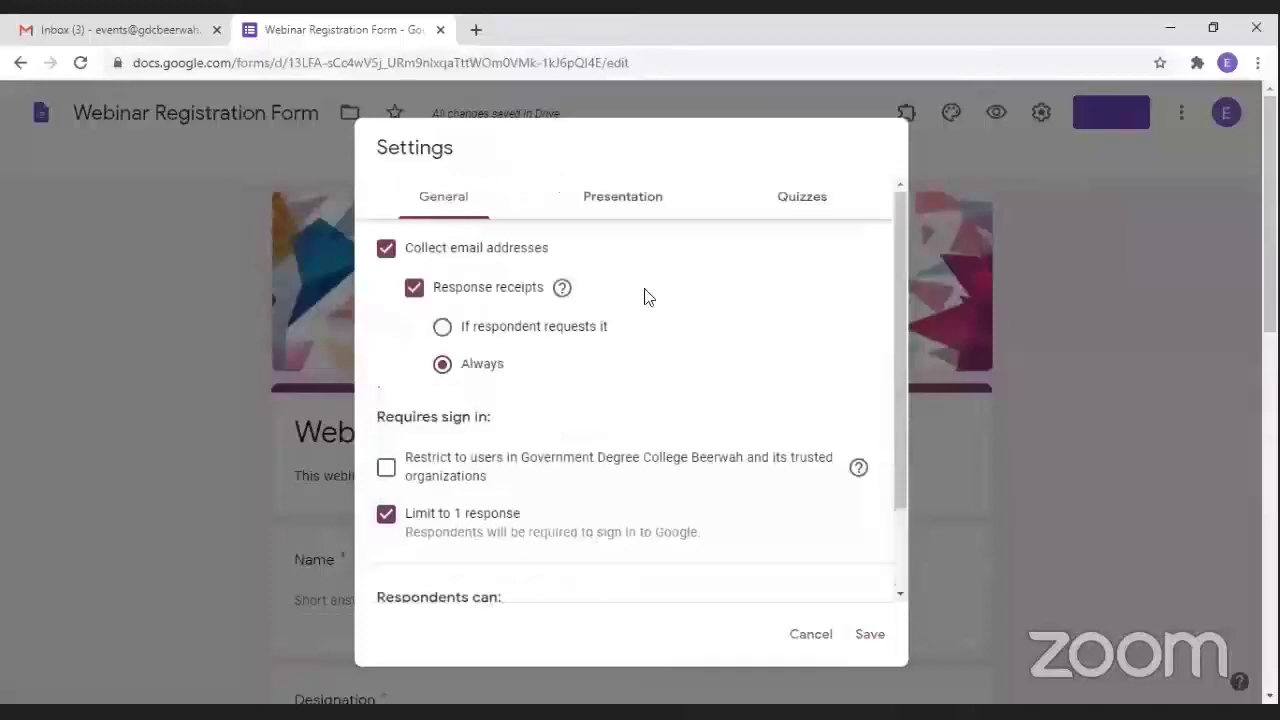
left_click(623, 212)
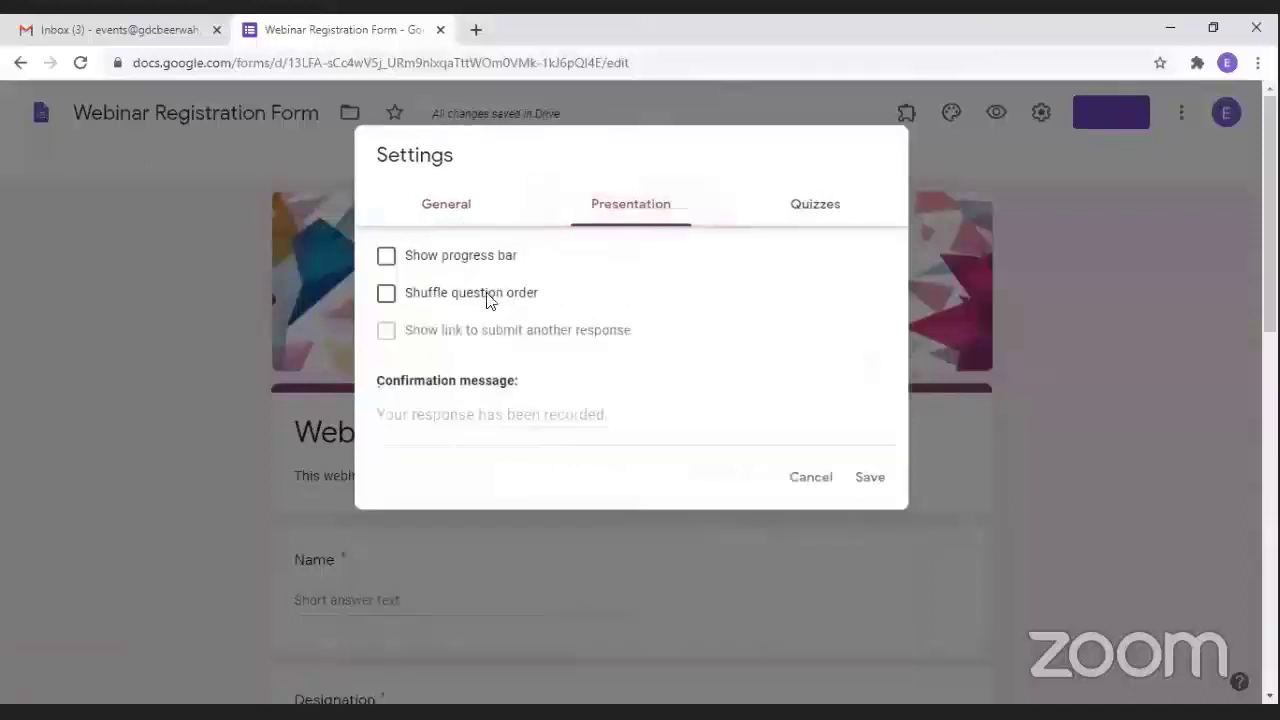
Write a confirmation message thanking registrants and promising the webinar link by e-mail, then save
left_click(444, 410)
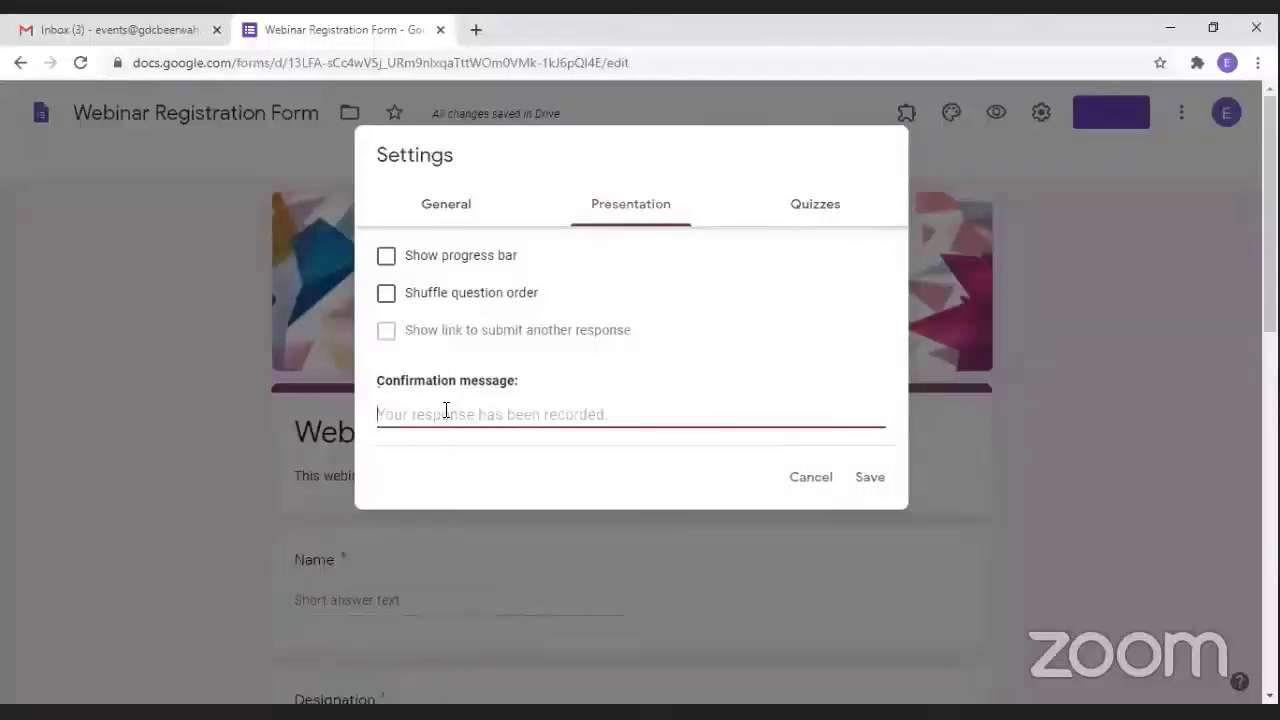
type("Thank You for showing interest in this web")
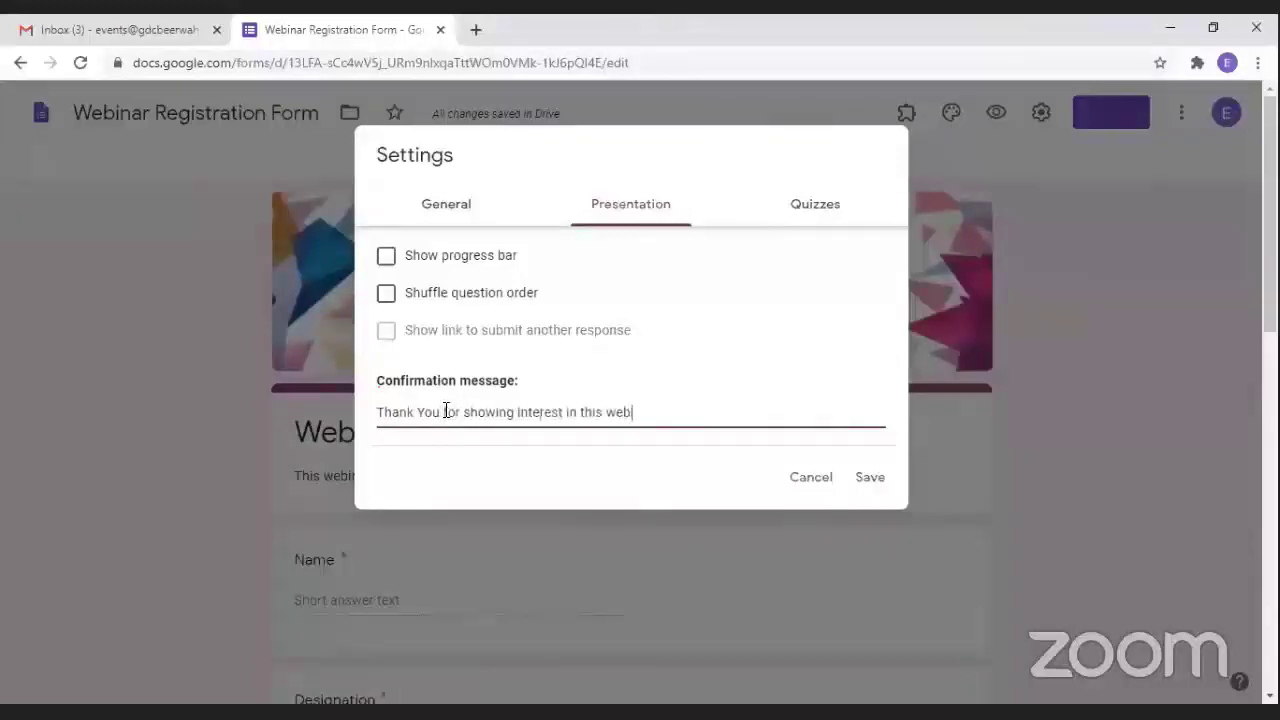
type("inar. Looki")
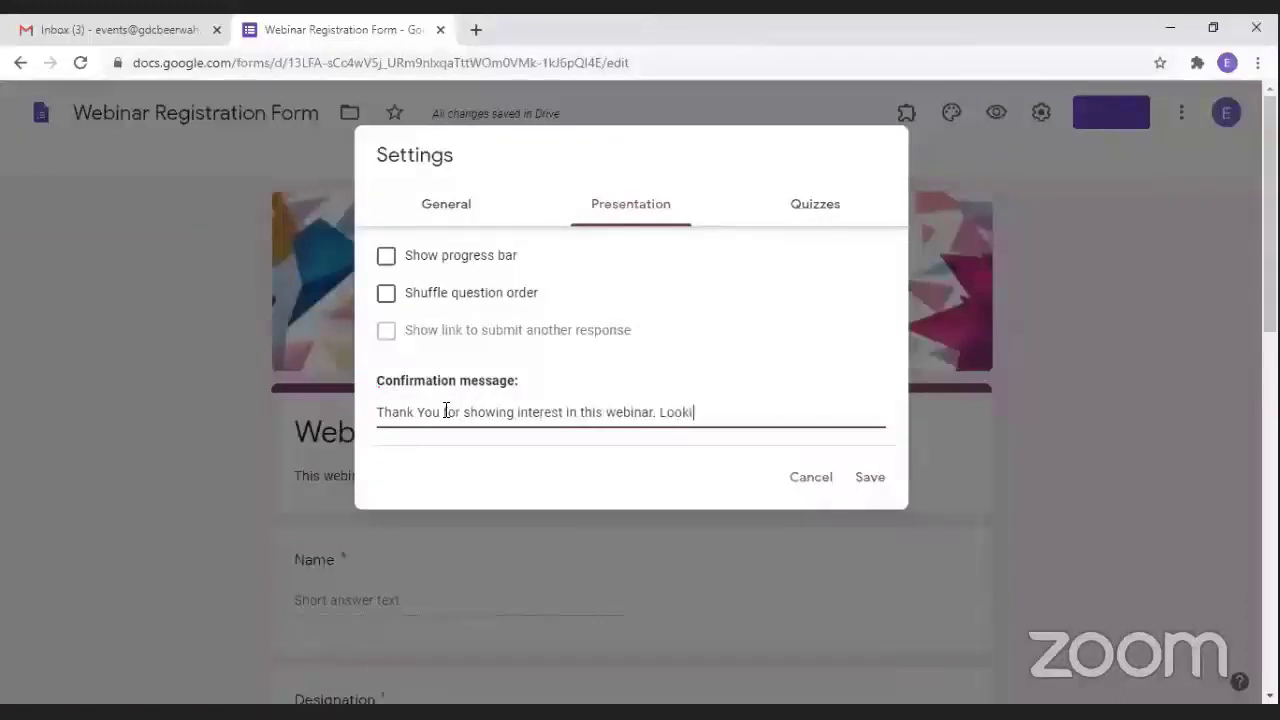
type("ng forward to an e")
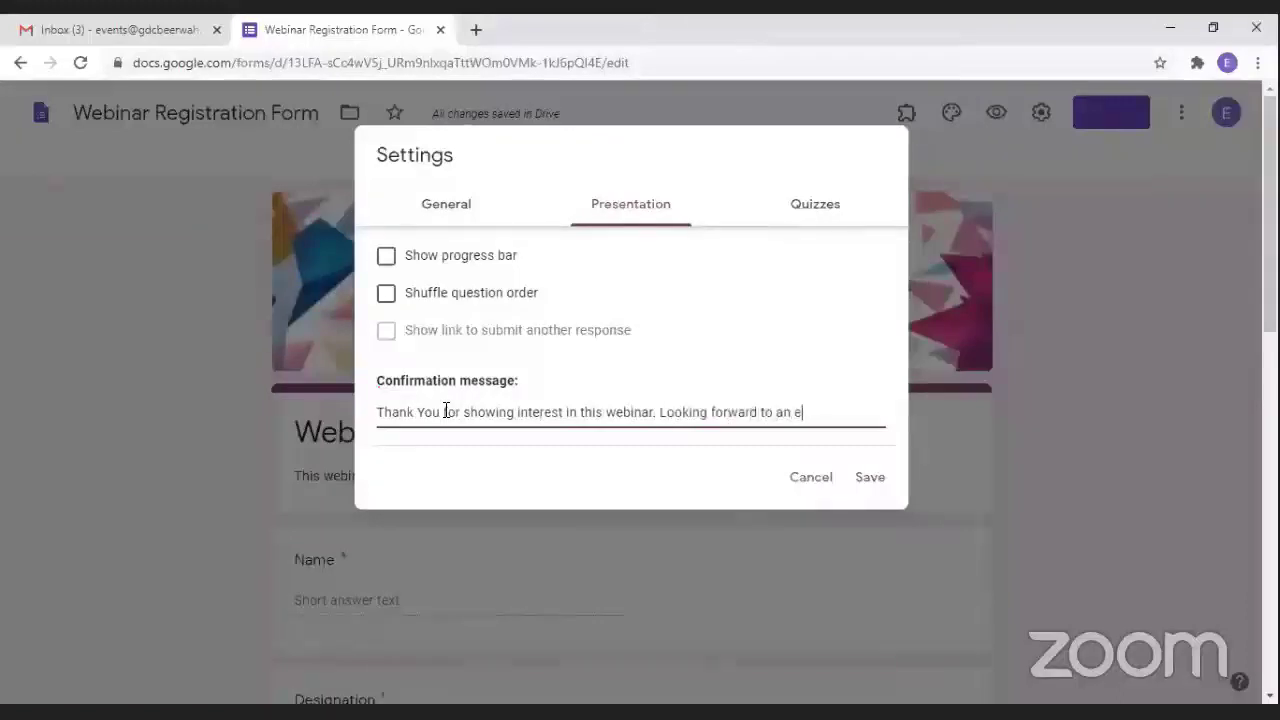
type("xciting time. The li")
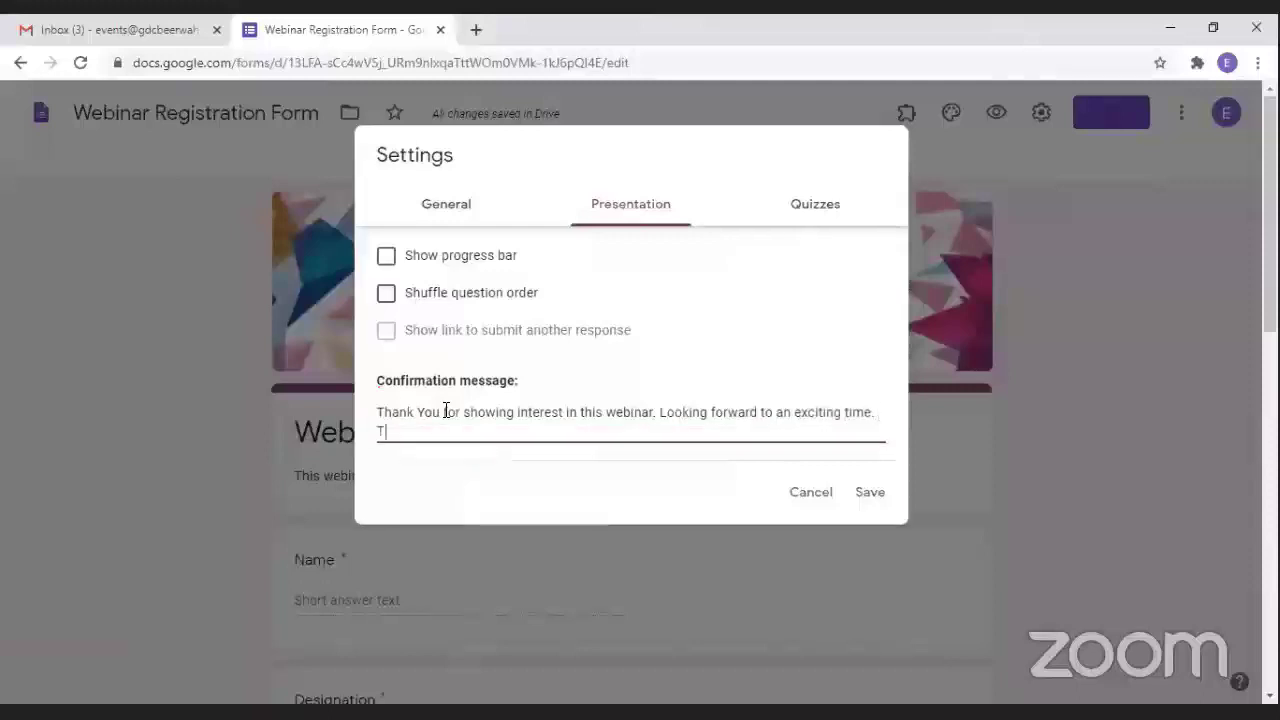
type("nk for the wbina")
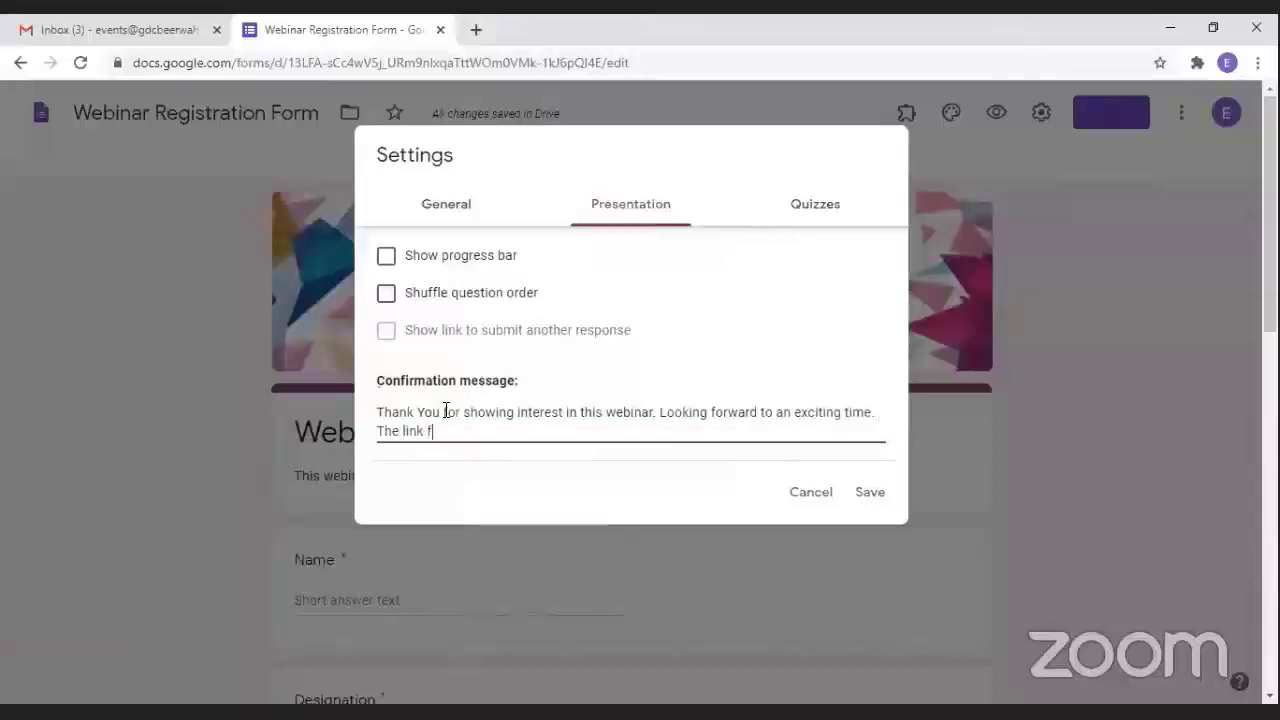
key("BackSpace")
key("BackSpace")
key("BackSpace")
key("BackSpace")
type("ebinar will be")
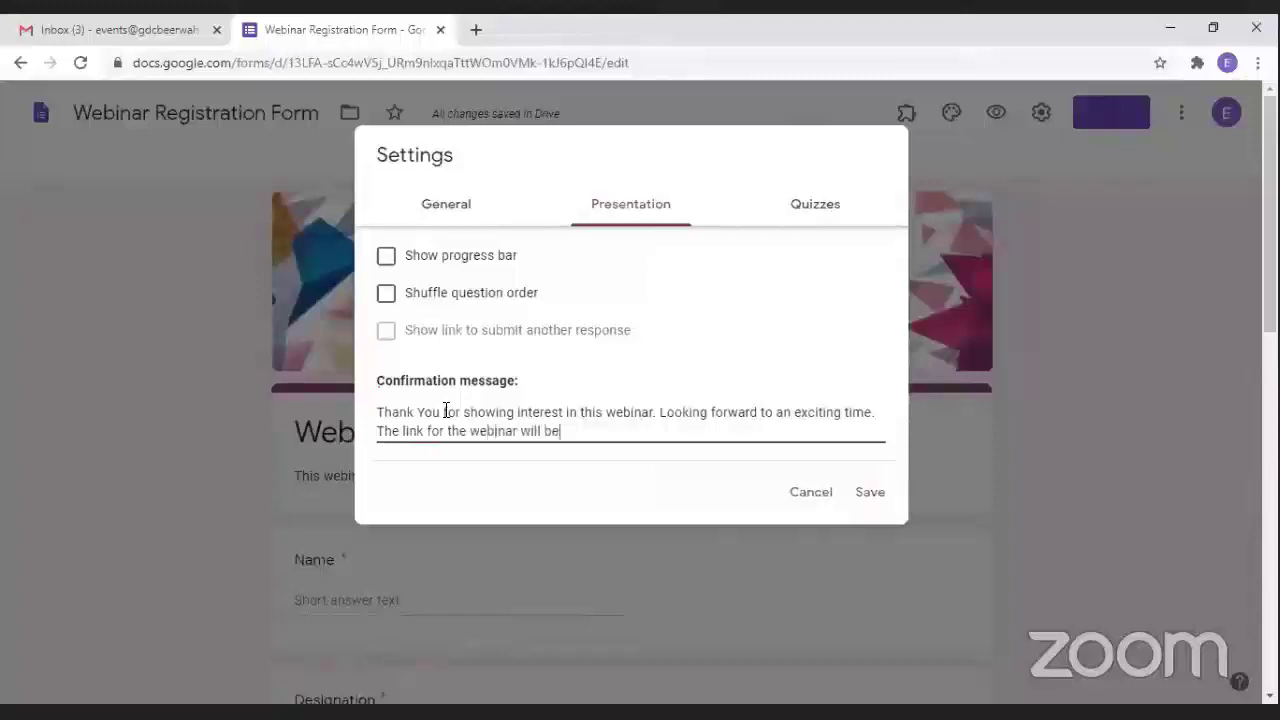
type(" e-mailed shortly on your")
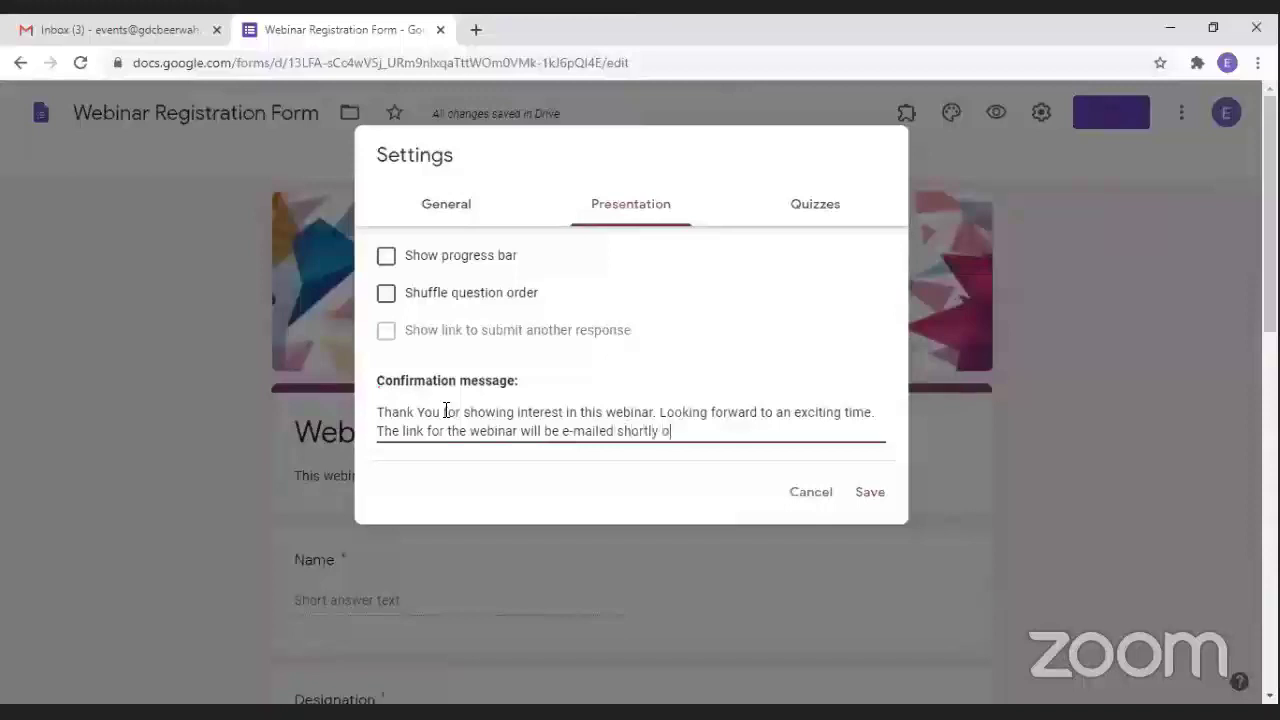
key("BackSpace")
key("BackSpace")
key("BackSpace")
key("BackSpace")
key("BackSpace")
key("BackSpace")
key("BackSpace")
key("BackSpace")
key("BackSpace")
key("BackSpace")
type("to you.")
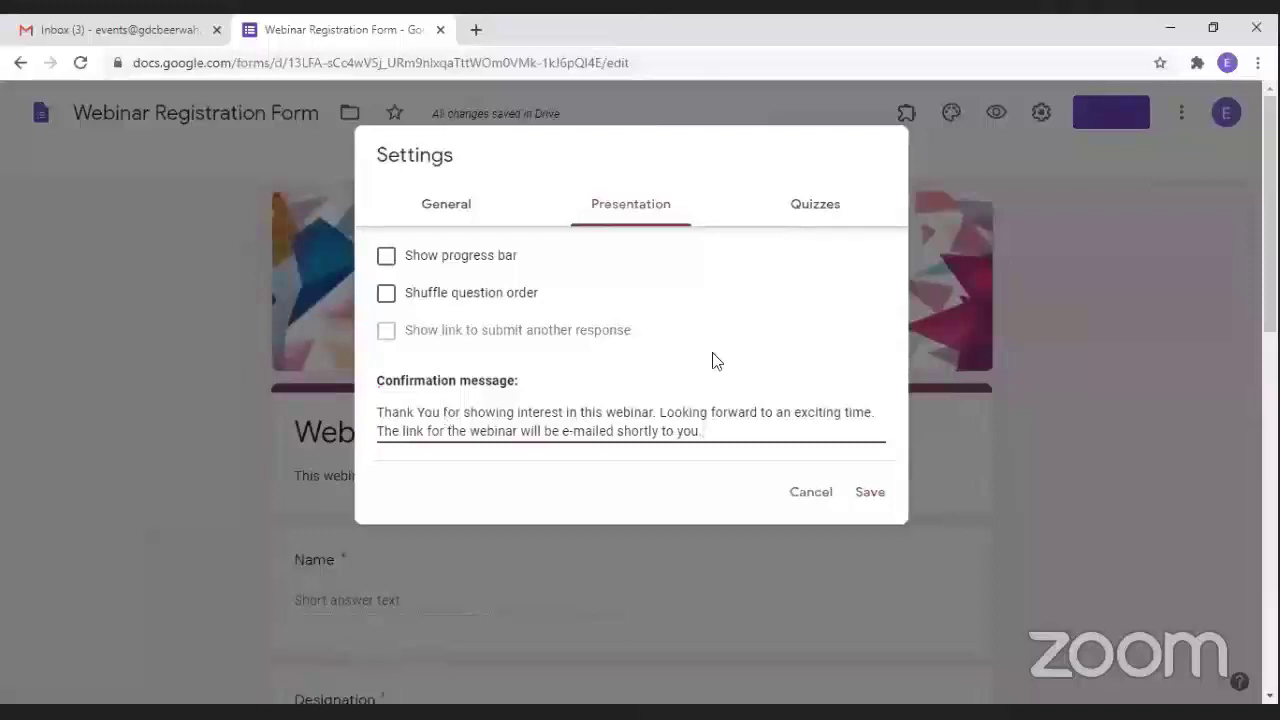
left_click(794, 226)
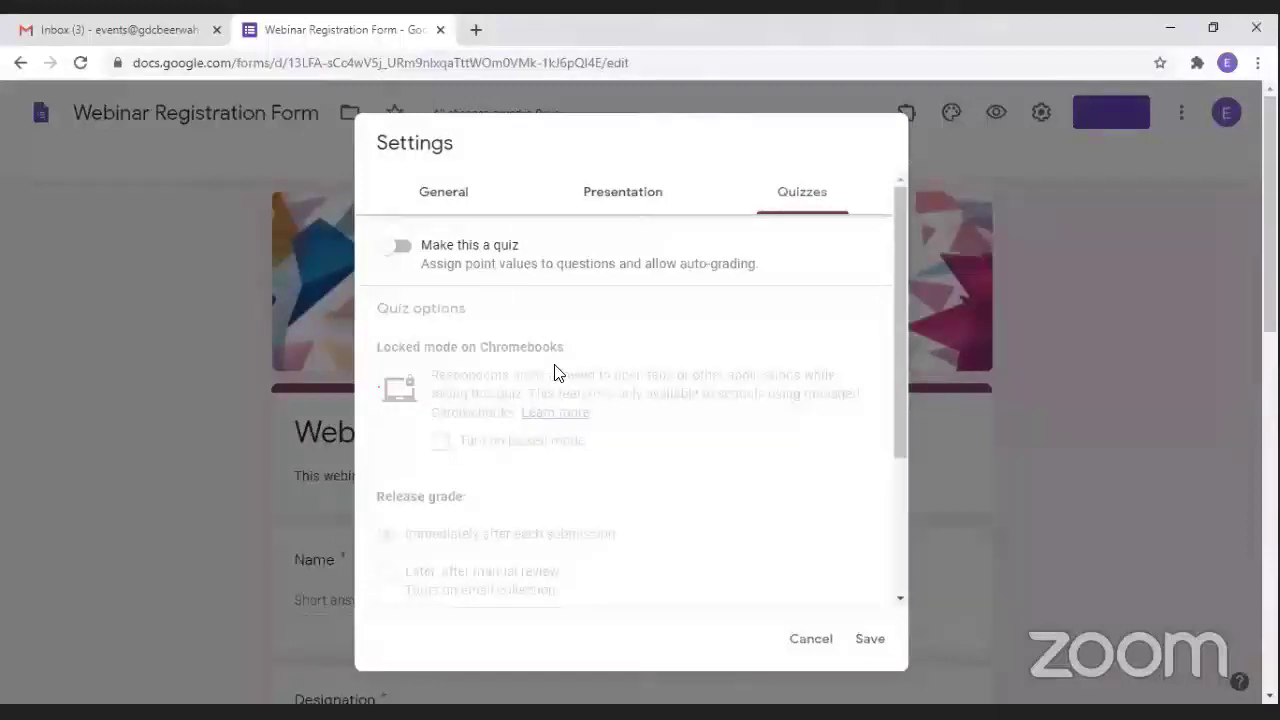
left_click(868, 638)
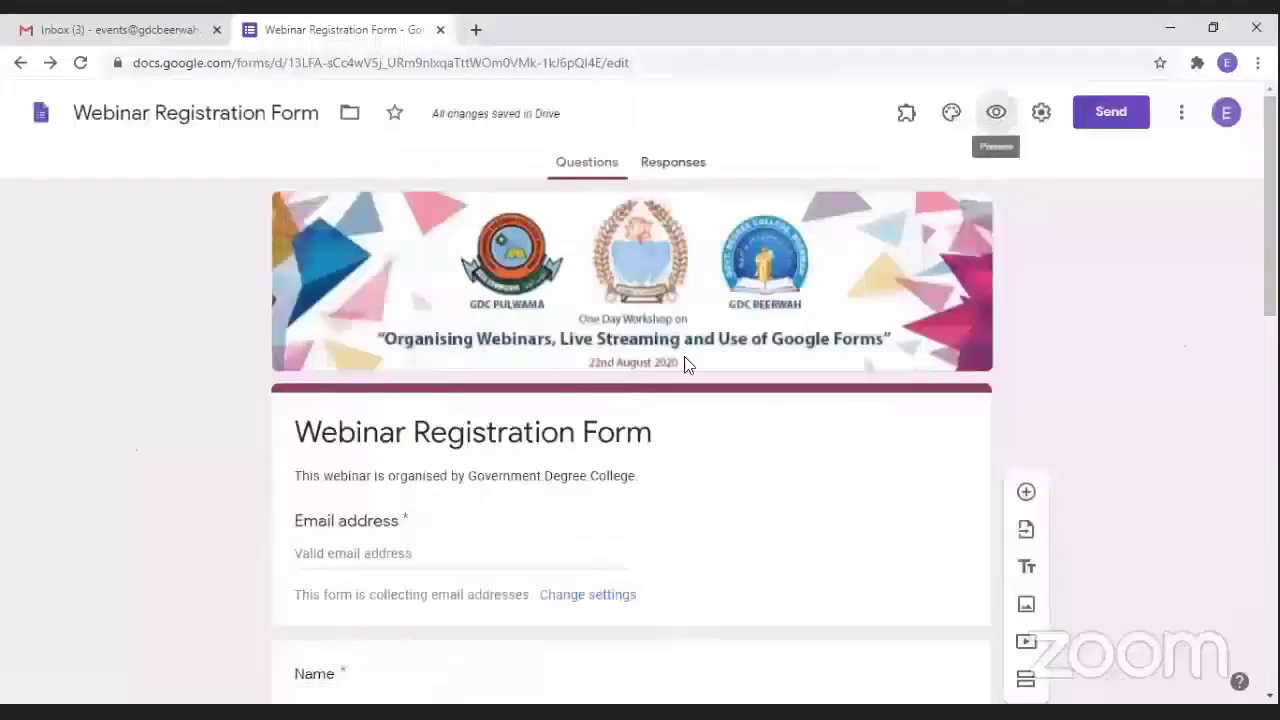
Preview the form as a respondent, scroll through the live view, then close the preview
left_click(996, 112)
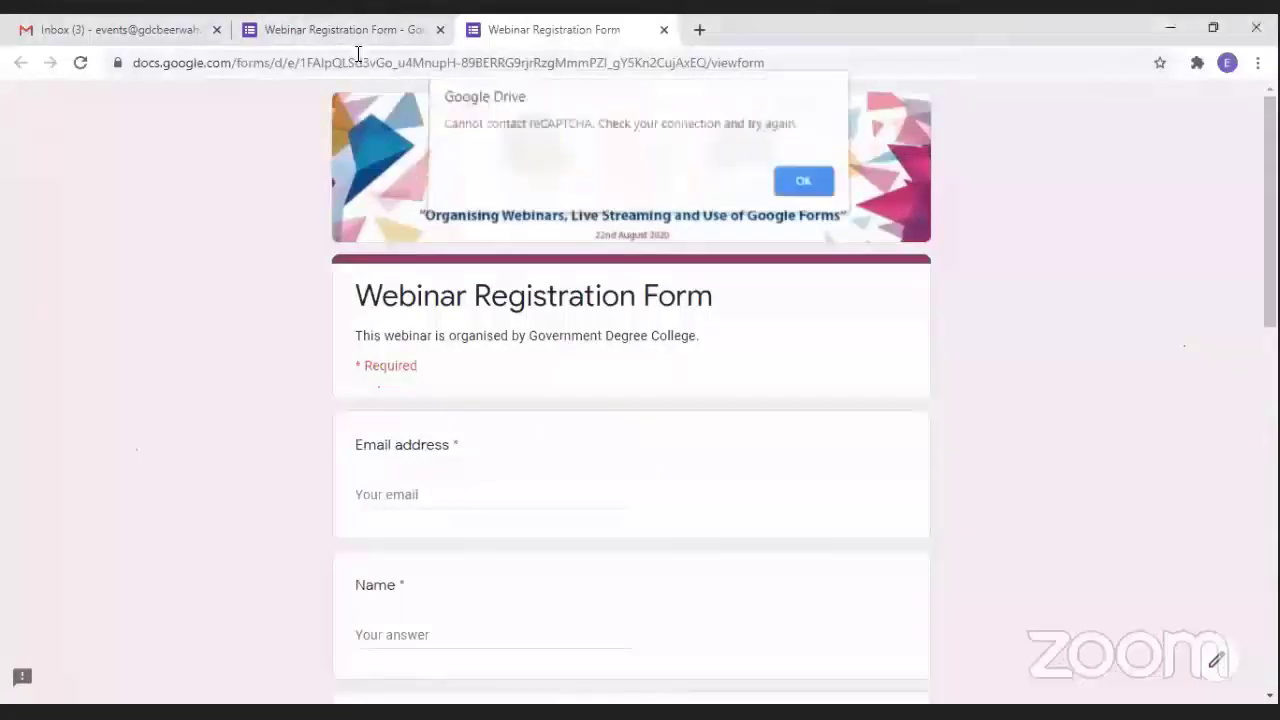
key("ctrl+Page_Up")
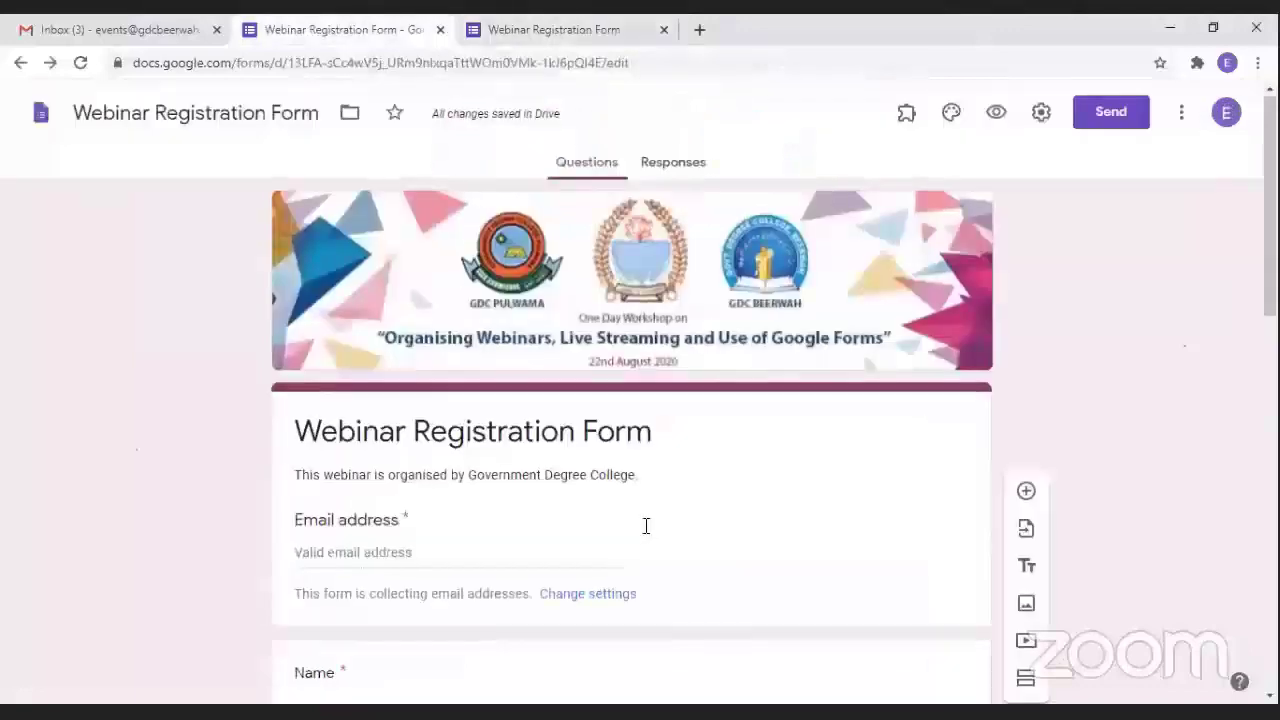
scroll(646, 526, "down", 5)
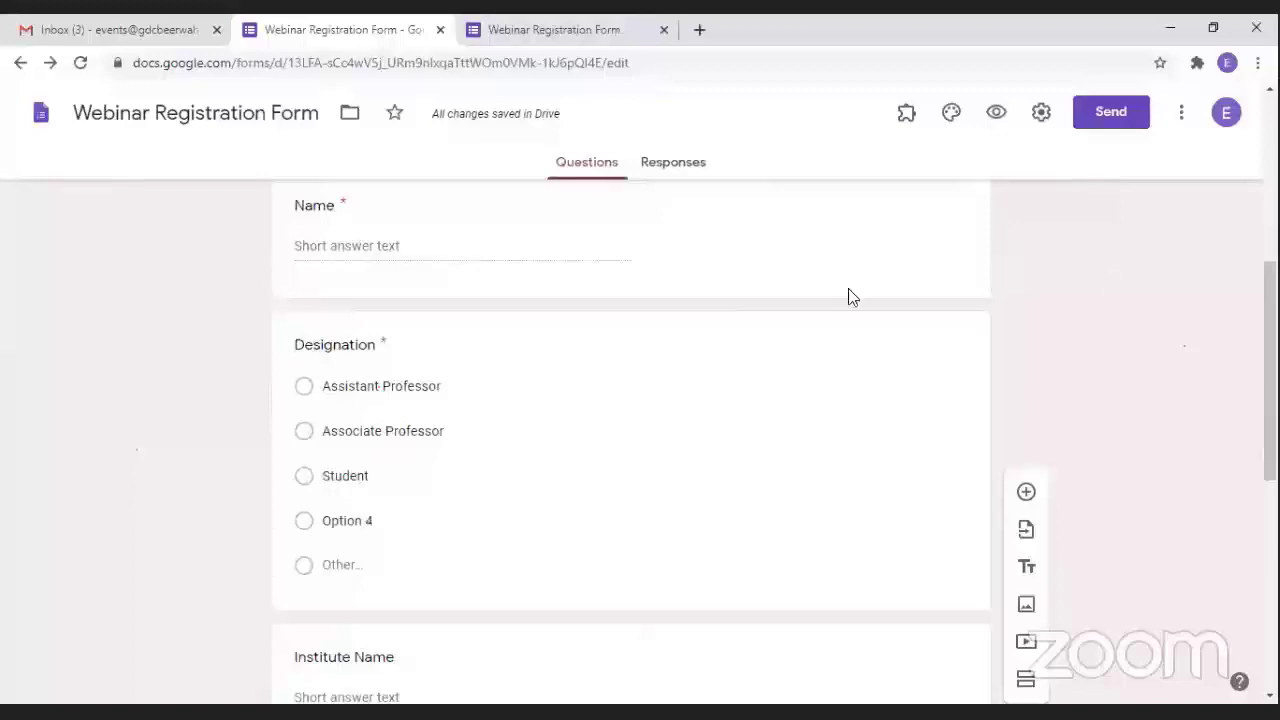
scroll(848, 294, "up", 5)
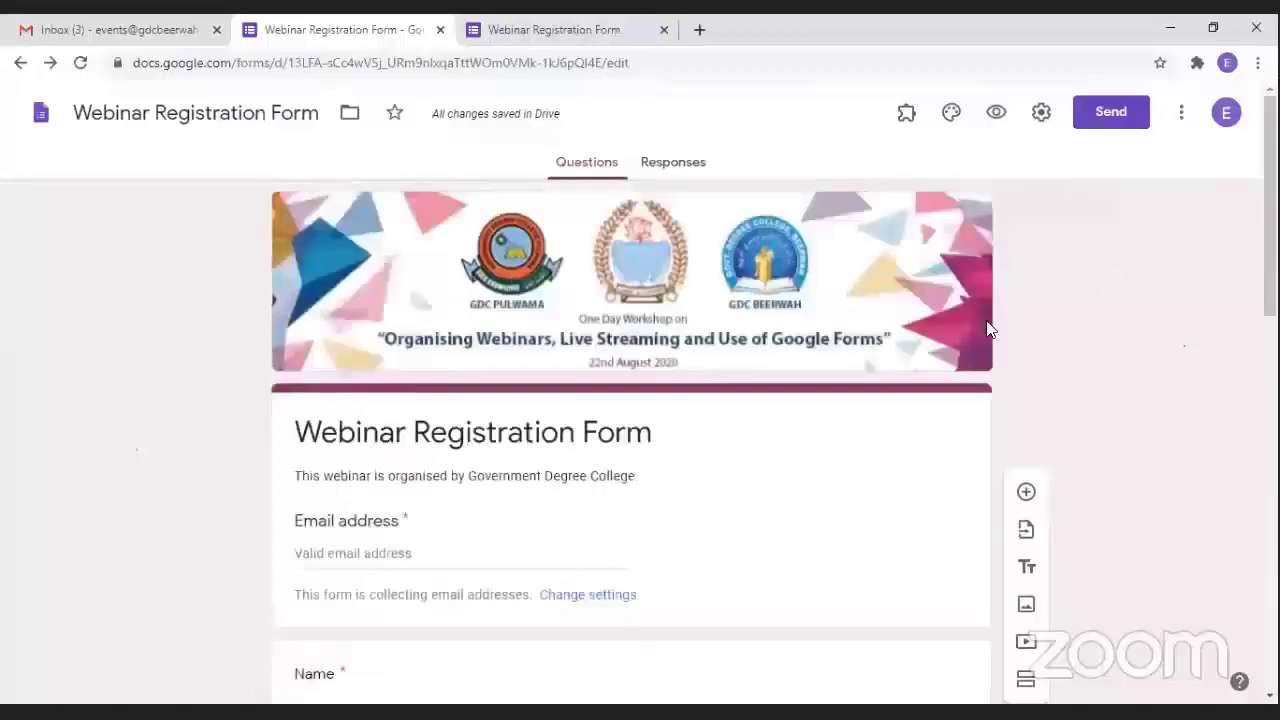
type(".")
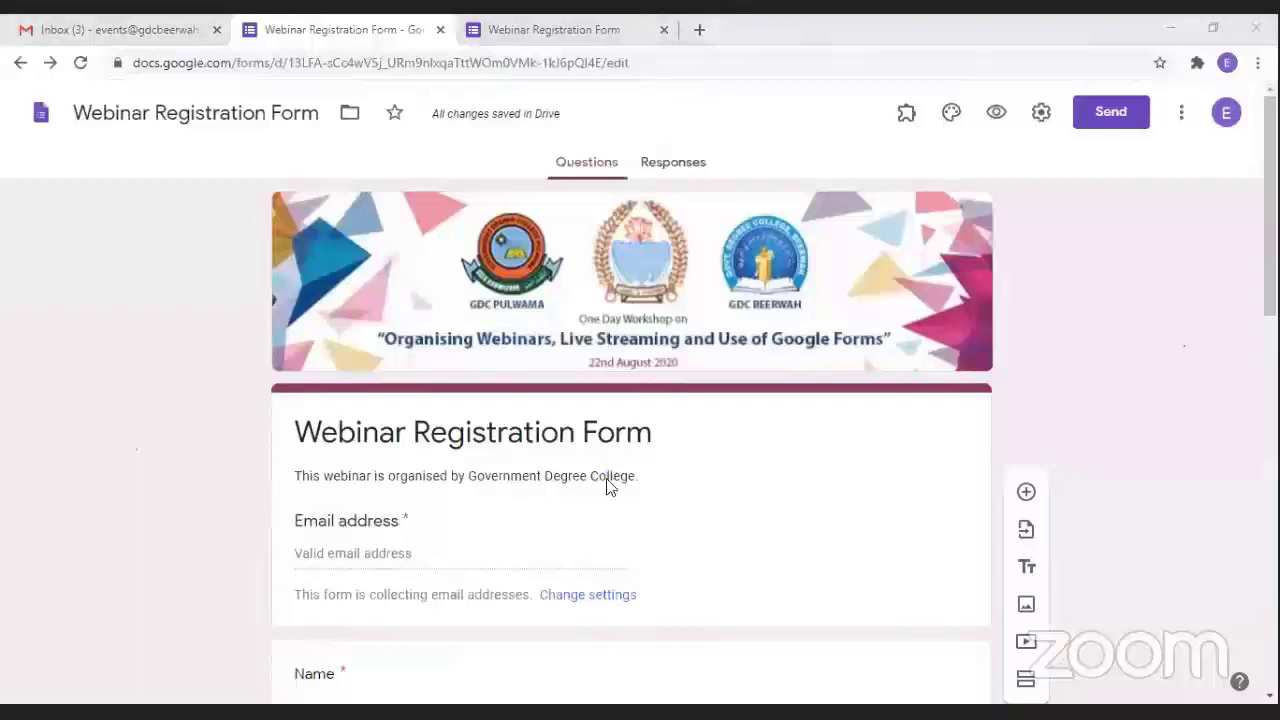
key("ctrl+Tab")
scroll(610, 487, "down", 1)
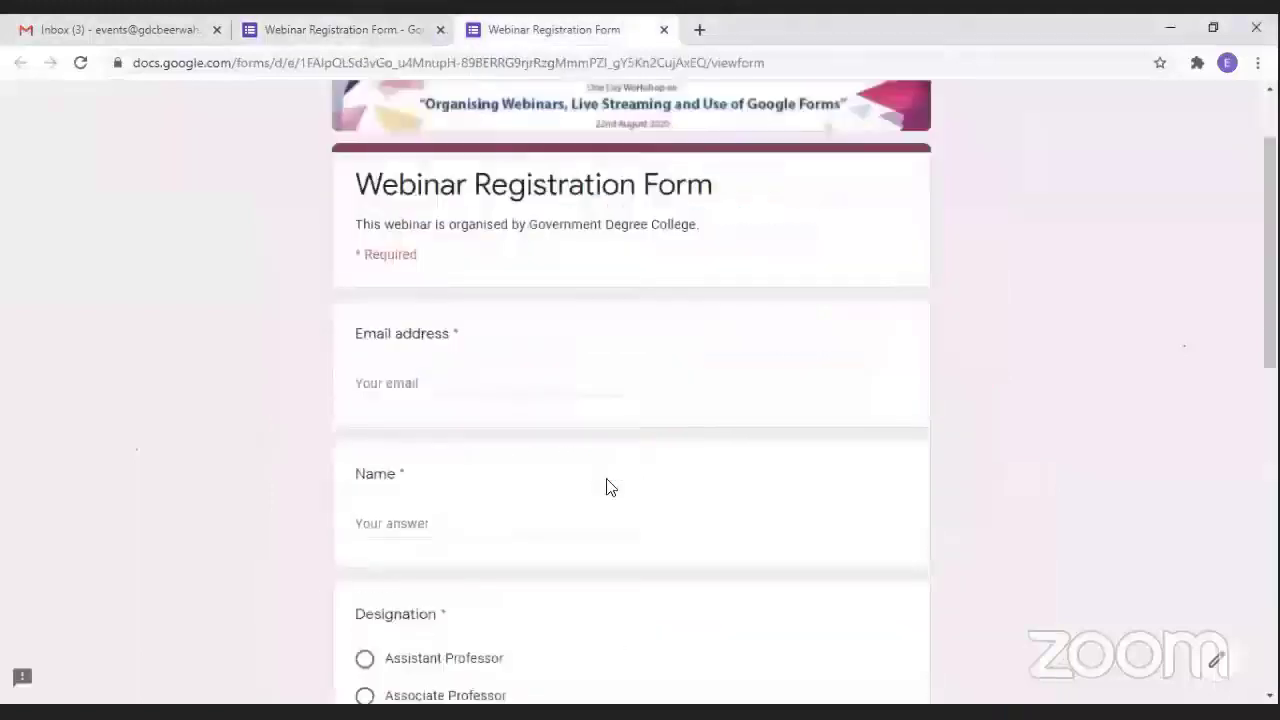
scroll(610, 487, "down", 8)
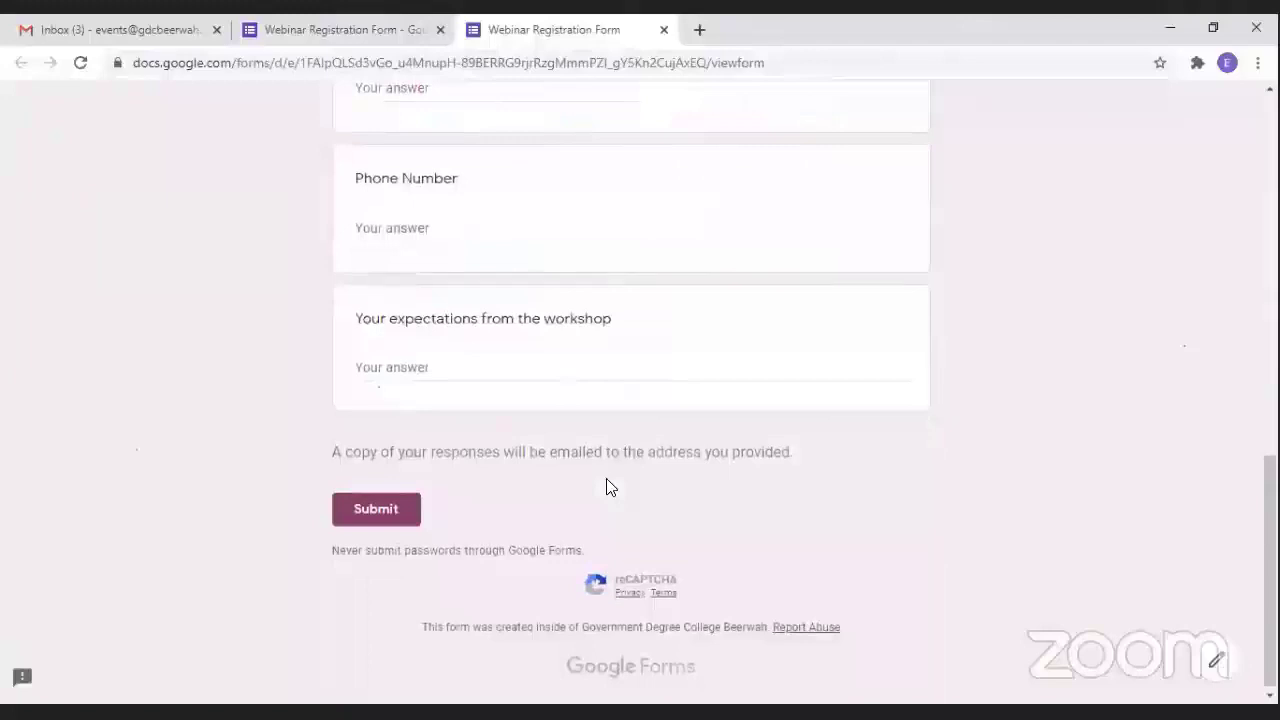
scroll(608, 487, "up", 7)
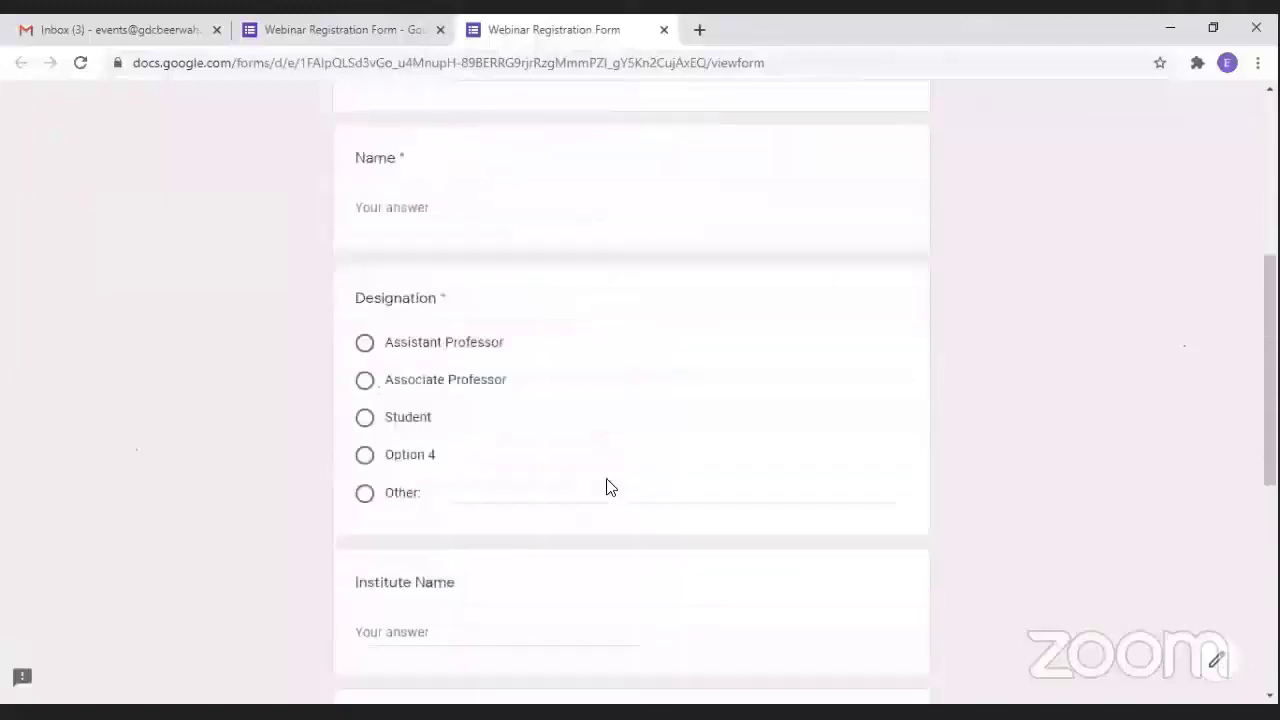
scroll(610, 487, "up", 4)
key("ctrl+w")
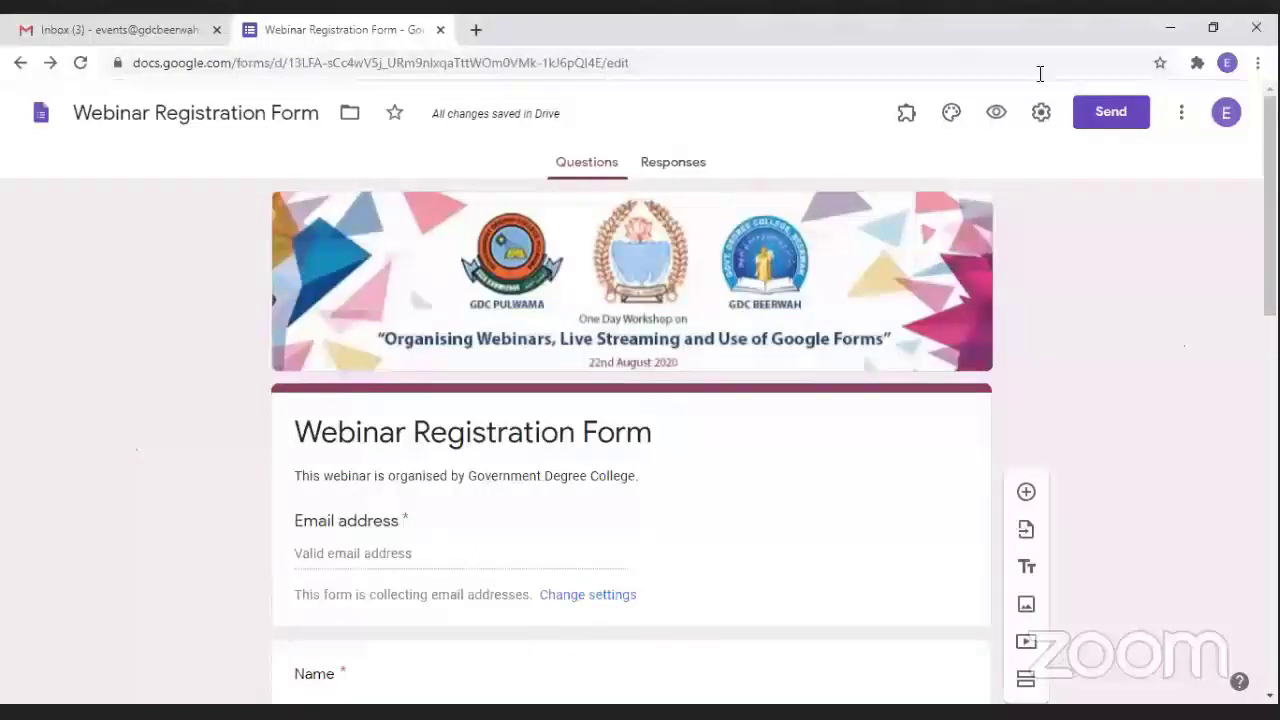
Open the Send form dialog and switch to sharing the form as a link
left_click(1093, 118)
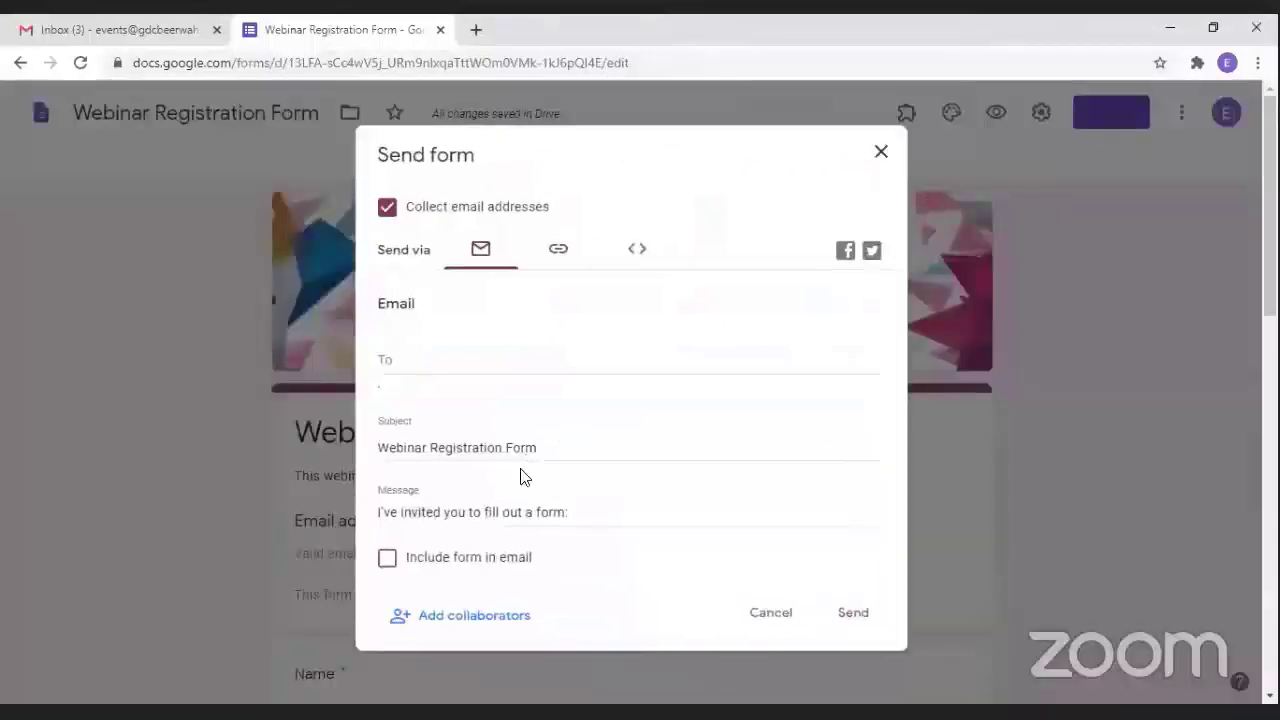
scroll(500, 380, "down", 1)
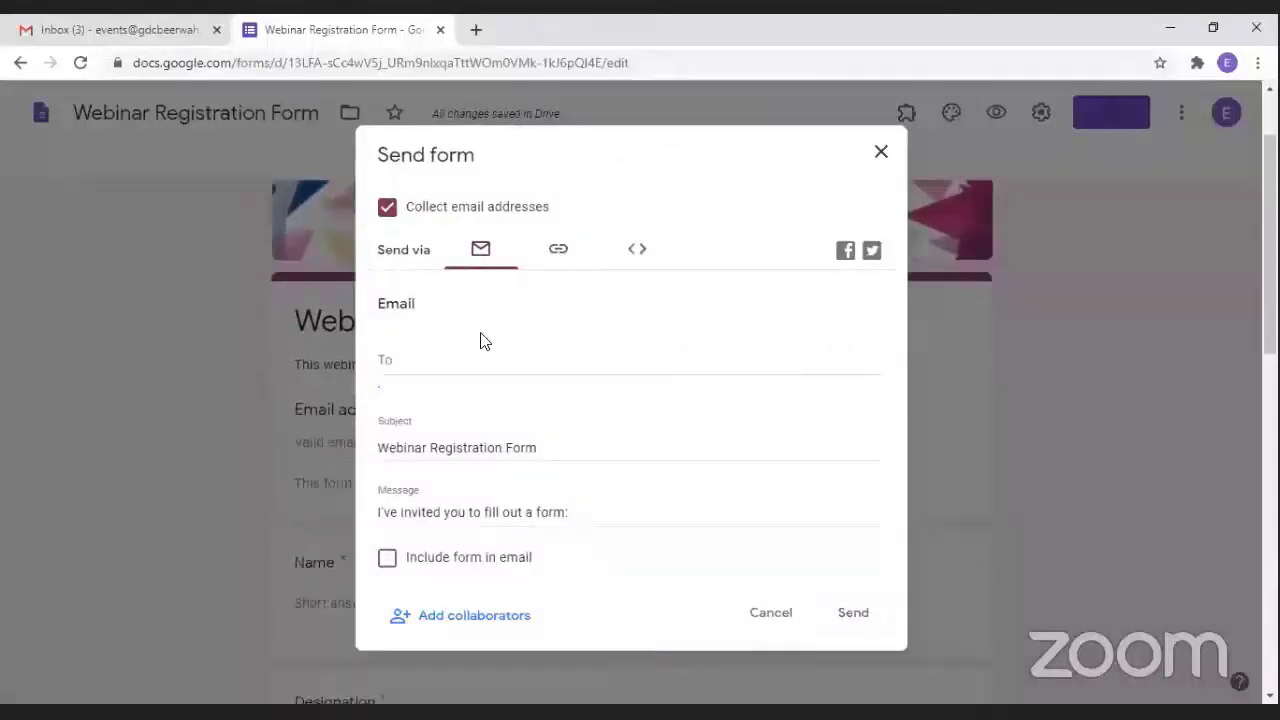
scroll(480, 341, "up", 1)
left_click(421, 371)
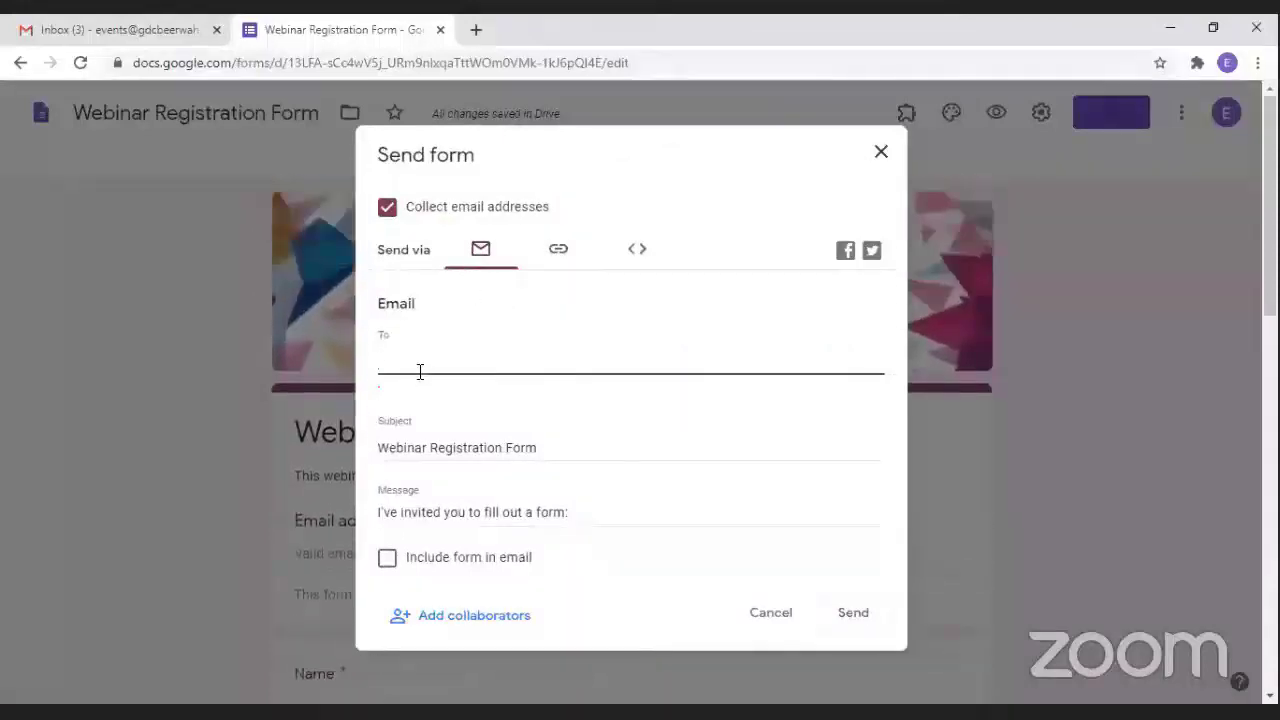
left_click(560, 256)
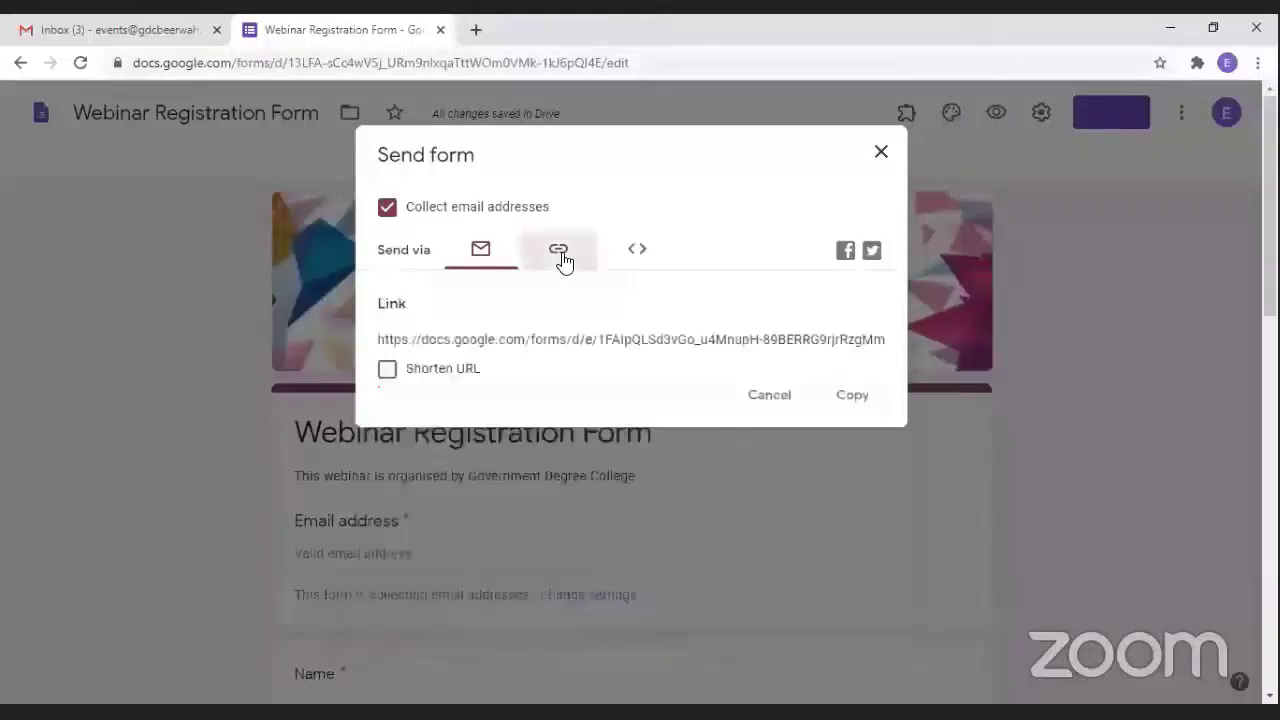
Turn off URL shortening, copy the full-length form link, and close the dialog
left_click(418, 344)
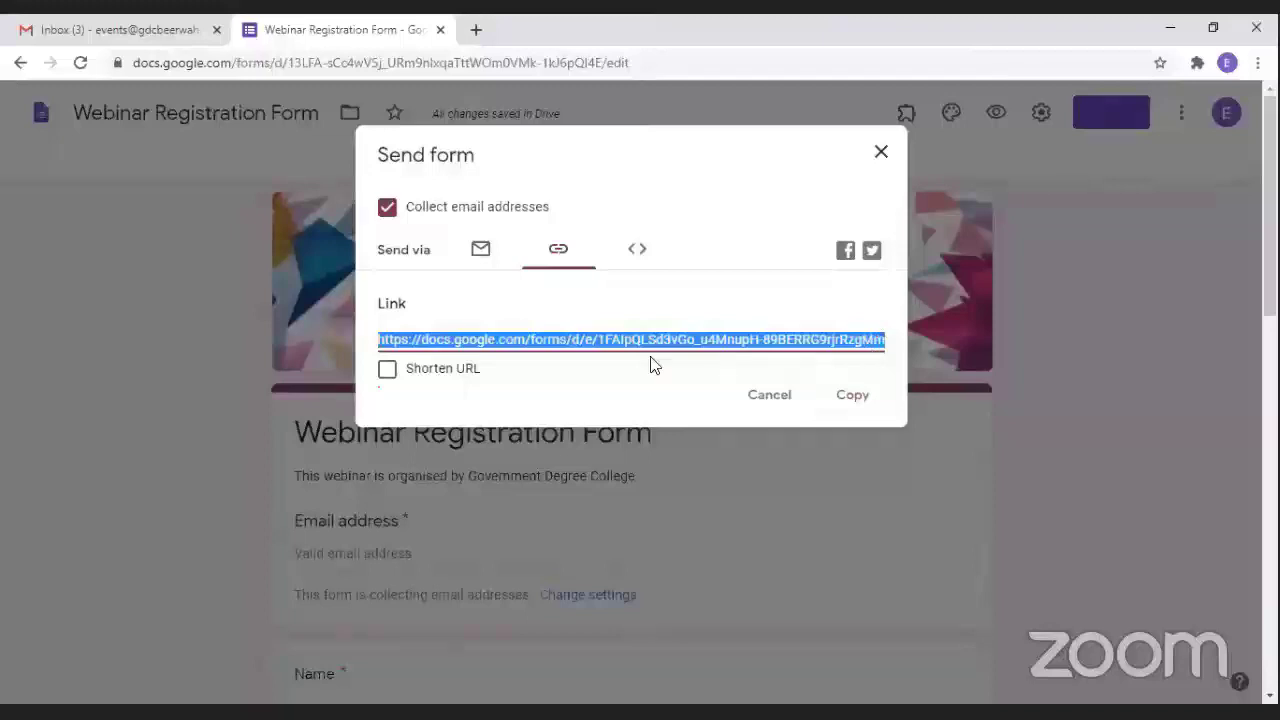
left_click(381, 370)
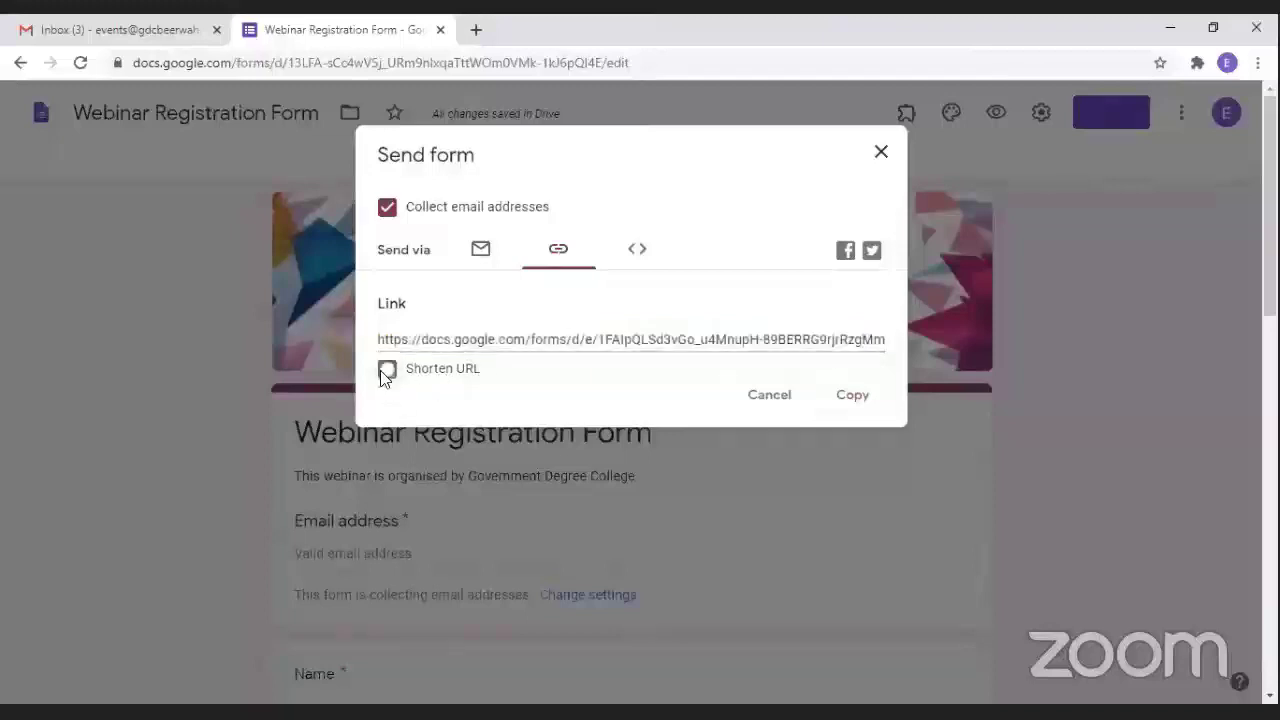
left_click(386, 372)
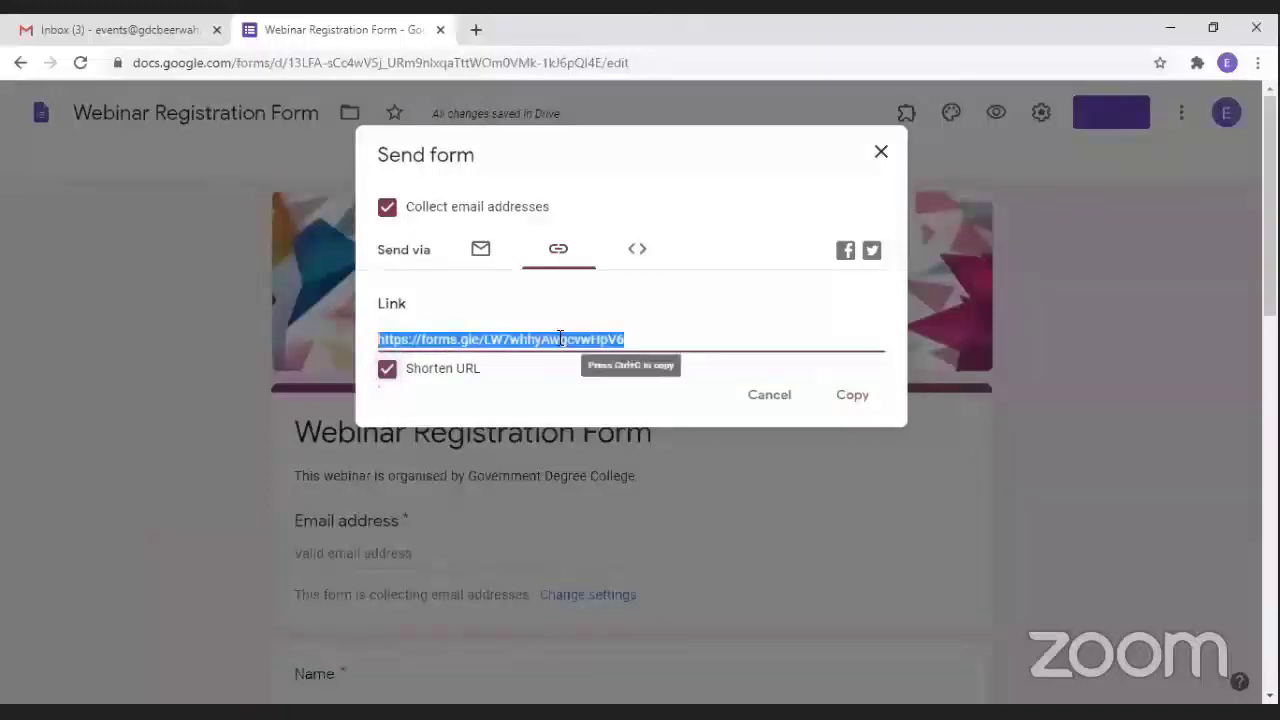
left_click(646, 336)
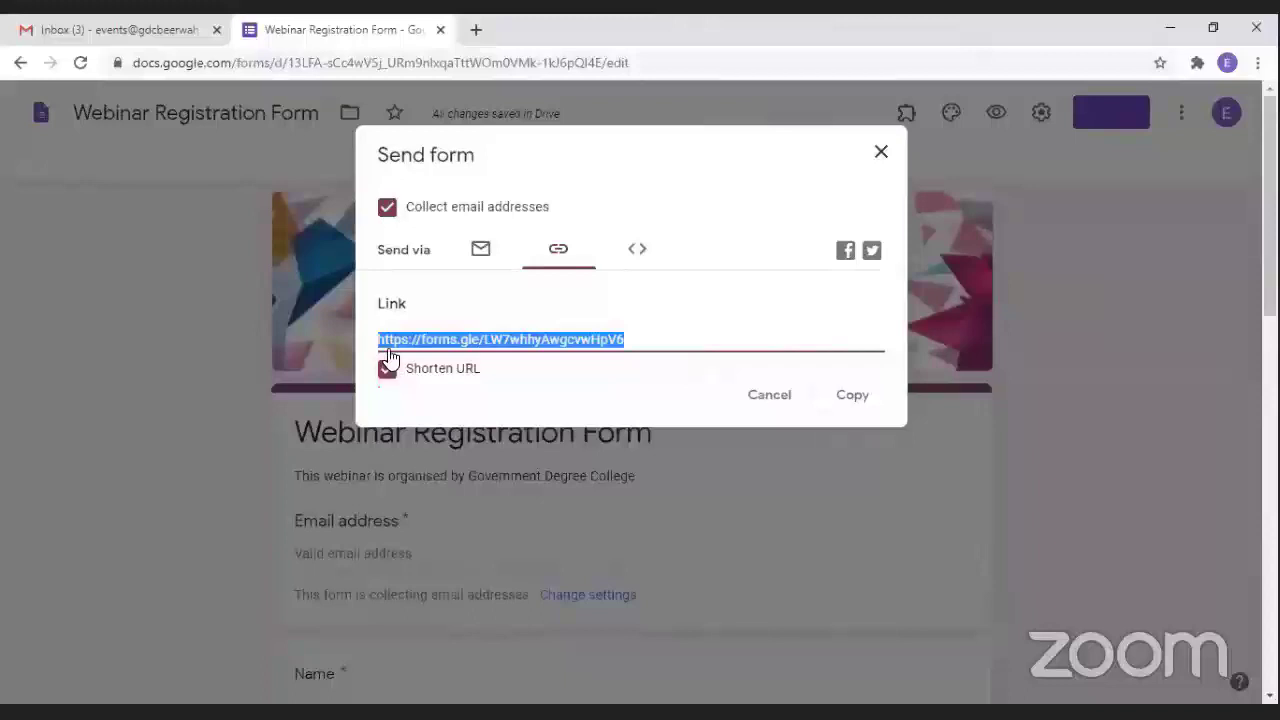
left_click(537, 336)
left_click(472, 366)
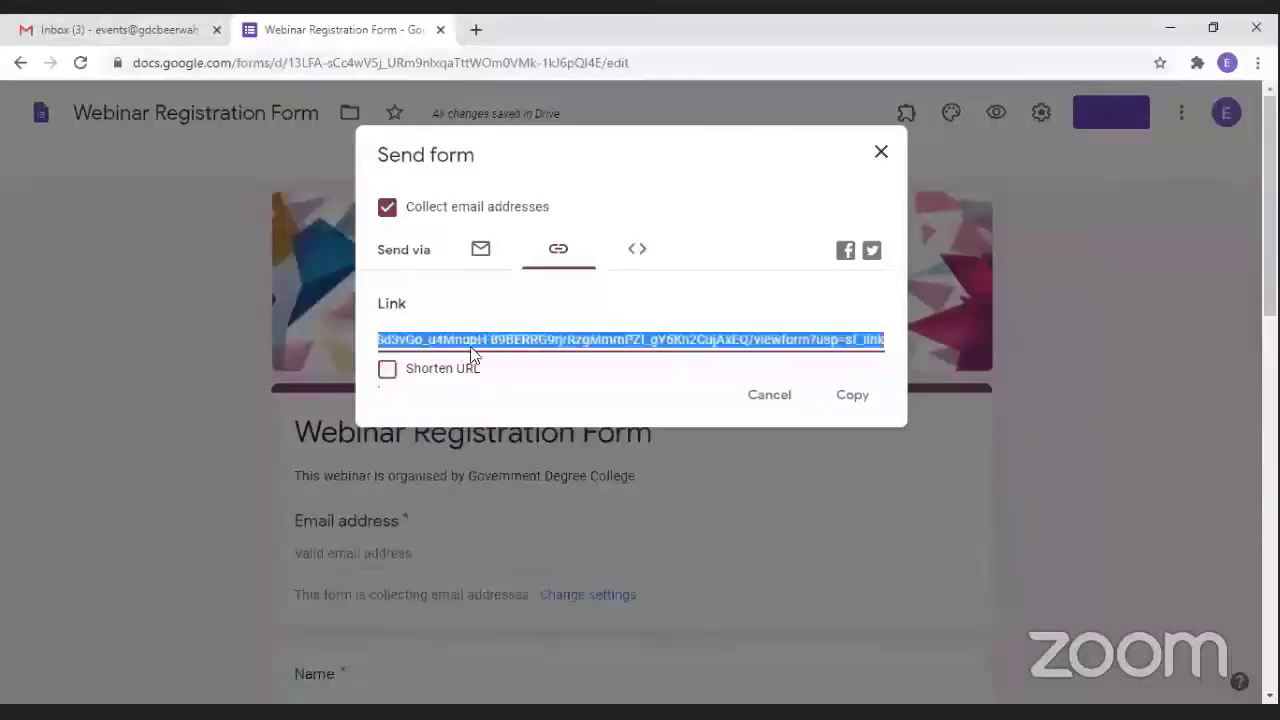
right_click(442, 346)
left_click(482, 358)
left_click(852, 395)
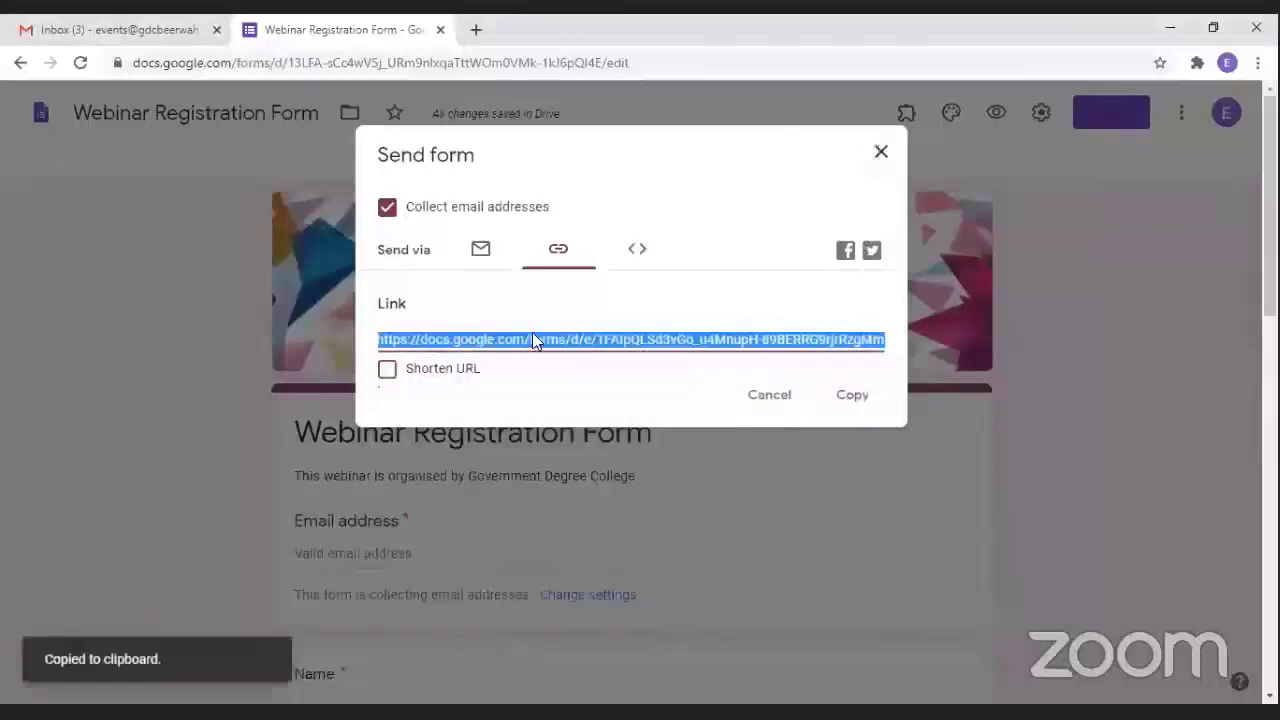
left_click(708, 442)
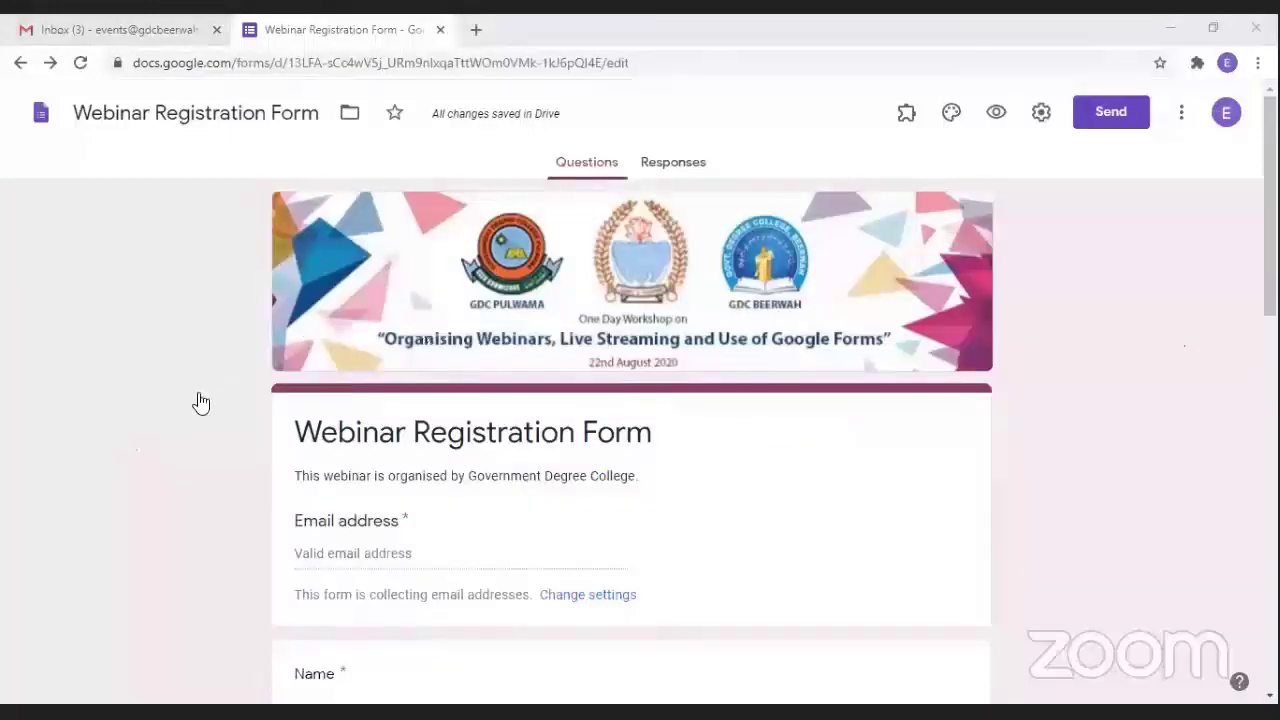
In WhatsApp, draft the 23 August 2020 "Cloud Computing" webinar announcement with the pasted registration link
key("alt+Tab")
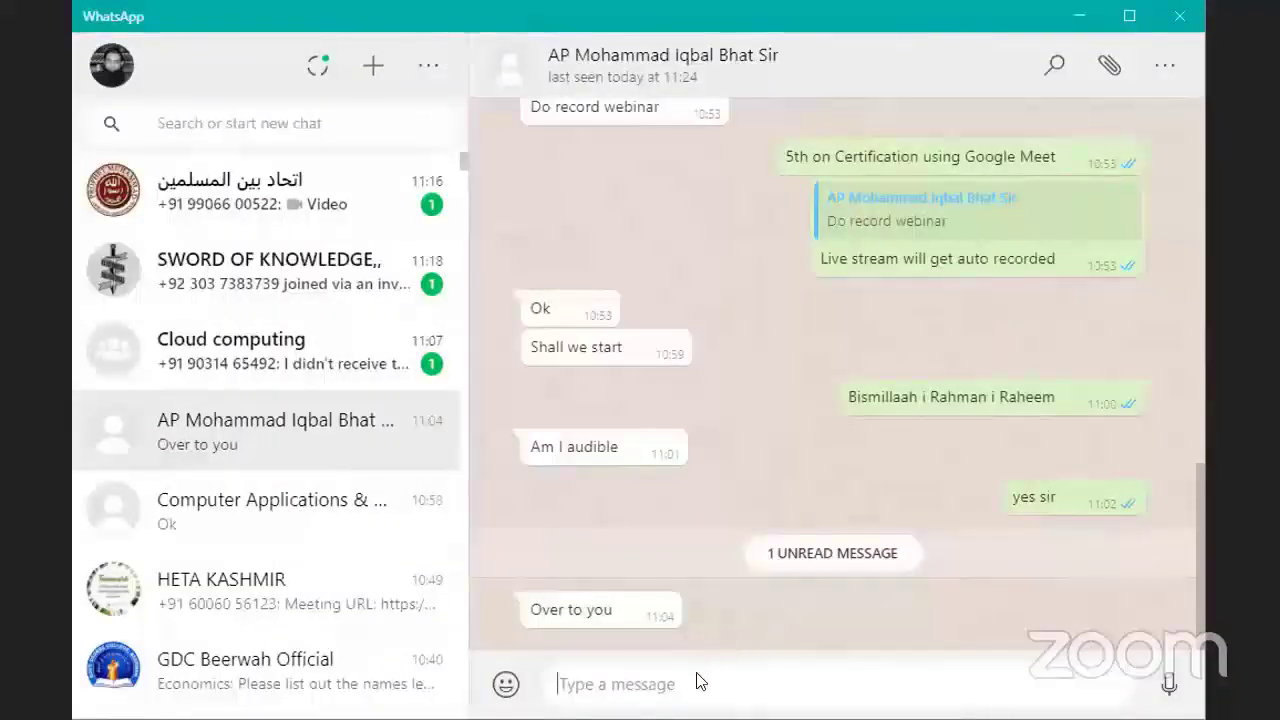
type("We")
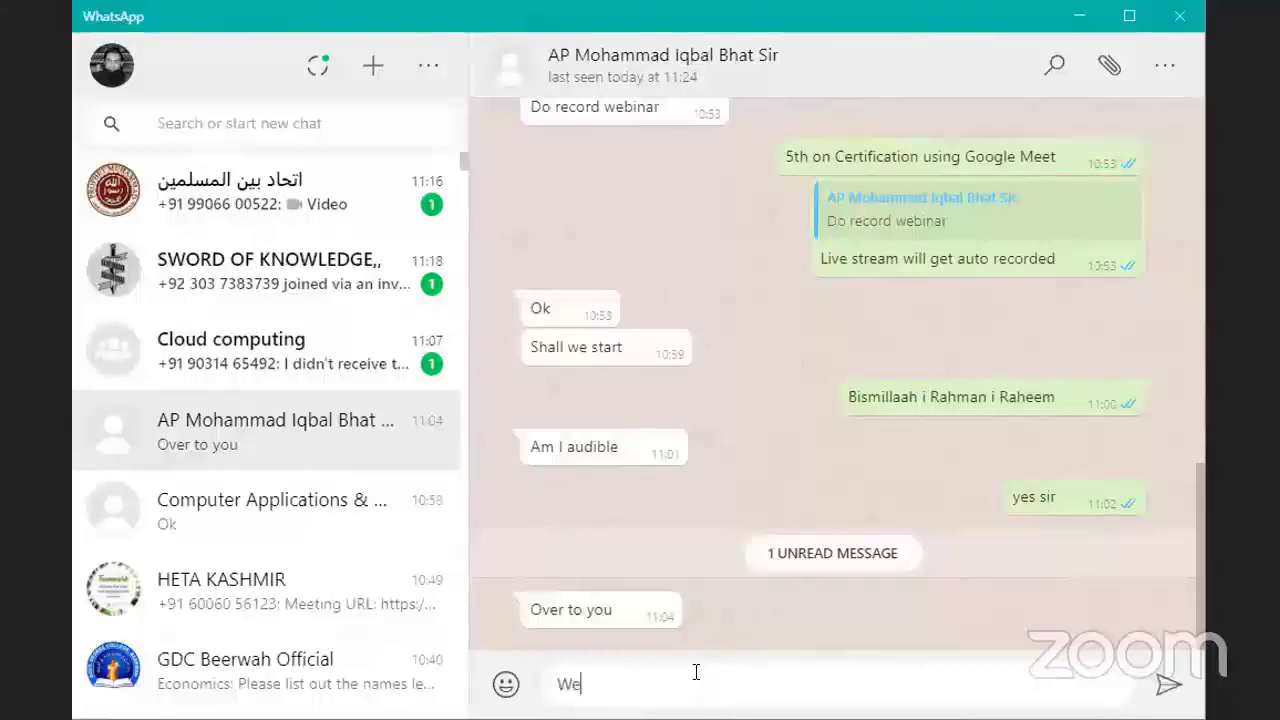
type("binar on \"C")
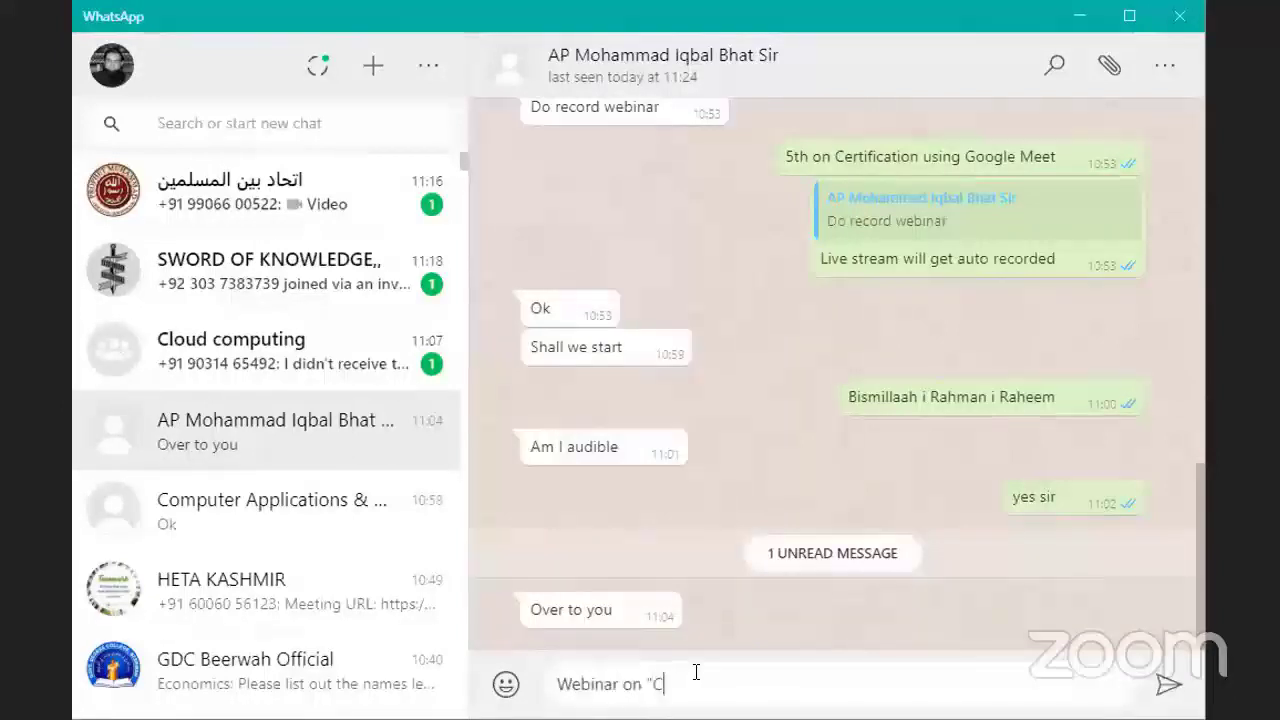
type("loud Comput")
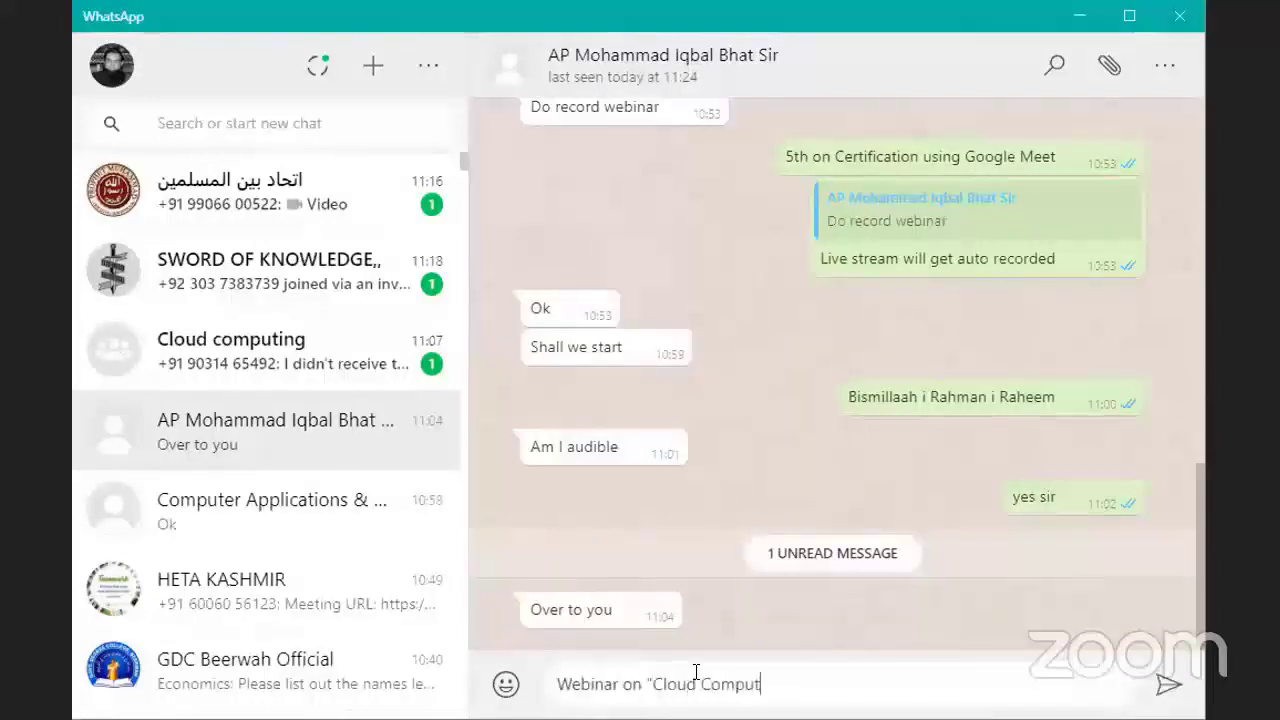
type("ing\" scheduled o")
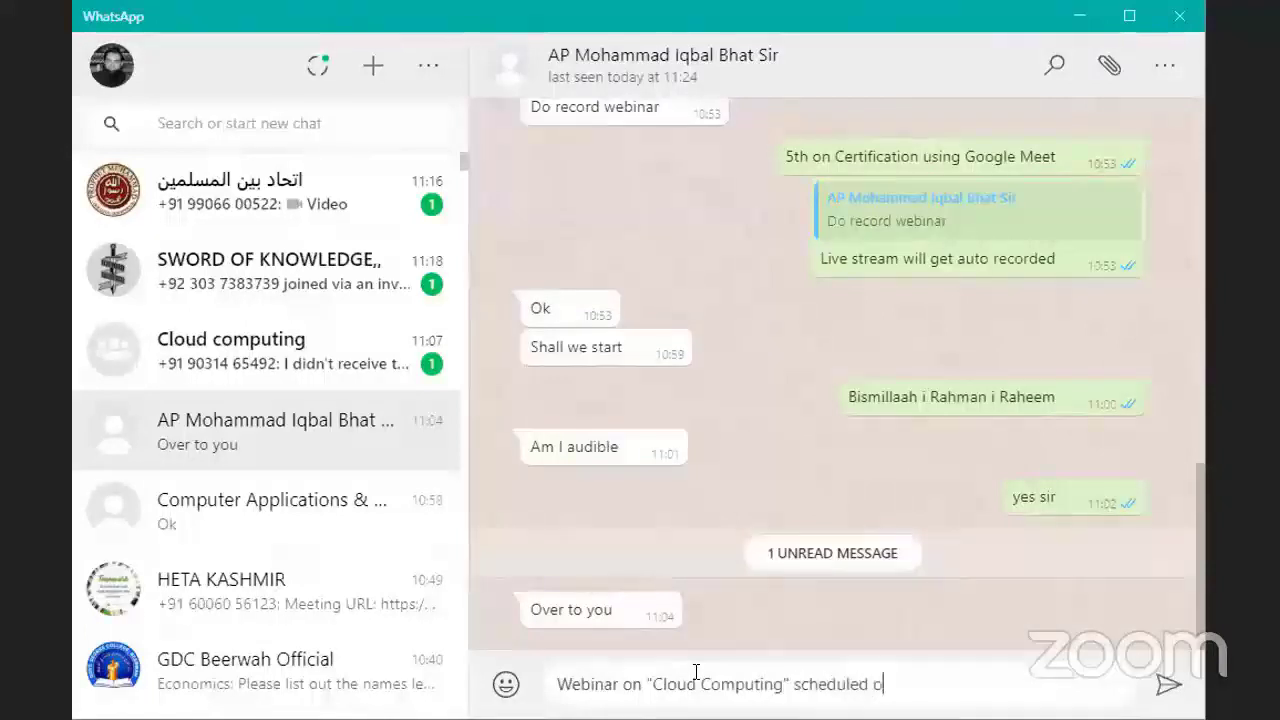
type("n 23 August 2020")
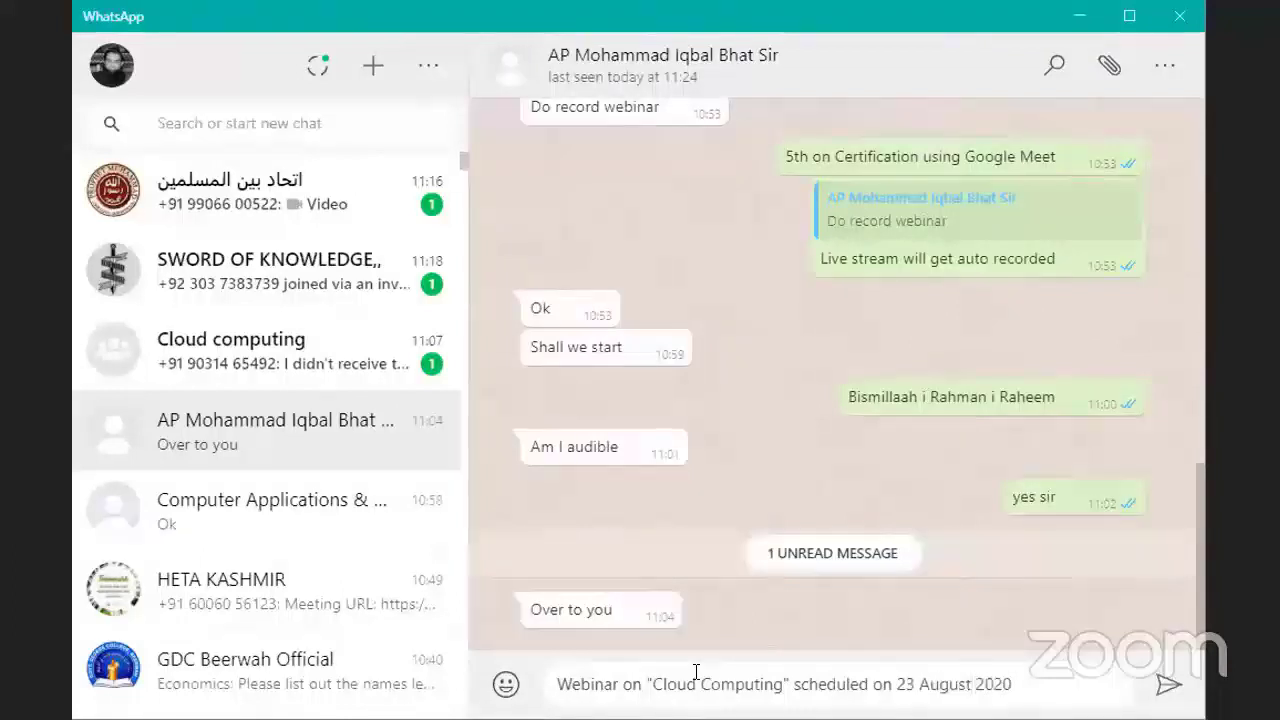
type(".")
key("shift+Return")
type("Link of Regis")
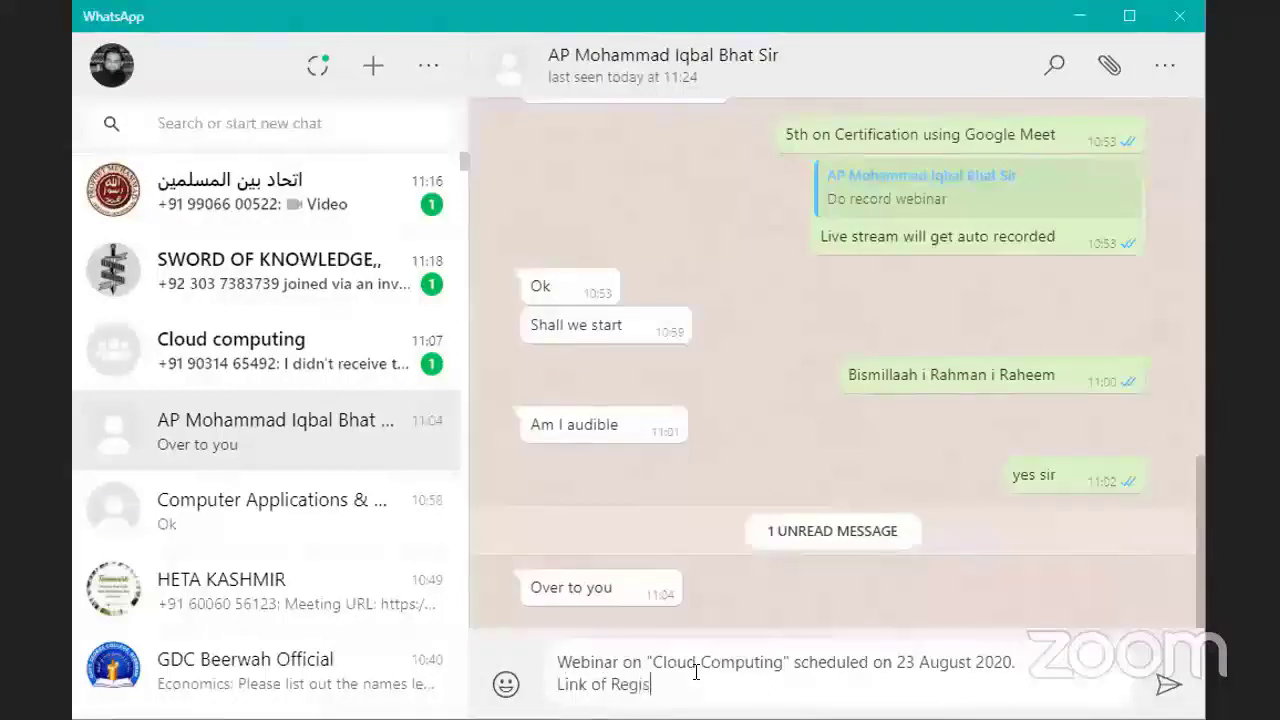
type("tration given below:")
key("shift+Return")
key("shift+Return")
key("ctrl+v")
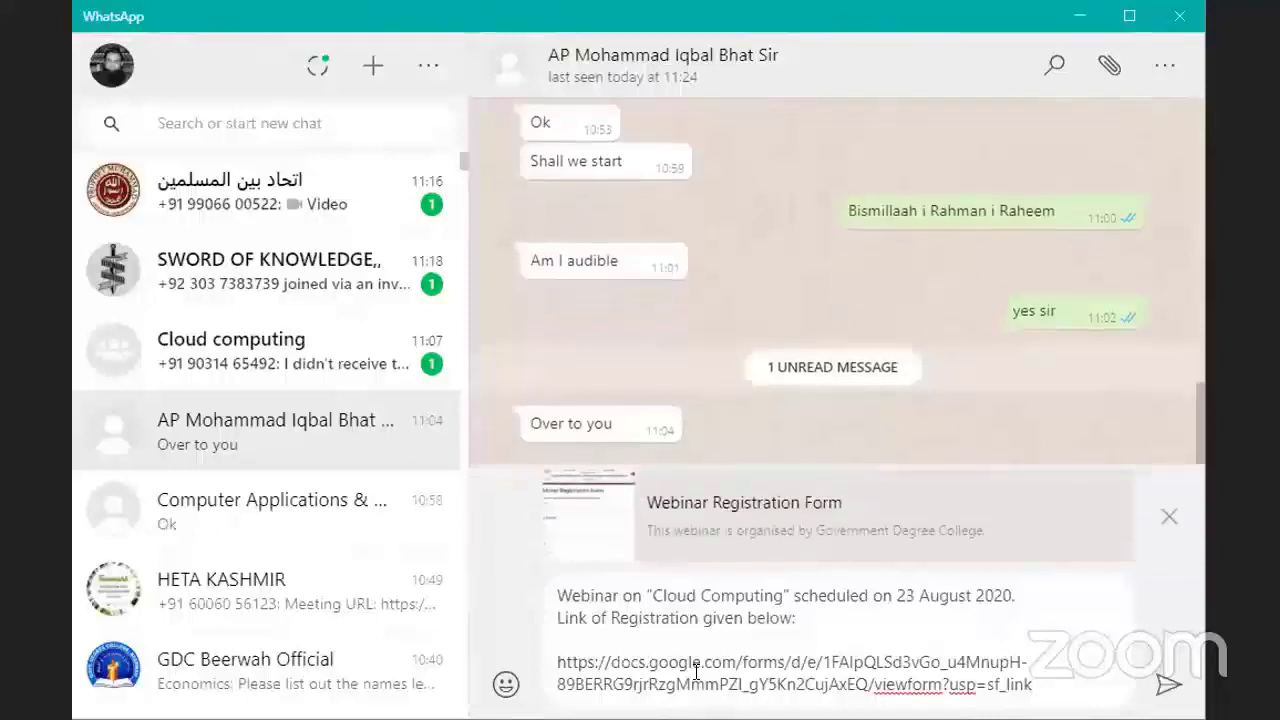
Send the announcement and open its registration link in the browser
key("Return")
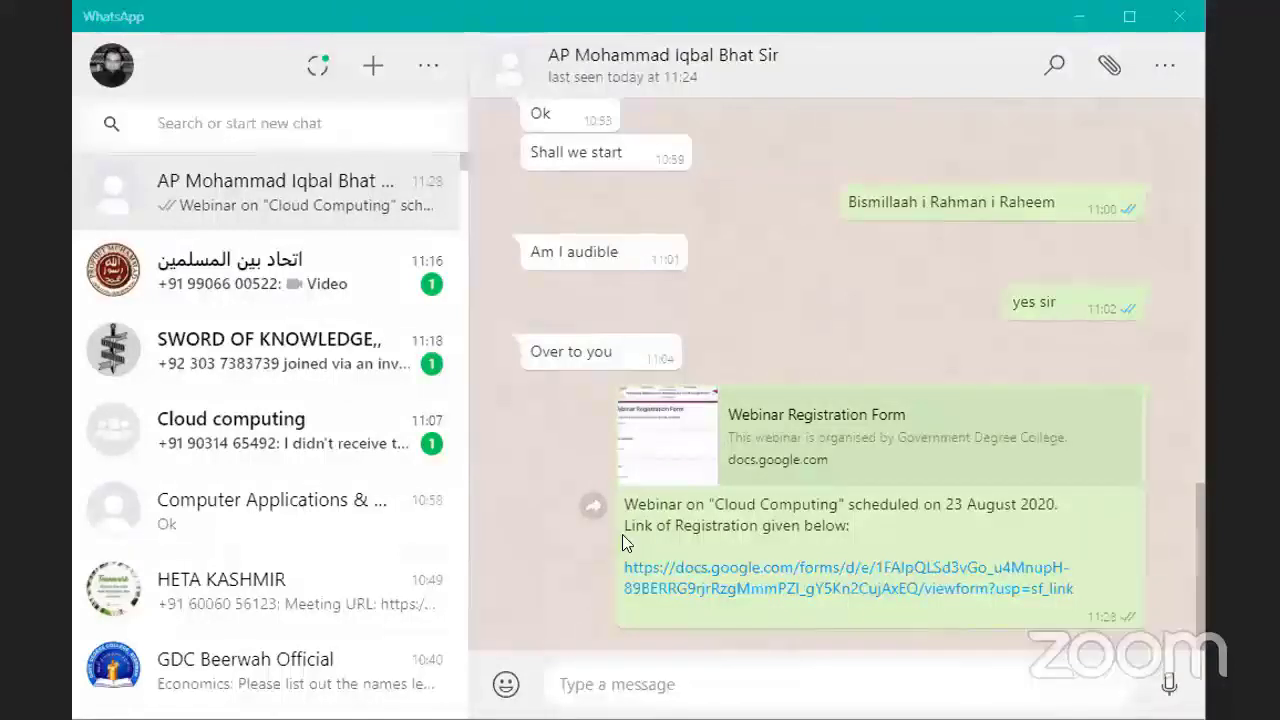
left_click(630, 568)
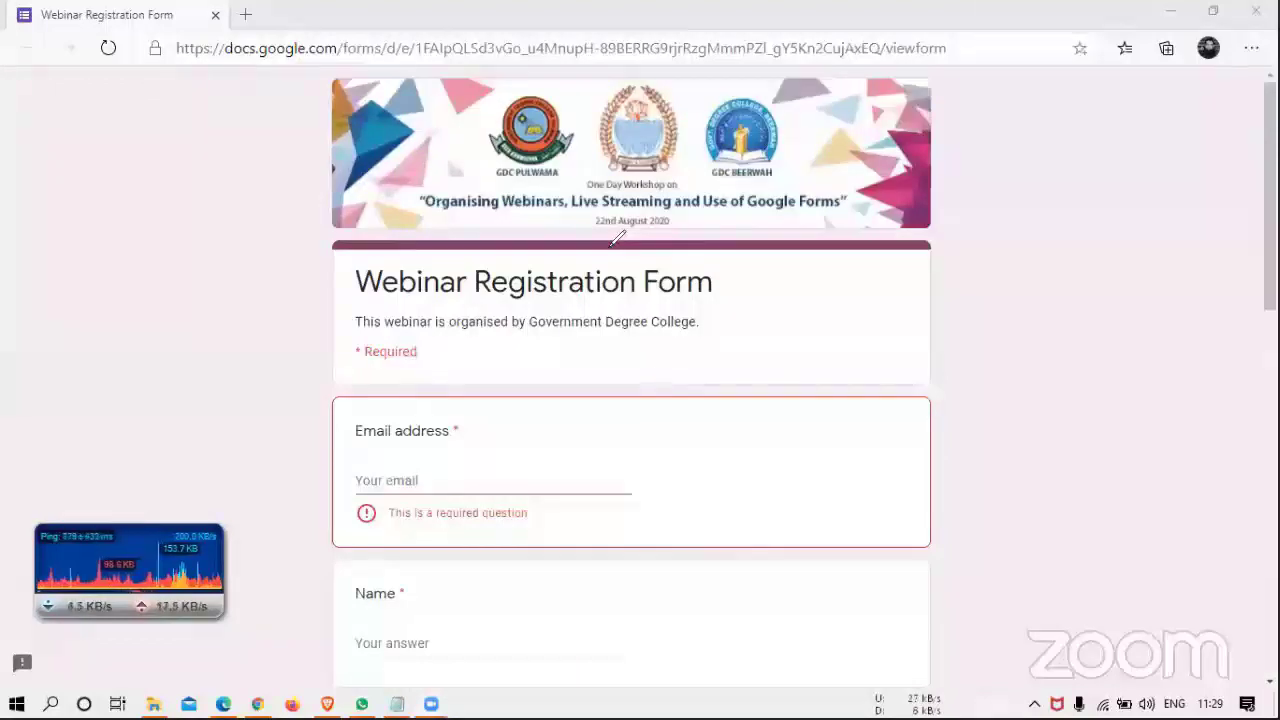
Enter the respondent's email address and name, and choose Assistant Professor as the designation
left_click(458, 480)
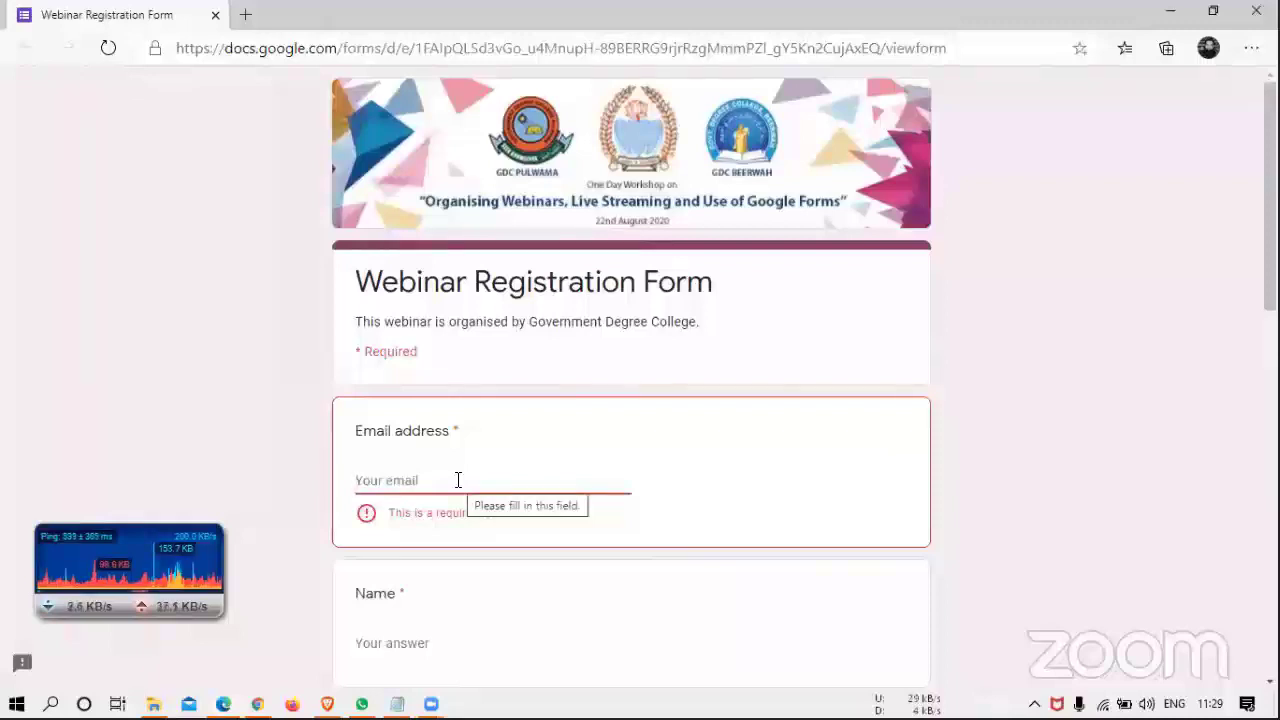
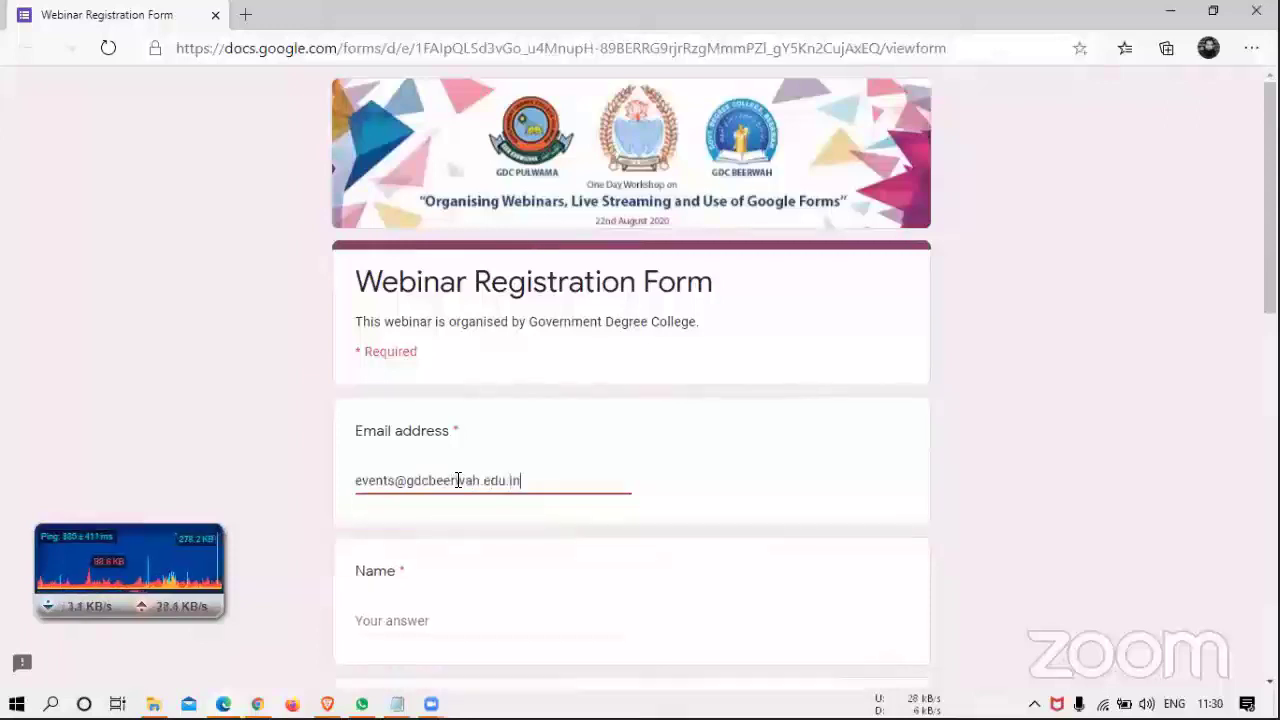
scroll(423, 449, "down", 2)
left_click(423, 446)
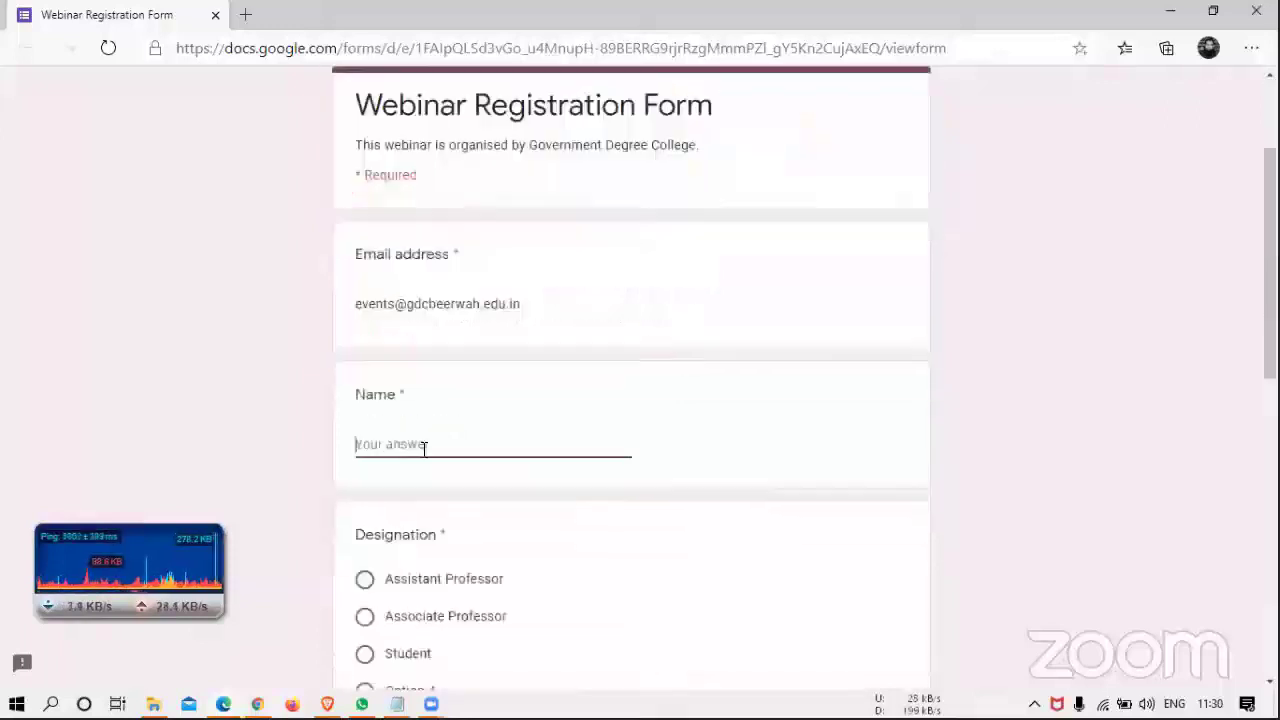
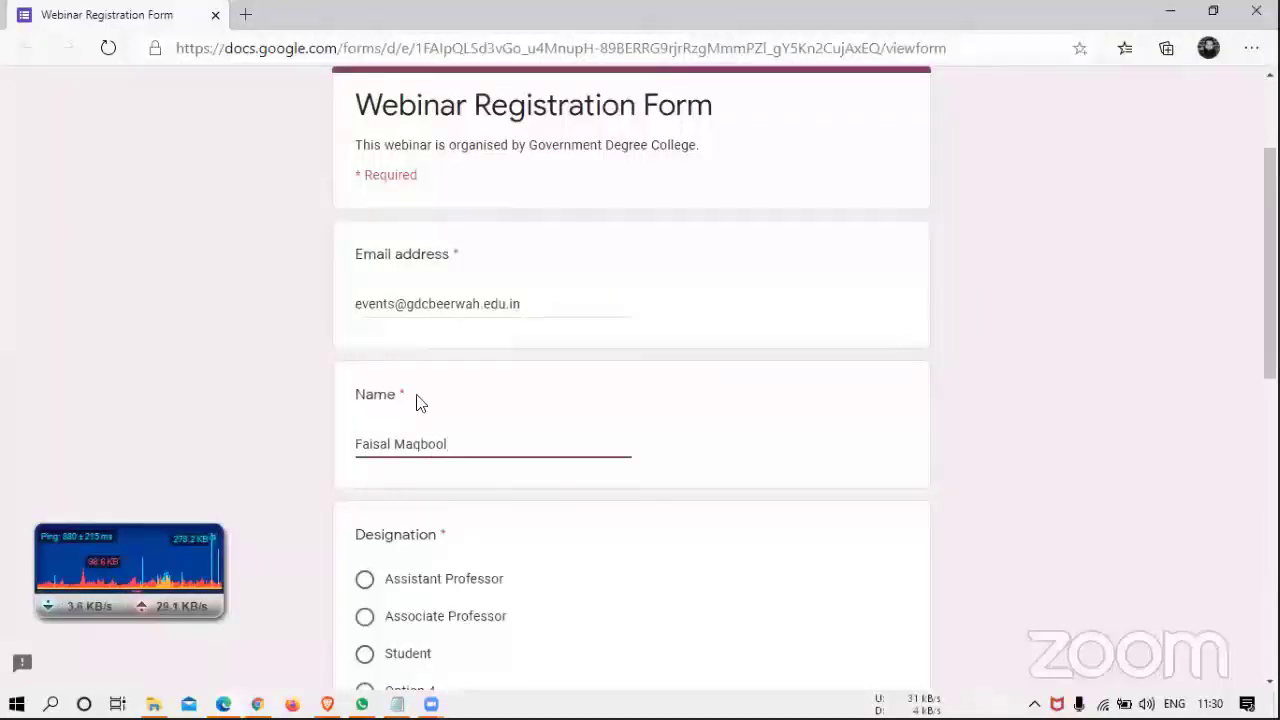
left_click(440, 579)
Enter 'Government Degree College Beerwah', a phone number, and 'Learning about Live streaming' as expectations
scroll(449, 437, "down", 3)
scroll(431, 518, "down", 1)
left_click(432, 519)
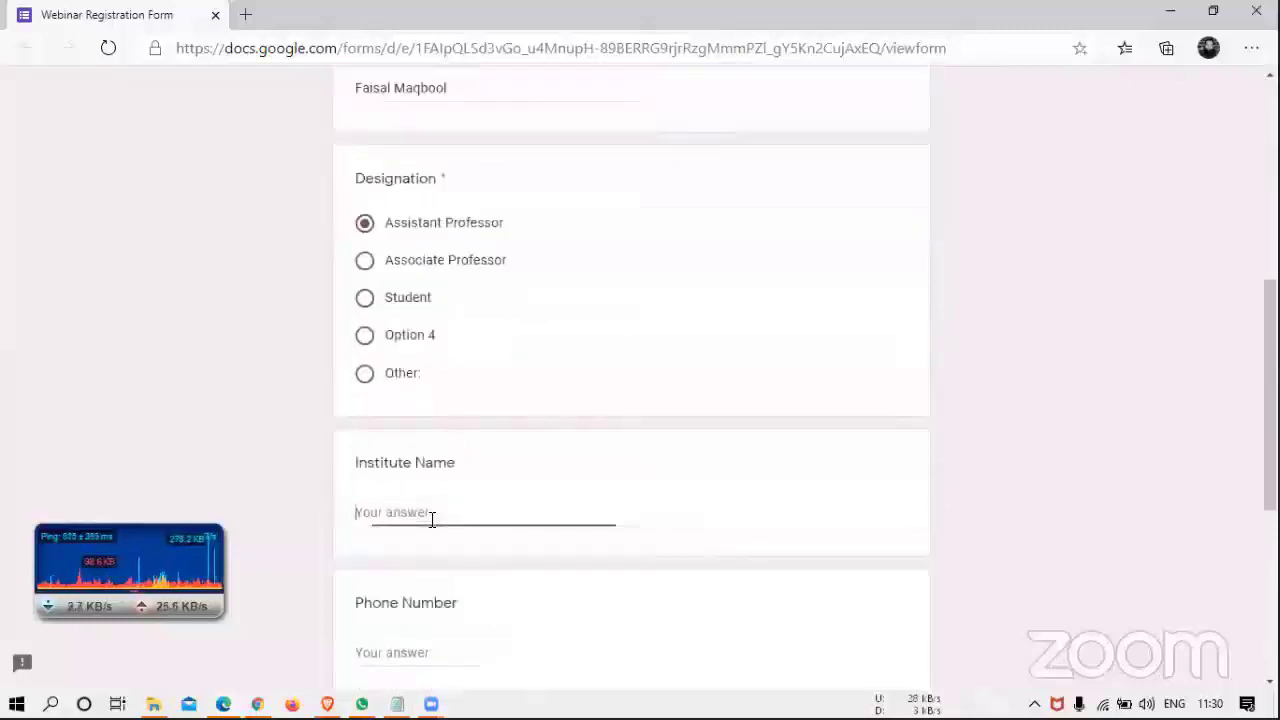
type("Government P")
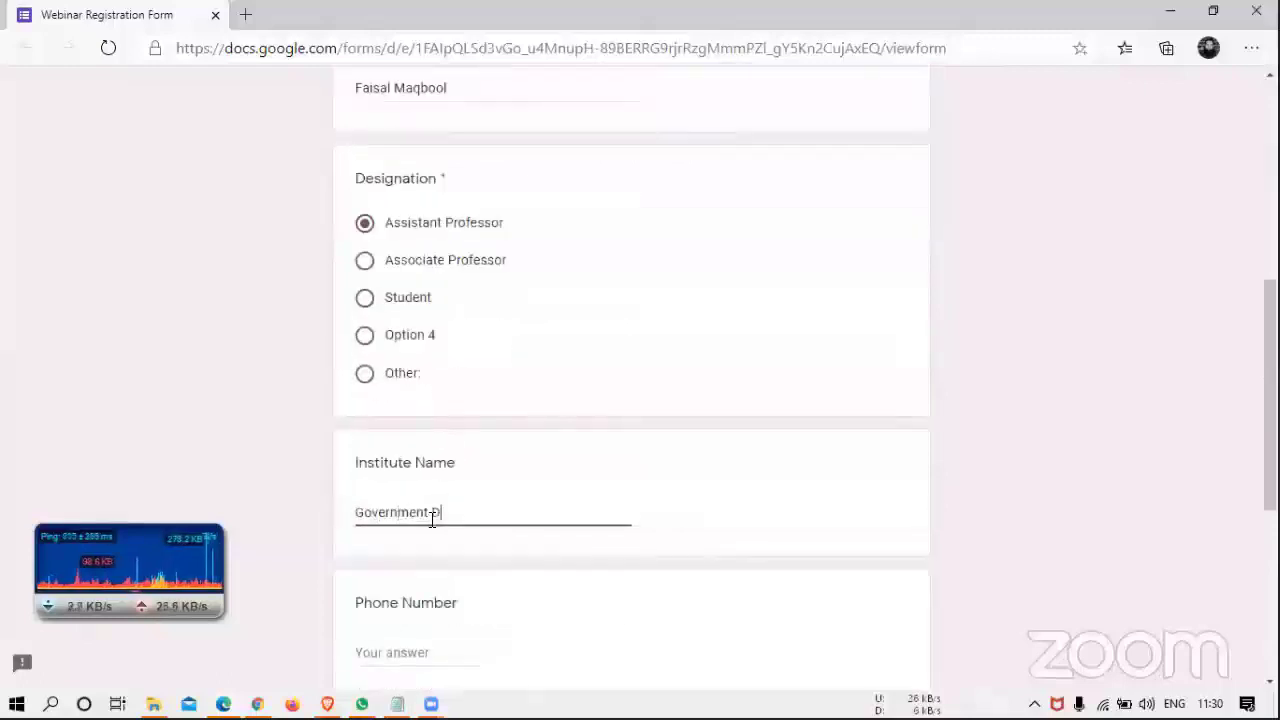
key("BackSpace")
type("Degree College Beerwah")
scroll(391, 443, "down", 3)
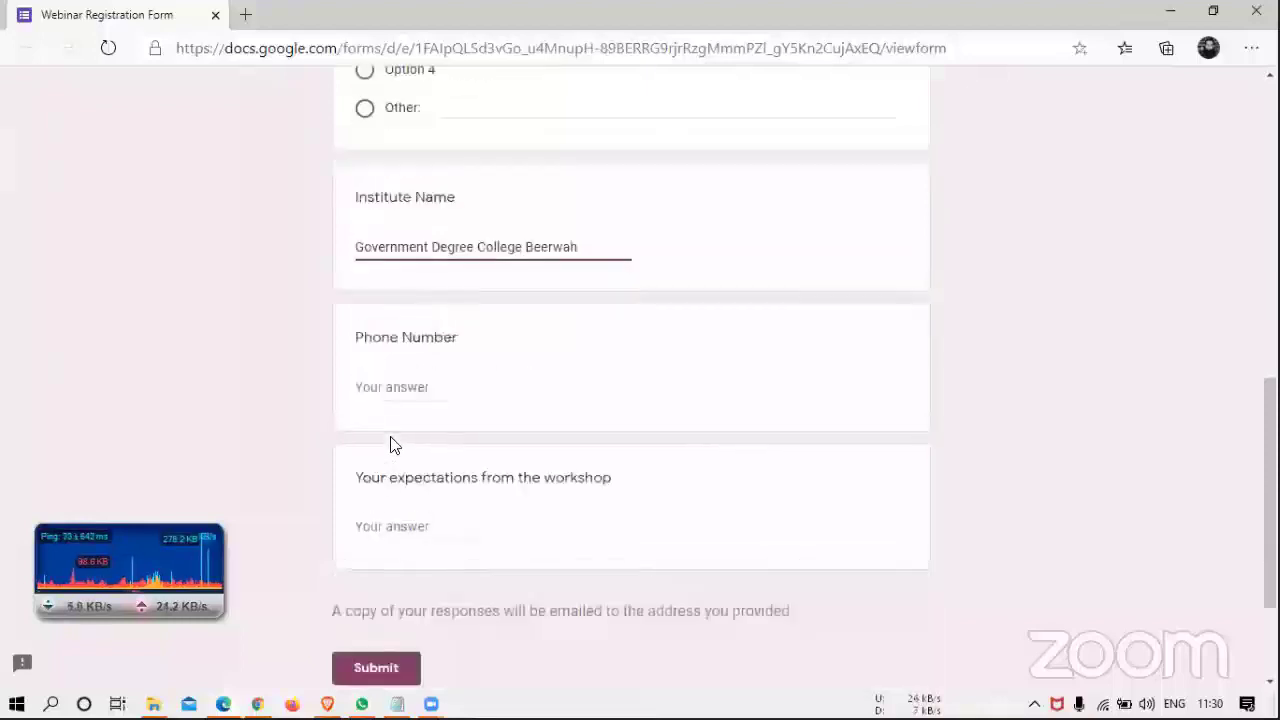
left_click(381, 389)
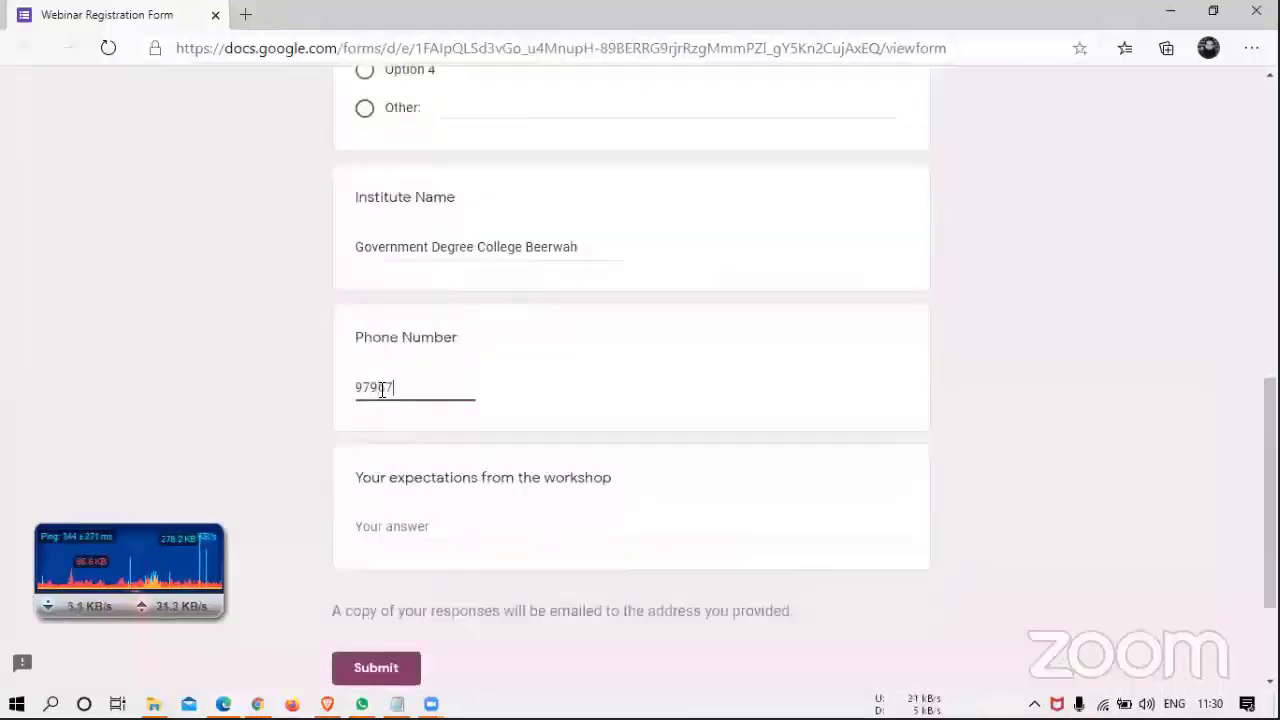
left_click(416, 528)
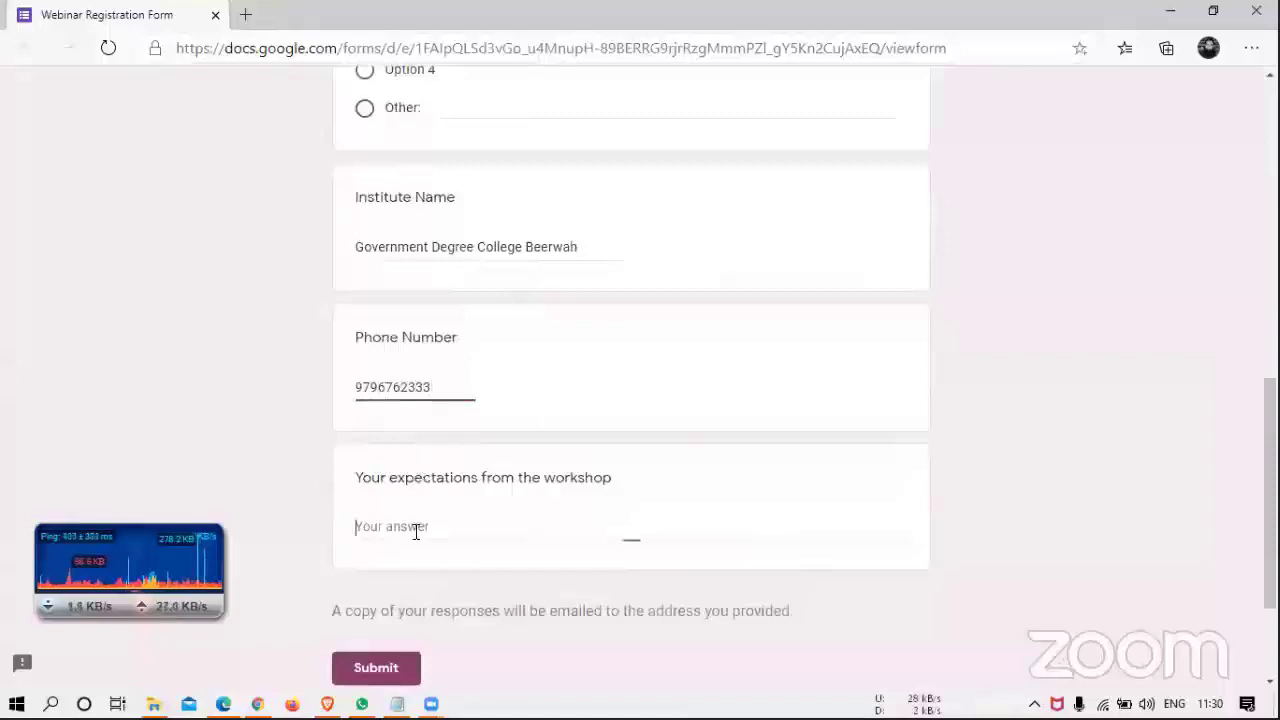
type("Learning")
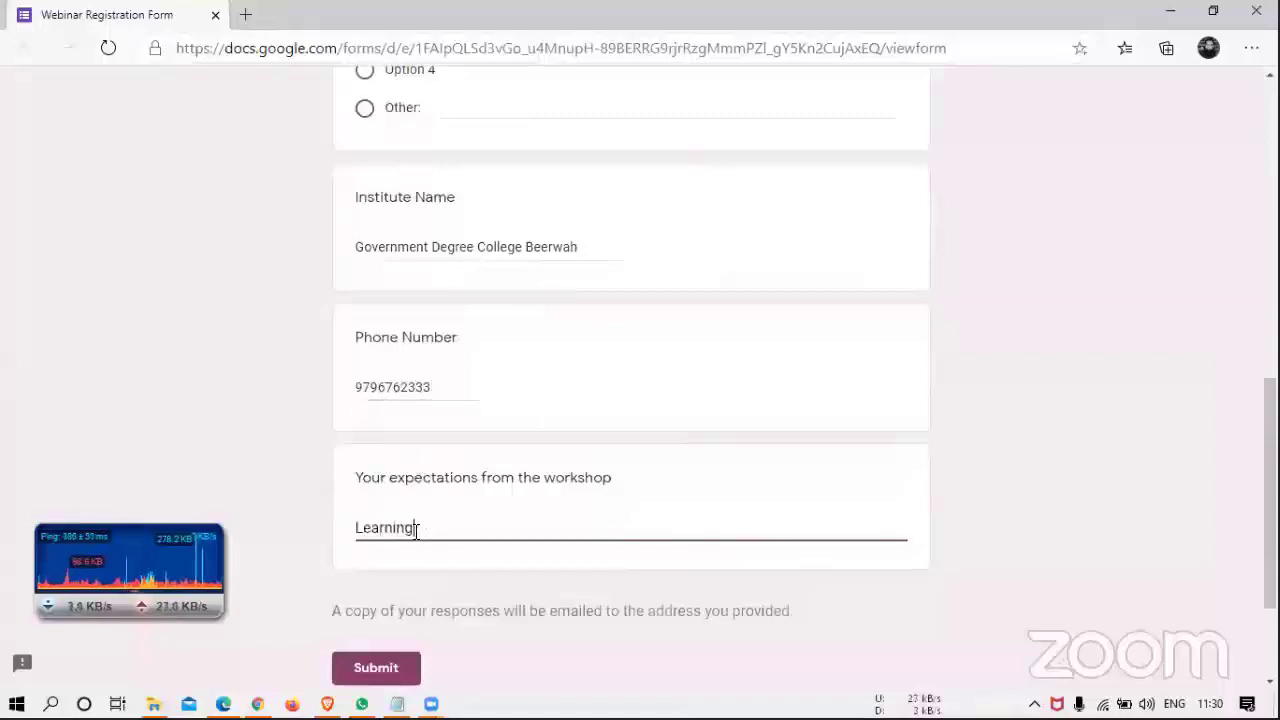
type(" about Live streamin")
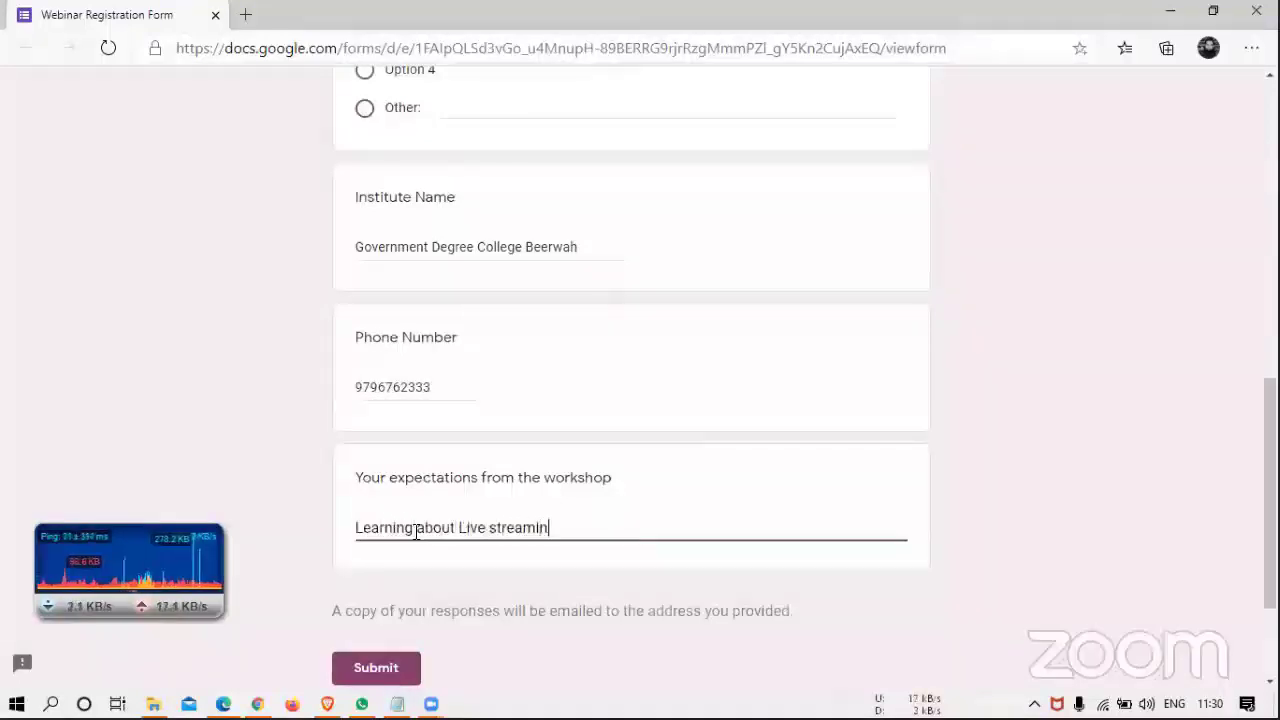
type("g")
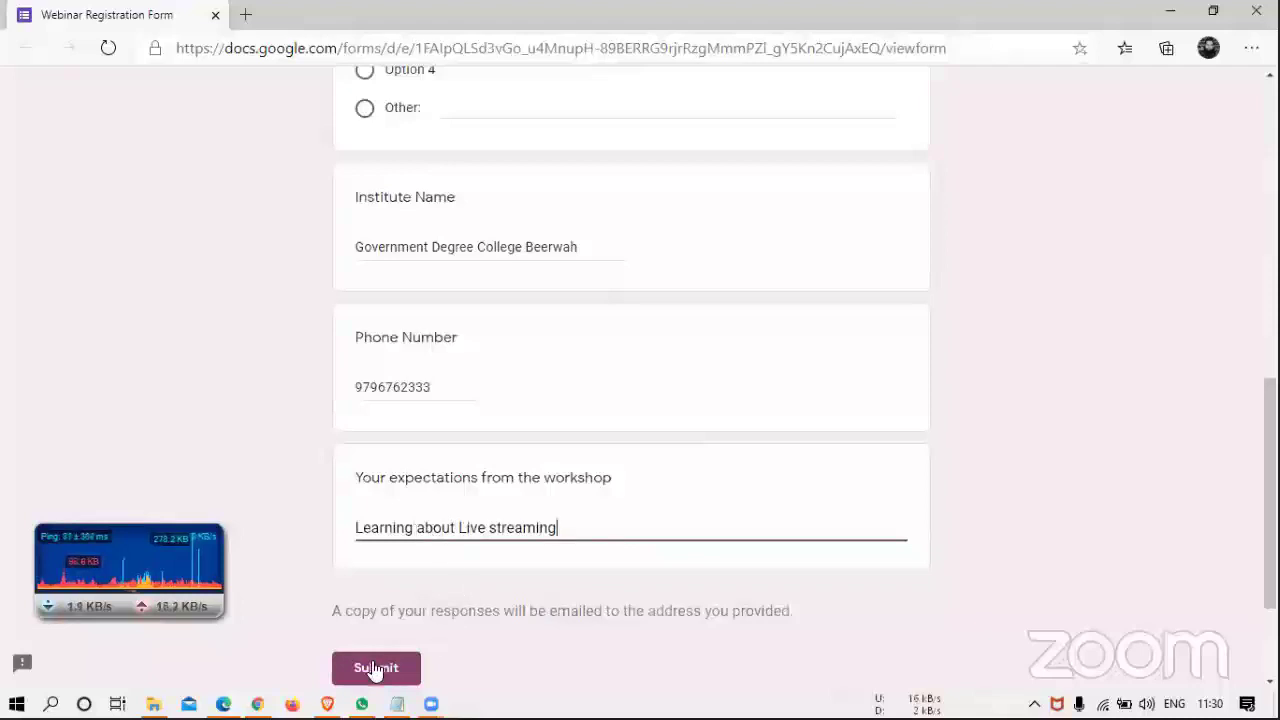
Submit the filled test registration and return to the Chrome form editor window
left_click(370, 671)
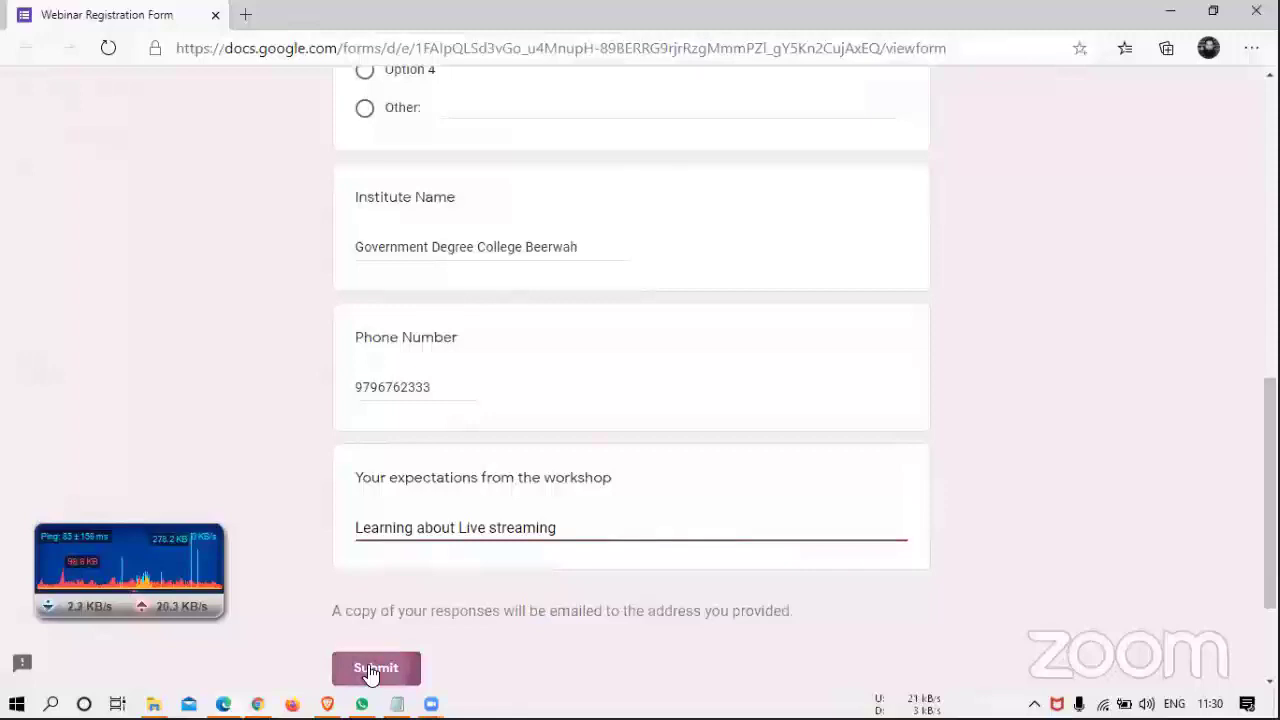
left_click(370, 671)
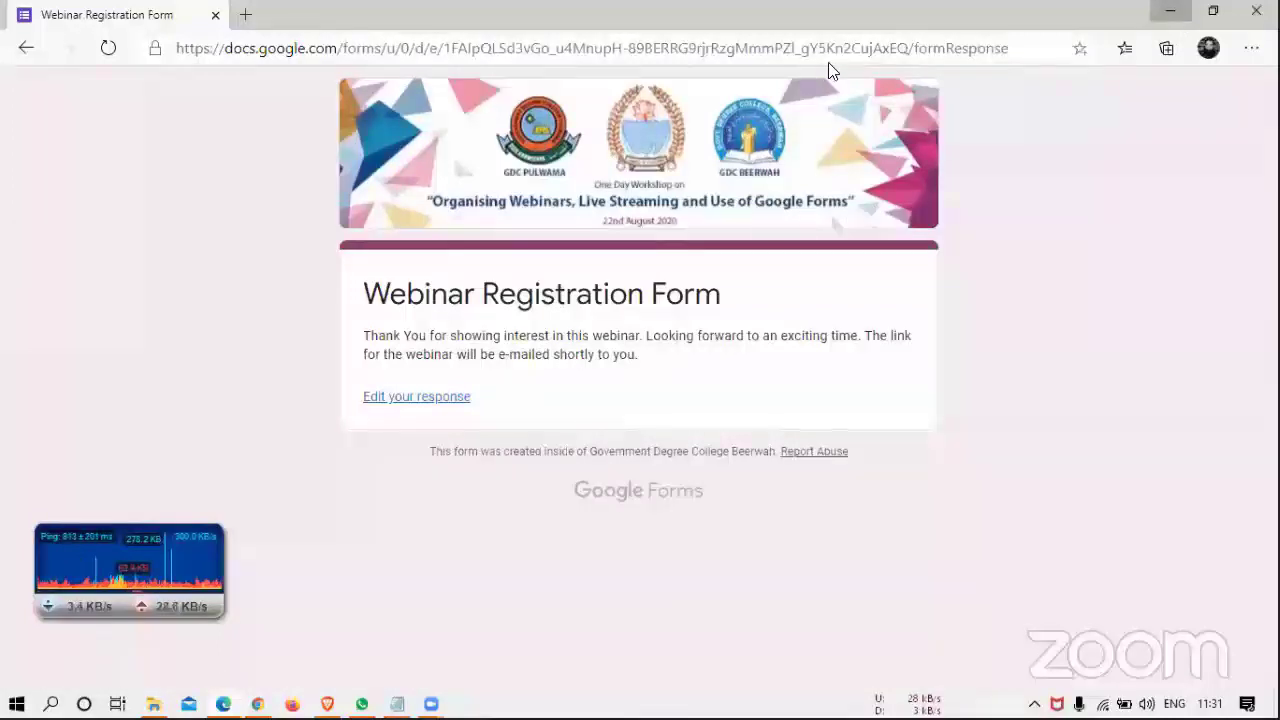
key("alt+Tab")
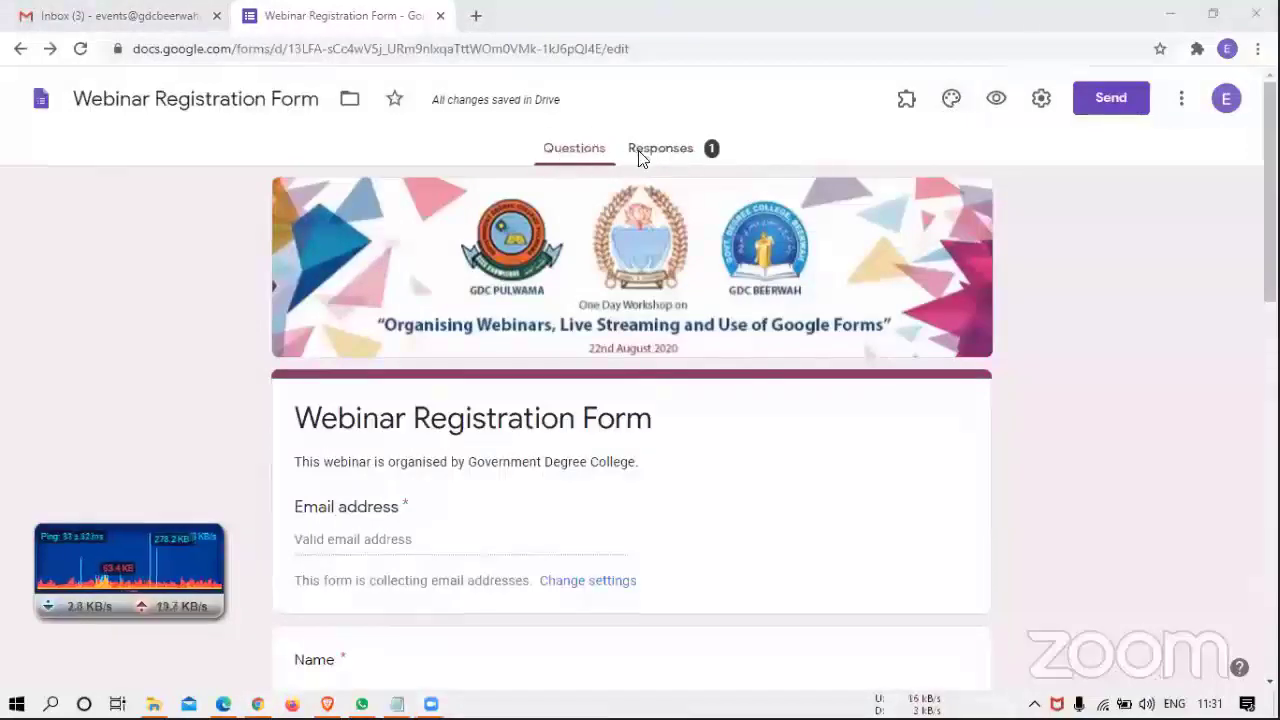
Launch Windows Magnifier from Start search, then show the Responses tab summary
key("super")
type("magin")
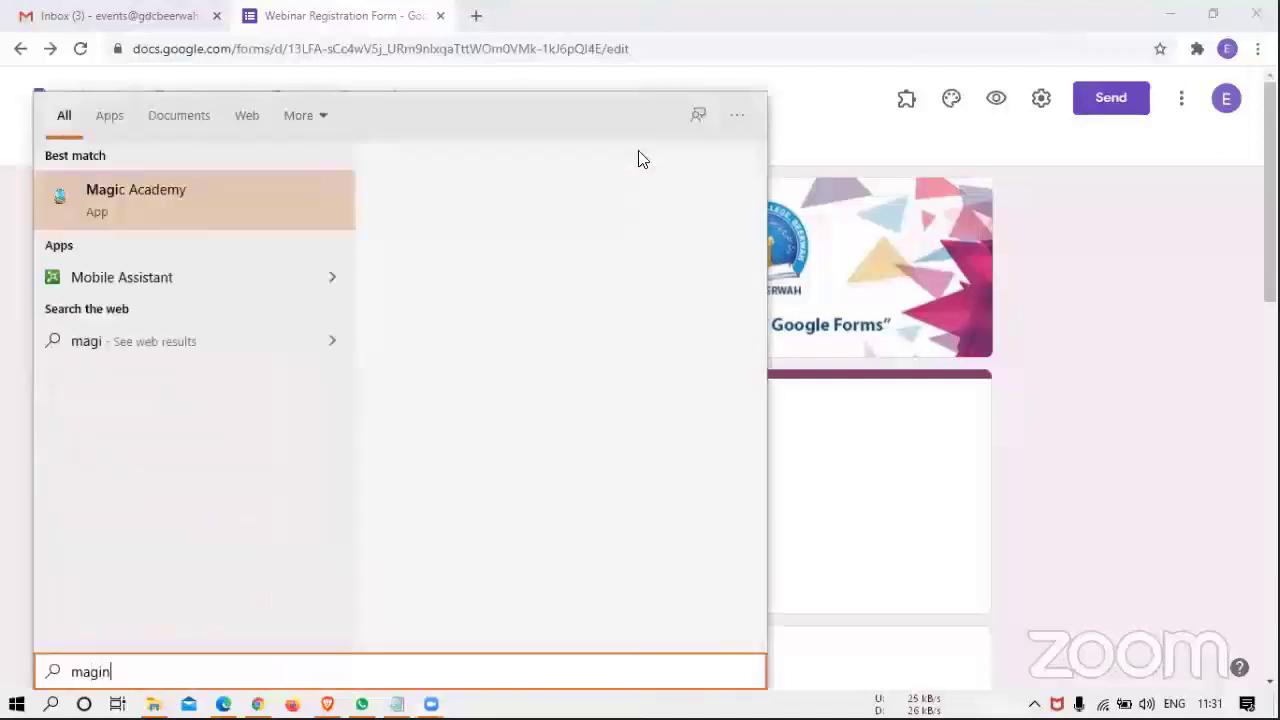
type("if")
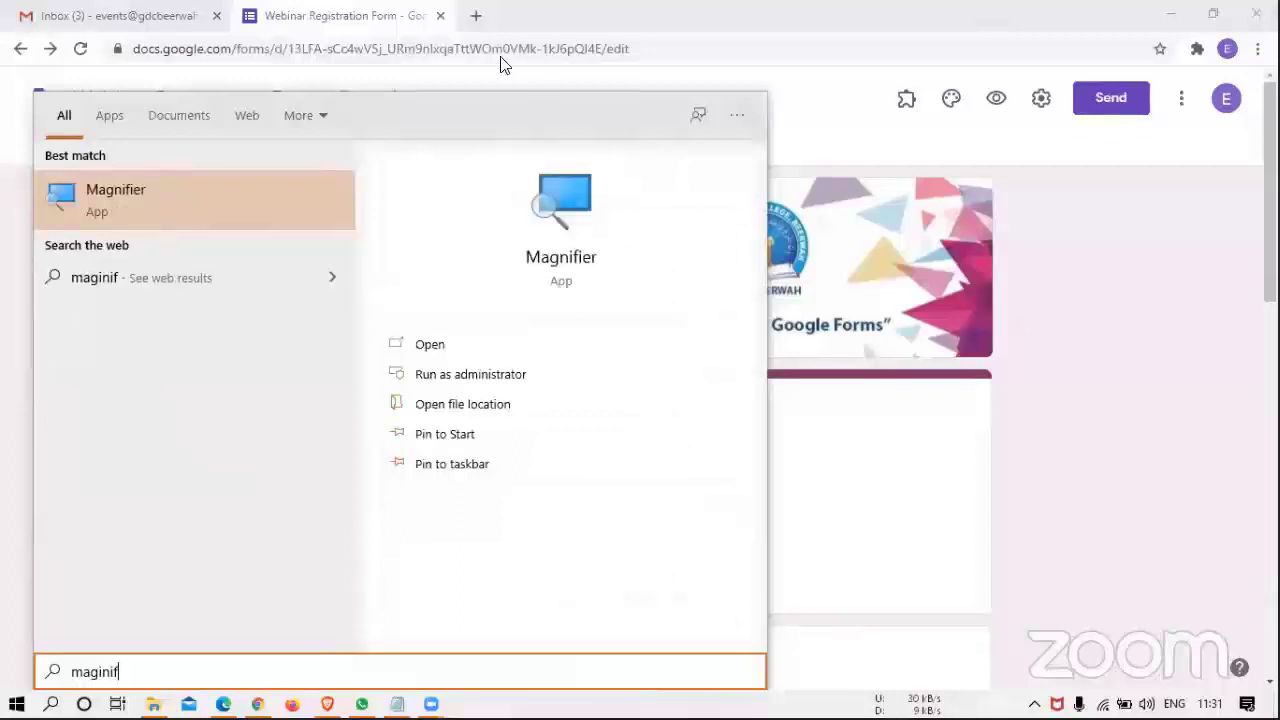
key("Return")
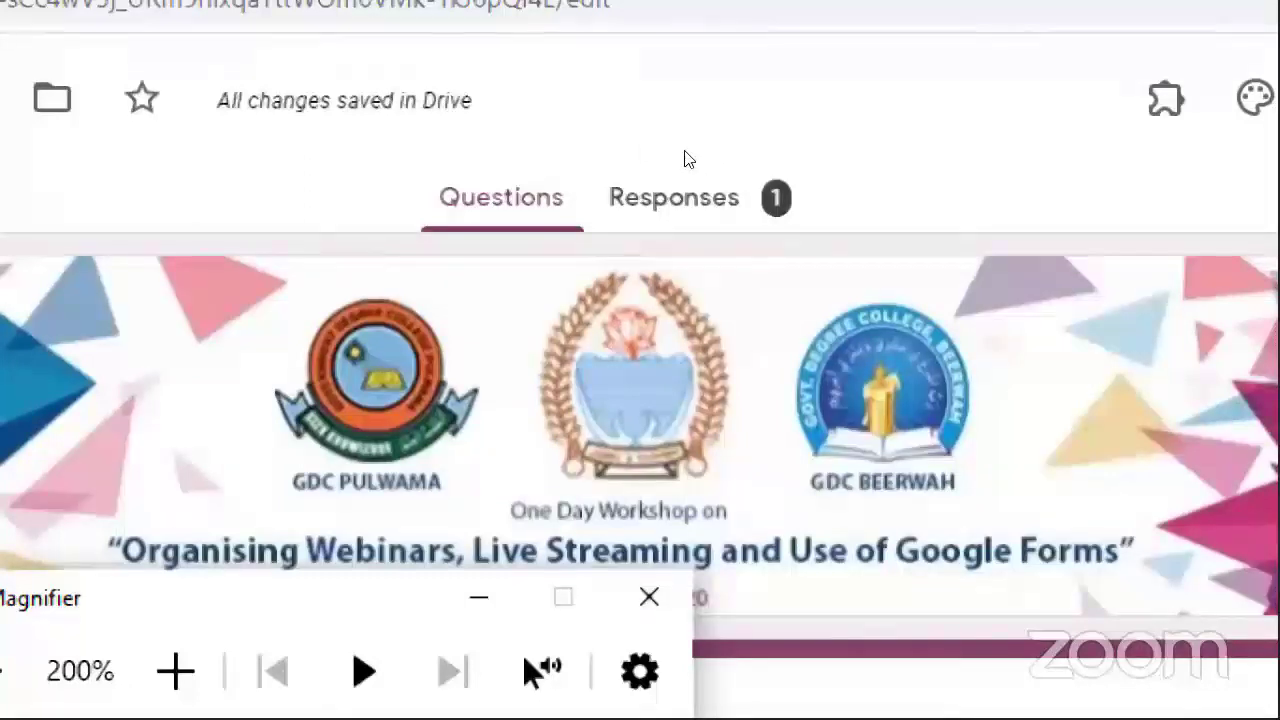
left_click(666, 183)
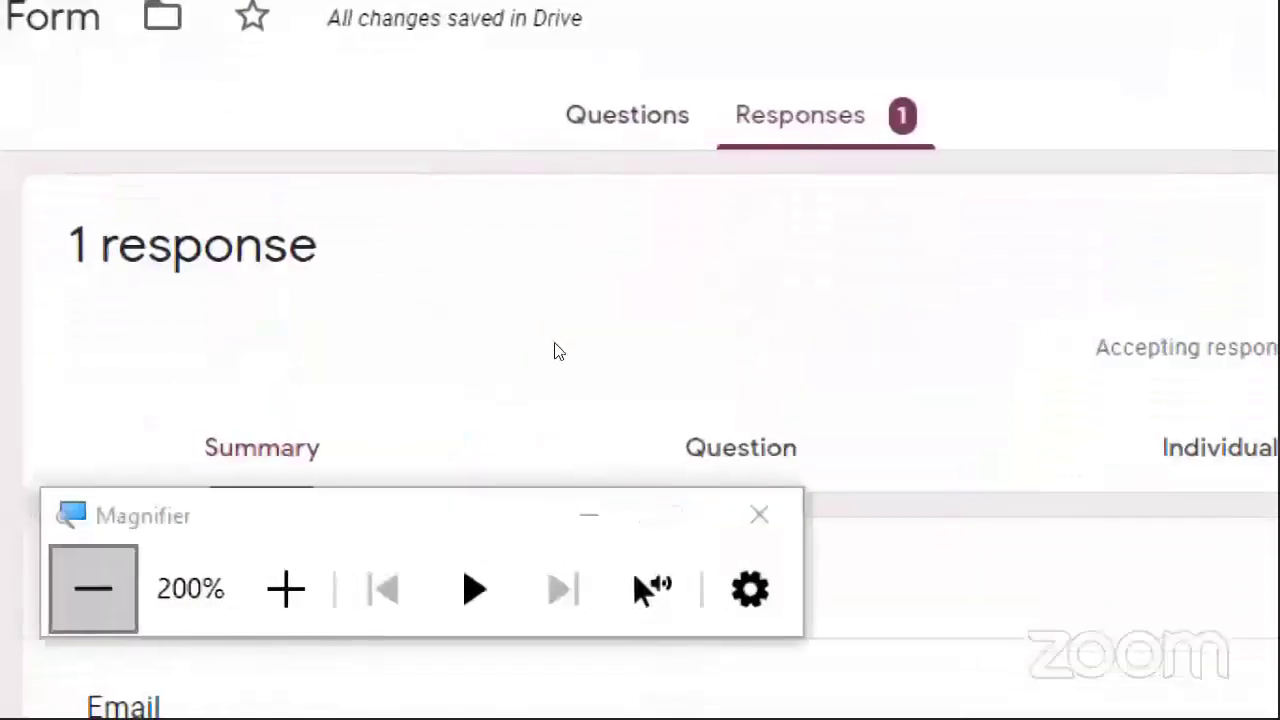
key("super+minus")
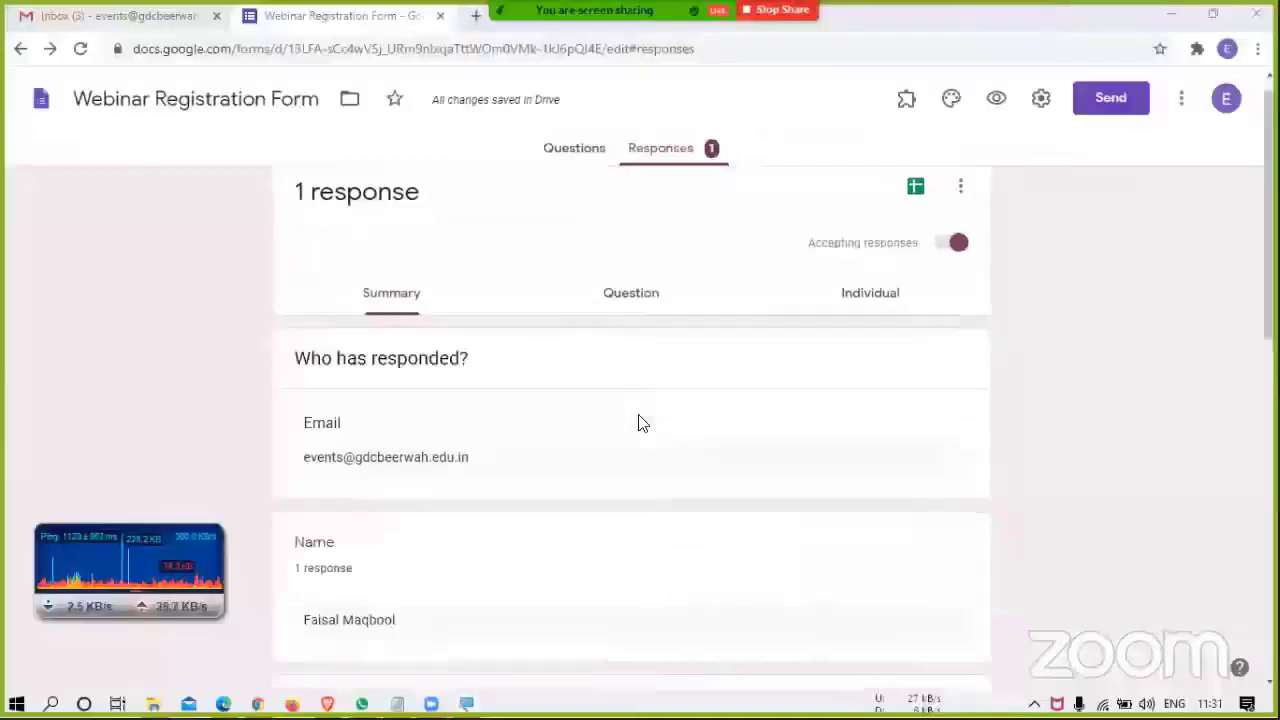
scroll(640, 423, "down", 1)
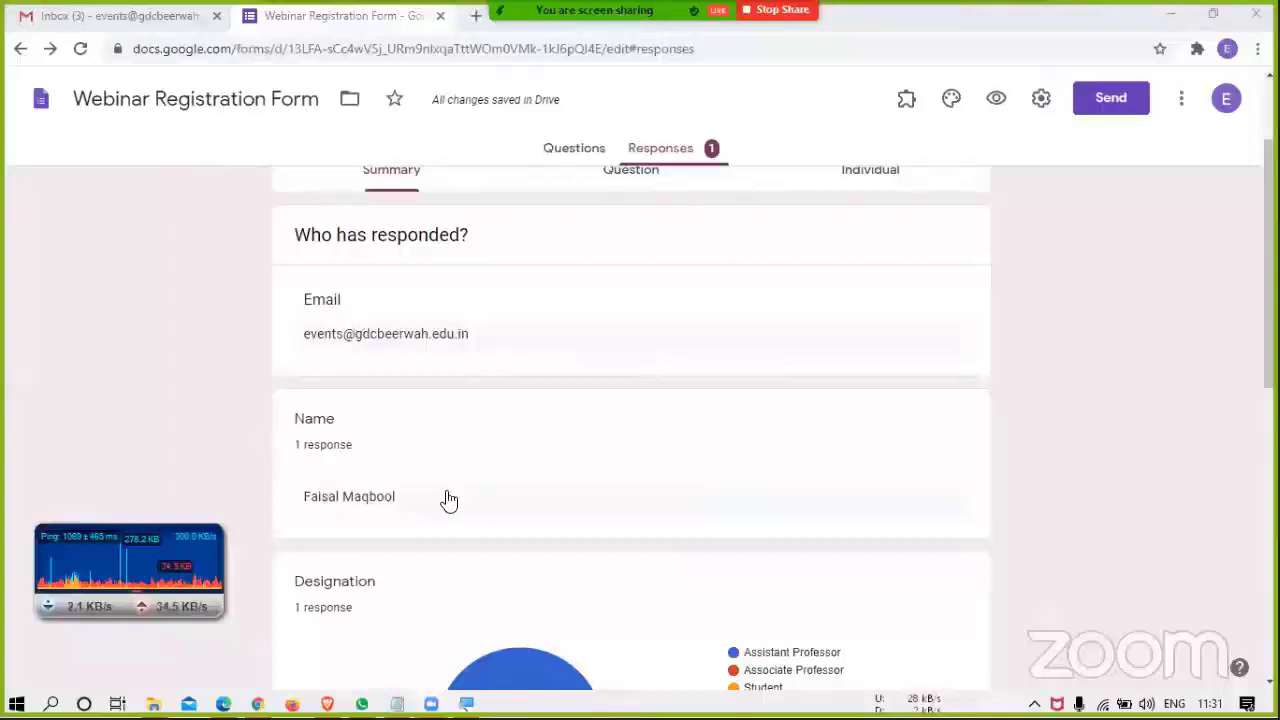
scroll(449, 500, "up", 2)
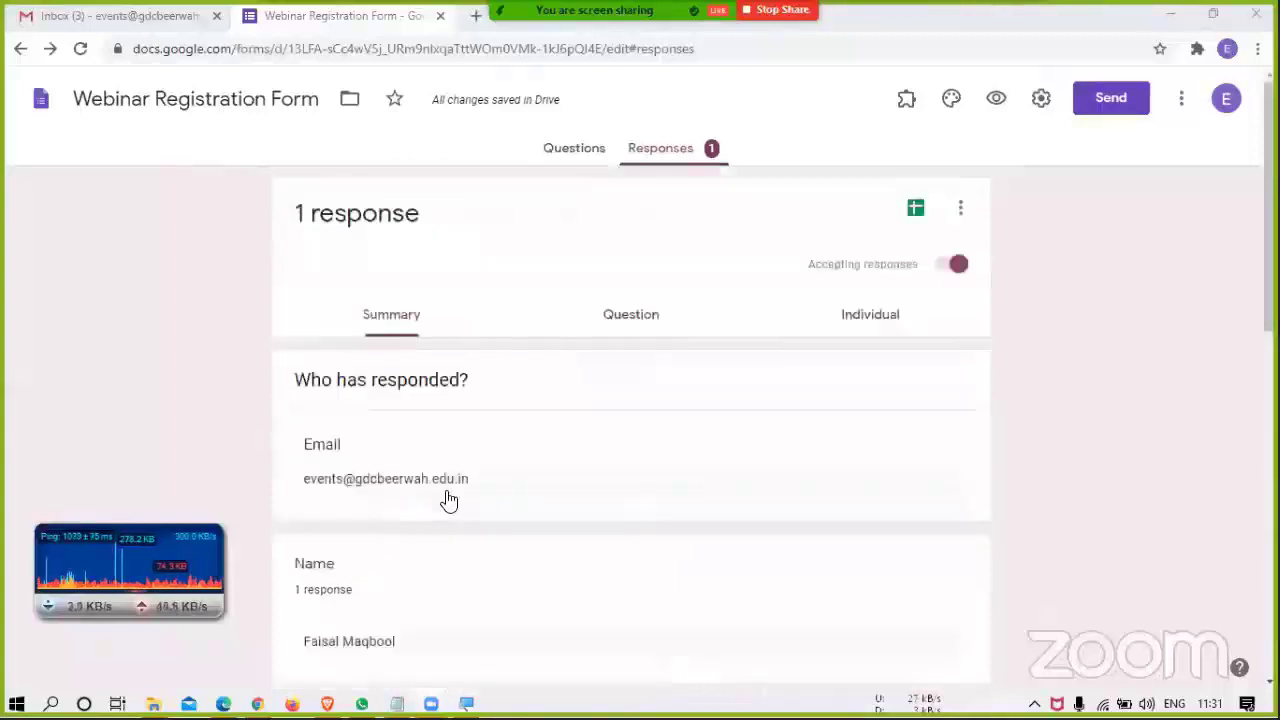
scroll(449, 500, "down", 1)
scroll(449, 500, "down", 2)
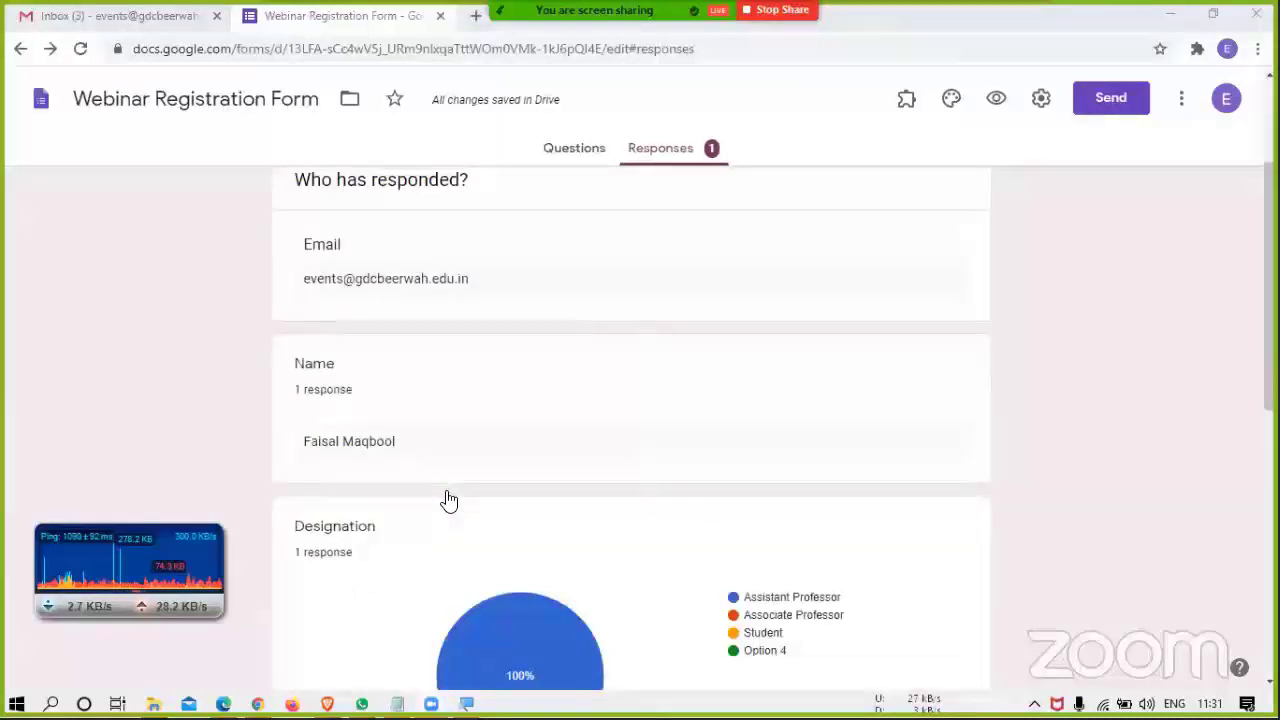
scroll(760, 369, "down", 5)
scroll(754, 374, "up", 3)
mouse_move(754, 378)
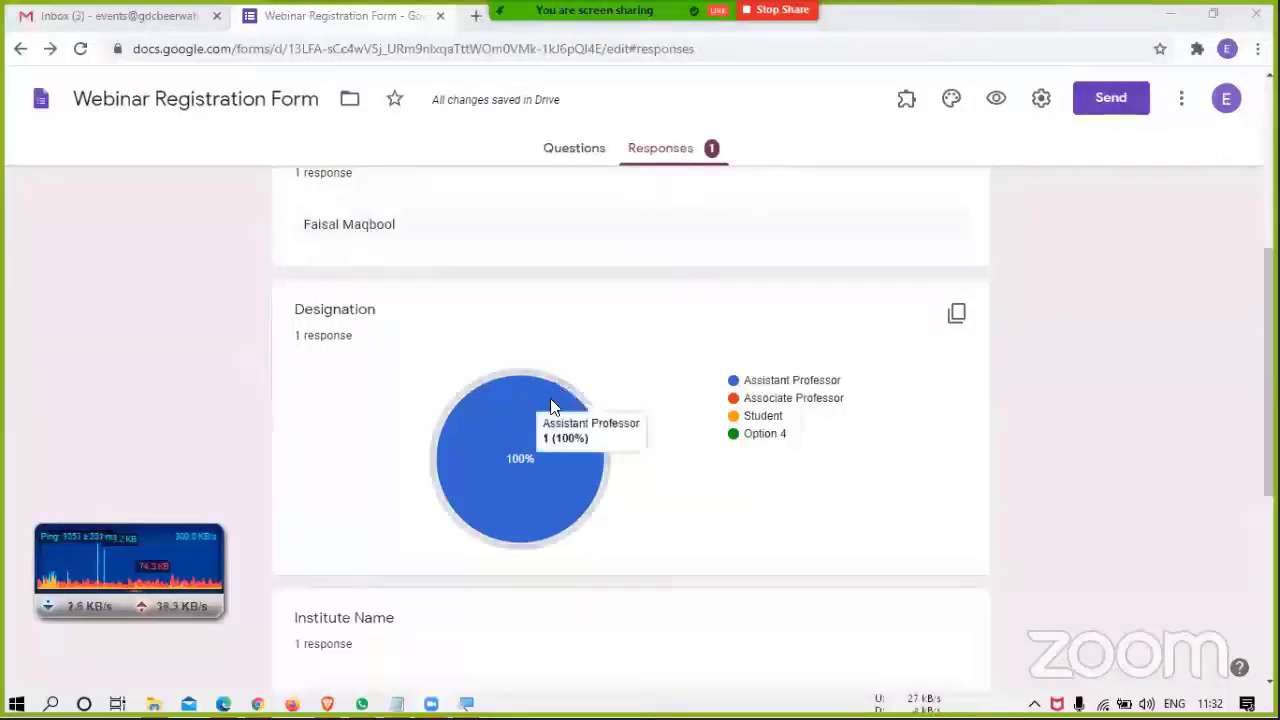
mouse_move(435, 478)
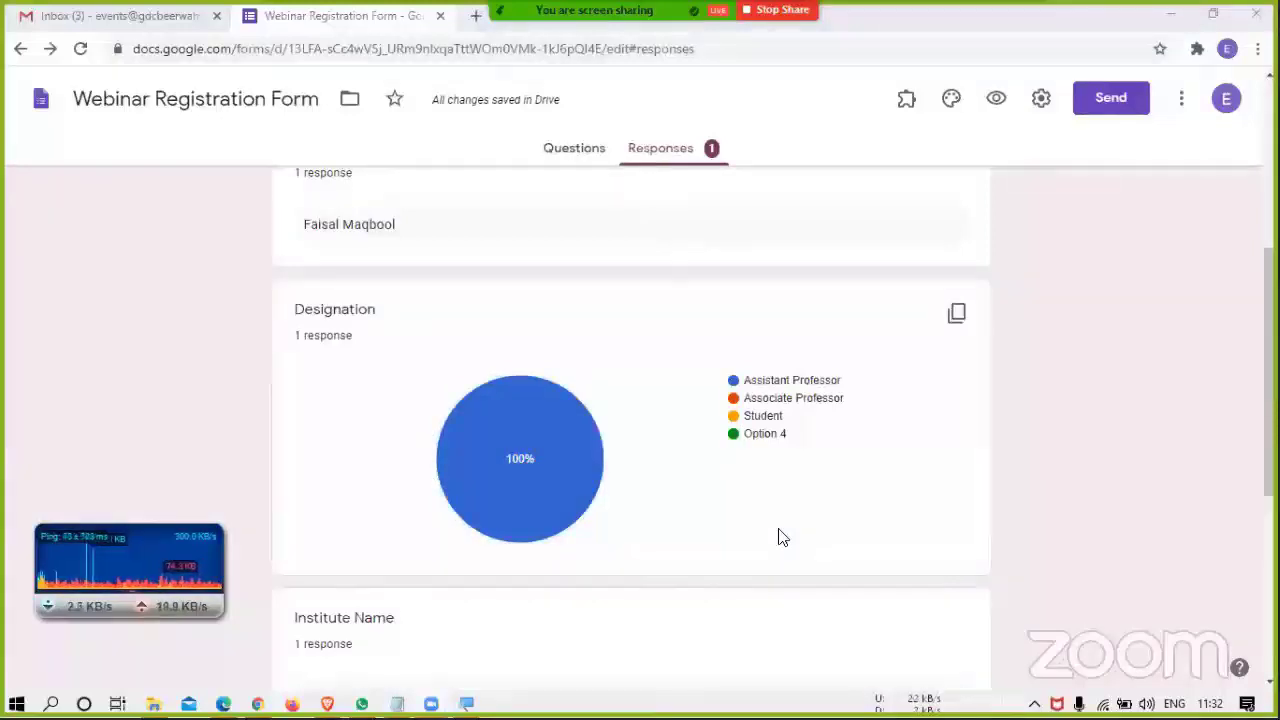
scroll(782, 537, "up", 2)
scroll(782, 537, "up", 1)
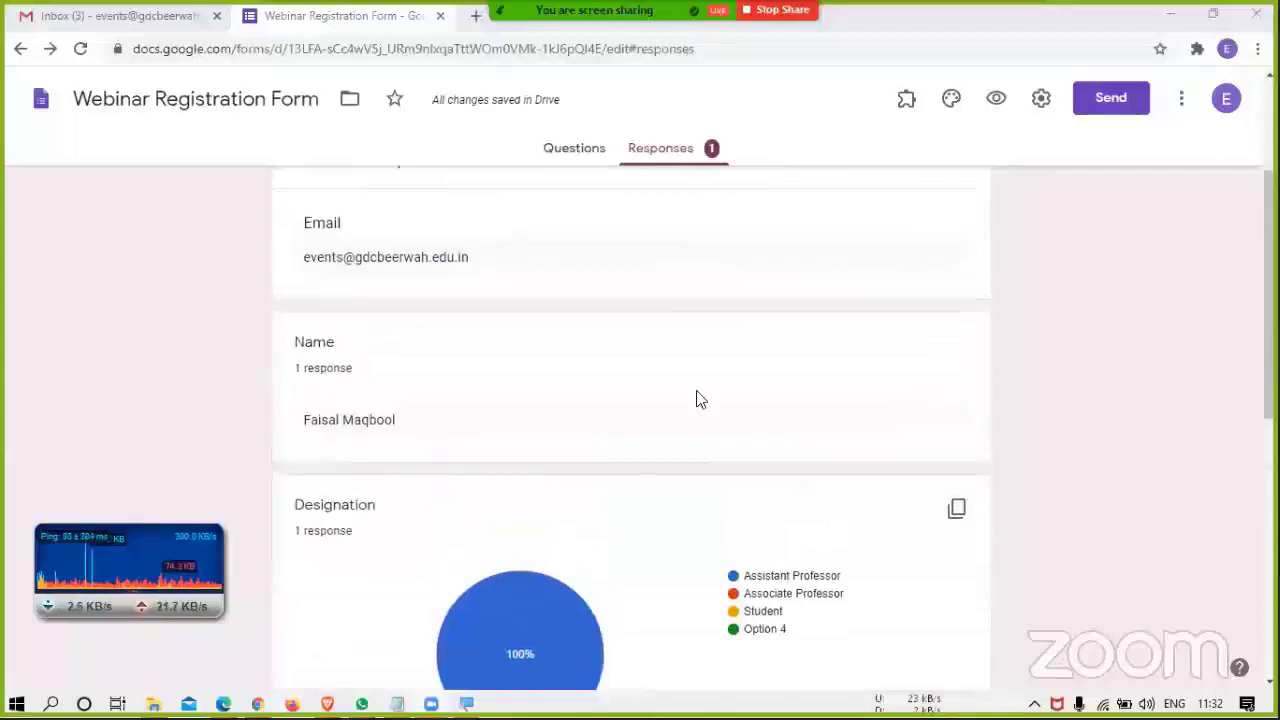
scroll(782, 537, "up", 2)
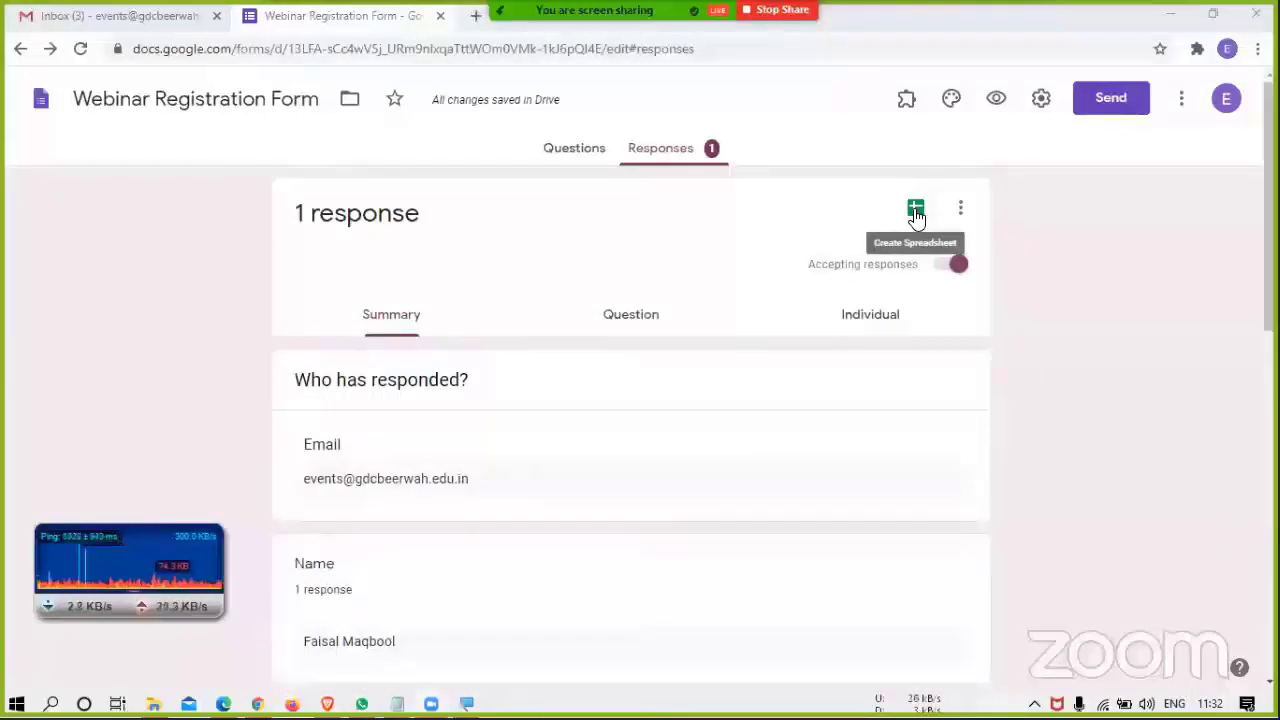
Link the form's responses to a new spreadsheet via the Sheets icon and 'Create a new spreadsheet'
left_click(916, 212)
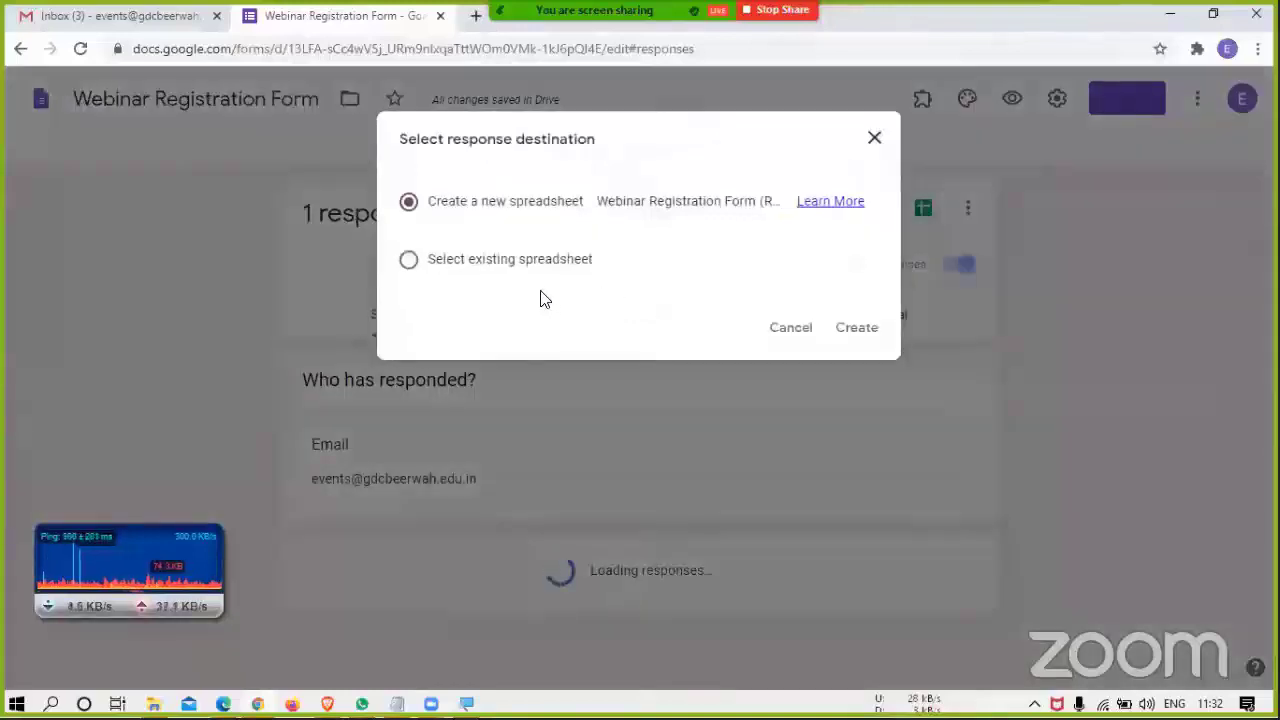
left_click(862, 332)
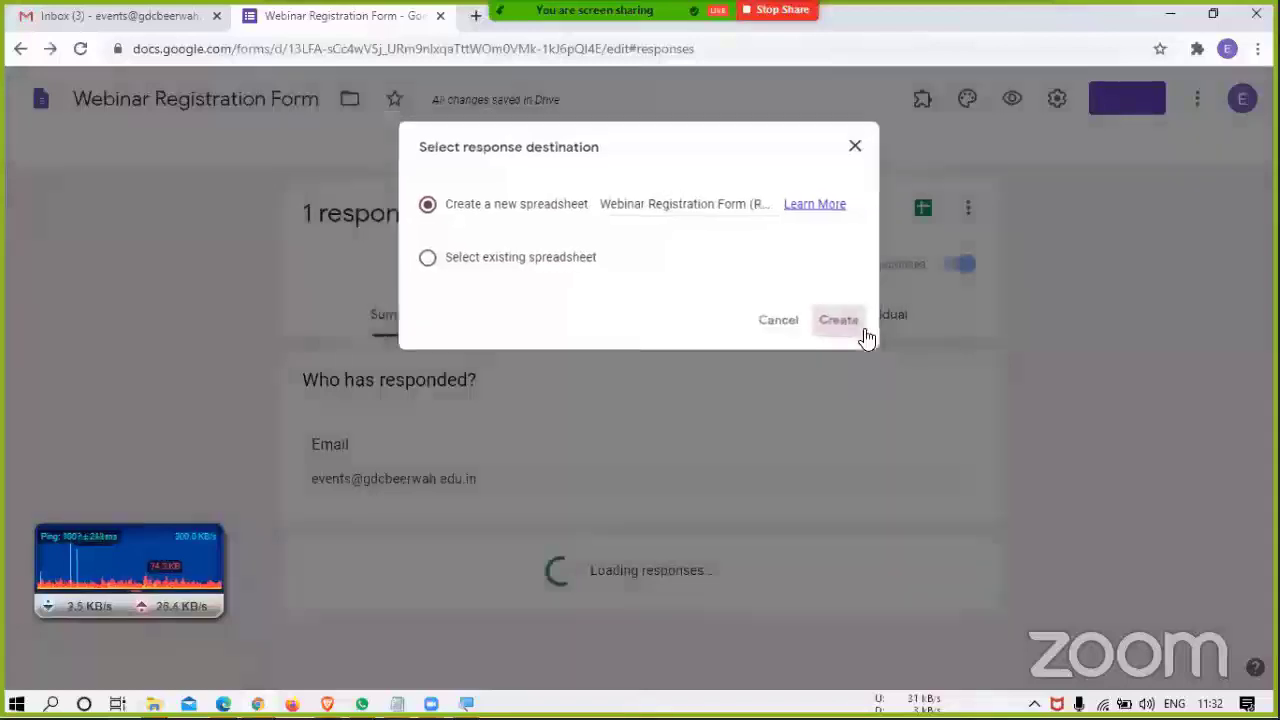
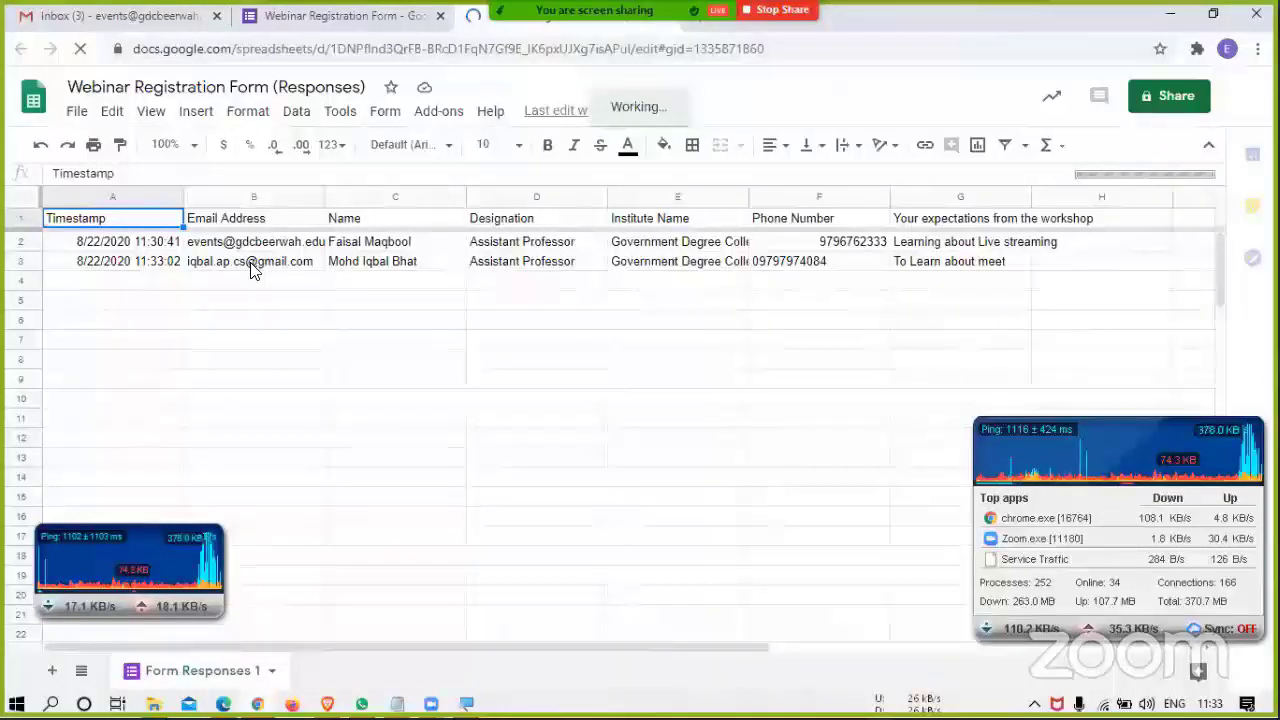
Inspect the respondents' emails in column B of the responses sheet, then bring up Zoom's share-window selector
left_click(252, 264)
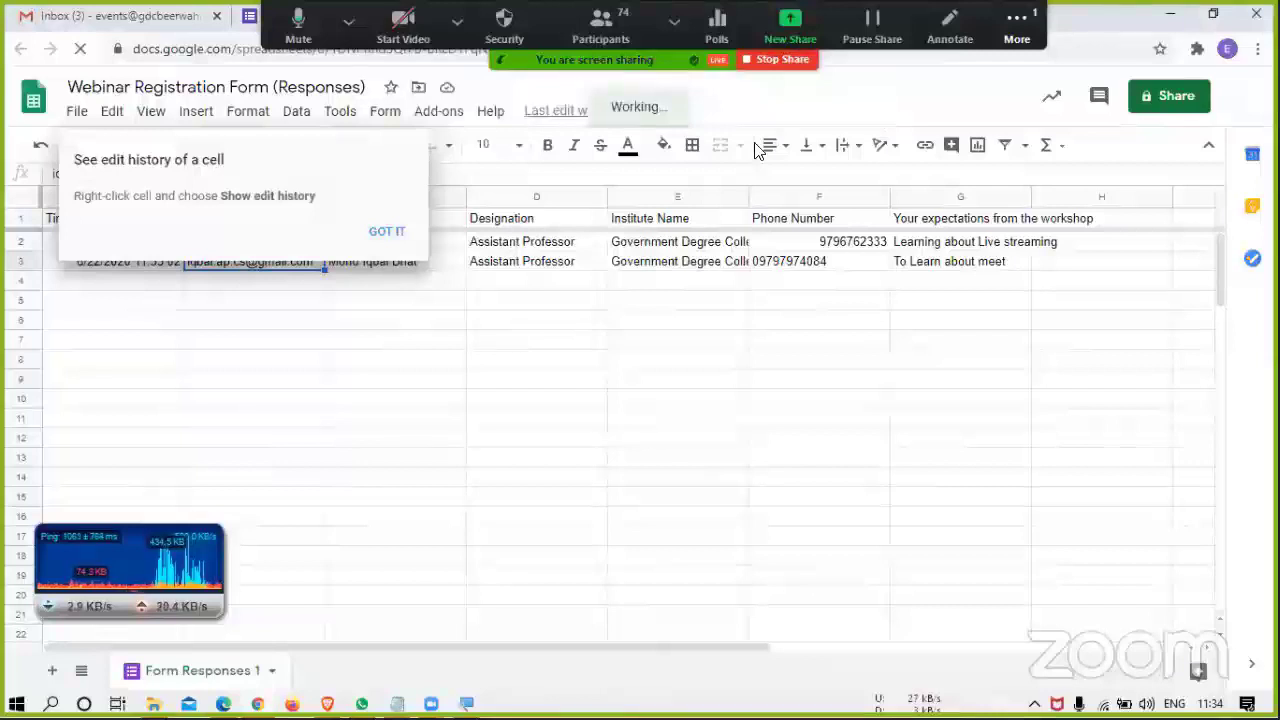
left_click(387, 236)
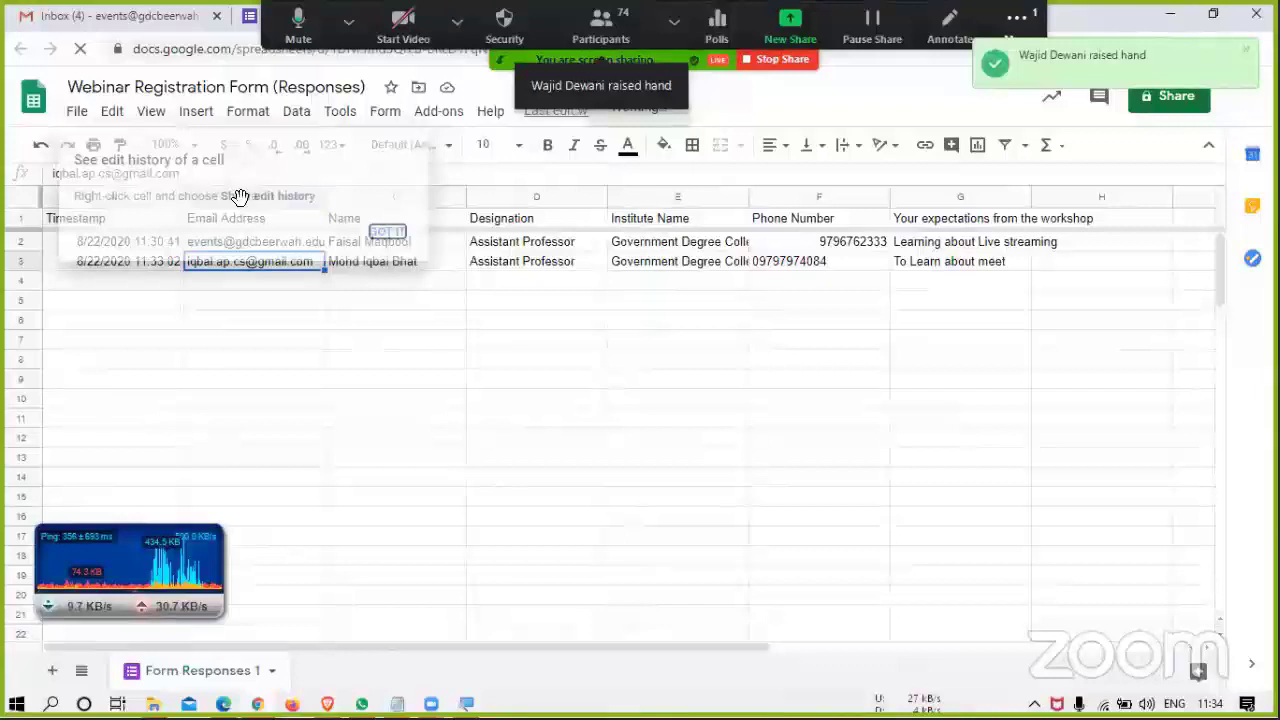
left_click(240, 196)
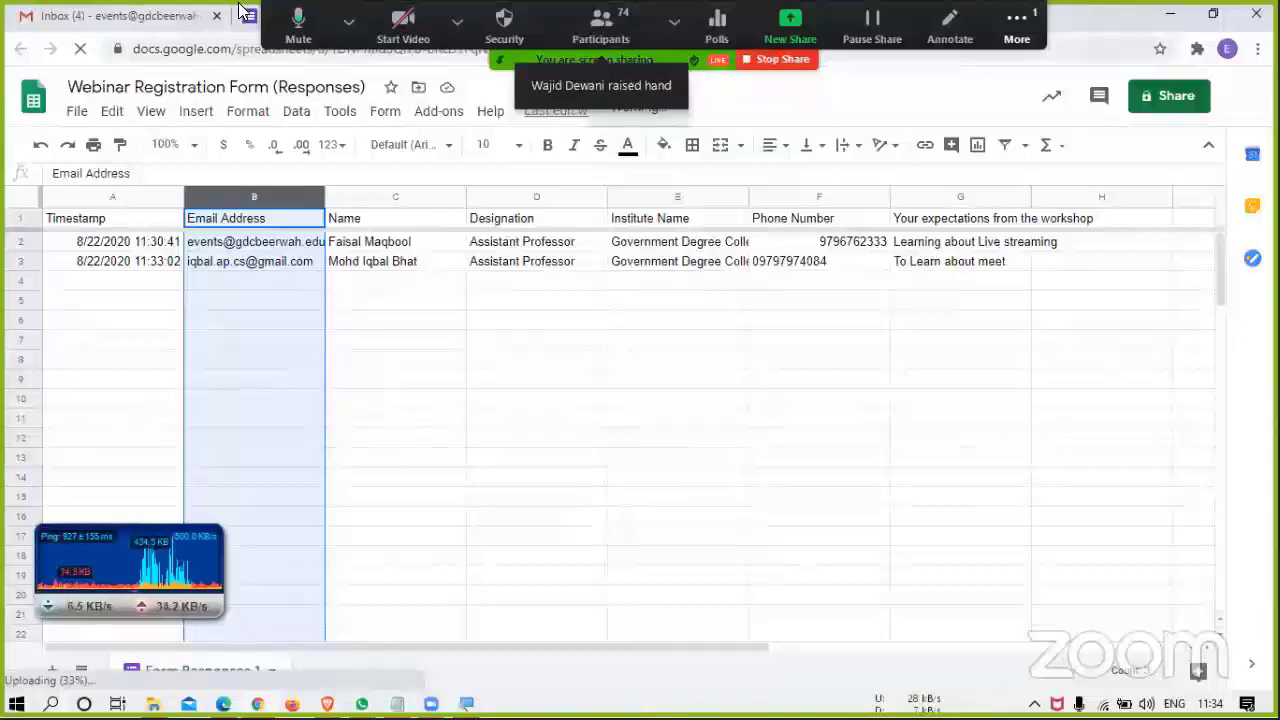
key("alt+shift+s")
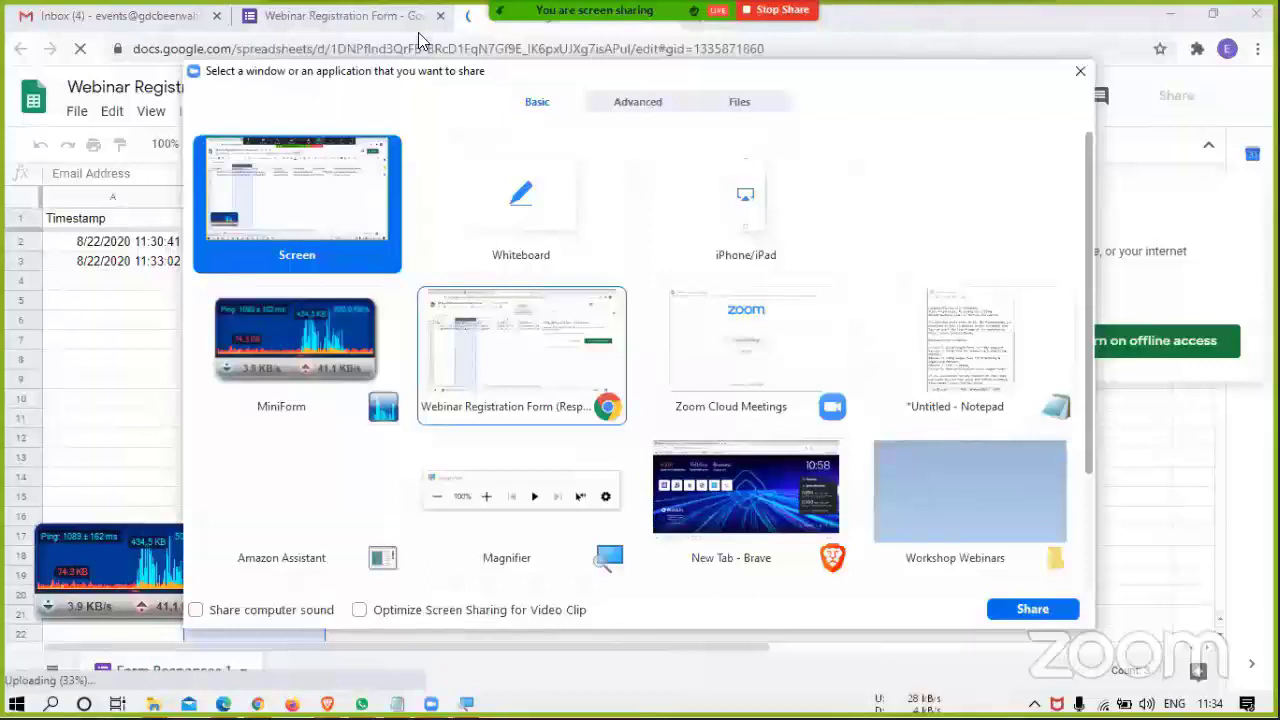
Share the Chrome window showing the form's Responses summary through Zoom
key("Return")
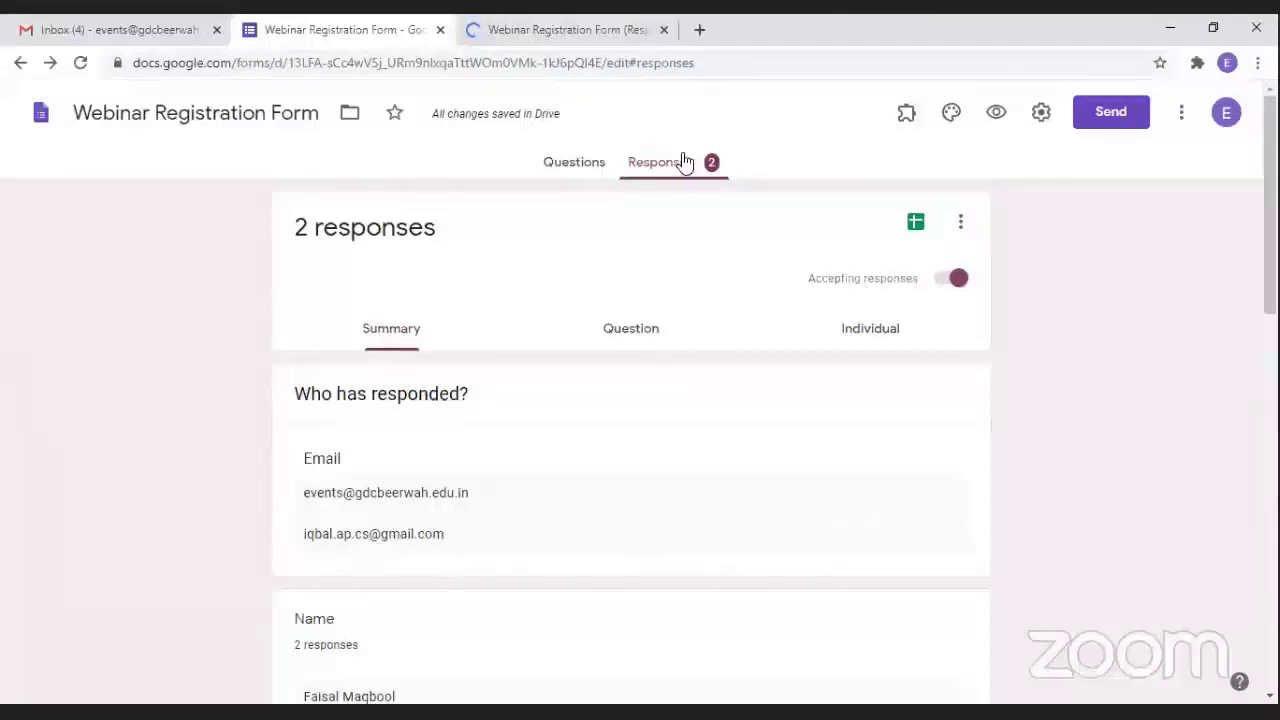
Turn off Accepting responses and write 'Sorry. The last date for registrations is over. However you can contact' plus a phone number
left_click(895, 286)
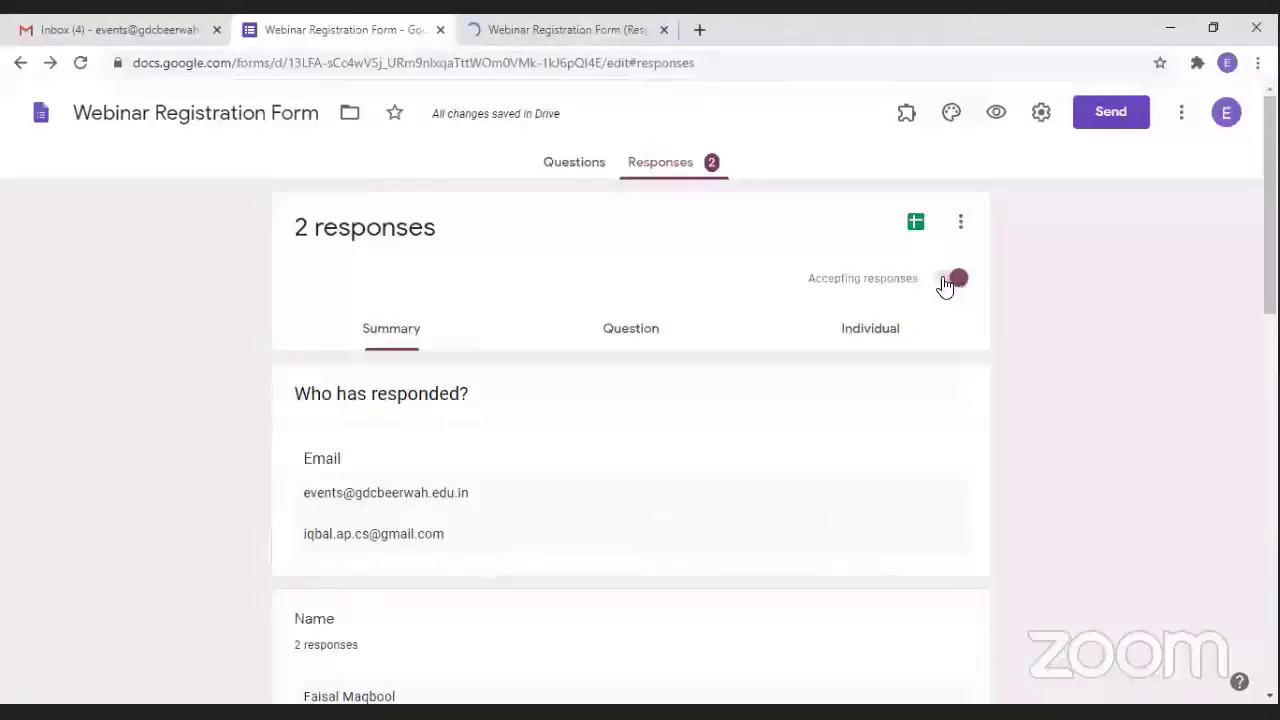
left_click(945, 284)
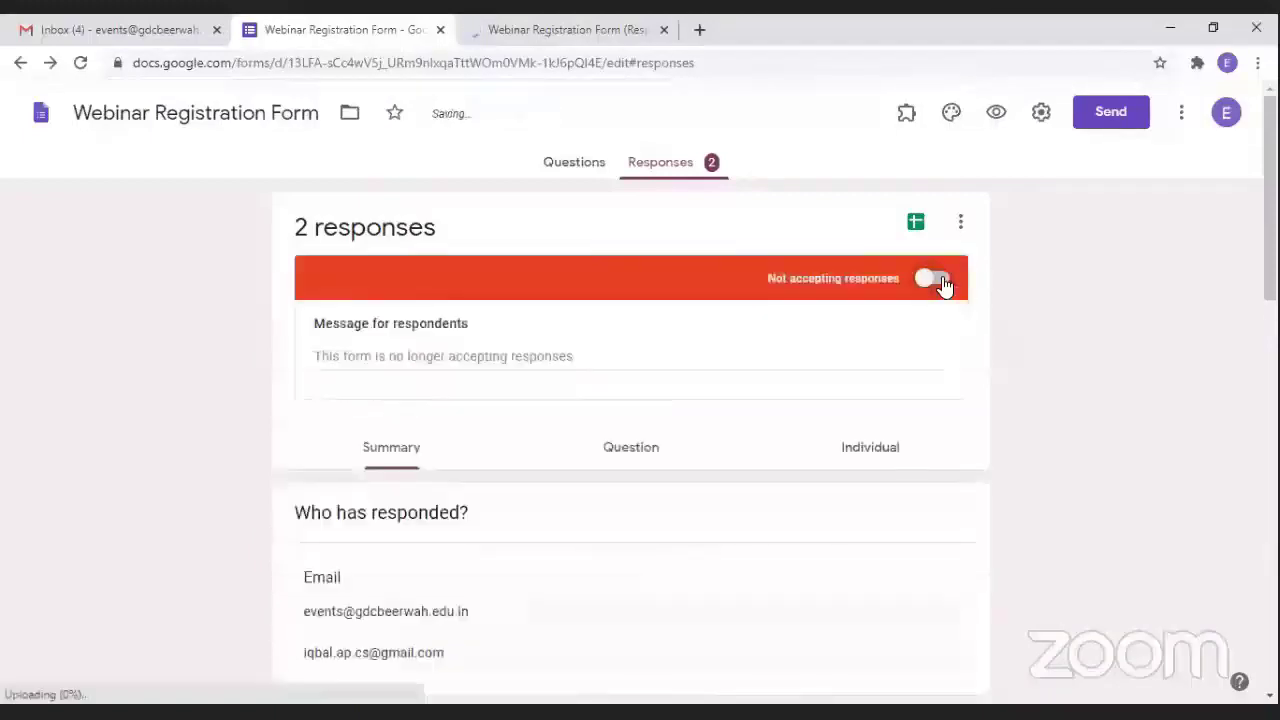
left_click(366, 352)
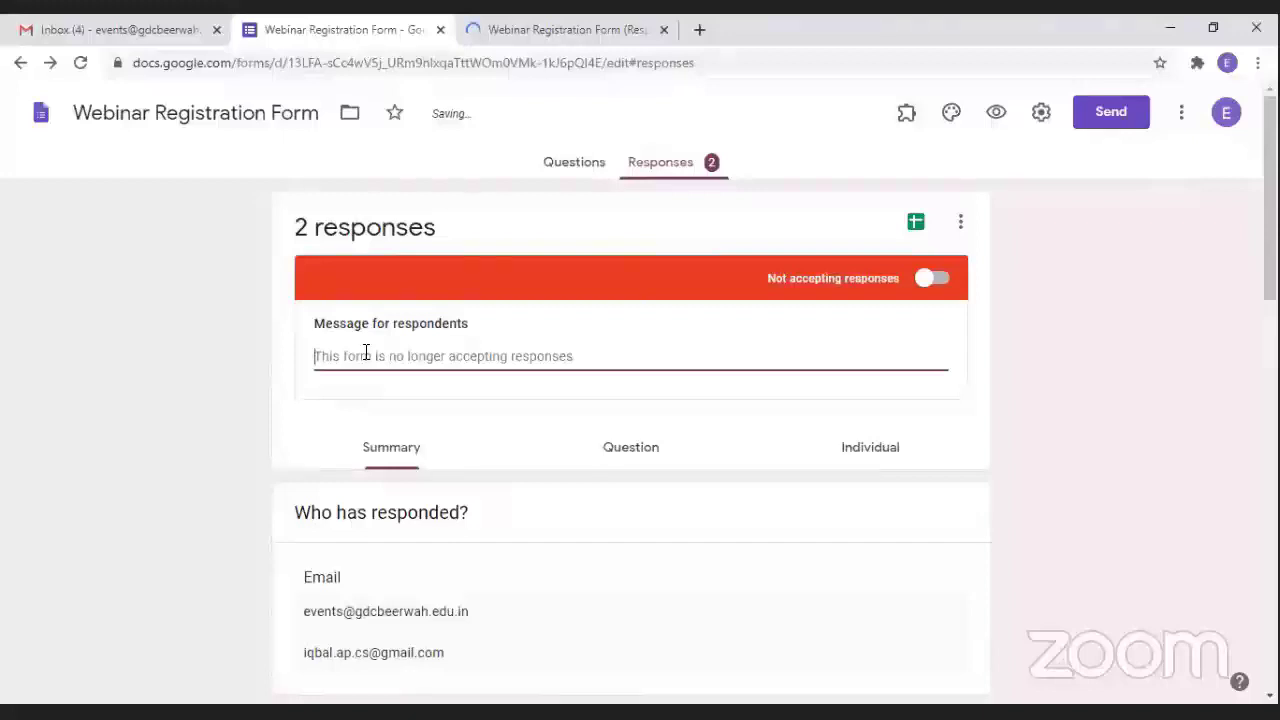
type("Sorry. The")
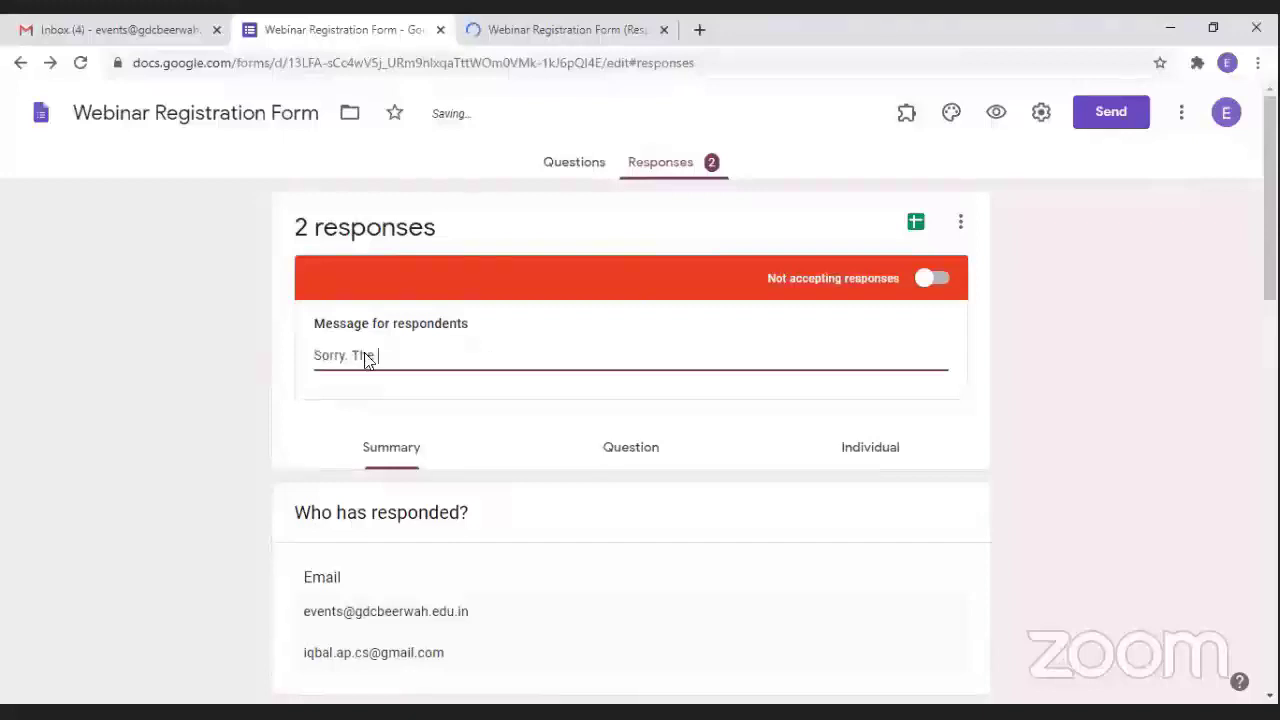
type(" last date for regis")
key("BackSpace")
key("BackSpace")
type("gistrat")
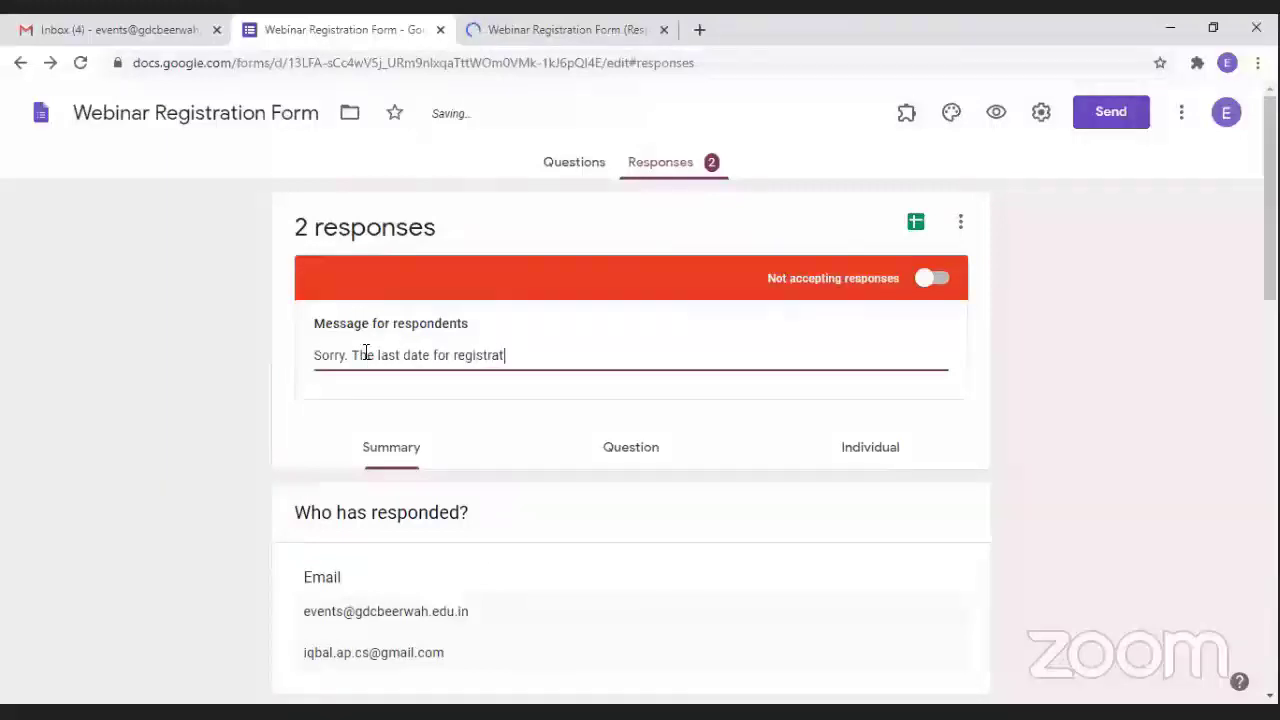
type("ions is over. ")
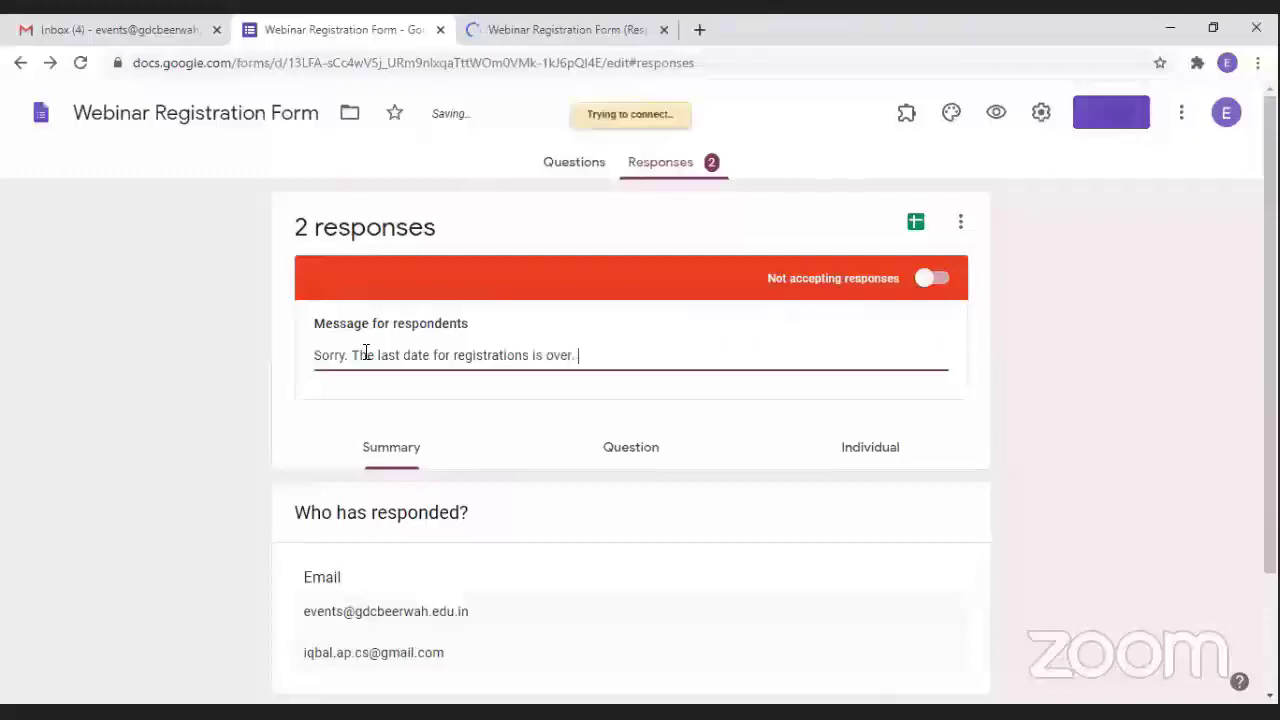
type("However you can contact ")
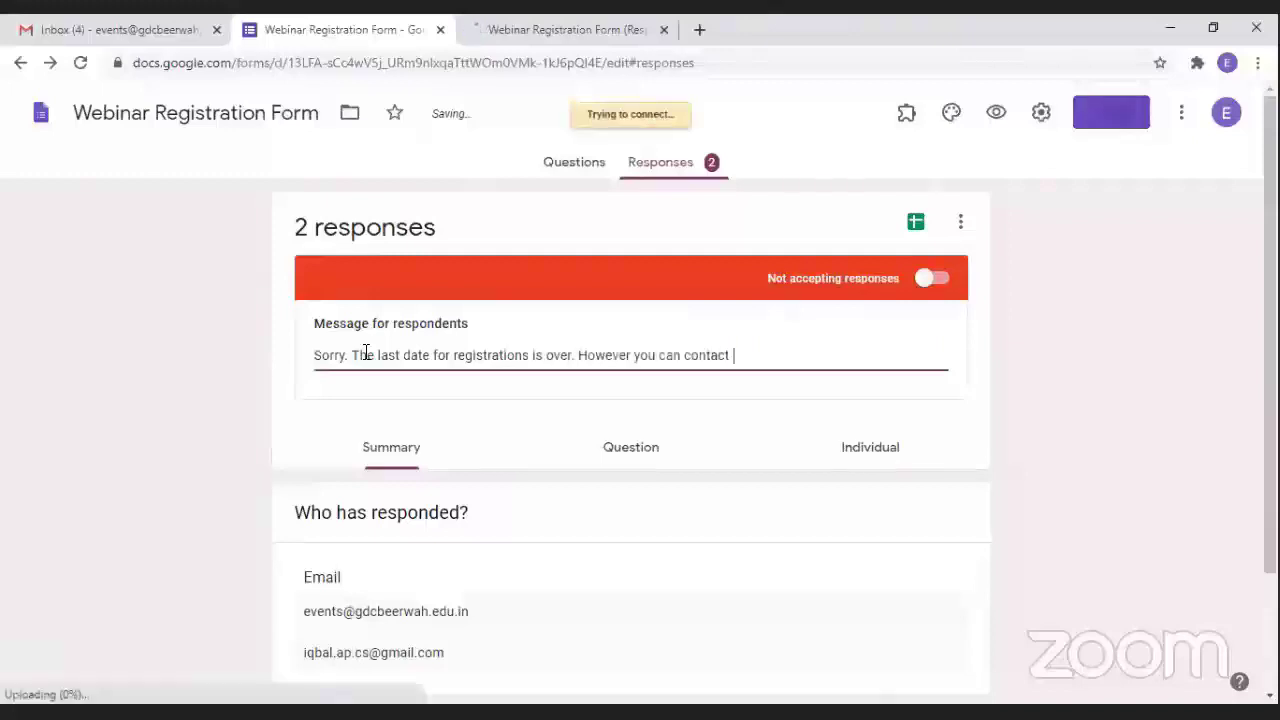
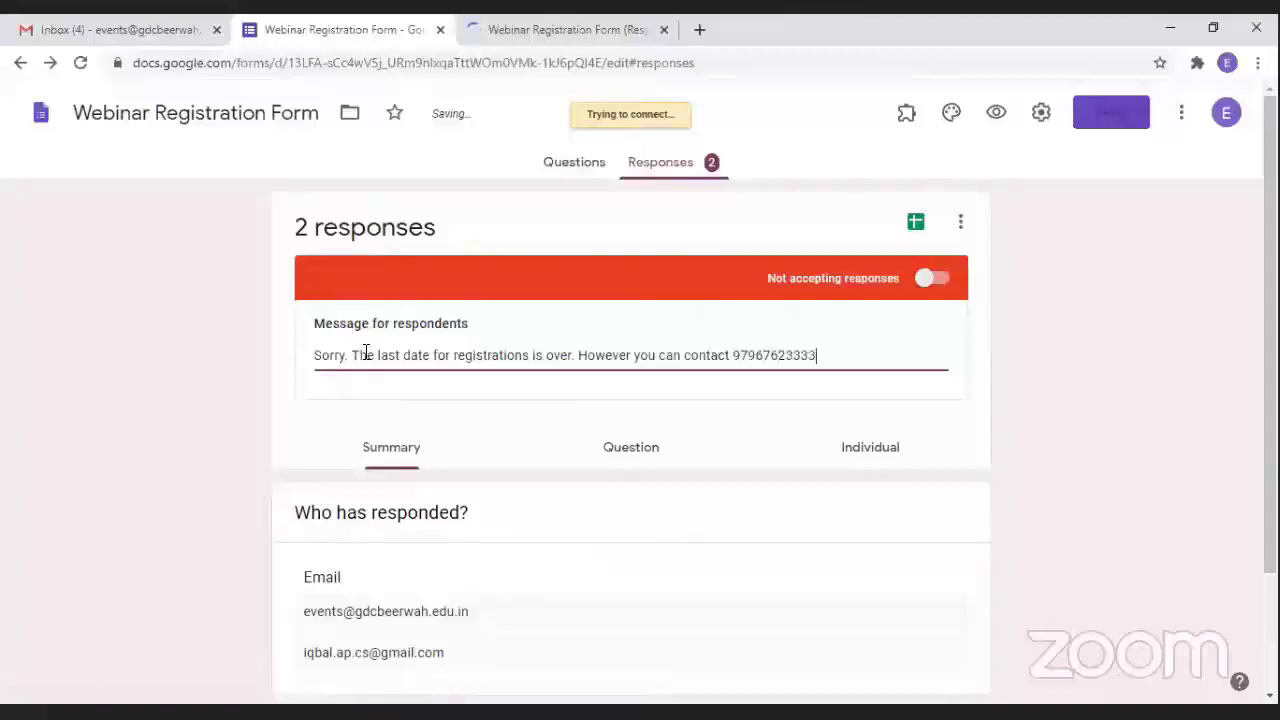
Add 'for any query or clarifications.' and a line saying the live stream link is given below
type("for abm")
key("BackSpace")
key("BackSpace")
type("ny query or clarifications.")
key("Return")
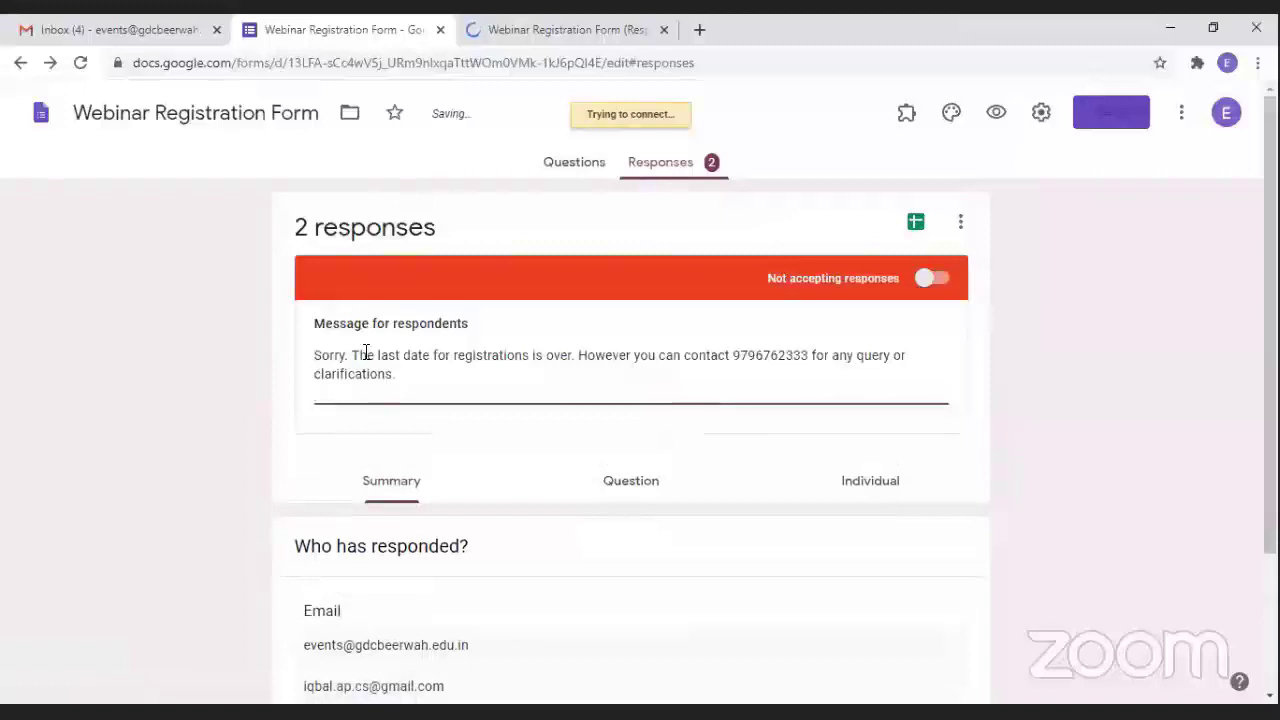
type("You can also view the live stera")
key("BackSpace")
key("BackSpace")
key("BackSpace")
type("ream ")
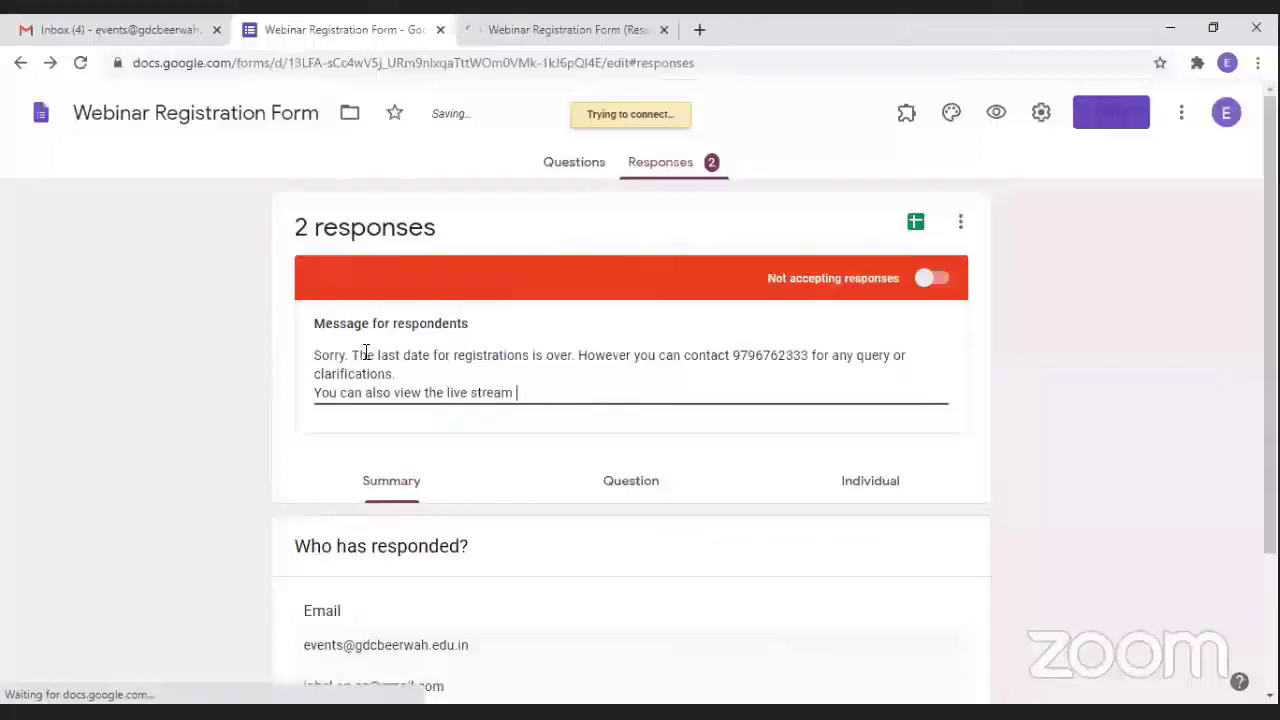
type("of the event on the link given below:")
key("Return")
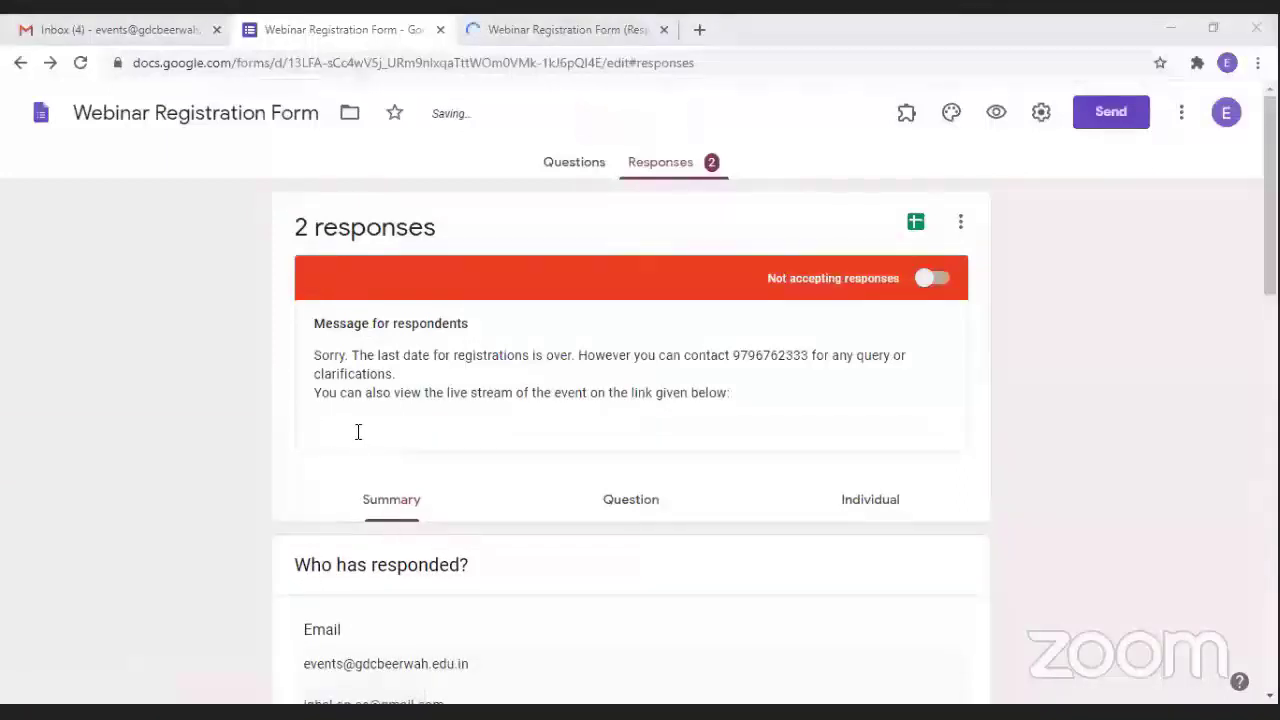
left_click(686, 406)
type("Link: https://youtu.be/E5eCclSaxGs")
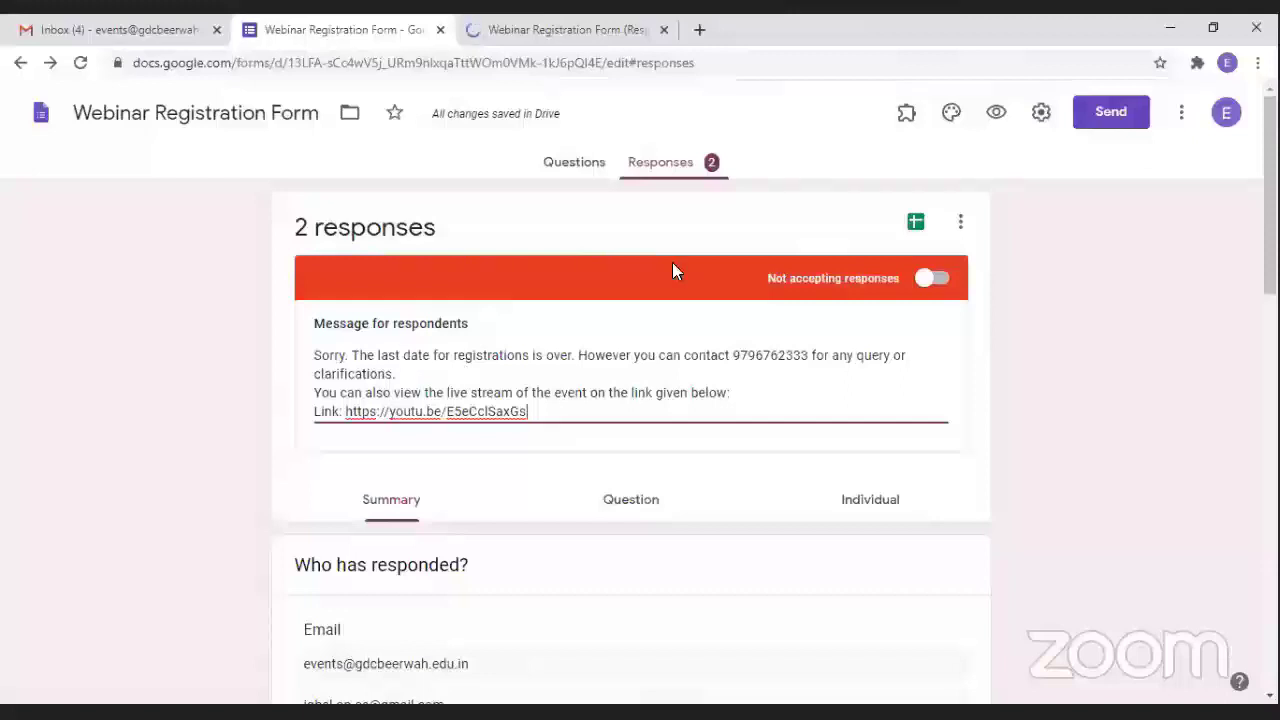
left_click(928, 279)
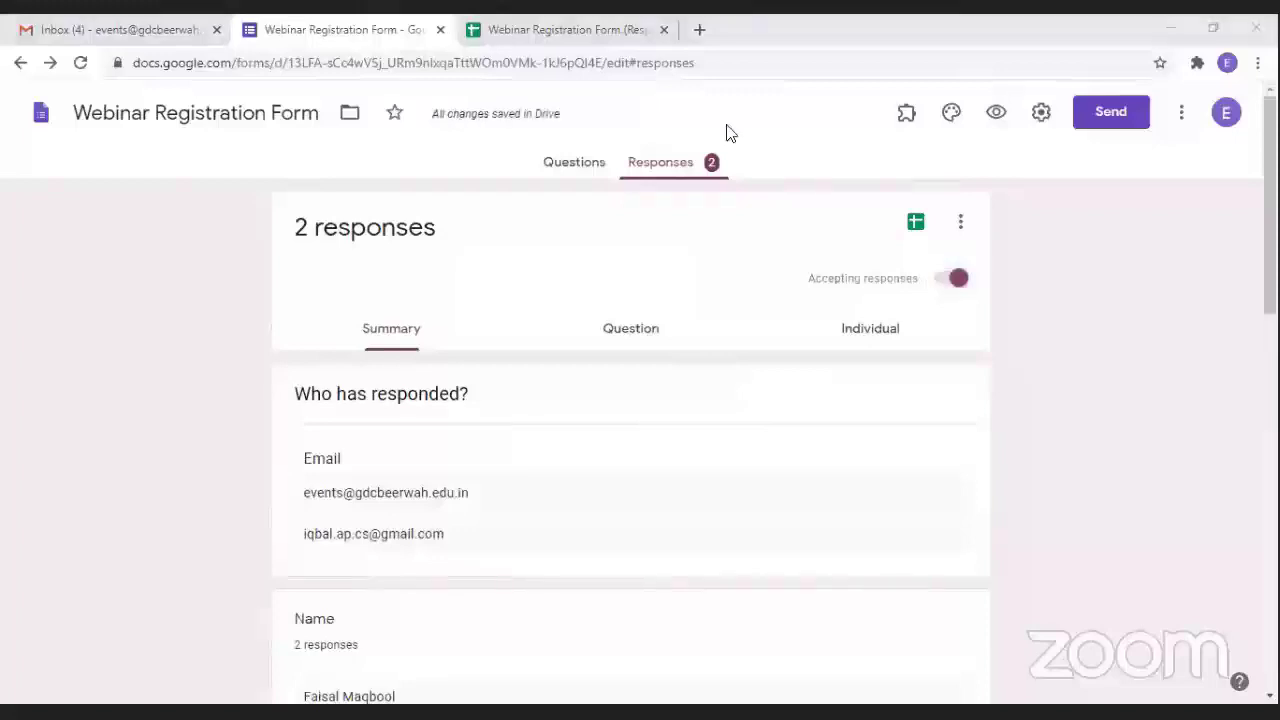
left_click(938, 283)
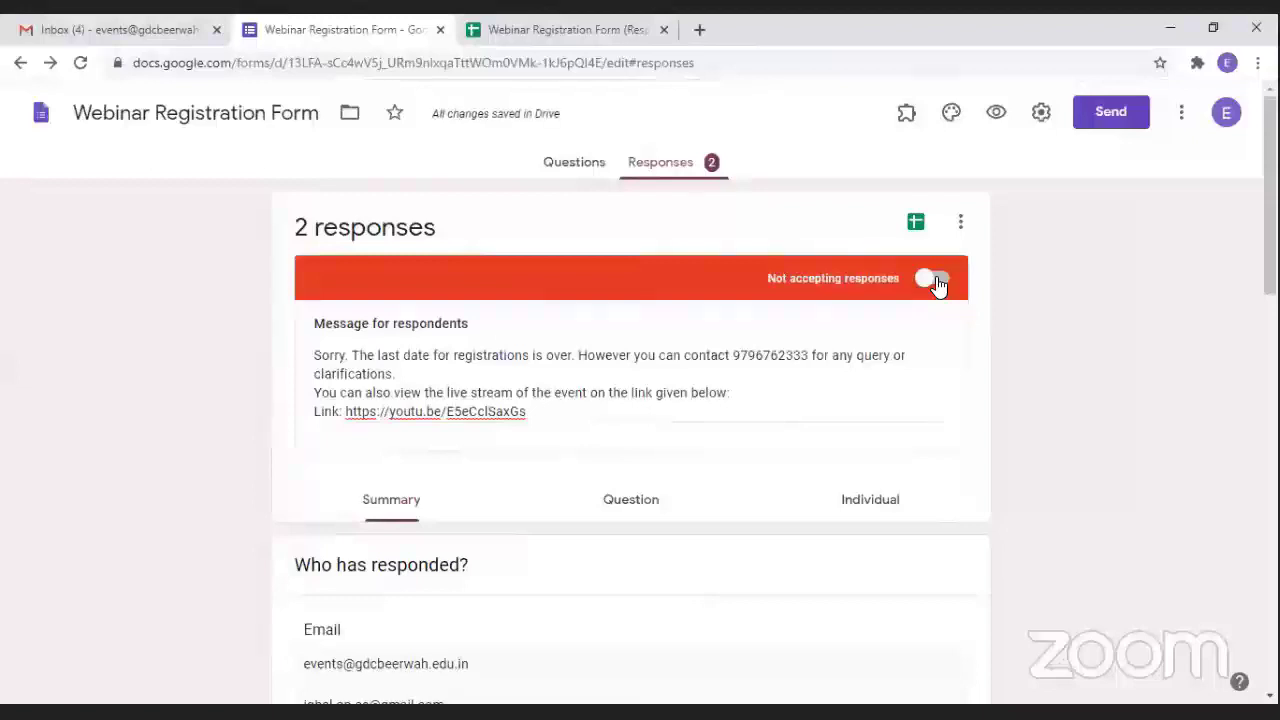
left_click(936, 278)
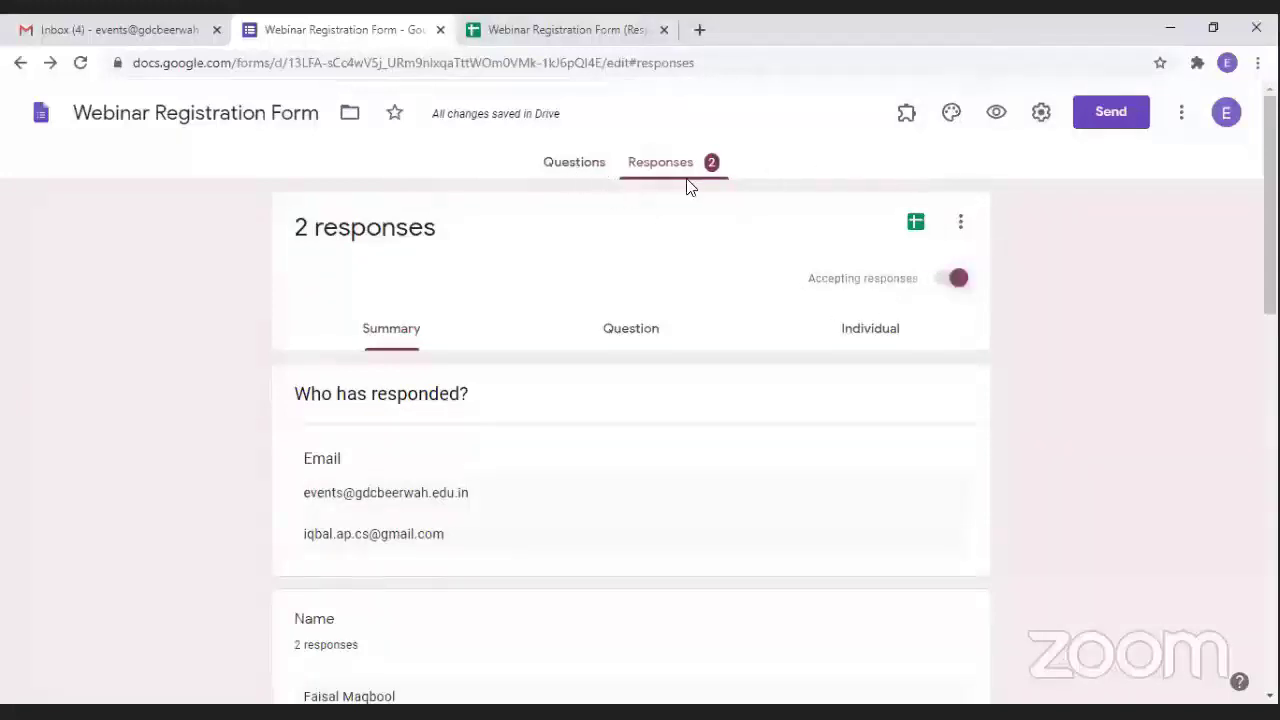
Review the form's questions, including the required Name field, then open the three-dot More menu
left_click(581, 172)
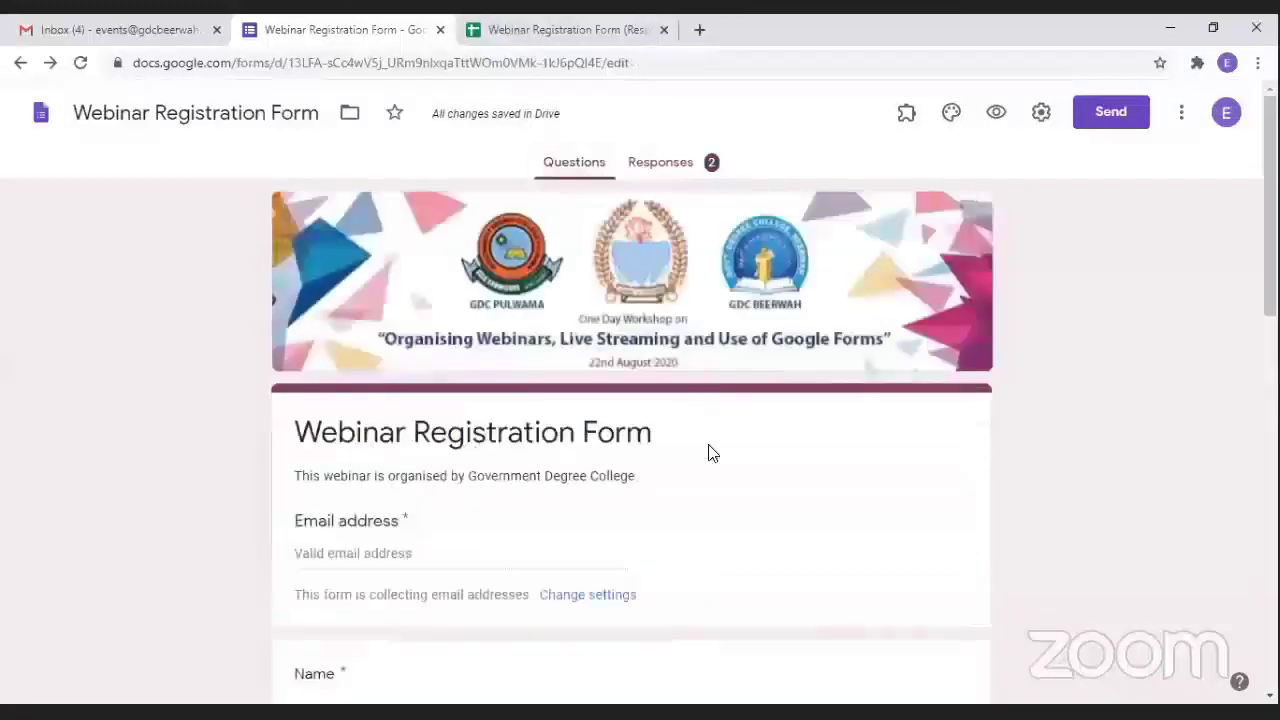
scroll(708, 453, "down", 3)
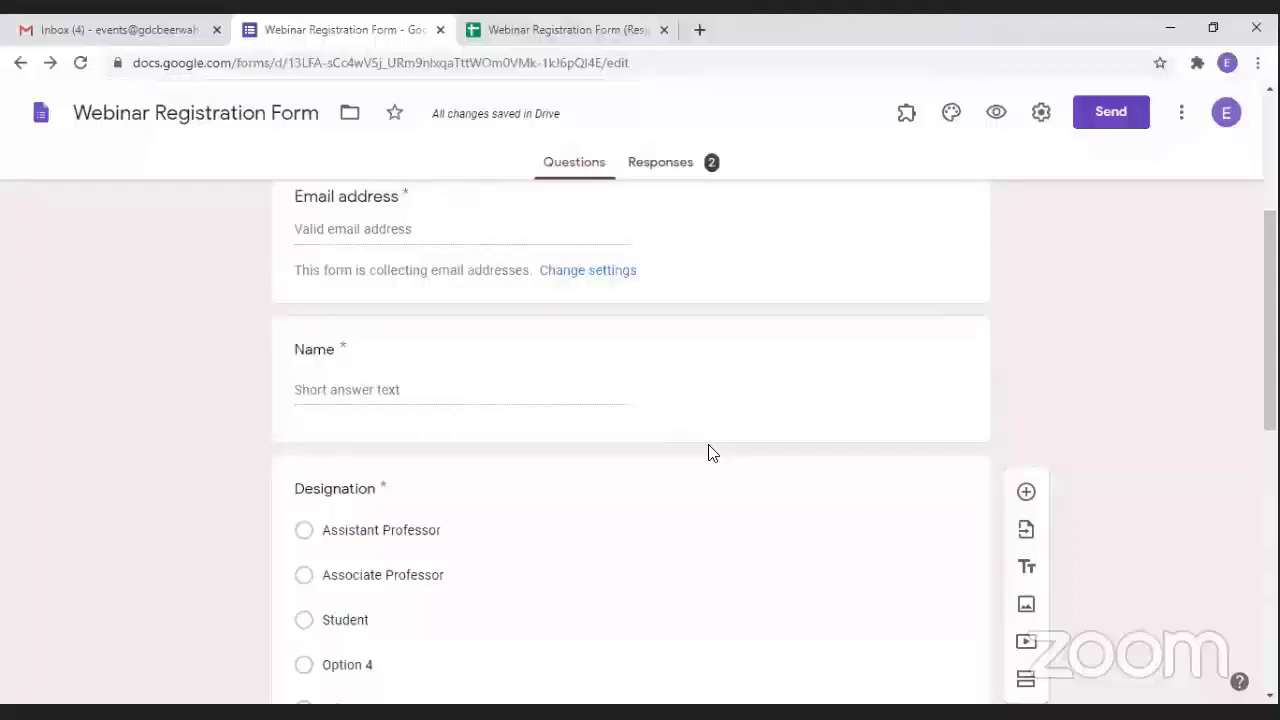
left_click(641, 411)
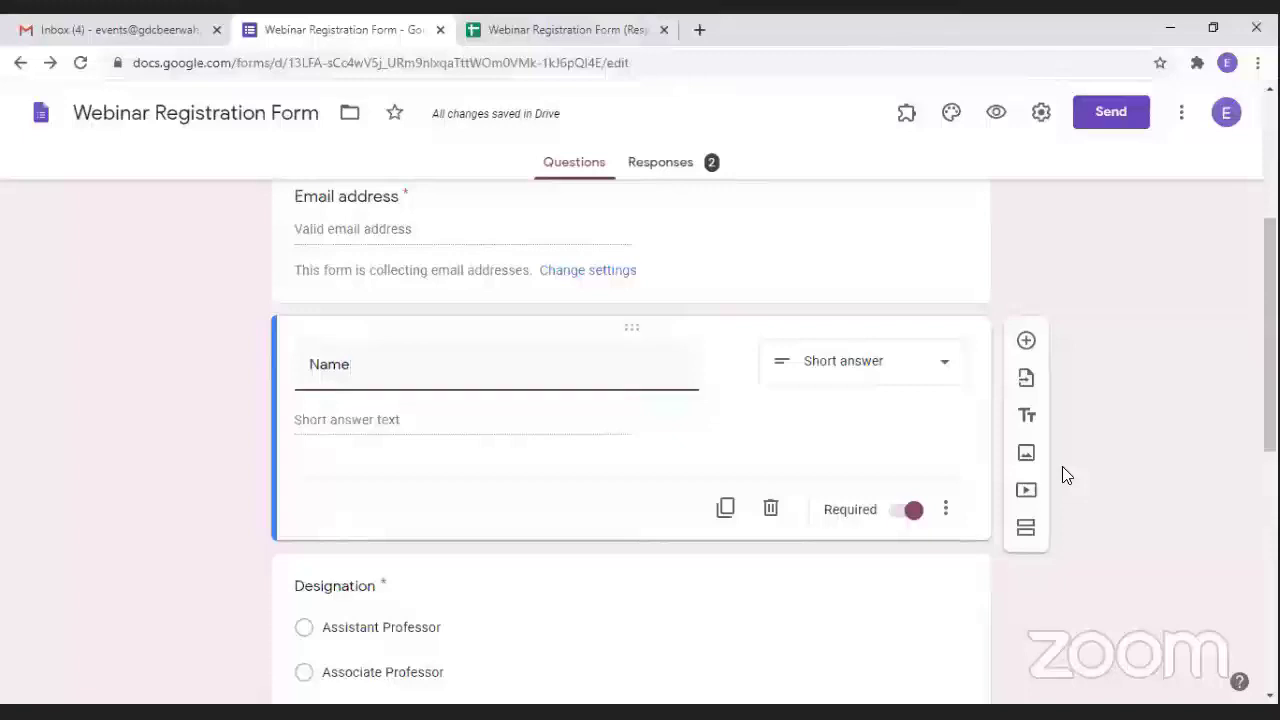
left_click(1148, 325)
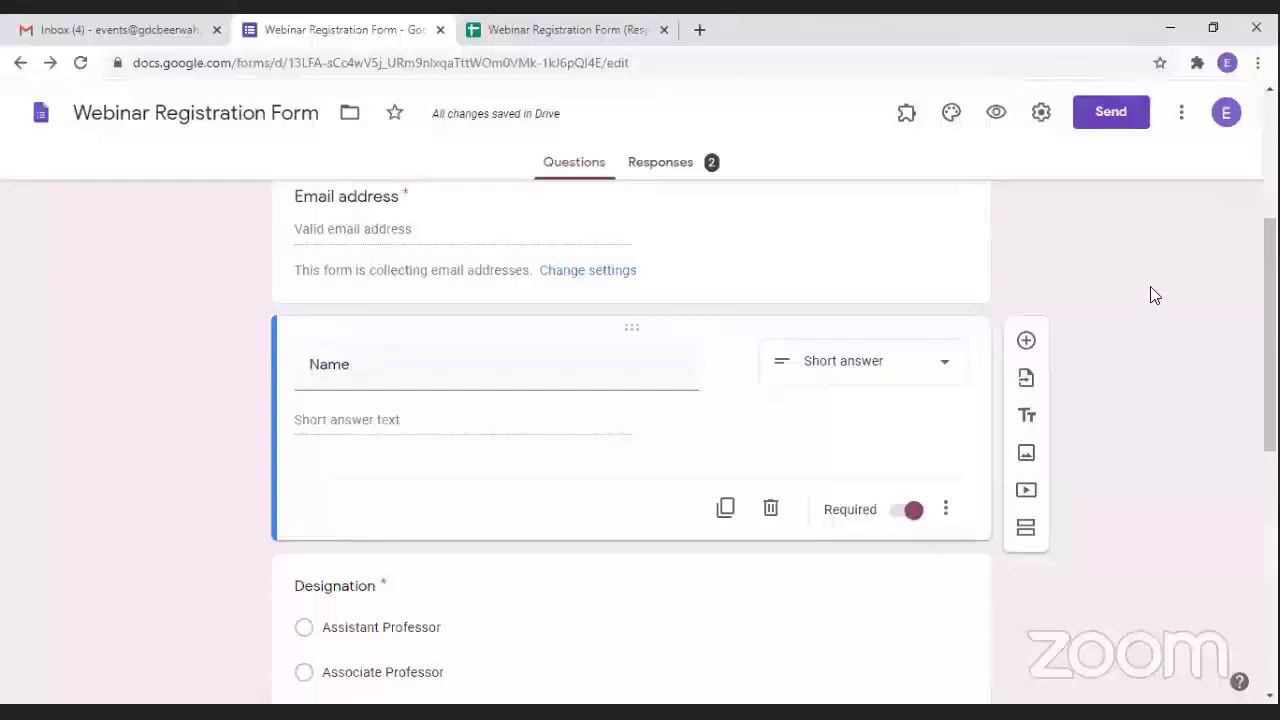
left_click(1181, 112)
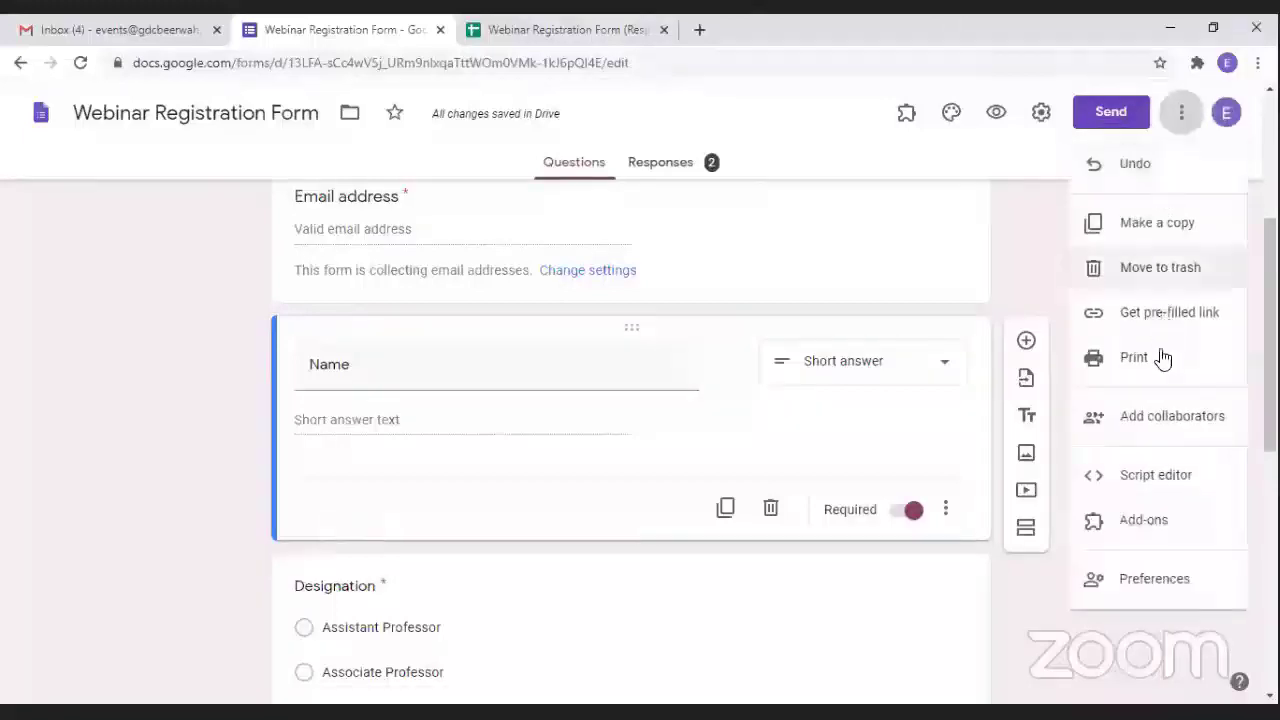
Begin adding a collaborator, then abandon the mistyped e-mail address
left_click(1162, 416)
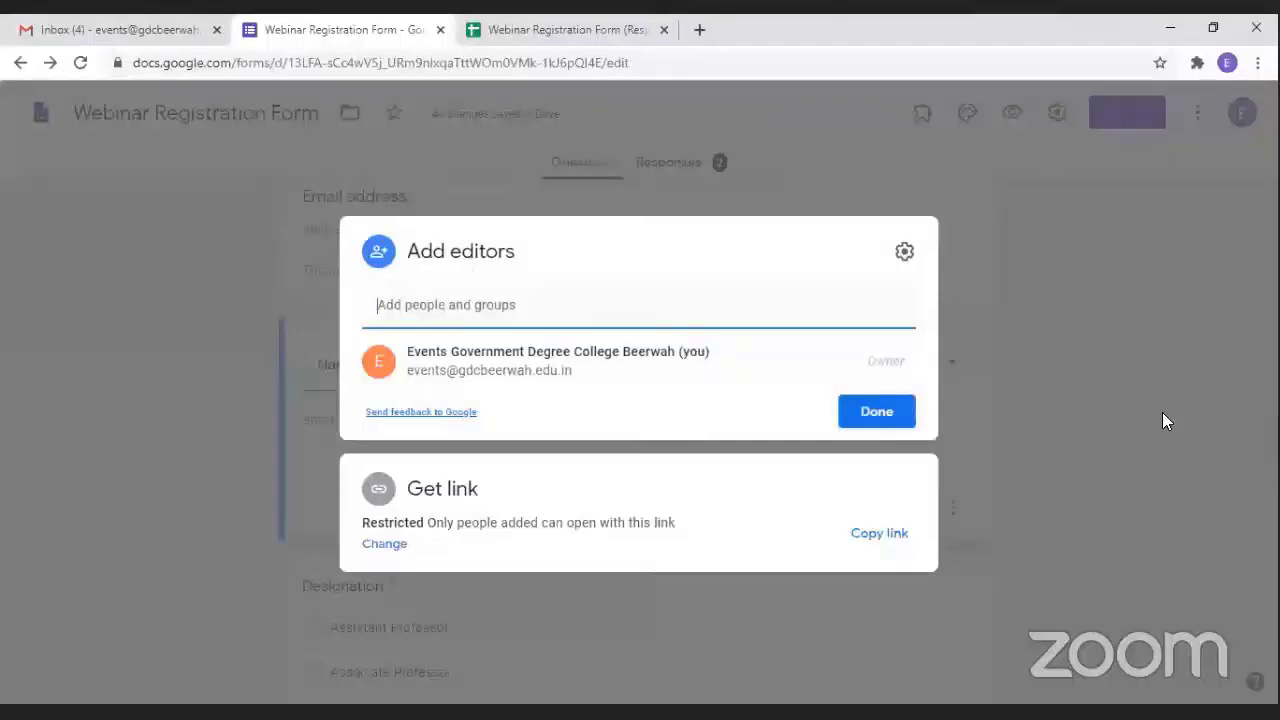
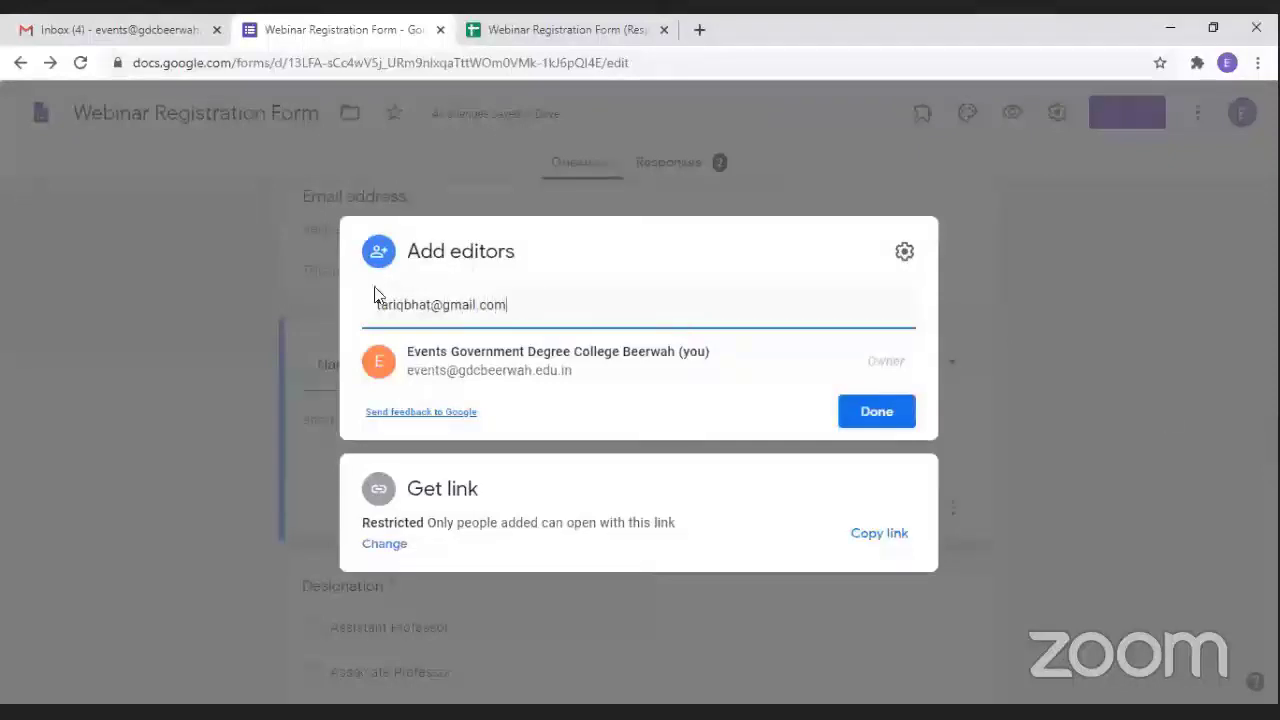
key("ctrl+a")
key("Escape")
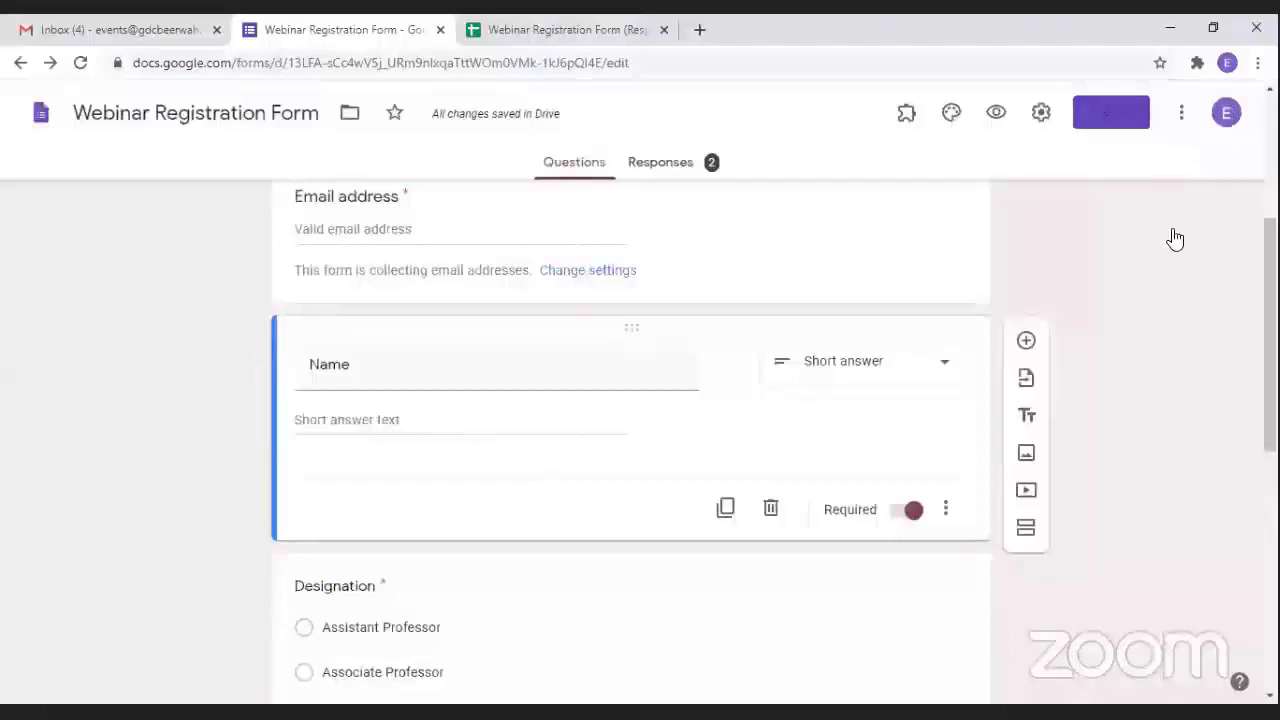
left_click(1181, 112)
key("Escape")
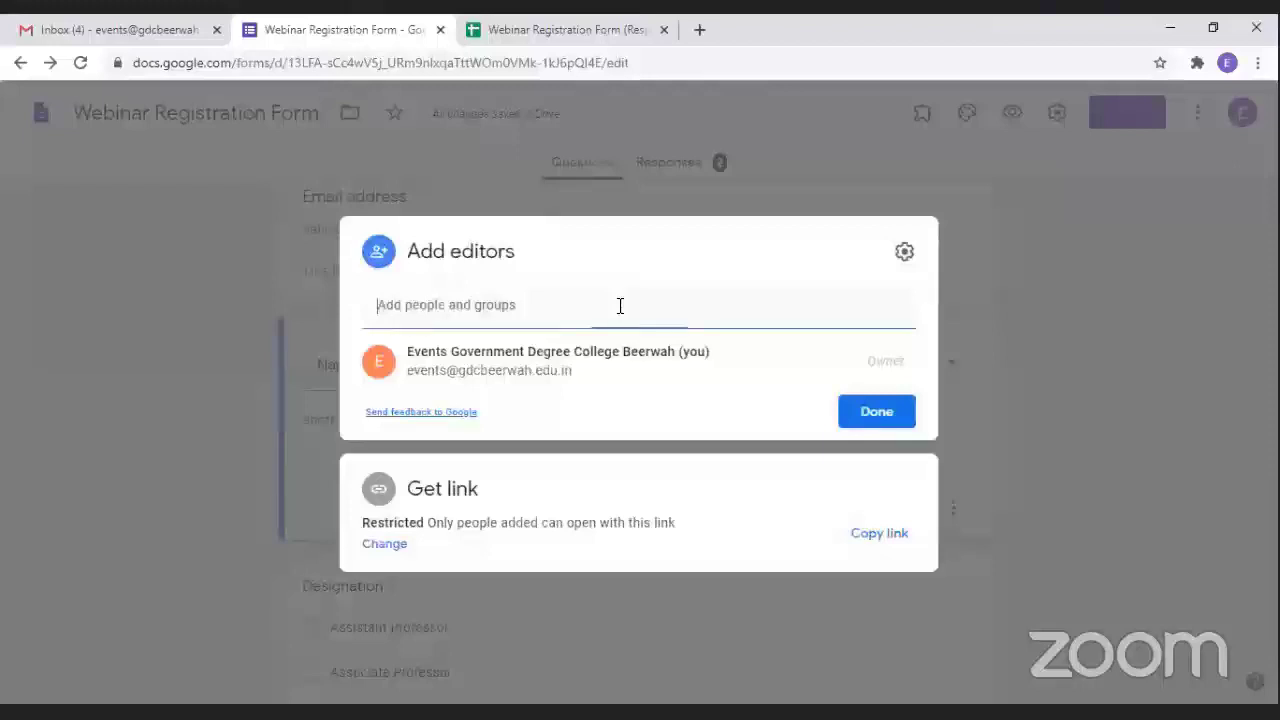
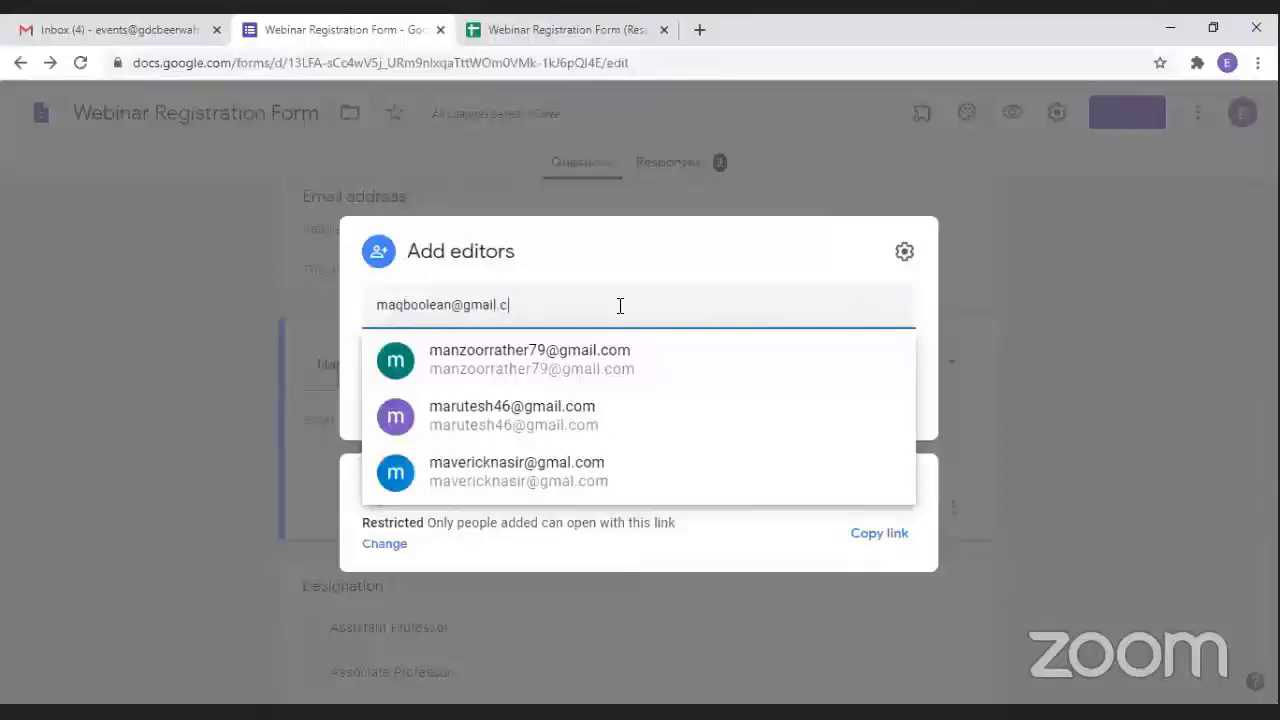
Enter the collaborator's e-mail address with the note 'Check the webinar registration form'
key("Return")
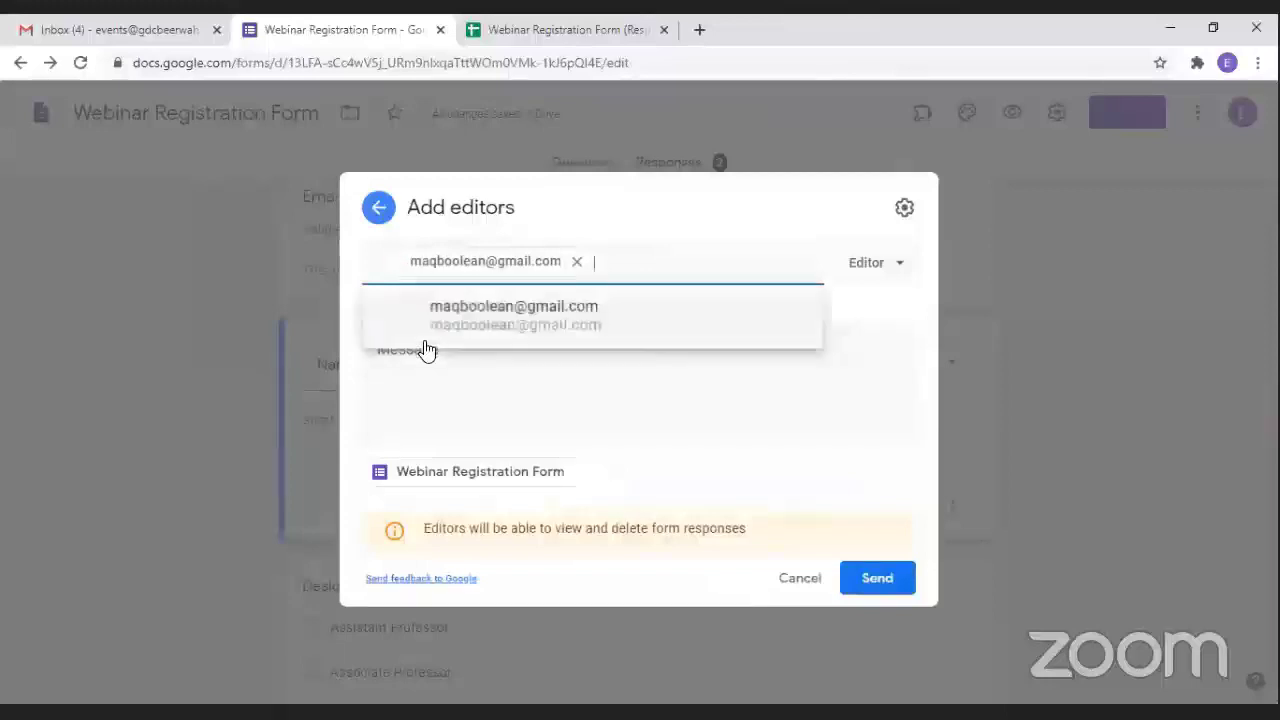
left_click(411, 331)
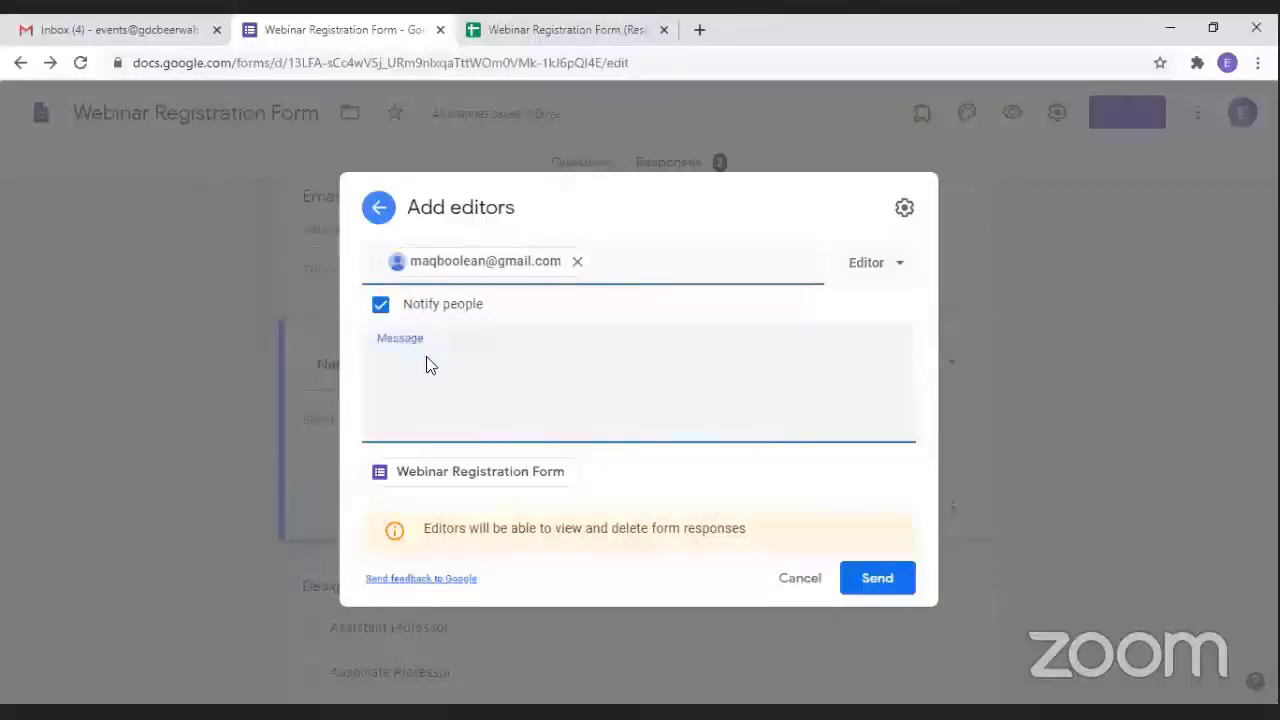
type("Check the webin")
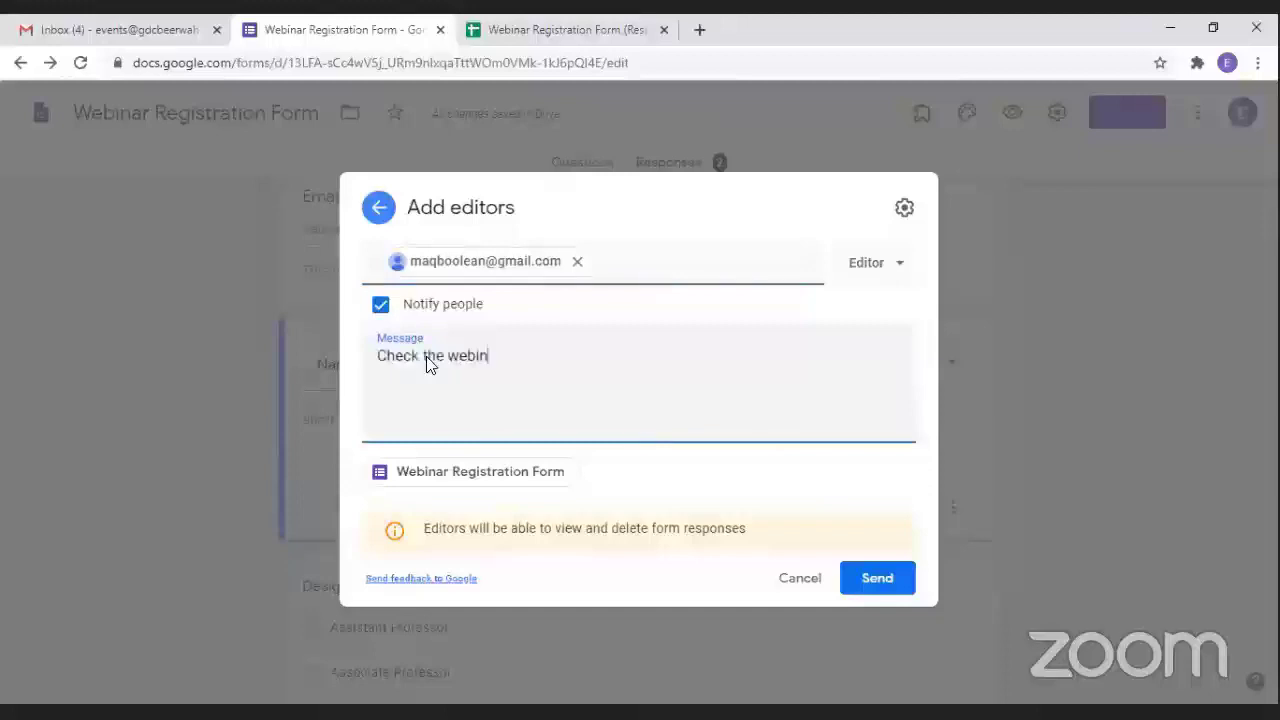
type("ar registration form")
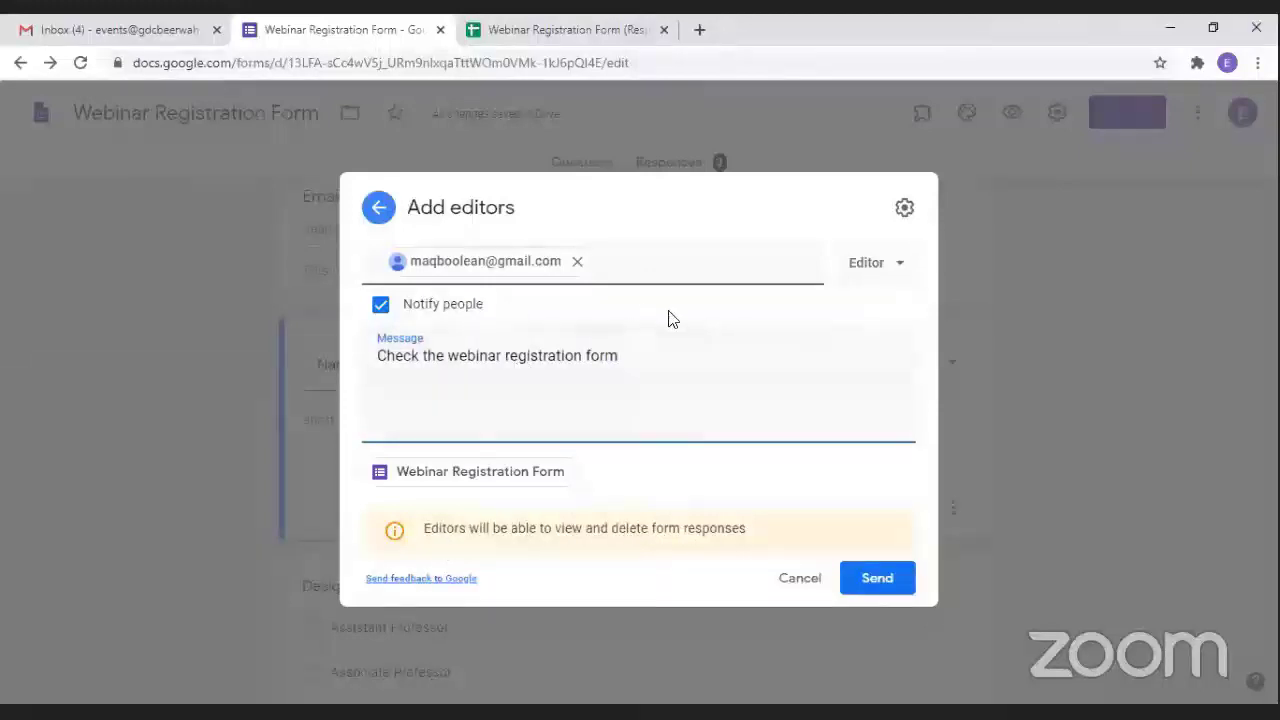
Keep the Editor role, send the invitation, and confirm sharing outside the organization
left_click(898, 264)
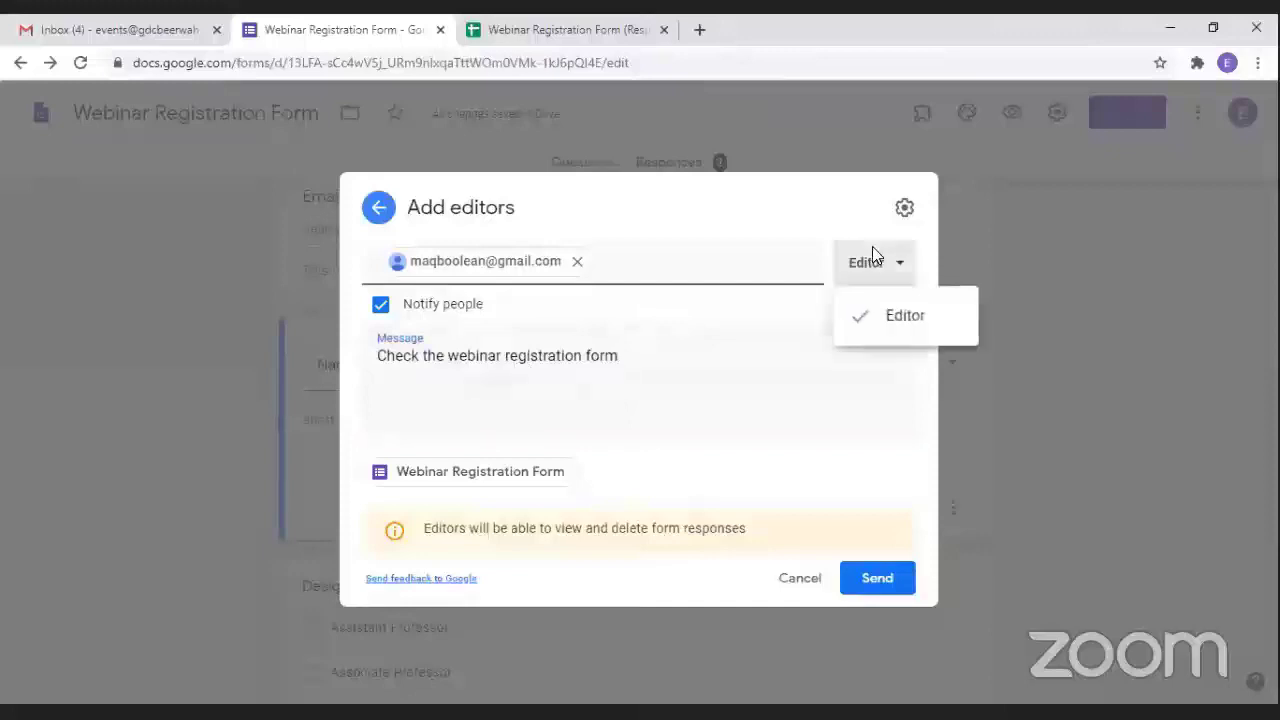
left_click(800, 224)
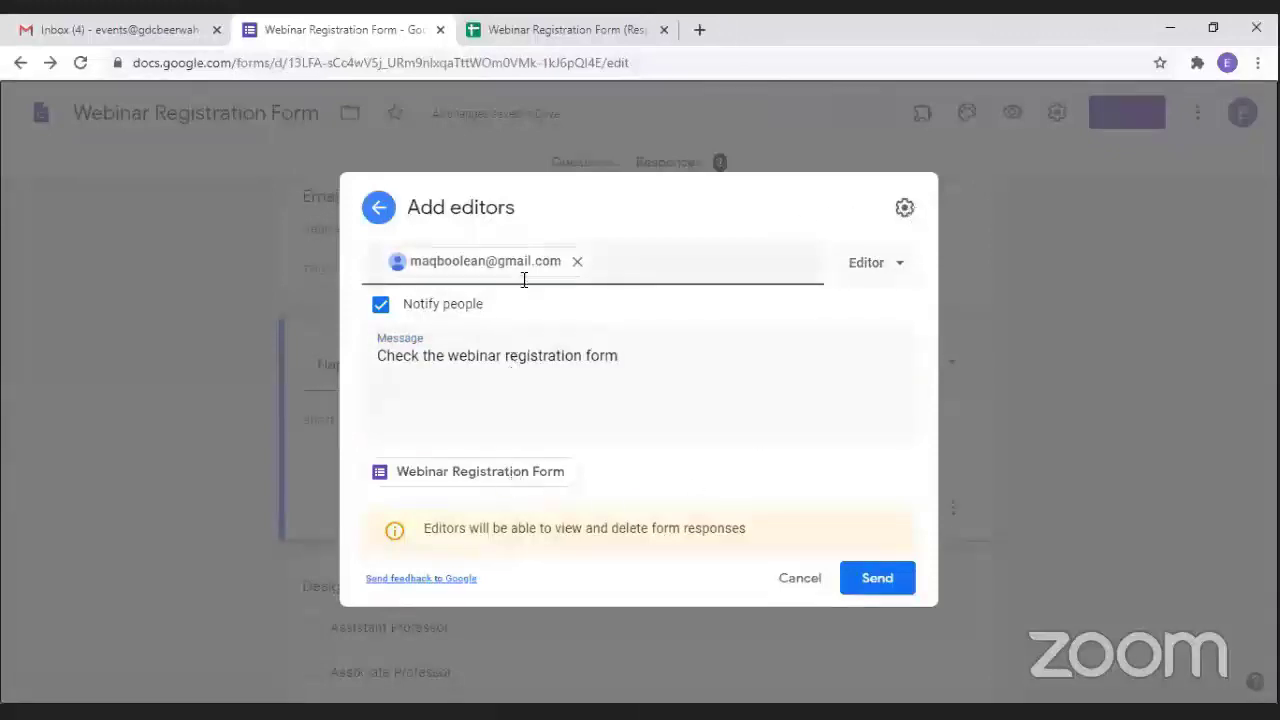
left_click(875, 581)
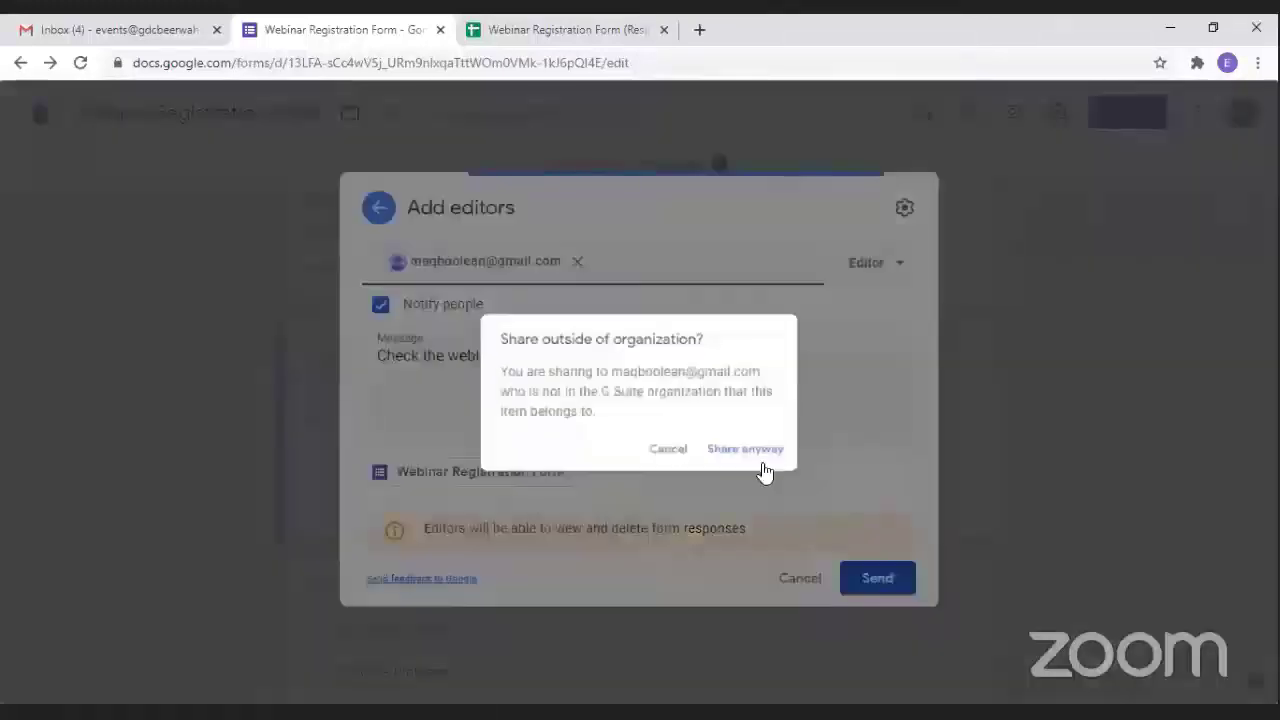
left_click(752, 450)
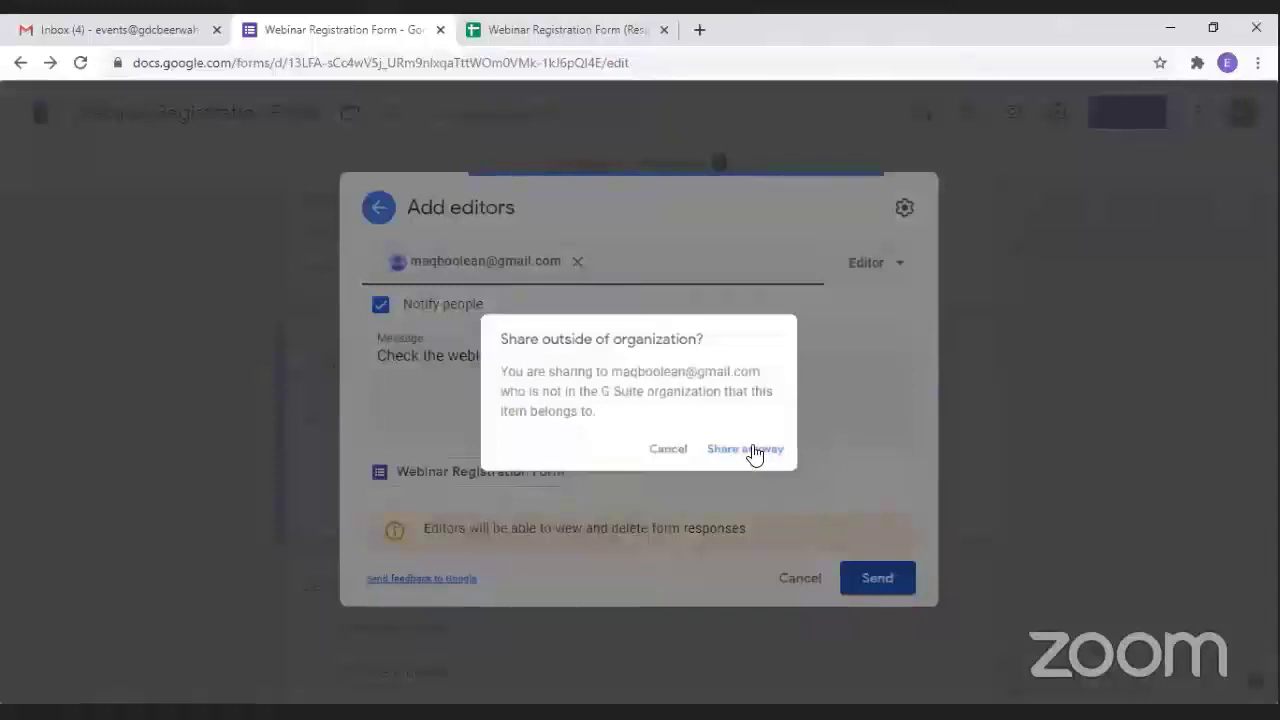
left_click(752, 450)
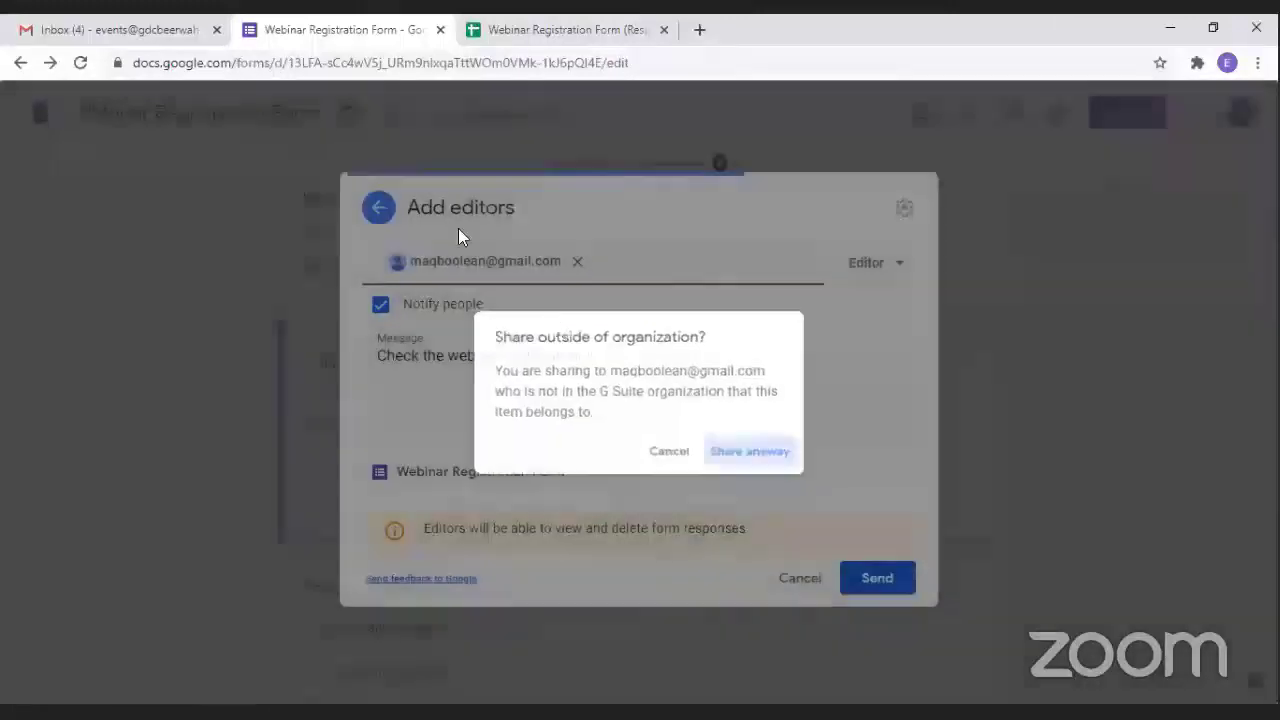
mouse_move(545, 277)
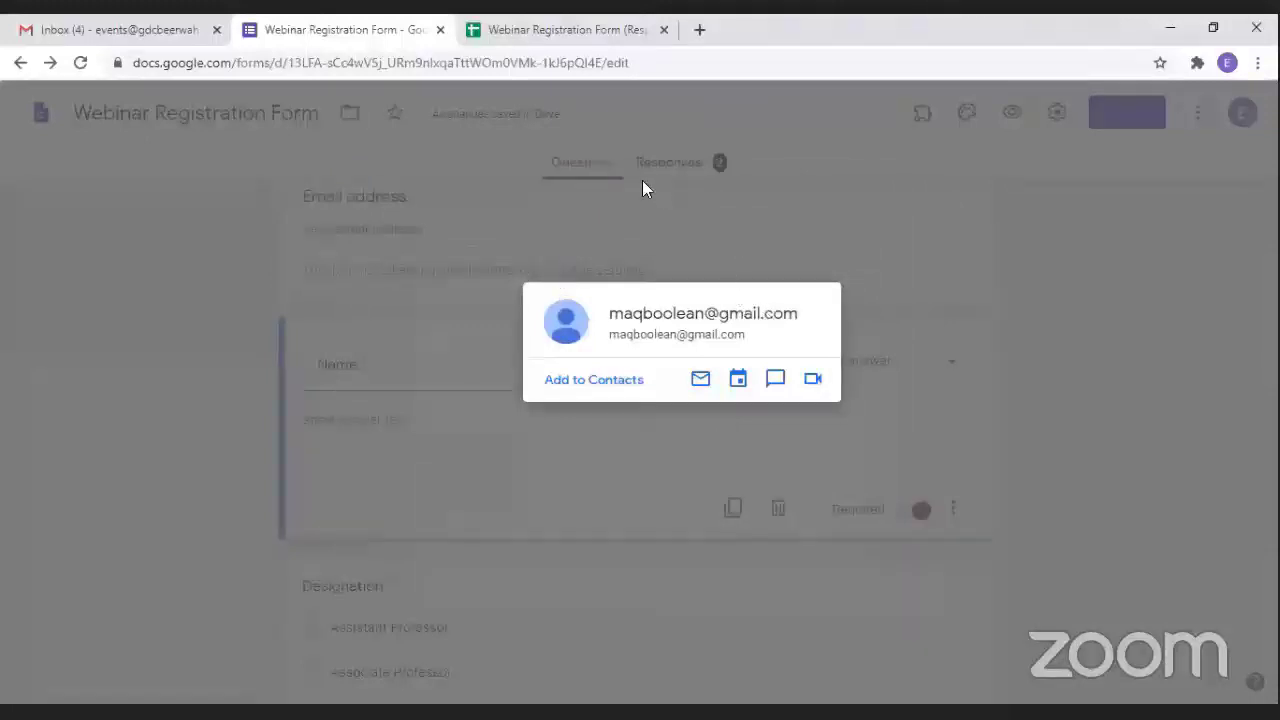
left_click(580, 163)
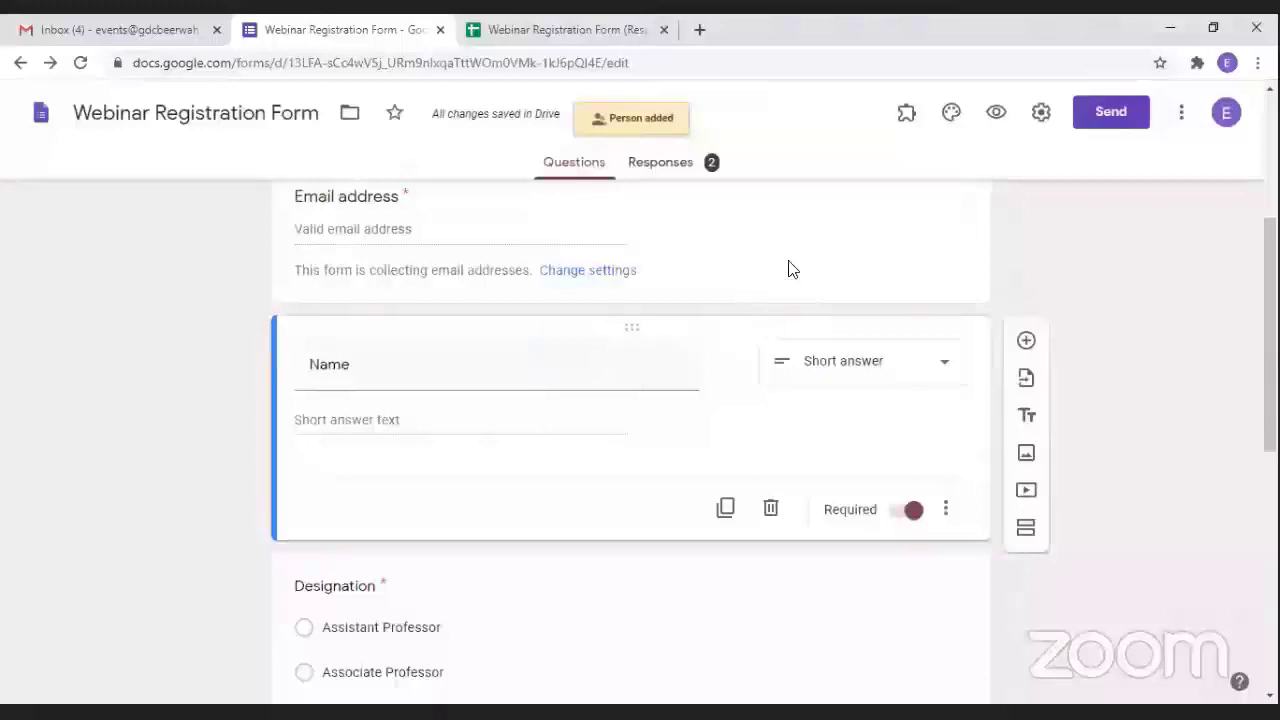
Scroll through the Webinar Registration Form's questions from the title, then bring up Theme options
scroll(851, 306, "up", 2)
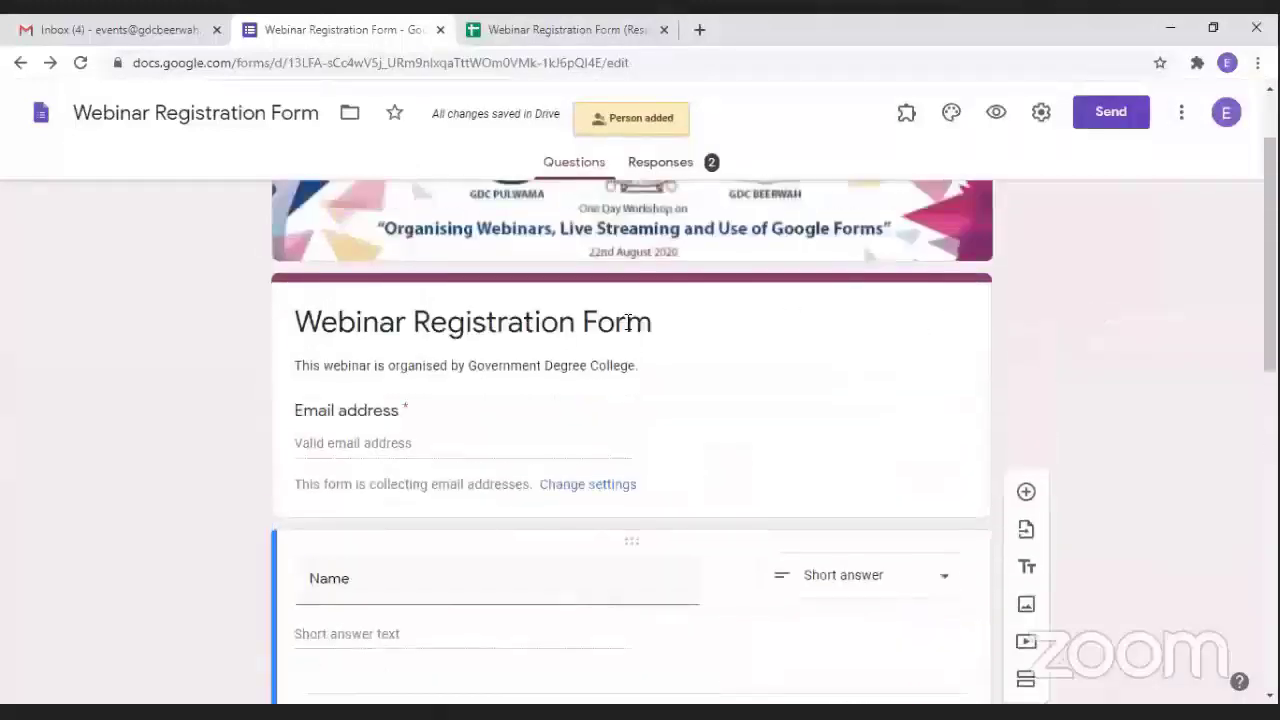
left_click(777, 316)
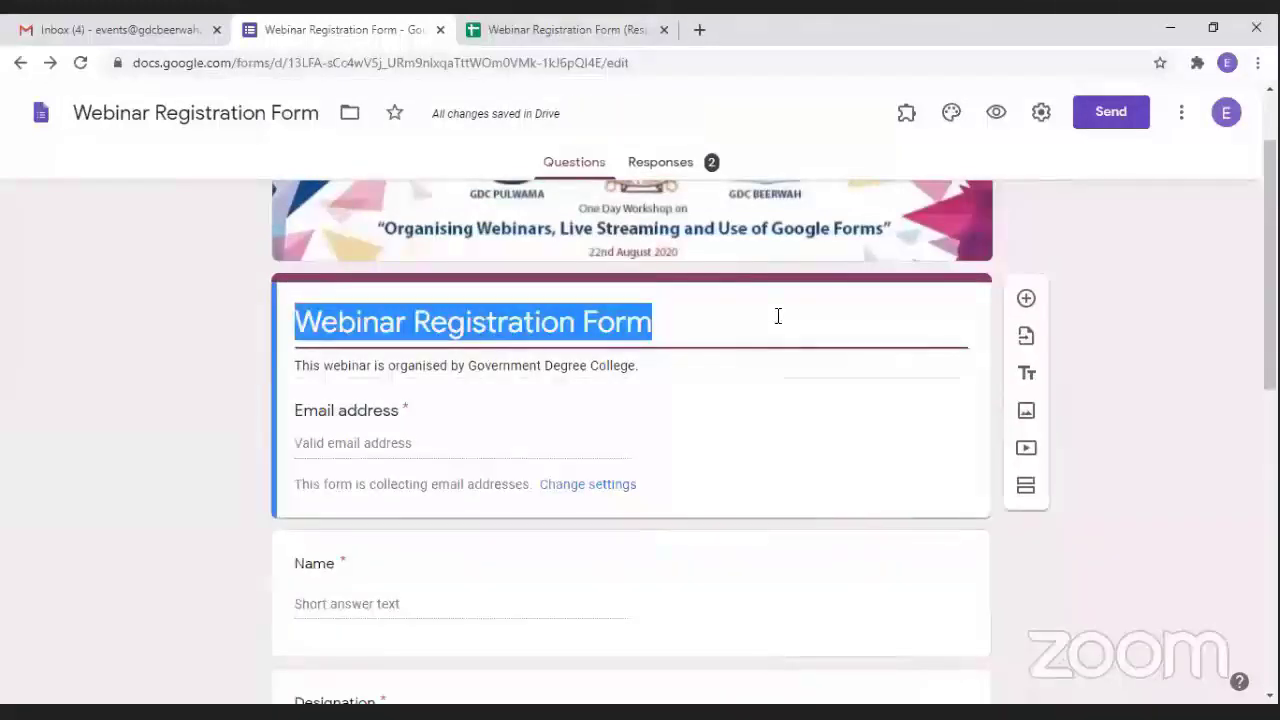
scroll(777, 316, "down", 1)
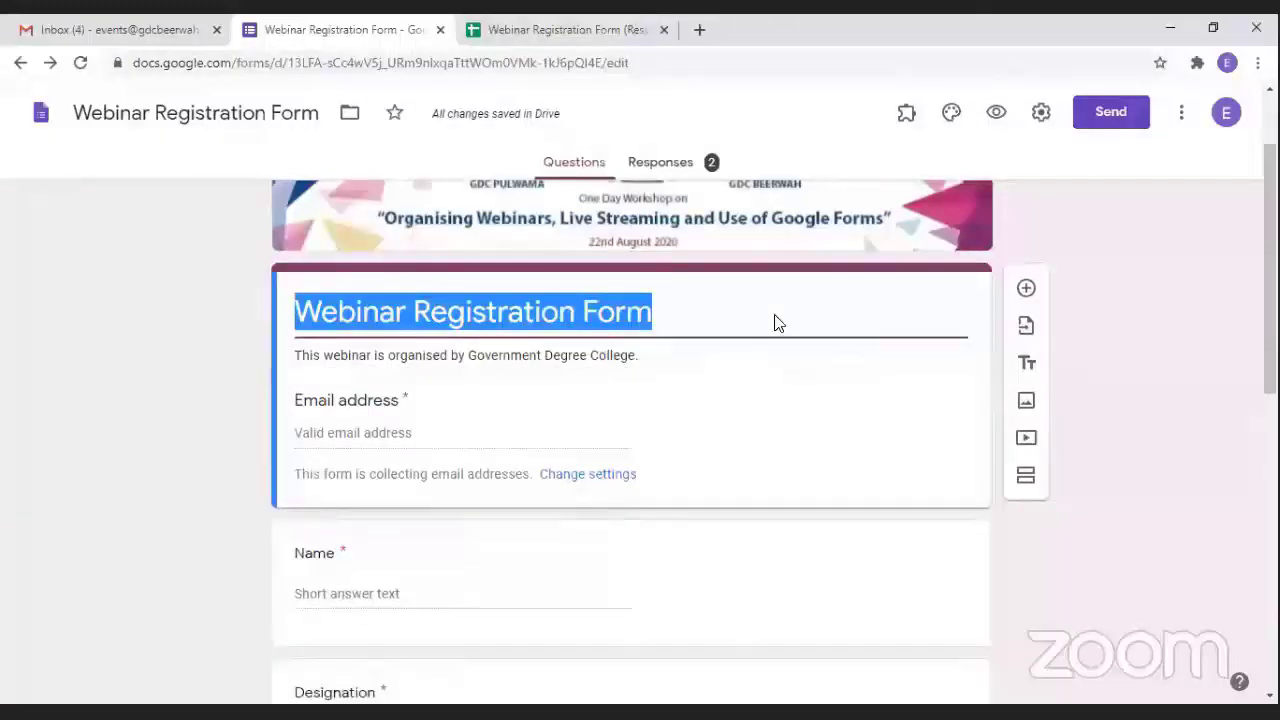
scroll(777, 322, "down", 5)
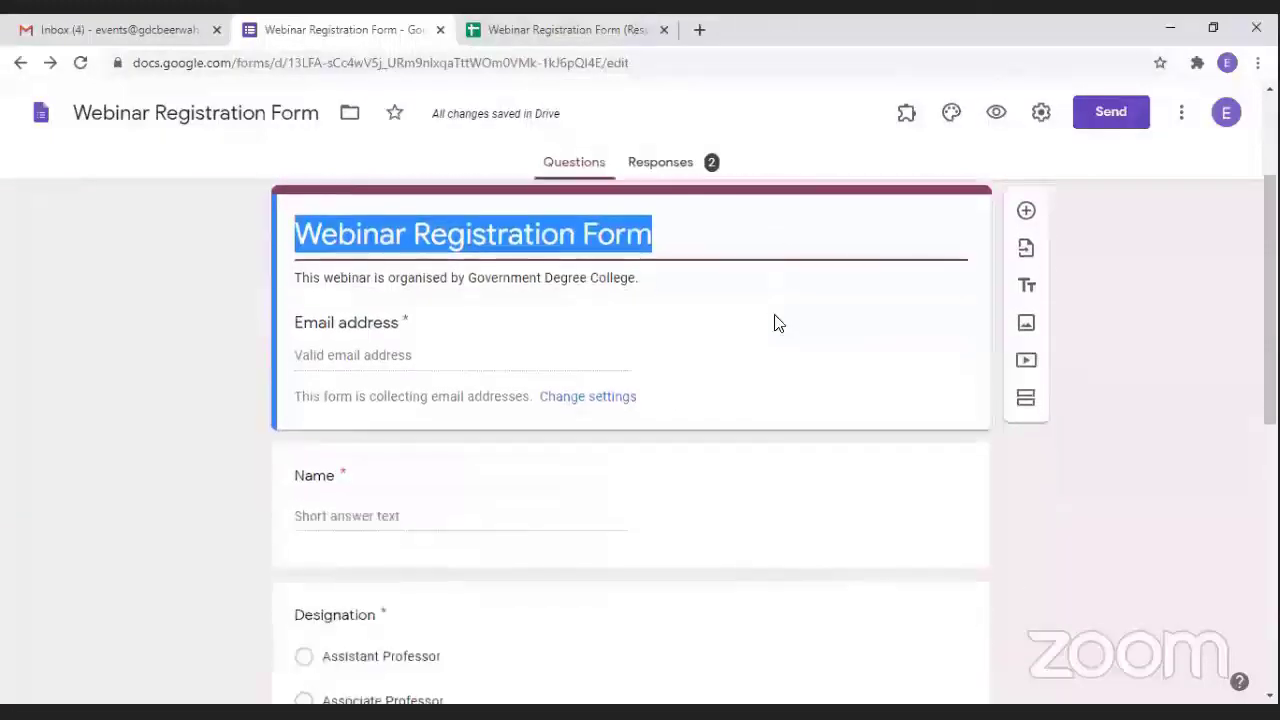
scroll(777, 322, "up", 1)
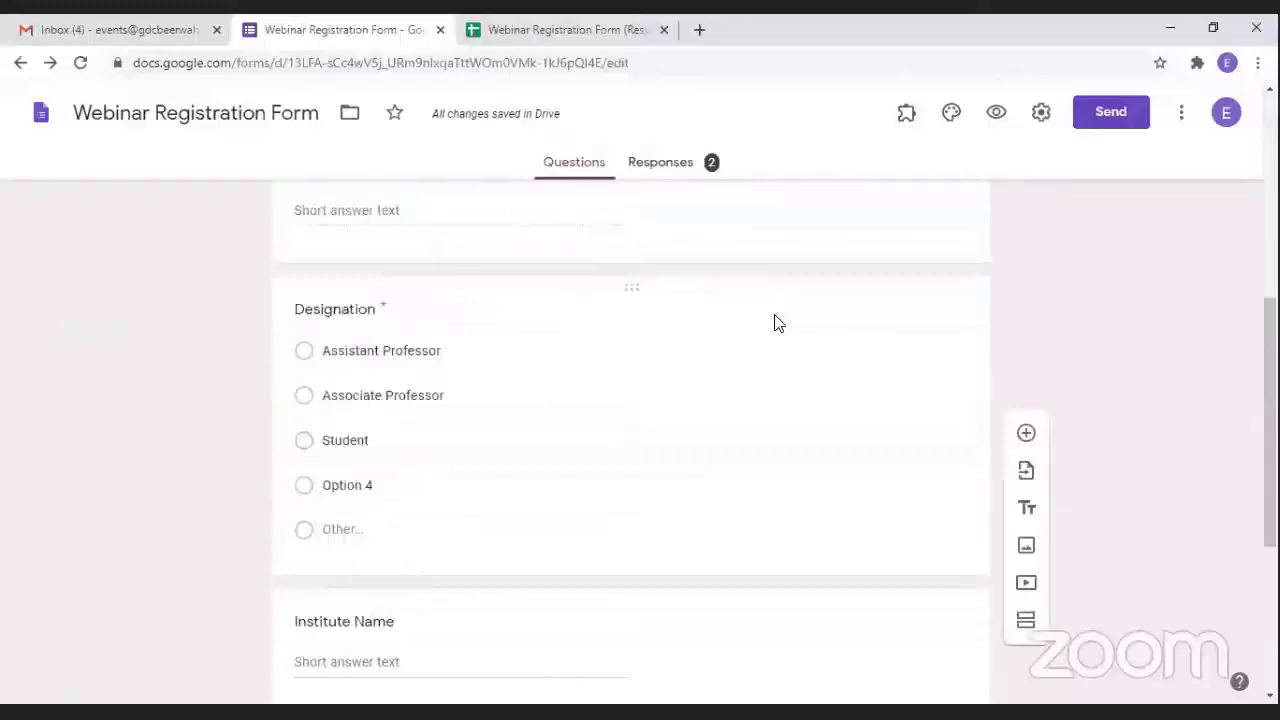
scroll(777, 322, "up", 1)
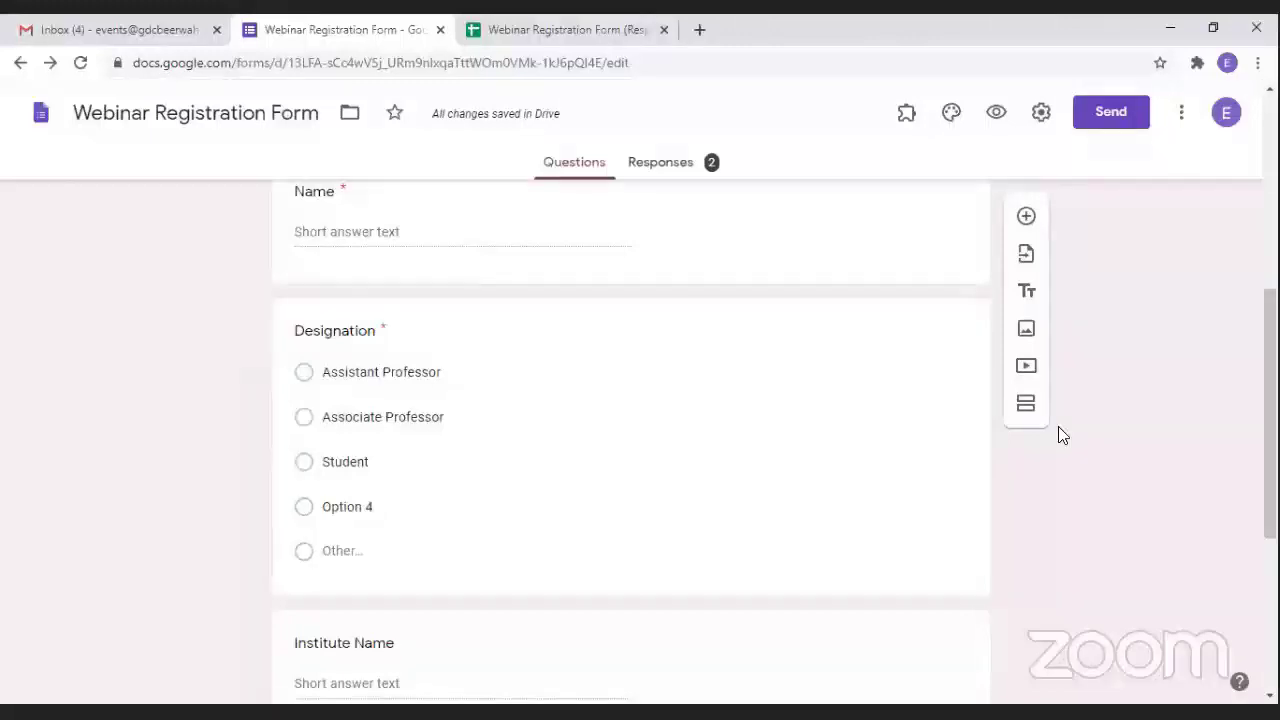
scroll(1112, 520, "up", 1)
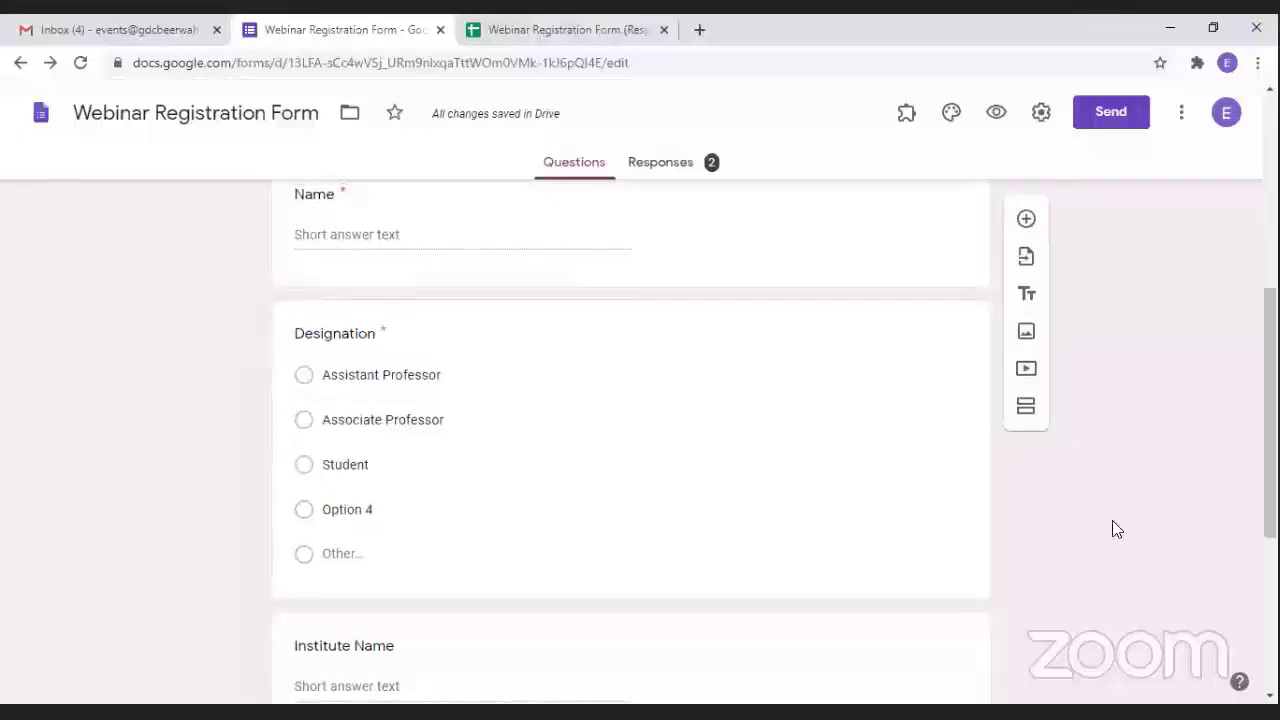
scroll(400, 215, "up", 5)
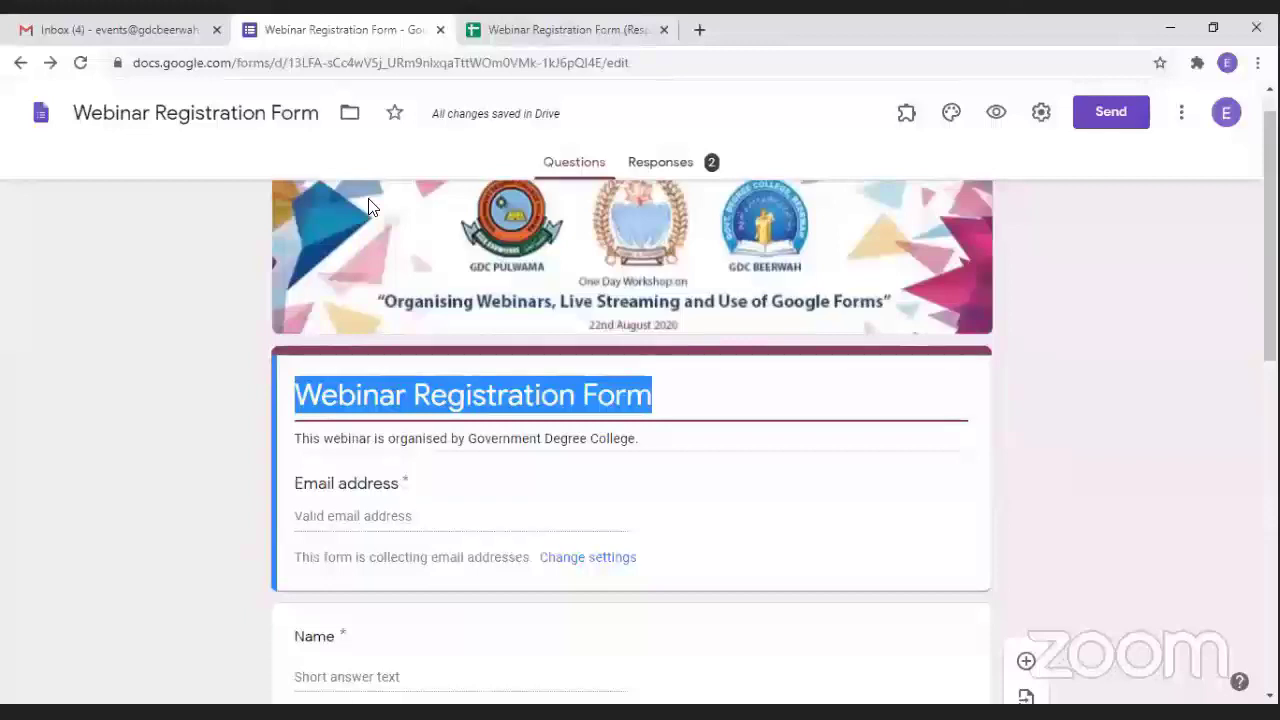
scroll(368, 205, "up", 1)
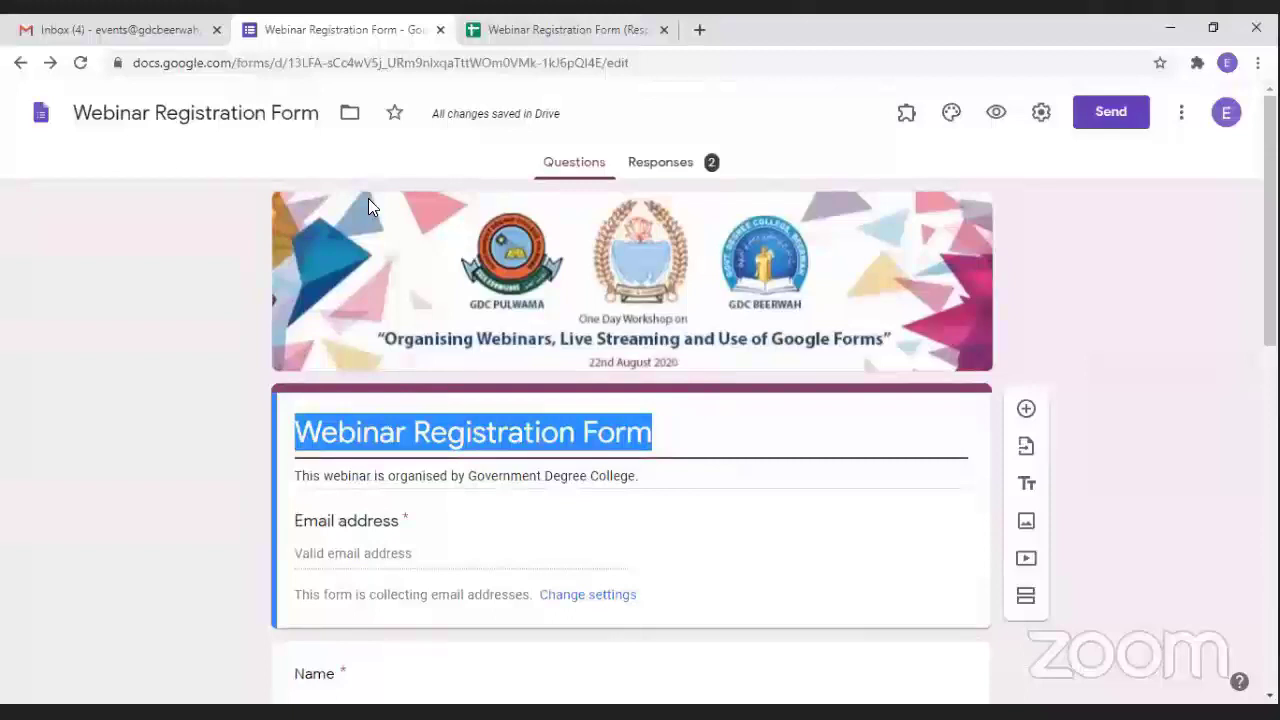
scroll(543, 449, "down", 3)
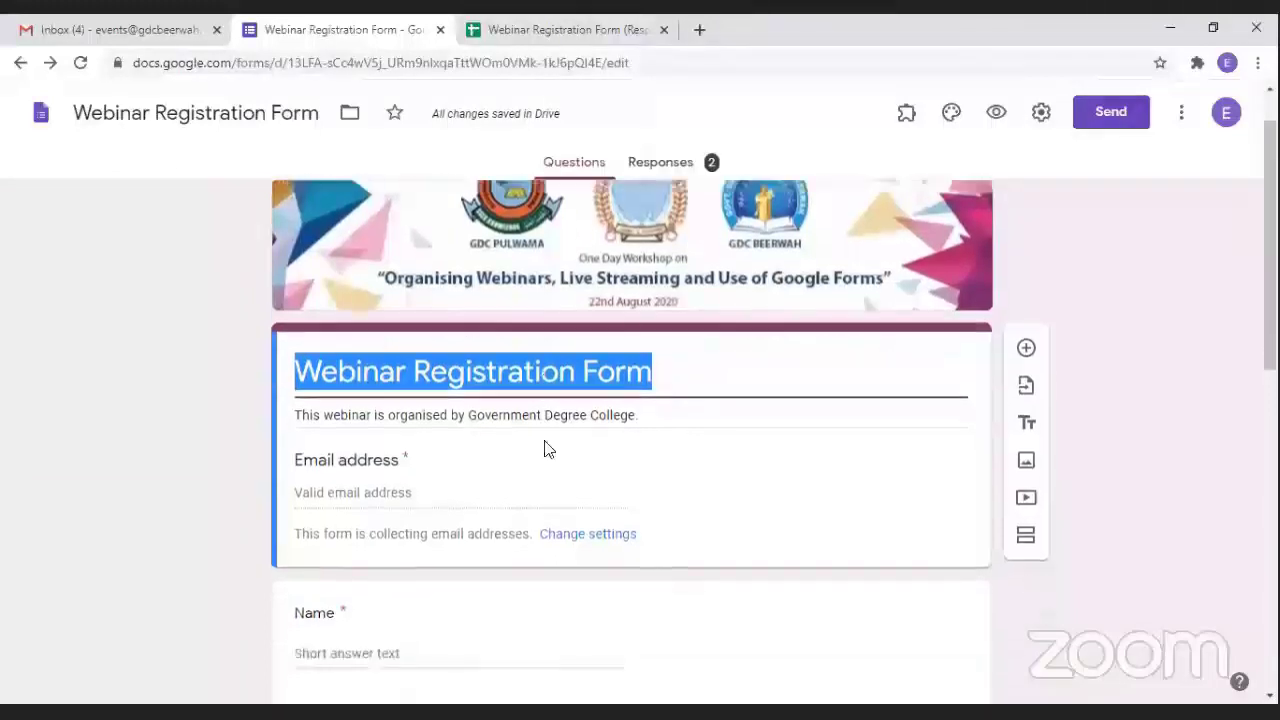
scroll(472, 527, "down", 3)
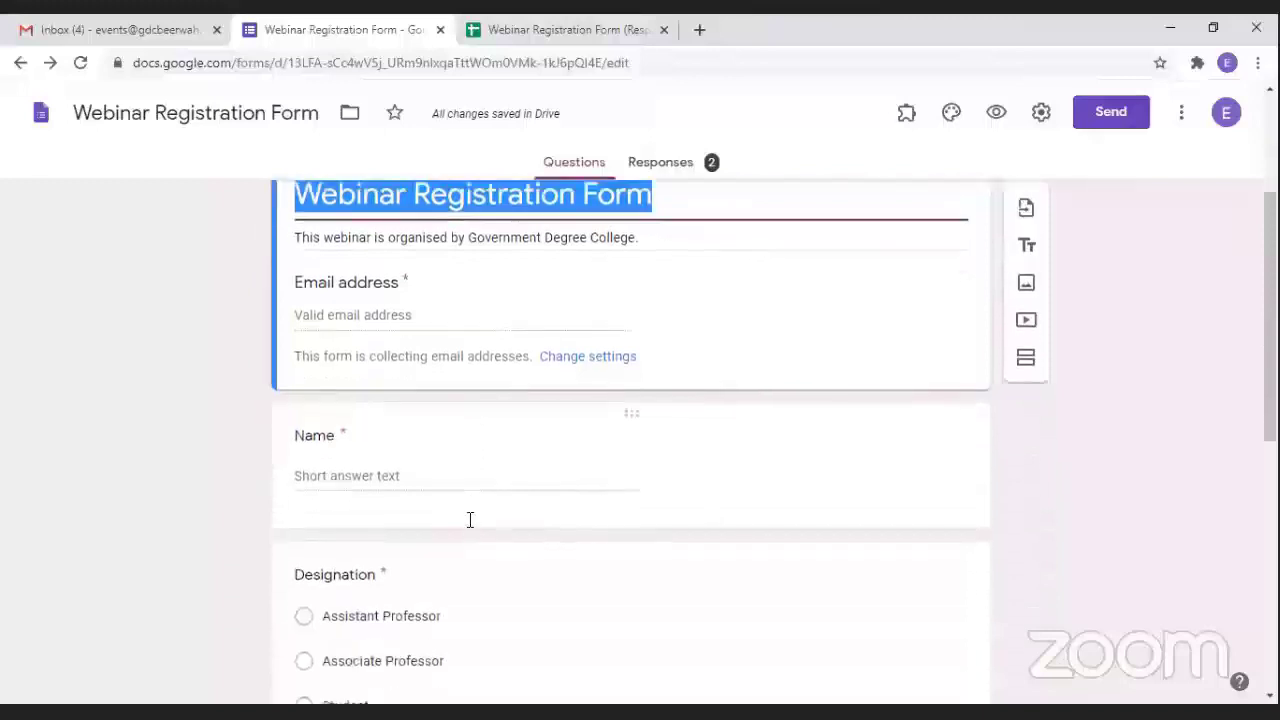
scroll(472, 527, "down", 3)
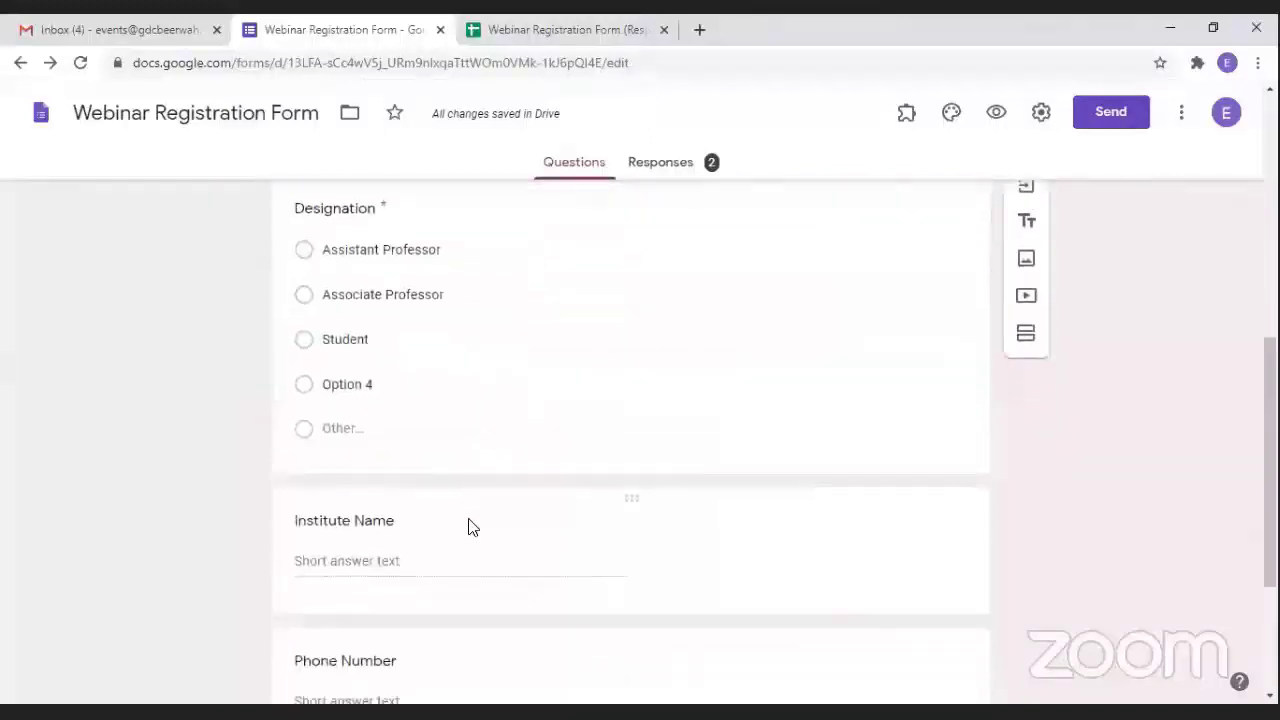
scroll(472, 527, "down", 3)
scroll(891, 171, "up", 7)
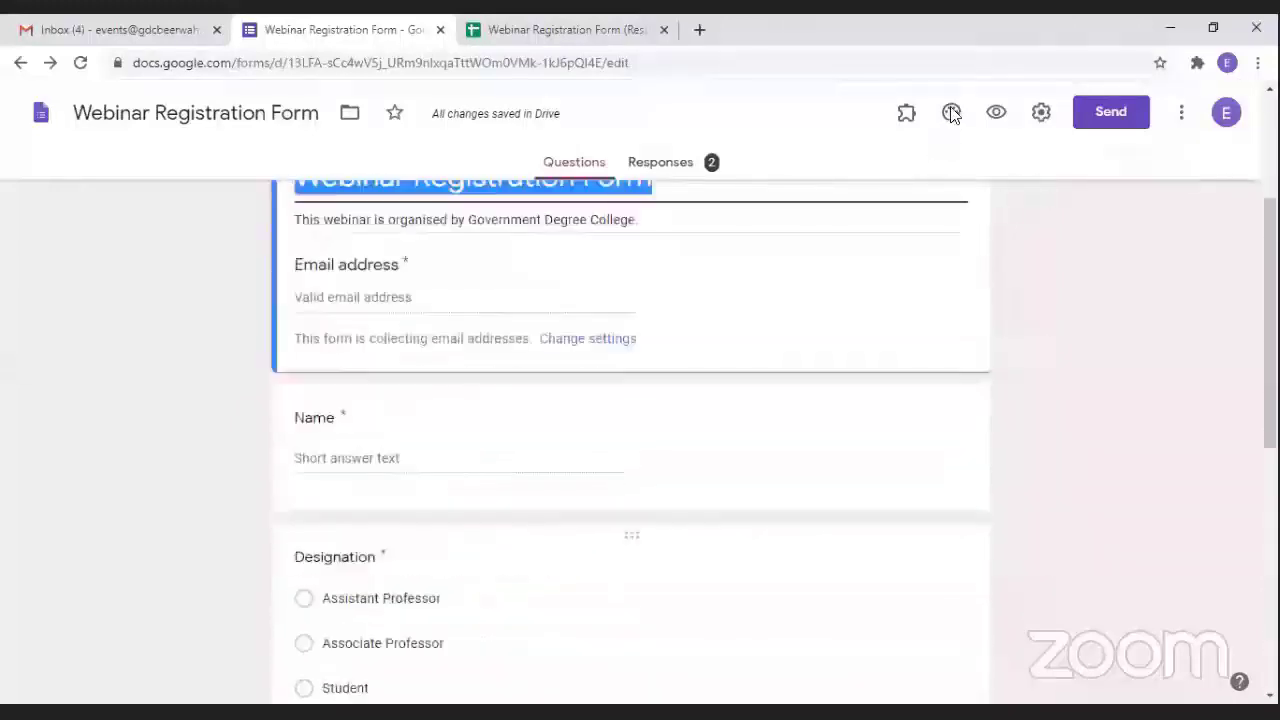
left_click(951, 112)
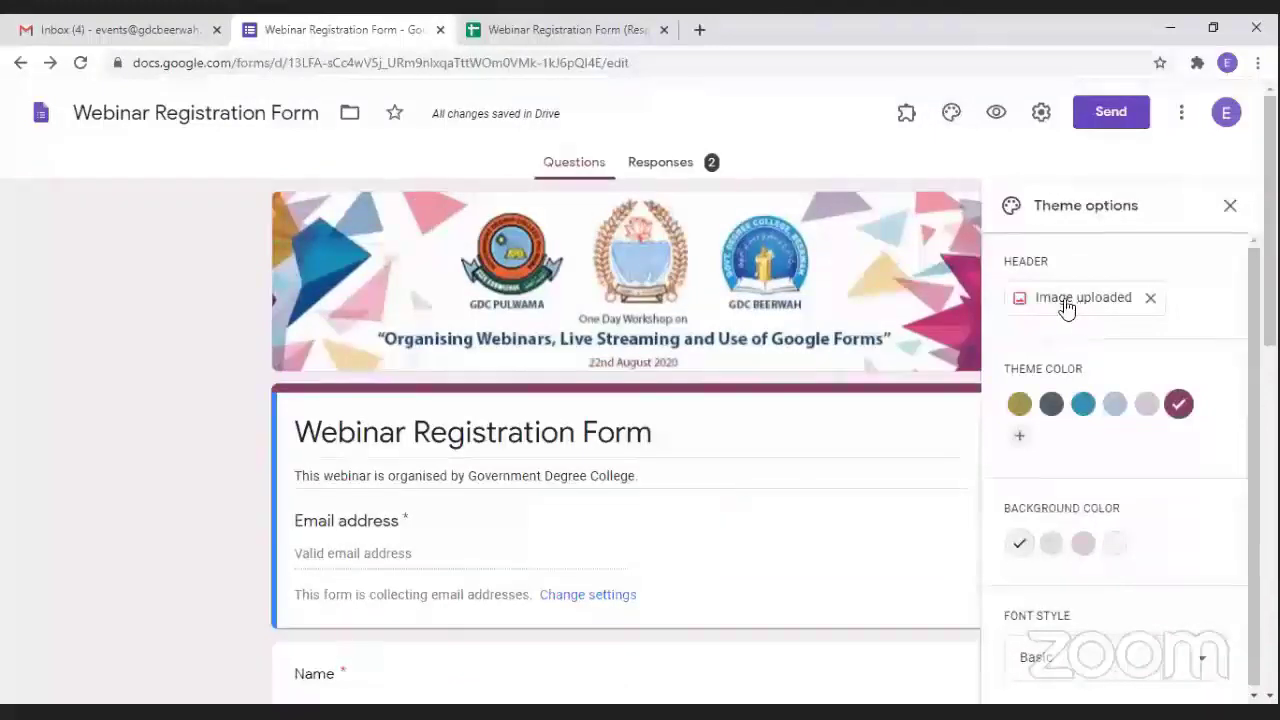
Close Theme options and look over the General and Presentation settings, cancelling without changes
left_click(1230, 205)
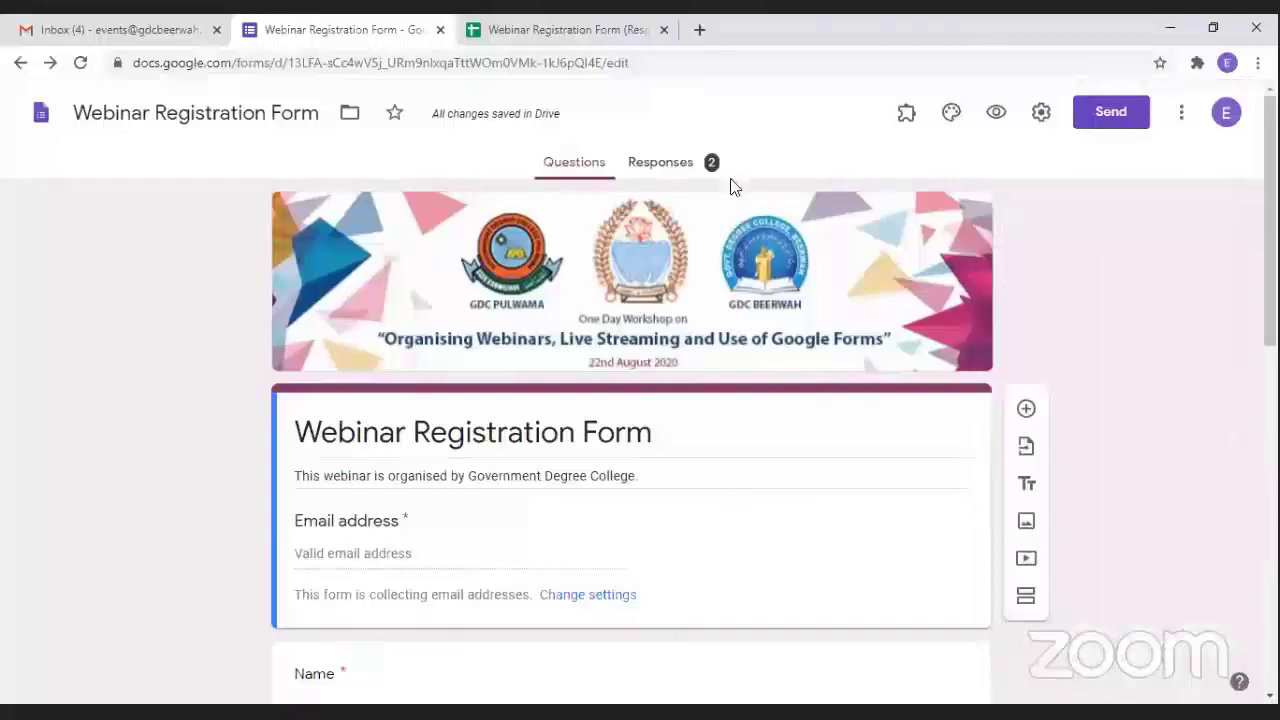
left_click(1036, 125)
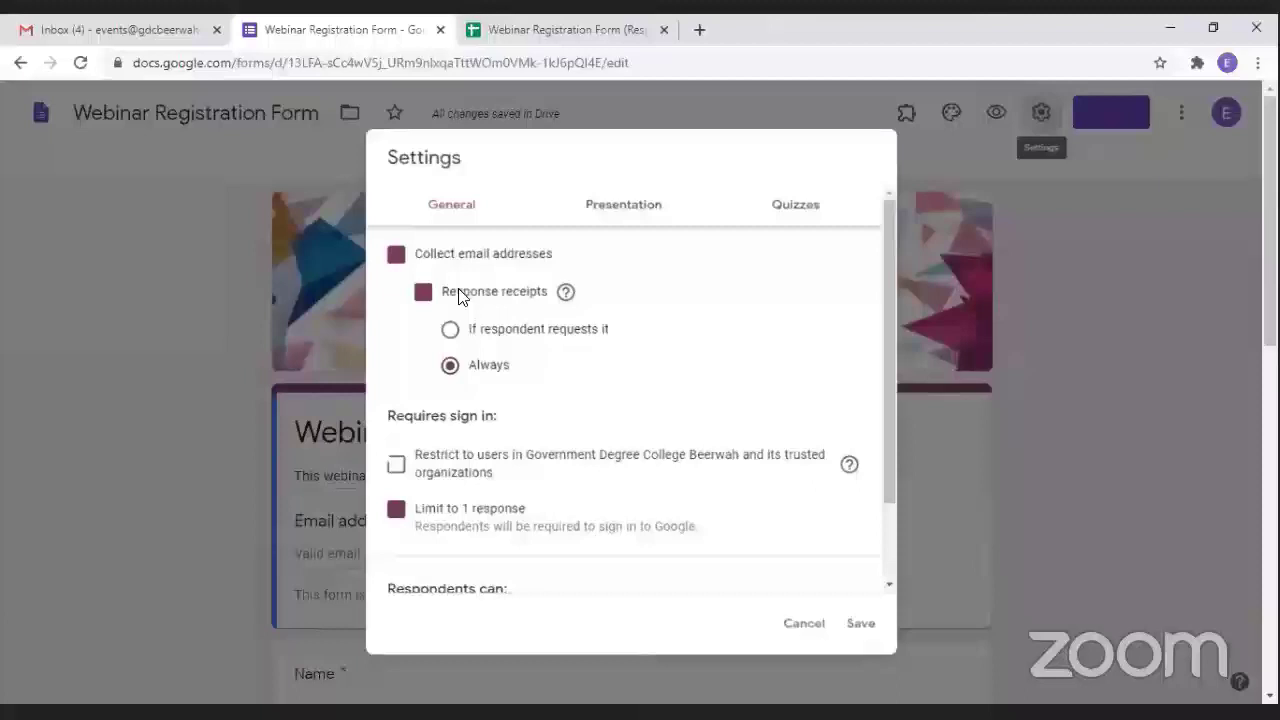
scroll(651, 320, "down", 2)
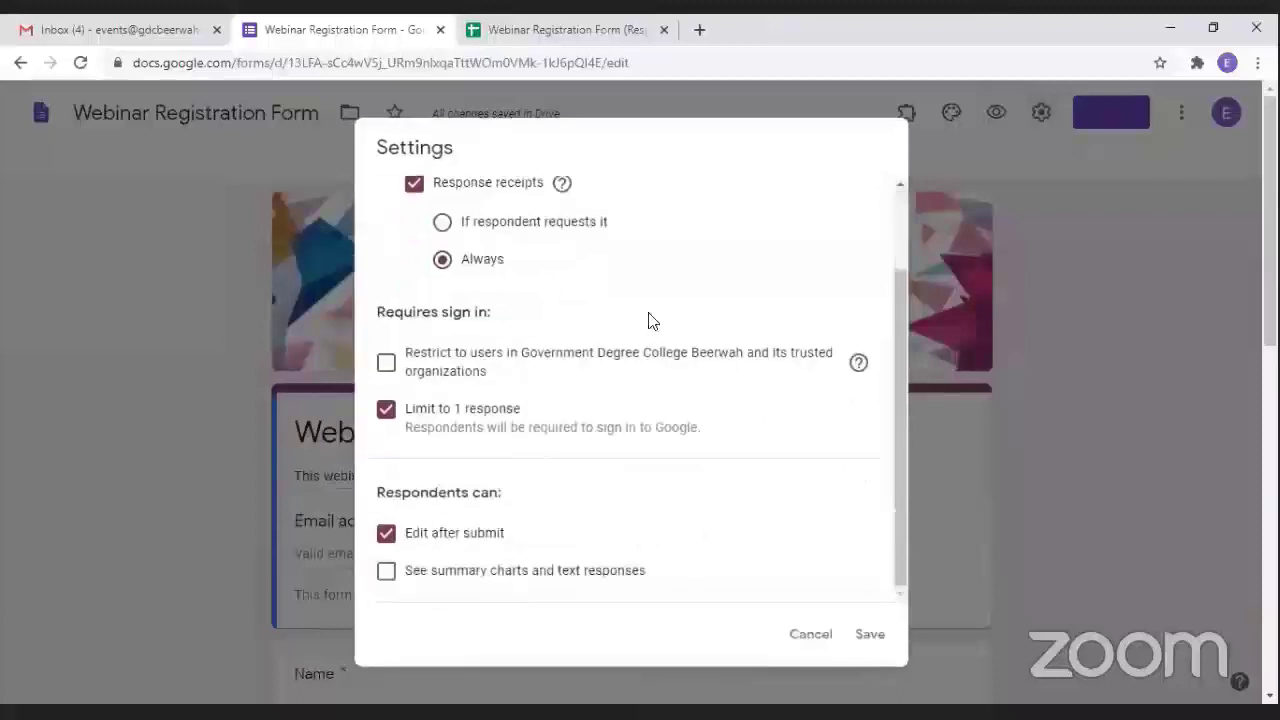
scroll(500, 408, "up", 2)
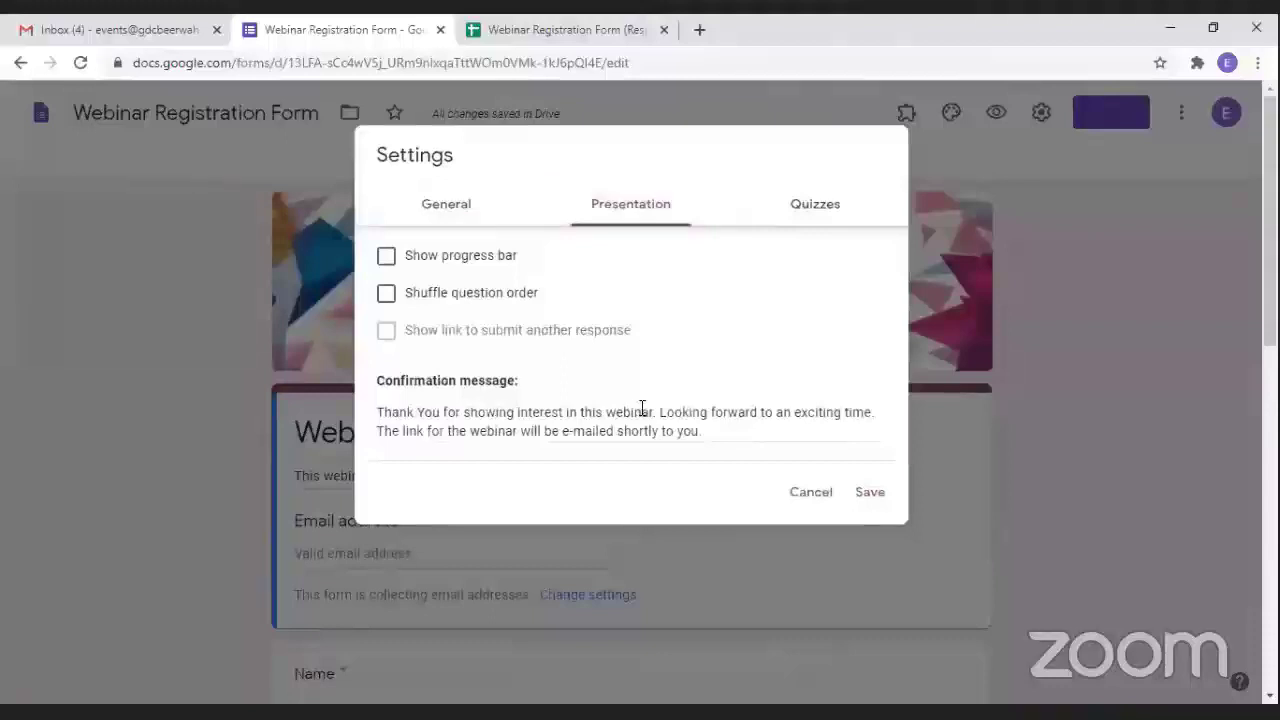
left_click(810, 497)
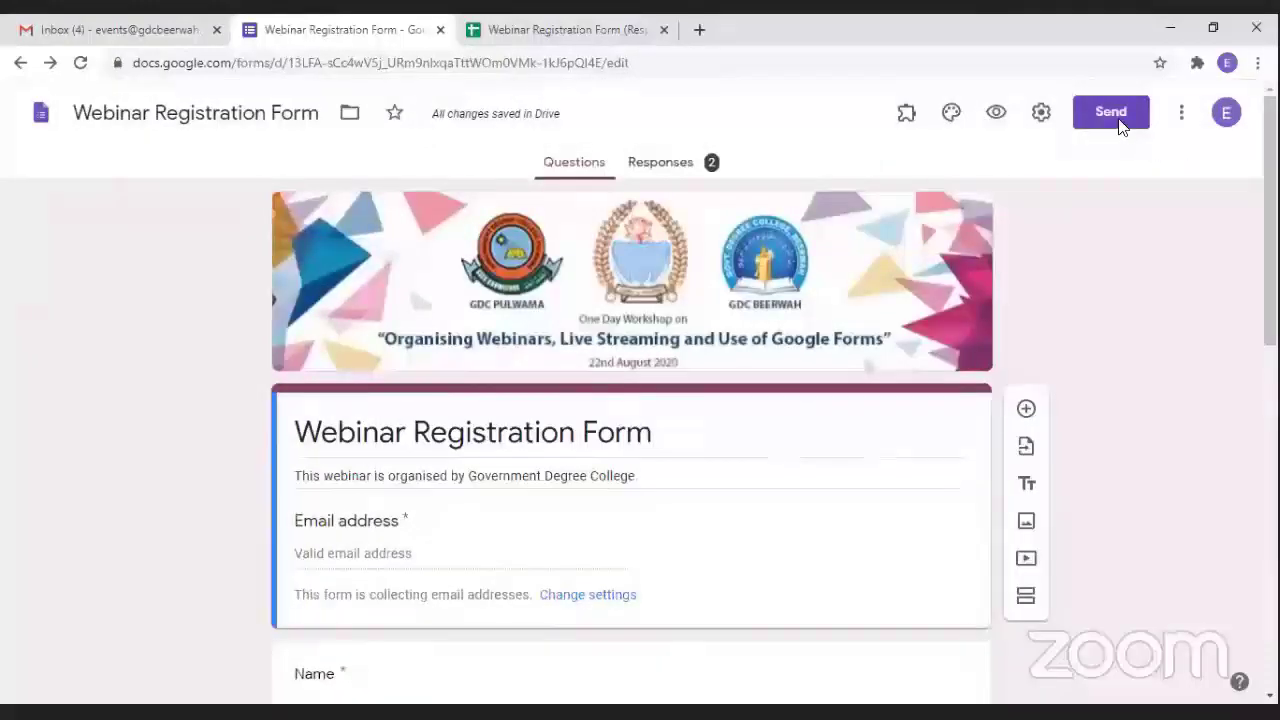
On the Send form link tab, tick then untick Shorten URL and close the dialog
left_click(1120, 122)
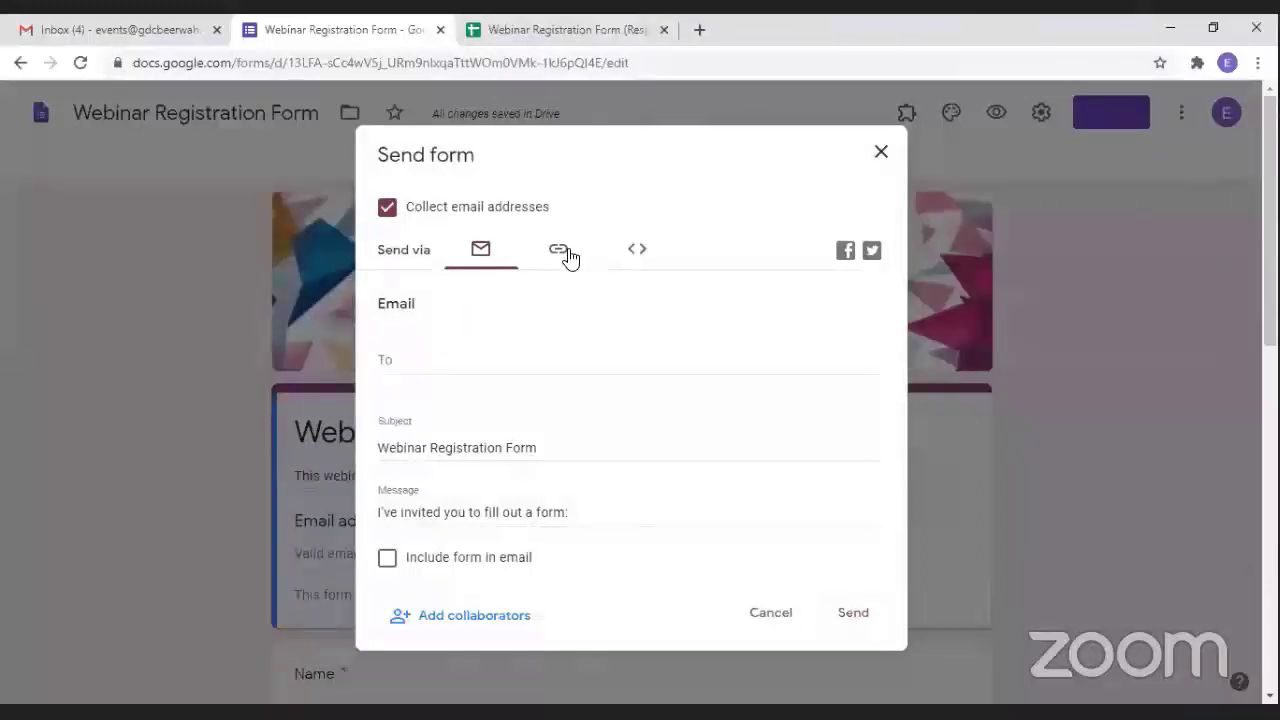
left_click(558, 250)
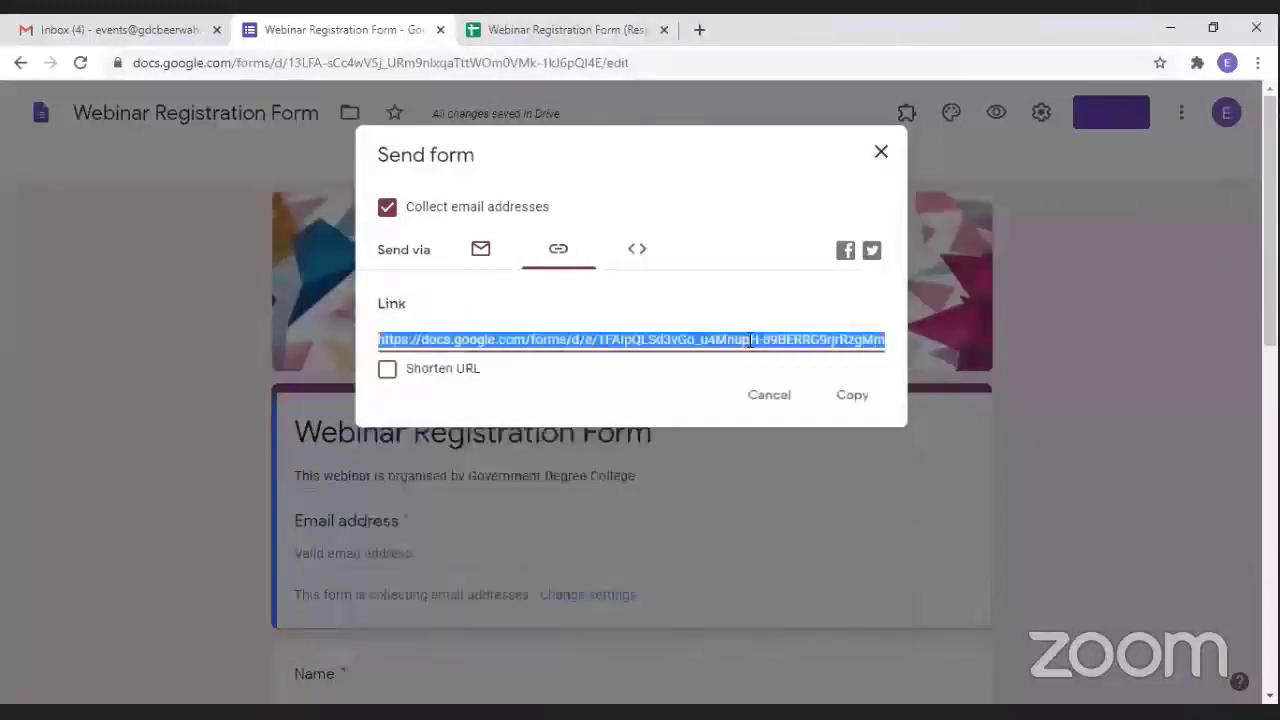
left_click(388, 370)
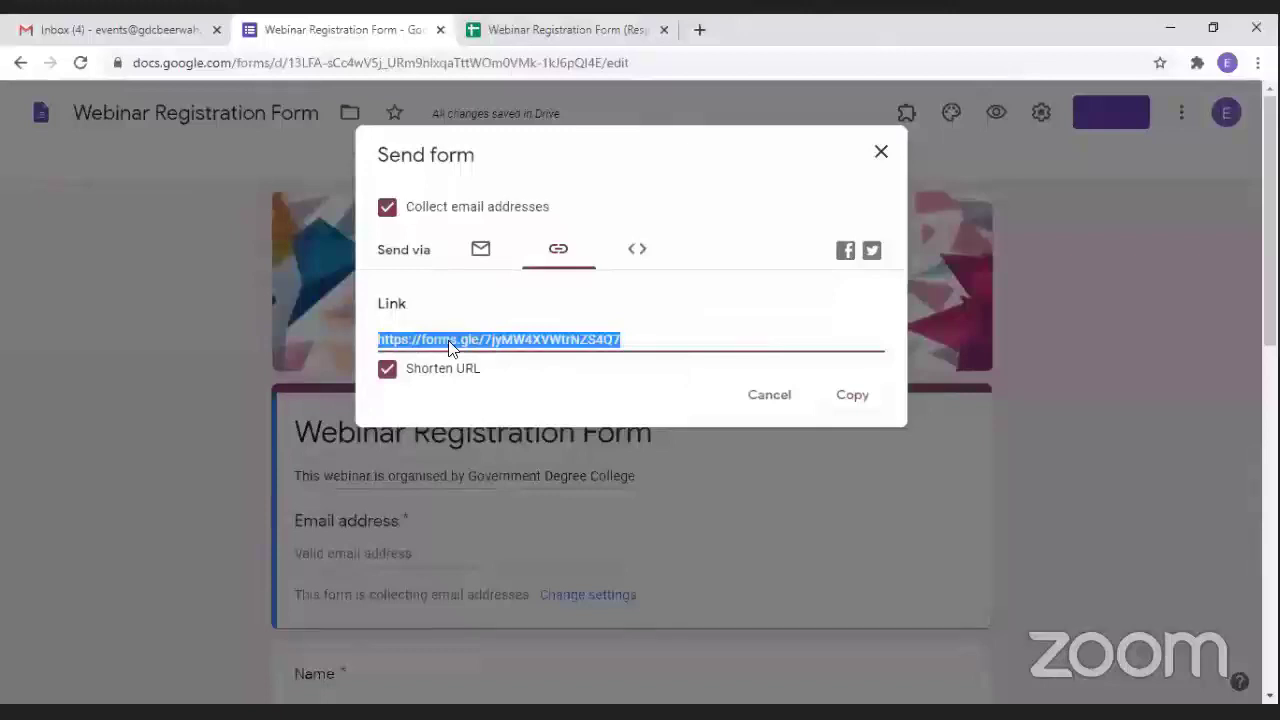
left_click(389, 383)
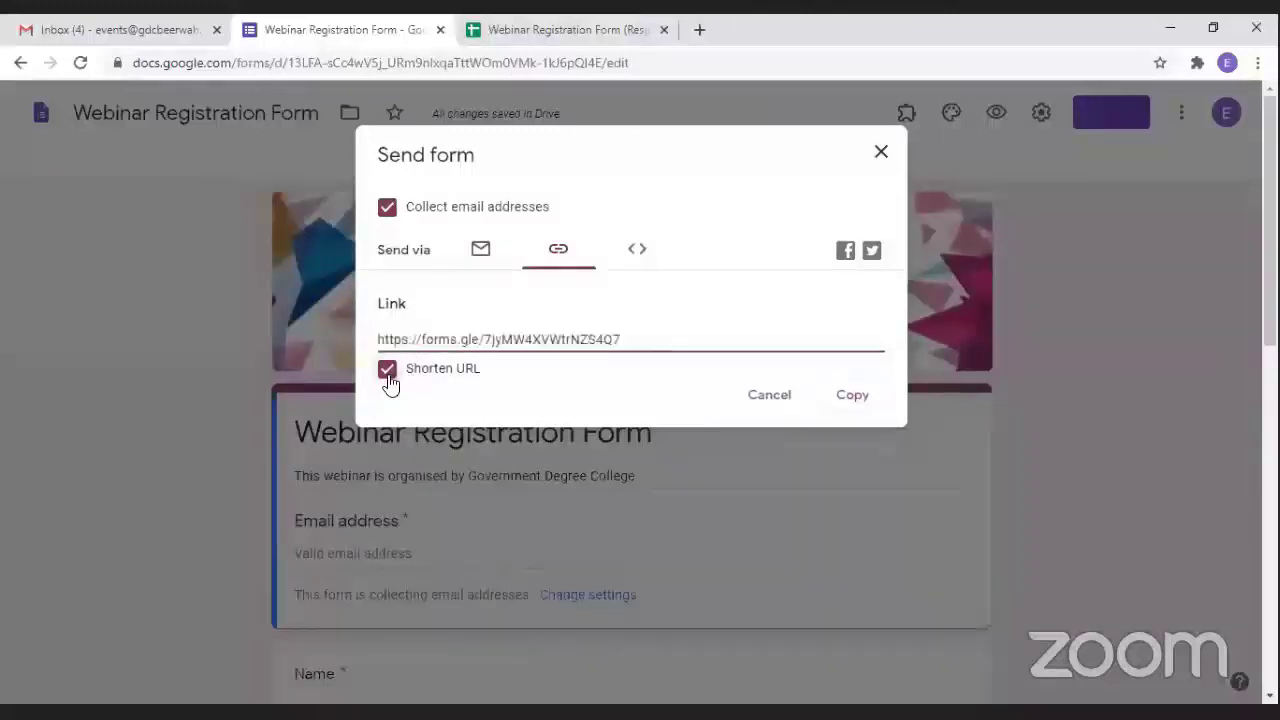
left_click(388, 377)
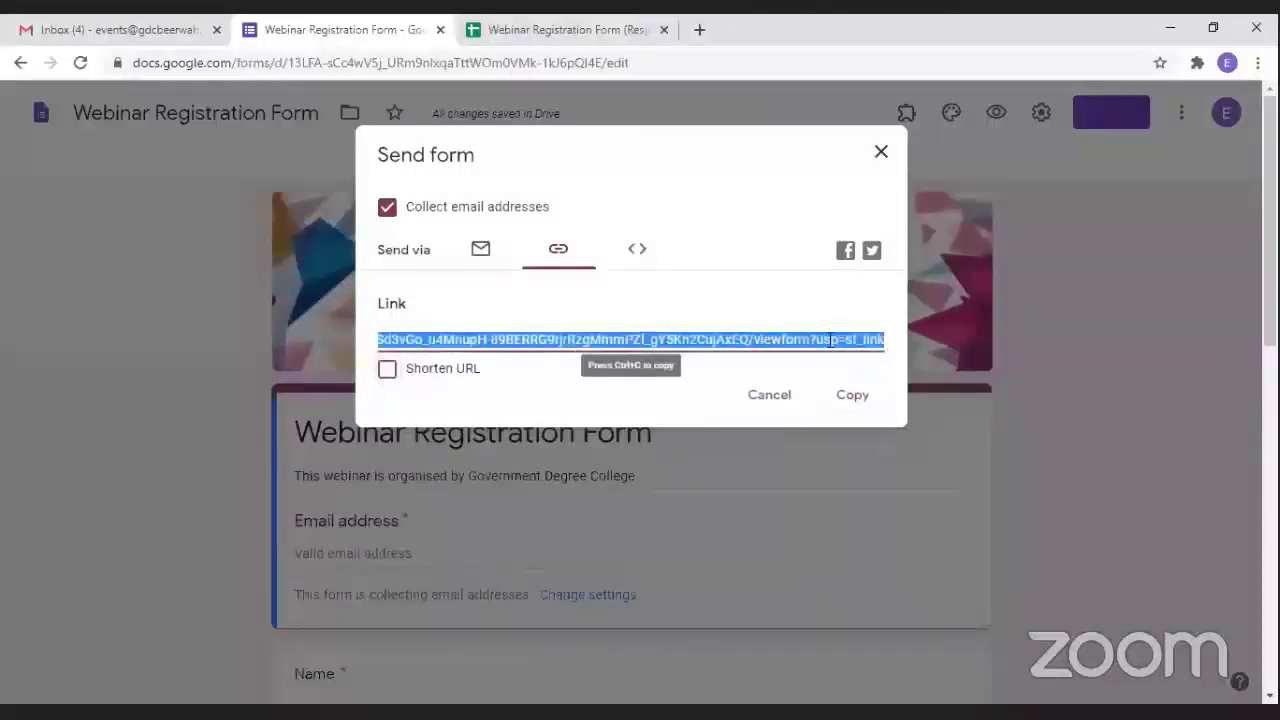
left_click(880, 152)
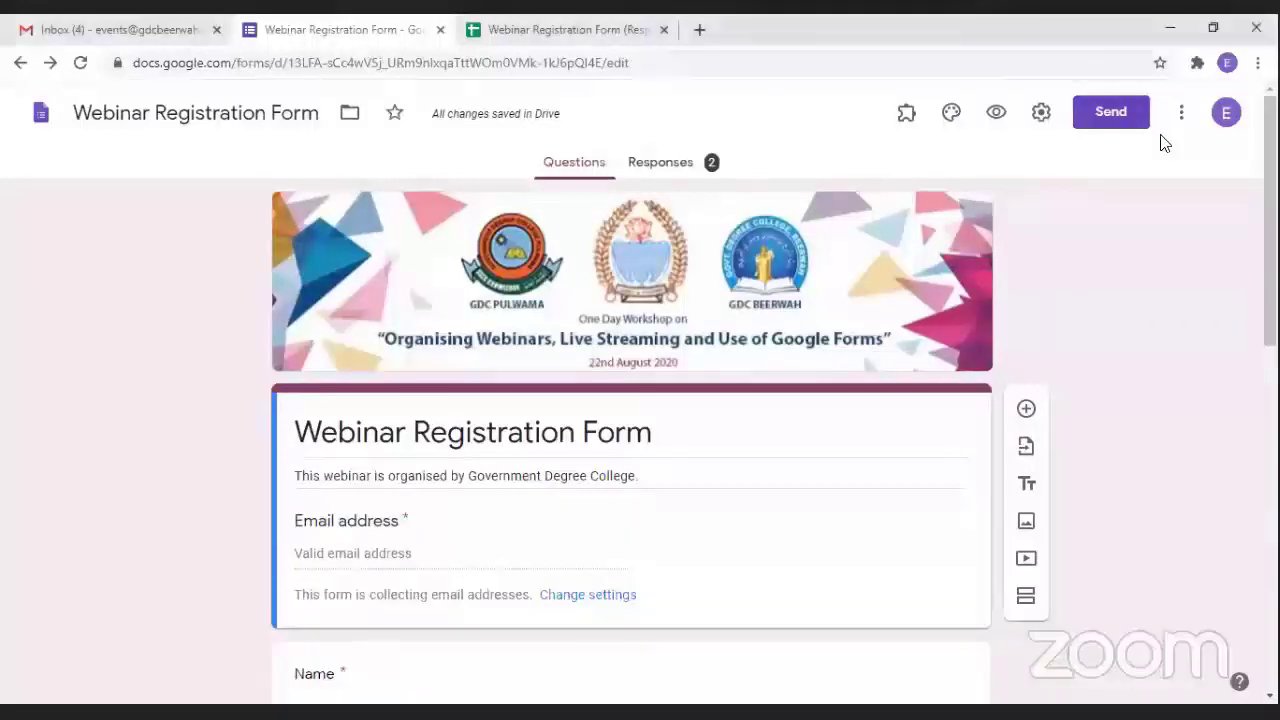
Reopen the Send form dialog with the Send button
left_click(1111, 111)
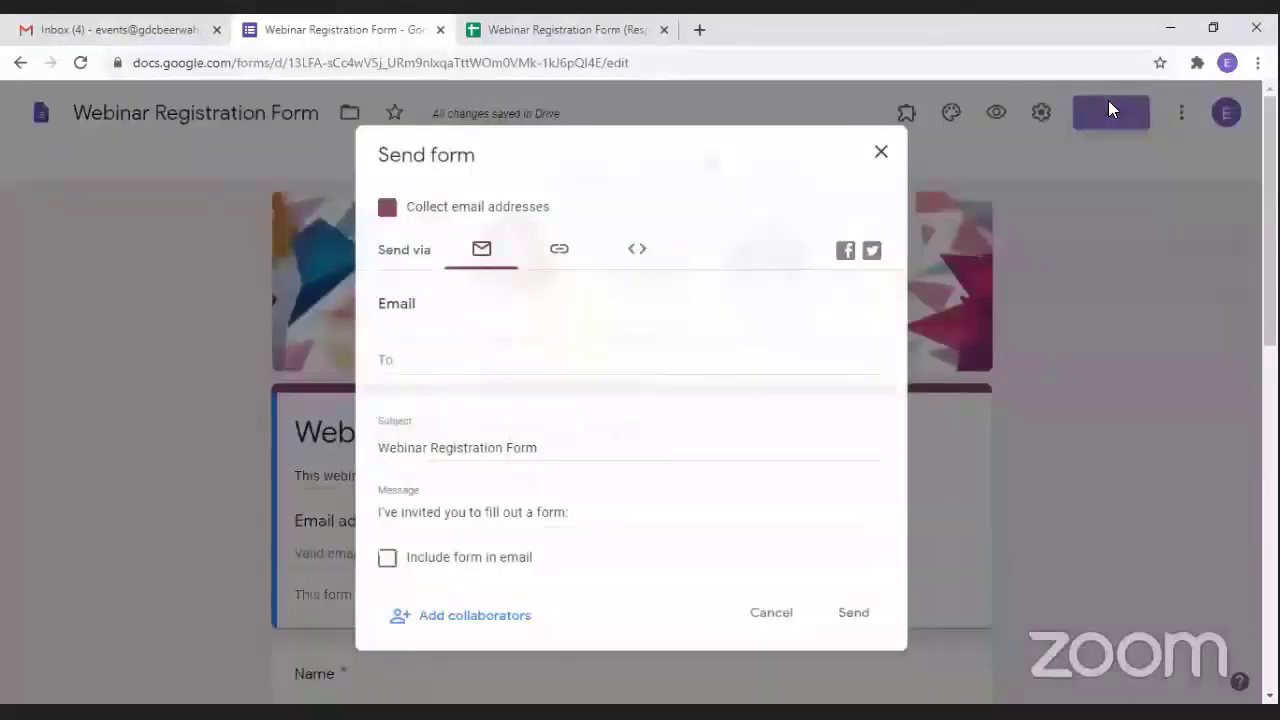
Copy the Webinar Registration Form's full share link to the clipboard and close the Send form dialog
left_click(558, 249)
left_click(520, 340)
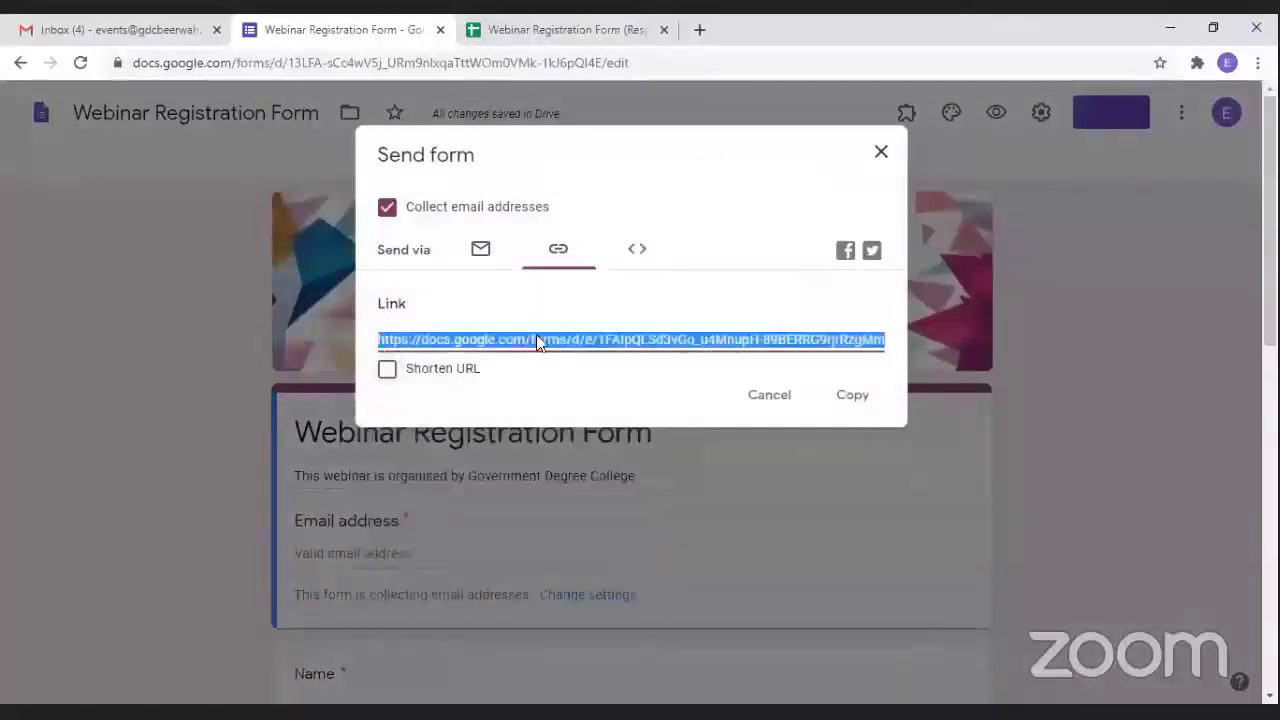
right_click(550, 345)
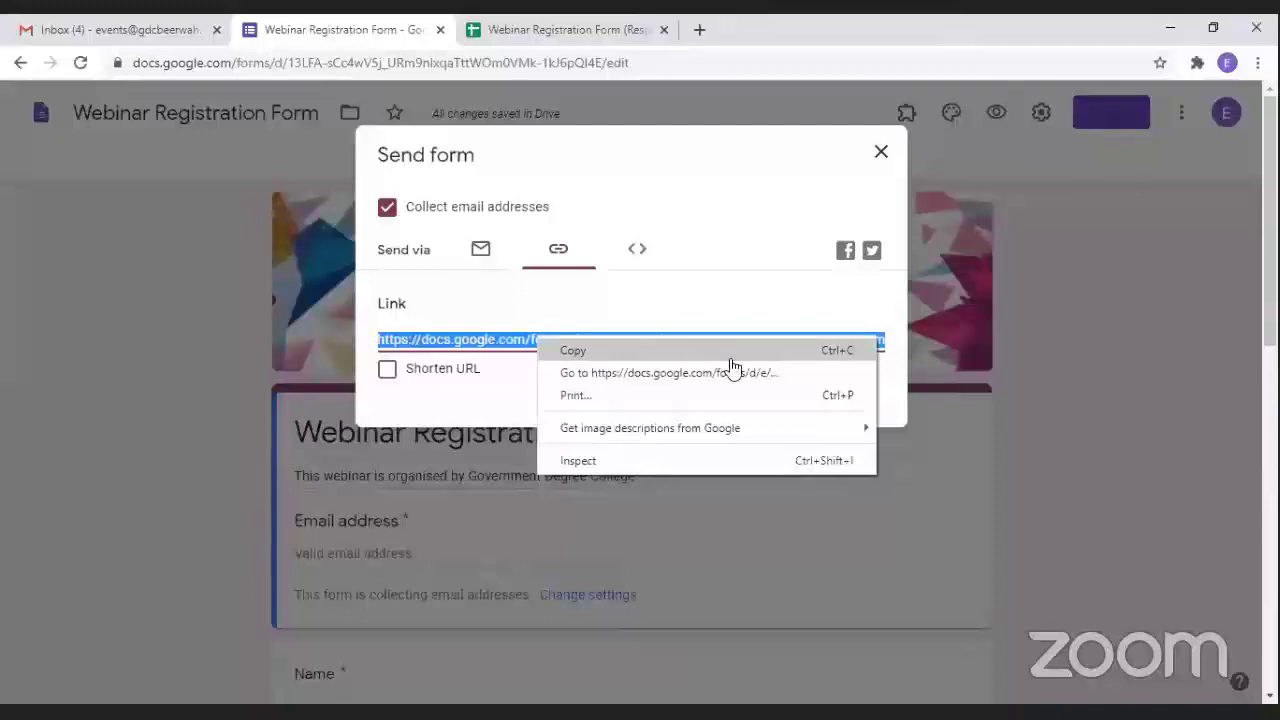
left_click(728, 352)
left_click(829, 394)
left_click(500, 338)
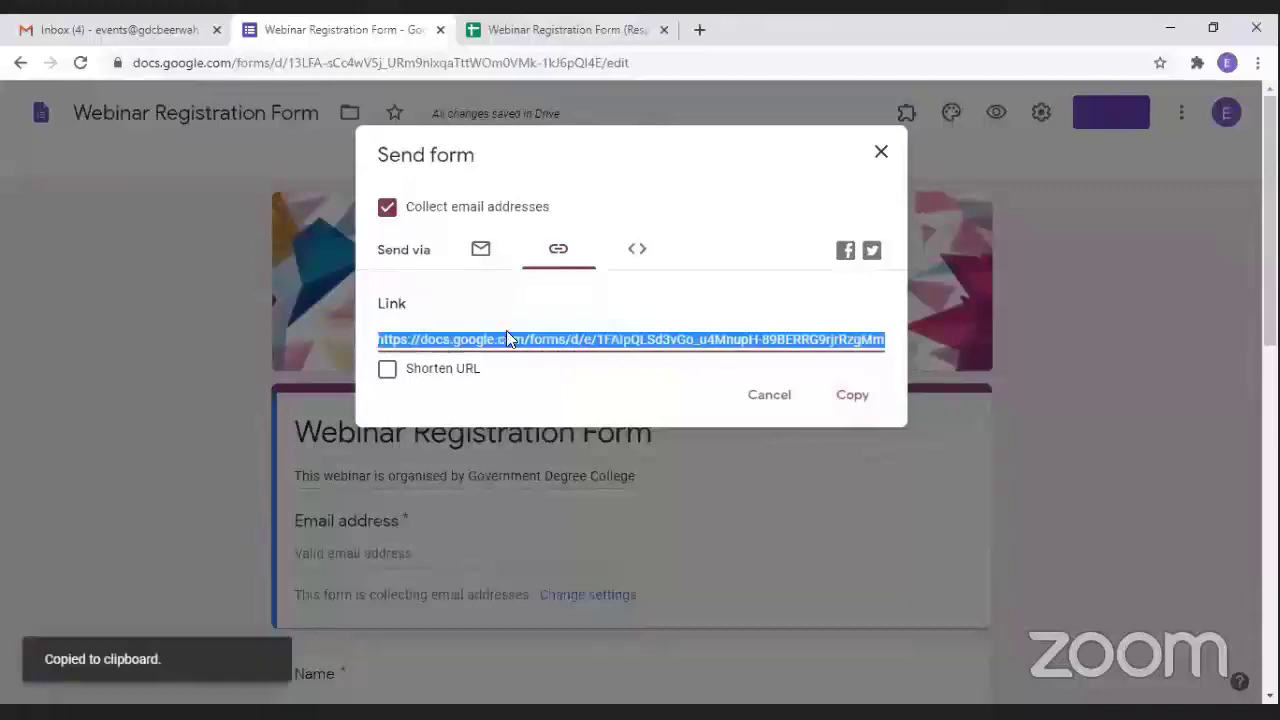
left_click(881, 153)
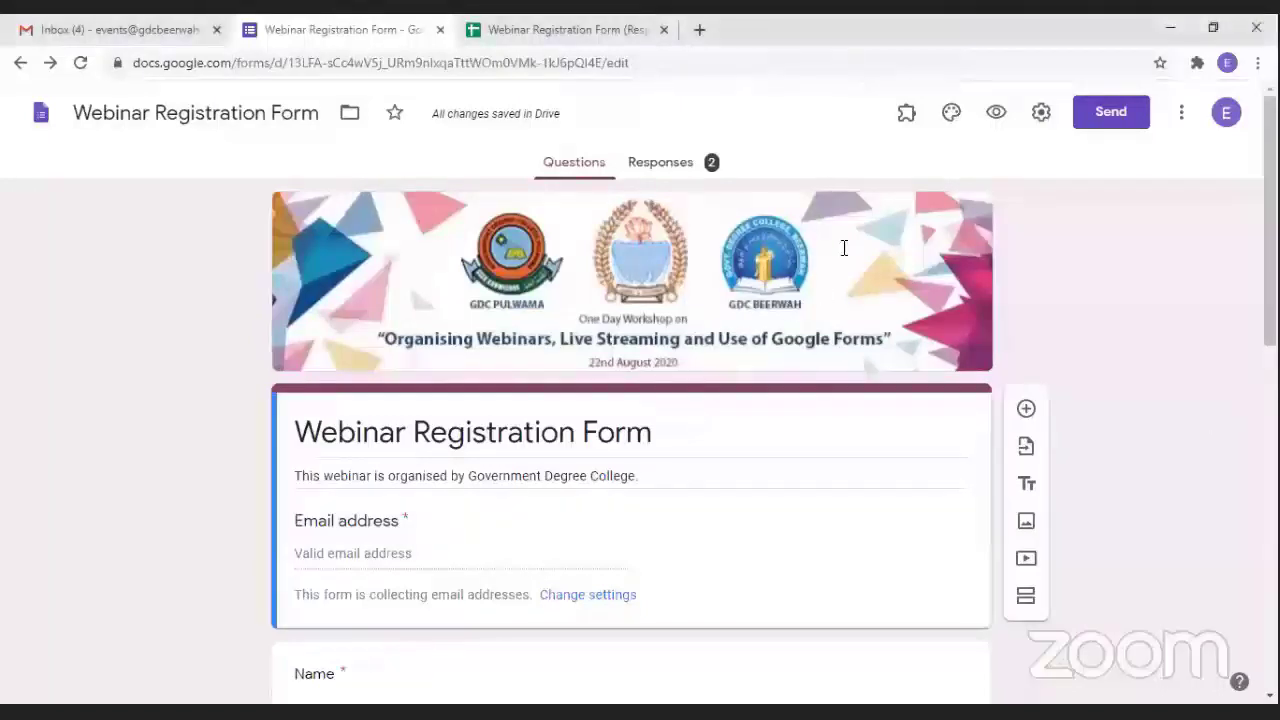
scroll(843, 248, "down", 1)
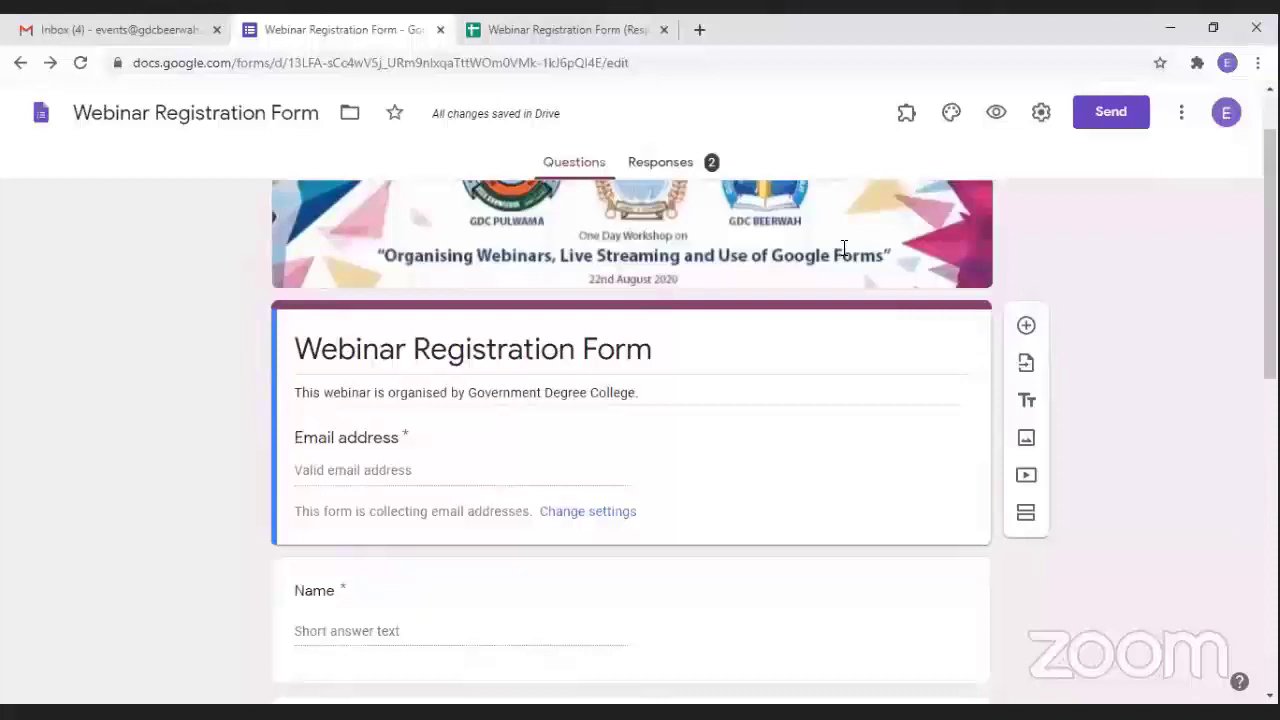
scroll(843, 248, "down", 2)
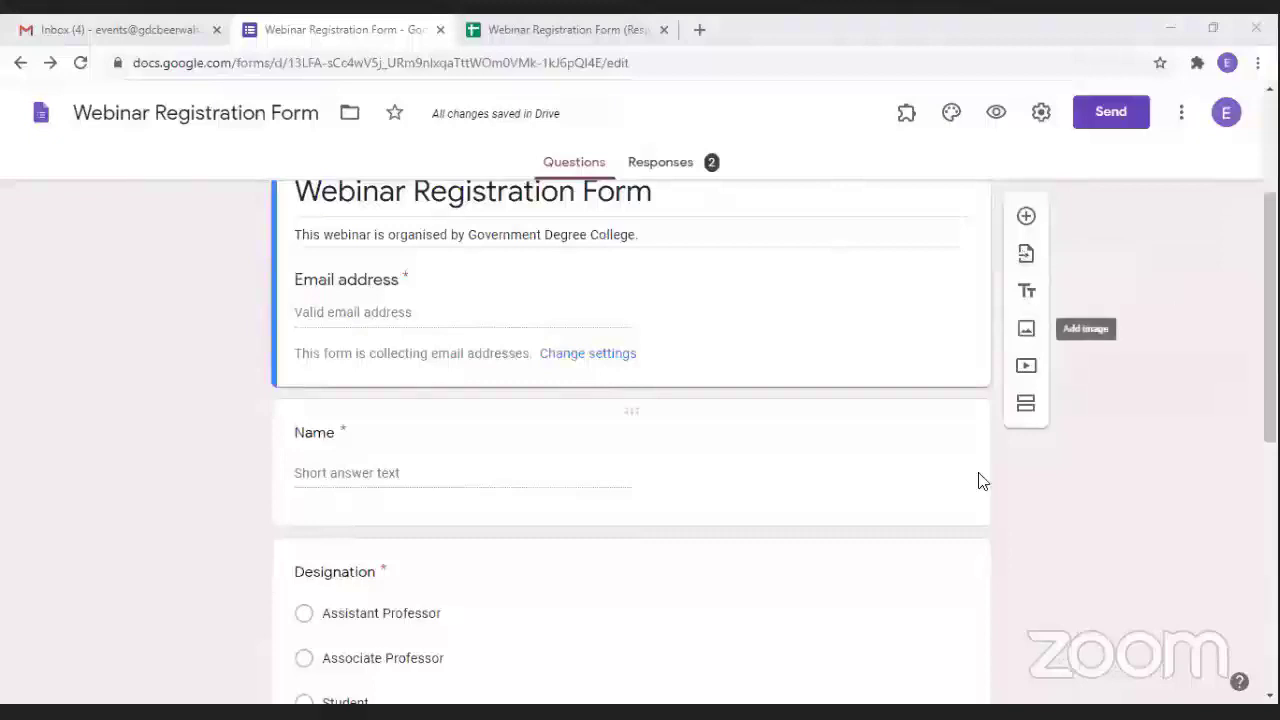
scroll(980, 481, "down", 1)
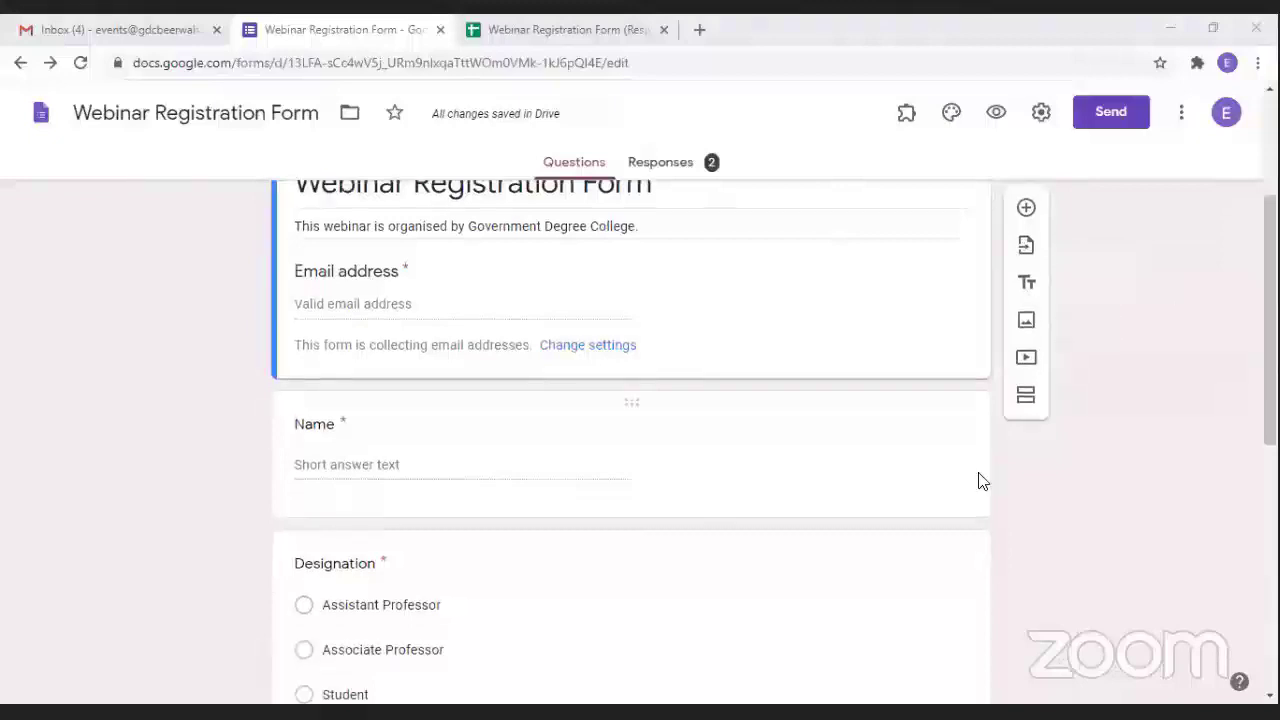
scroll(980, 481, "down", 4)
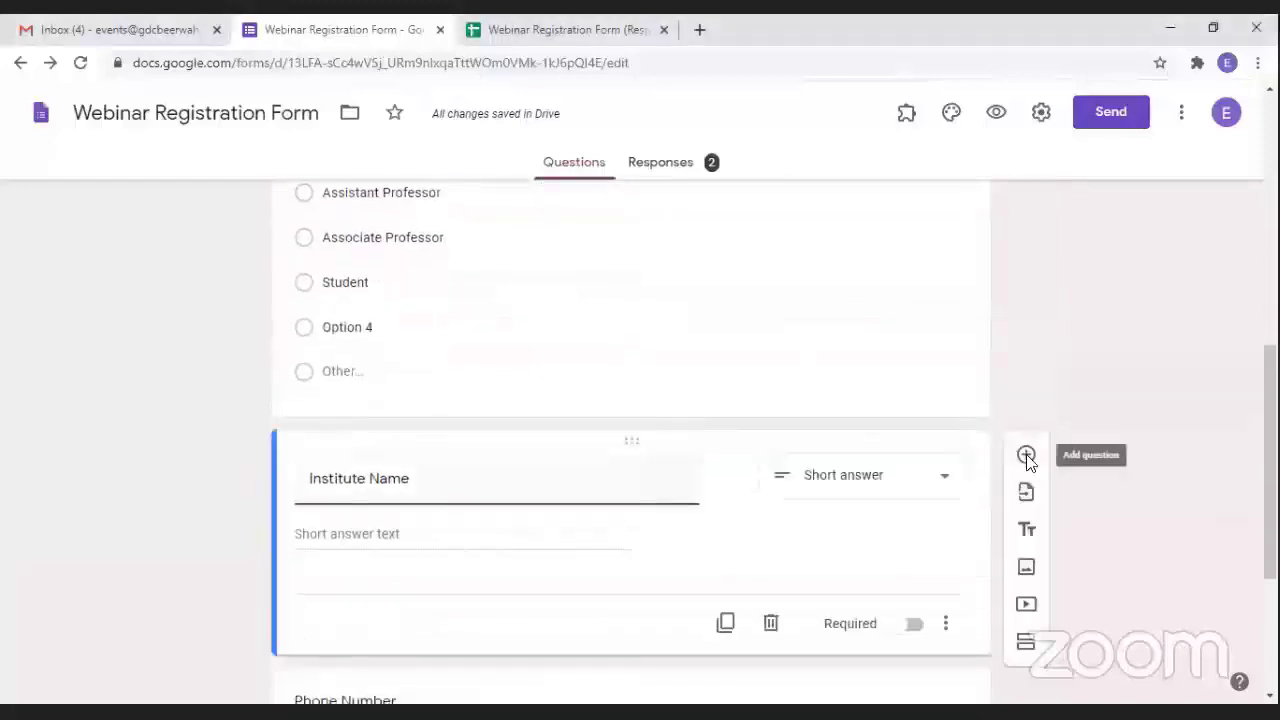
left_click(1025, 455)
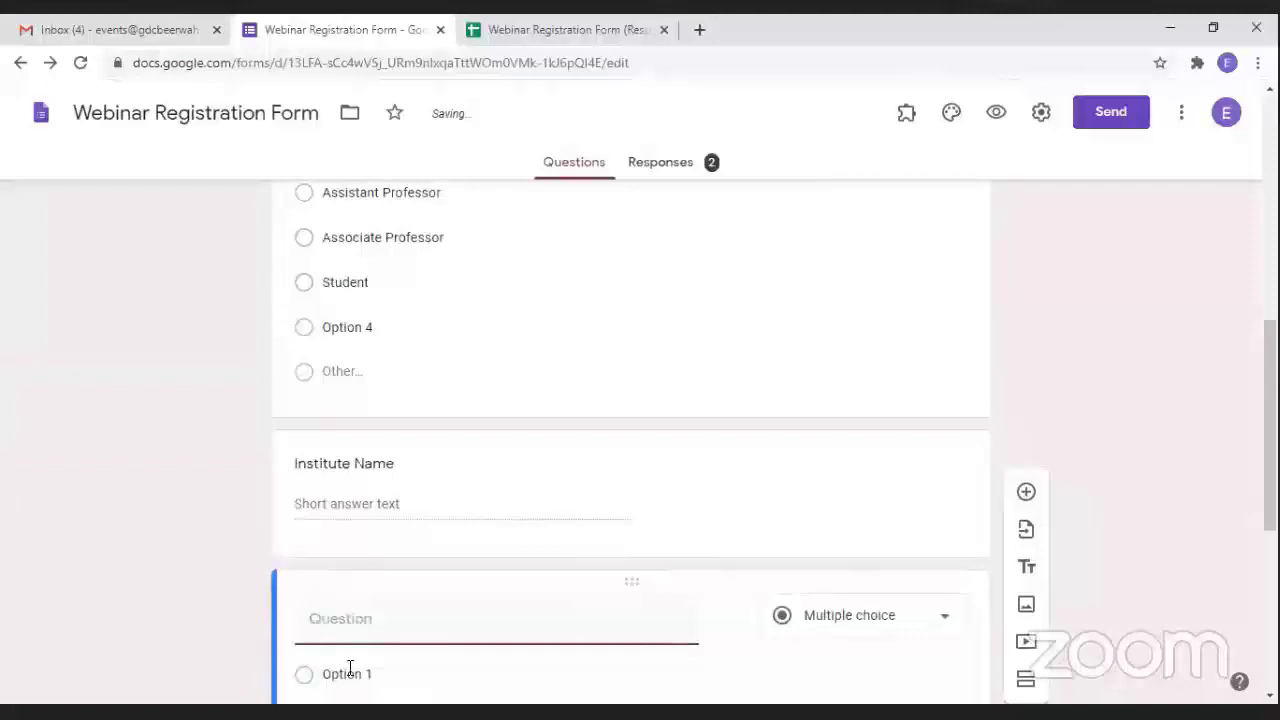
scroll(256, 598, "down", 2)
key("Delete")
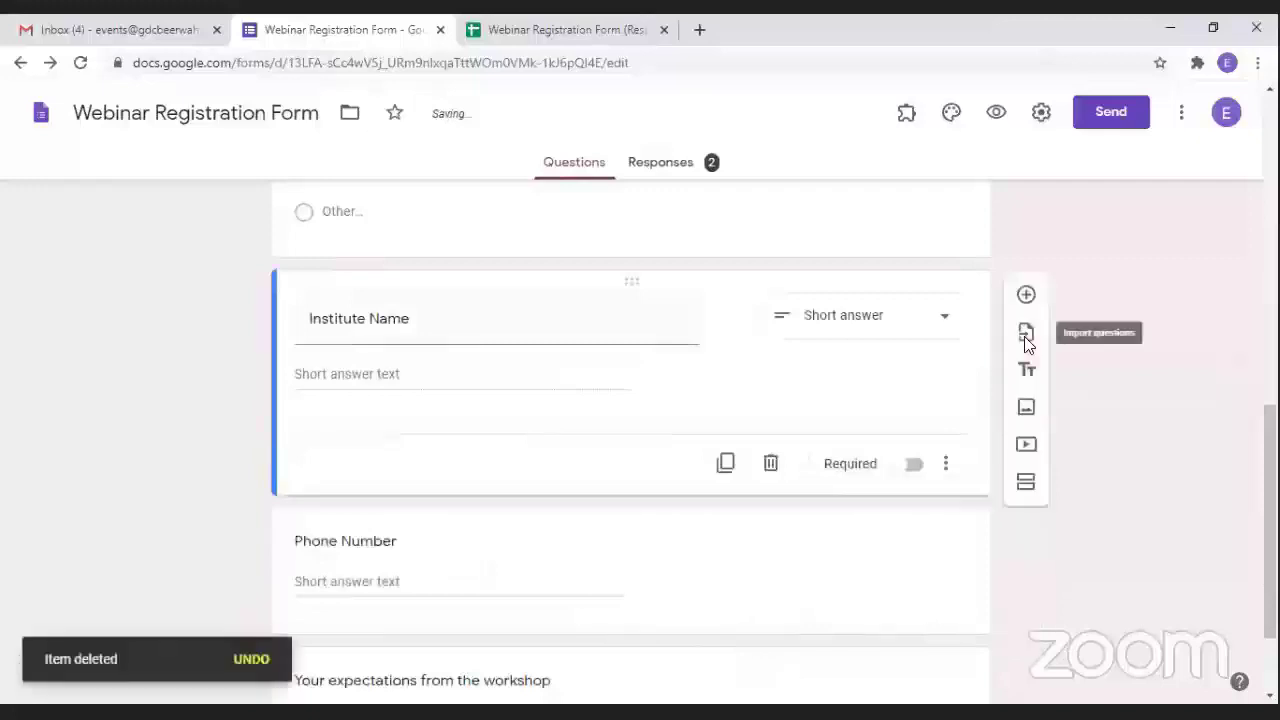
left_click(1025, 334)
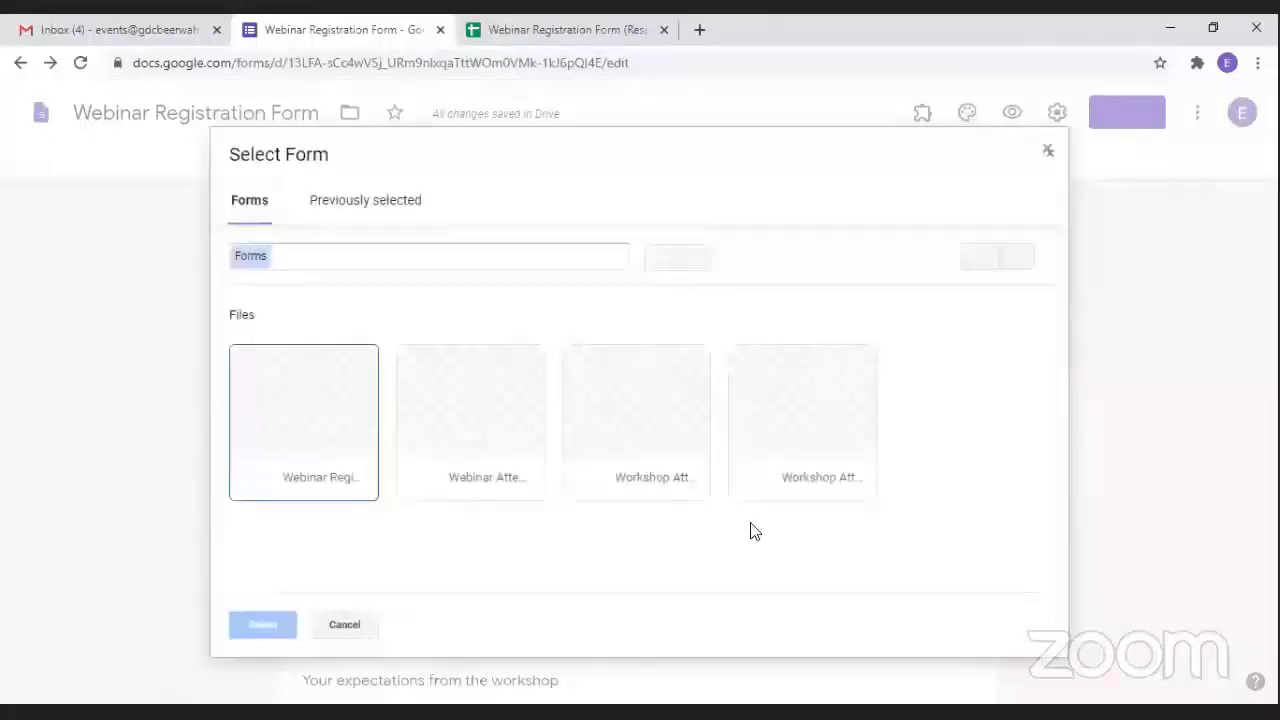
left_click(342, 630)
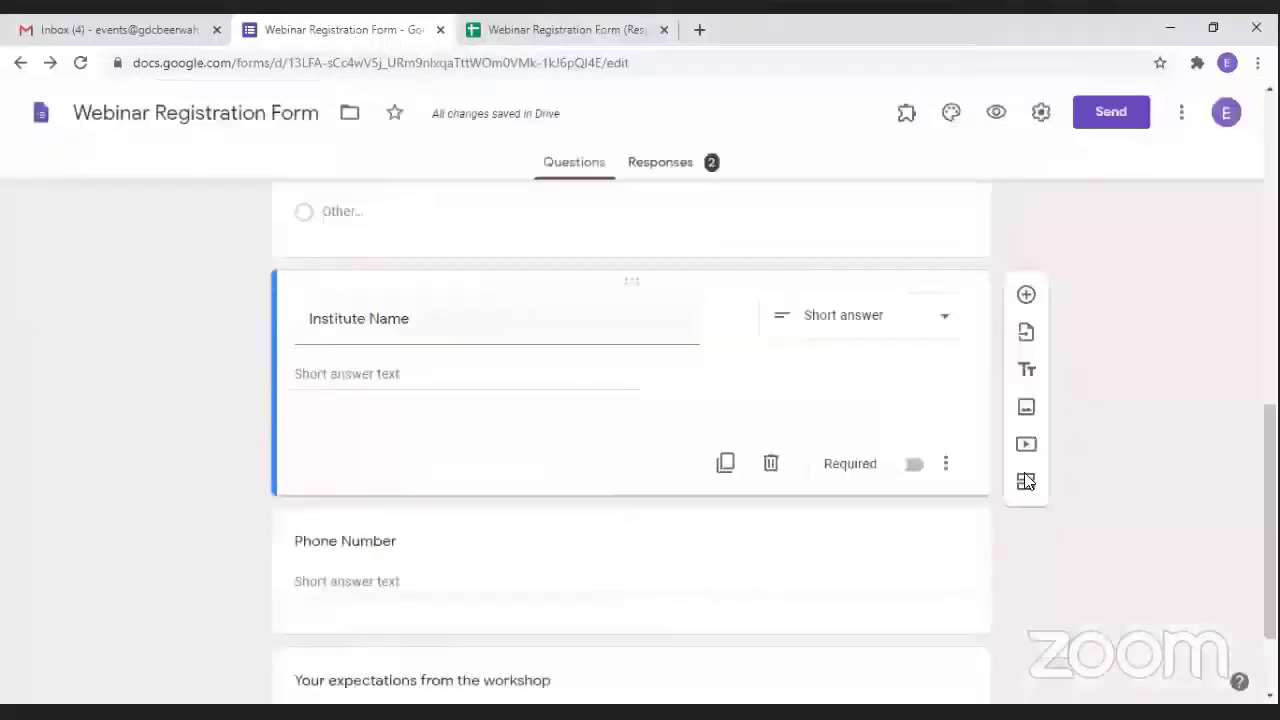
Rename the new Untitled Section to 'Feedback or Expectations'
scroll(1026, 481, "up", 5)
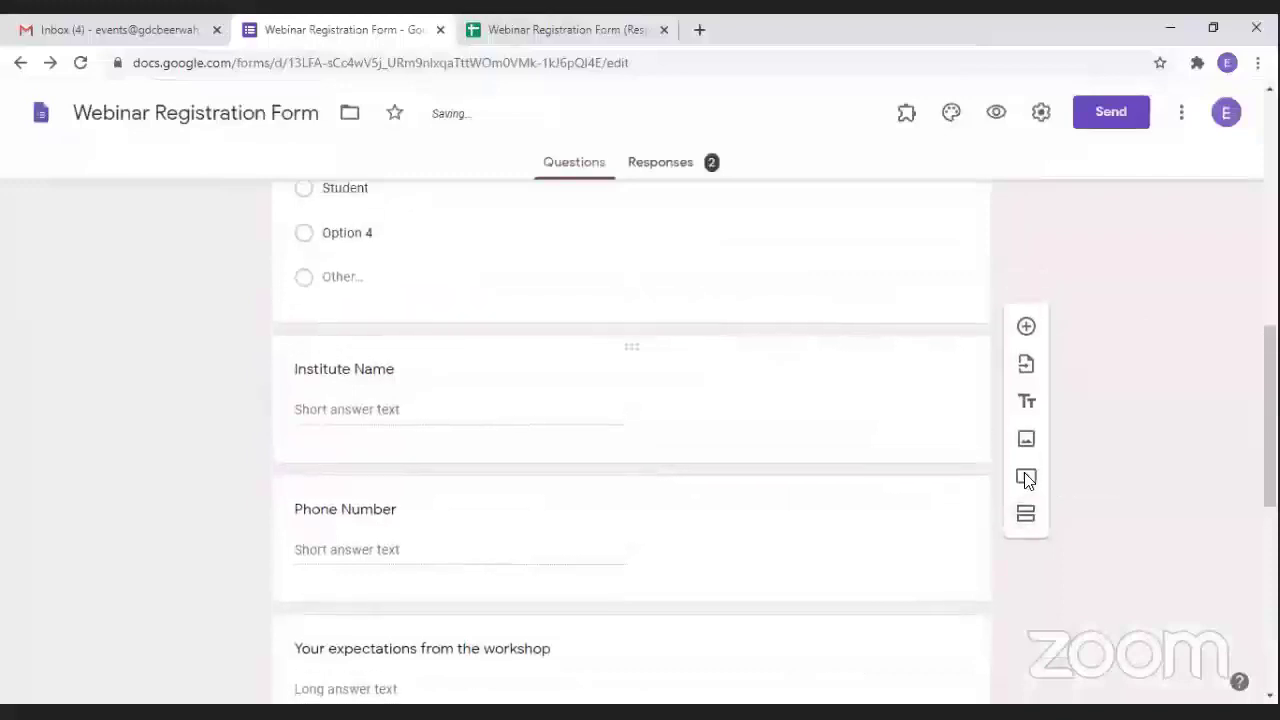
scroll(626, 337, "up", 3)
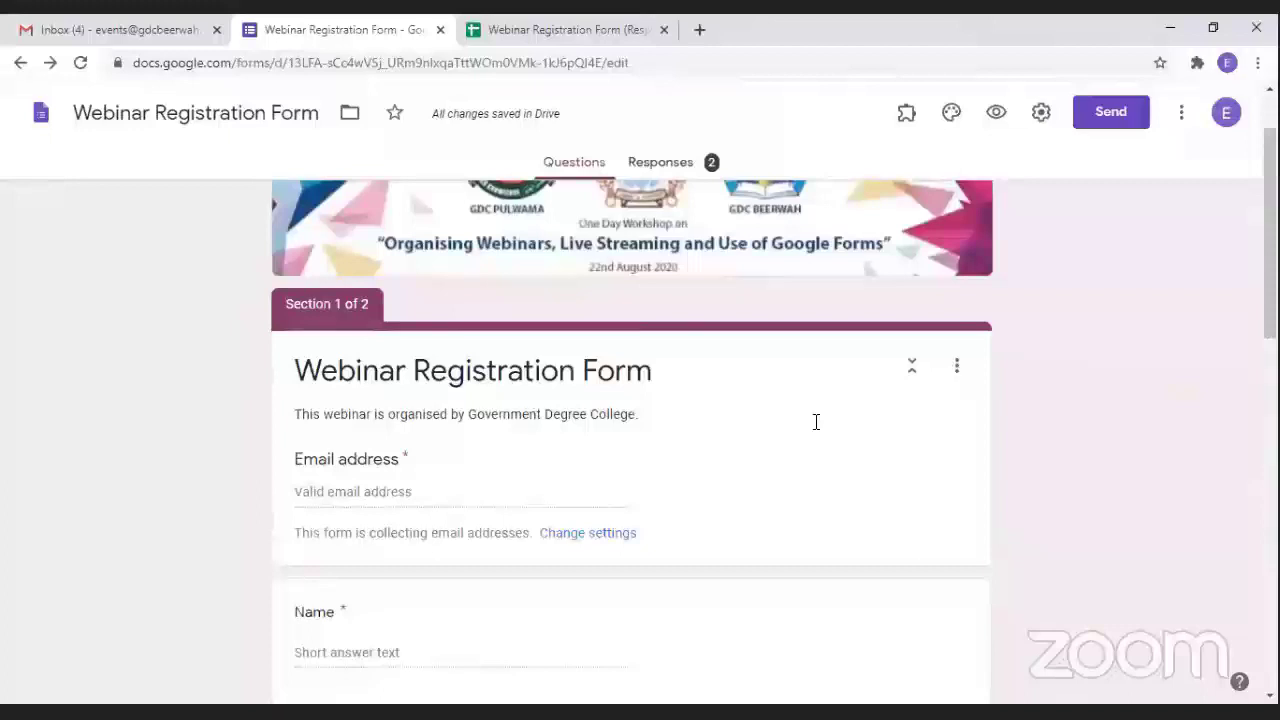
scroll(760, 415, "down", 10)
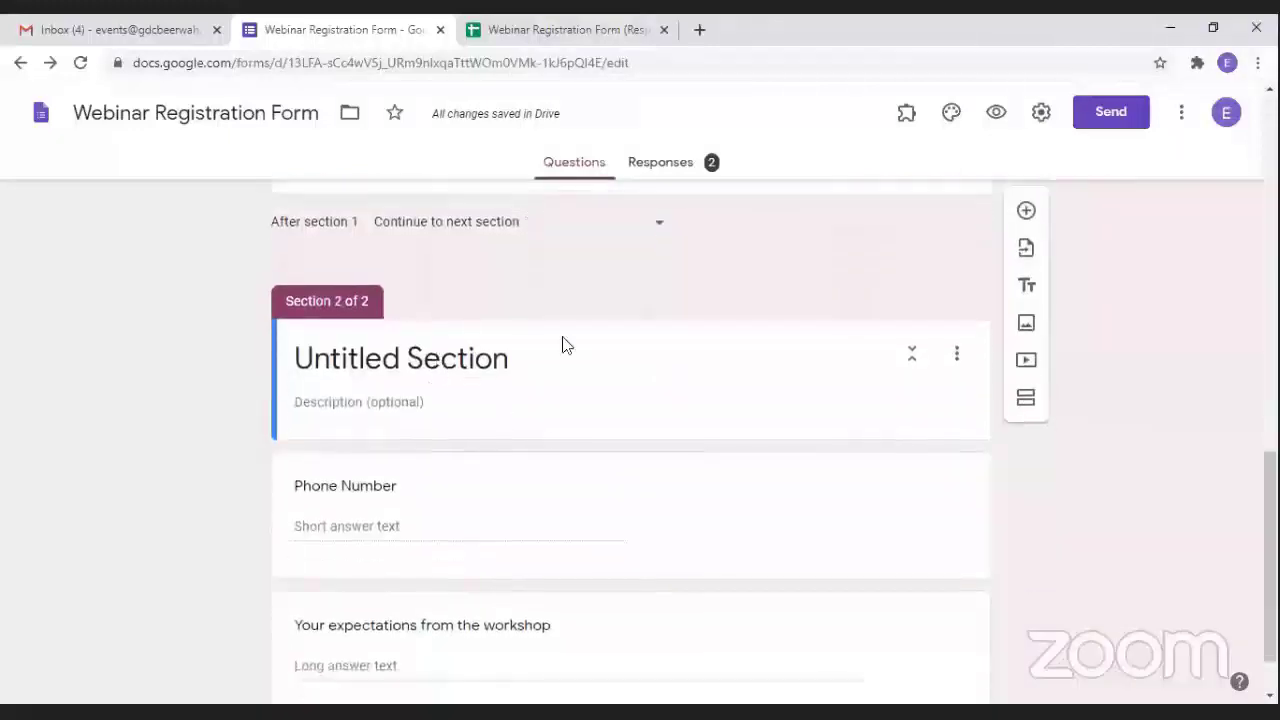
scroll(530, 330, "up", 2)
scroll(528, 458, "up", 3)
scroll(474, 306, "down", 5)
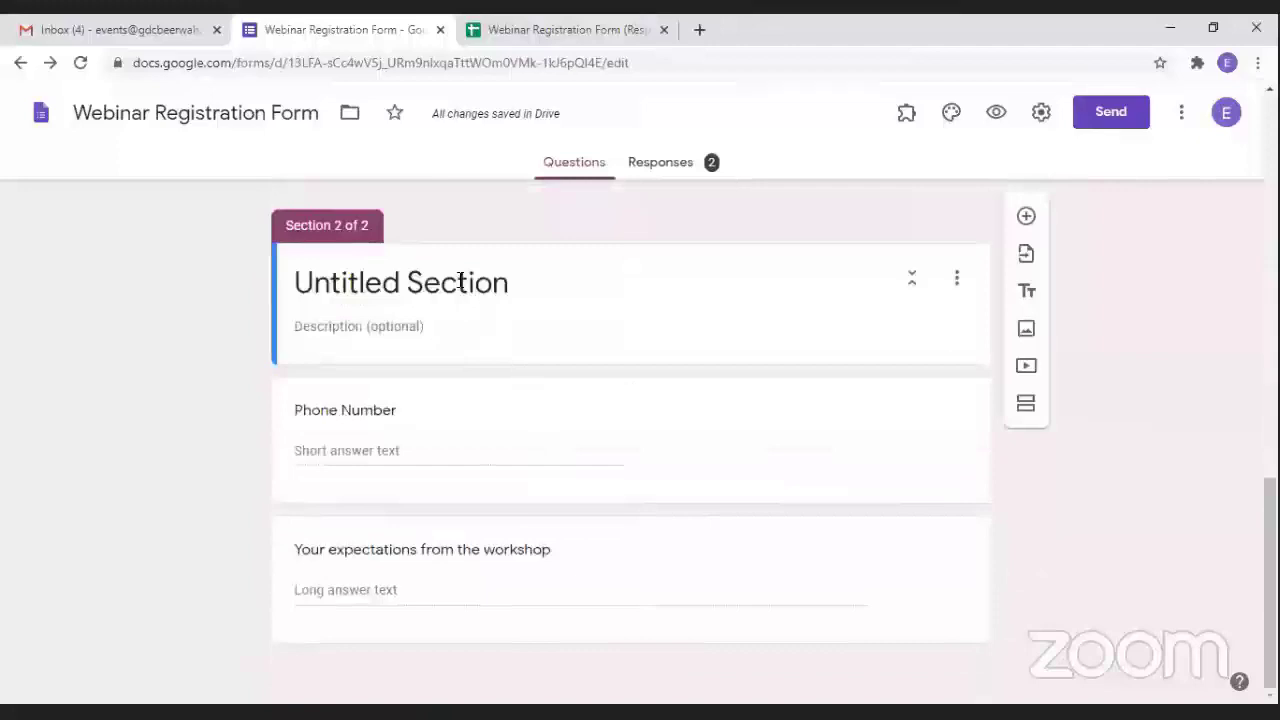
left_click(460, 282)
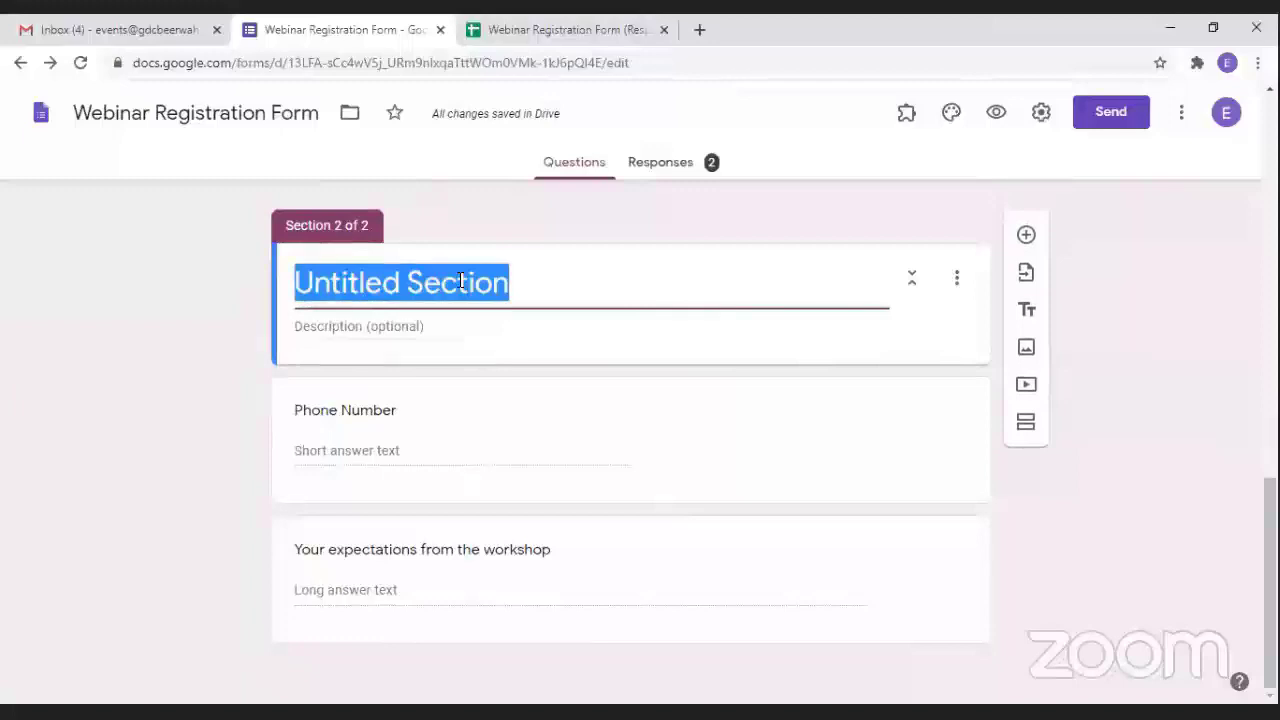
type("F")
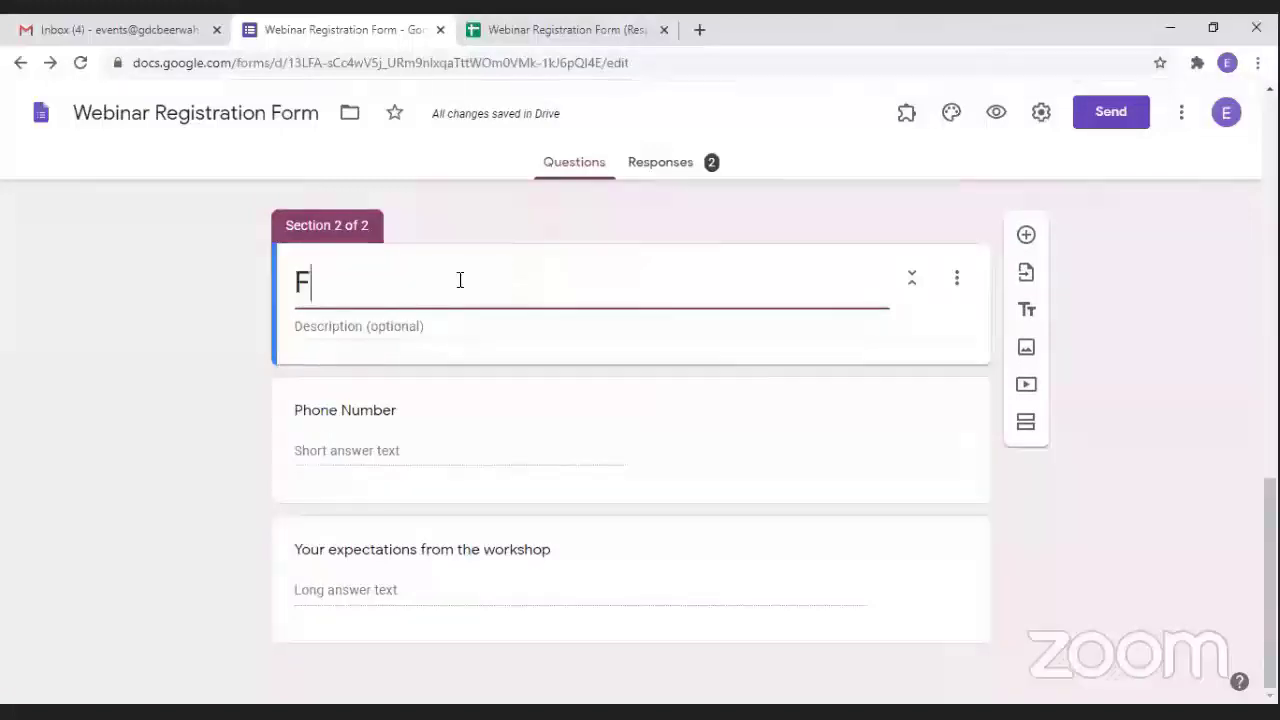
type("eebd")
key("BackSpace")
key("BackSpace")
type("db")
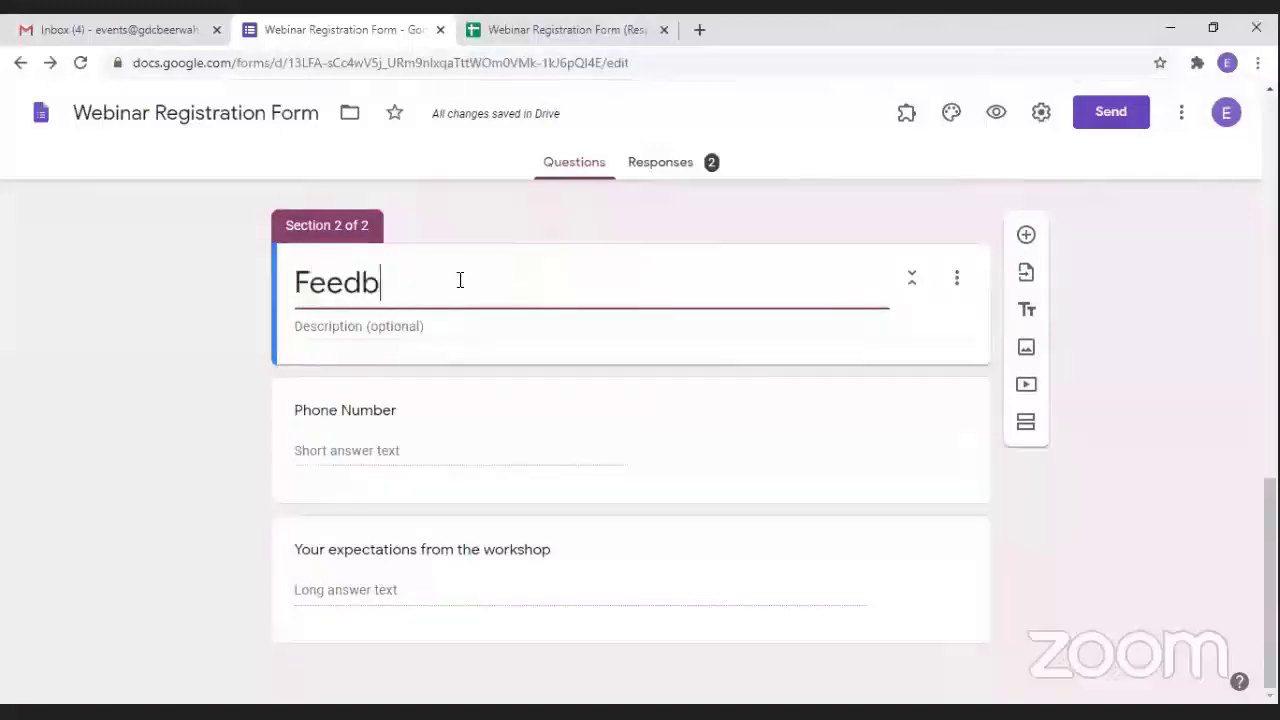
type("ack or Expectations")
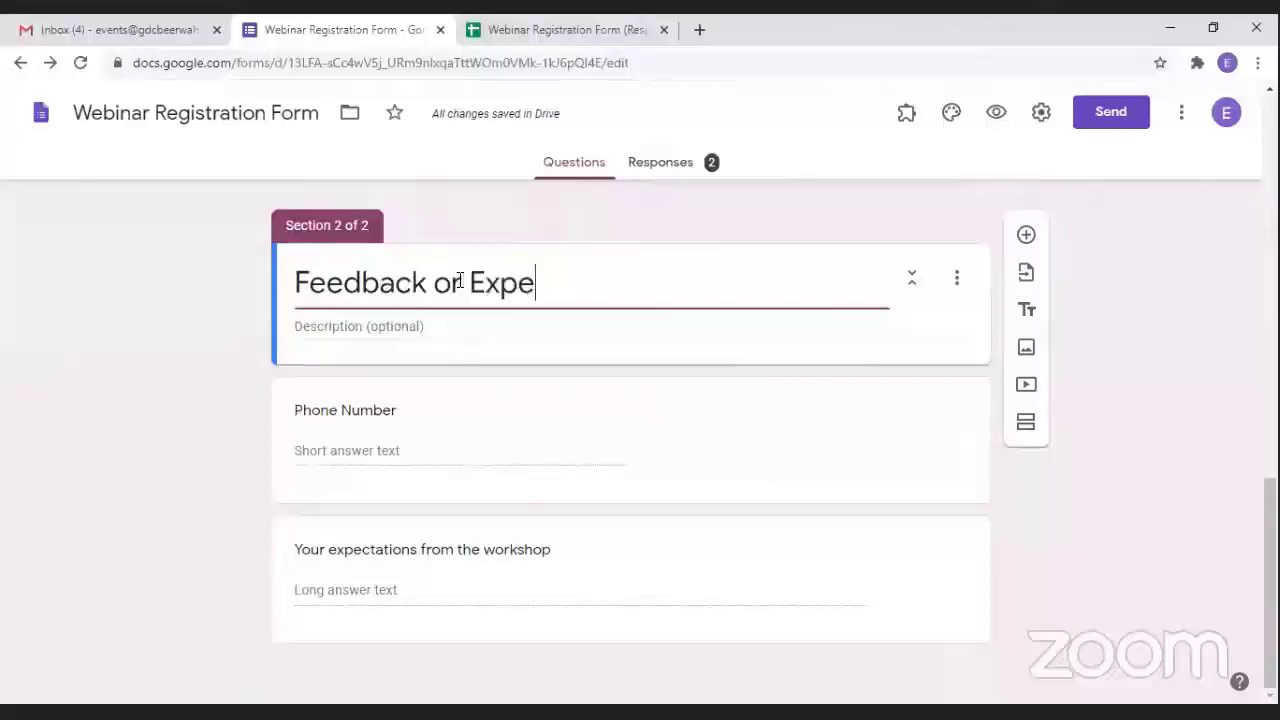
left_click(400, 415)
Retitle the Phone Number question 'Have you attended any workshop on this topic before'
type("Have ")
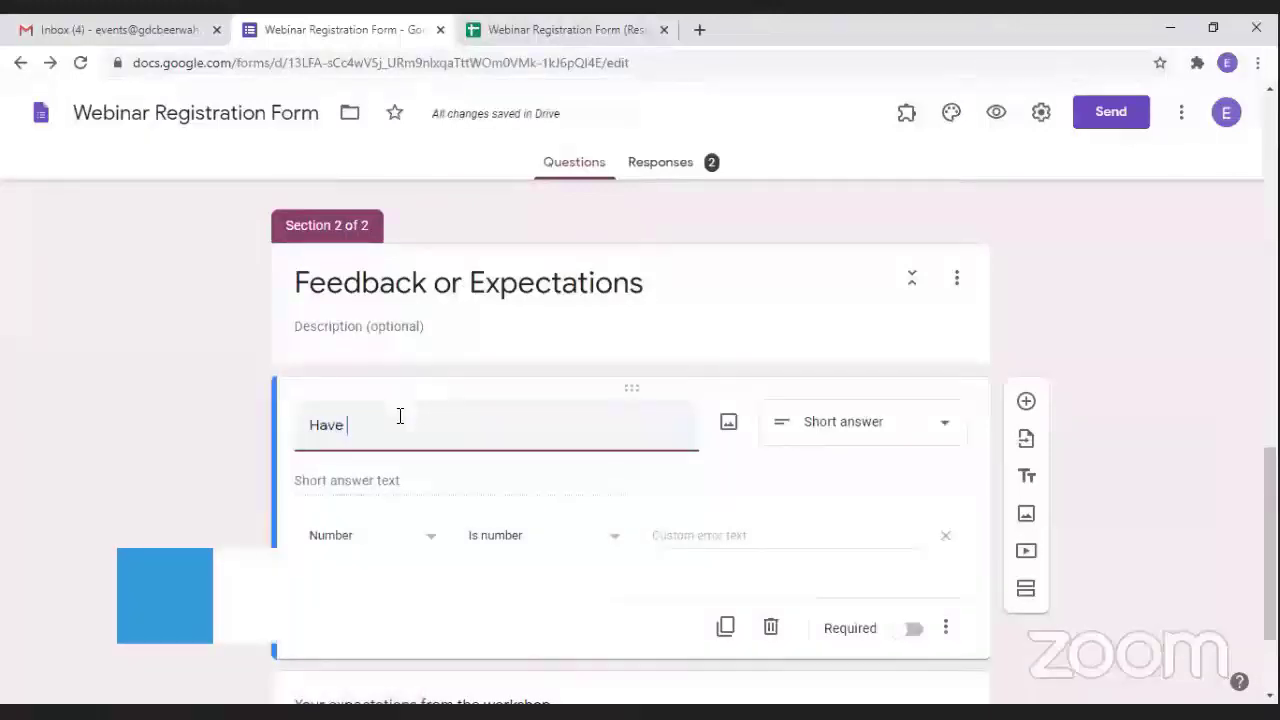
type("you attended any worksh")
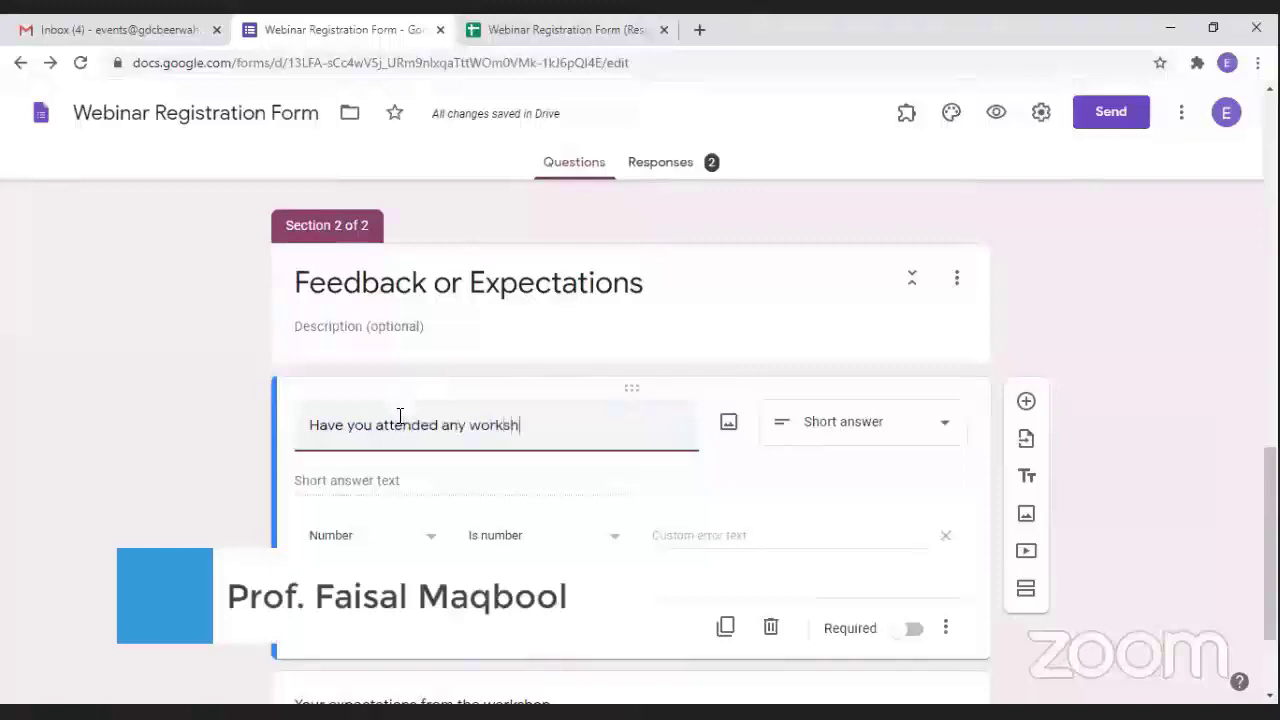
type("op on thi")
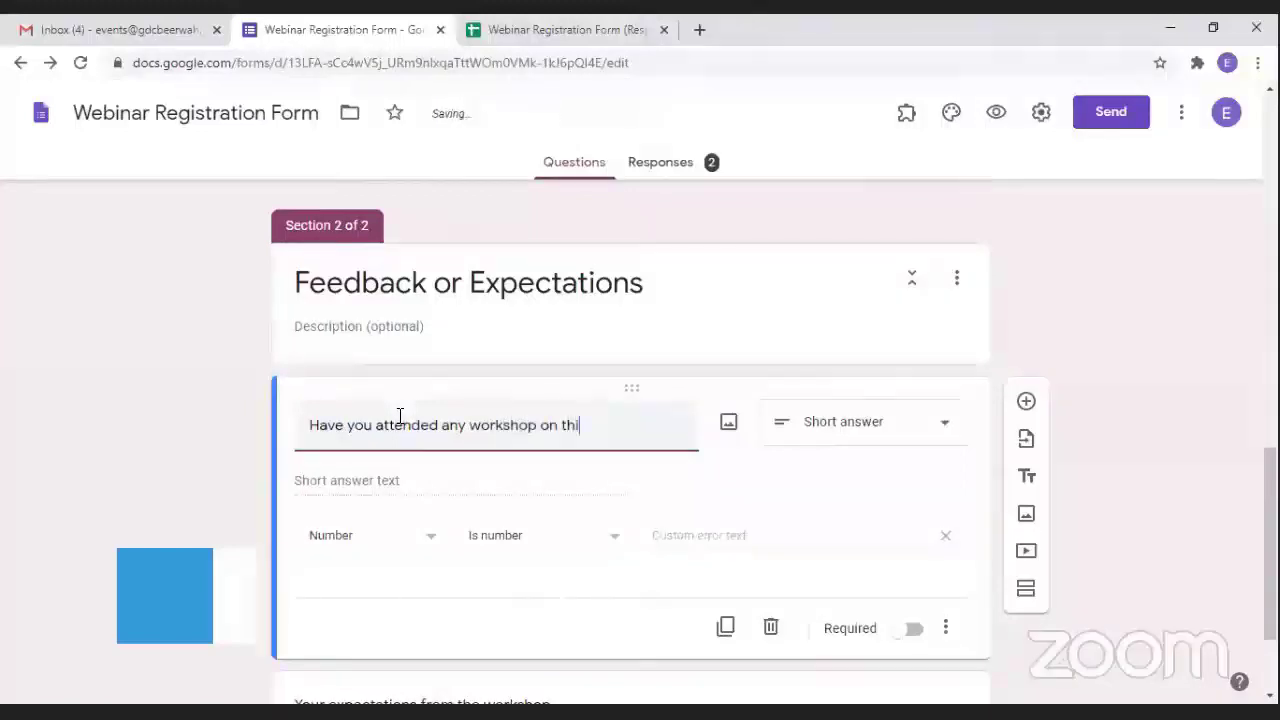
type("s topic before")
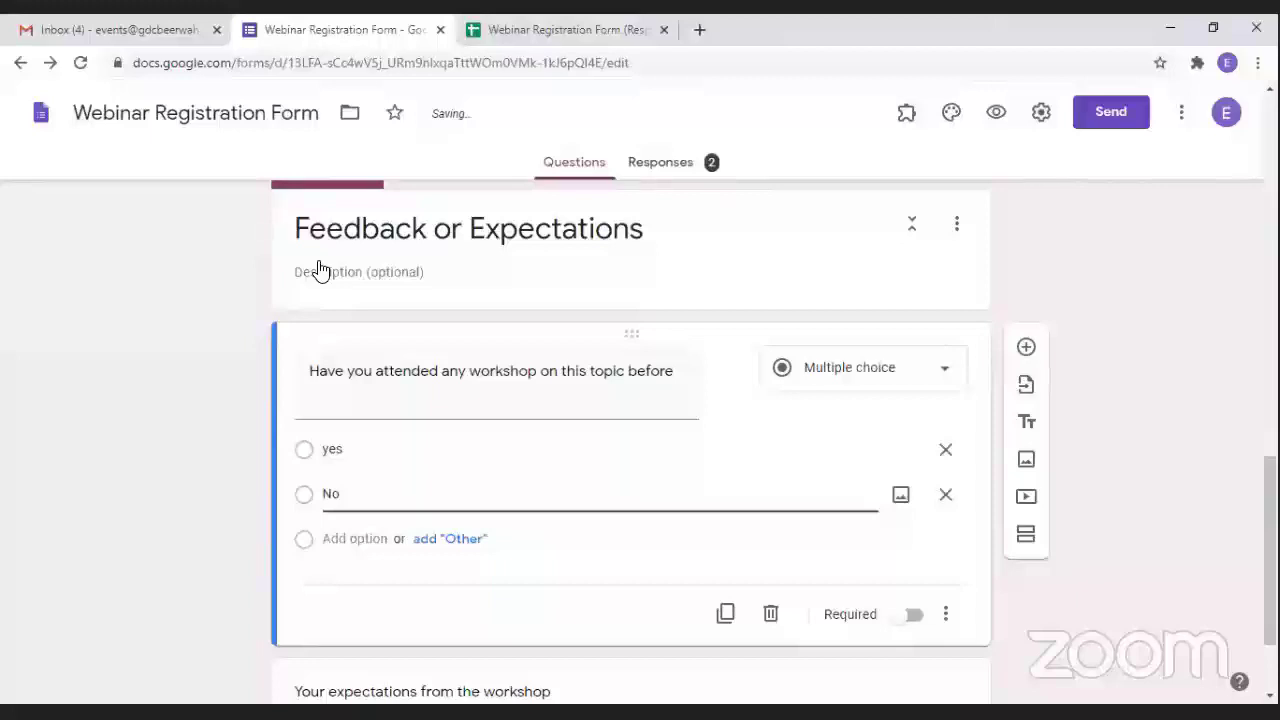
scroll(320, 266, "up", 10)
scroll(494, 523, "down", 8)
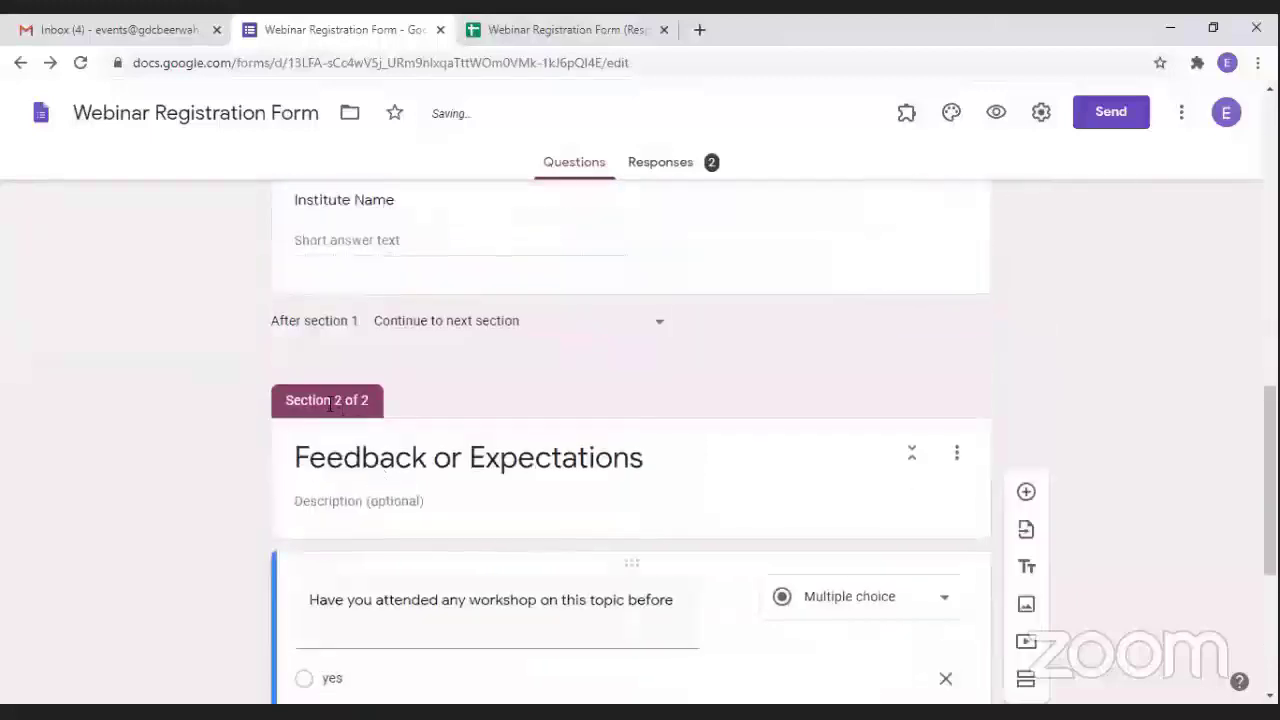
left_click(495, 398)
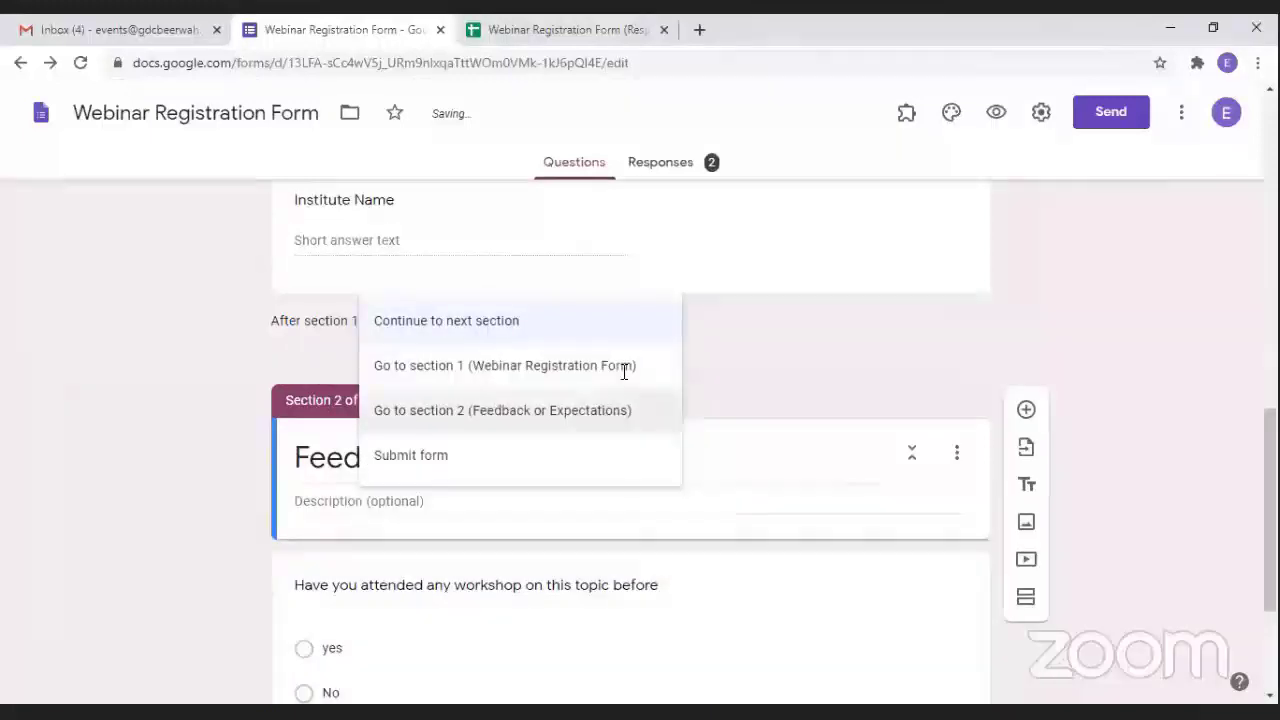
left_click(718, 360)
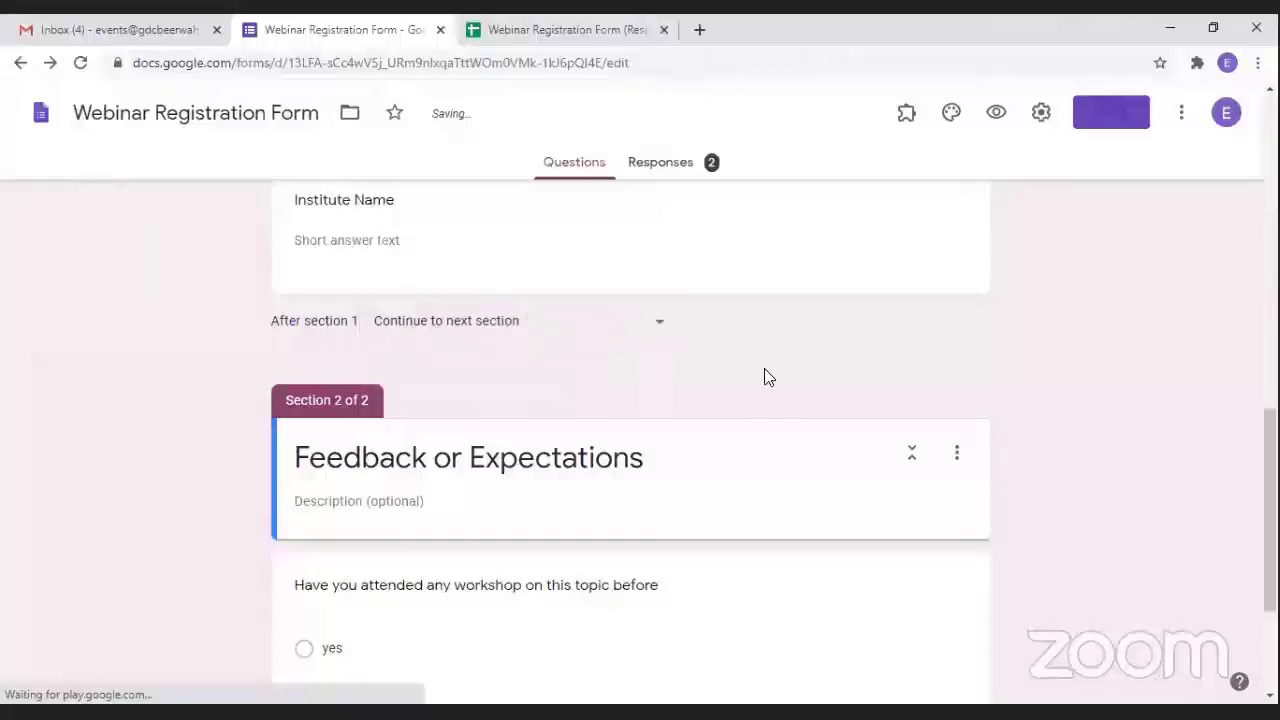
scroll(766, 376, "down", 1)
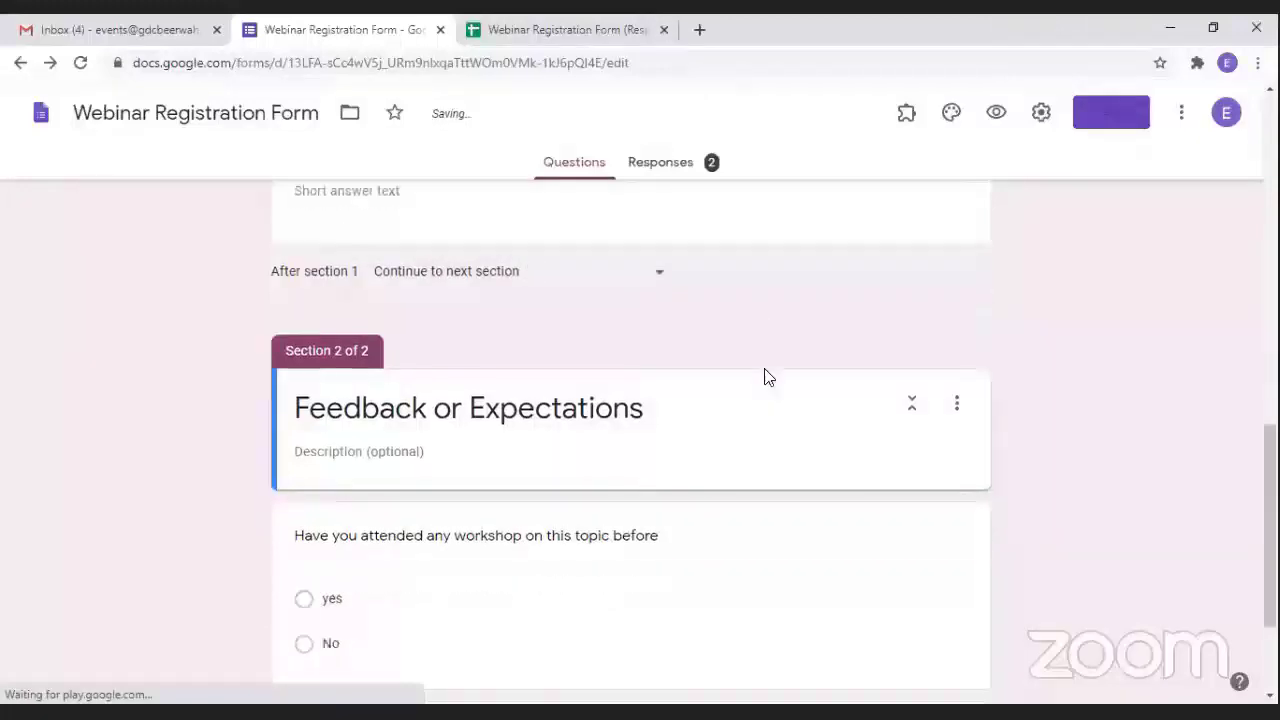
scroll(766, 376, "down", 2)
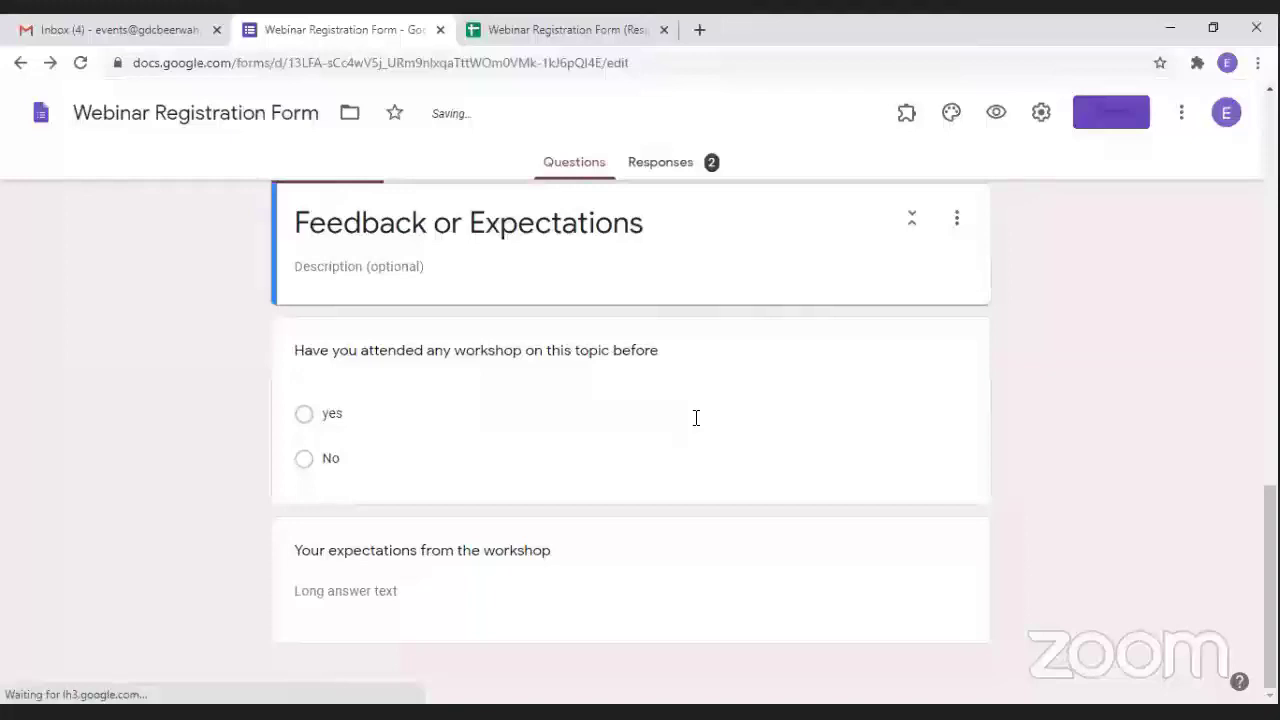
left_click(629, 594)
scroll(522, 350, "up", 5)
scroll(522, 350, "up", 1)
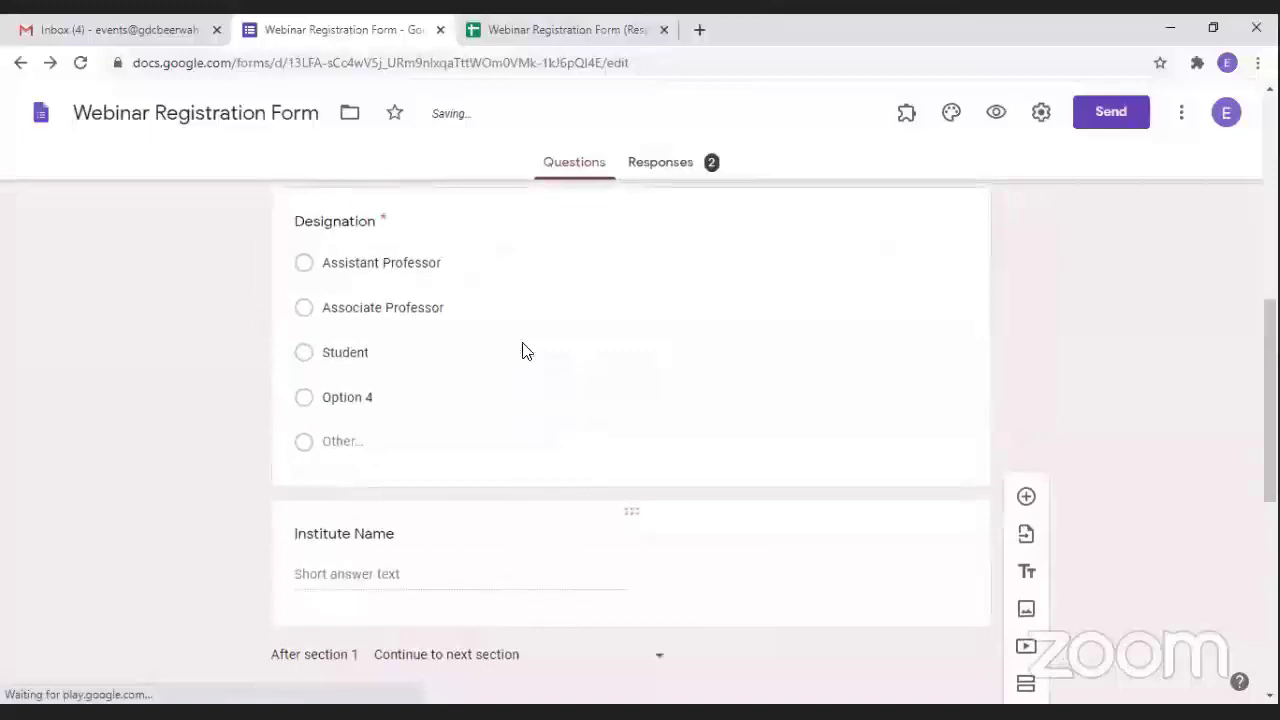
scroll(522, 350, "down", 3)
left_click(520, 346)
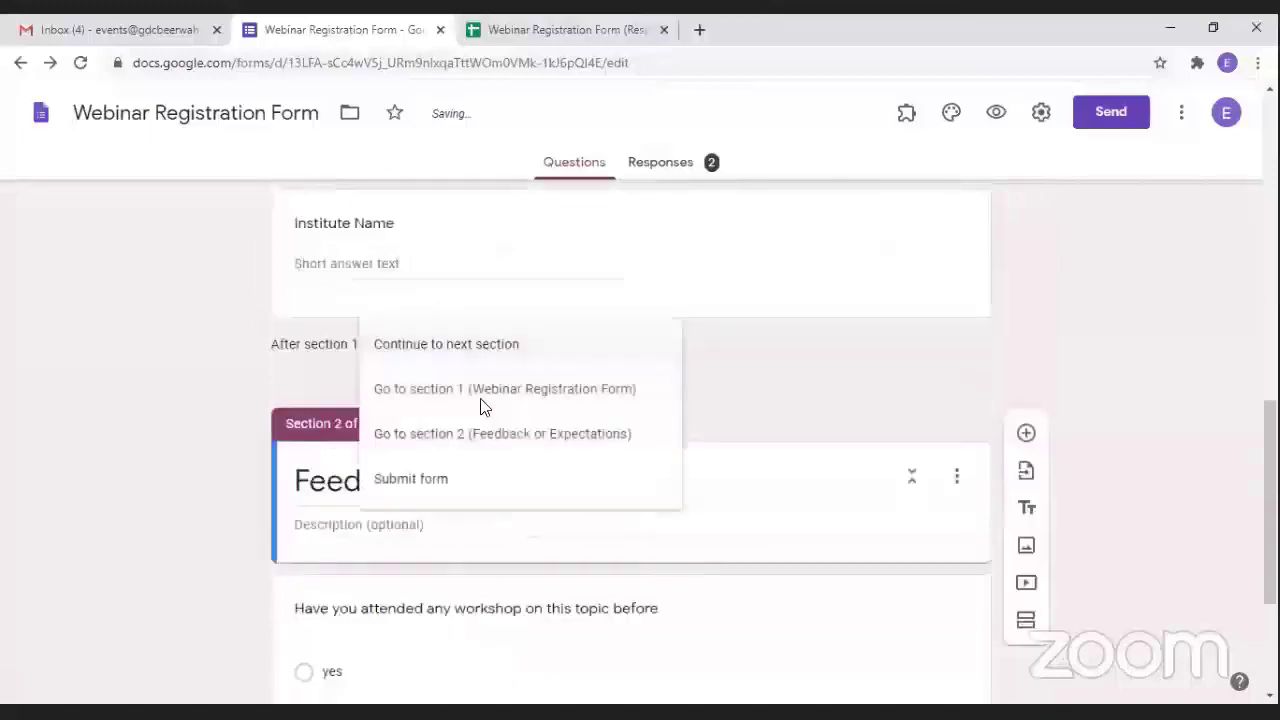
left_click(795, 348)
scroll(798, 357, "up", 2)
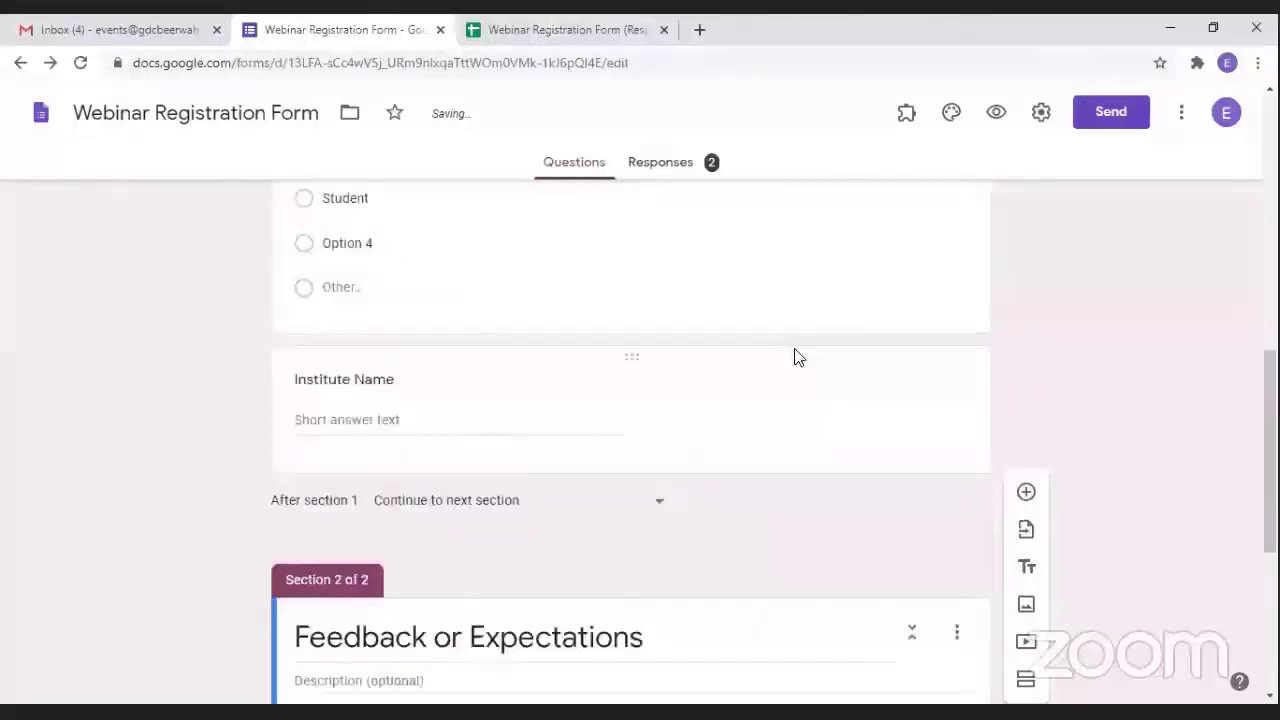
scroll(798, 357, "up", 1)
left_click(798, 357)
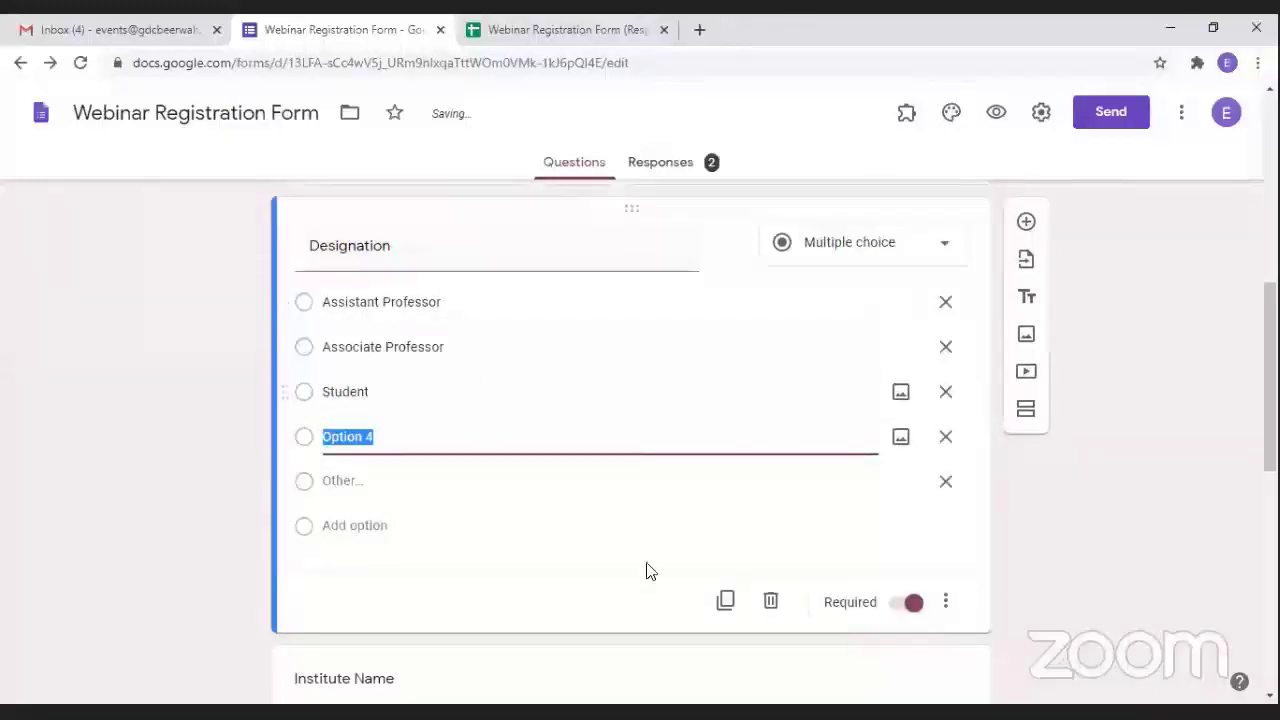
scroll(631, 551, "down", 5)
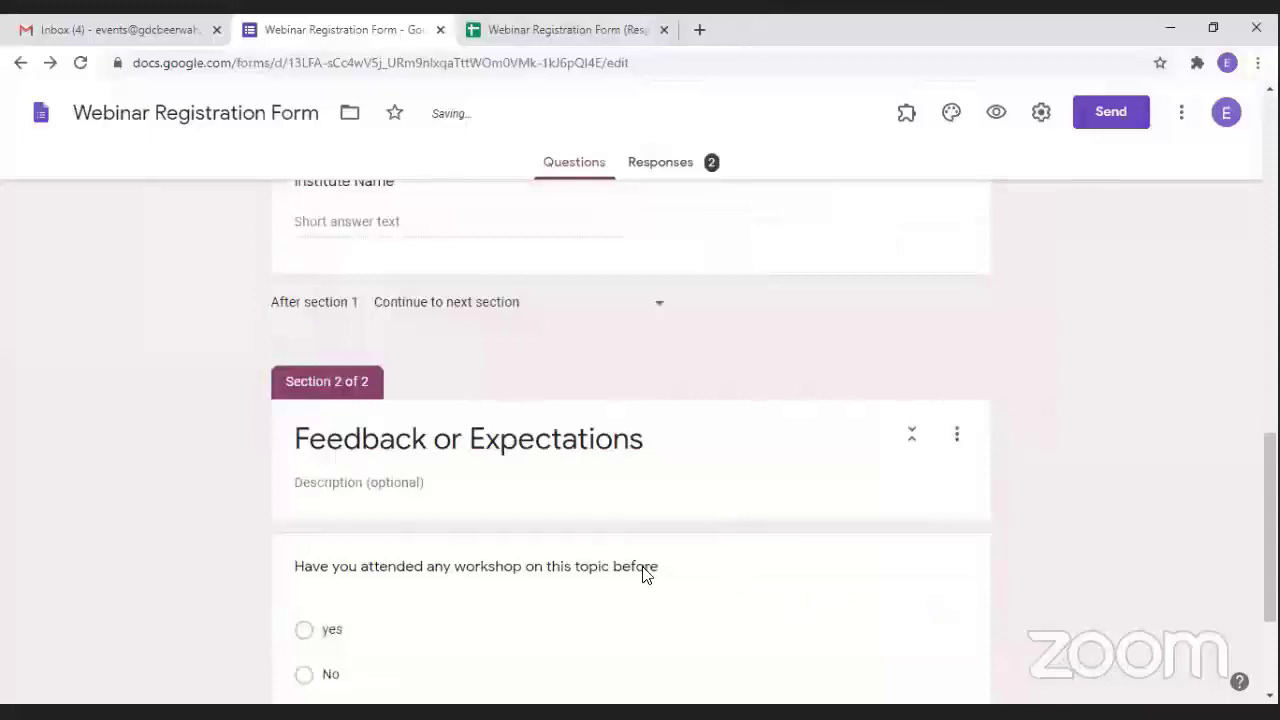
scroll(700, 570, "down", 3)
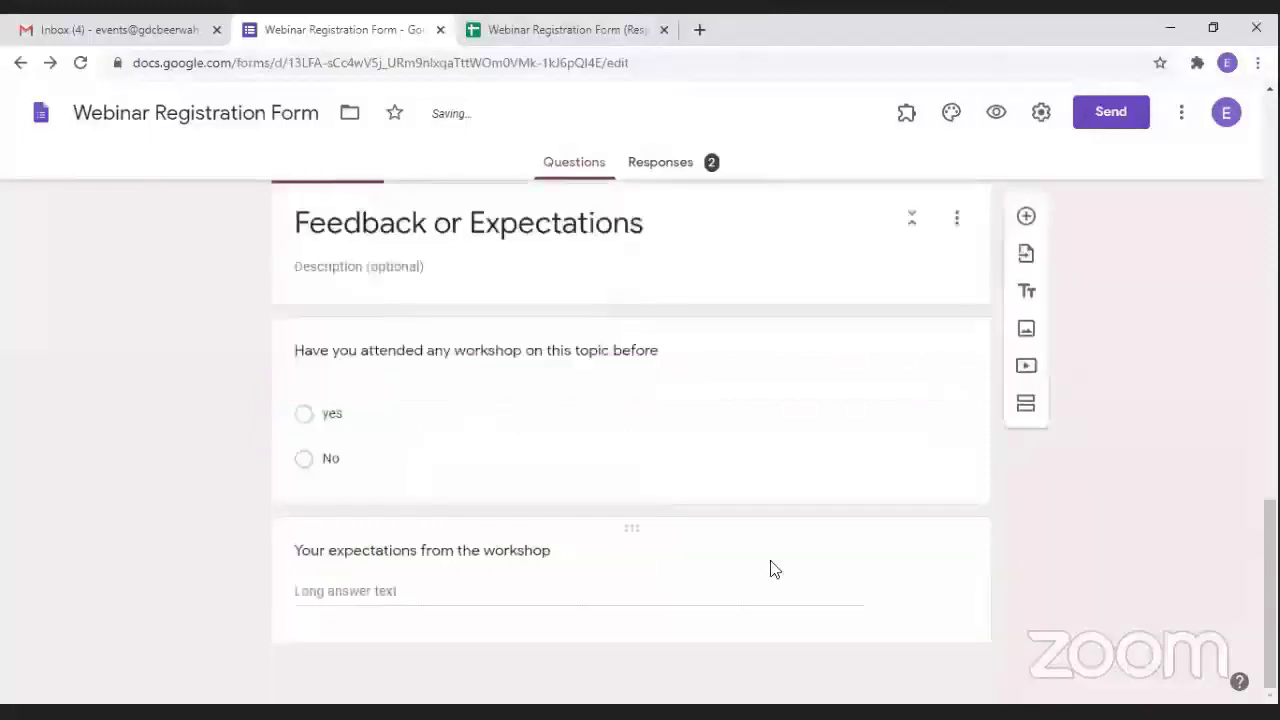
left_click(980, 509)
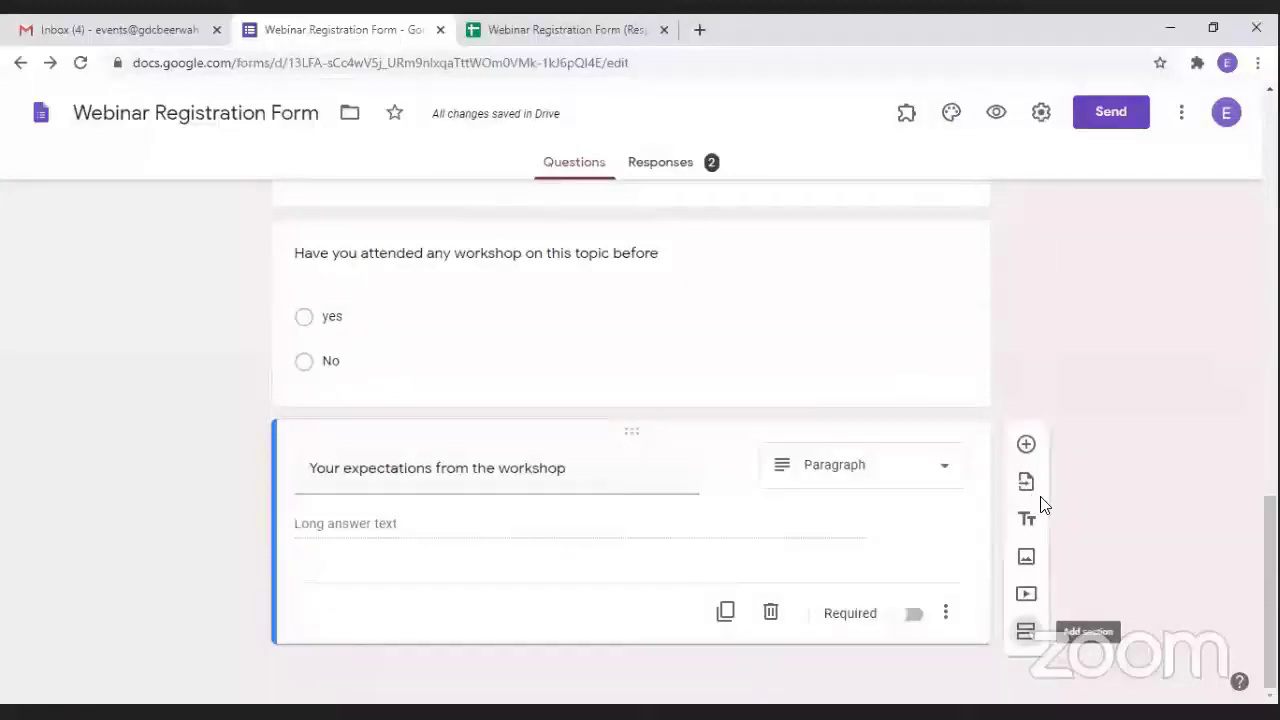
Add a 'Student Details' section holding 'Roll No' and 'Registration Number' questions
left_click(1026, 631)
type("Student Details")
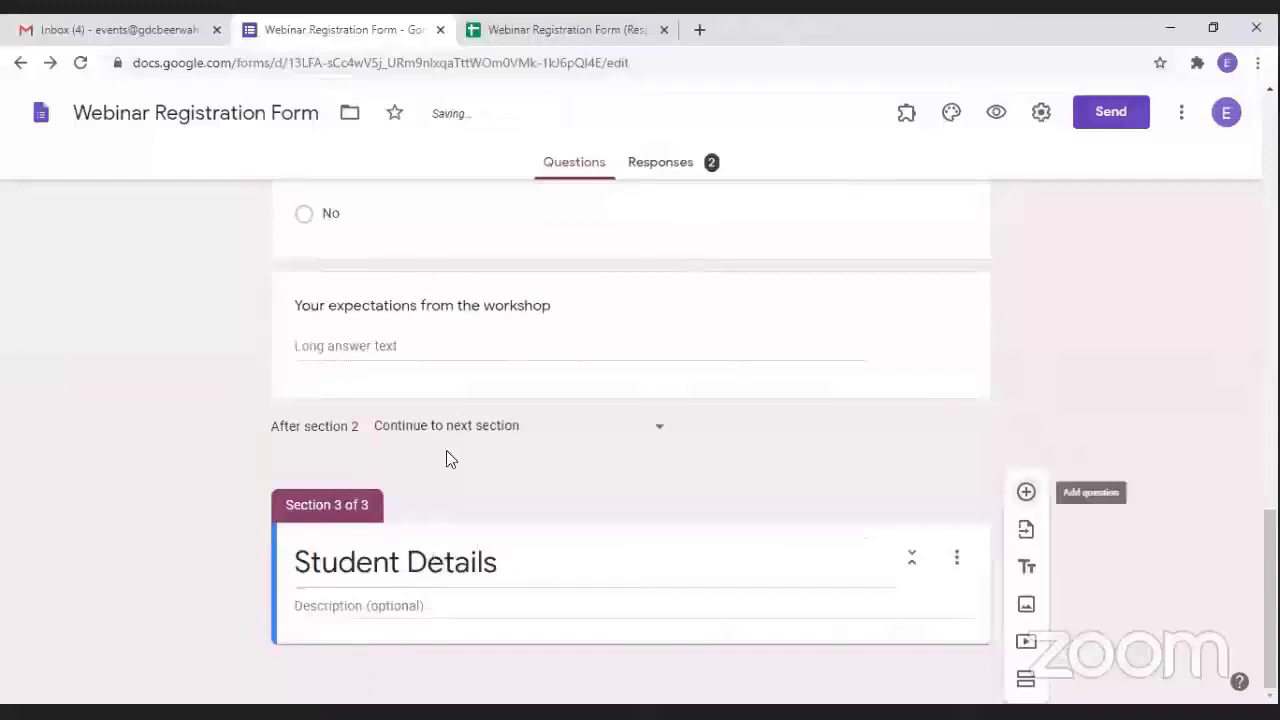
type("Roll No")
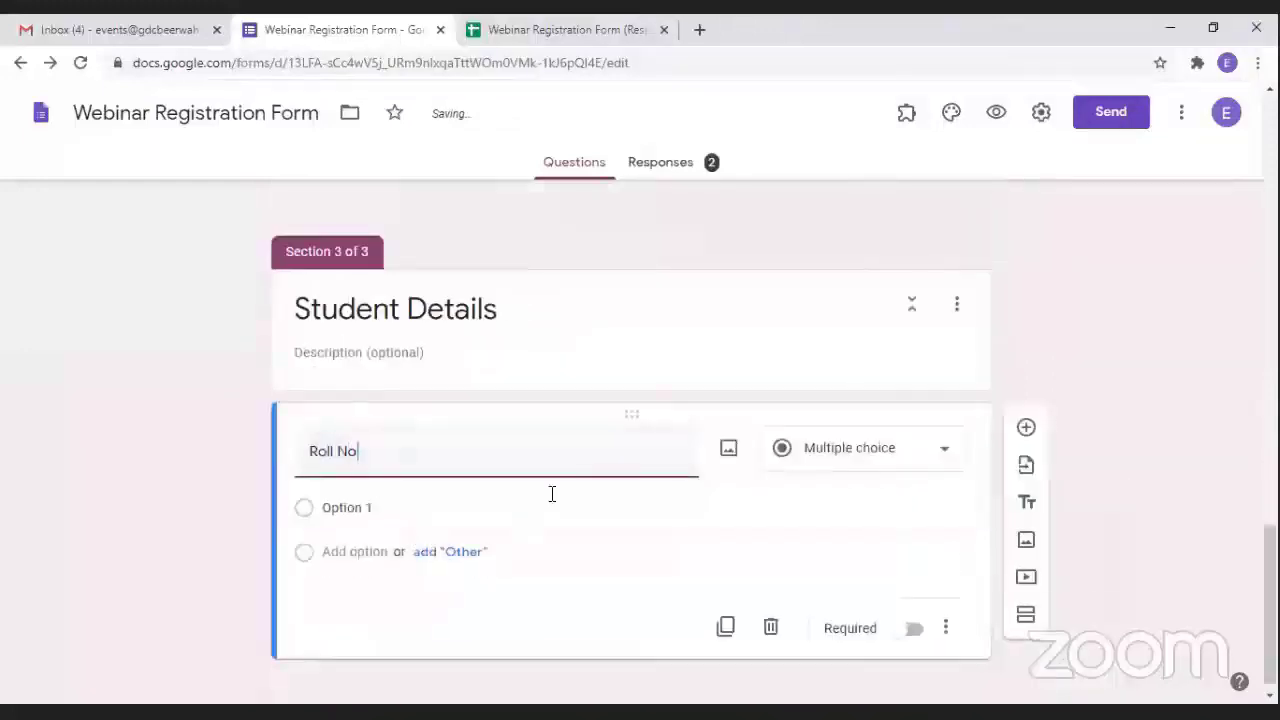
left_click(1026, 429)
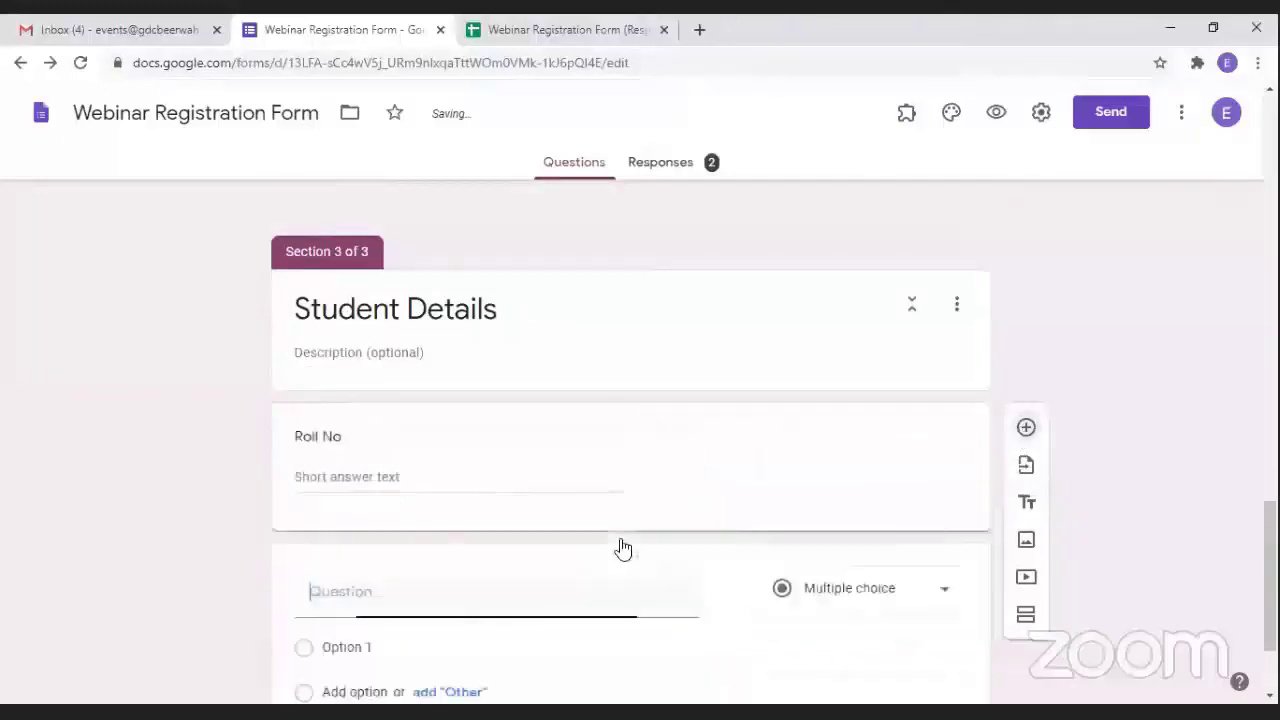
type("Registration Number")
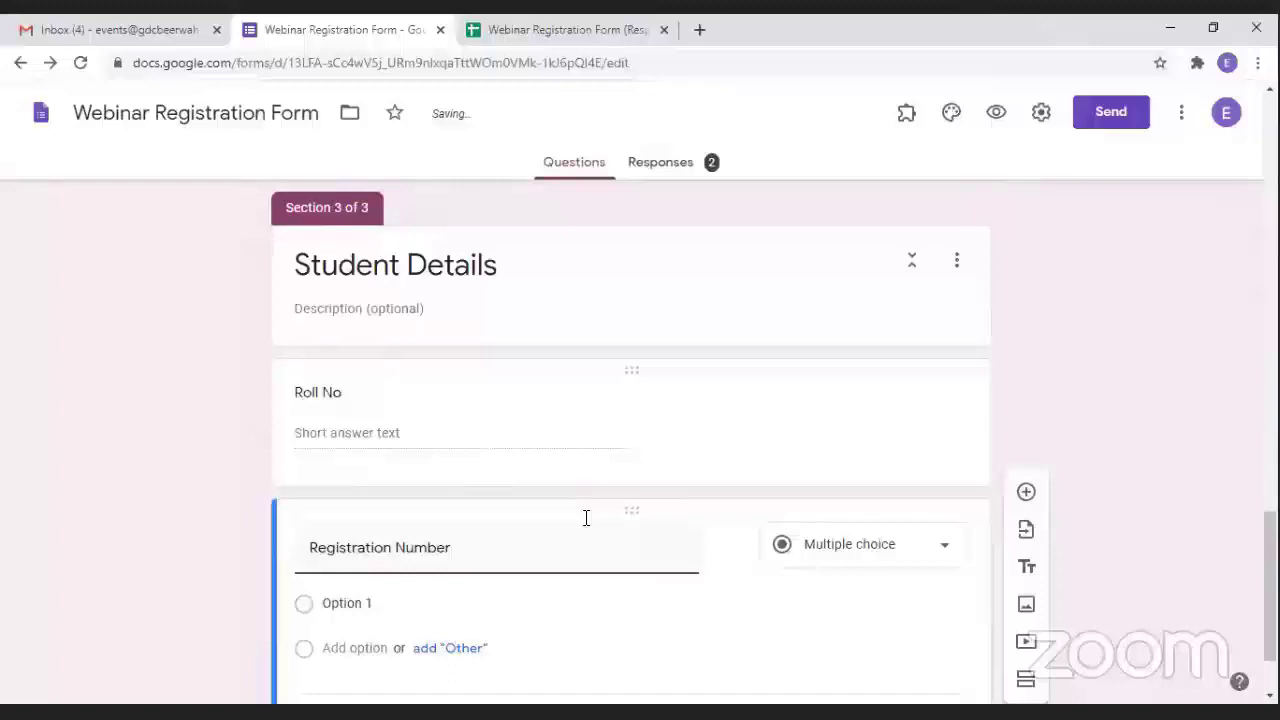
scroll(631, 472, "up", 8)
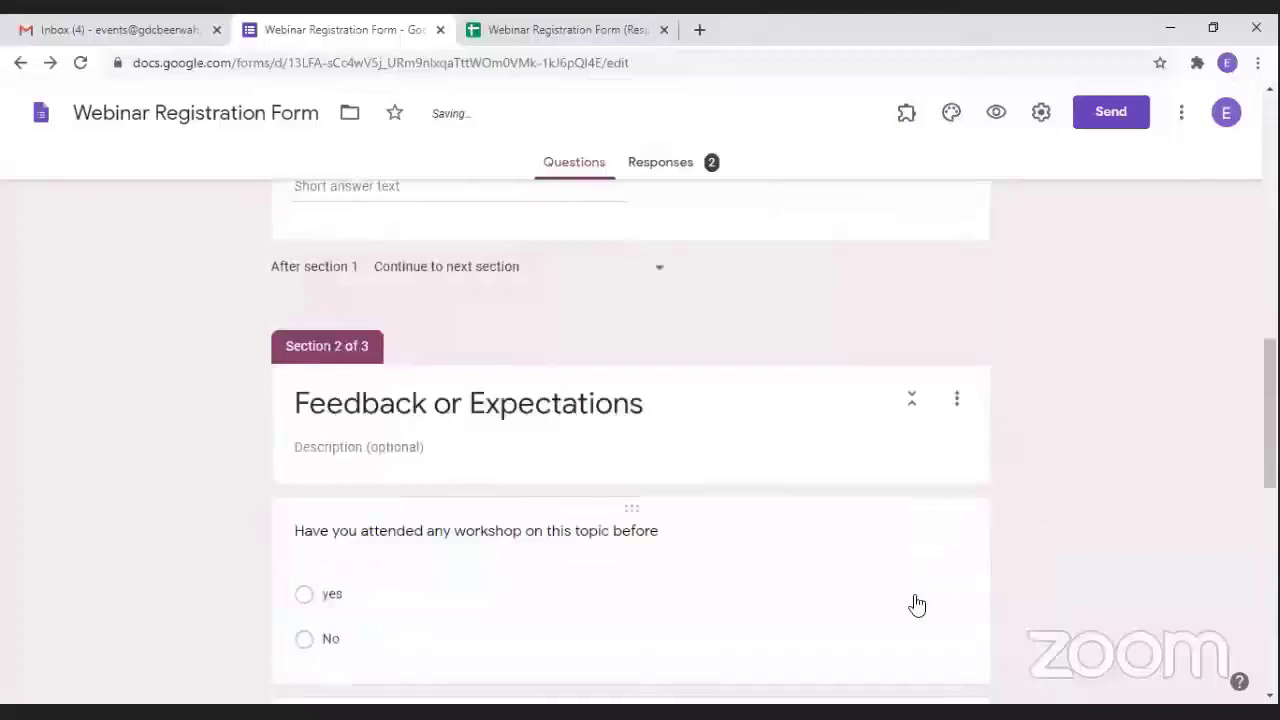
Turn on answer-based routing for Designation, sending Student to section 3 (Student Details)
scroll(917, 605, "up", 7)
scroll(943, 583, "down", 2)
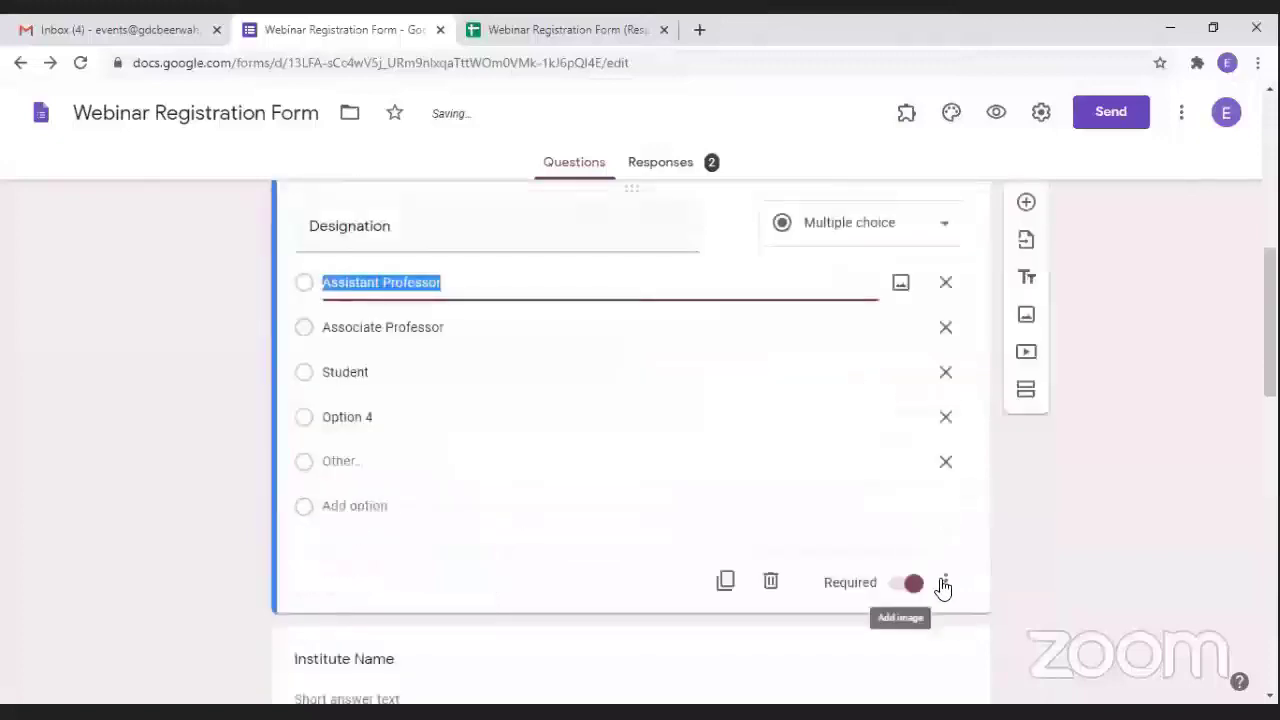
left_click(943, 586)
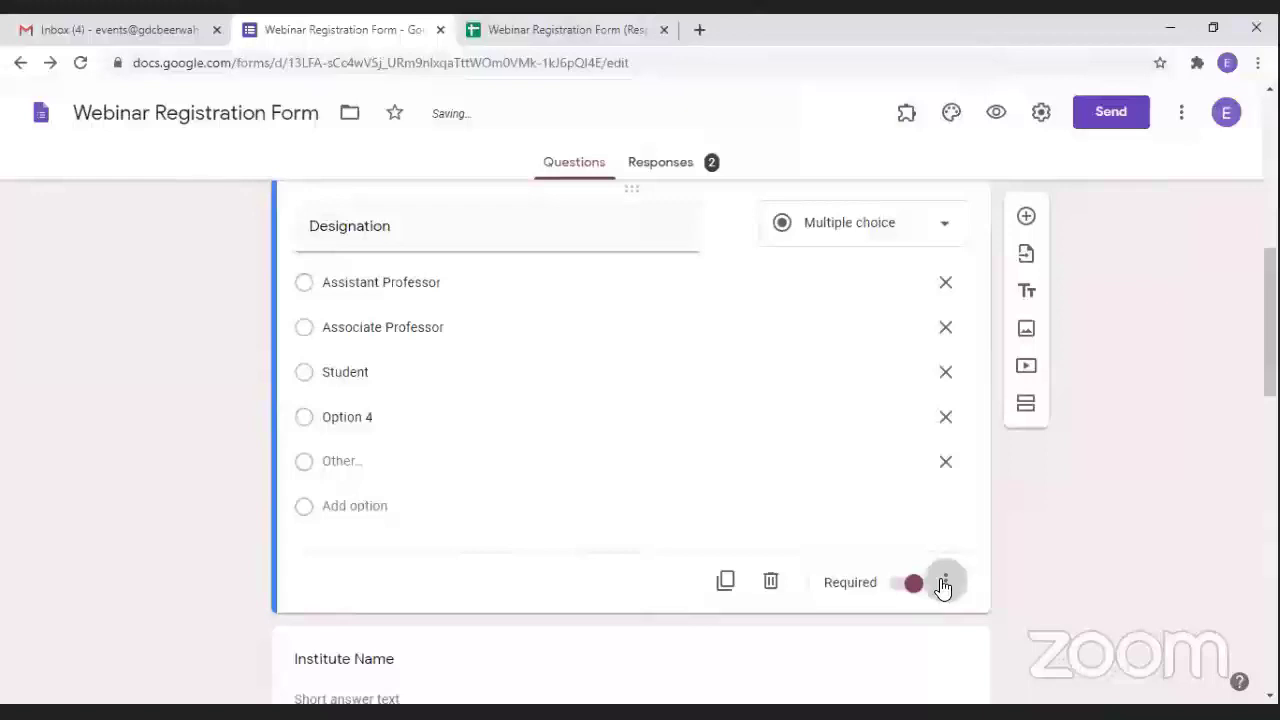
left_click(943, 586)
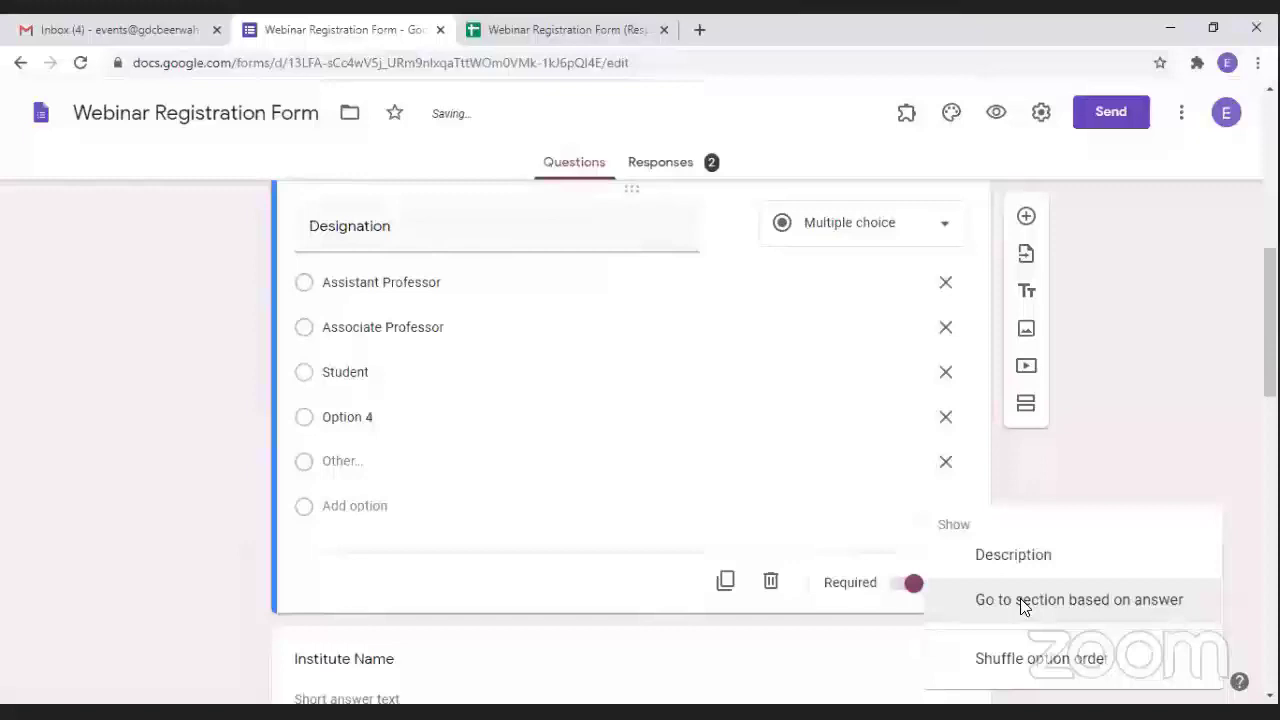
left_click(1022, 605)
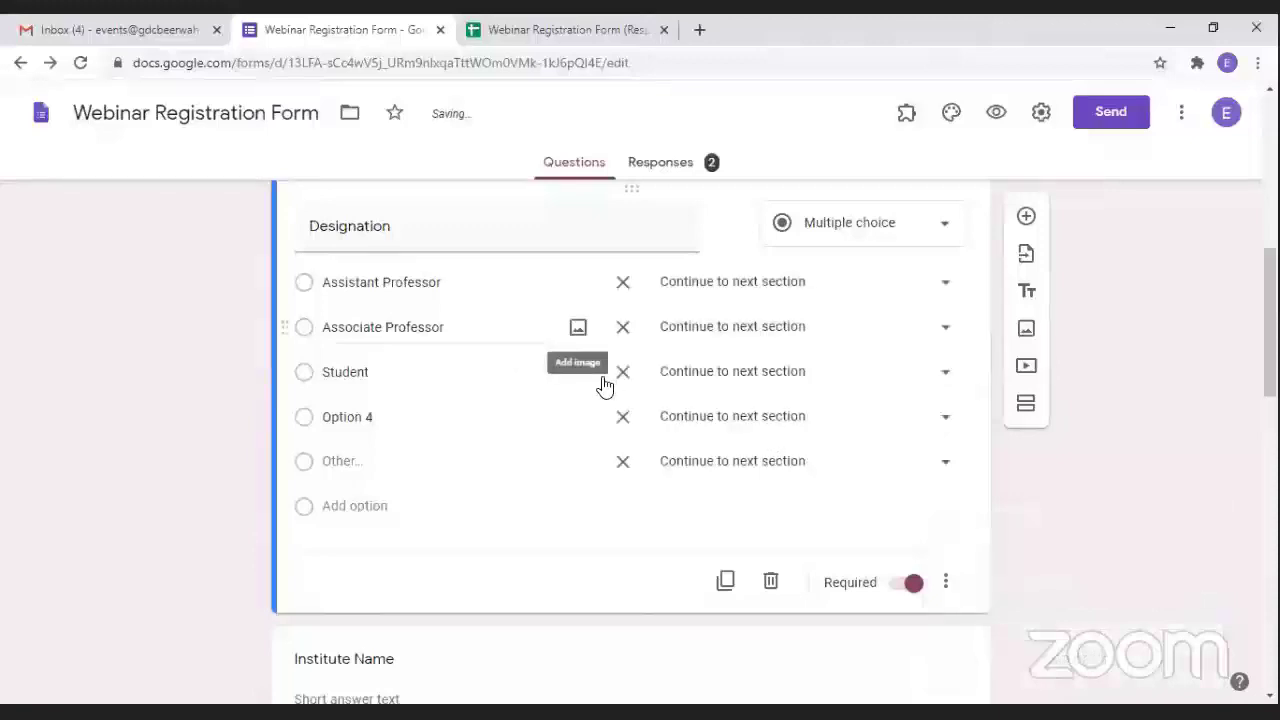
left_click(800, 372)
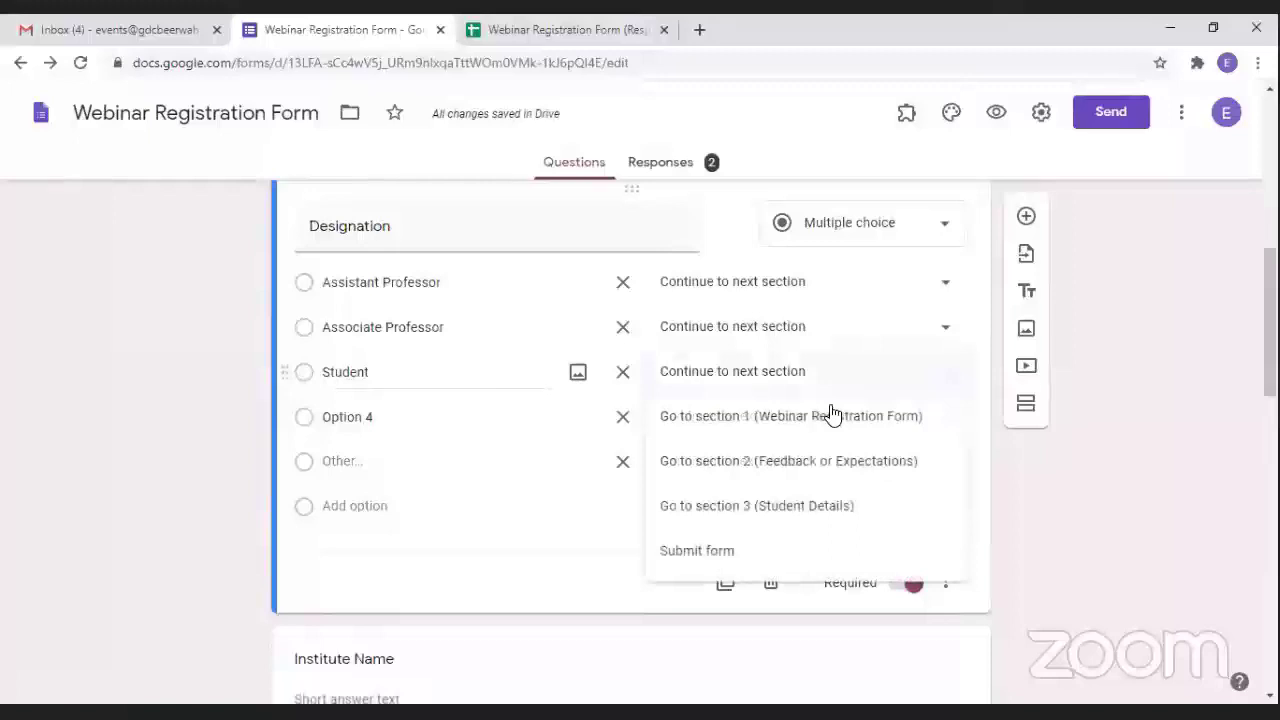
left_click(752, 510)
scroll(392, 268, "down", 10)
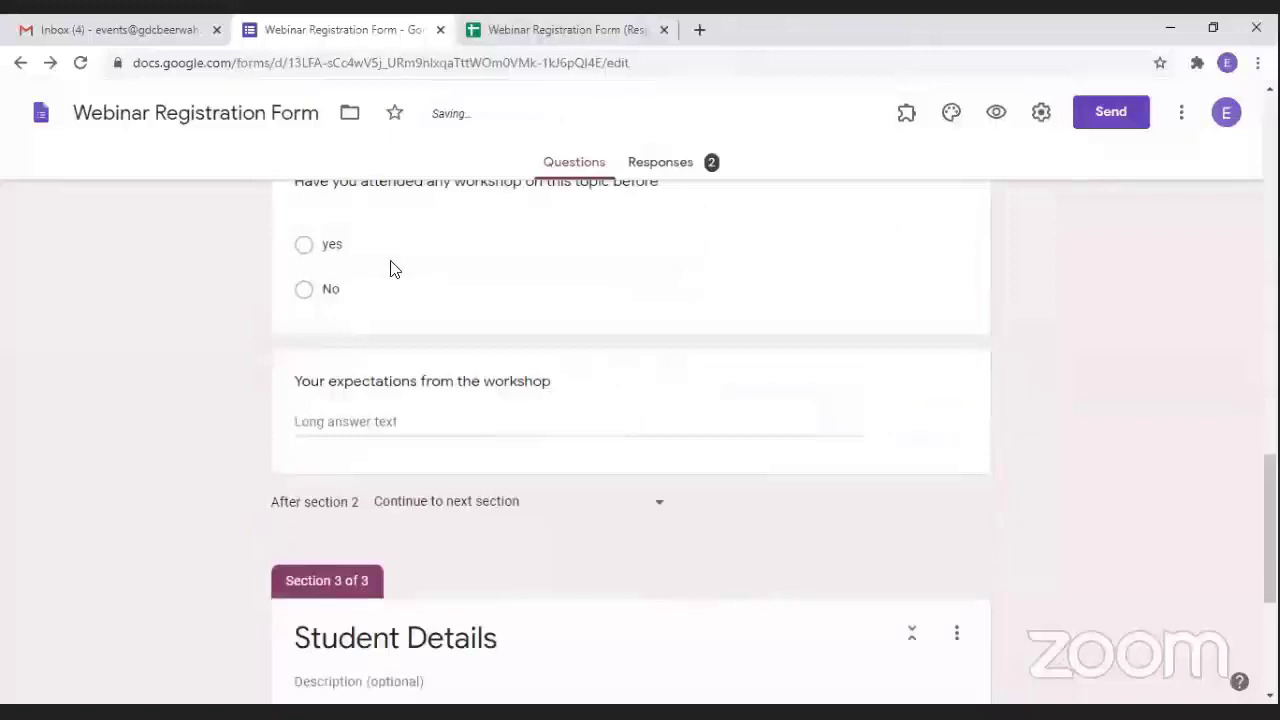
scroll(436, 396, "down", 1)
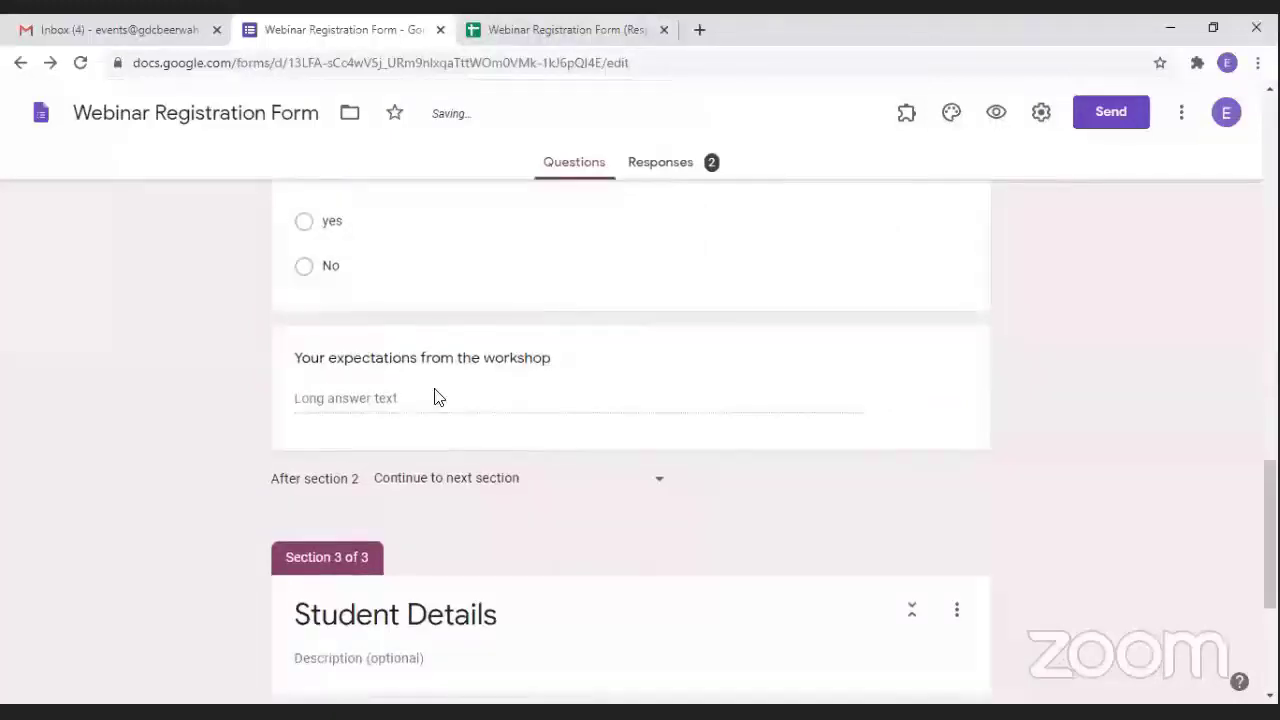
scroll(436, 397, "down", 3)
scroll(451, 617, "up", 5)
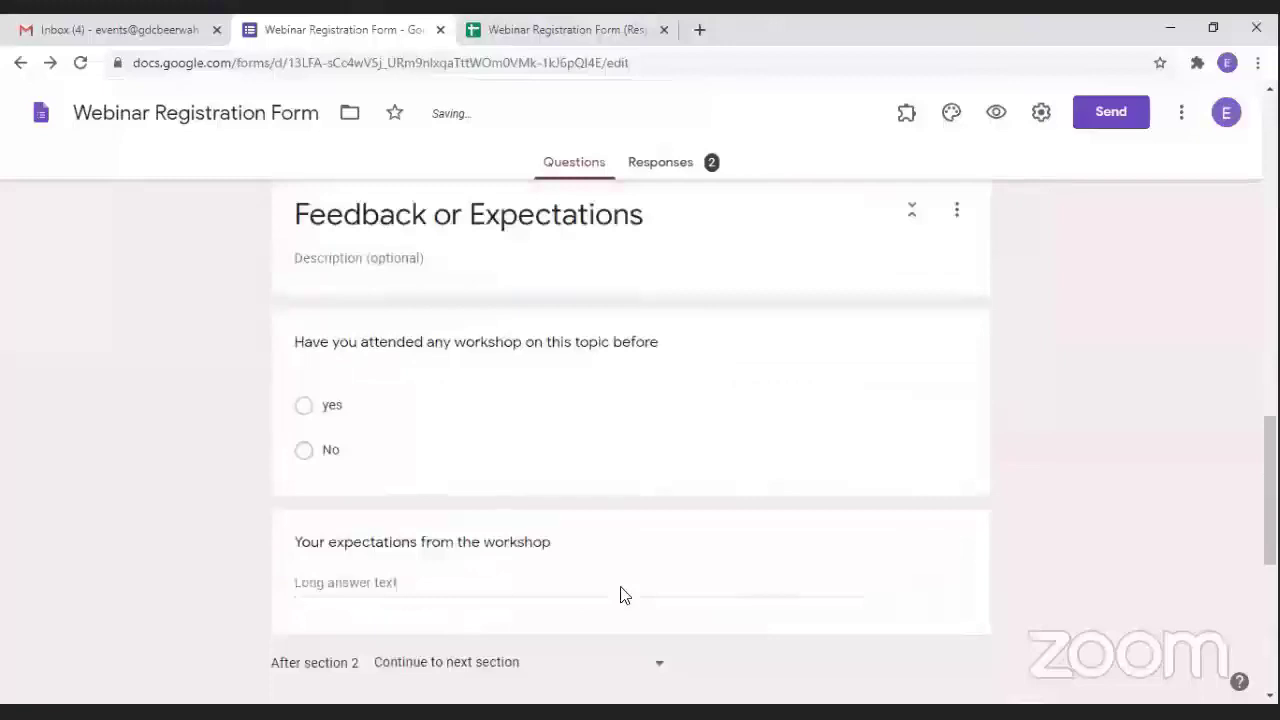
scroll(620, 595, "up", 8)
scroll(620, 591, "down", 4)
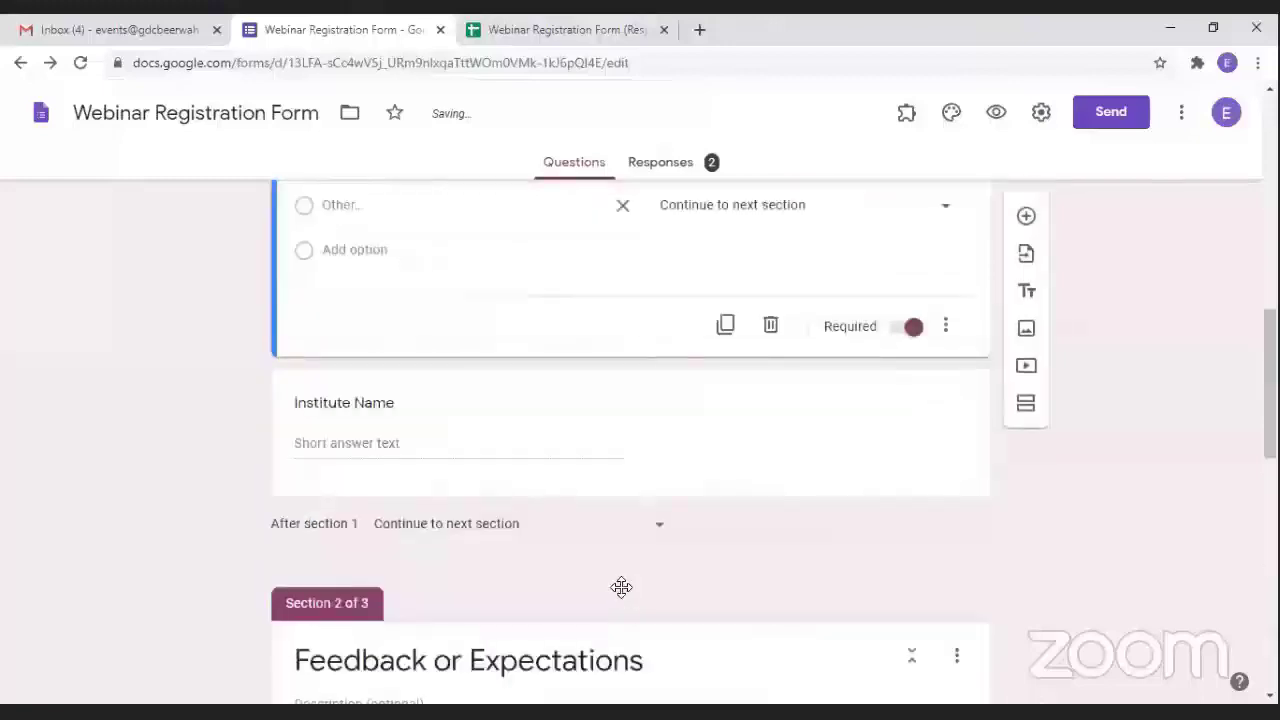
scroll(621, 587, "down", 2)
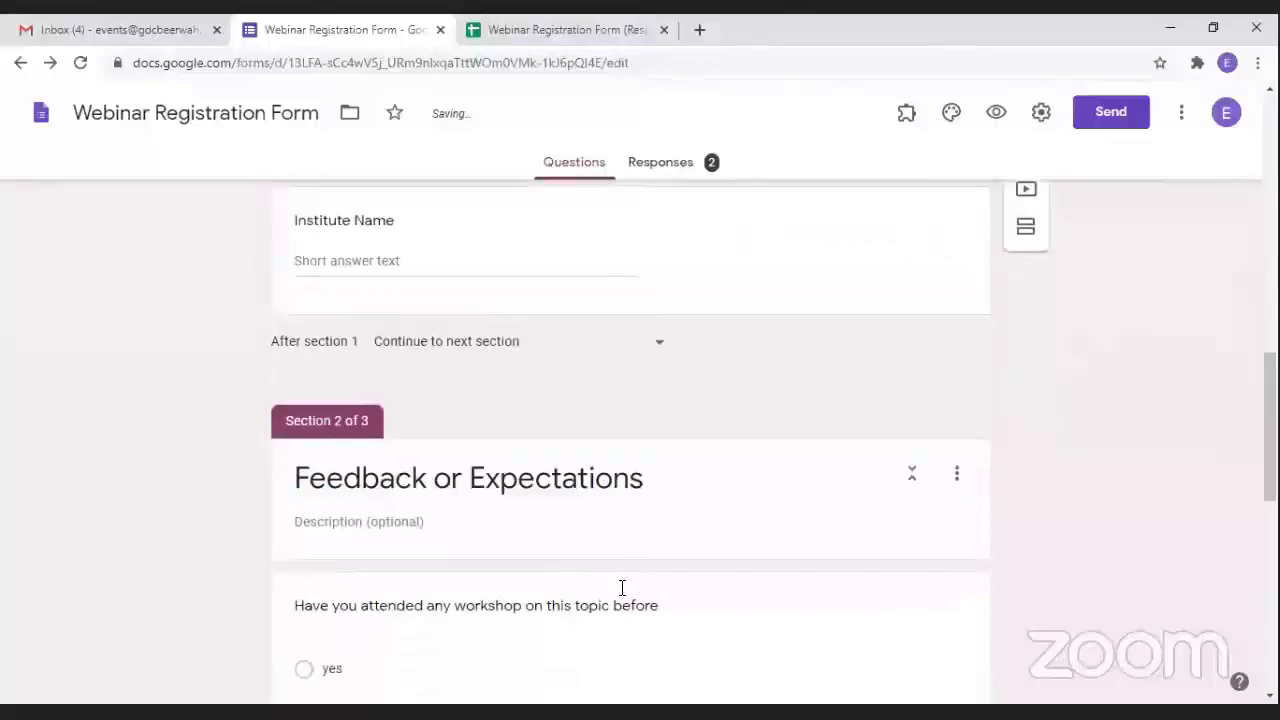
scroll(620, 586, "down", 8)
scroll(500, 303, "up", 2)
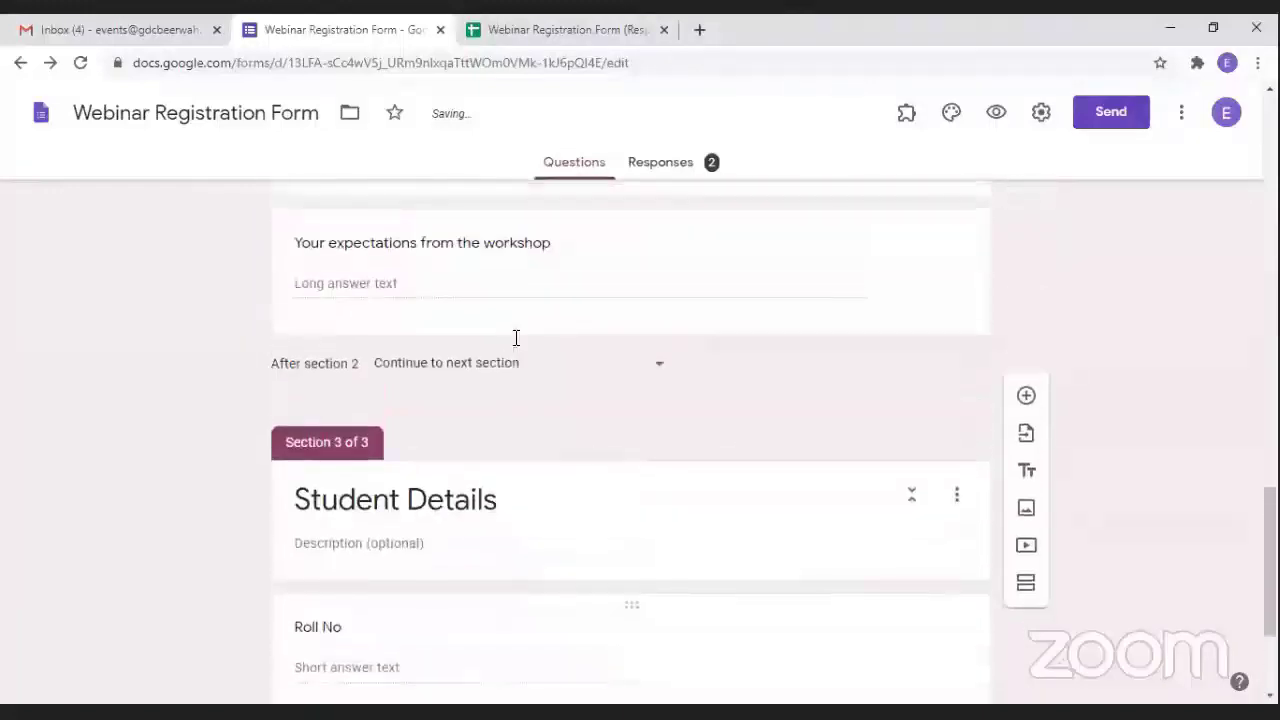
scroll(515, 338, "up", 4)
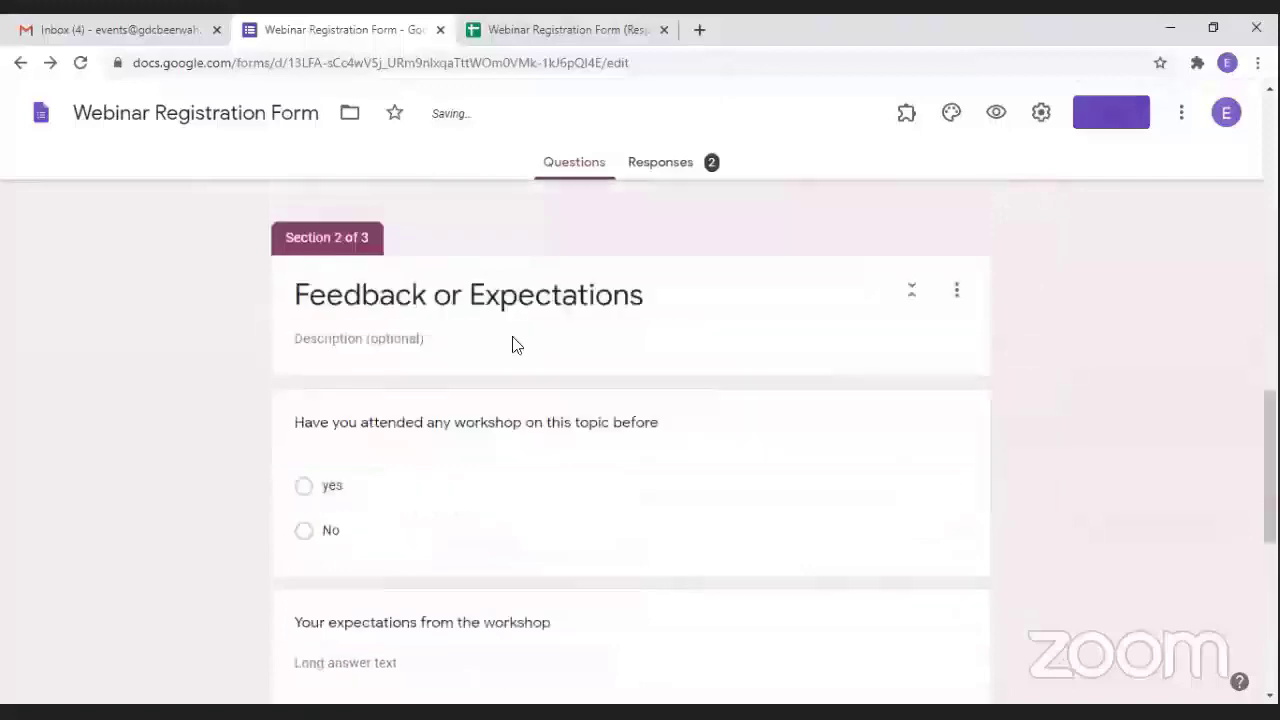
scroll(514, 343, "down", 2)
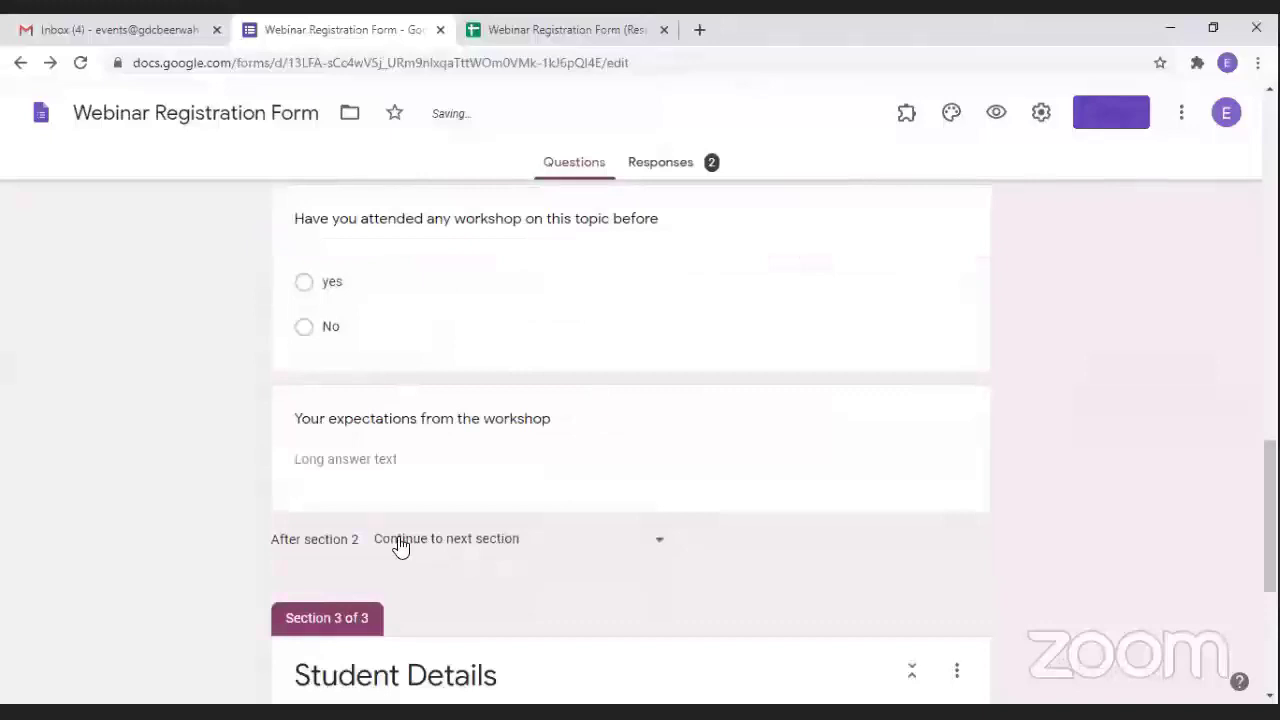
scroll(620, 488, "down", 1)
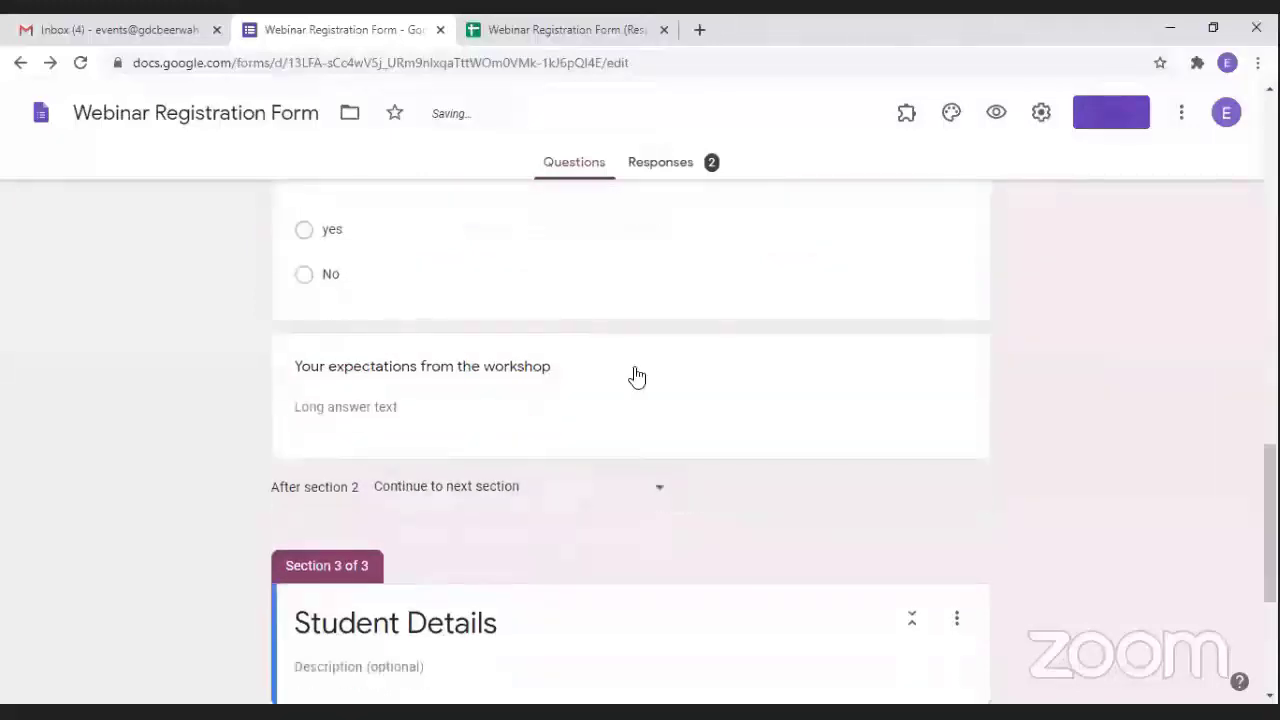
scroll(646, 376, "down", 1)
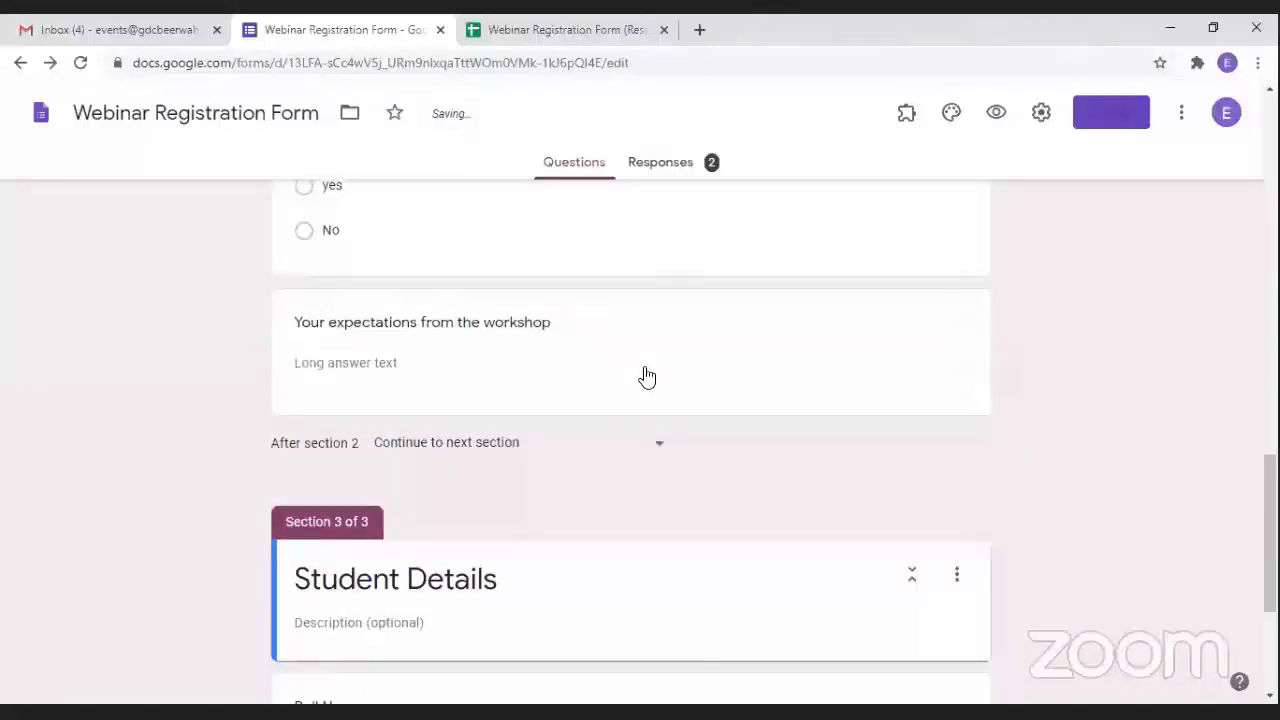
scroll(646, 376, "down", 2)
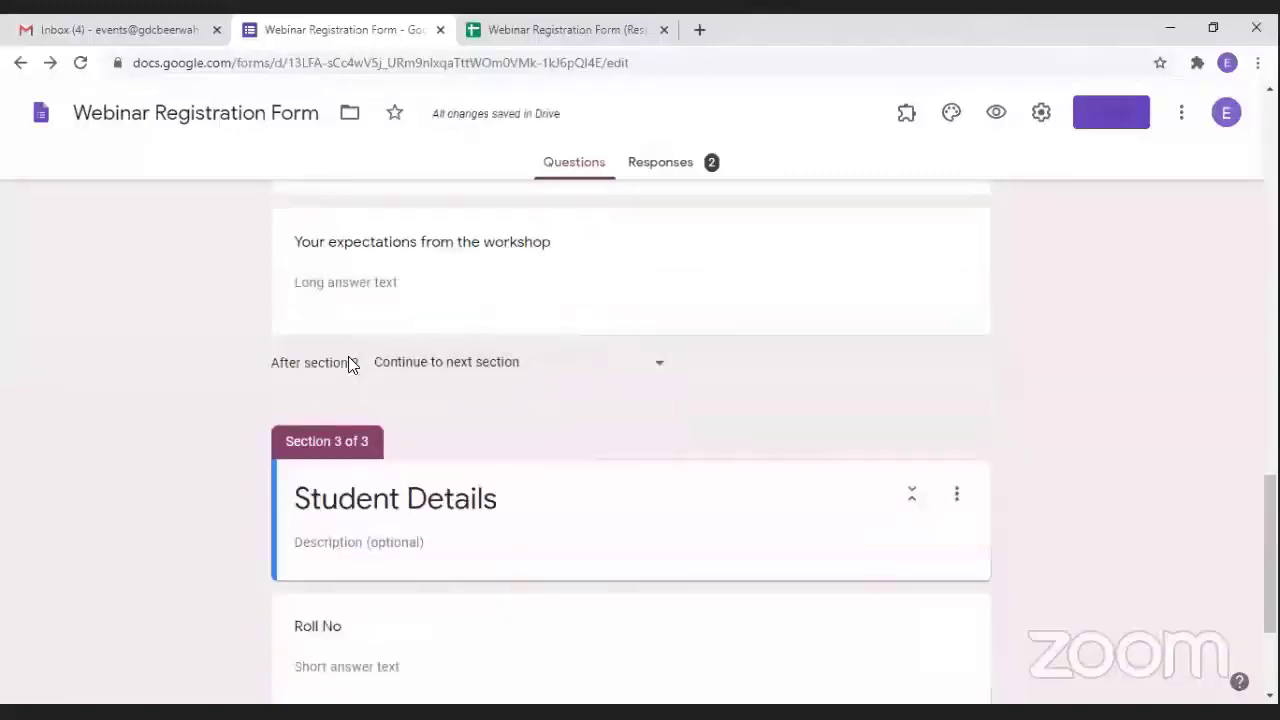
scroll(348, 362, "up", 3)
scroll(348, 366, "up", 1)
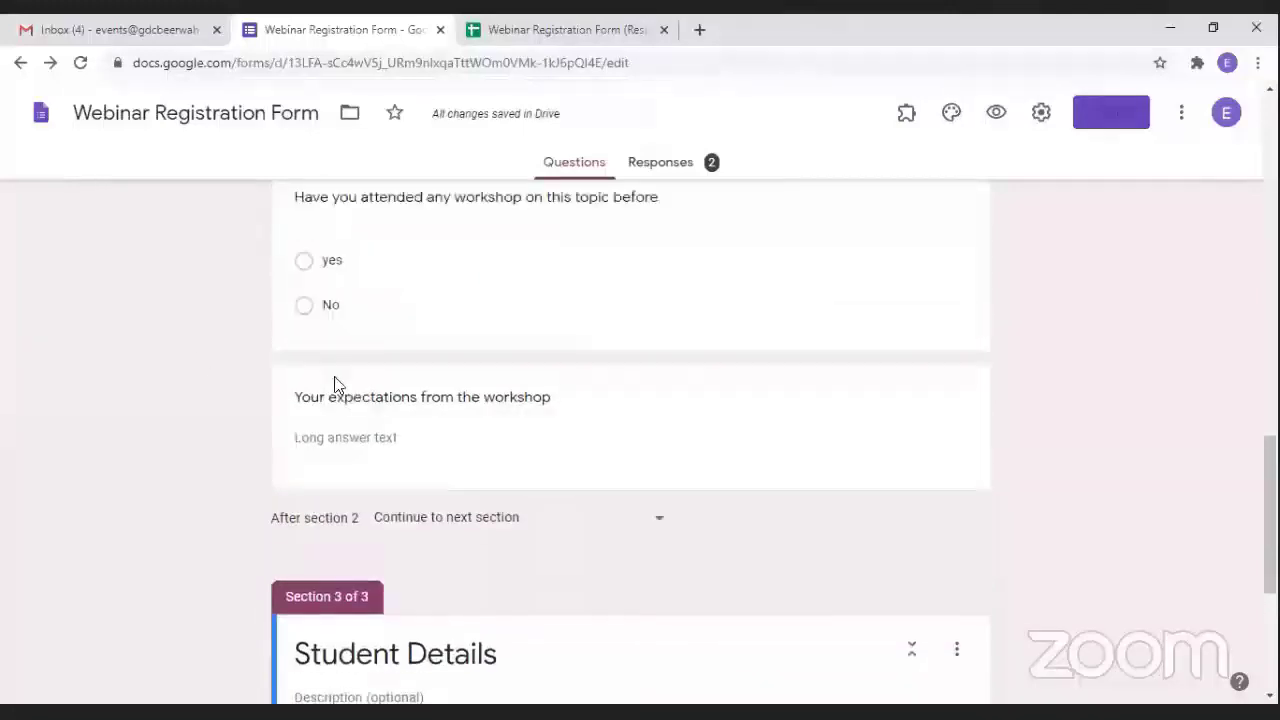
scroll(335, 385, "down", 3)
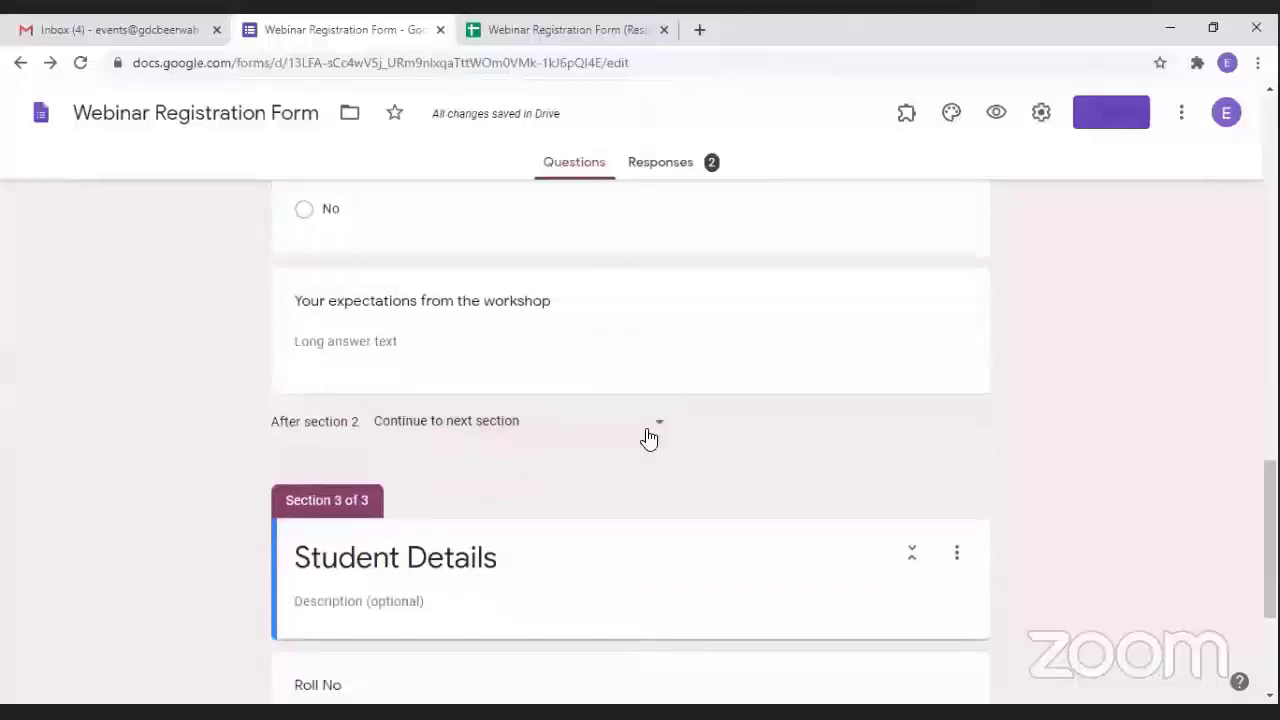
Open the 'After section 2' routing dropdown and step through its section choices
left_click(591, 367)
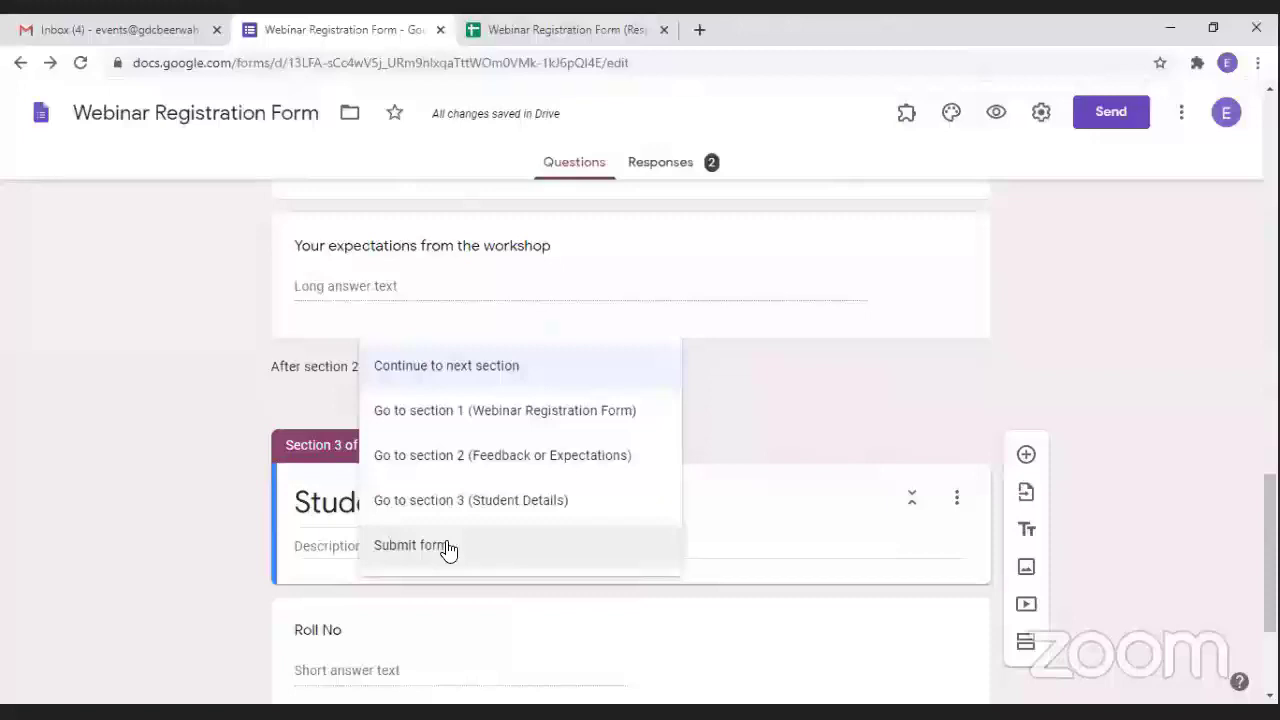
key("Up")
key("Up")
key("Up")
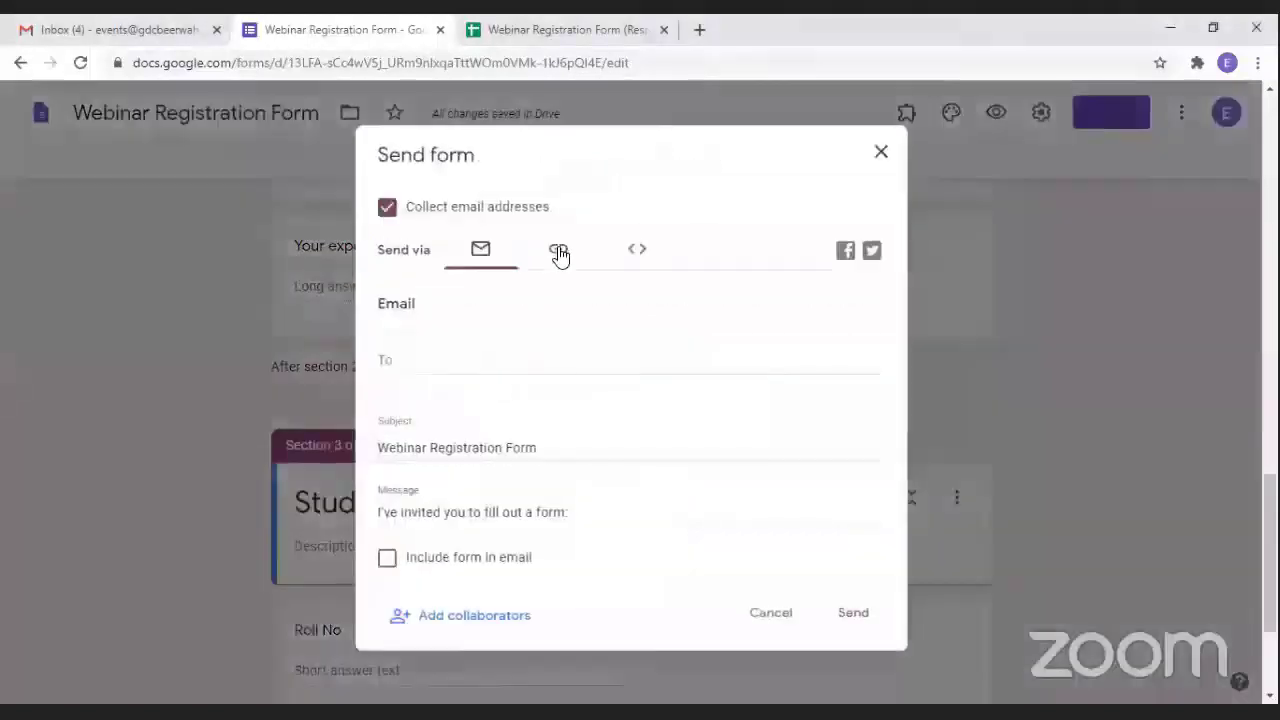
Bring up the form's share link, then close the Send form dialog back to the editor
left_click(558, 250)
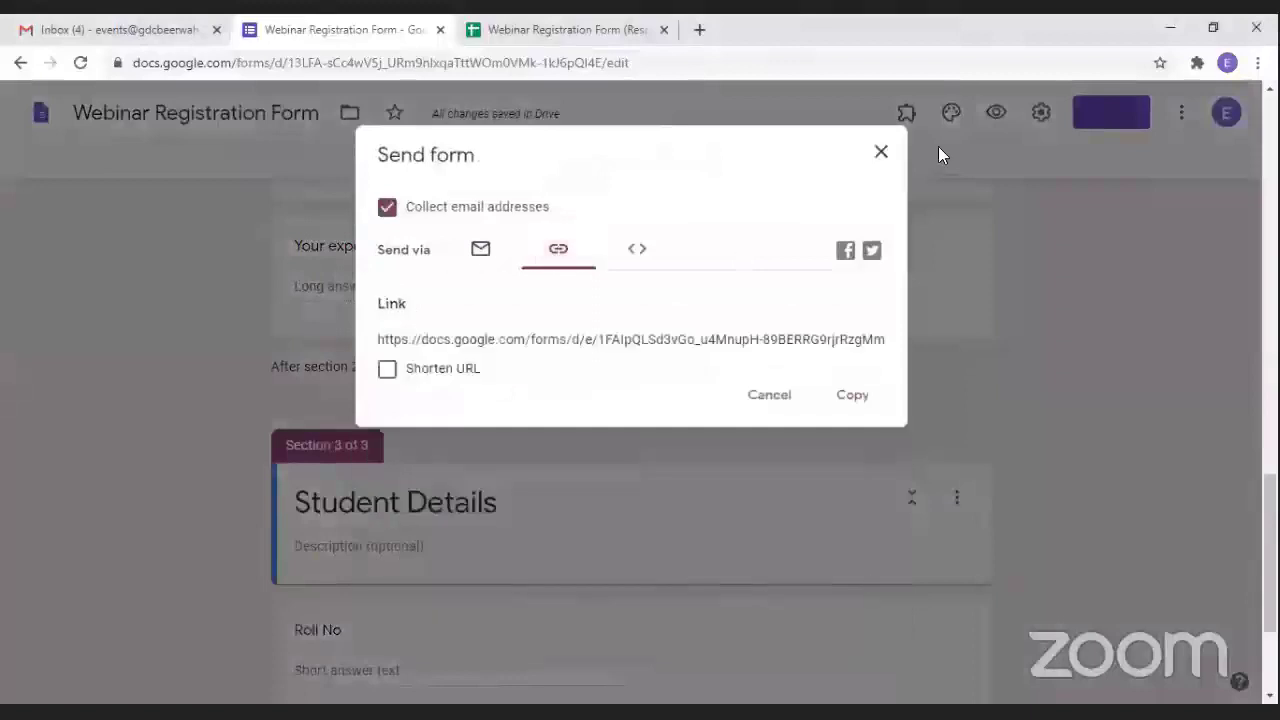
left_click(881, 153)
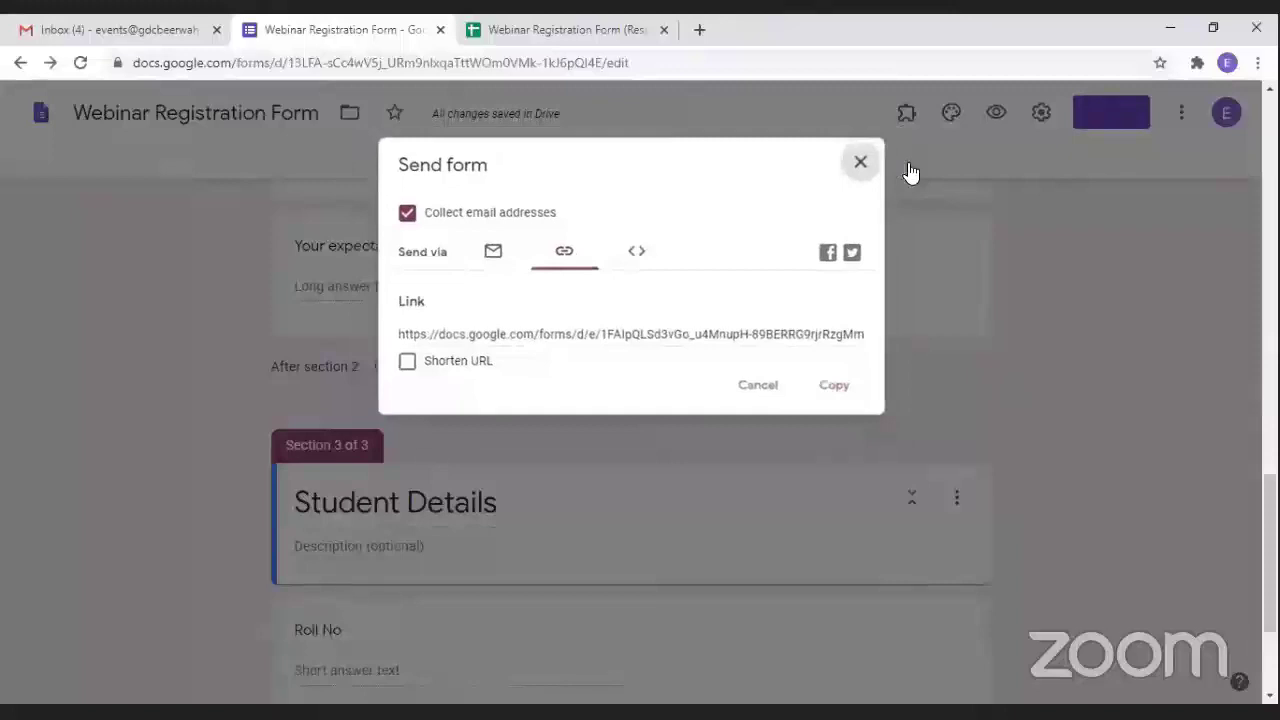
left_click(910, 173)
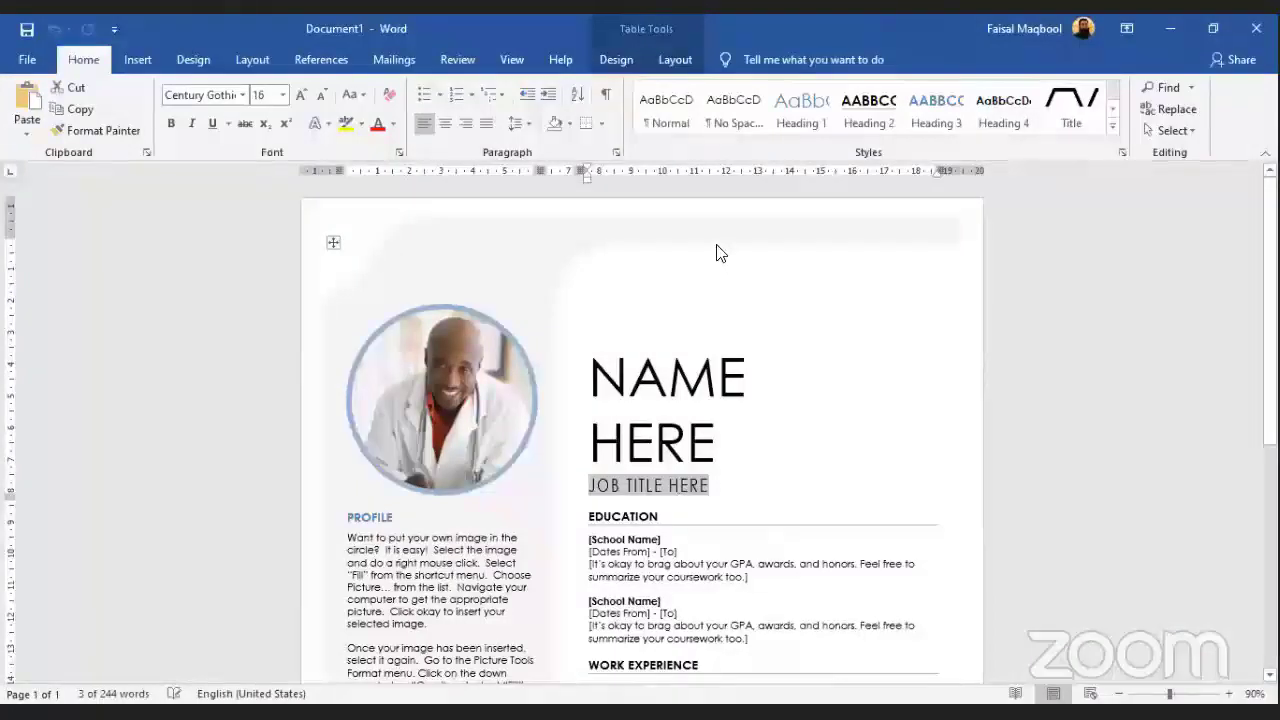
Replace NAME HERE with 'WEBINAR BROCHUR' and JOB TITLE HERE with 'LINK FOR REGISTRATION', then select it
left_click(659, 392)
type("WEBINAR BROCHUR")
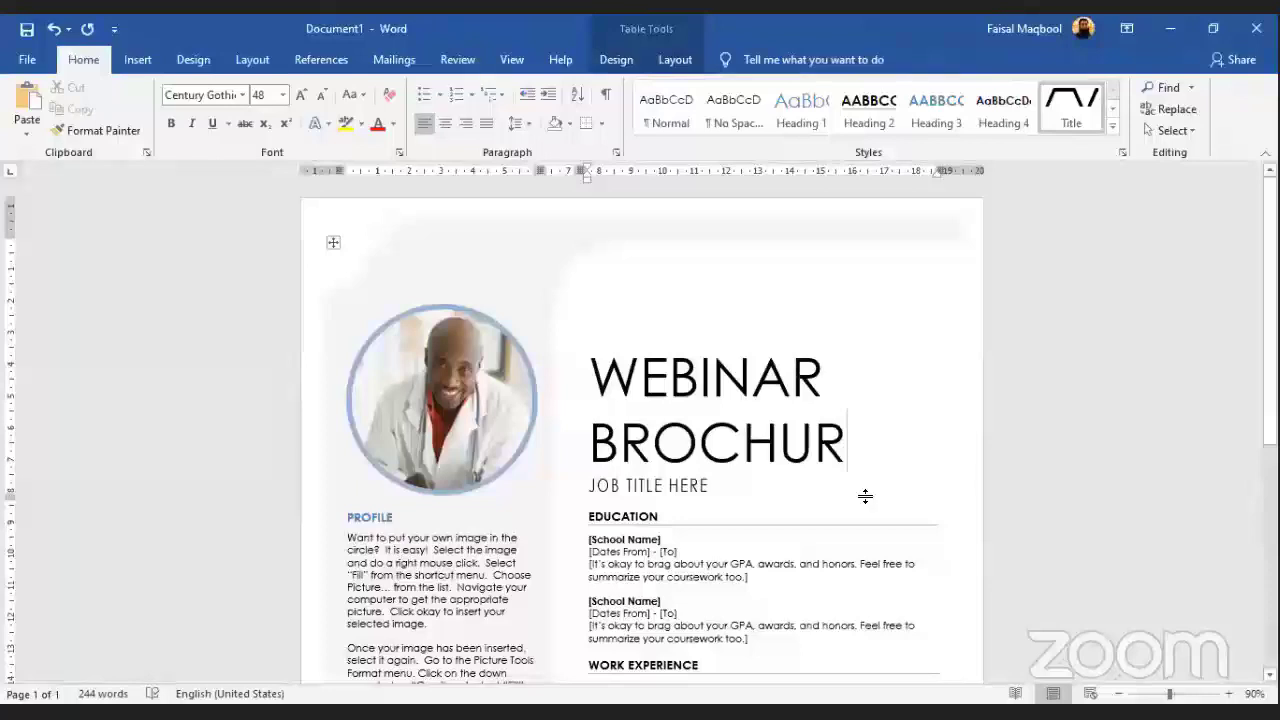
left_click(865, 496)
type("LINK FOR RE")
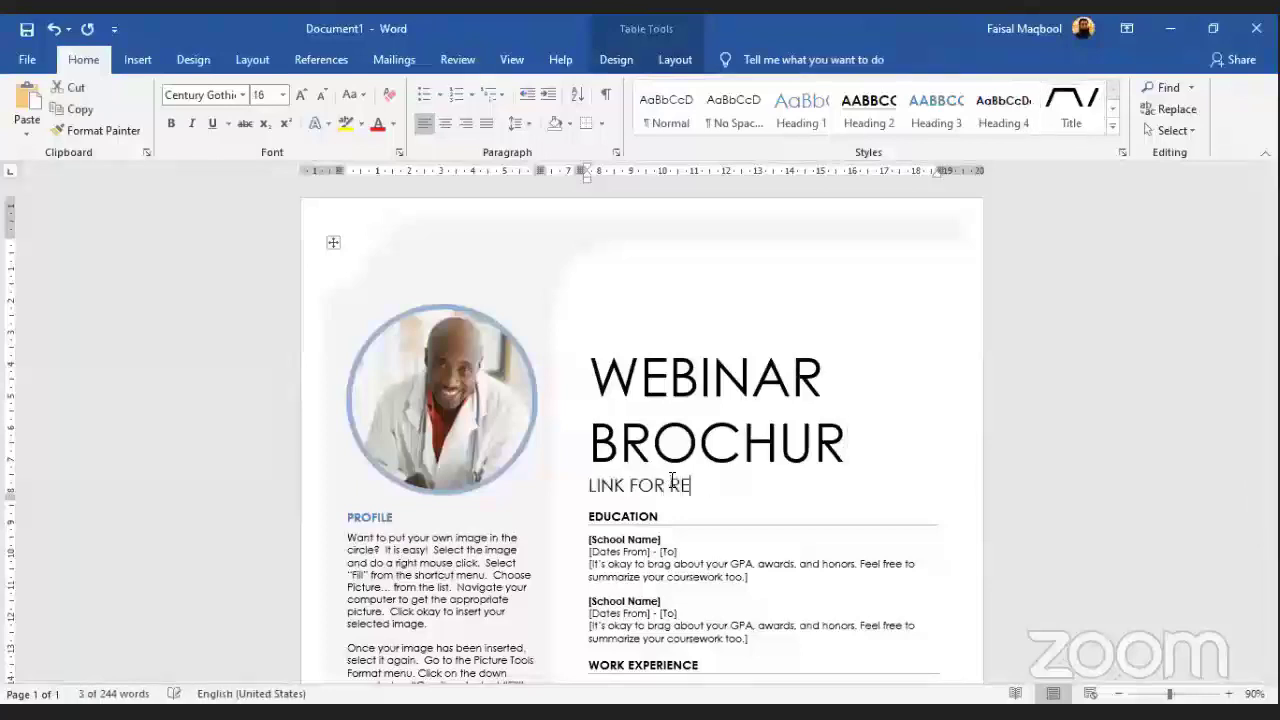
type("GISTRATION")
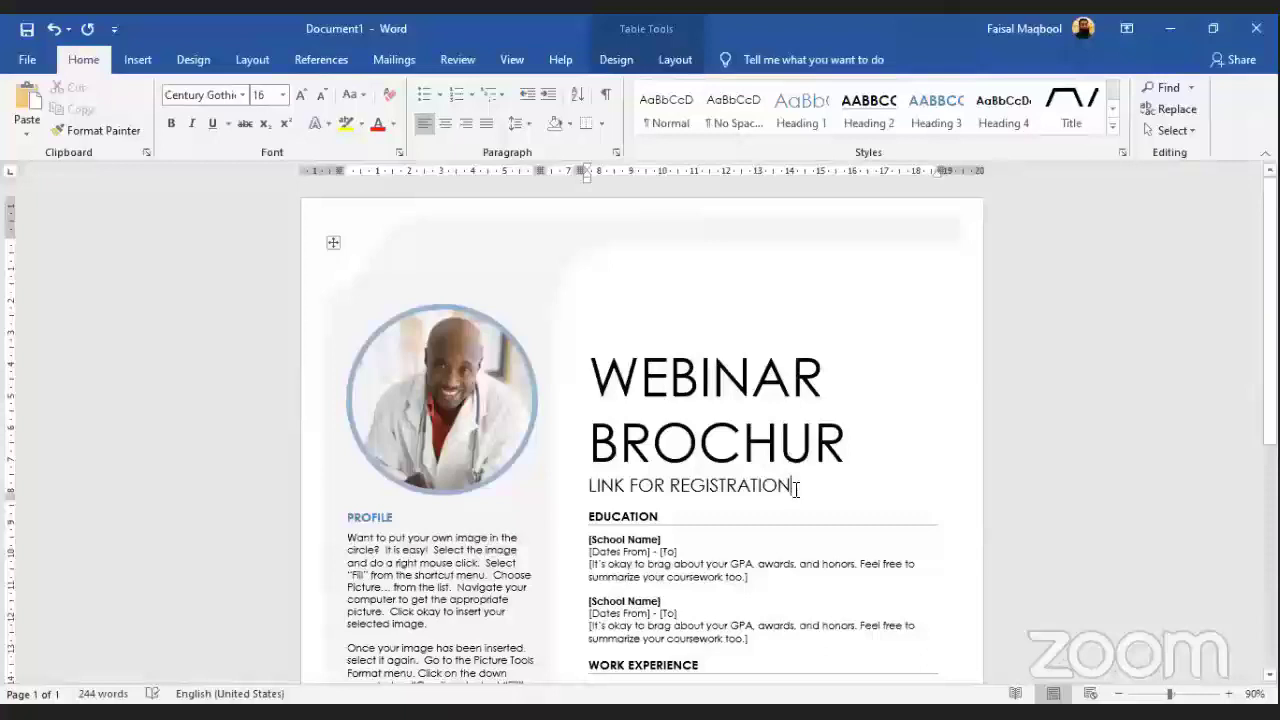
left_click_drag(796, 488, 600, 489)
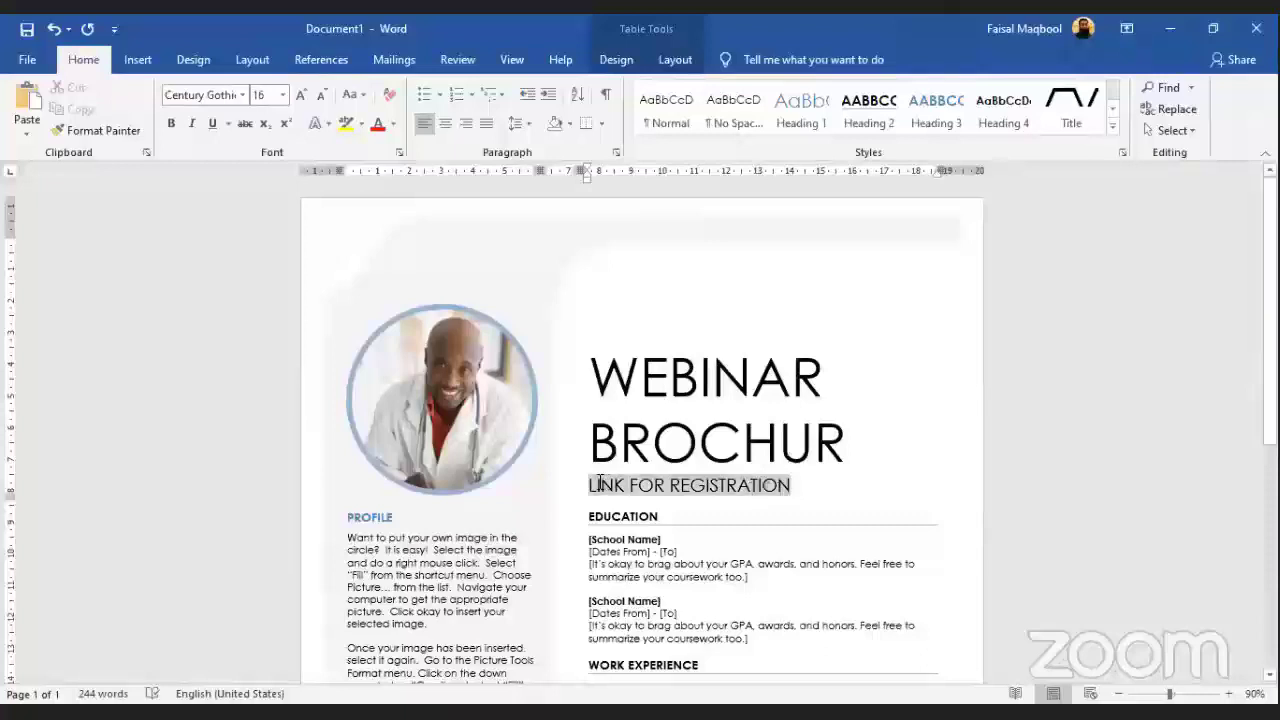
left_click_drag(700, 487, 705, 487)
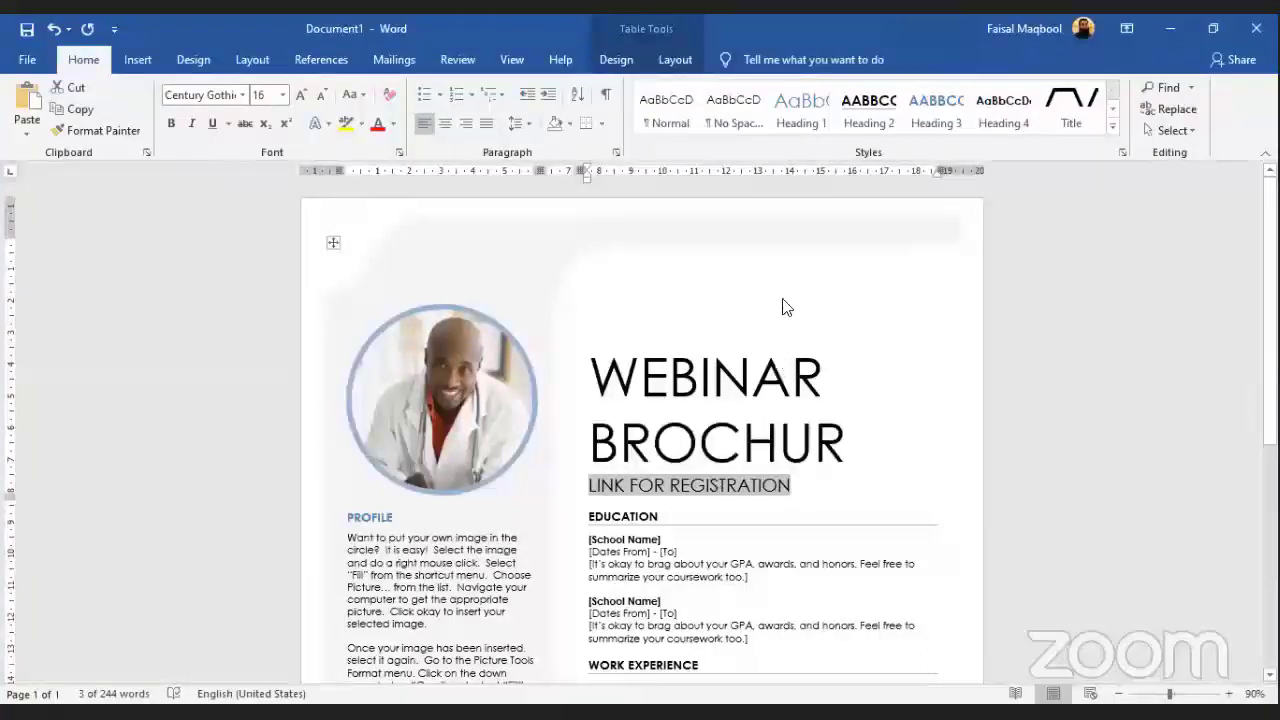
right_click(786, 258)
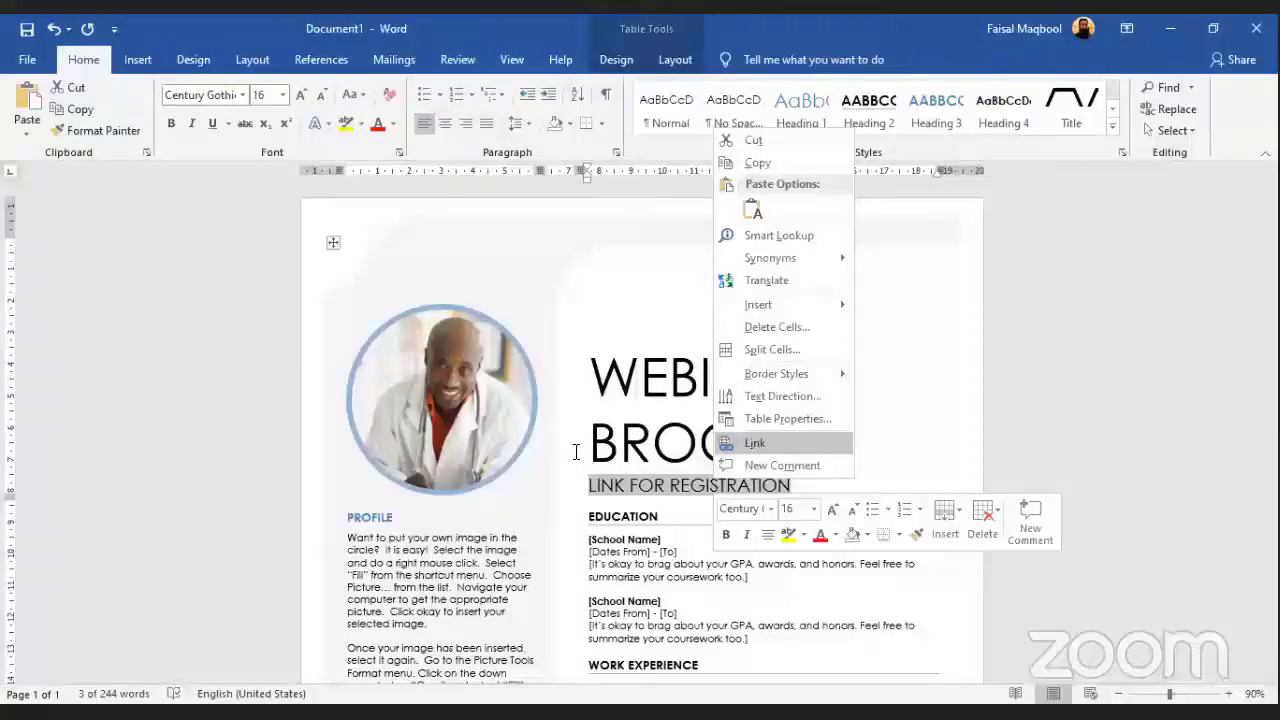
Hyperlink the LINK FOR REGISTRATION text to the pasted form share URL
key("Return")
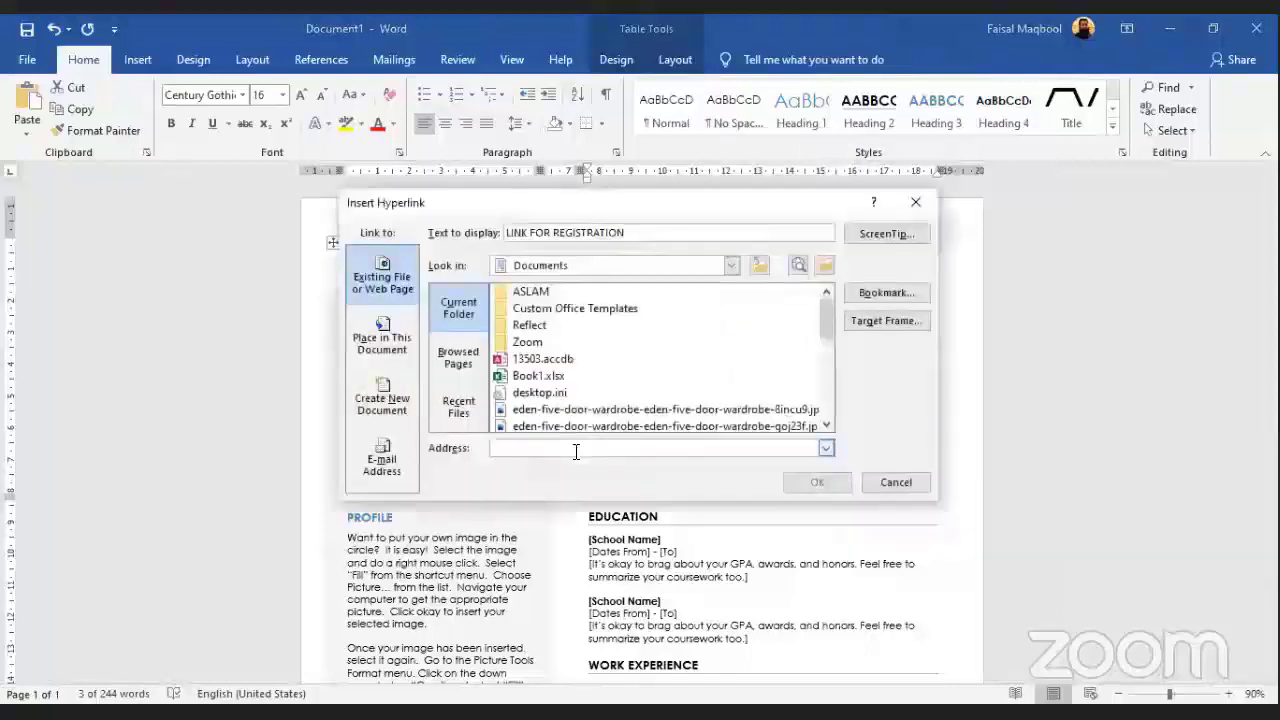
key("ctrl+v")
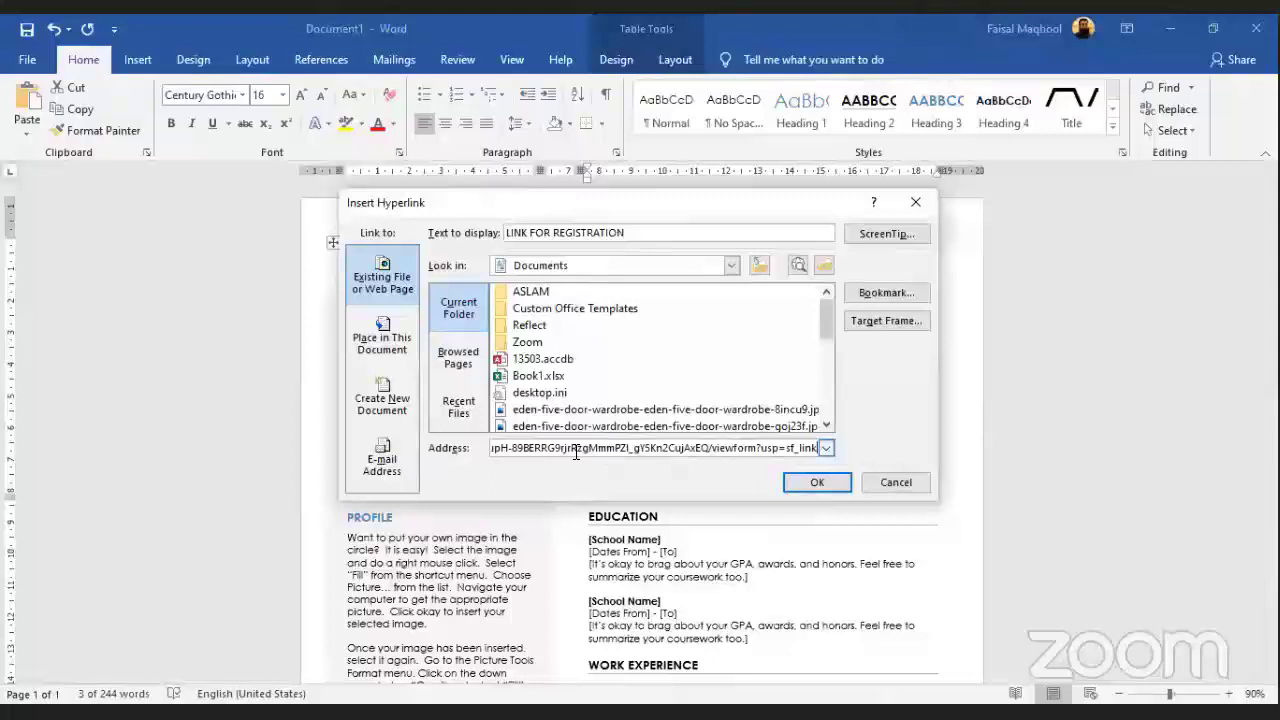
left_click(796, 486)
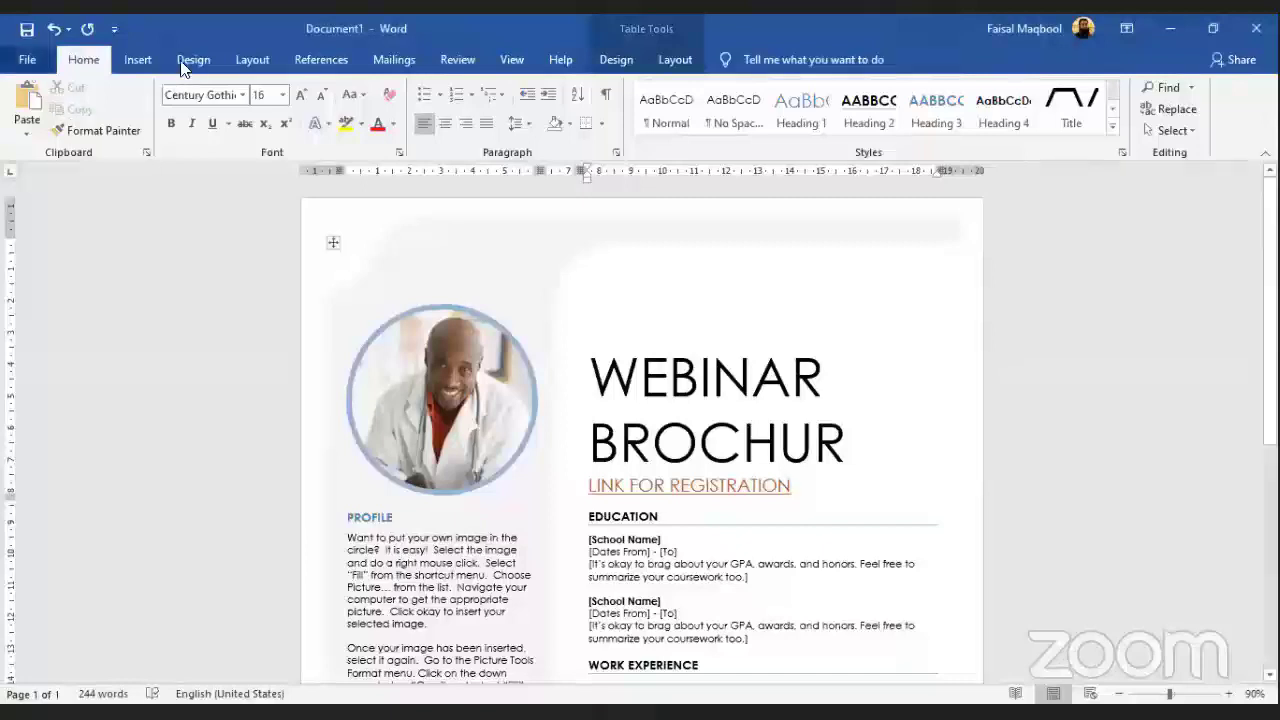
Go to Word's File backstage and browse More templates for a new document
left_click(28, 62)
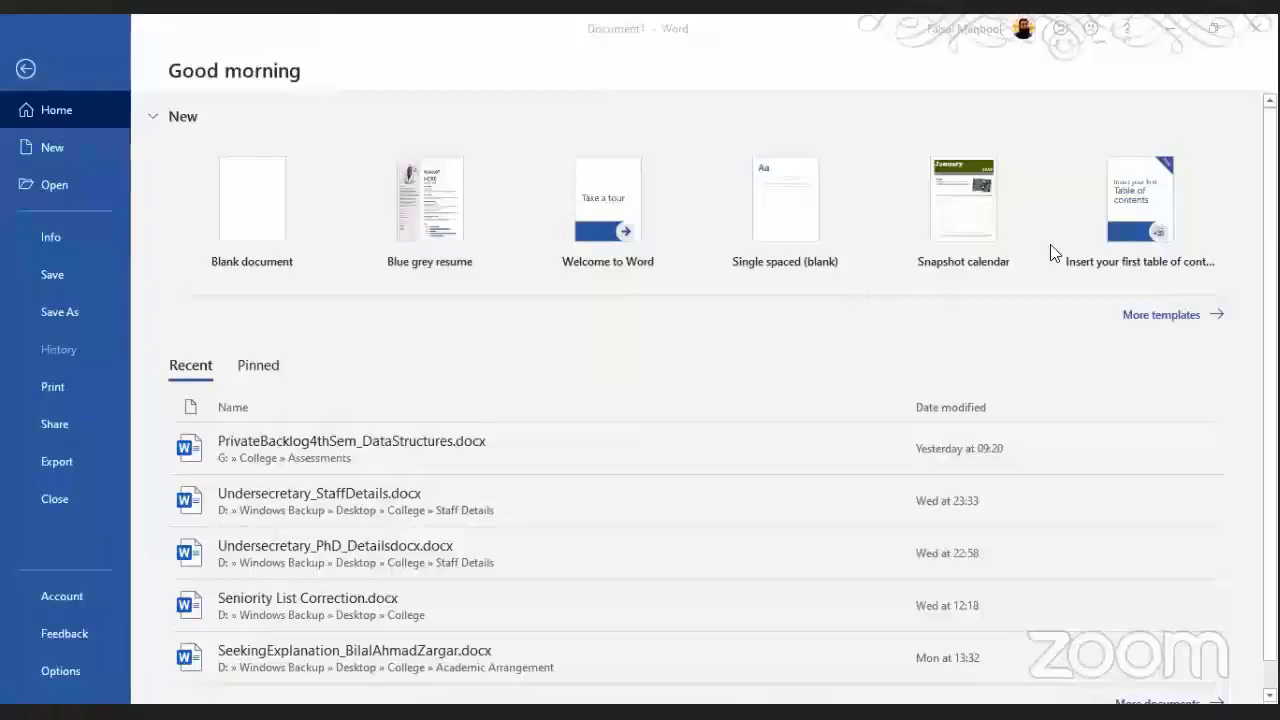
left_click(1150, 312)
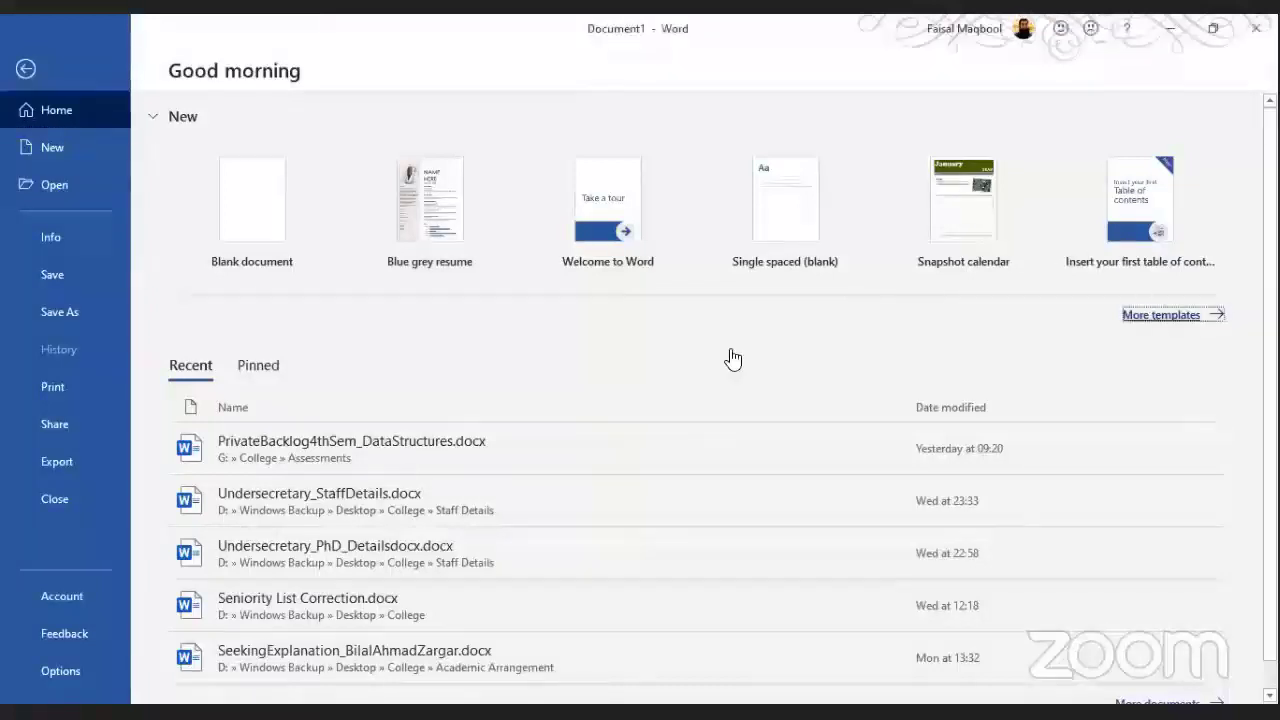
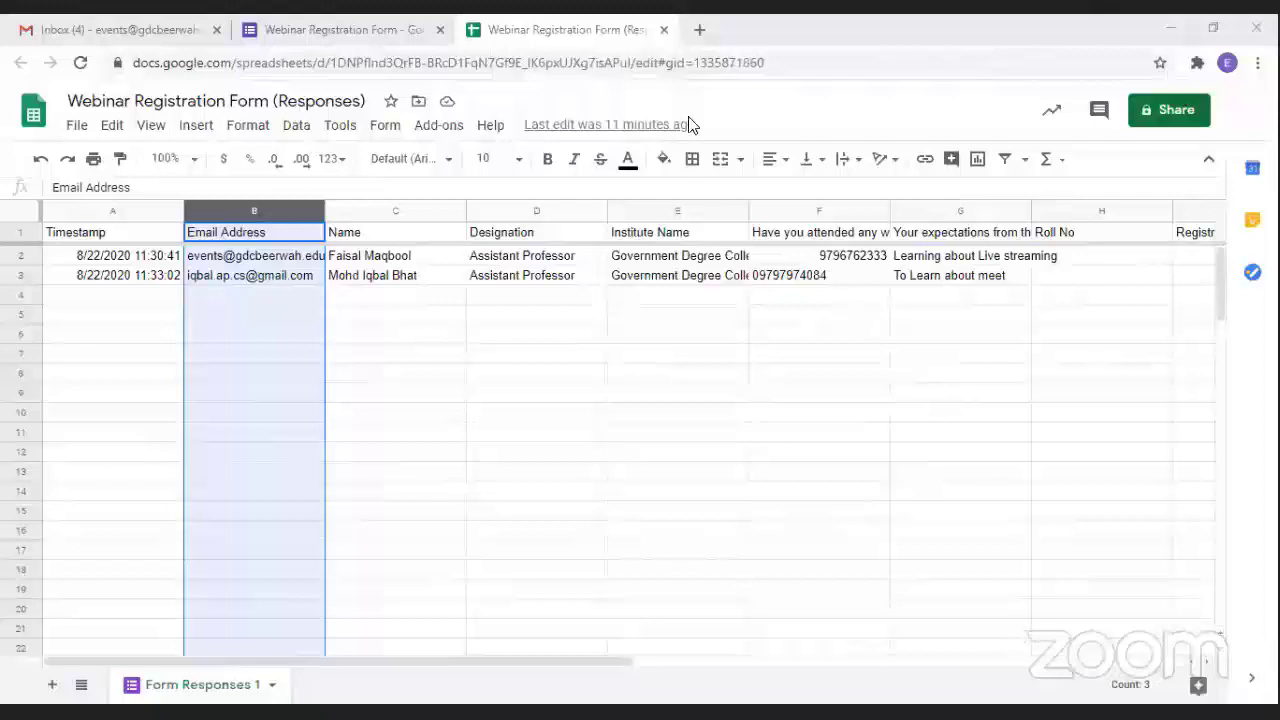
Open a new browser tab and start entering zoom.us in the address bar
key("ctrl+t")
type("zoom.us")
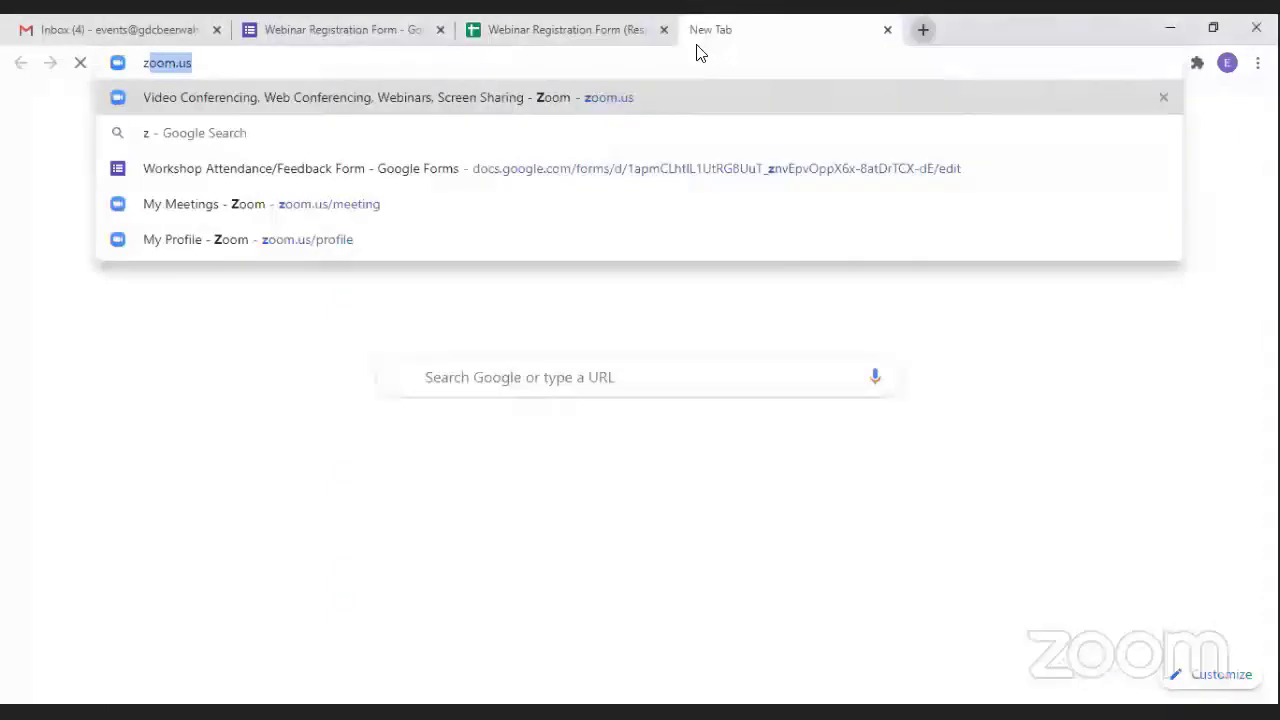
Load zoom.us and scroll down to the Meetings and Webinar product cards
key("Return")
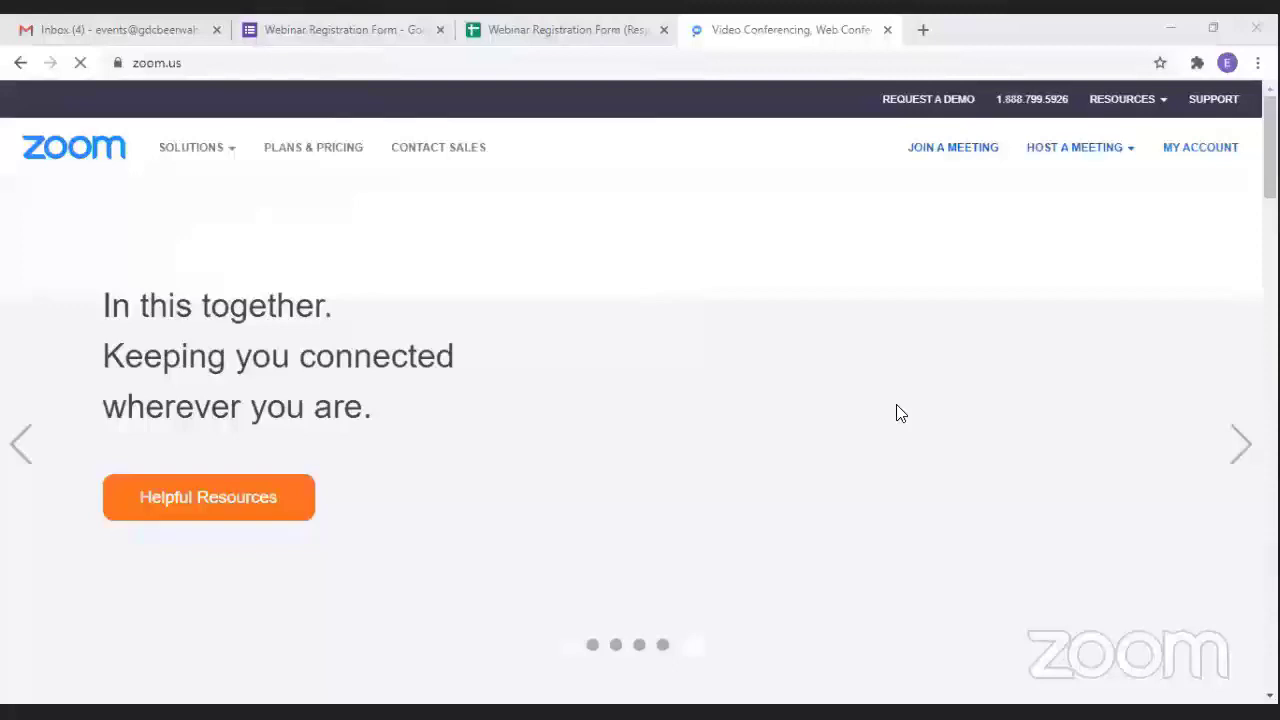
scroll(898, 412, "down", 5)
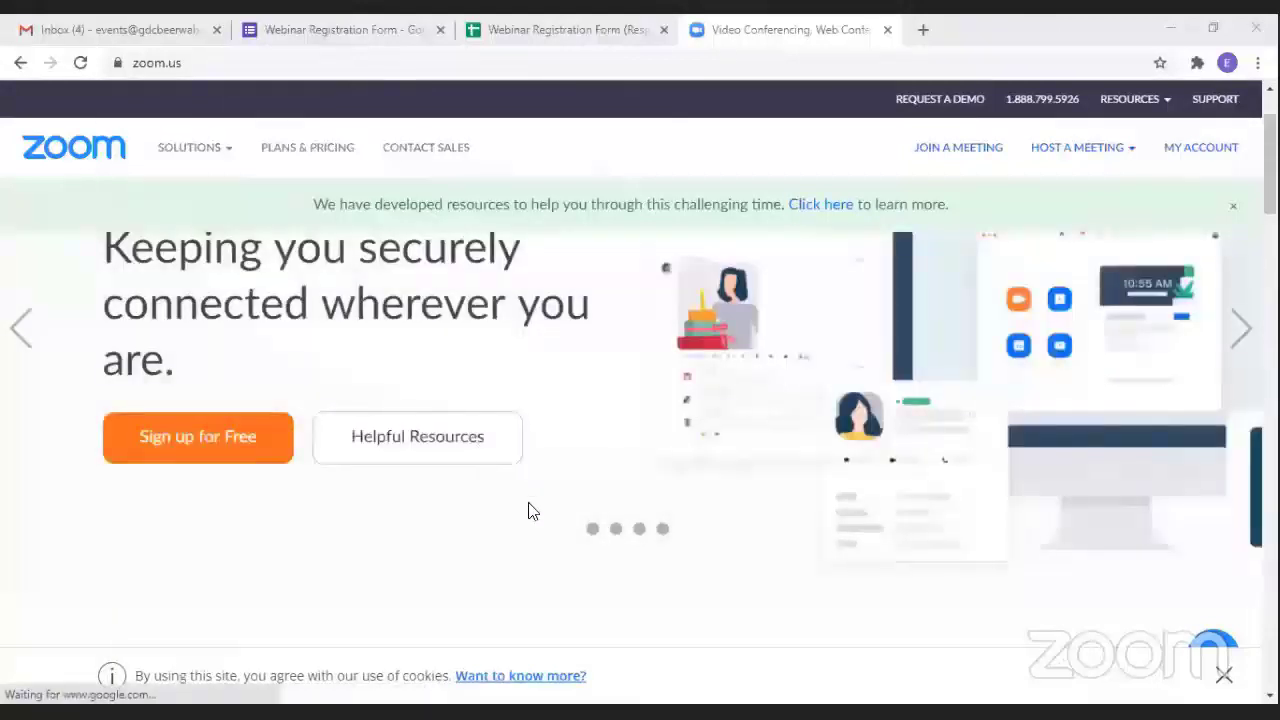
scroll(528, 511, "down", 2)
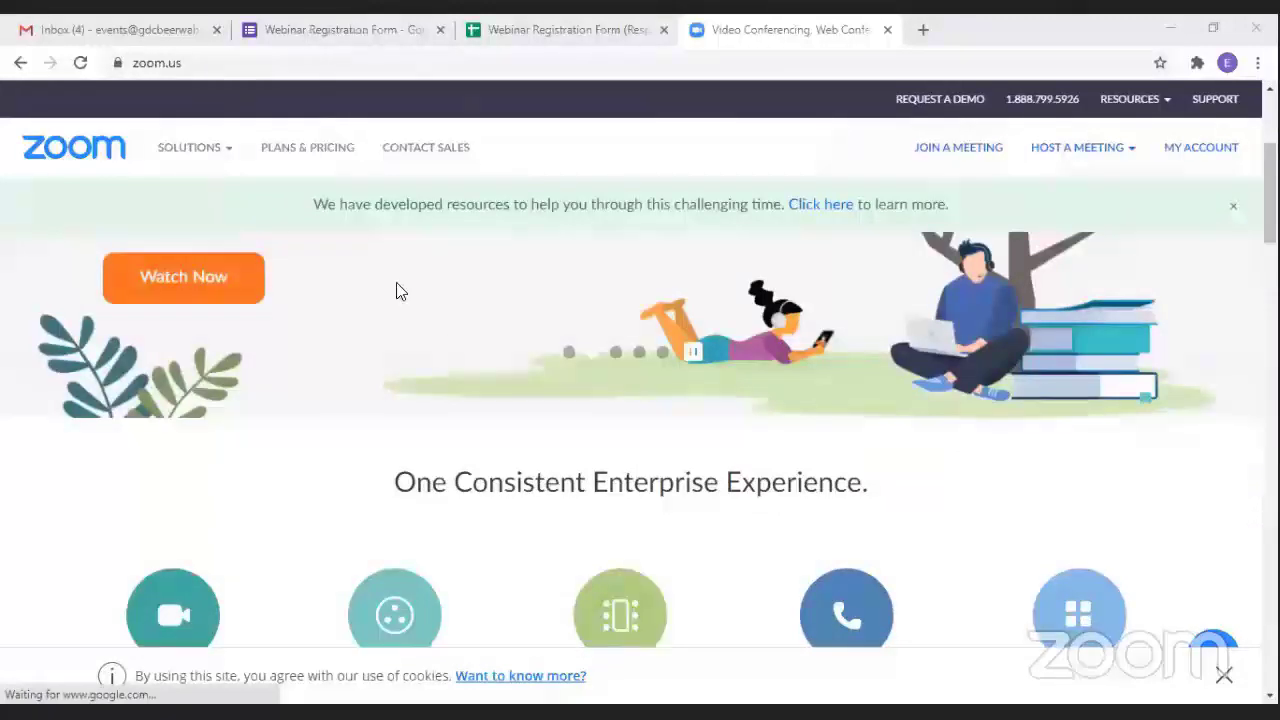
scroll(396, 291, "down", 4)
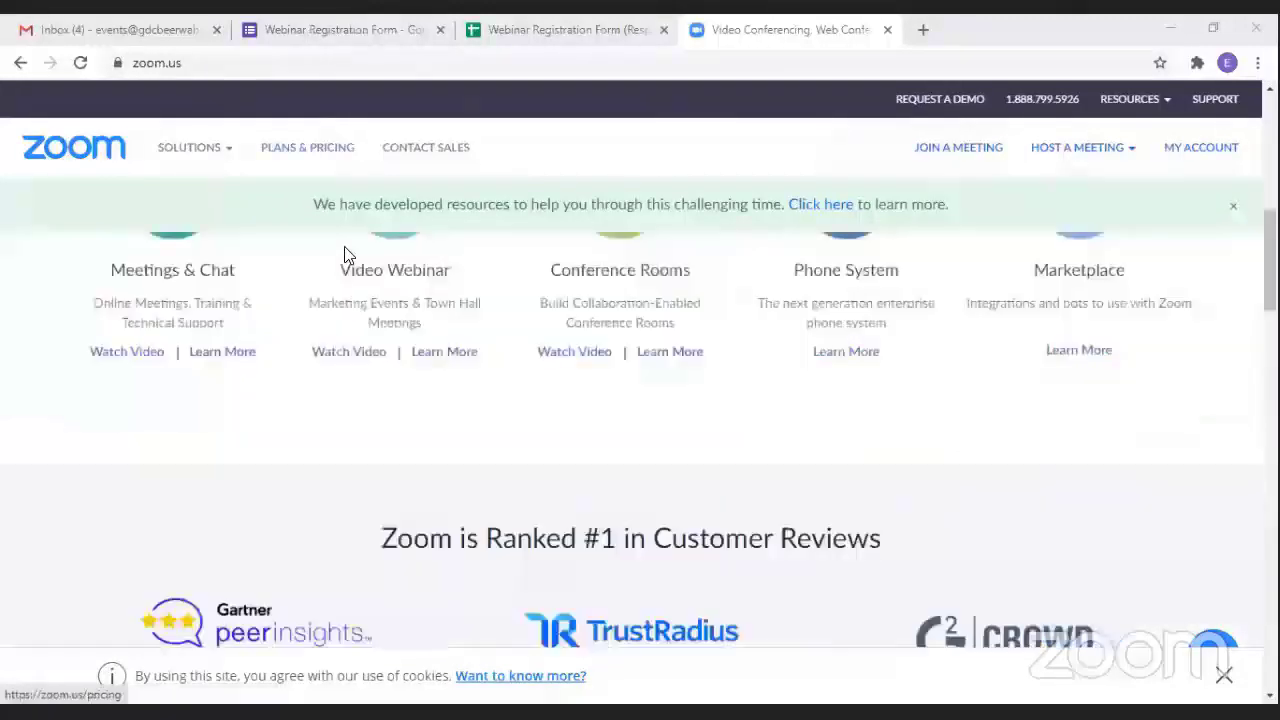
Go to the Zoom Plans & Pricing page from the top navigation bar
left_click(305, 152)
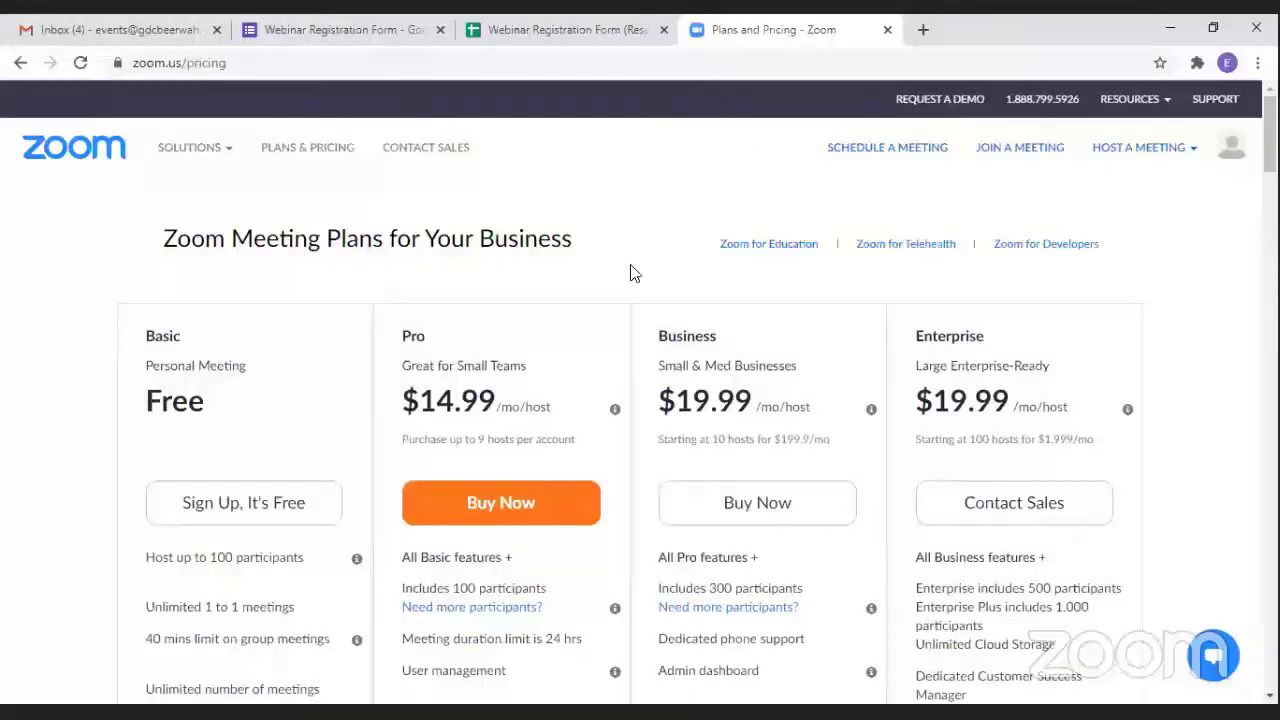
Compare the Basic, Pro ($14.99/mo/host), Business and Enterprise plans, then start a new tab
scroll(468, 319, "down", 1)
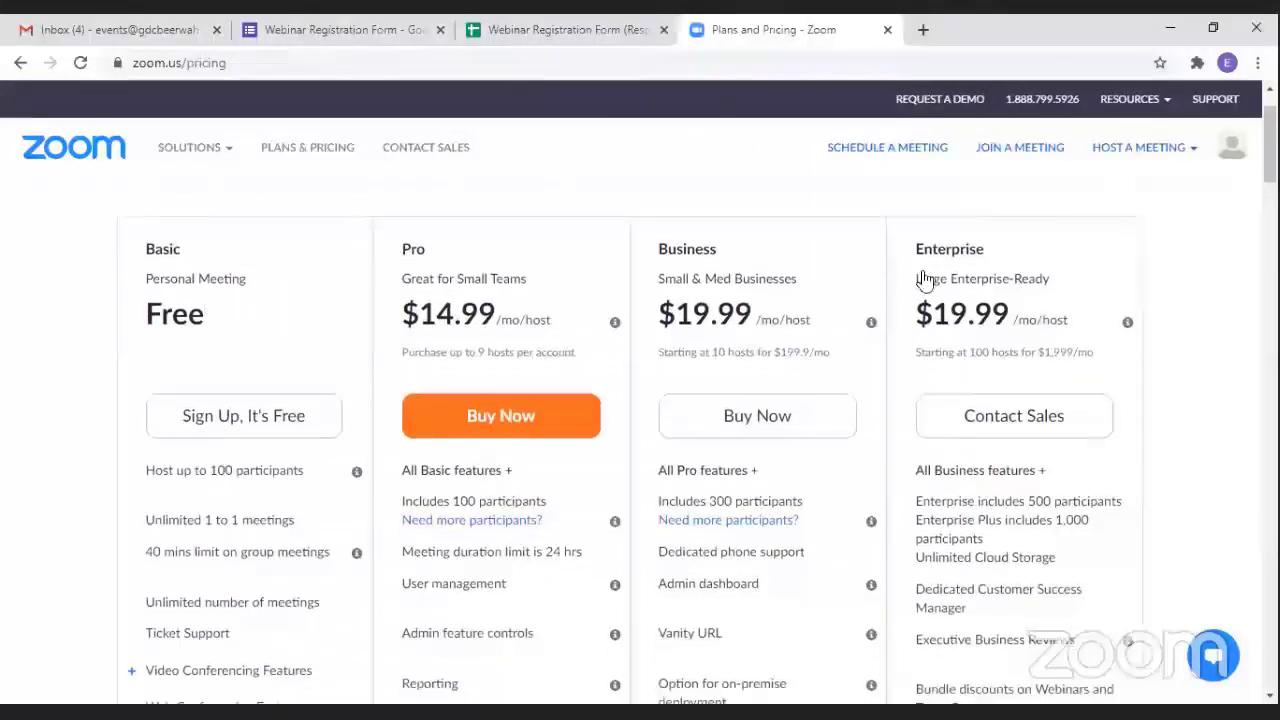
scroll(954, 286, "down", 1)
scroll(245, 345, "down", 1)
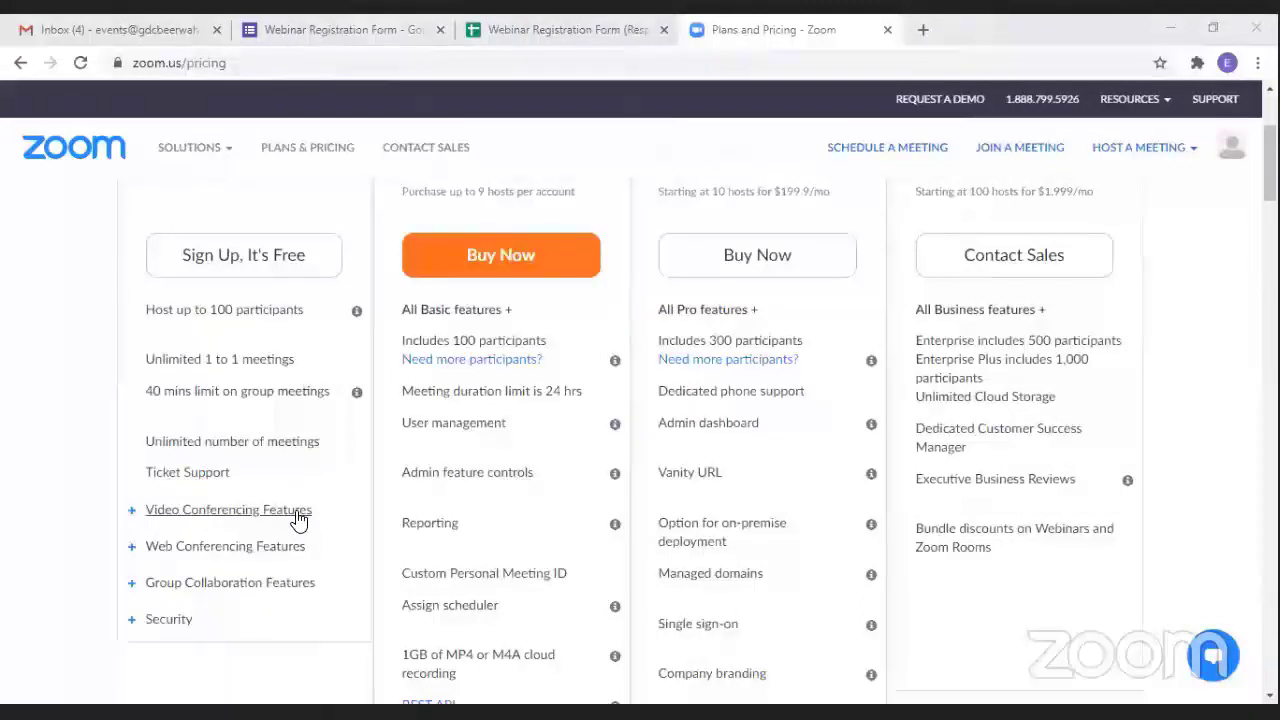
scroll(366, 450, "up", 1)
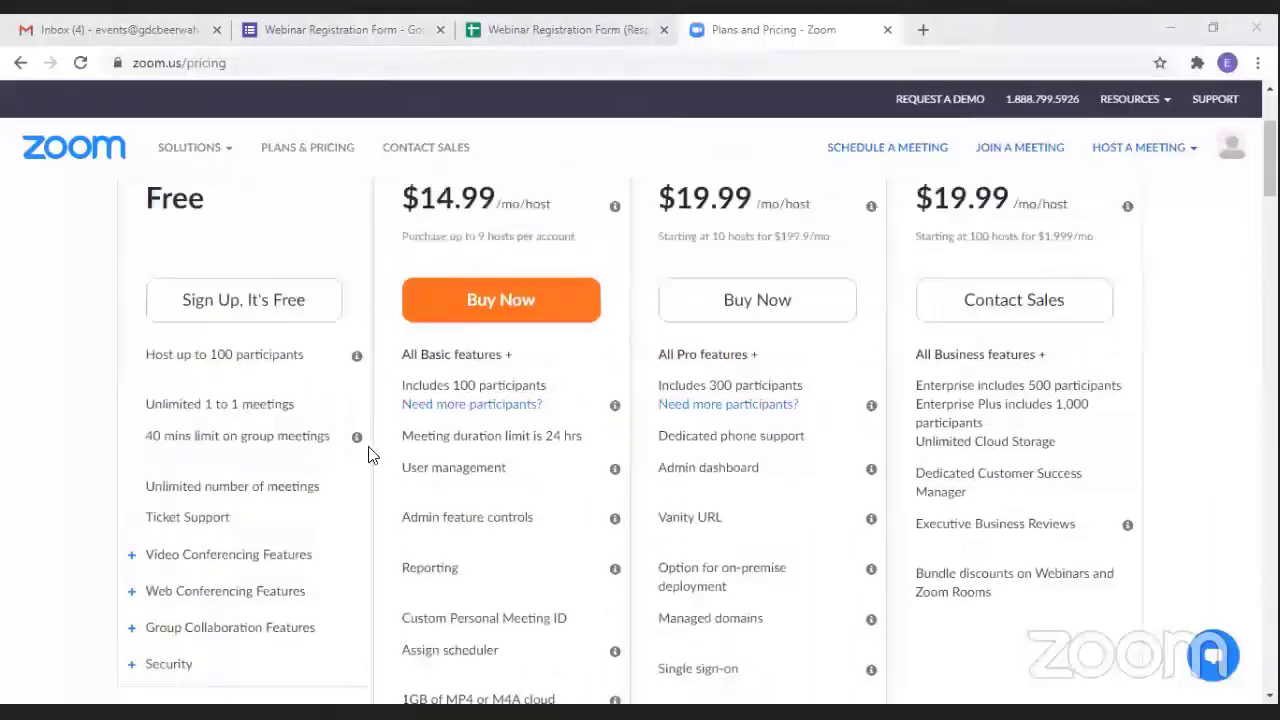
scroll(385, 420, "up", 1)
scroll(435, 287, "up", 1)
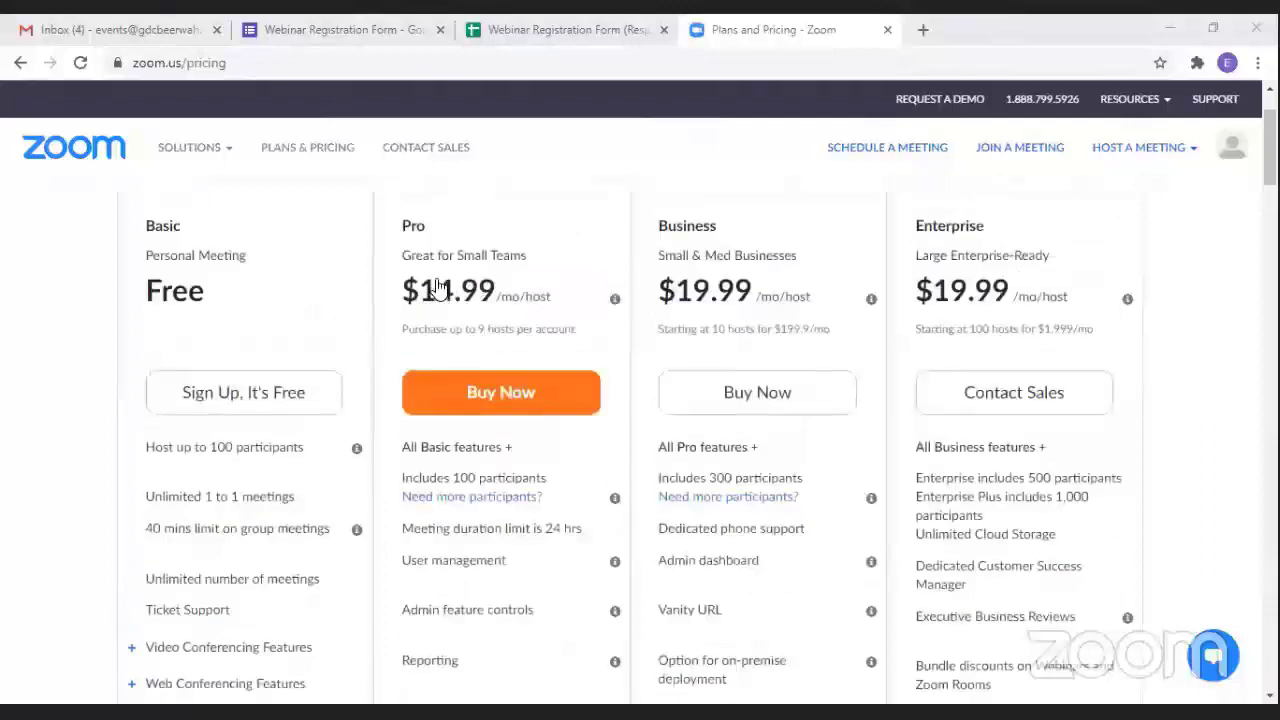
scroll(440, 287, "down", 1)
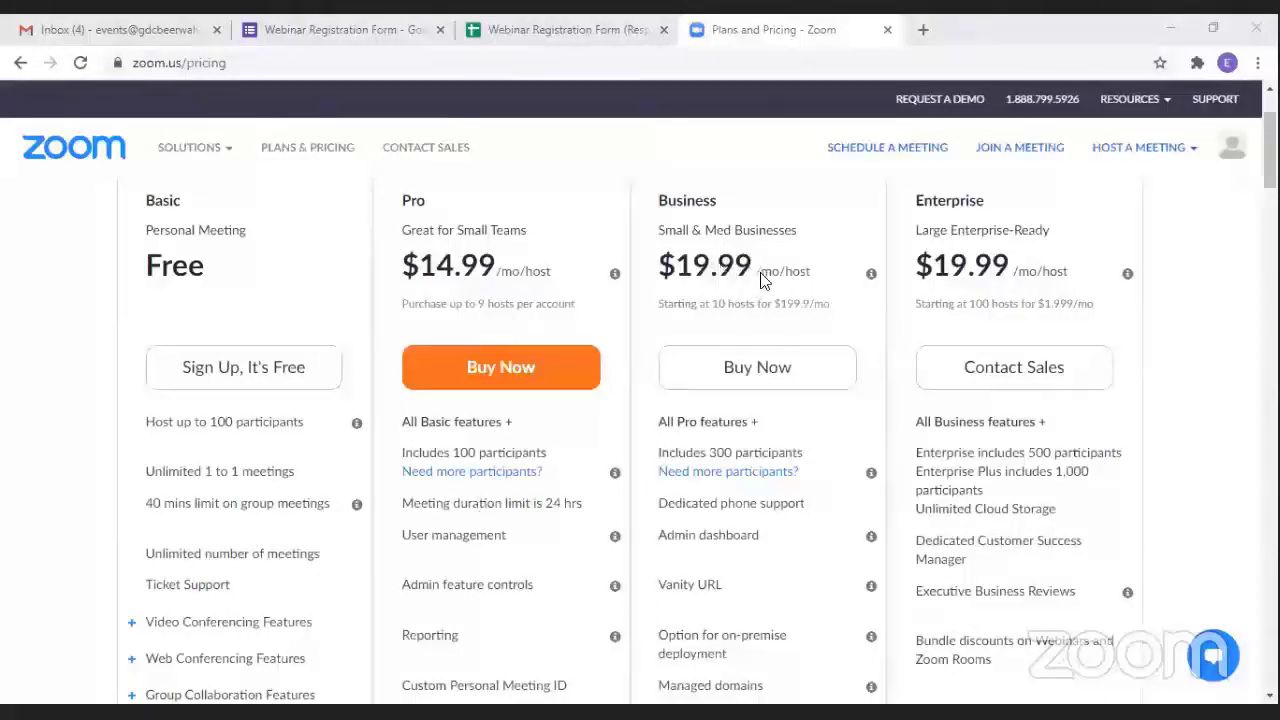
scroll(780, 360, "down", 1)
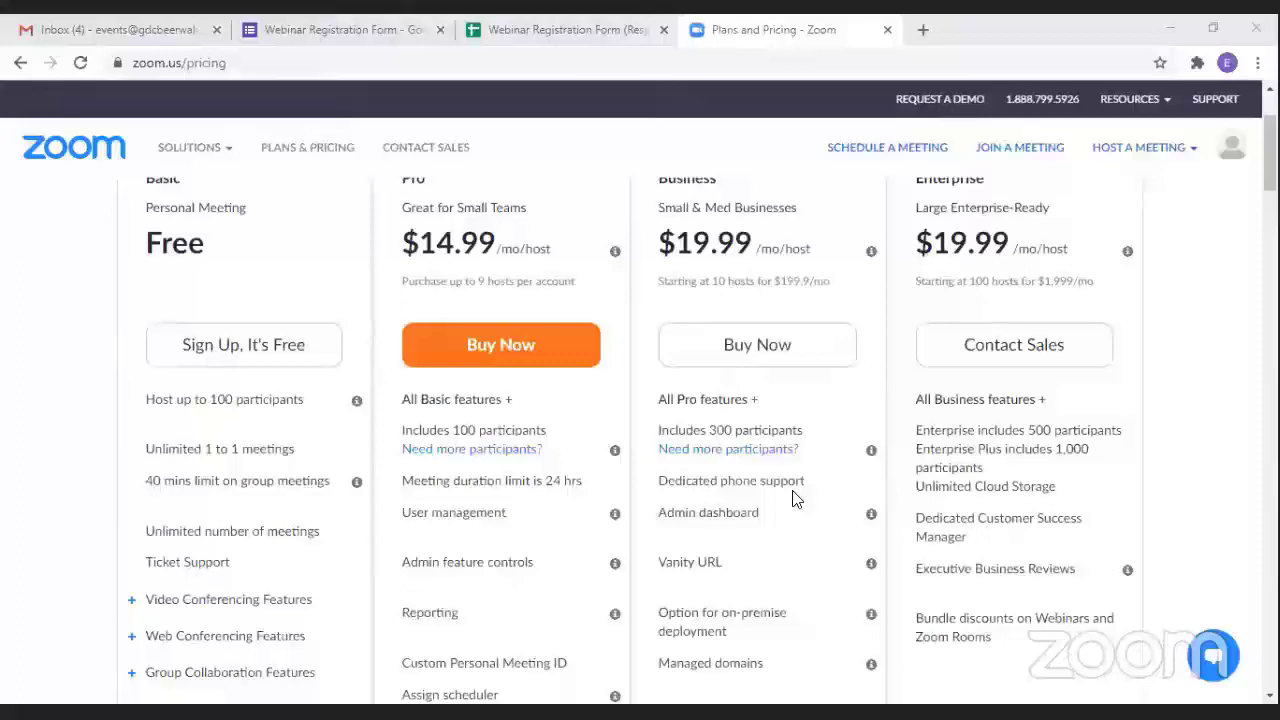
scroll(792, 500, "down", 3)
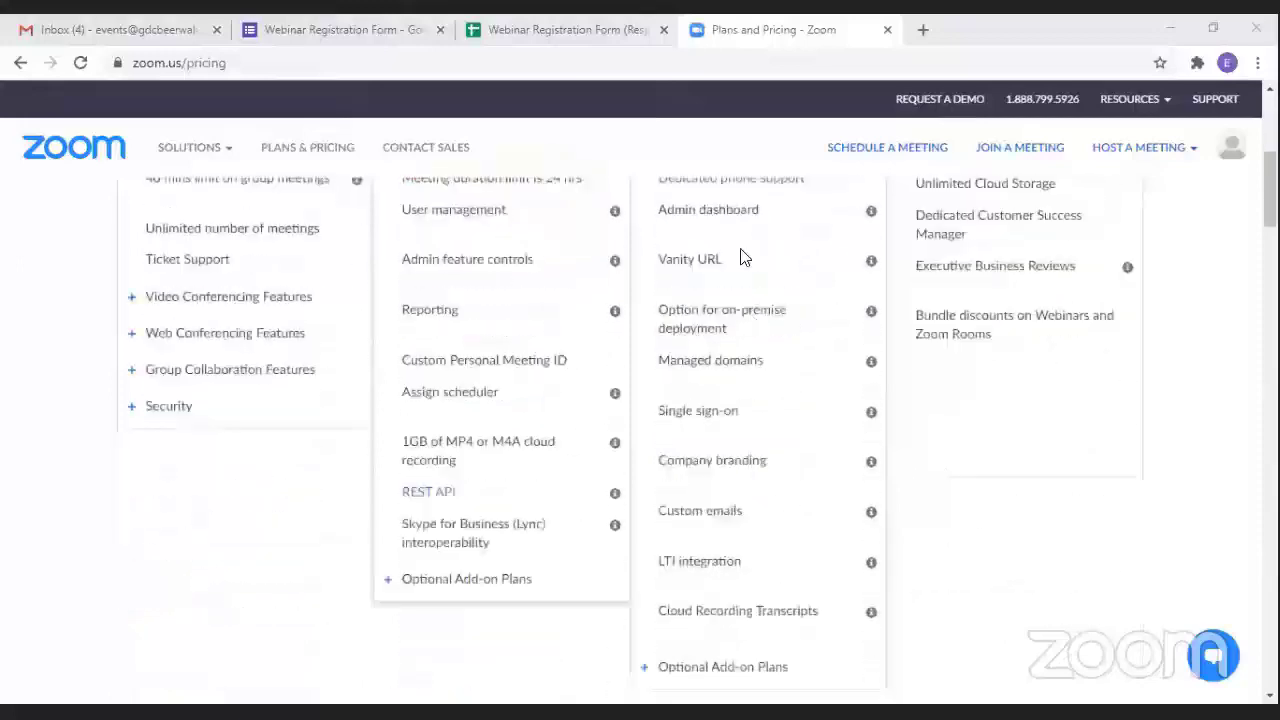
scroll(766, 284, "up", 1)
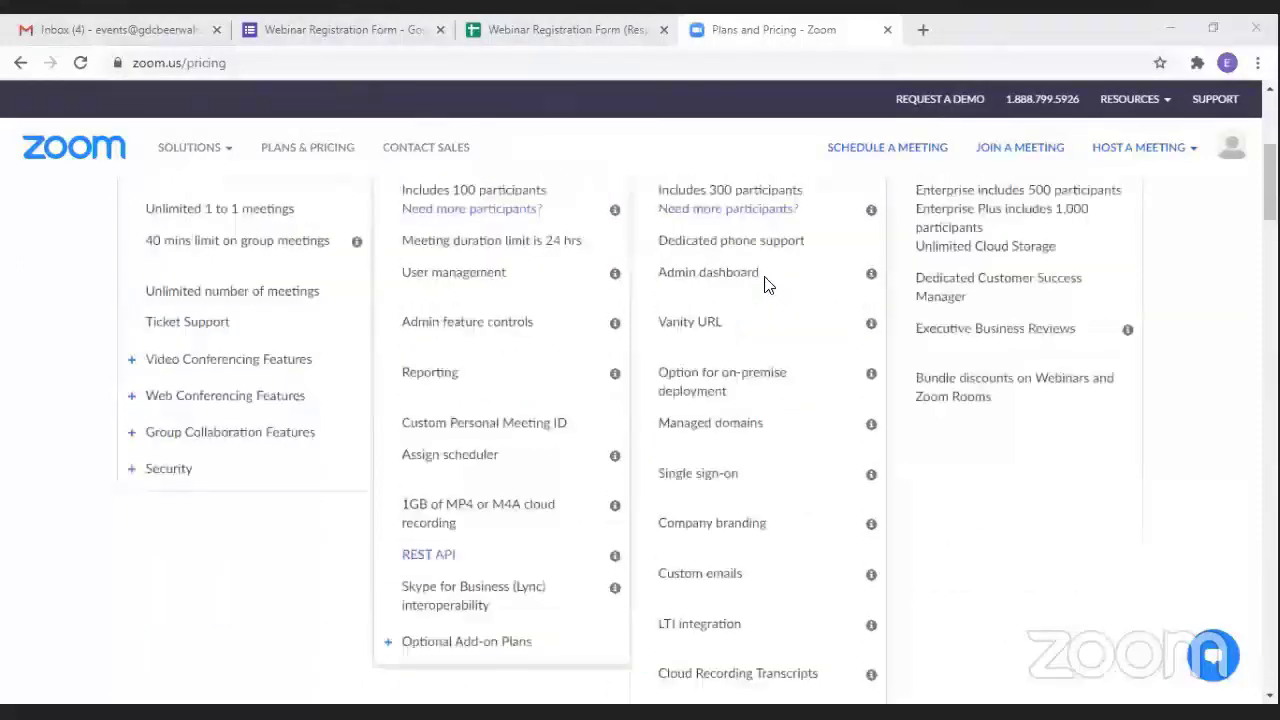
scroll(766, 284, "down", 1)
scroll(1006, 414, "up", 1)
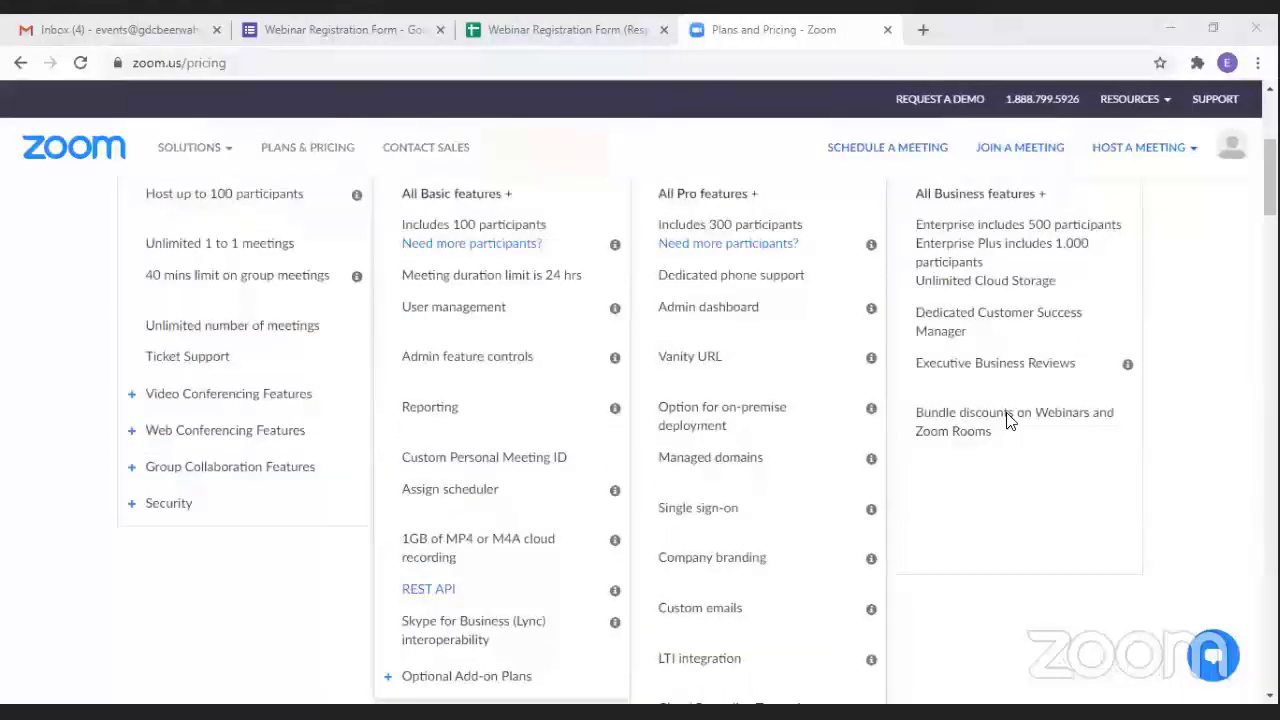
scroll(1006, 414, "up", 3)
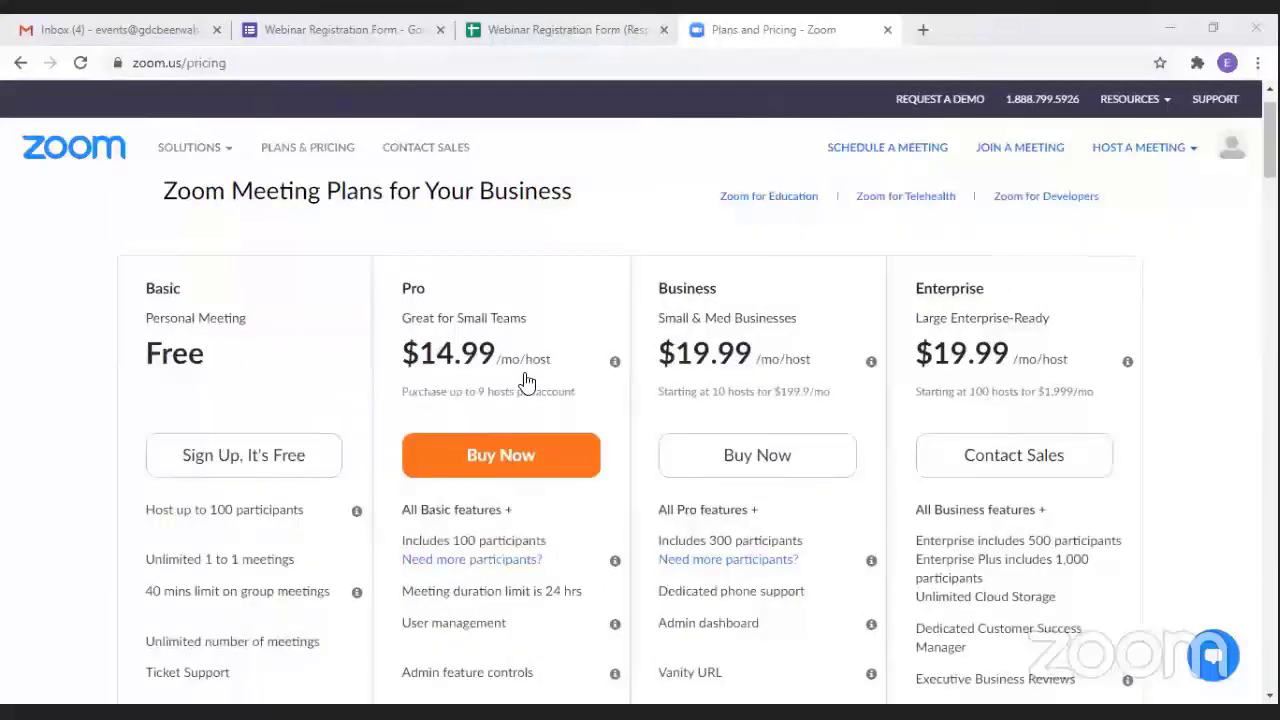
scroll(741, 394, "down", 1)
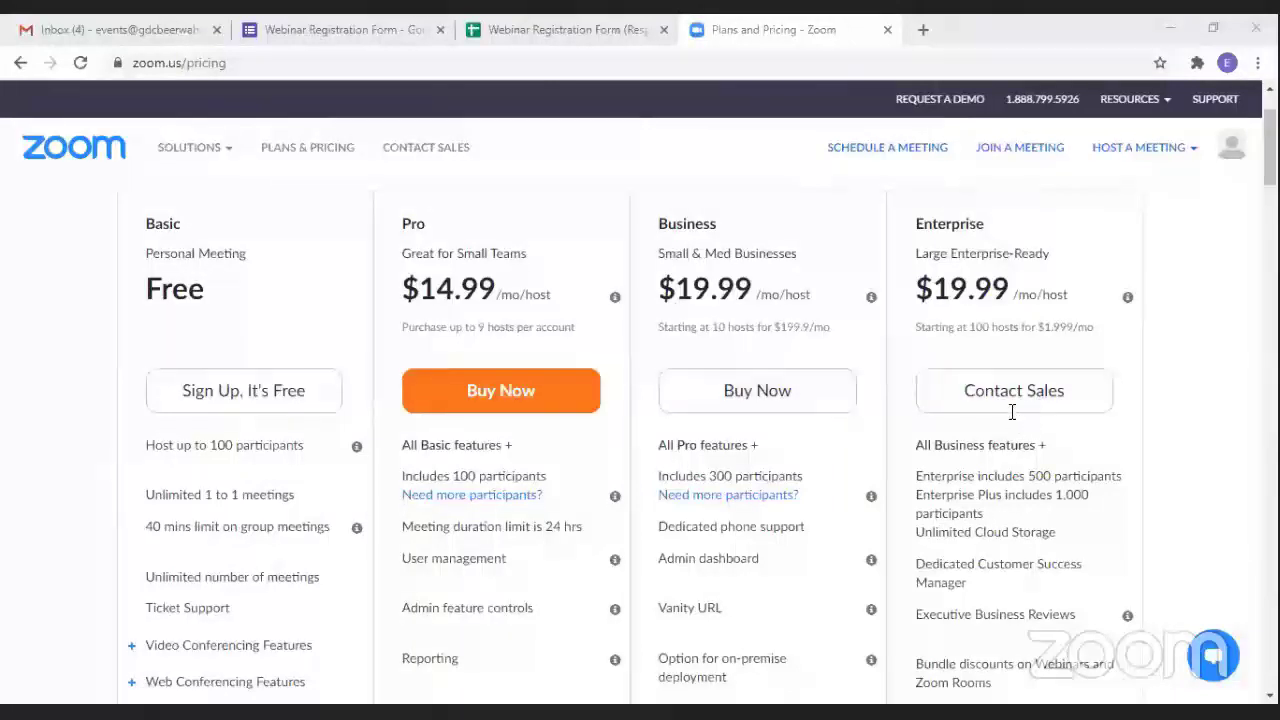
scroll(1013, 410, "down", 1)
scroll(1012, 421, "down", 1)
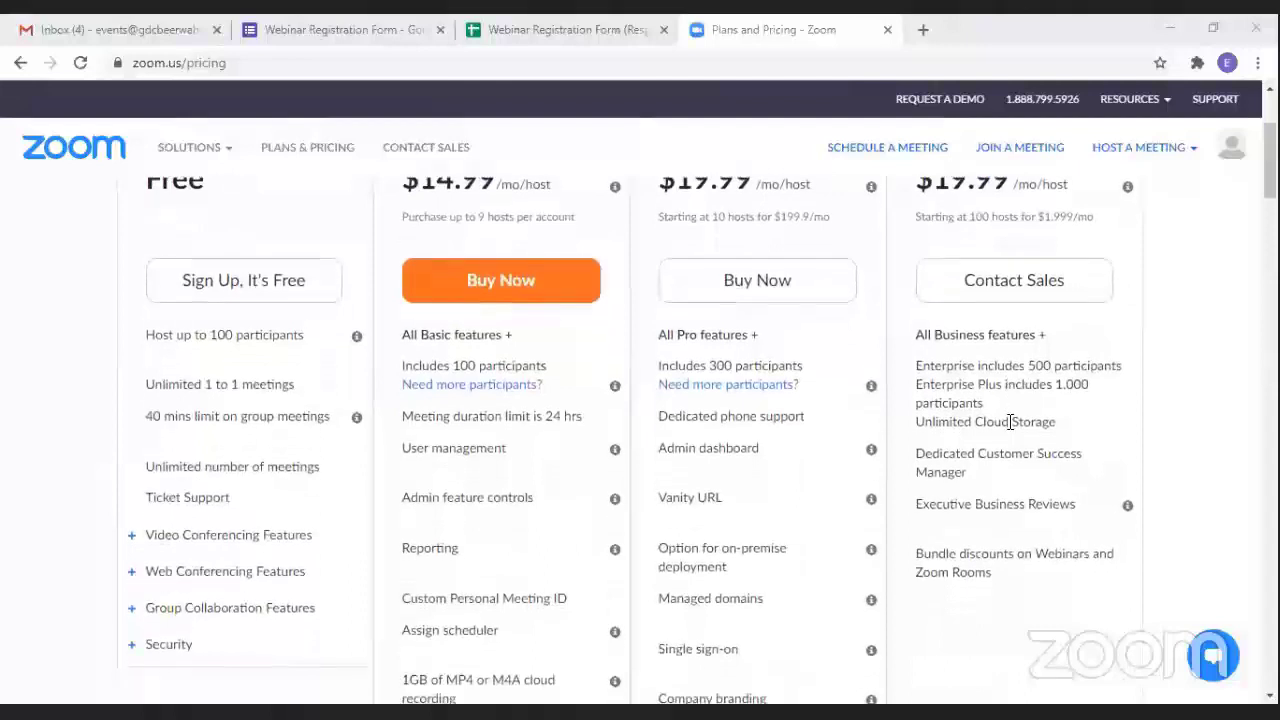
scroll(1010, 421, "down", 1)
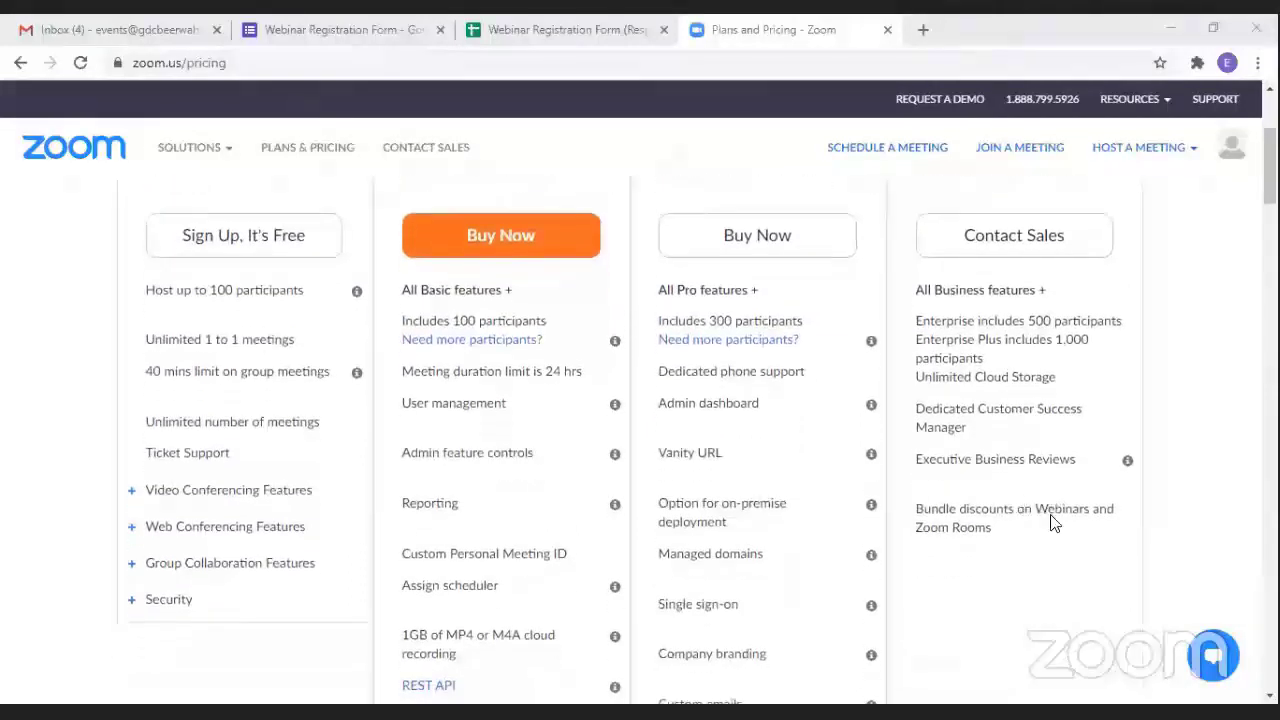
scroll(1055, 523, "down", 3)
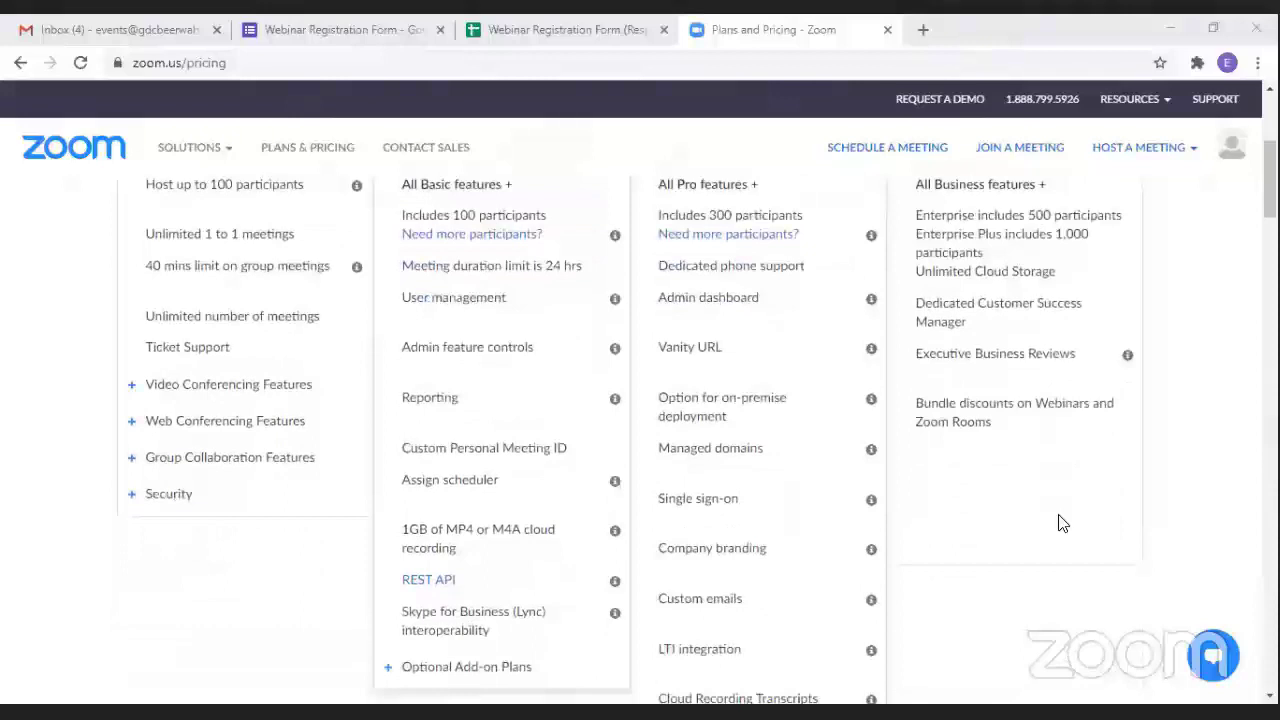
scroll(1062, 523, "up", 4)
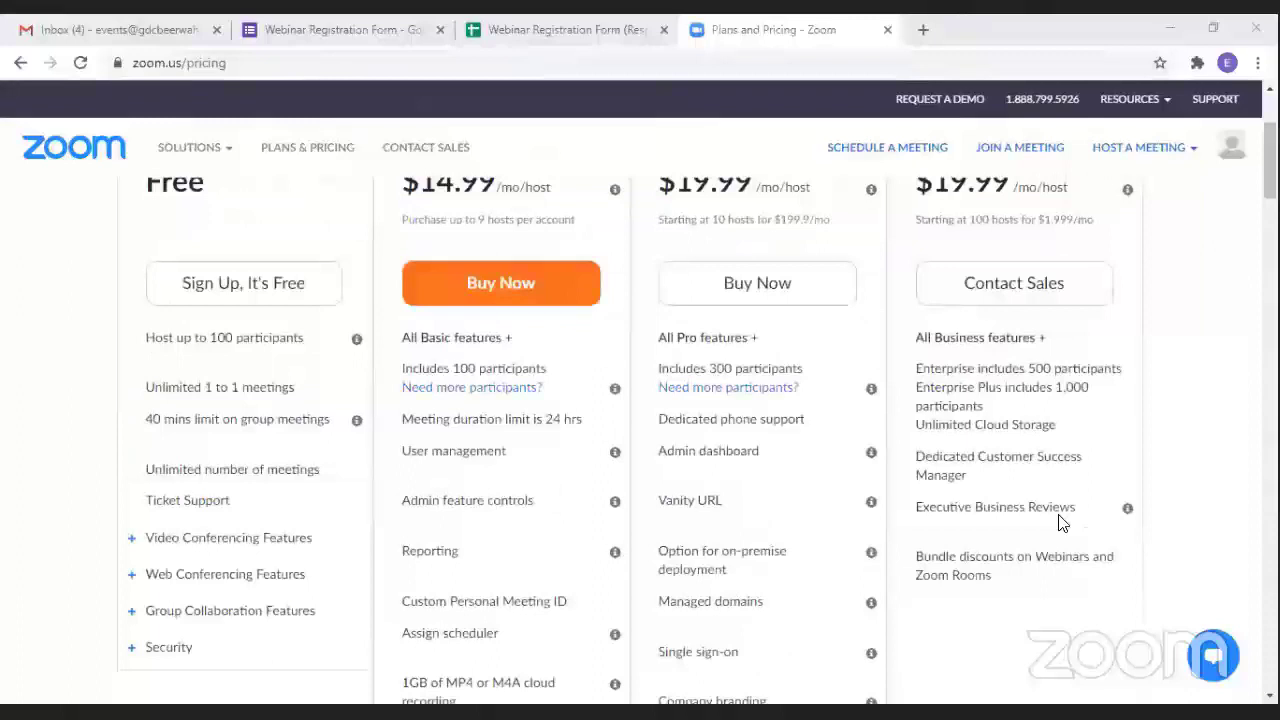
scroll(1060, 520, "up", 2)
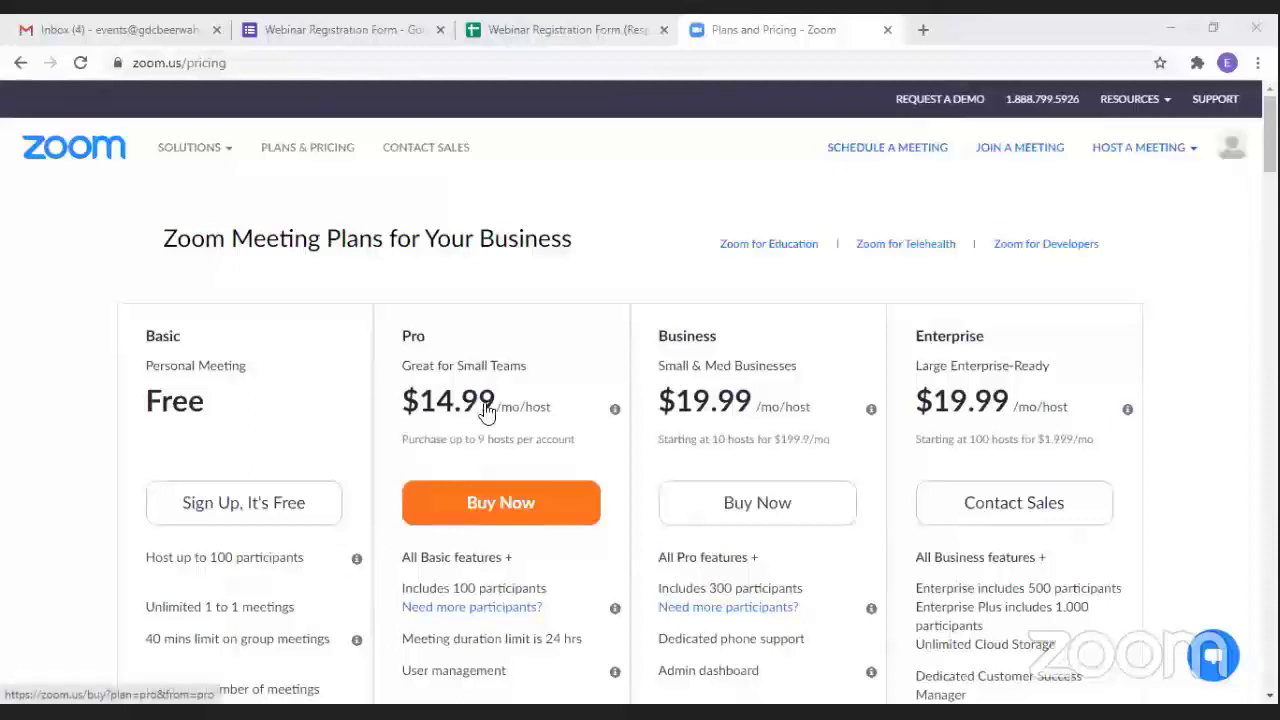
scroll(487, 413, "down", 1)
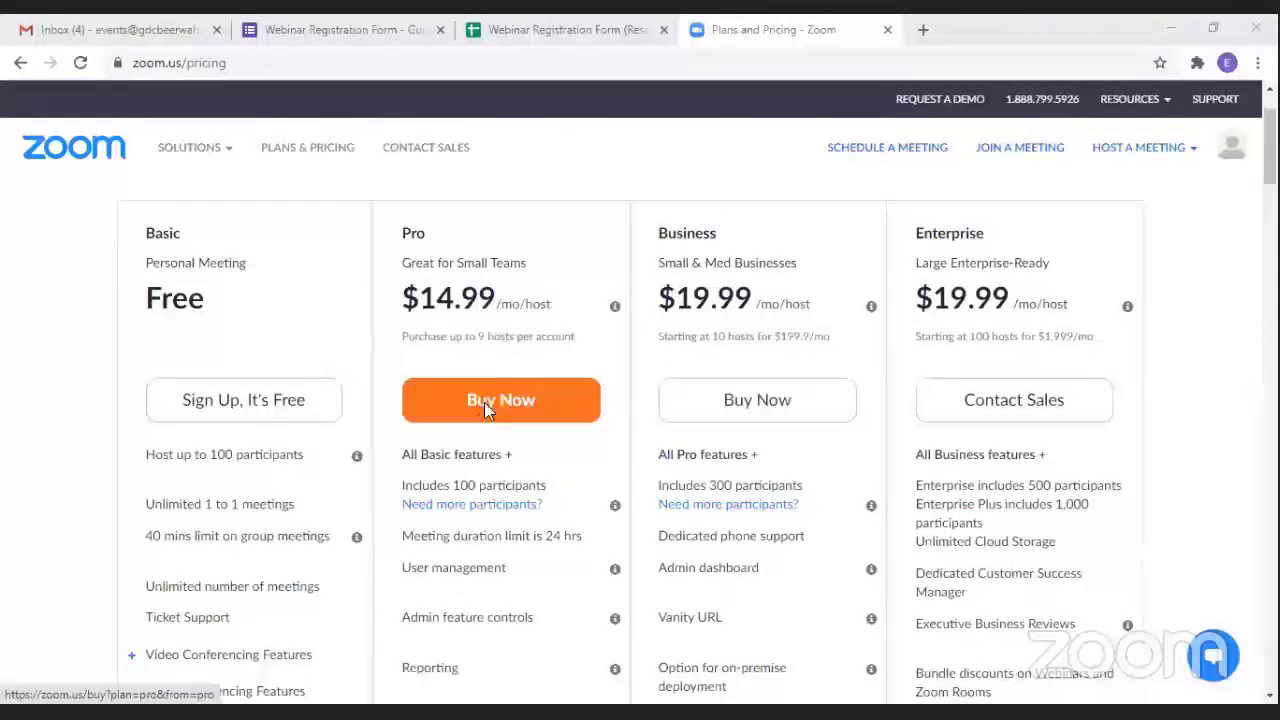
key("ctrl+t")
Search '20 dollars to inr', then return to the Zoom pricing tab
type("2")
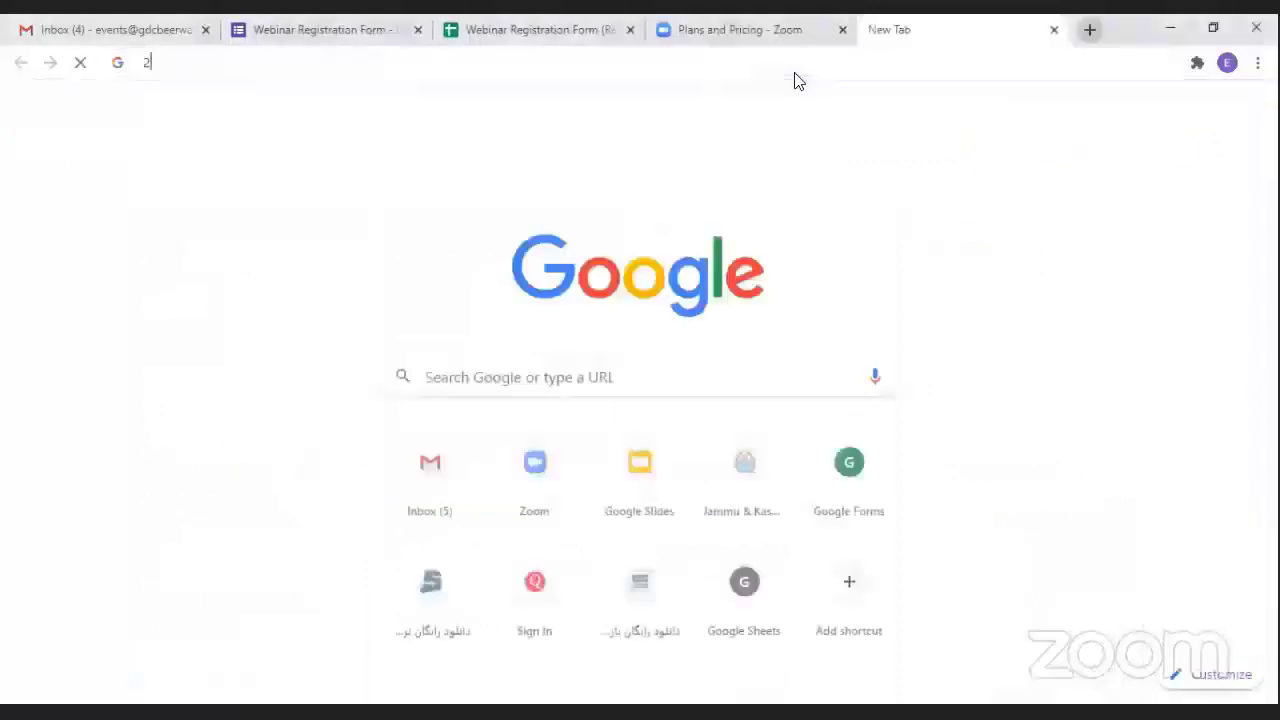
type("0 do")
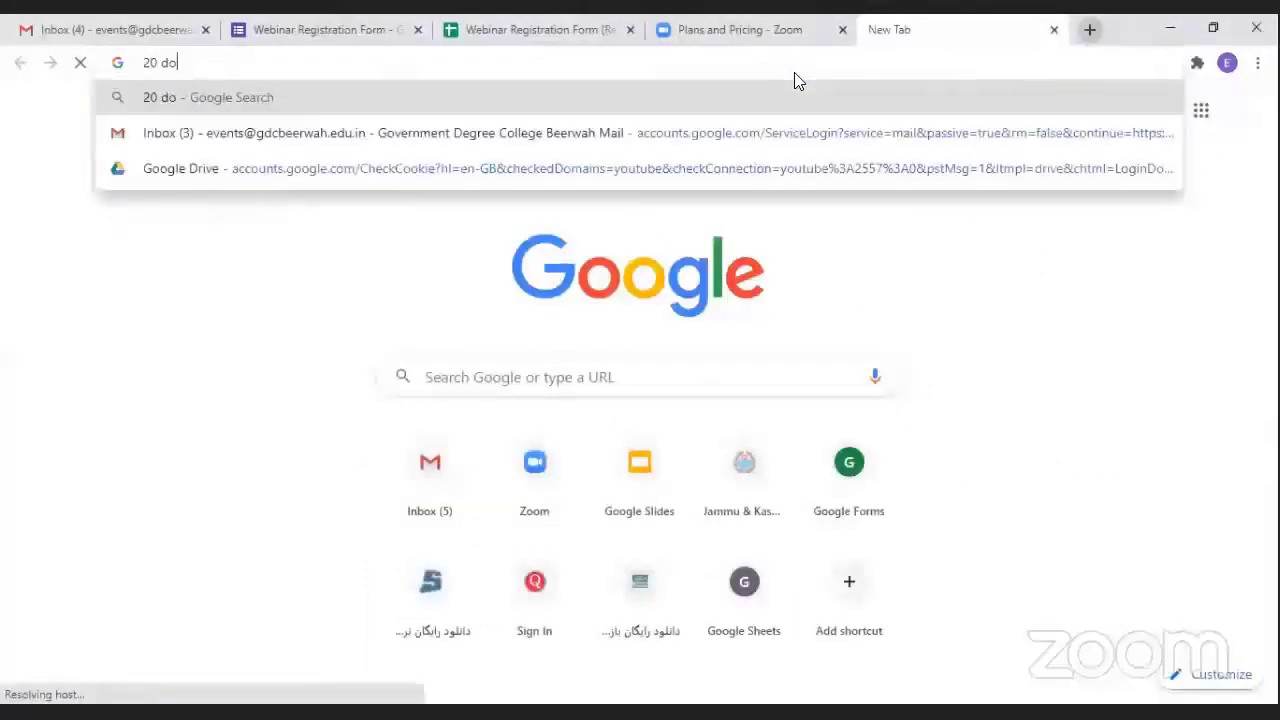
type("llars to inr")
key("Return")
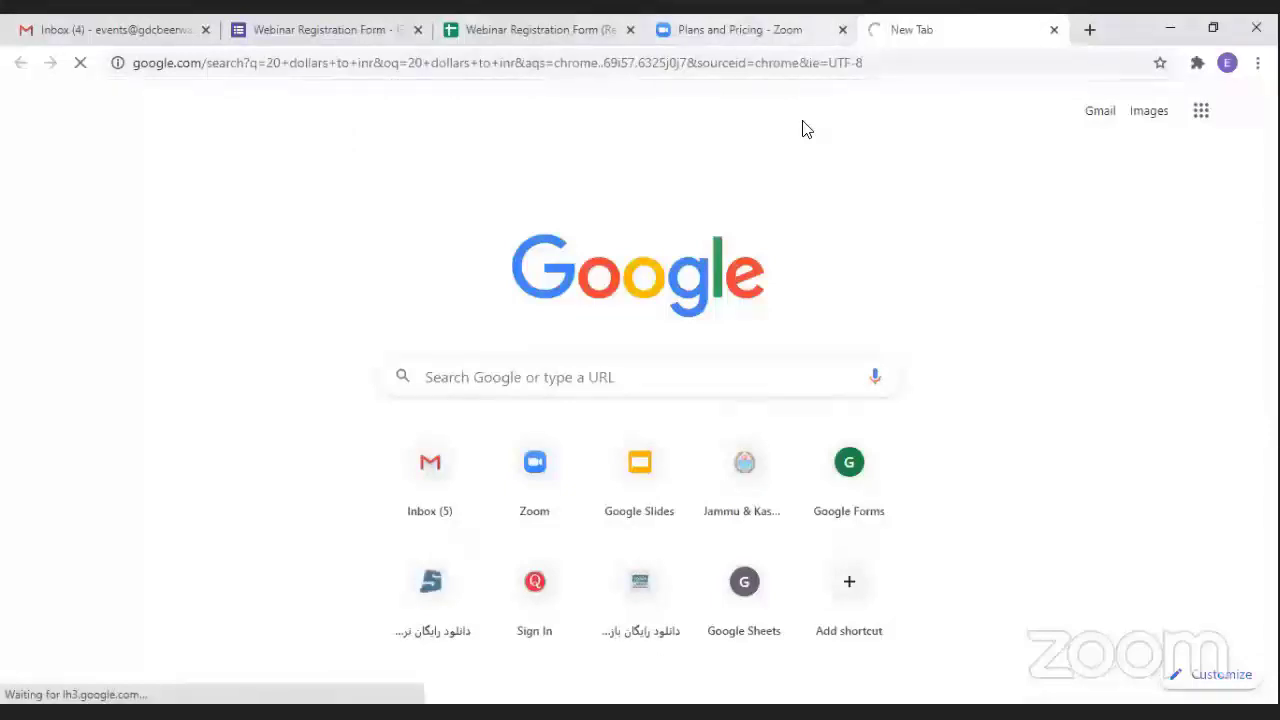
left_click(790, 30)
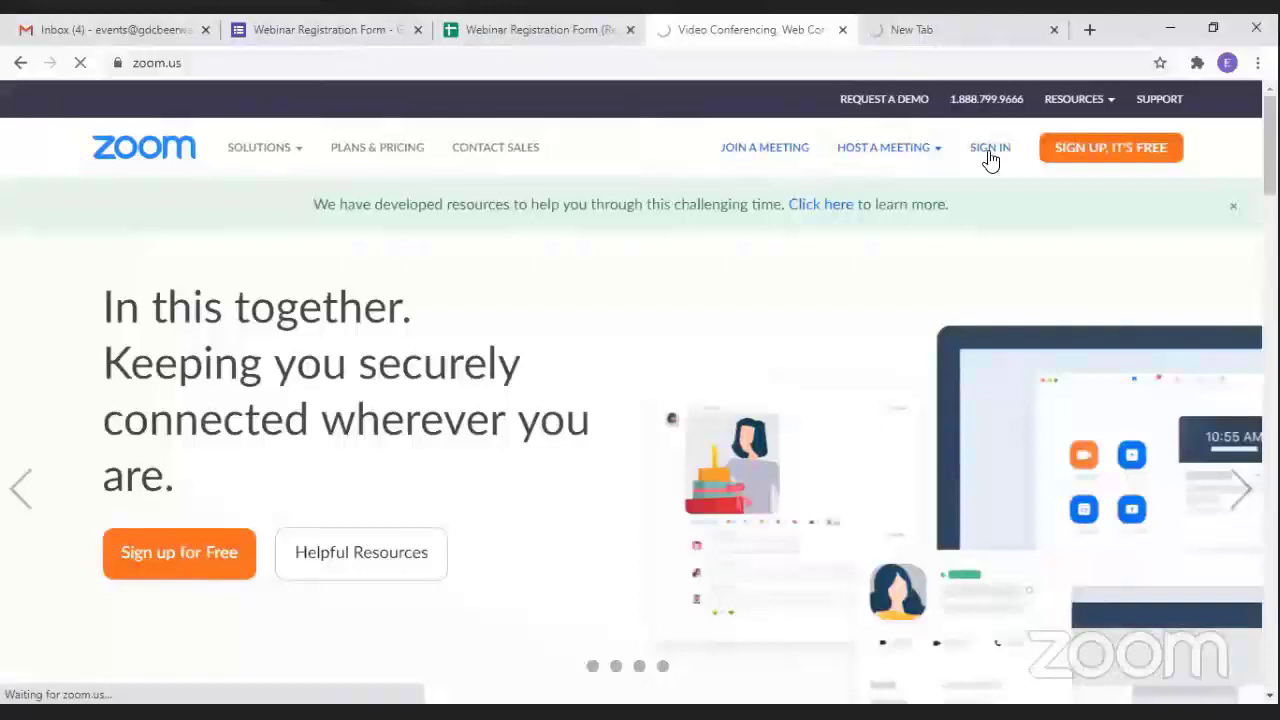
Sign in to Zoom with the saved account e-mail and the account password
left_click(989, 150)
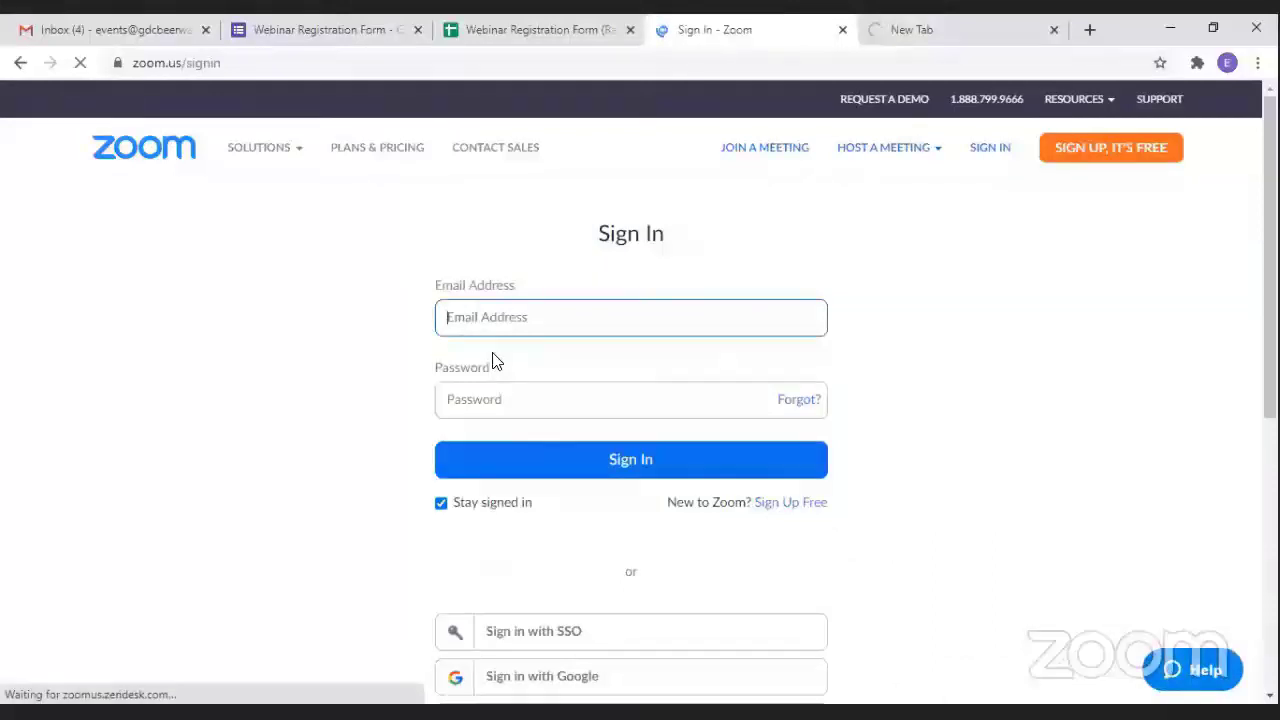
left_click(561, 369)
left_click(526, 402)
type("•••••••••")
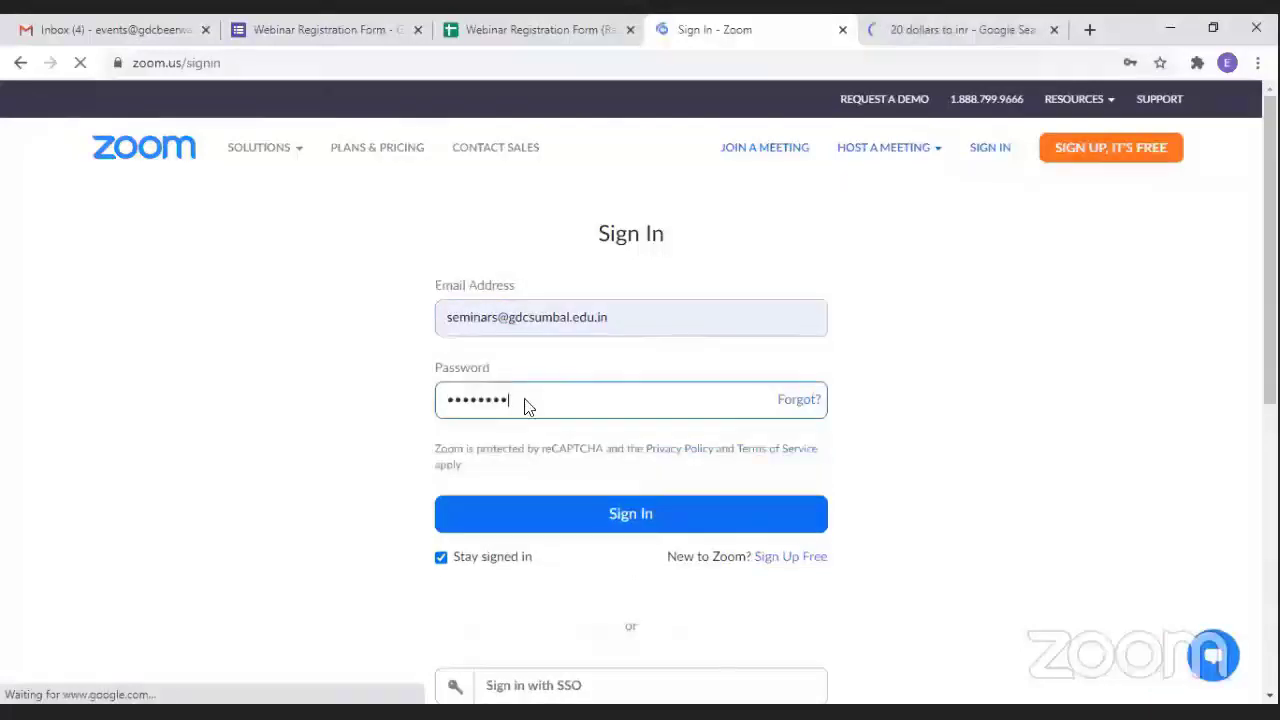
type("•••")
left_click(622, 515)
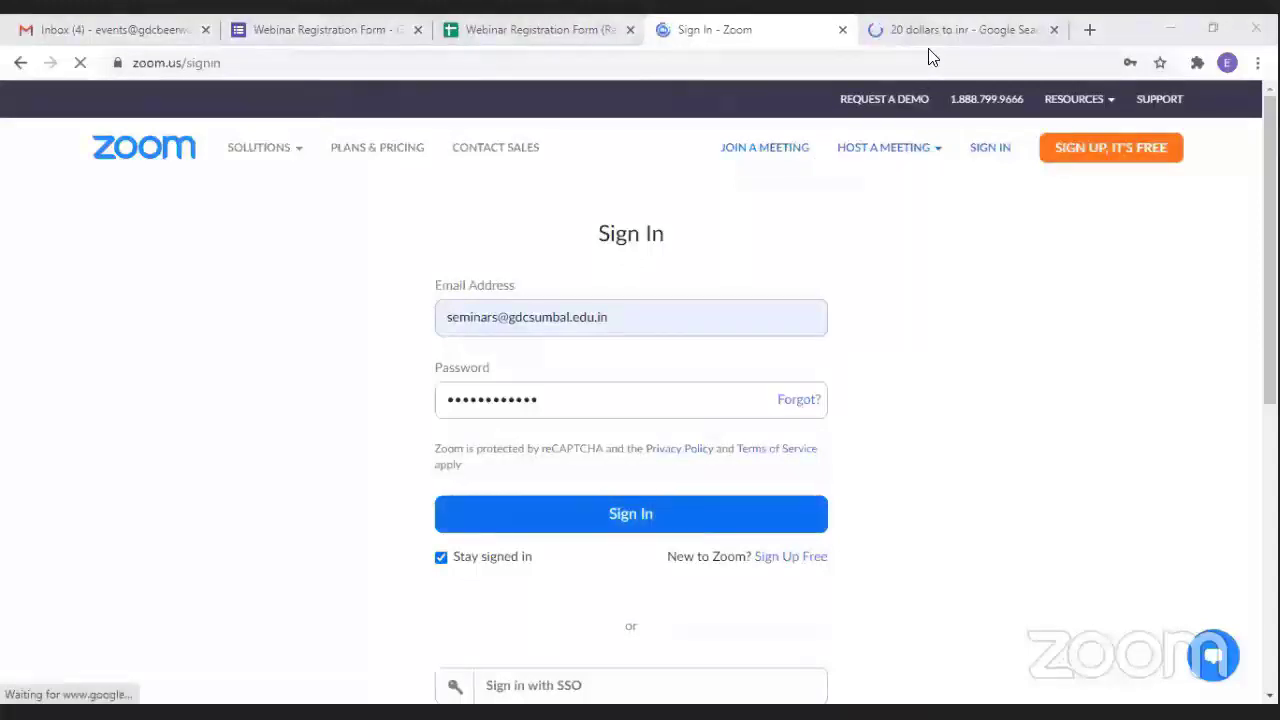
Close the '20 dollars to inr' currency-conversion search tab
left_click(985, 32)
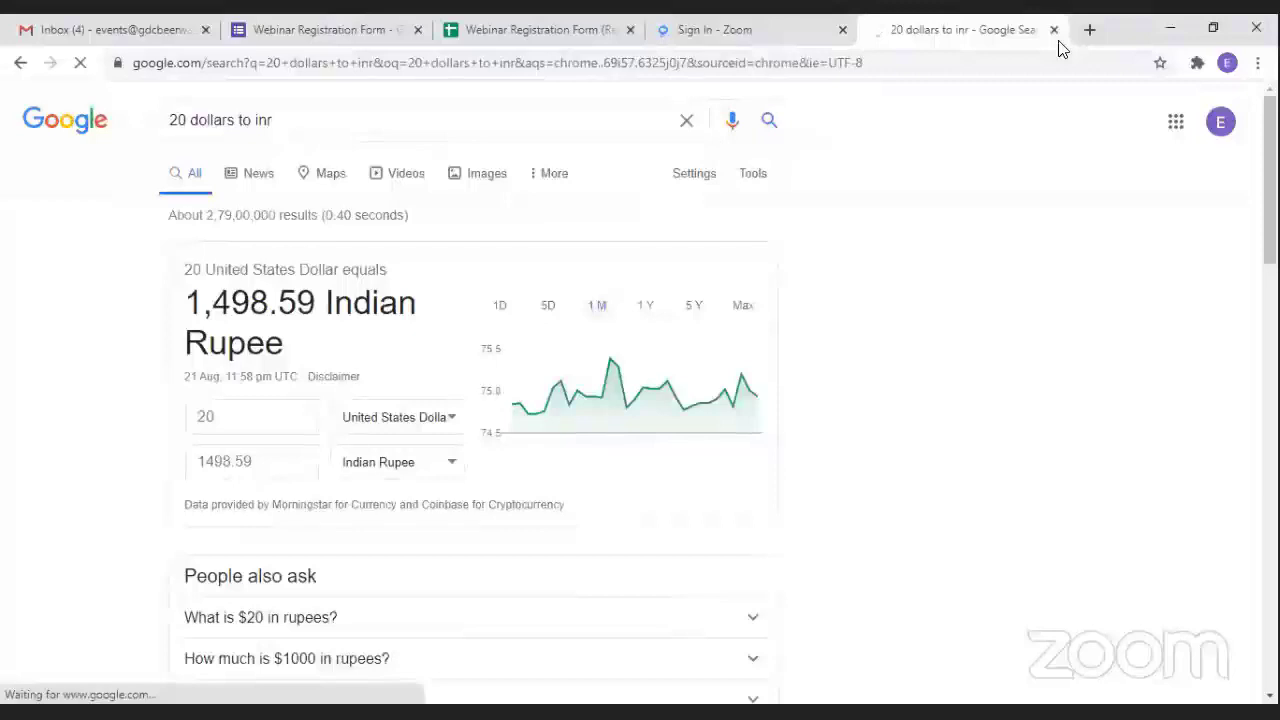
left_click(1054, 29)
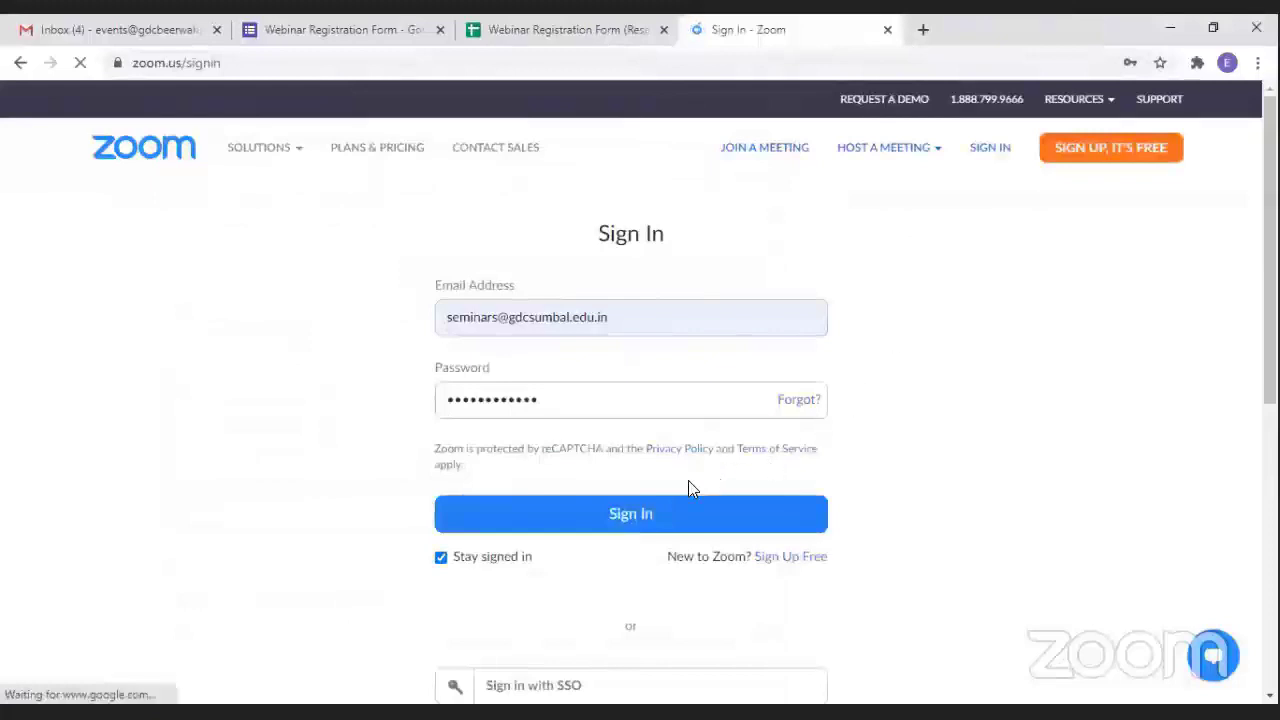
Look over the Zoom sign-in page, then close that tab with Ctrl+W
scroll(995, 505, "down", 1)
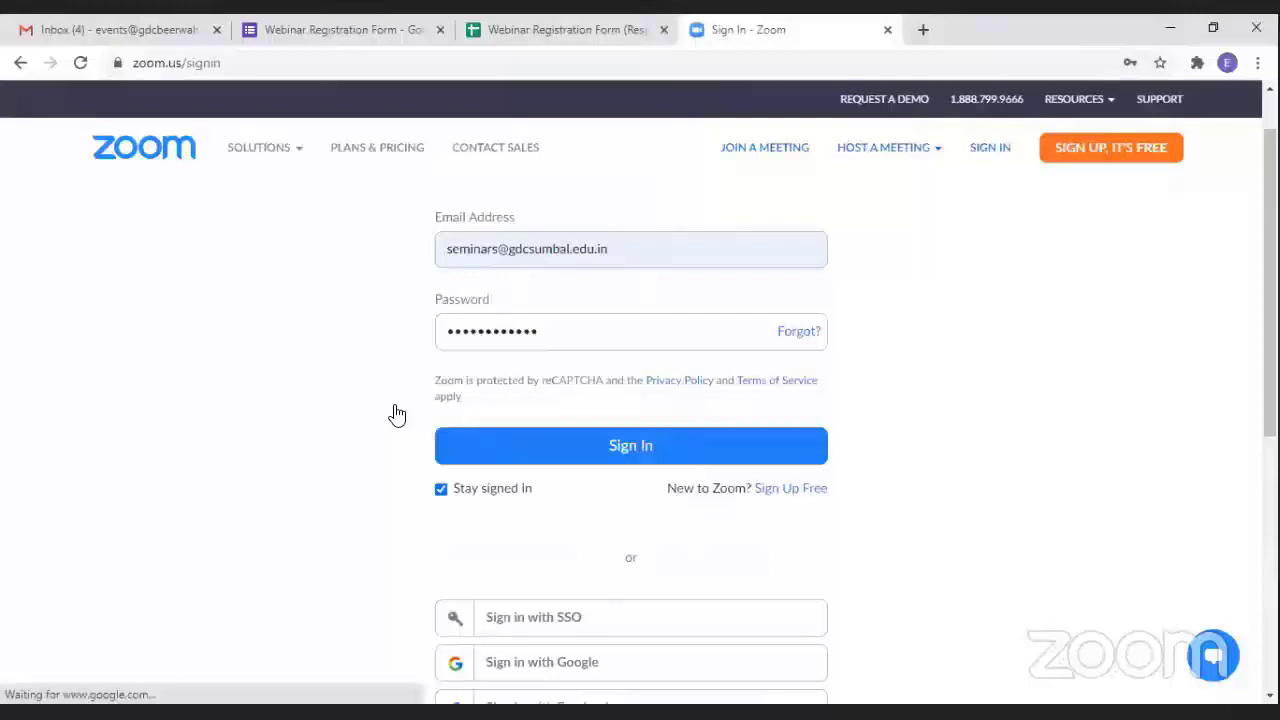
scroll(397, 413, "down", 2)
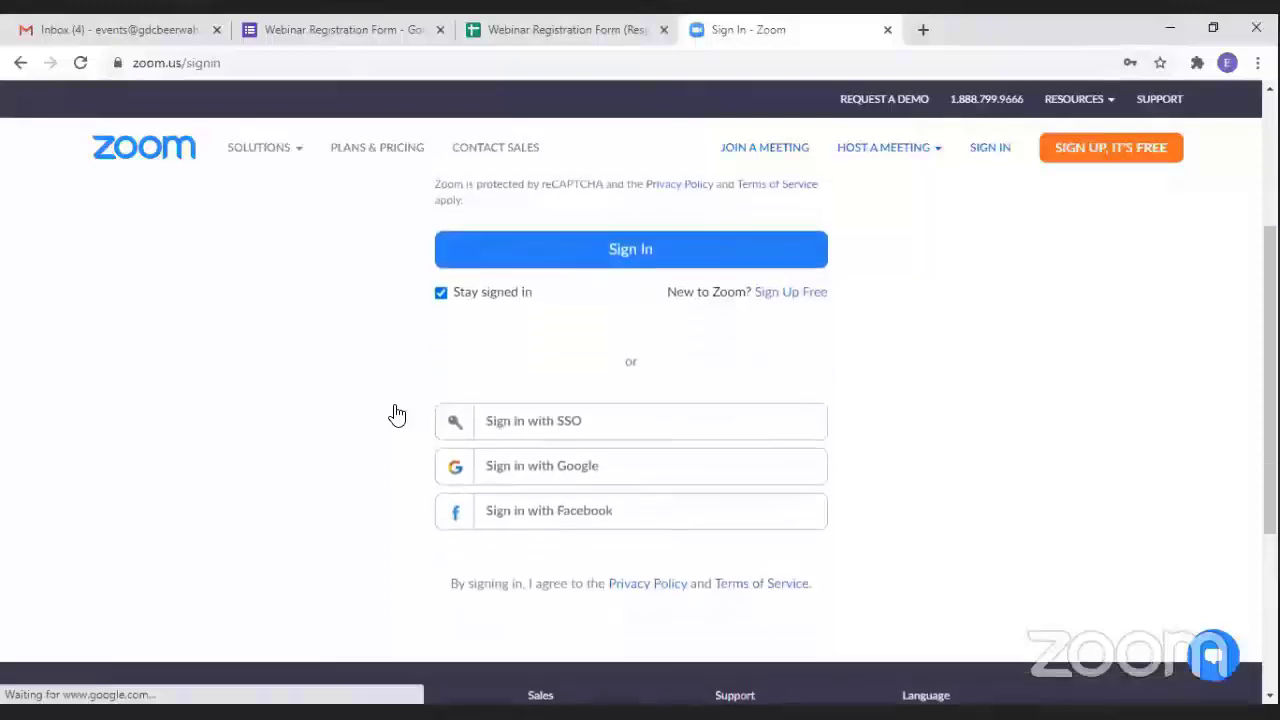
scroll(397, 413, "up", 1)
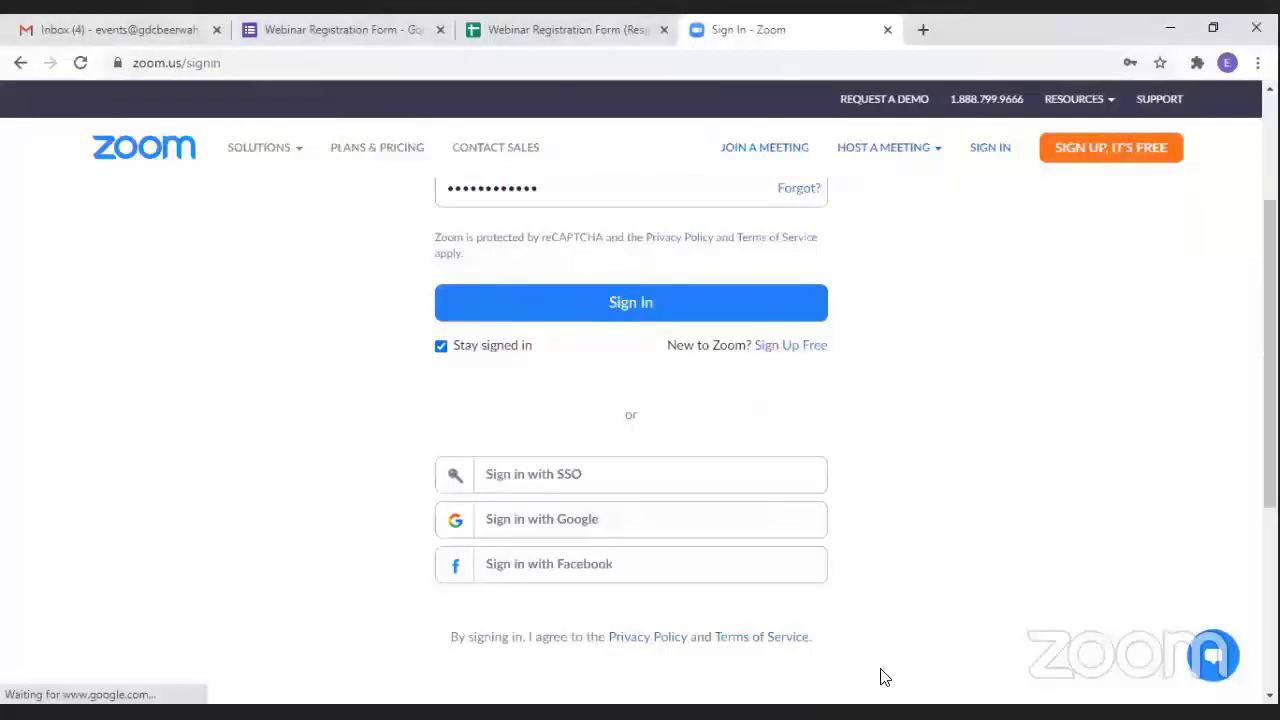
scroll(950, 520, "up", 3)
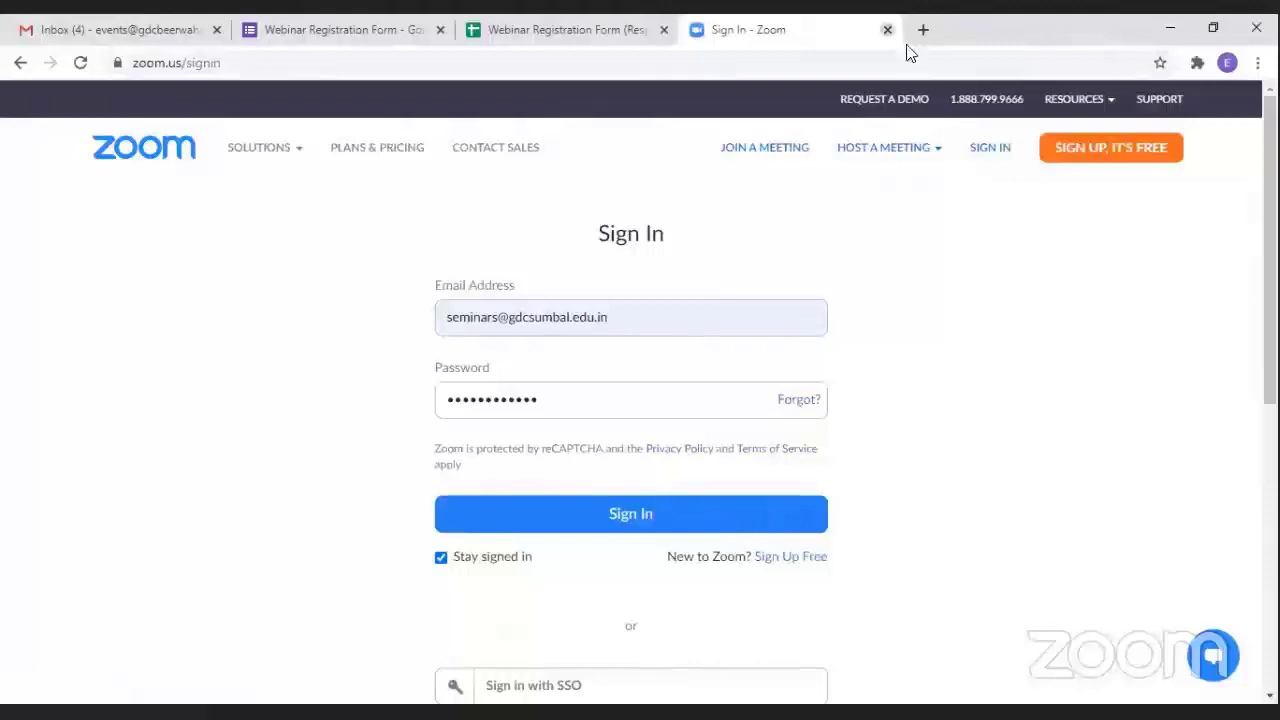
key("ctrl+w")
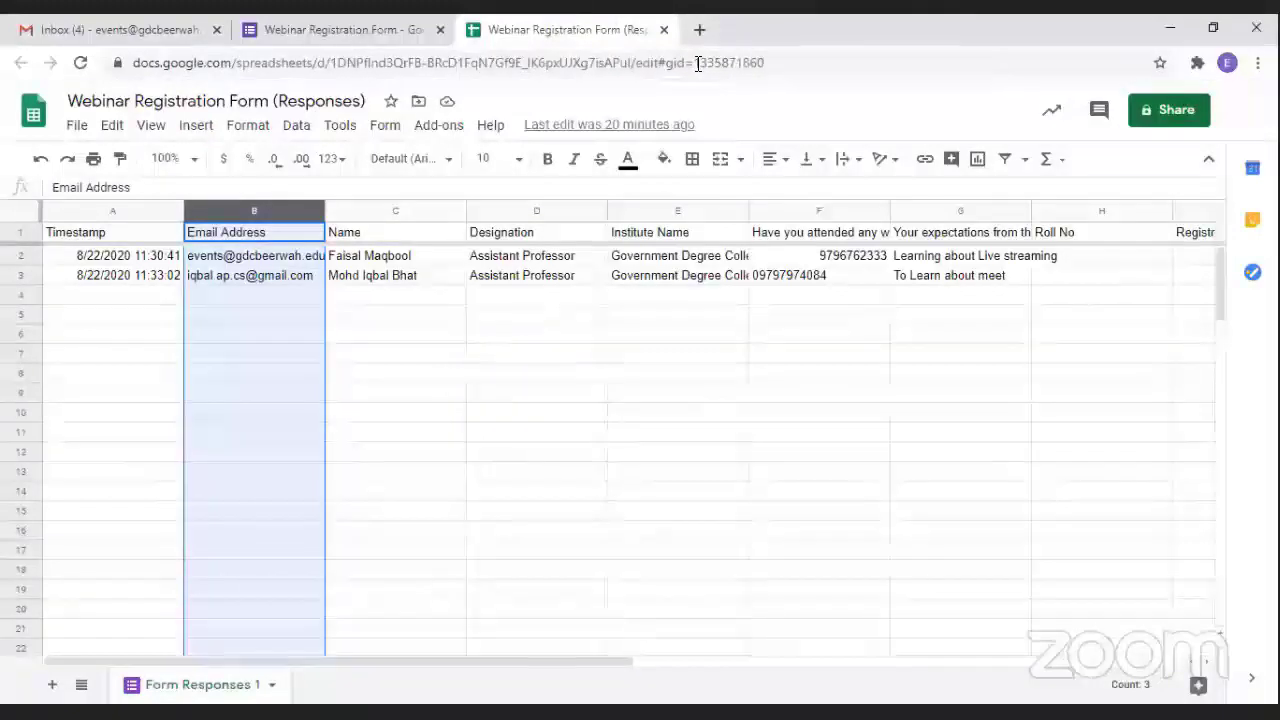
Load zoom.us in a fresh browser tab
key("ctrl+t")
type("zoom.us")
key("Return")
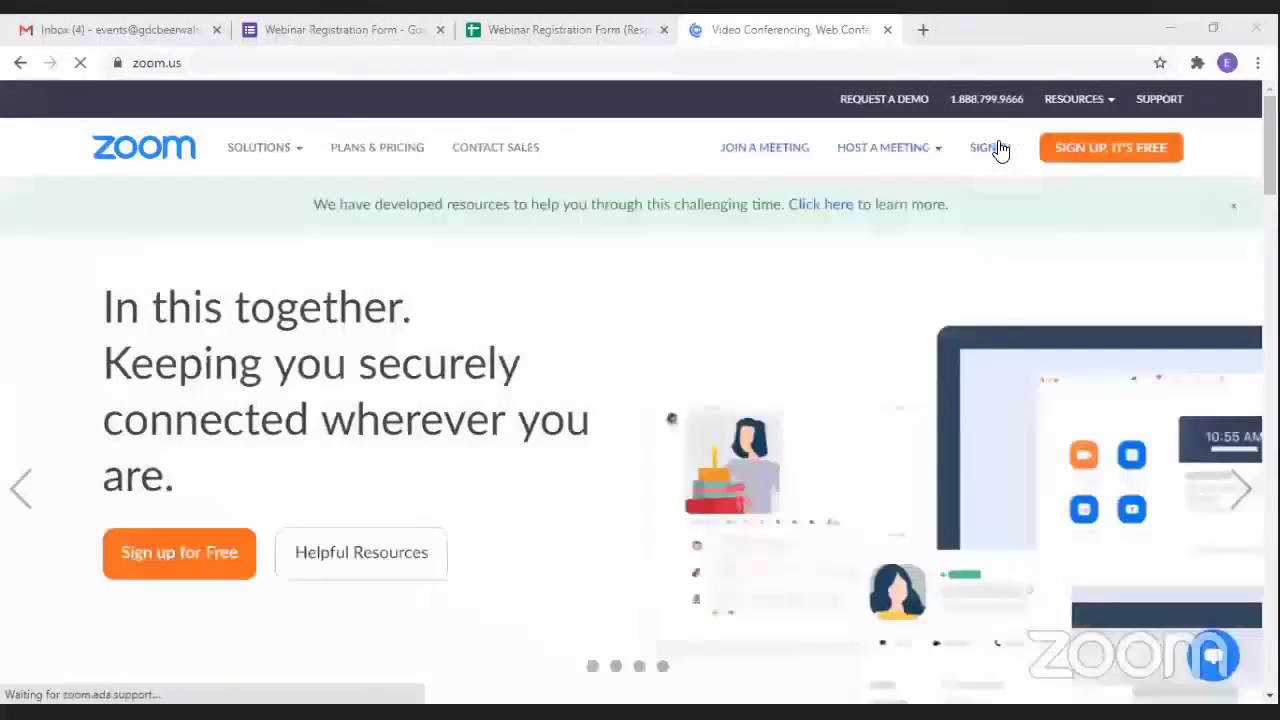
Log in to Zoom using the autofilled account e-mail and the account password
left_click(998, 147)
left_click(477, 318)
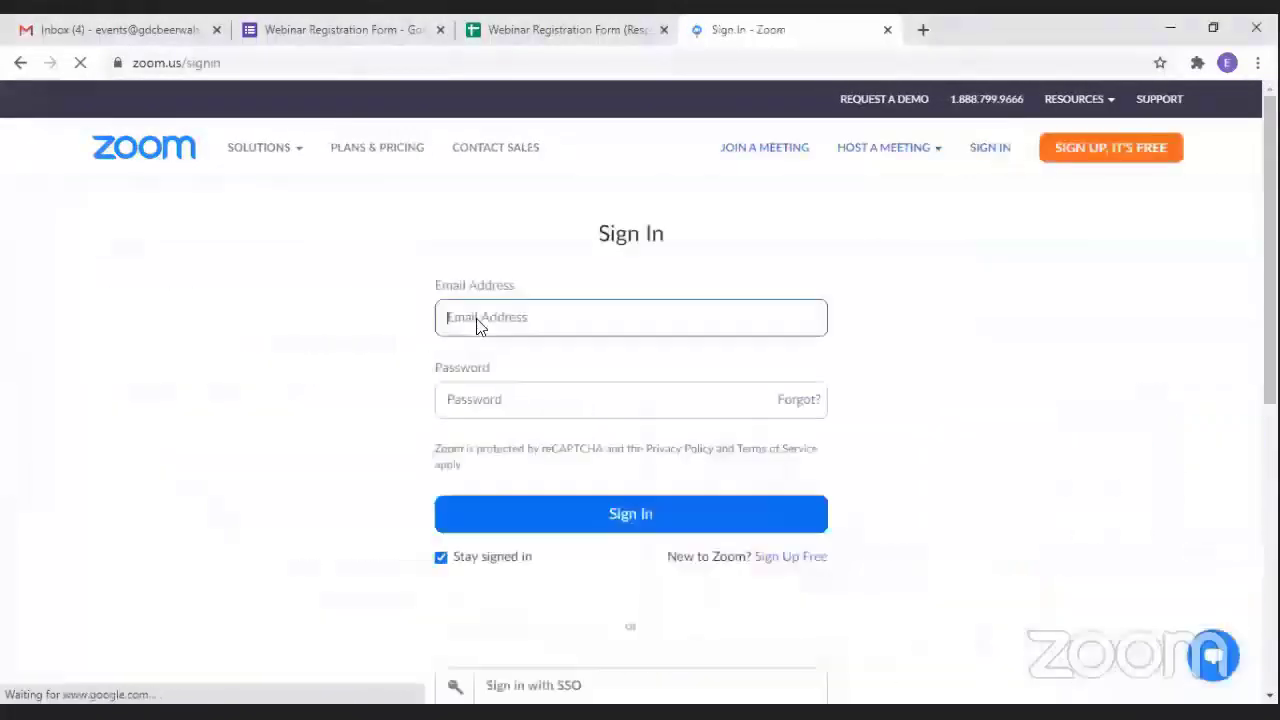
left_click(608, 360)
left_click(603, 399)
type("************")
left_click(548, 516)
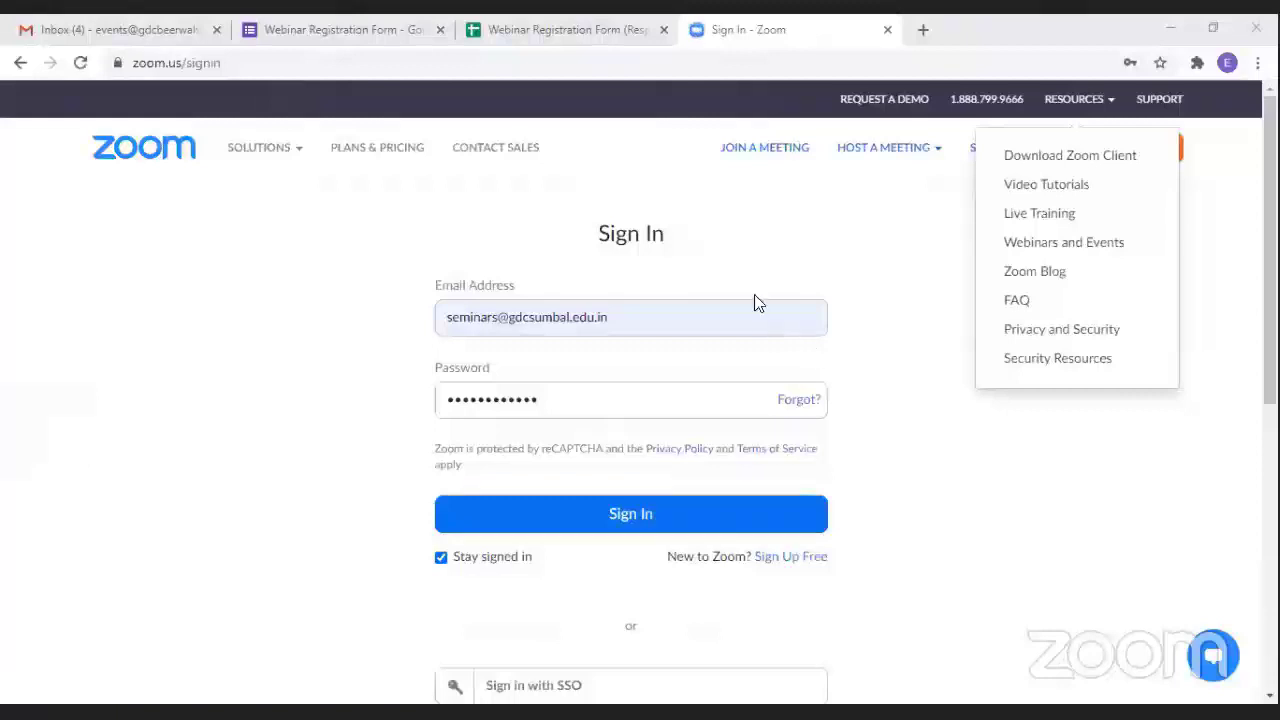
Resubmit the Zoom sign-in, then close that tab to return to the Webinar Registration Form (Responses) sheet
left_click(632, 512)
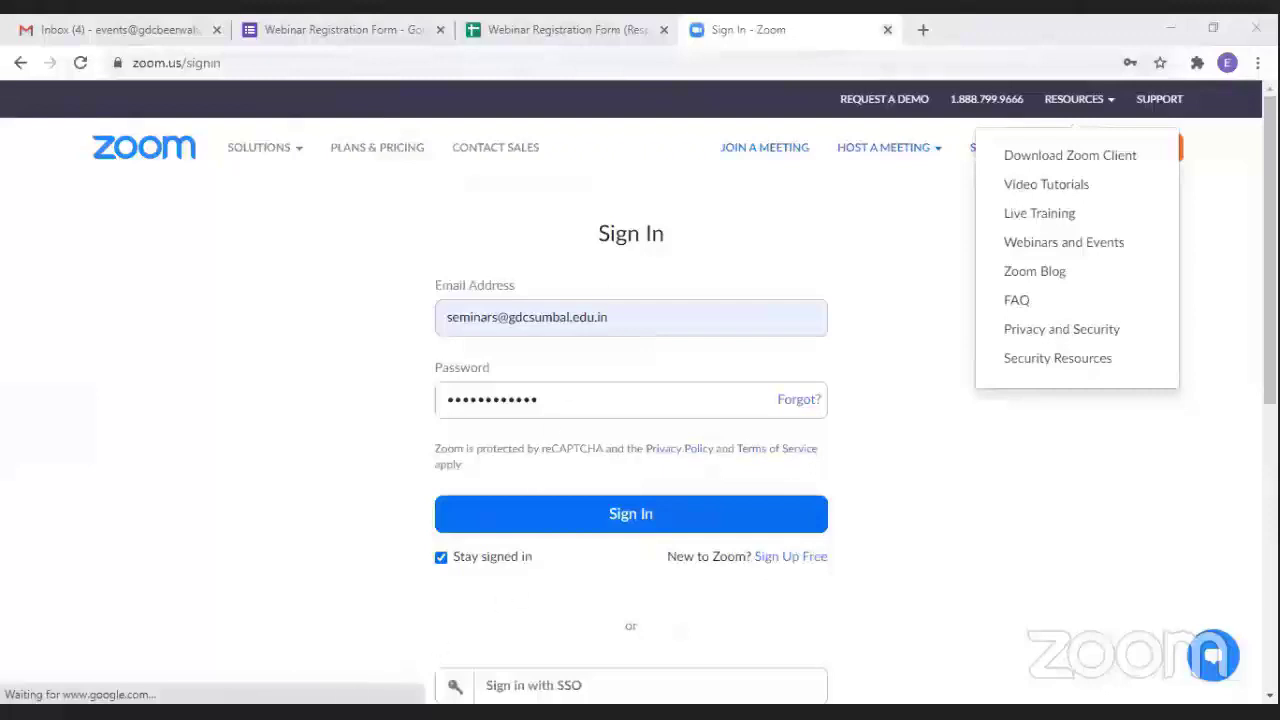
key("ctrl+w")
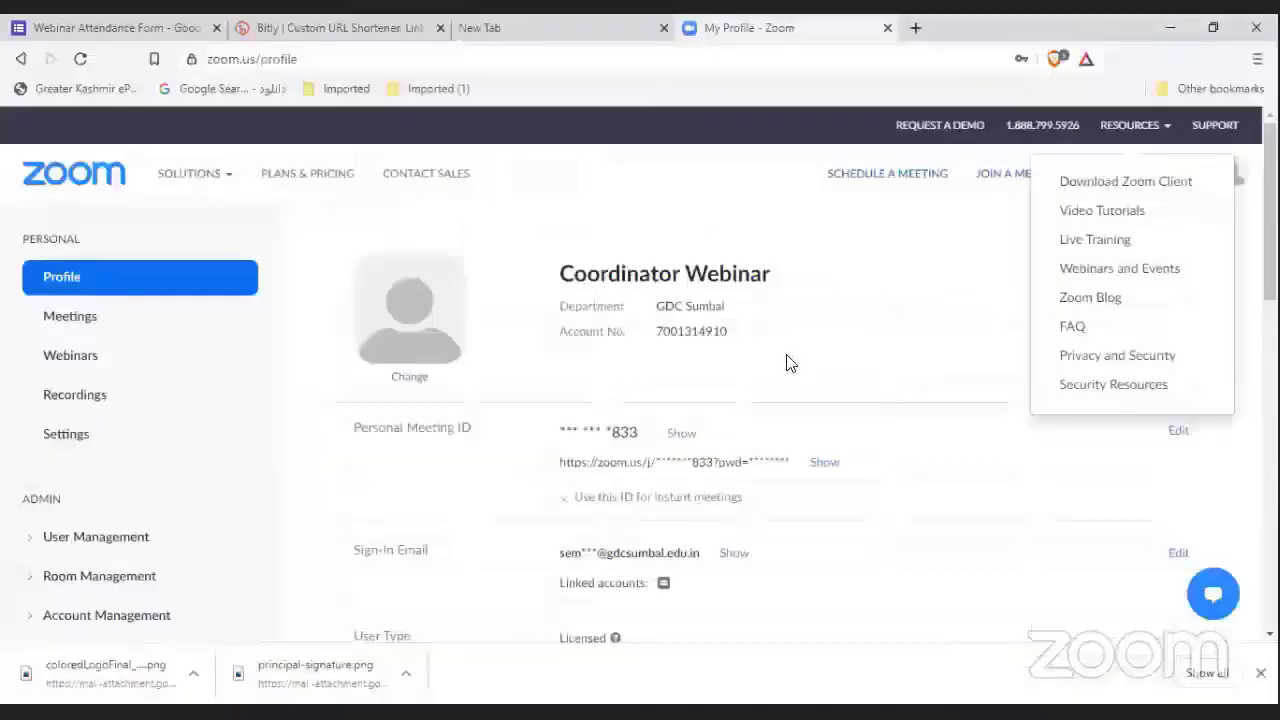
Review the My Profile page, including the Licensed user type and 500-participant capacity, ending at the Personal Meeting ID
scroll(786, 363, "down", 2)
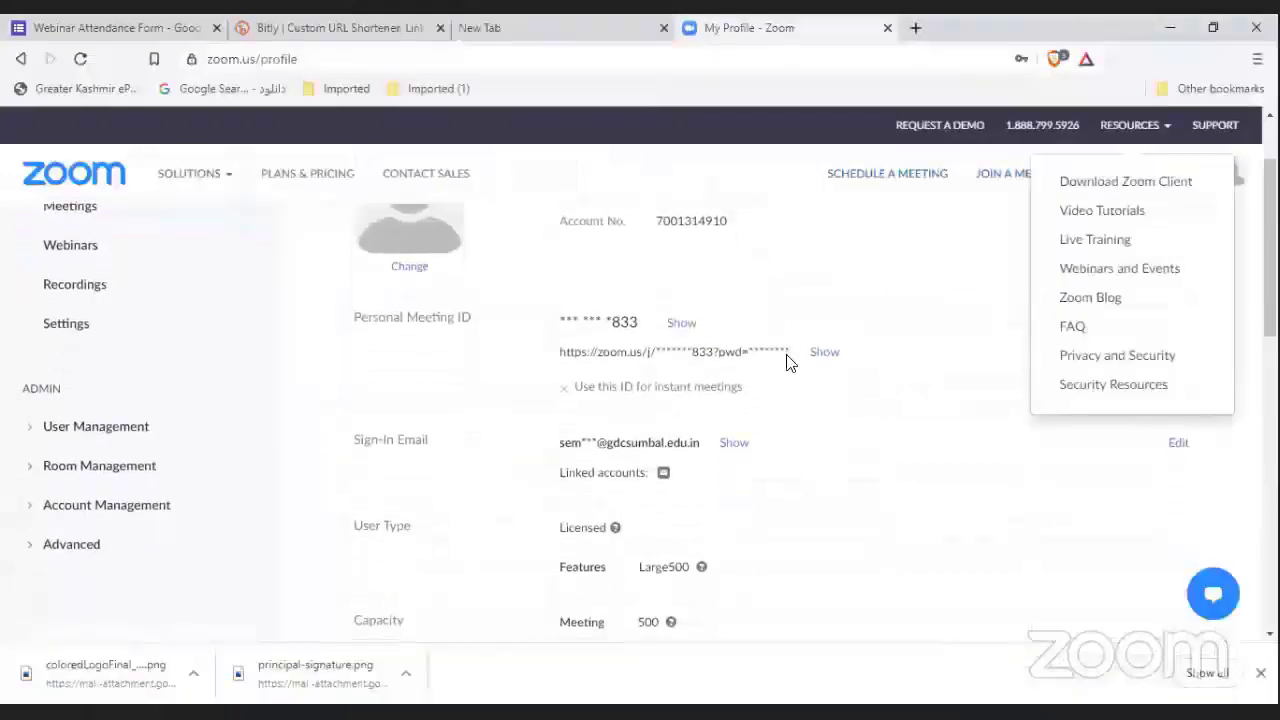
scroll(786, 363, "down", 1)
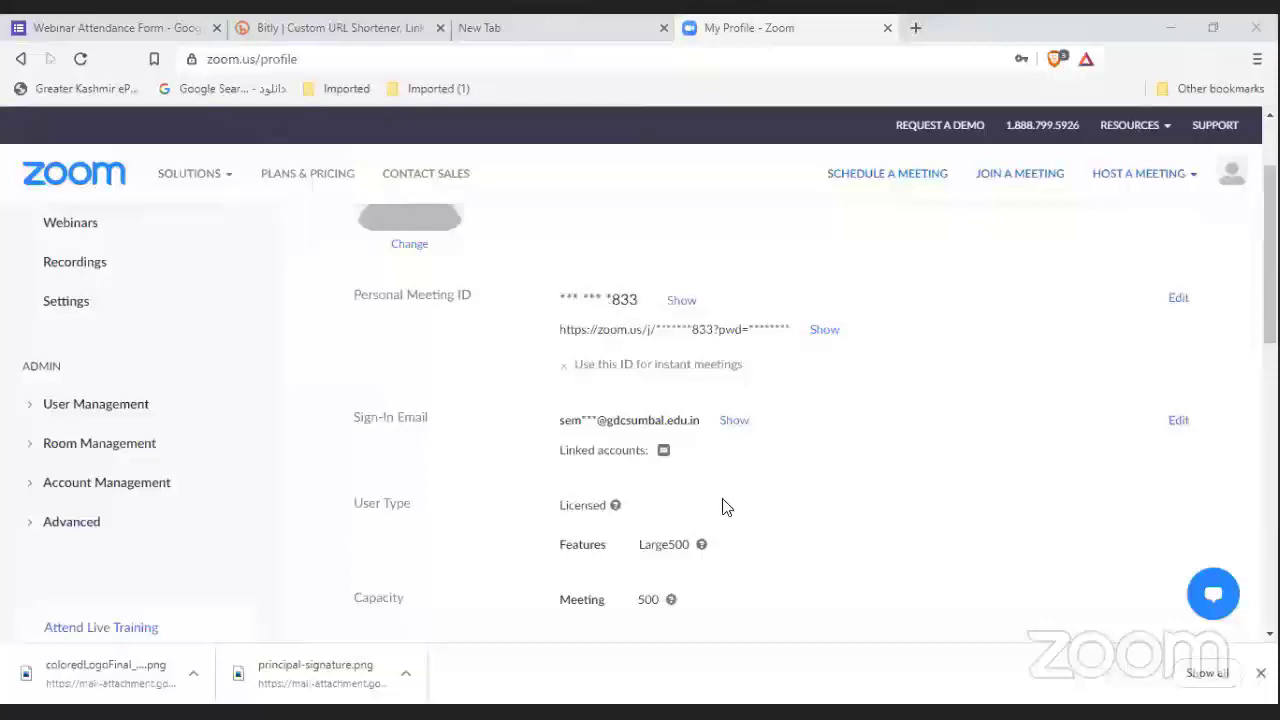
scroll(720, 500, "down", 1)
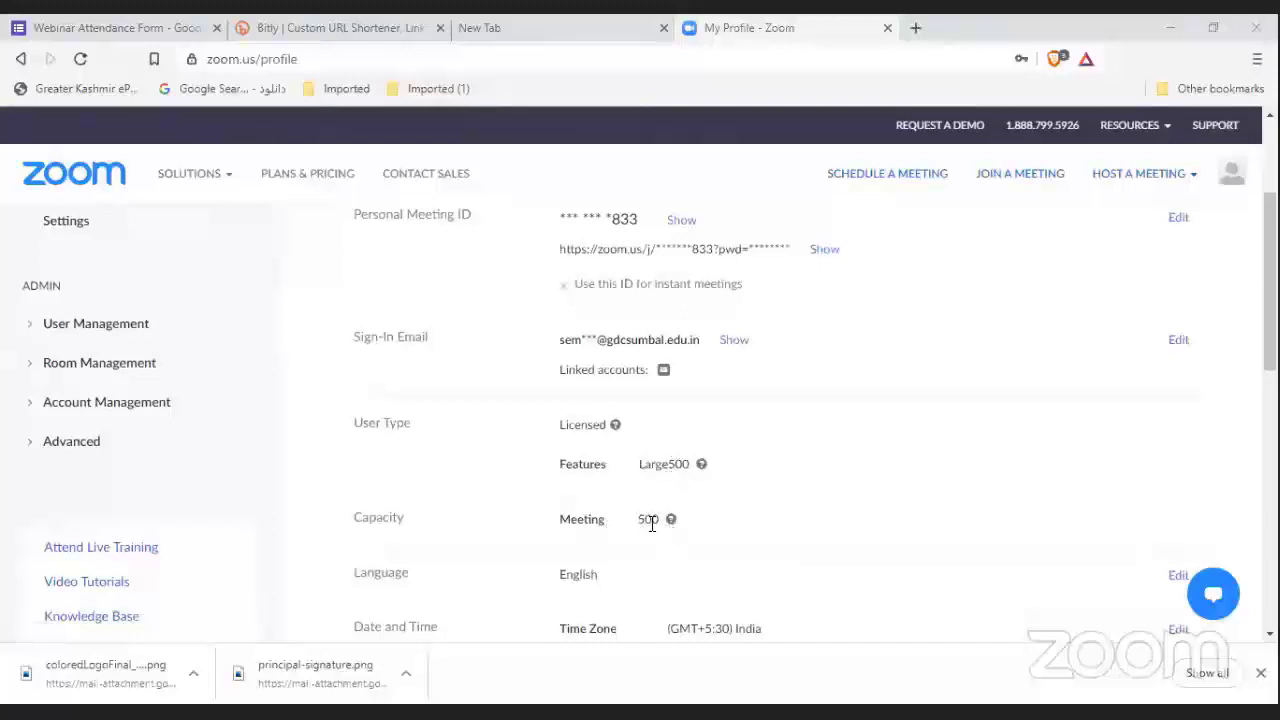
scroll(651, 524, "down", 1)
scroll(651, 524, "down", 1)
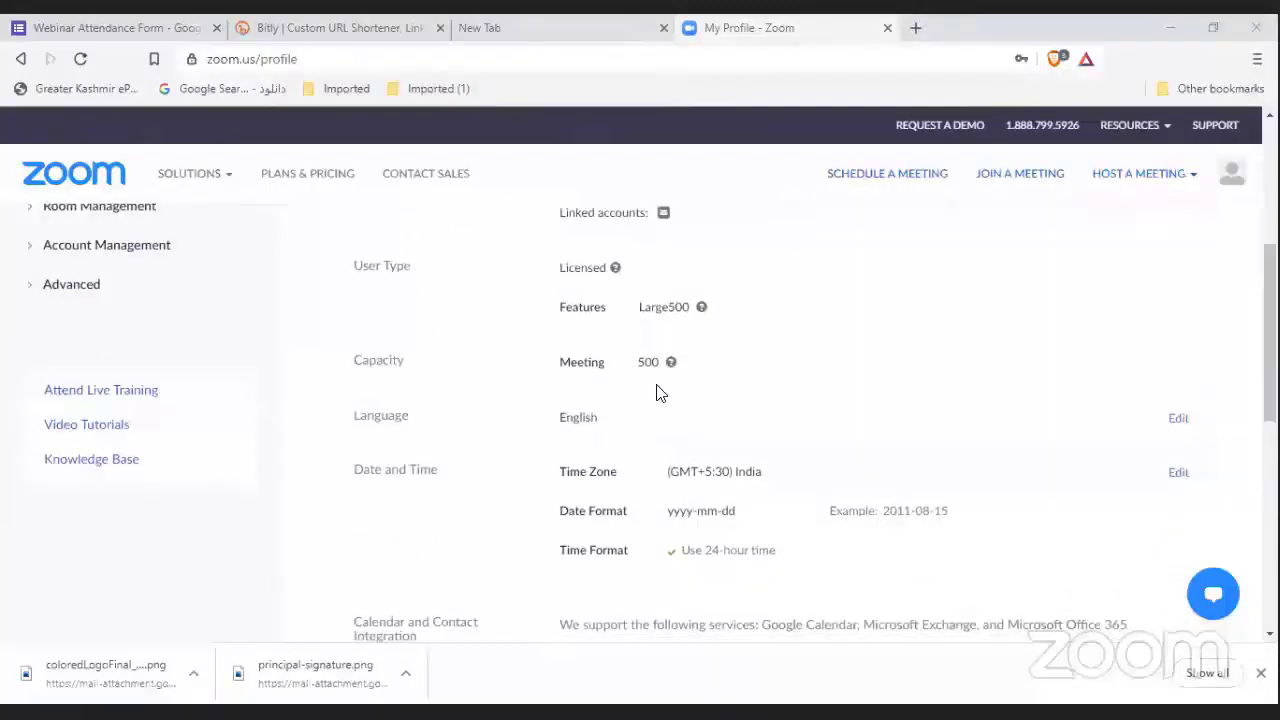
scroll(645, 390, "down", 1)
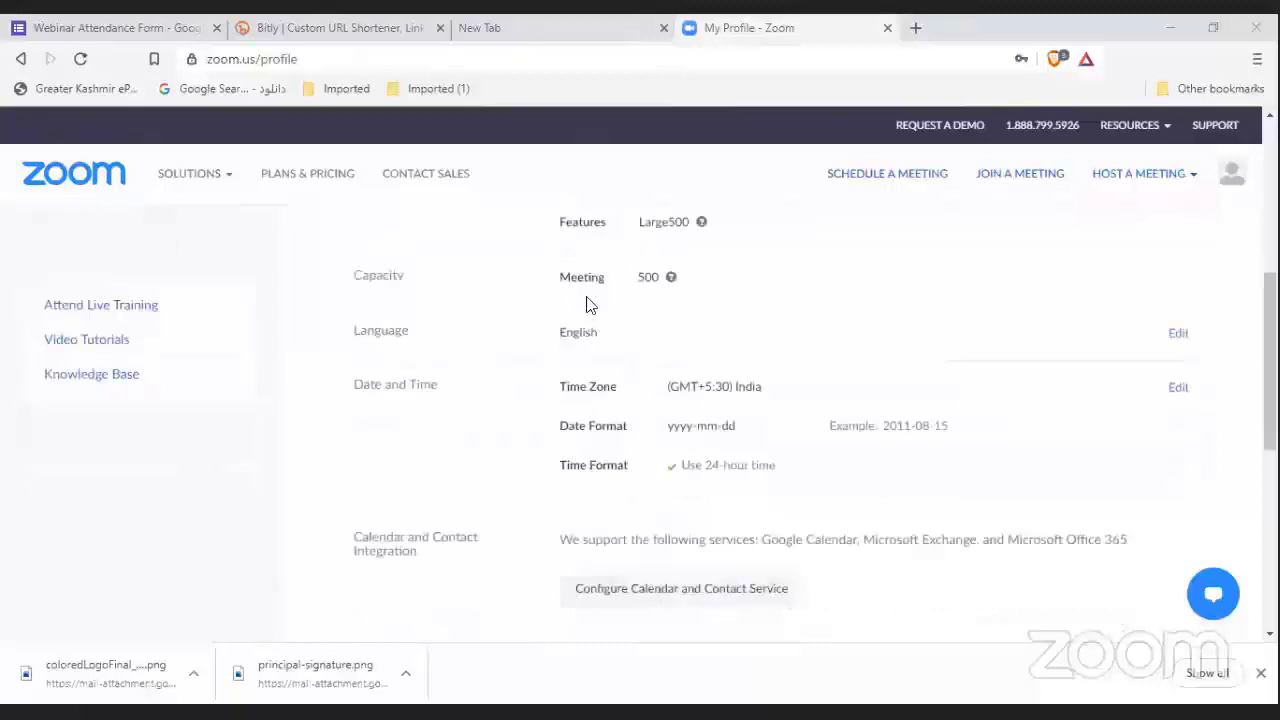
scroll(648, 310, "up", 3)
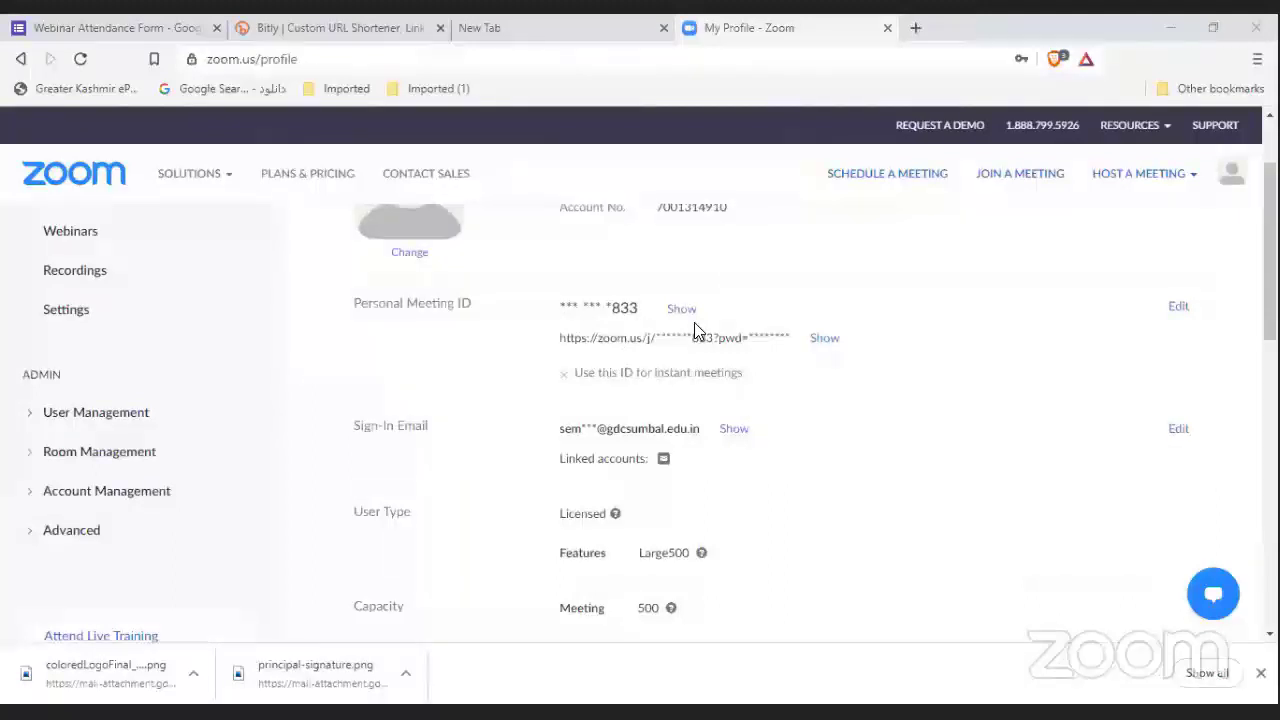
Select the full personal meeting link and the Personal Meeting ID, then return to the profile's top
triple_click(988, 339)
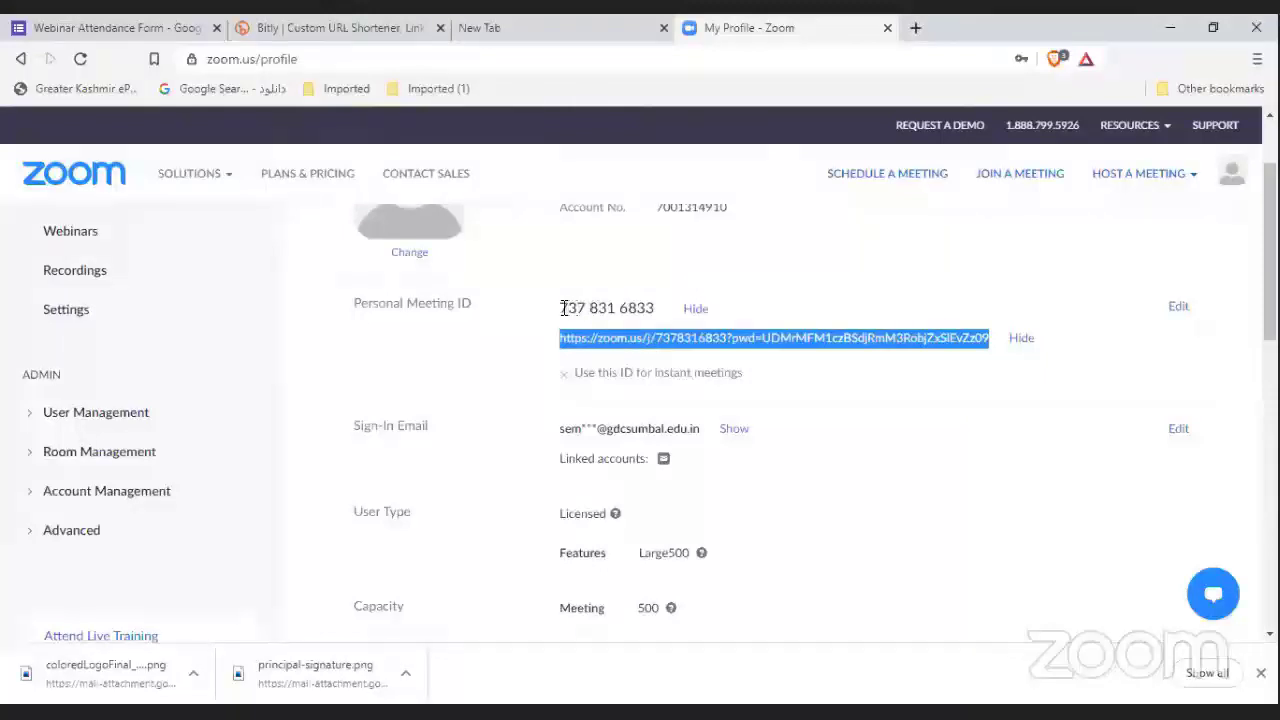
triple_click(606, 308)
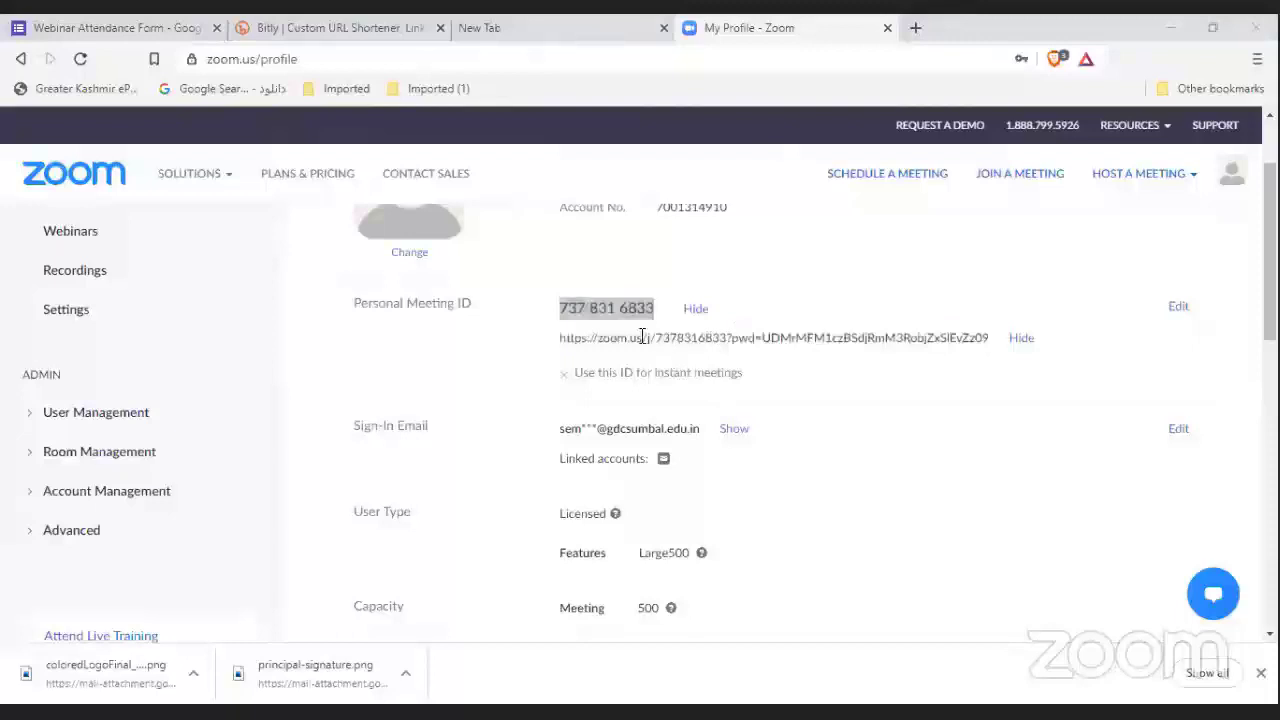
left_click(866, 333)
scroll(868, 337, "up", 1)
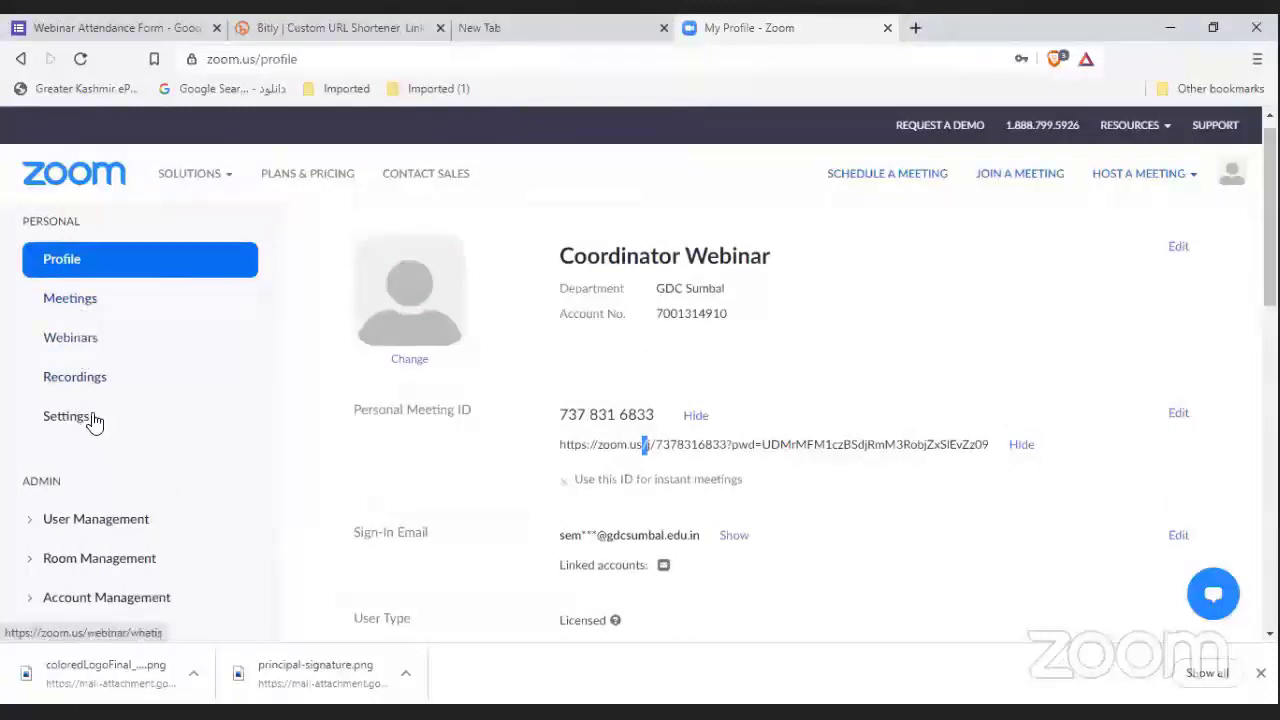
Open the Meetings list showing today's upcoming 10:30 Workshop meeting
left_click(84, 347)
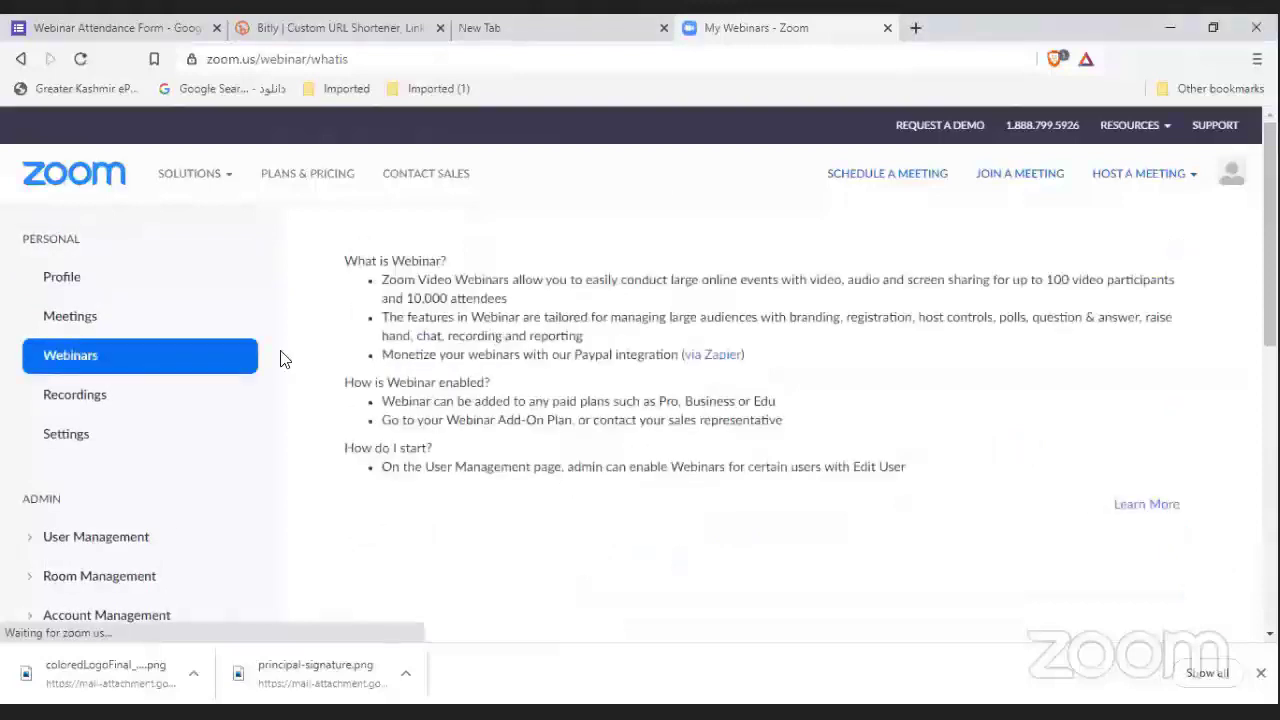
left_click(100, 309)
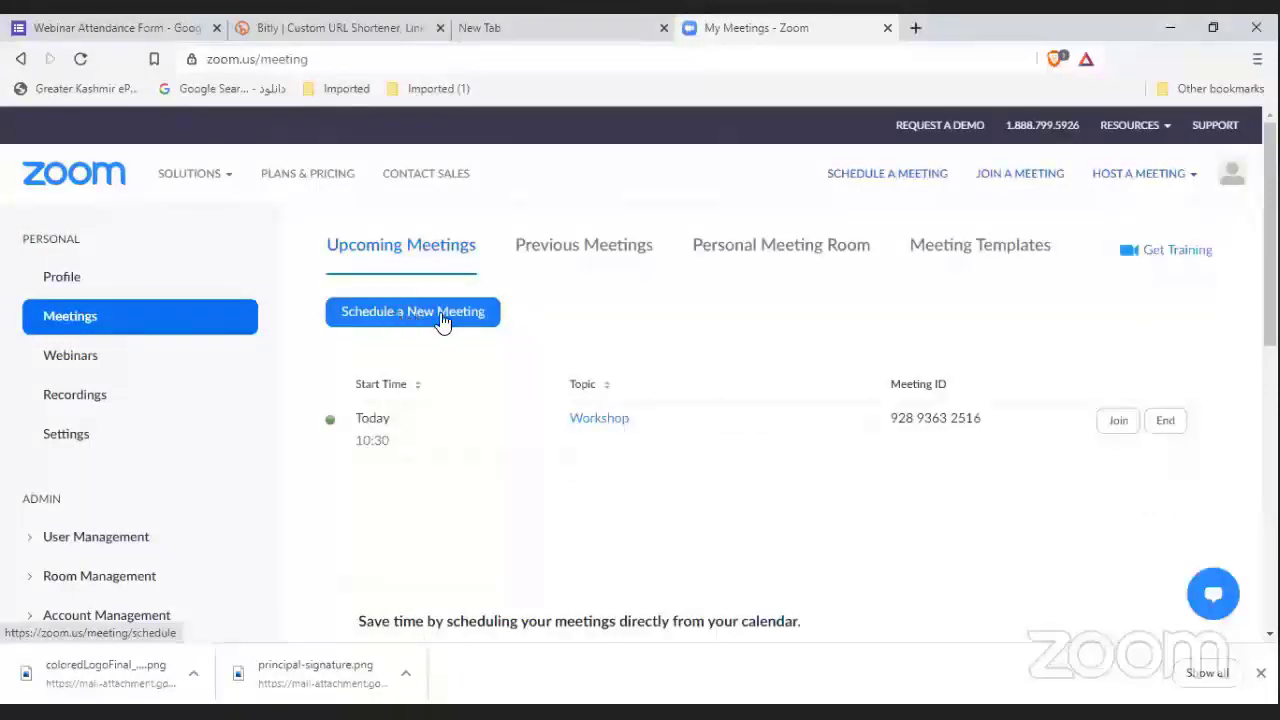
left_click(415, 318)
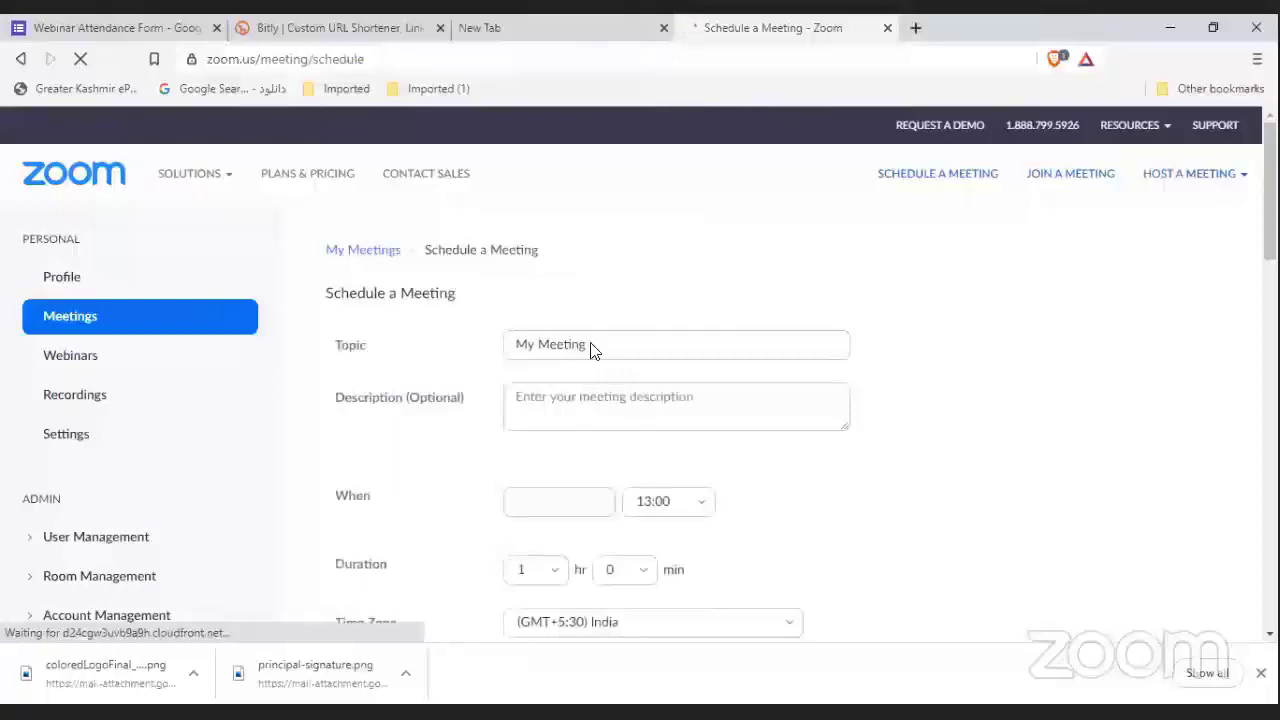
Set the meeting topic to 'Webinar on Social Injustice in Covid-19 world'
left_click(590, 350)
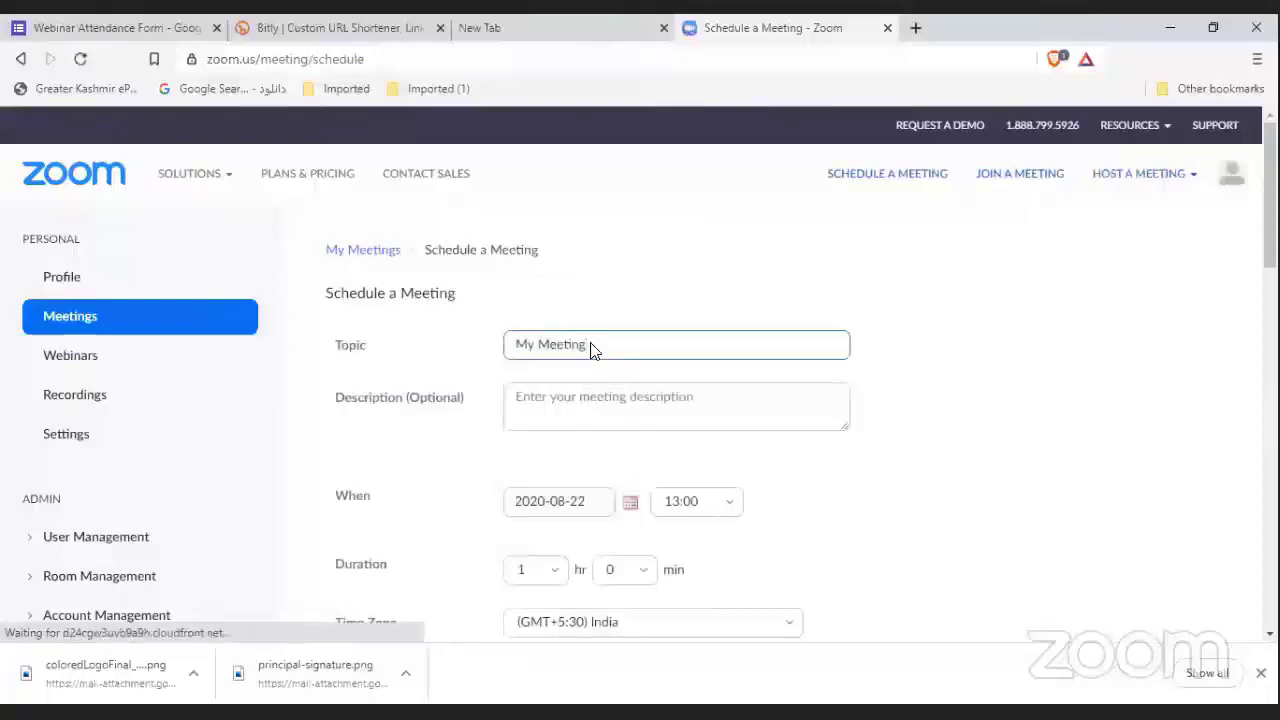
key("ctrl+a")
type("Webinar on Sco")
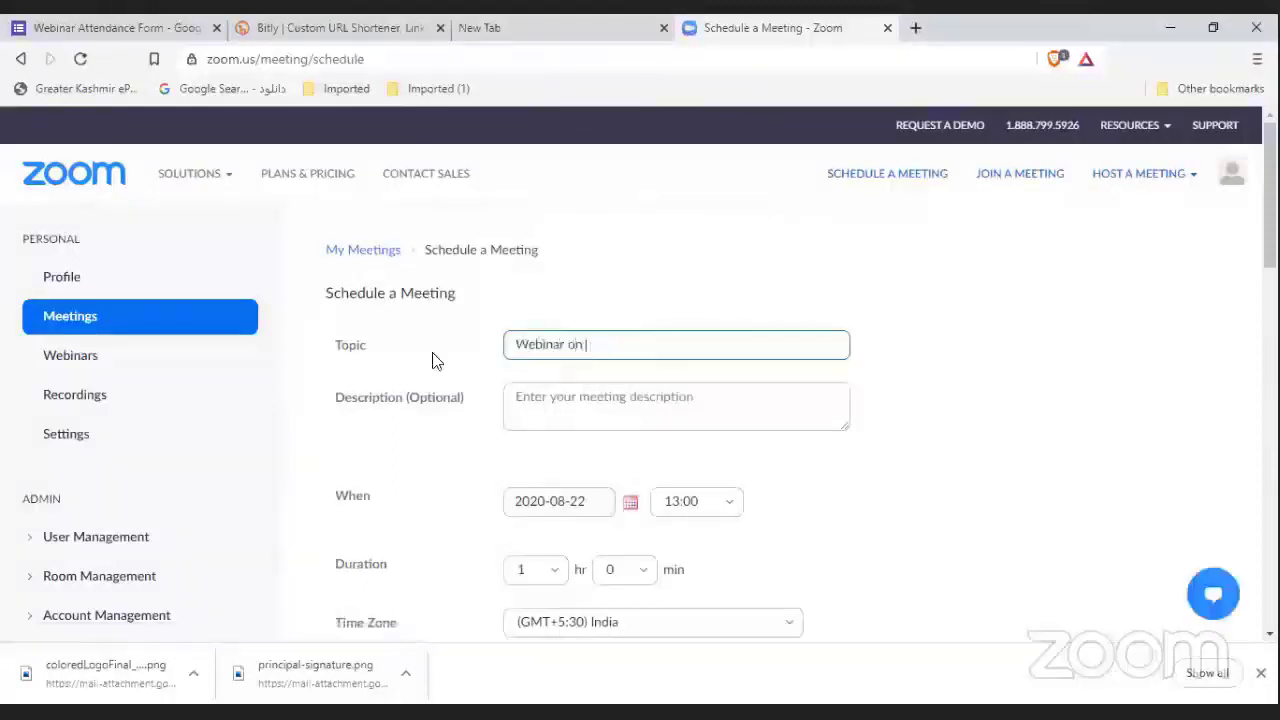
key("BackSpace")
key("BackSpace")
type("o")
type("cial I")
type("njustice in Cou")
type("id")
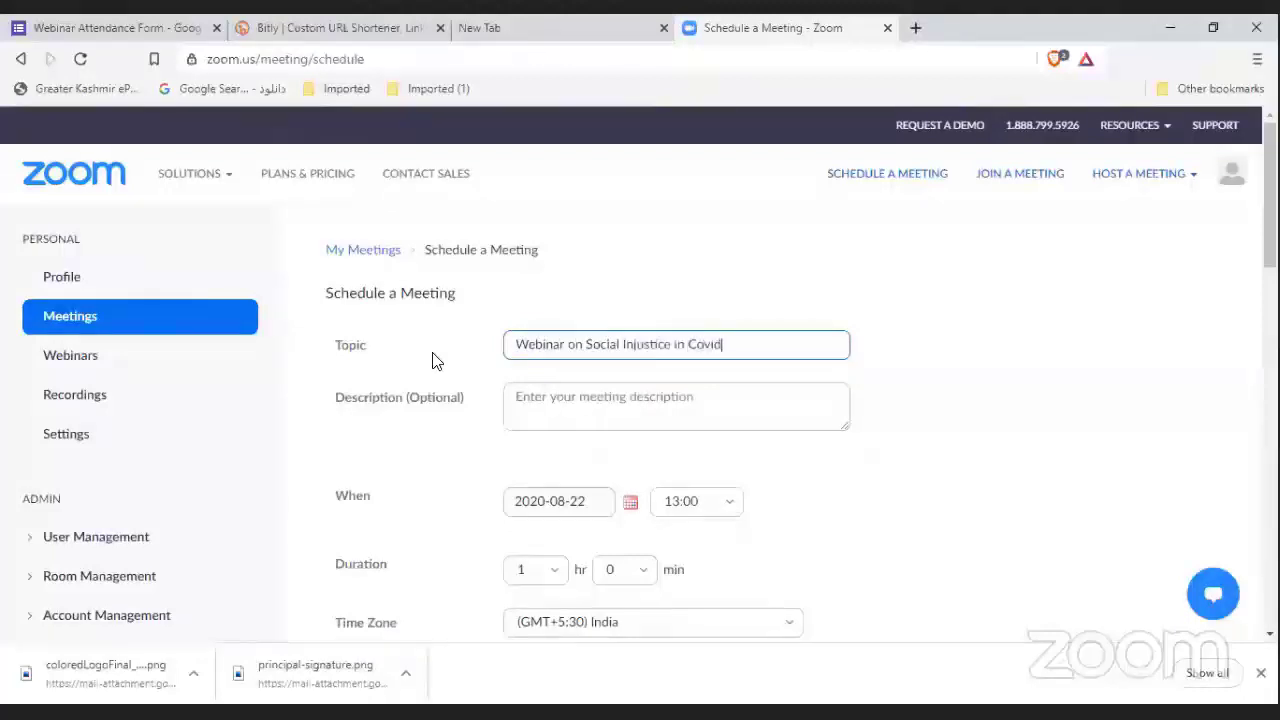
type("-19 world")
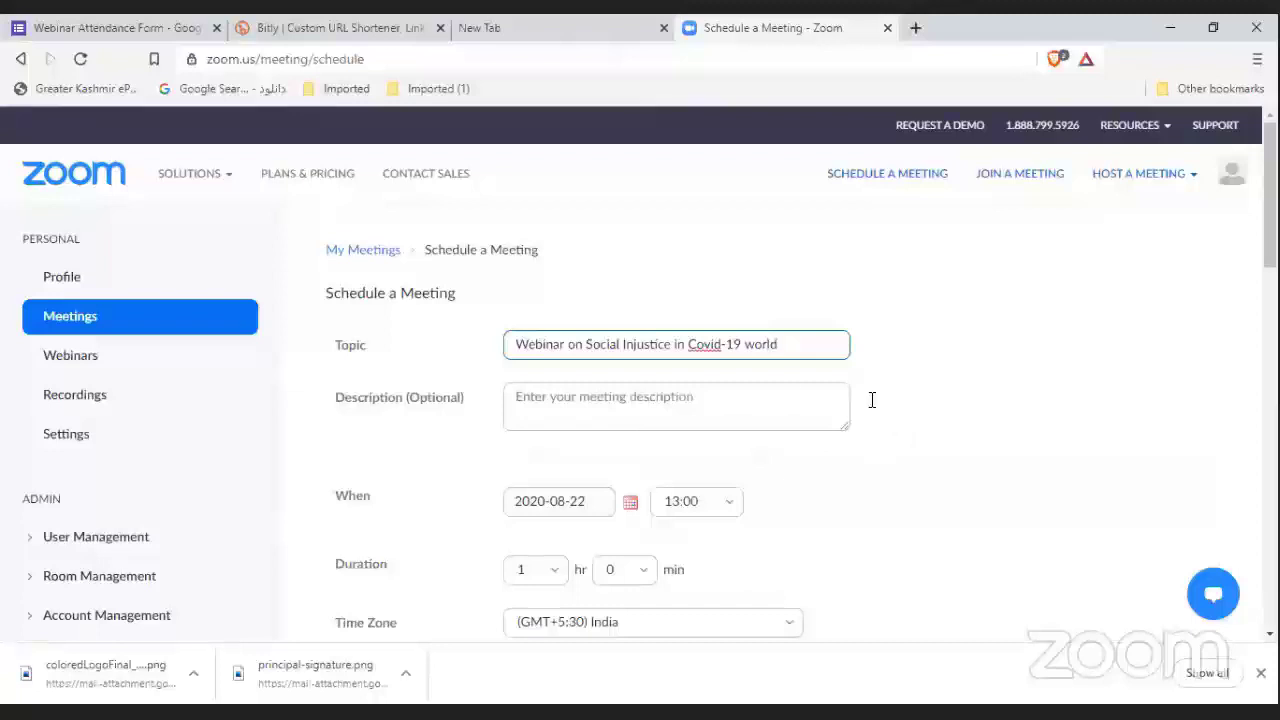
Add the description 'Organised by Department of Social Work, GDC Tangdhar'
left_click(790, 384)
type("Organis")
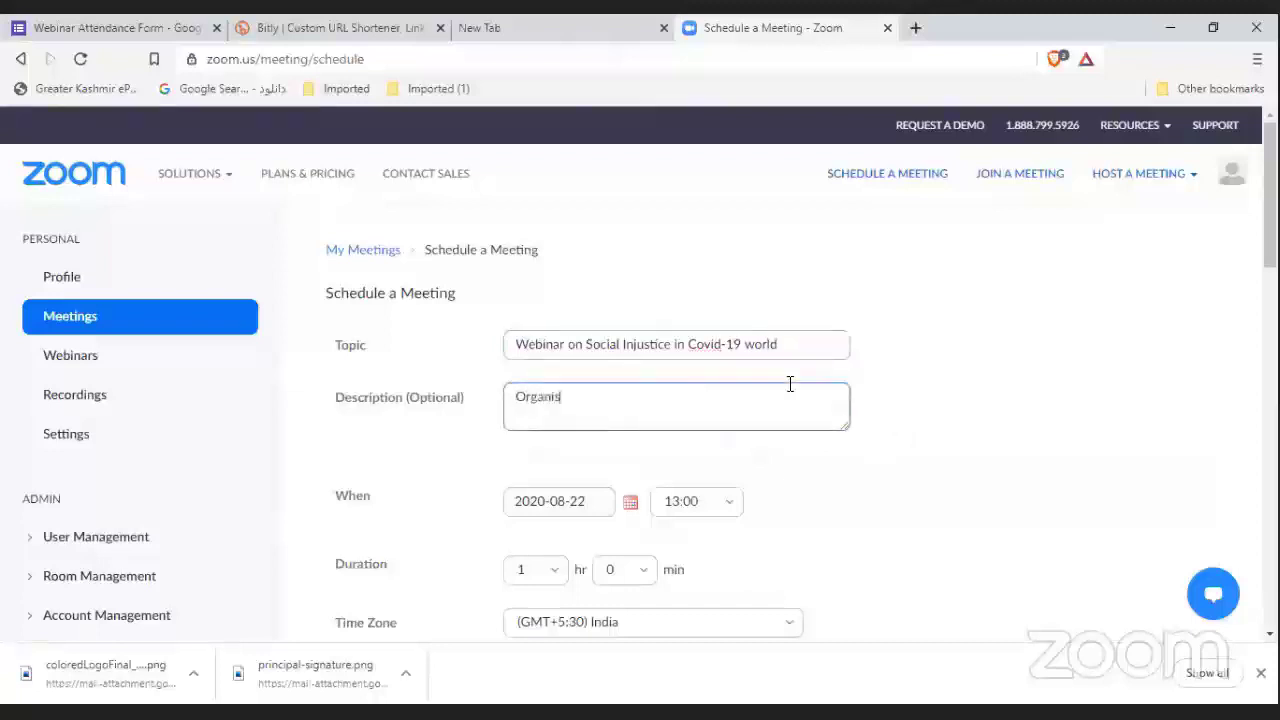
type("ed by Departme")
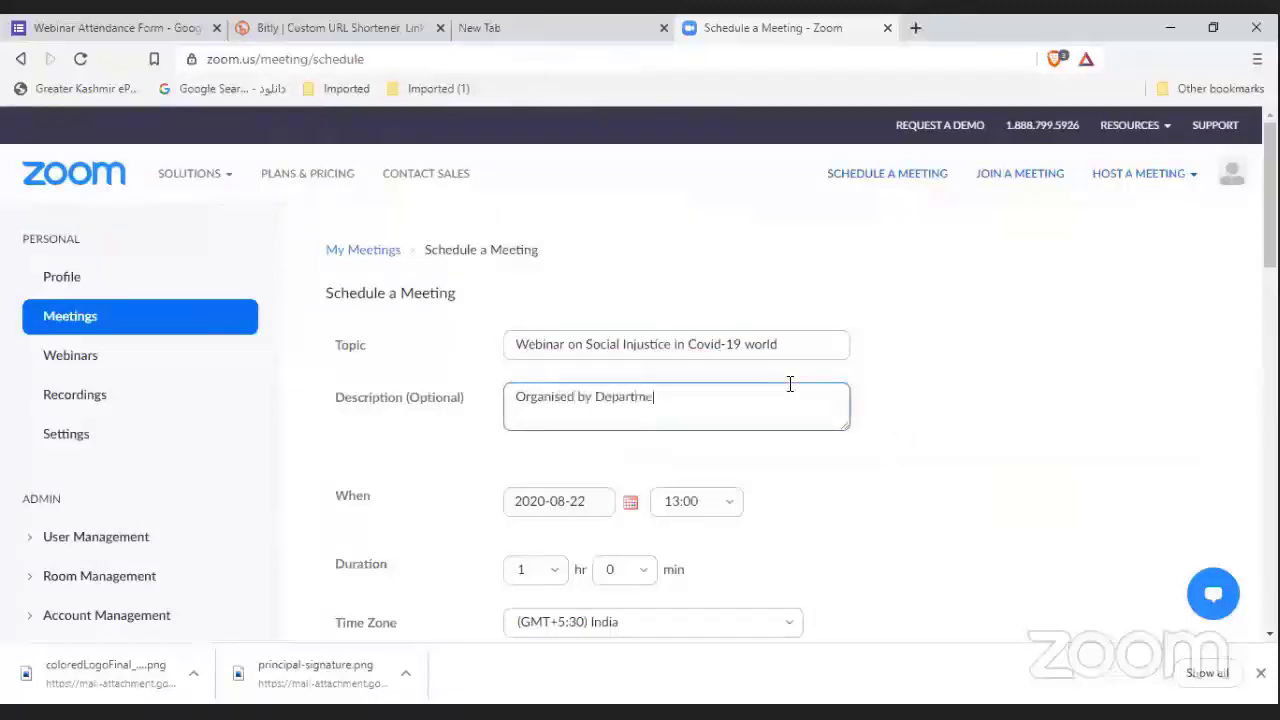
type("nt of Social Work, ")
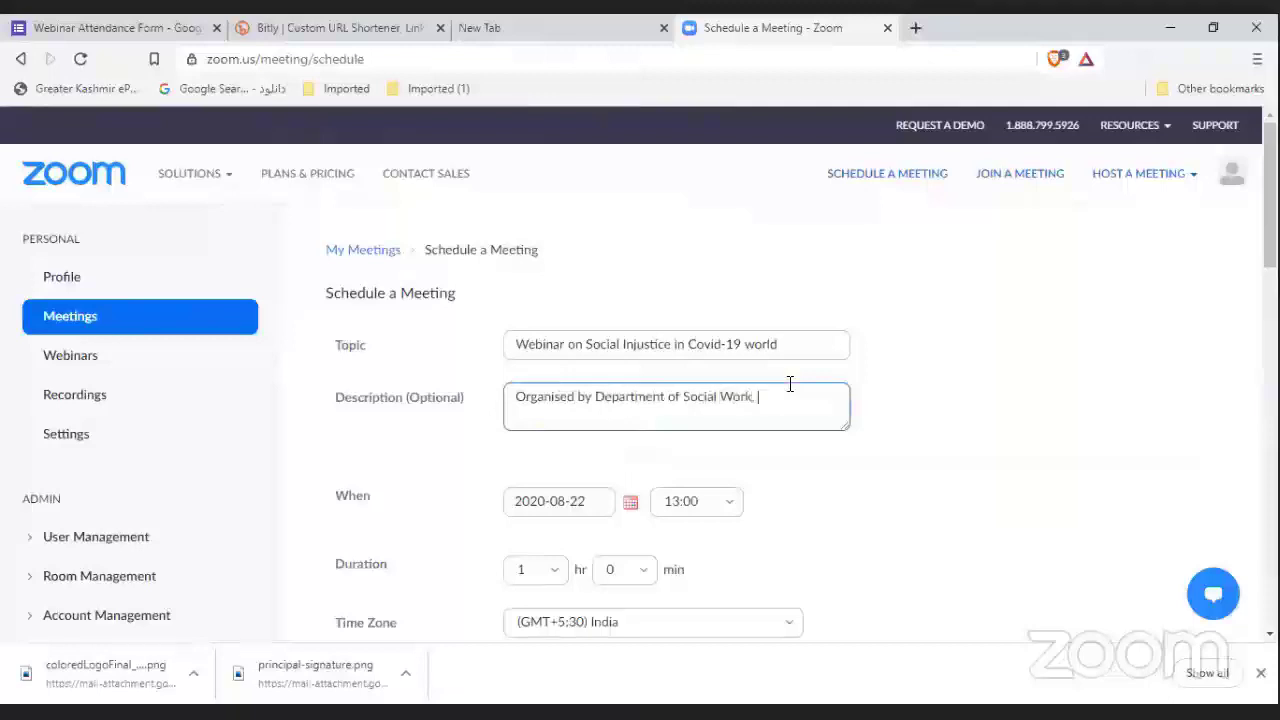
type("GDC Tangdhar")
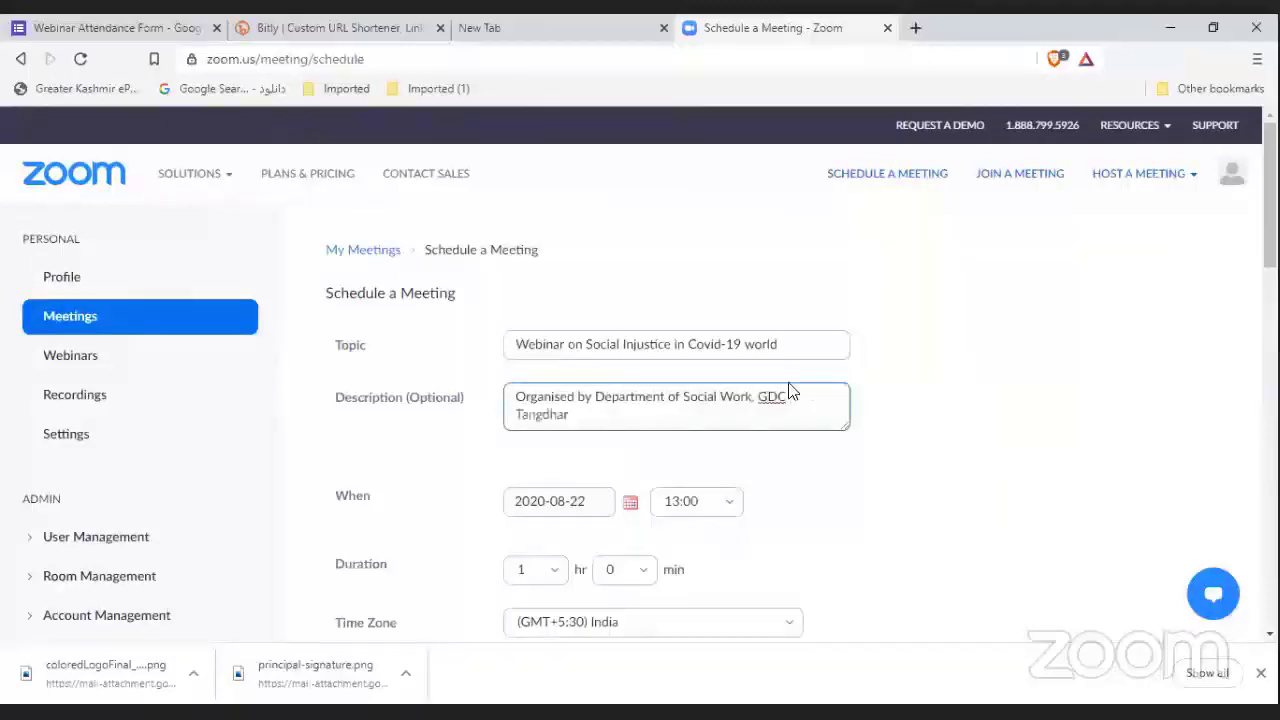
scroll(700, 410, "down", 1)
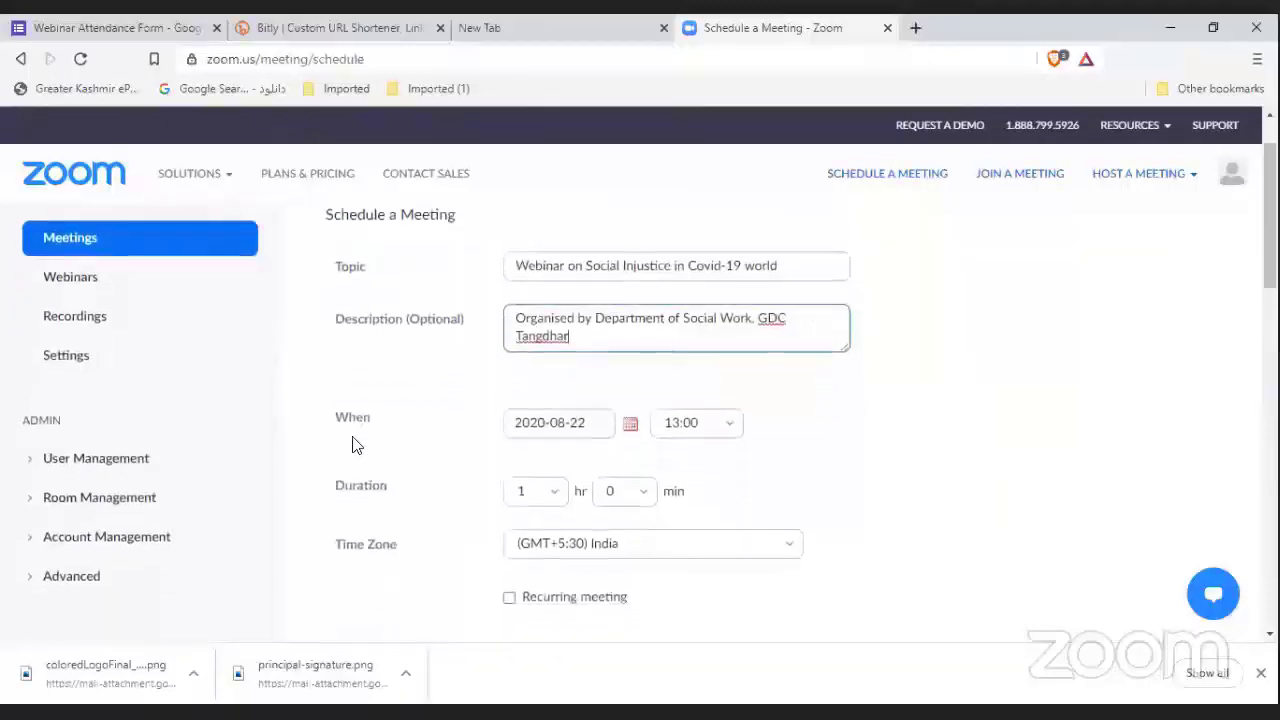
left_click(630, 423)
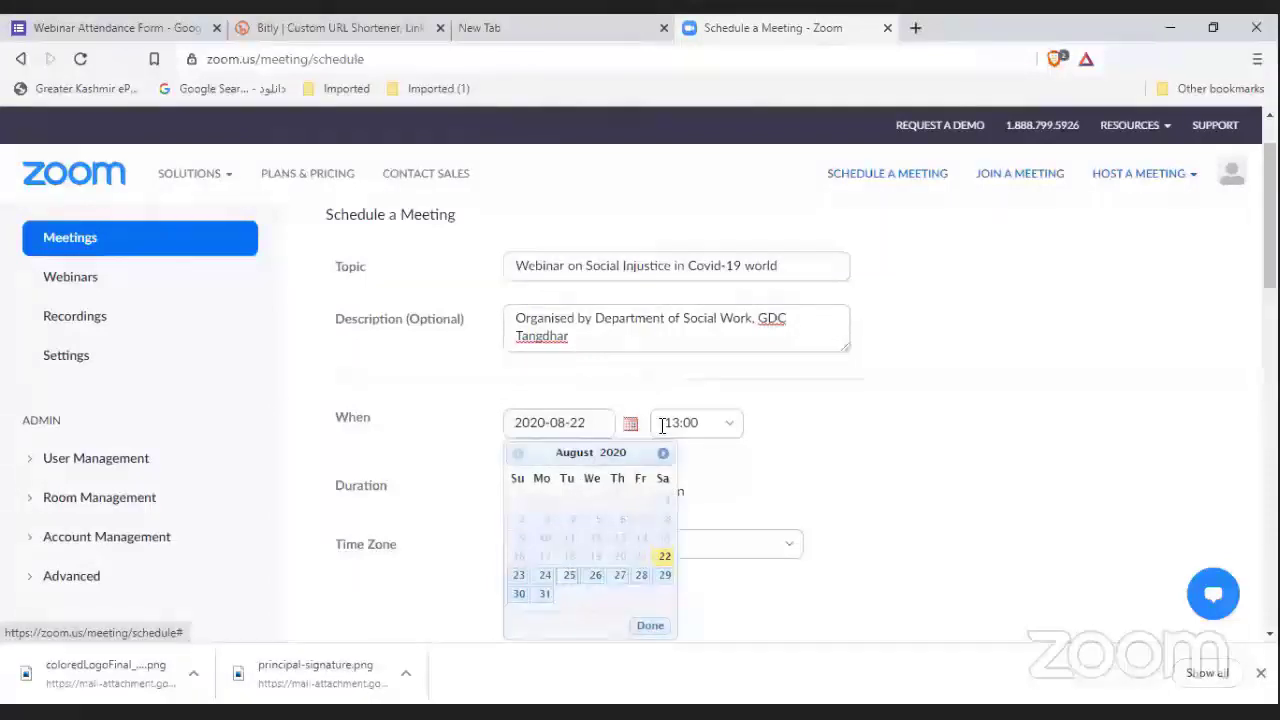
Schedule the meeting for 2020-08-25 at 1:00 with a 3-hour duration
left_click(719, 433)
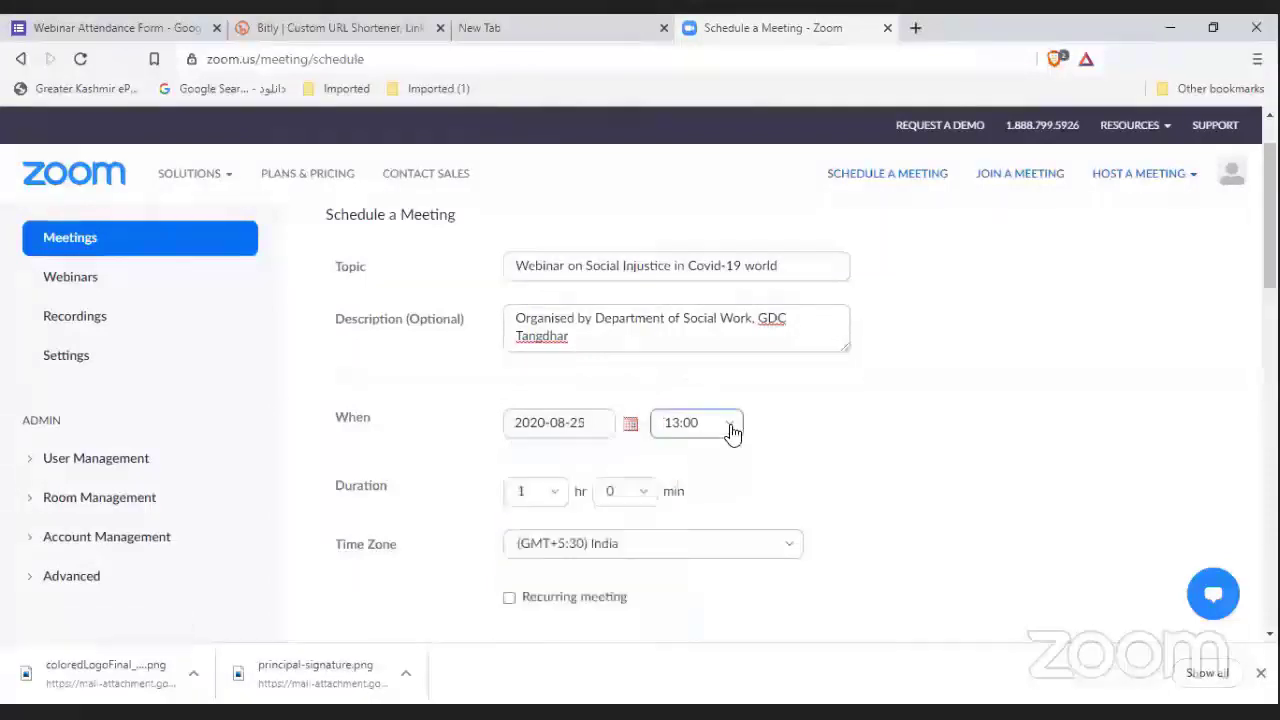
left_click(731, 429)
key("1")
key("Return")
key("Tab")
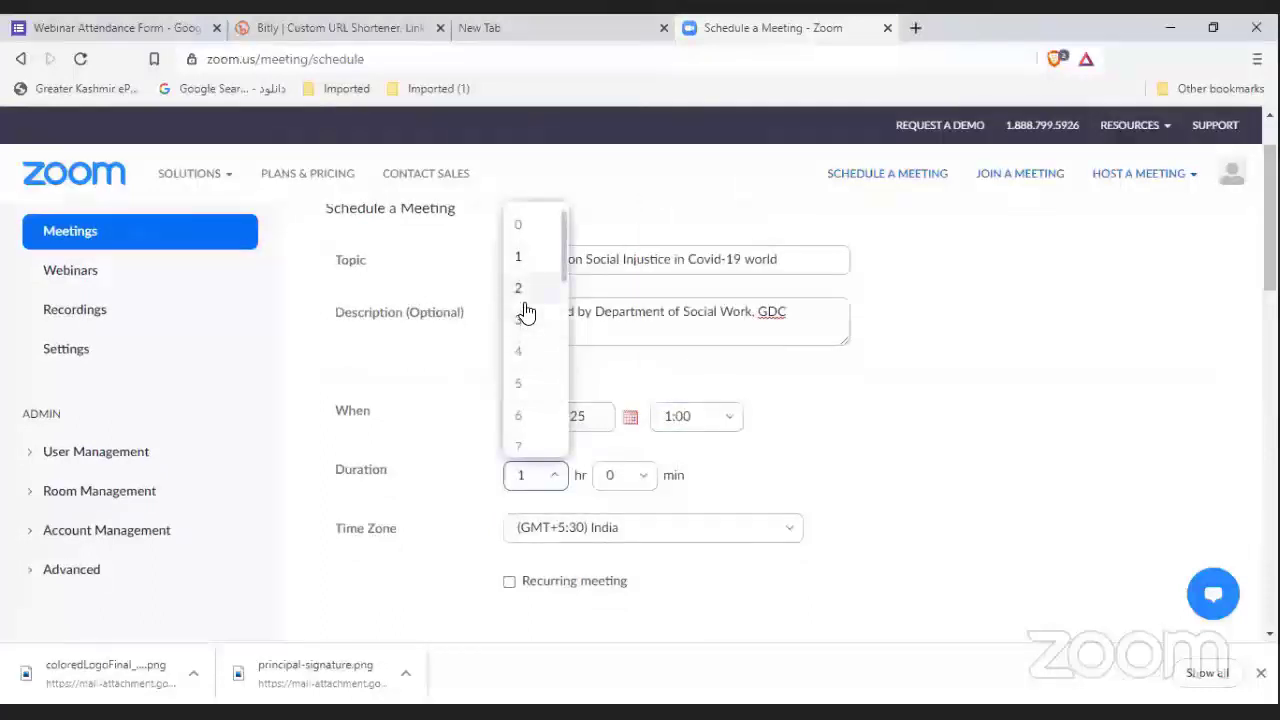
key("3")
key("Return")
scroll(706, 489, "down", 2)
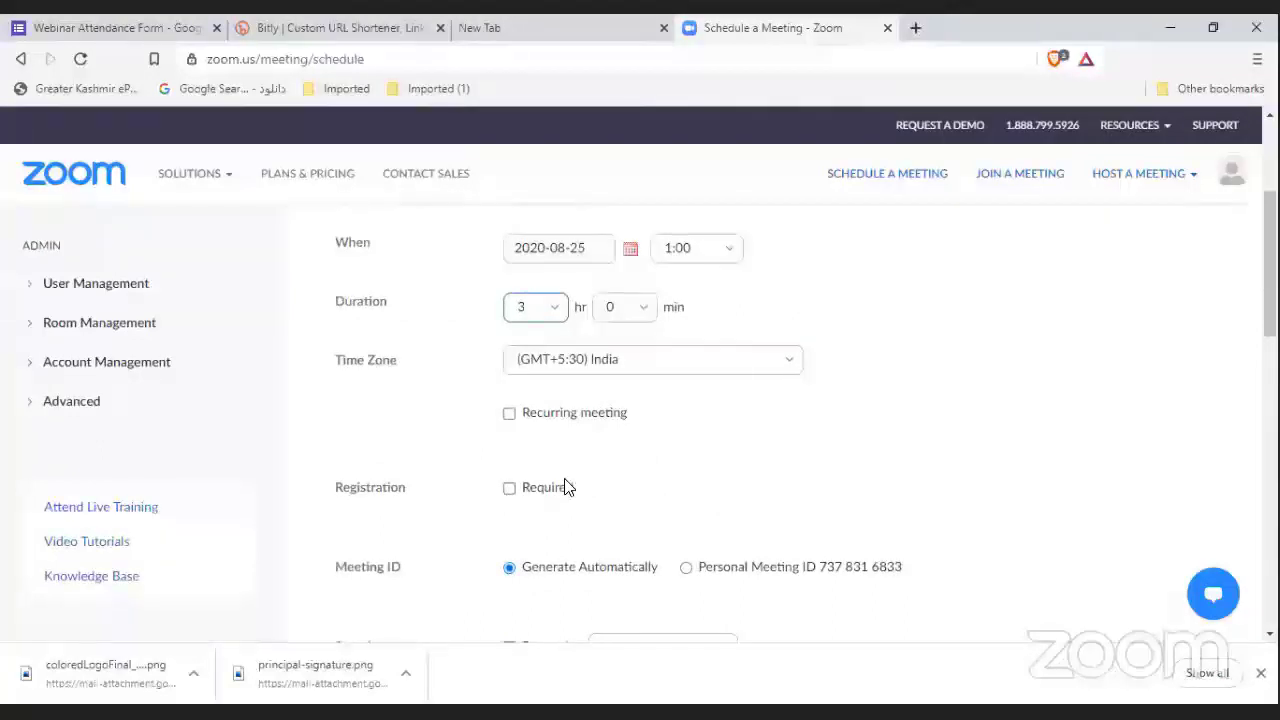
key("ctrl+plus")
key("ctrl+plus")
scroll(564, 487, "down", 2)
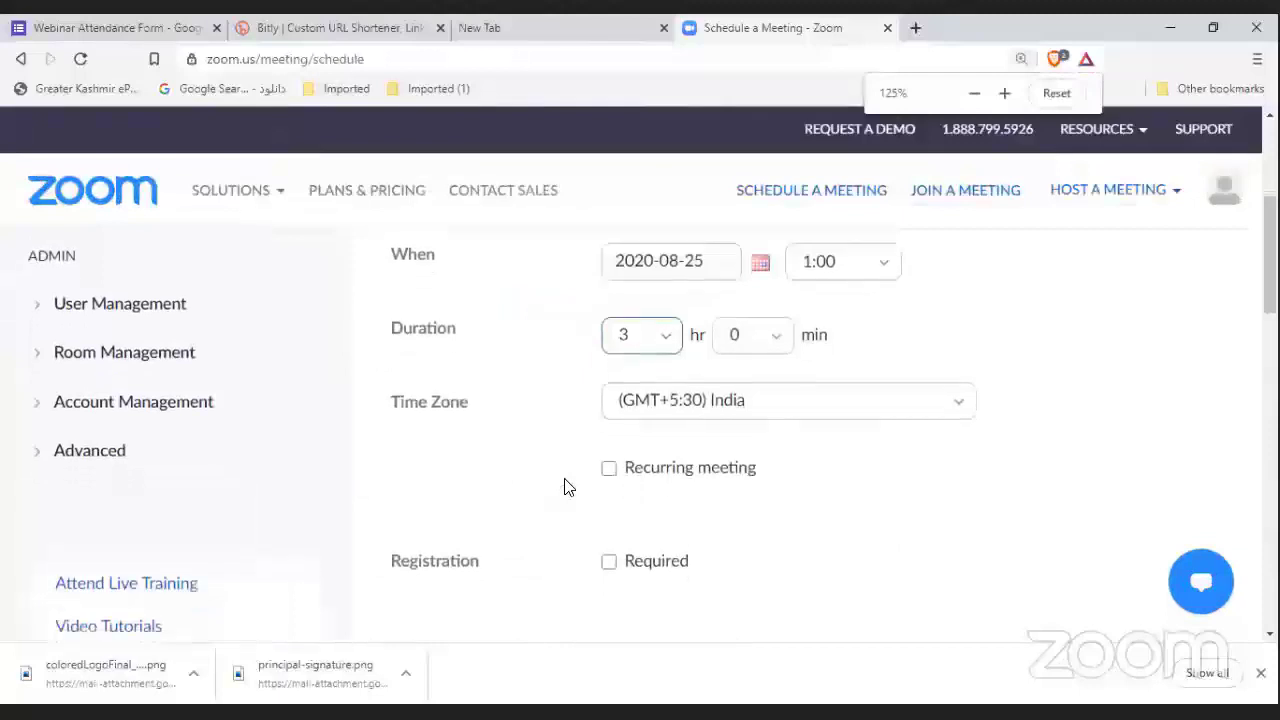
key("ctrl+plus")
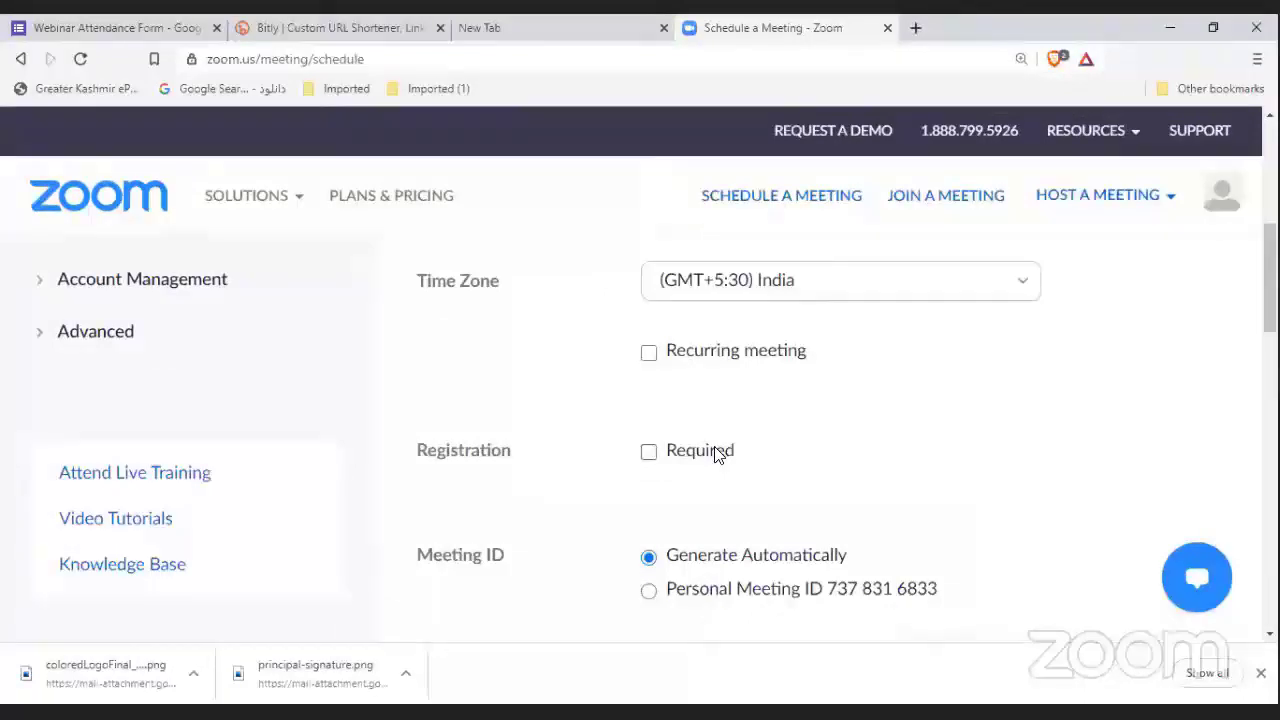
scroll(714, 452, "down", 2)
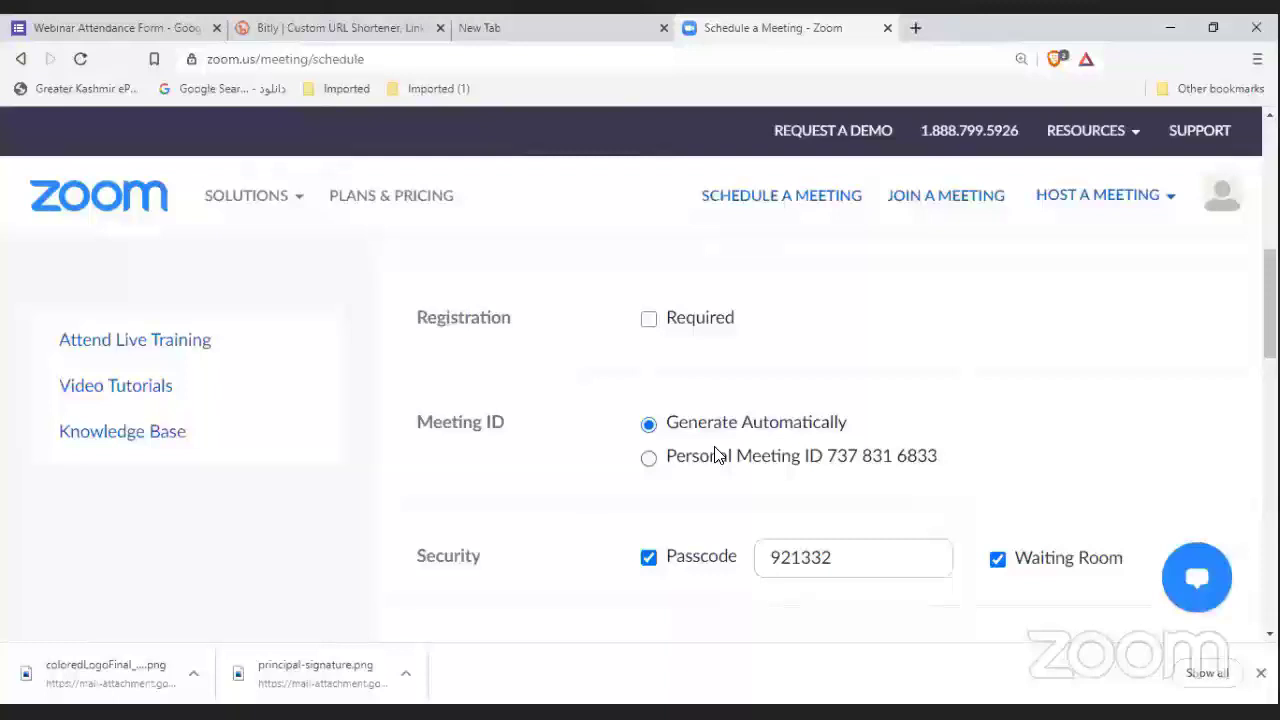
left_click(650, 322)
scroll(626, 329, "up", 1)
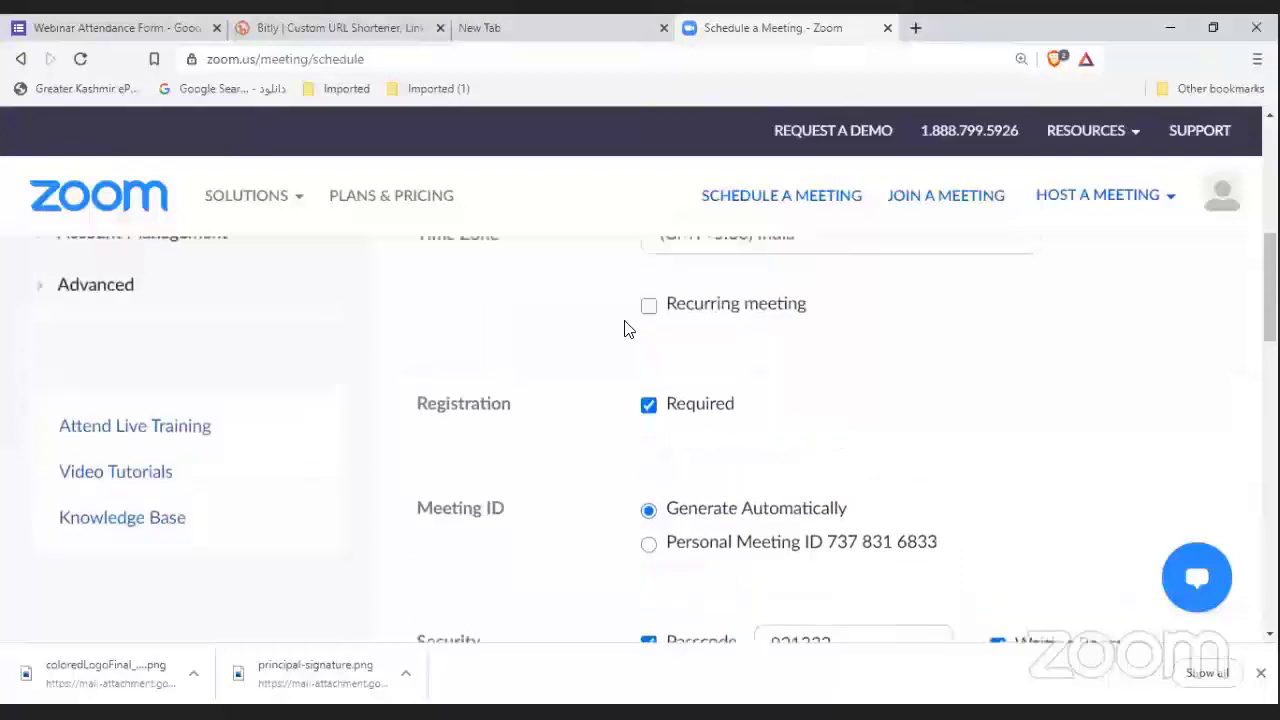
scroll(626, 329, "up", 1)
scroll(624, 329, "down", 1)
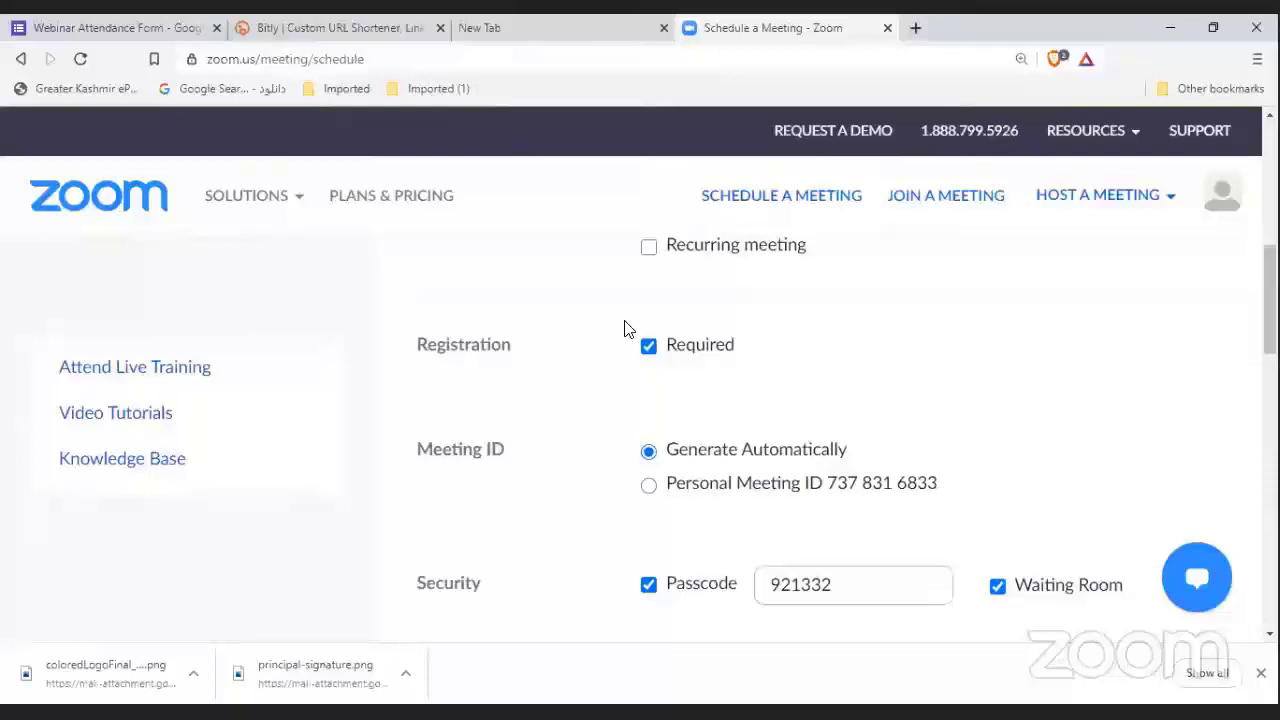
scroll(624, 329, "down", 2)
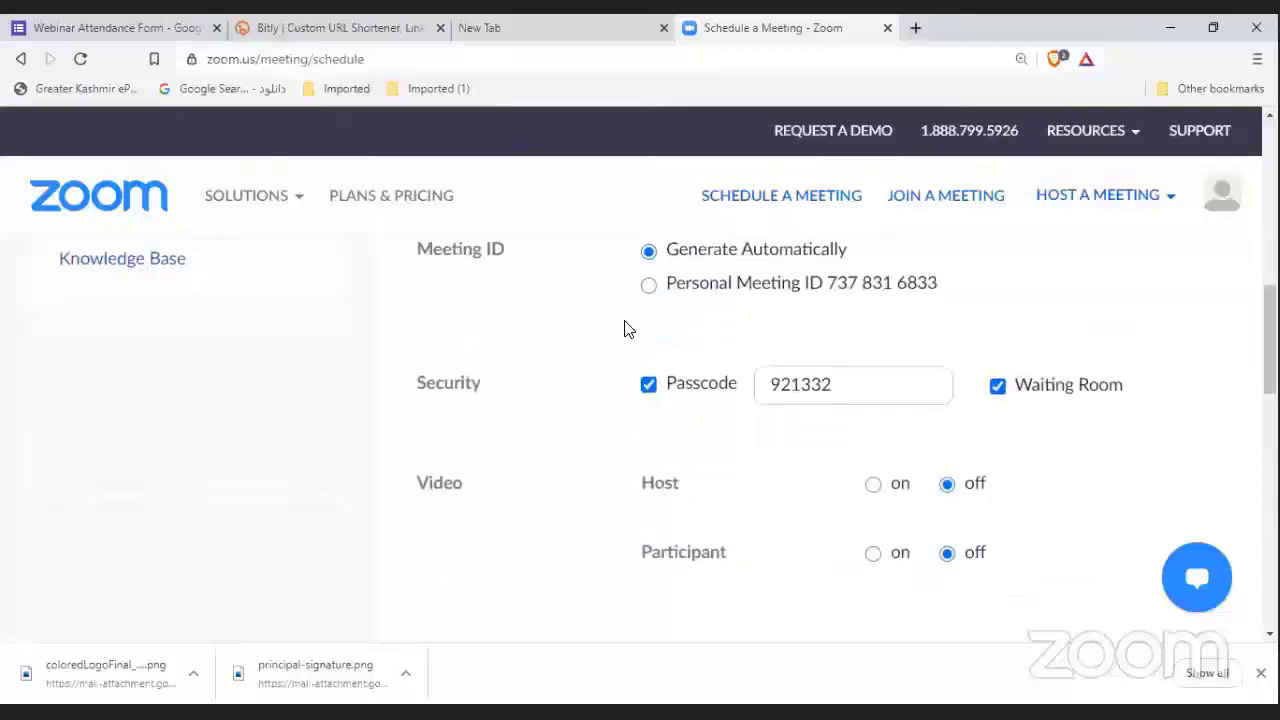
scroll(624, 329, "up", 2)
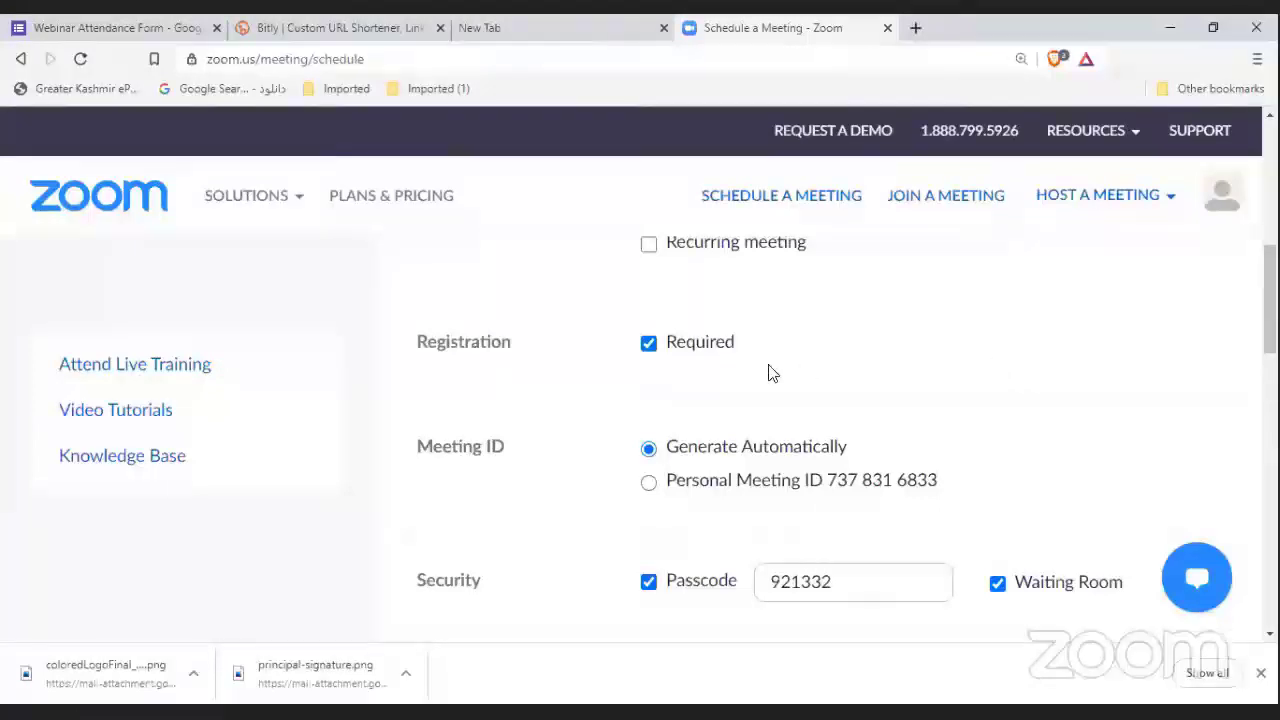
left_click(648, 344)
scroll(675, 363, "down", 1)
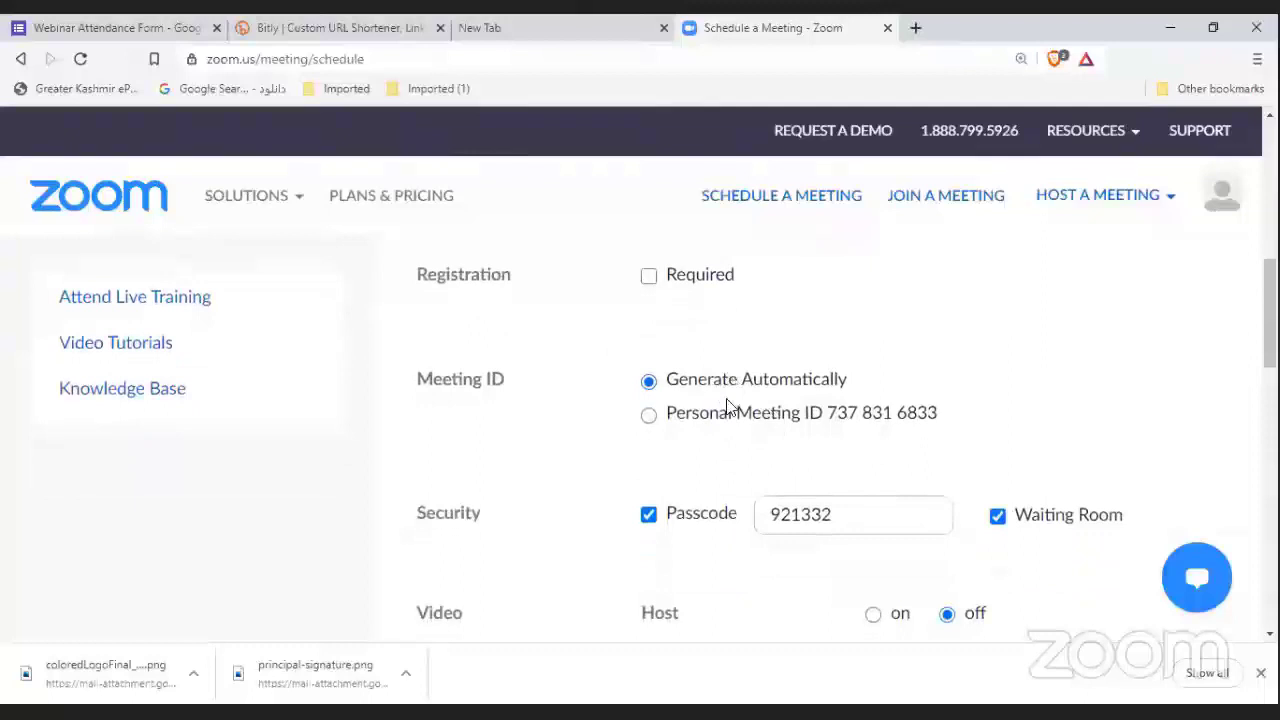
scroll(728, 405, "down", 1)
scroll(560, 404, "down", 1)
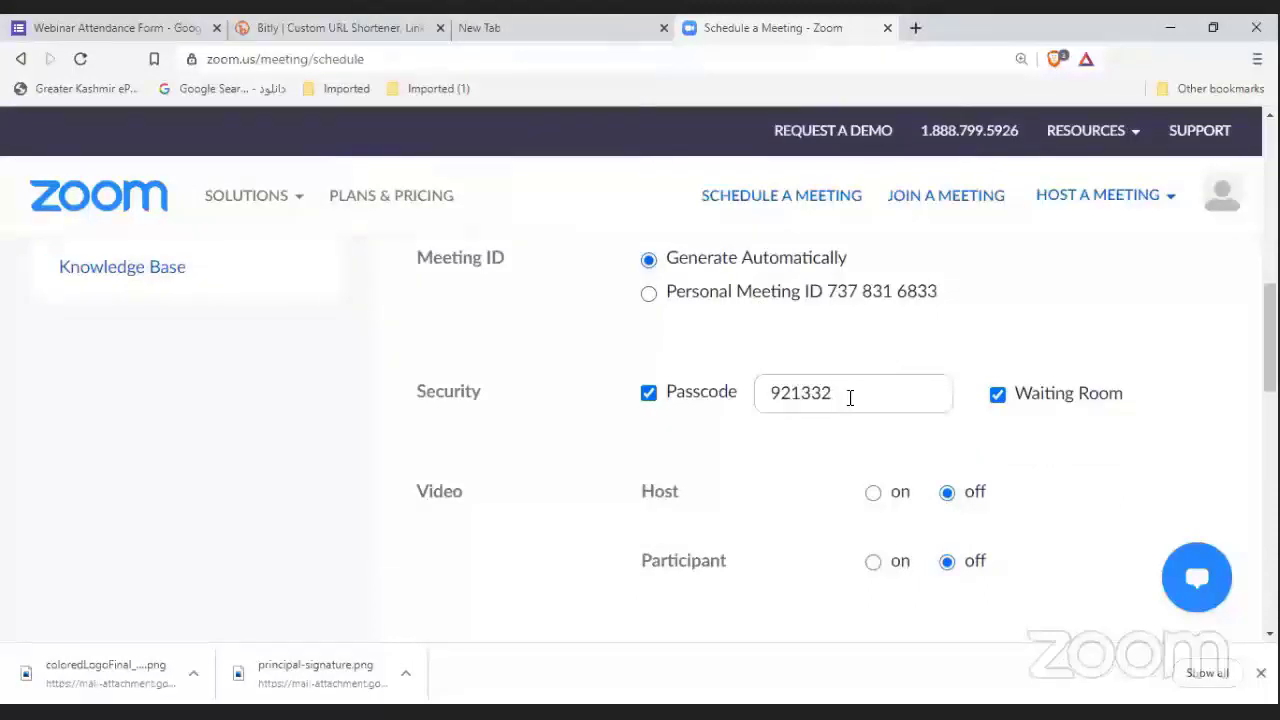
Replace the meeting's old passcode with a new six-digit passcode
left_click_drag(850, 397, 676, 390)
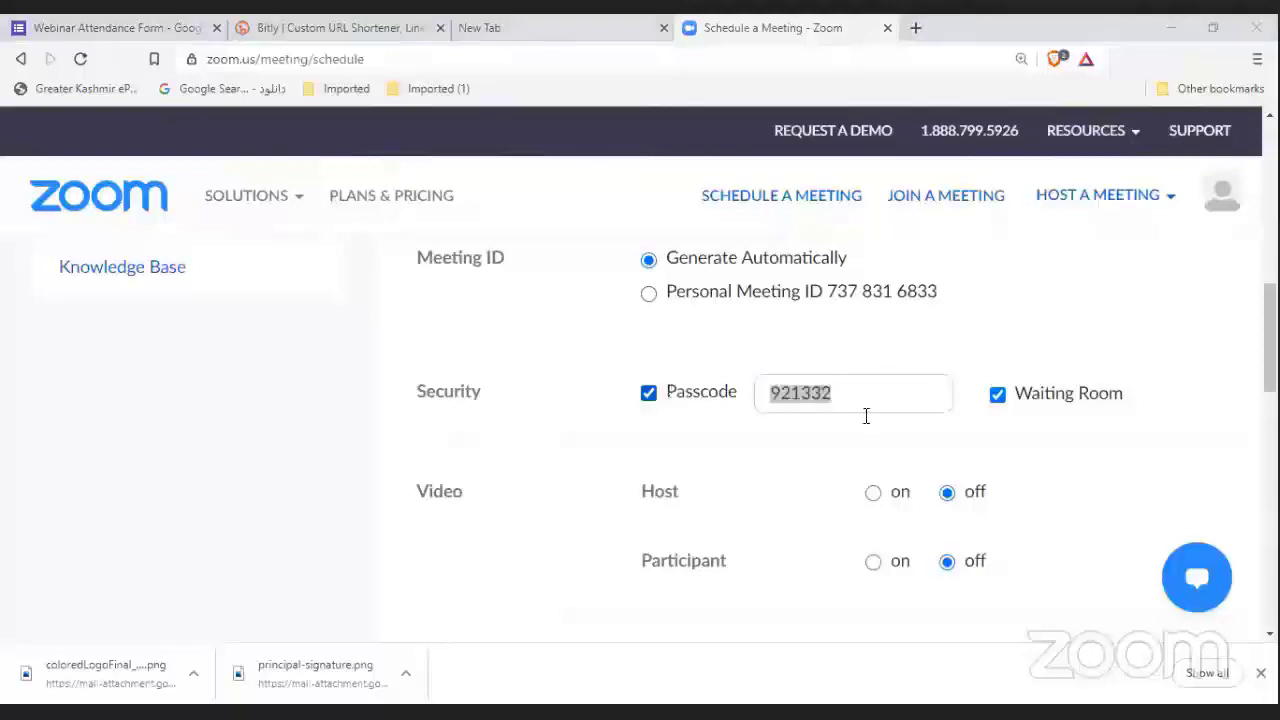
left_click(763, 395)
double_click(763, 395)
left_click(763, 395)
key("End")
key("BackSpace")
key("BackSpace")
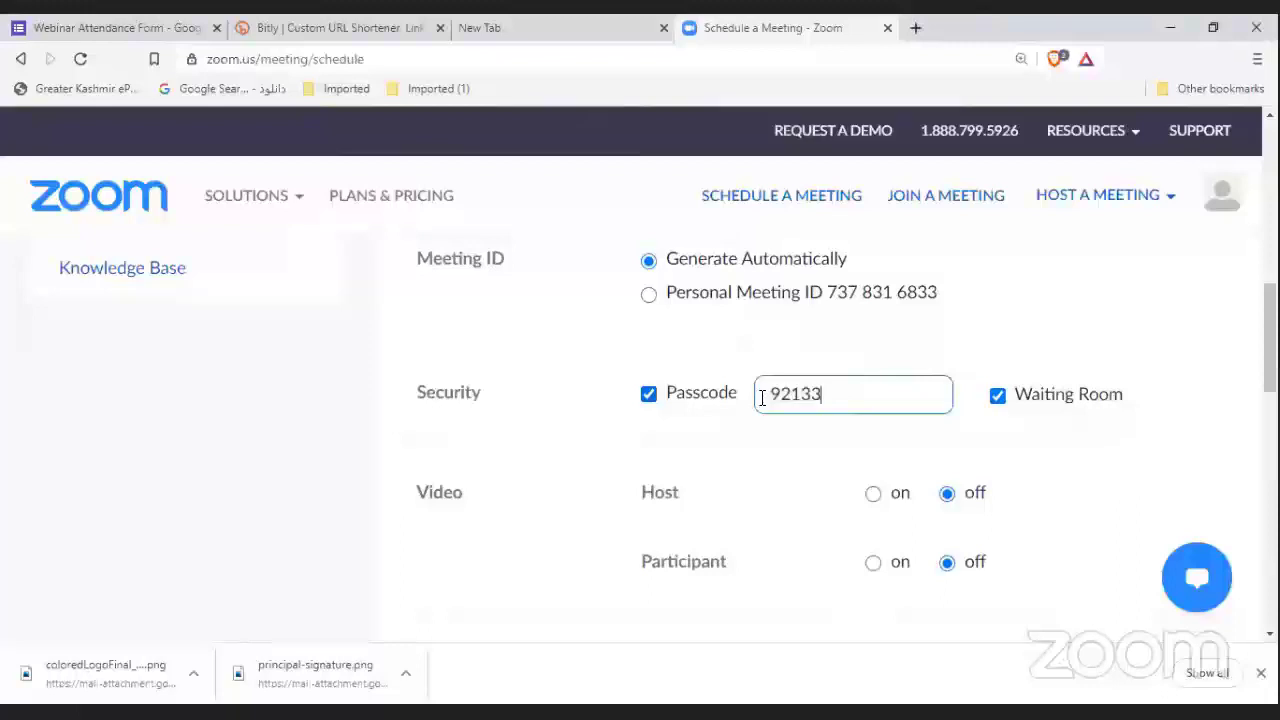
key("BackSpace")
key("BackSpace")
key("BackSpace")
key("BackSpace")
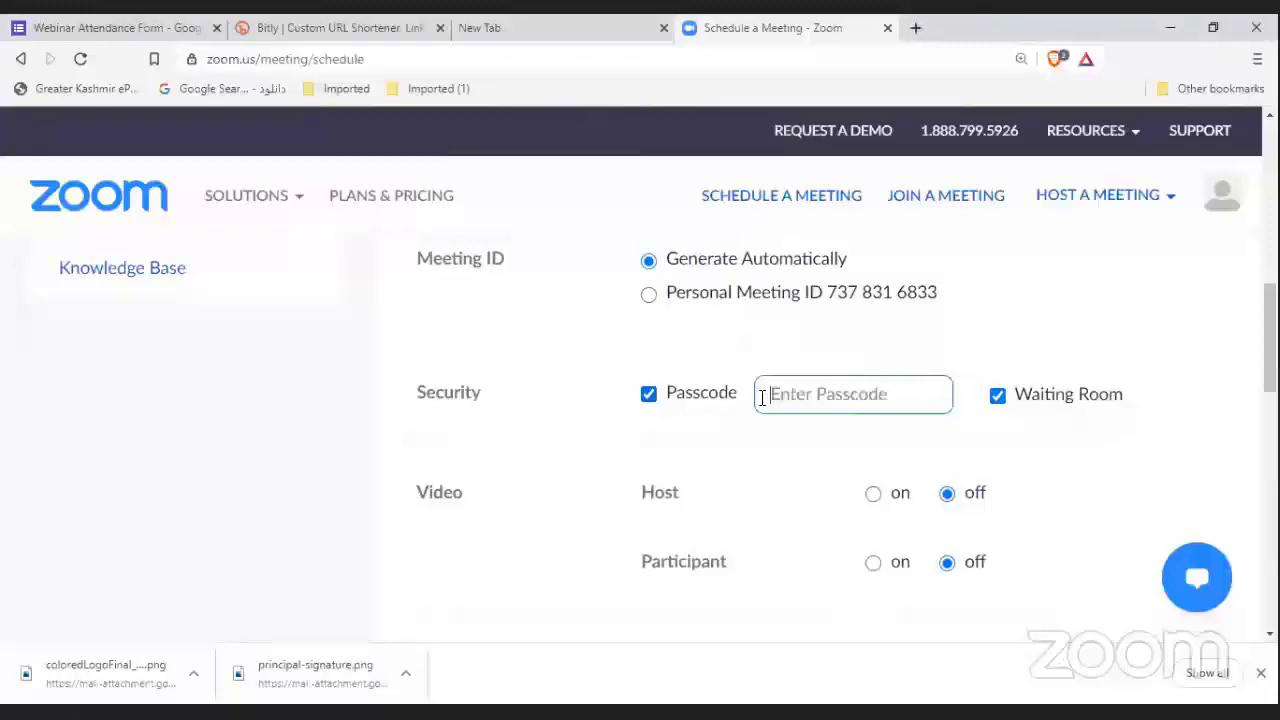
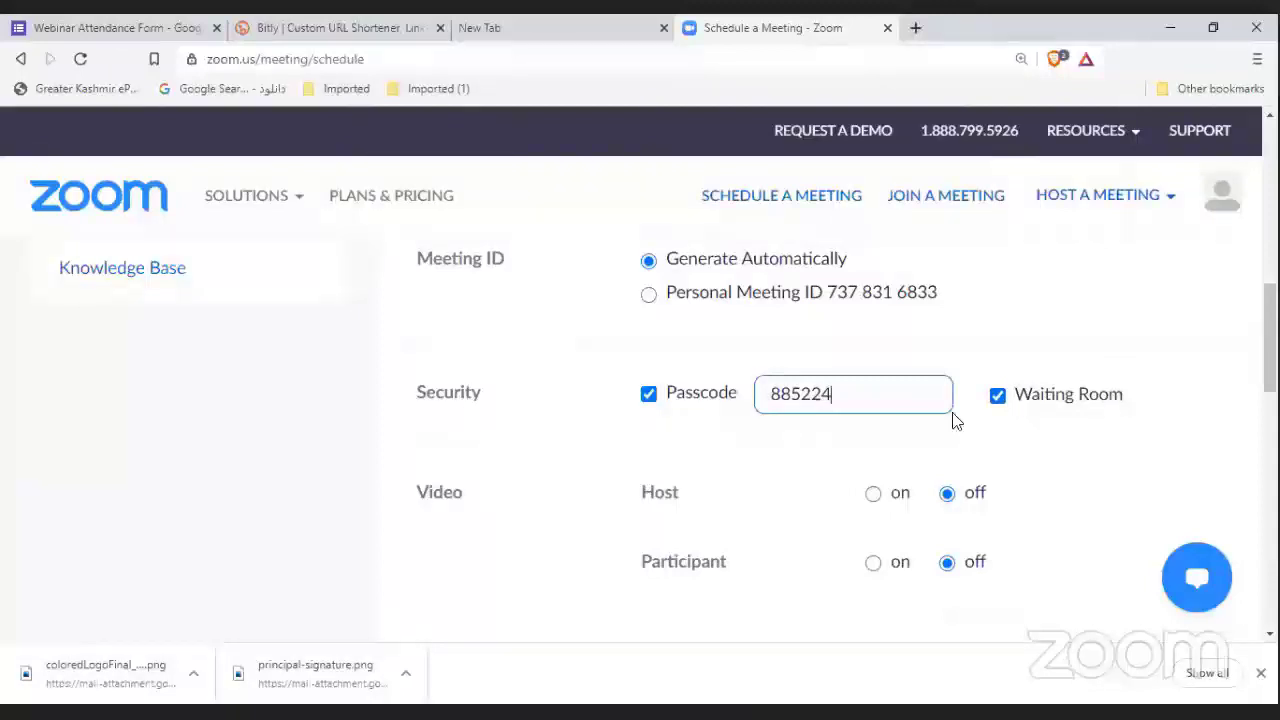
scroll(954, 420, "down", 1)
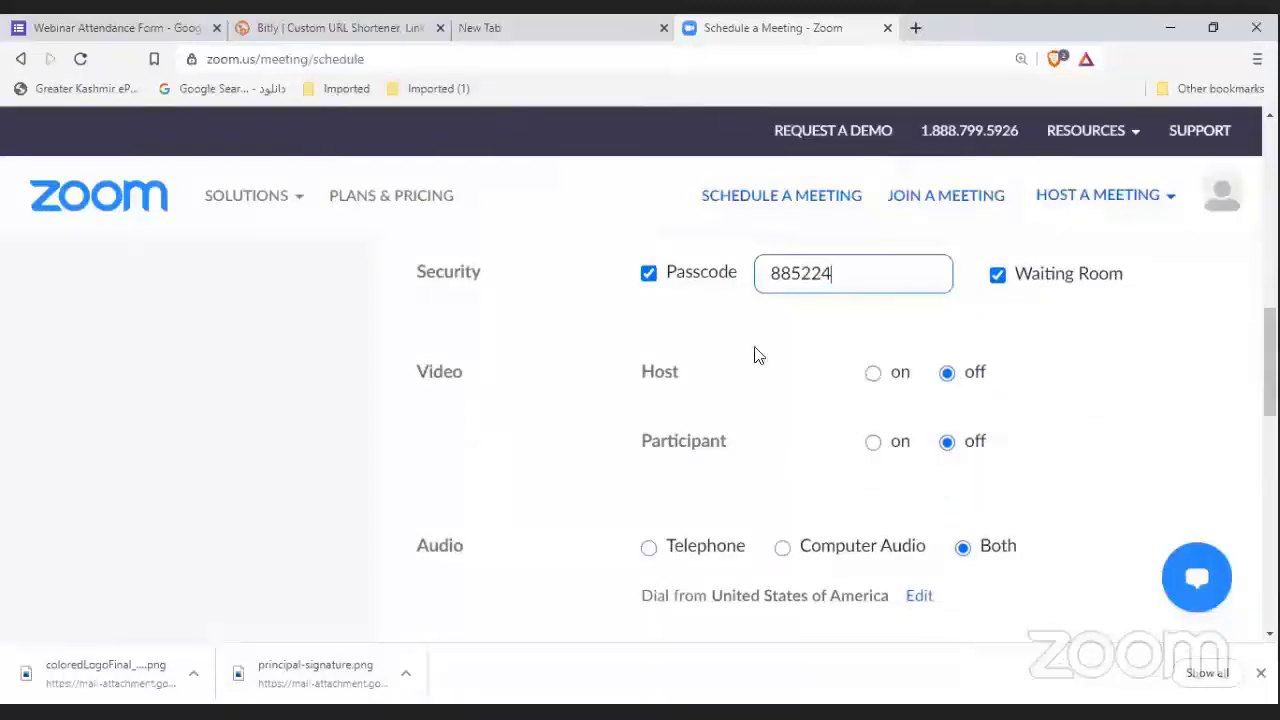
scroll(760, 352, "down", 1)
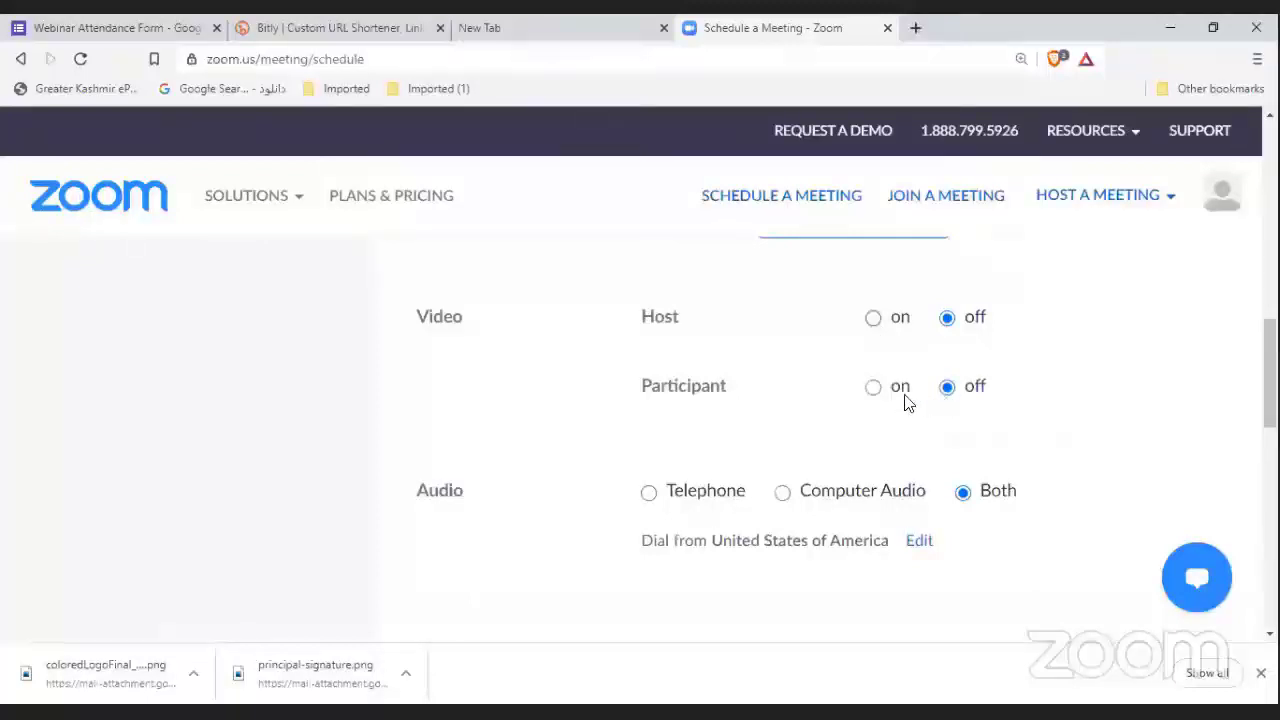
scroll(949, 411, "down", 1)
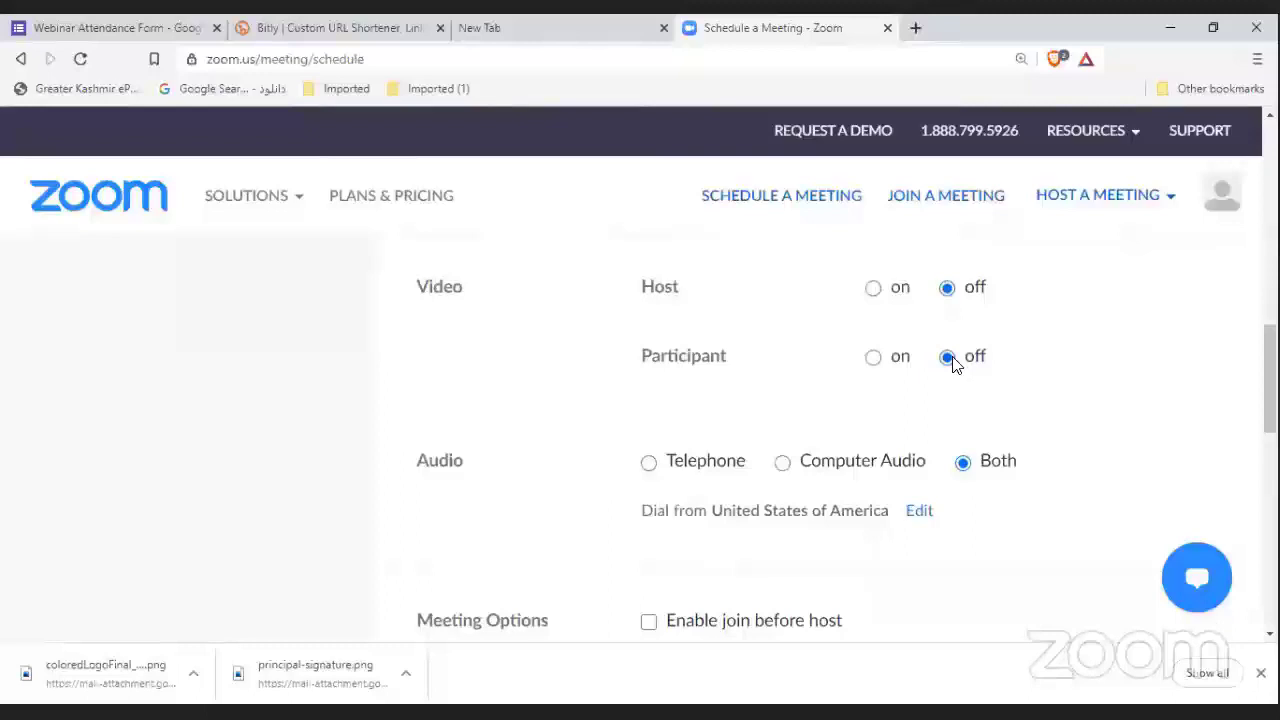
scroll(955, 364, "down", 2)
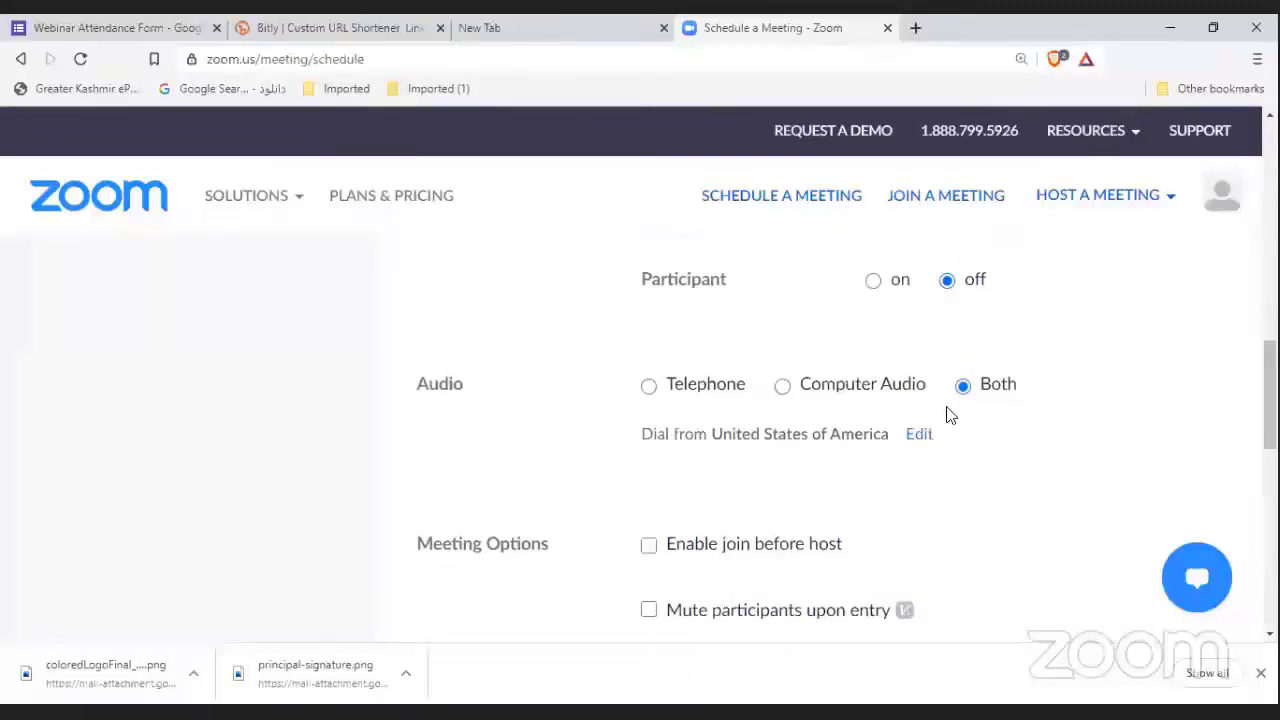
scroll(949, 414, "down", 1)
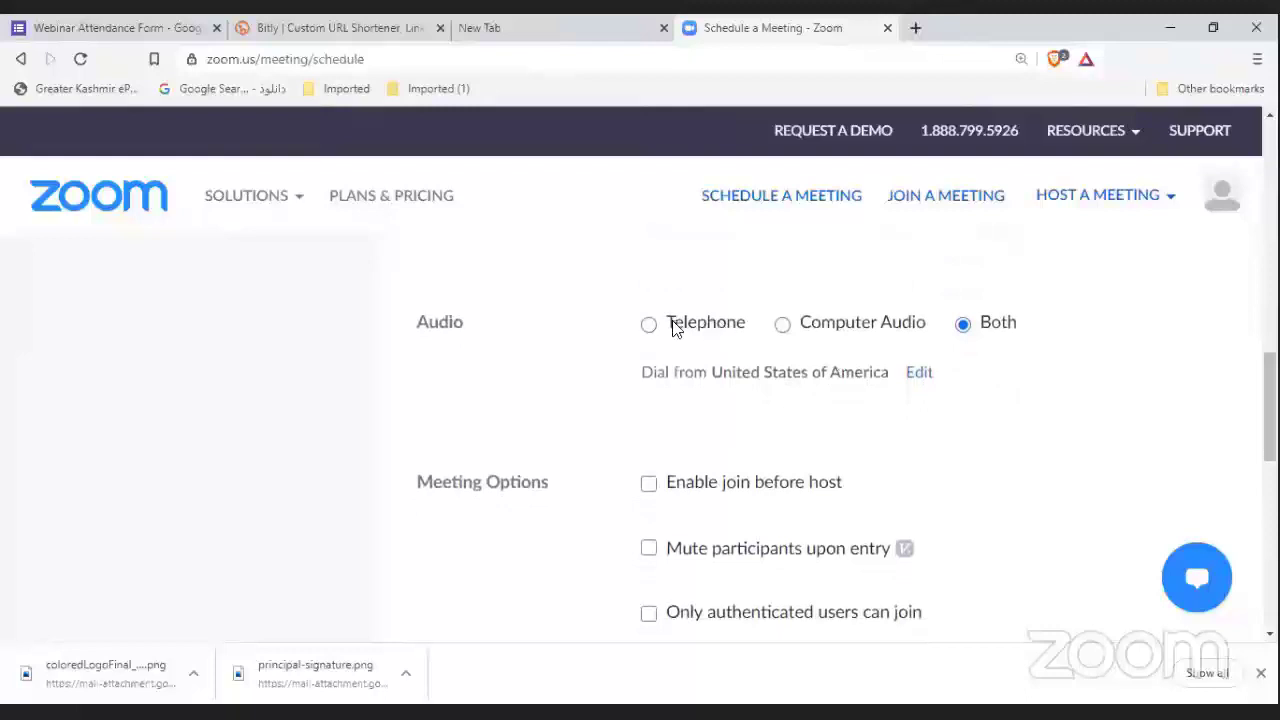
scroll(626, 337, "down", 2)
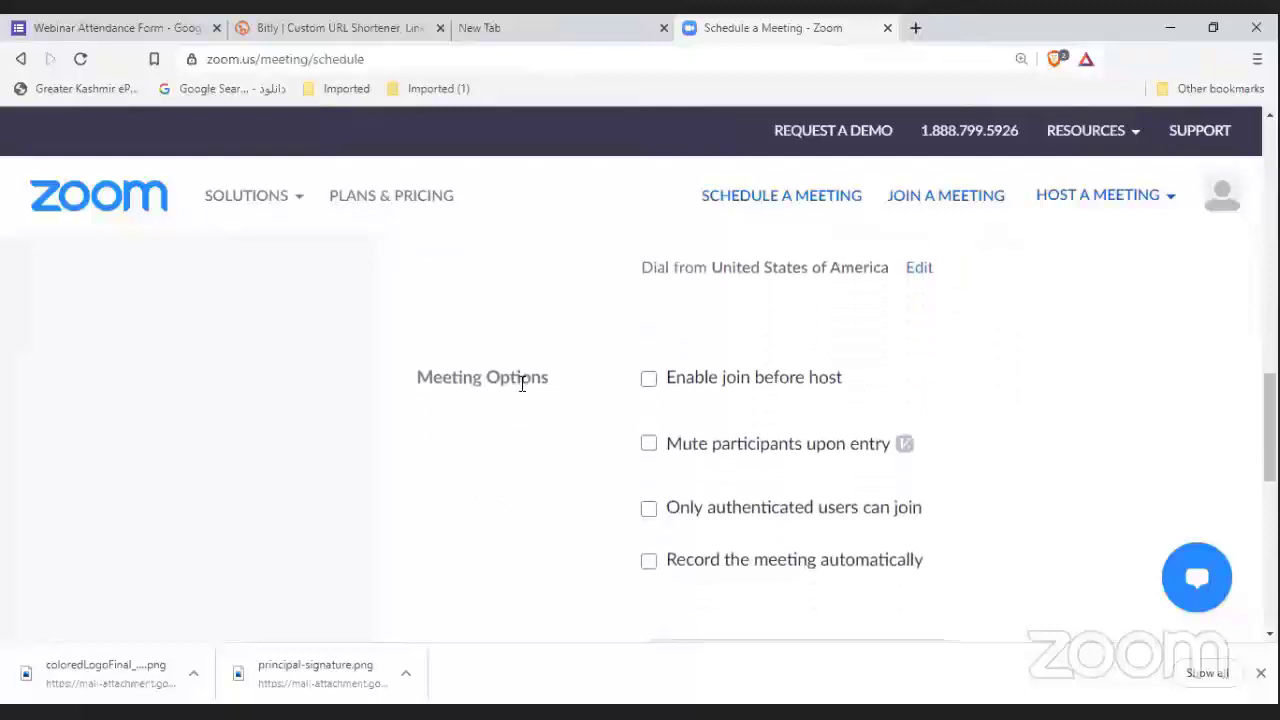
scroll(674, 360, "down", 1)
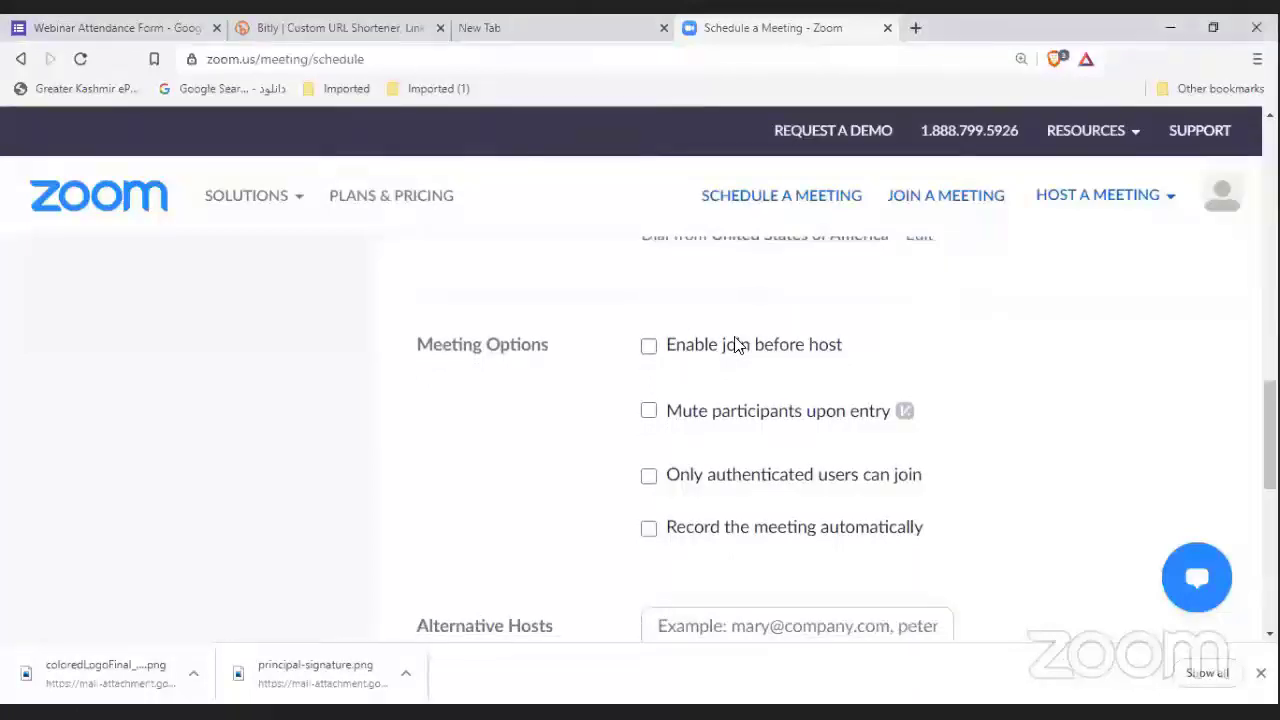
Turn on 'Mute participants upon entry' for the meeting
left_click(649, 412)
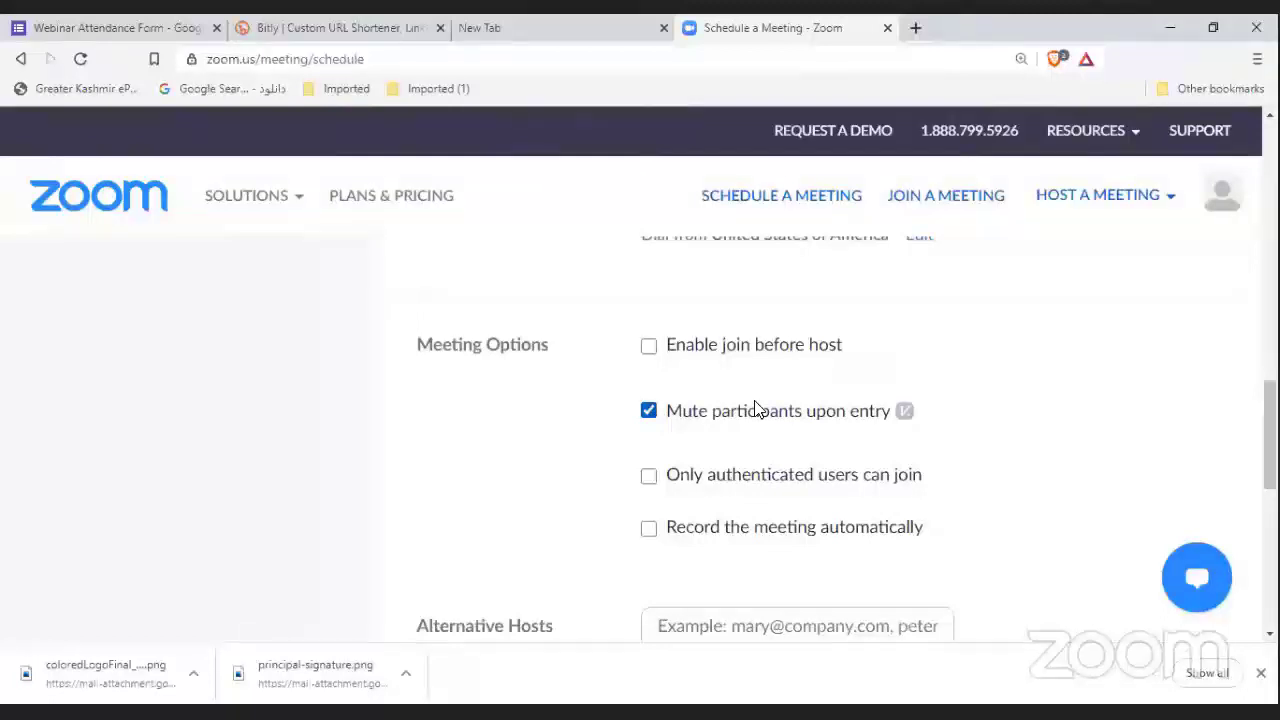
scroll(757, 409, "down", 1)
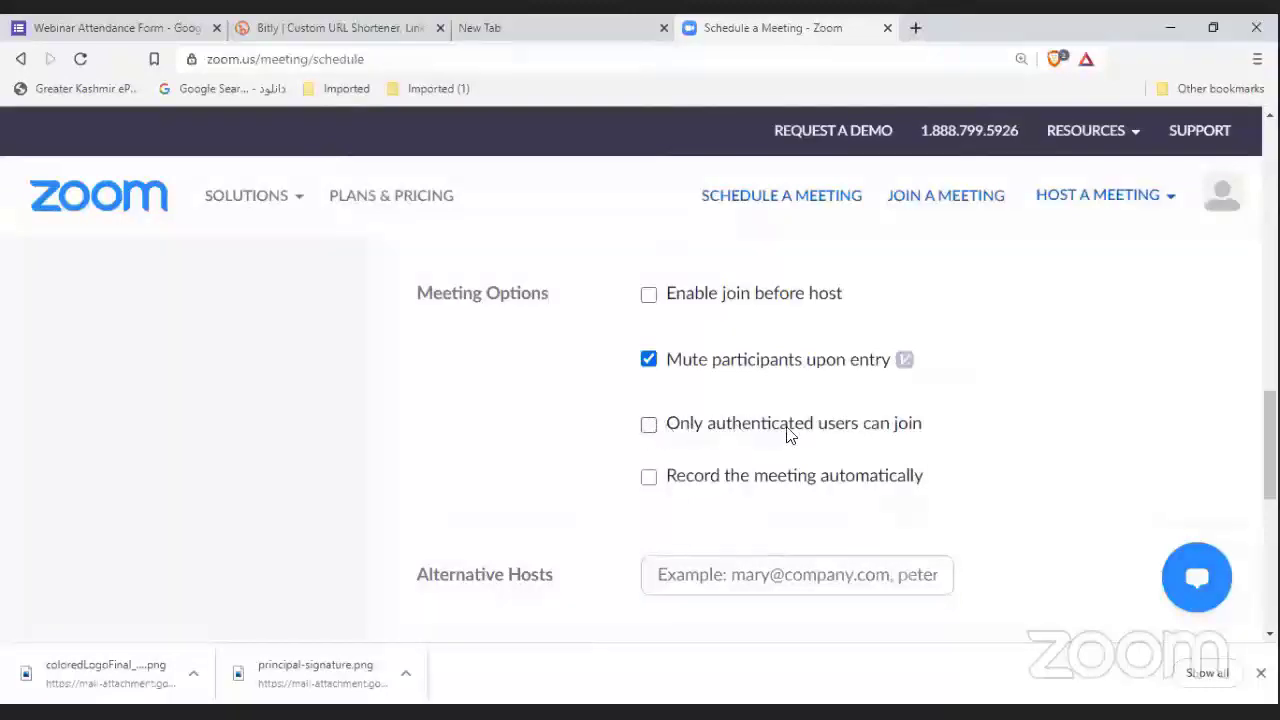
scroll(700, 375, "up", 1)
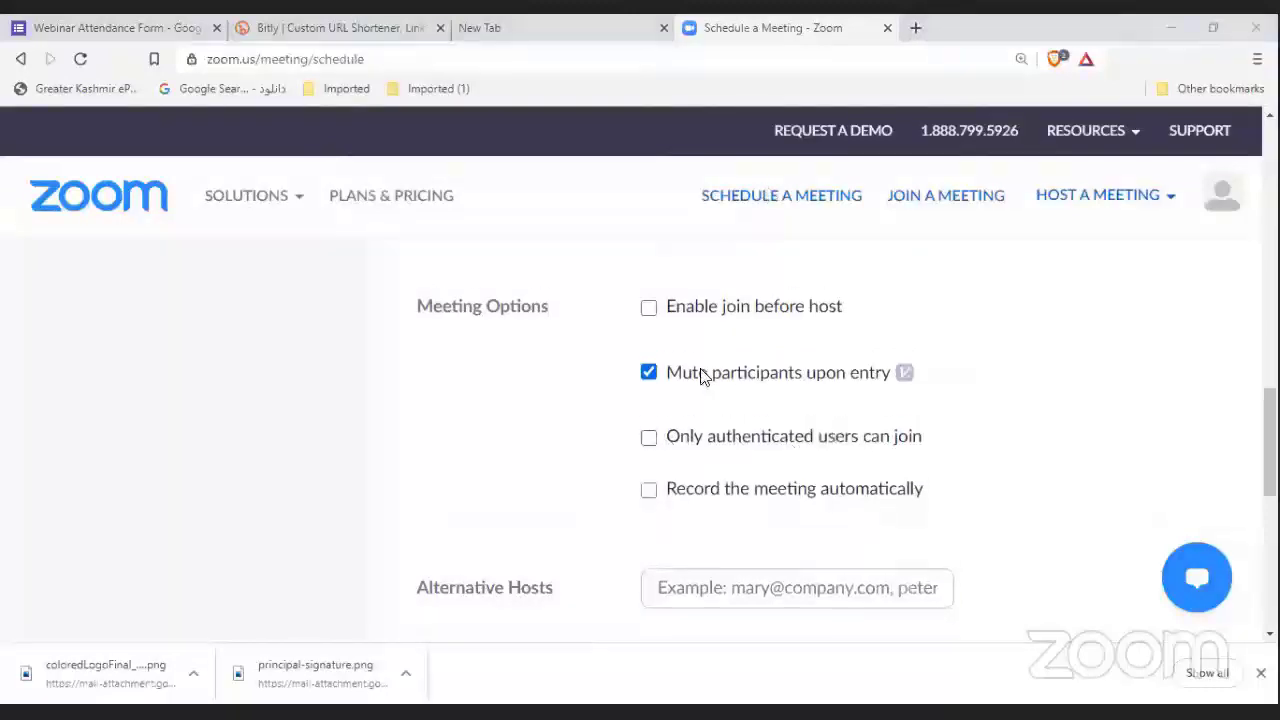
scroll(700, 375, "up", 7)
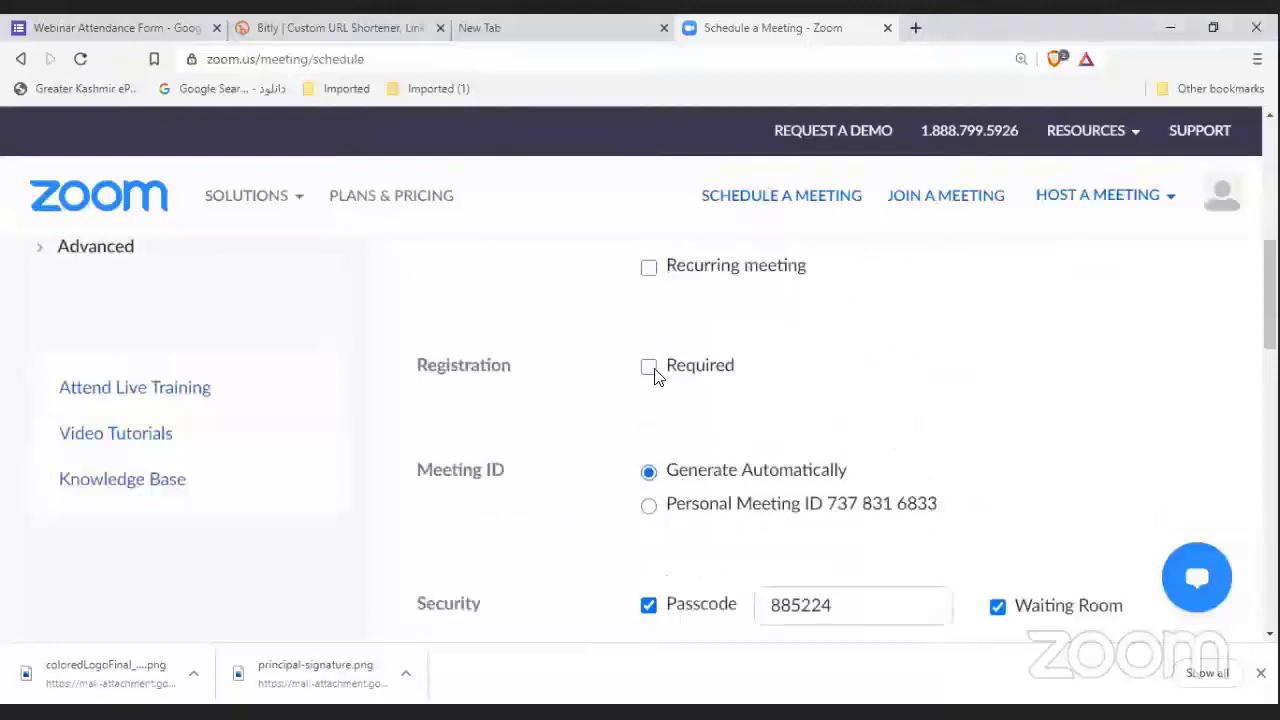
scroll(675, 385, "down", 6)
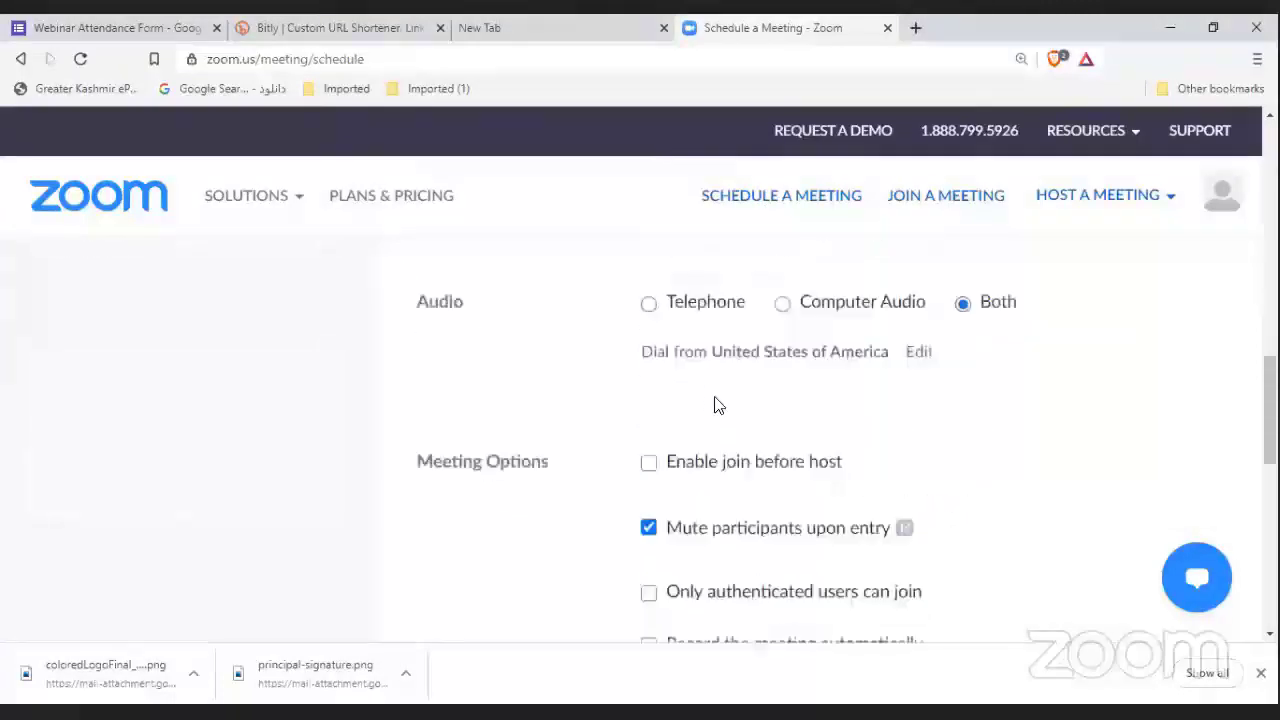
scroll(666, 429, "down", 2)
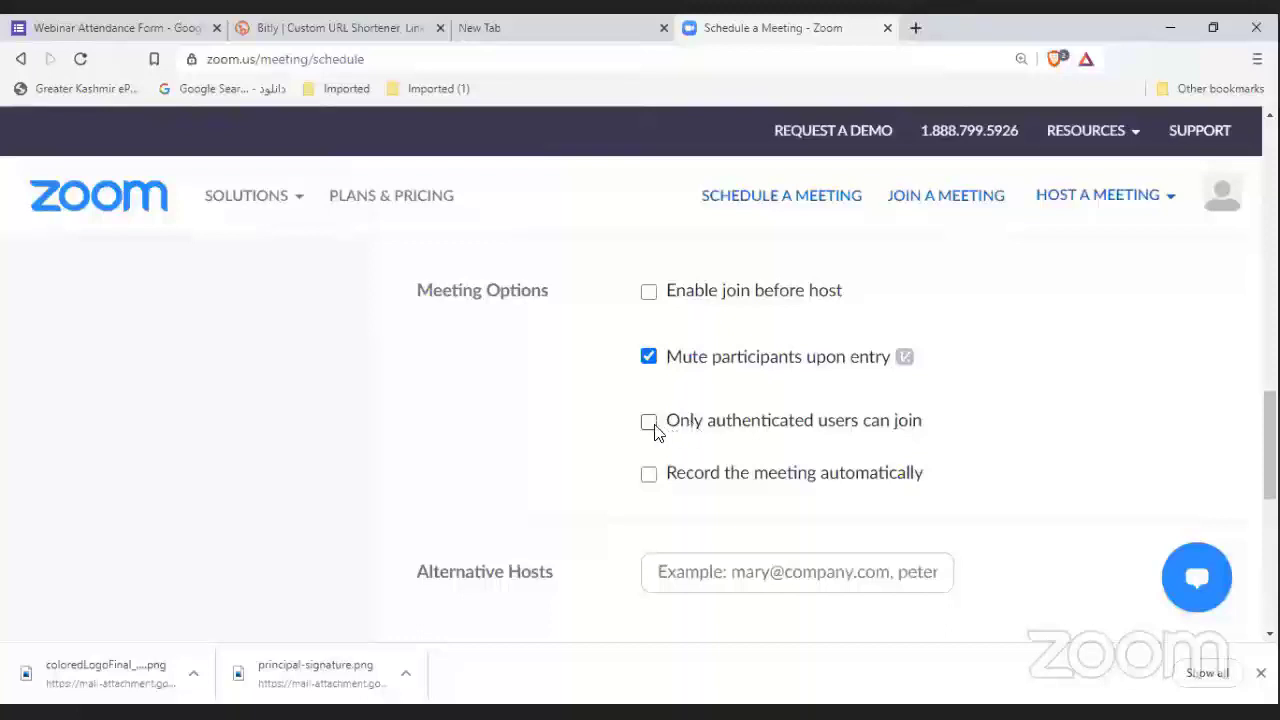
Leave 'Only authenticated users can join' unchecked and save the scheduled meeting
left_click(648, 424)
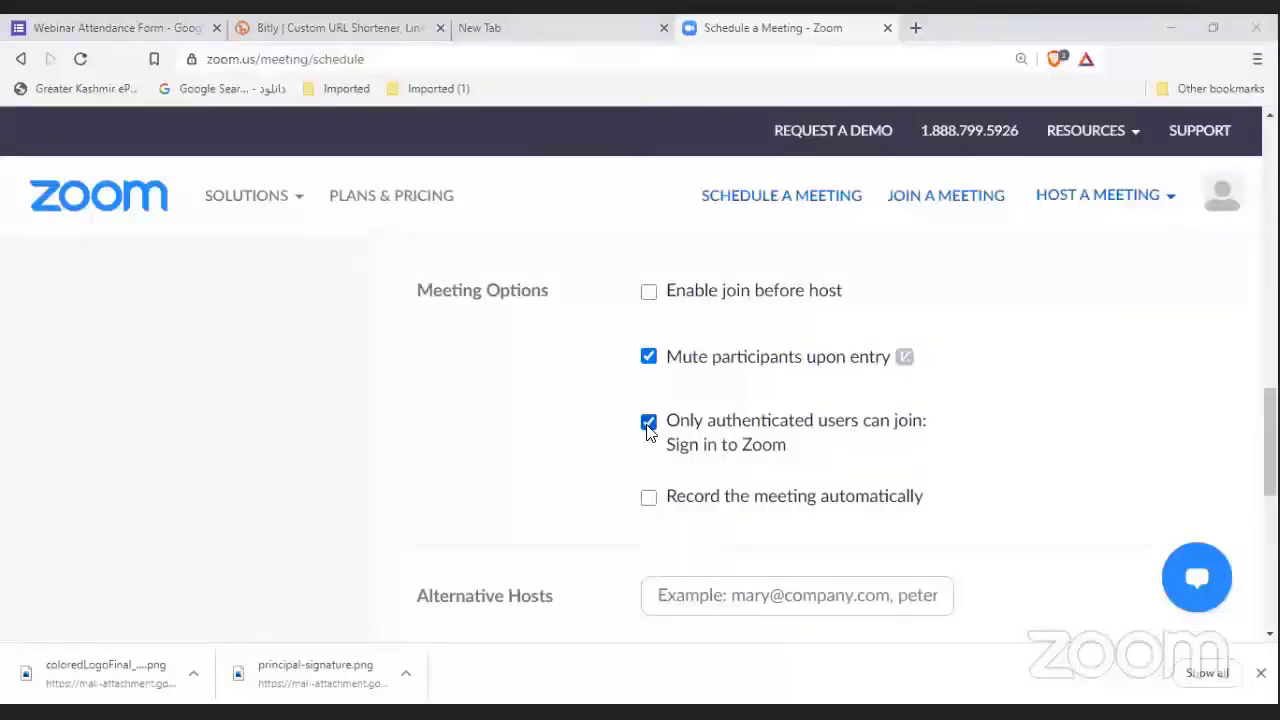
left_click(648, 424)
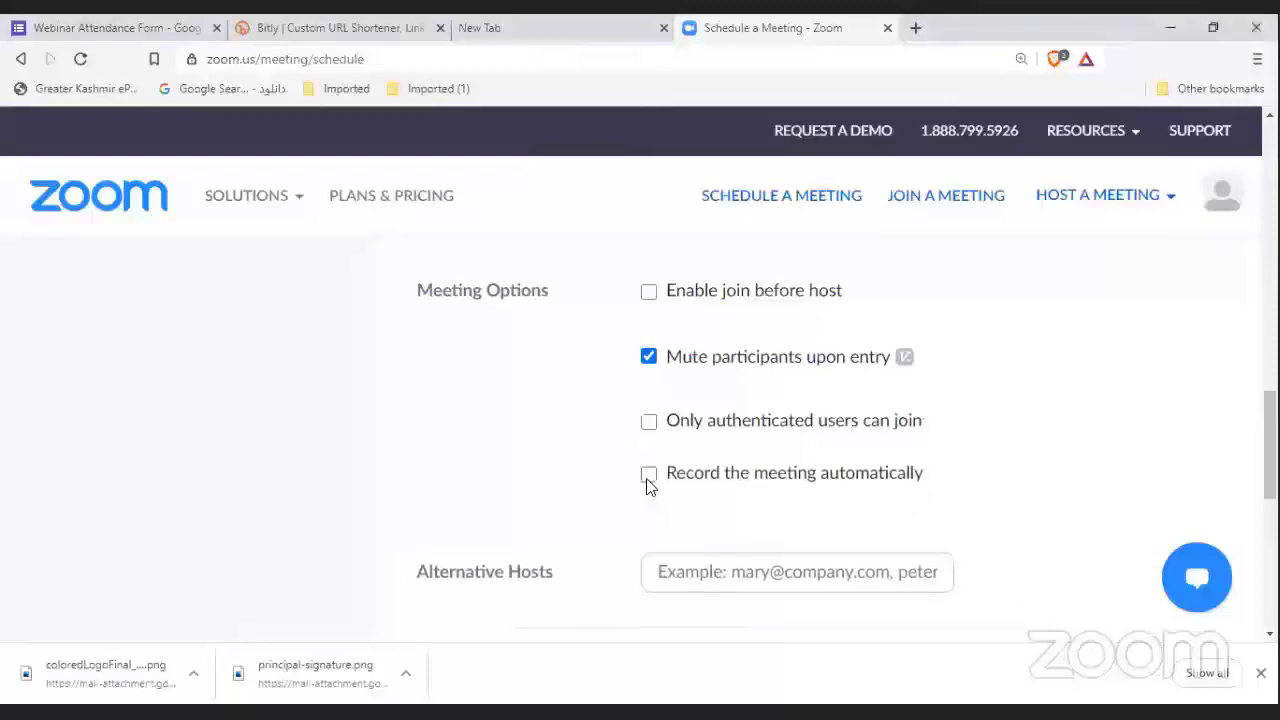
scroll(646, 486, "down", 1)
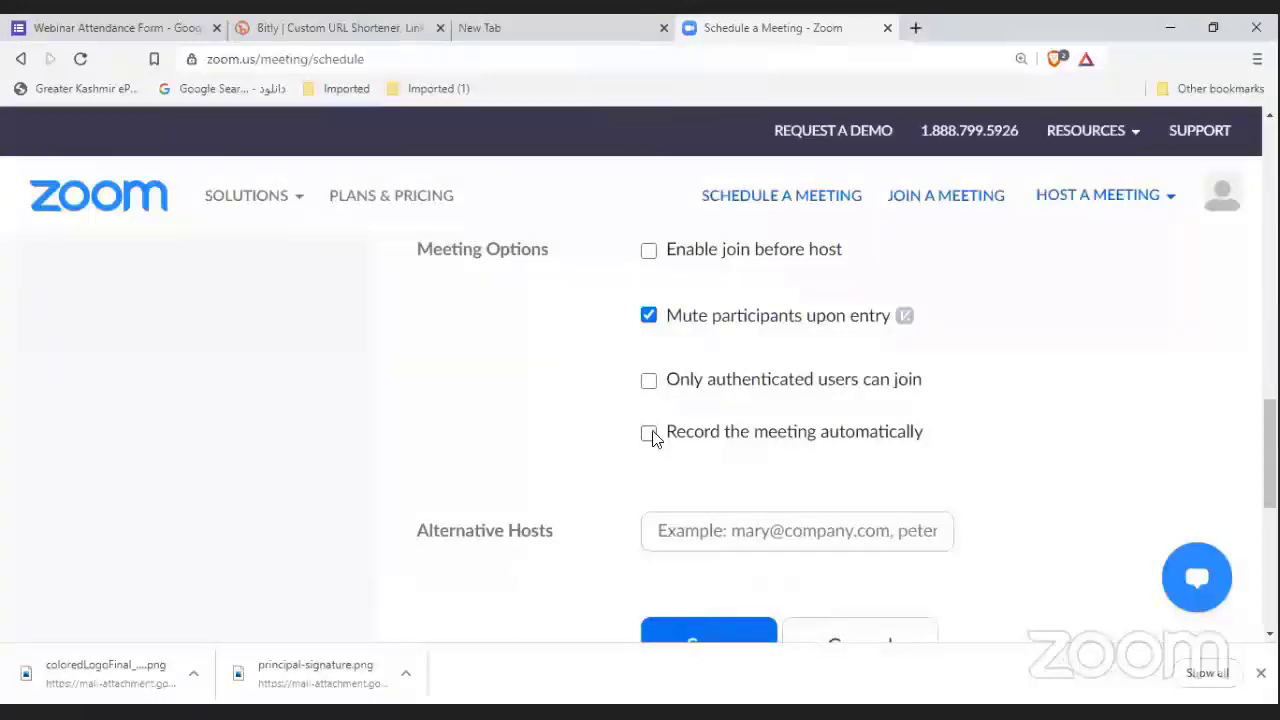
scroll(652, 441, "down", 1)
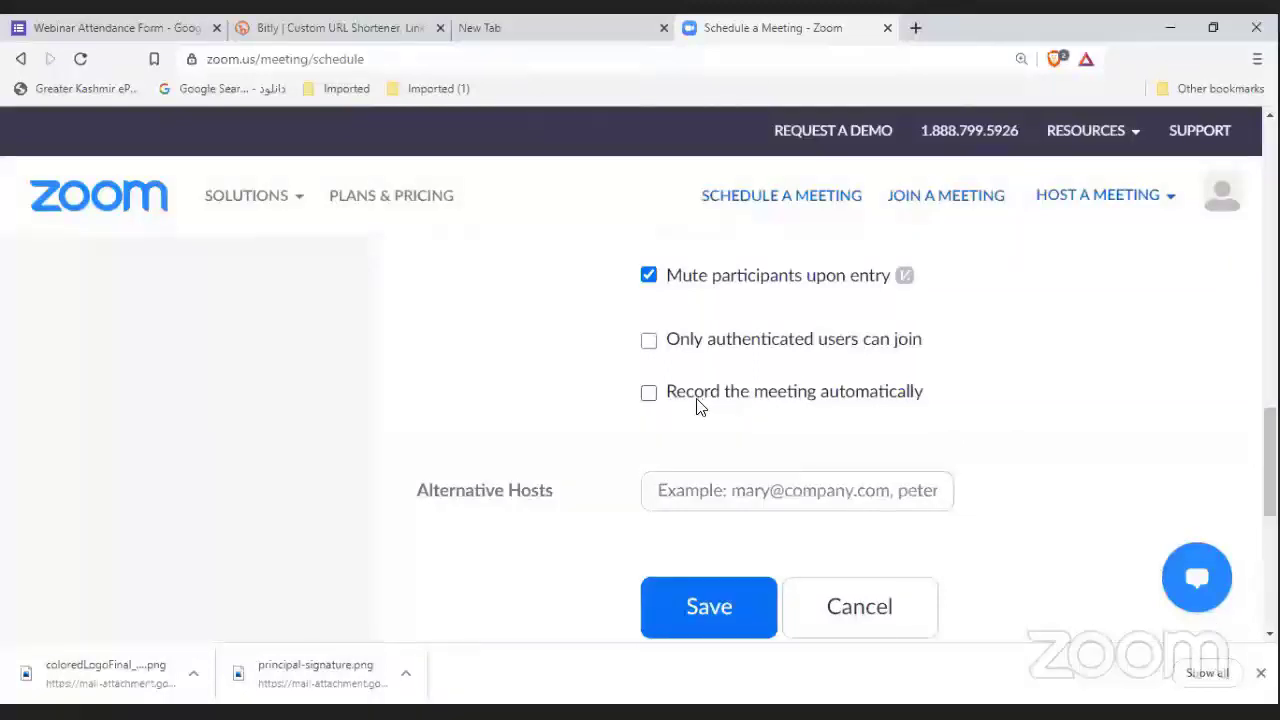
left_click(738, 500)
scroll(736, 505, "down", 1)
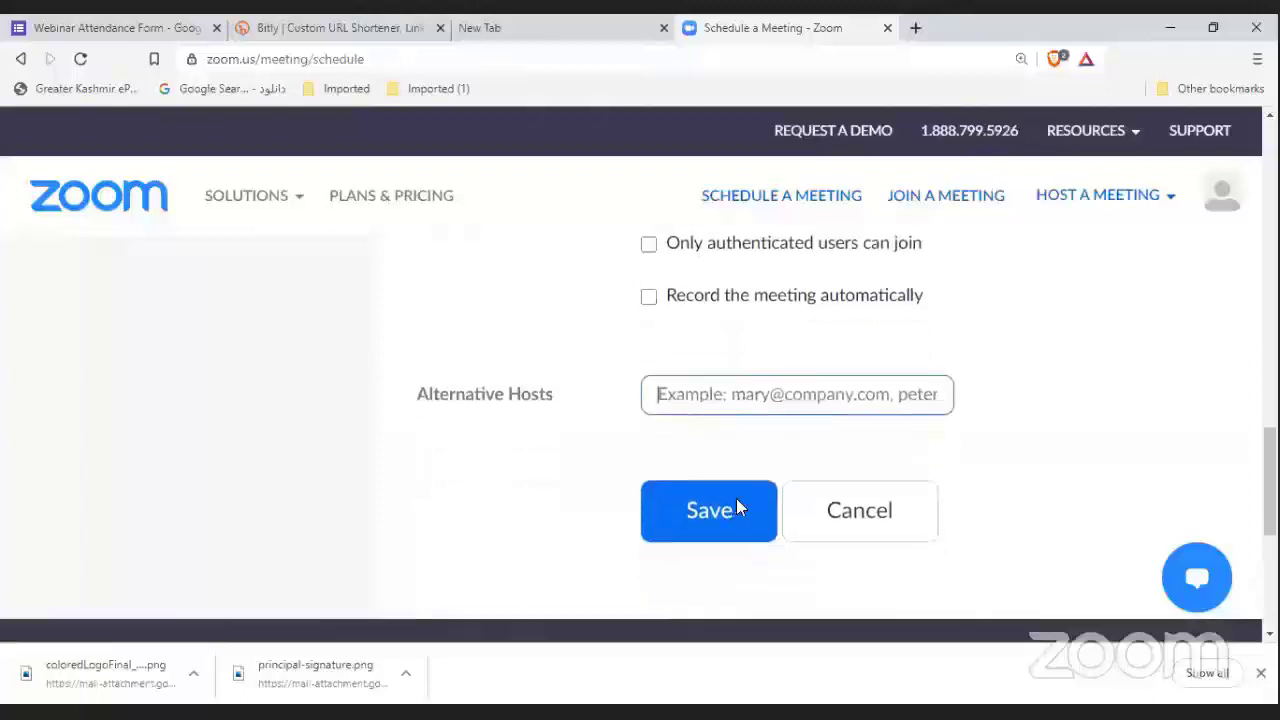
left_click(676, 391)
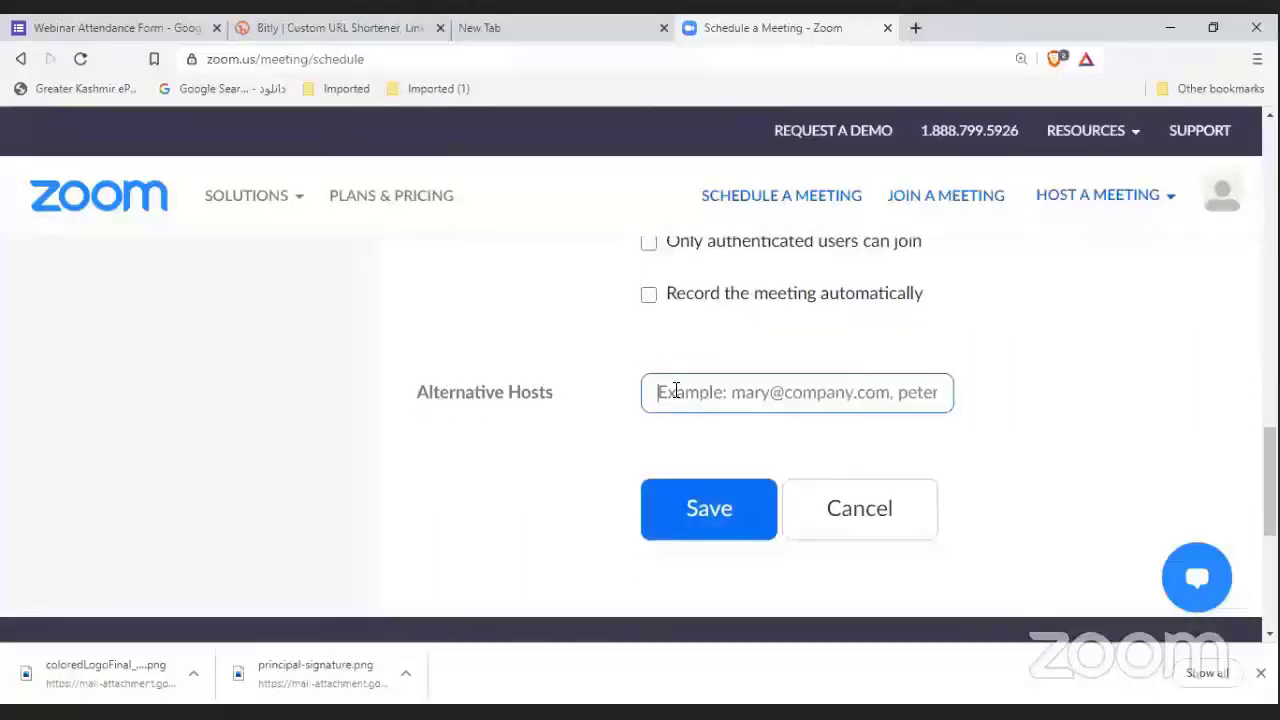
left_click(688, 508)
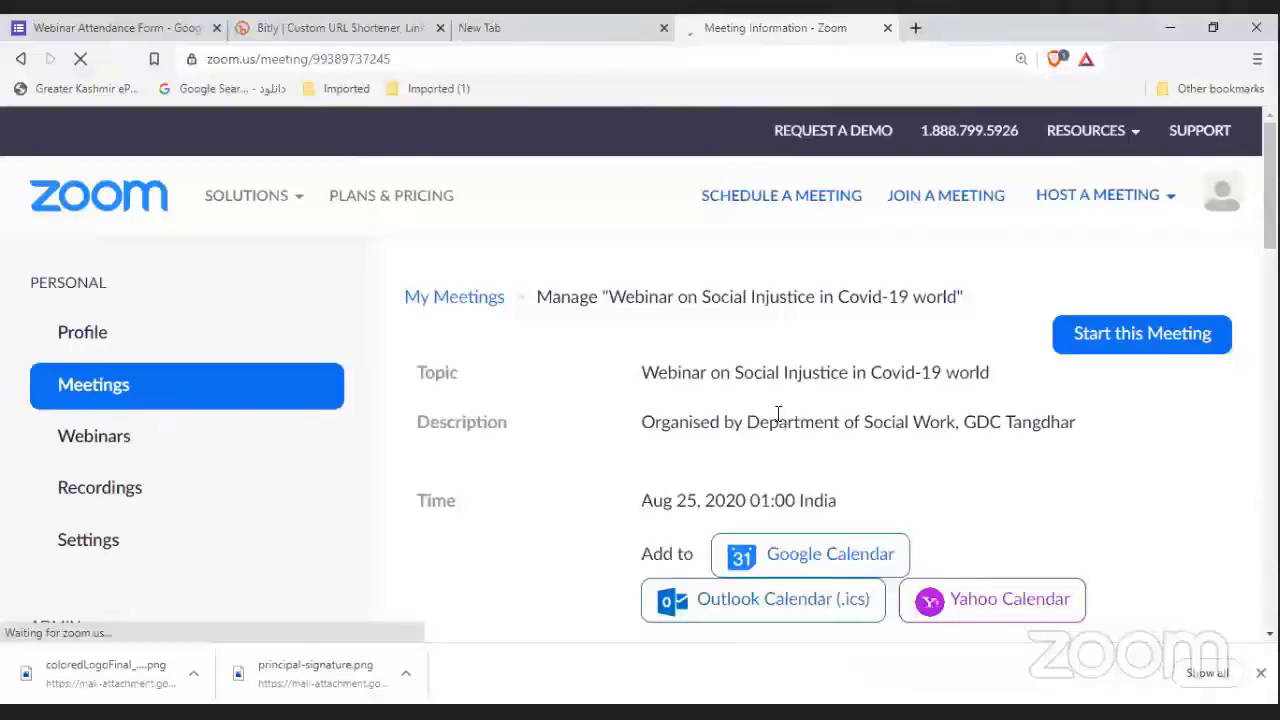
left_click(1113, 331)
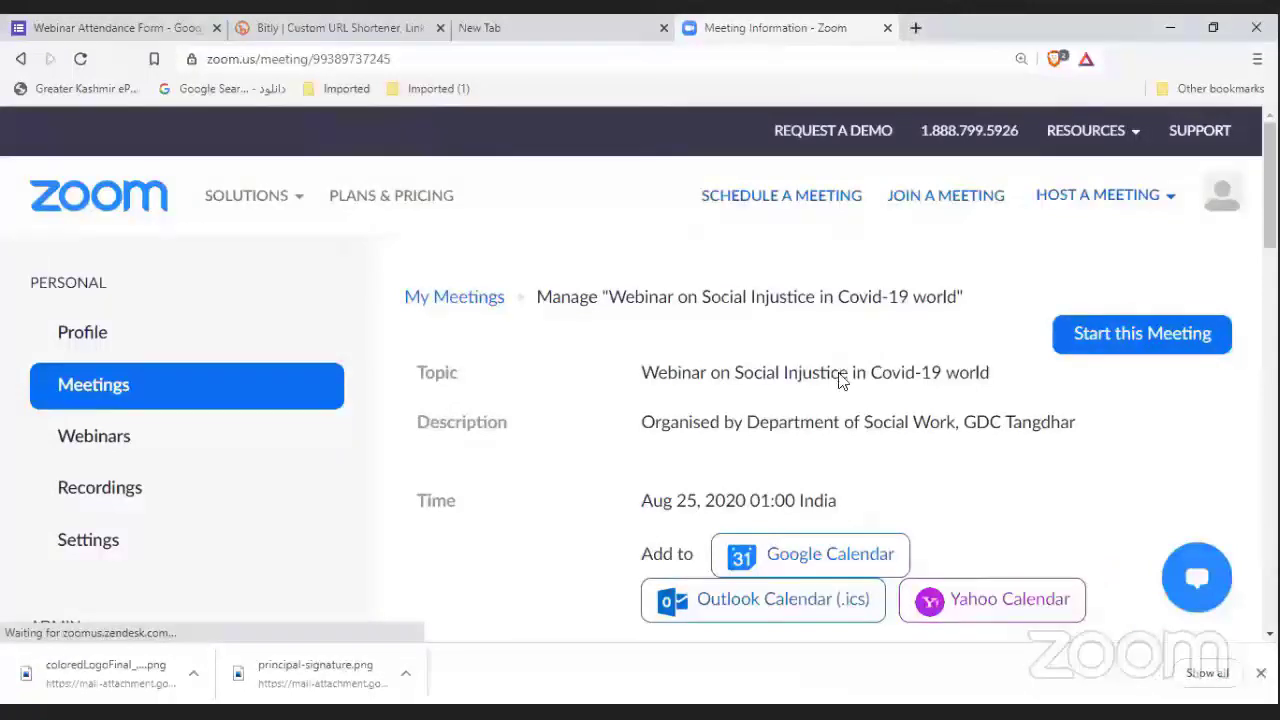
scroll(737, 480, "down", 2)
left_click_drag(762, 474, 876, 558)
left_click(694, 531)
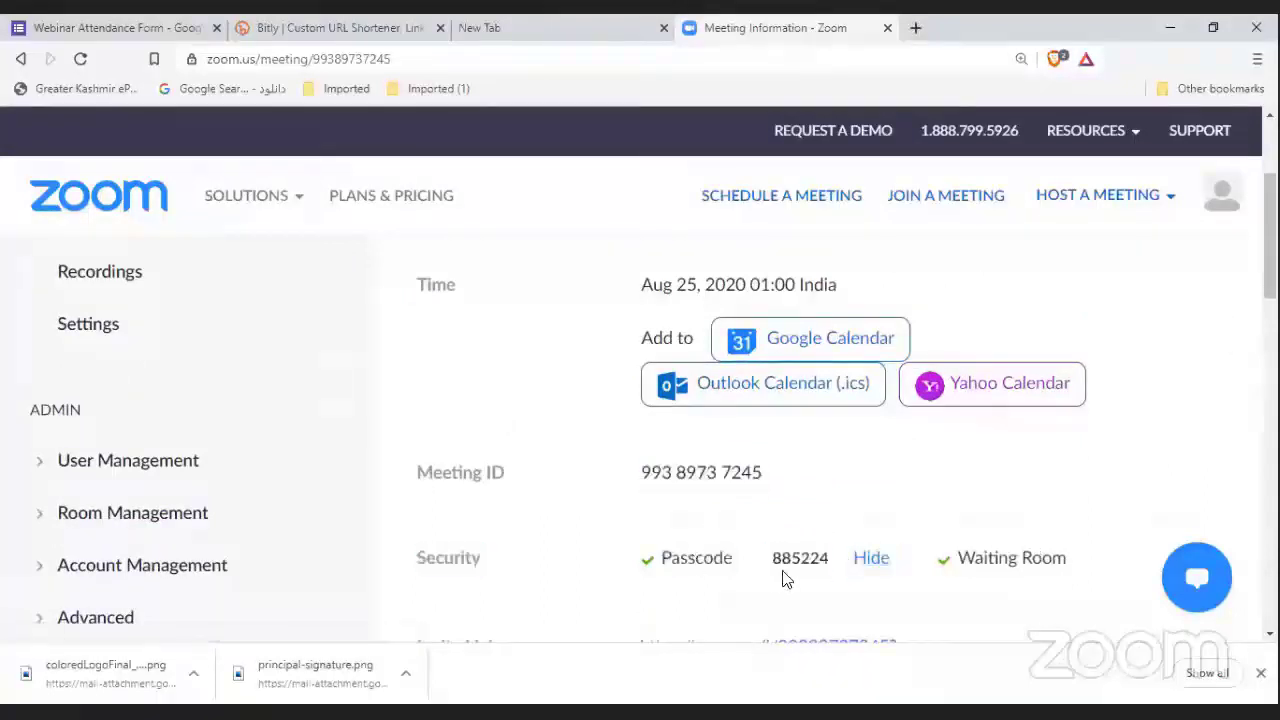
scroll(785, 578, "down", 1)
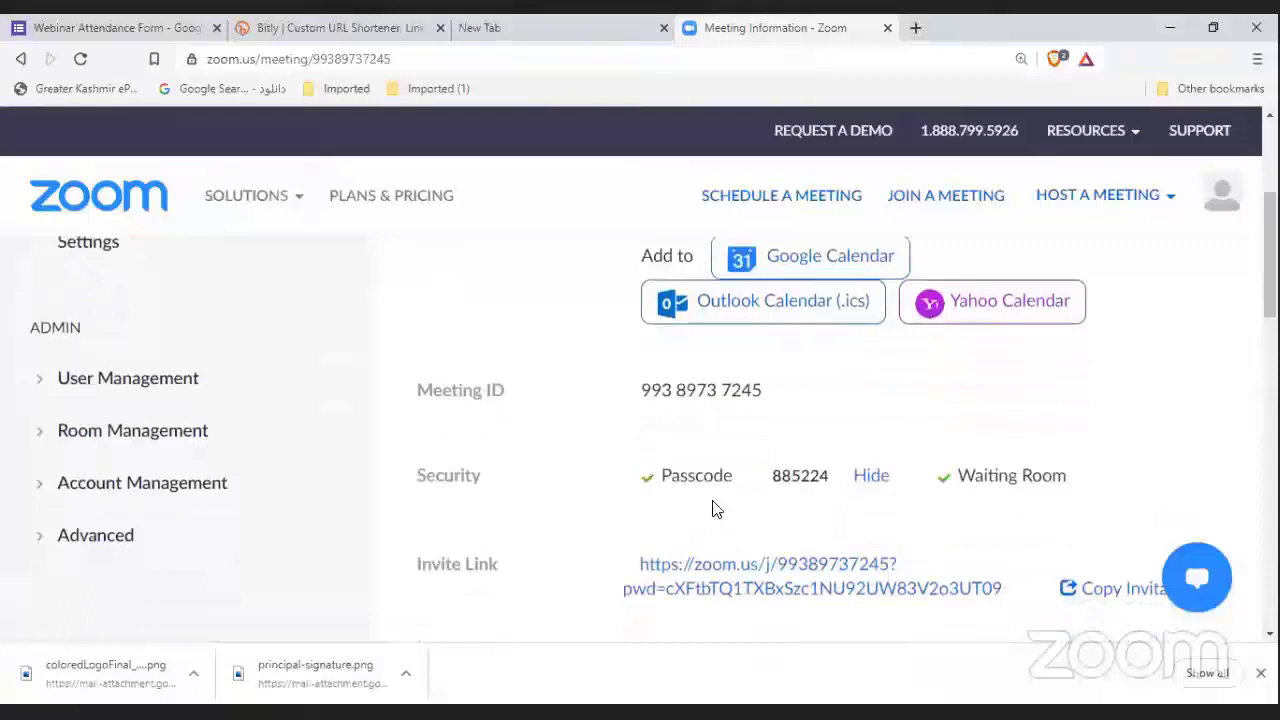
scroll(714, 508, "down", 1)
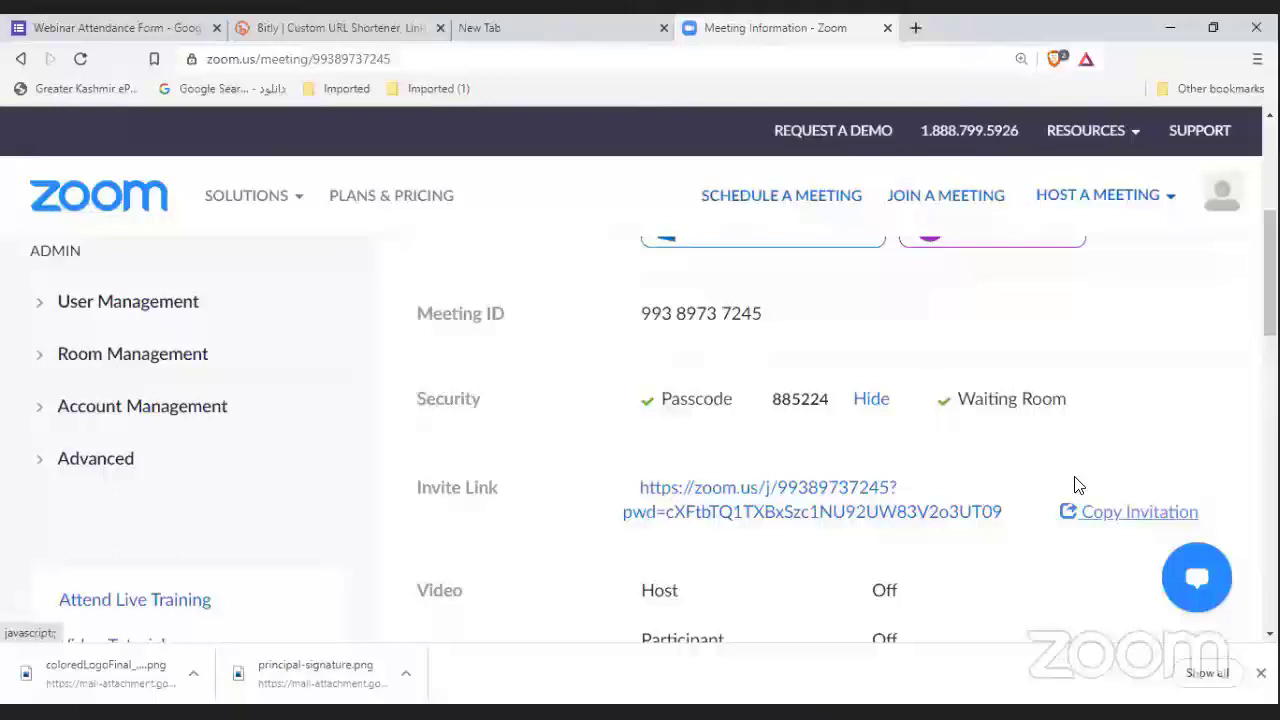
scroll(1077, 486, "down", 2)
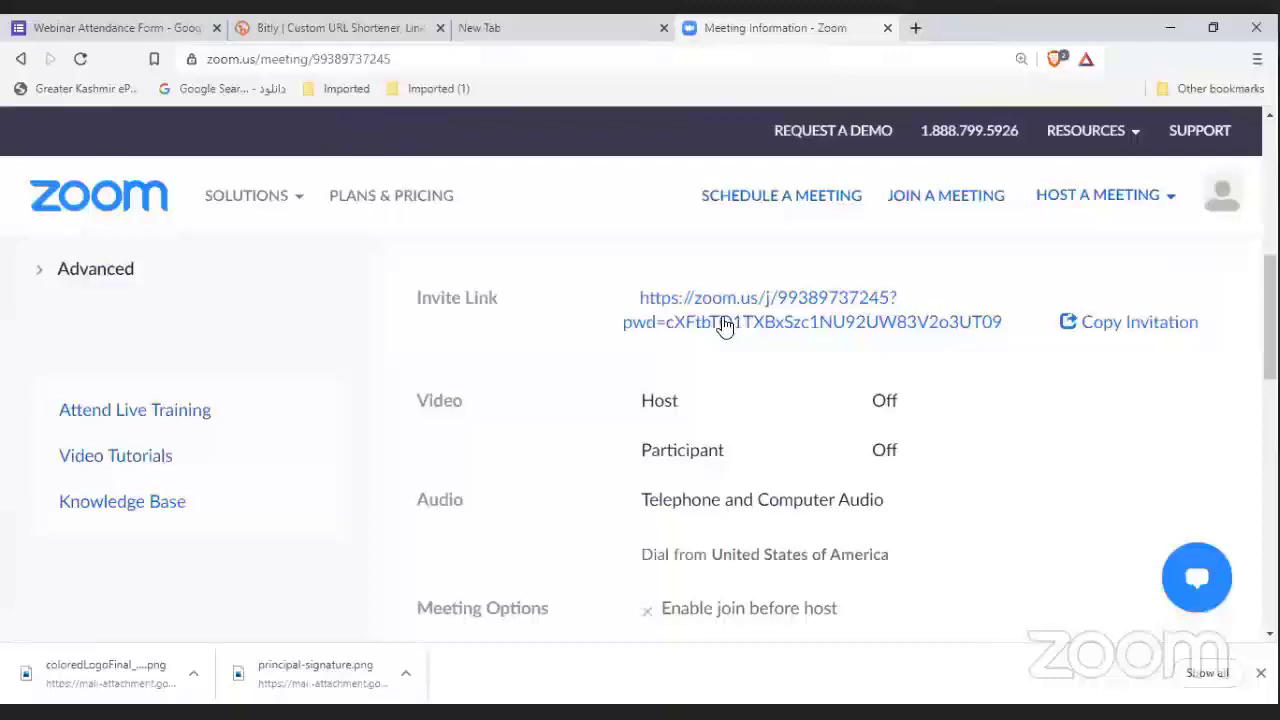
scroll(632, 302, "up", 2)
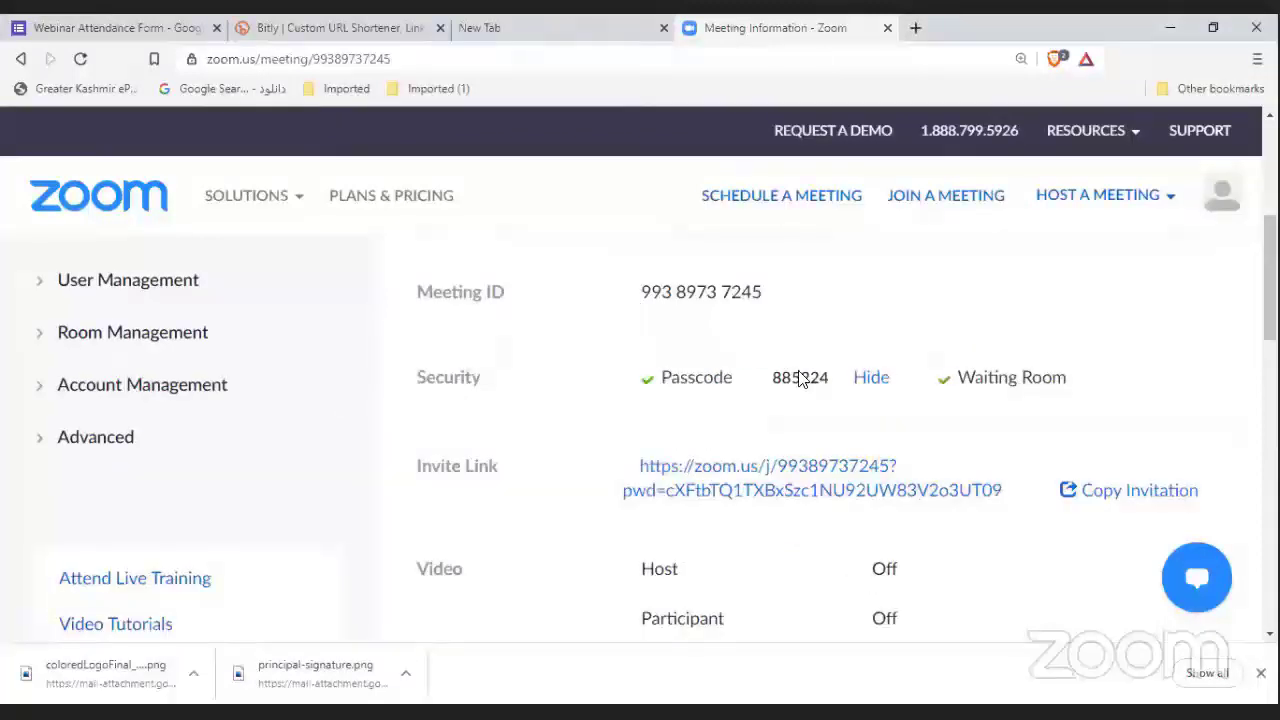
scroll(880, 262, "down", 3)
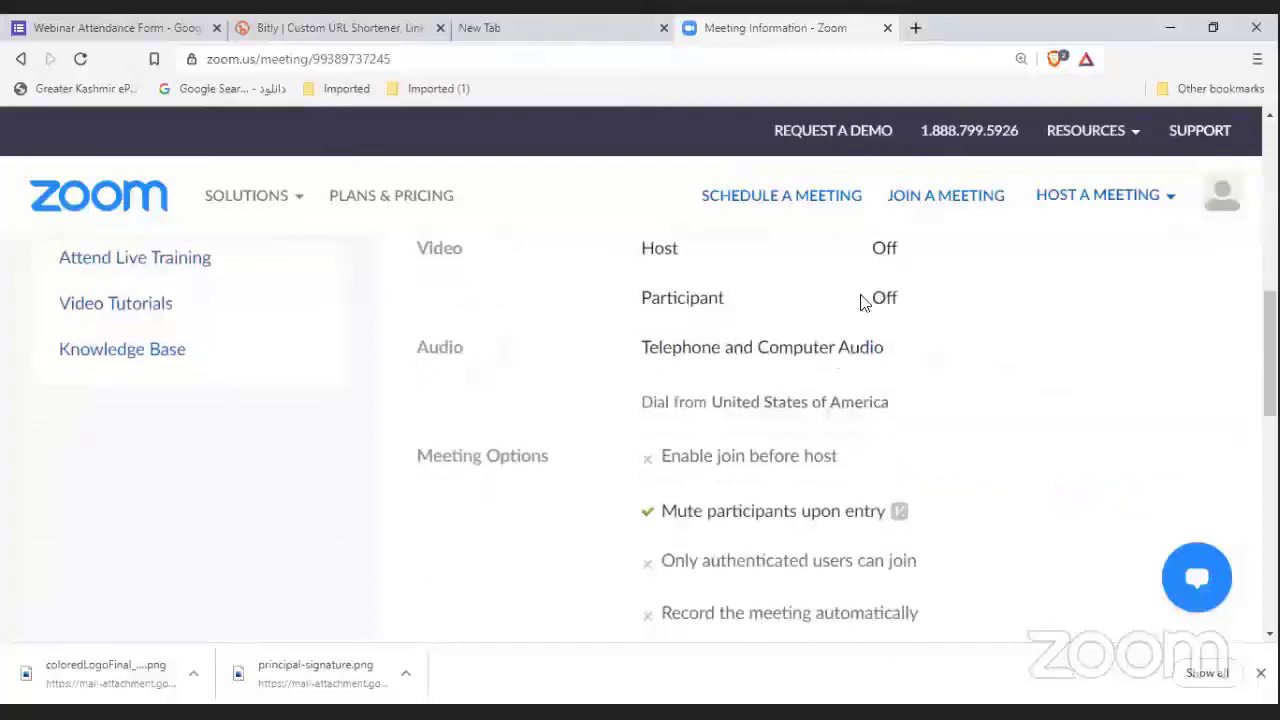
scroll(871, 337, "down", 1)
scroll(857, 380, "down", 3)
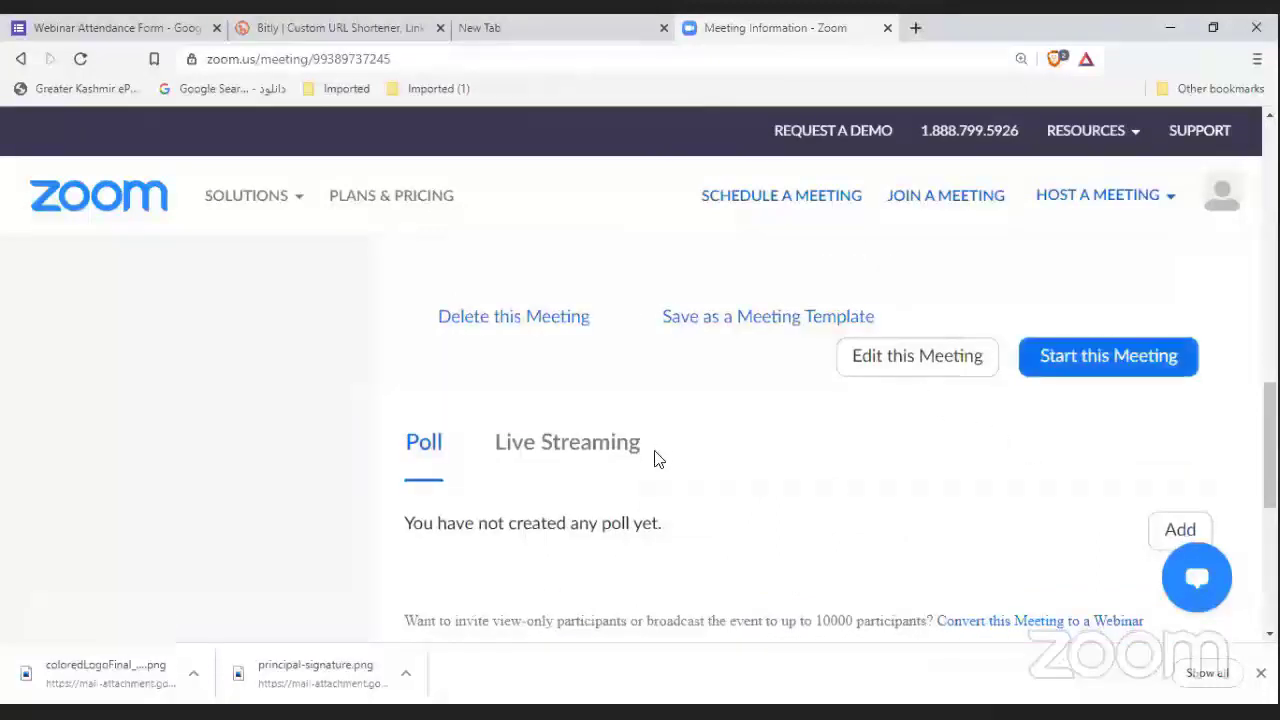
Show the meeting's Live Streaming options: Facebook Live, Workplace, YouTube and Custom Live Streaming Service
scroll(574, 455, "down", 1)
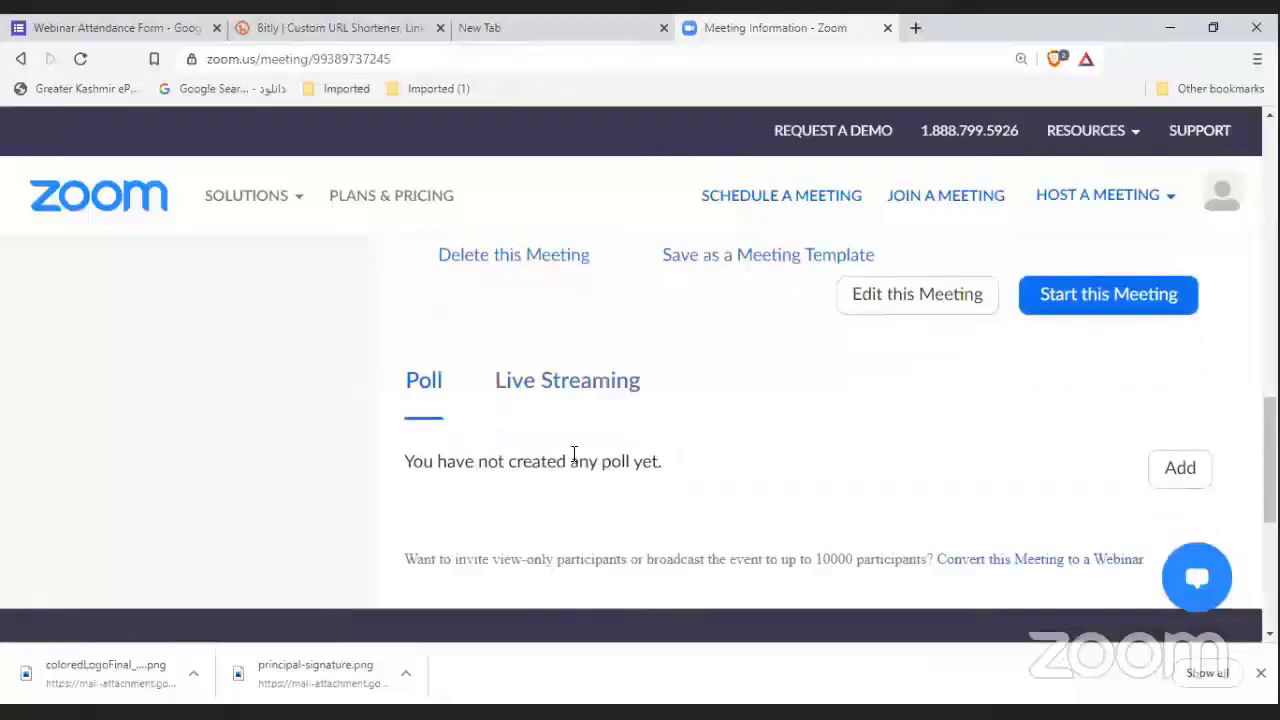
left_click(552, 388)
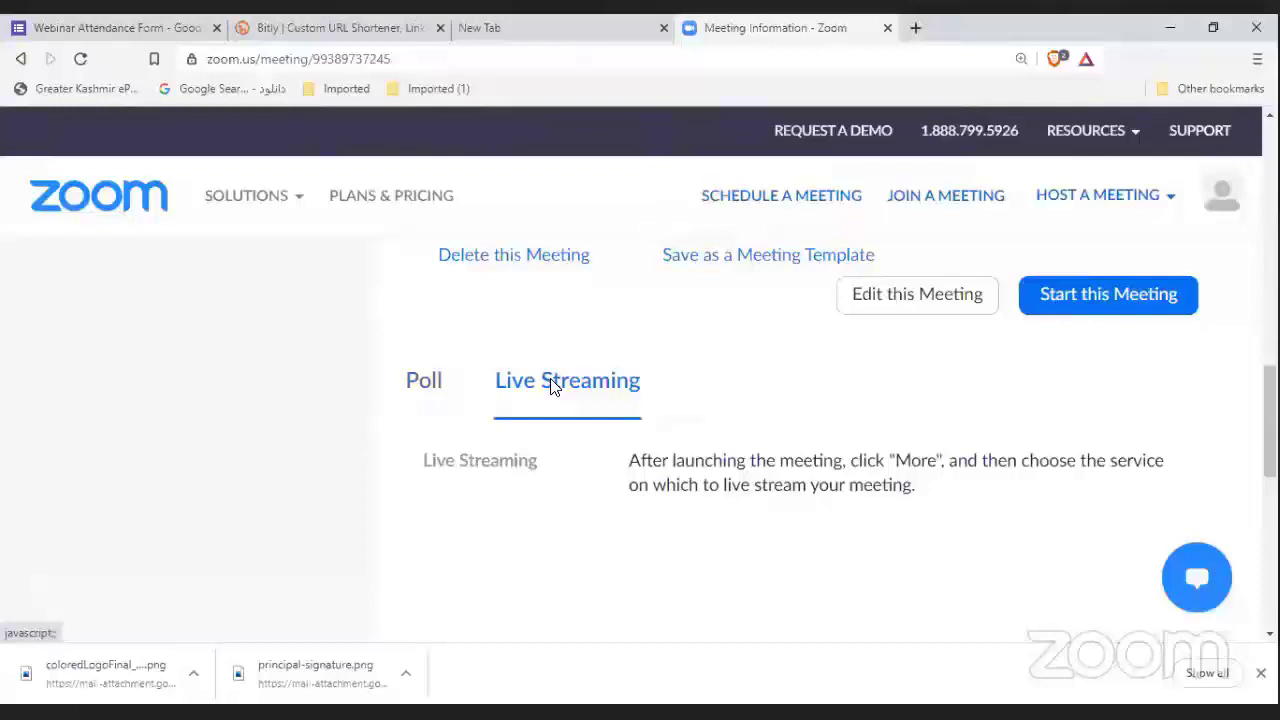
scroll(560, 390, "down", 2)
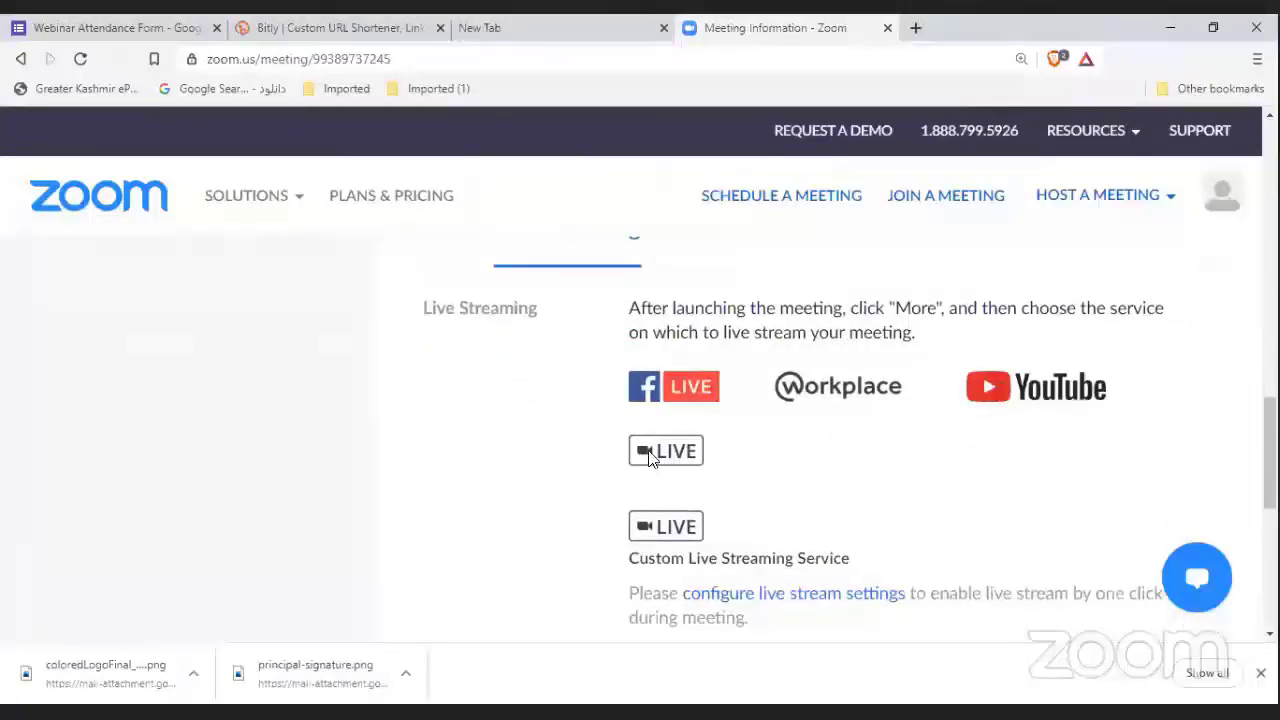
scroll(648, 456, "down", 1)
scroll(648, 458, "up", 1)
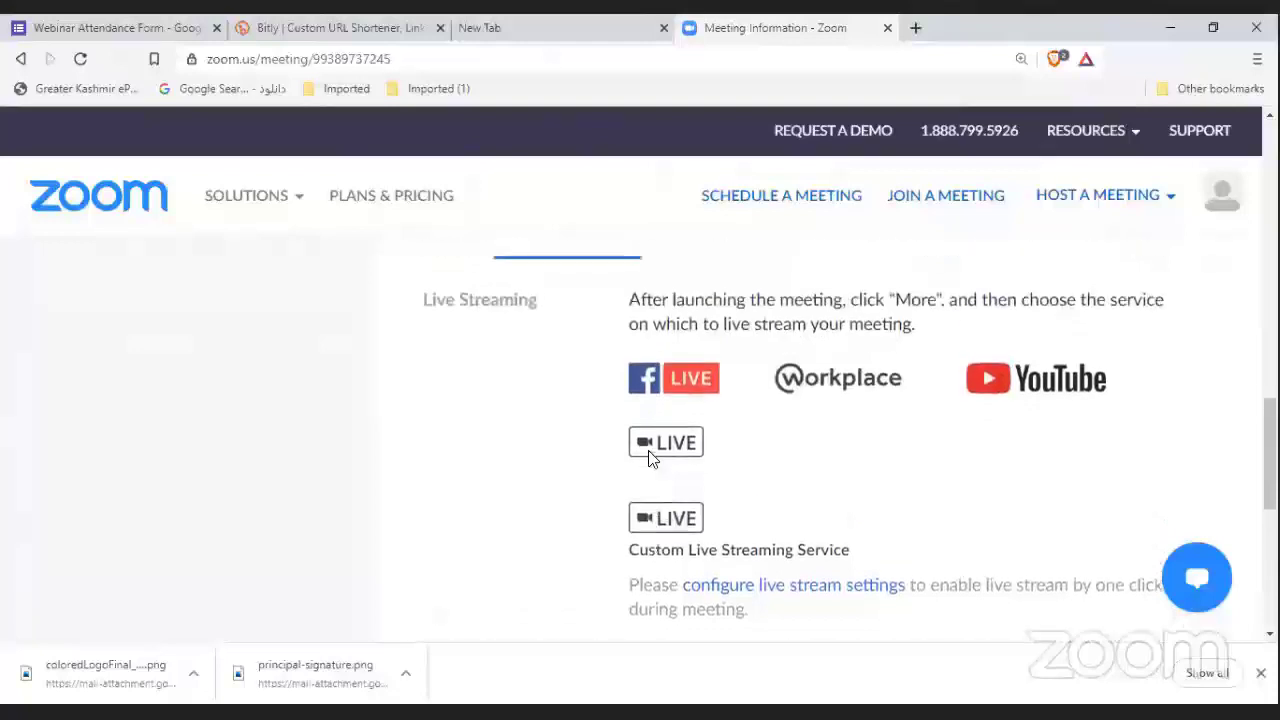
scroll(648, 457, "up", 1)
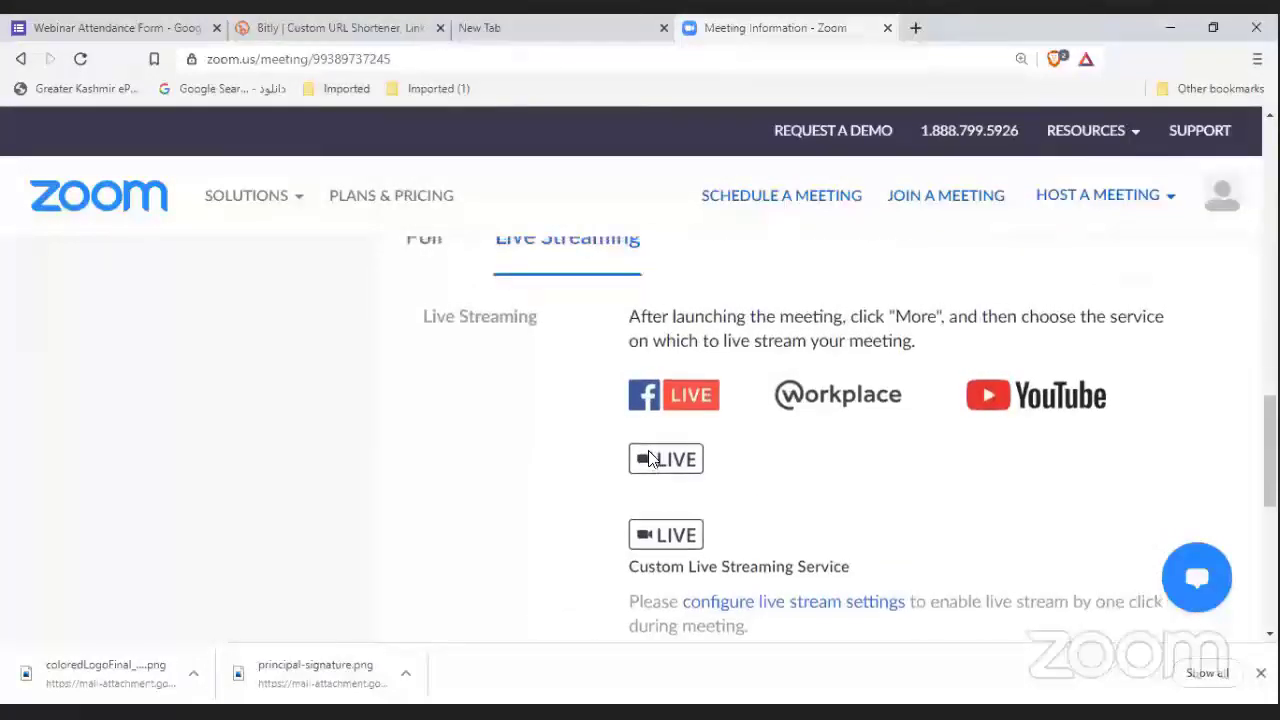
scroll(648, 457, "down", 1)
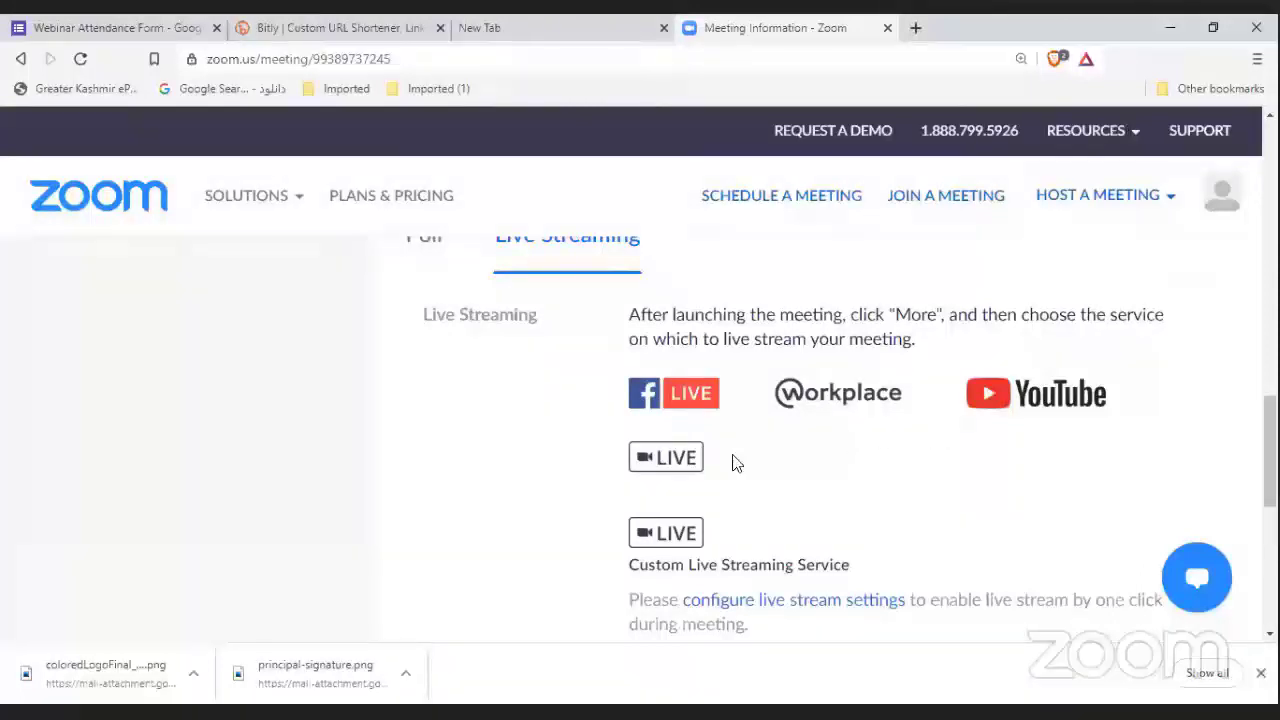
scroll(732, 463, "down", 1)
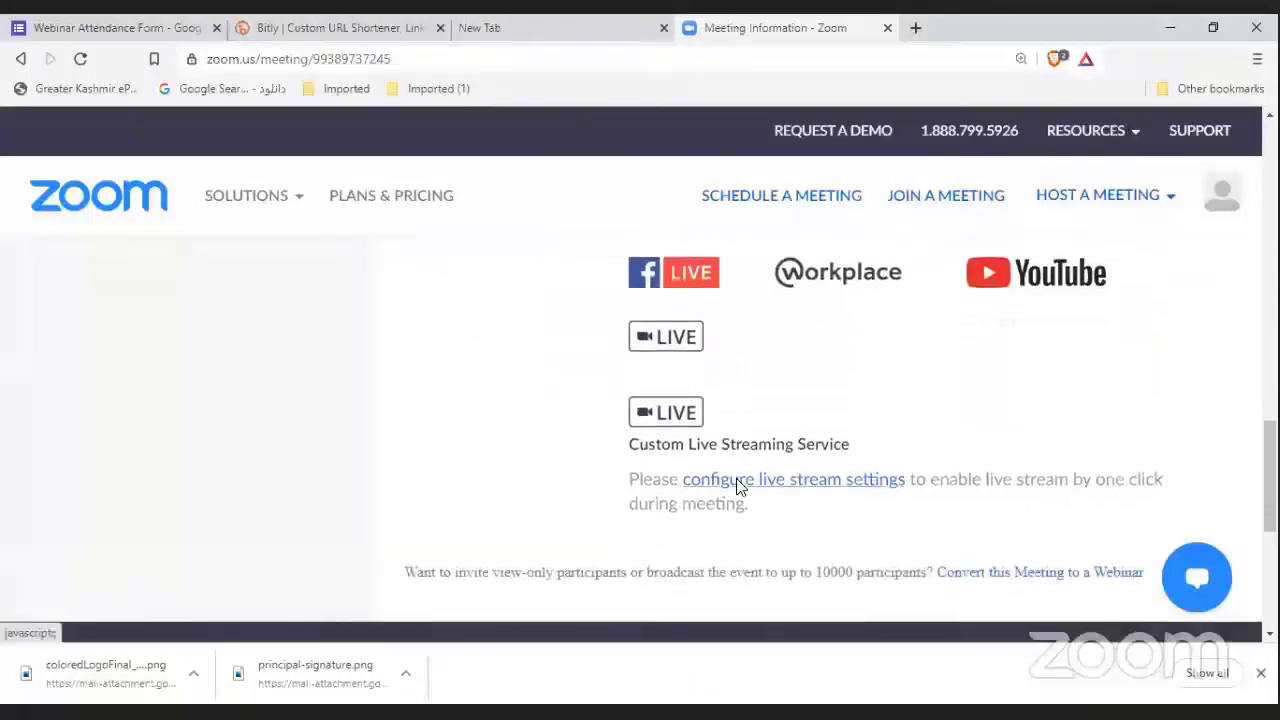
left_click(650, 375)
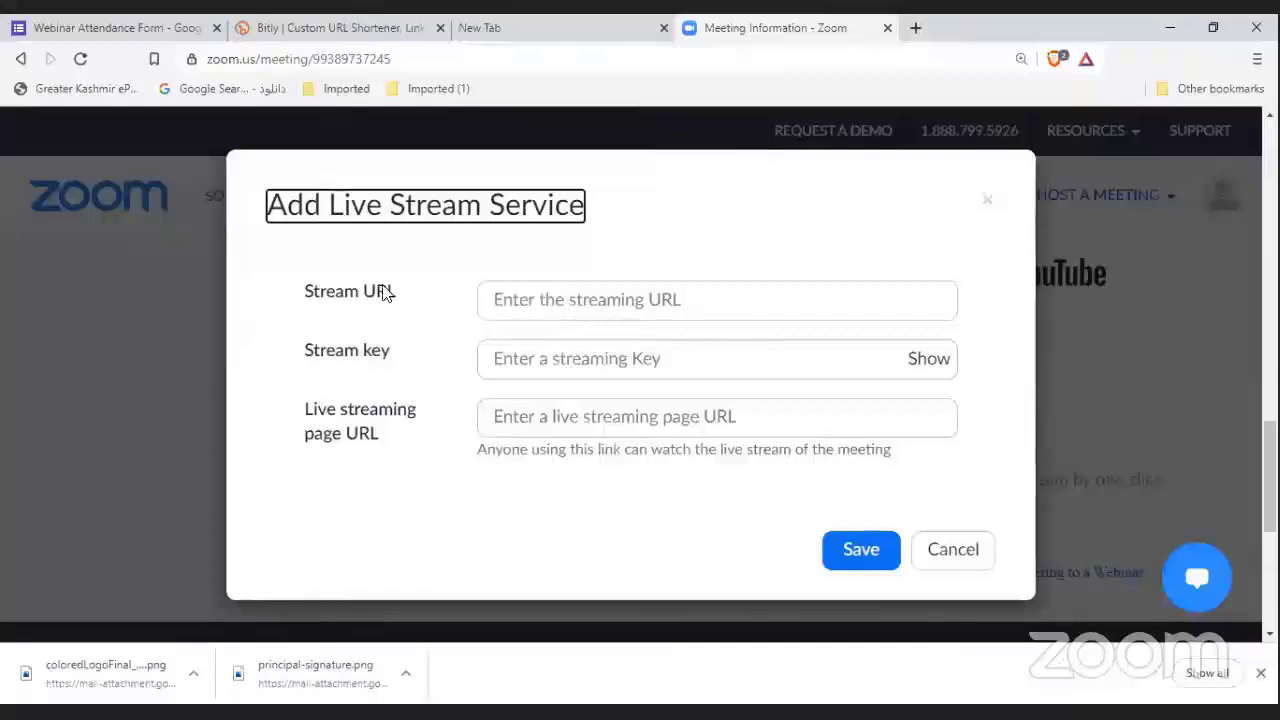
left_click(556, 314)
left_click(574, 370)
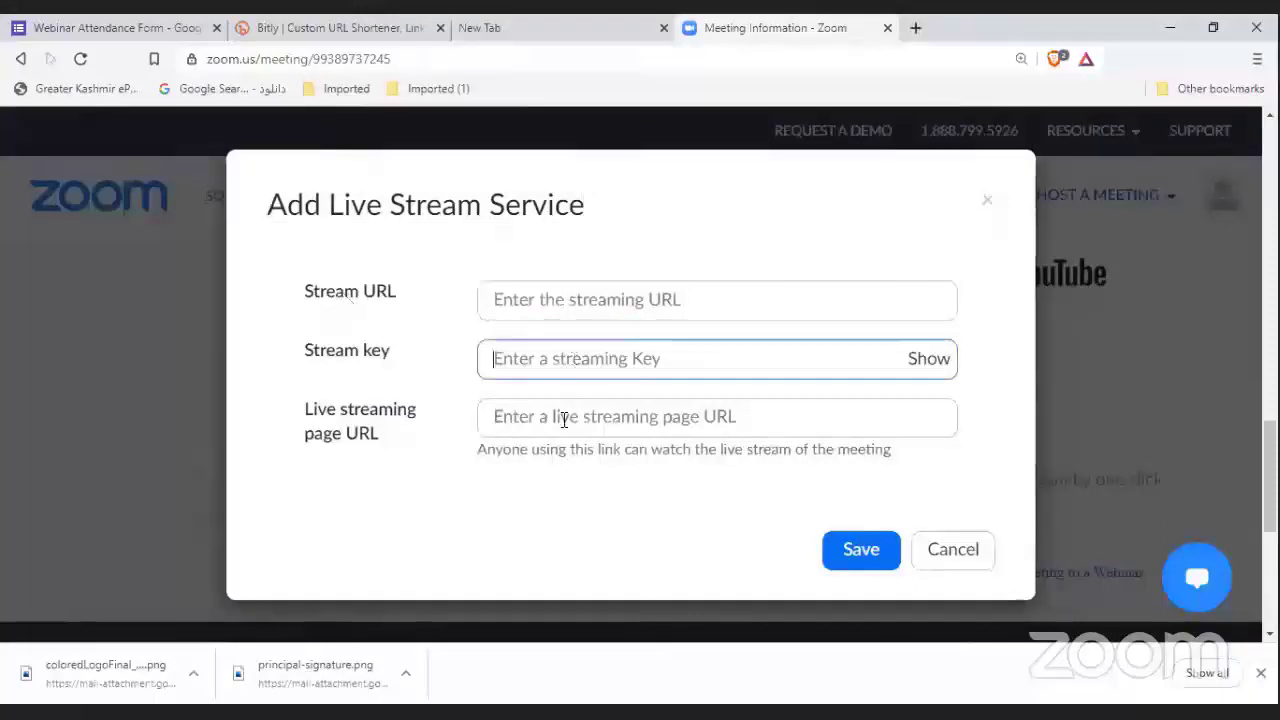
left_click(564, 420)
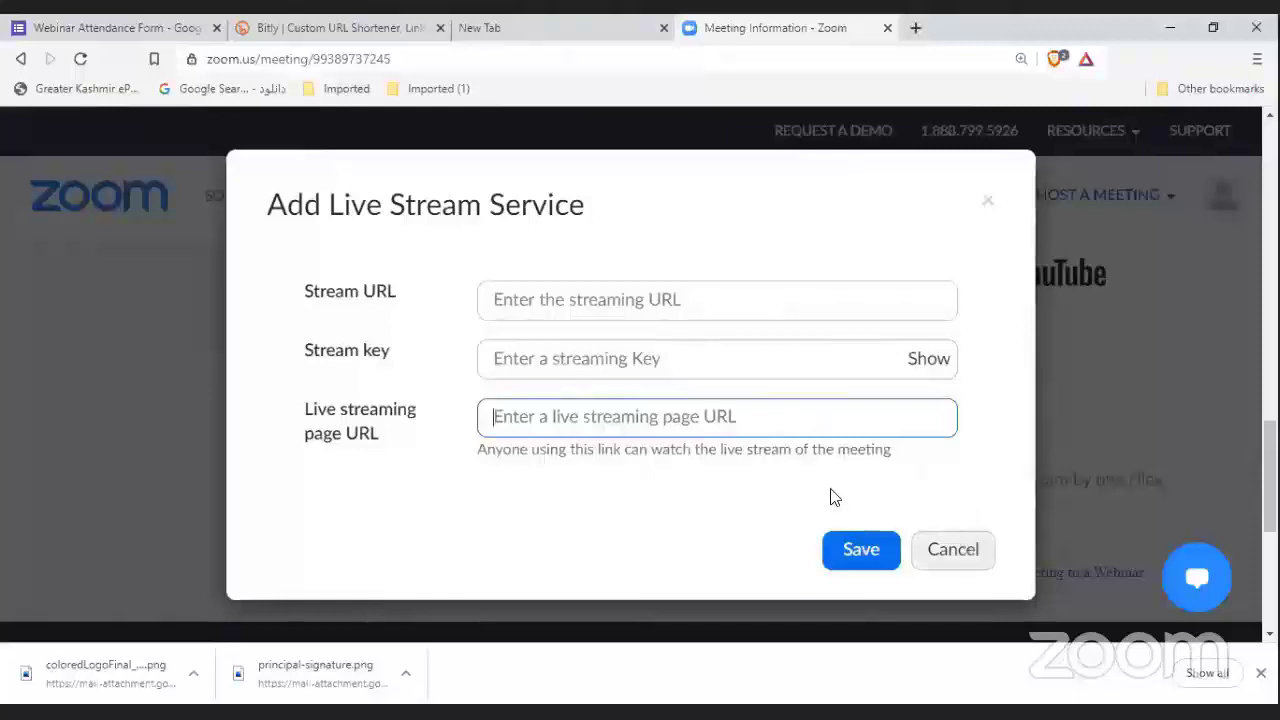
key("Escape")
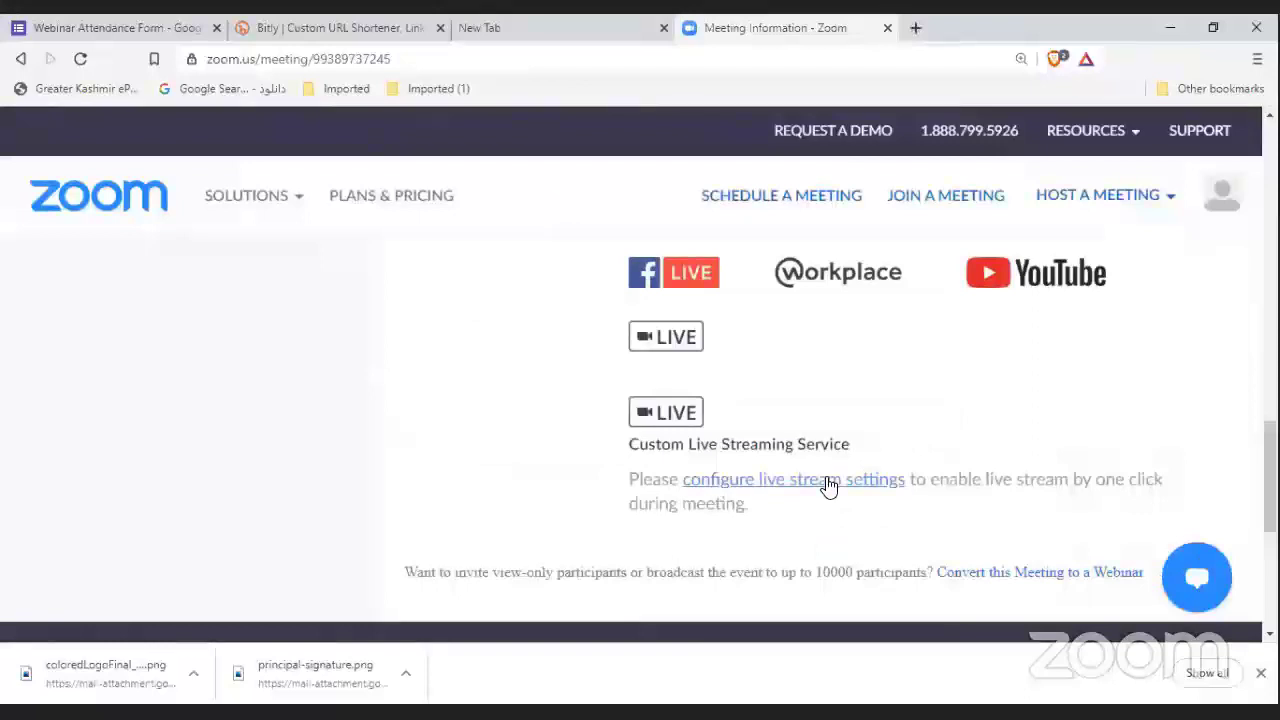
left_click(828, 485)
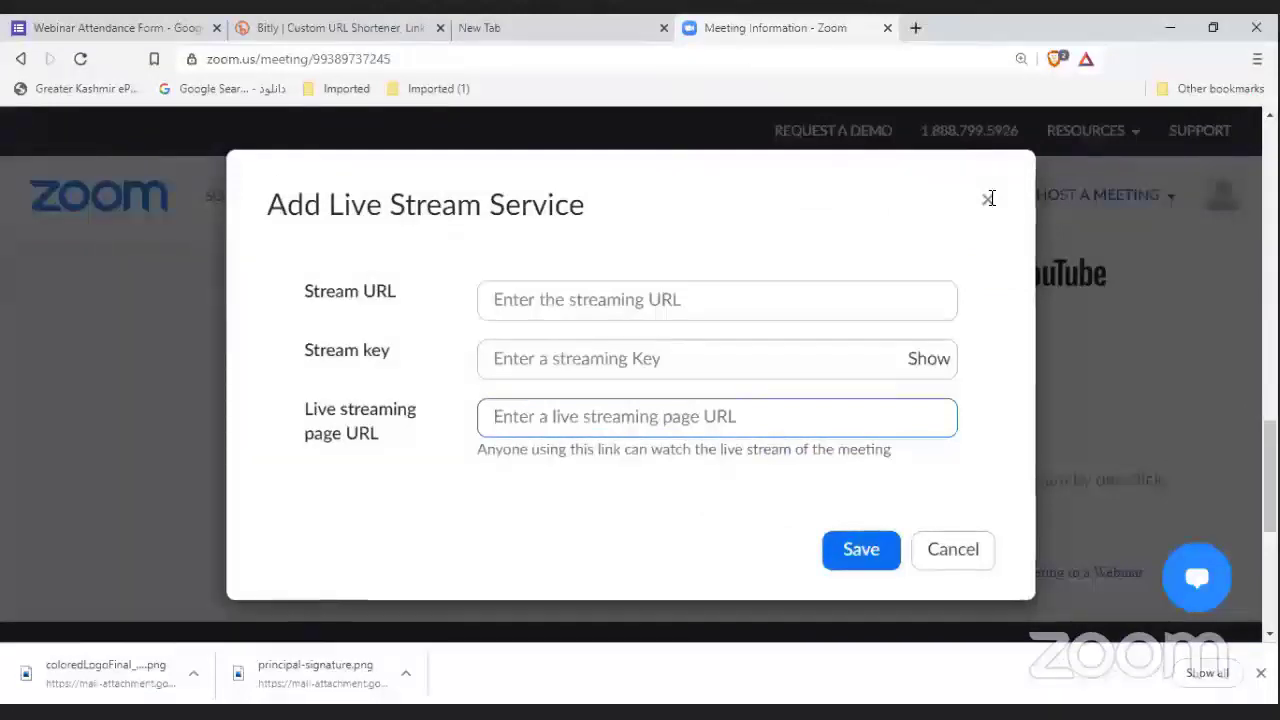
right_click(785, 427)
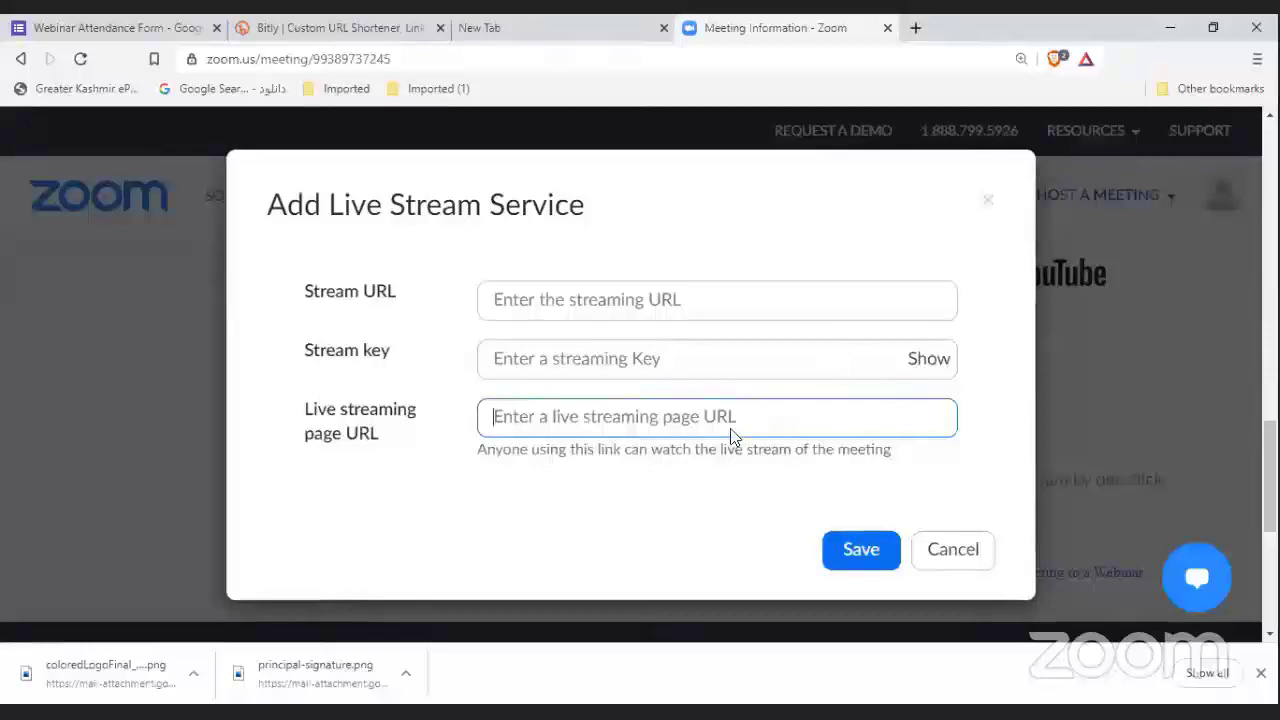
left_click(629, 355)
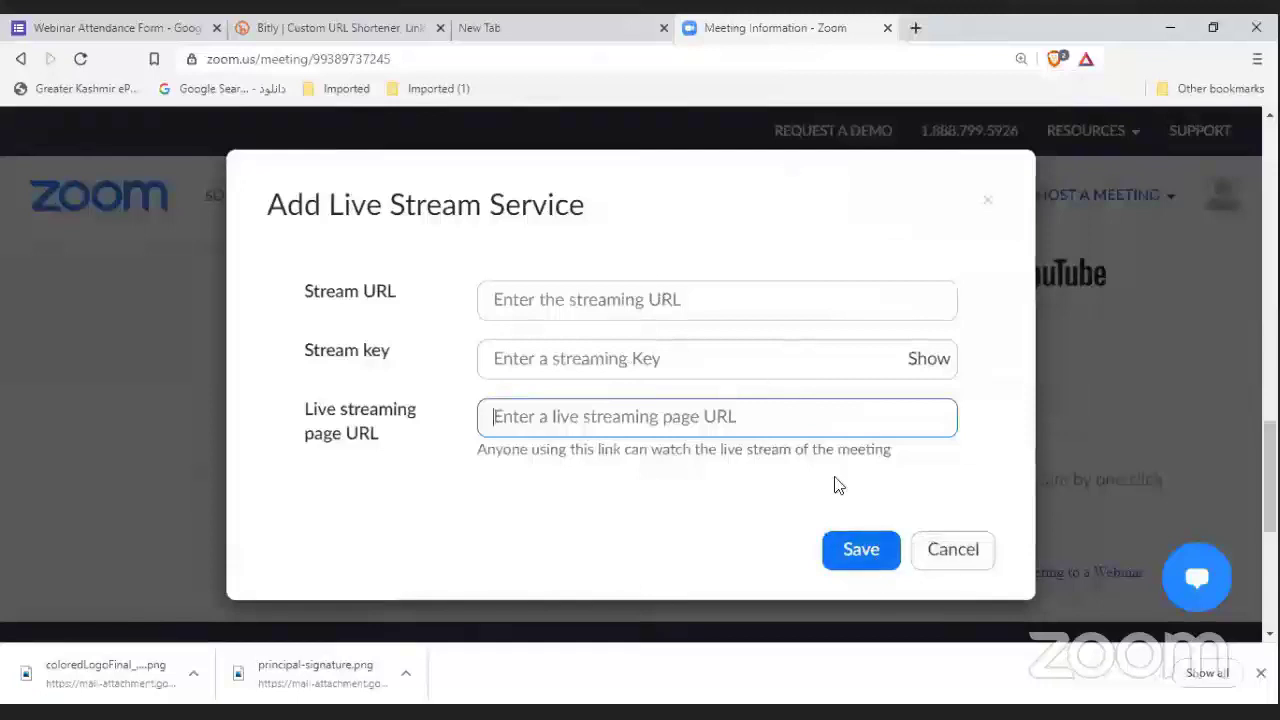
left_click(934, 552)
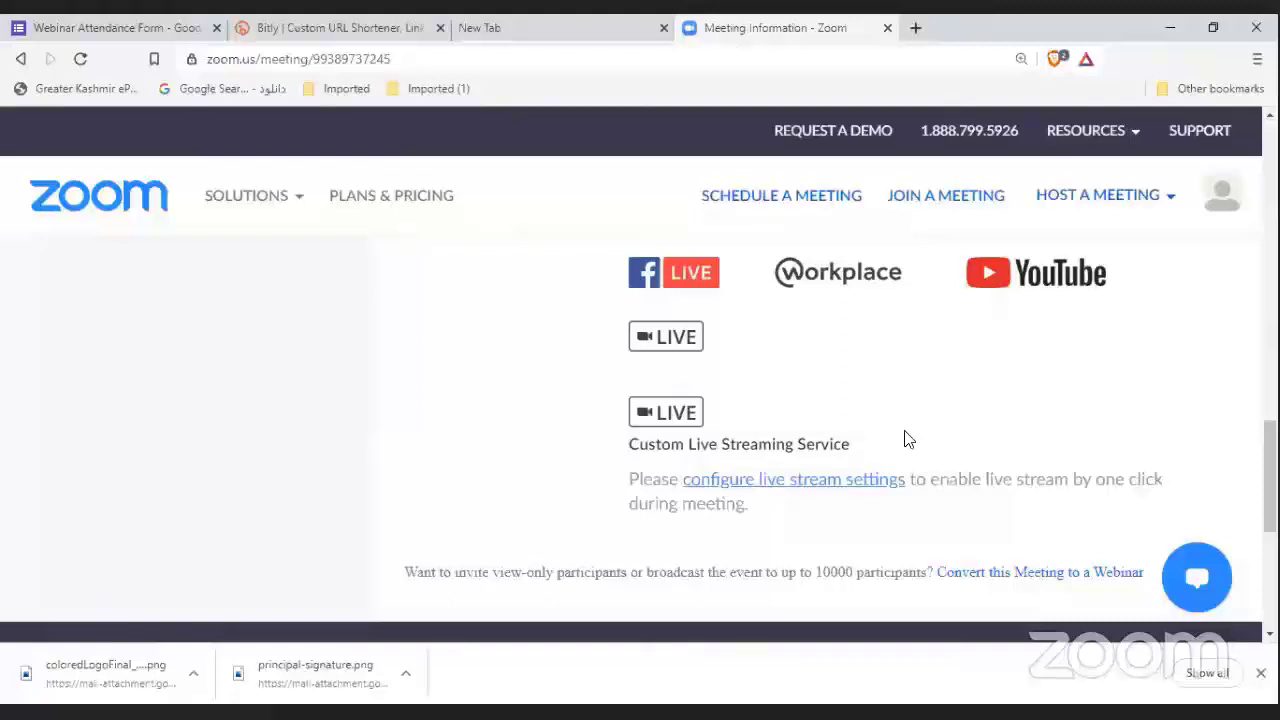
Start the saved meeting, then close the Launch Meeting tab
scroll(908, 440, "up", 5)
scroll(909, 446, "up", 5)
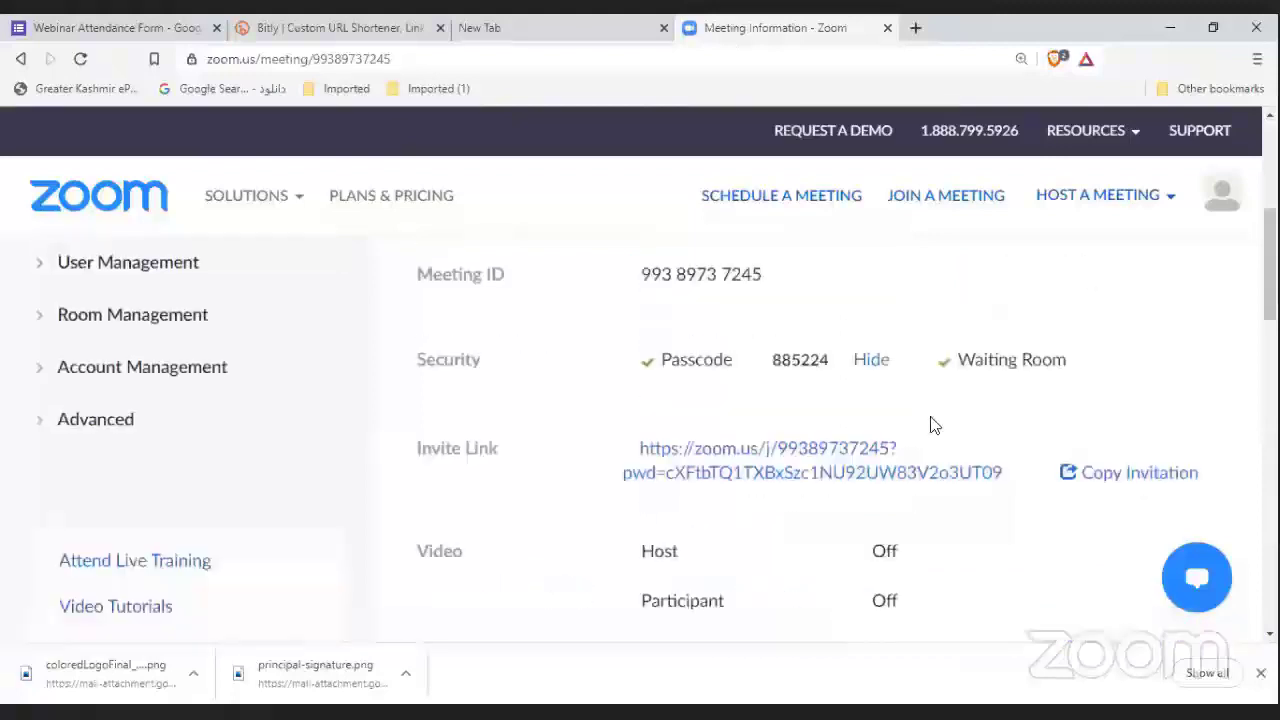
scroll(1094, 354, "up", 5)
left_click(1094, 348)
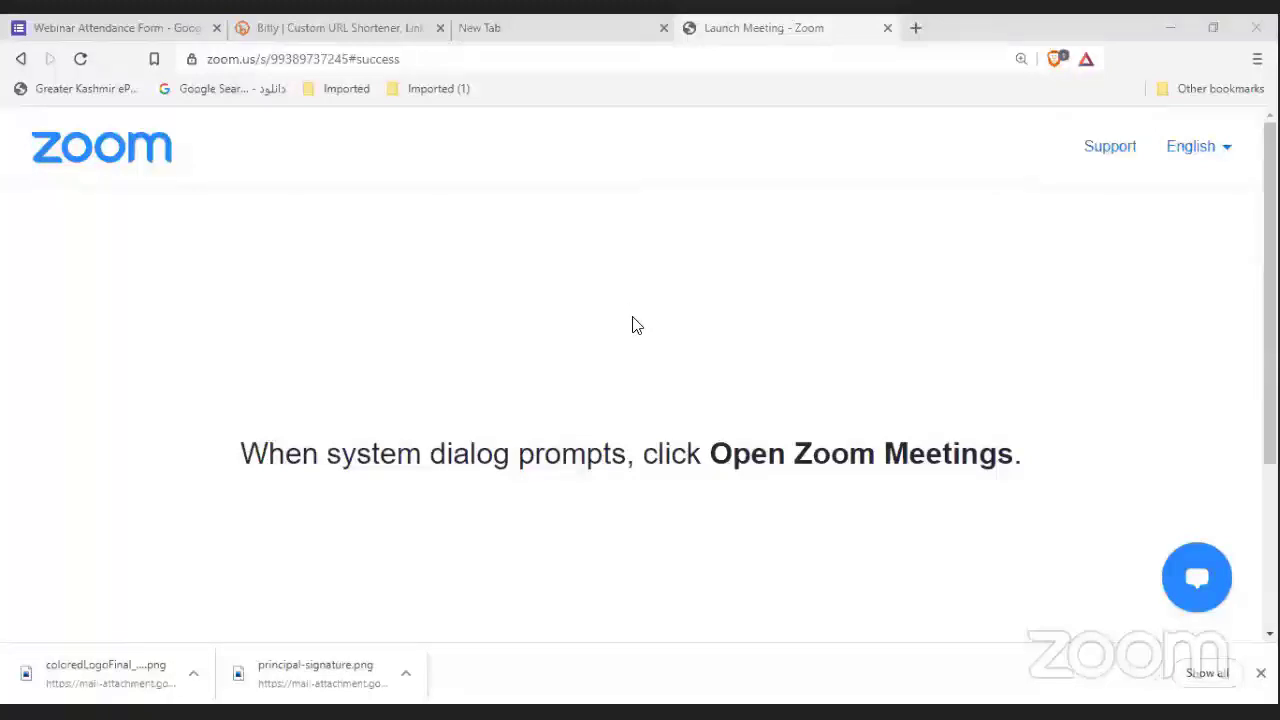
key("ctrl+w")
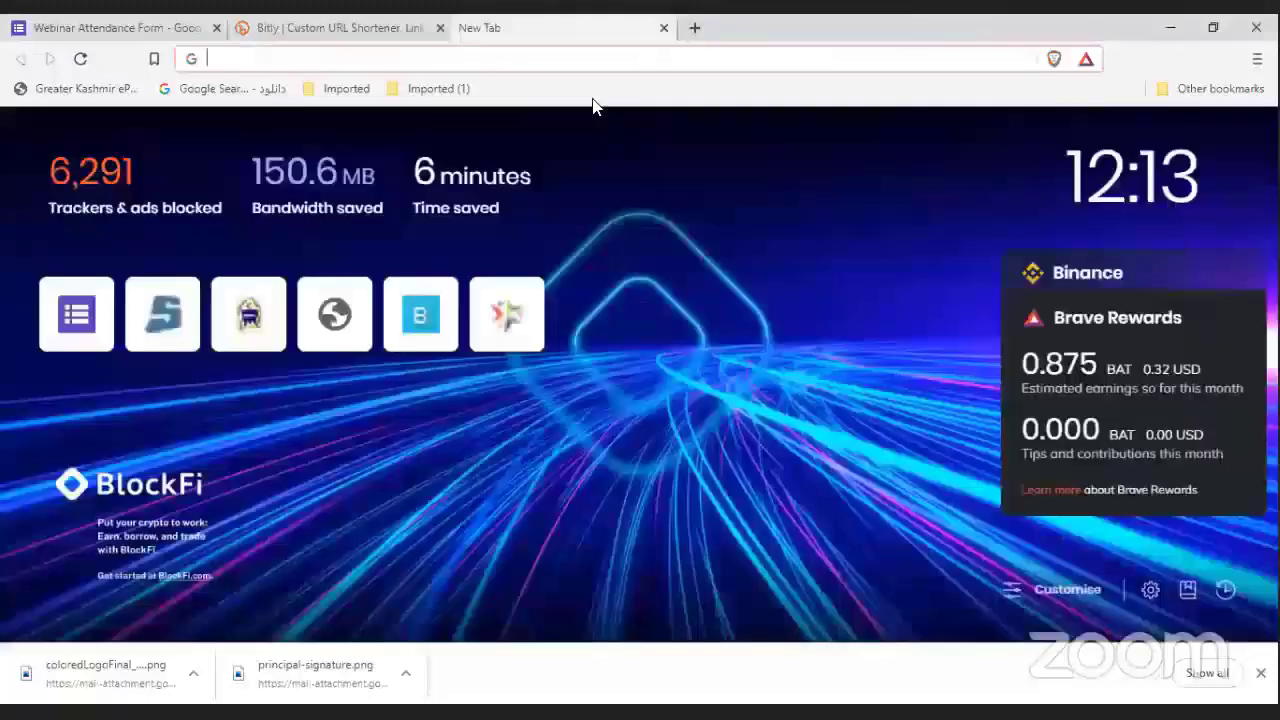
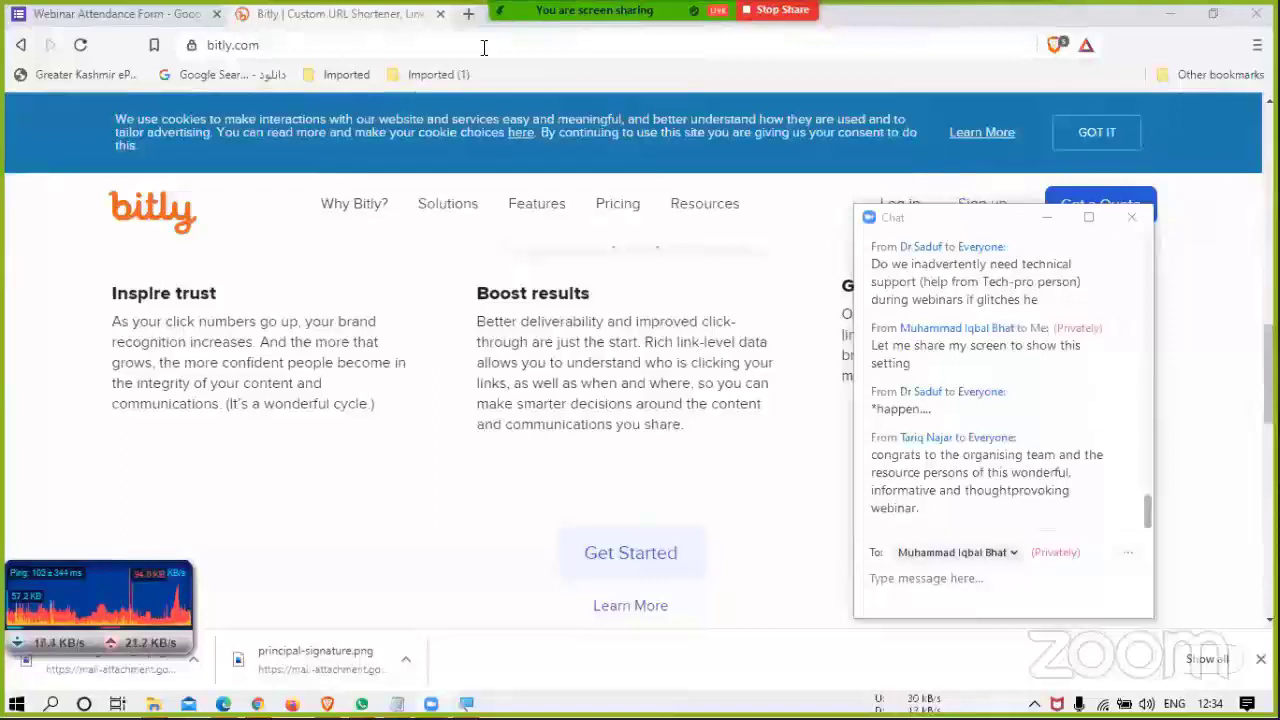
Reveal the meeting toolbar and show the More options: recording, meeting info, live stream, end
mouse_move(484, 50)
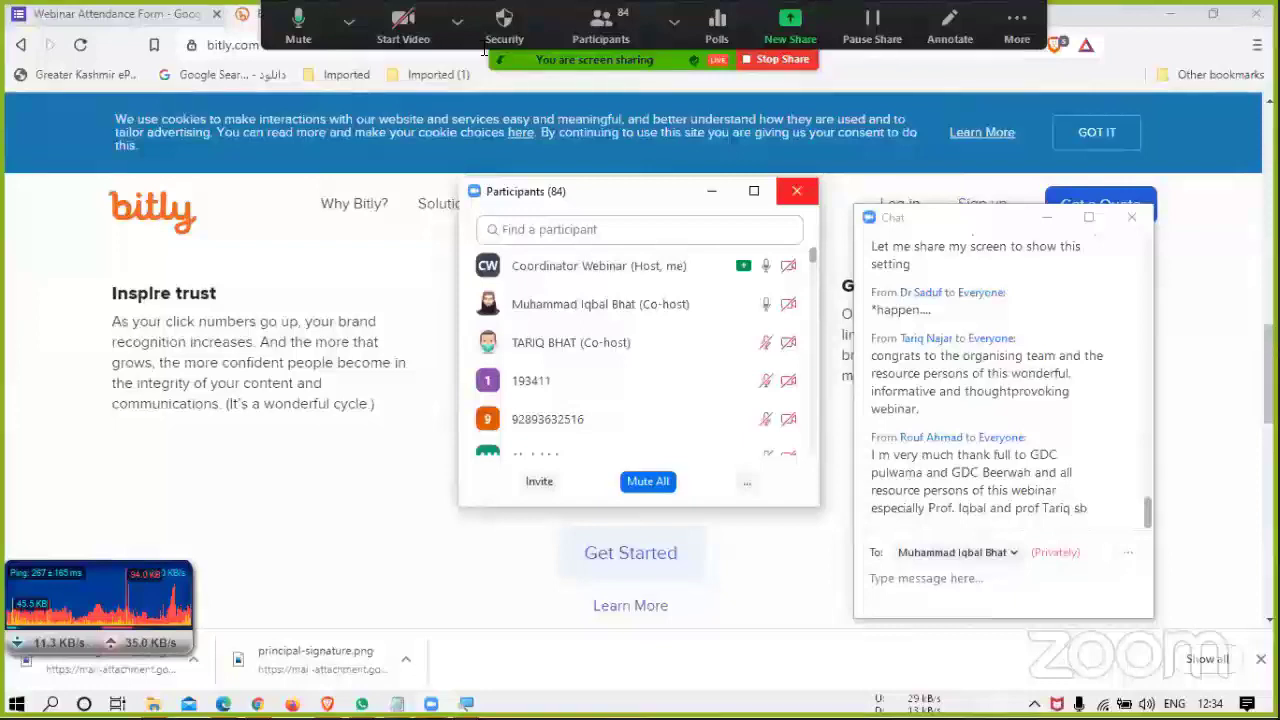
left_click(1017, 25)
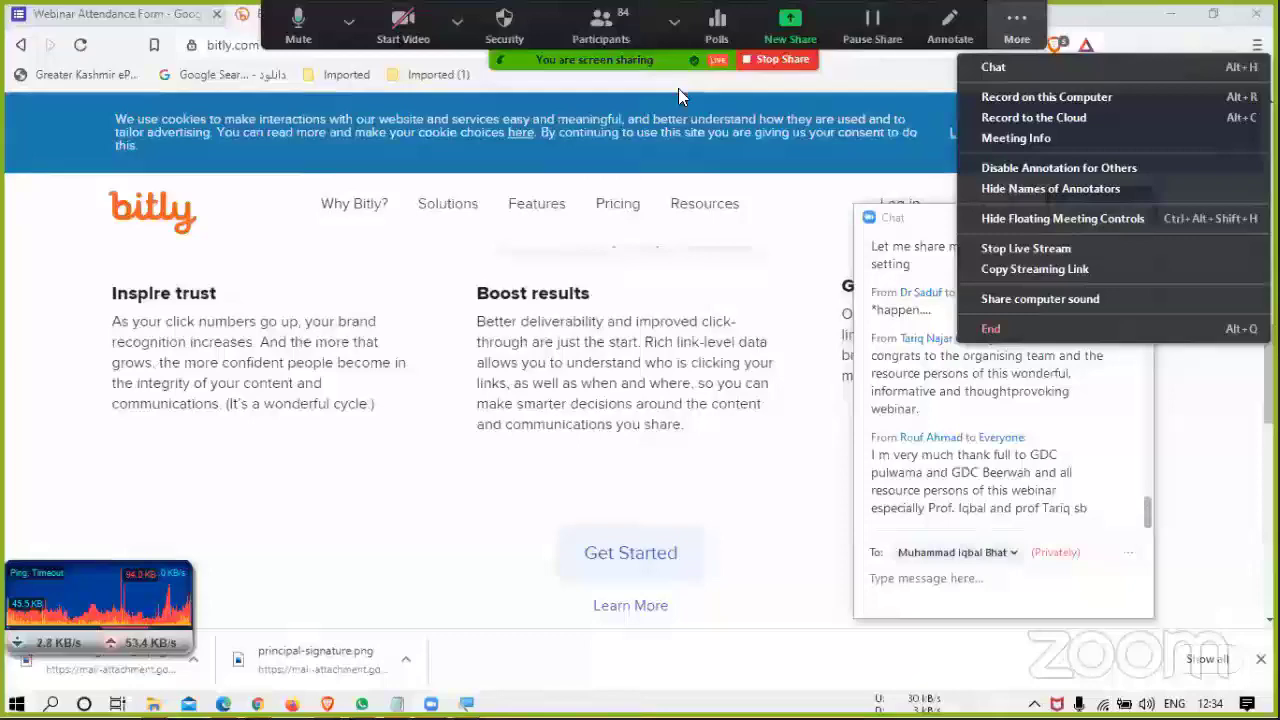
Minimize the browser with the show-desktop shortcut, dismissing the More menu
key("super+d")
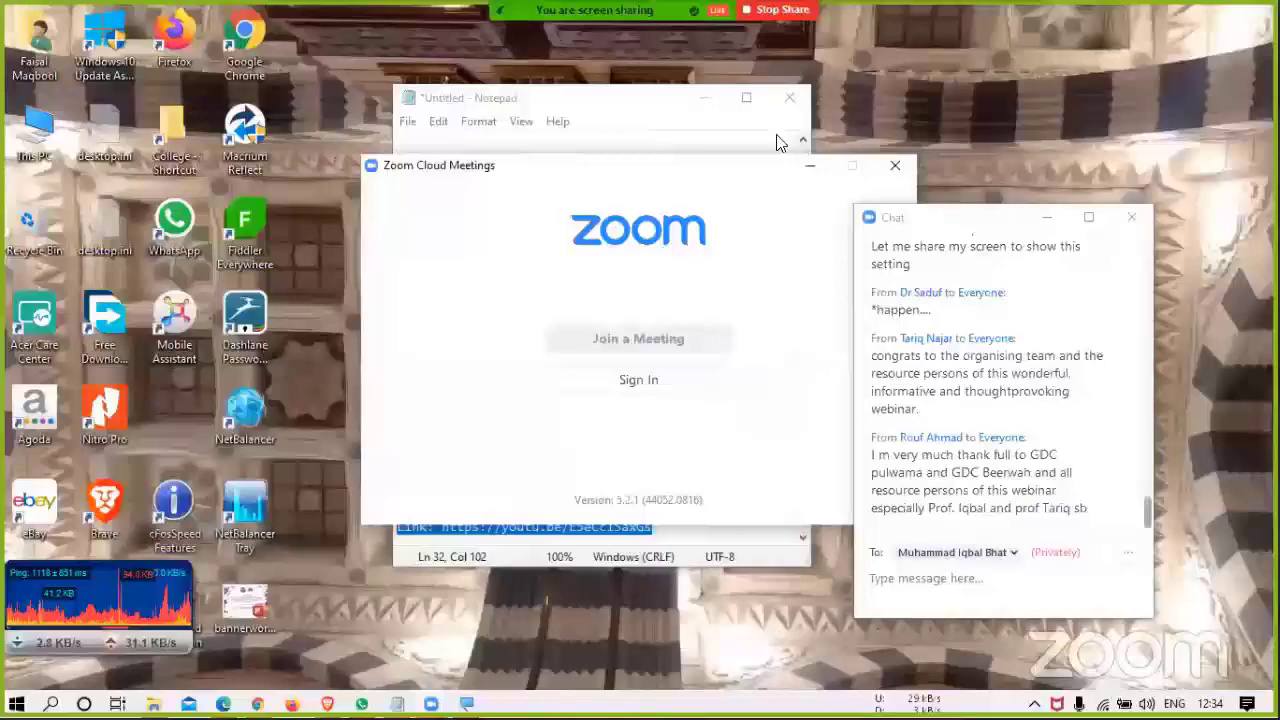
Hide Notepad, the Zoom start window and Chat, leaving only the bare desktop
key("super+d")
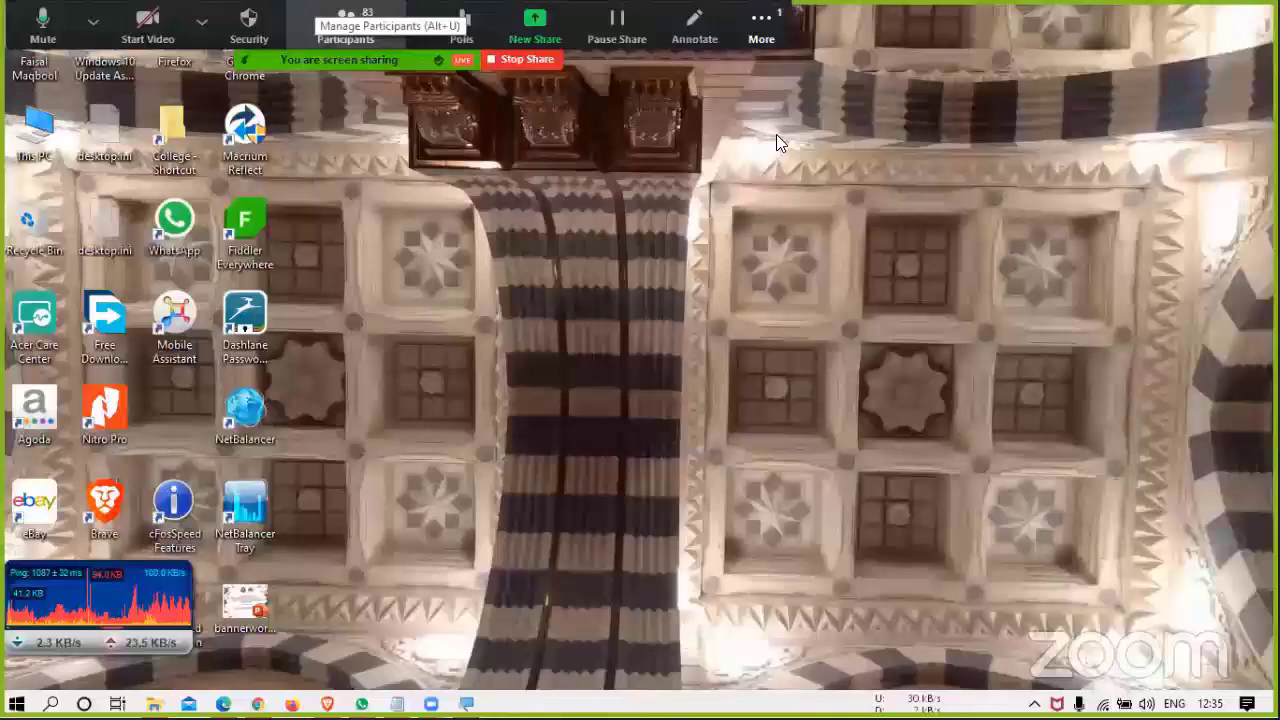
Show the participants list with 77 attendees in the meeting and one waiting
key("alt+u")
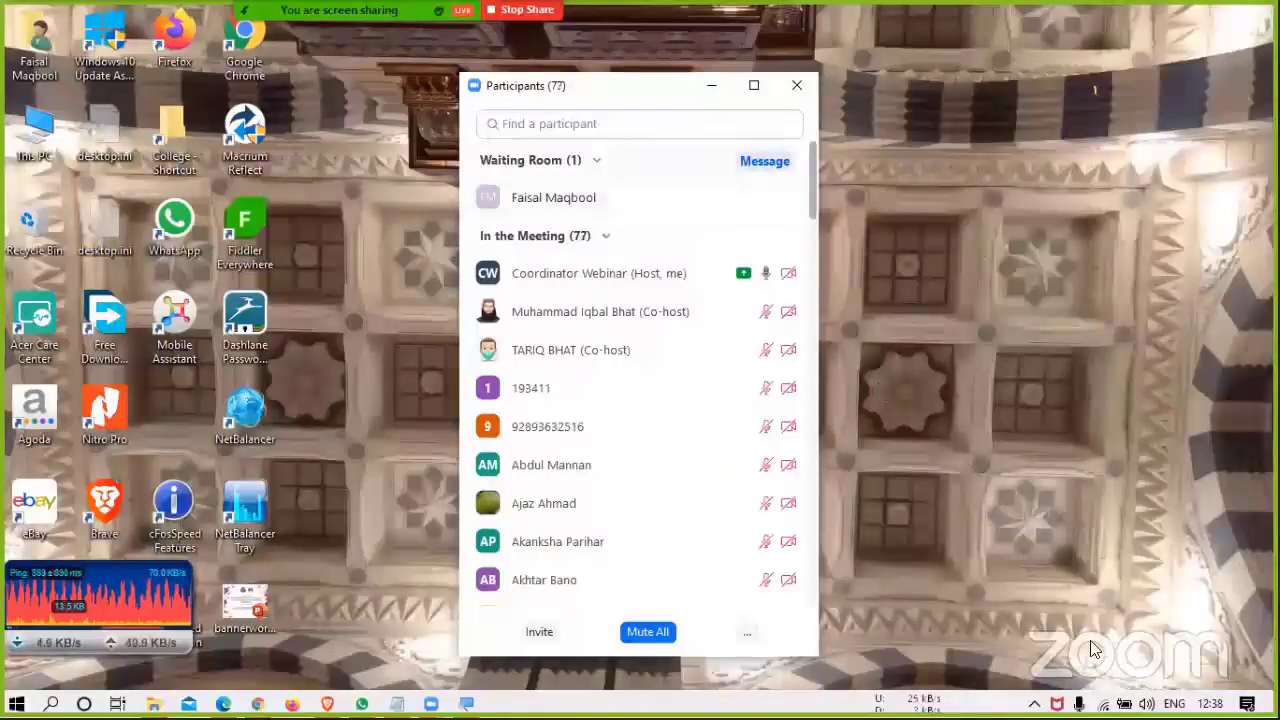
Send the waiting room 'Please wait till 1 PM for getting in the workshop. You can also watch the live stream'
key("alt+h")
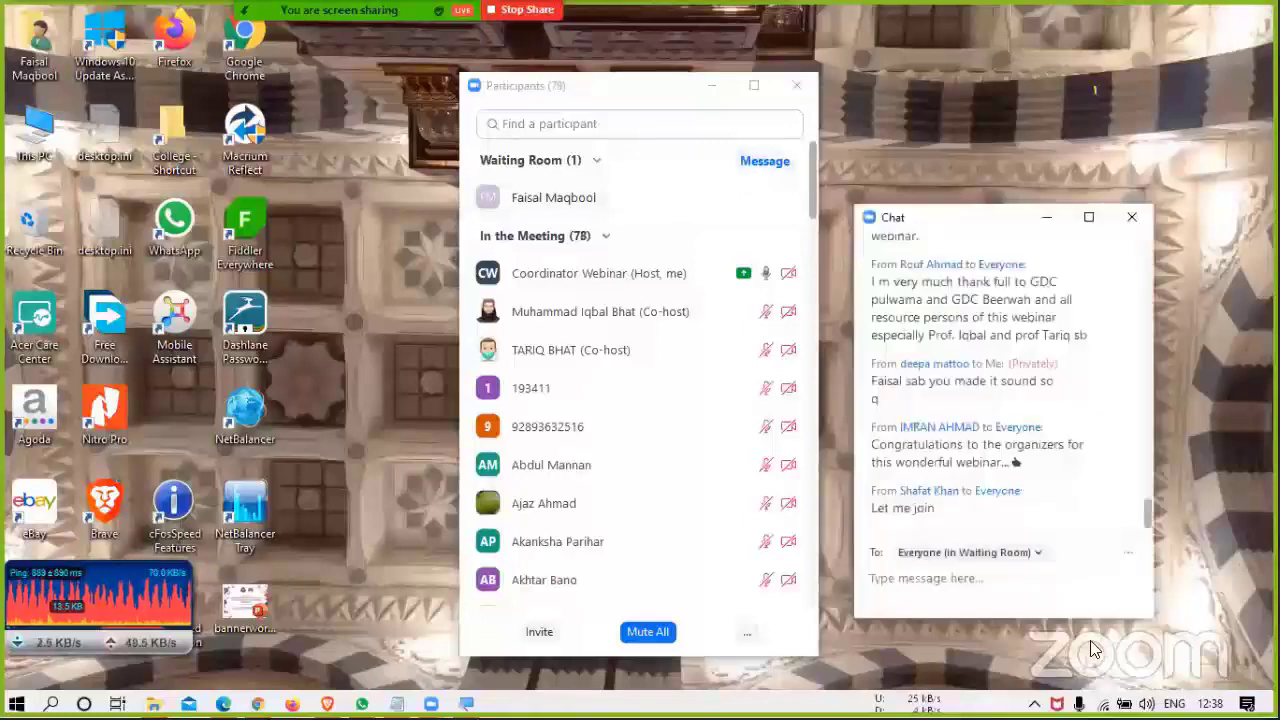
type("Please wait till 1 PM for gett")
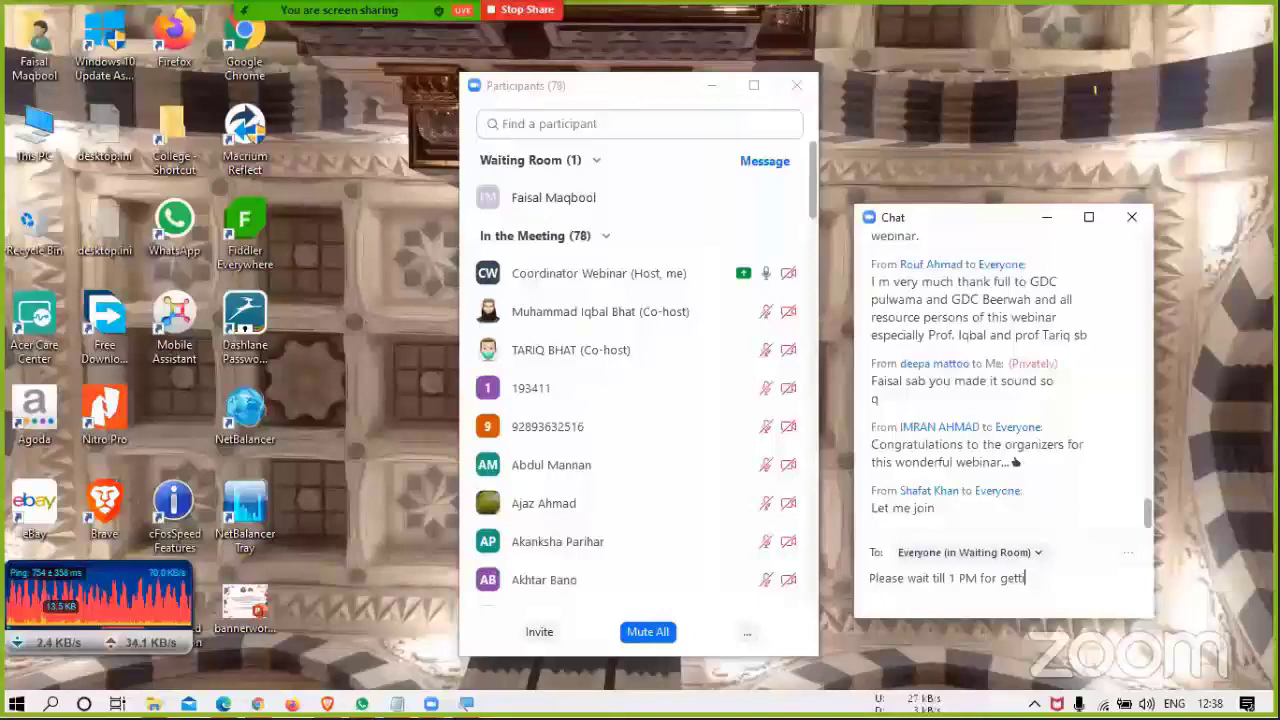
type("ing in the workshop. You can also watch")
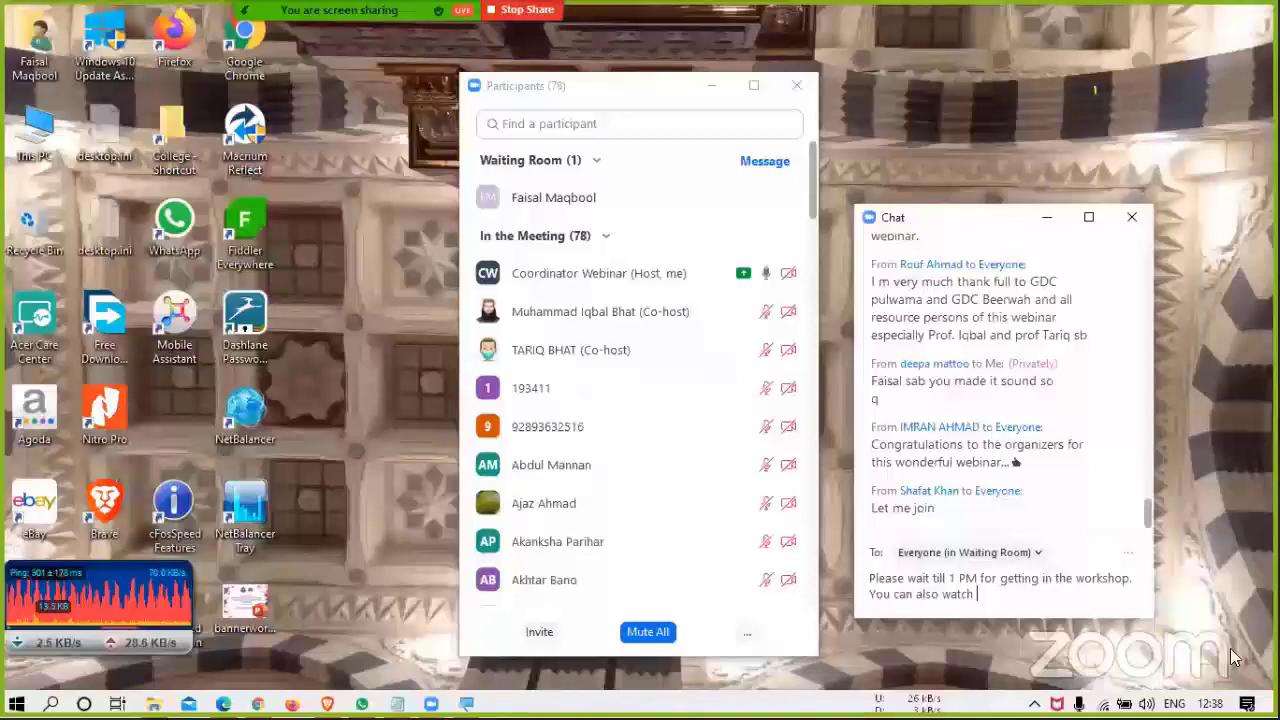
type("the live stream")
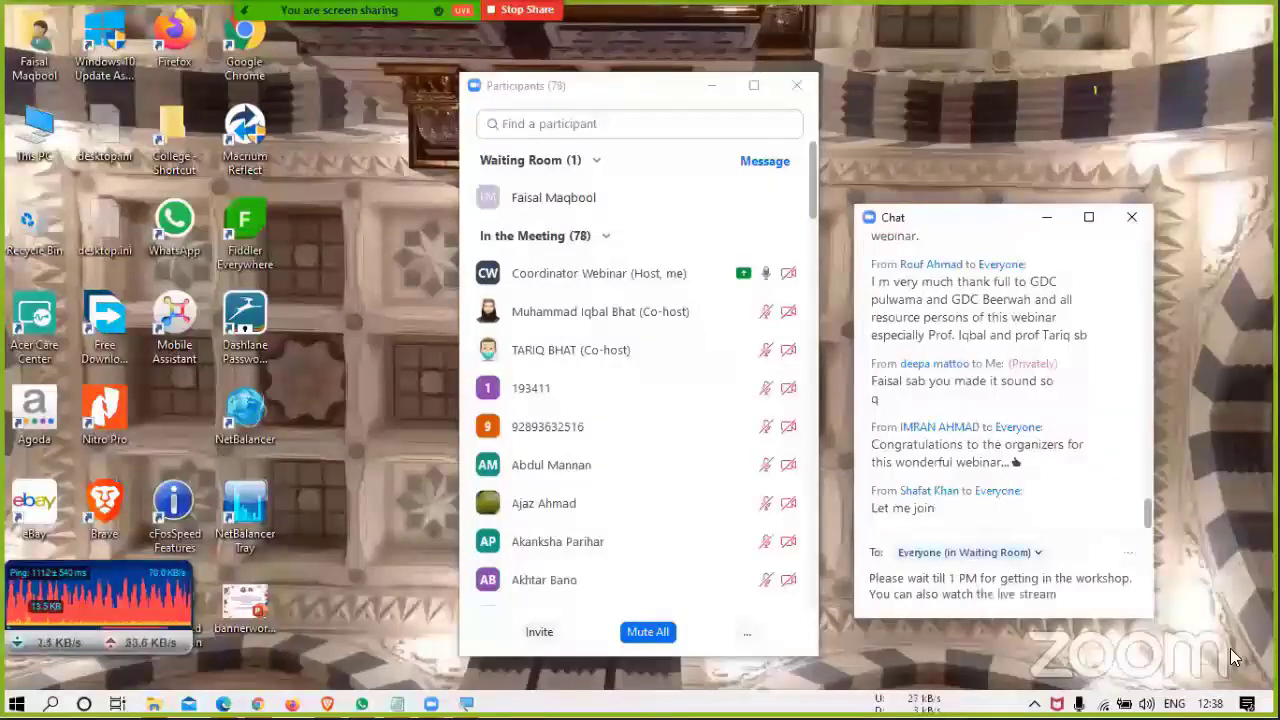
key("Return")
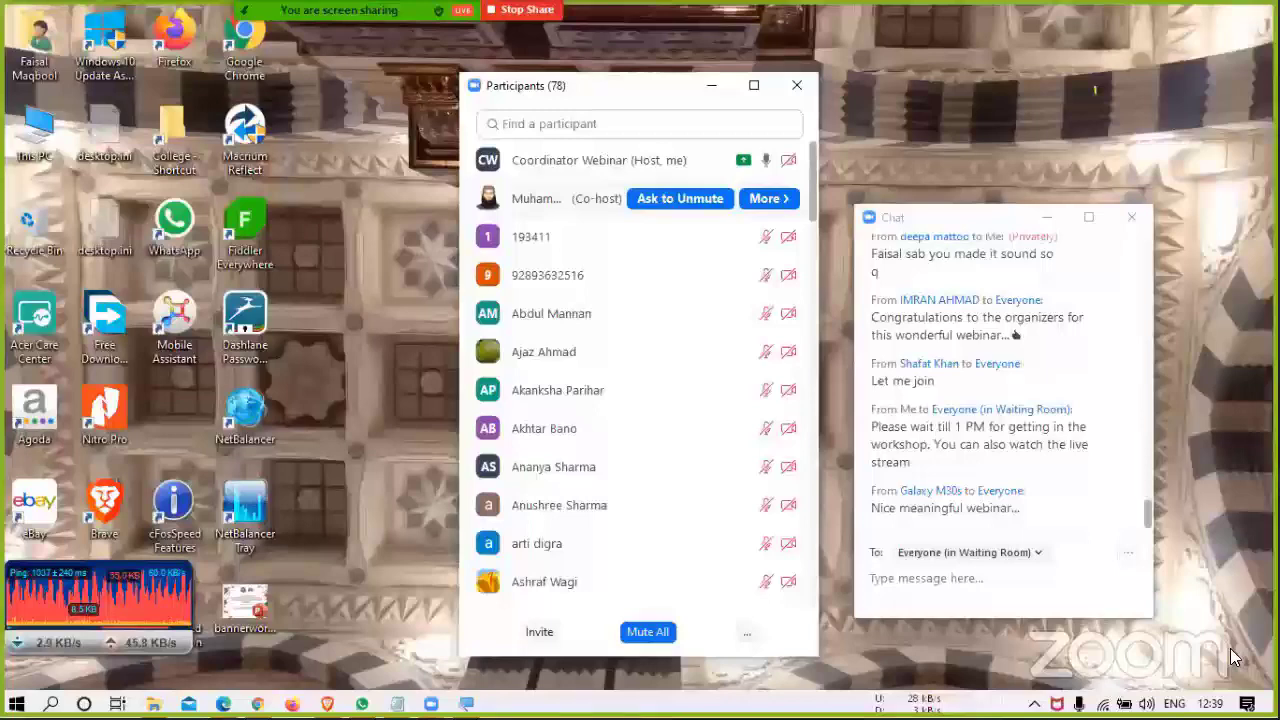
scroll(640, 350, "down", 10)
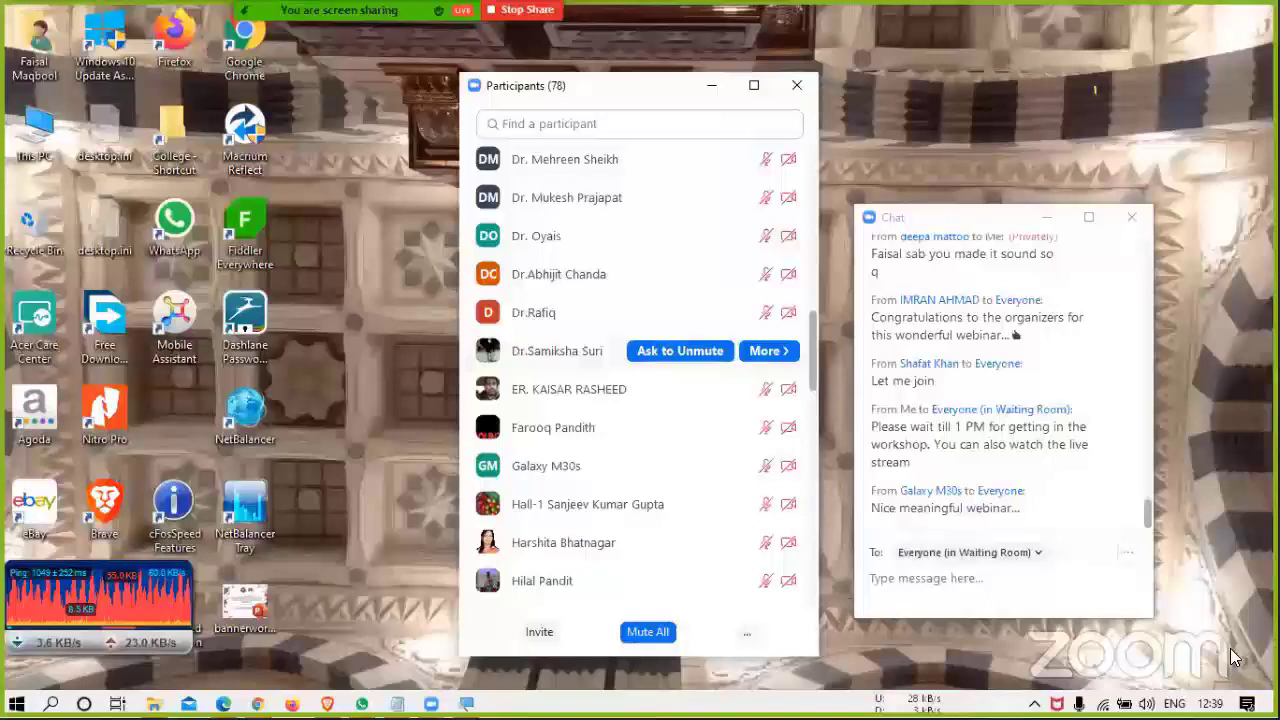
scroll(640, 420, "down", 6)
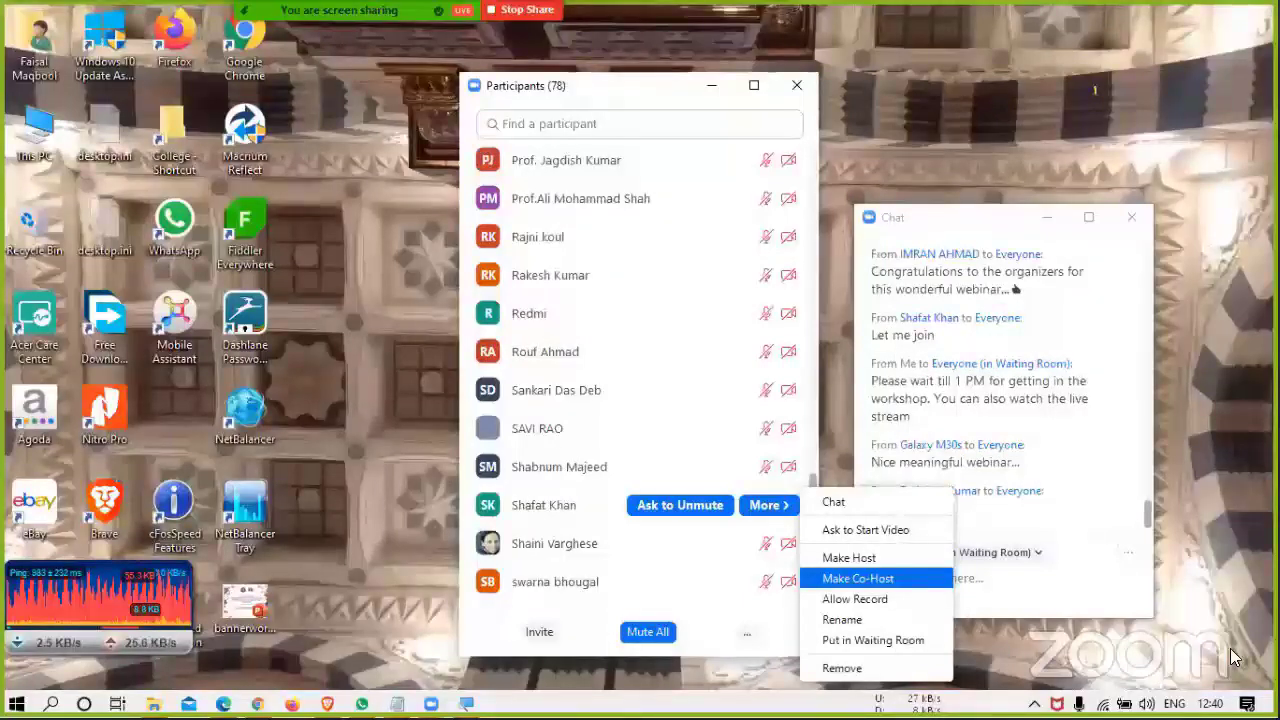
Choose Make Co-Host for the selected attendee in the Participants panel
key("Return")
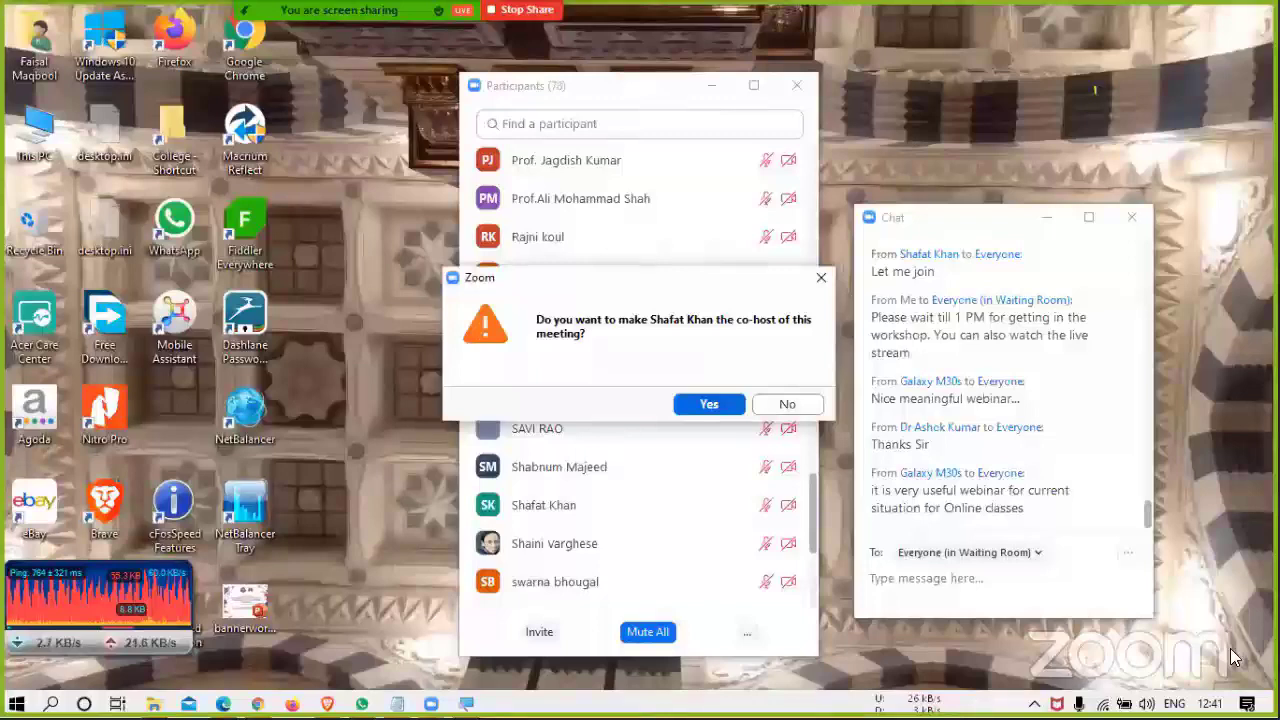
Confirm the attendee as co-host, then bring the untitled Notepad document forward
key("Return")
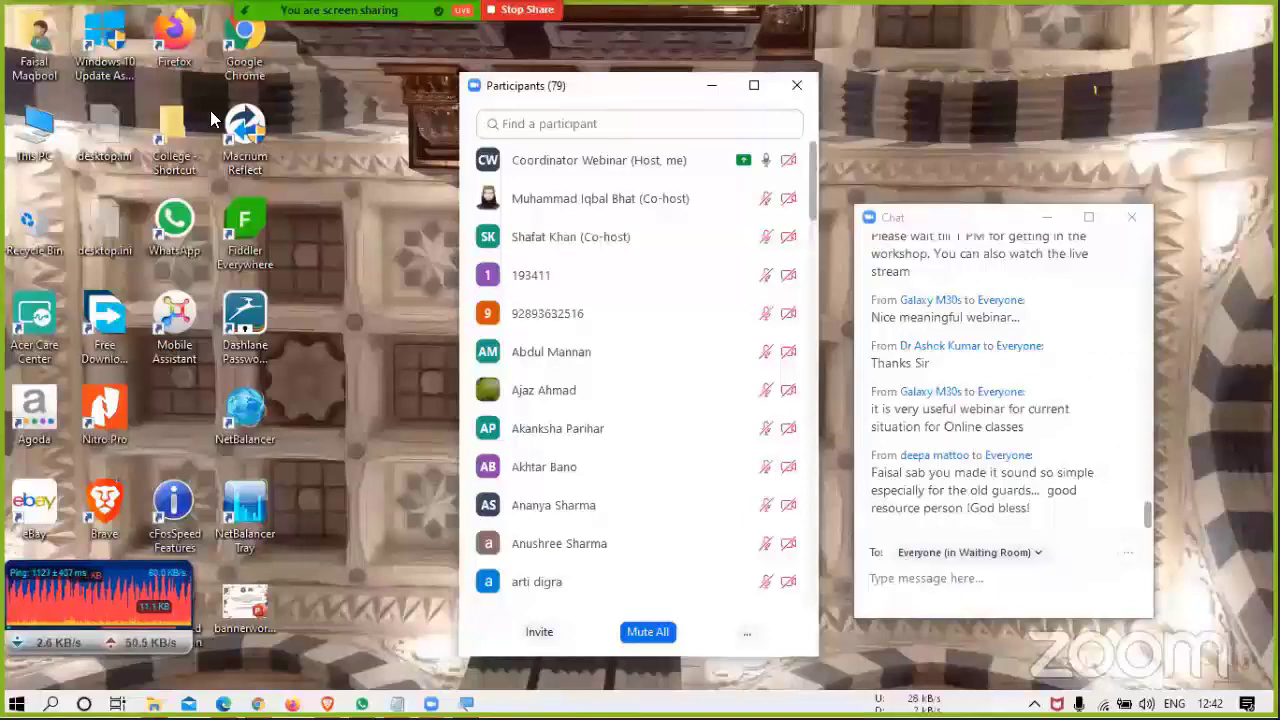
key("alt+Tab")
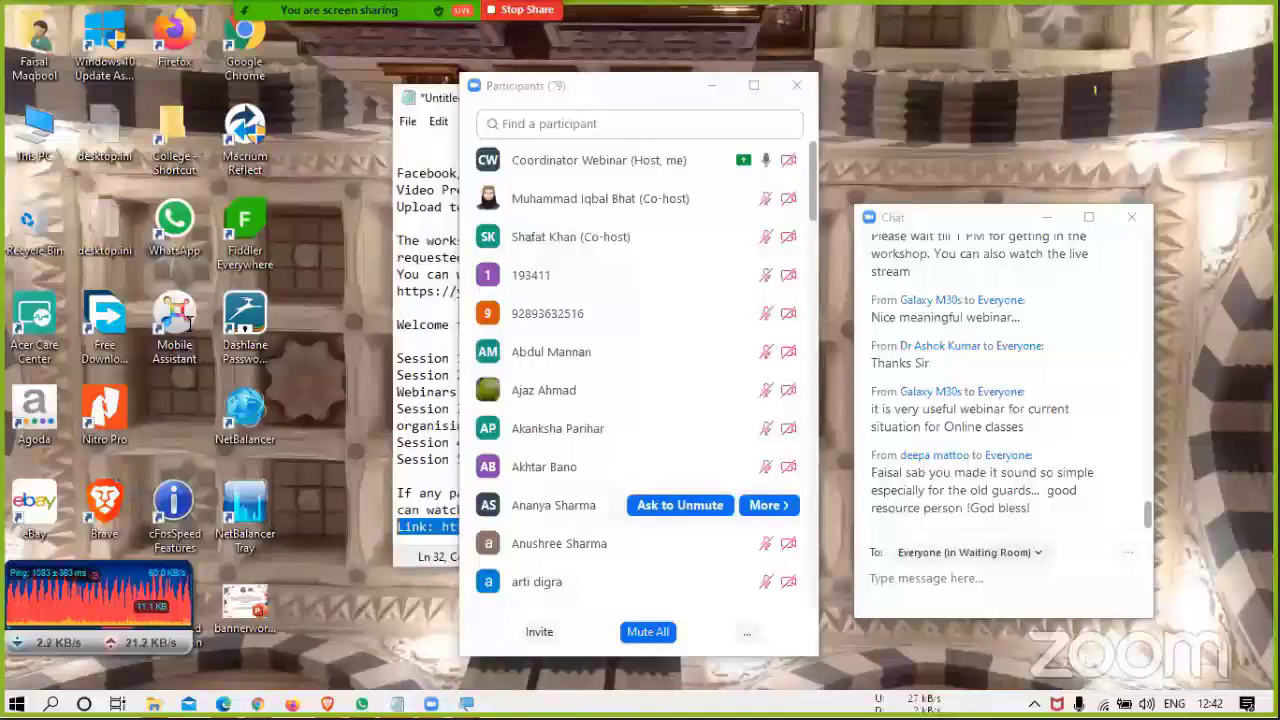
Copy the workshop start-time paragraph from Notepad, then minimize Notepad
left_click_drag(430, 97, 37, 137)
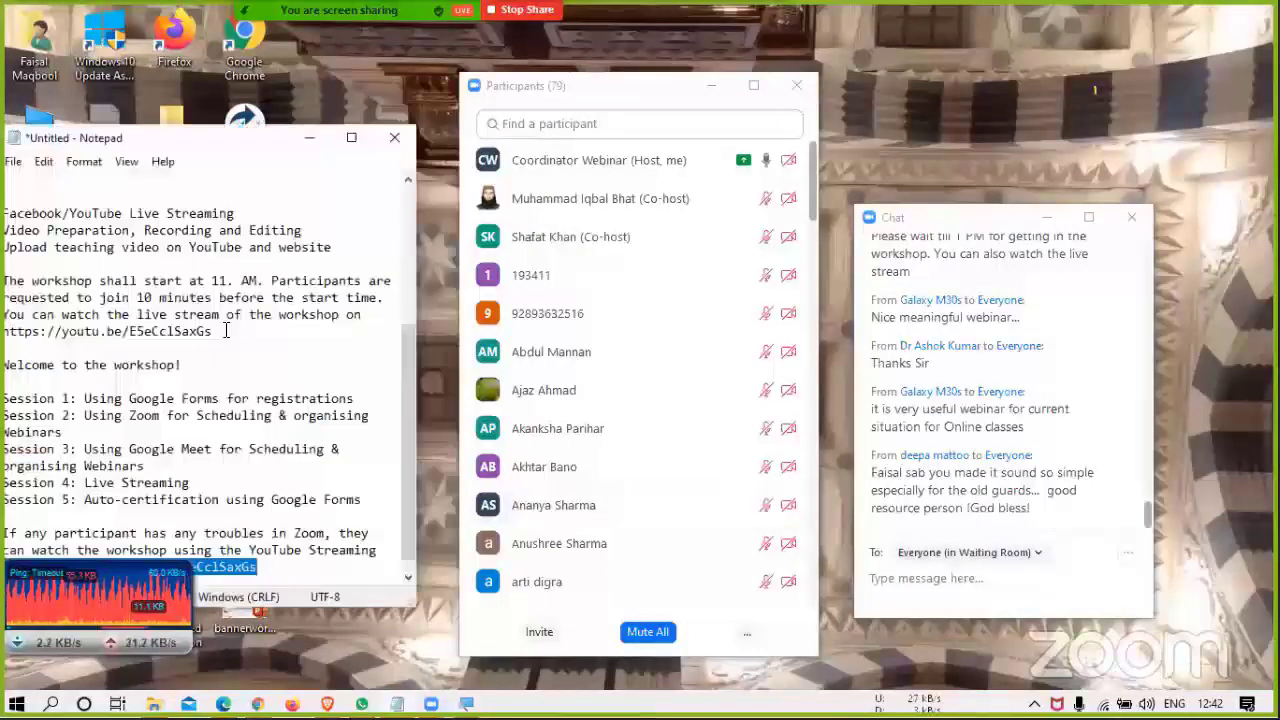
left_click_drag(4, 281, 211, 331)
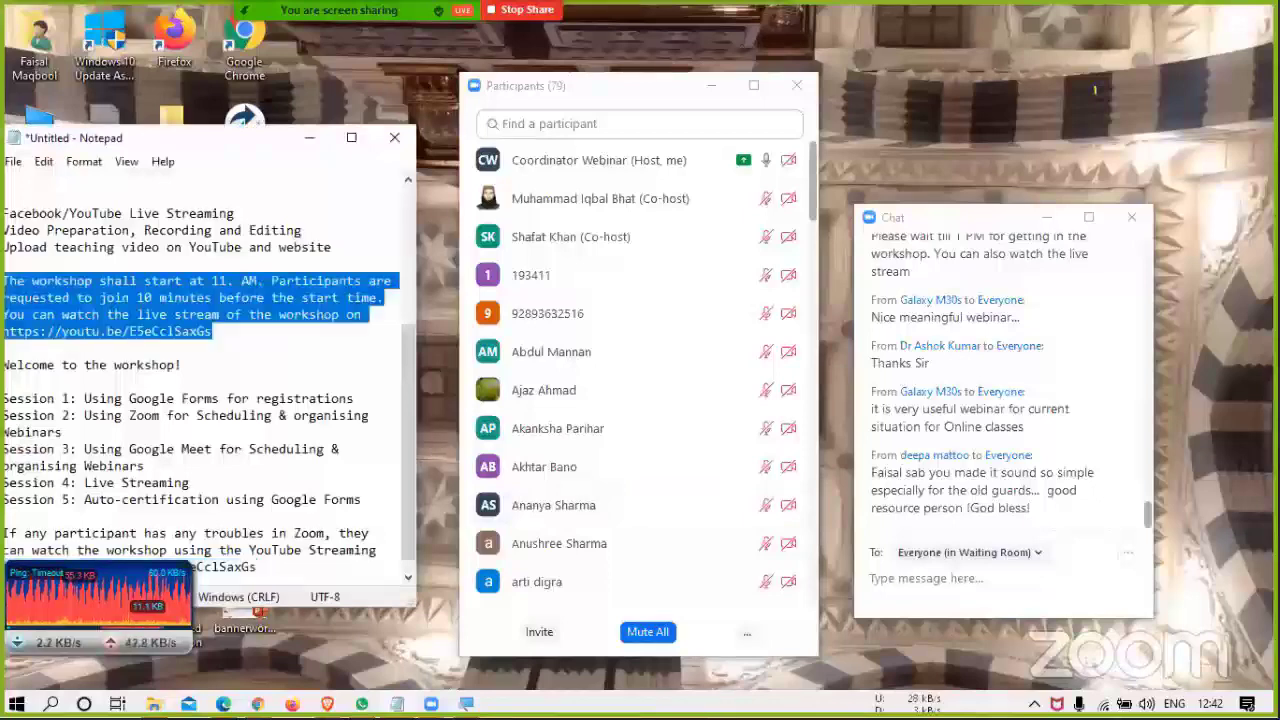
left_click(310, 137)
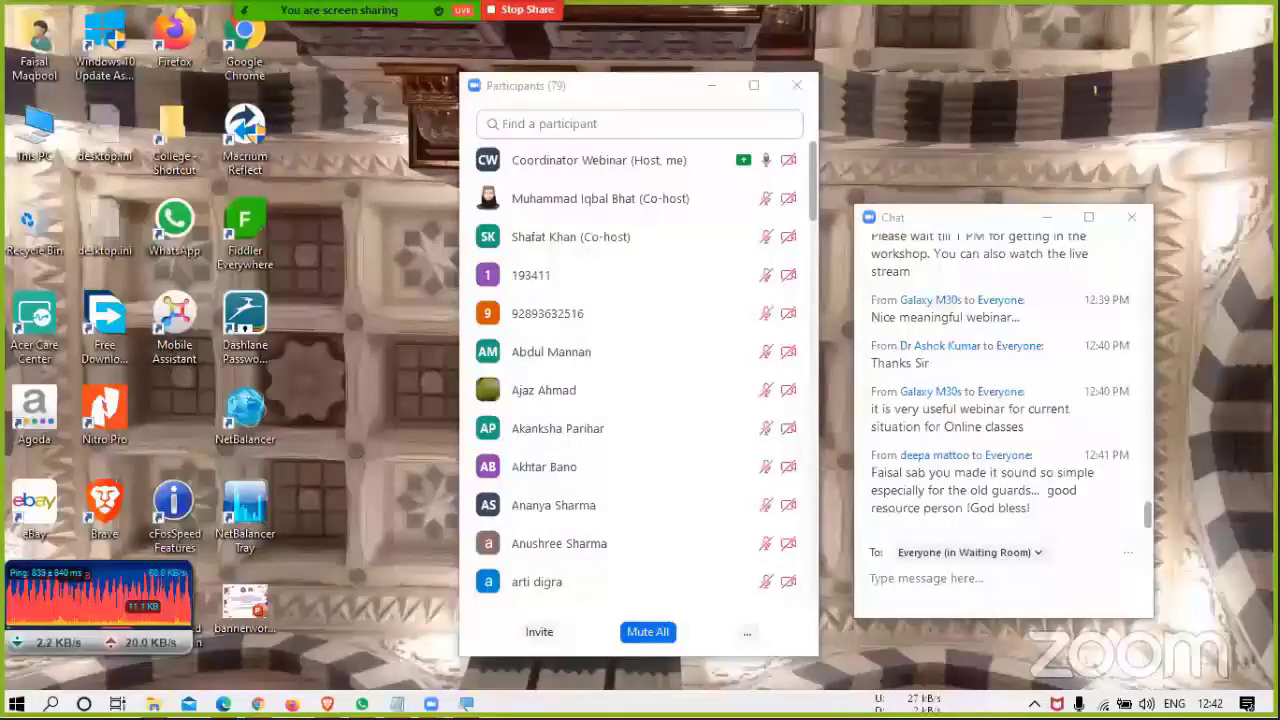
Post the 11 AM start-time and live-stream announcement to the waiting room, then to everyone
key("ctrl+v")
key("Return")
key("ctrl+v")
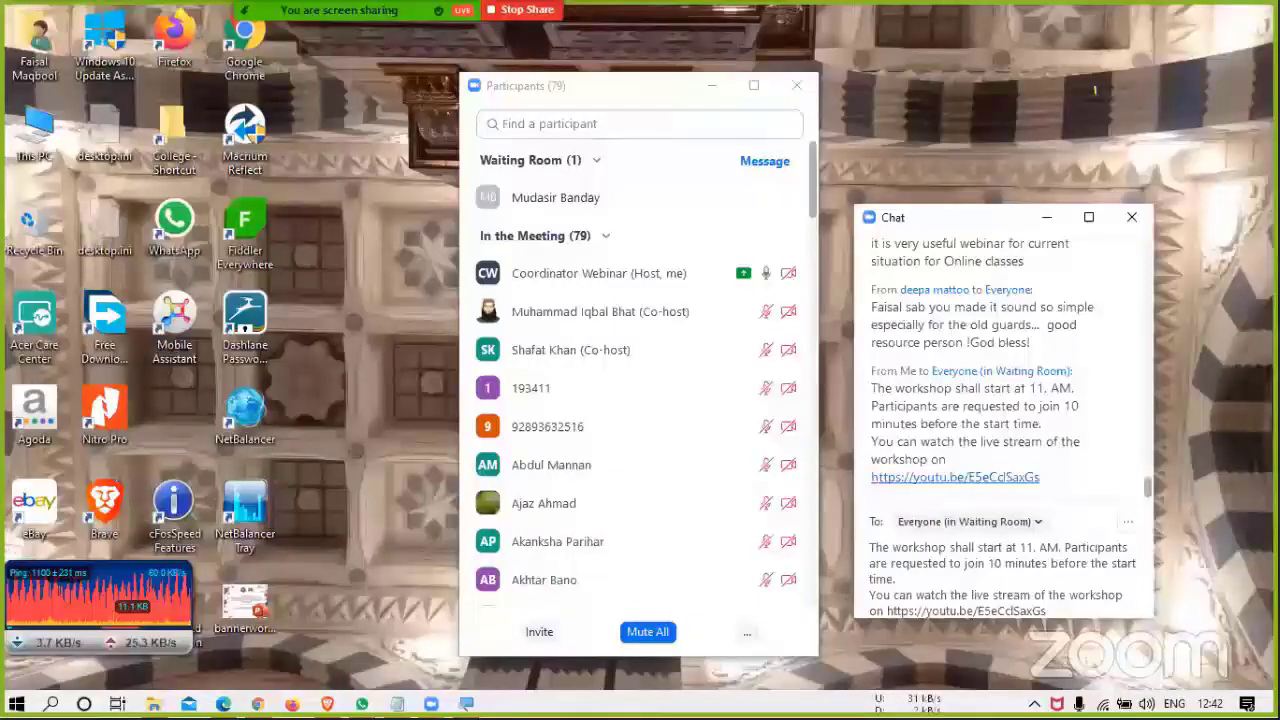
key("Return")
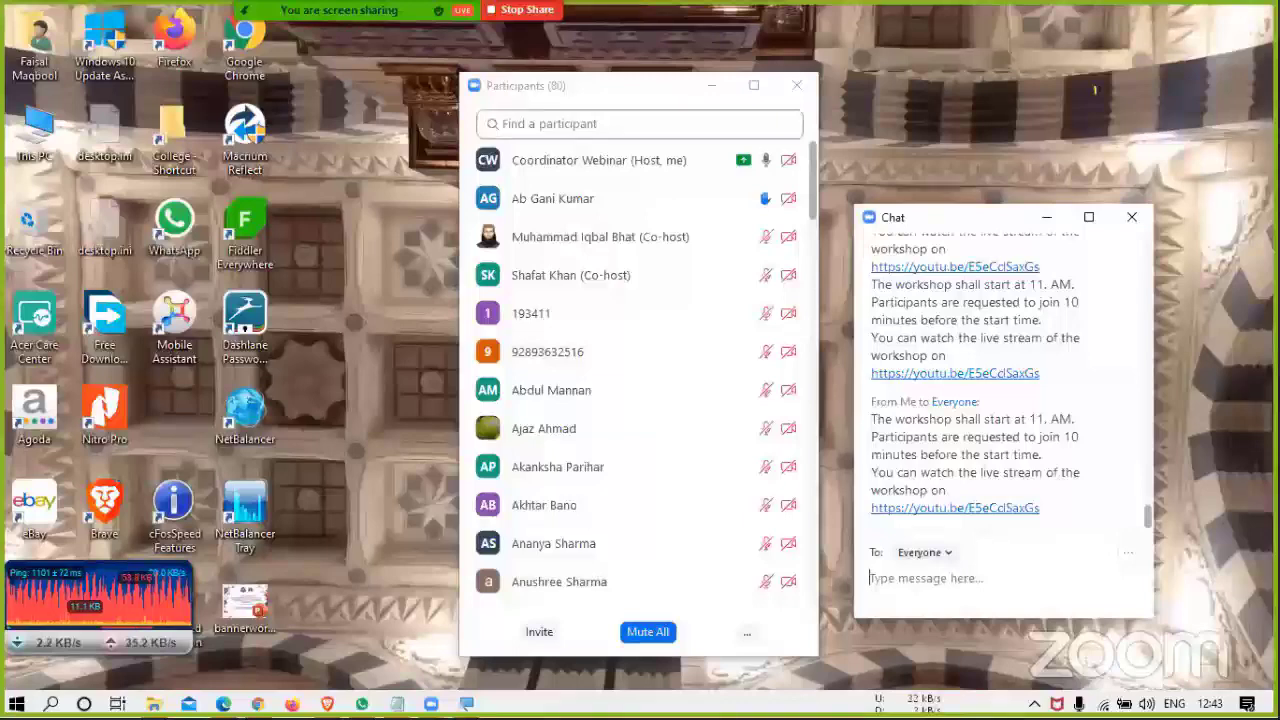
Admit the person from the Waiting Room into the meeting
mouse_move(600, 160)
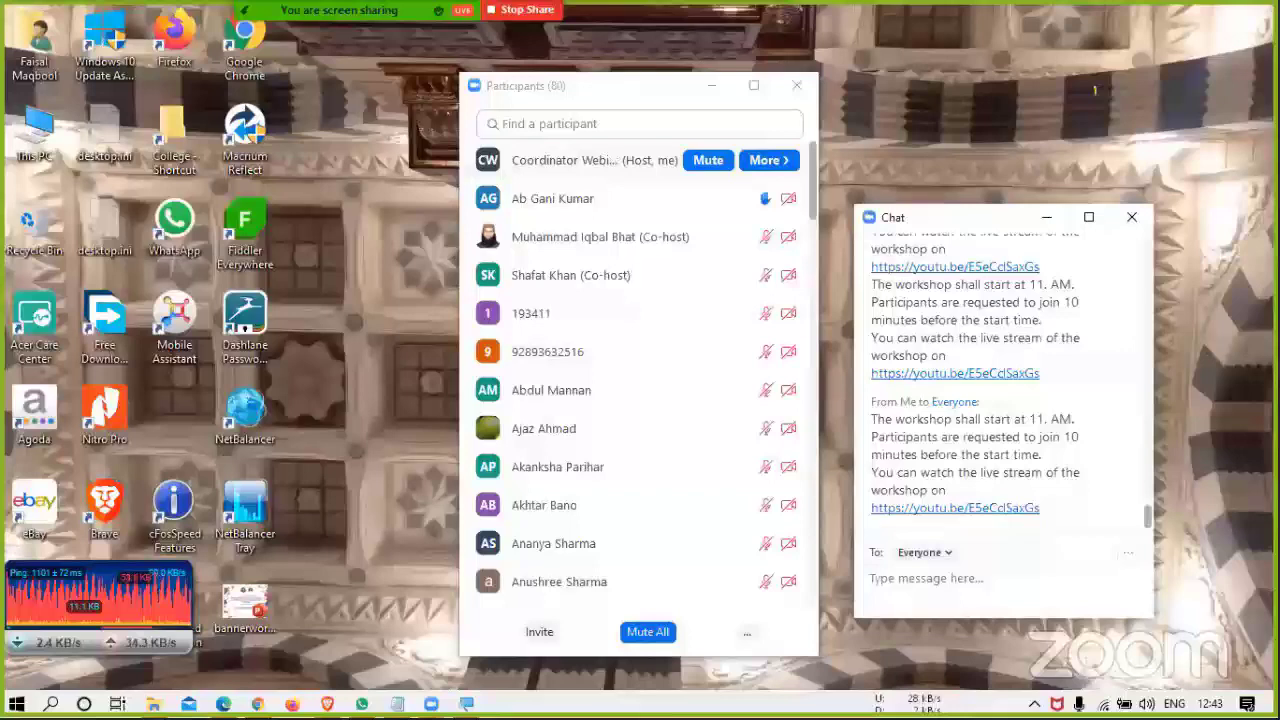
mouse_move(560, 275)
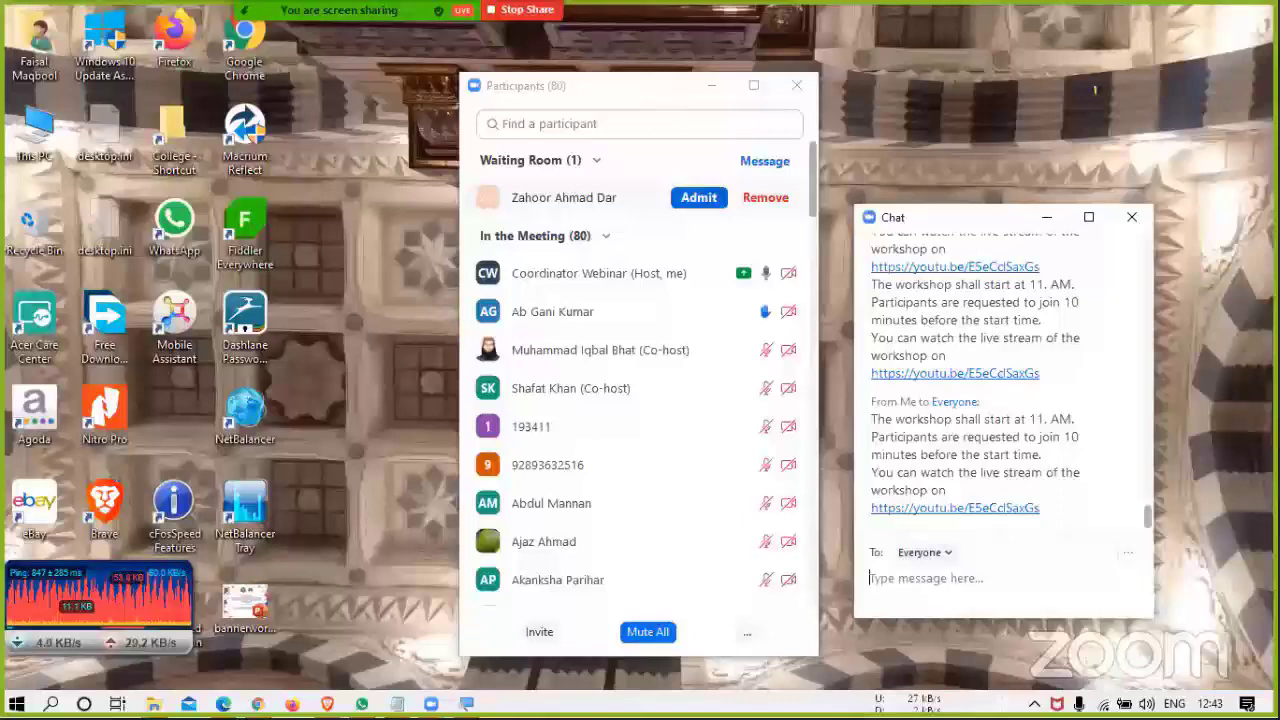
left_click(699, 197)
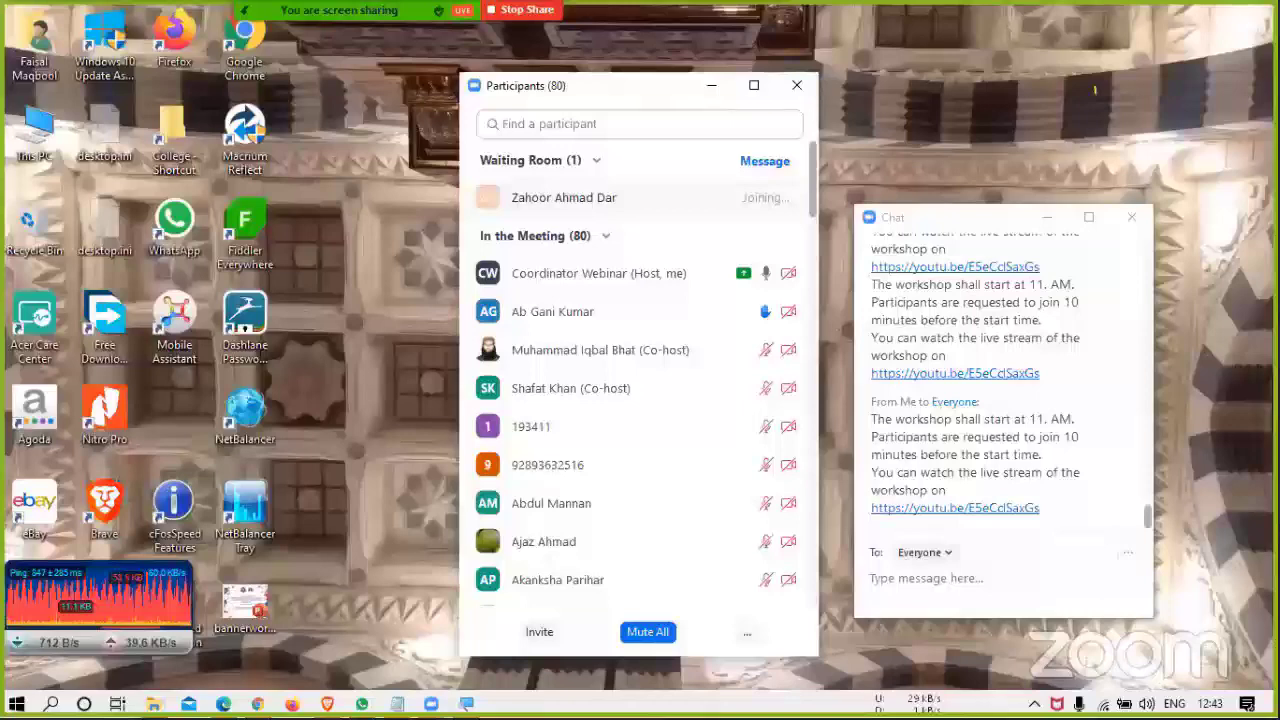
Send everyone a chat notice: lunch at 1 PM, sessions resume at 1.30 PM, then admit the next waiting person
left_click(920, 578)
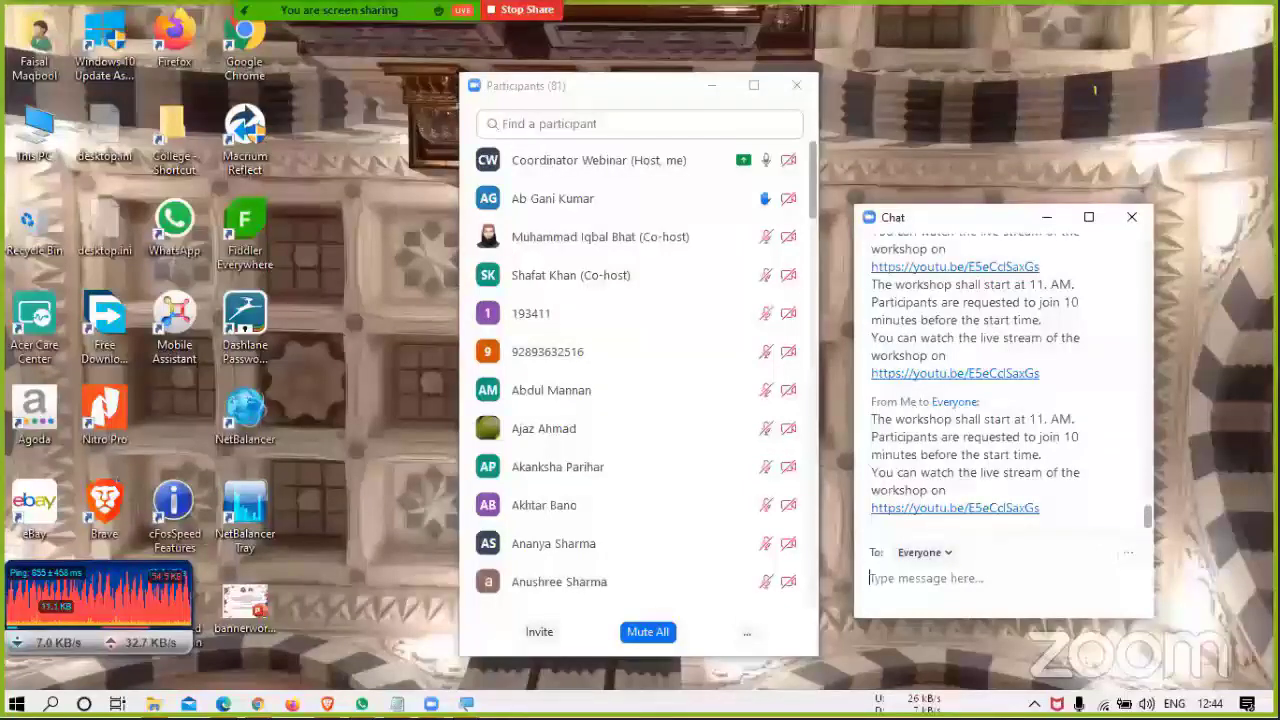
type("Lunch Break will be at 1 PM . Rest of t")
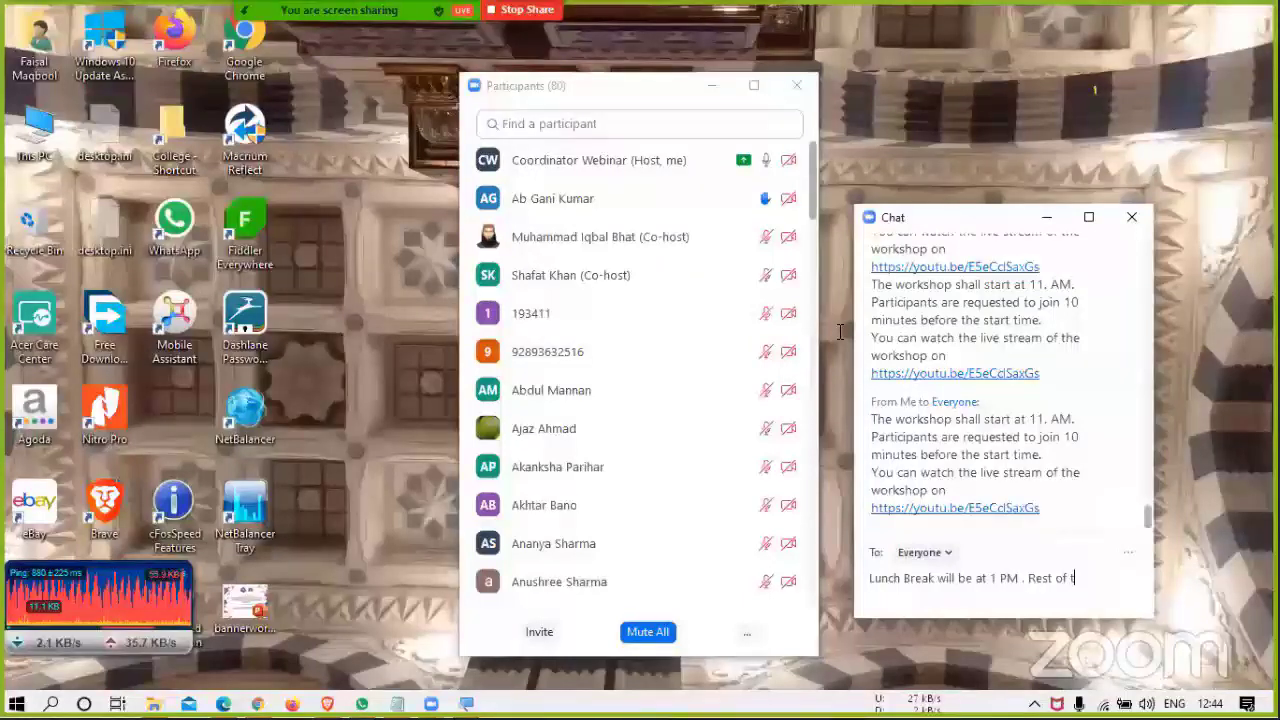
key("Return")
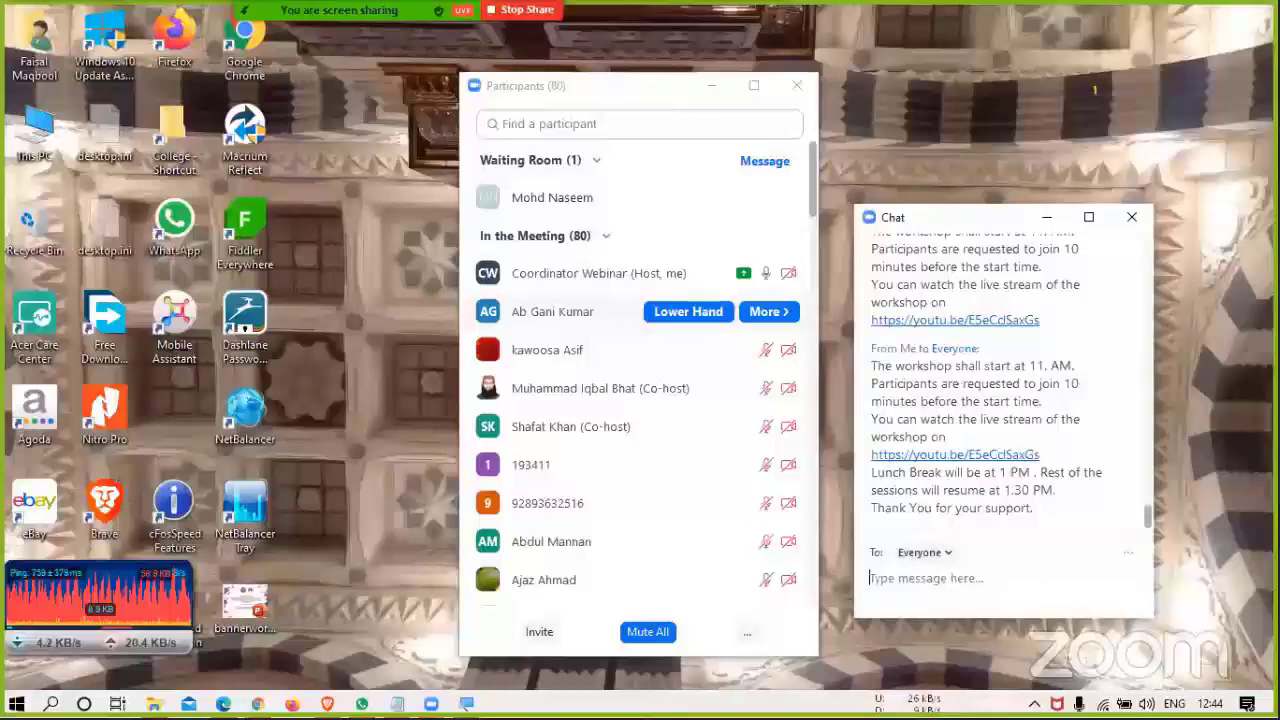
left_click(765, 197)
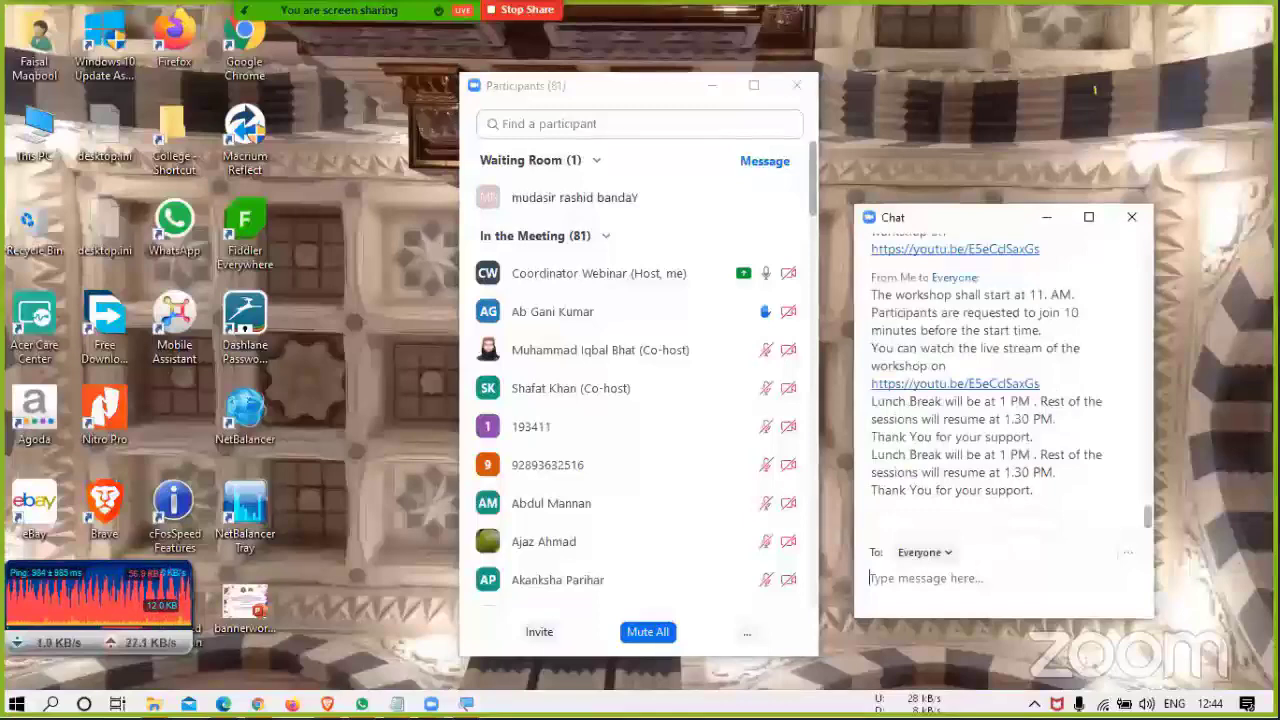
Admit another participant from the Waiting Room
left_click(699, 197)
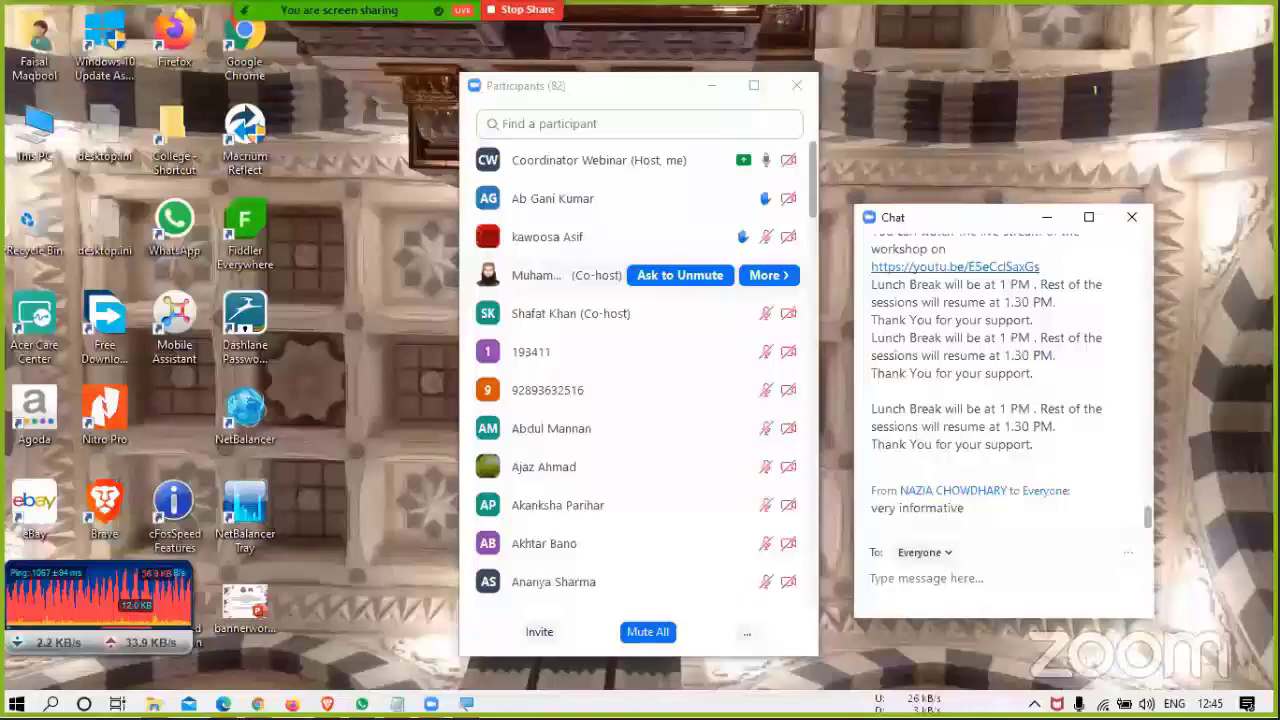
Magnify the screen and show the participant options: waiting room, mute upon entry and self-rename enabled
left_click(746, 632)
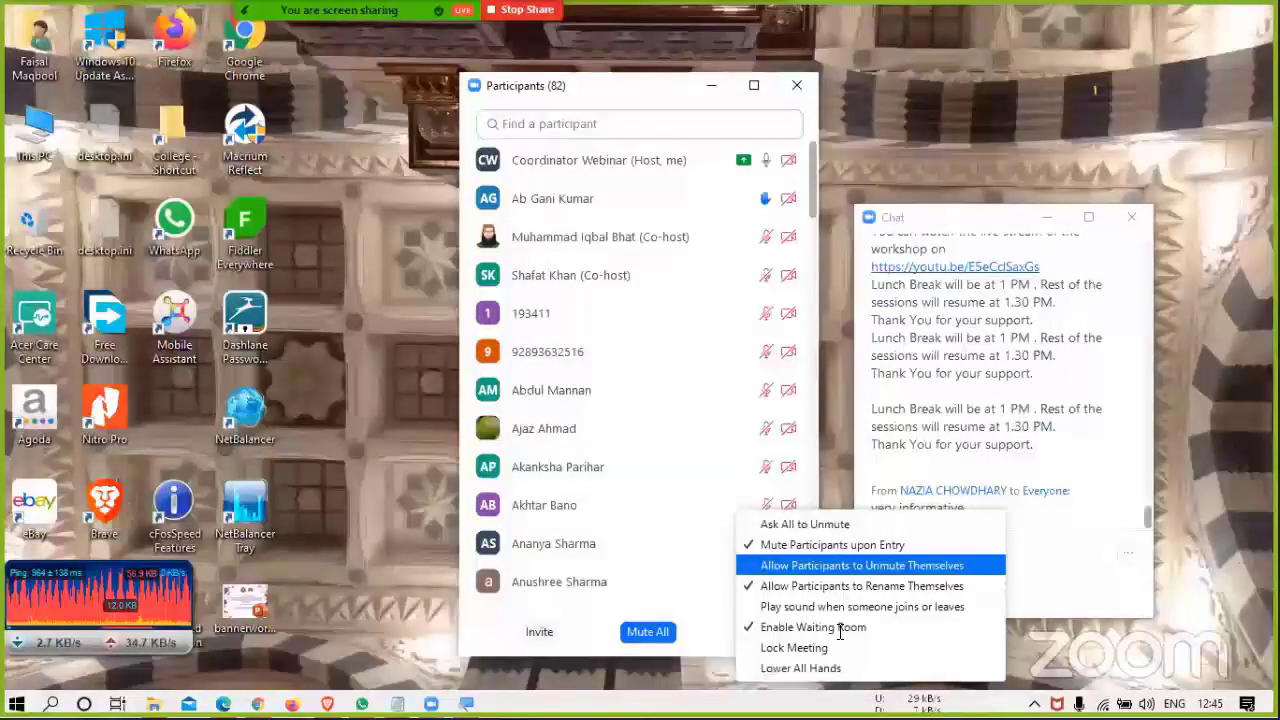
key("super+plus")
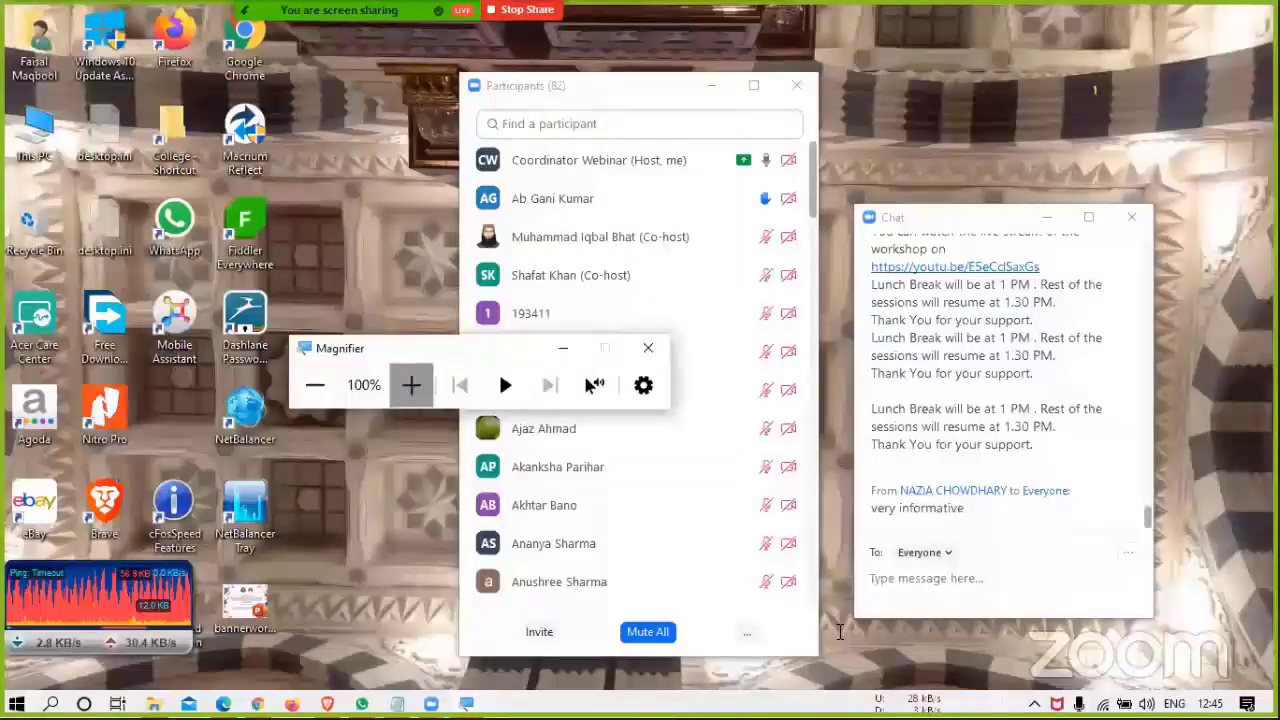
key("super+plus")
left_click(746, 631)
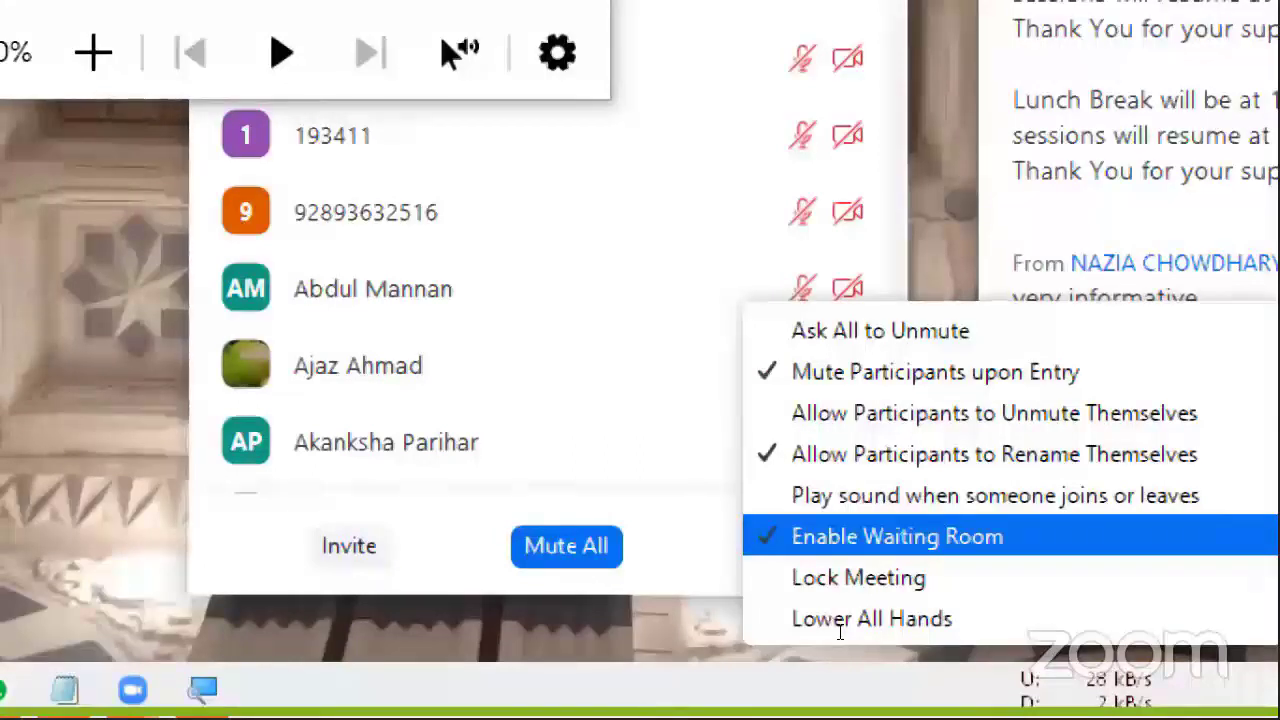
key("Up")
key("Up")
key("Up")
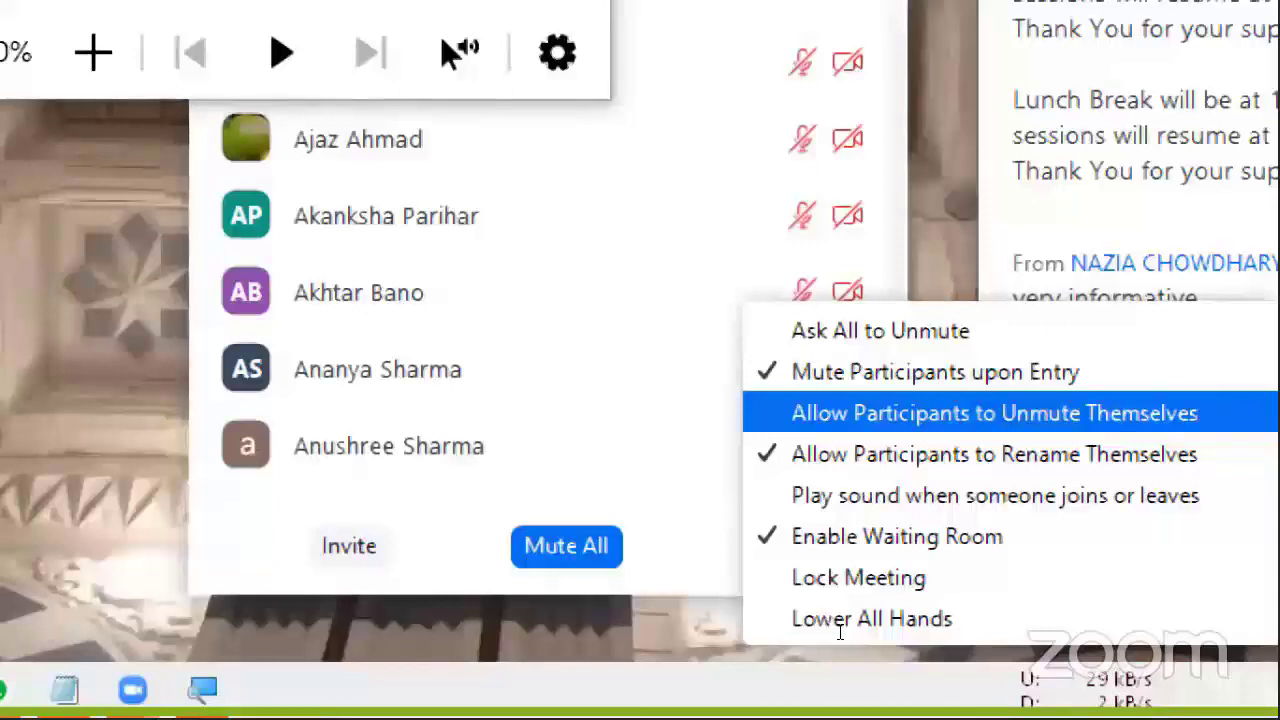
key("Up")
key("Up")
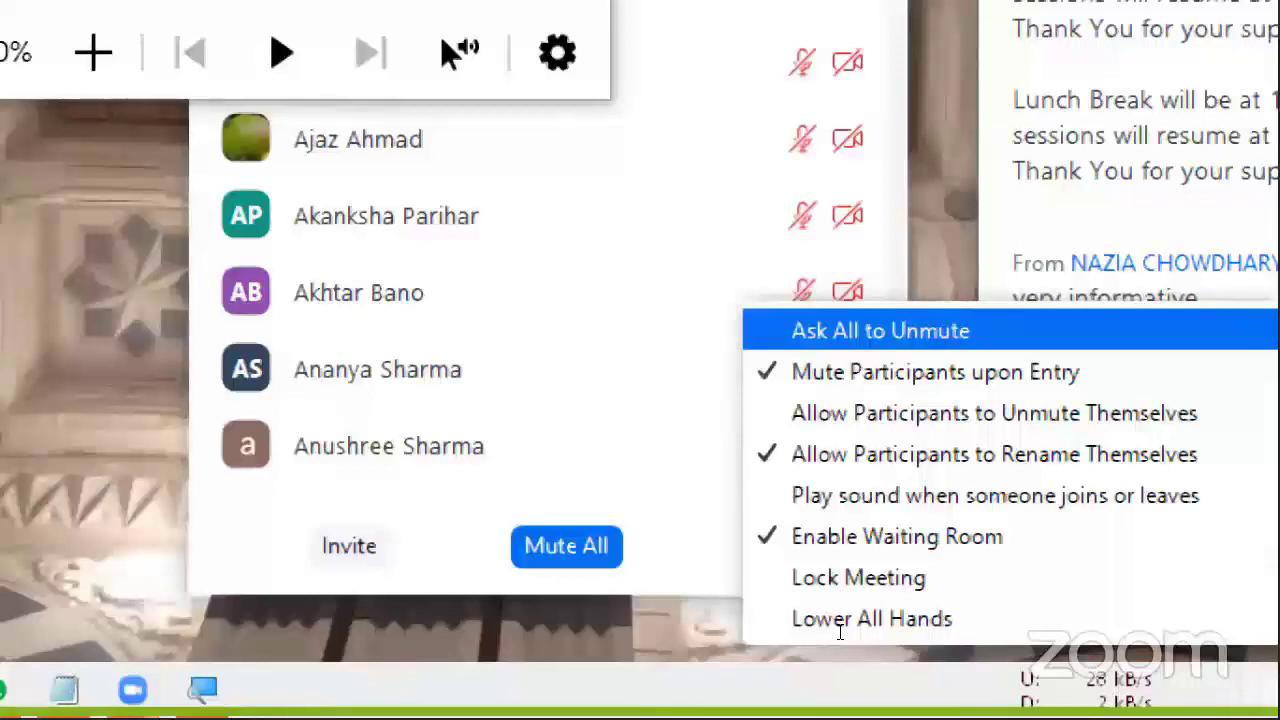
key("Down")
key("Down")
key("Down")
key("Down")
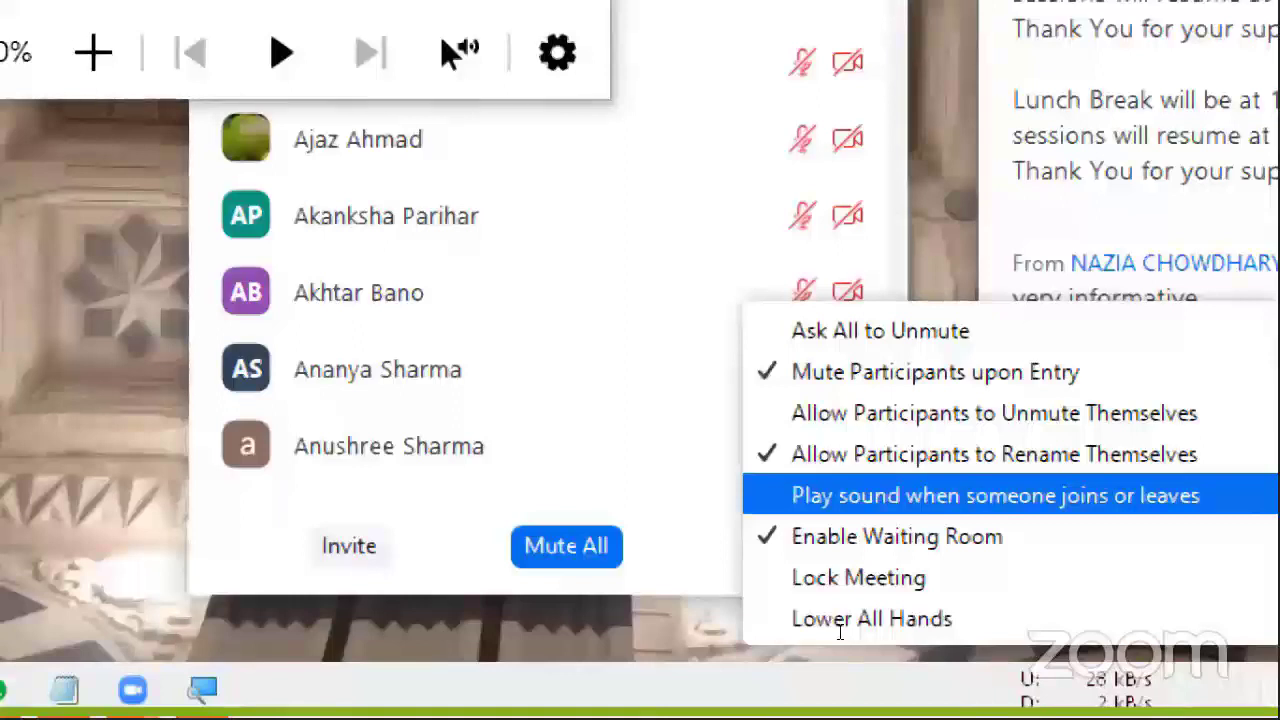
key("Down")
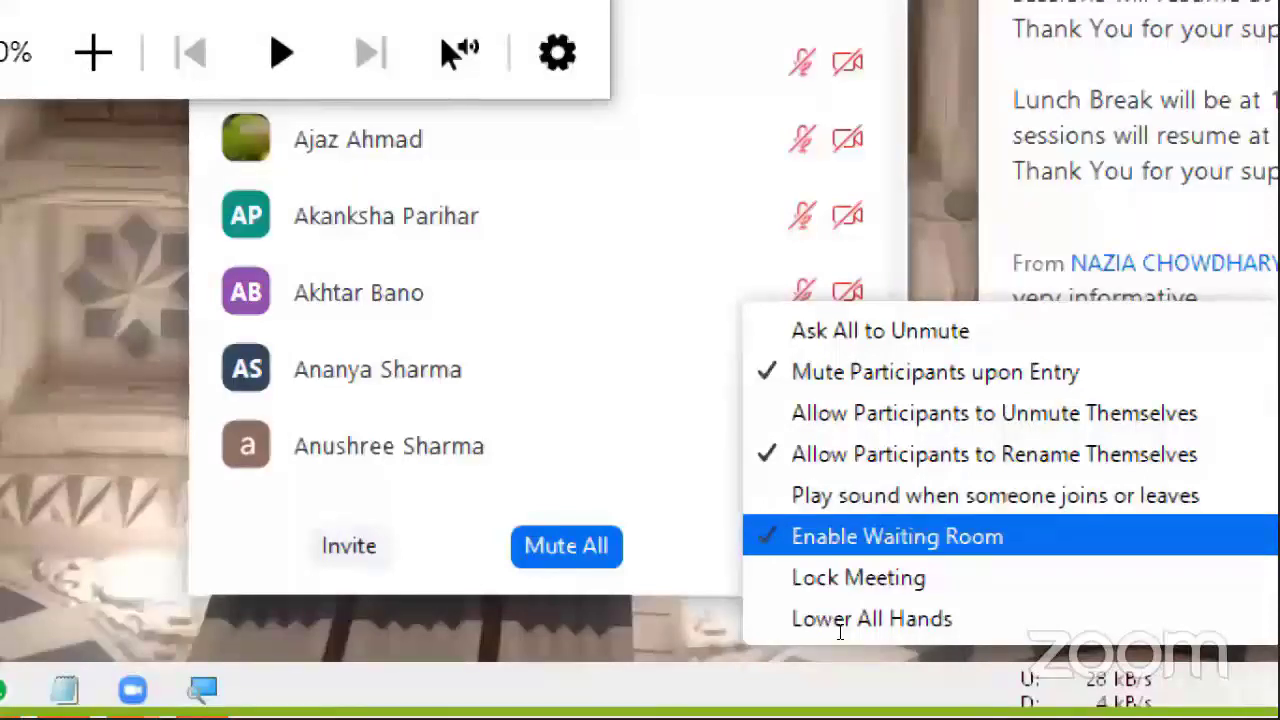
key("Down")
key("Down")
key("Down")
key("Down")
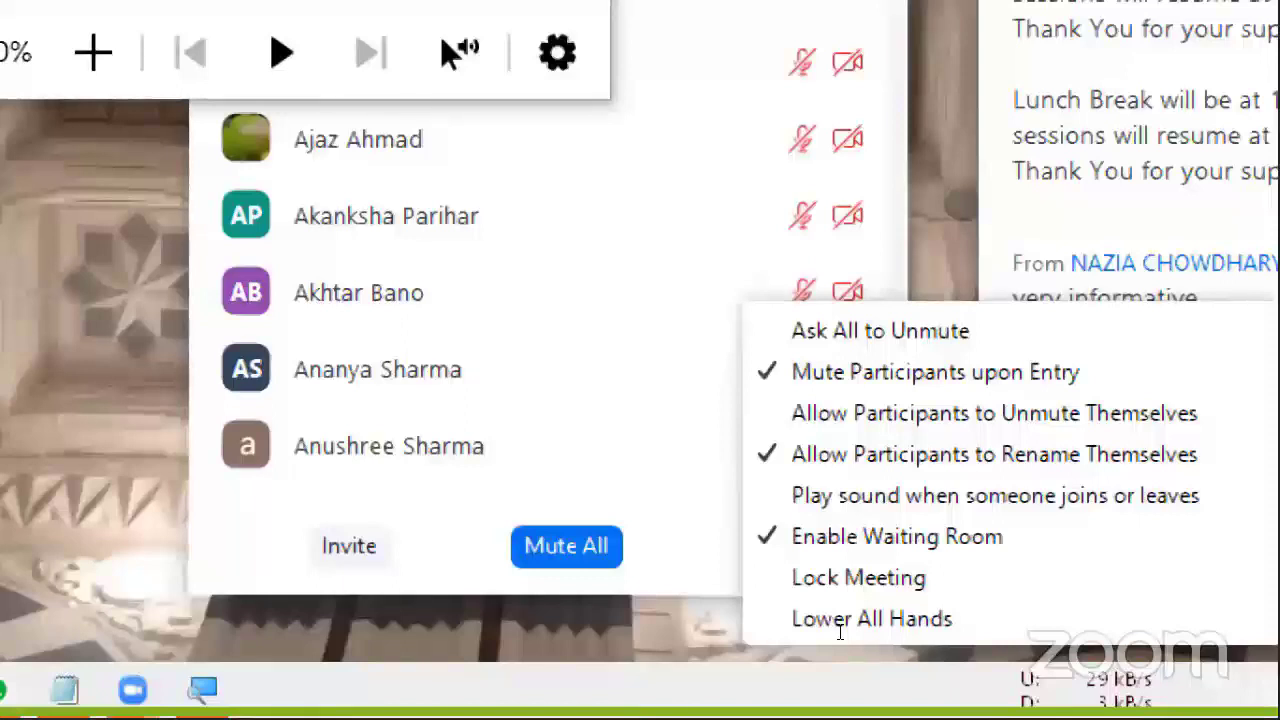
key("Down")
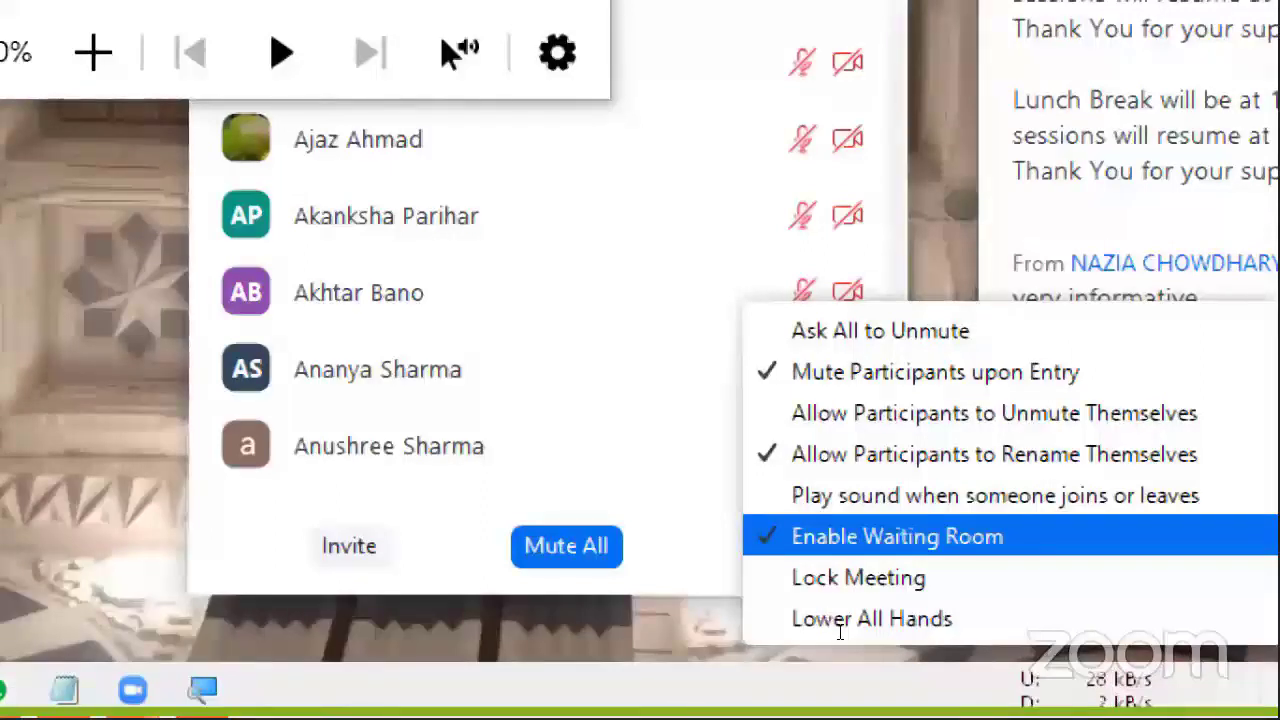
key("Up")
key("Up")
key("Up")
key("Up")
key("Down")
key("Down")
key("Down")
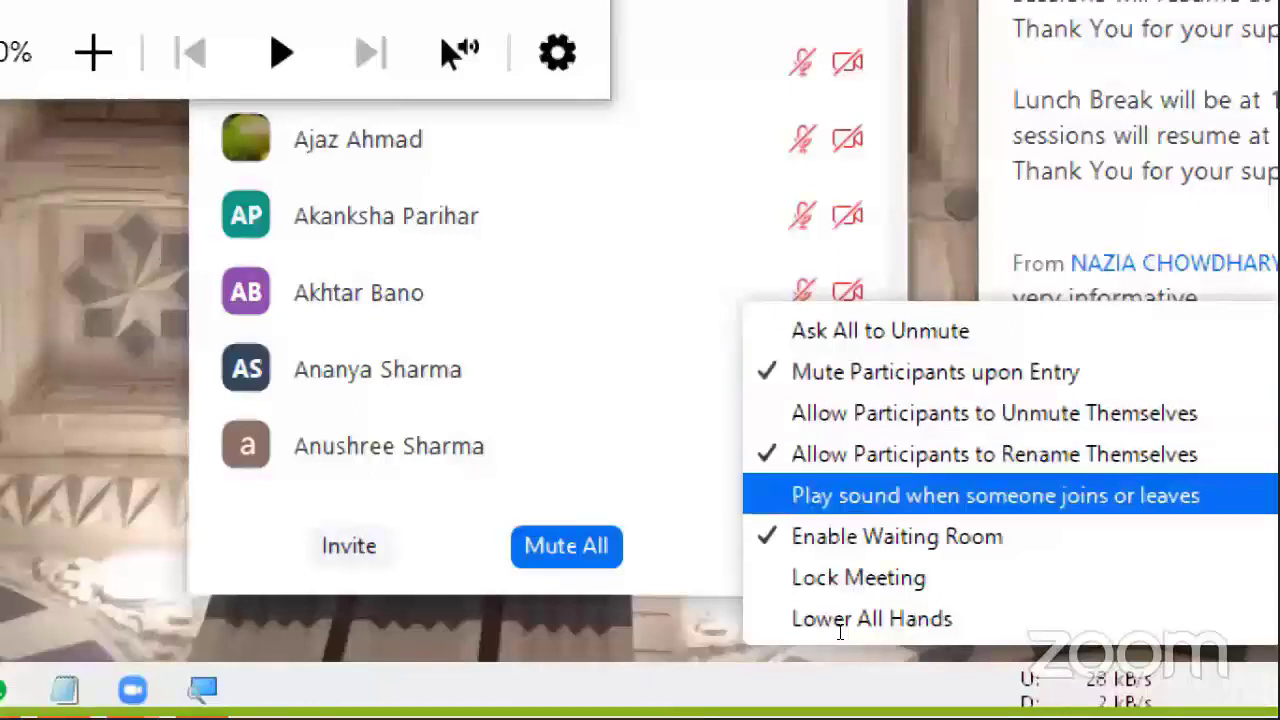
key("Down")
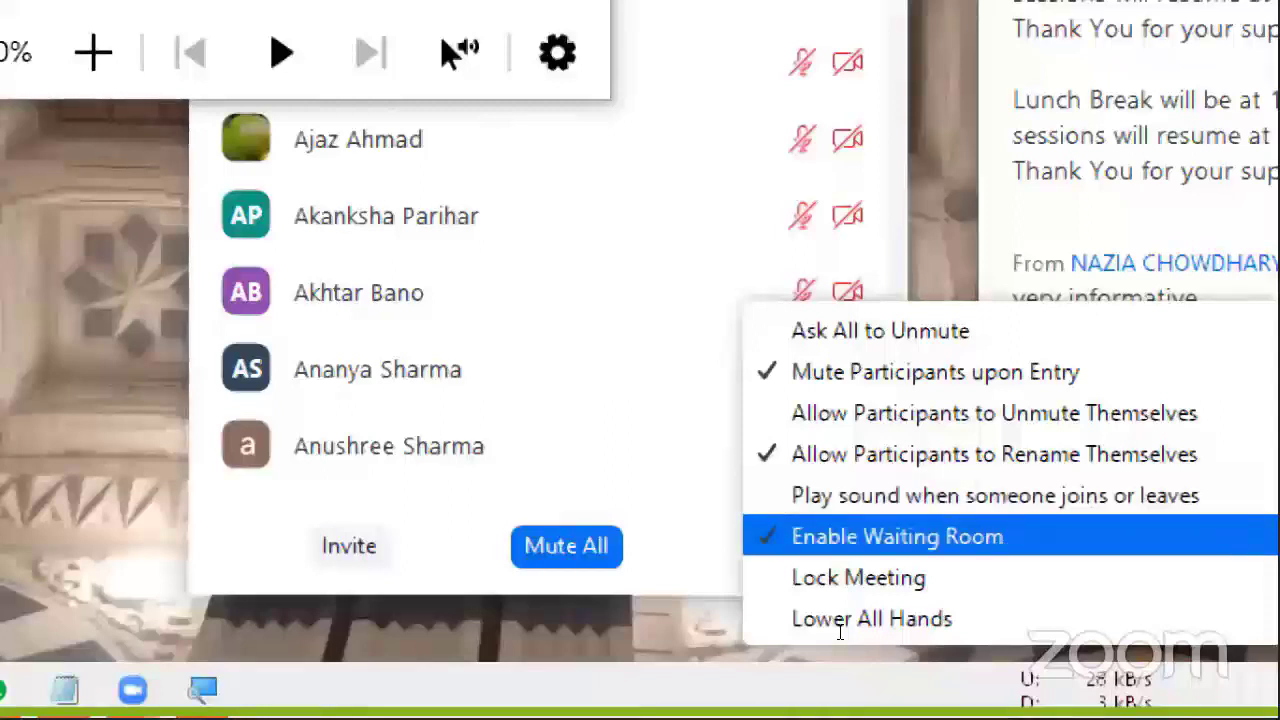
key("Down")
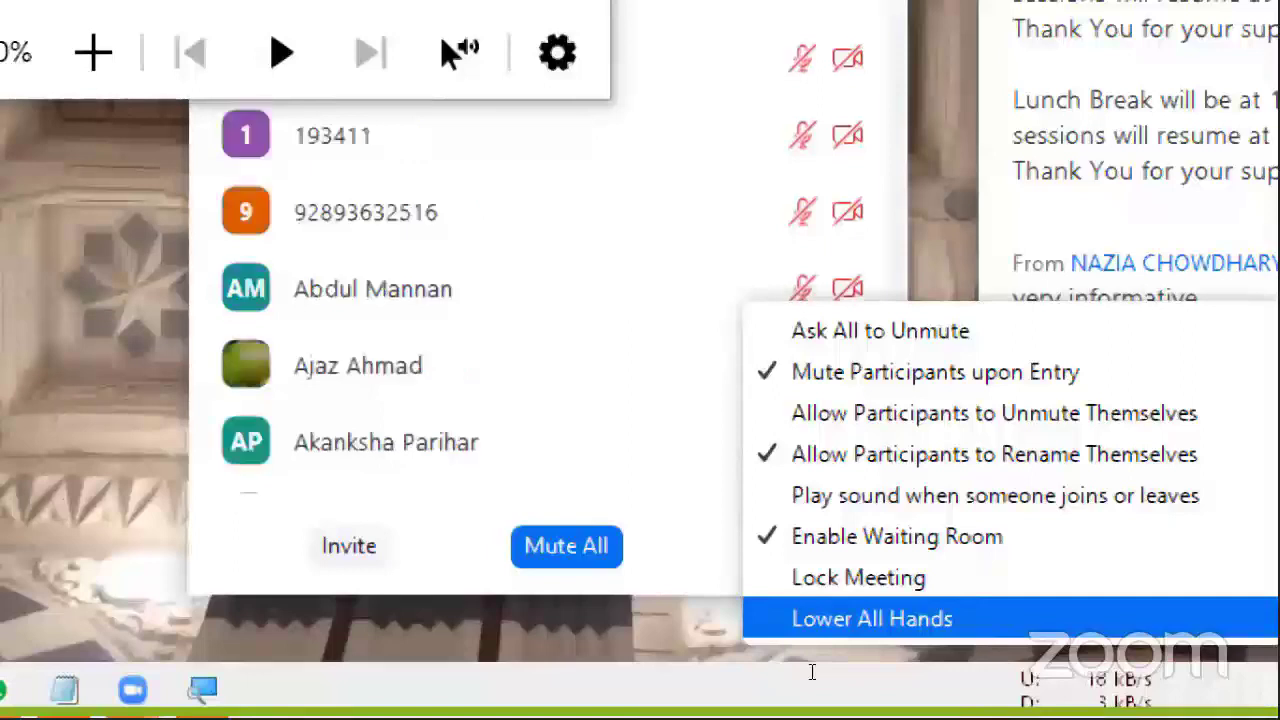
Reopen the participant options to highlight Allow Participants to Rename Themselves, then restore normal magnification
left_click(812, 672)
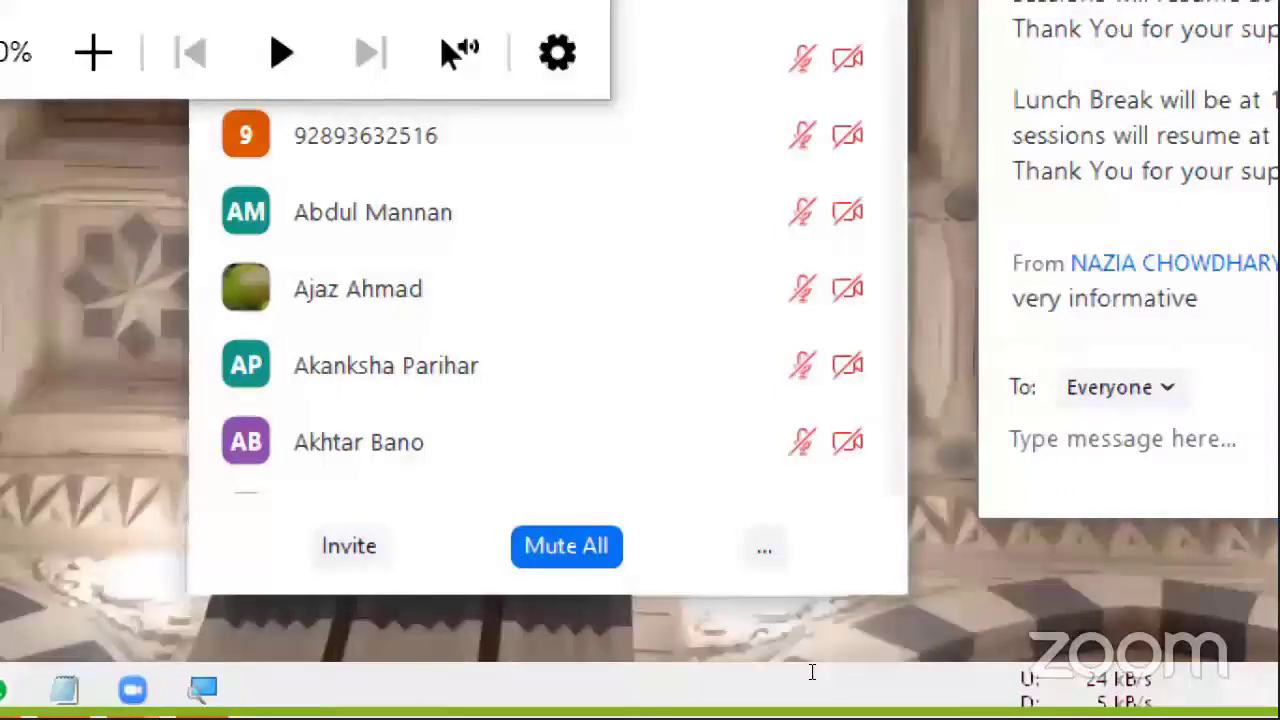
left_click(764, 548)
key("Up")
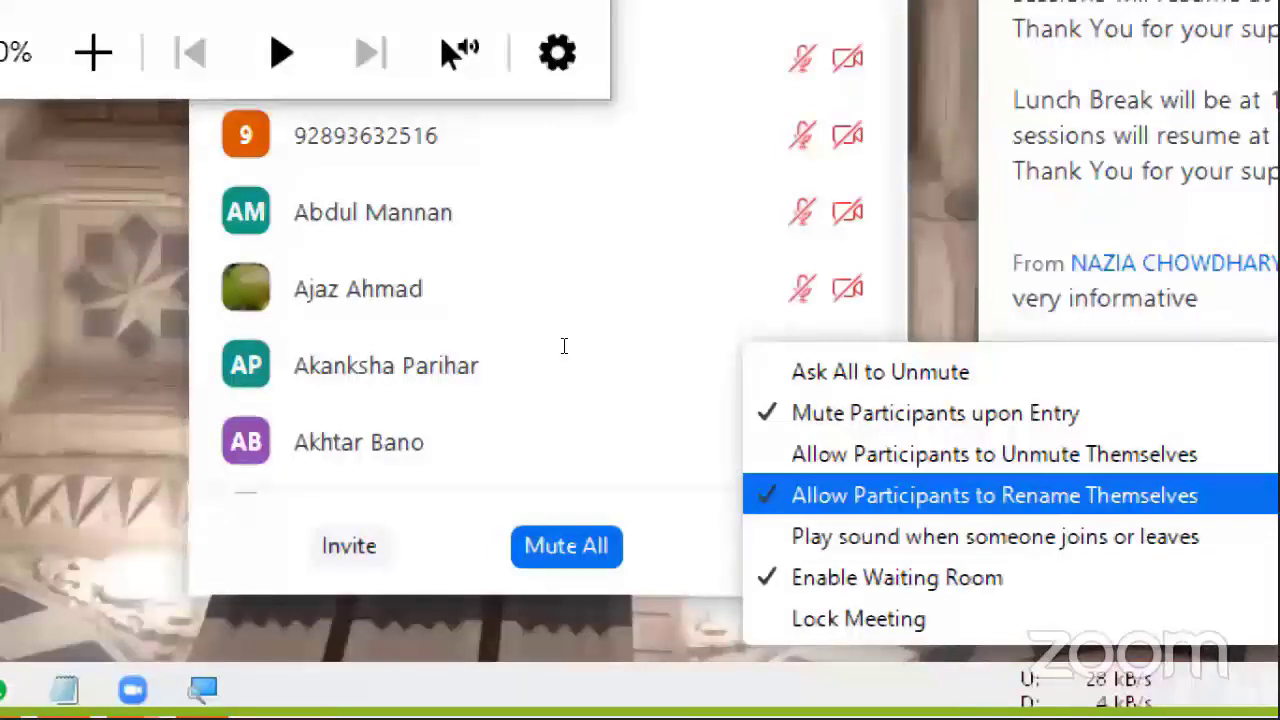
key("super+minus")
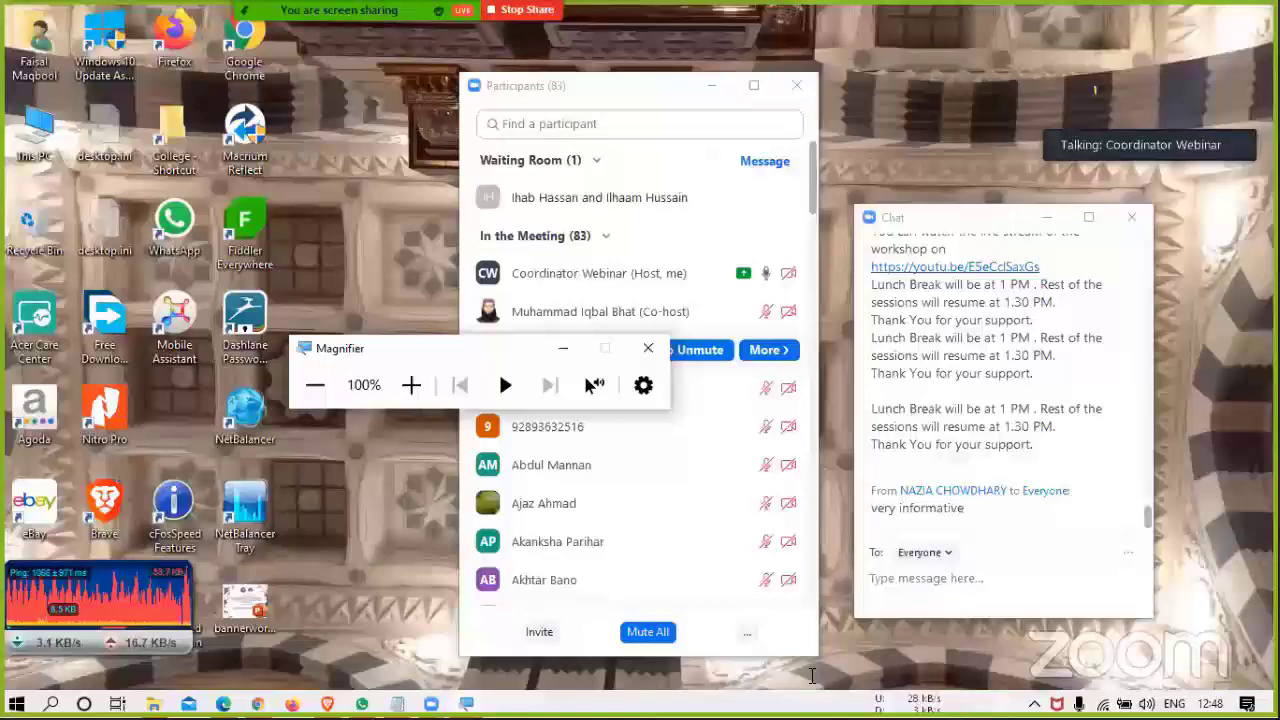
Reopen the Participants panel's More menu to show its settings with 85 attendees present
left_click(746, 631)
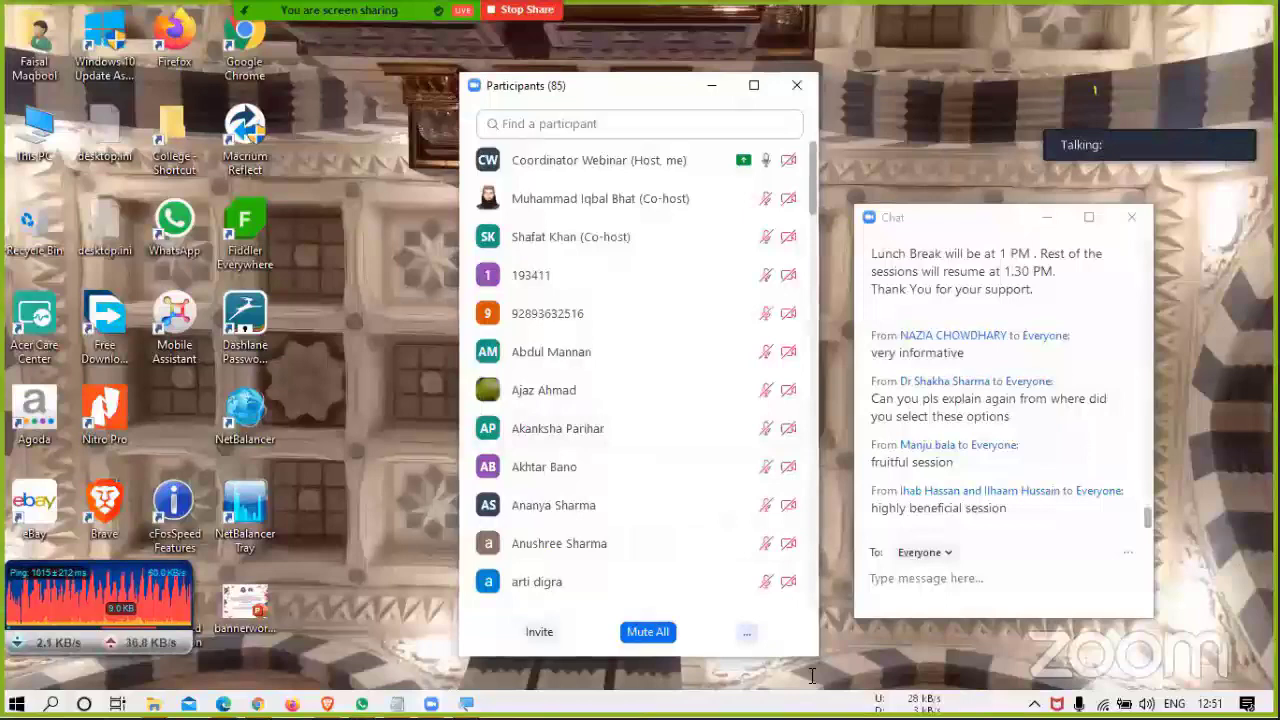
left_click(746, 632)
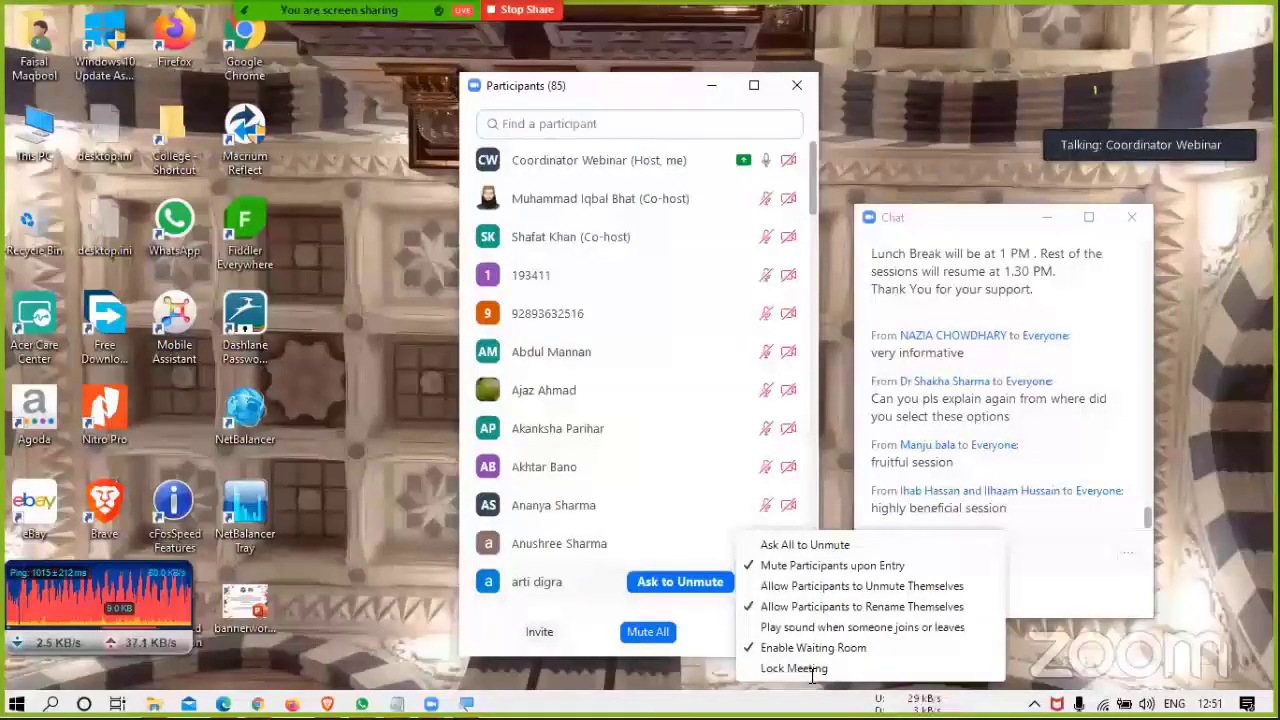
Dismiss the participant options menu to reveal the 84-attendee list
left_click(812, 675)
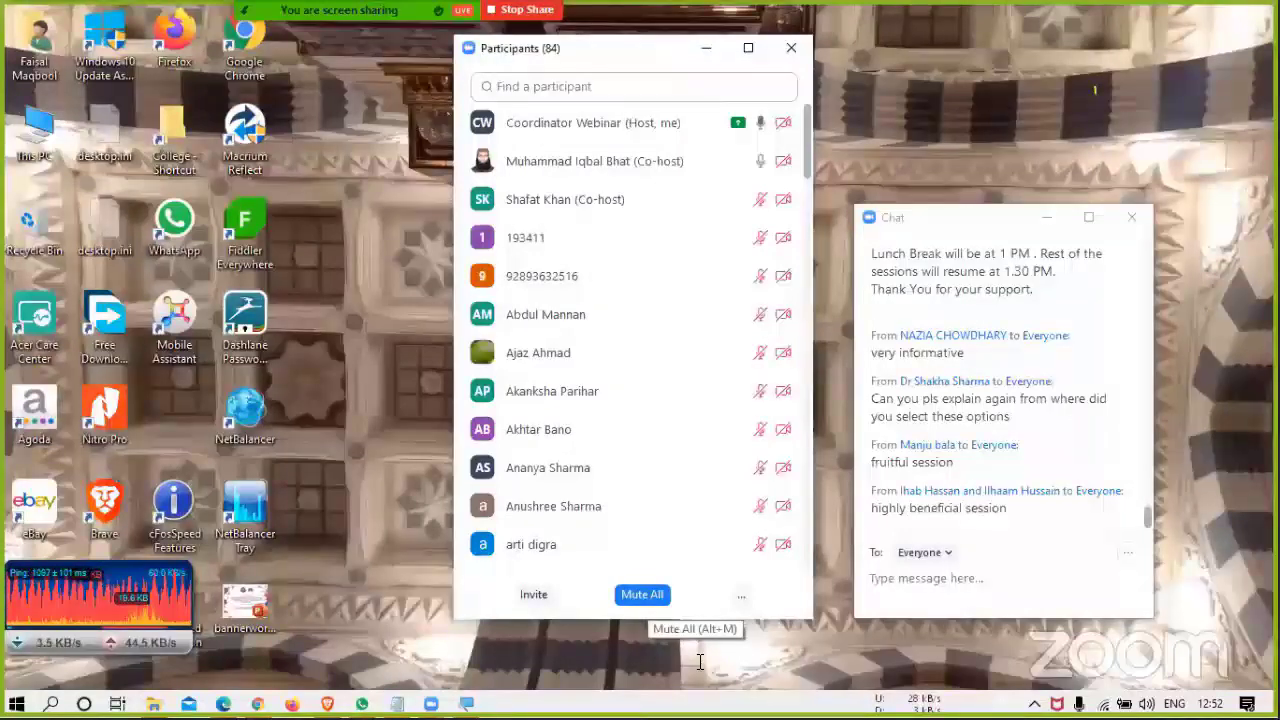
left_click(741, 595)
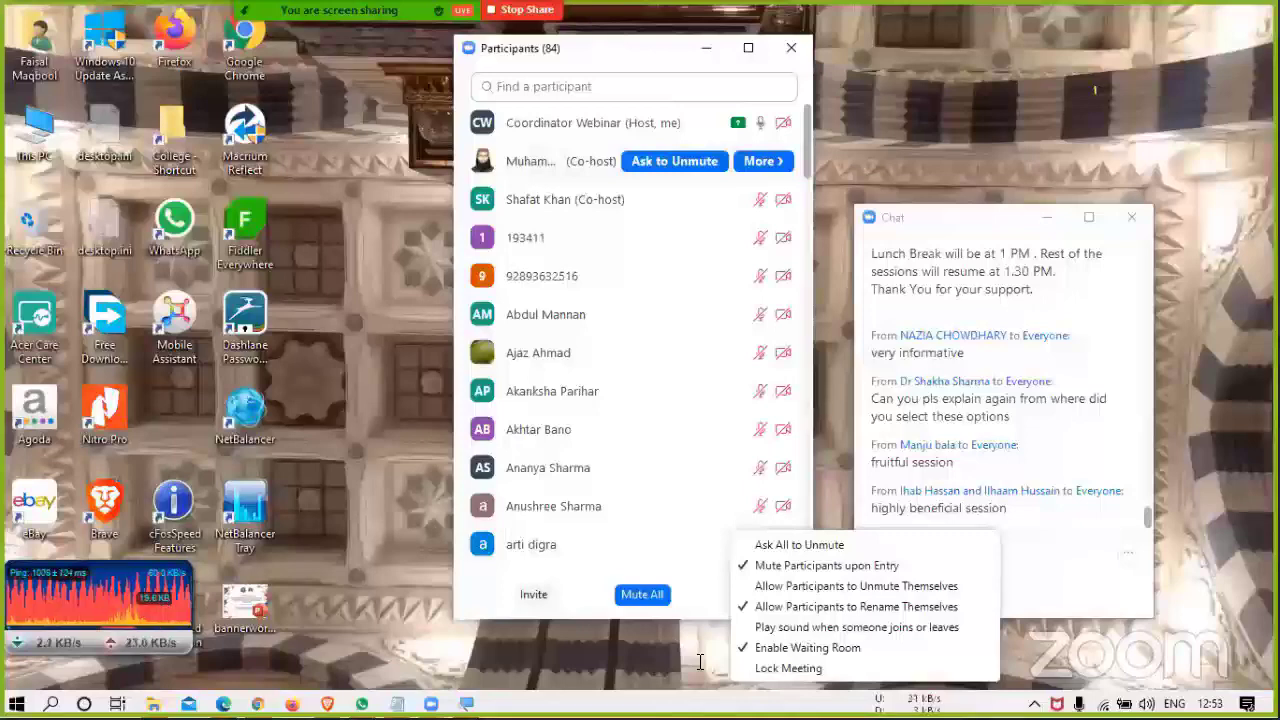
left_click(700, 662)
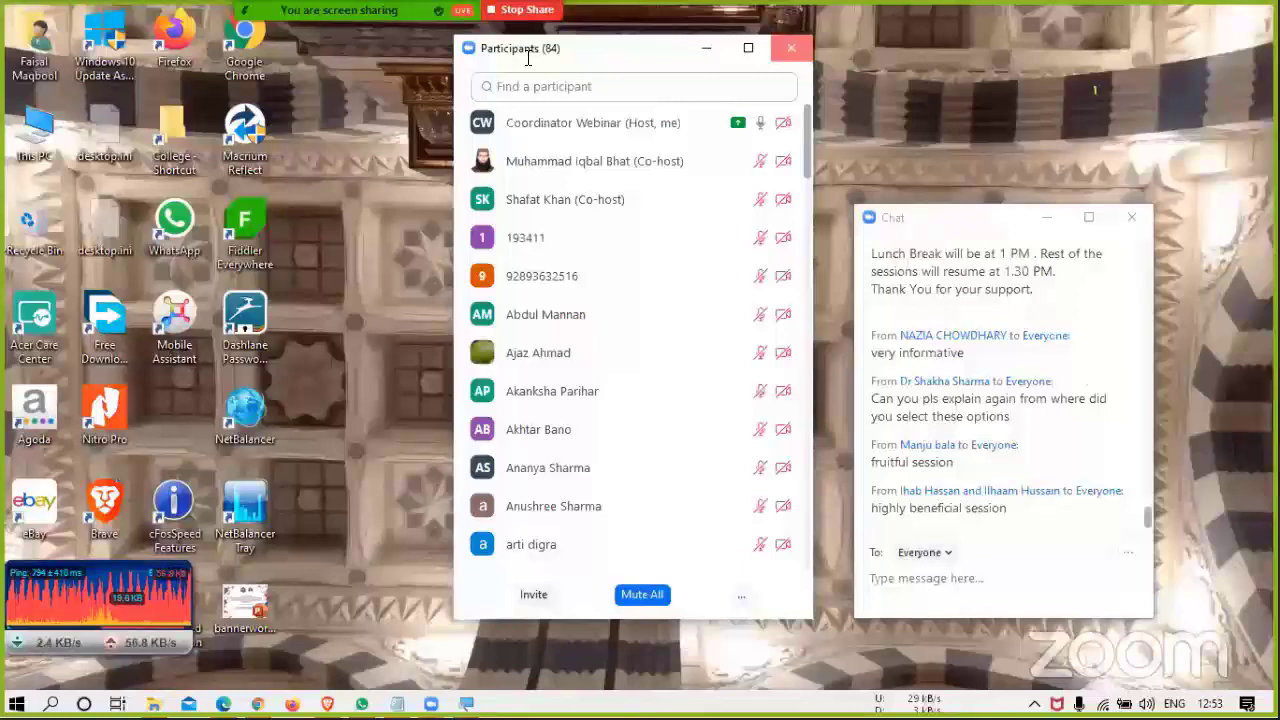
key("alt+u")
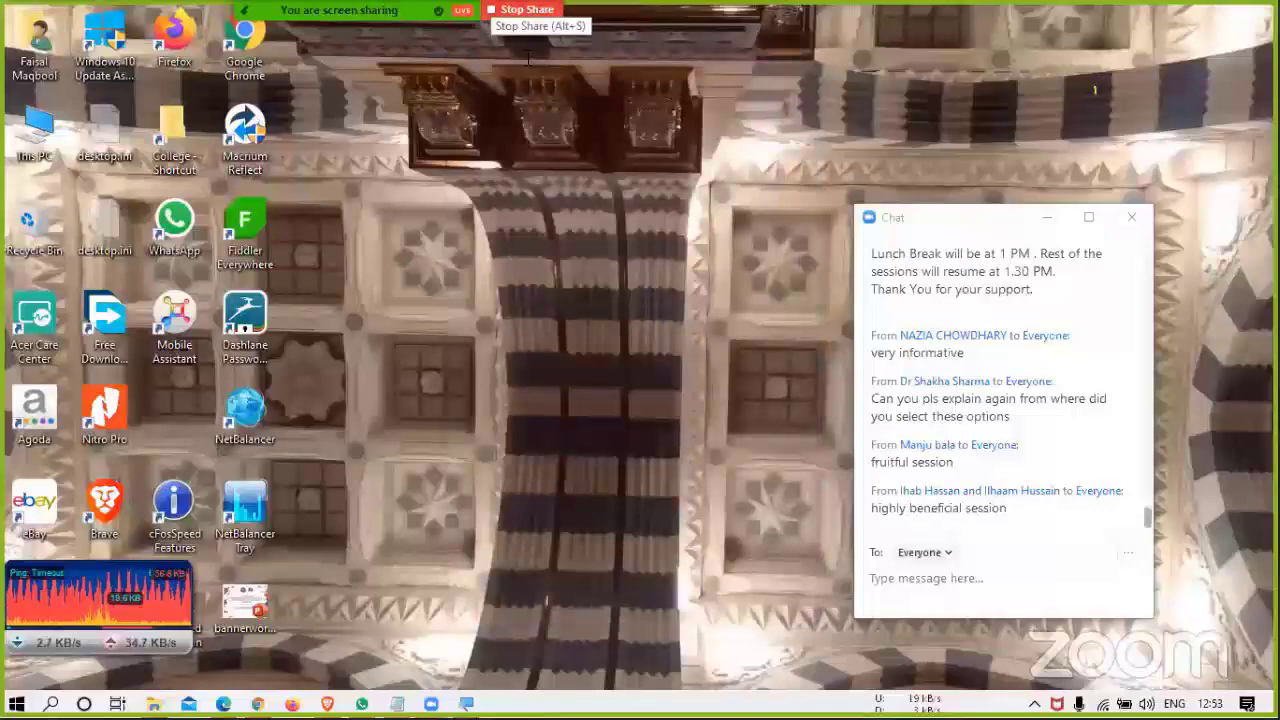
key("alt+u")
key("Down")
key("Down")
key("Down")
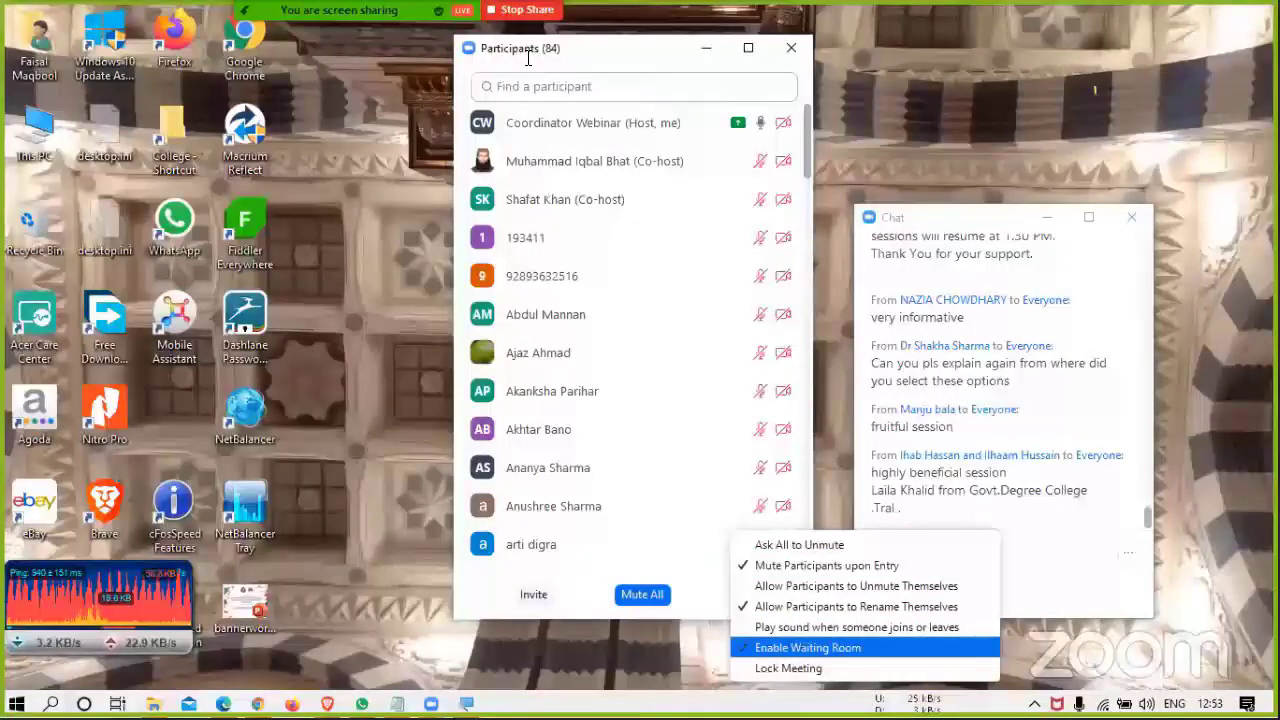
key("Up")
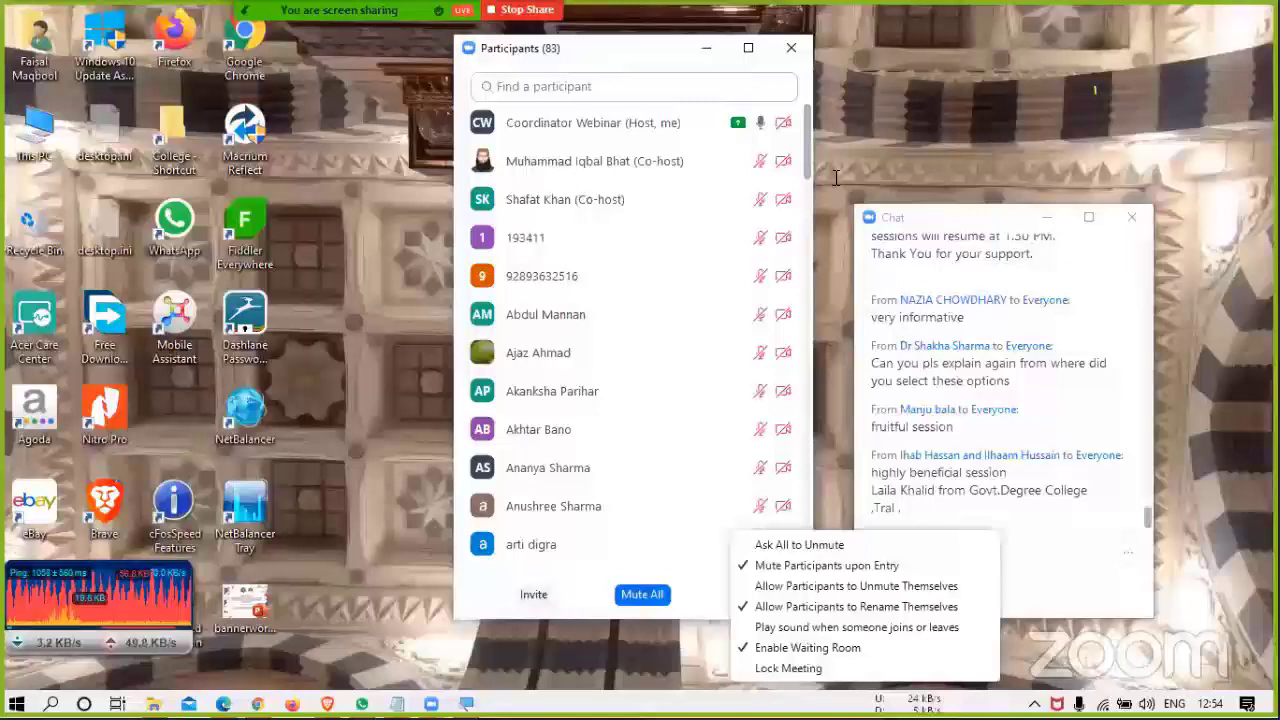
key("Escape")
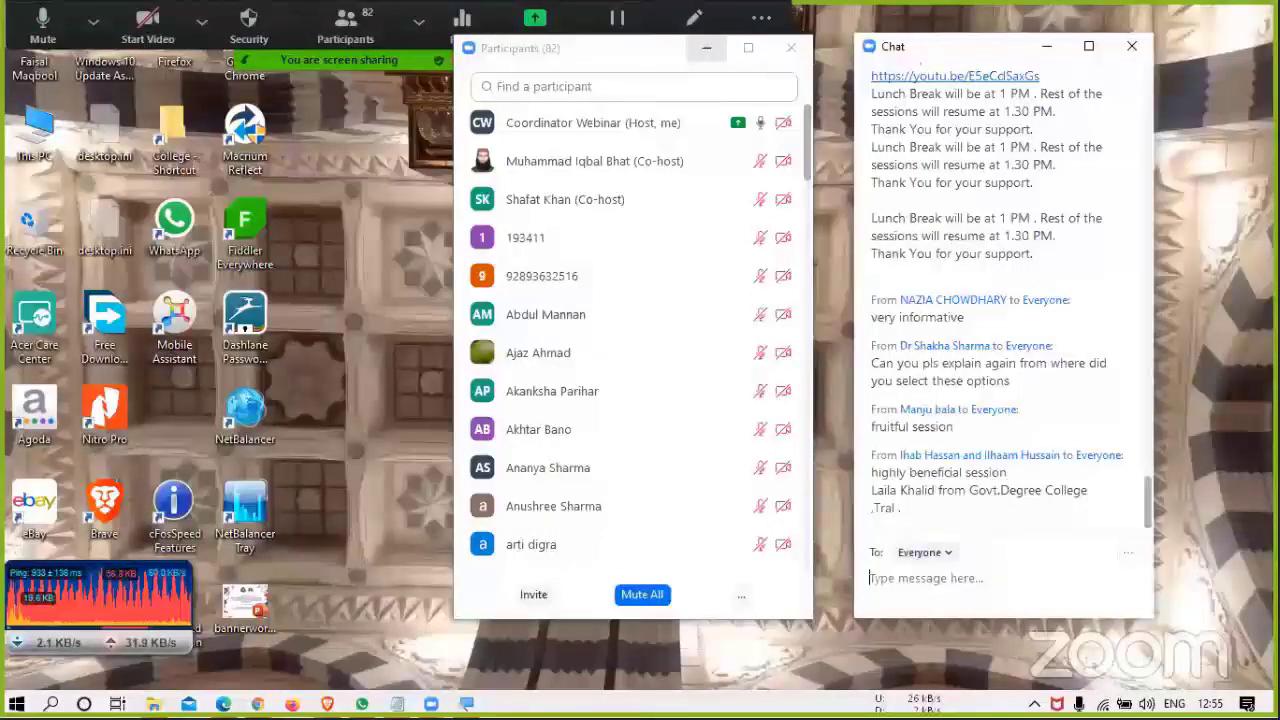
Minimize the Participants window and magnify the screen to show the meeting controls bar
left_click(706, 47)
key("super+plus")
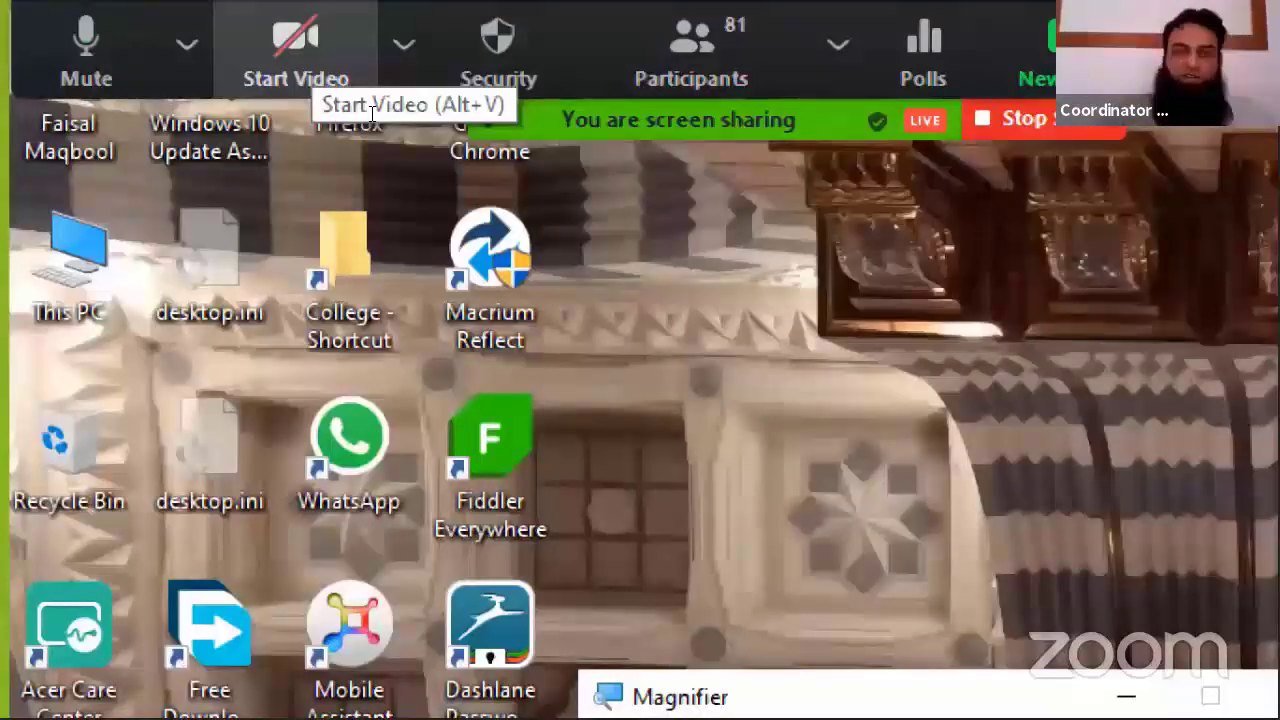
Turn the host's camera on and off again, then show the Security options
left_click(372, 112)
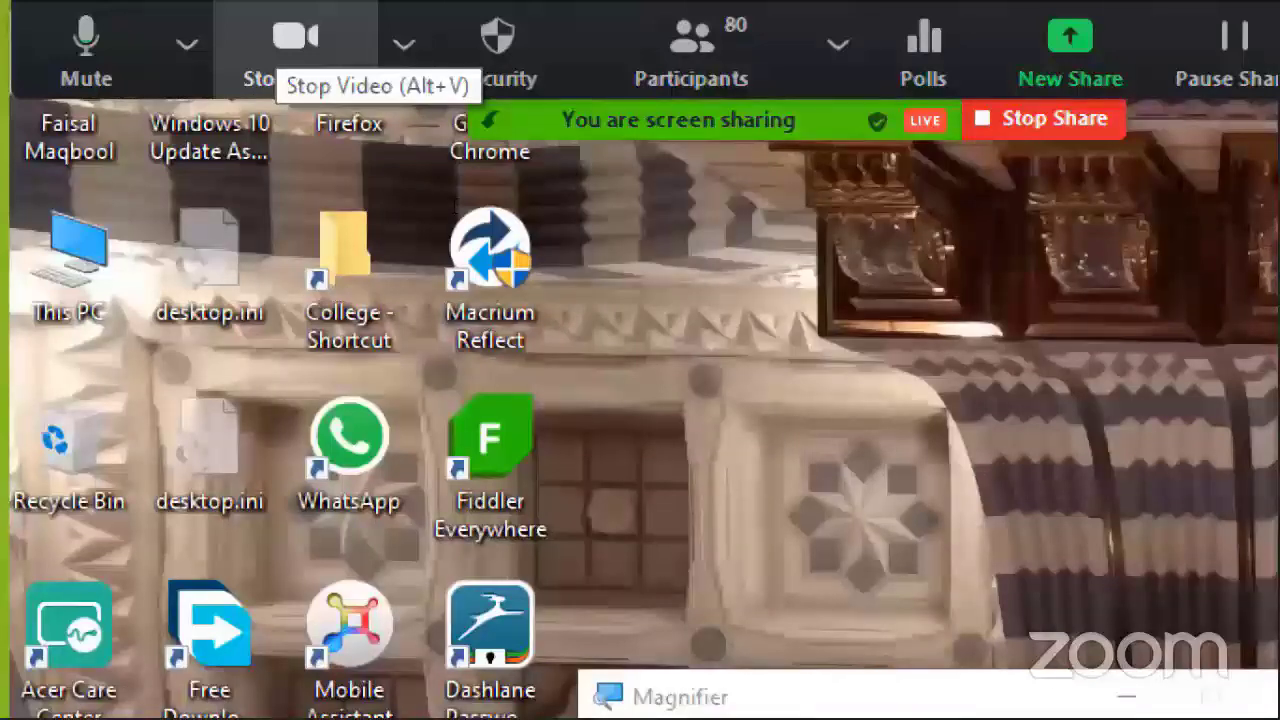
left_click(296, 45)
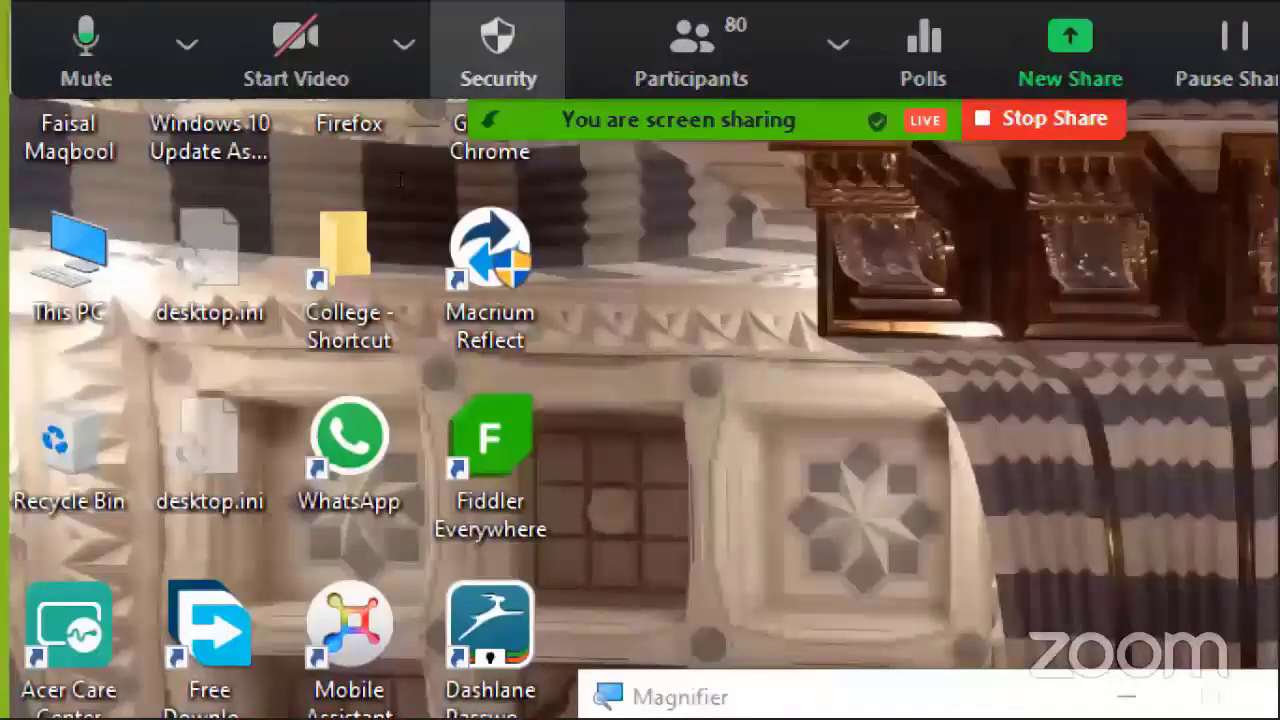
left_click(498, 50)
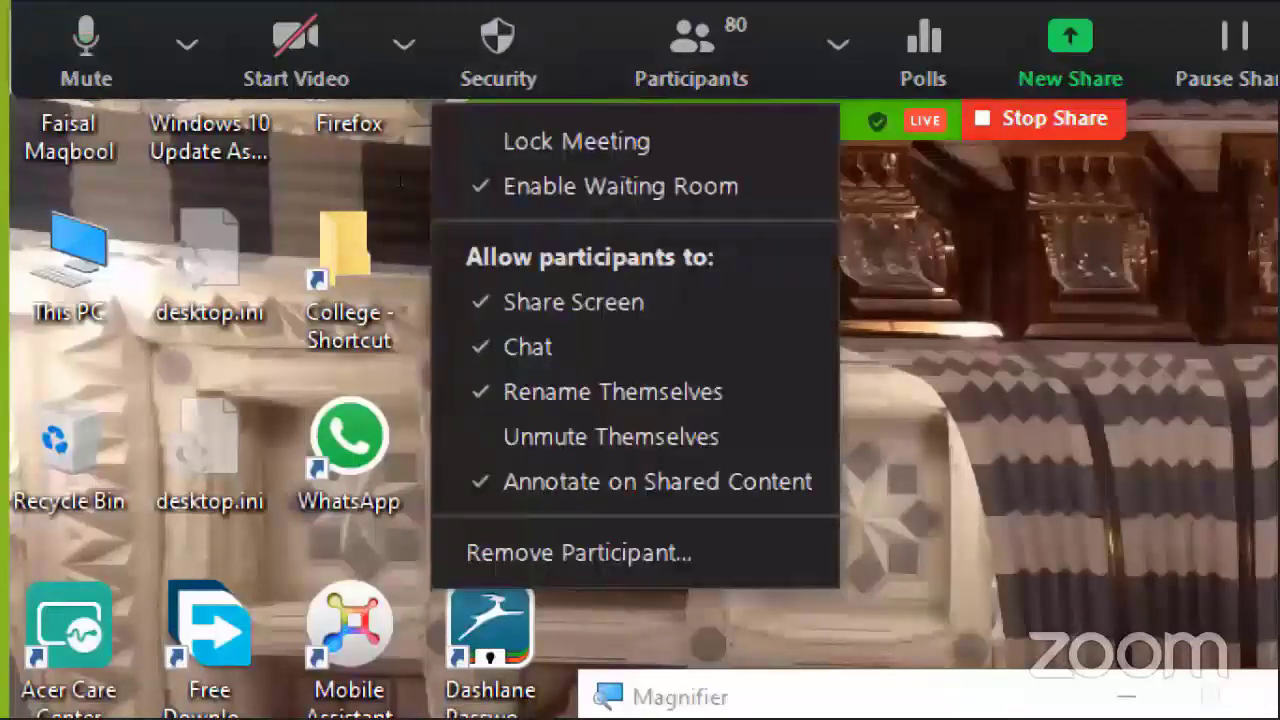
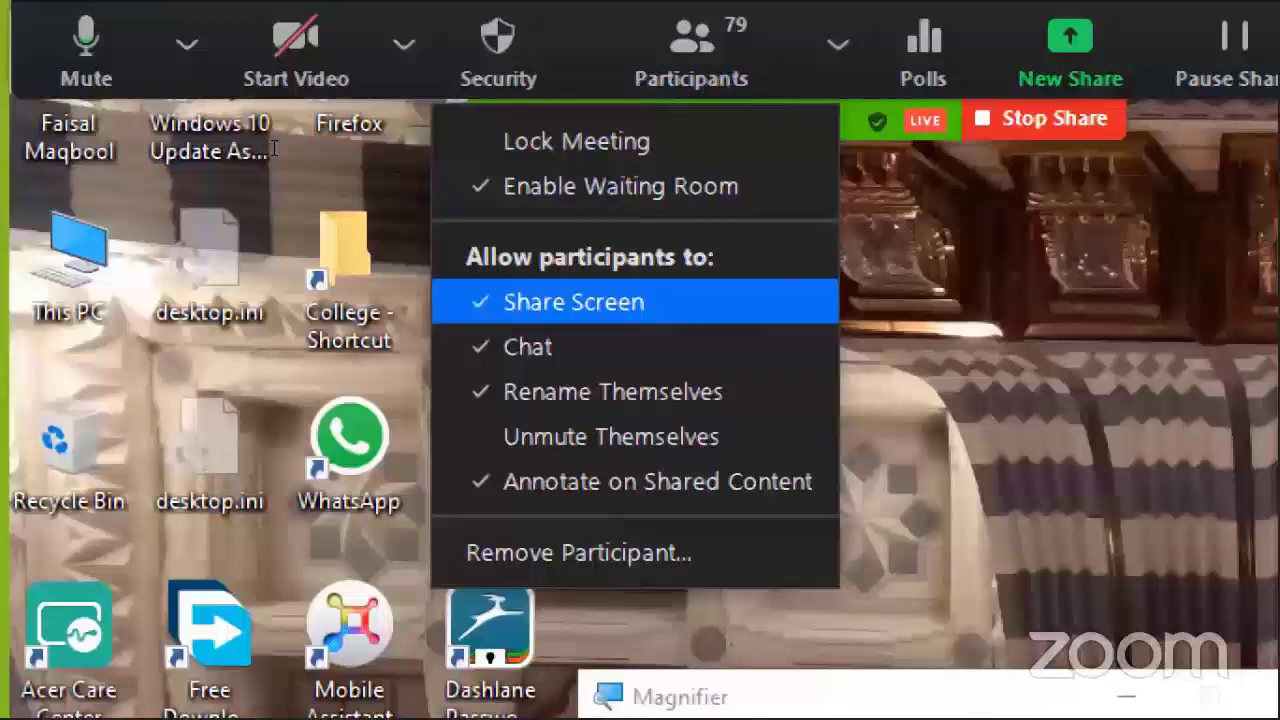
Uncheck Share Screen under Allow participants to, leaving chat, rename and annotate allowed
left_click(300, 190)
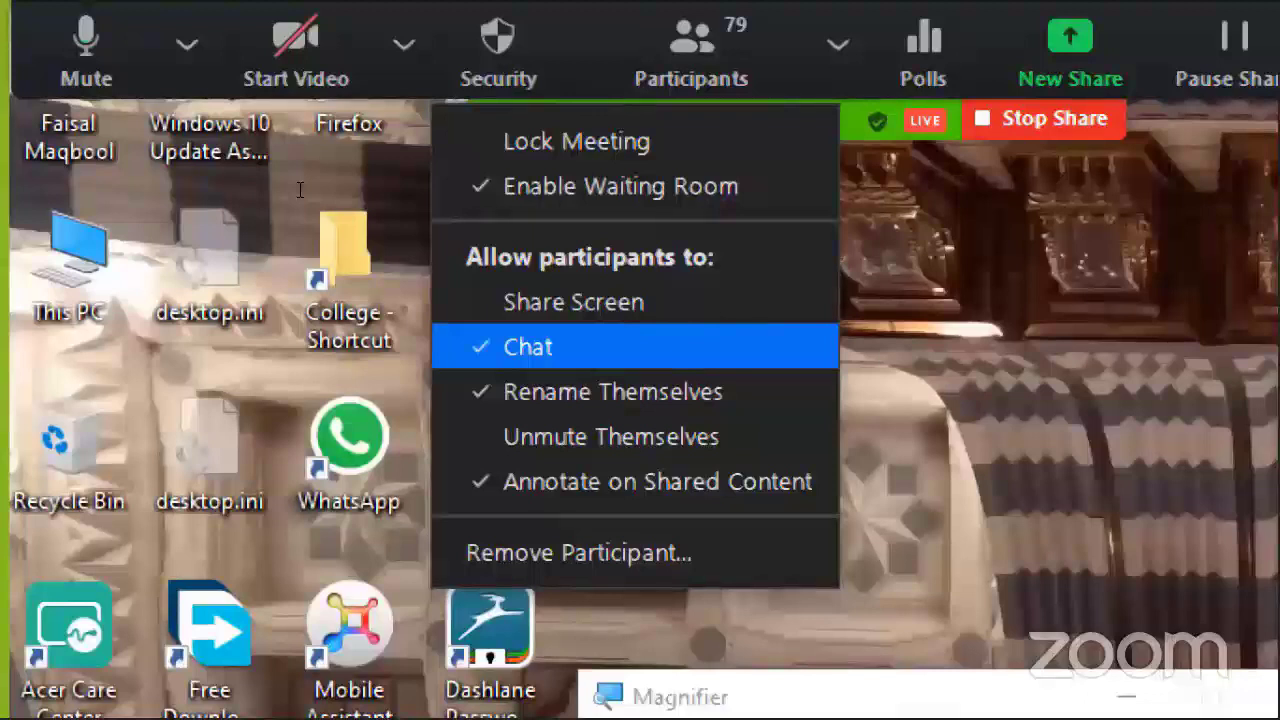
key("Down")
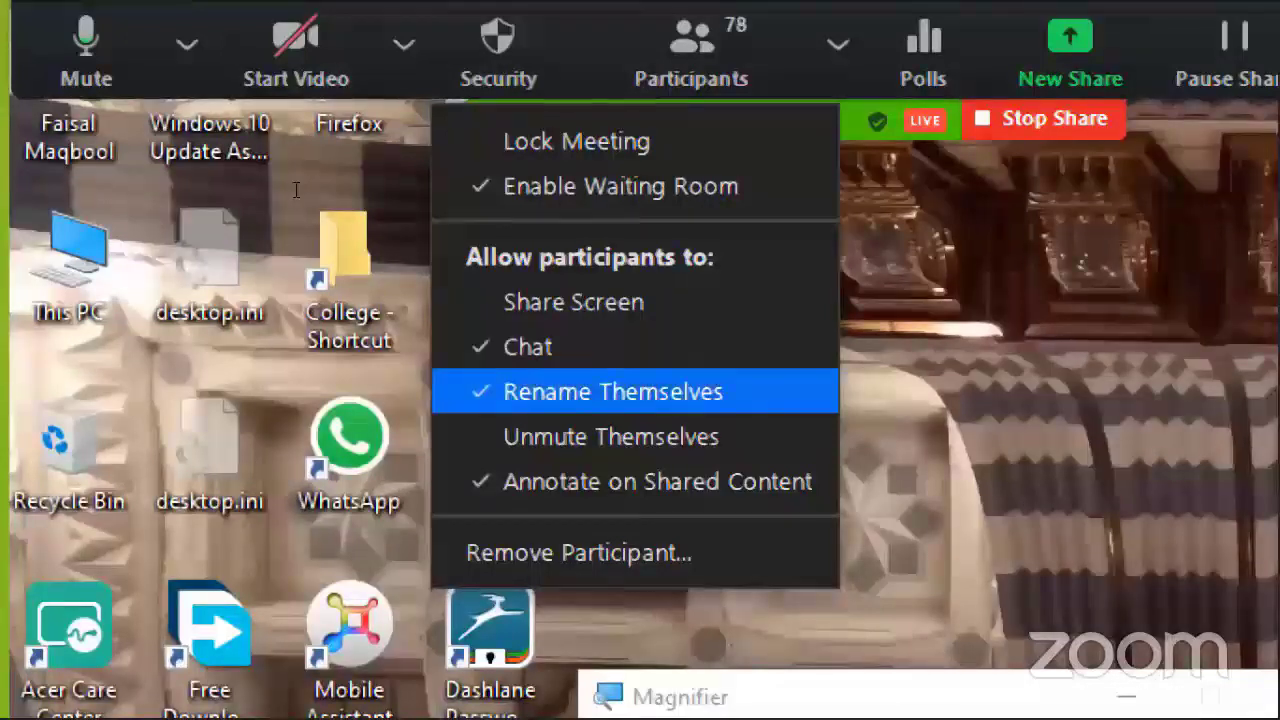
key("Up")
key("Down")
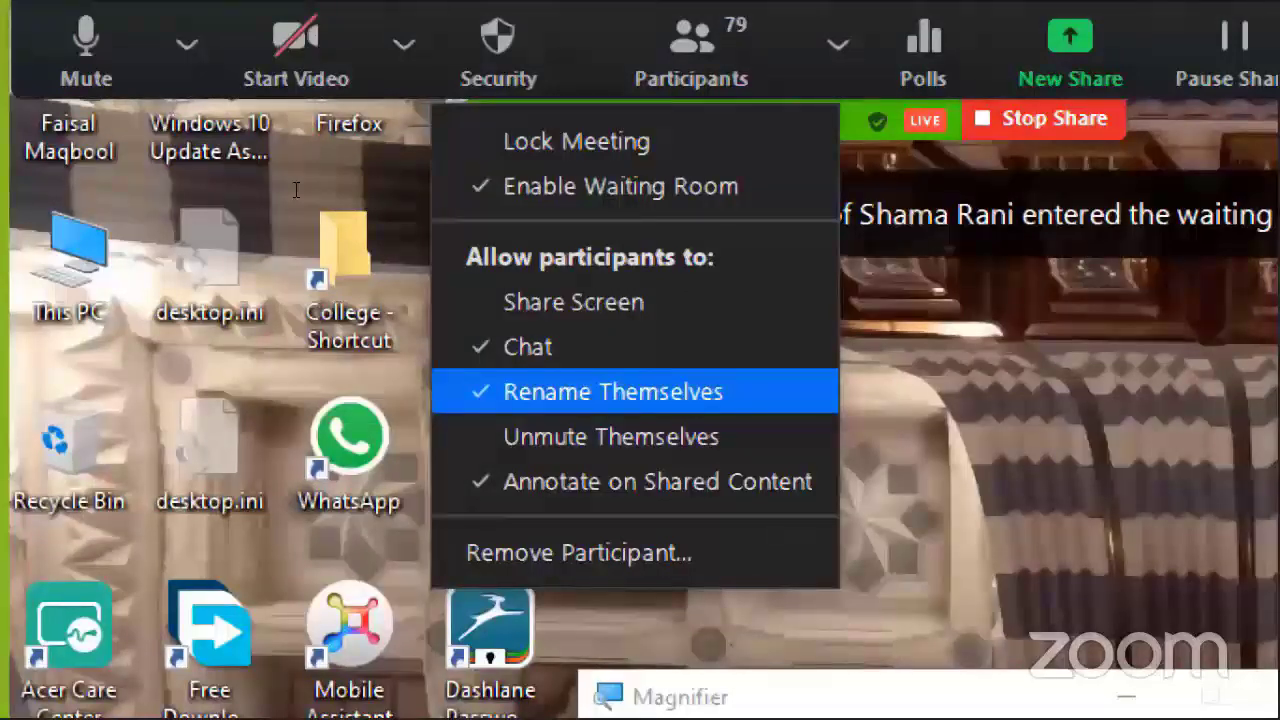
key("Down")
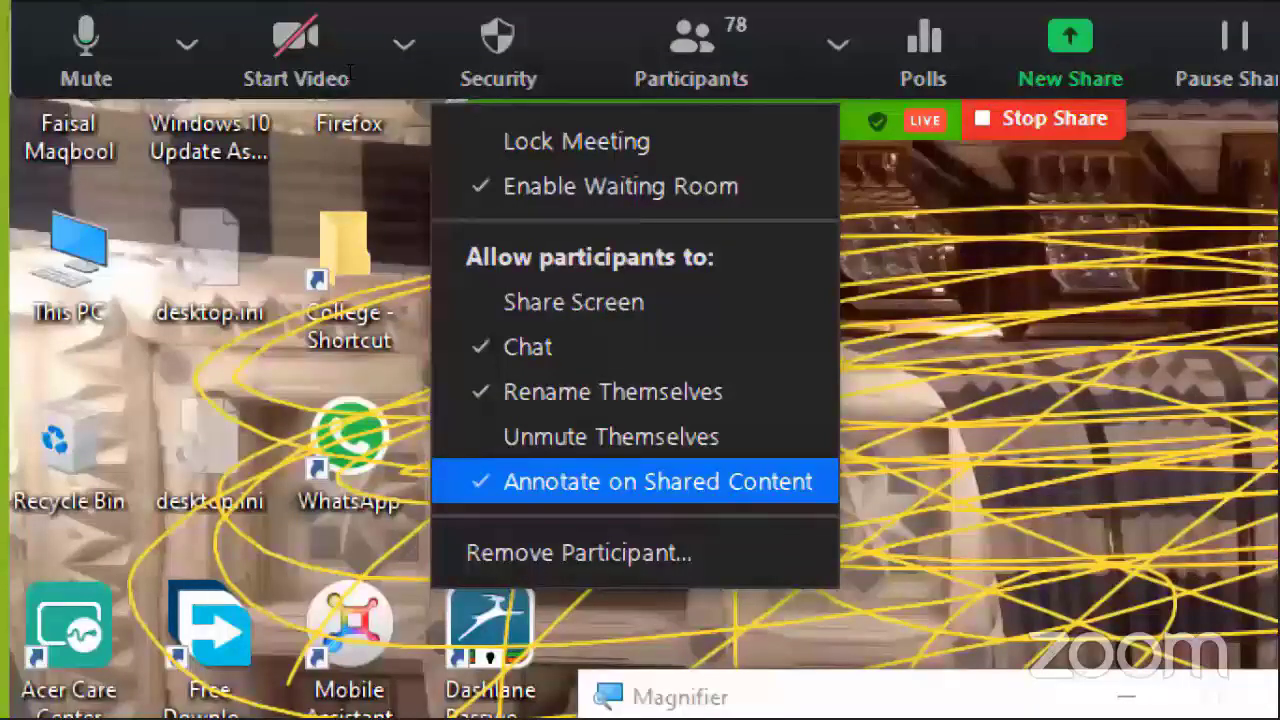
Close the permissions list, then open and dismiss the annotation toolbar's Clear drawings options
key("Return")
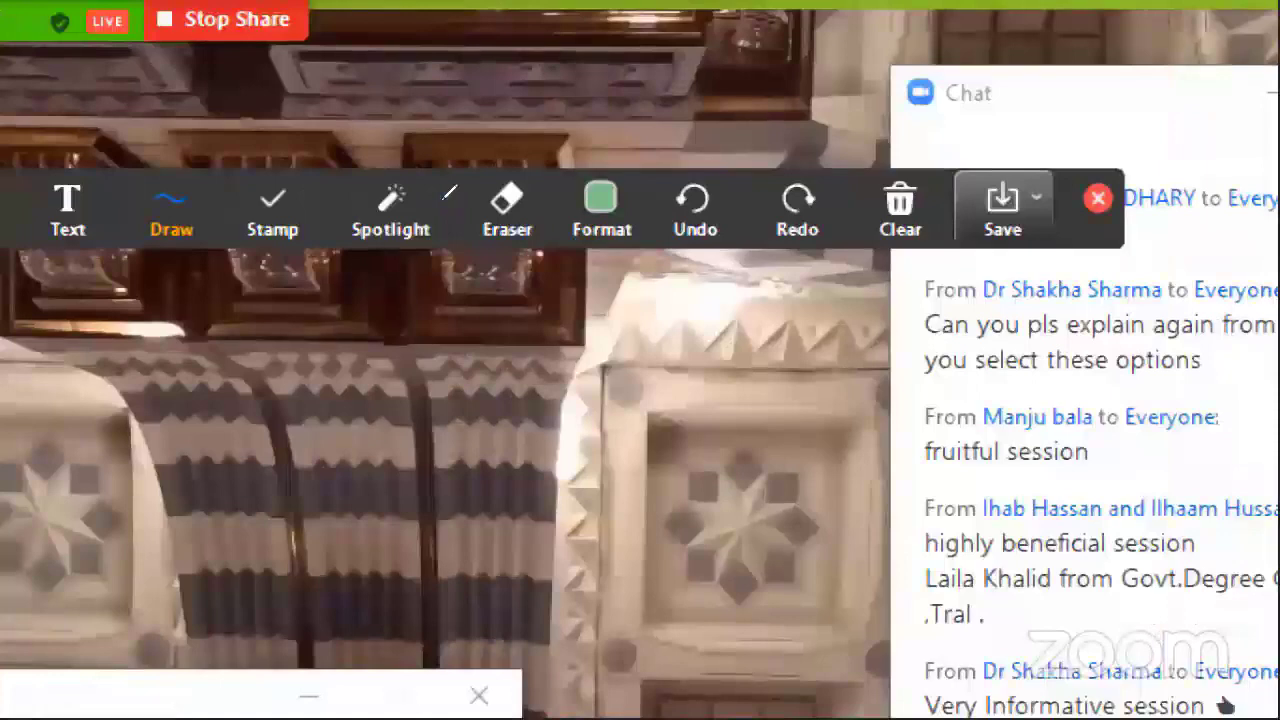
left_click(900, 210)
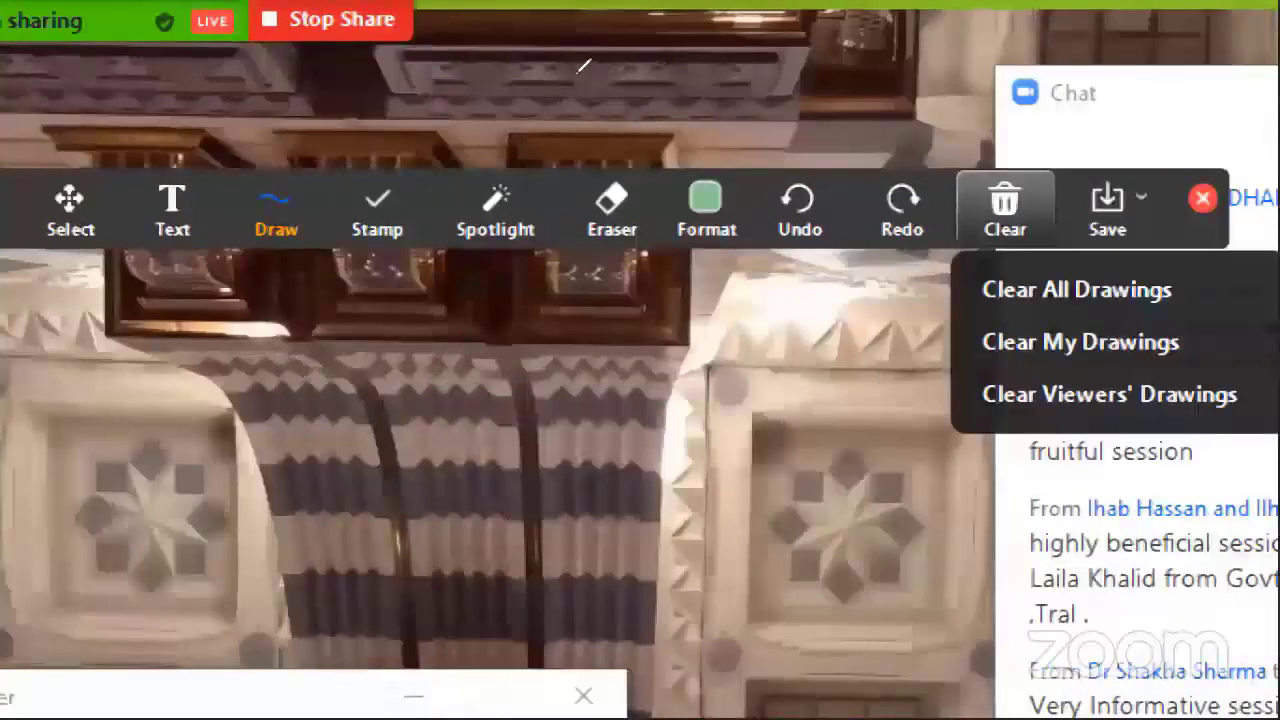
left_click(818, 45)
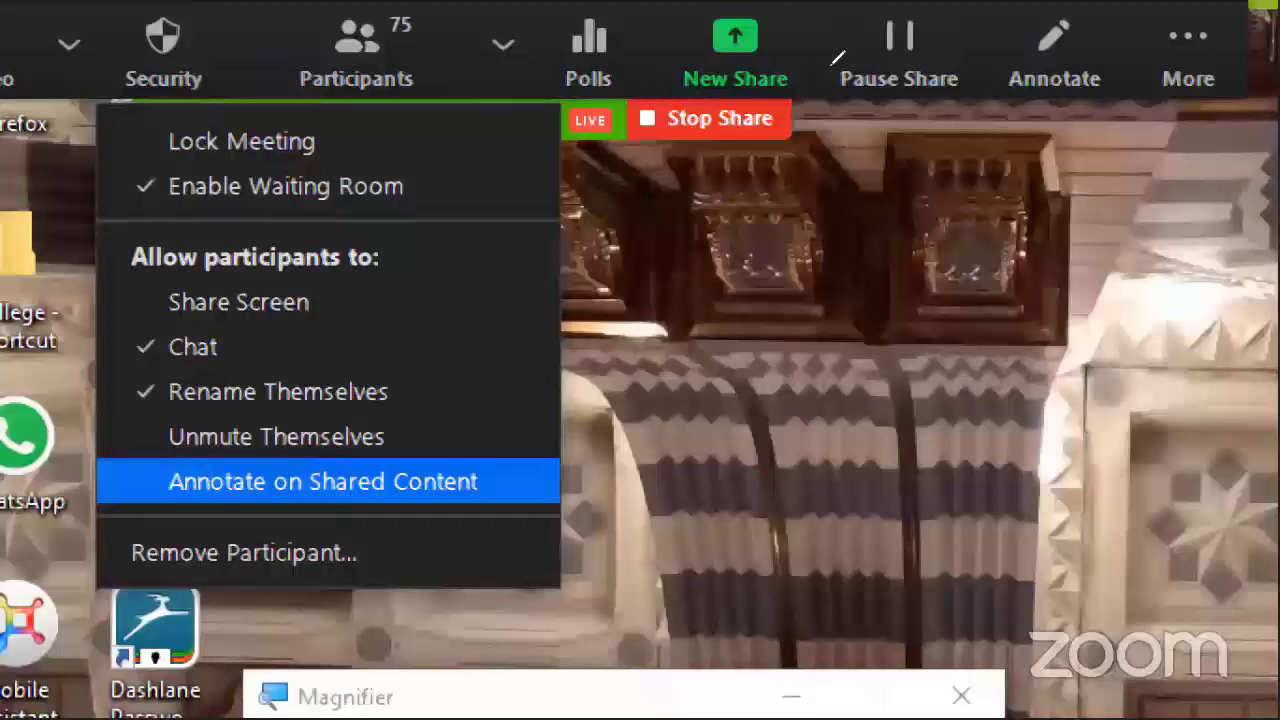
Turn off Annotate on Shared Content in the Security menu
left_click(323, 481)
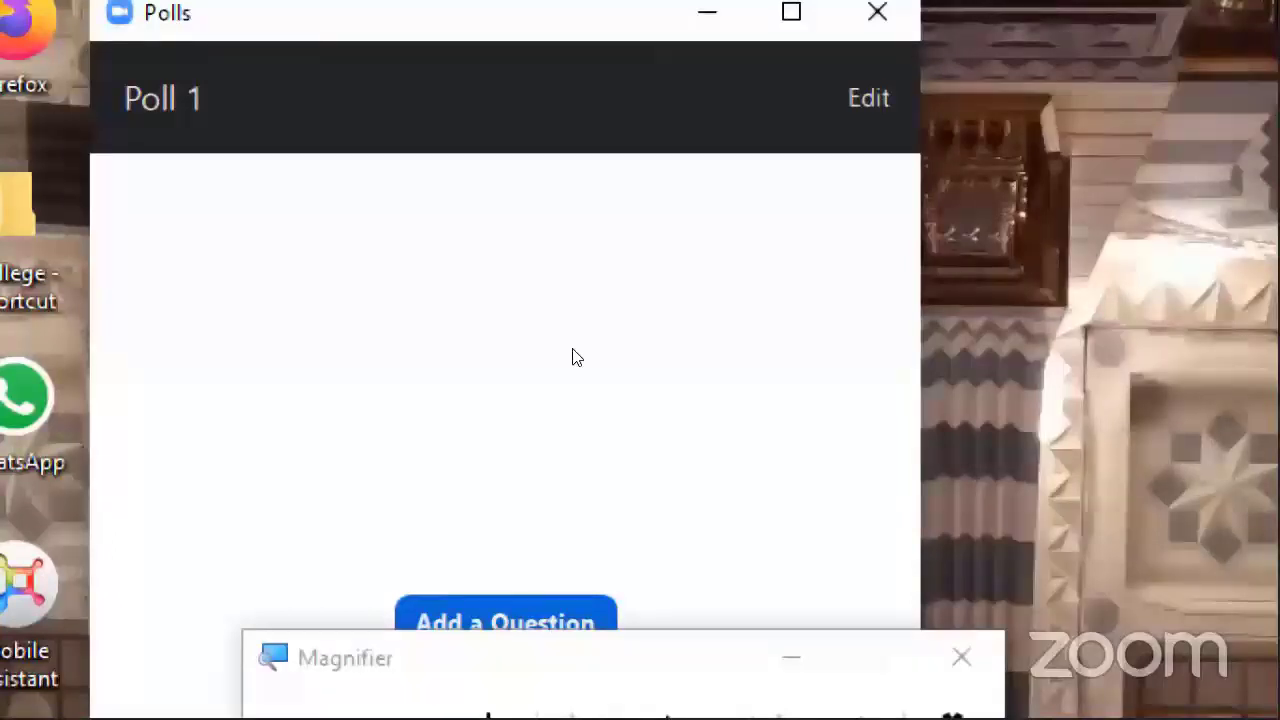
Exit Windows Magnifier with Win+Esc
key("super+Escape")
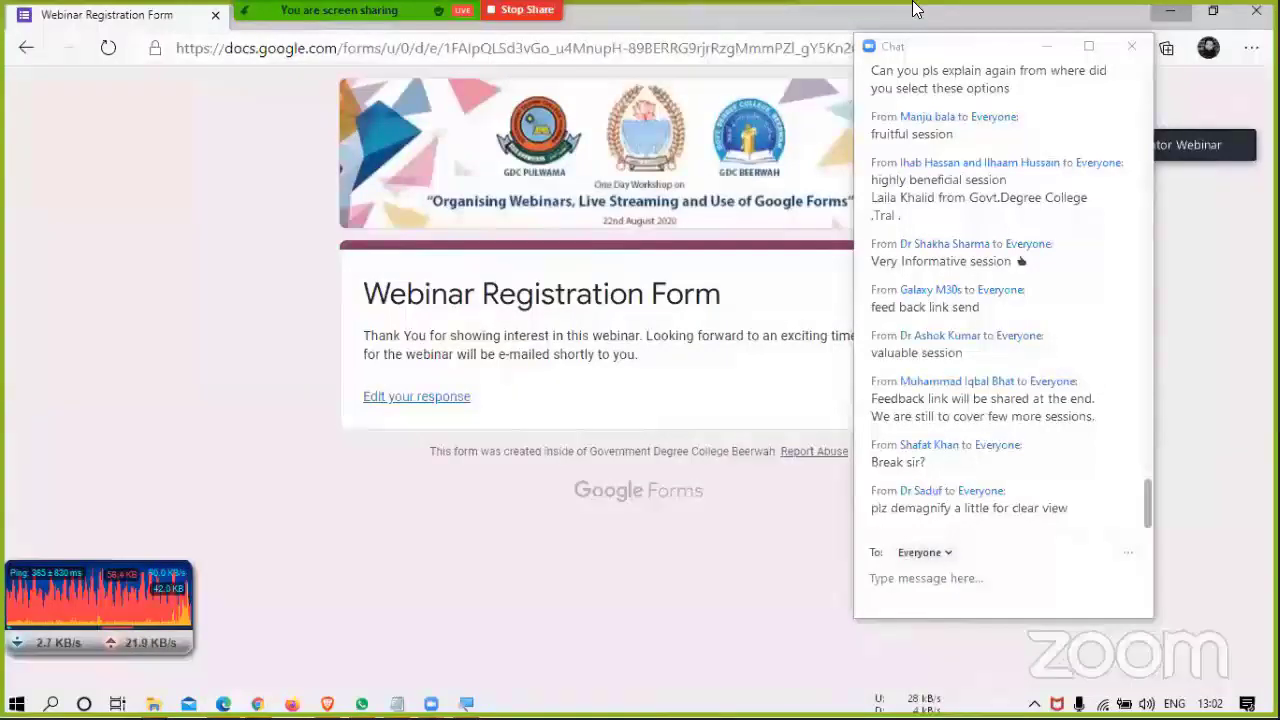
Minimise the browser showing the Webinar Registration Form to reveal the desktop
key("super+d")
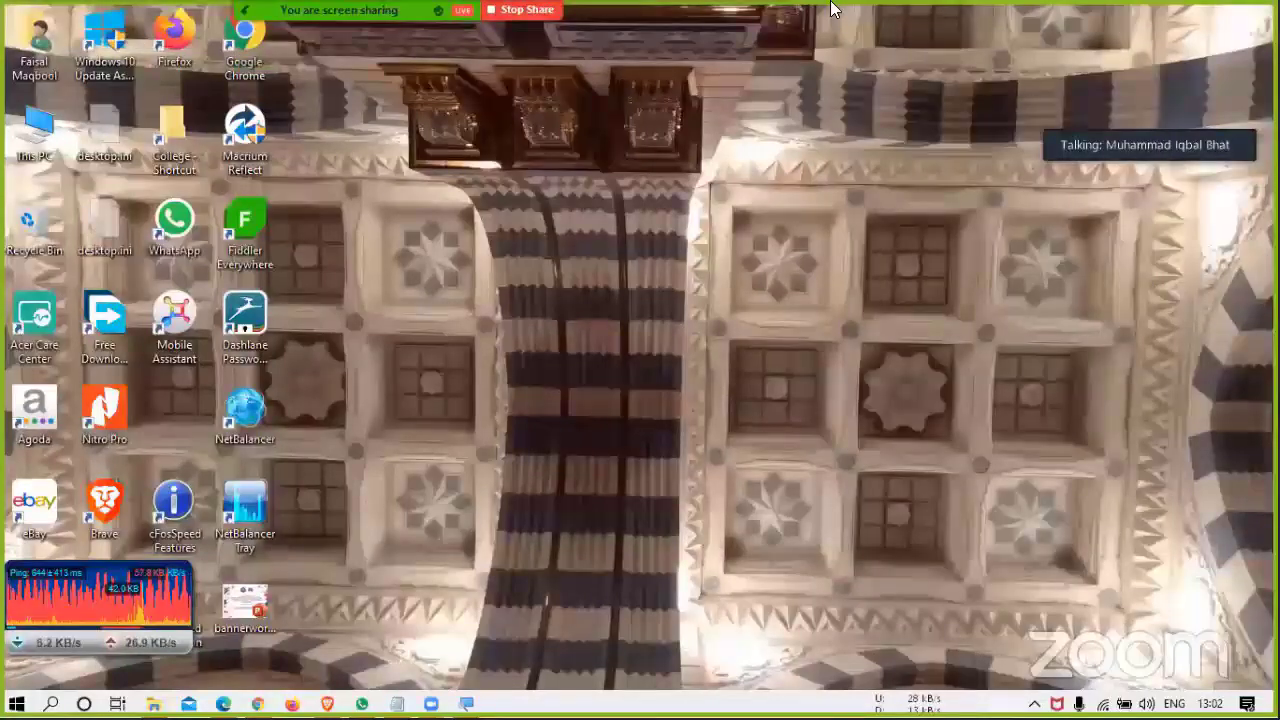
Bring up the meeting toolbar and open the New Share picker with Alt+Shift+S
mouse_move(831, 8)
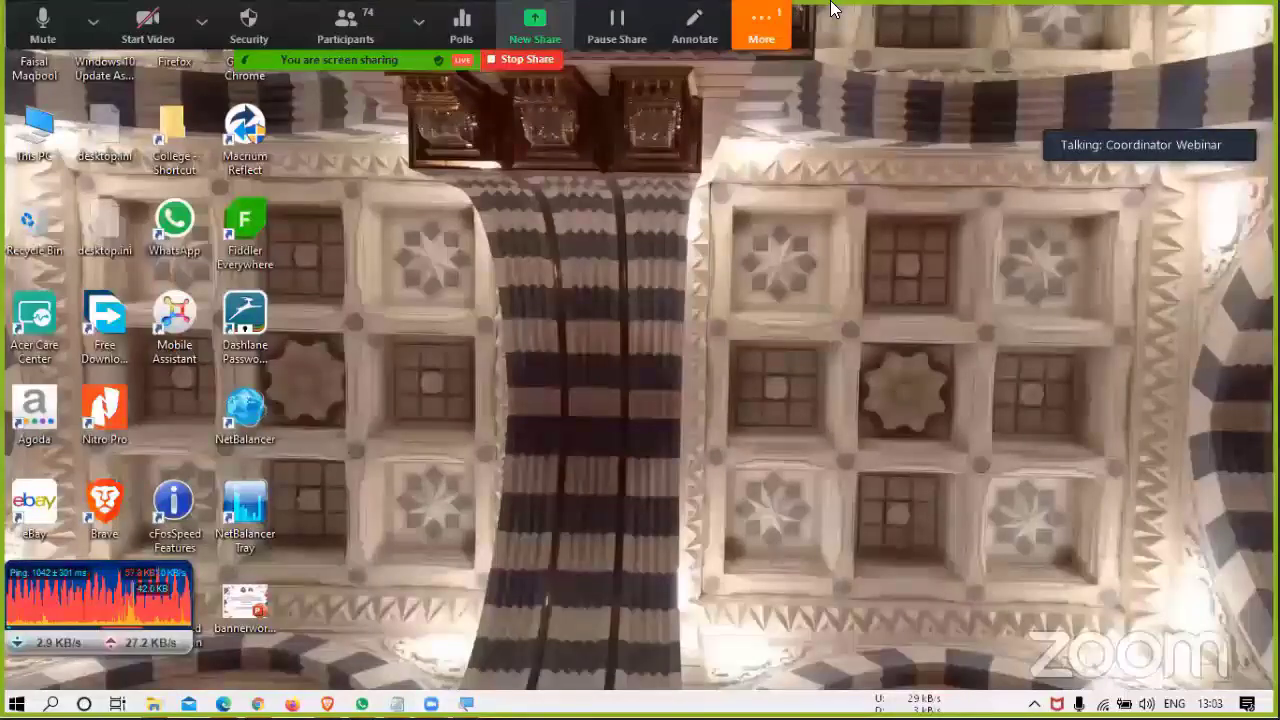
key("alt+shift+s")
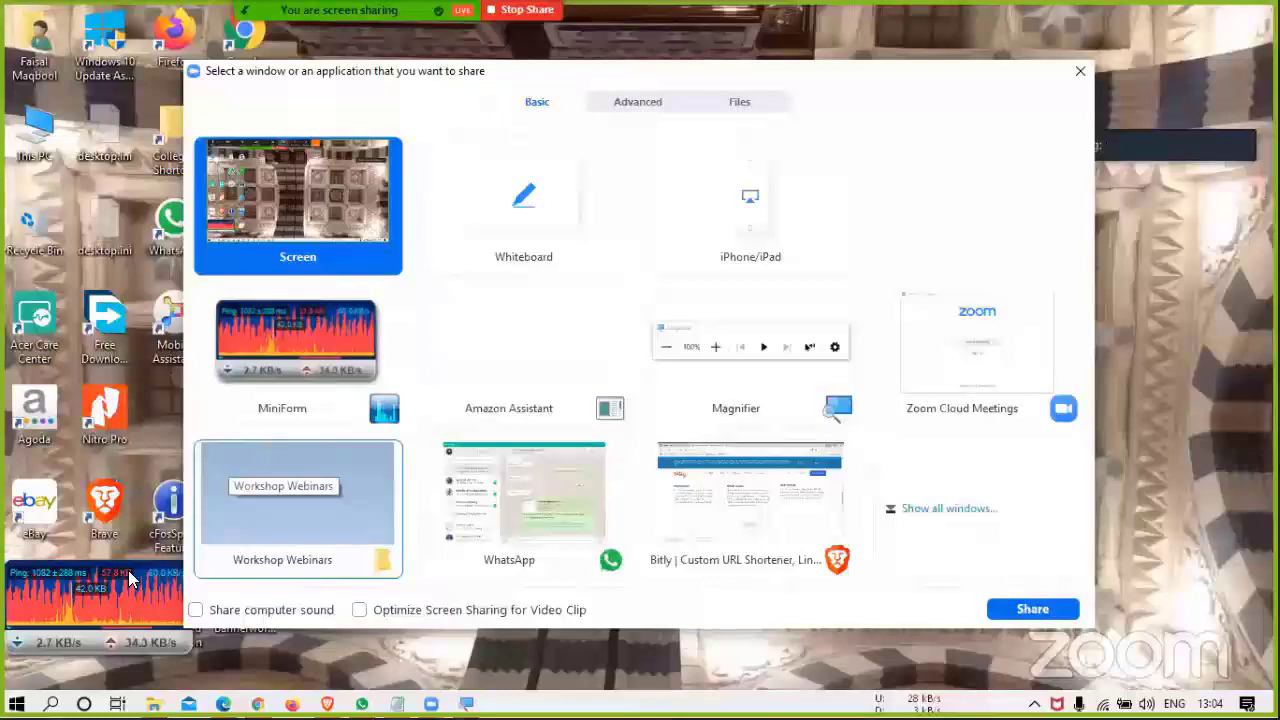
Move through the Basic tiles, selecting Whiteboard, then iPhone/iPad, then heading toward WhatsApp
key("Up")
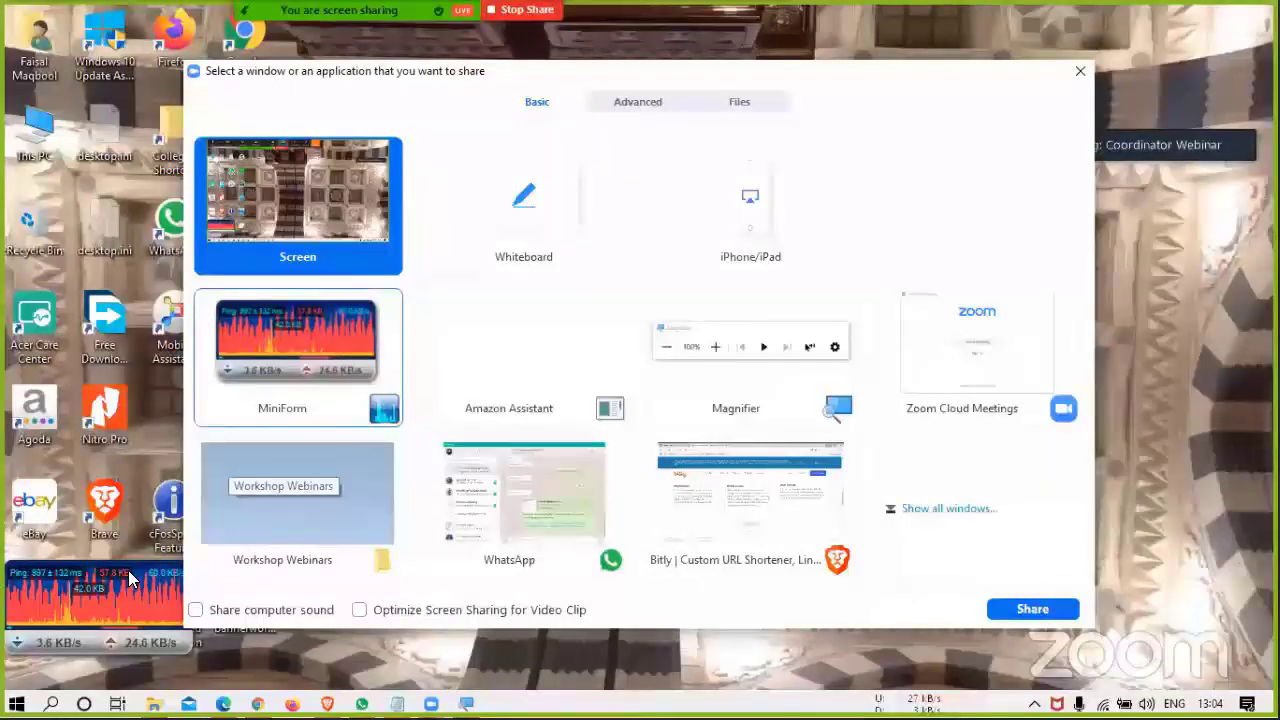
key("Up")
key("Right")
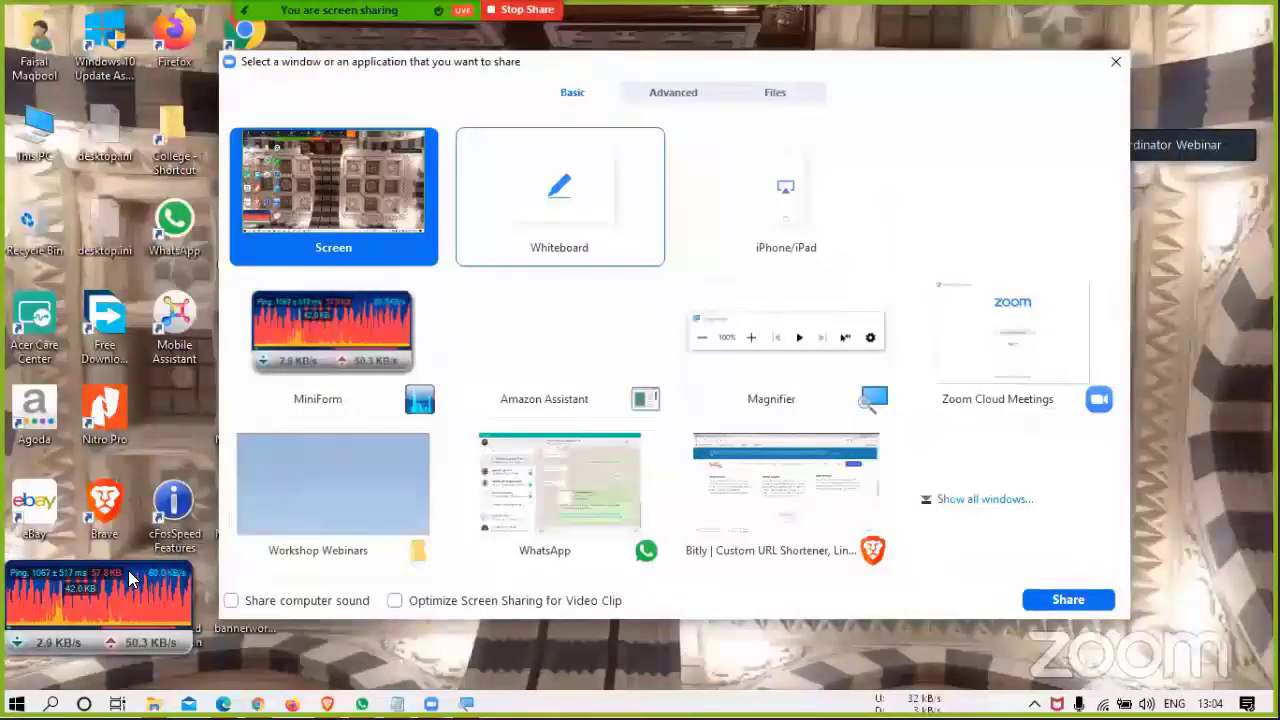
key("space")
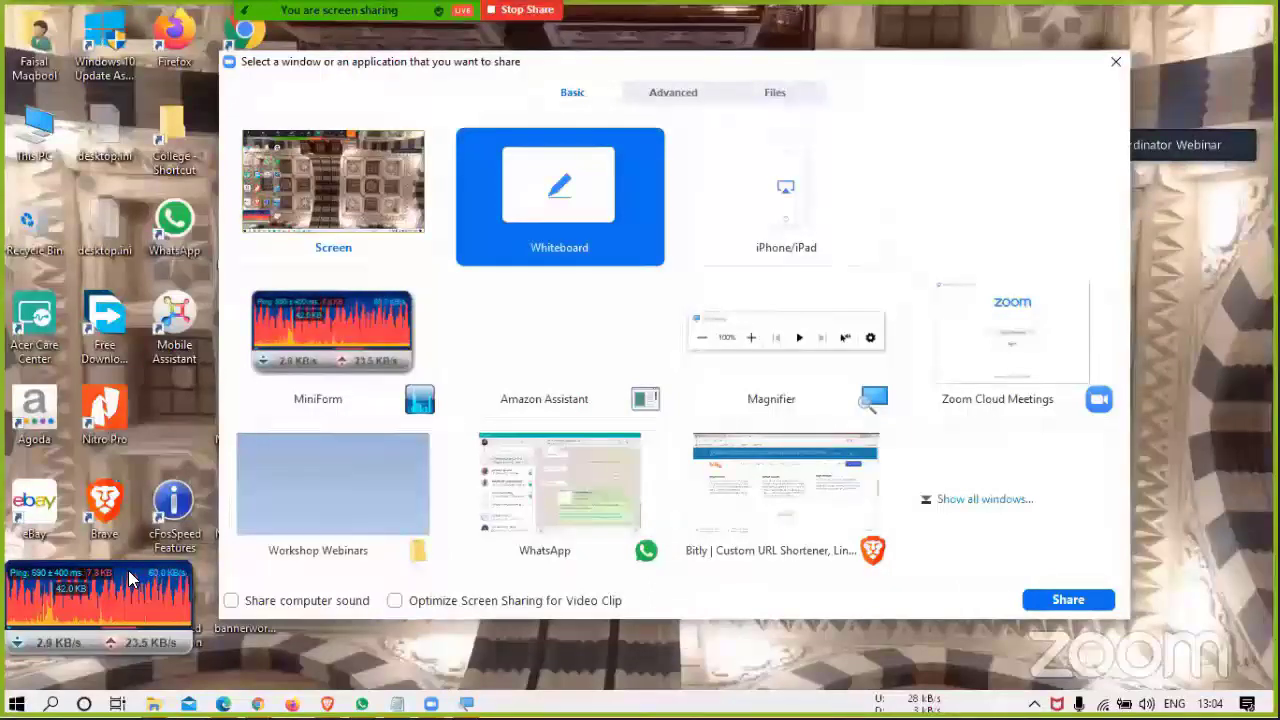
key("Right")
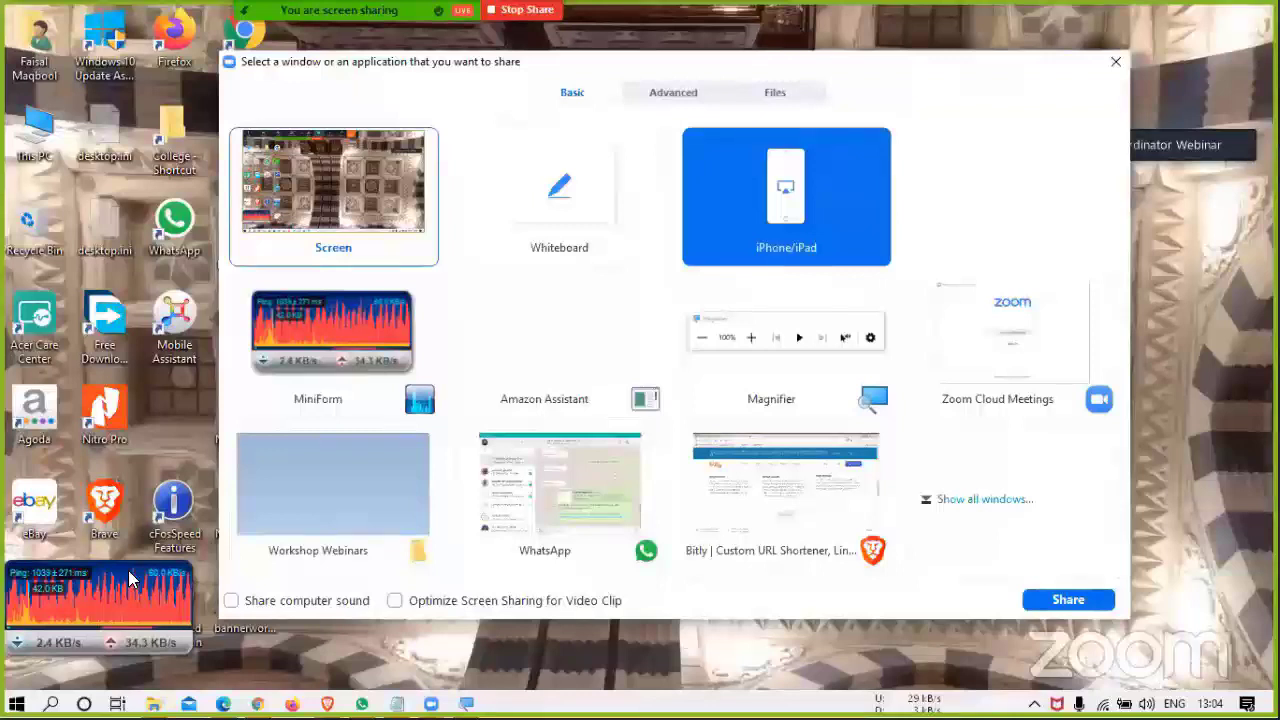
key("Down")
key("Down")
key("Right")
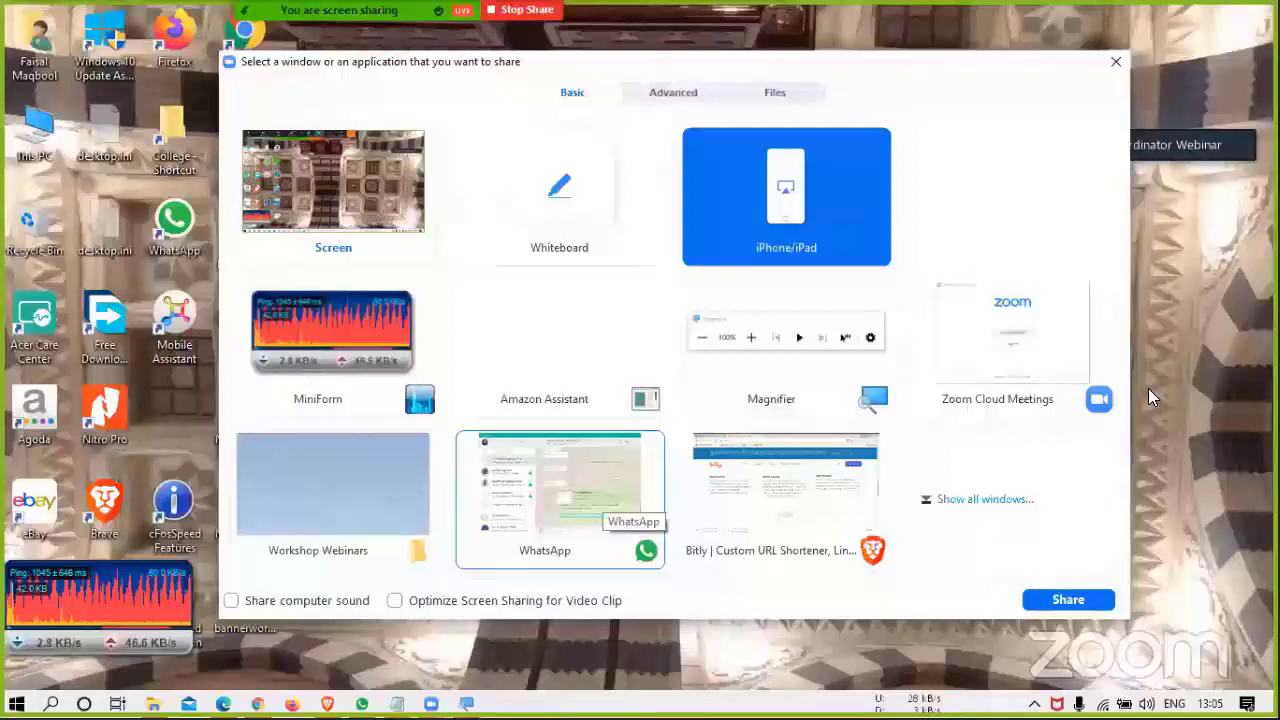
Share the WhatsApp window, admit the waiting participant, and minimise WhatsApp
key("space")
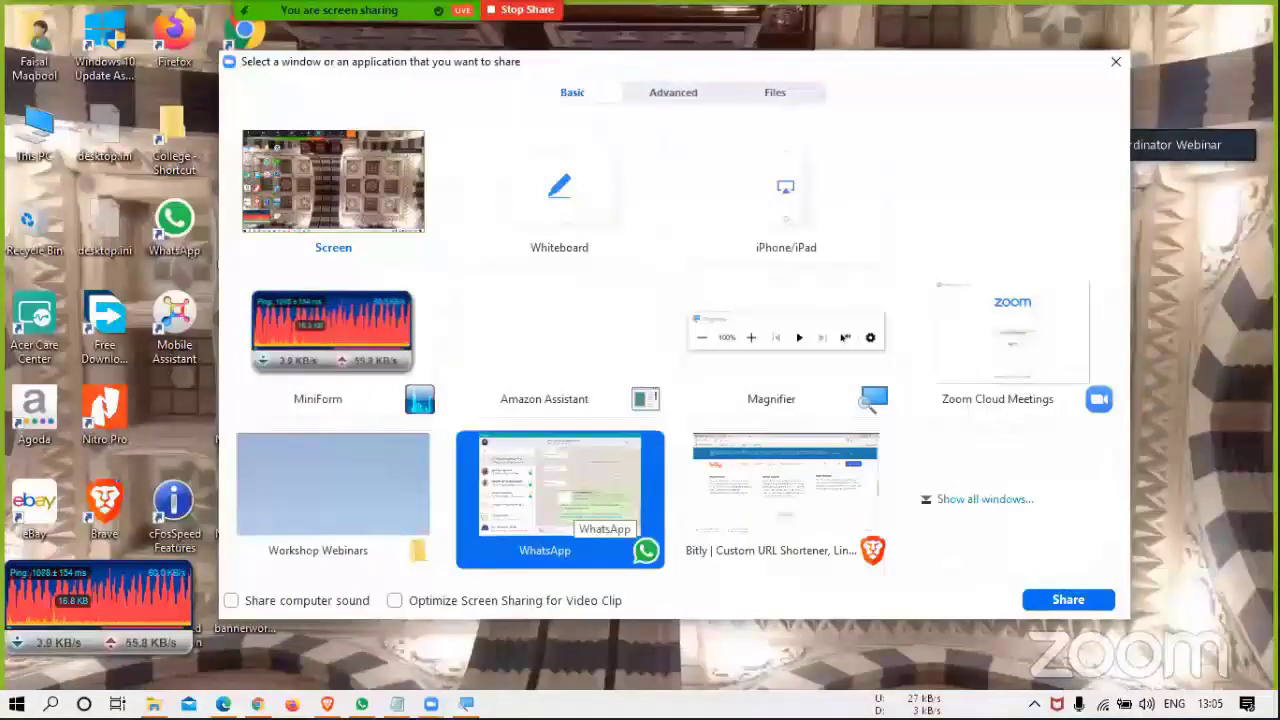
key("Return")
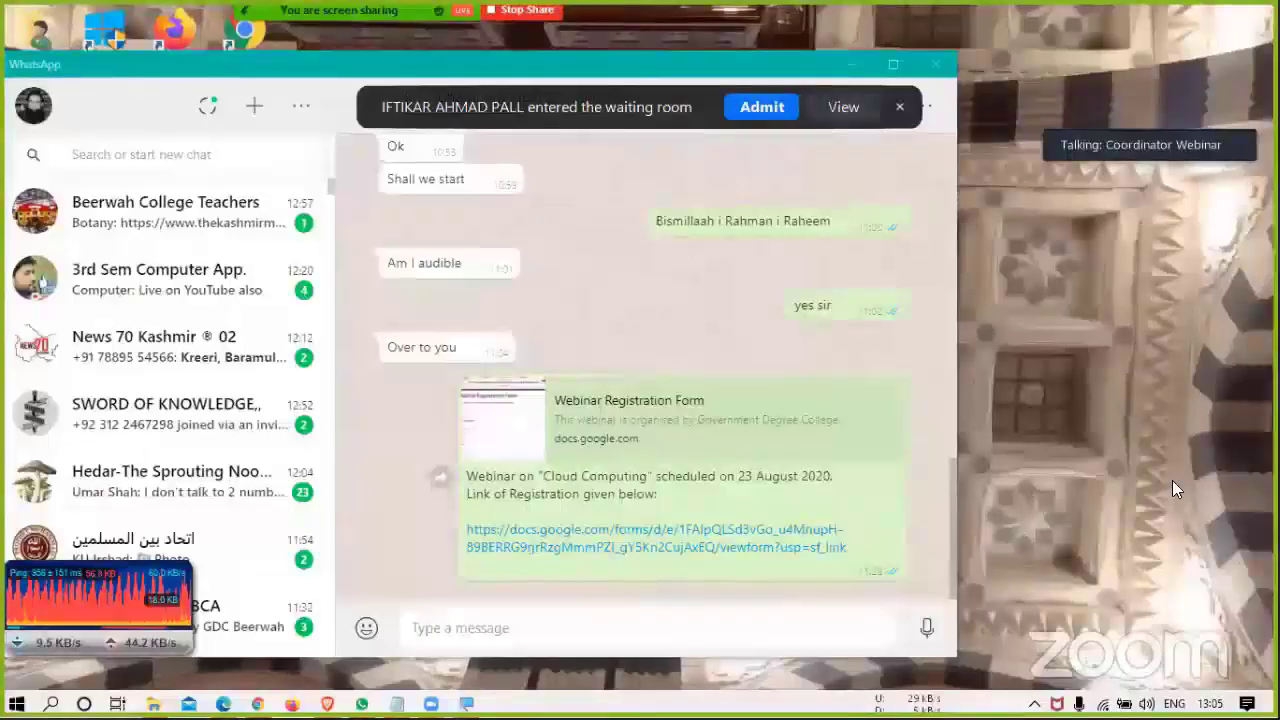
left_click(762, 106)
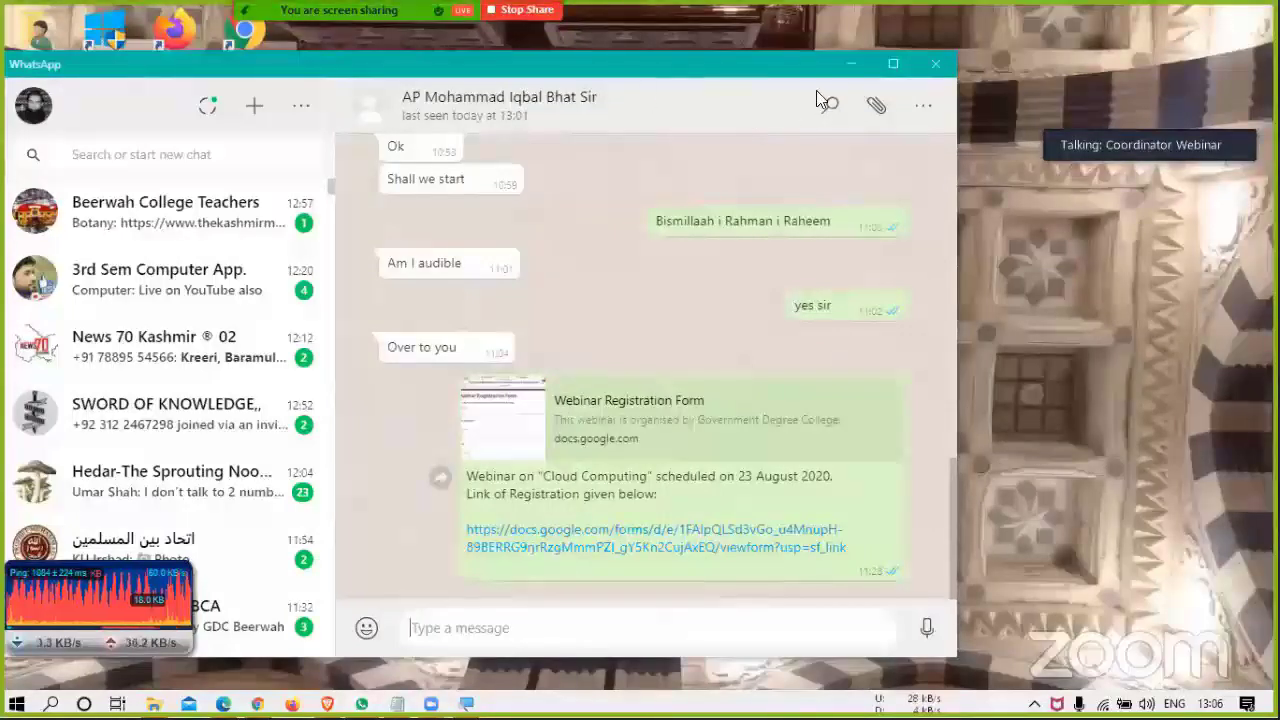
key("super+d")
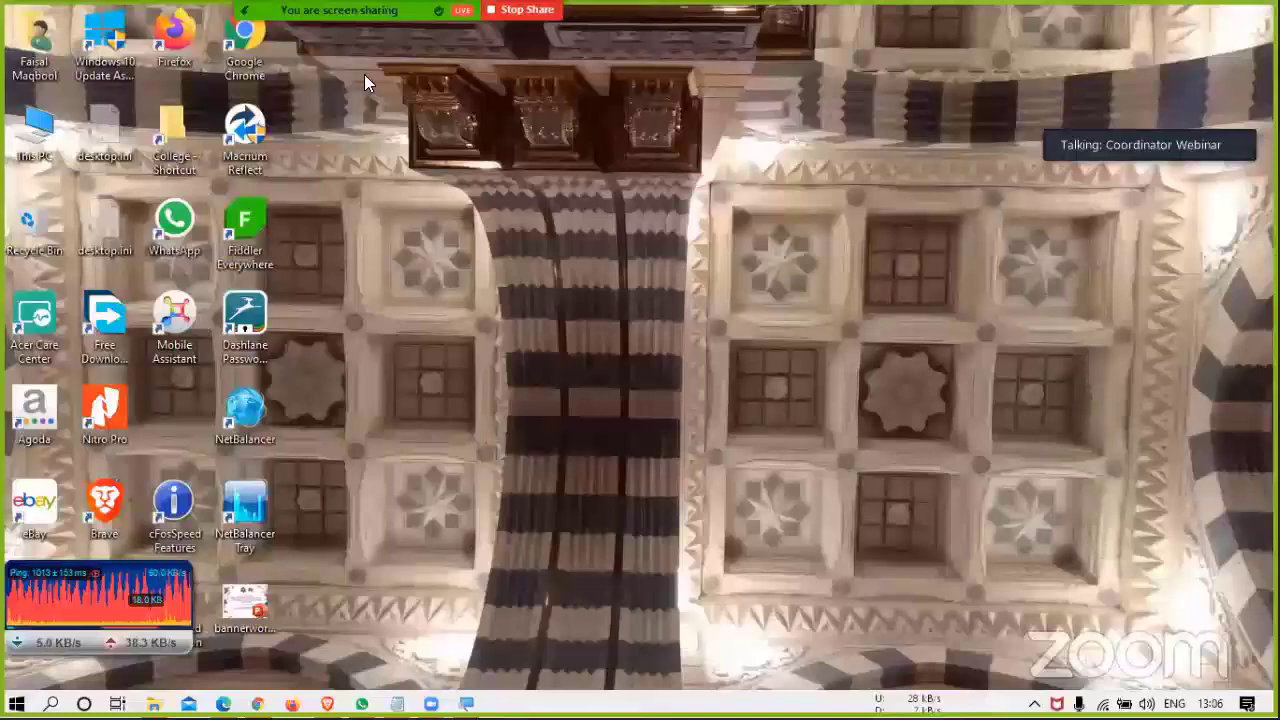
Reopen the Share Screen picker with Alt+Shift+S during the ongoing share
key("alt+shift+s")
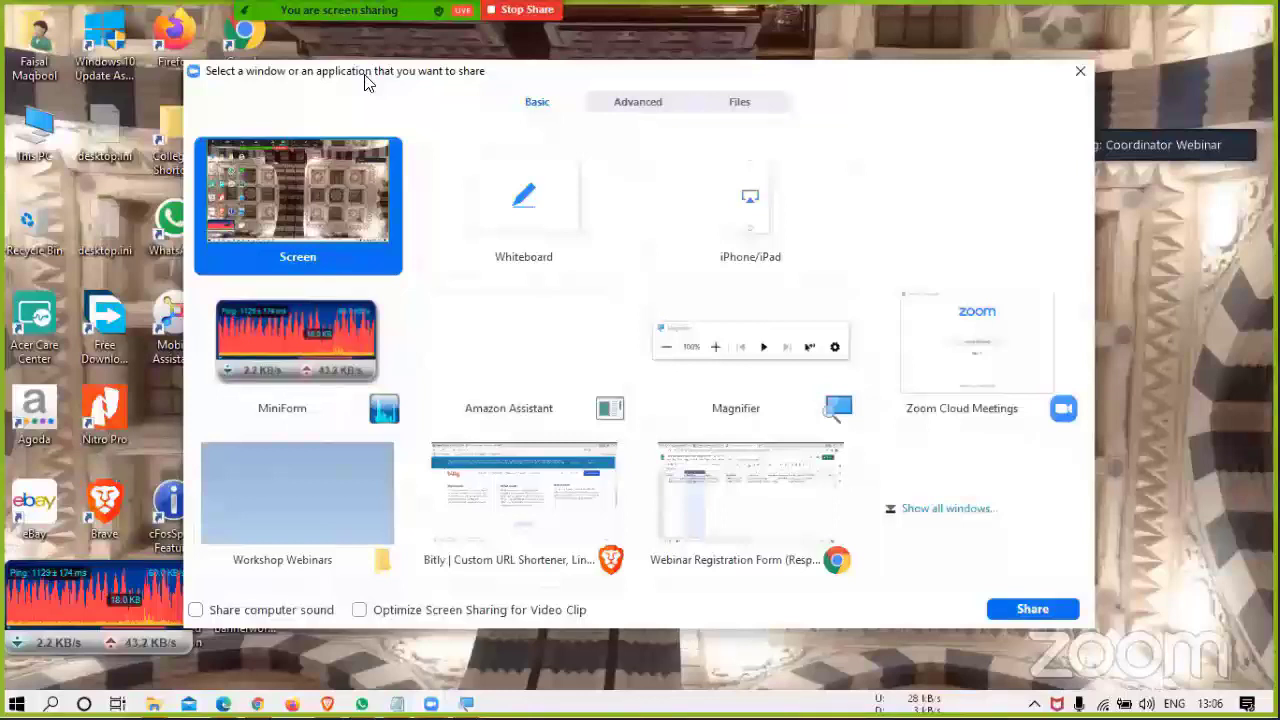
Switch the share picker to the Advanced tab with Ctrl+Tab
key("ctrl+Tab")
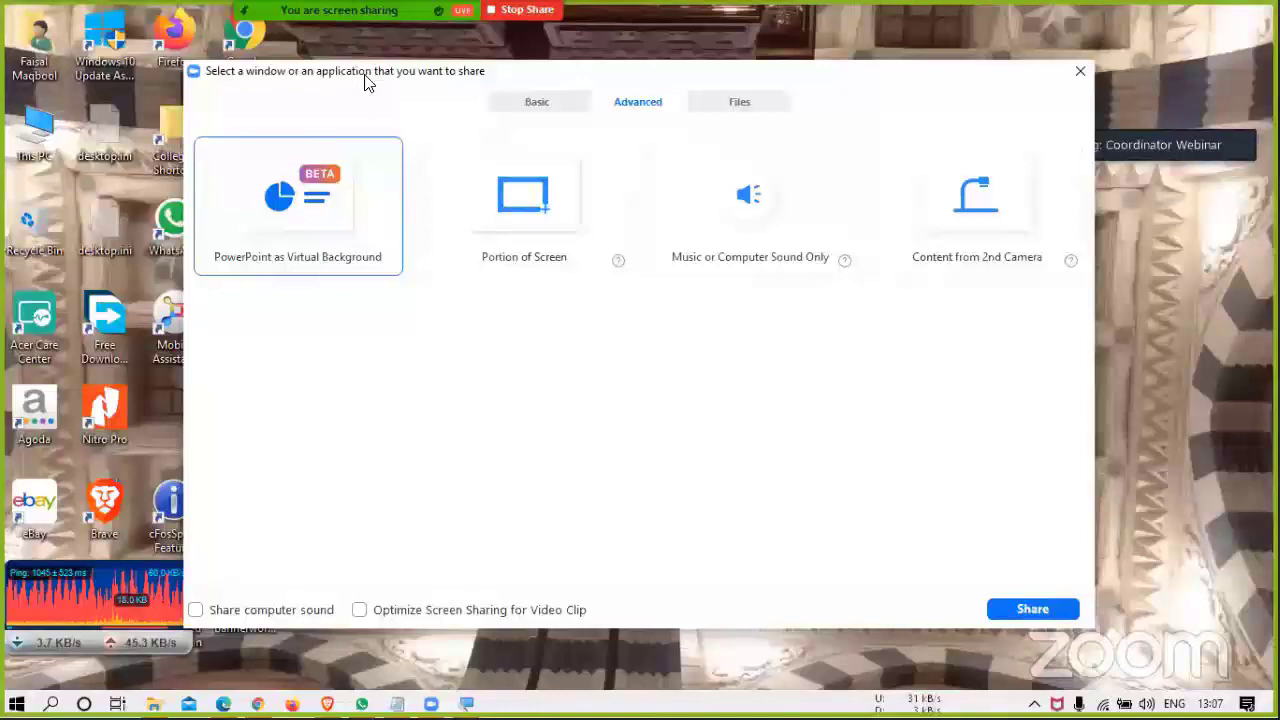
Step through the Advanced options to Computer Sound and 2nd Camera, then reach the Files tab
key("Tab")
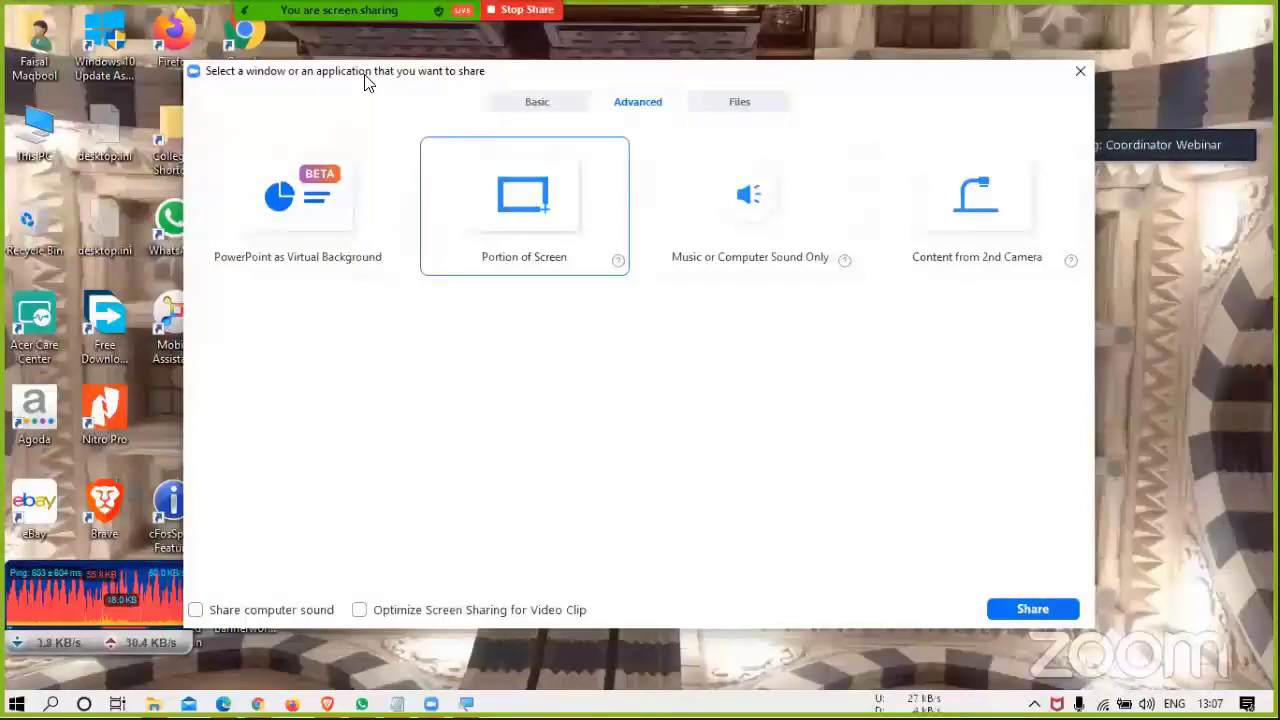
key("Right")
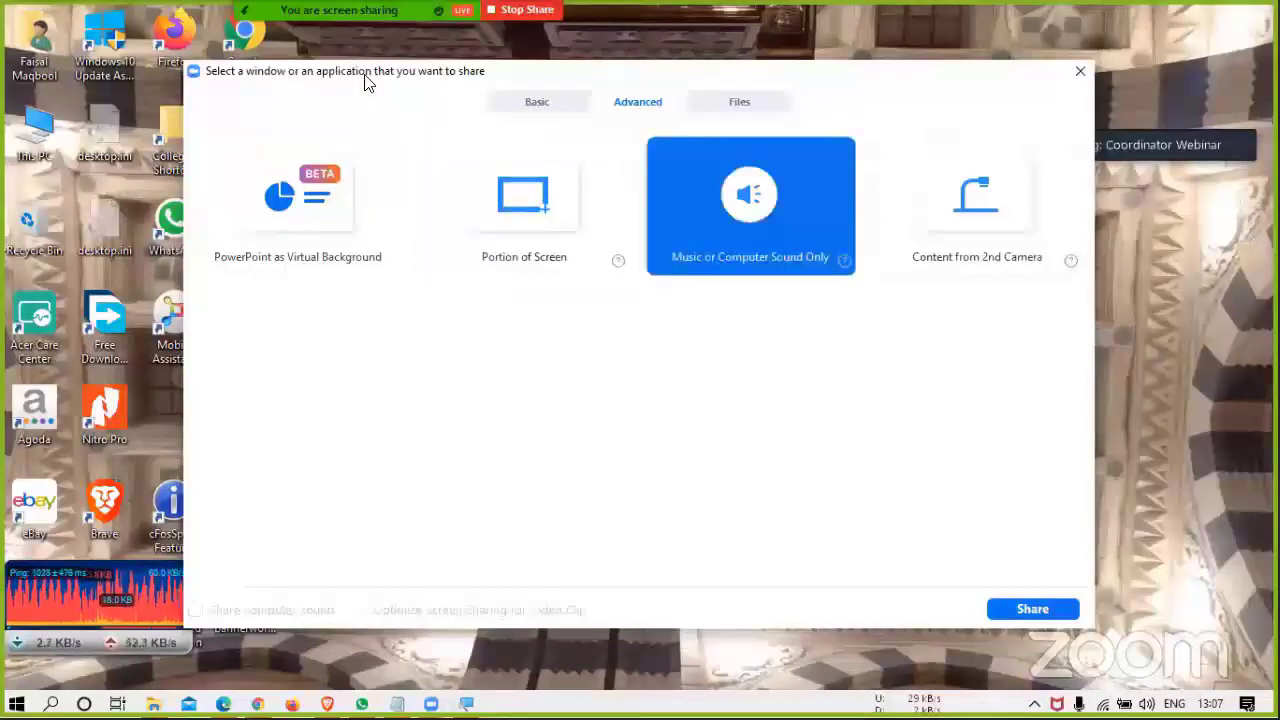
key("Right")
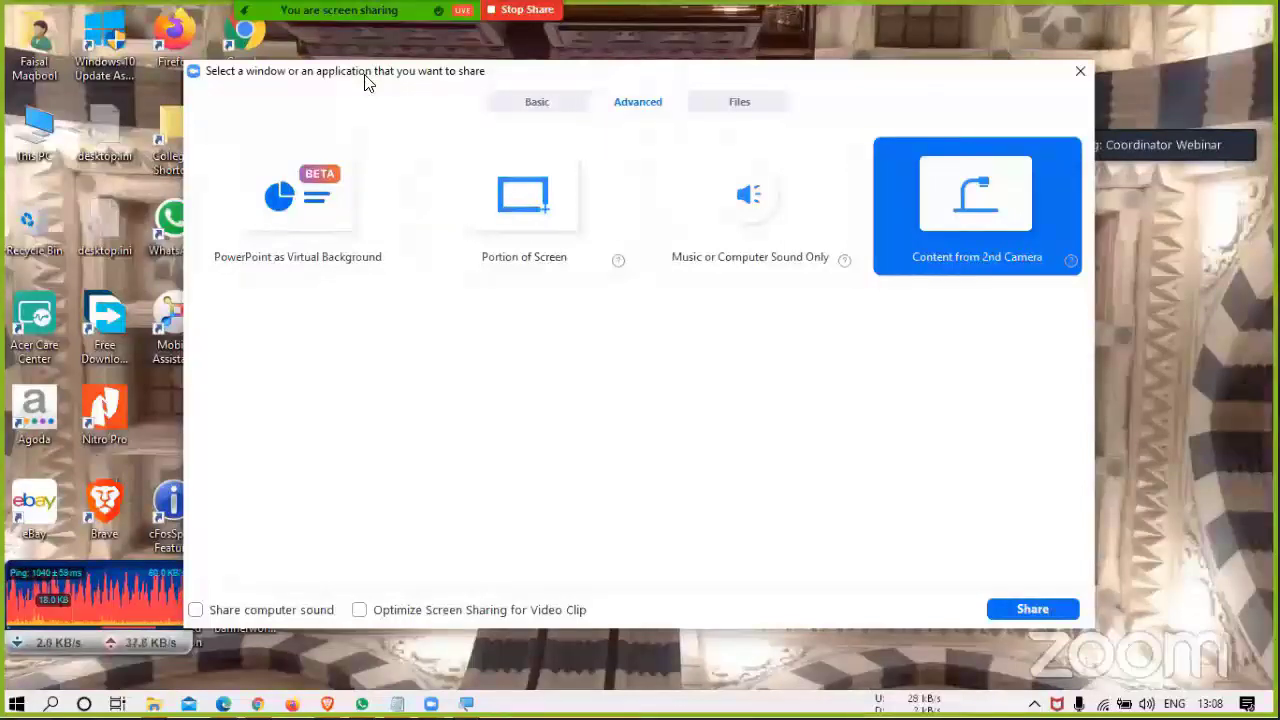
key("ctrl+Tab")
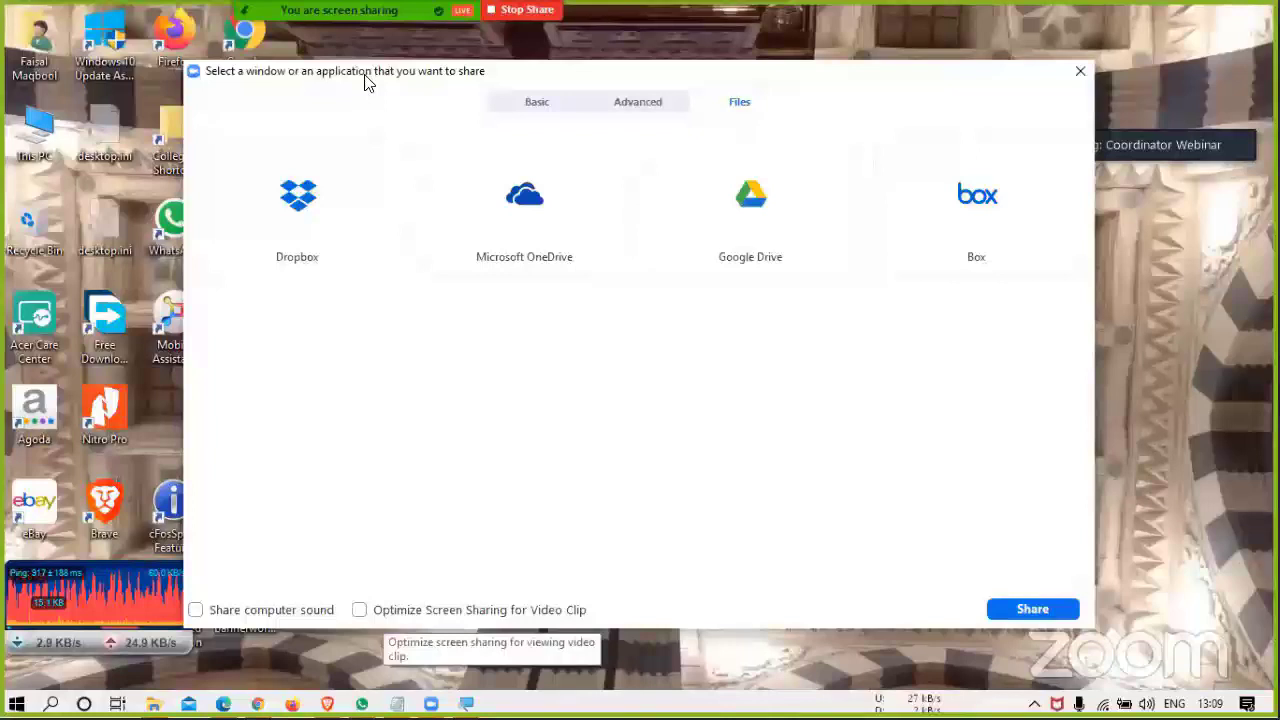
Move past Microsoft OneDrive and return the share picker to the Basic tab
key("Tab")
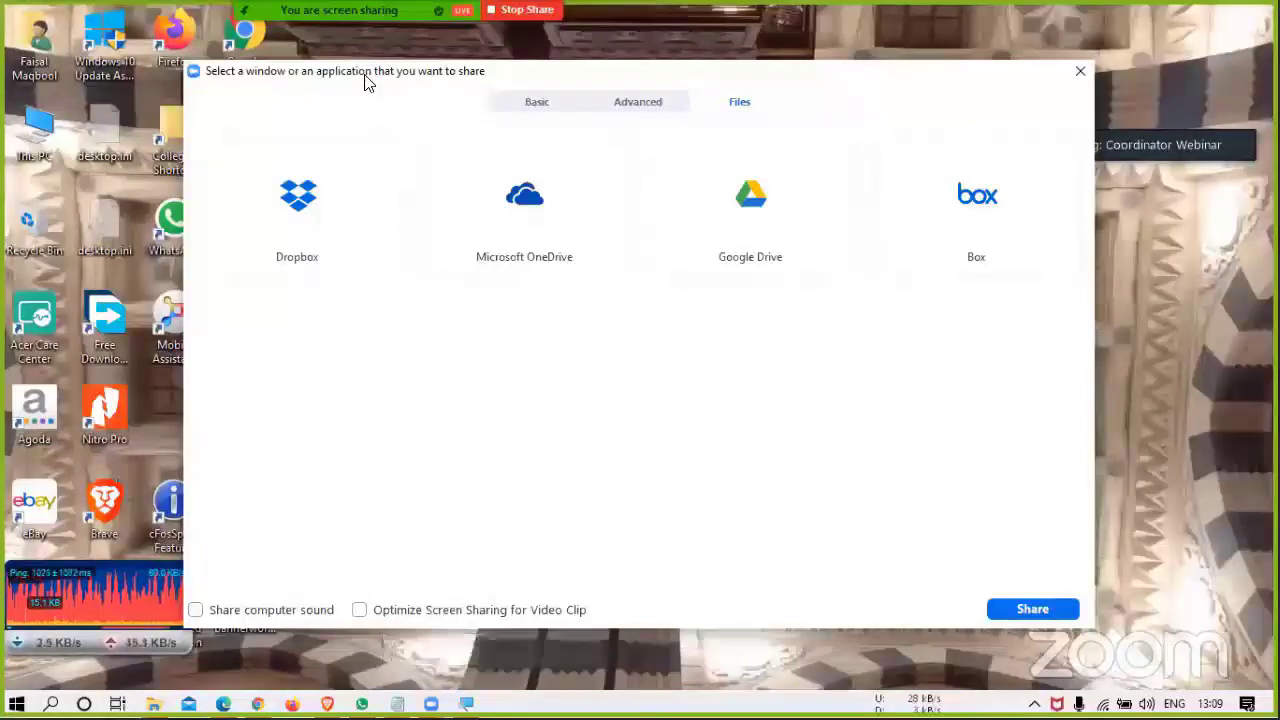
key("Tab")
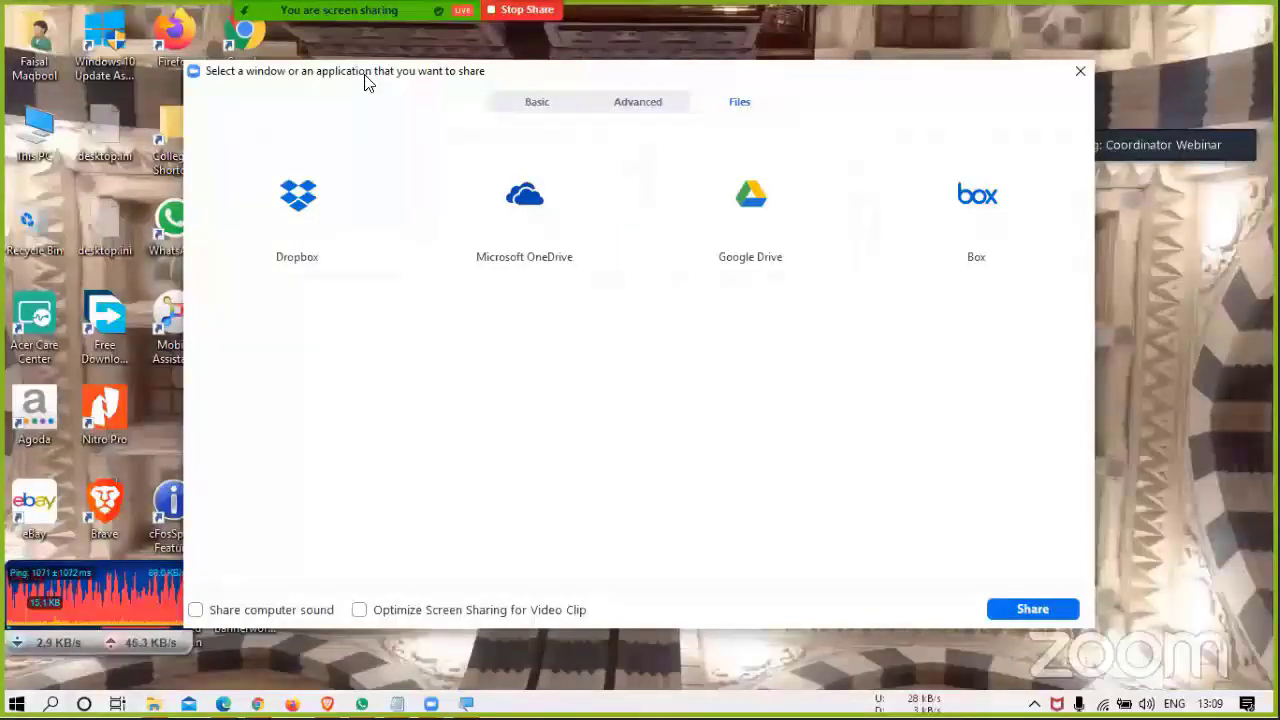
key("ctrl+Tab")
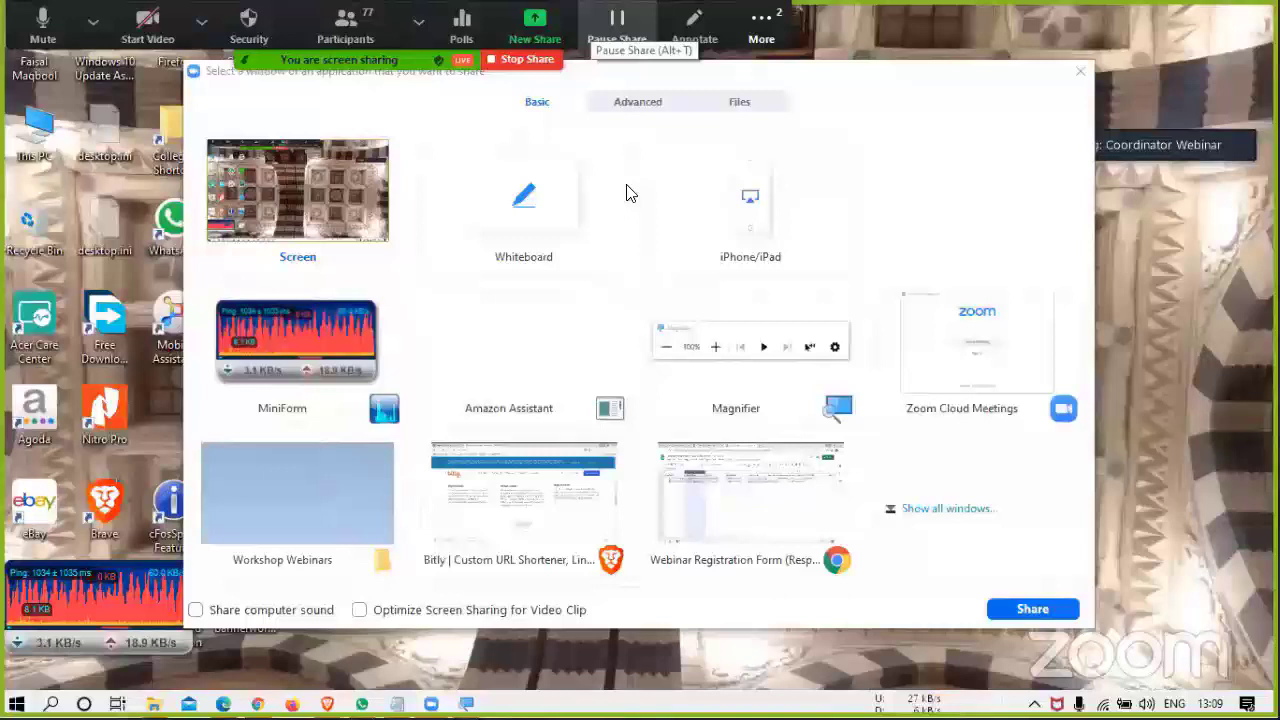
Close the Share Screen picker without sharing anything, leaving the extra meeting options showing
key("Escape")
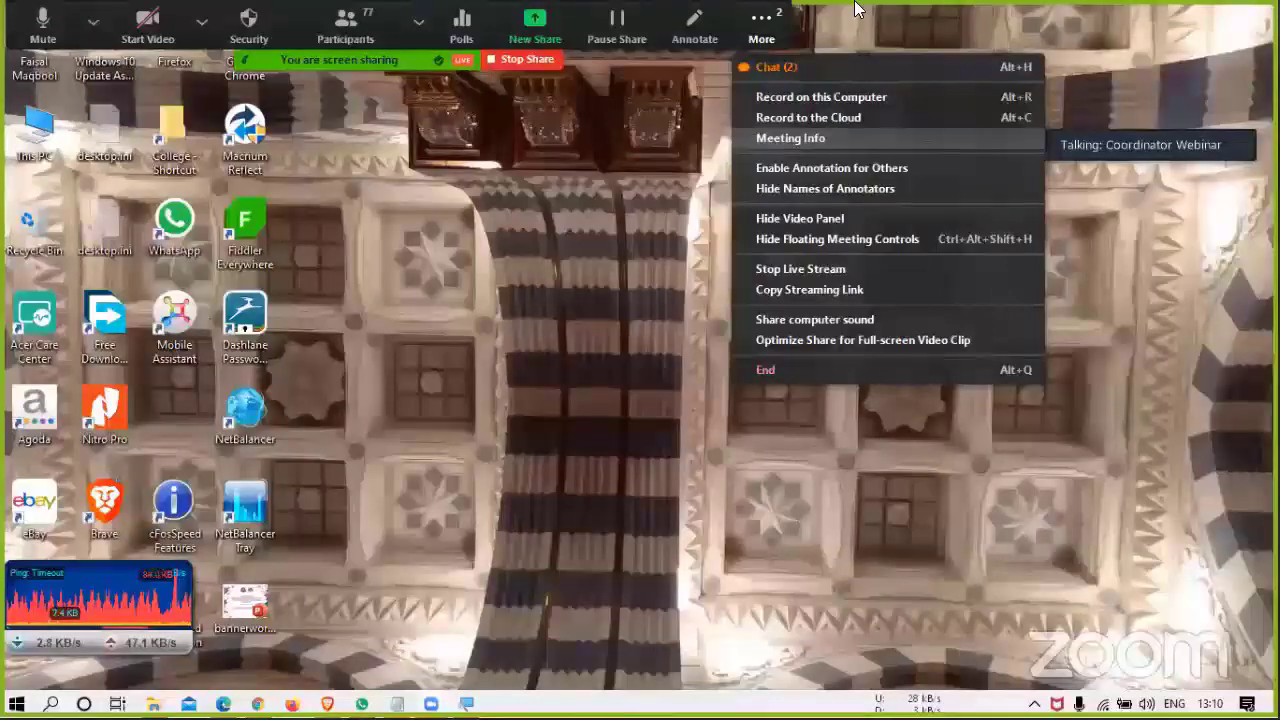
Open the meeting chat with Alt+H, then open and dismiss the More options list
key("alt+h")
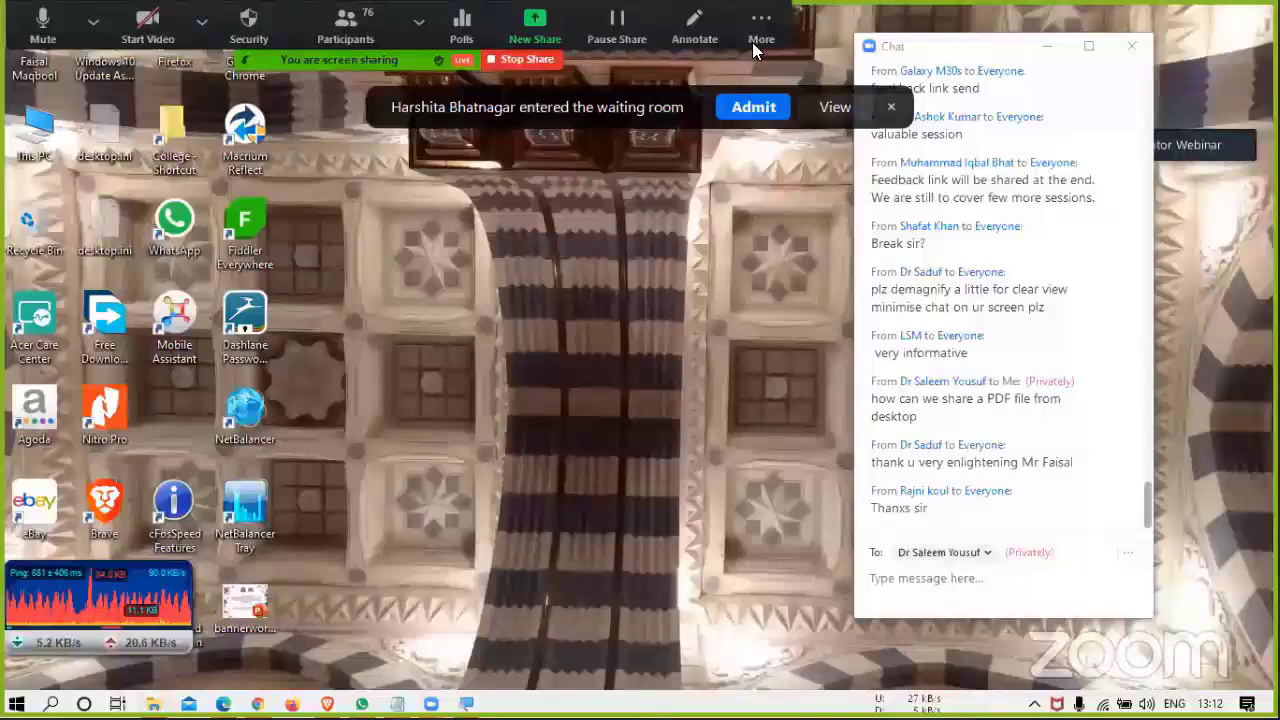
left_click(755, 45)
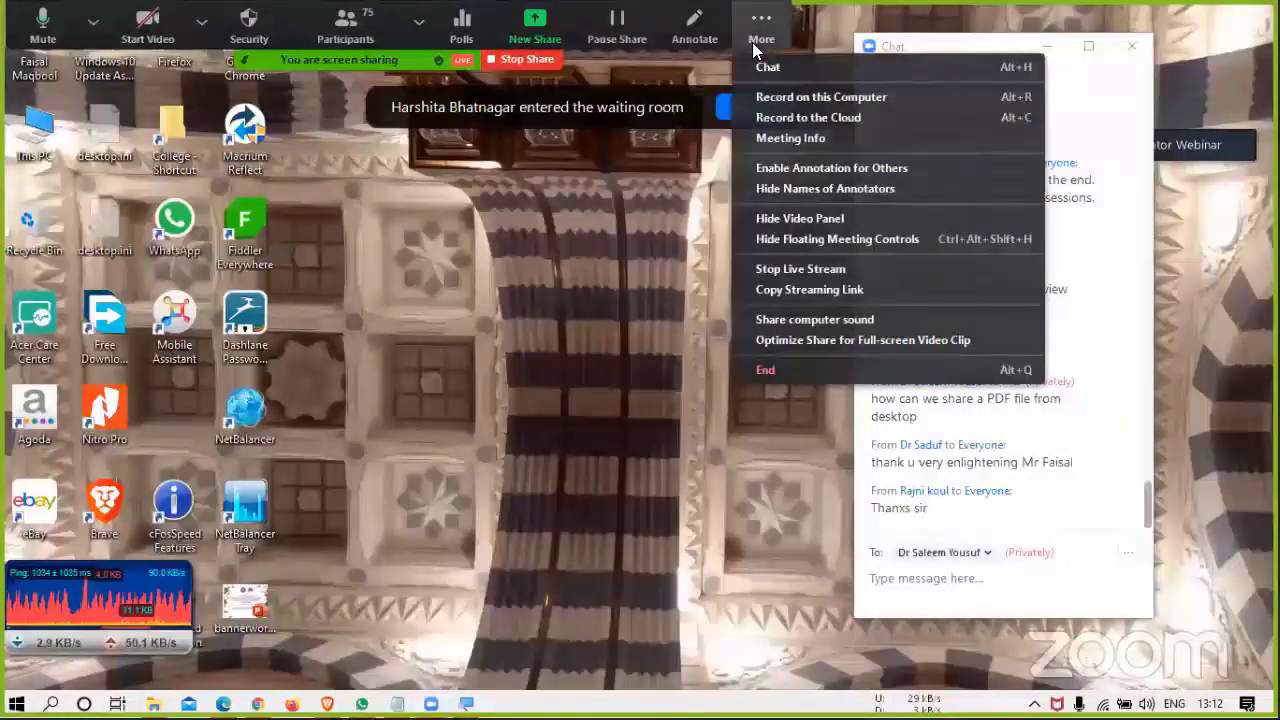
left_click(752, 42)
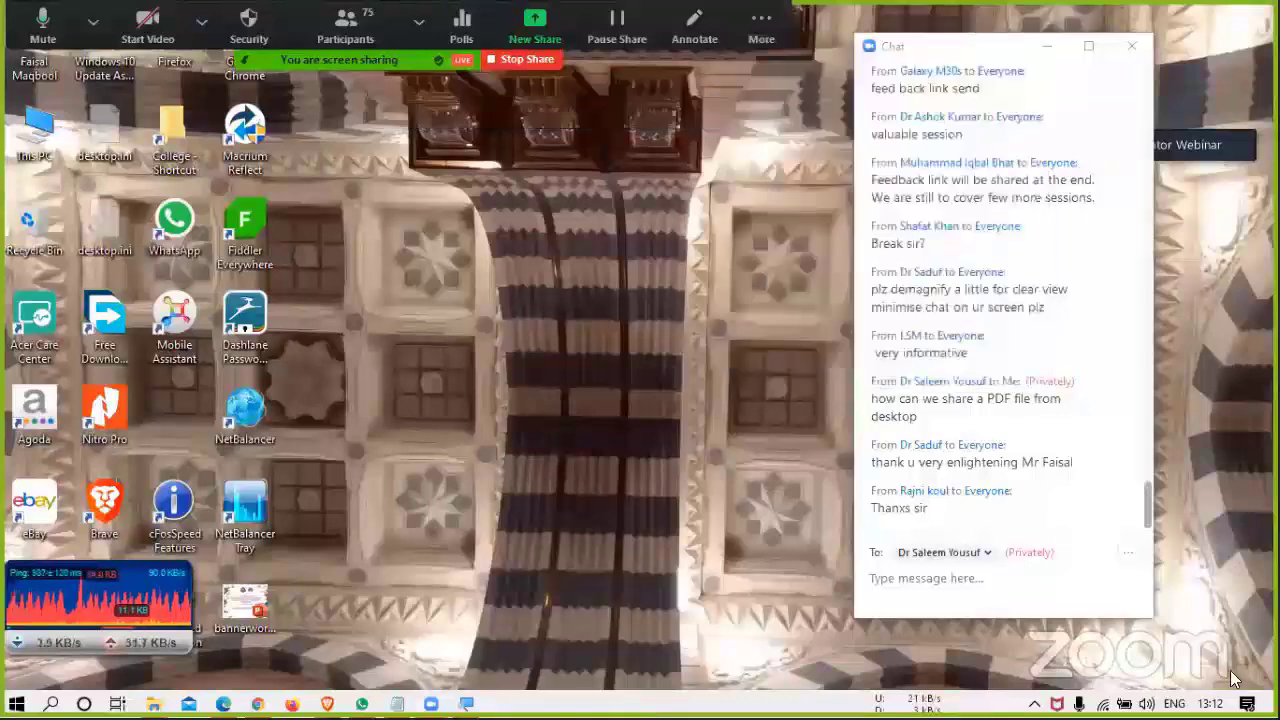
Begin a private chat reply about sharing the PDF, typing "We will re"
left_click(960, 578)
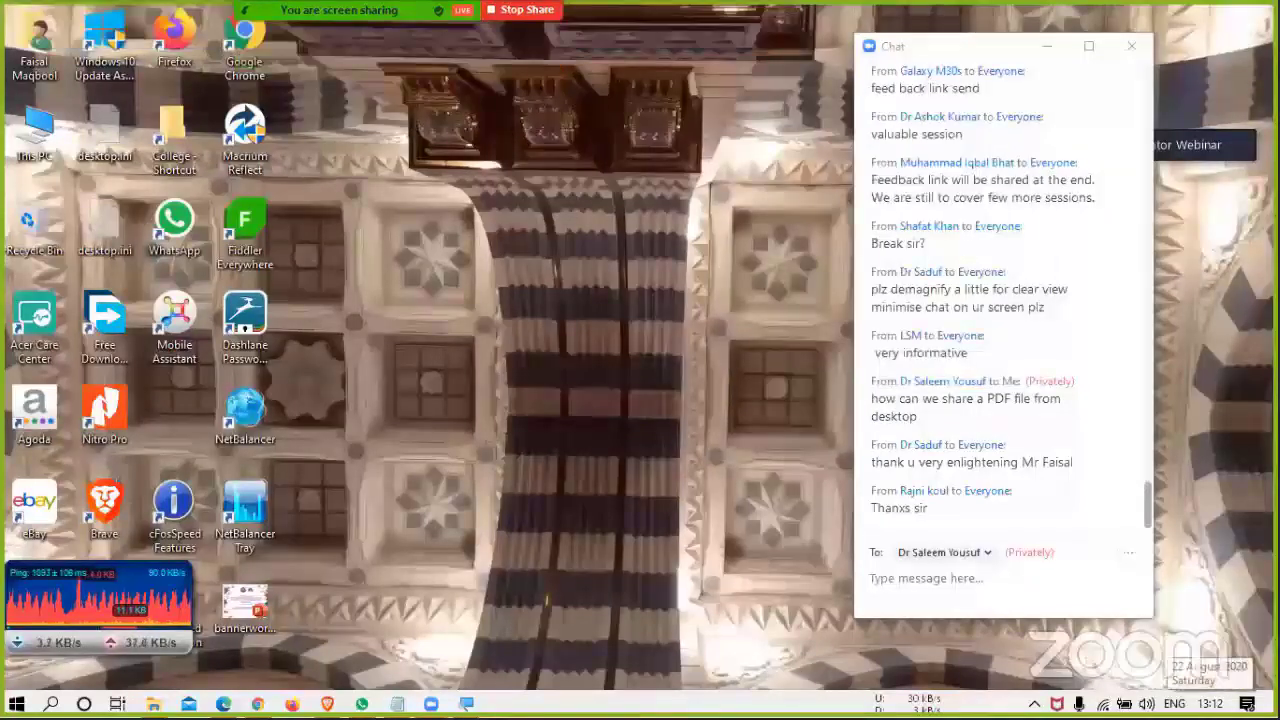
type("We wil")
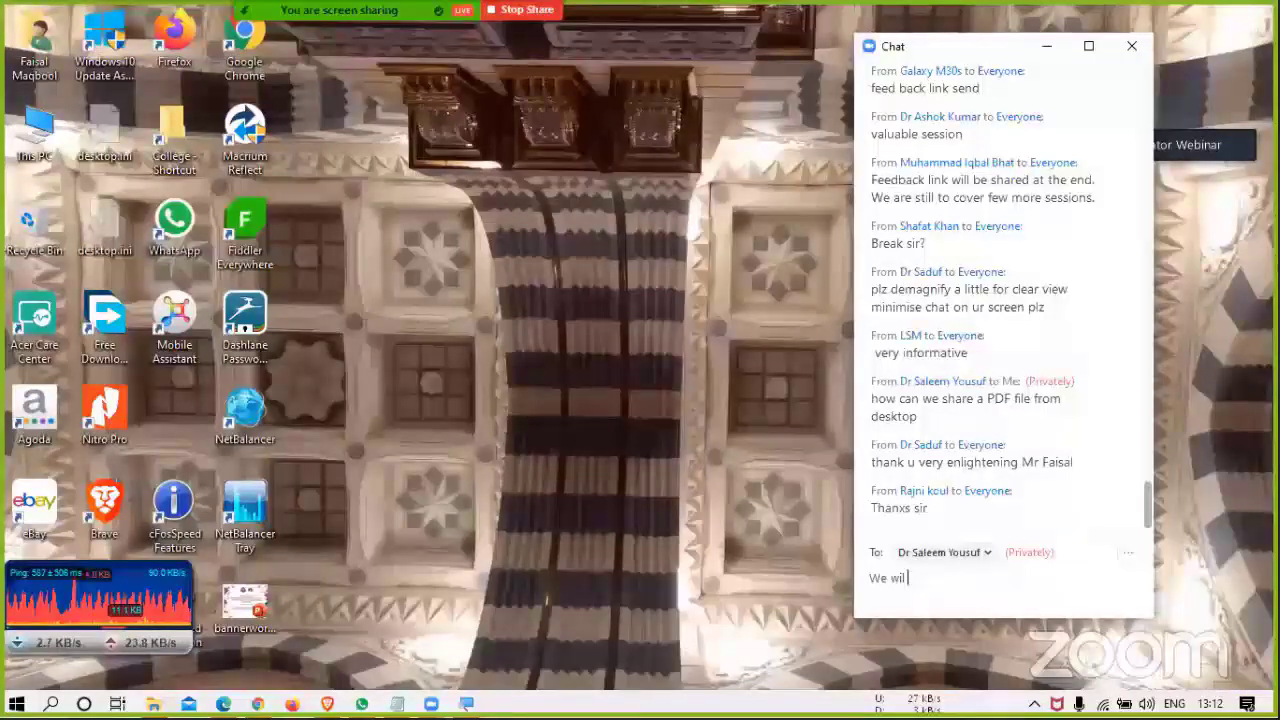
type("l re")
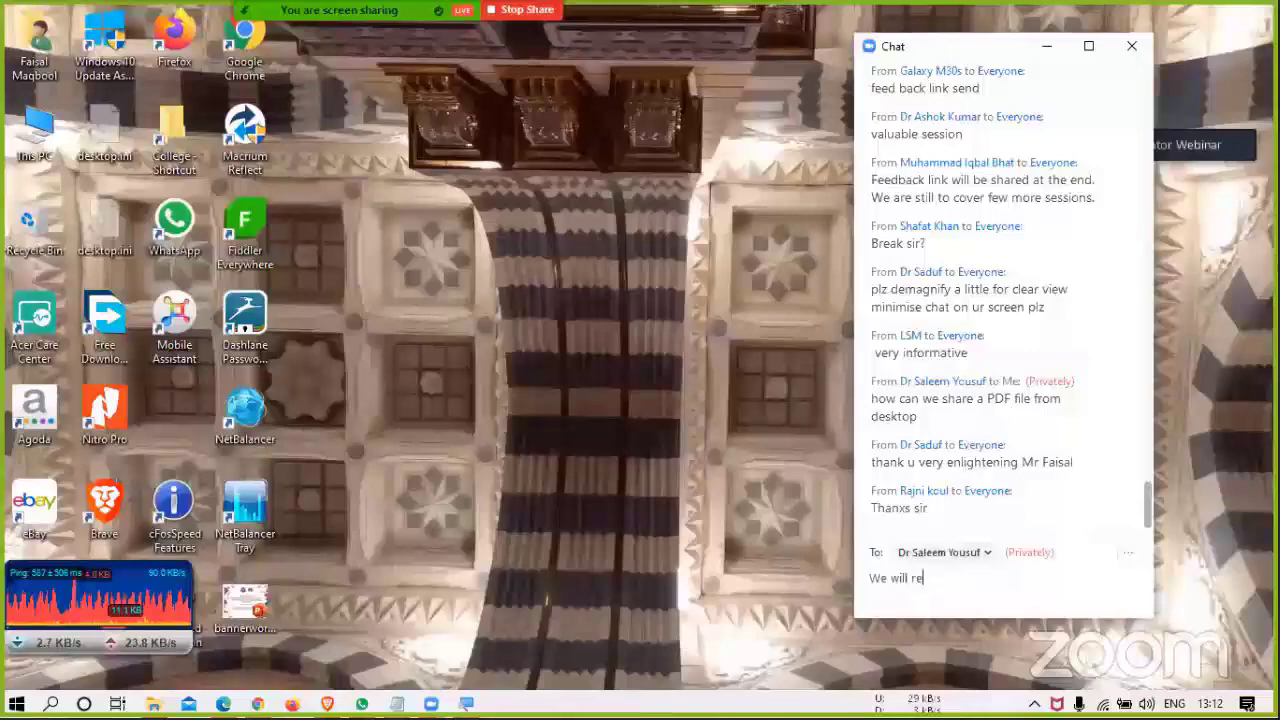
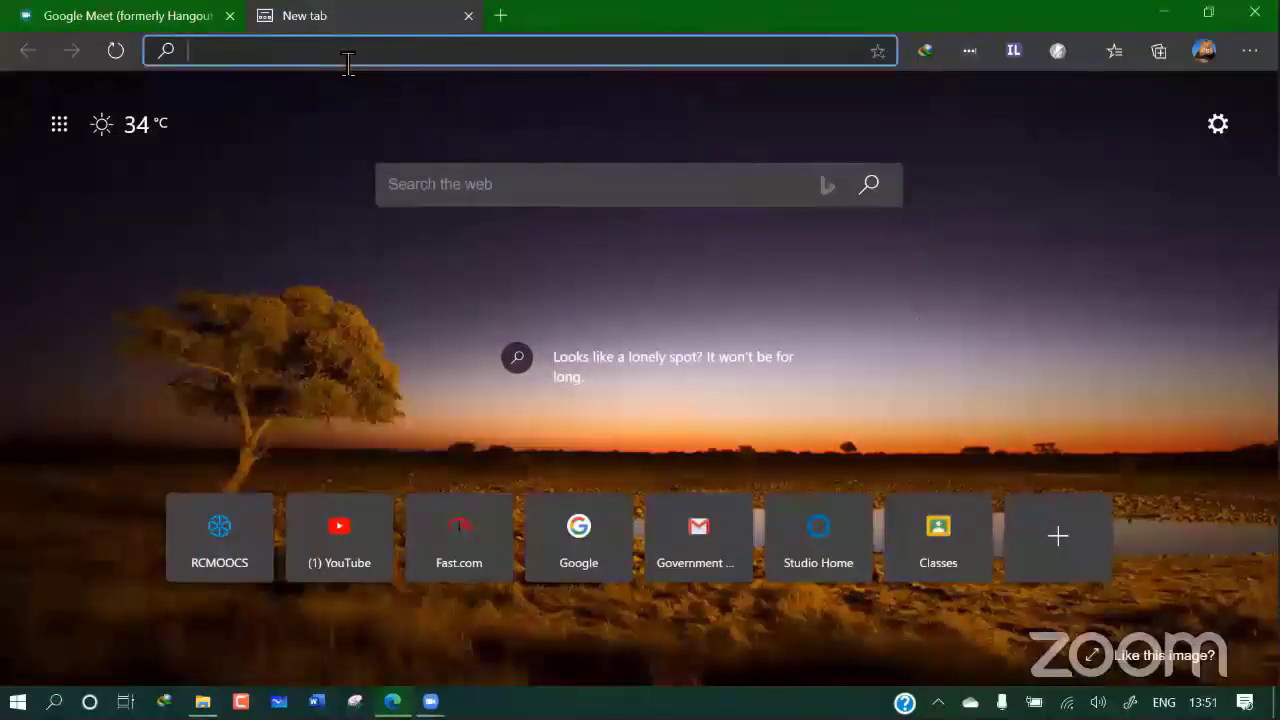
Switch to the Google Meet pricing page and scroll to the Plans & pricing table
left_click(195, 27)
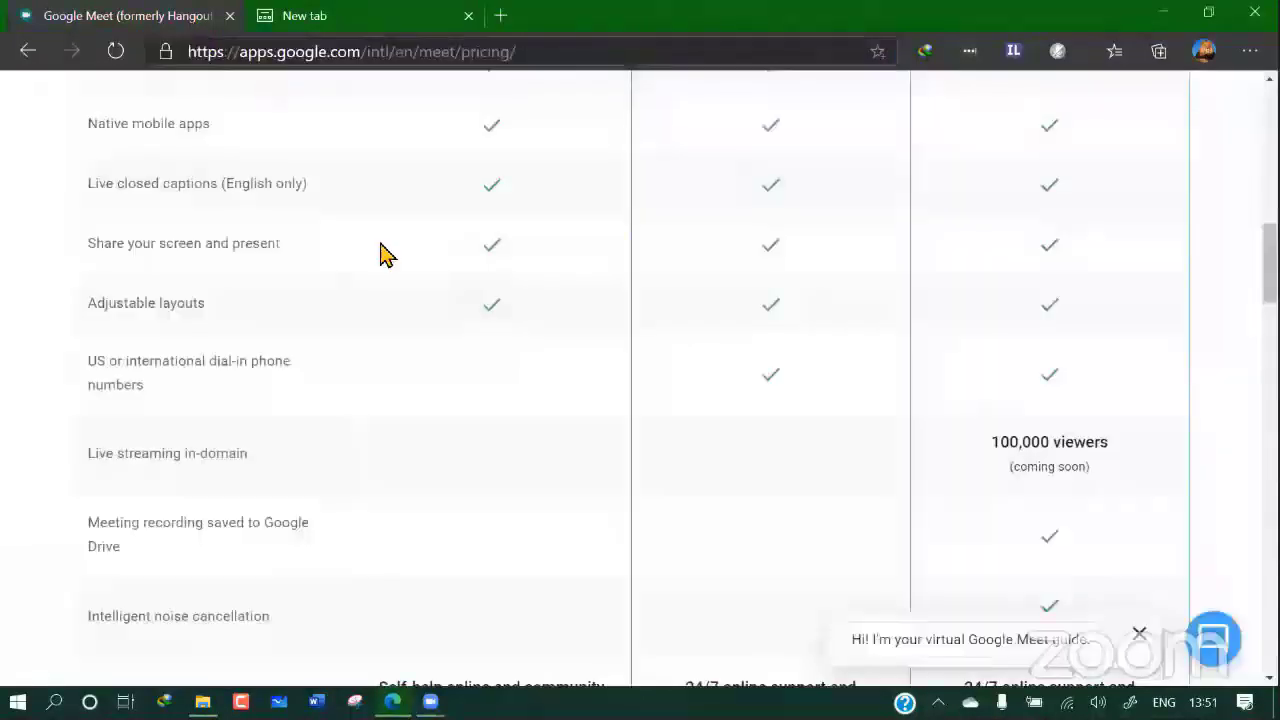
scroll(380, 255, "up", 6)
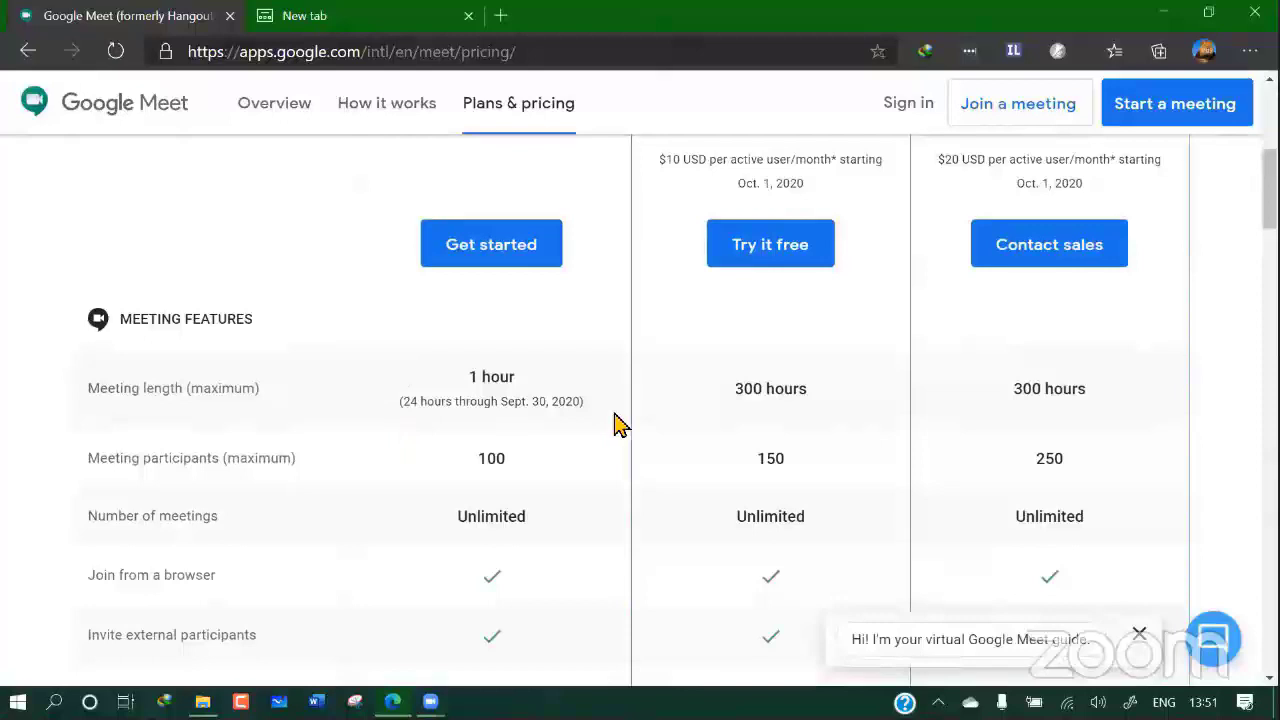
scroll(617, 425, "up", 2)
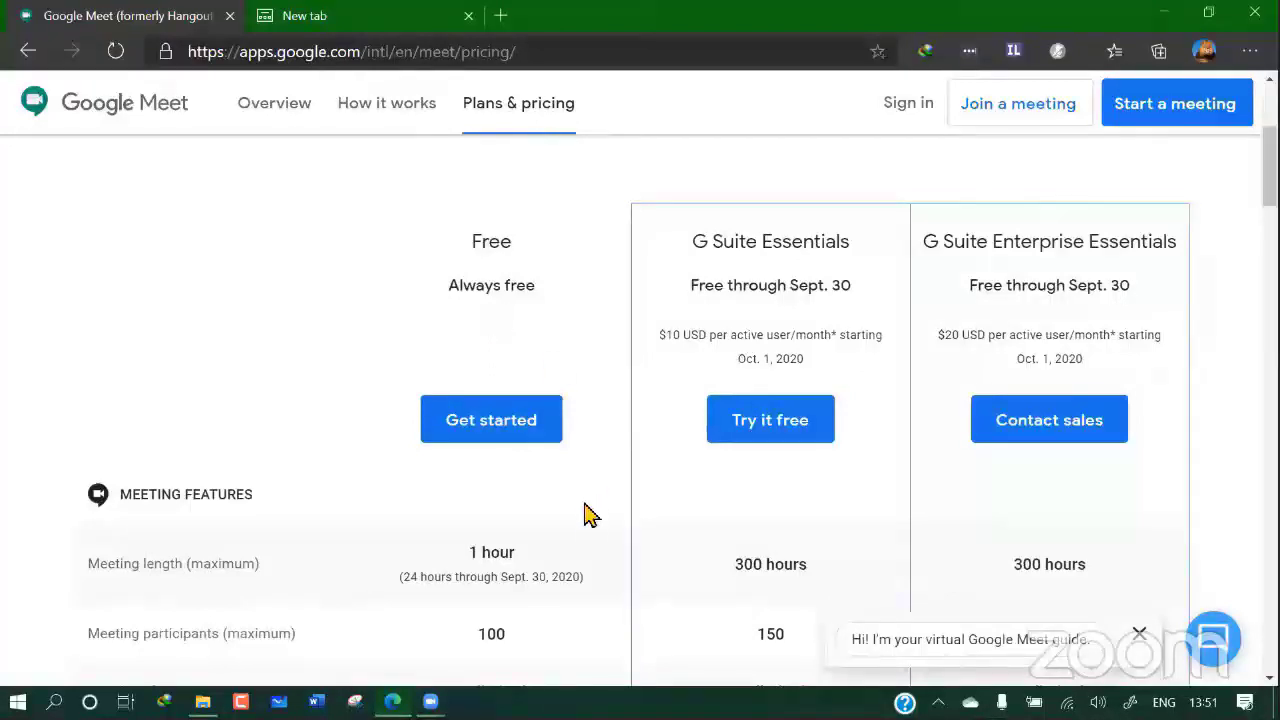
scroll(585, 518, "down", 2)
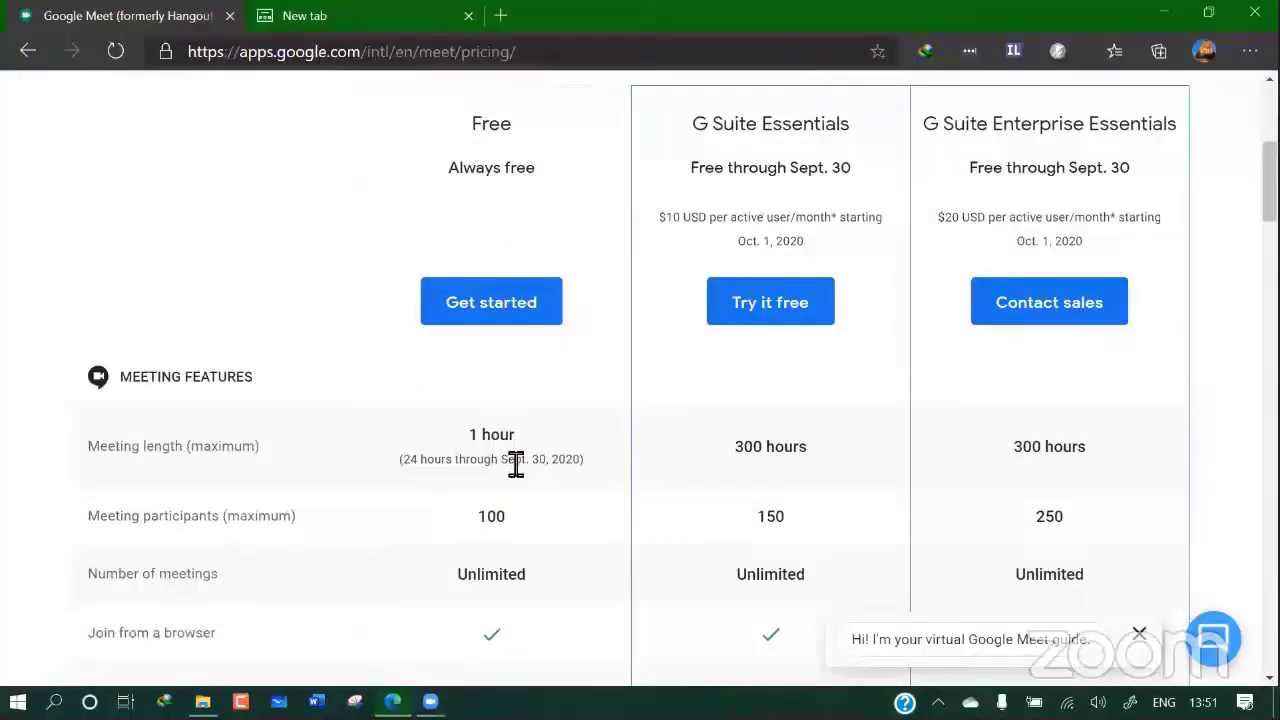
scroll(545, 481, "down", 1)
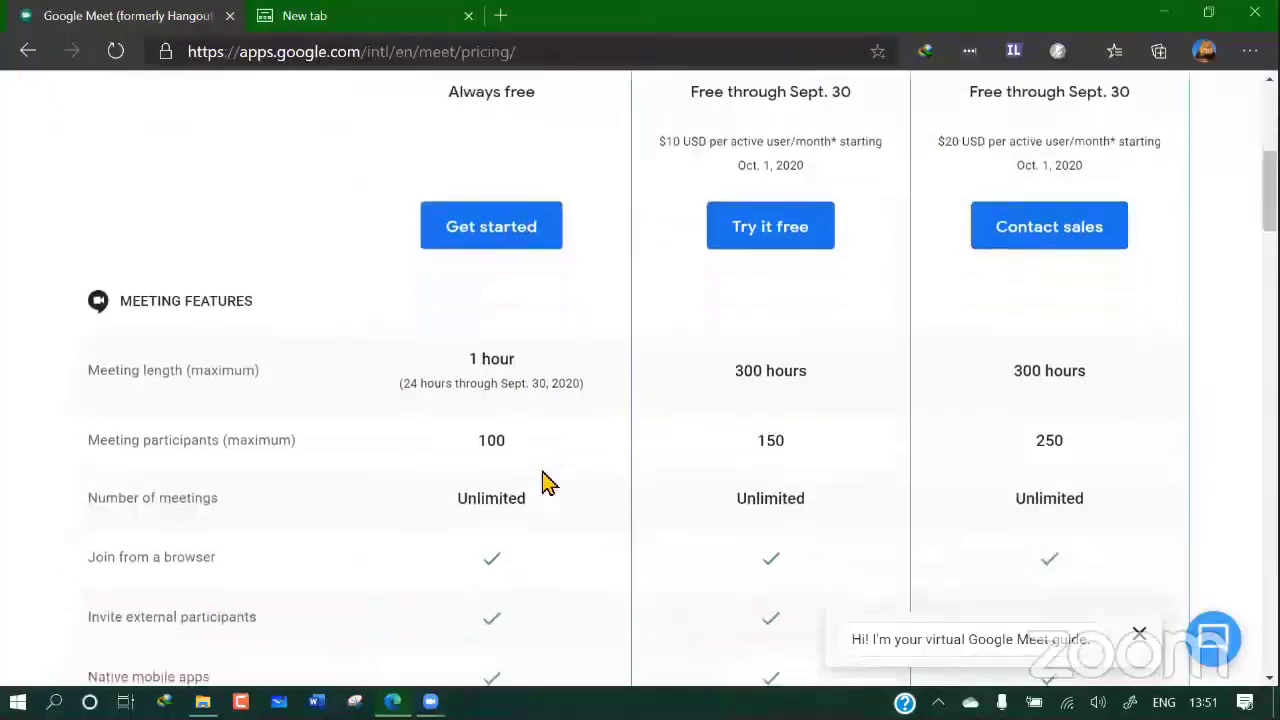
Highlight the Free plan's 100-participant limit and unlimited meetings, then browse the remaining plan features
double_click(494, 442)
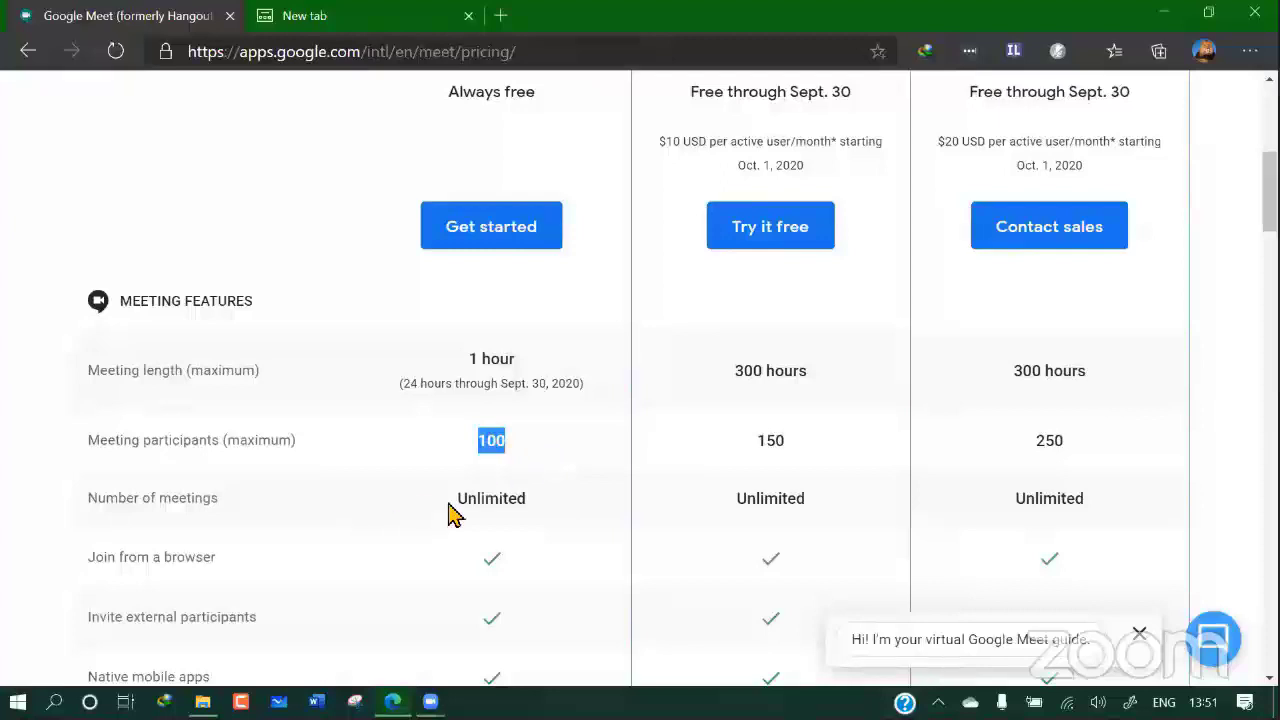
double_click(480, 510)
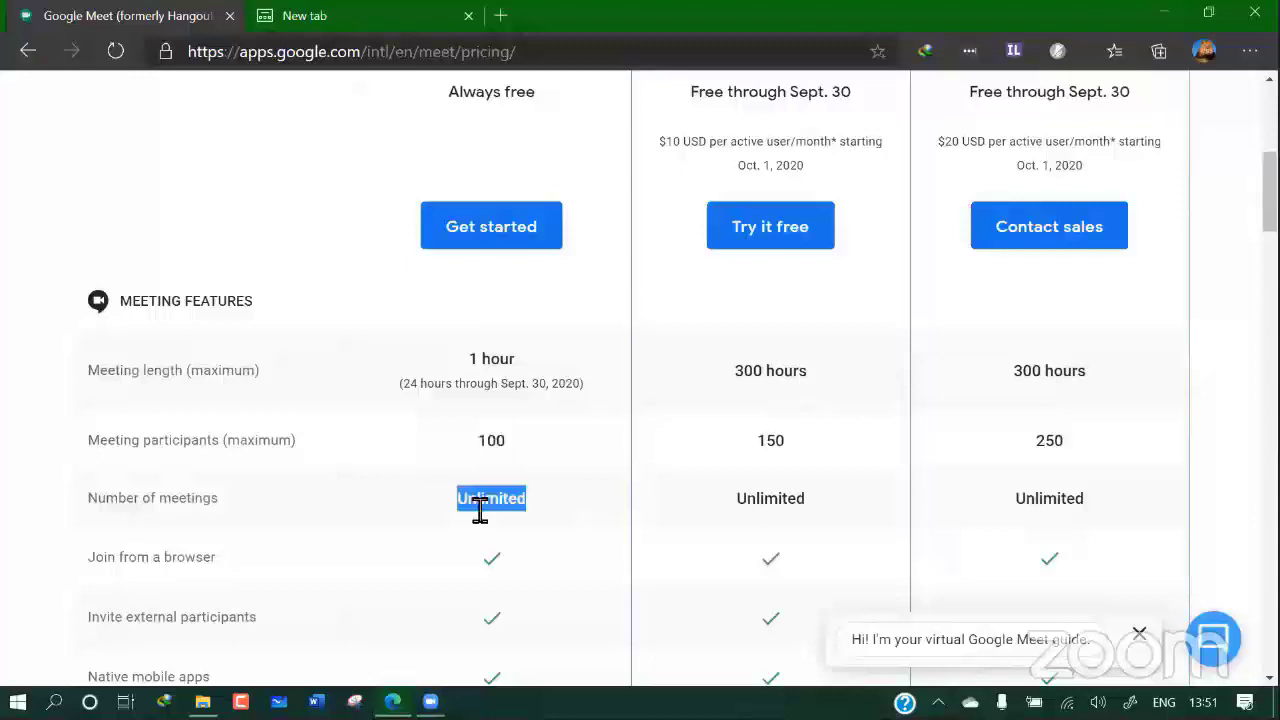
scroll(480, 514, "down", 2)
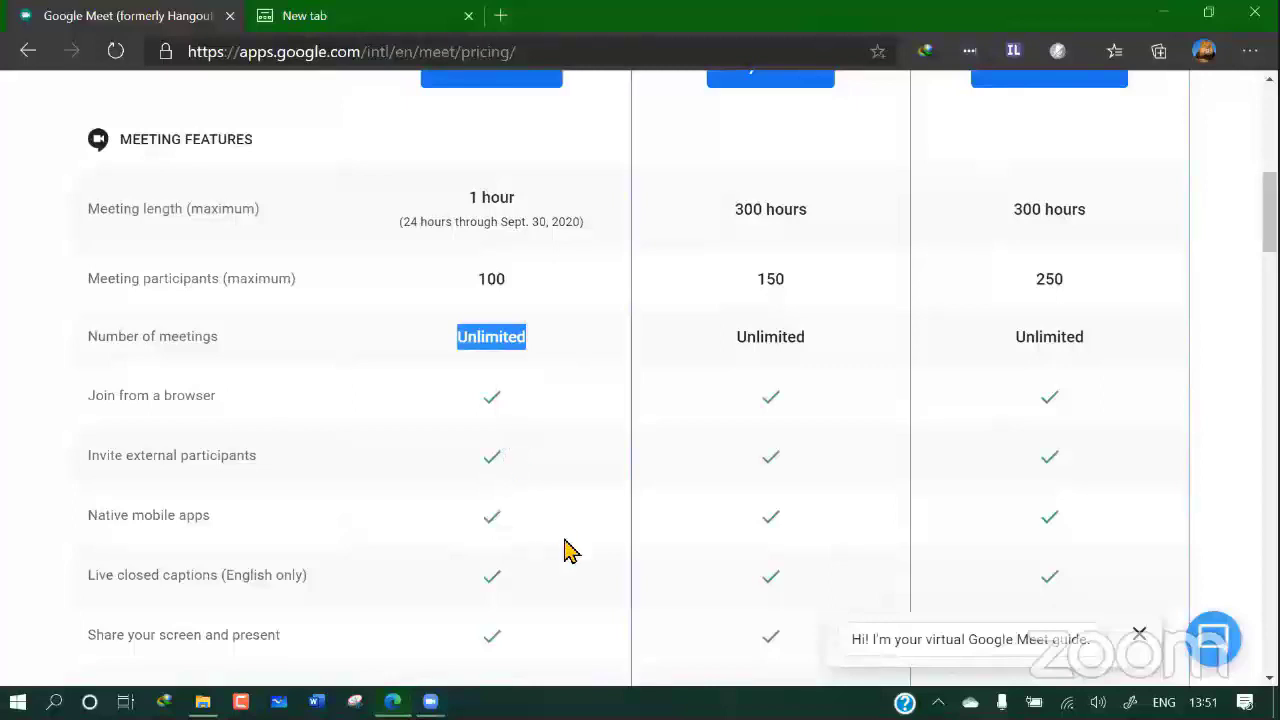
scroll(565, 549, "down", 1)
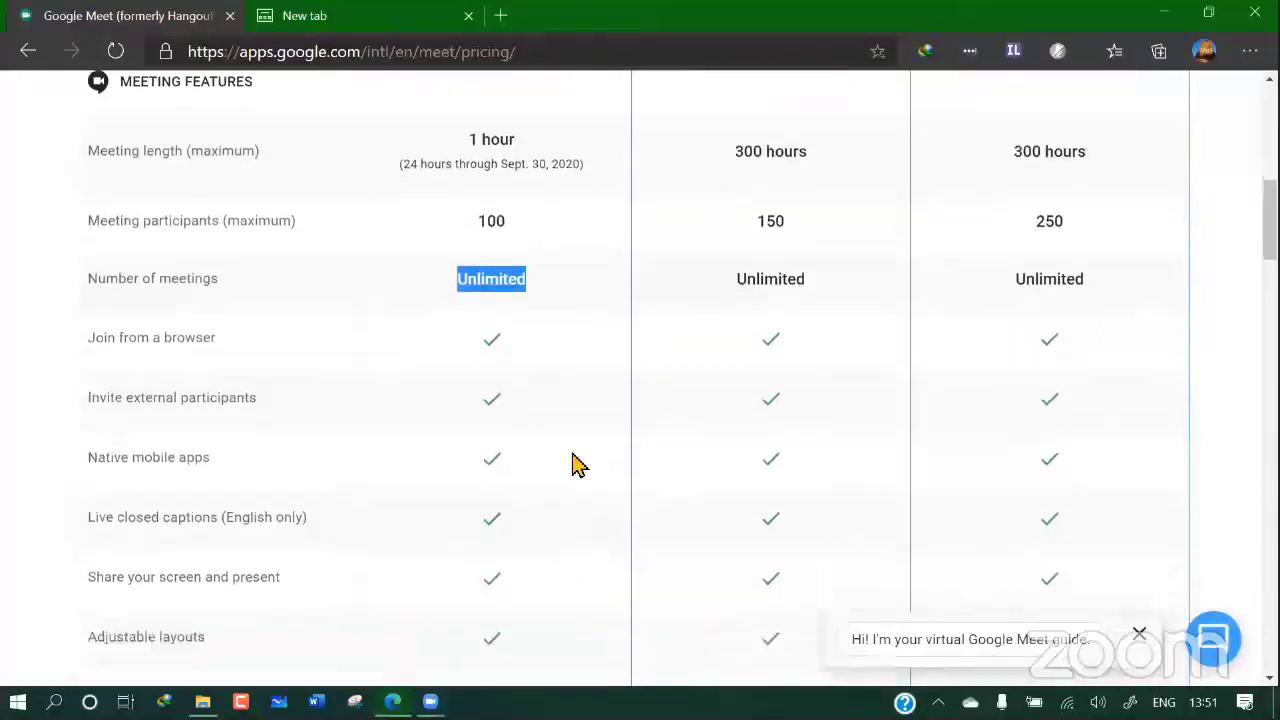
scroll(500, 425, "down", 3)
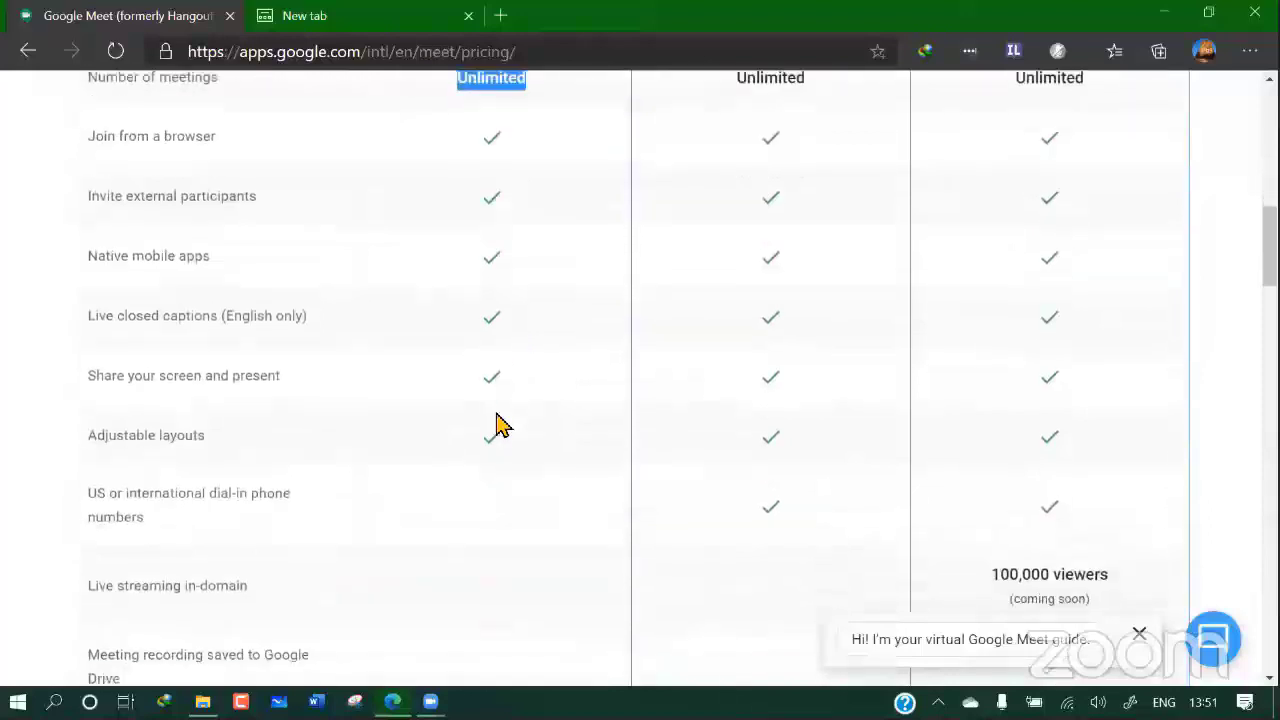
scroll(500, 425, "up", 1)
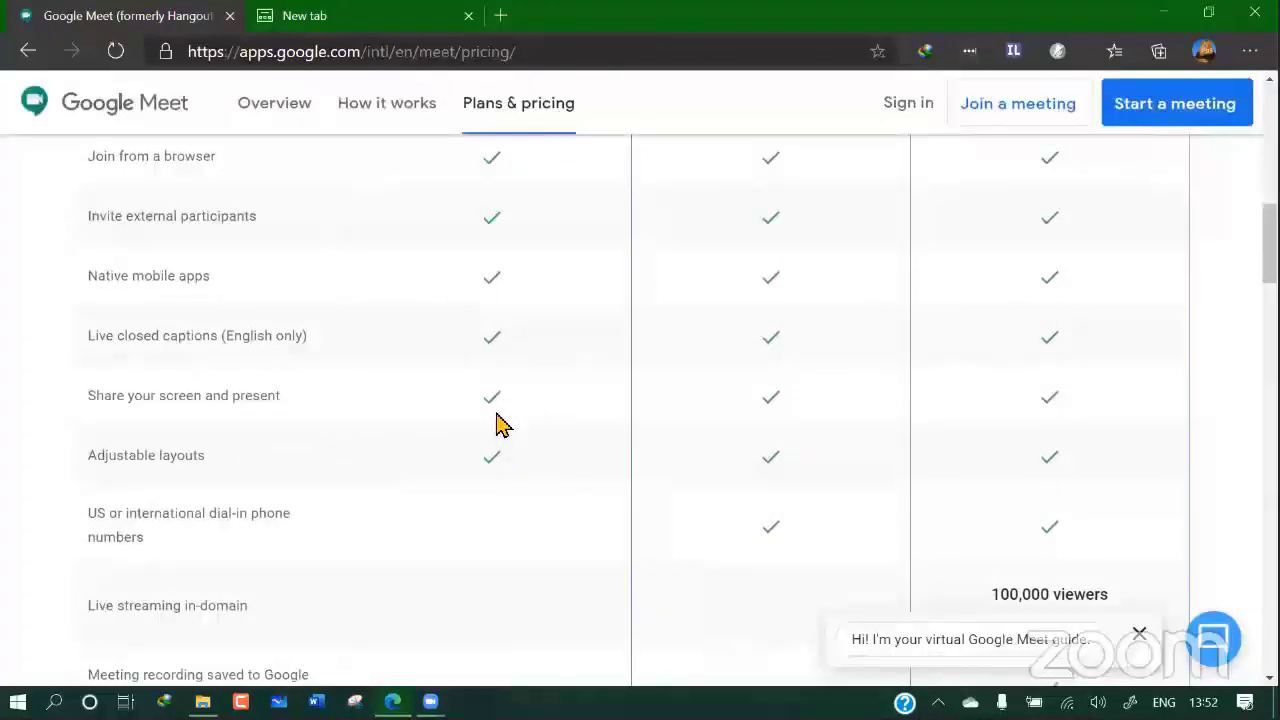
scroll(500, 425, "down", 3)
scroll(500, 425, "up", 12)
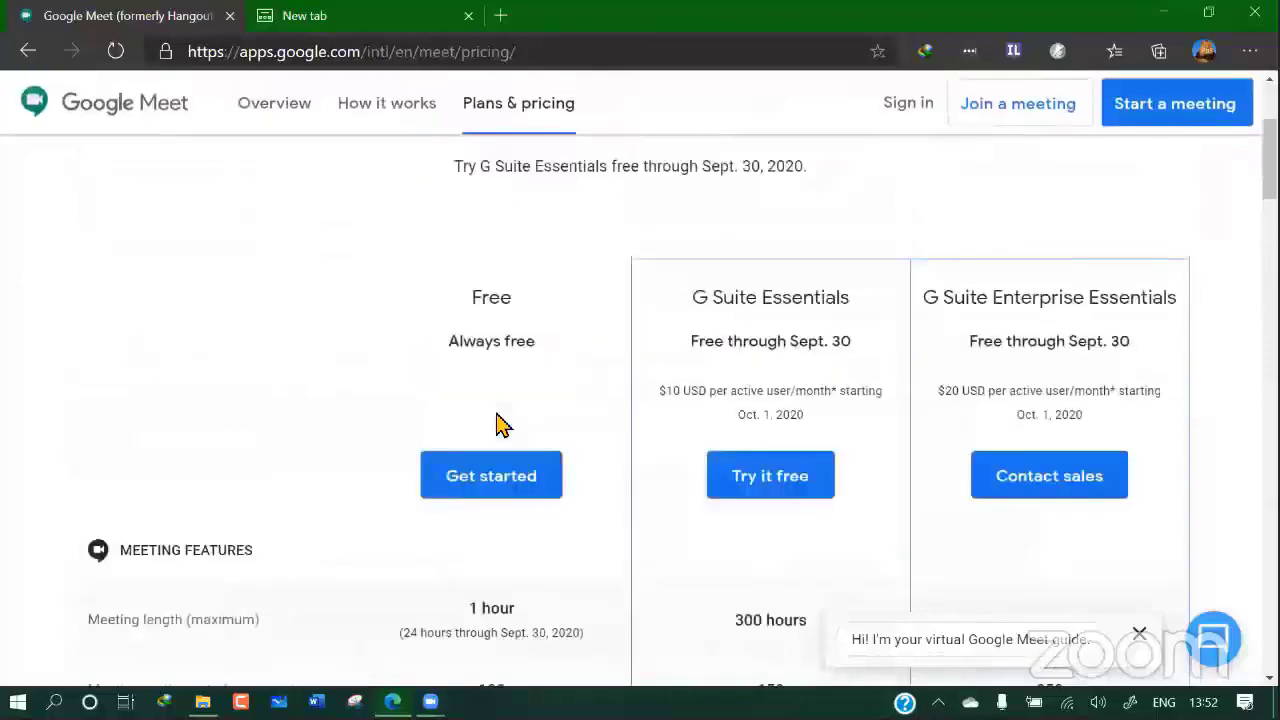
scroll(500, 425, "down", 2)
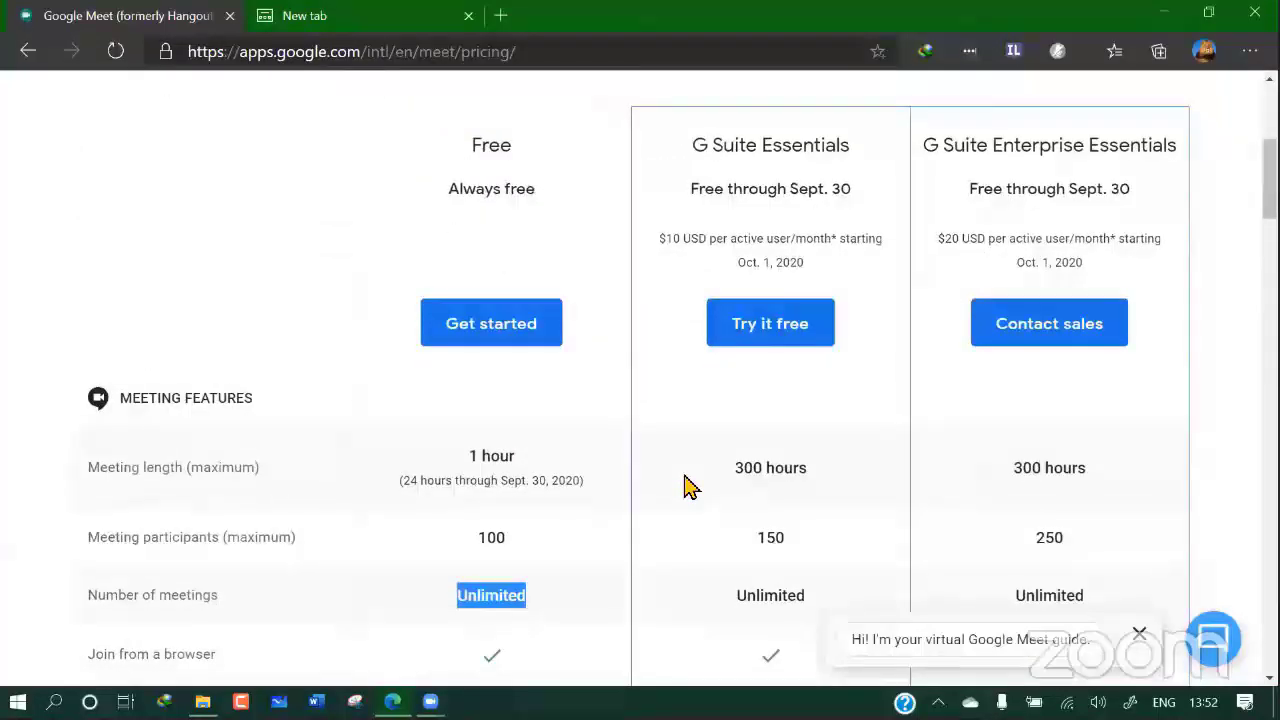
scroll(688, 487, "up", 1)
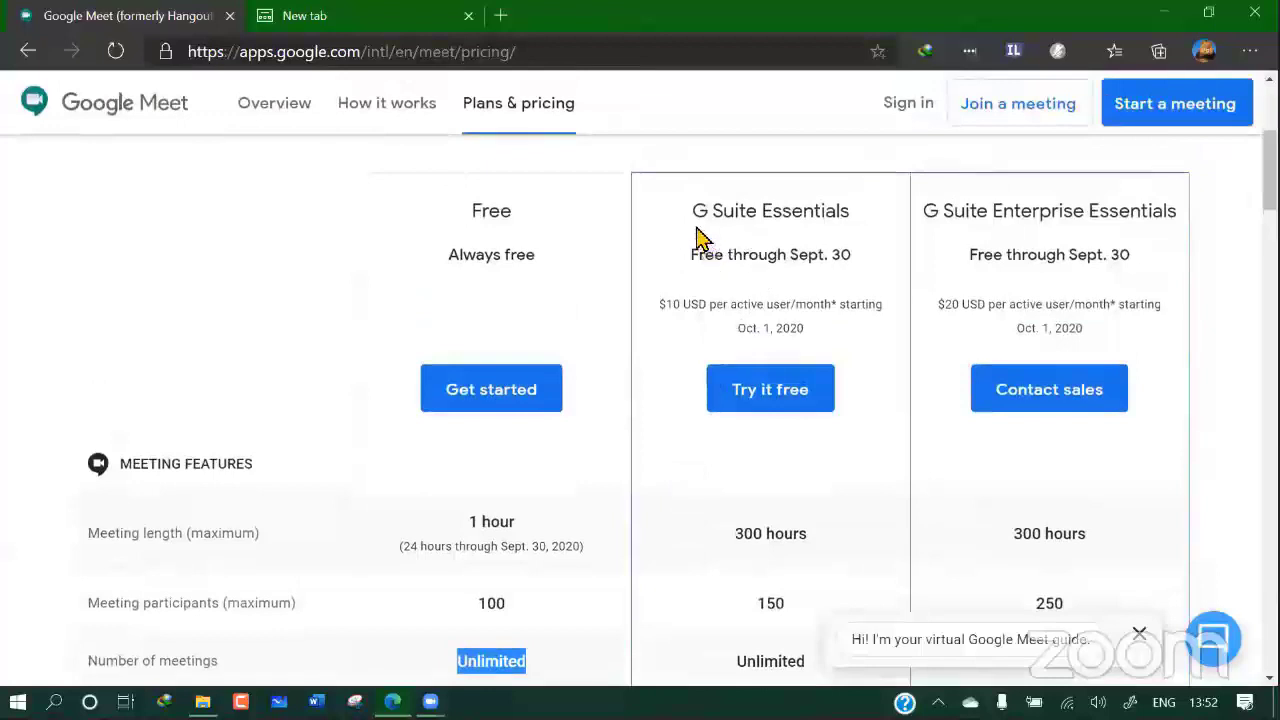
left_click_drag(691, 223, 712, 216)
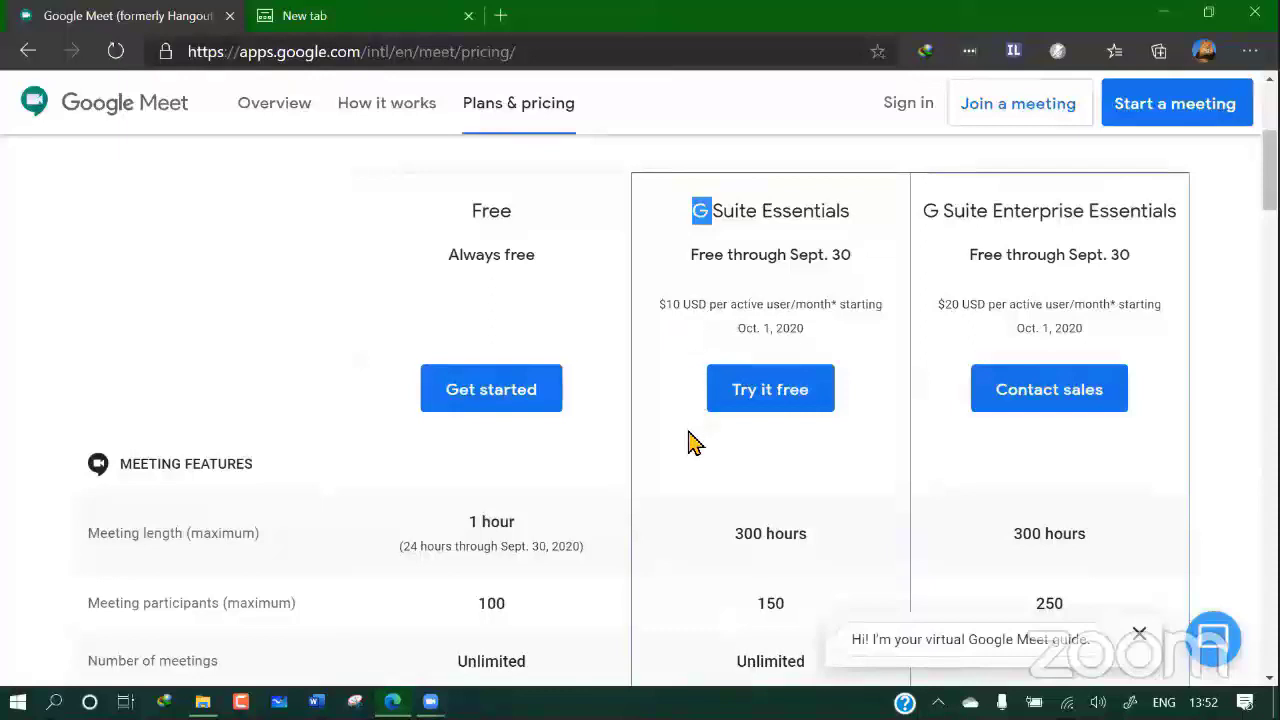
scroll(688, 437, "down", 2)
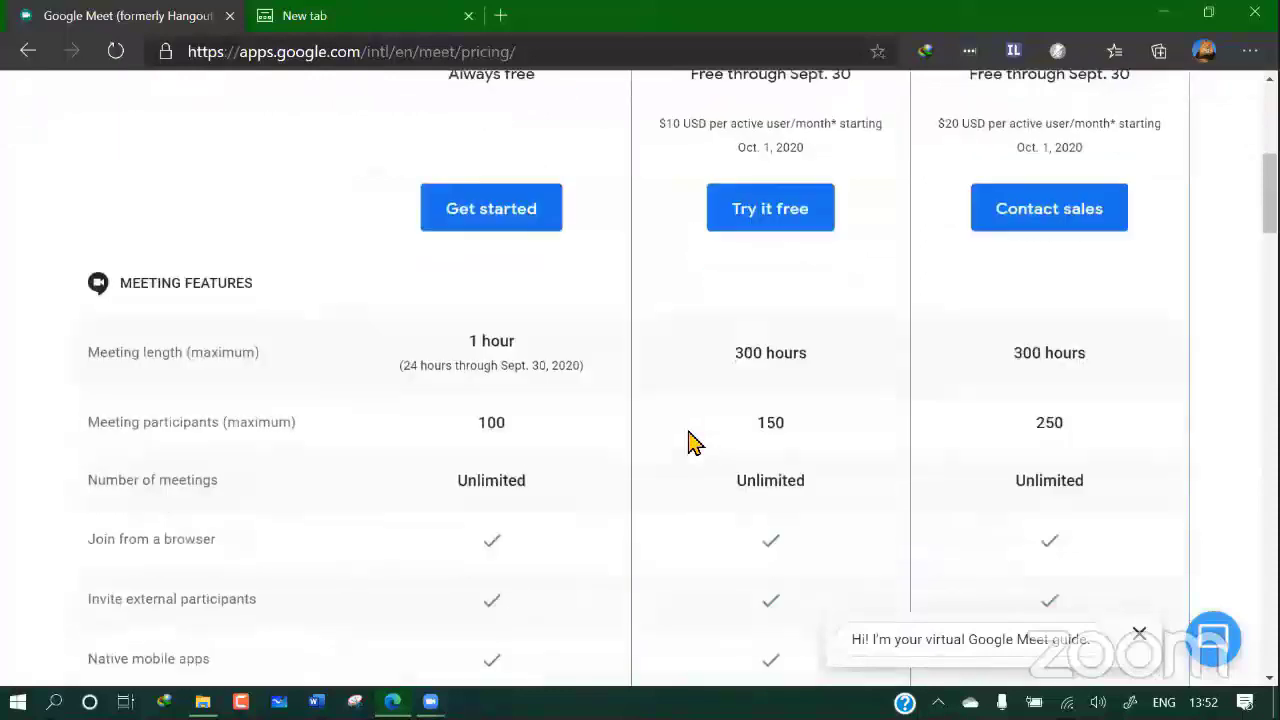
double_click(760, 358)
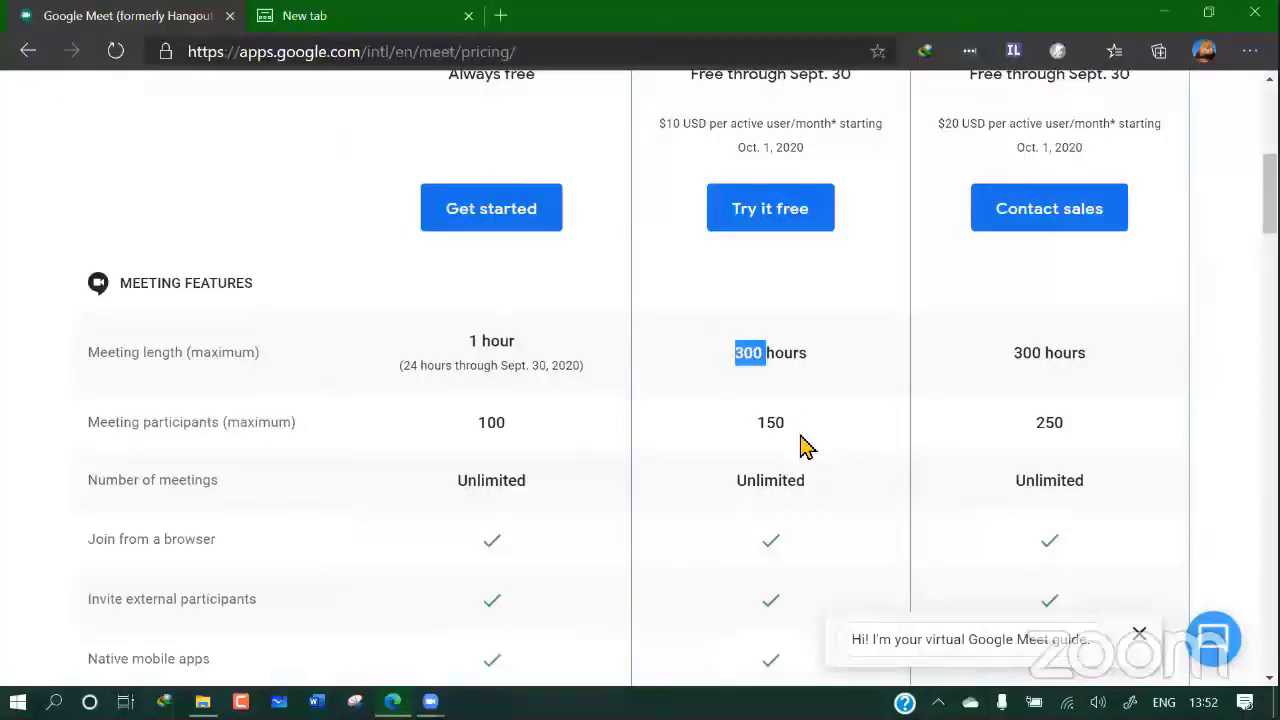
scroll(806, 446, "down", 5)
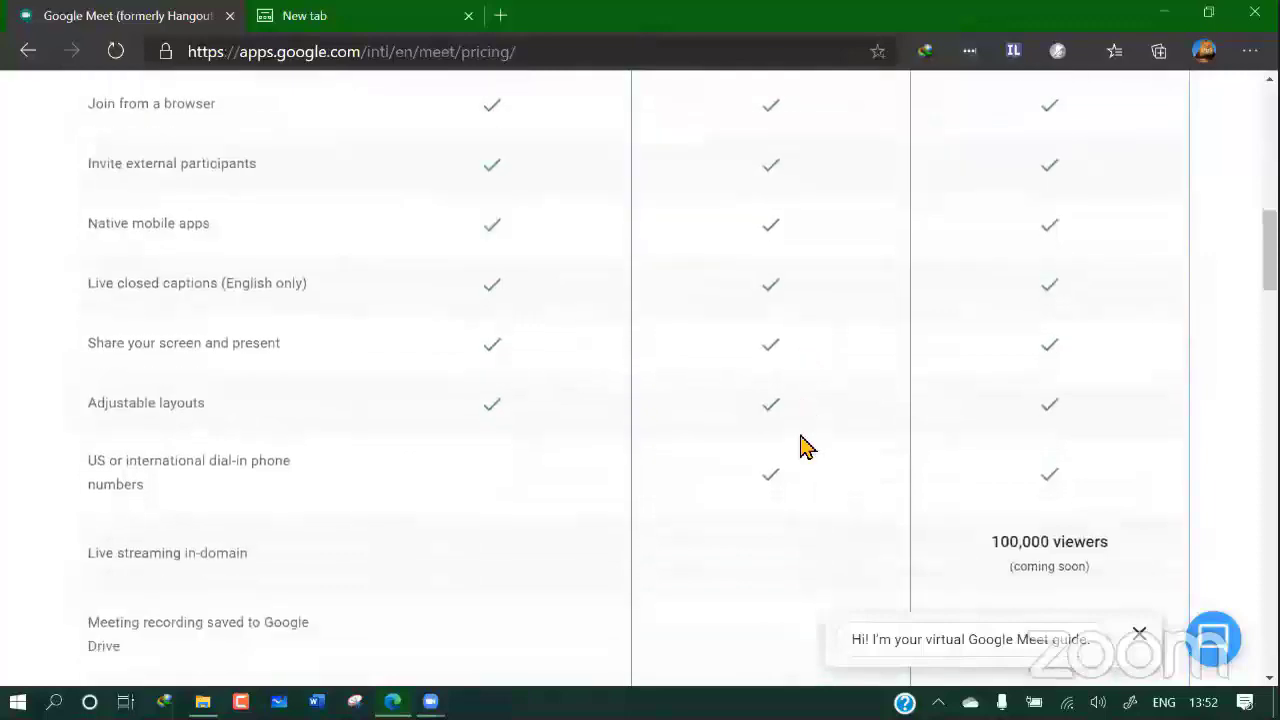
scroll(806, 446, "up", 1)
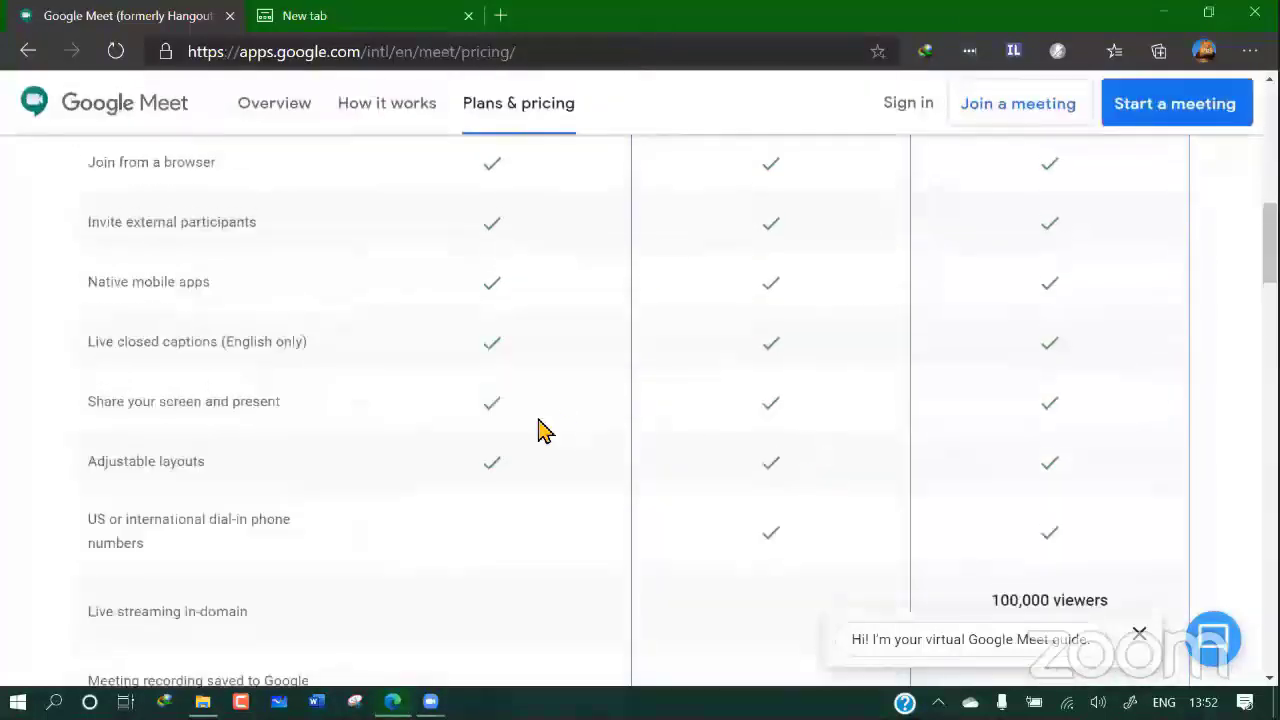
scroll(537, 430, "up", 4)
scroll(537, 430, "up", 3)
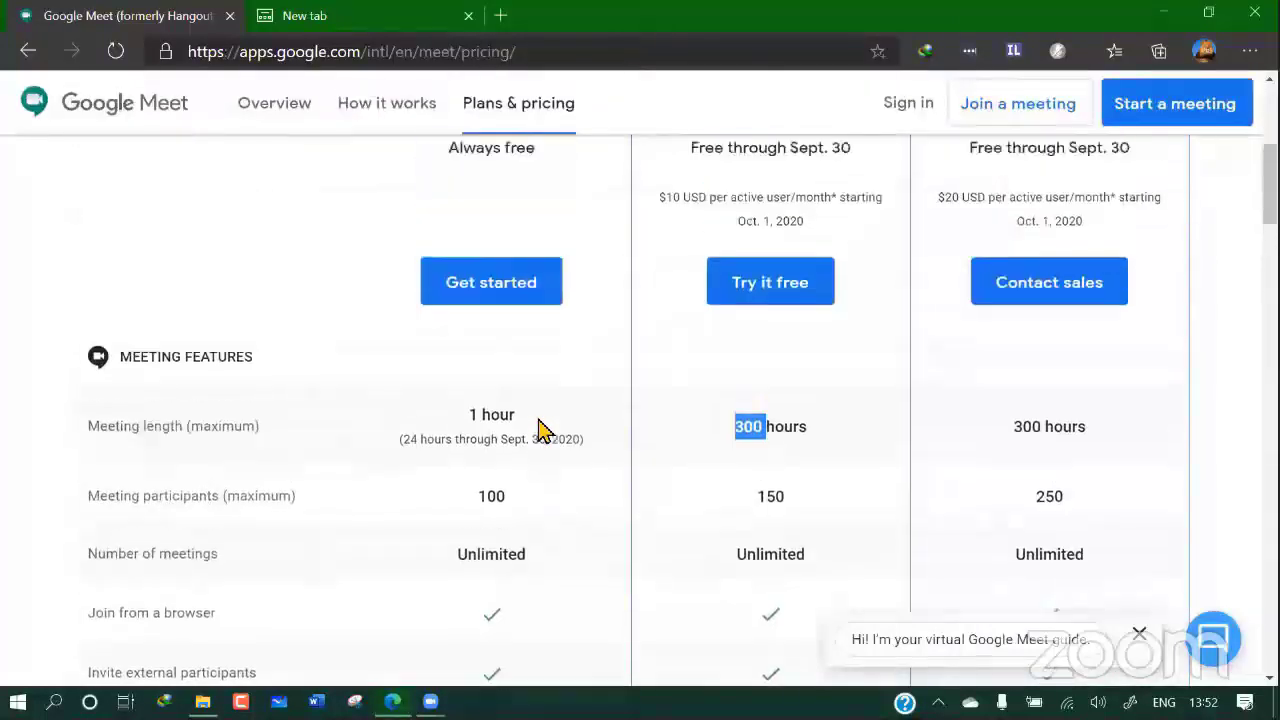
scroll(537, 430, "down", 7)
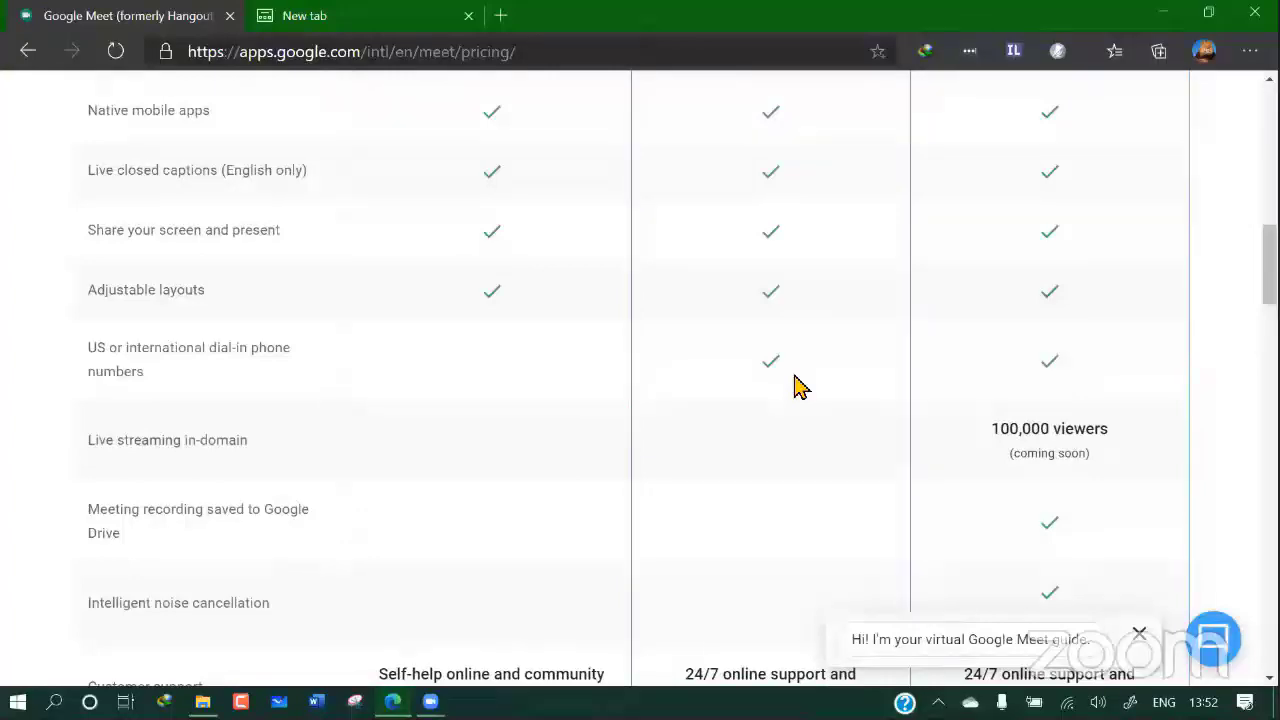
scroll(800, 388, "up", 10)
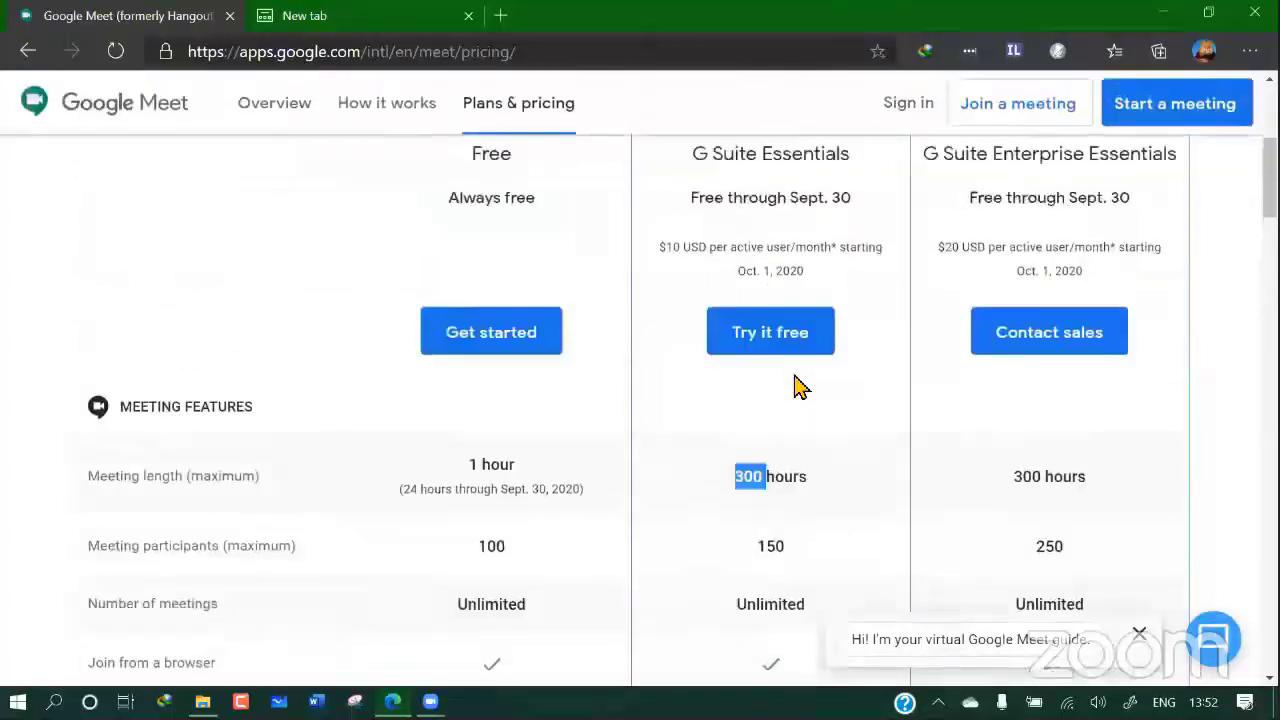
scroll(857, 388, "down", 1)
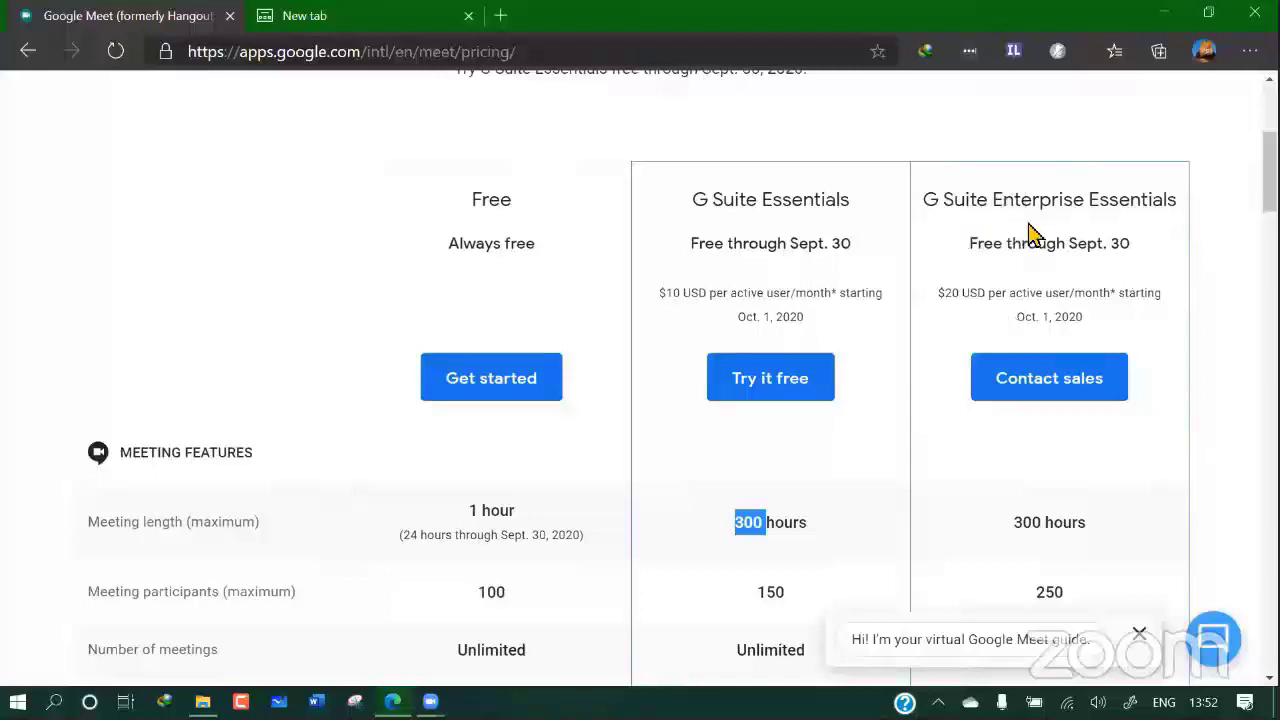
scroll(923, 422, "down", 1)
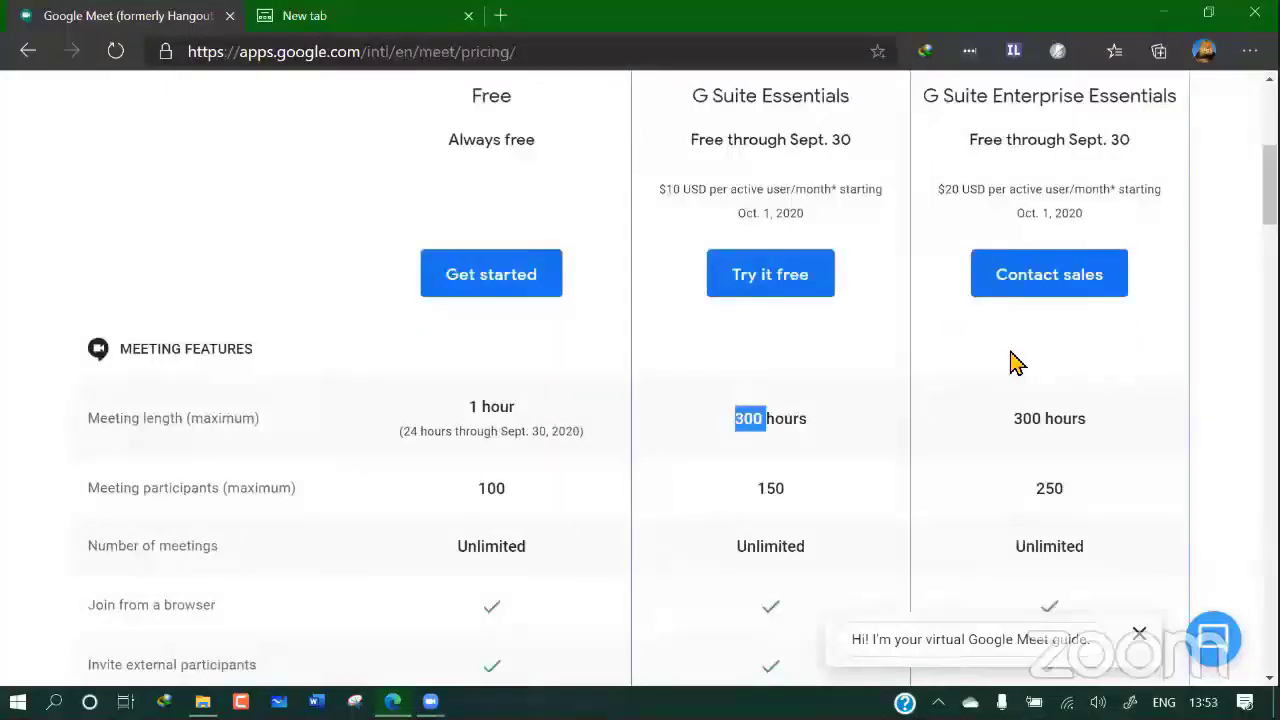
scroll(1058, 352, "down", 1)
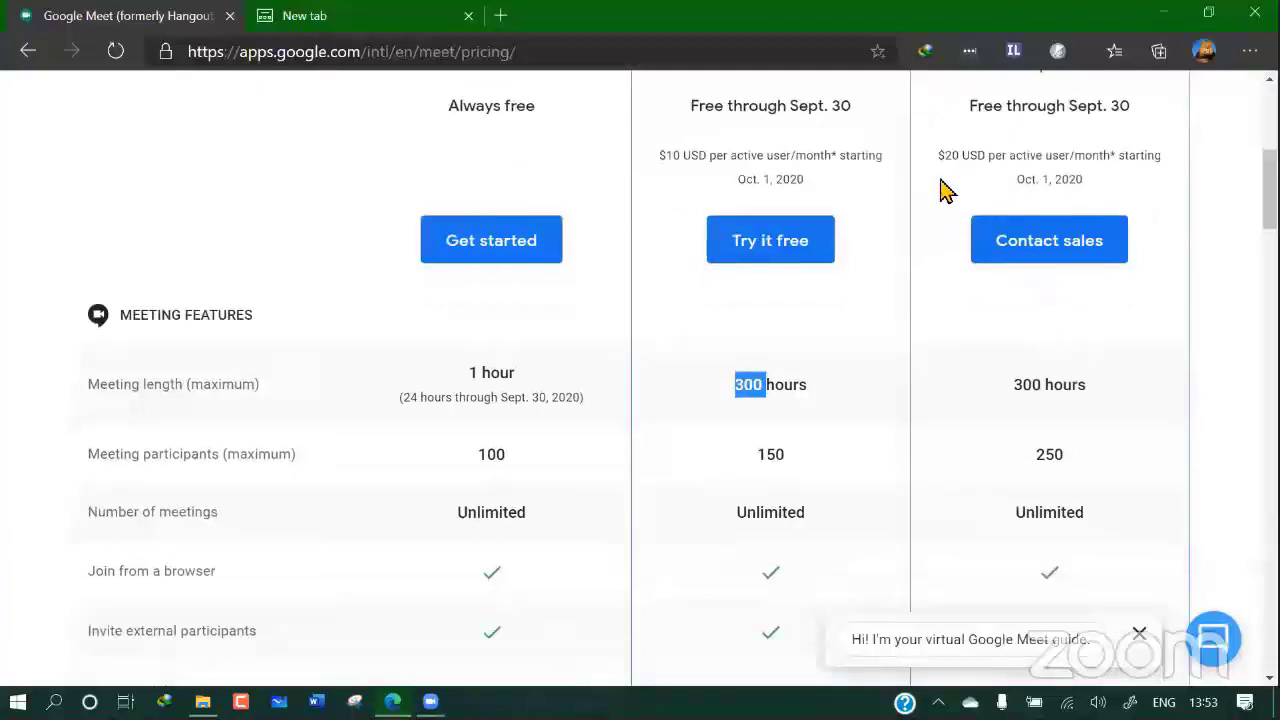
scroll(740, 185, "up", 1)
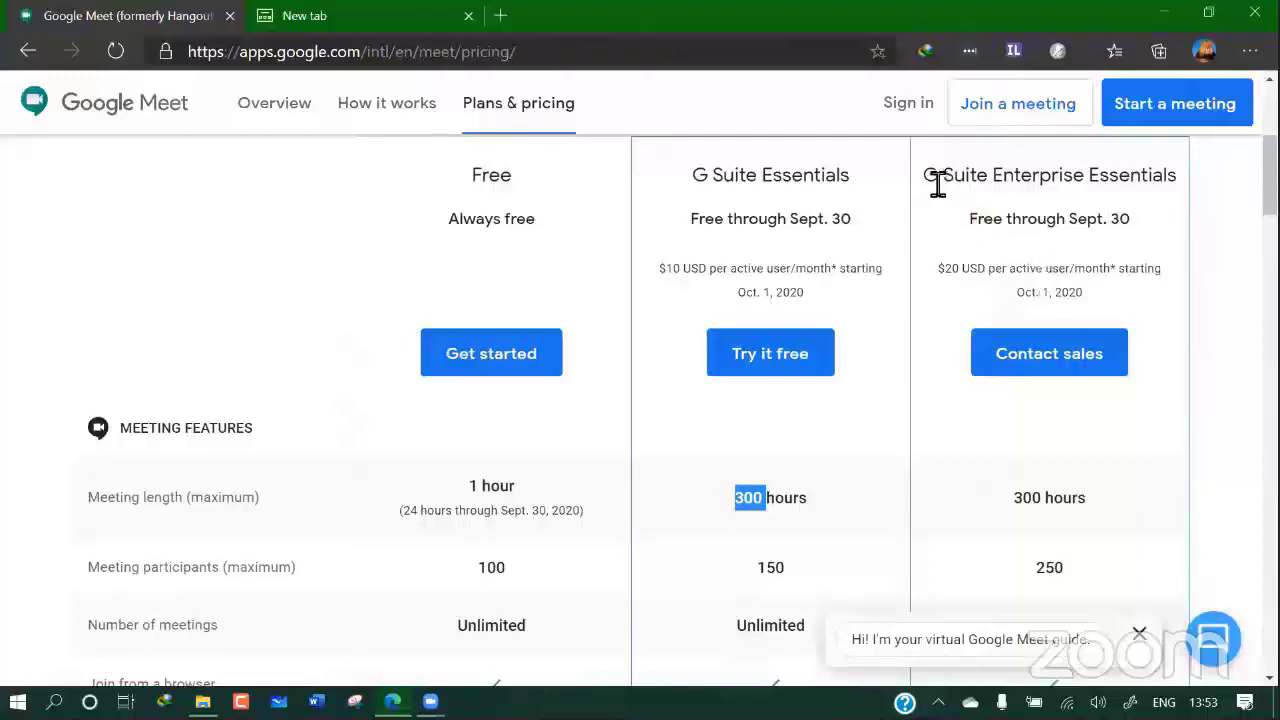
left_click(1025, 215)
left_click_drag(1025, 215, 1163, 192)
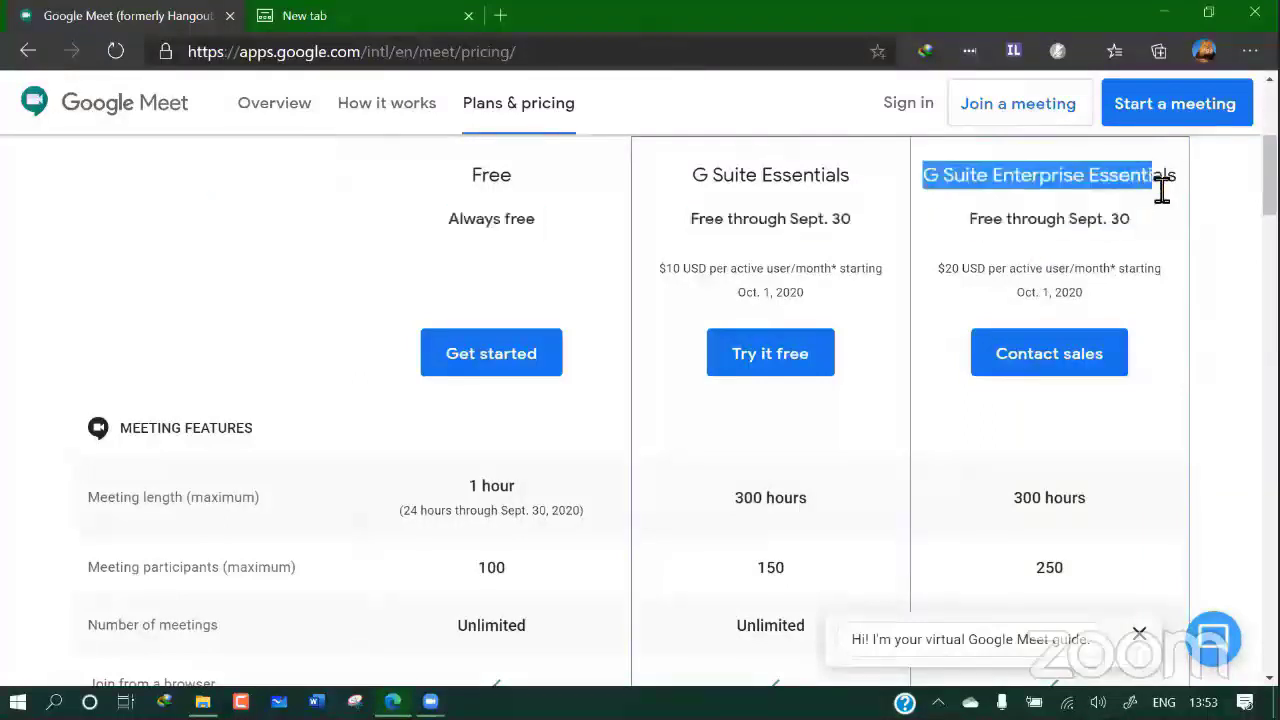
left_click(1163, 192)
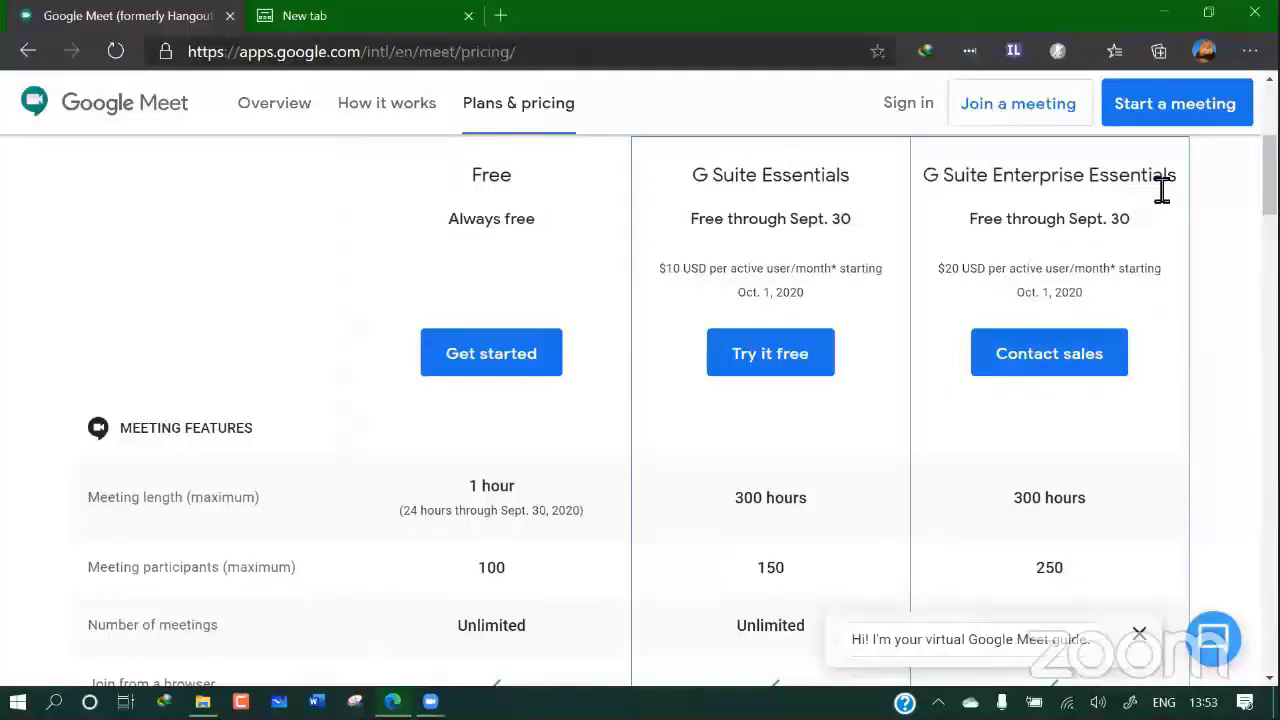
scroll(1129, 420, "down", 2)
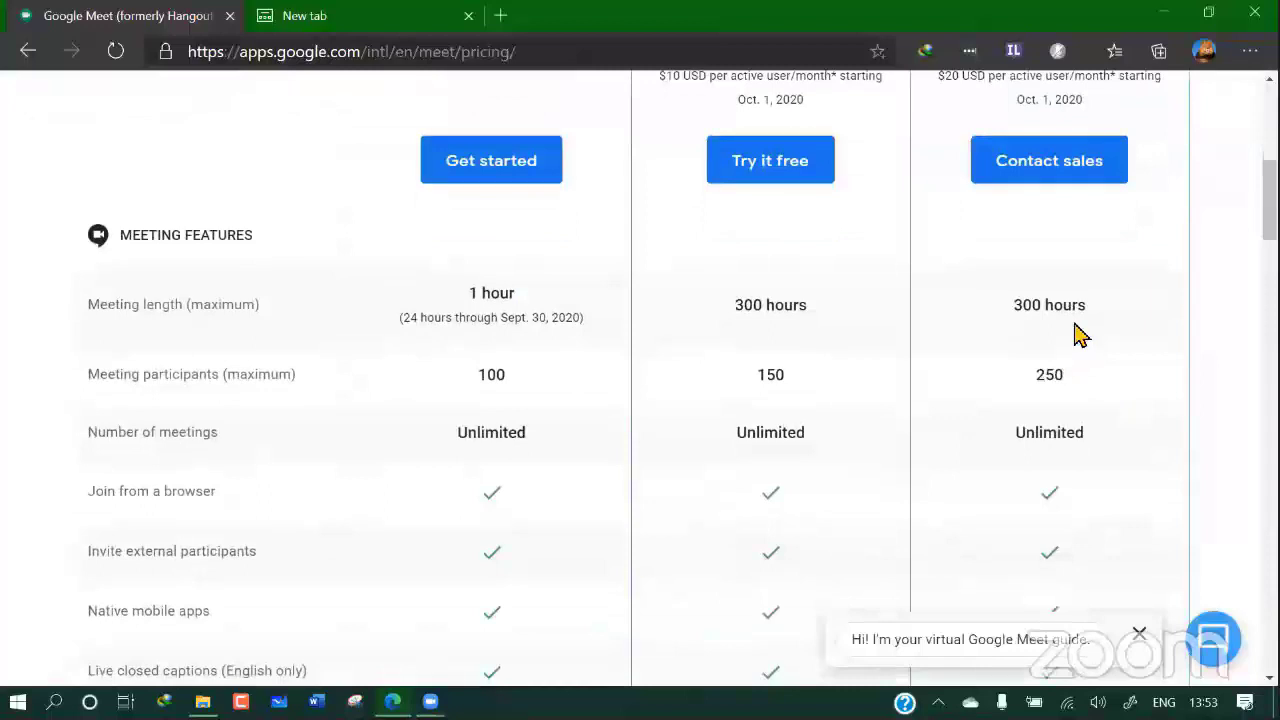
double_click(1062, 389)
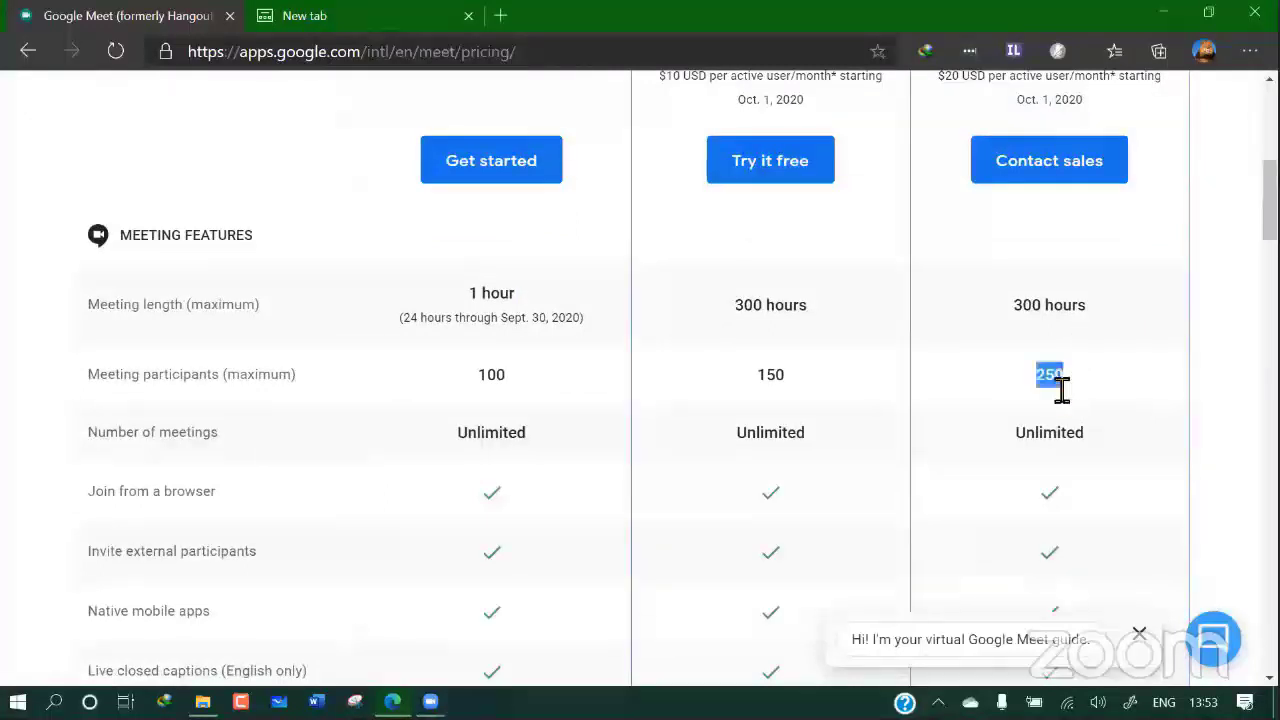
left_click(1062, 445)
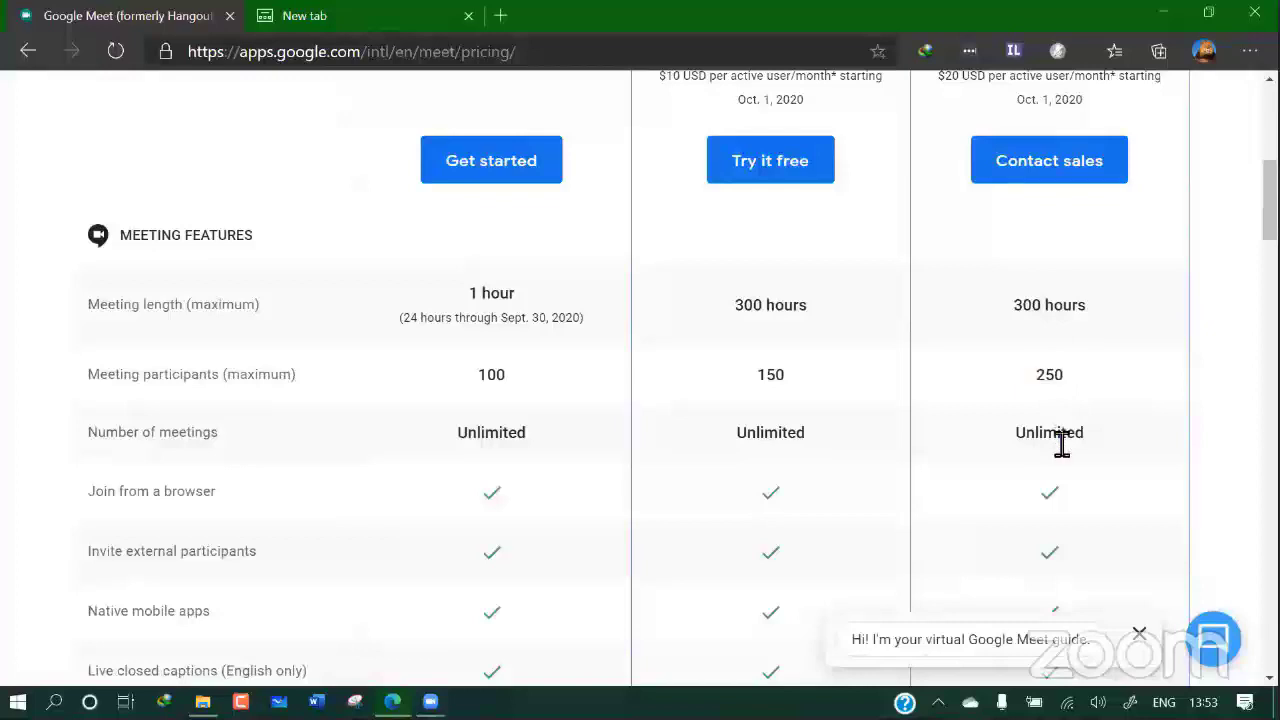
scroll(1062, 445, "up", 2)
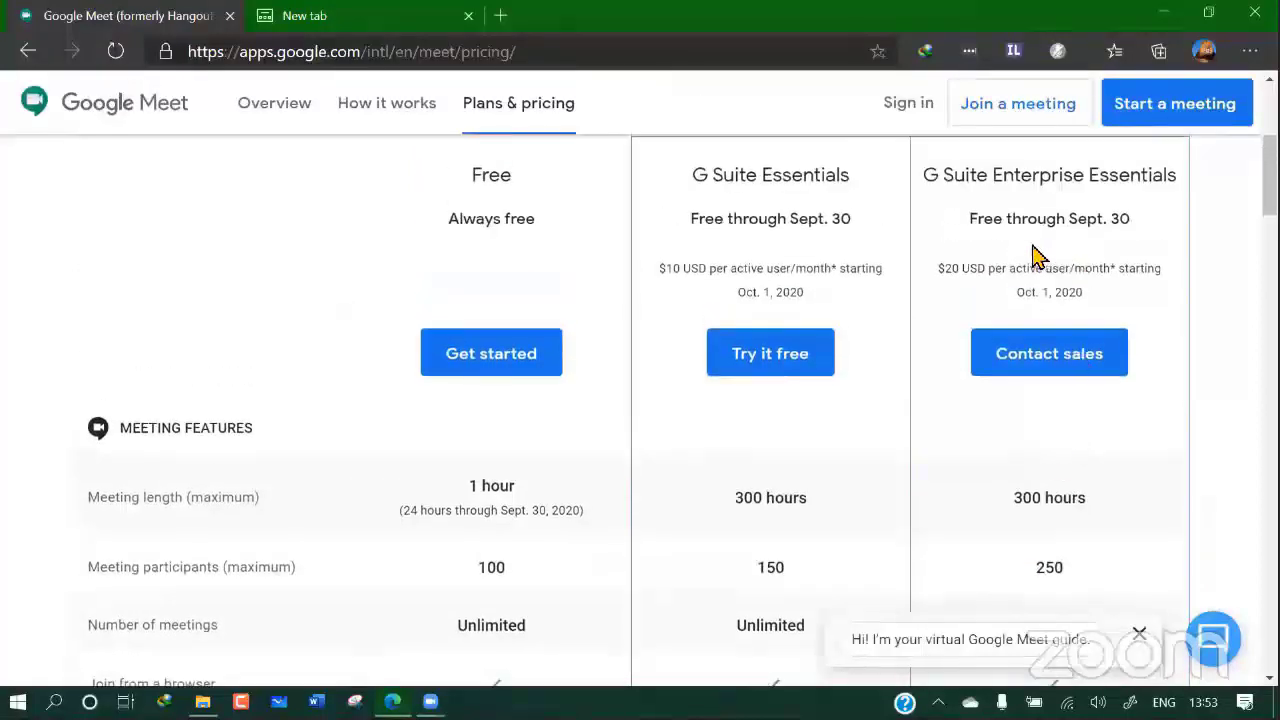
left_click_drag(926, 178, 1178, 190)
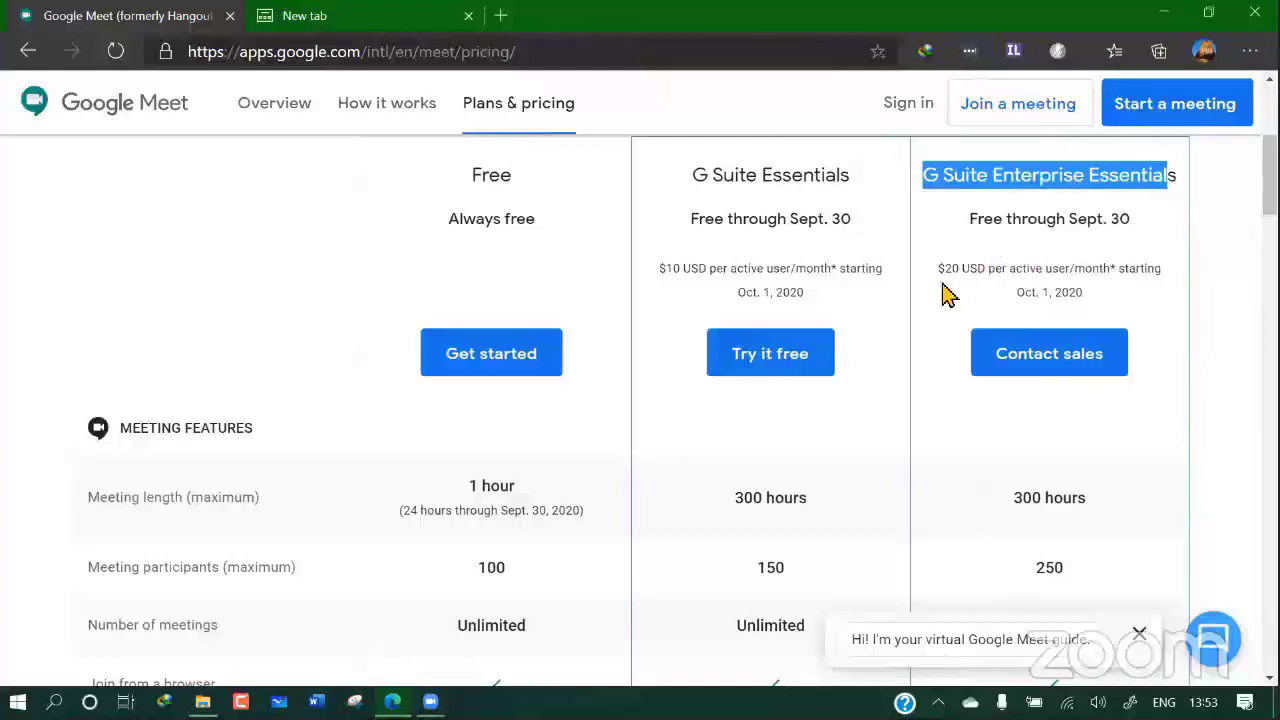
left_click_drag(961, 272, 948, 280)
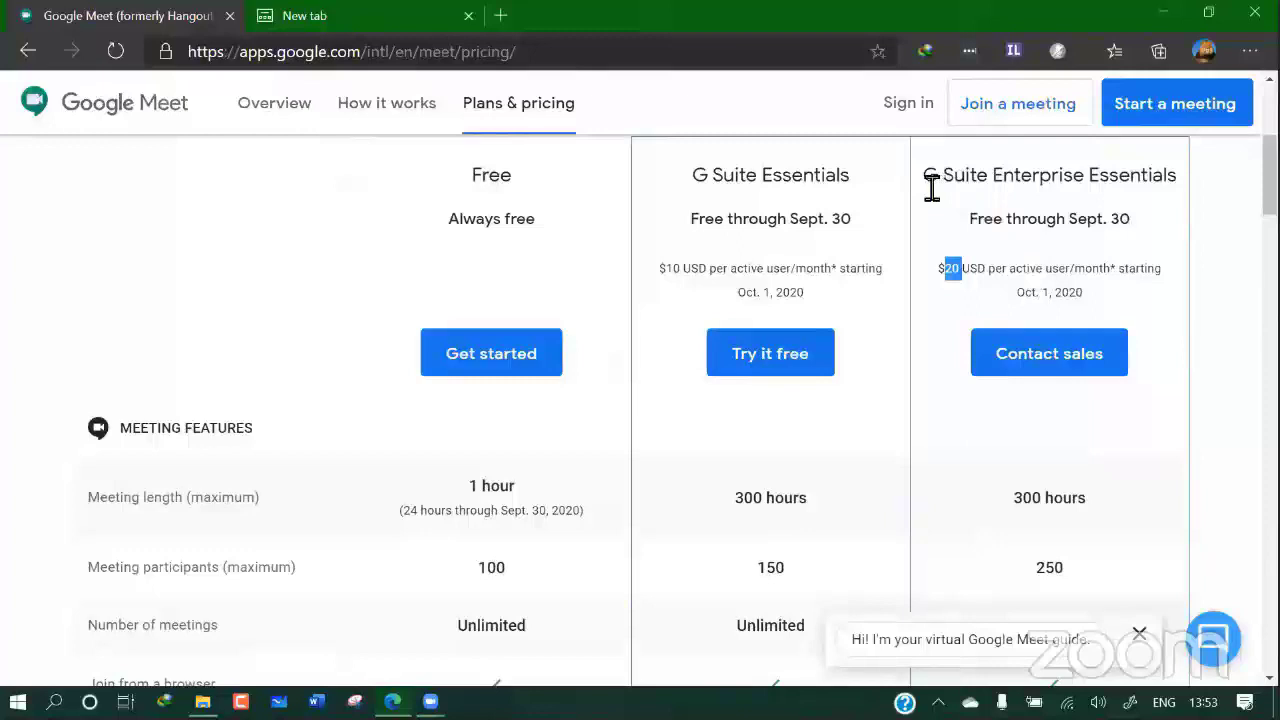
triple_click(1180, 177)
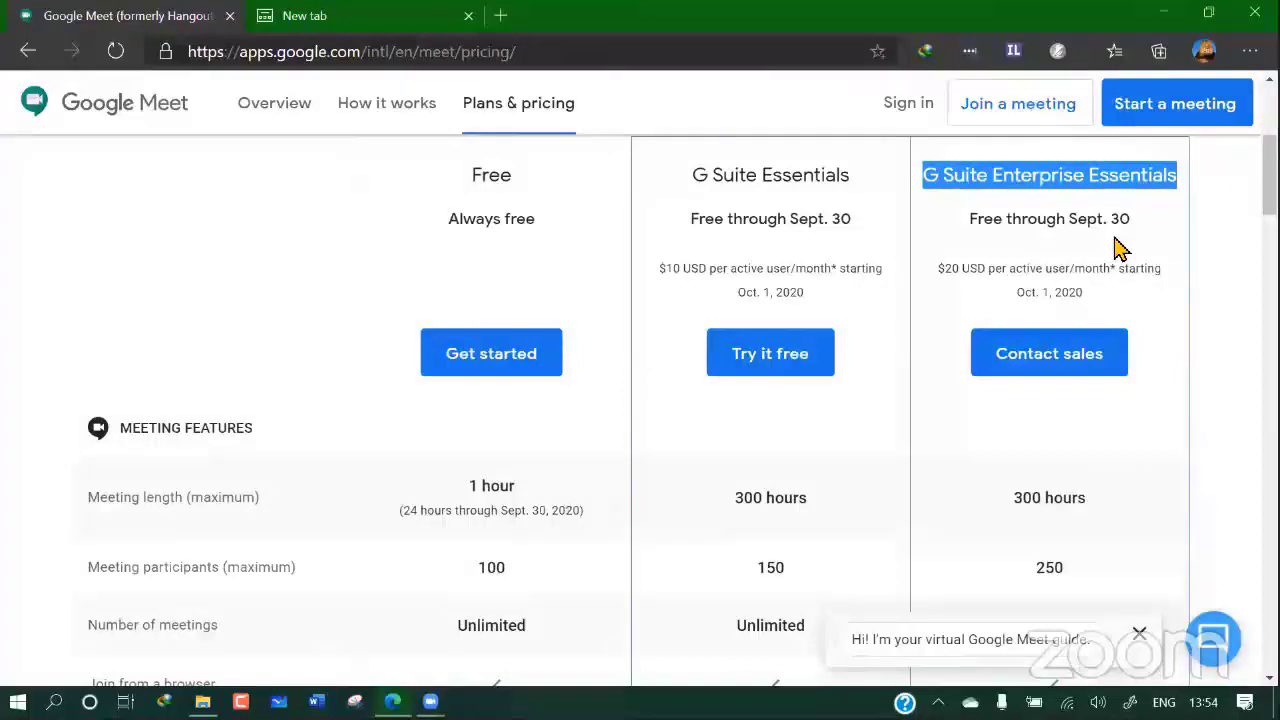
scroll(1120, 249, "up", 1)
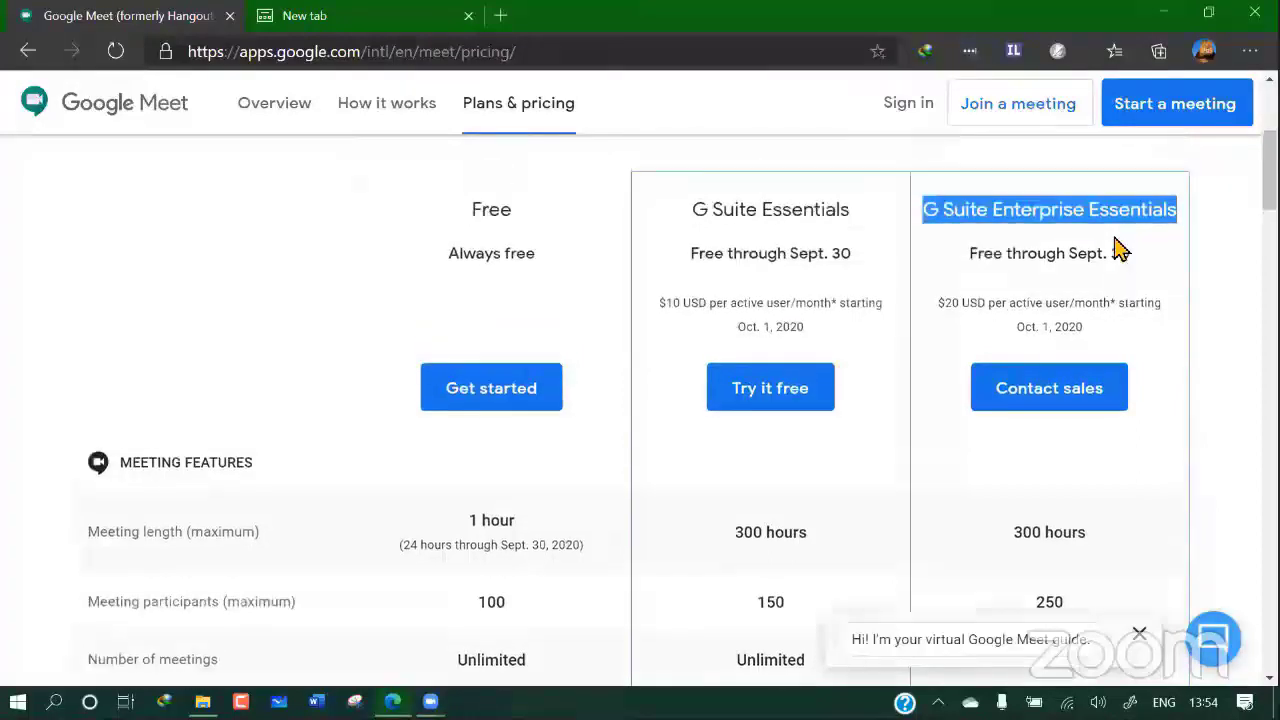
double_click(974, 232)
triple_click(975, 236)
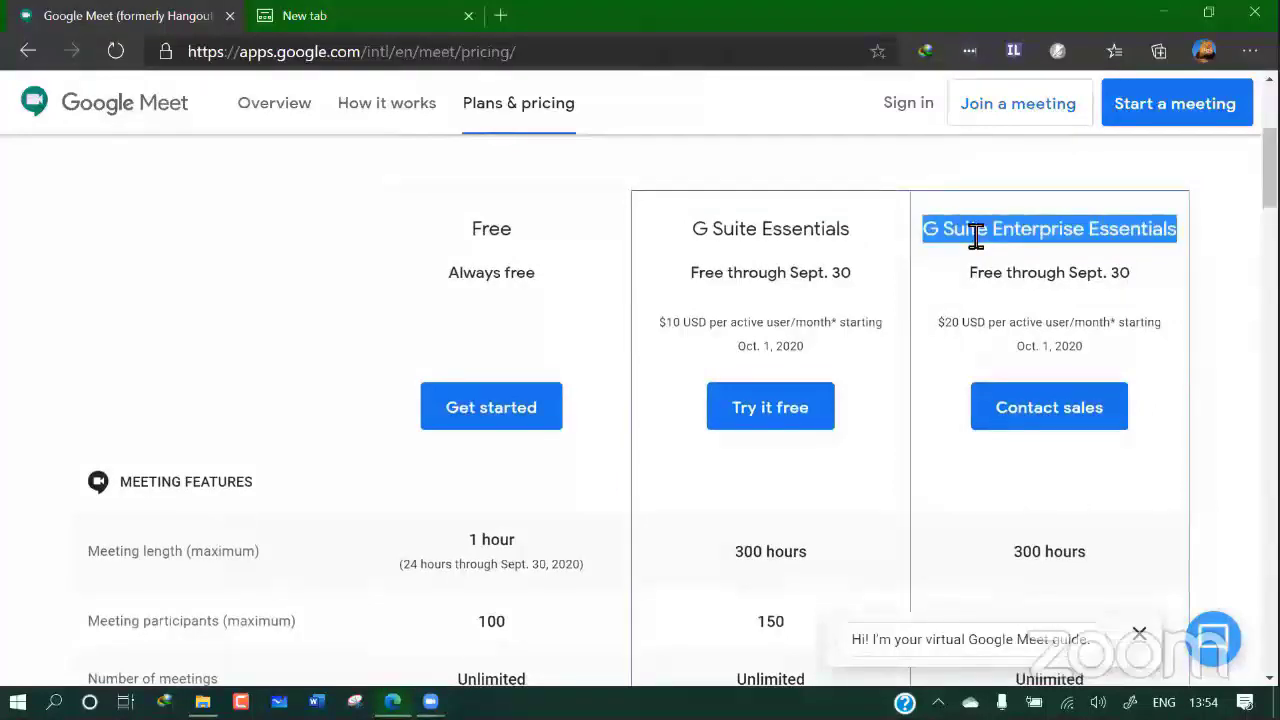
left_click(960, 276)
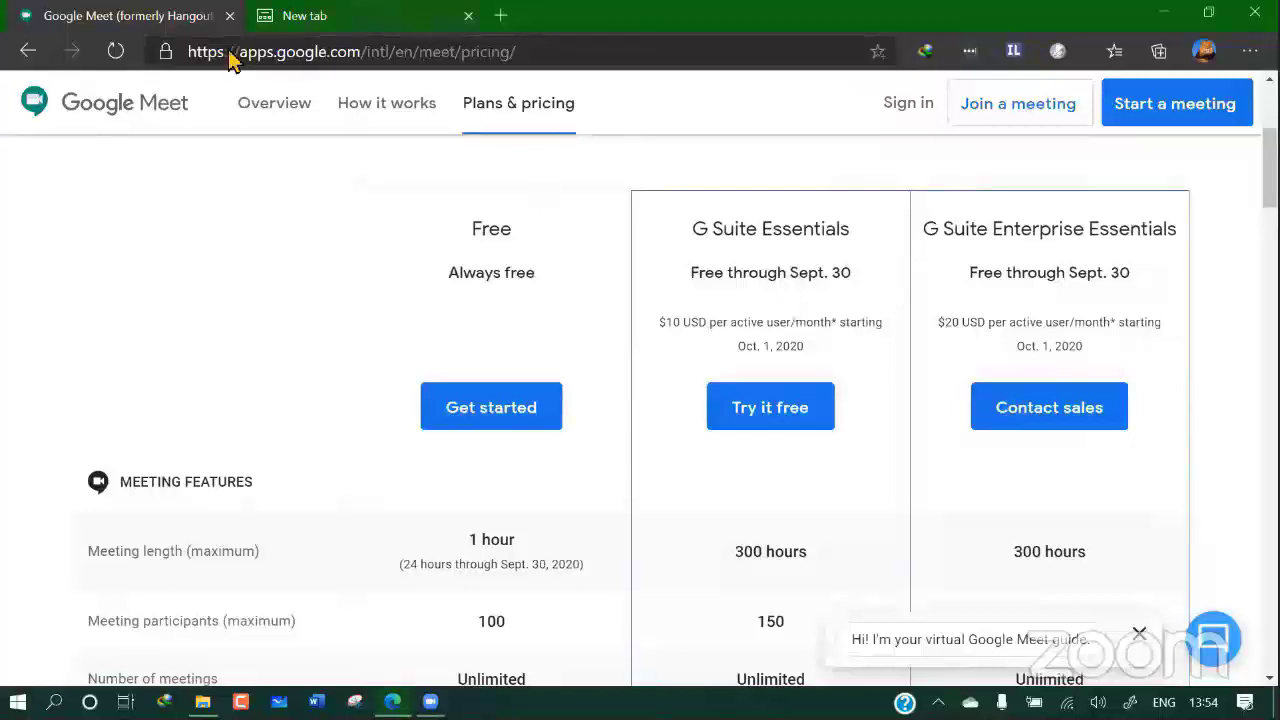
Search Google for 'g suite education plan registration' in the empty second tab
key("ctrl+Tab")
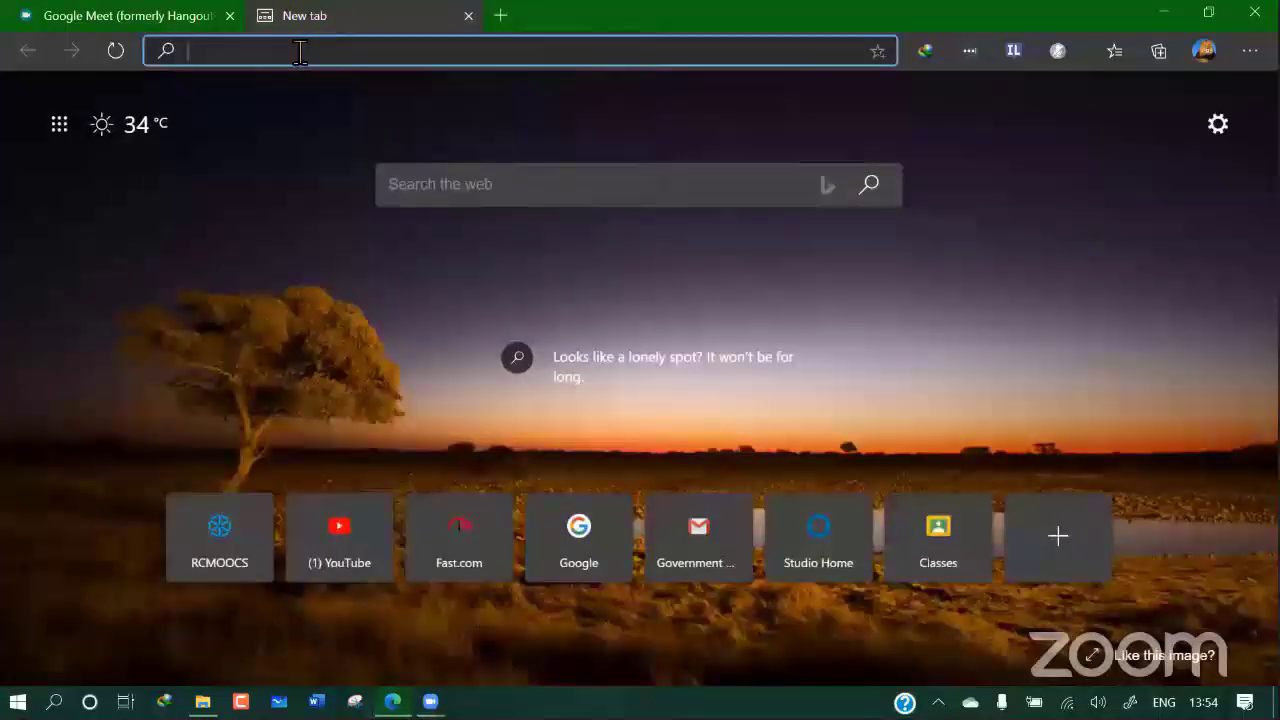
type("g sui")
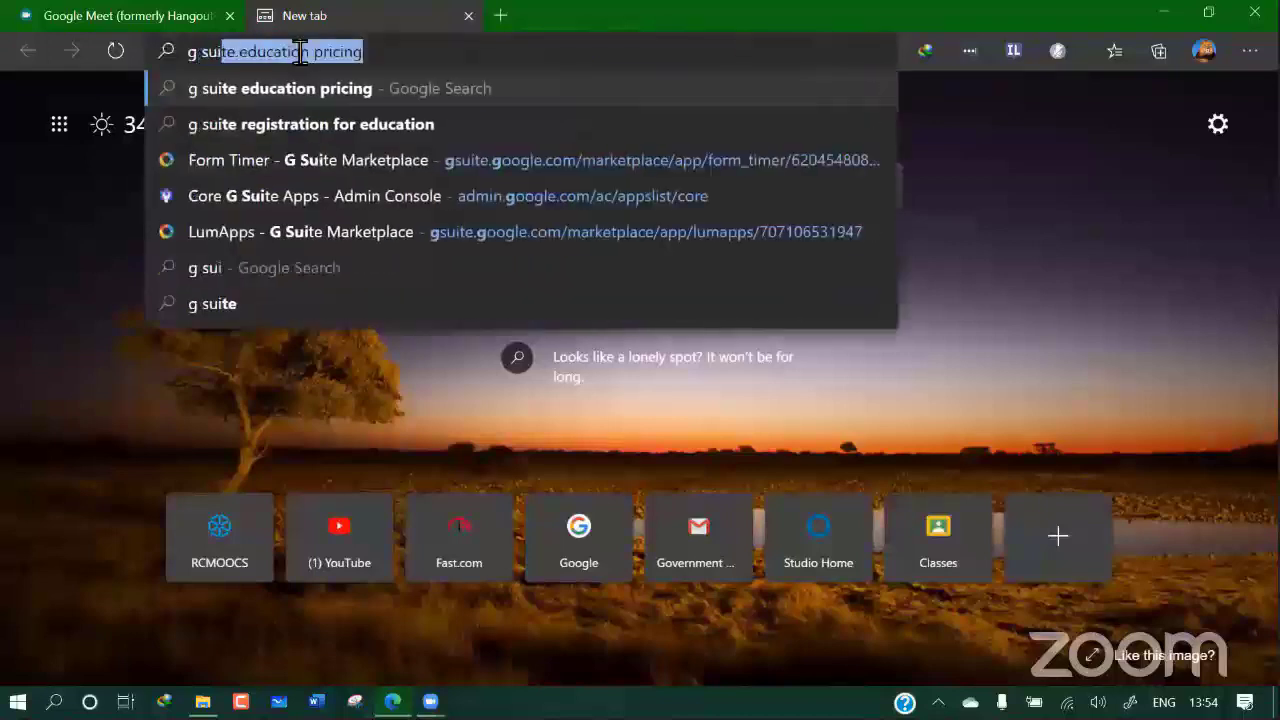
type("te education prici")
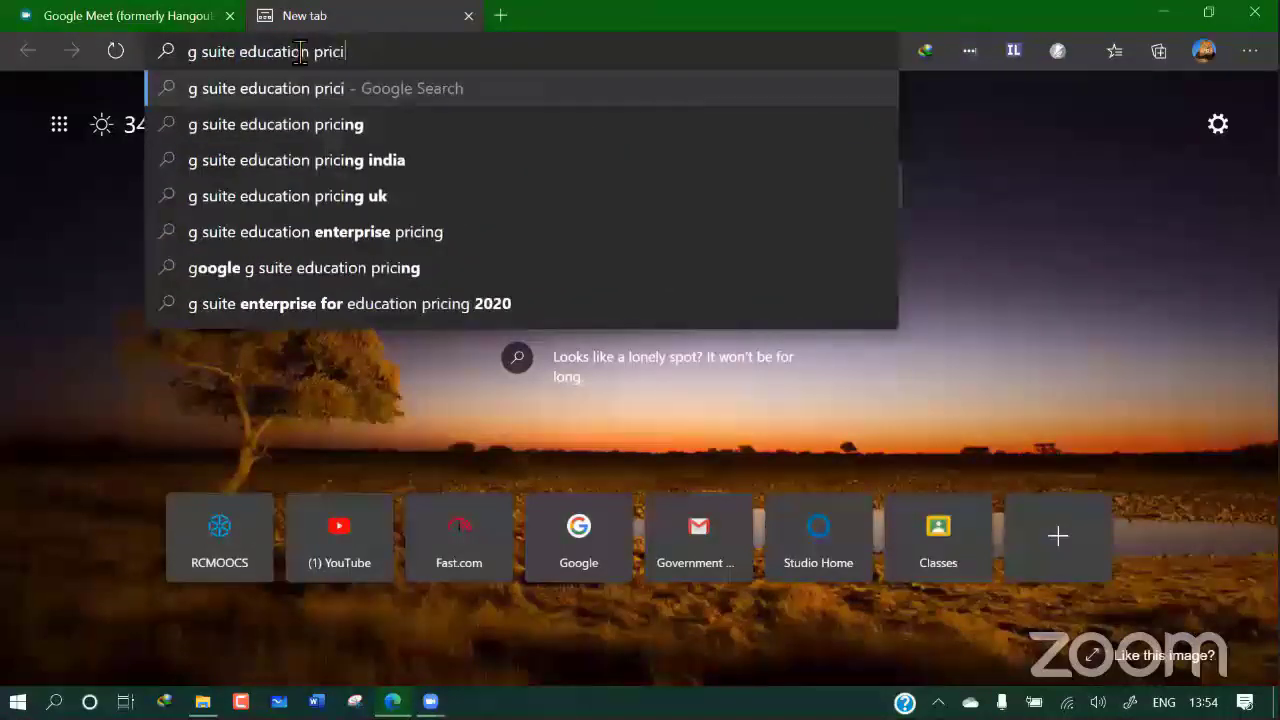
key("BackSpace")
key("BackSpace")
key("BackSpace")
type("lan regist")
key("BackSpace")
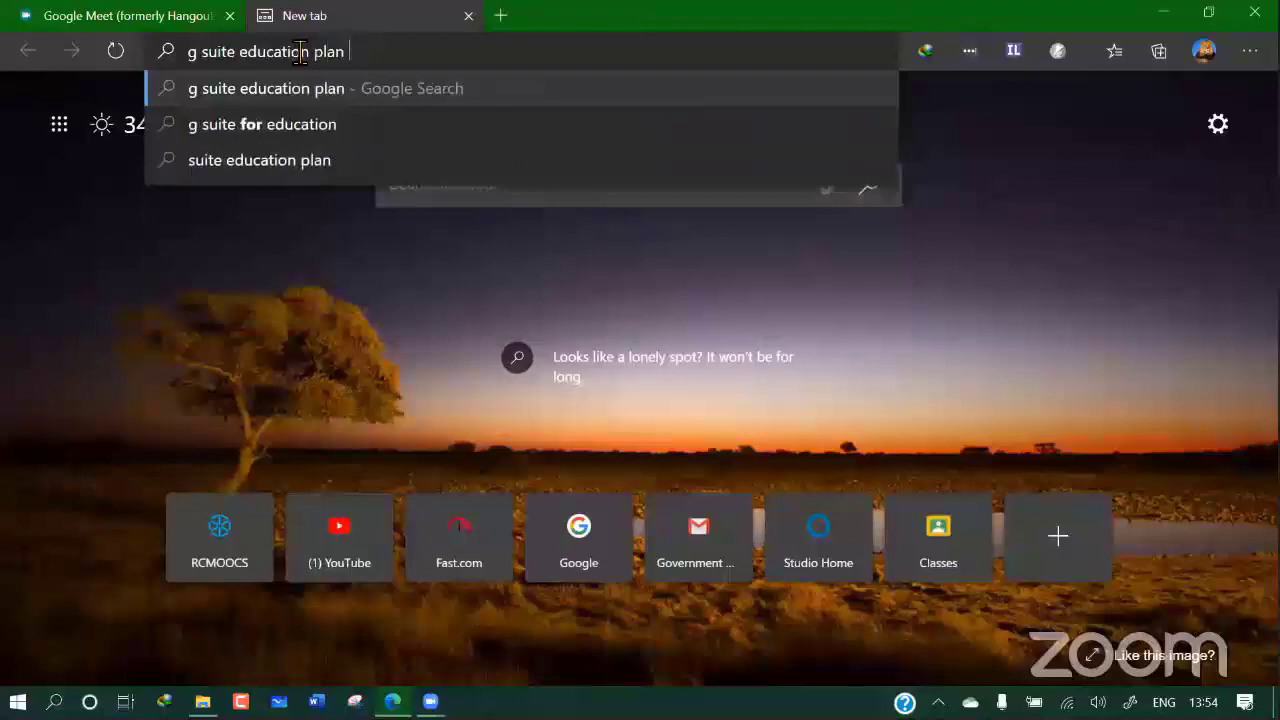
type("registratio")
type("n")
key("Return")
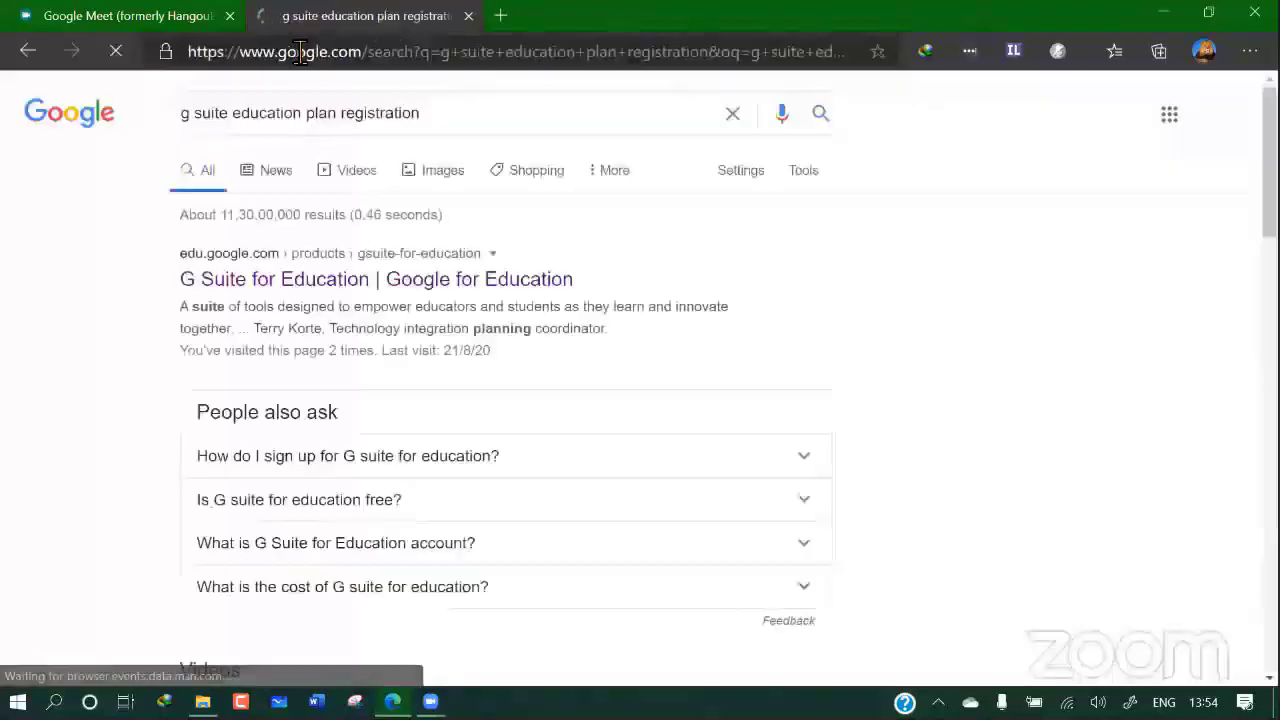
scroll(457, 322, "down", 2)
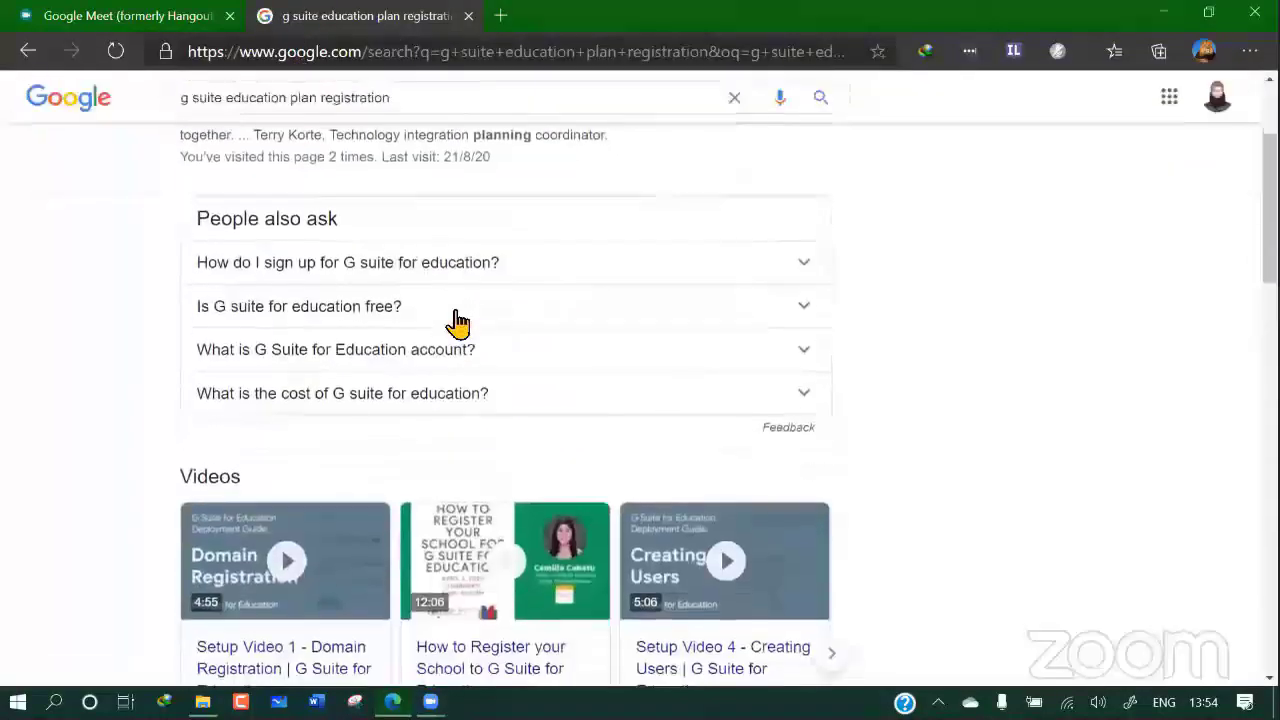
scroll(463, 294, "up", 2)
Open the 'G Suite for Education | Google for Education' result and locate the Get started for free button
left_click(338, 268)
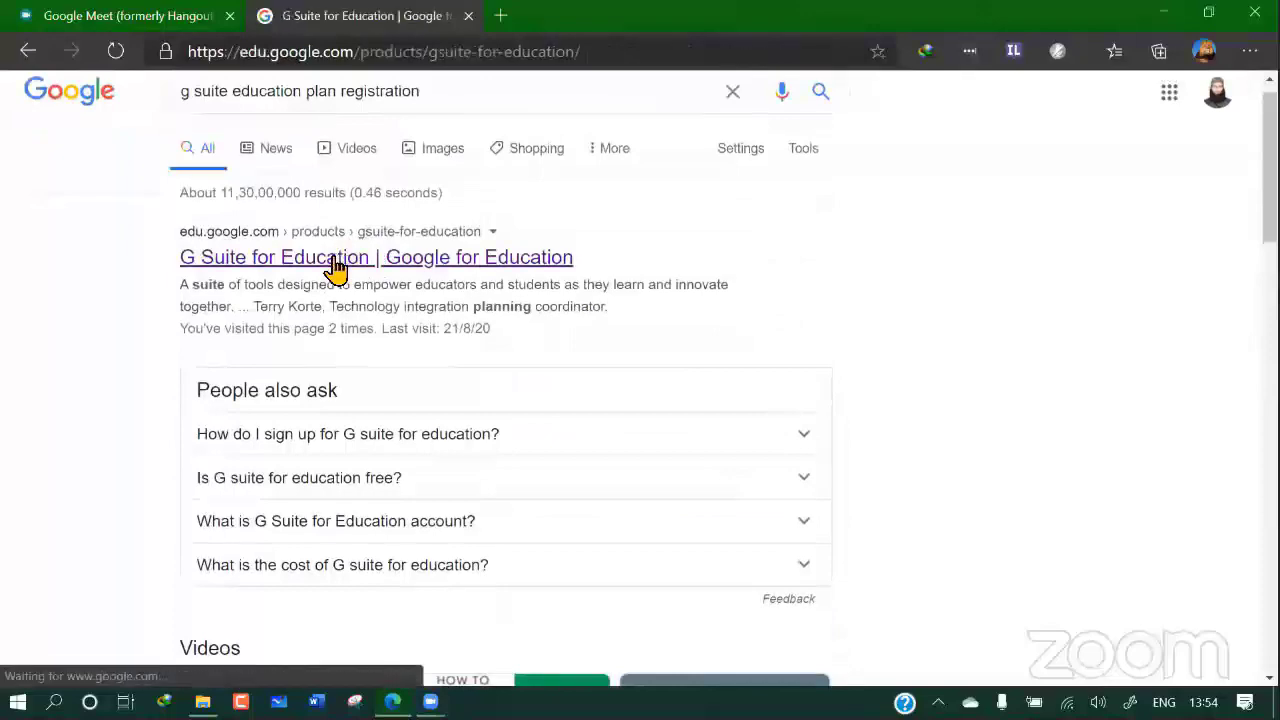
scroll(608, 380, "down", 6)
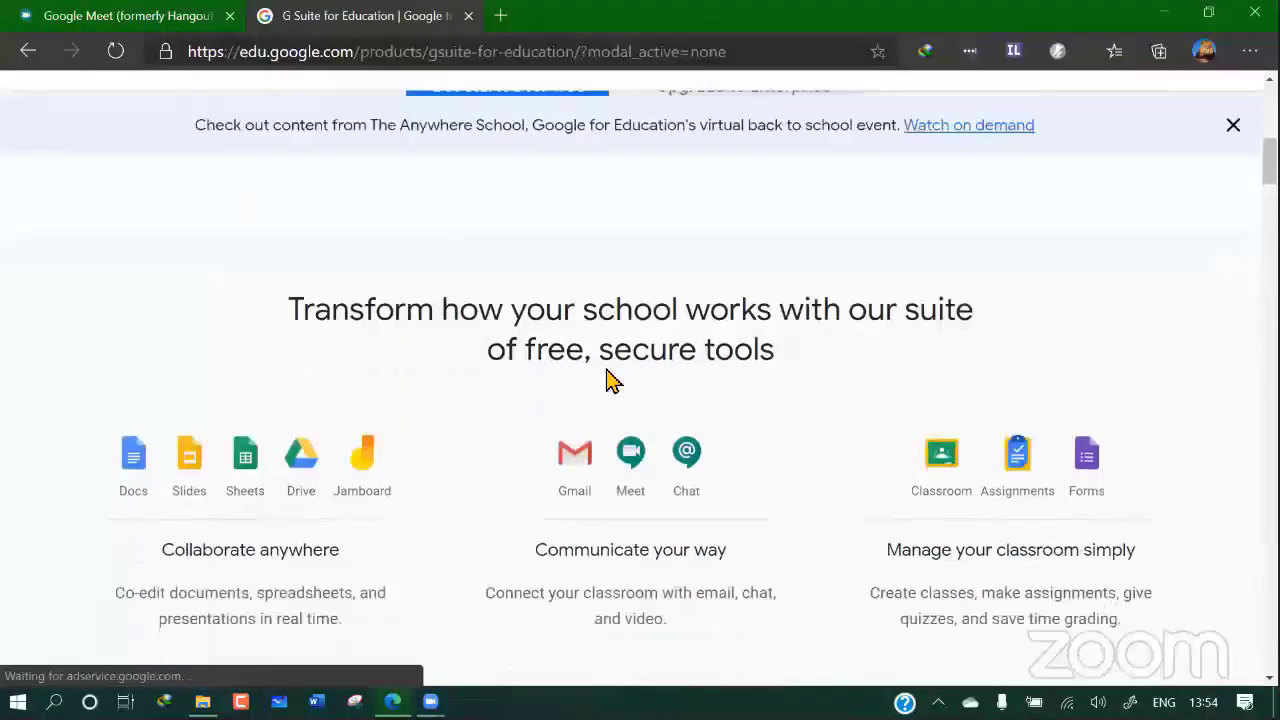
scroll(612, 380, "up", 3)
scroll(600, 390, "up", 3)
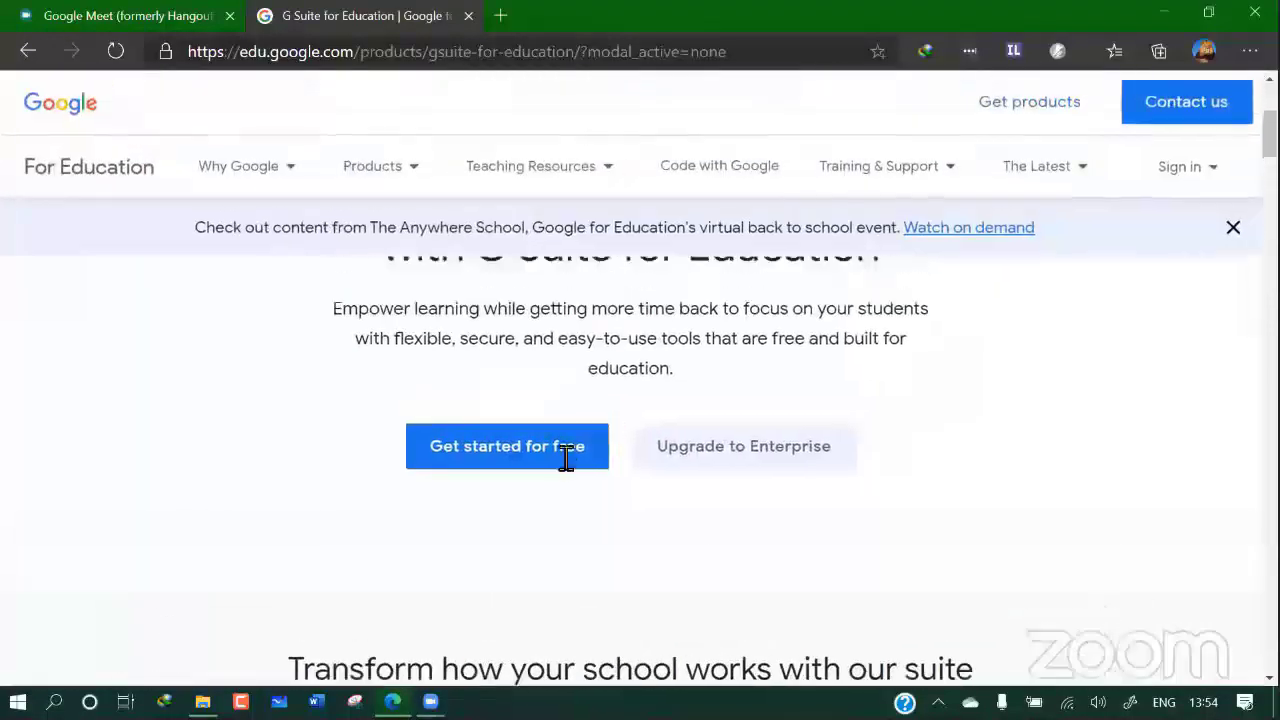
scroll(524, 393, "down", 2)
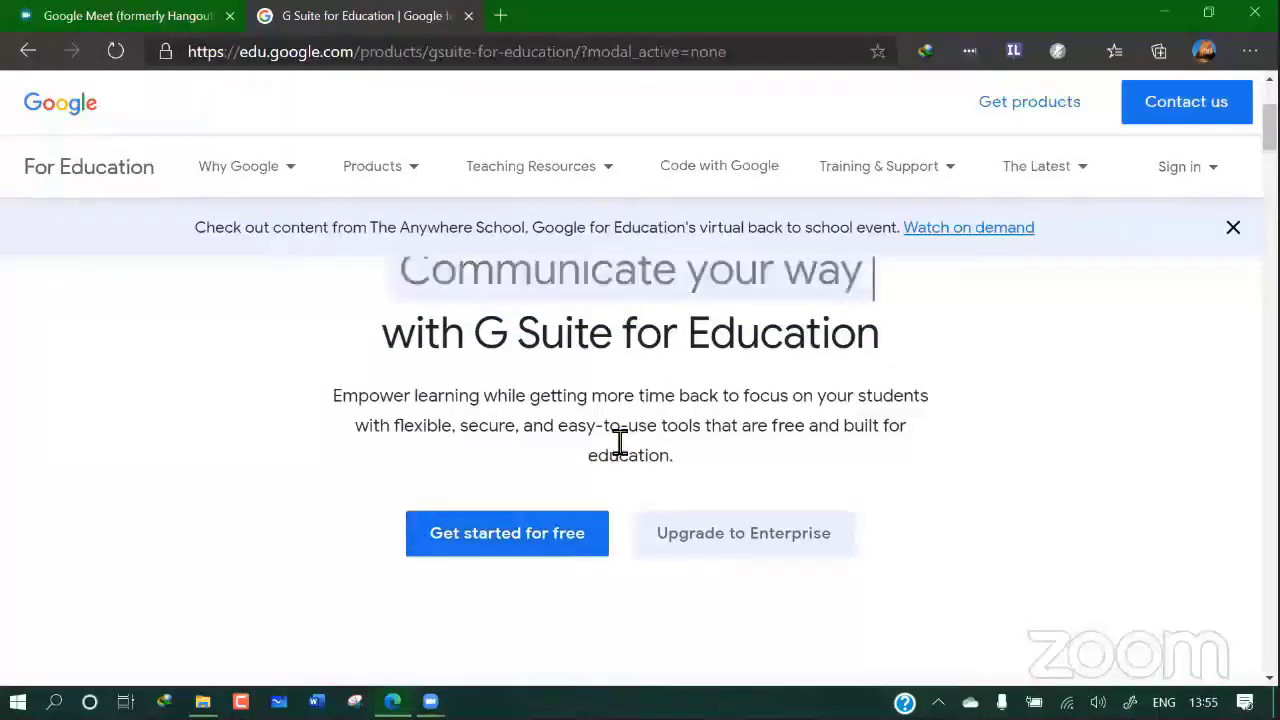
Start the free sign-up and enter GDC Pulwama as a higher education institution
left_click(474, 541)
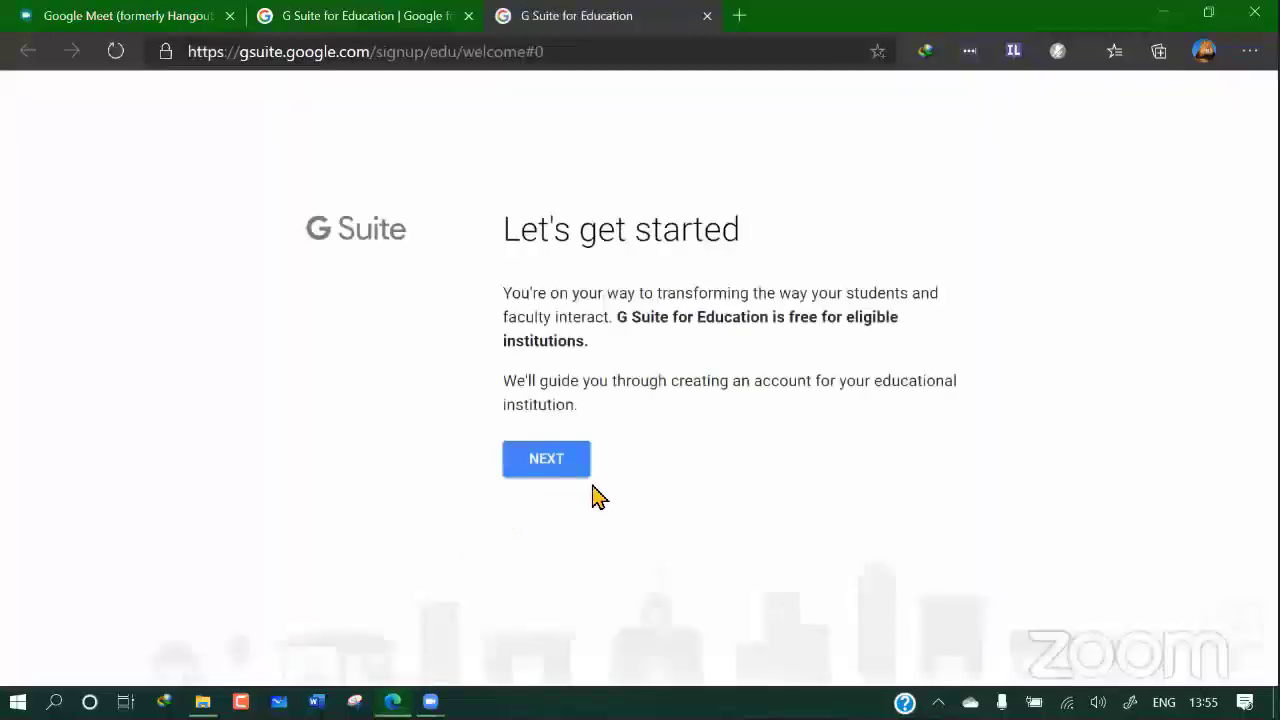
left_click(557, 470)
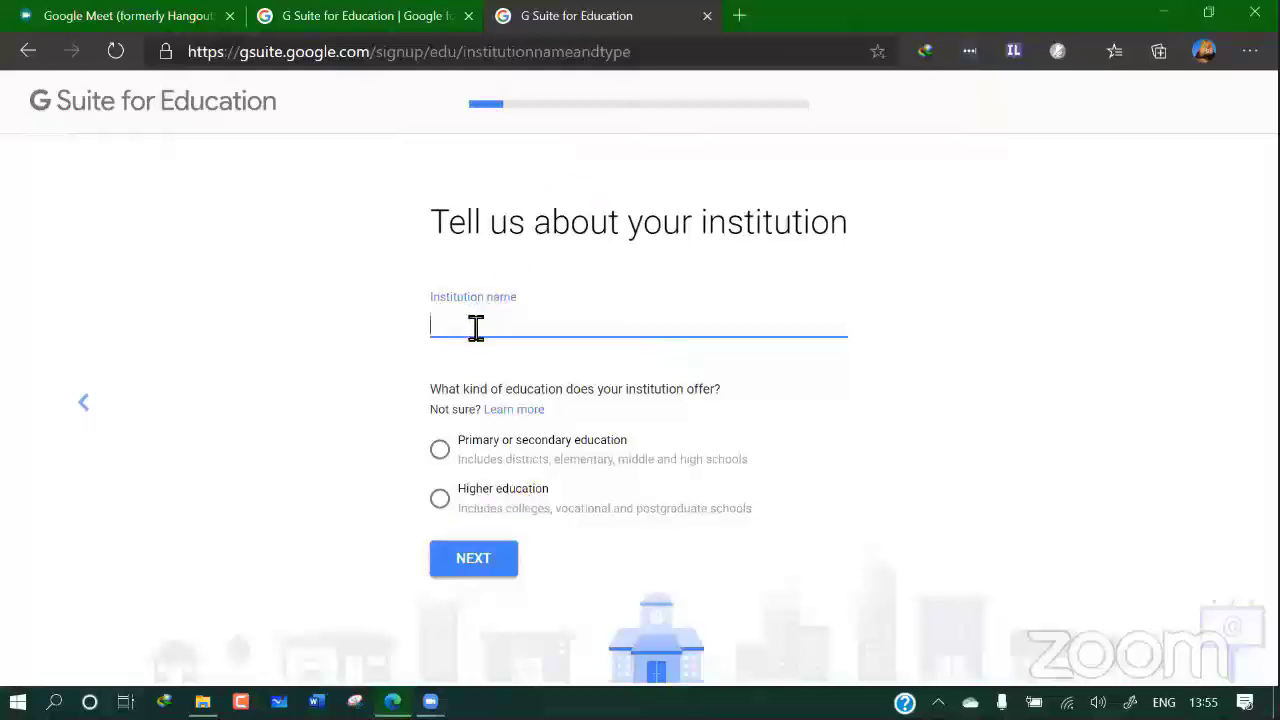
type("GDC P")
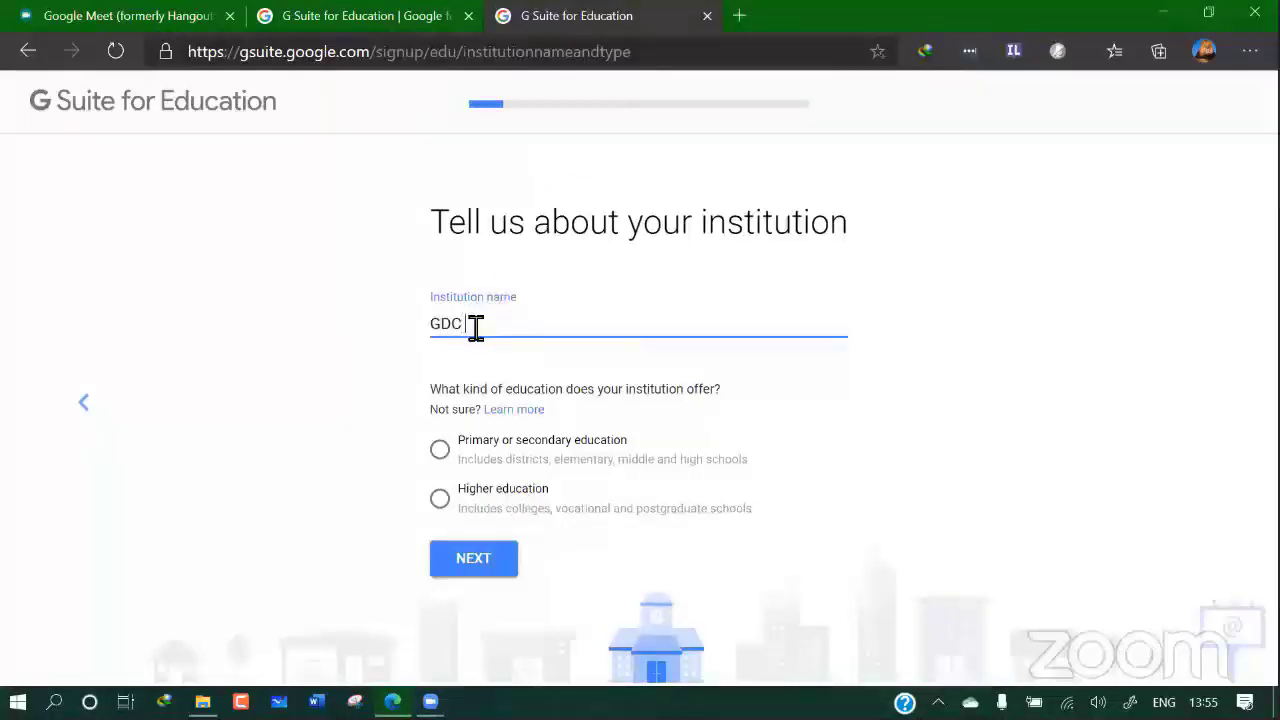
type("ulwama")
key("BackSpace")
key("BackSpace")
key("BackSpace")
key("BackSpace")
type("wama")
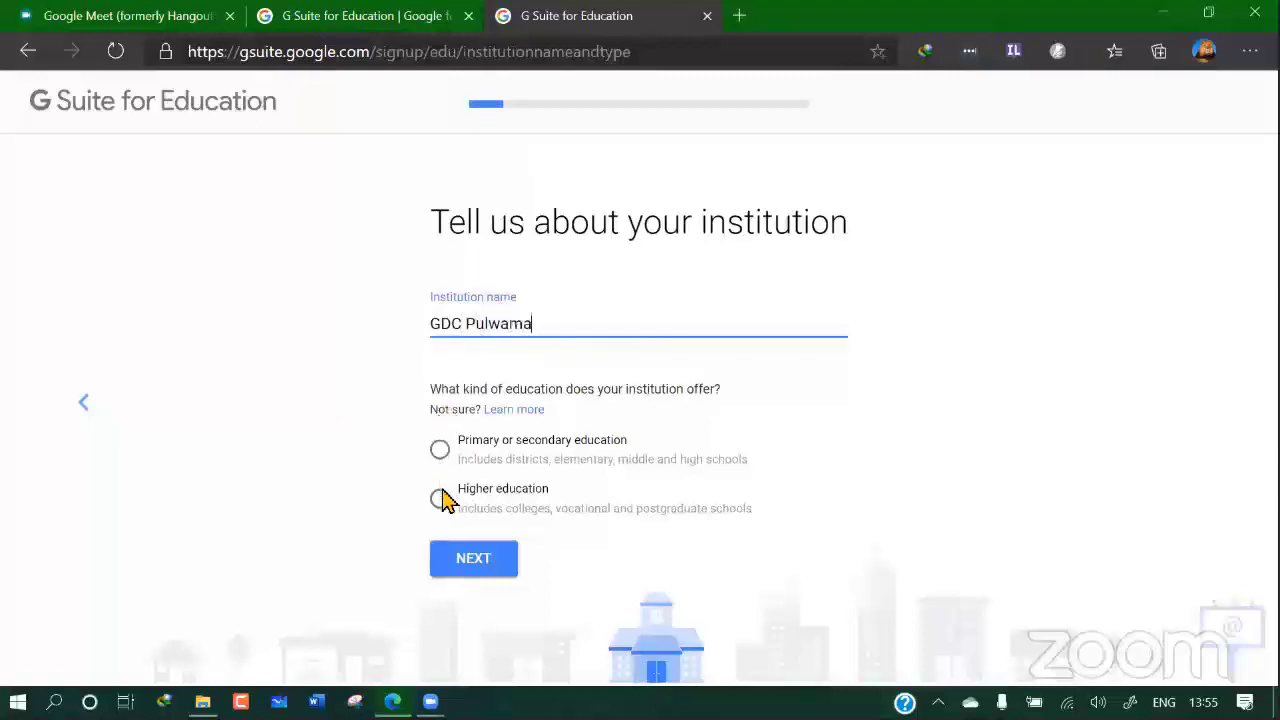
left_click(440, 498)
left_click(486, 566)
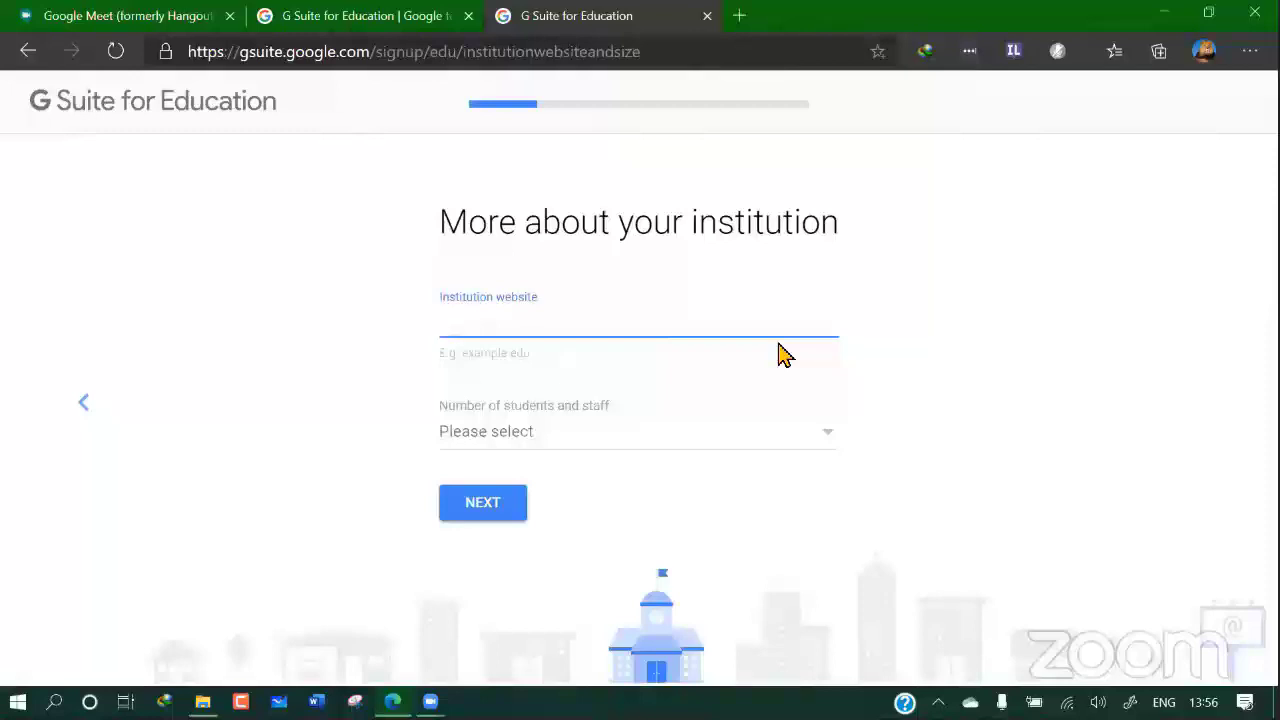
Enter website gdcpulwama1.edu.in and choose 2000 - 5000 students and staff
type("gdcpul")
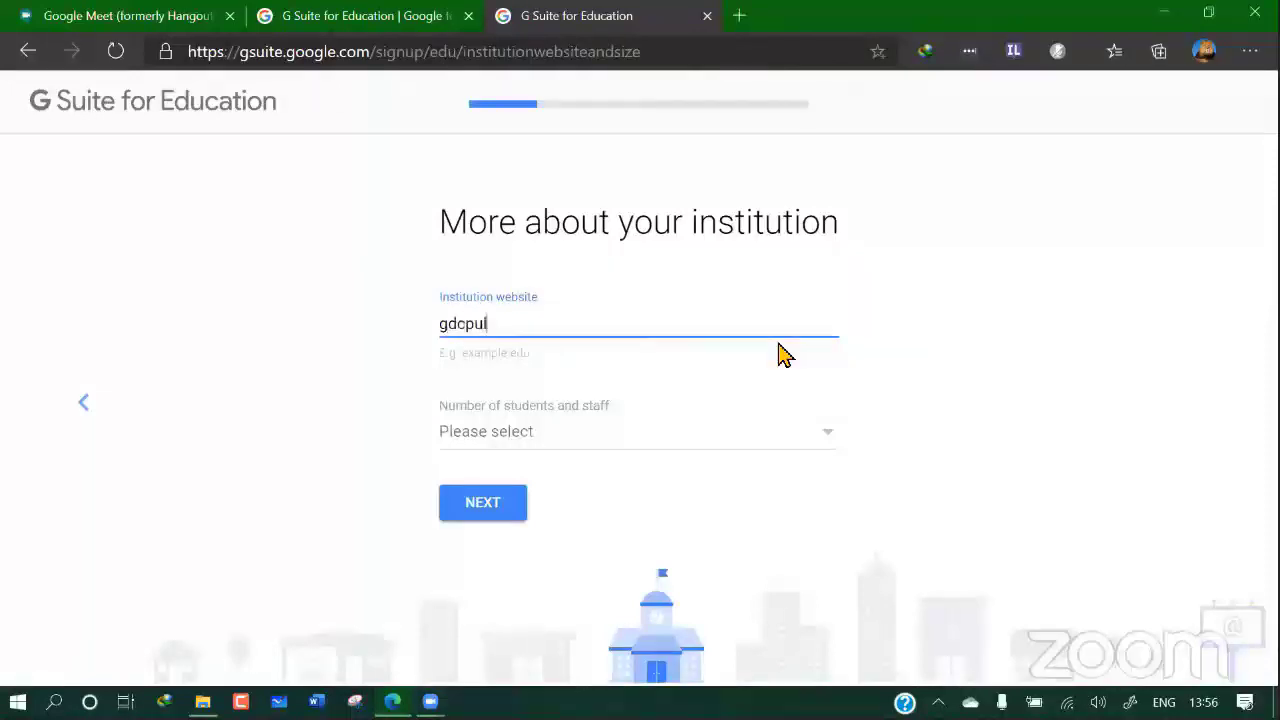
type("wama.edu.in")
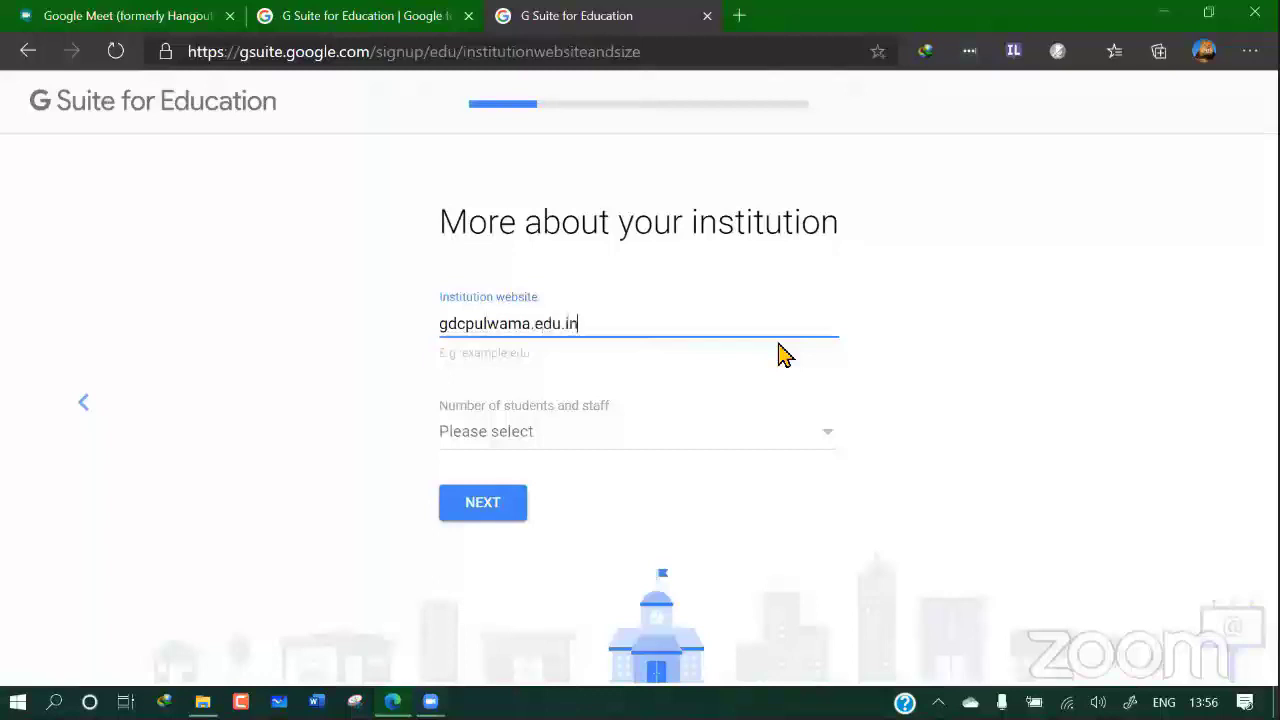
left_click(533, 328)
type("1")
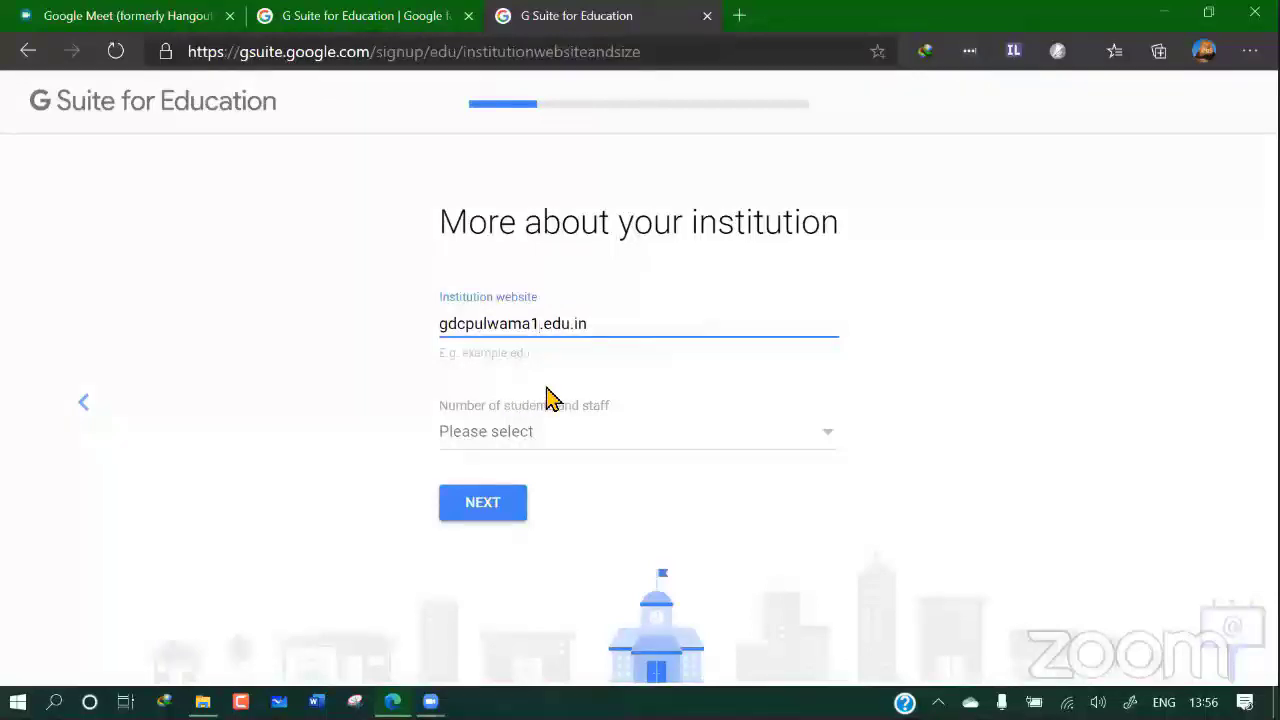
left_click(538, 446)
left_click(340, 458)
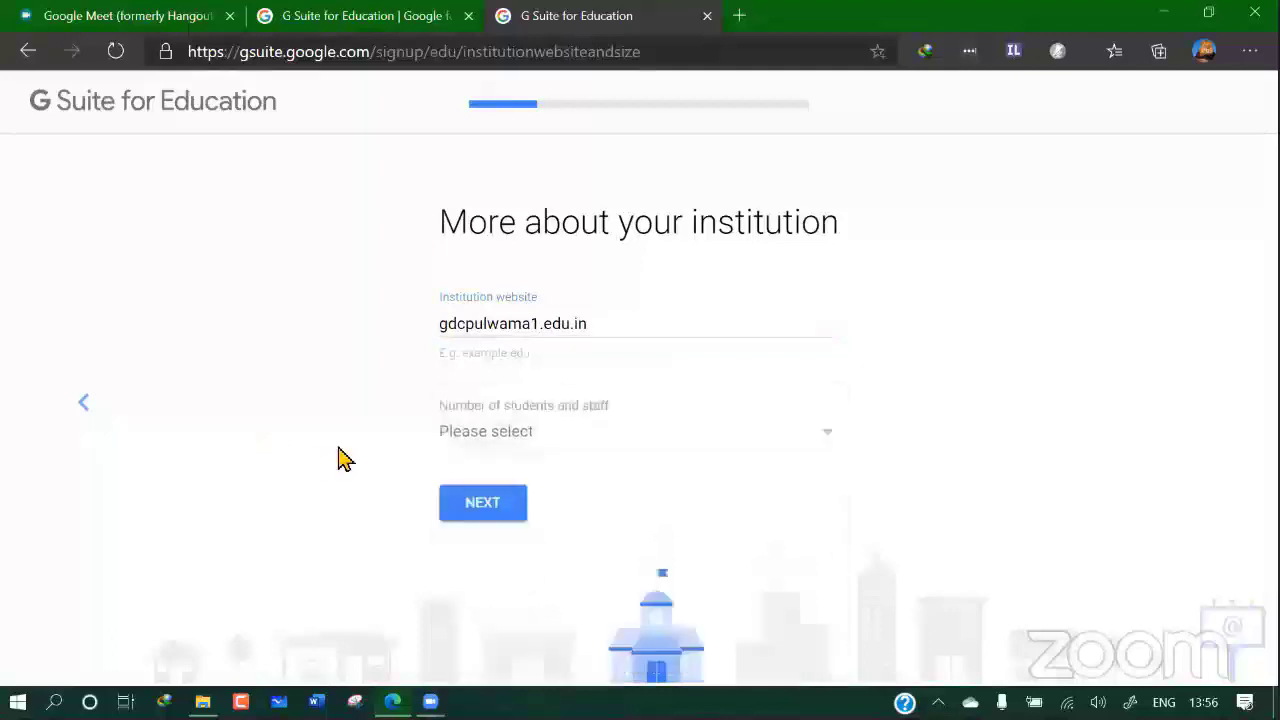
left_click(540, 445)
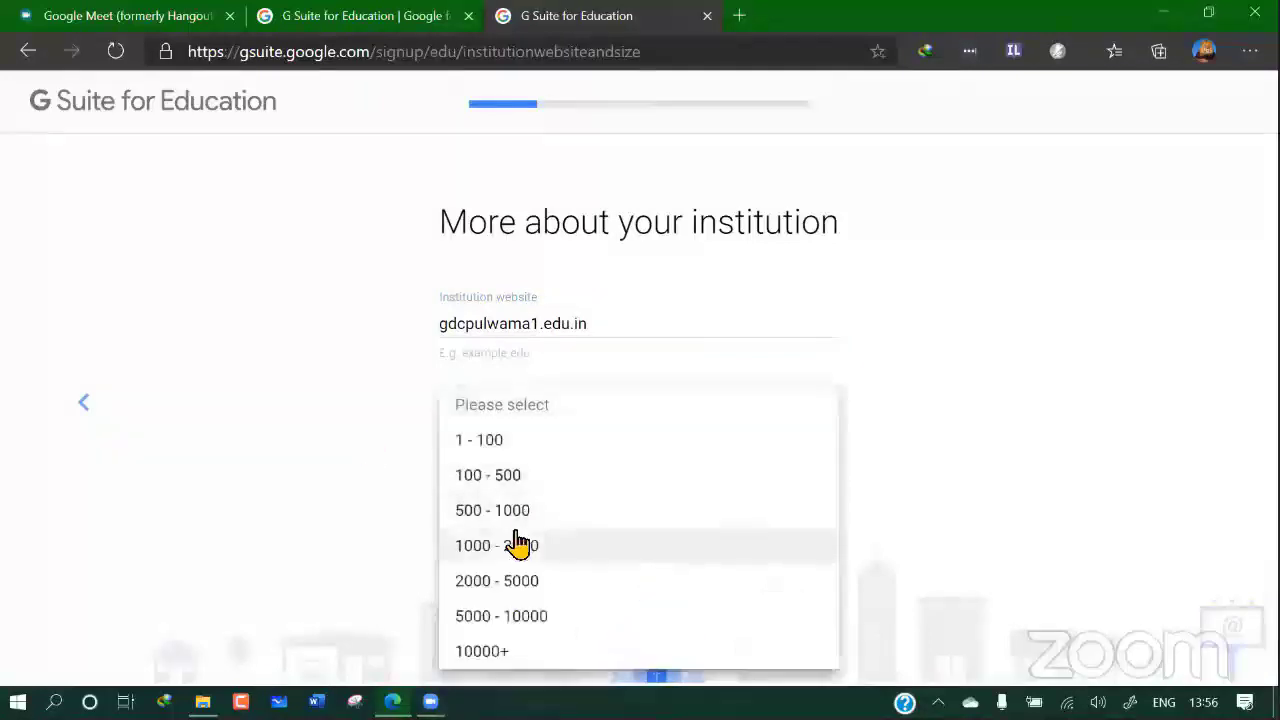
left_click(512, 583)
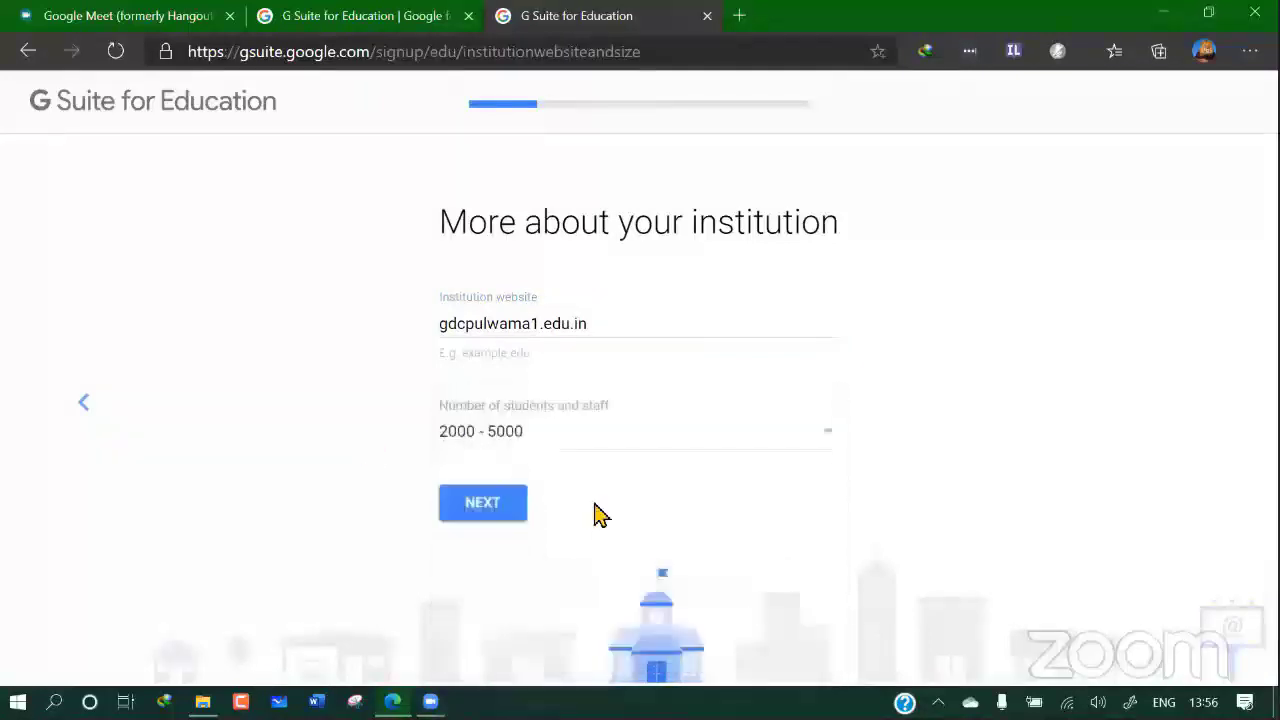
left_click(487, 515)
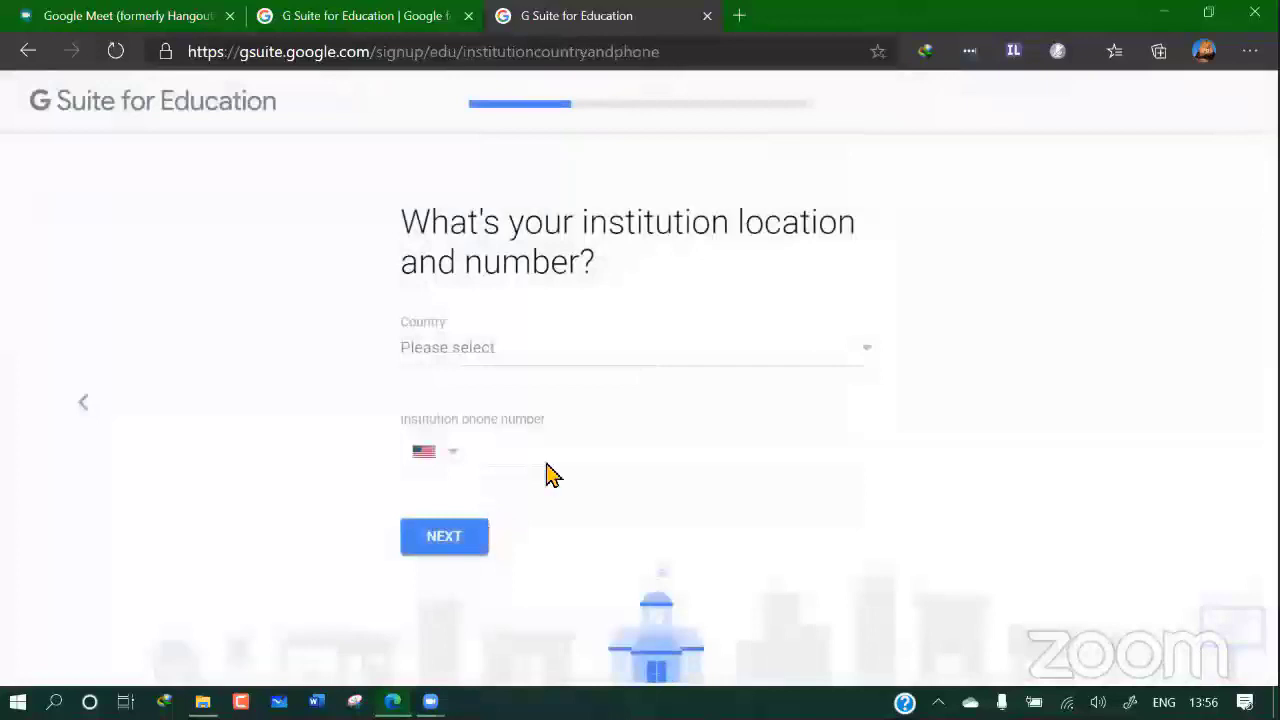
Set the country to India and enter the institution phone number with the +91 code
left_click(645, 366)
type("in")
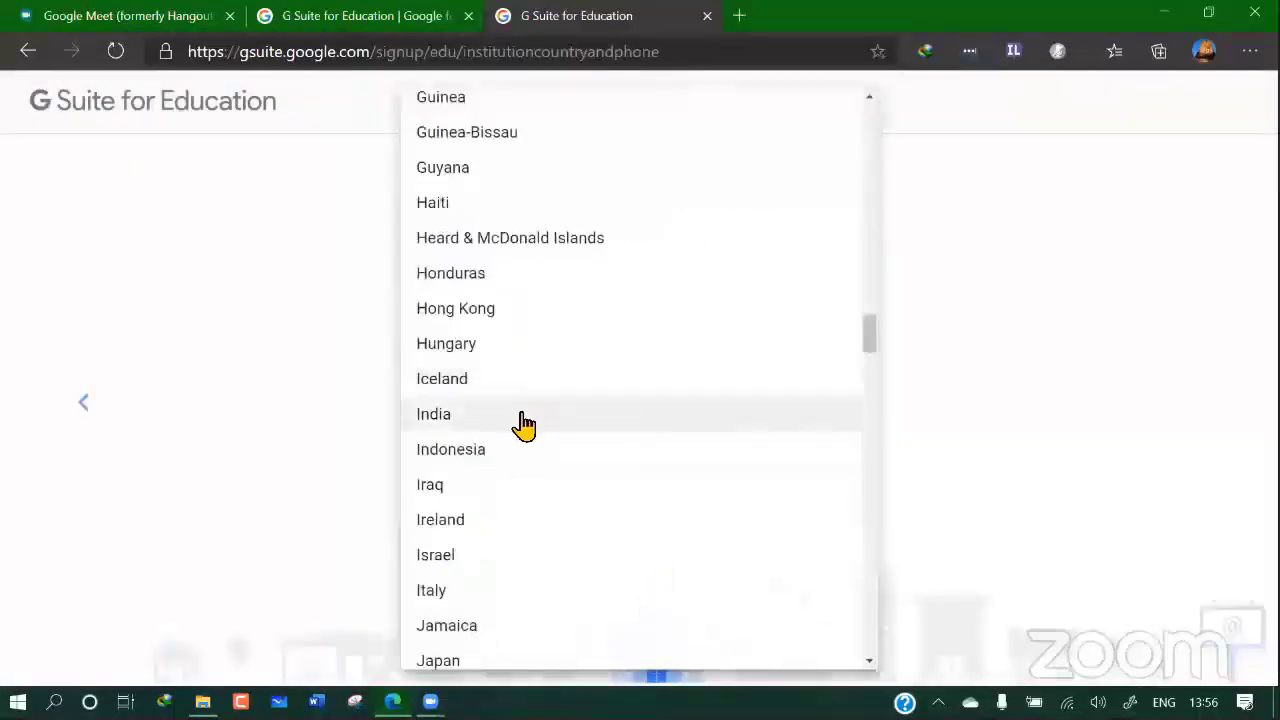
left_click(536, 416)
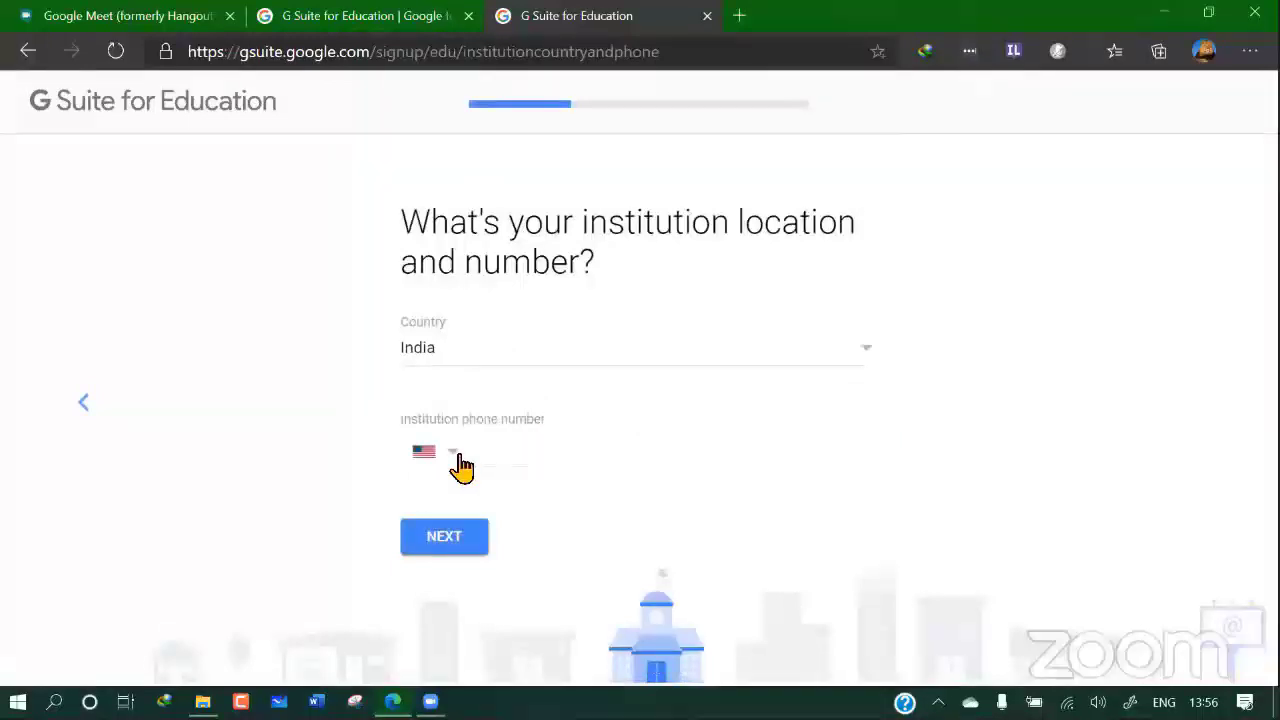
left_click(462, 460)
type("in")
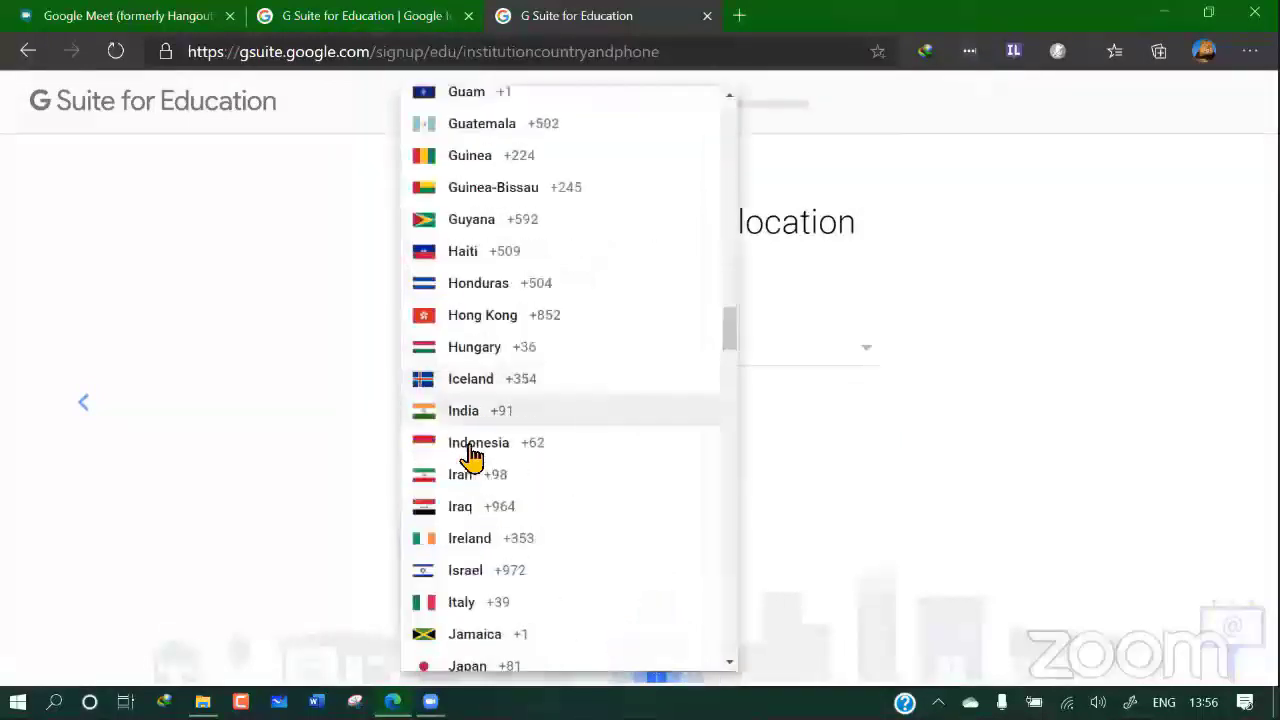
left_click(531, 418)
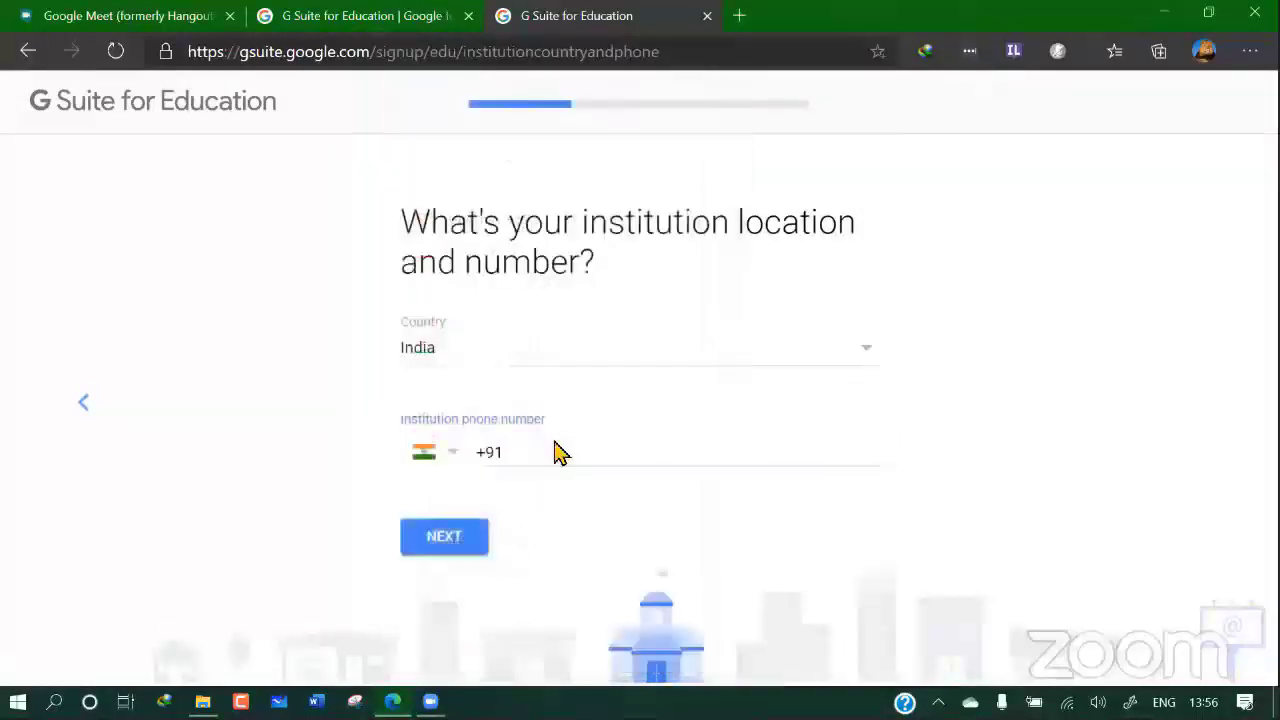
left_click(551, 452)
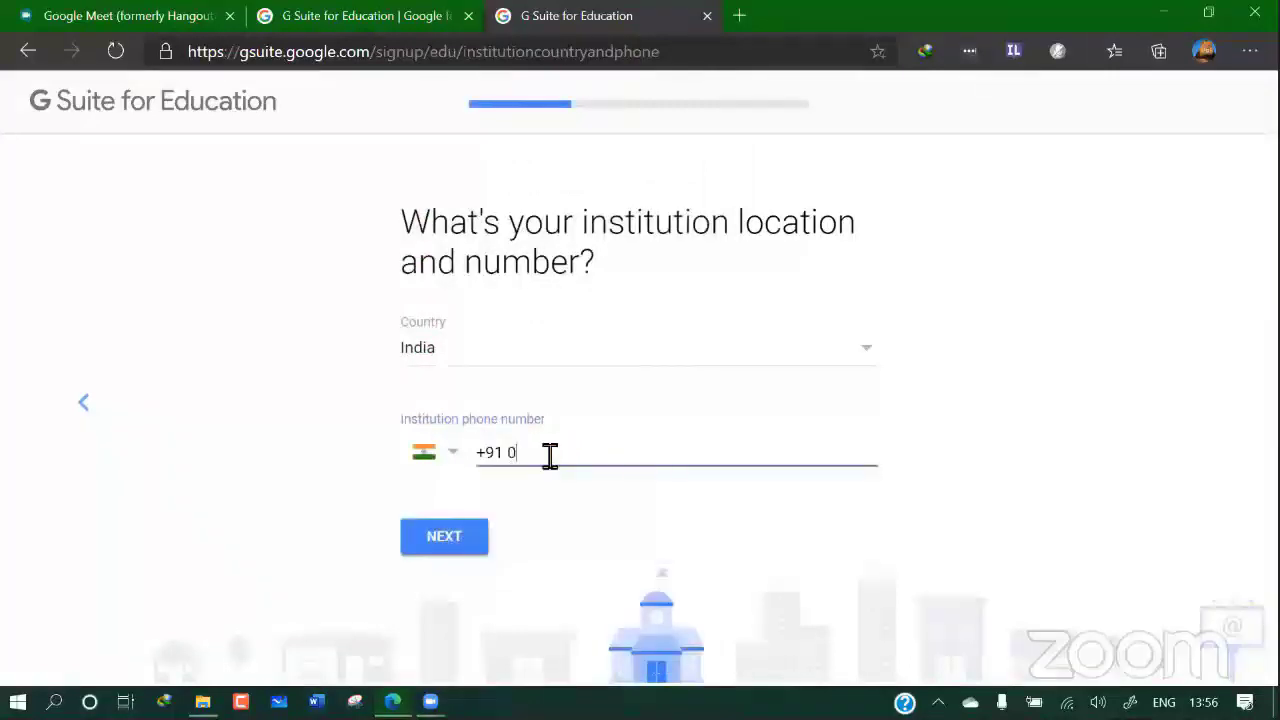
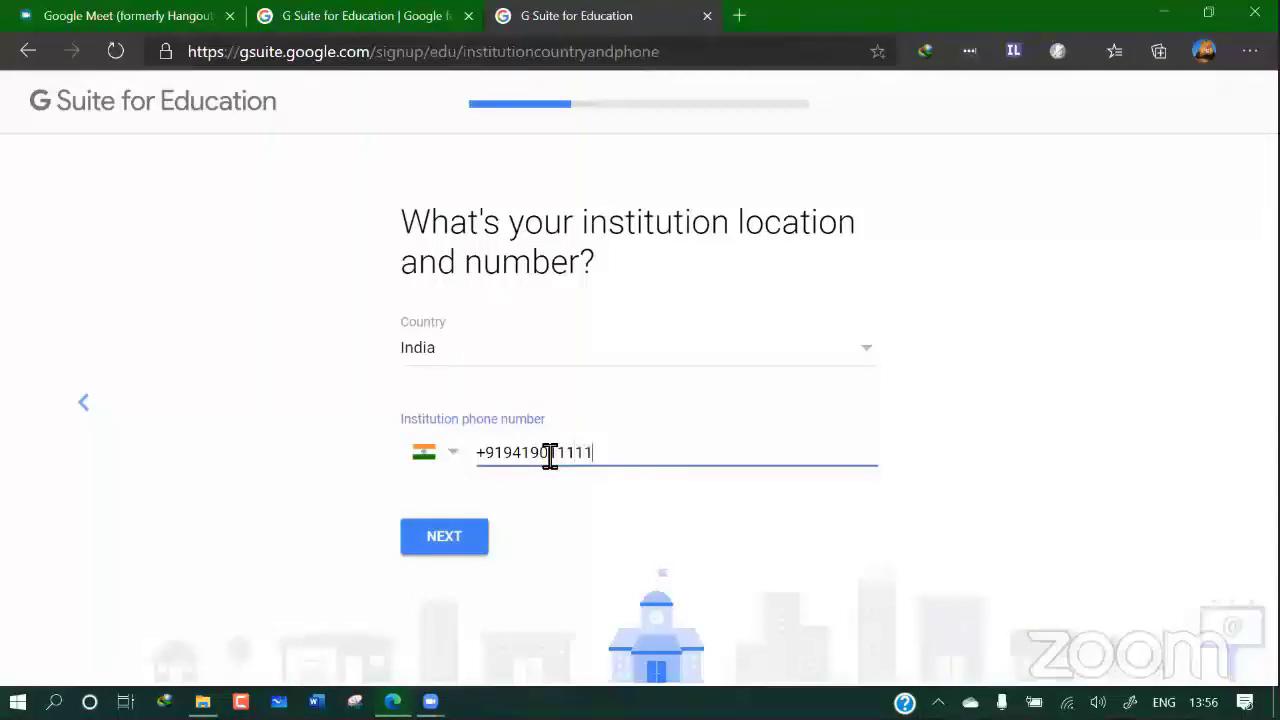
left_click(464, 530)
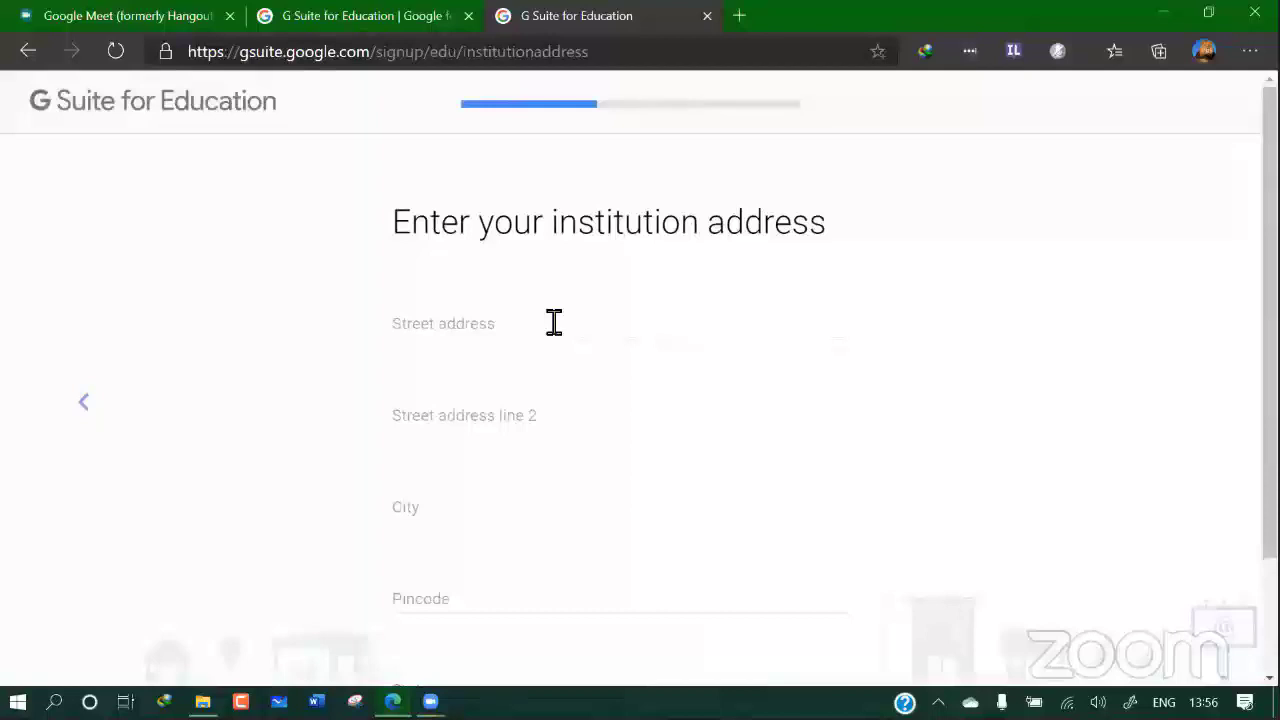
Autofill the institution's address from the saved entry and set the state to Jammu & Kashmir
scroll(554, 322, "down", 3)
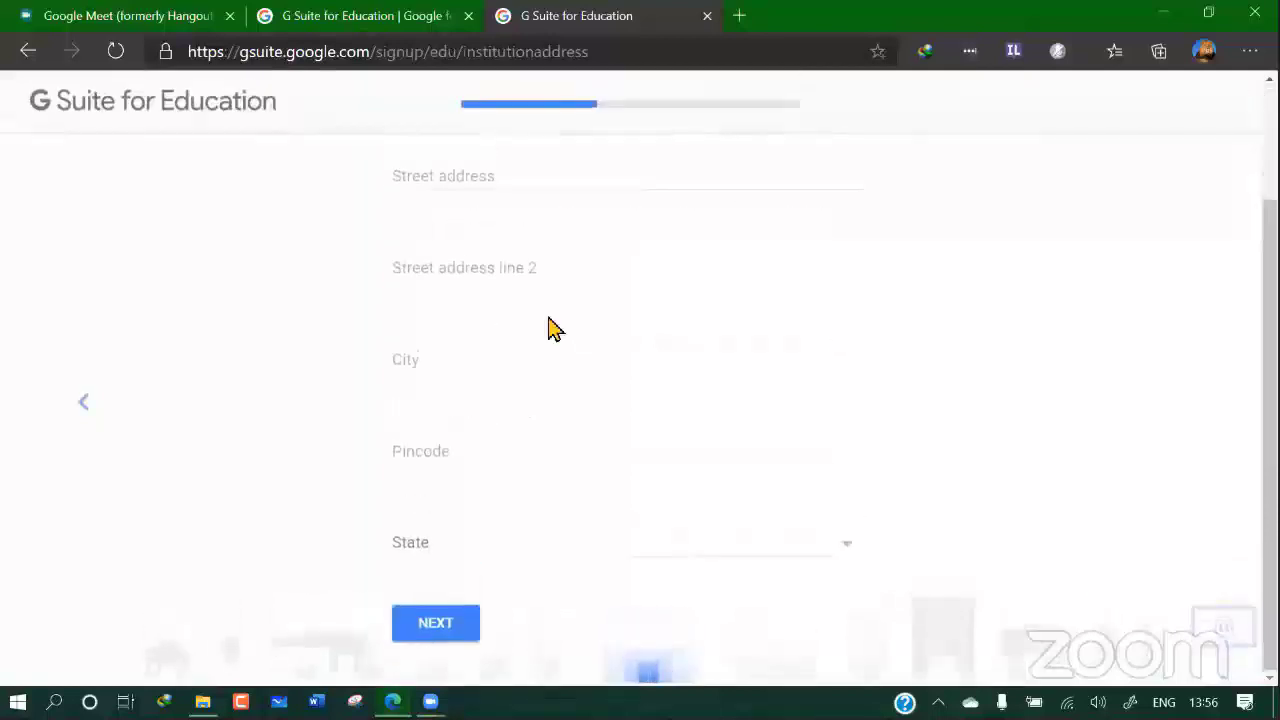
scroll(554, 330, "up", 3)
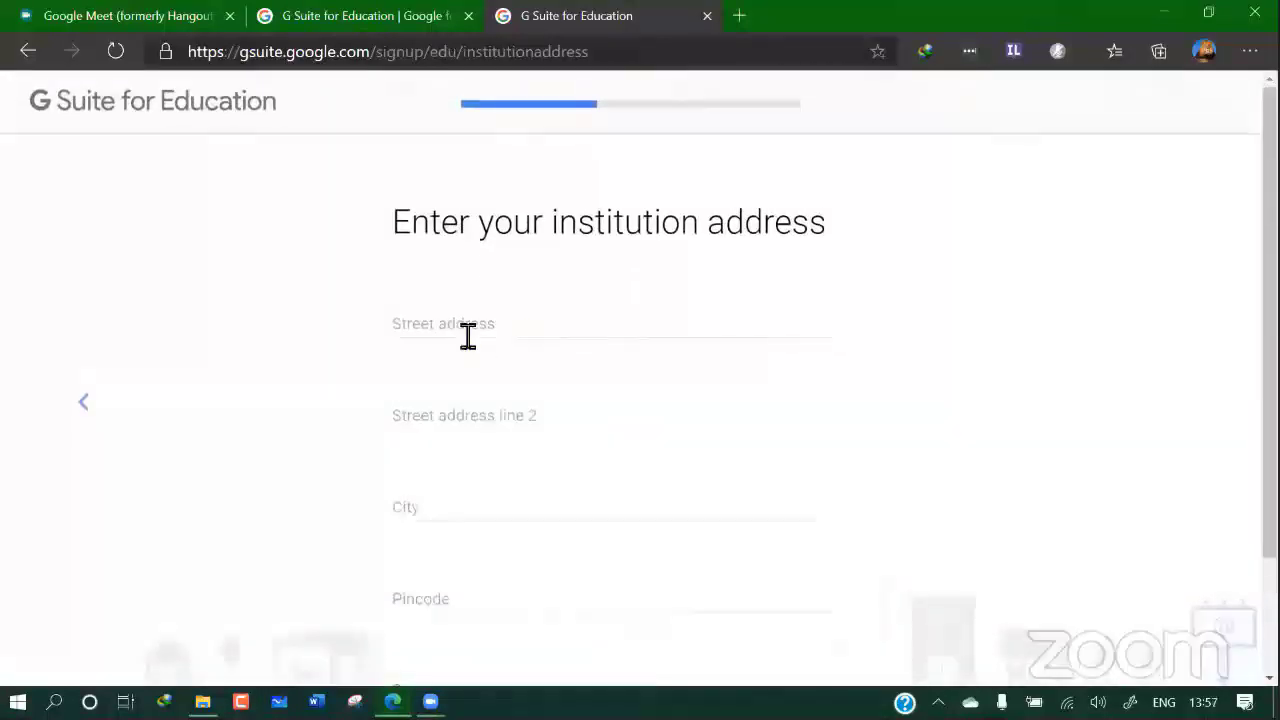
left_click(468, 330)
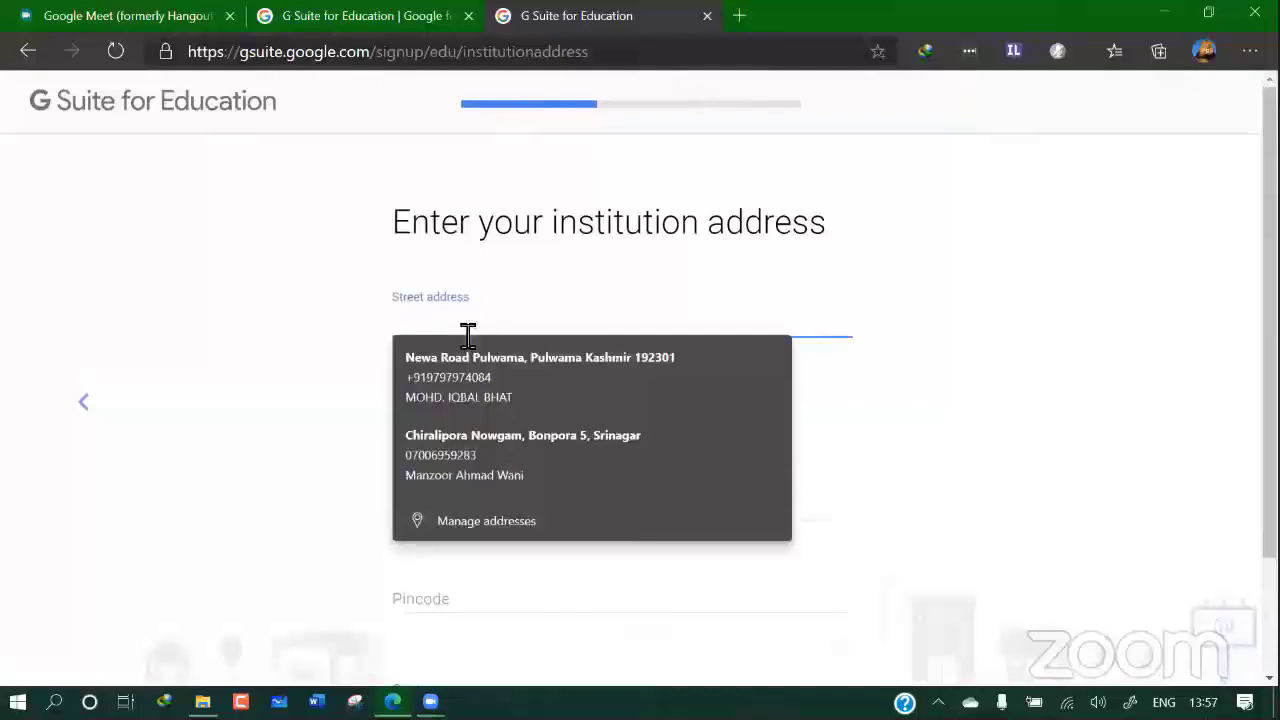
key("Down")
key("Tab")
scroll(478, 451, "down", 2)
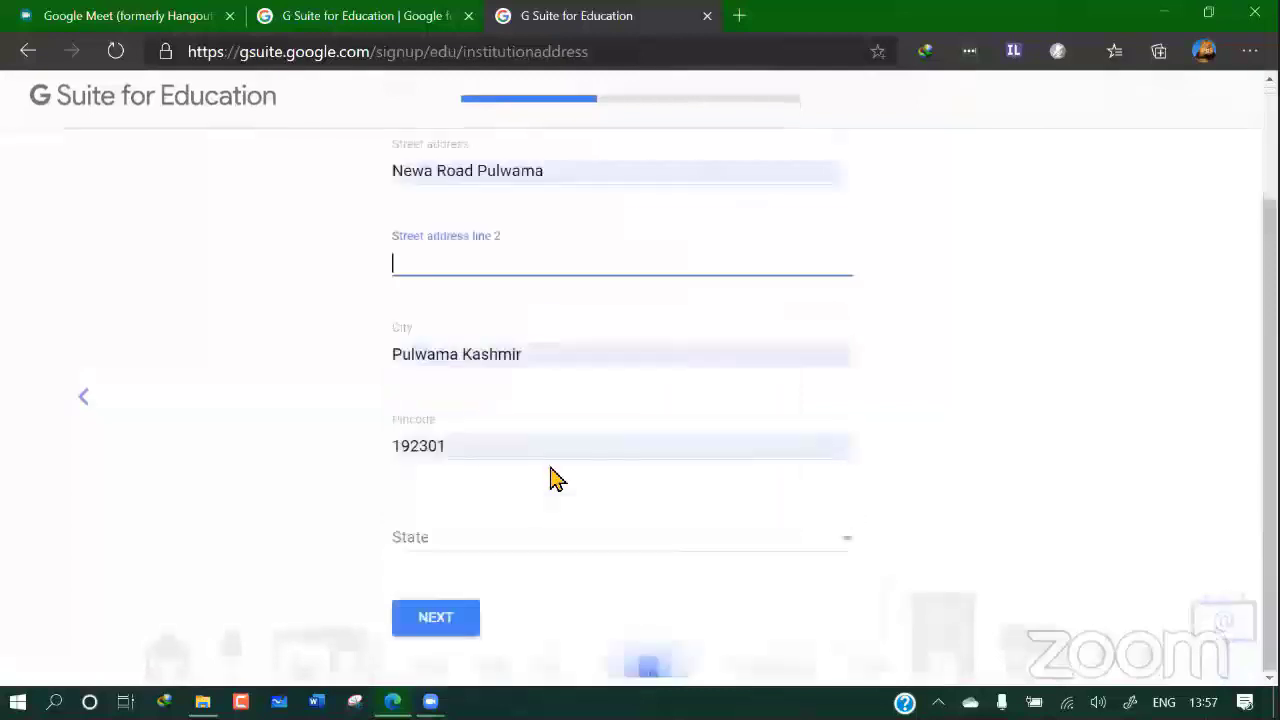
left_click(516, 563)
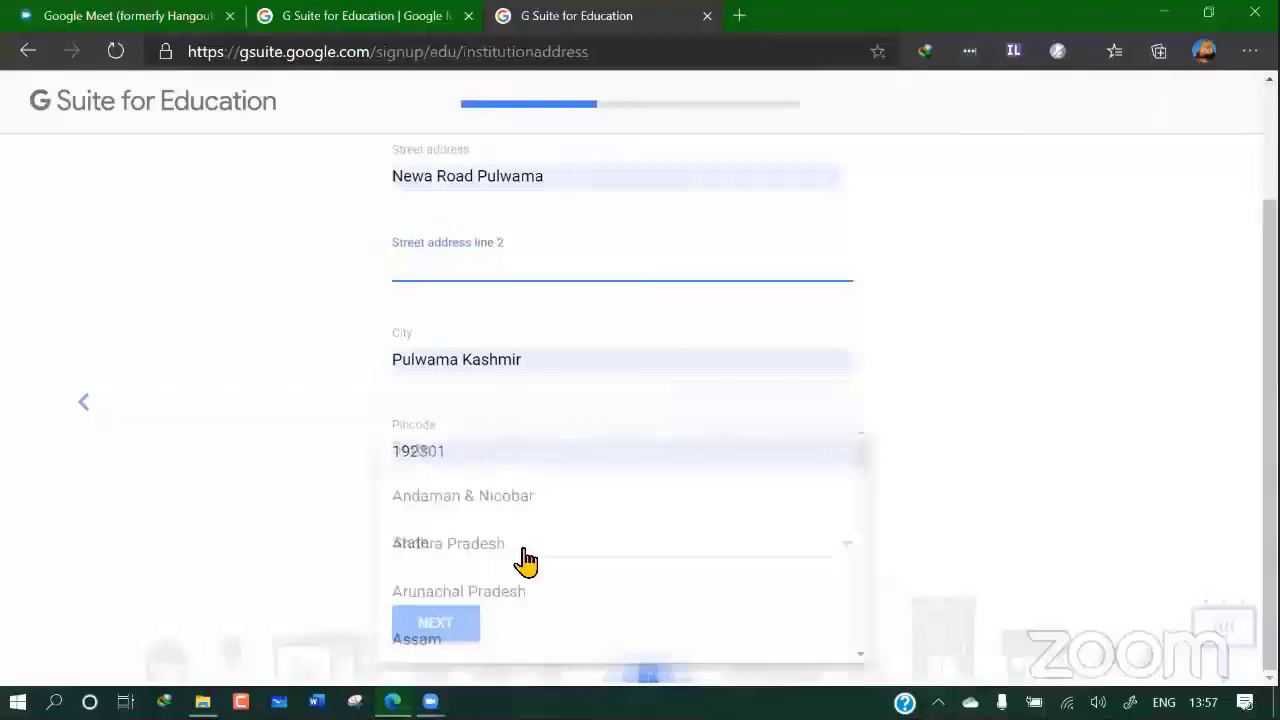
scroll(520, 560, "down", 5)
left_click(525, 562)
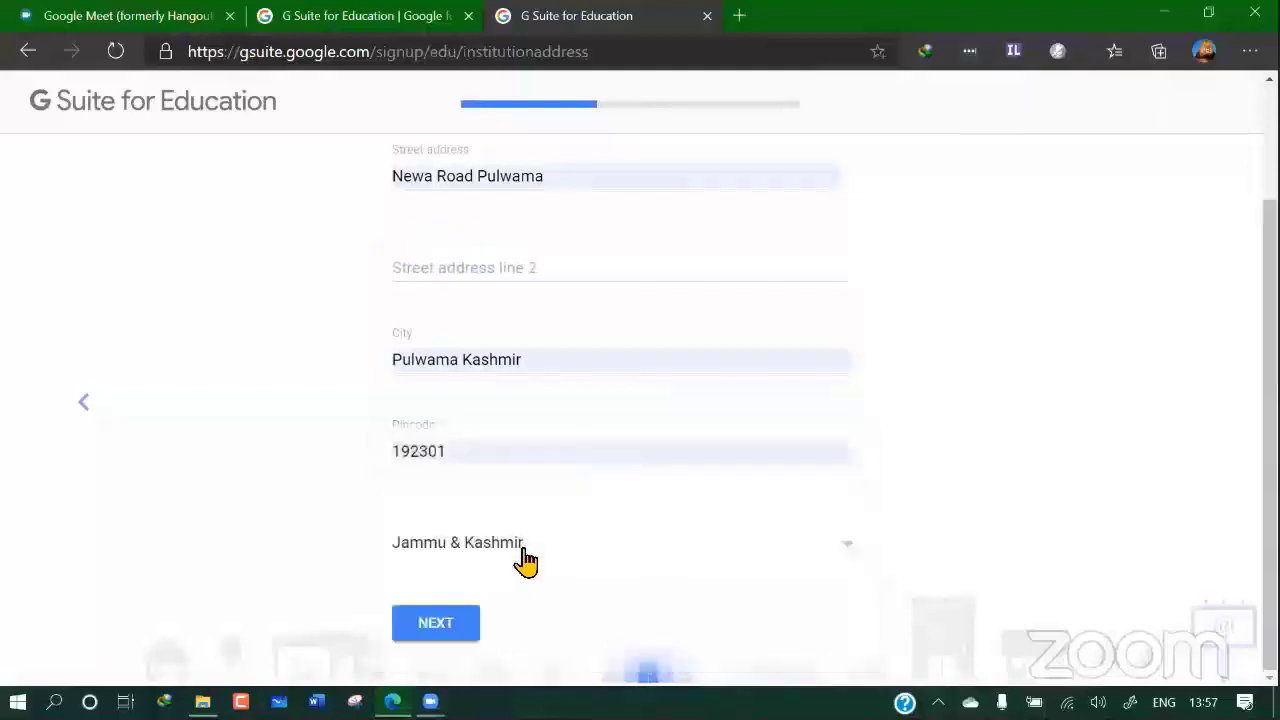
left_click(448, 628)
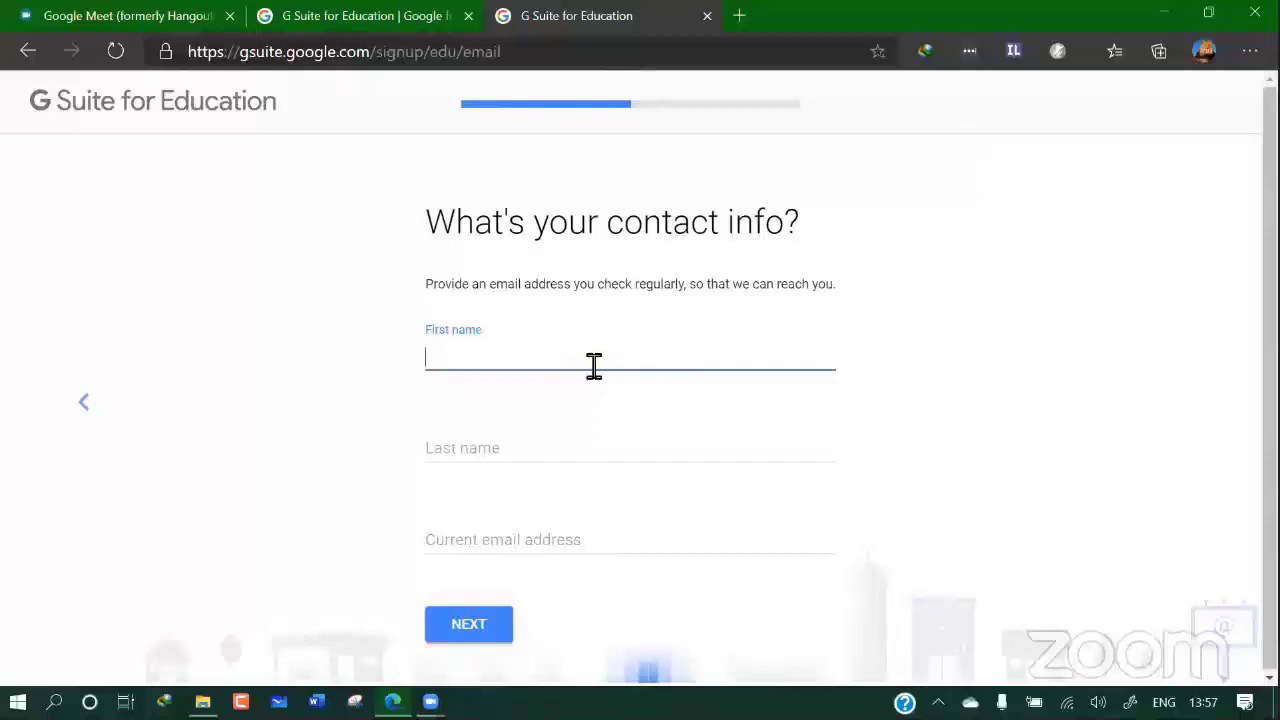
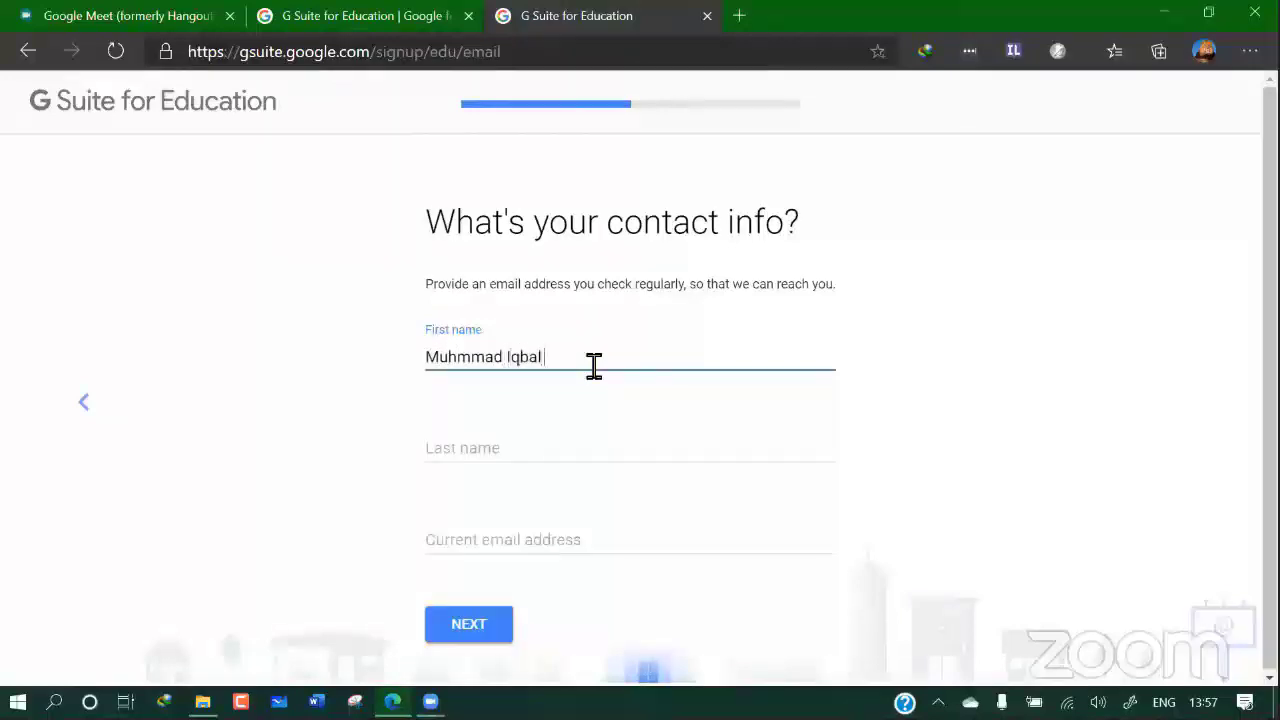
Enter the contact's first and last name, correcting the typos
key("Tab")
left_click(594, 366)
key("BackSpace")
key("BackSpace")
key("BackSpace")
key("BackSpace")
key("BackSpace")
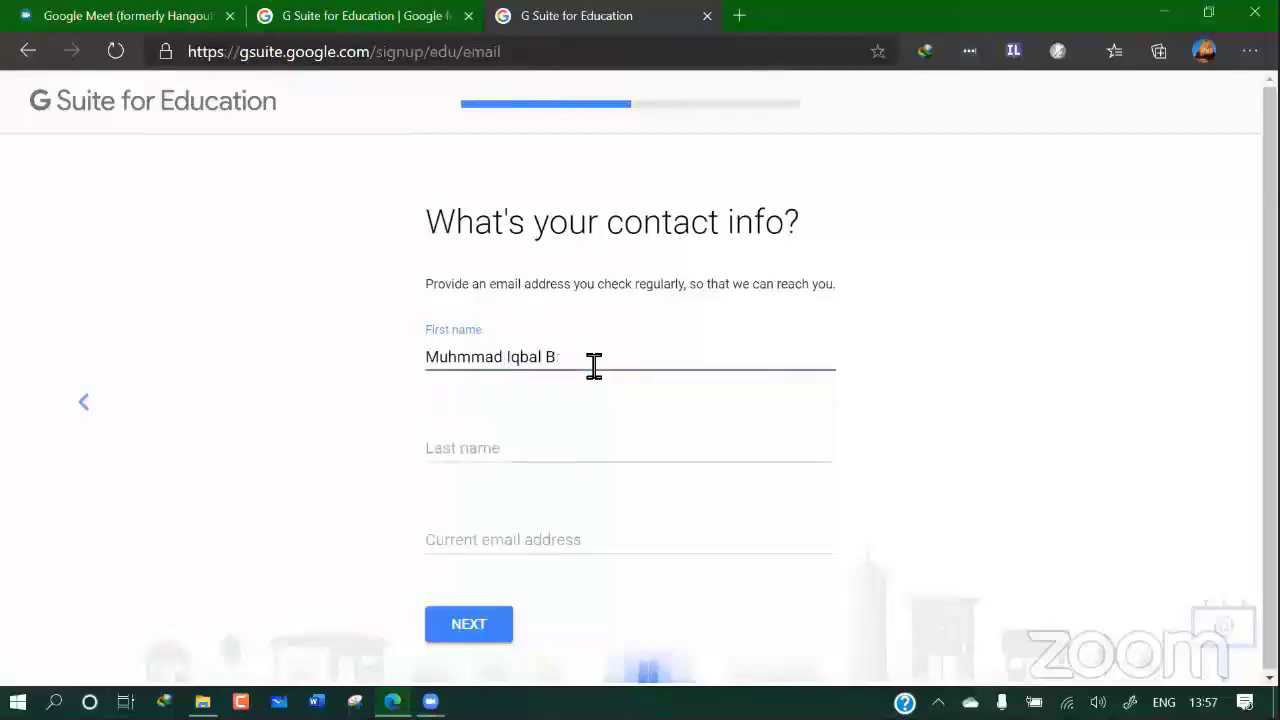
key("Tab")
type("Bhat")
Fill in the contact's current e-mail address and submit the contact details
key("Tab")
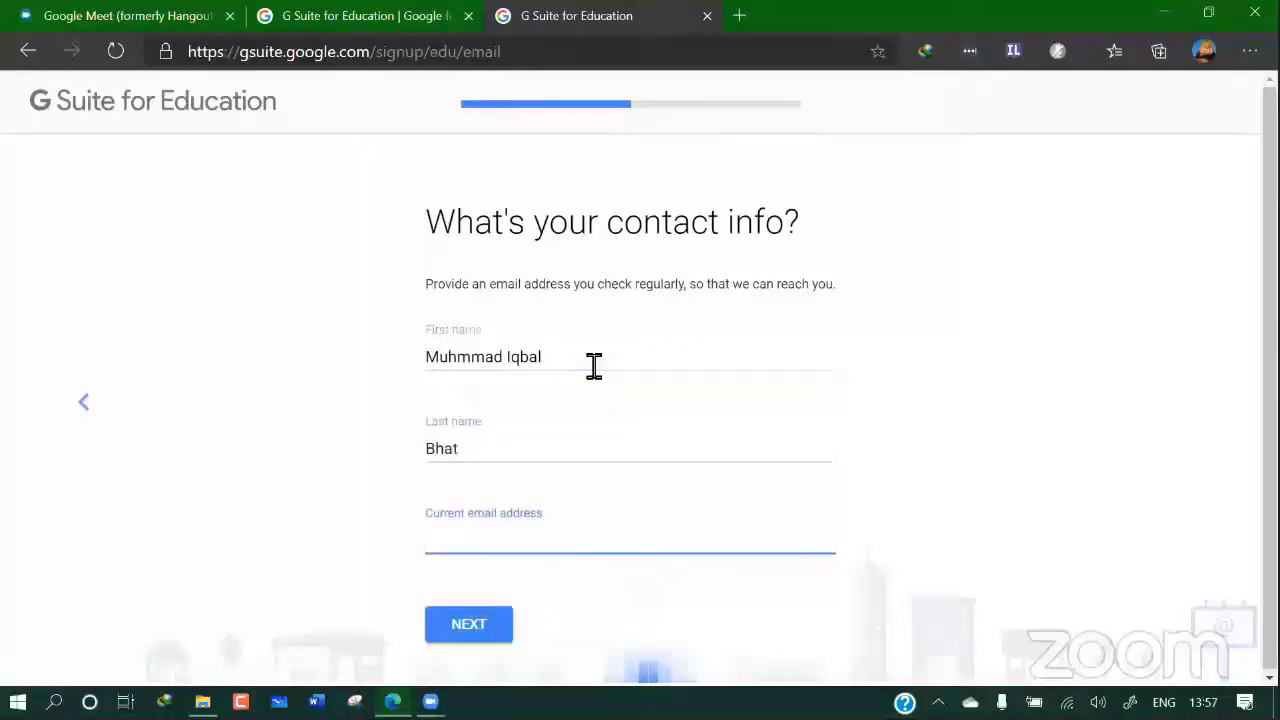
type("prof")
key("BackSpace")
key("BackSpace")
key("BackSpace")
key("BackSpace")
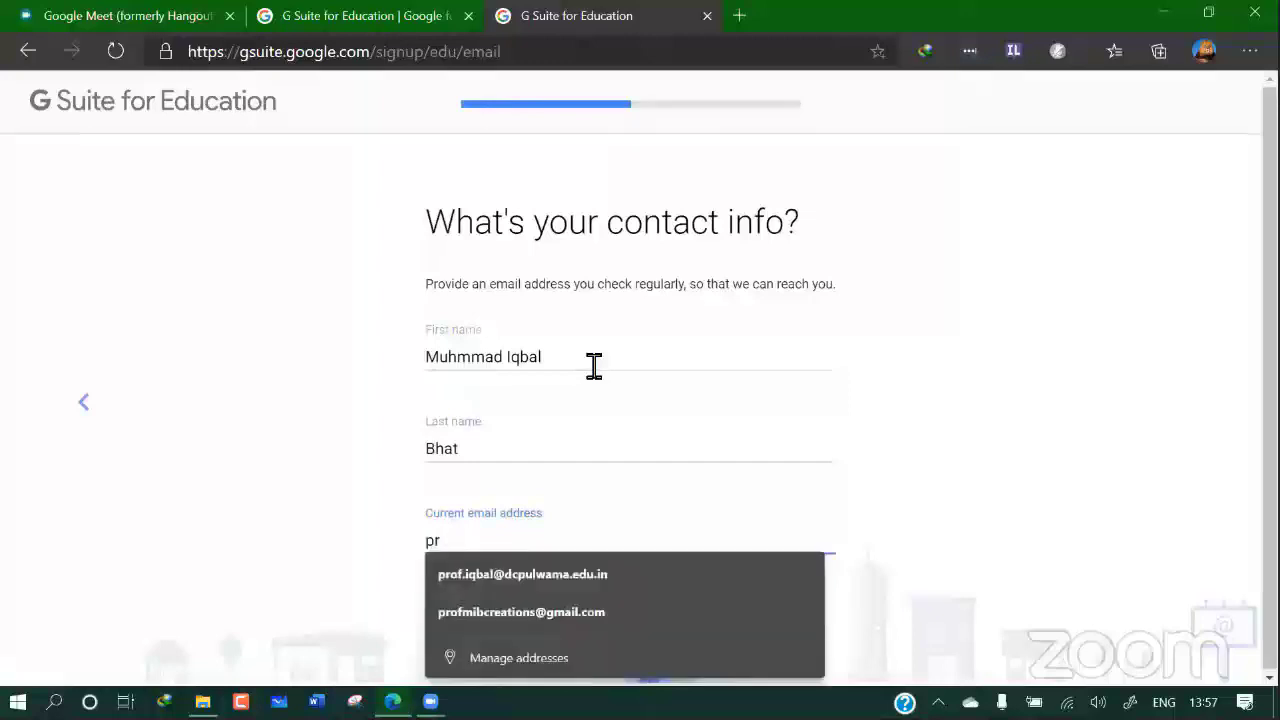
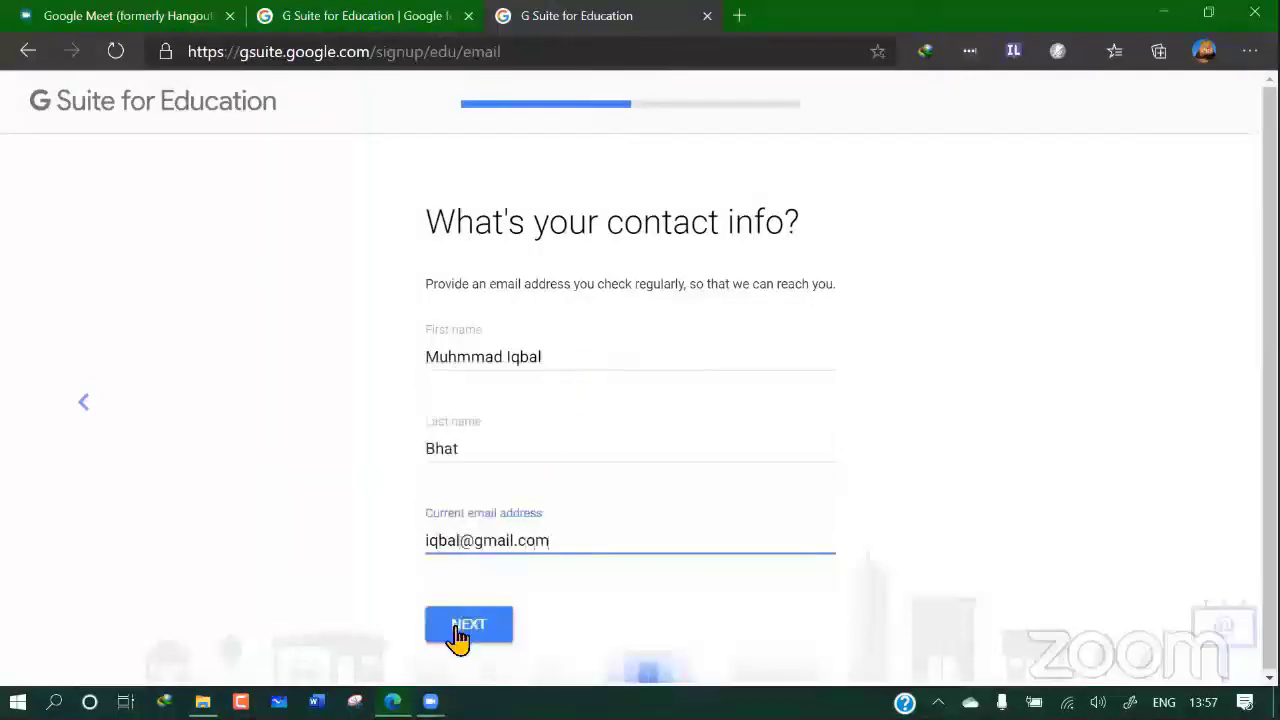
left_click(456, 636)
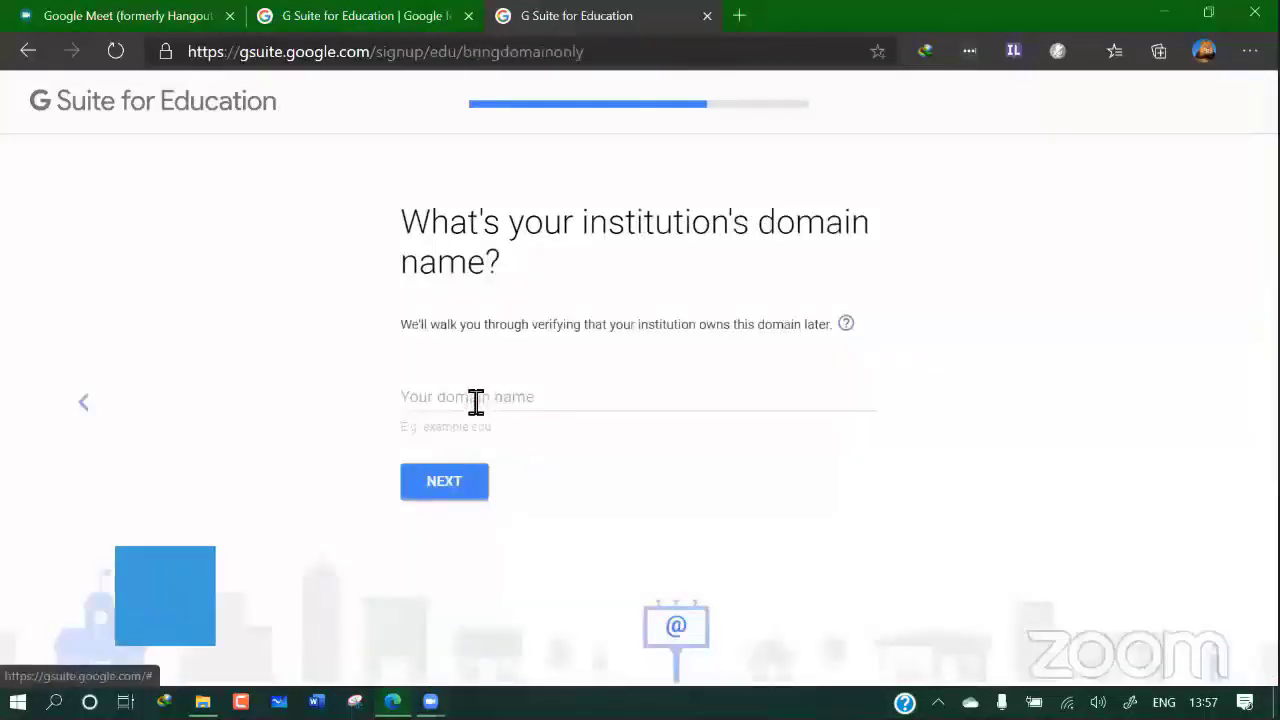
Register gdcpulwama1.edu.in as the institution's domain and confirm using it
left_click(475, 403)
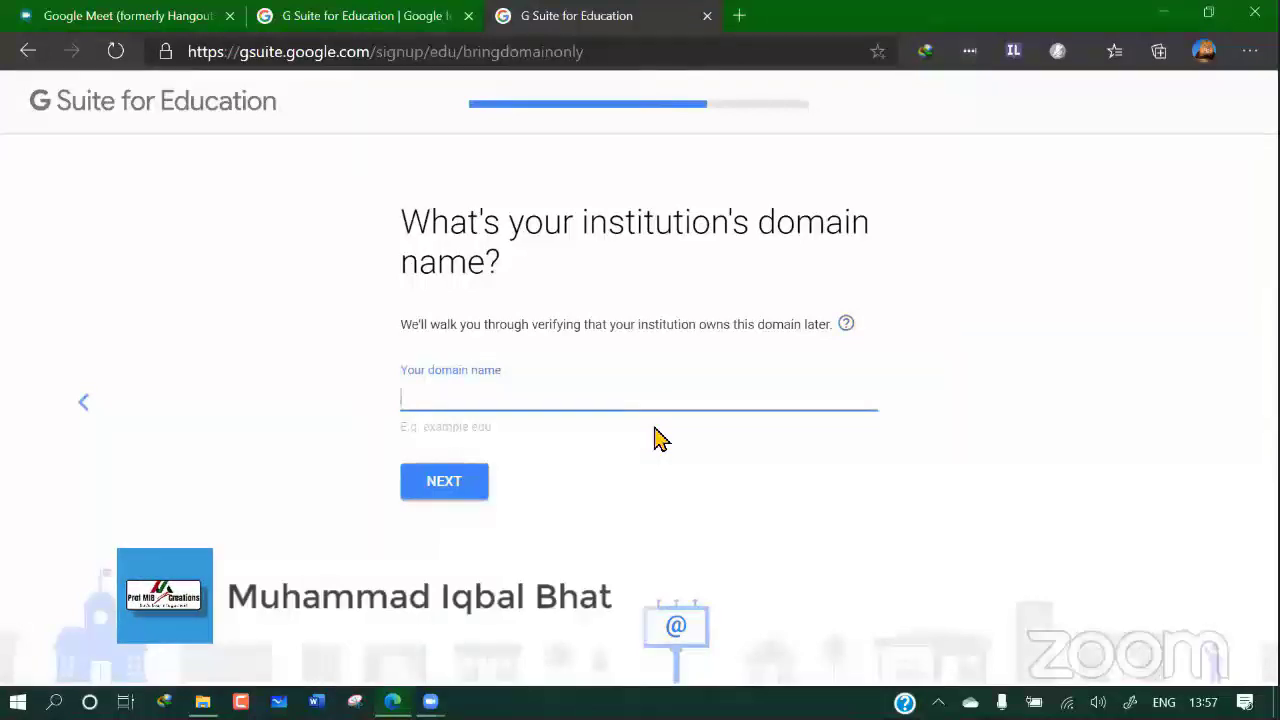
type("gdcpulwama1.edu.in")
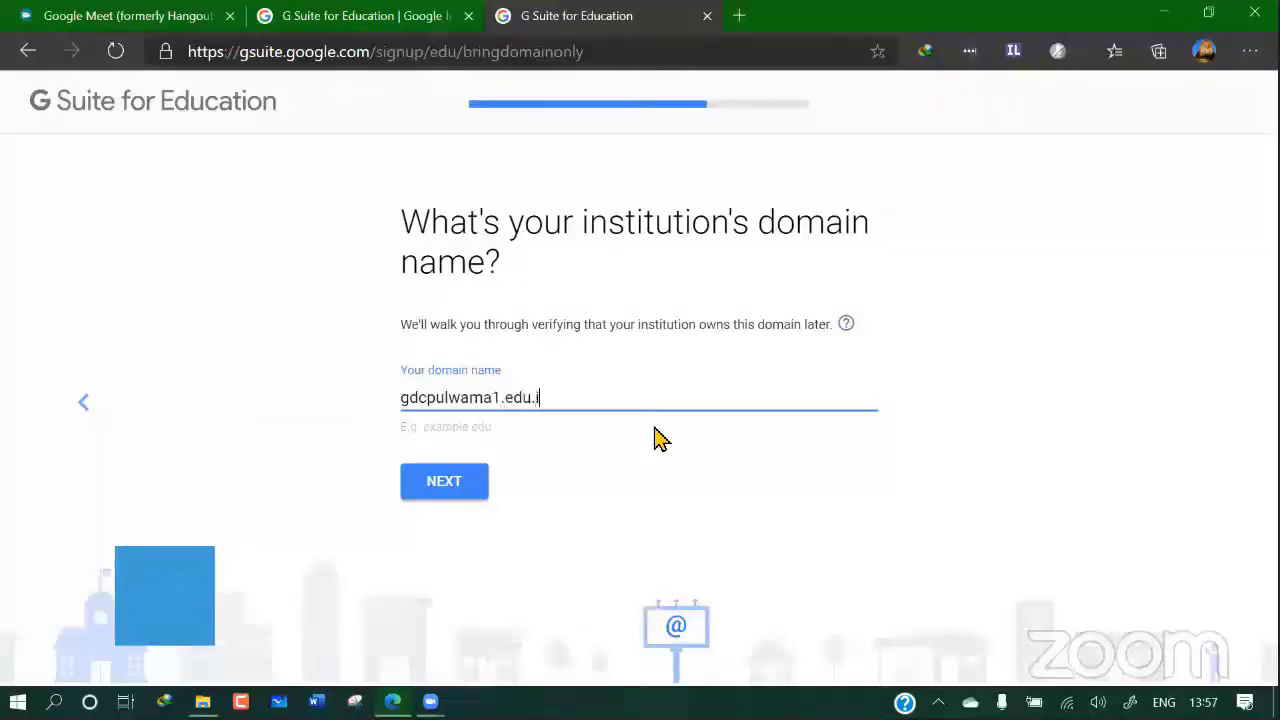
left_click(432, 497)
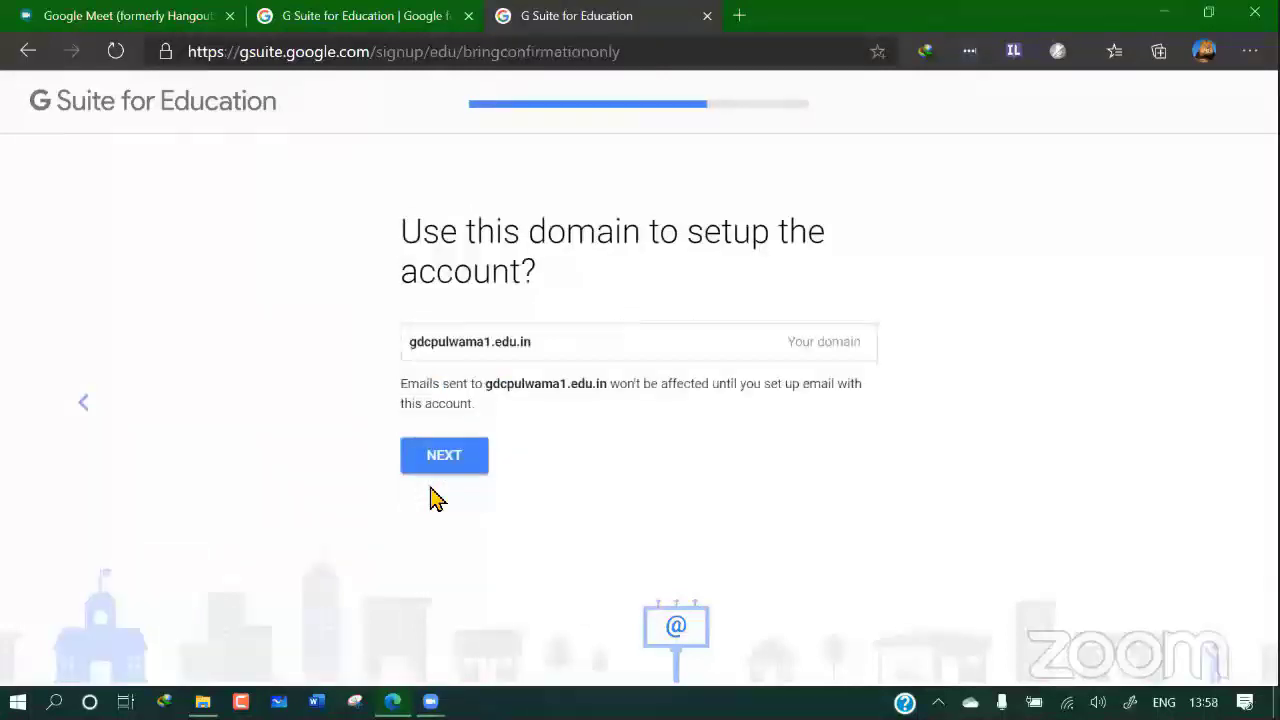
left_click(444, 464)
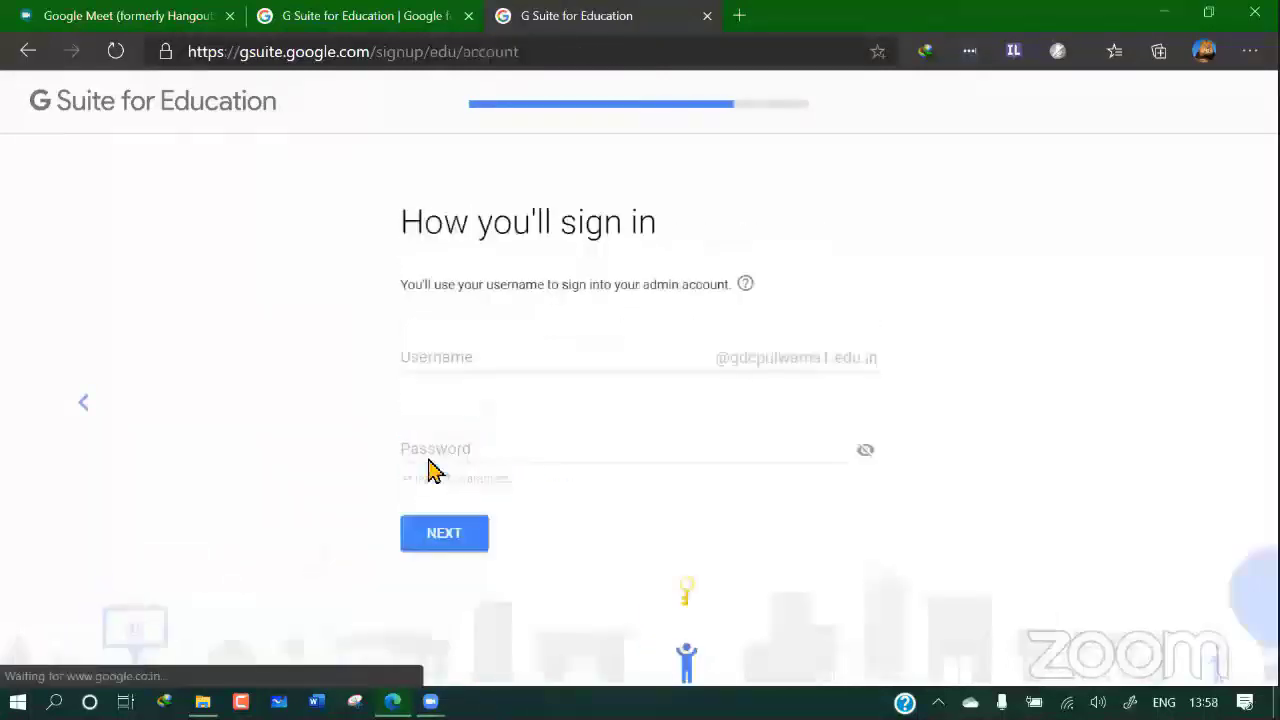
Create the admin sign-in with username 'admin' and a password
left_click(490, 367)
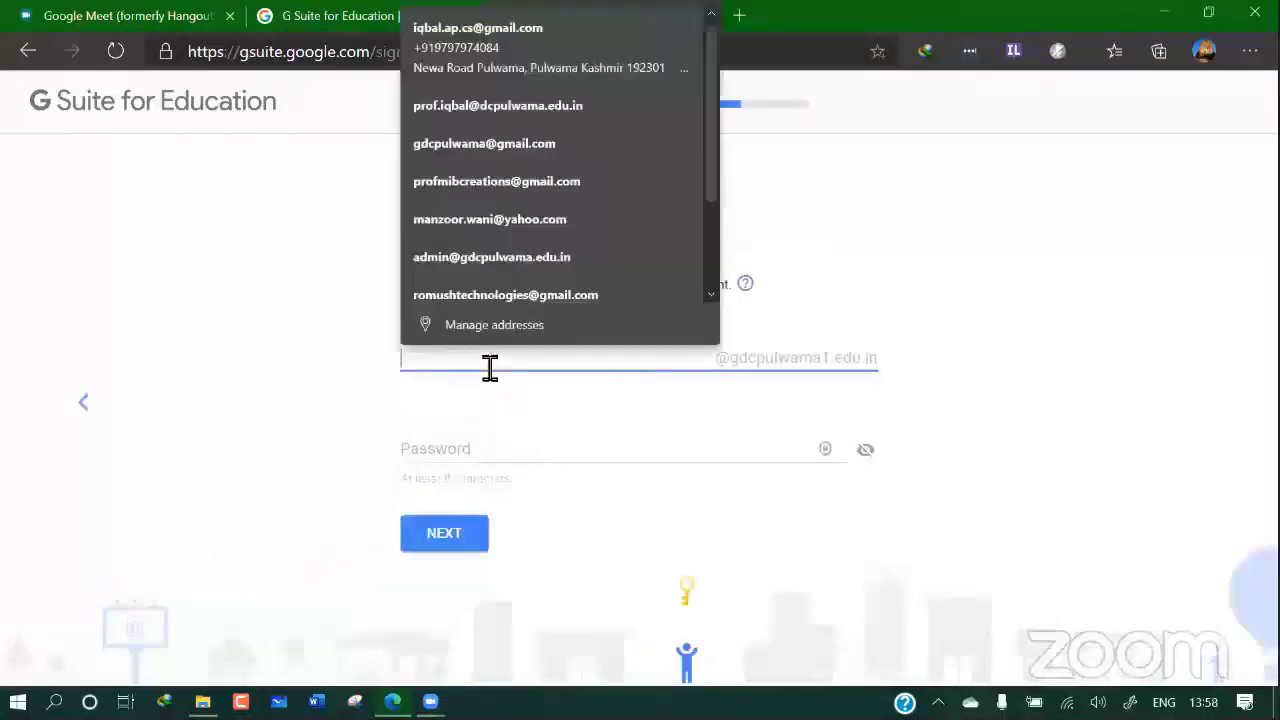
left_click(330, 416)
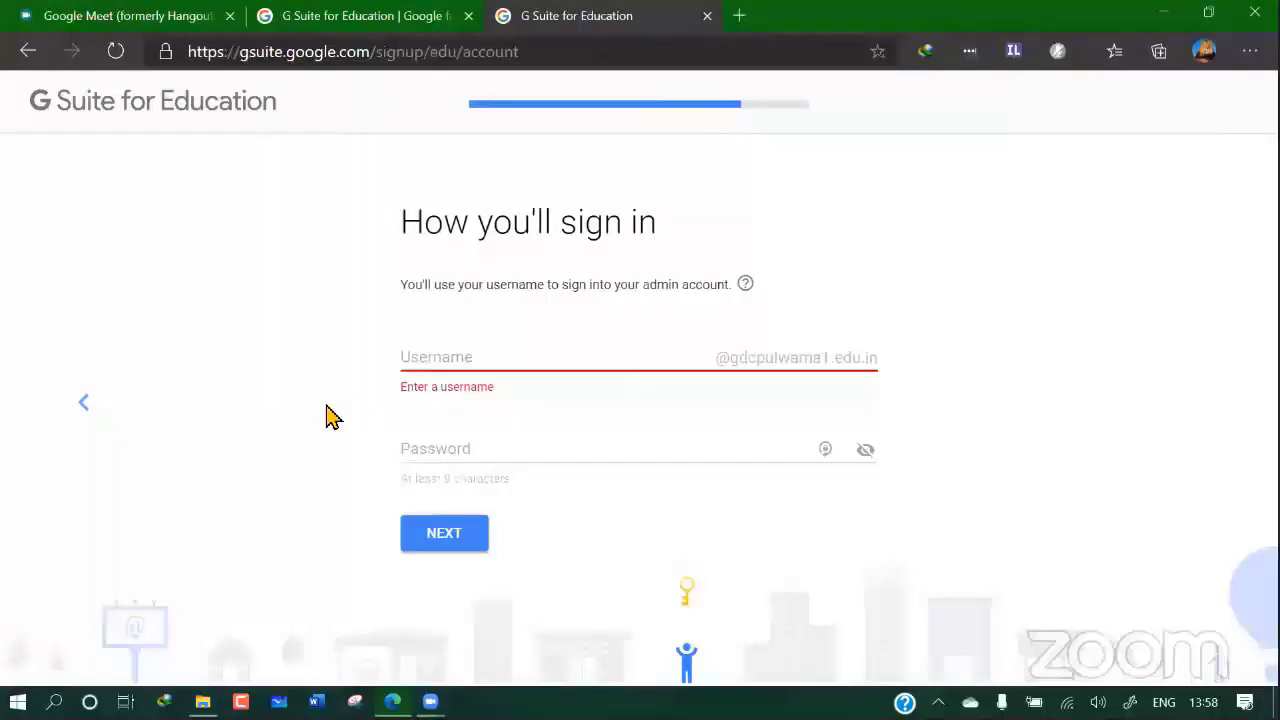
left_click(511, 365)
type("admin")
key("Tab")
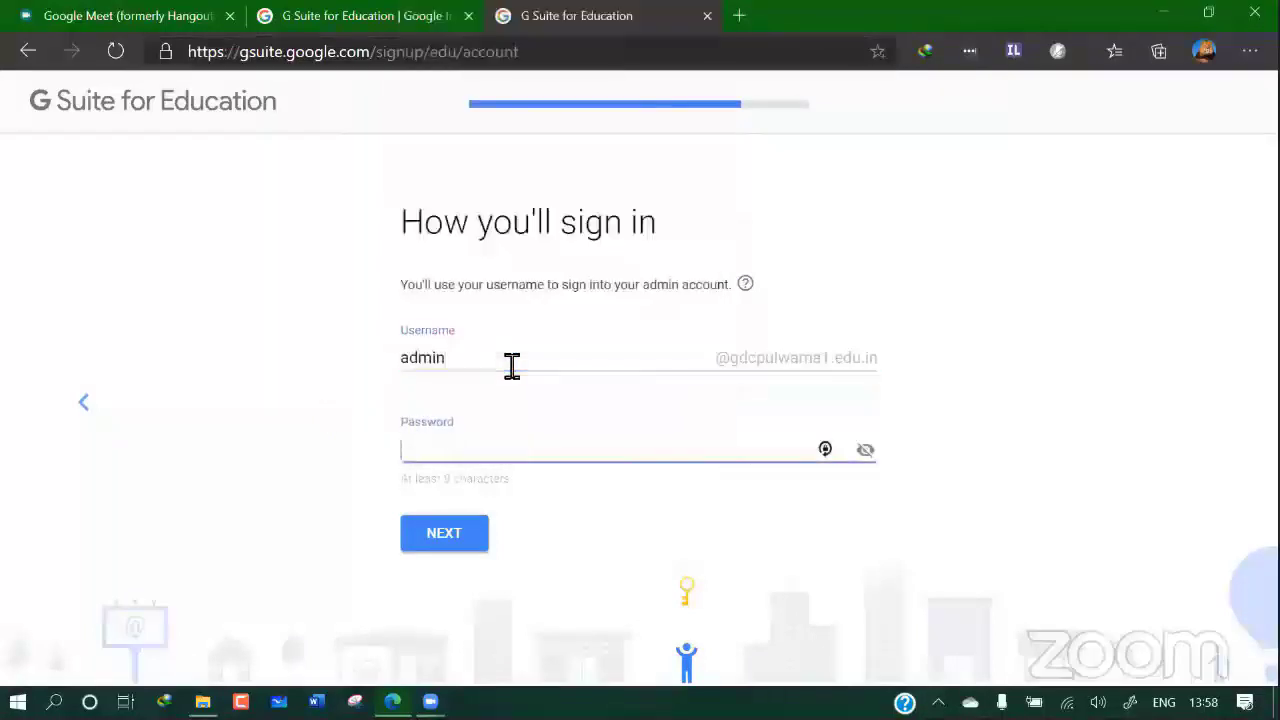
type("••••••••••")
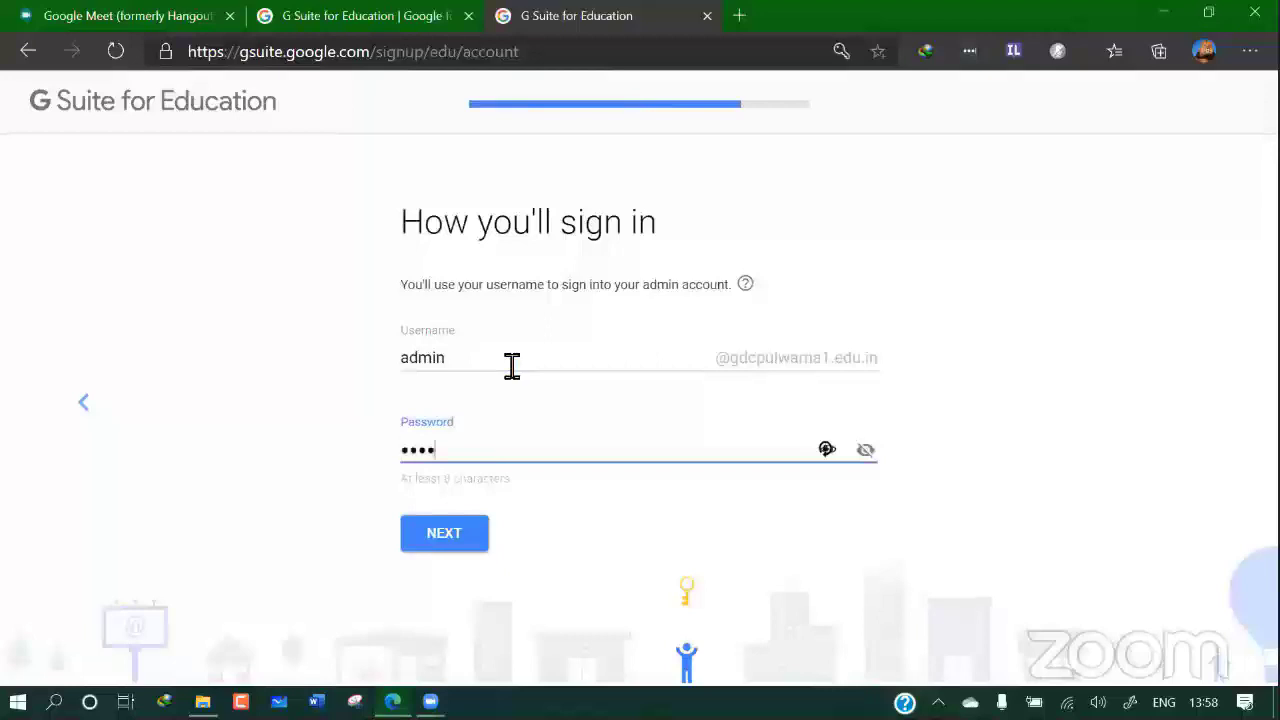
left_click(423, 534)
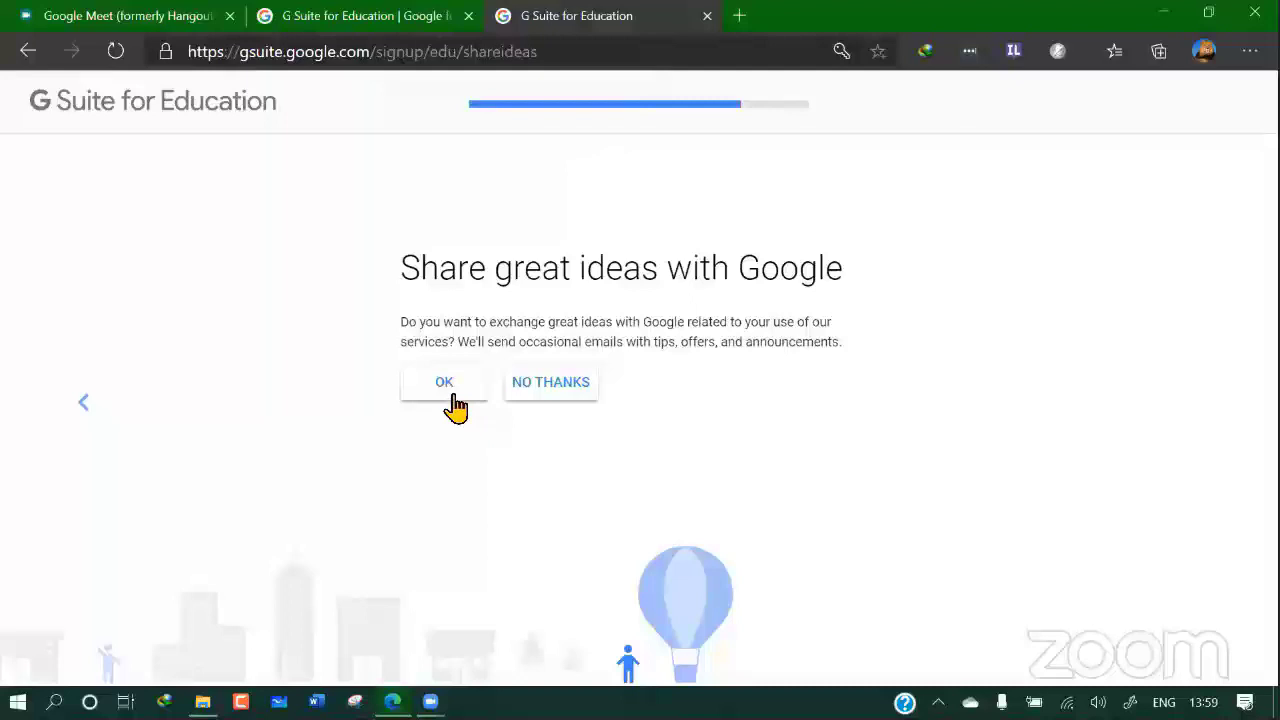
Opt into tips, accept student consent, pass the reCAPTCHA and agree to the terms
left_click(452, 395)
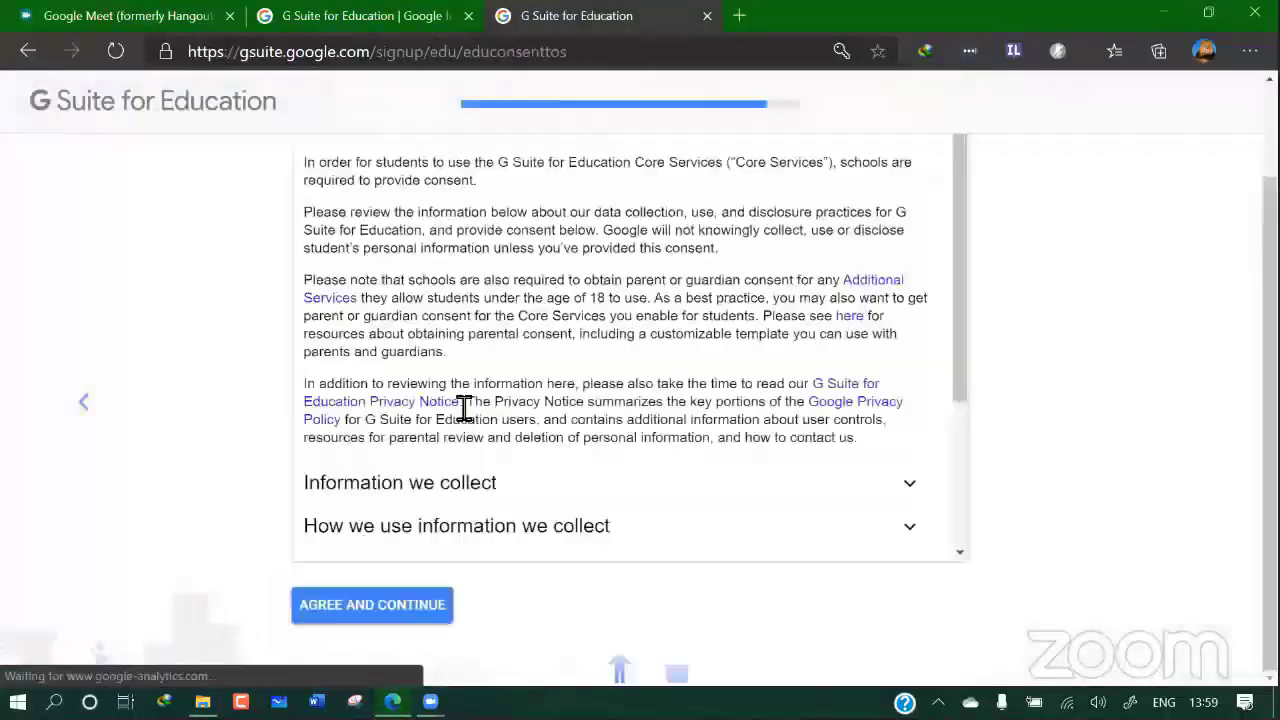
left_click(344, 616)
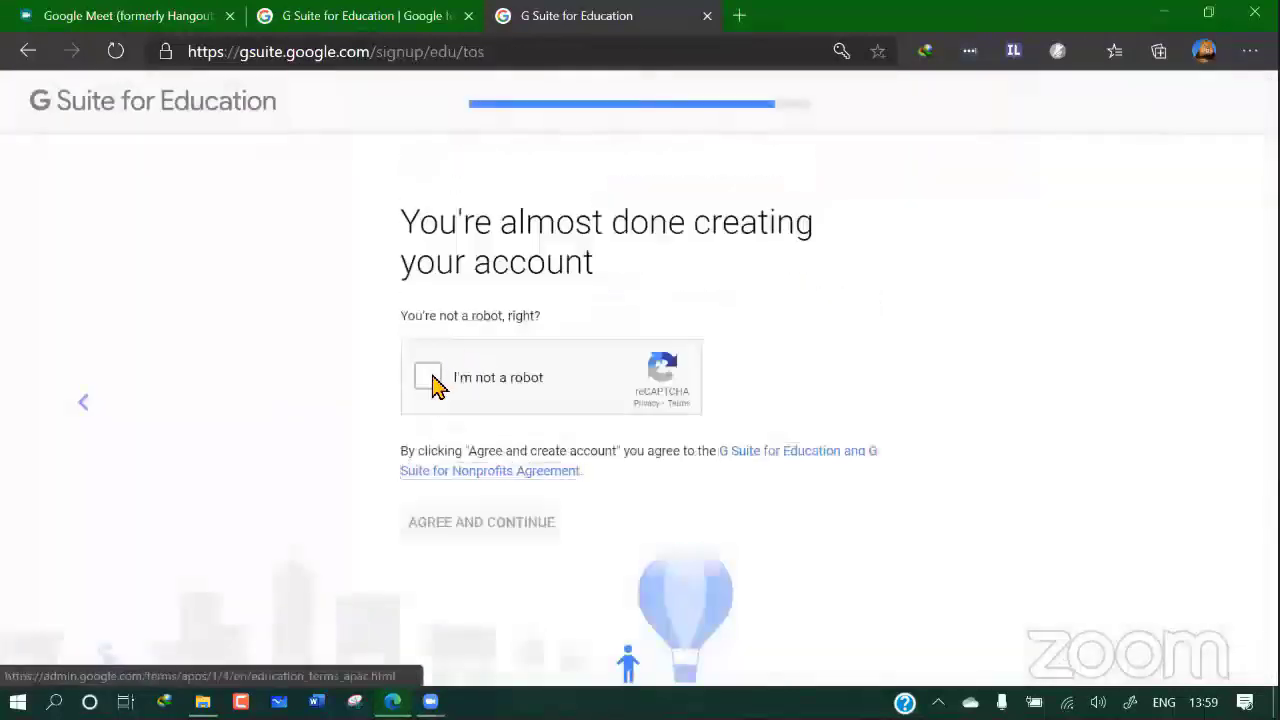
left_click(433, 380)
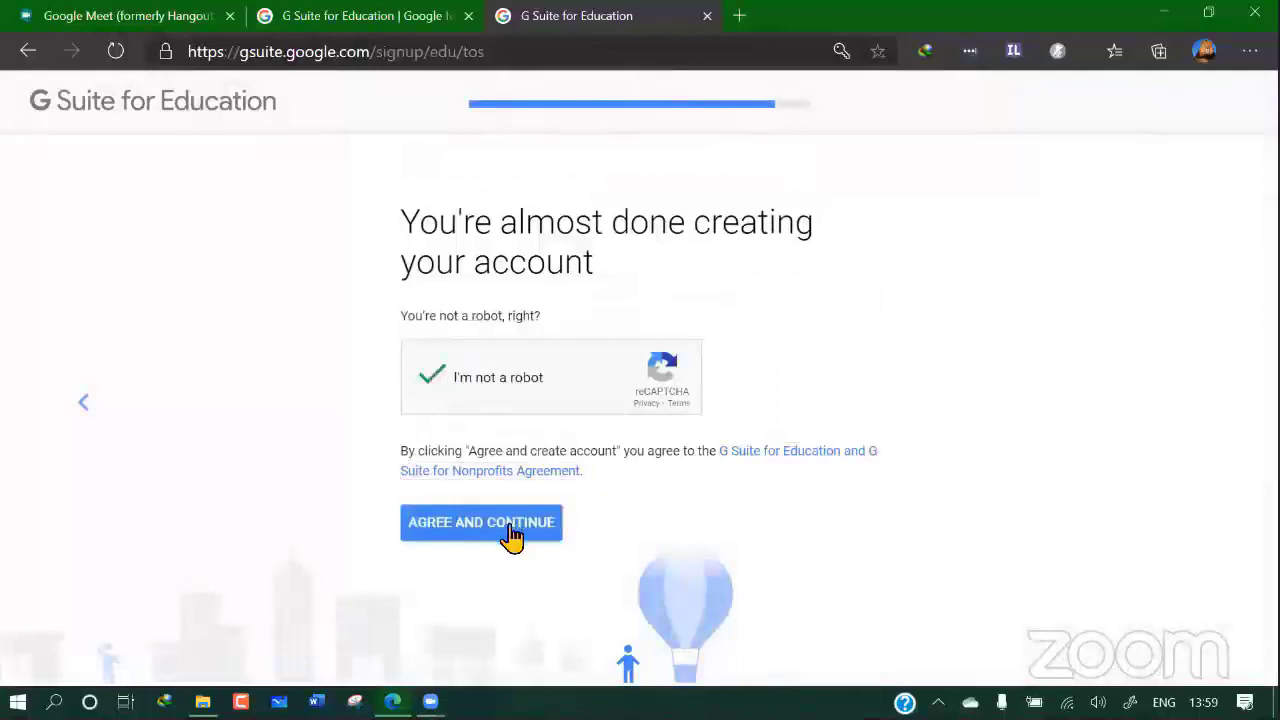
left_click(505, 531)
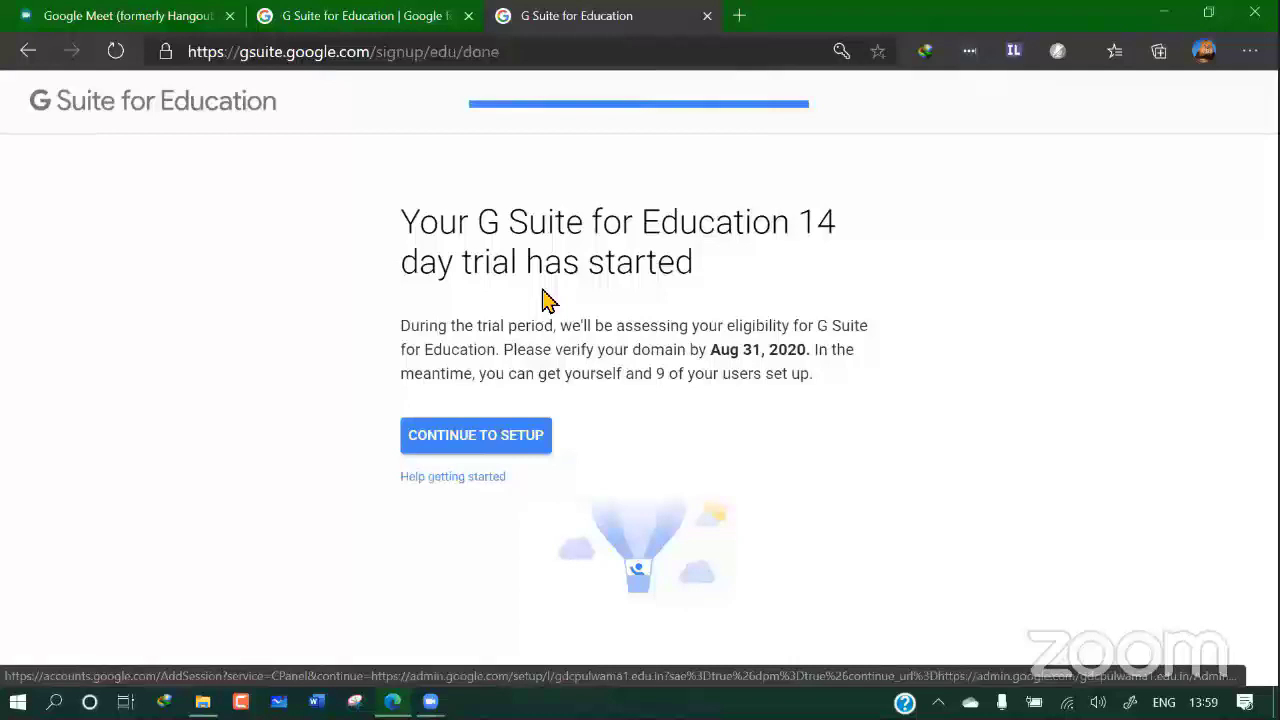
Continue to the Admin console account setup, then go back to the G Suite for Education page
left_click(485, 448)
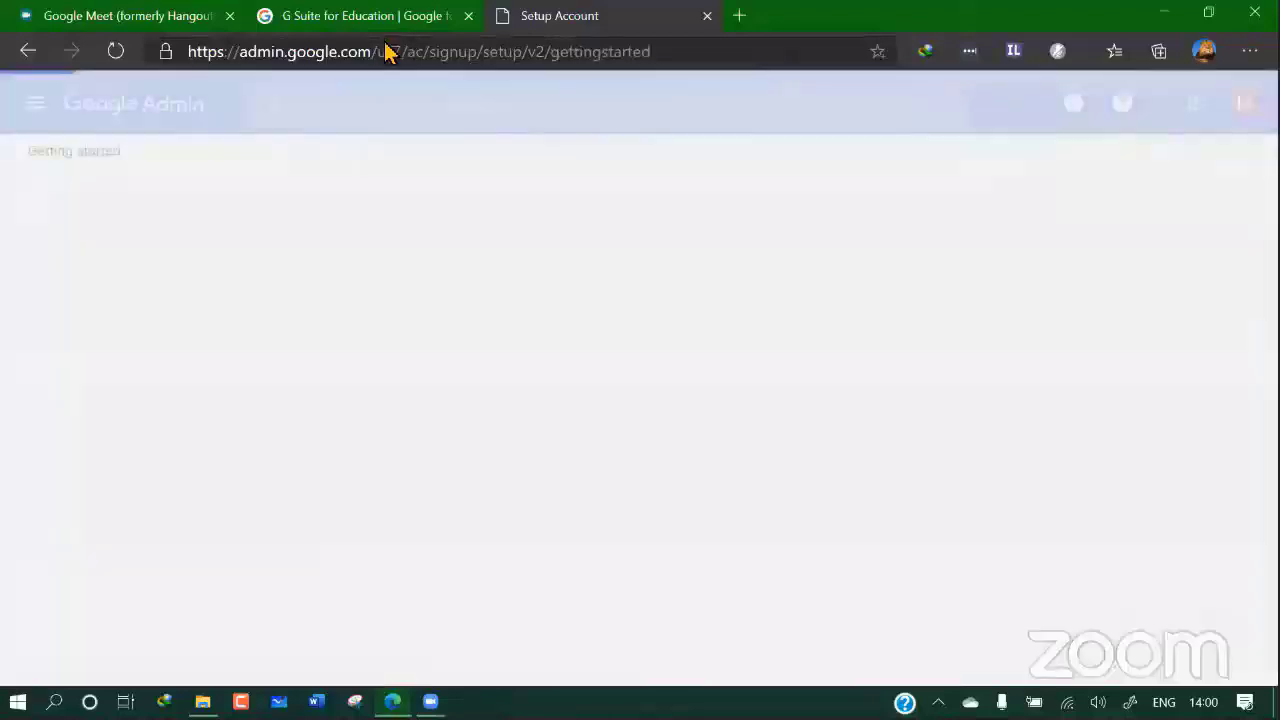
key("ctrl+shift+Tab")
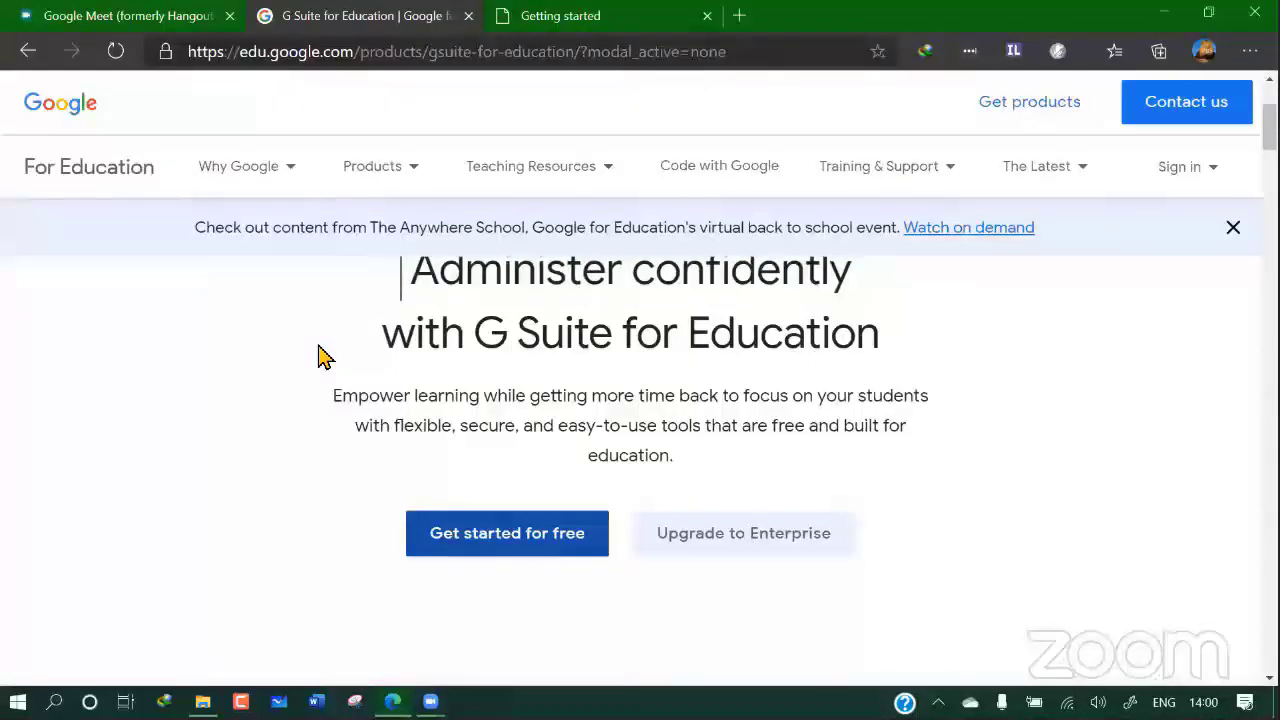
Bring up Google Meet's plans and pricing page and point out the G Suite Enterprise Essentials plan
left_click(413, 168)
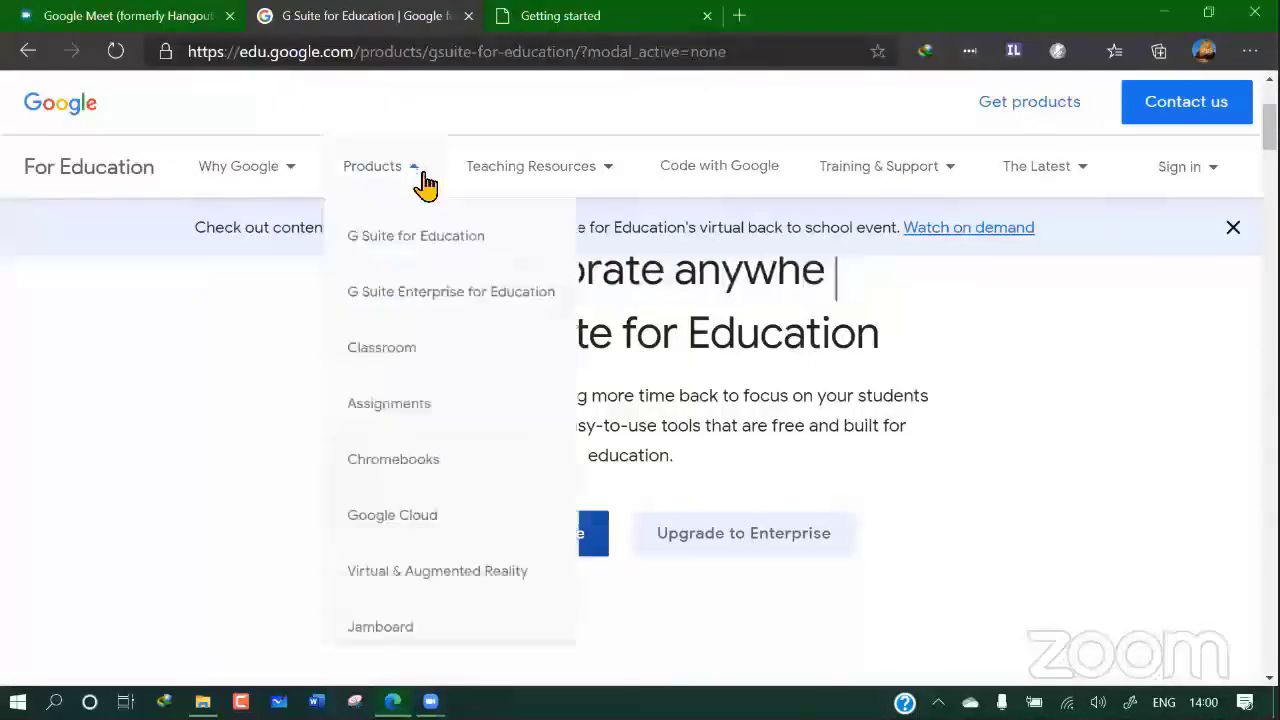
left_click(205, 15)
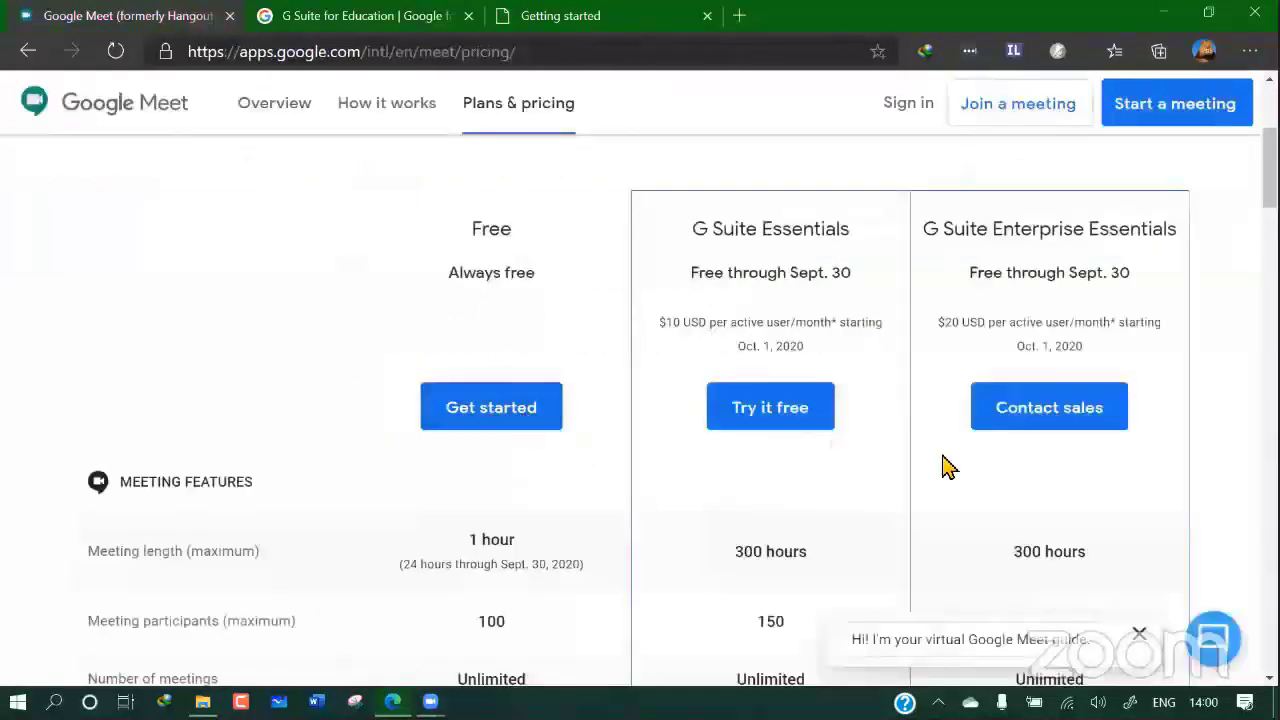
scroll(948, 468, "down", 2)
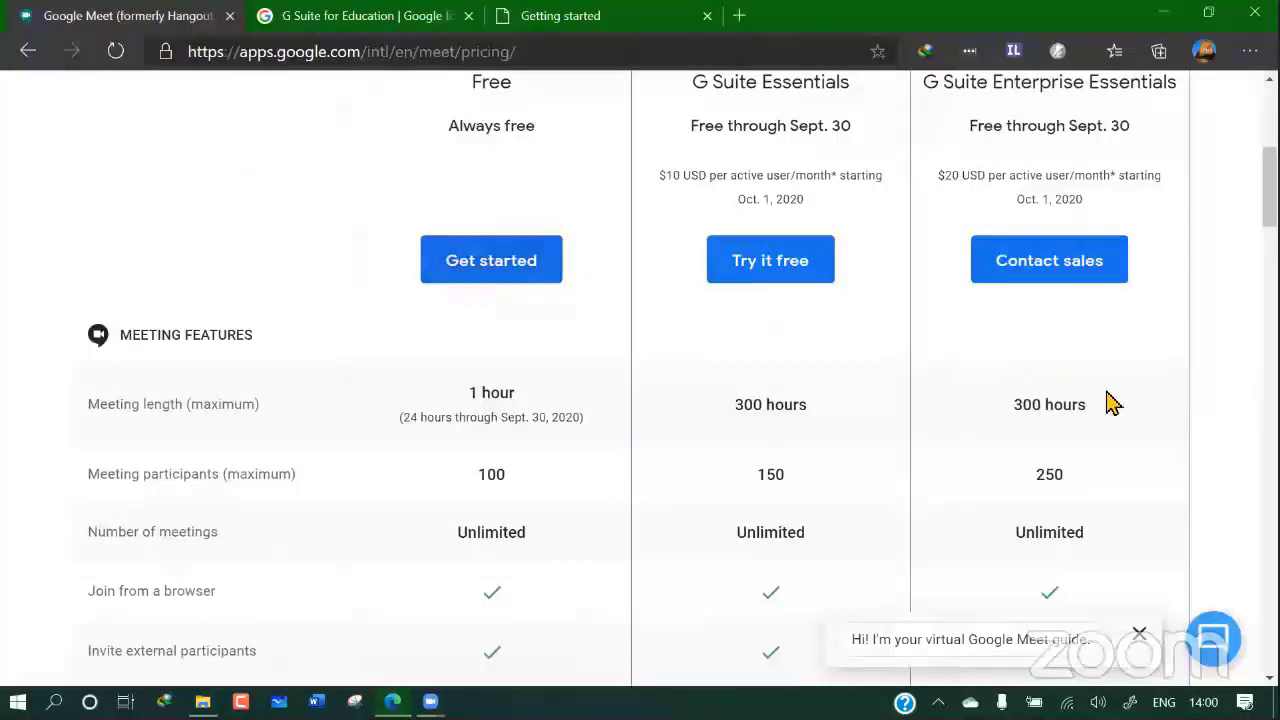
scroll(1103, 320, "up", 1)
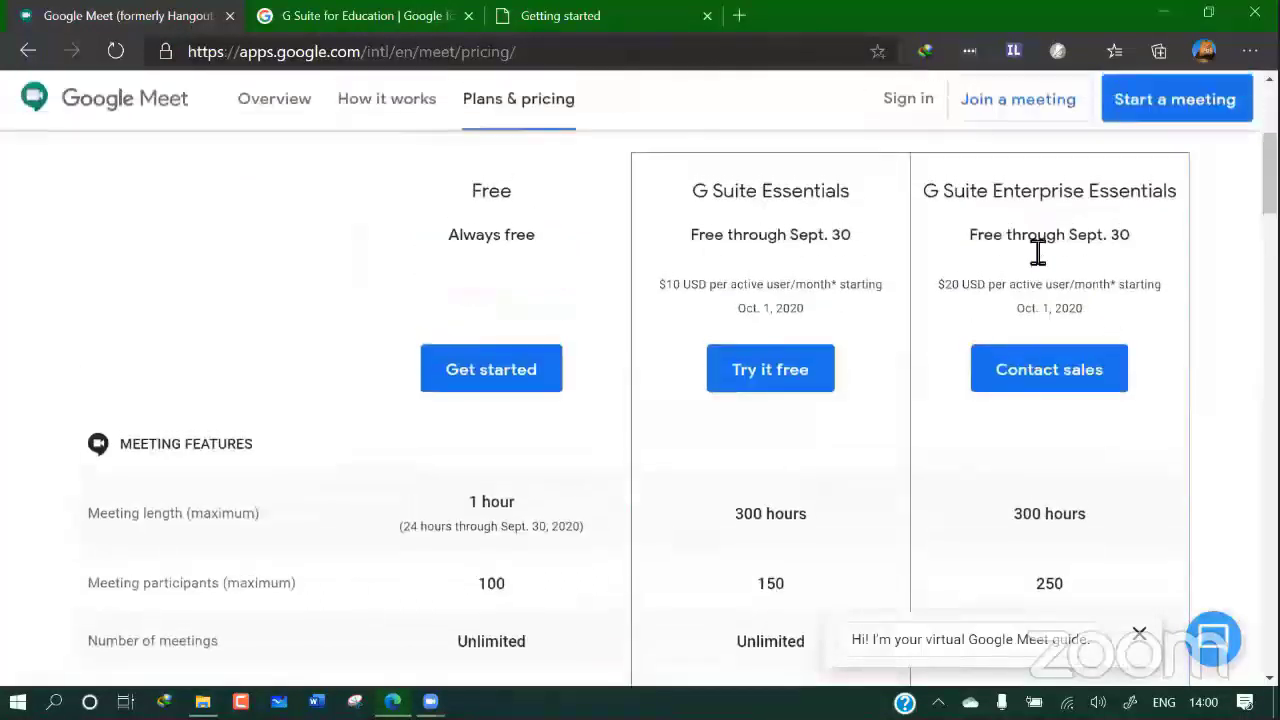
double_click(935, 197)
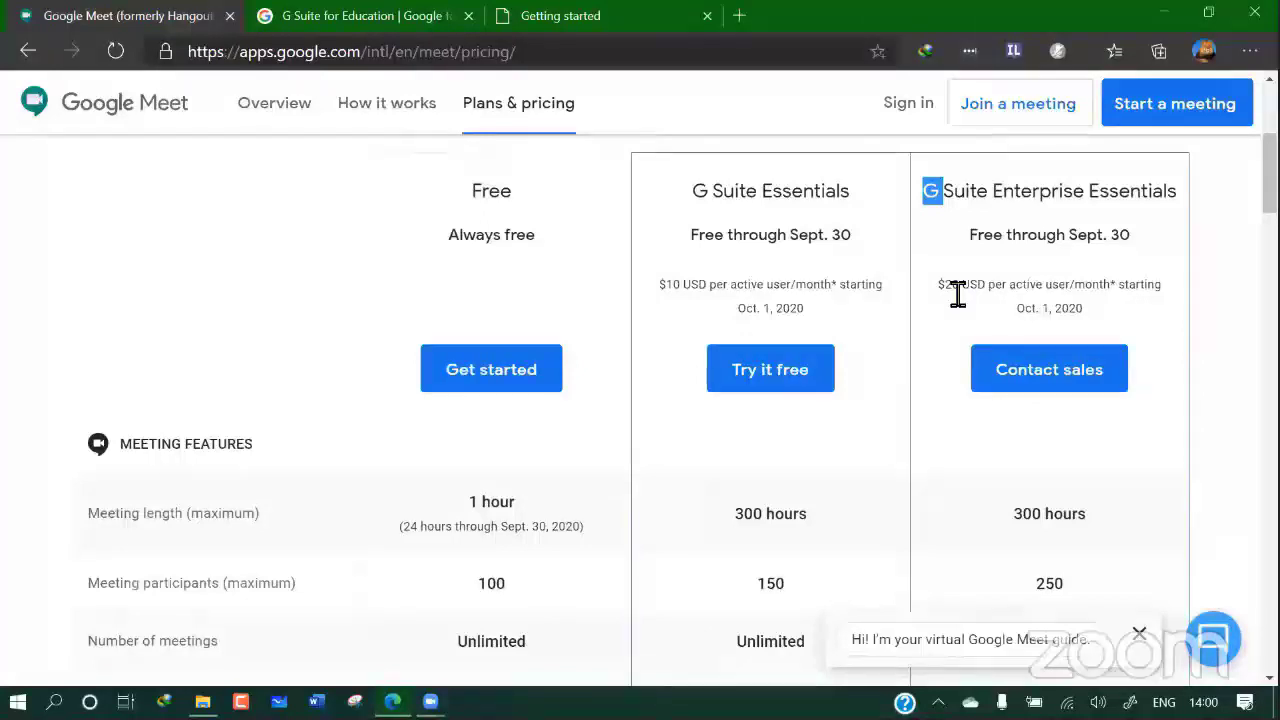
Highlight Enterprise Essentials' 250-participant limit in the meeting features comparison table
scroll(1080, 451, "down", 3)
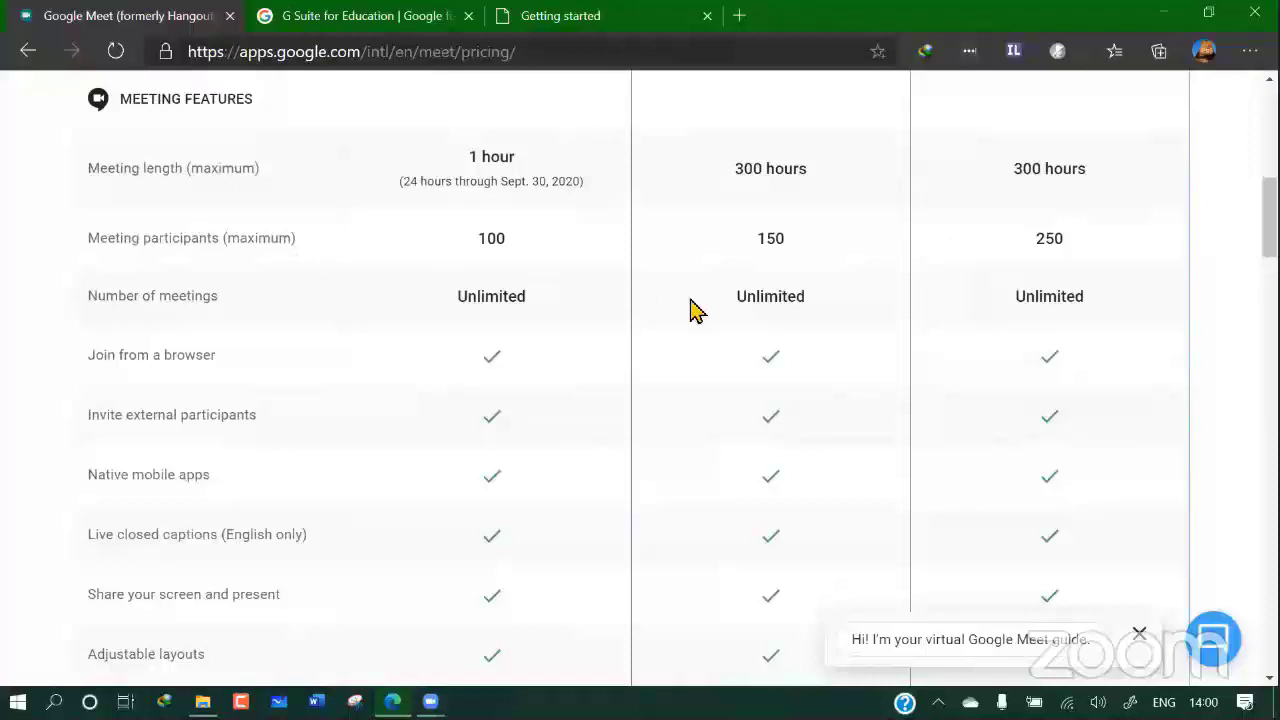
double_click(1050, 242)
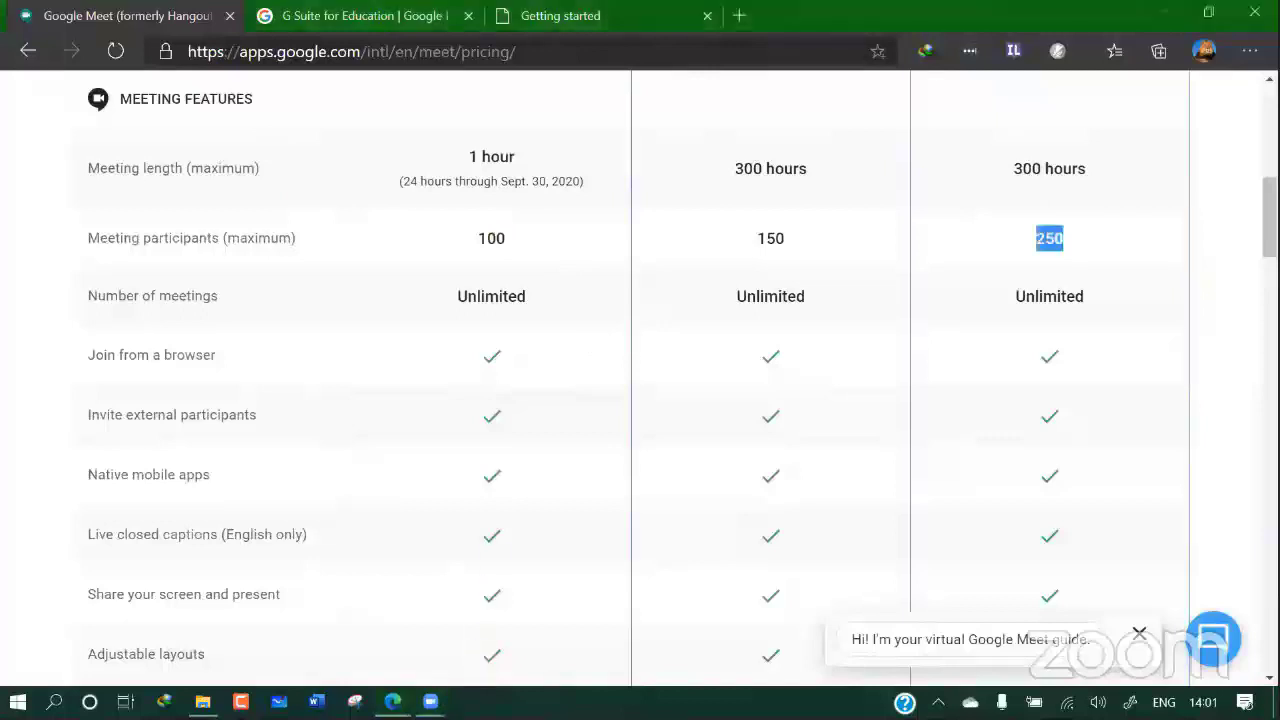
mouse_move(430, 701)
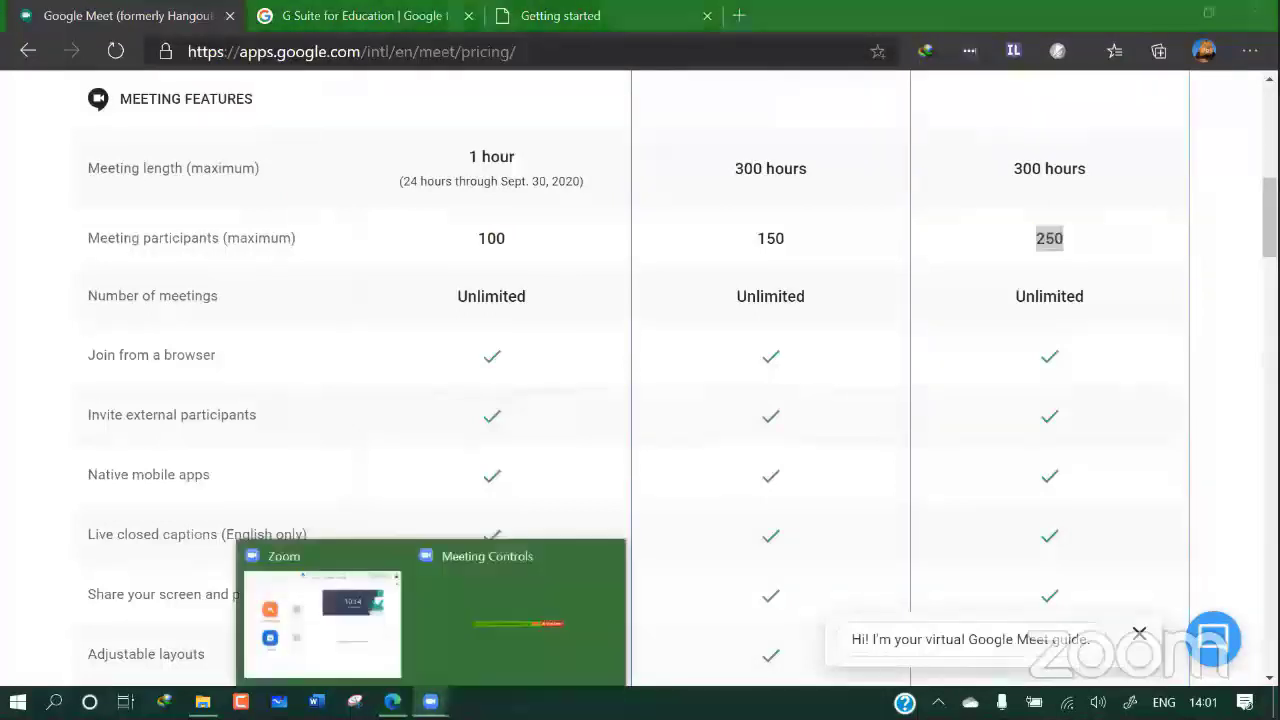
left_click(514, 657)
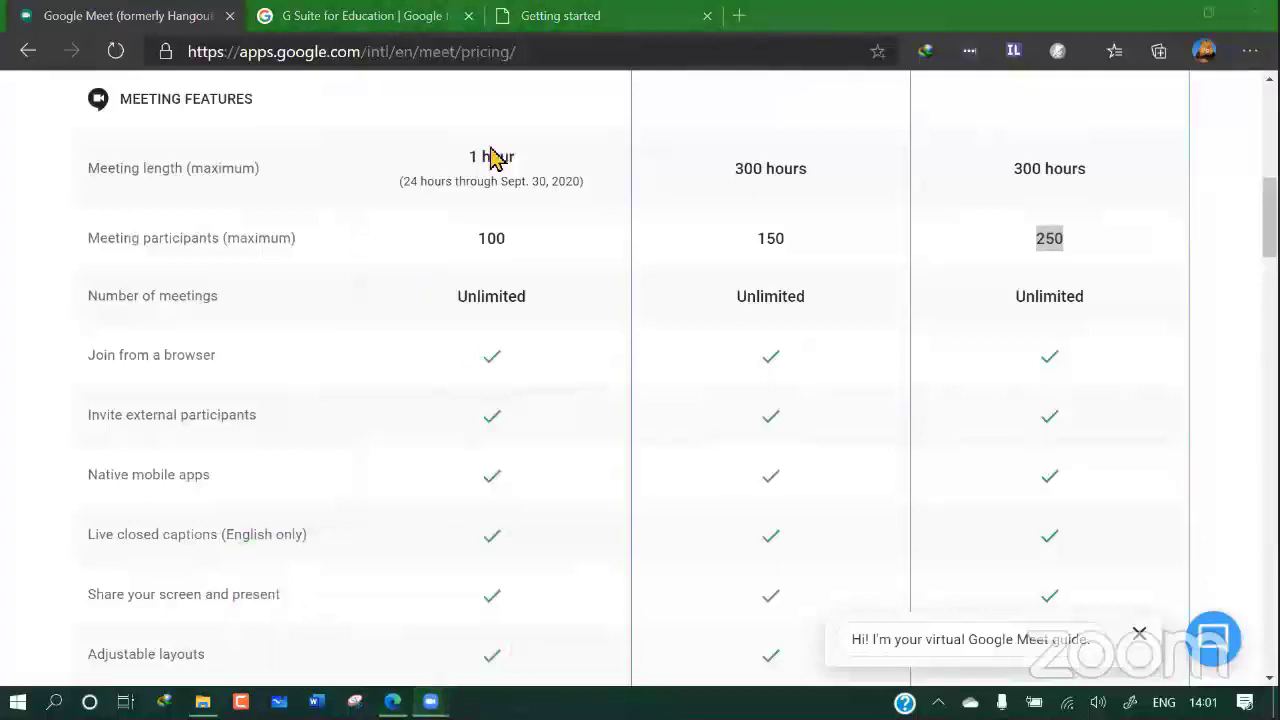
left_click(518, 427)
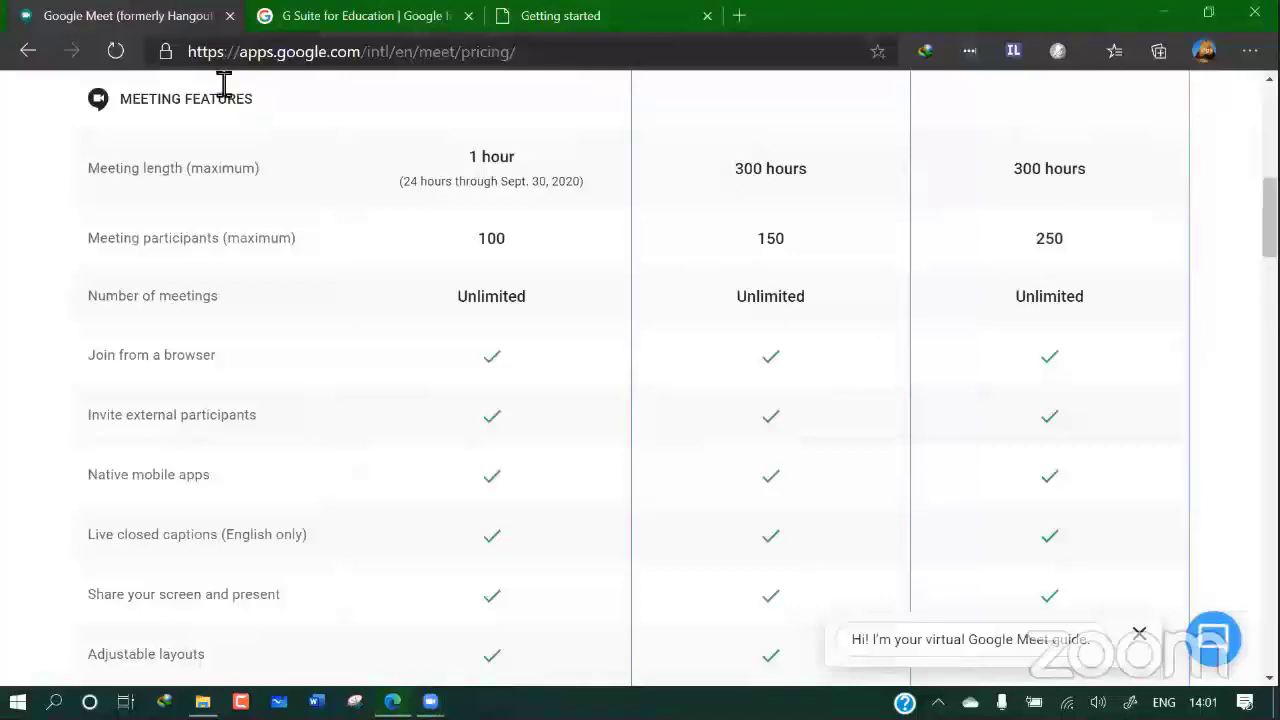
scroll(536, 338, "up", 3)
scroll(536, 338, "up", 5)
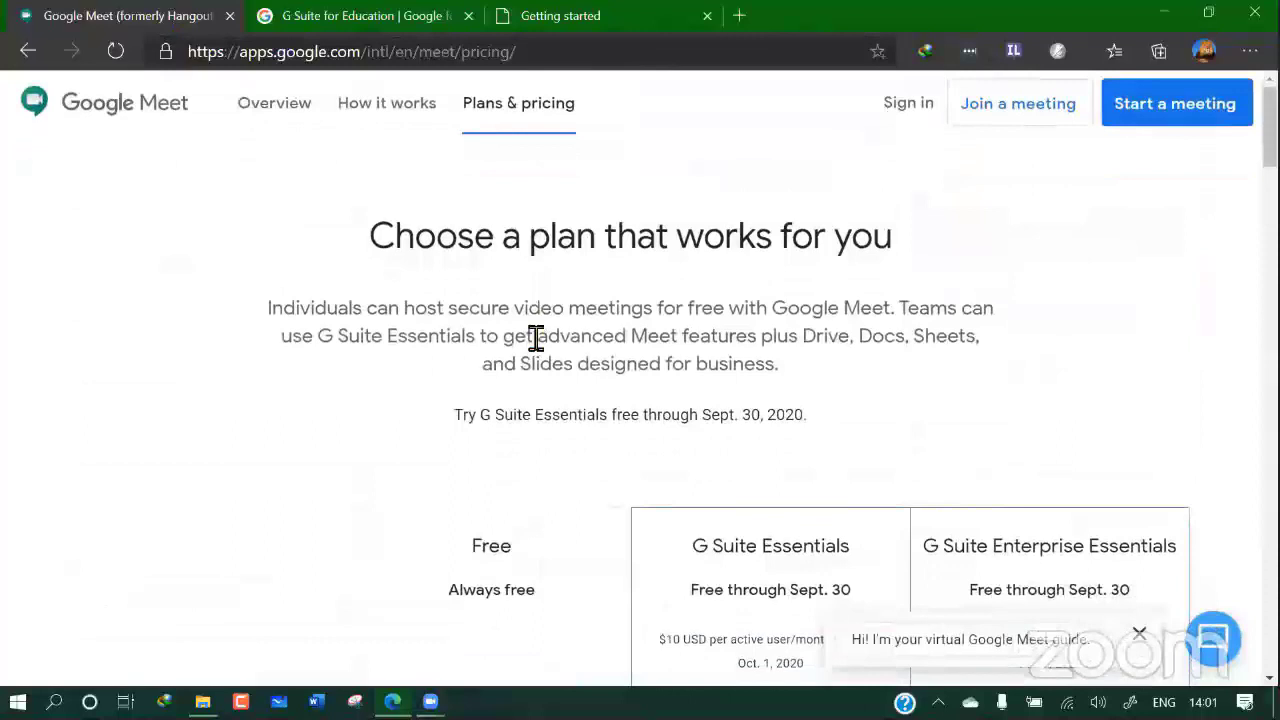
Go to meet.google.com, check the signed-in account card, and bring up the 'Join or start a meeting' prompt
left_click(536, 64)
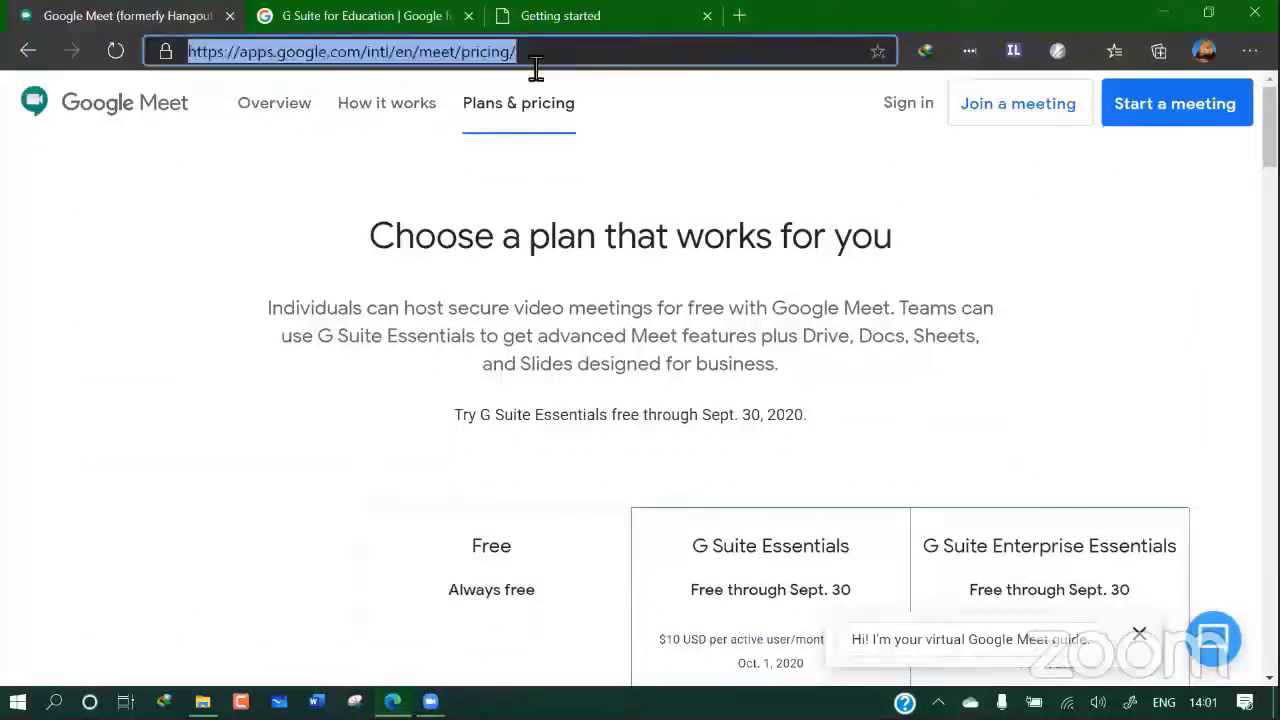
type("meet")
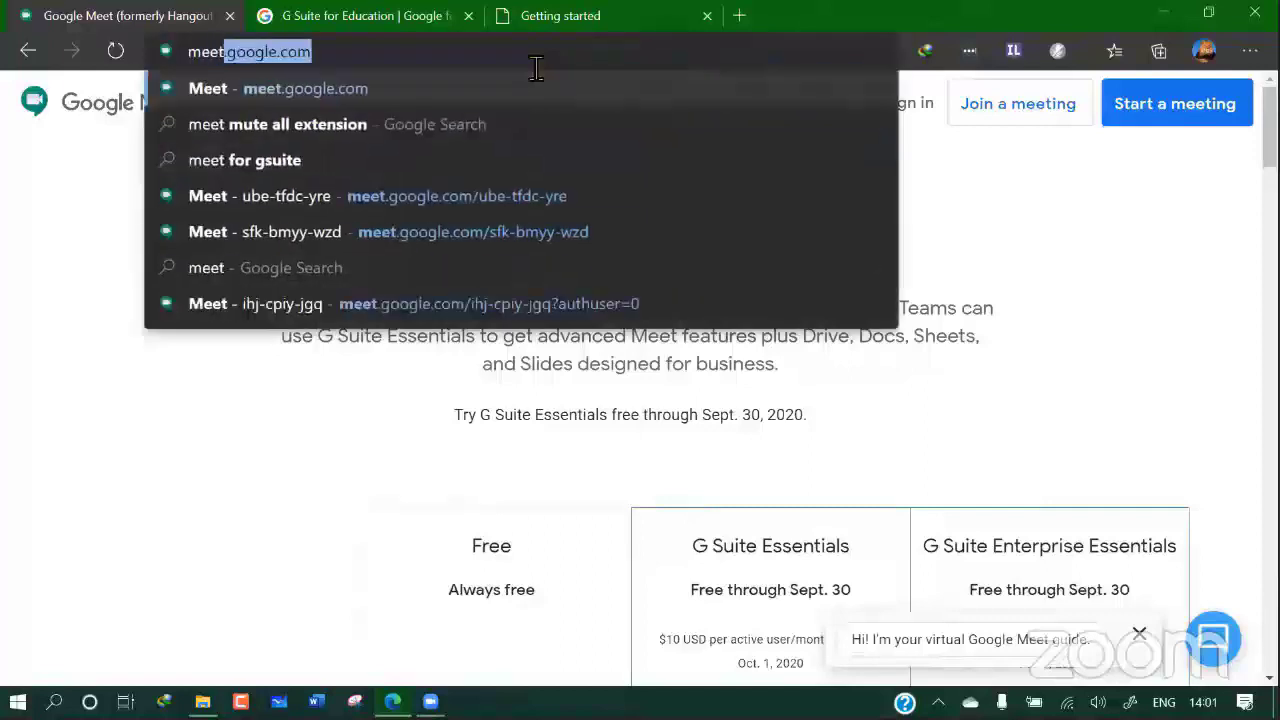
type(".google.com")
key("Return")
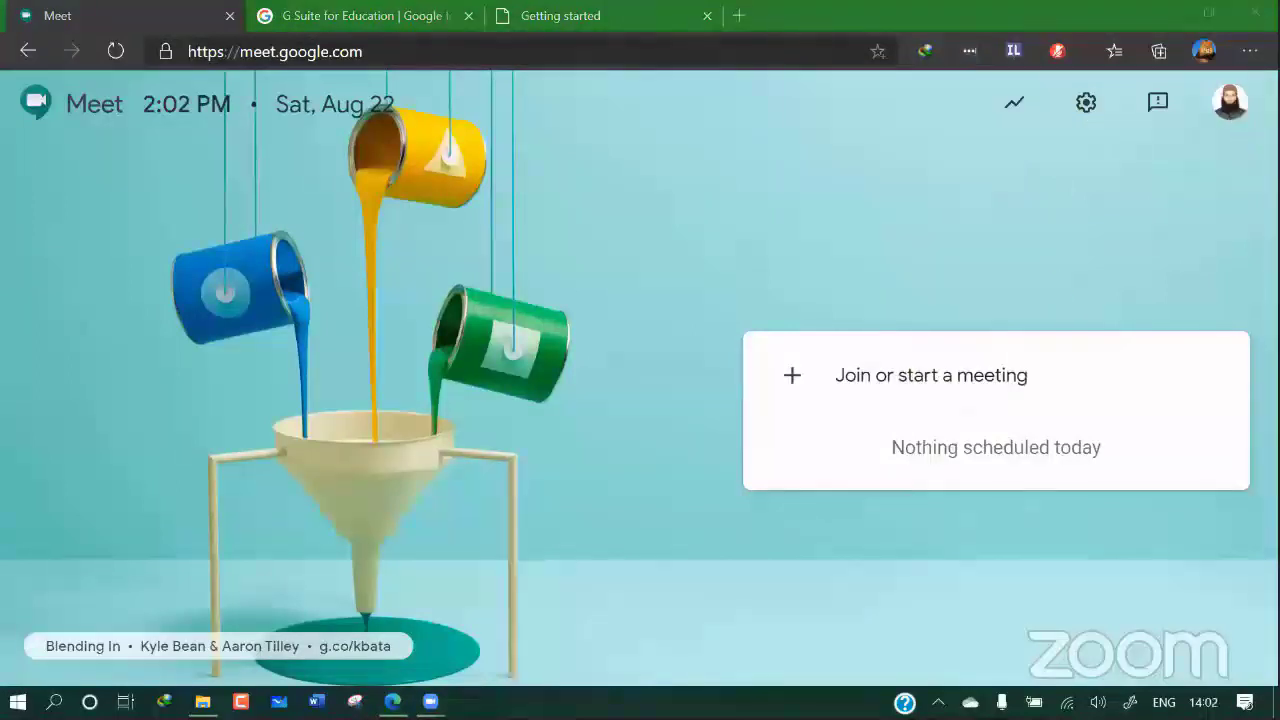
left_click(1229, 102)
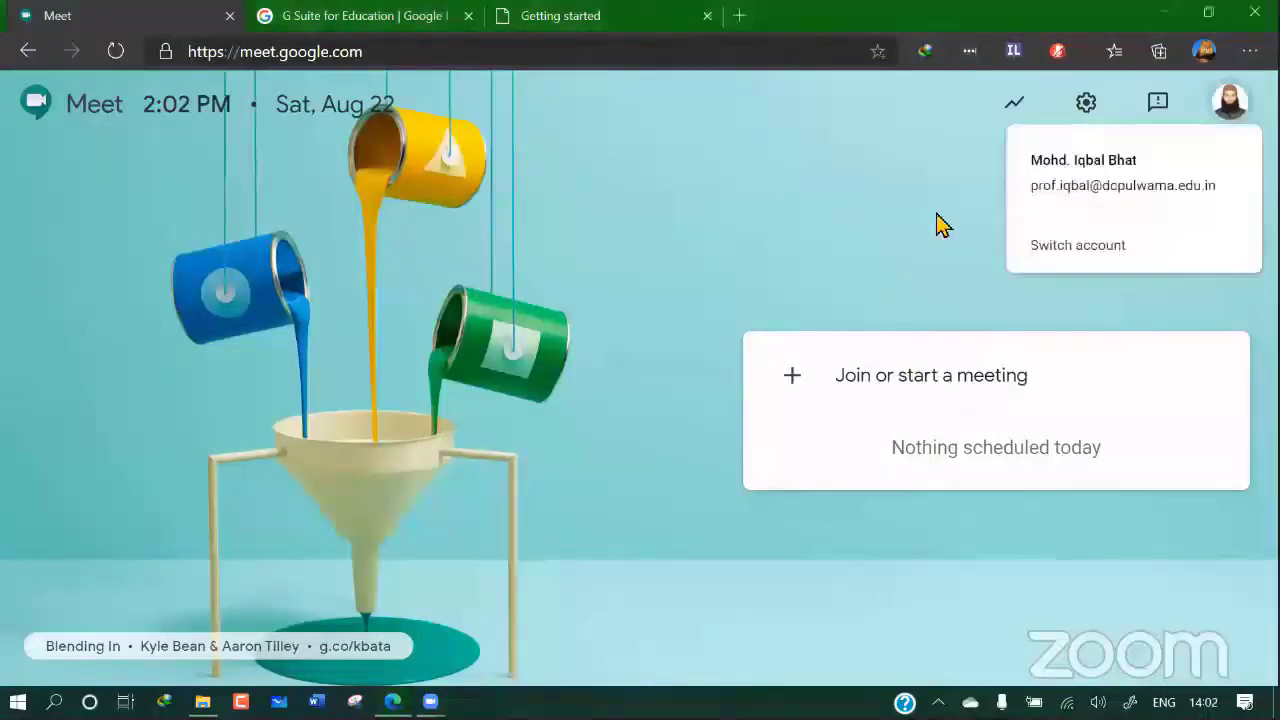
left_click(857, 242)
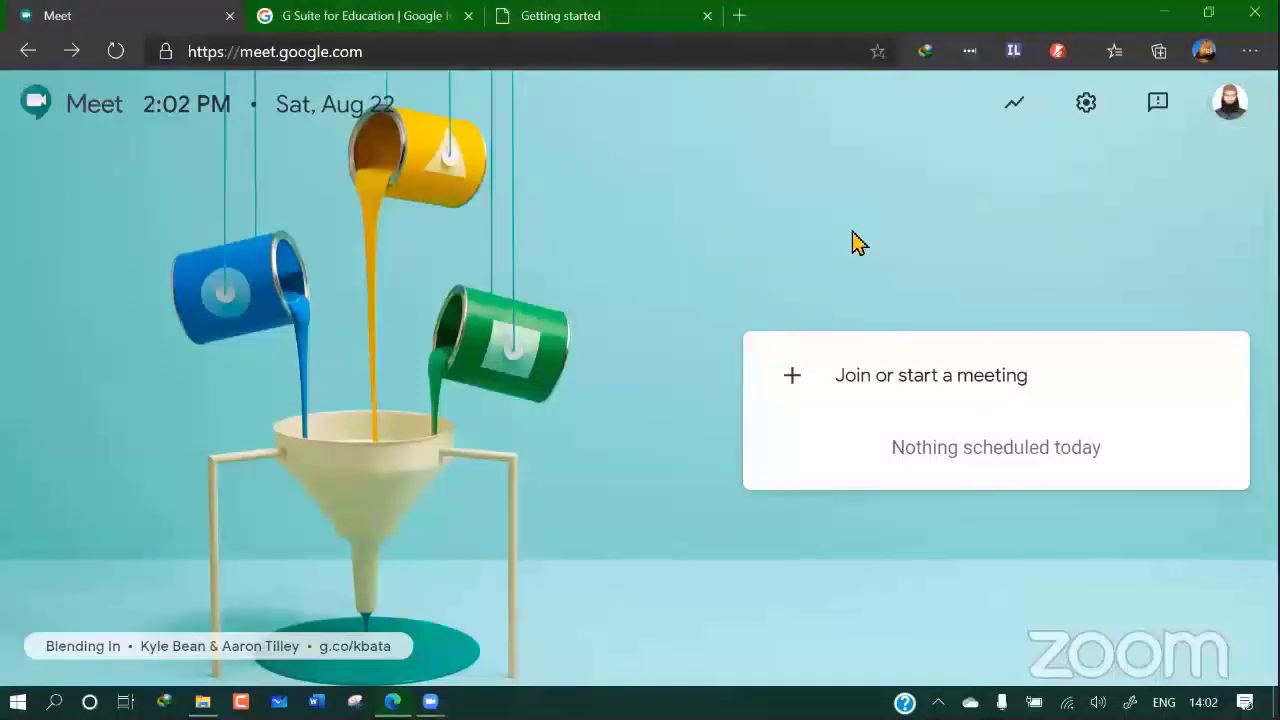
left_click(940, 380)
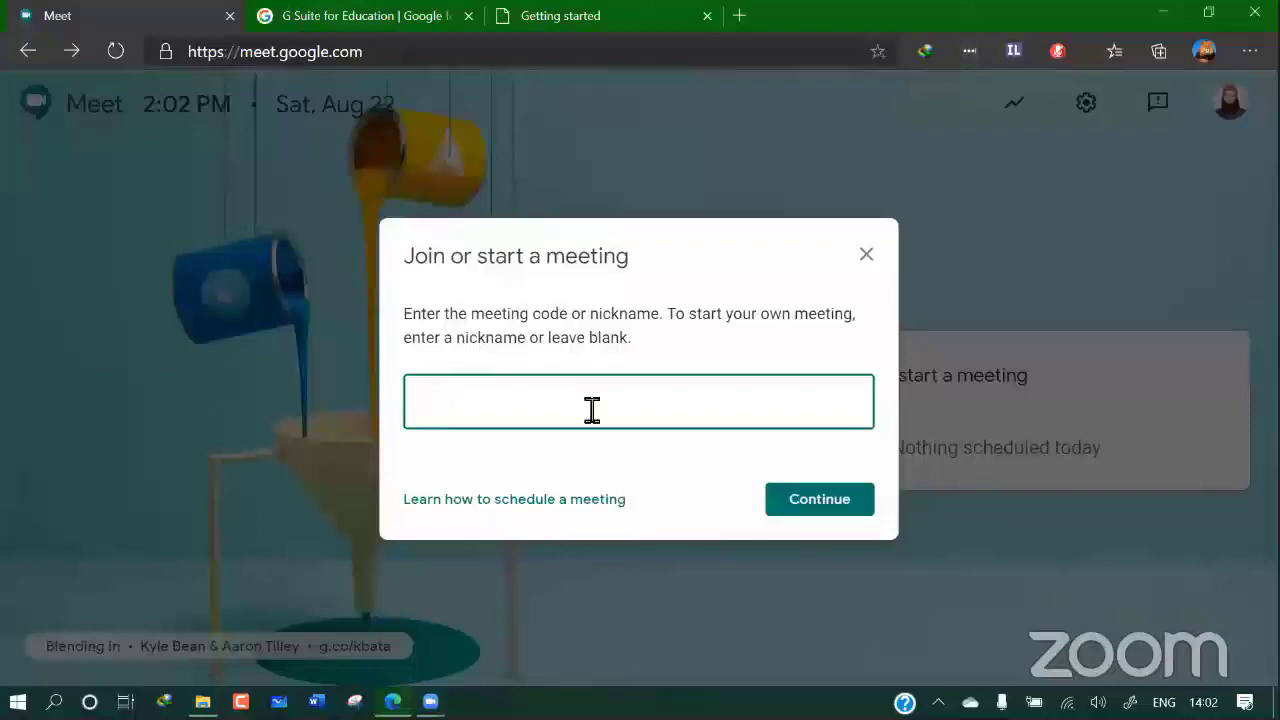
Enter the nickname 'Meet Demo Meeting' and continue to the meetdemomeeting pre-join screen
type("Meet Demo Meeting")
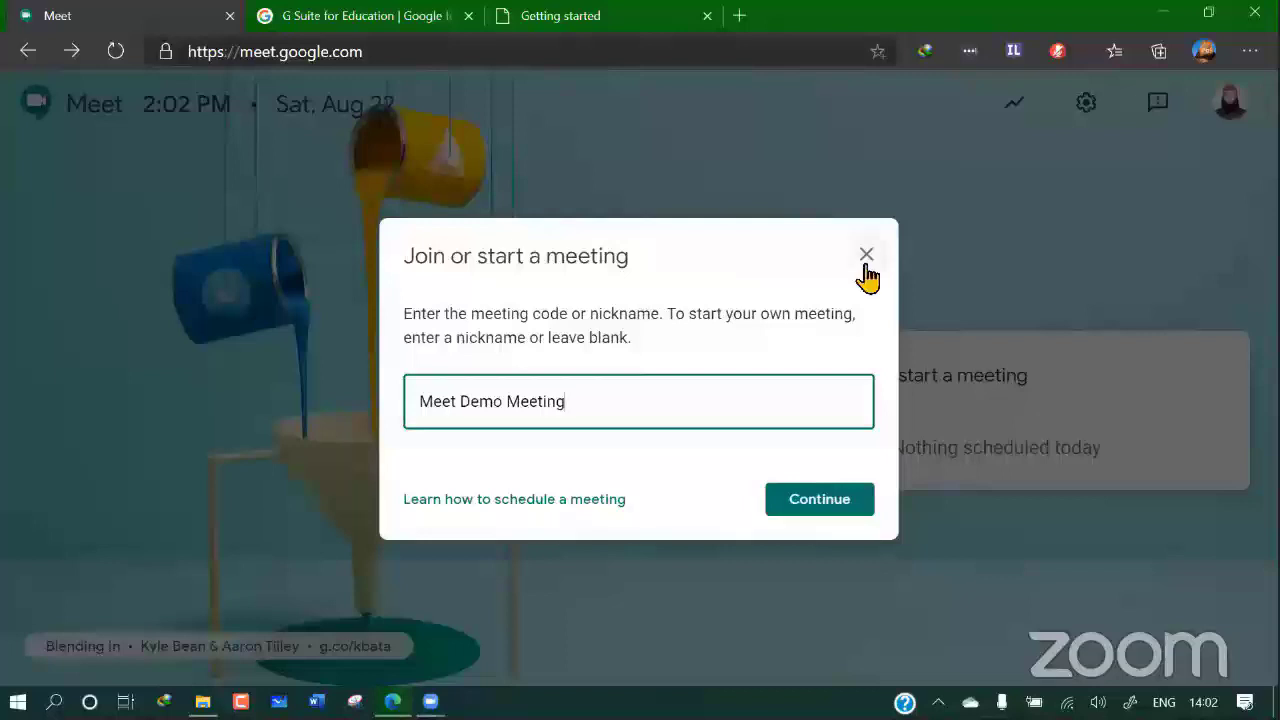
left_click(834, 508)
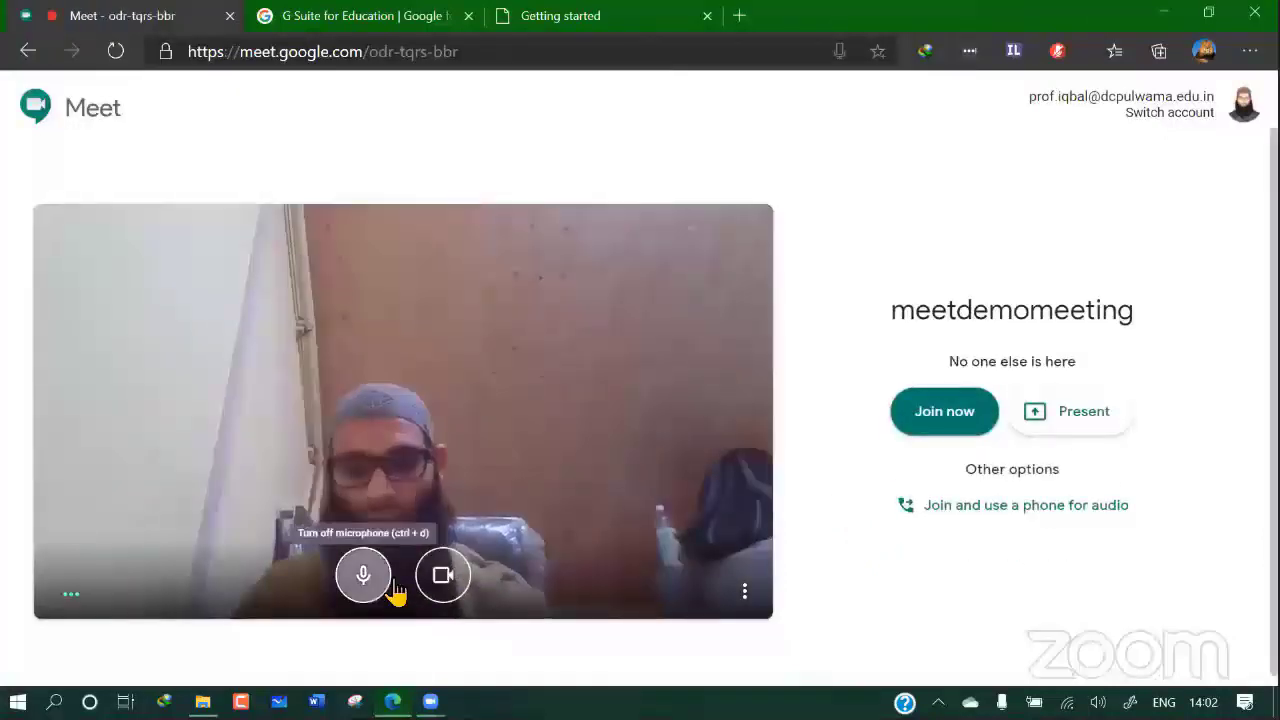
Toggle the microphone and camera to test them, ending with microphone on and camera off
left_click(447, 582)
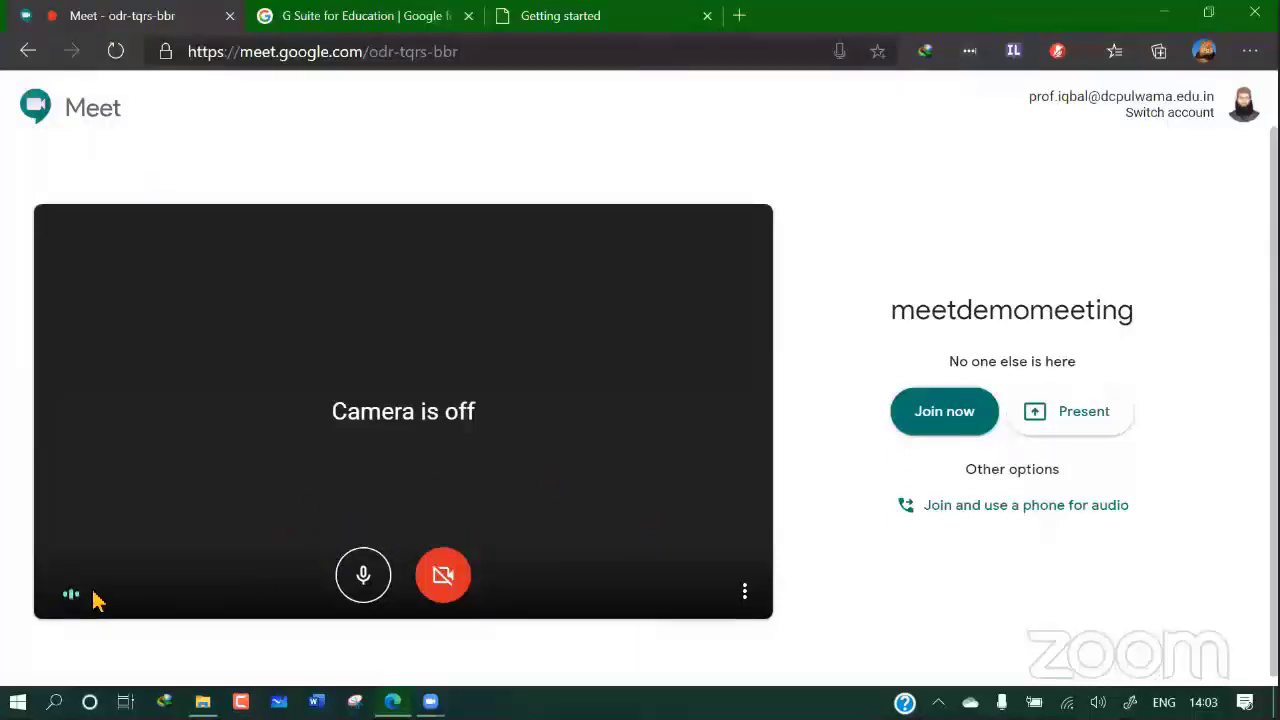
left_click(365, 582)
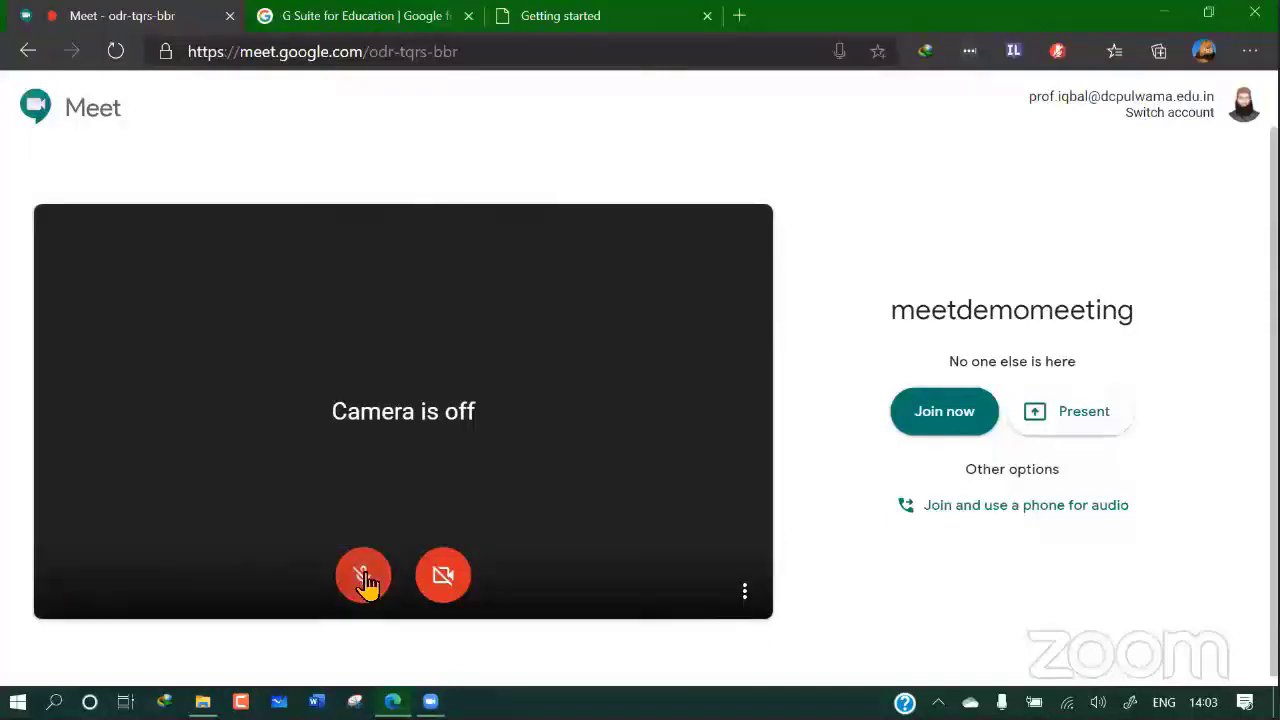
left_click(365, 582)
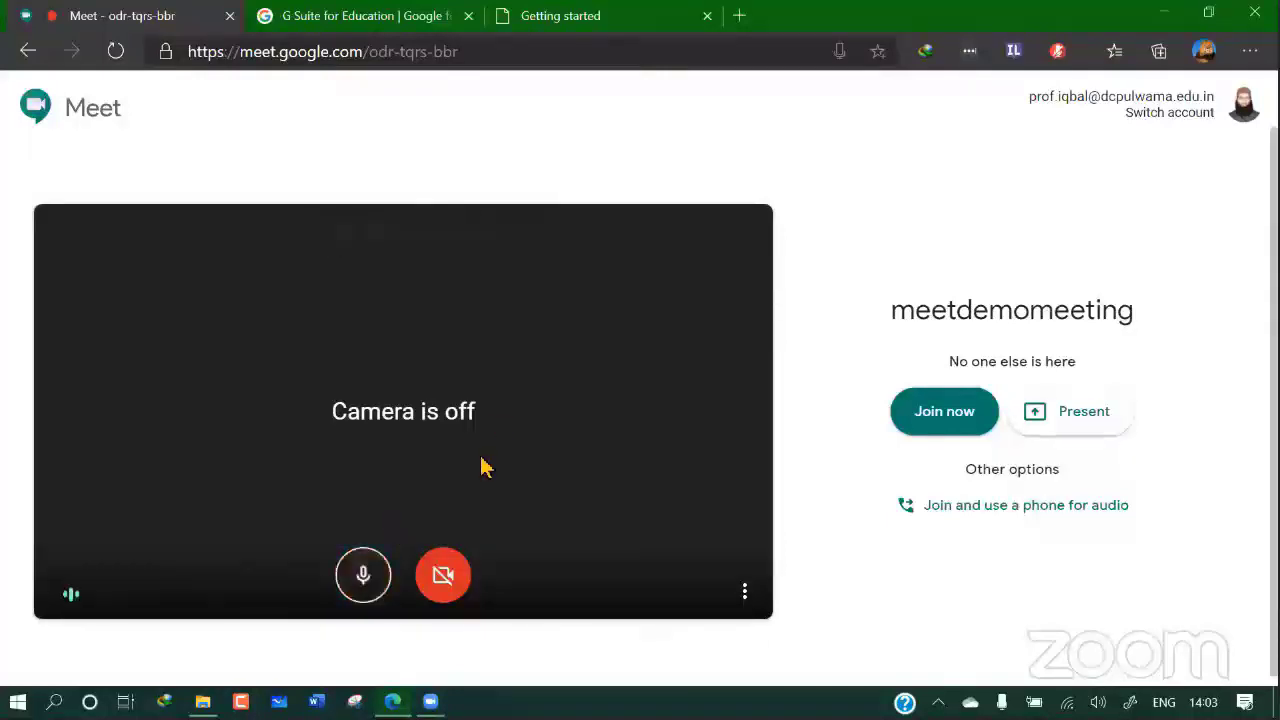
left_click(443, 585)
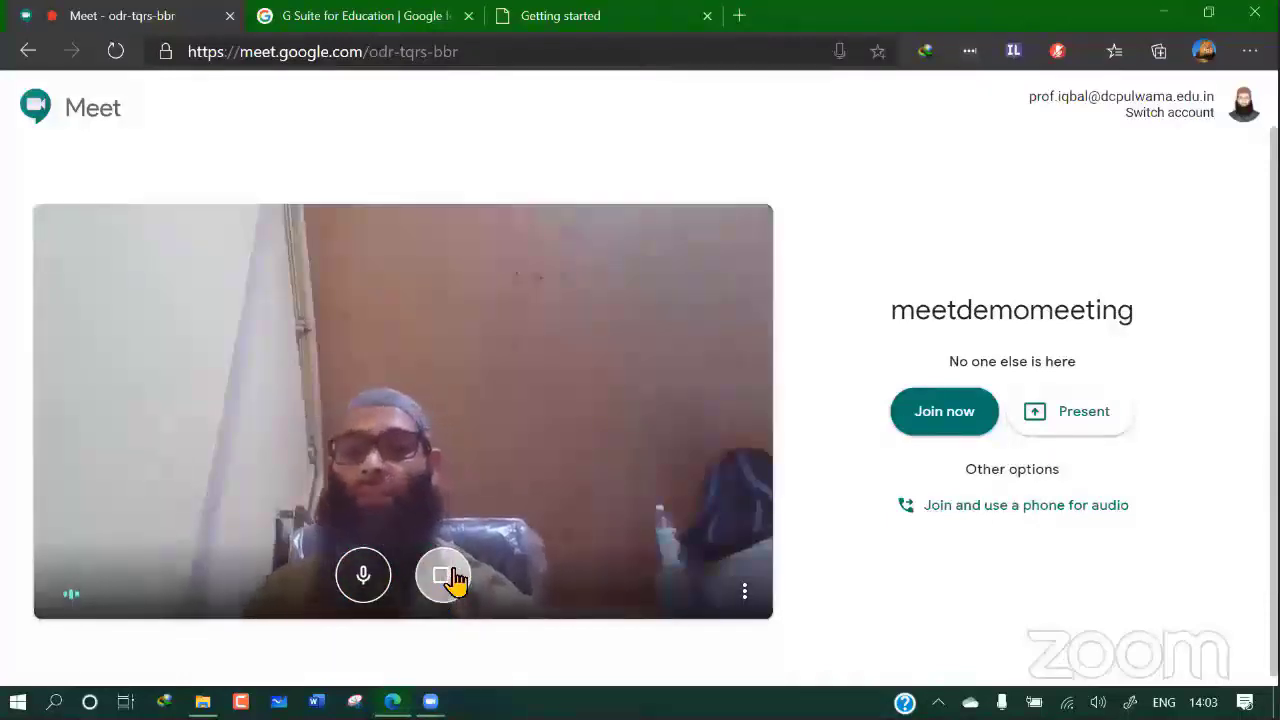
left_click(448, 578)
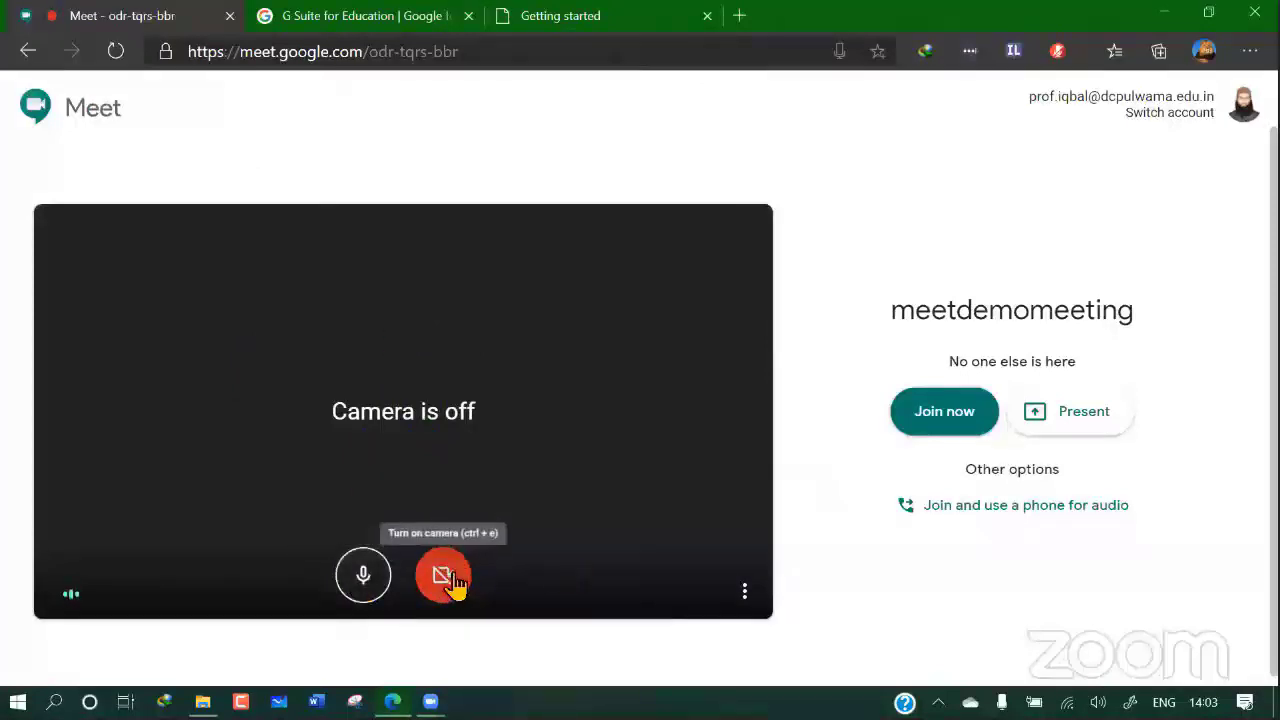
left_click(745, 592)
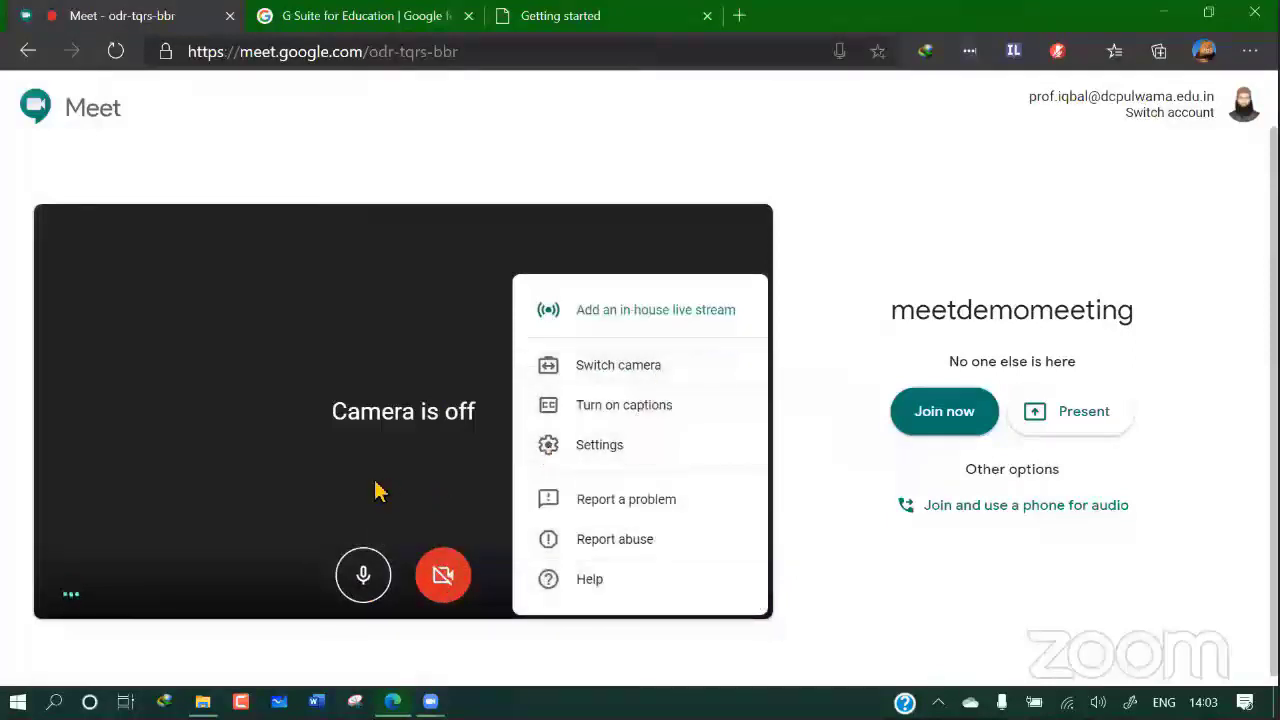
In audio settings, keep the Bluetooth headset microphone and play a test sound through the speakers
left_click(378, 490)
left_click(748, 590)
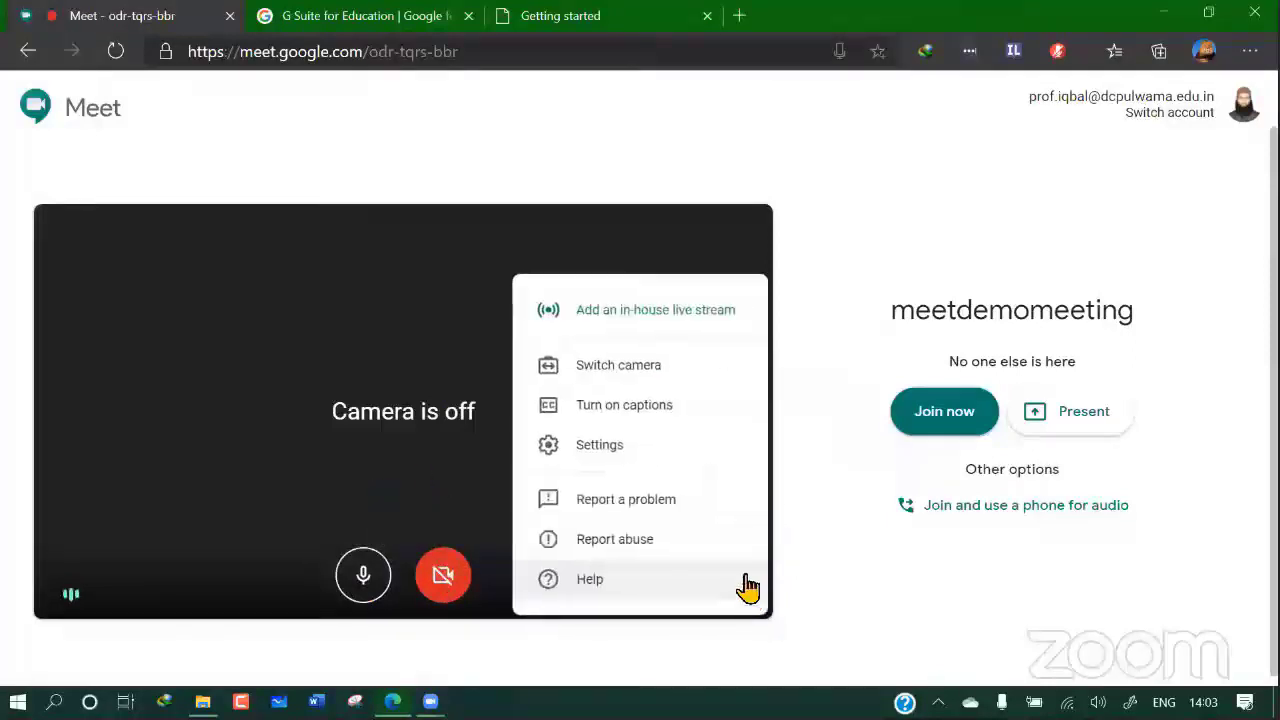
left_click(640, 450)
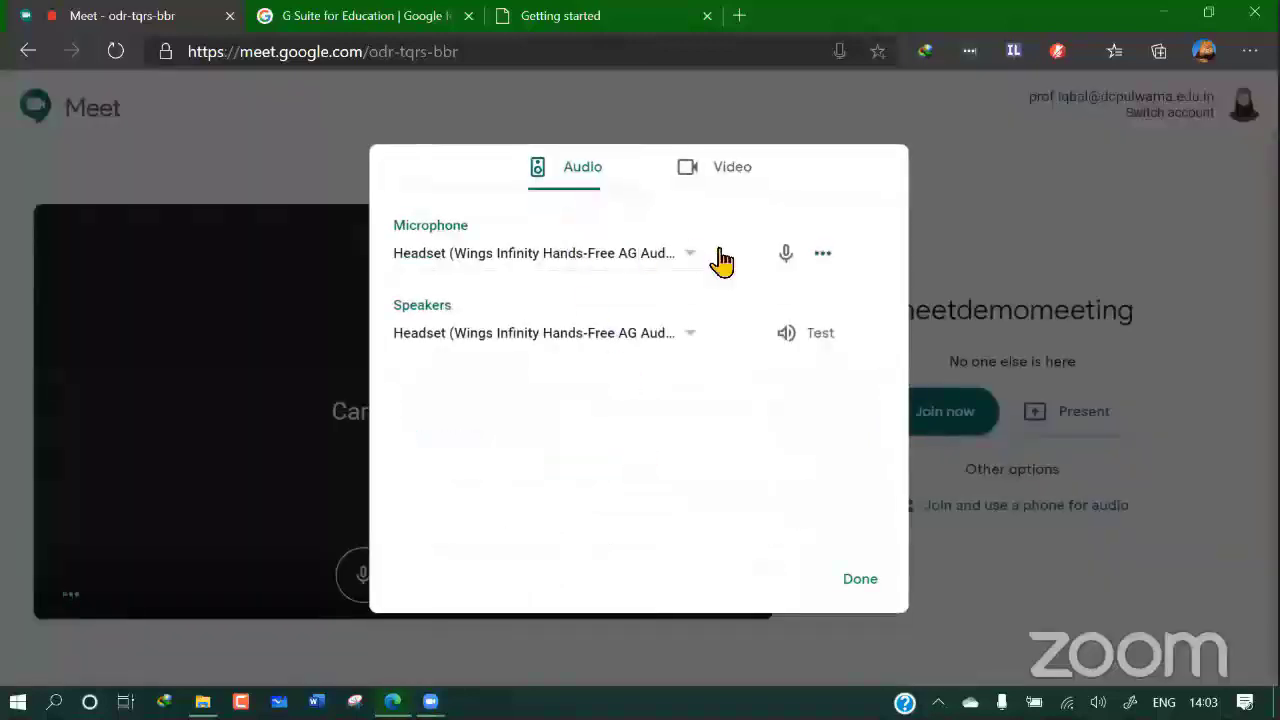
left_click(612, 262)
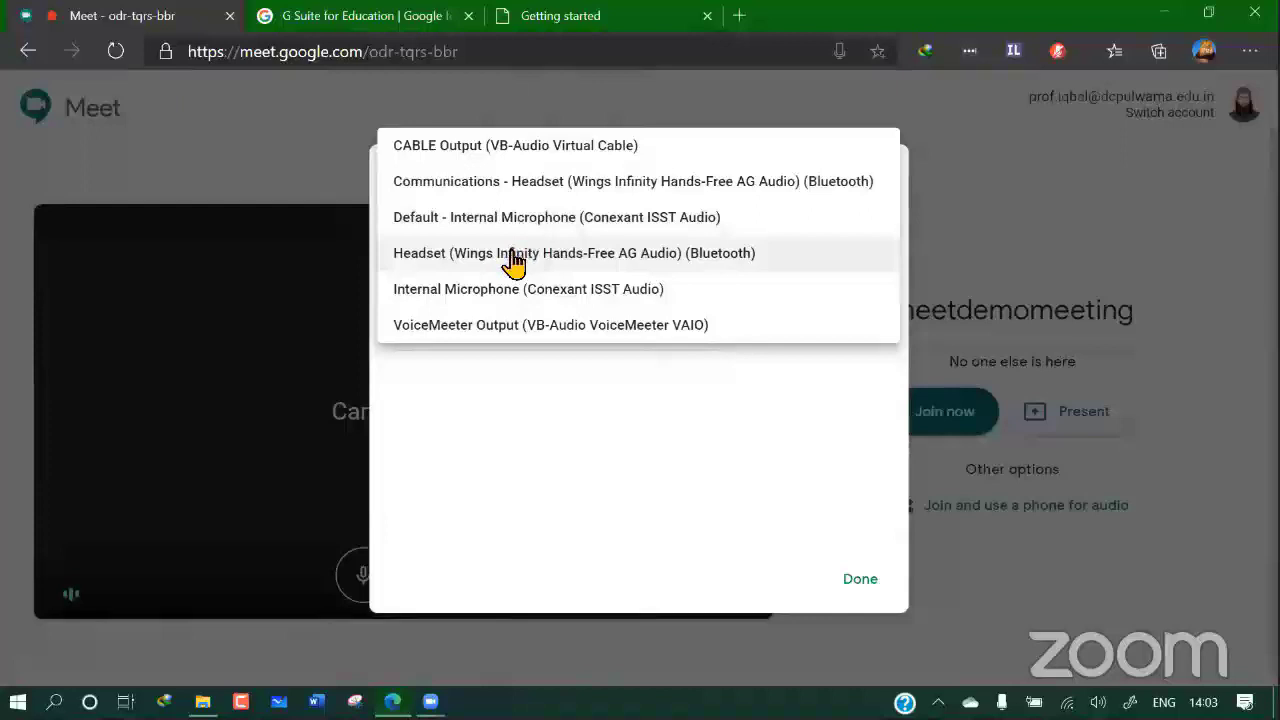
left_click(513, 258)
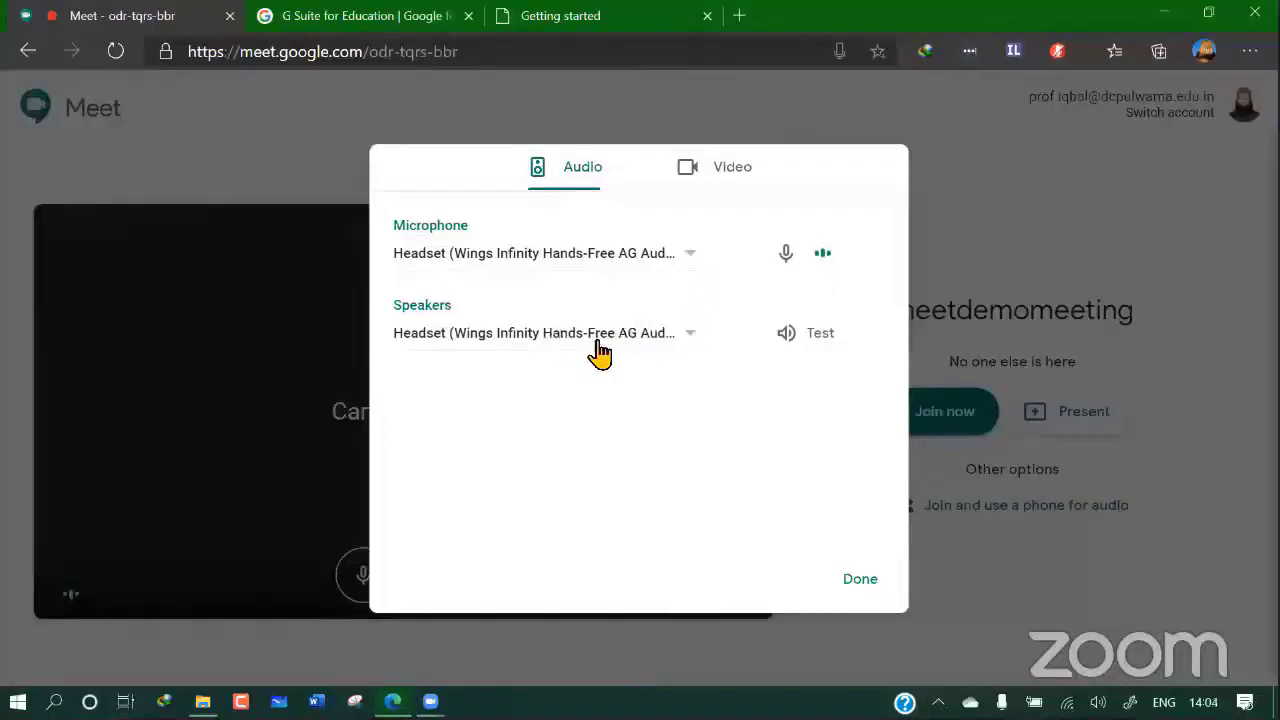
left_click(783, 339)
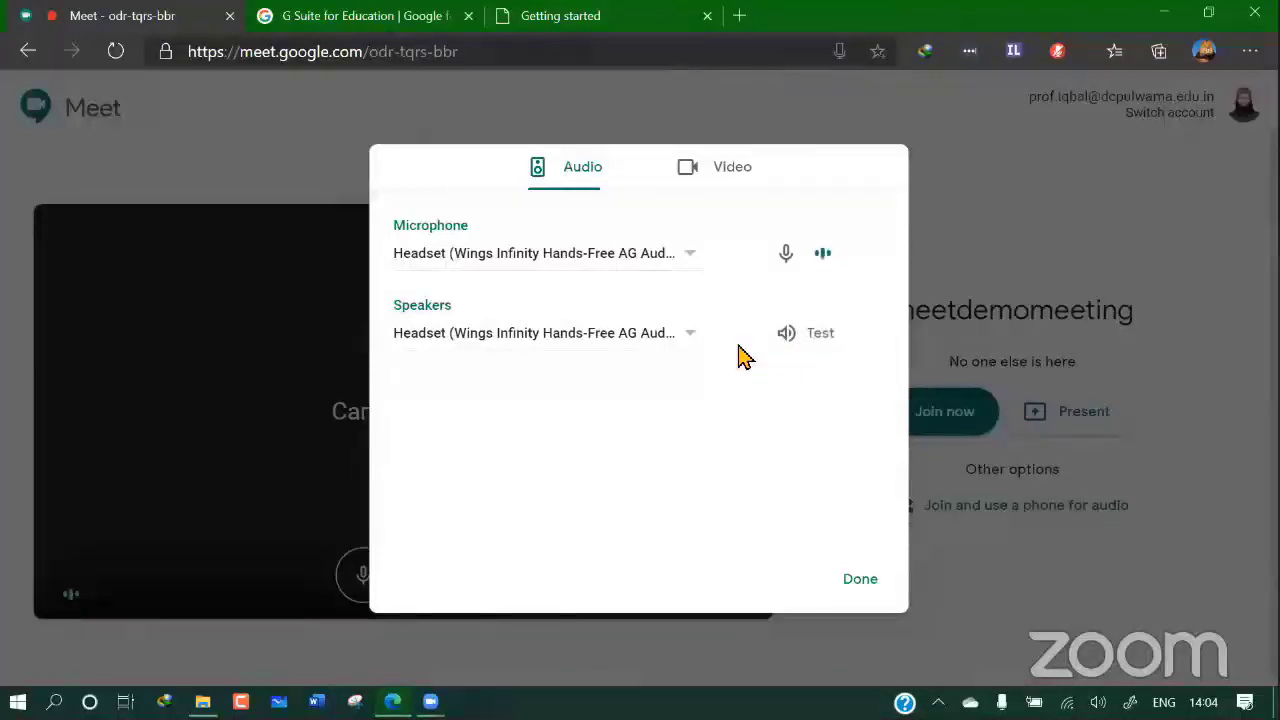
left_click(722, 184)
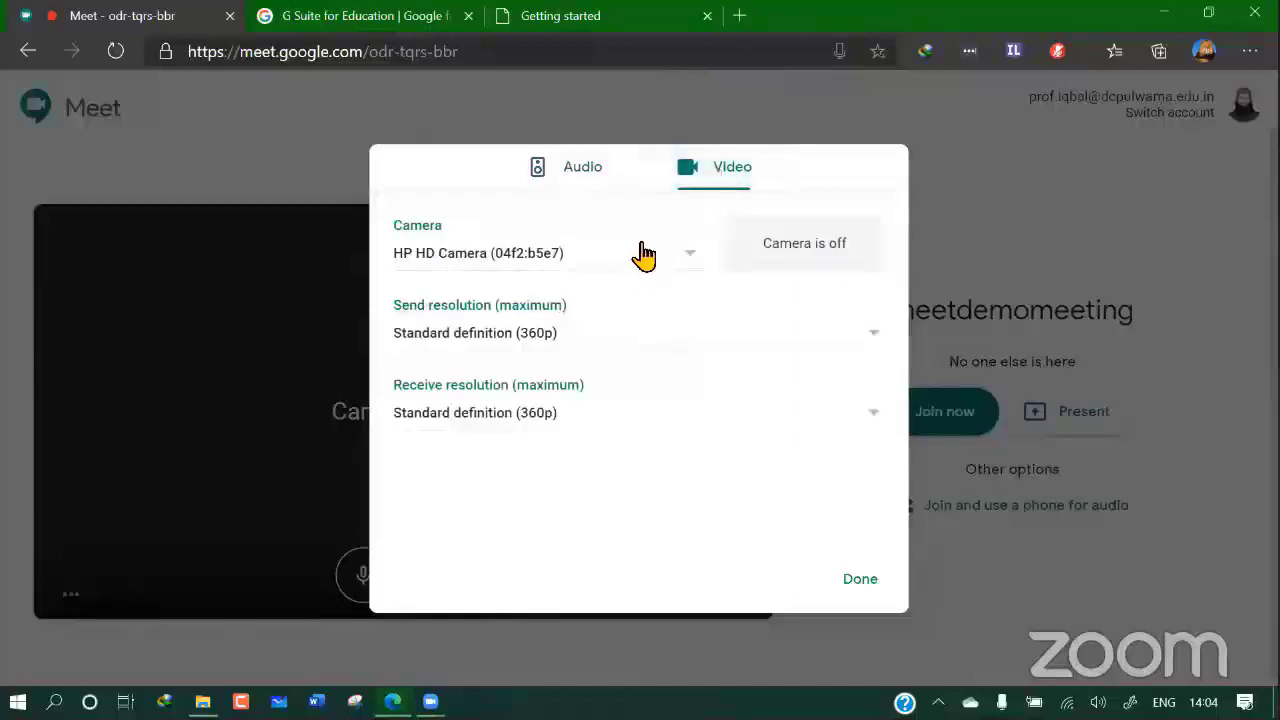
Keep HP HD Camera selected with Send and Receive resolution both at Standard definition (360p)
left_click(643, 256)
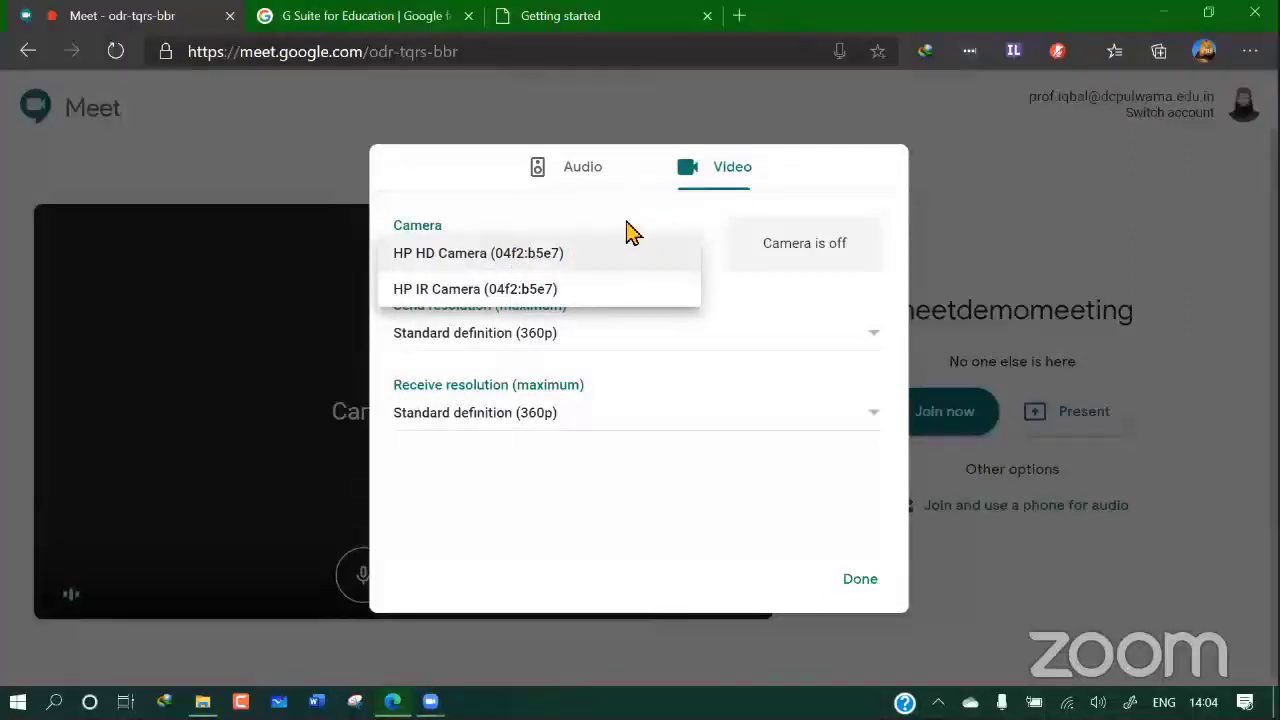
left_click(625, 230)
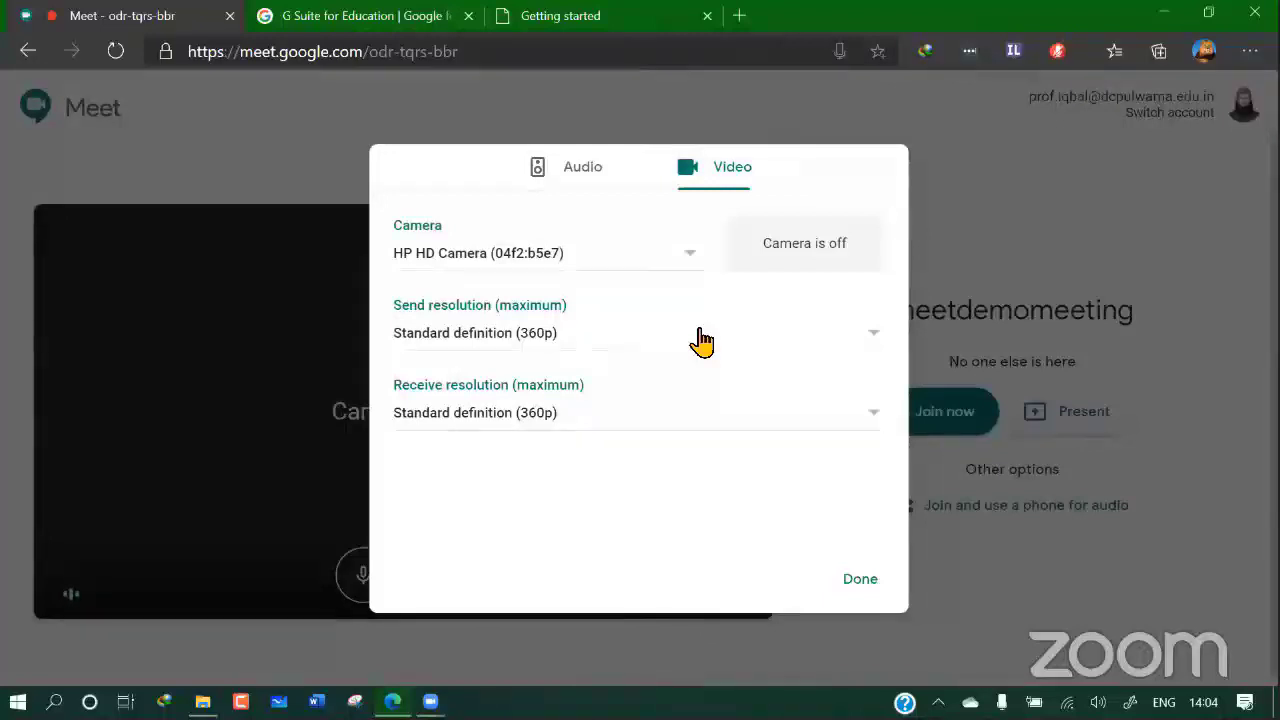
left_click(702, 341)
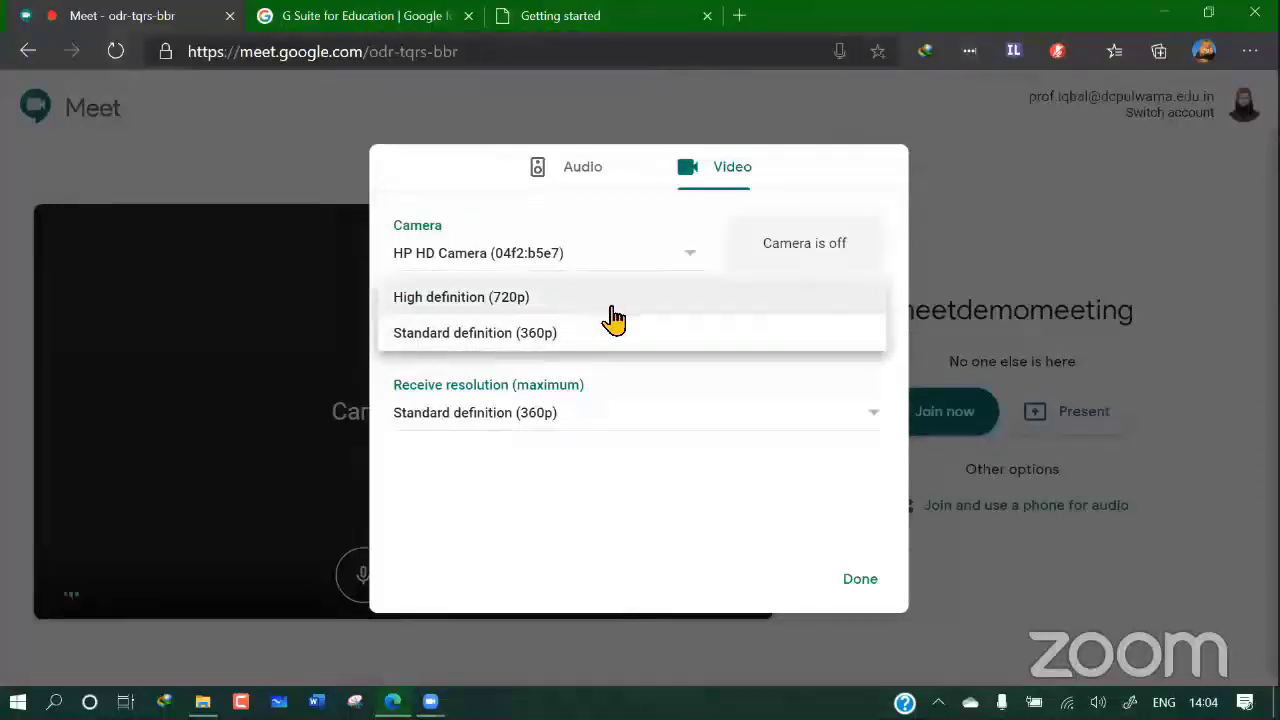
left_click(543, 340)
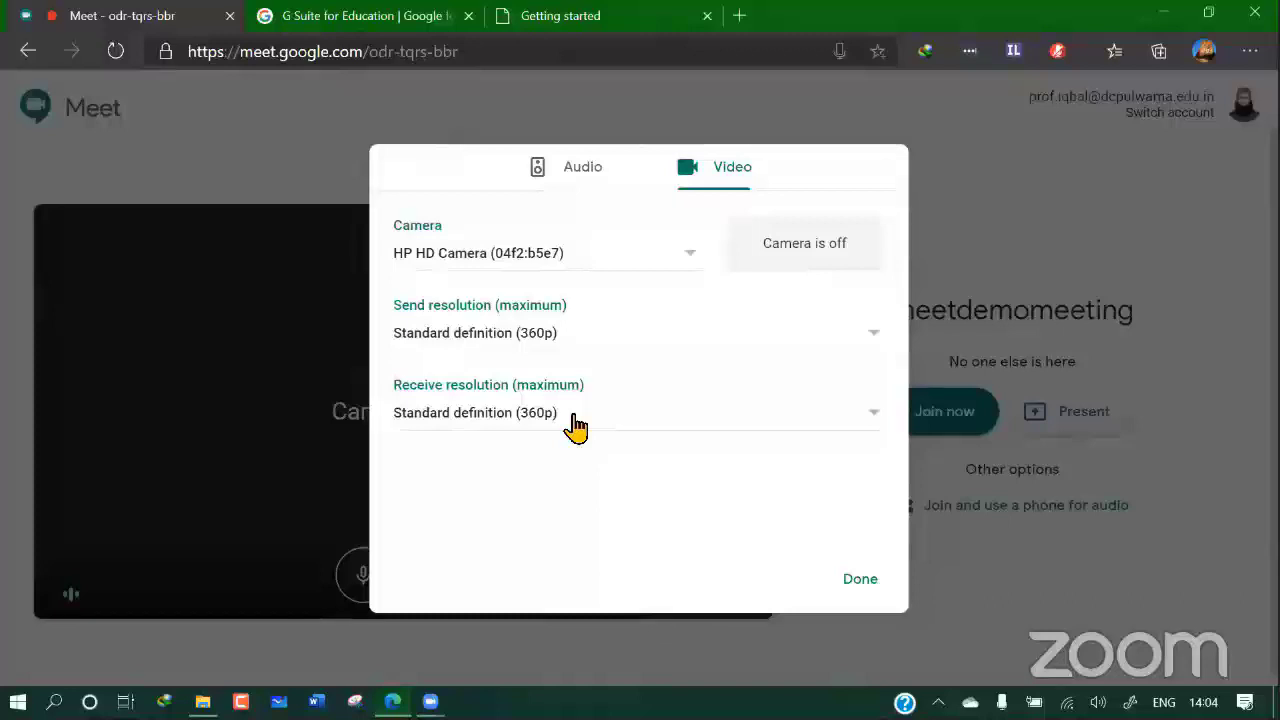
left_click(611, 424)
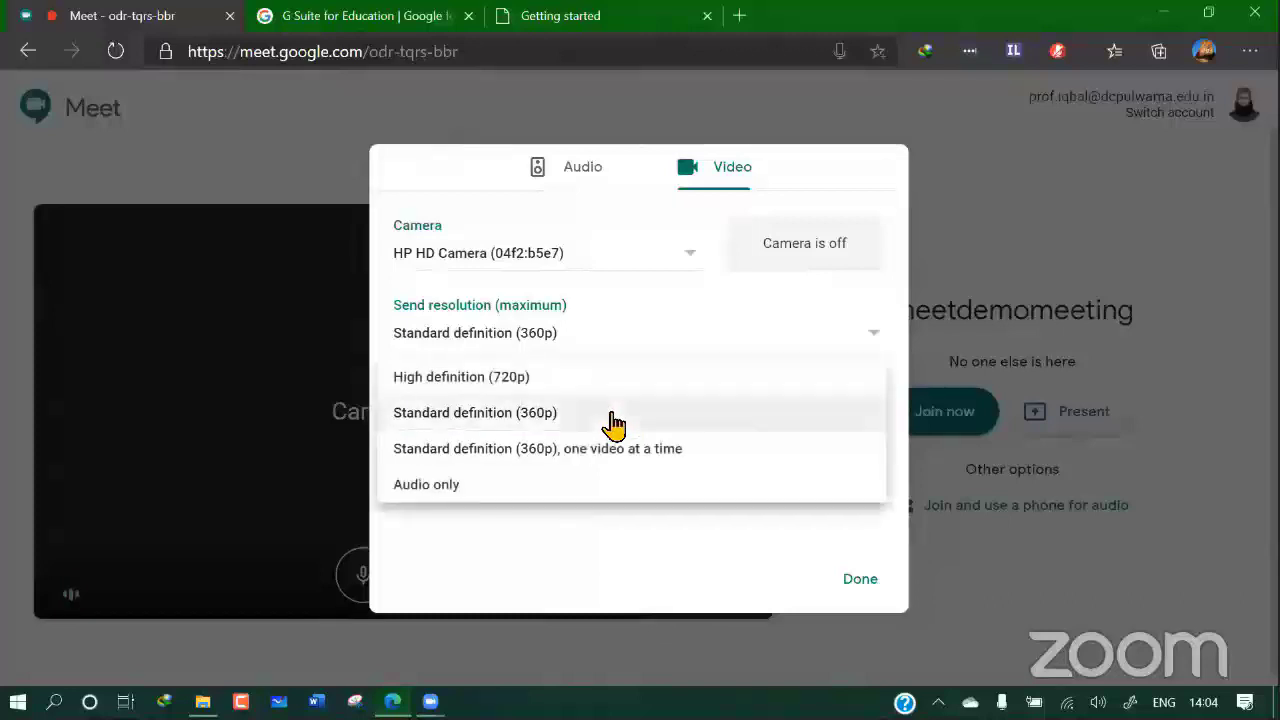
left_click(520, 425)
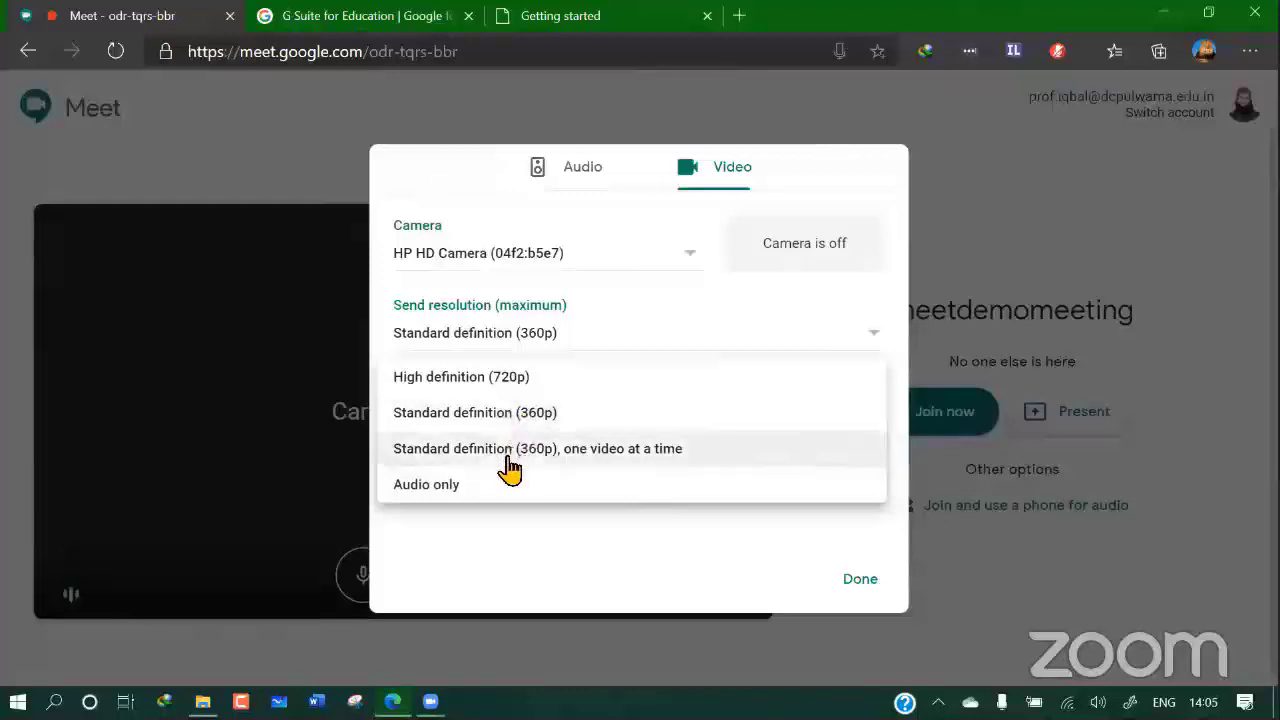
left_click(612, 530)
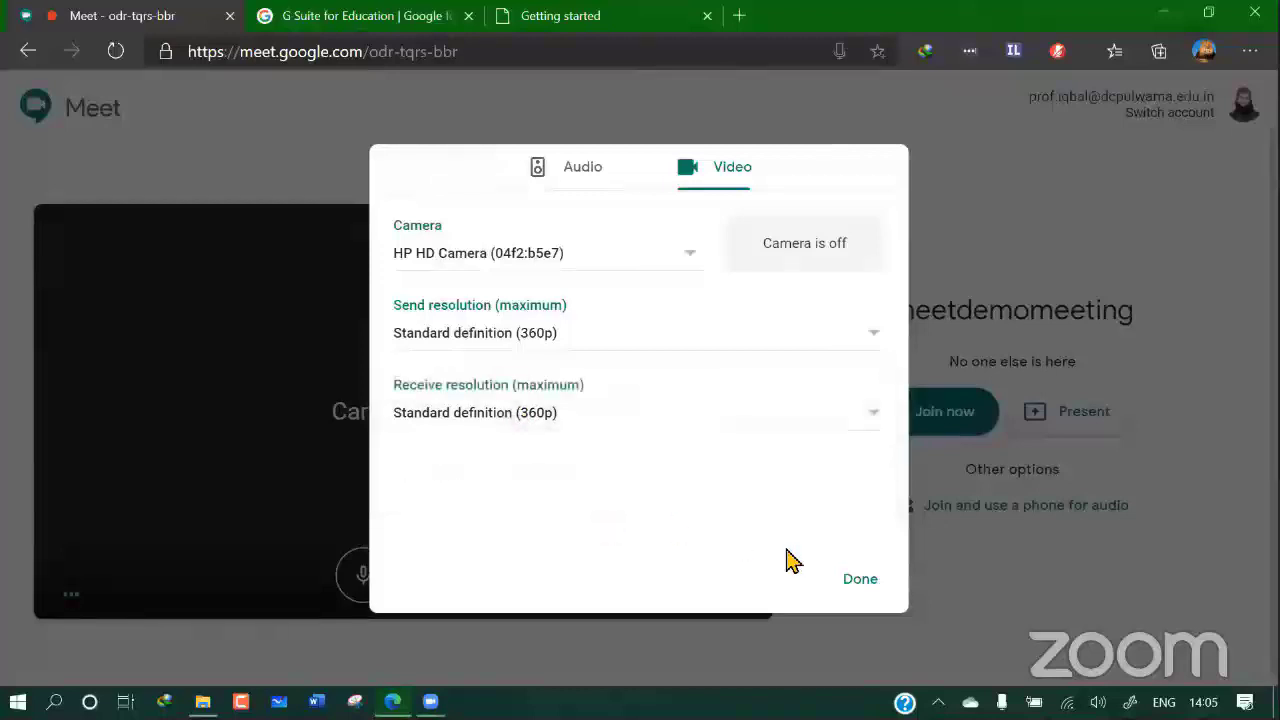
Close Settings with Done and join meetdemomeeting
left_click(862, 585)
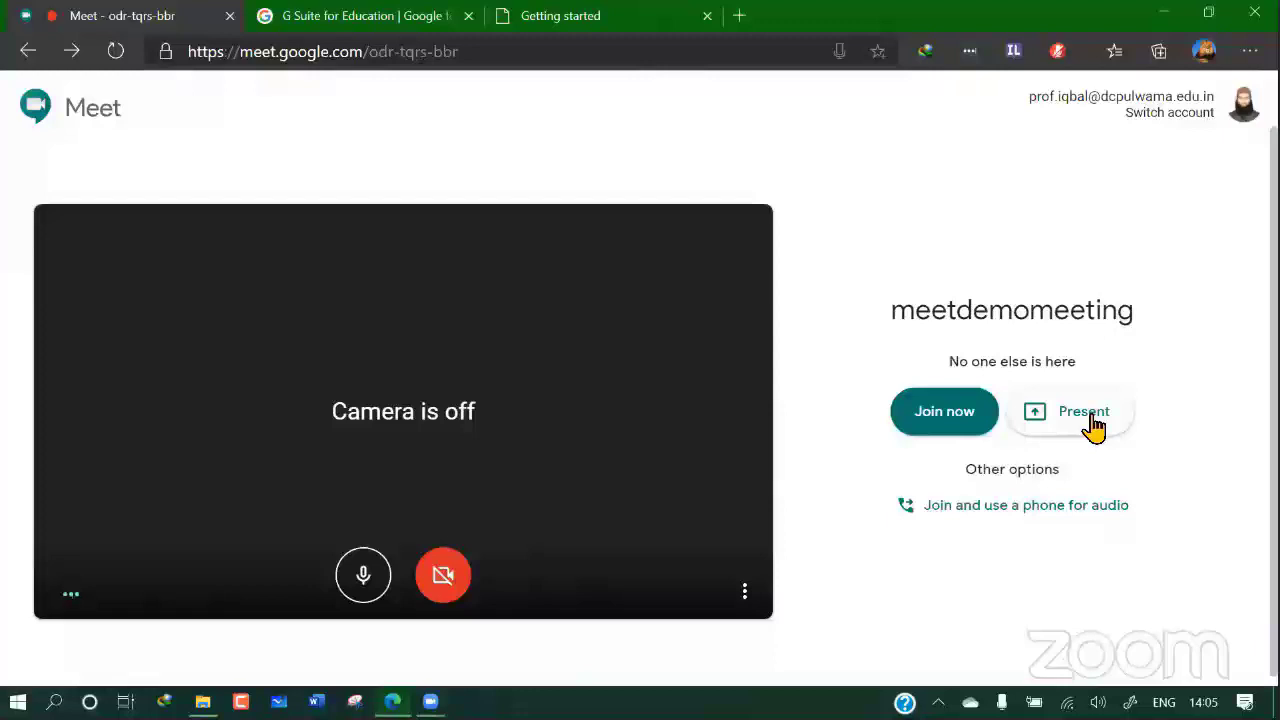
left_click(951, 425)
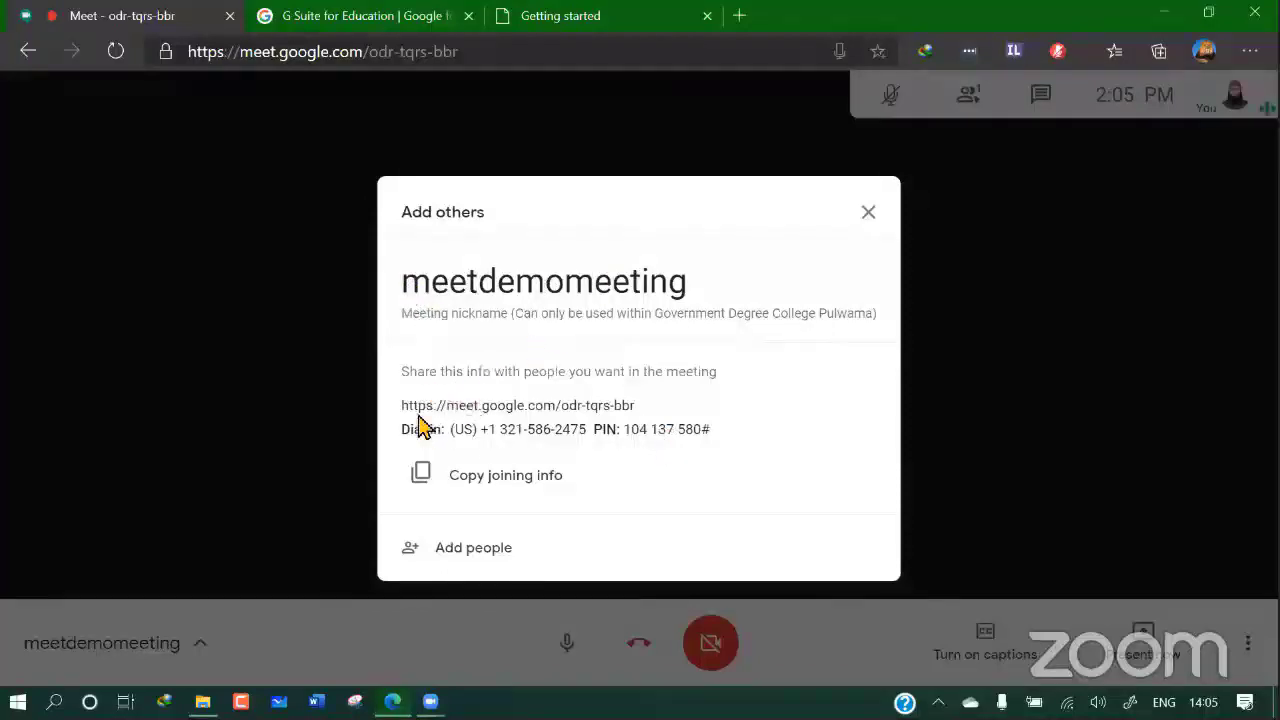
Select the meeting link and copy meetdemomeeting's joining information
left_click_drag(405, 410, 636, 412)
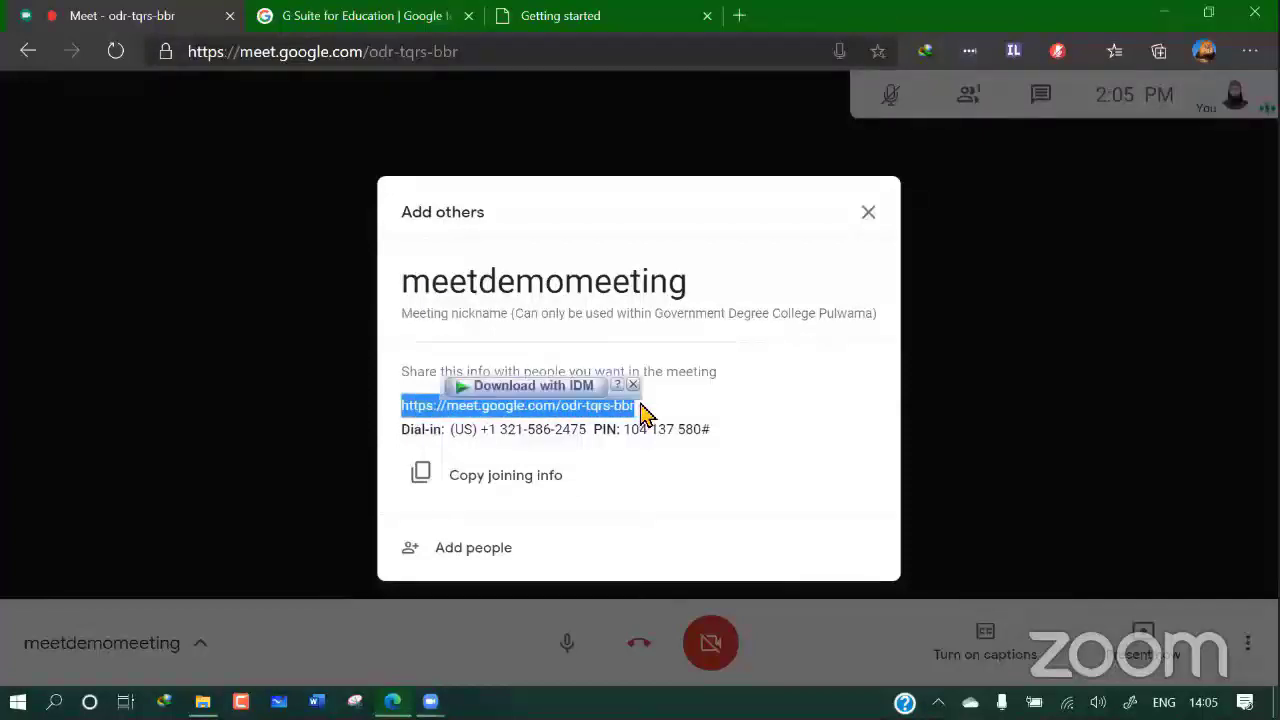
left_click(526, 490)
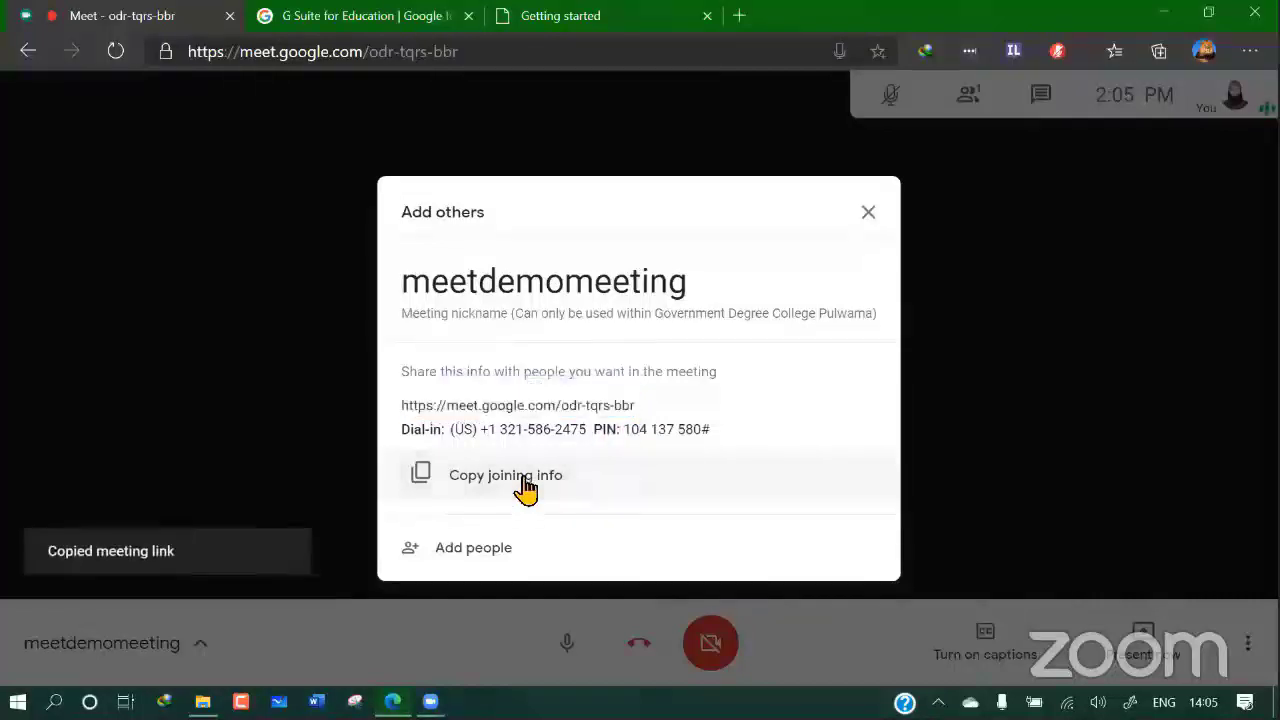
left_click(453, 558)
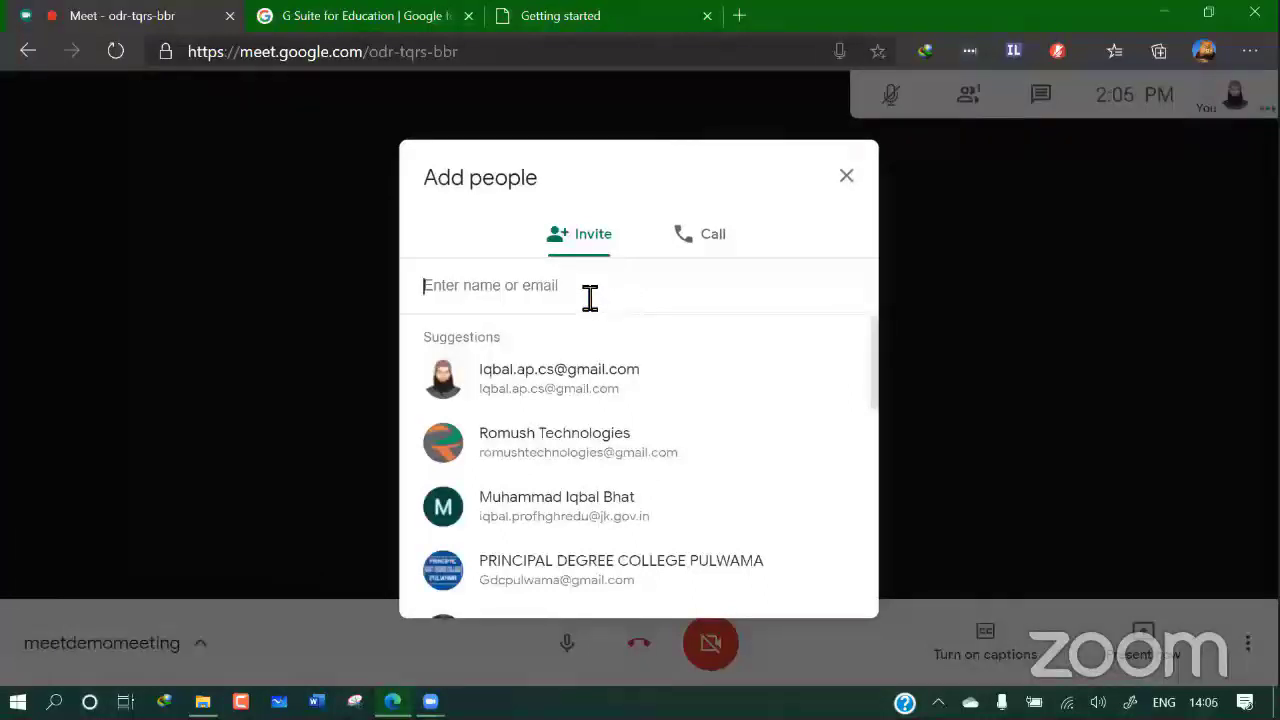
Search a contact by name, add the first match, and send them the meeting invitation email
type("iqbal")
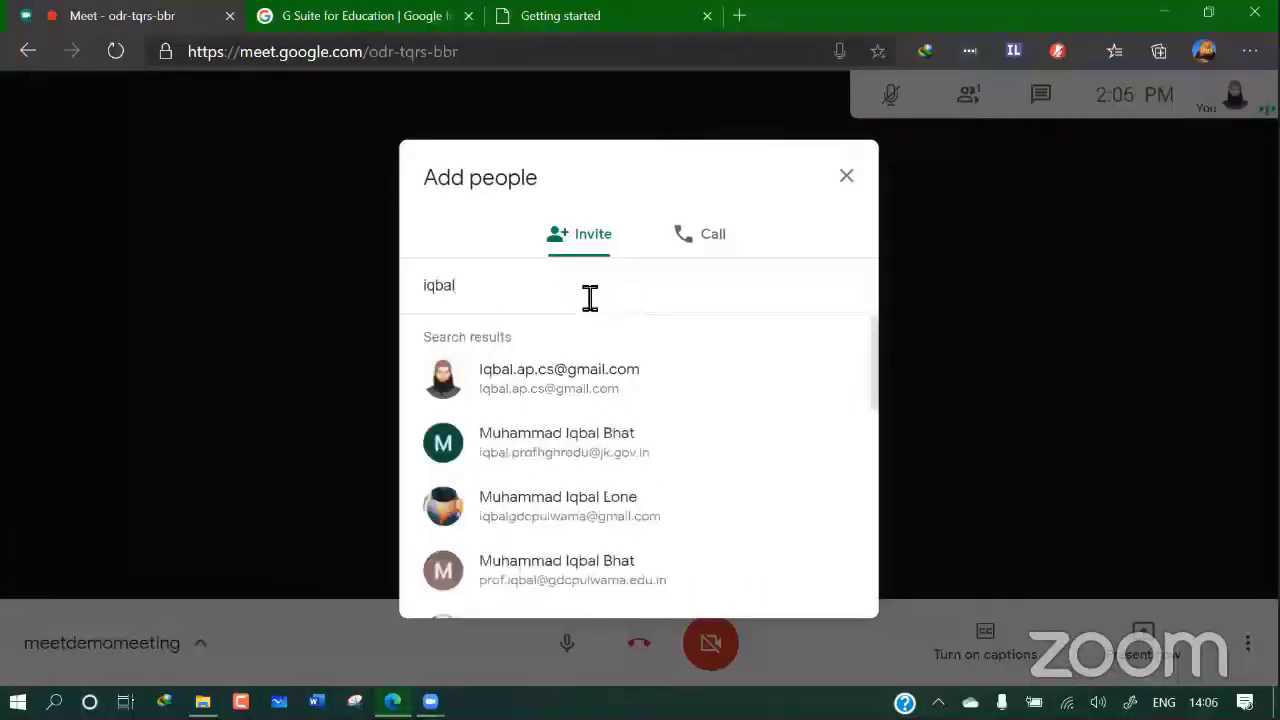
left_click(562, 379)
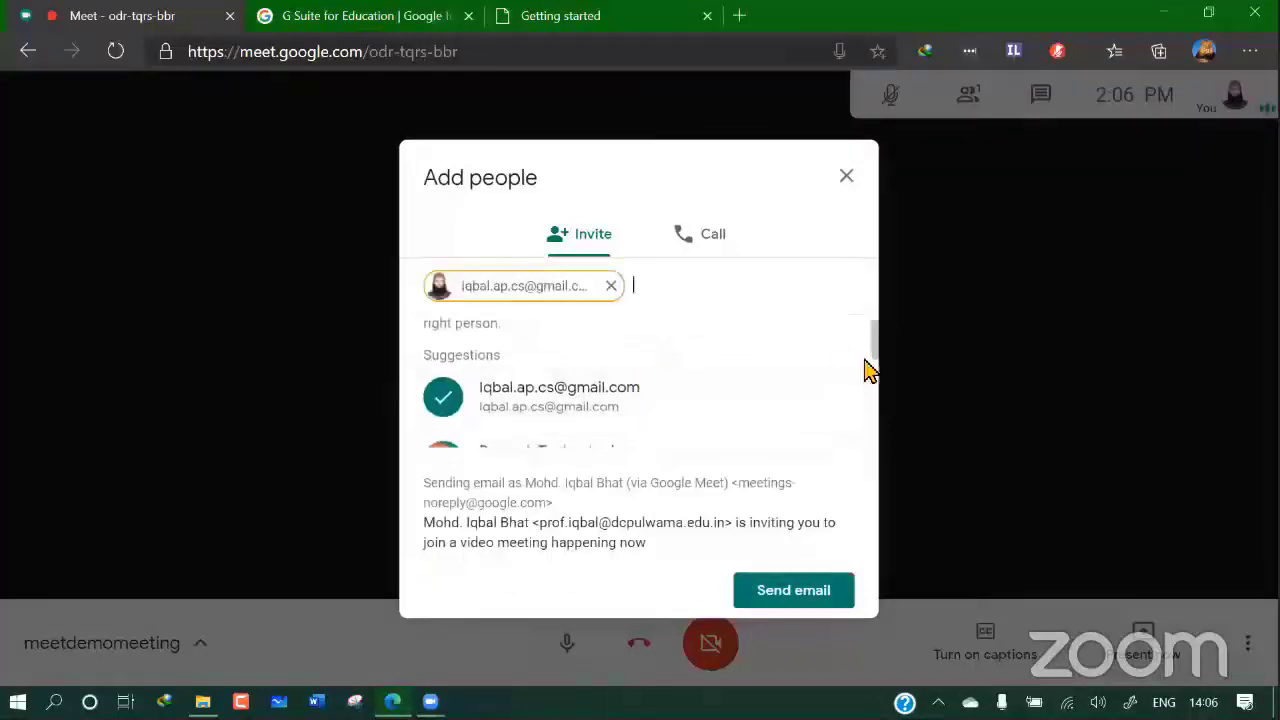
left_click_drag(875, 345, 874, 341)
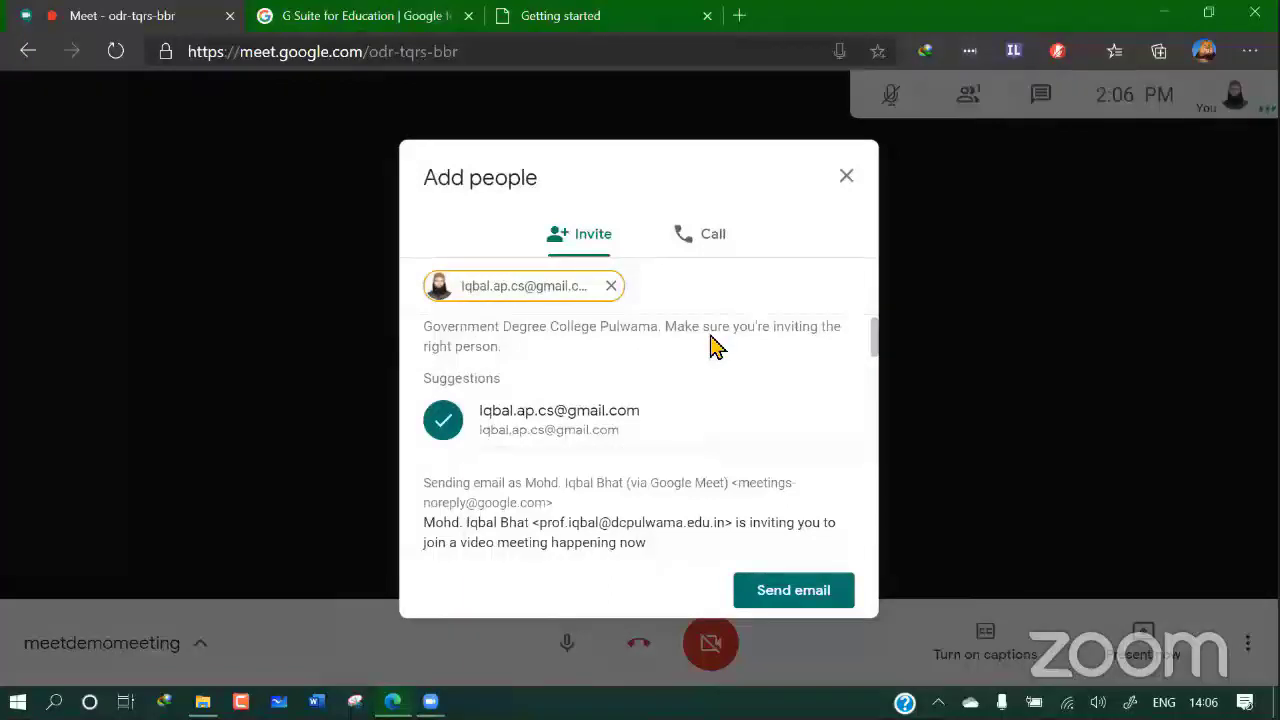
scroll(680, 342, "up", 1)
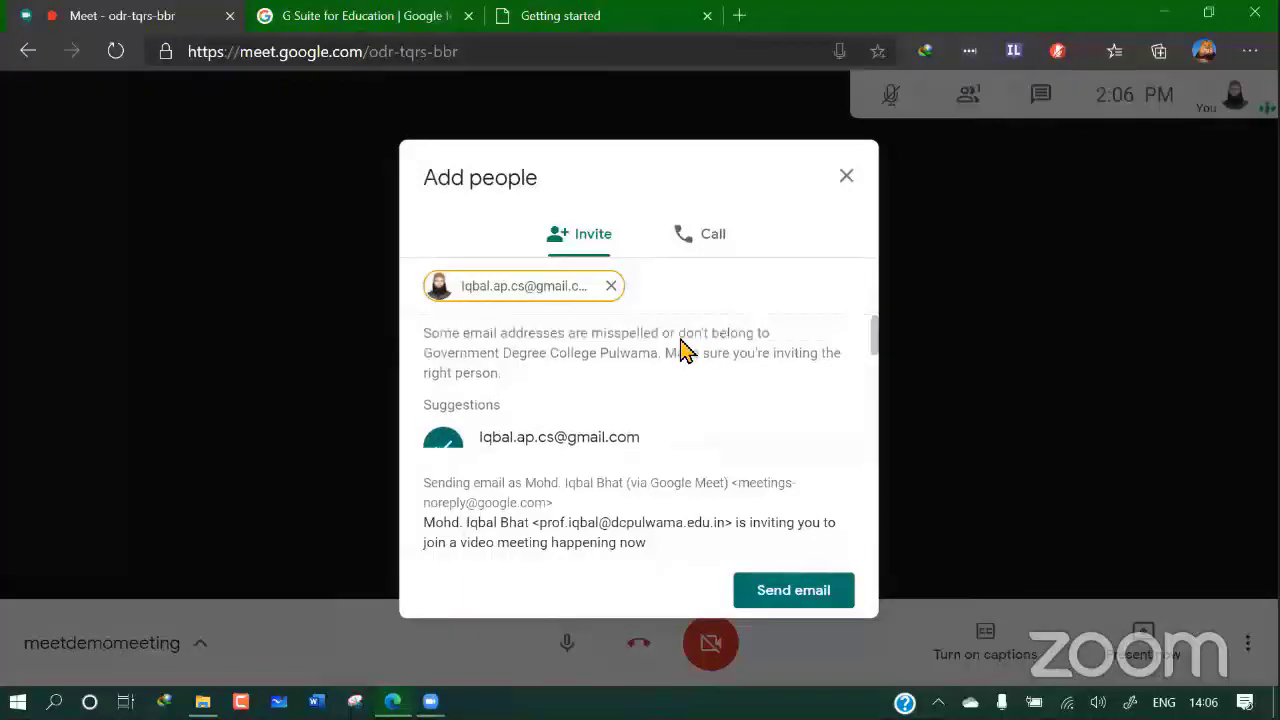
left_click(794, 592)
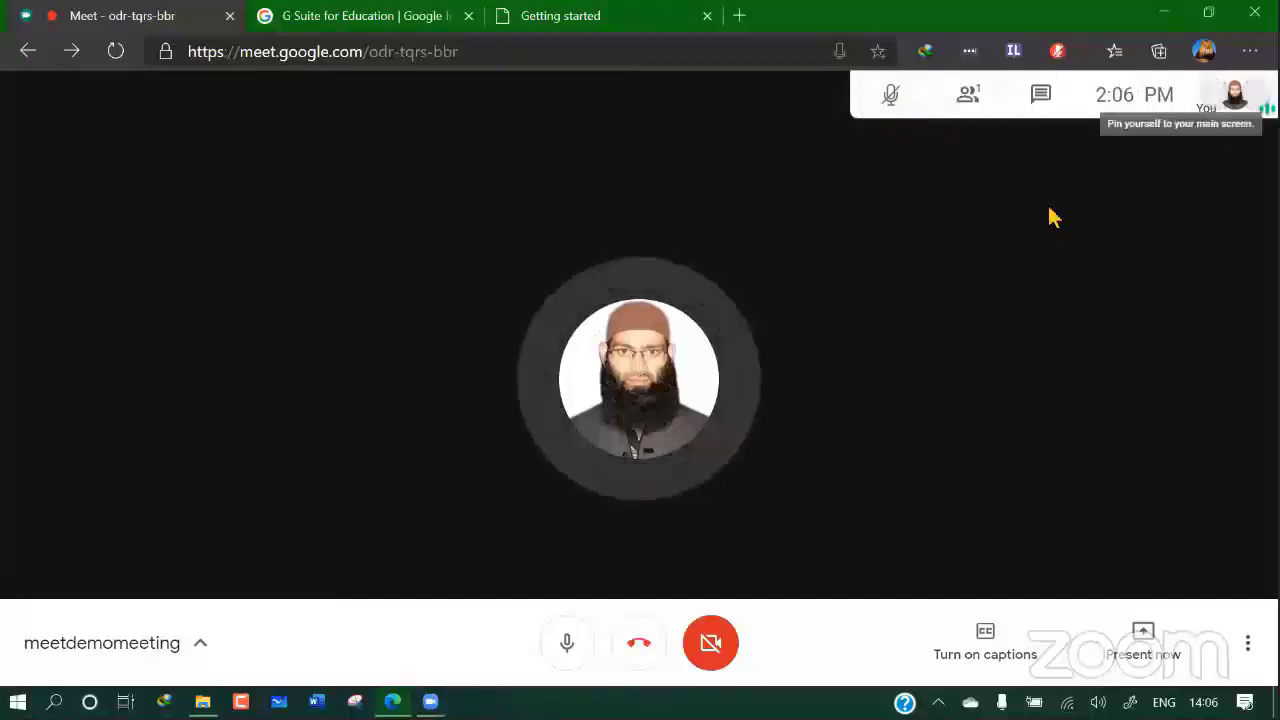
Show the participant list and view the Add people dialog's Call tab before closing it
left_click(968, 100)
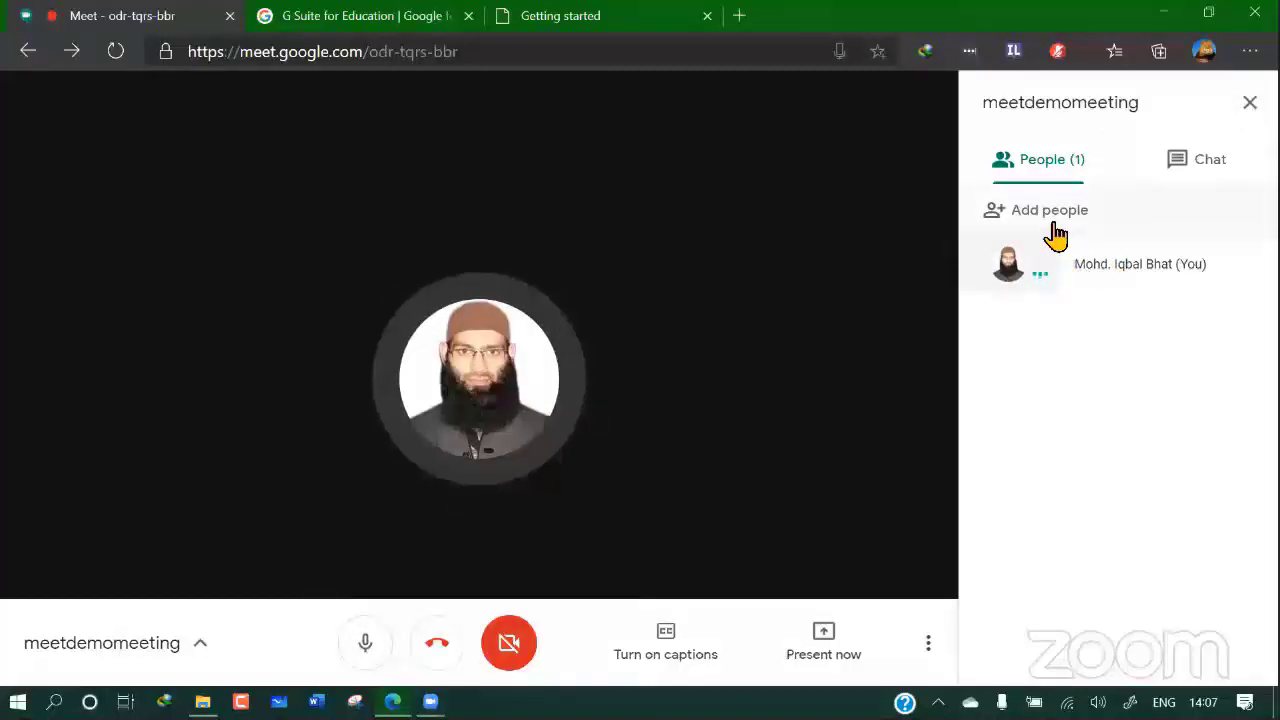
left_click(1052, 232)
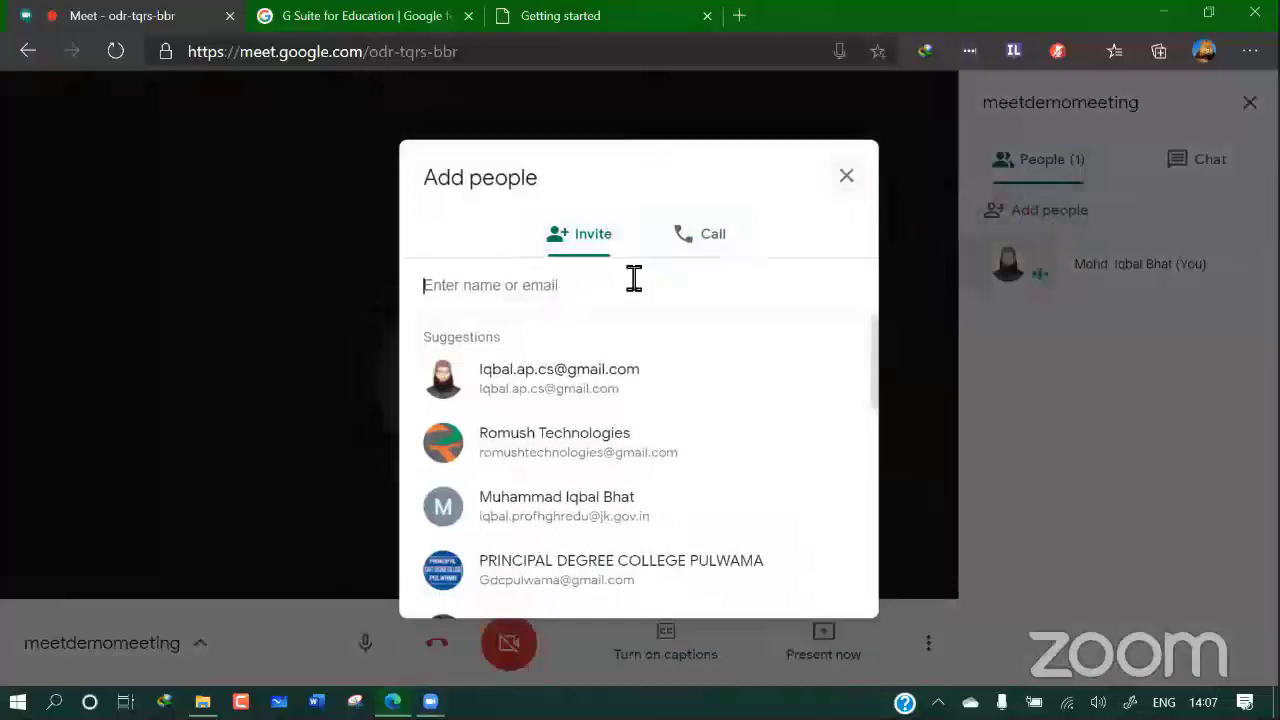
left_click(715, 238)
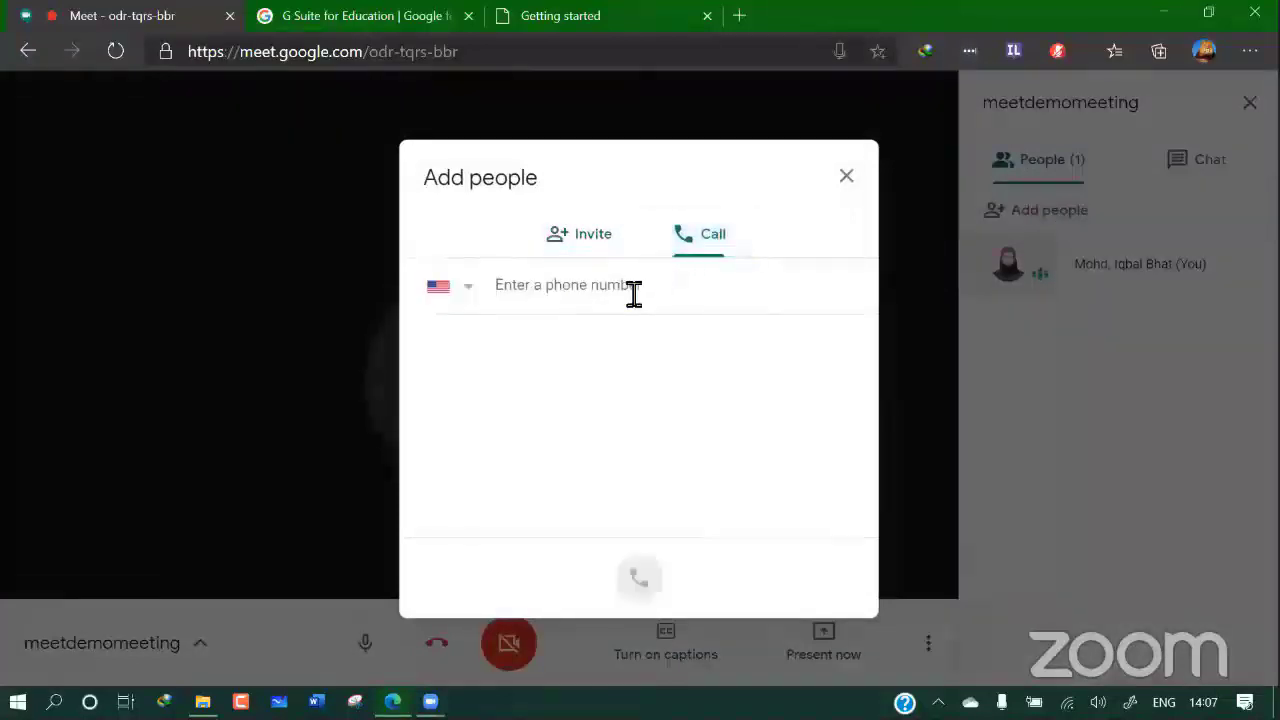
left_click(846, 182)
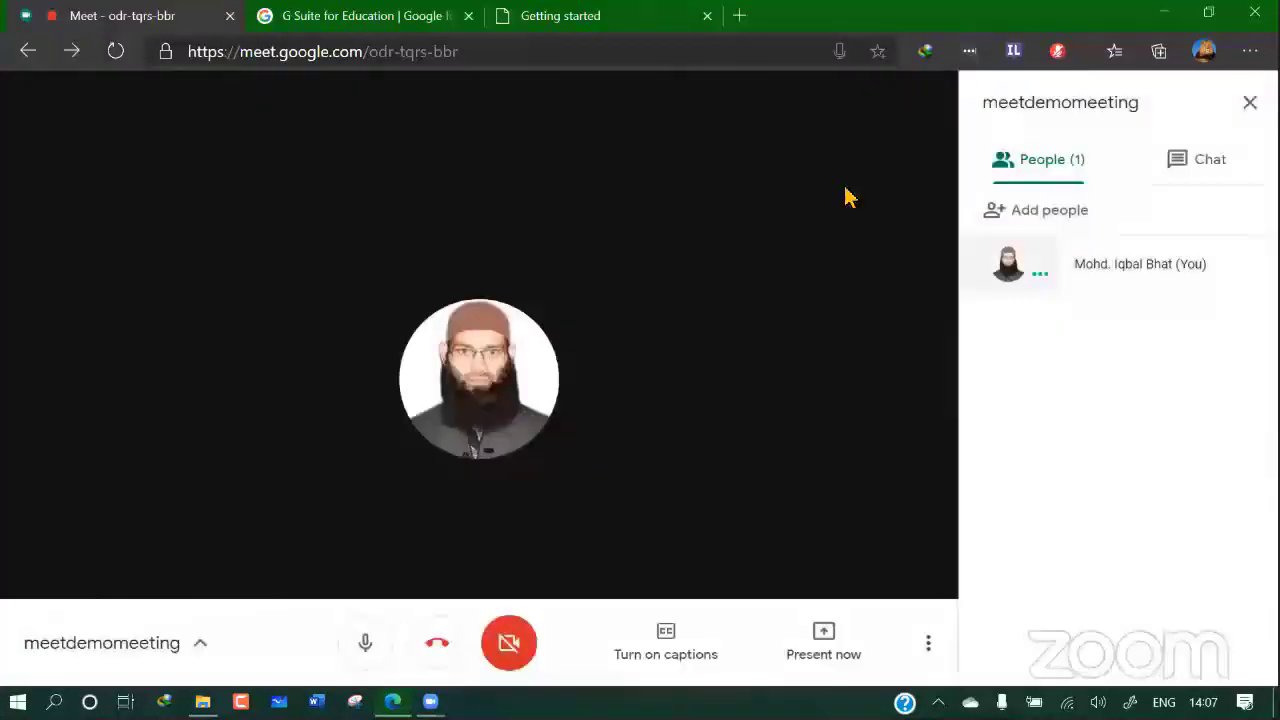
Check the meeting chat, go back to People, then close the side panel
left_click(1172, 170)
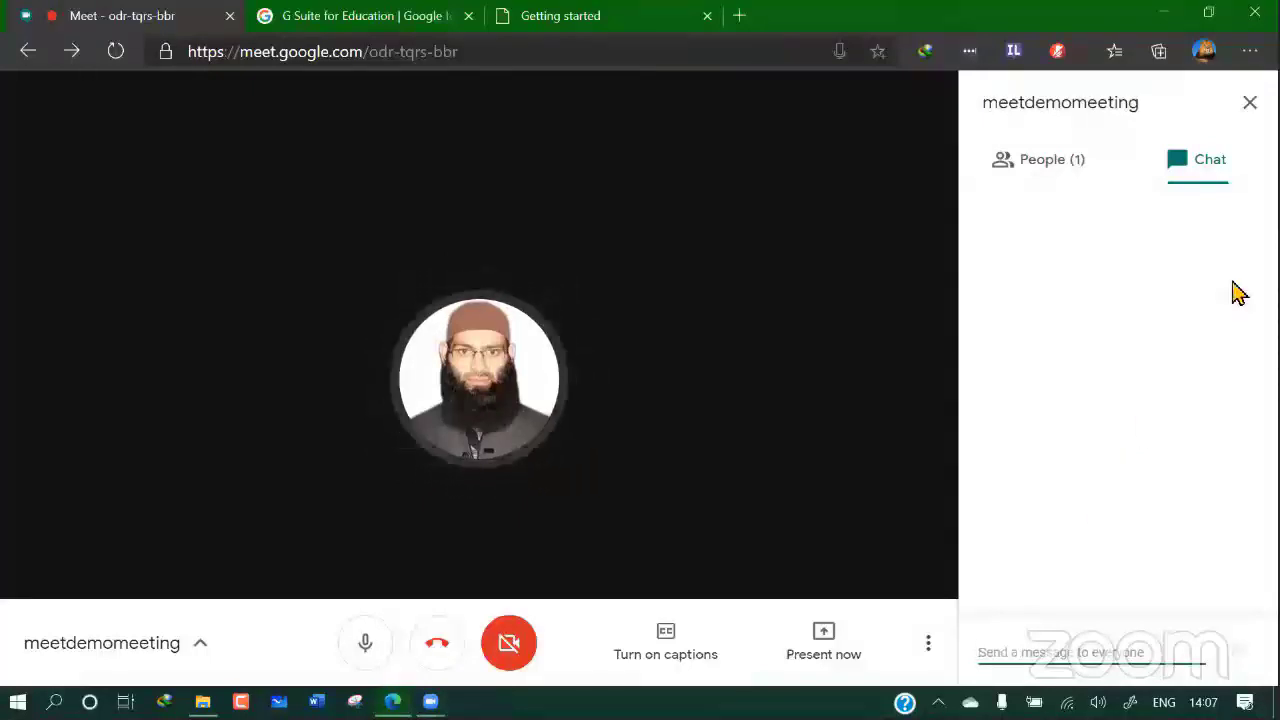
left_click(1088, 165)
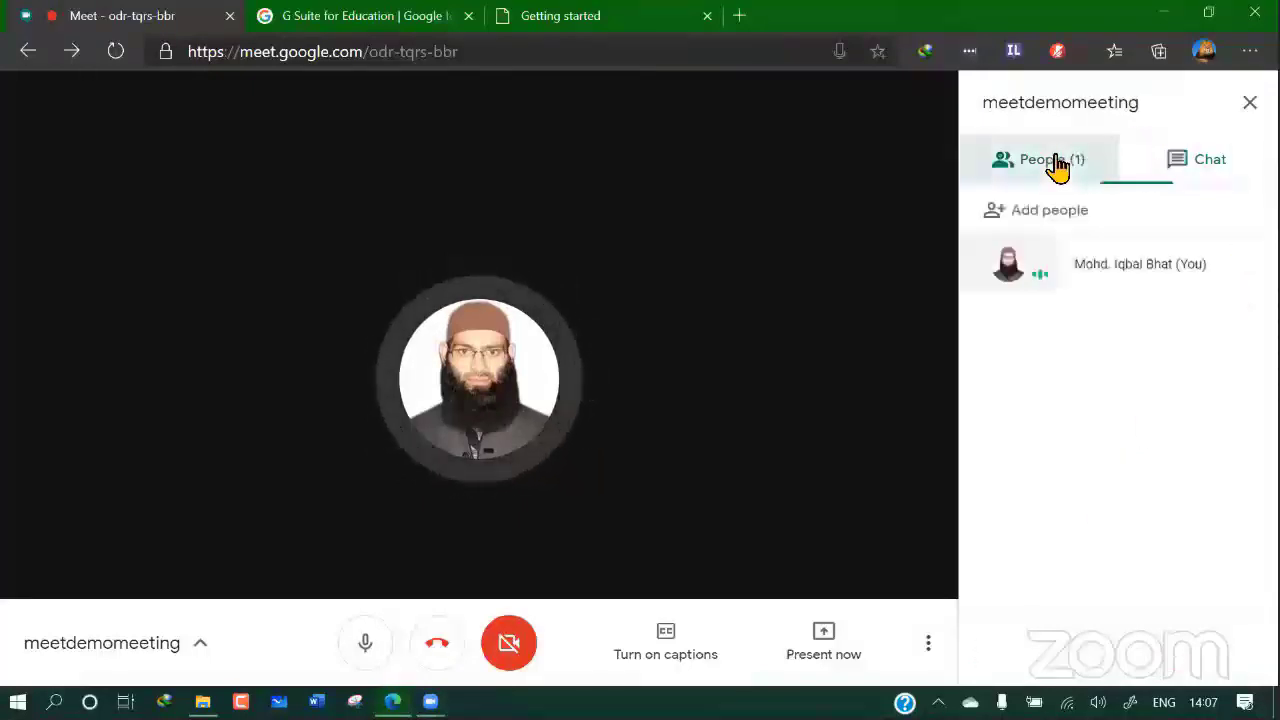
left_click(1250, 102)
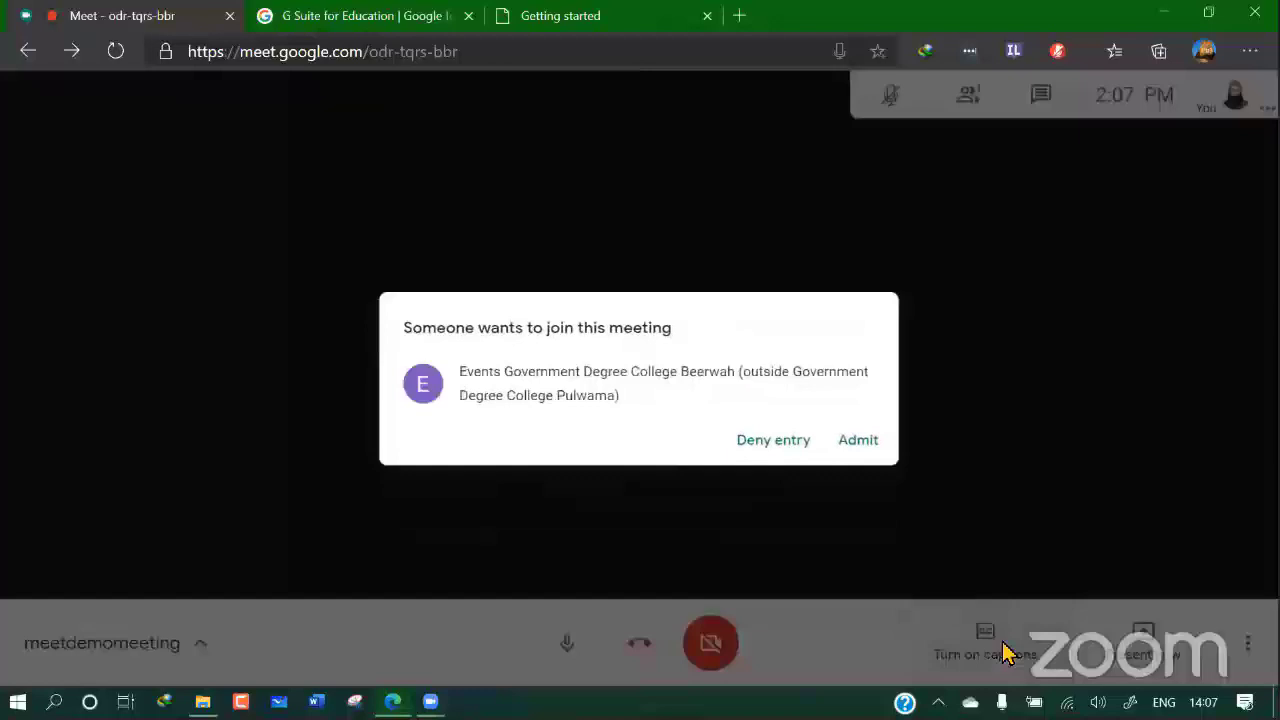
Admit the waiting guest, then switch live captions on and back off
left_click(862, 446)
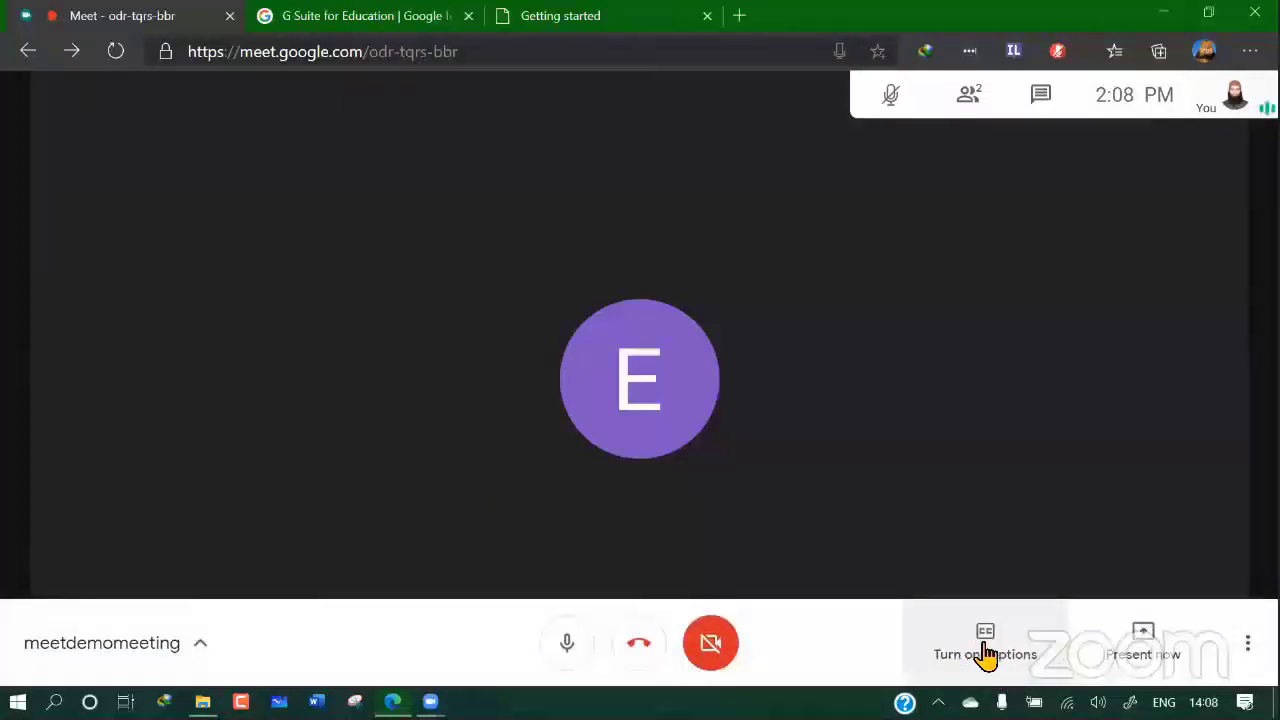
left_click(986, 655)
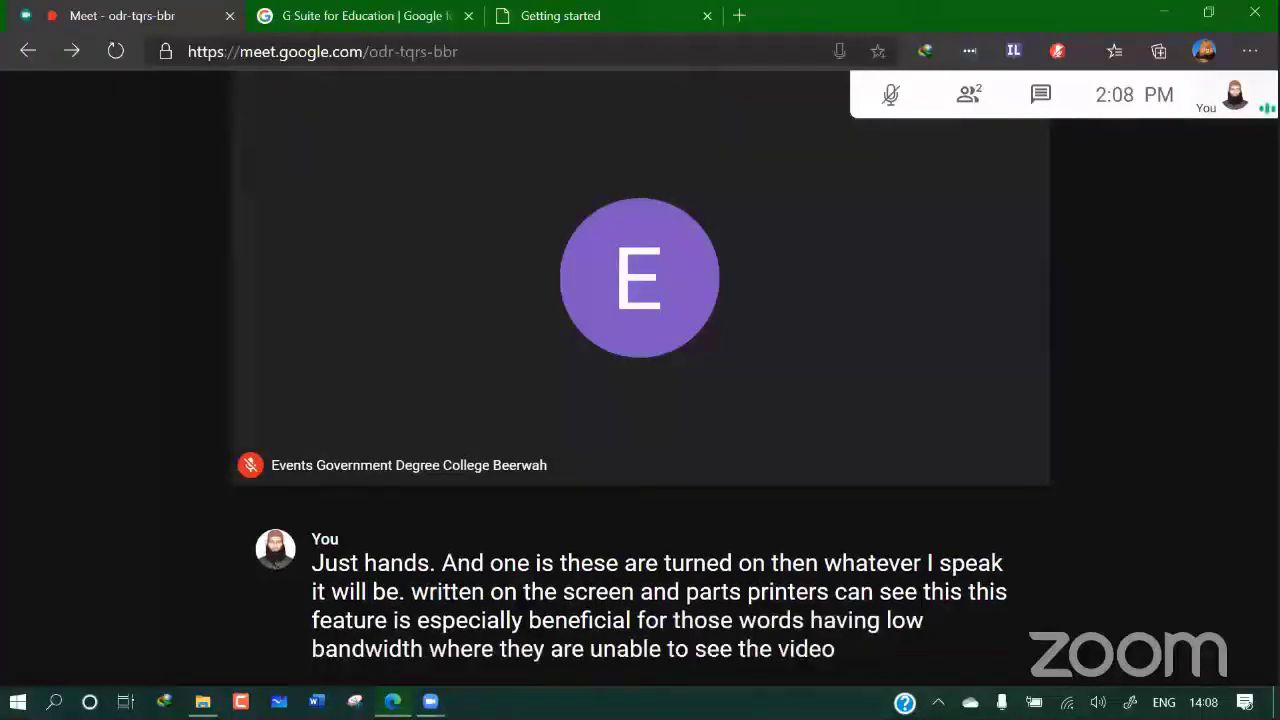
mouse_move(854, 583)
left_click(986, 638)
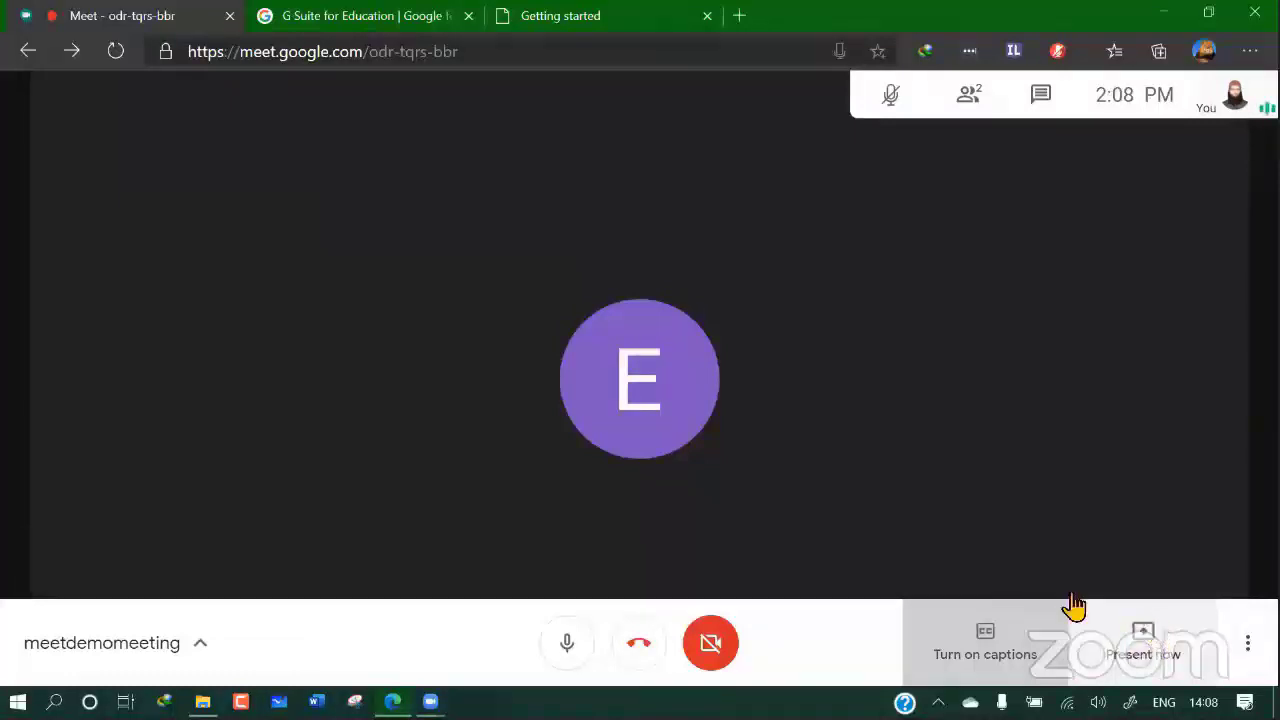
Present your entire screen to the meeting by choosing the screen and sharing it
left_click(1165, 658)
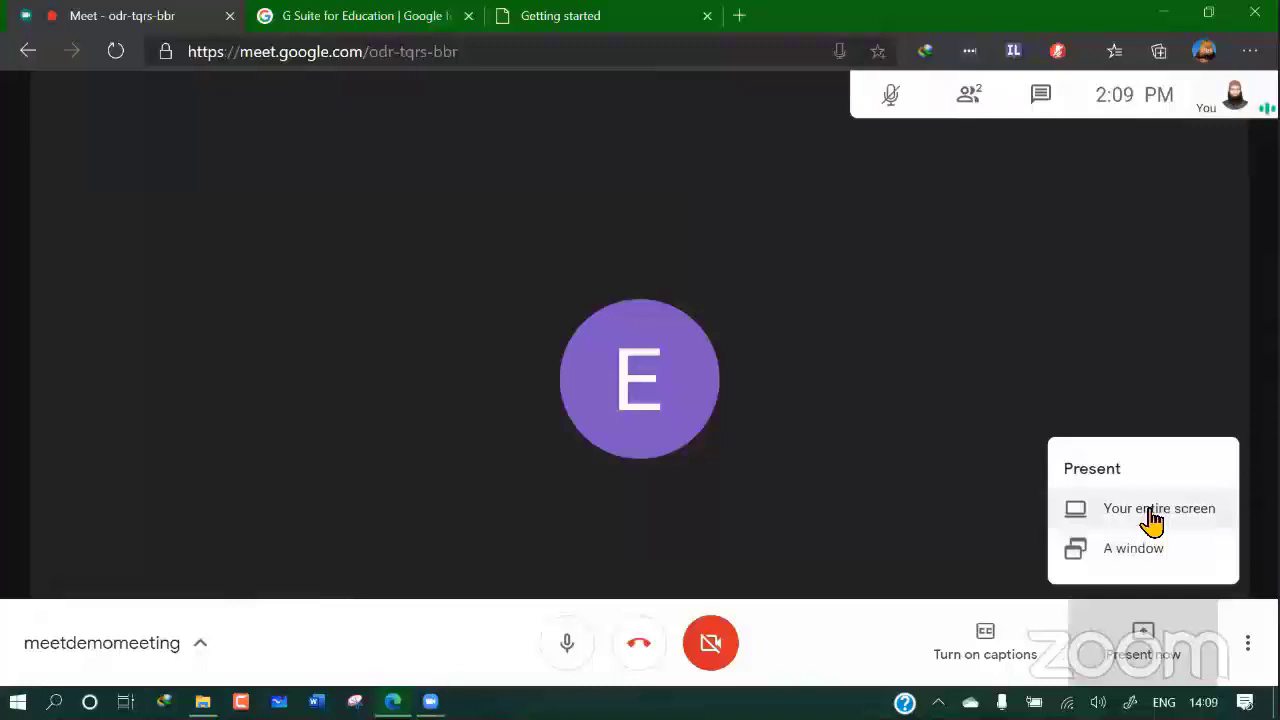
left_click(1153, 515)
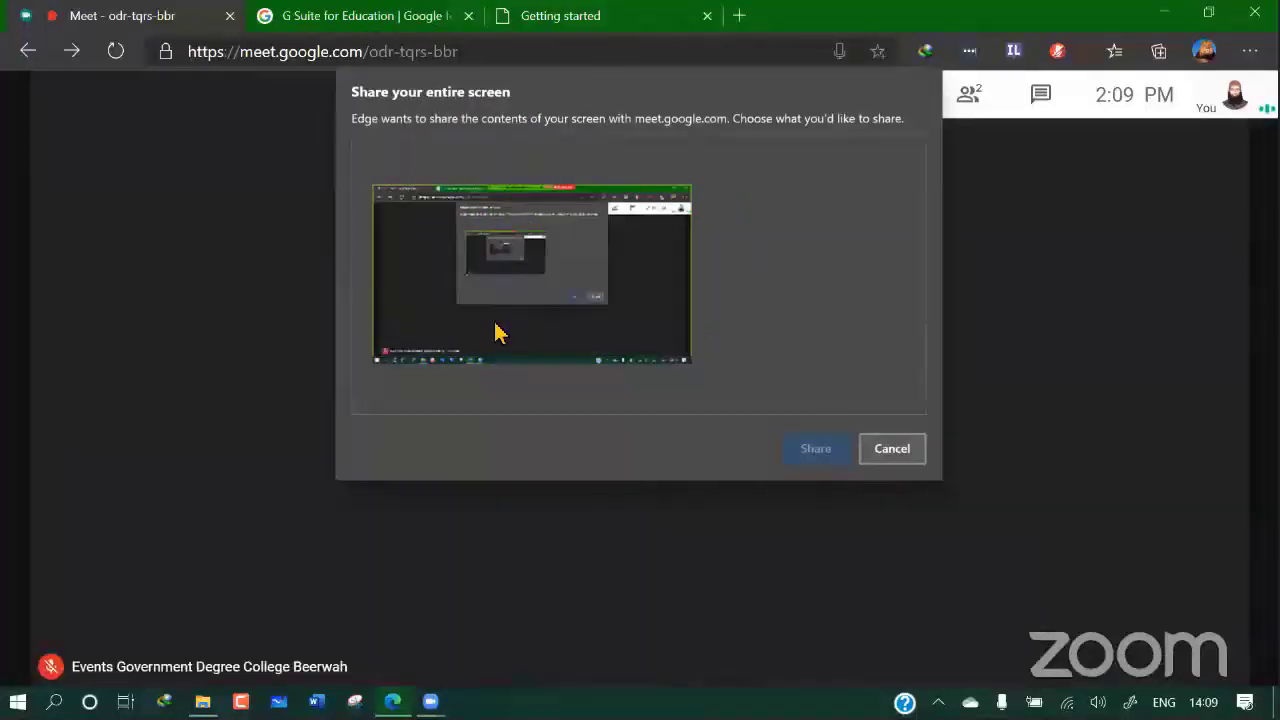
left_click(548, 323)
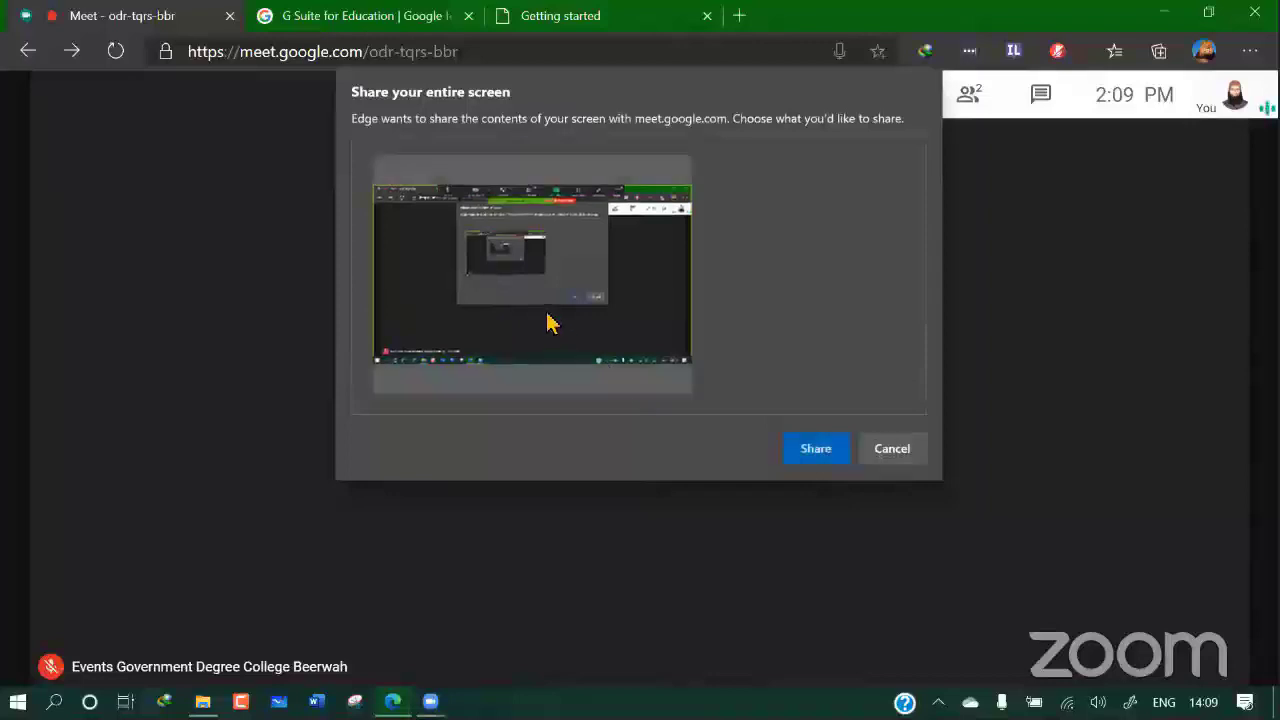
left_click(812, 447)
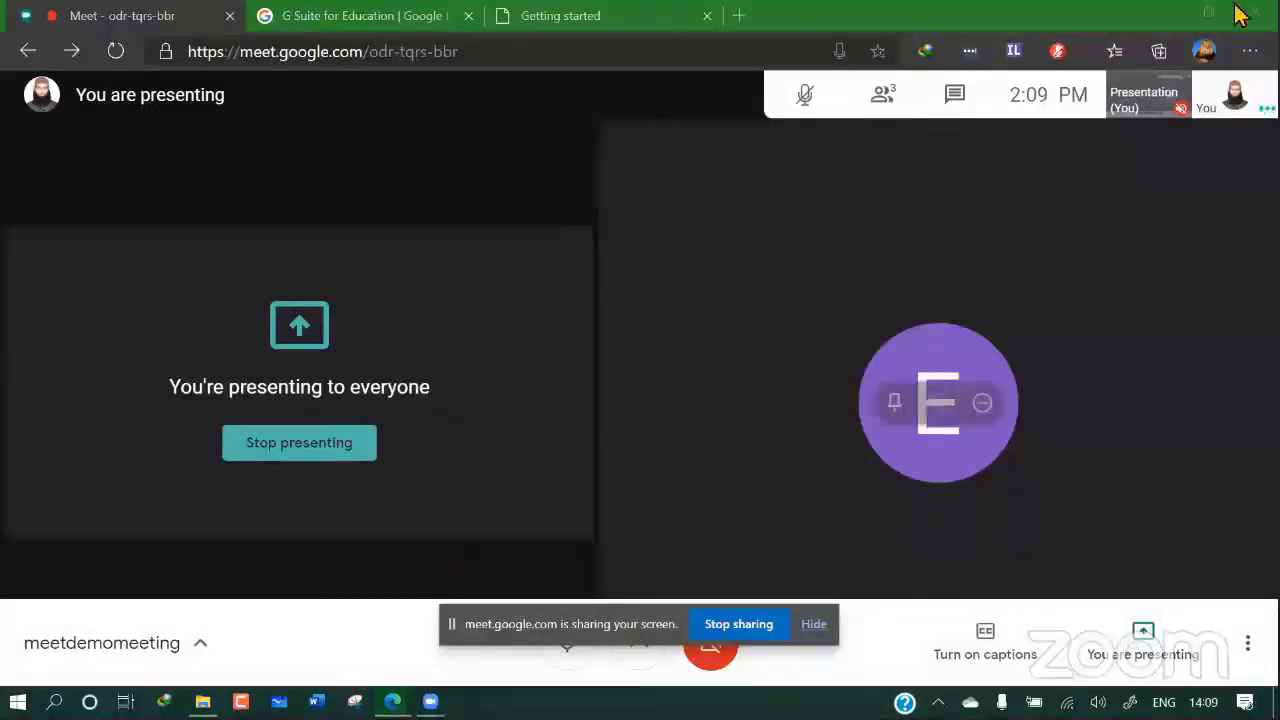
Show the Windows desktop, then bring the Meet window back from the taskbar
key("super+d")
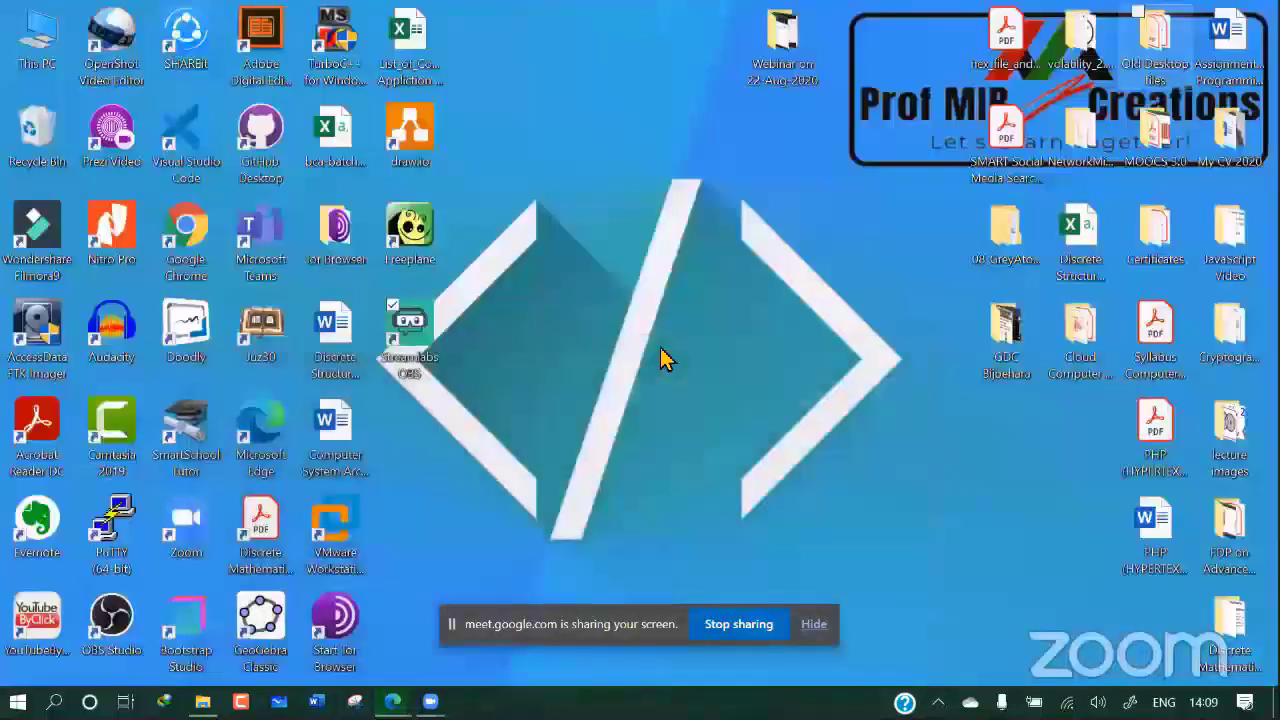
right_click(414, 348)
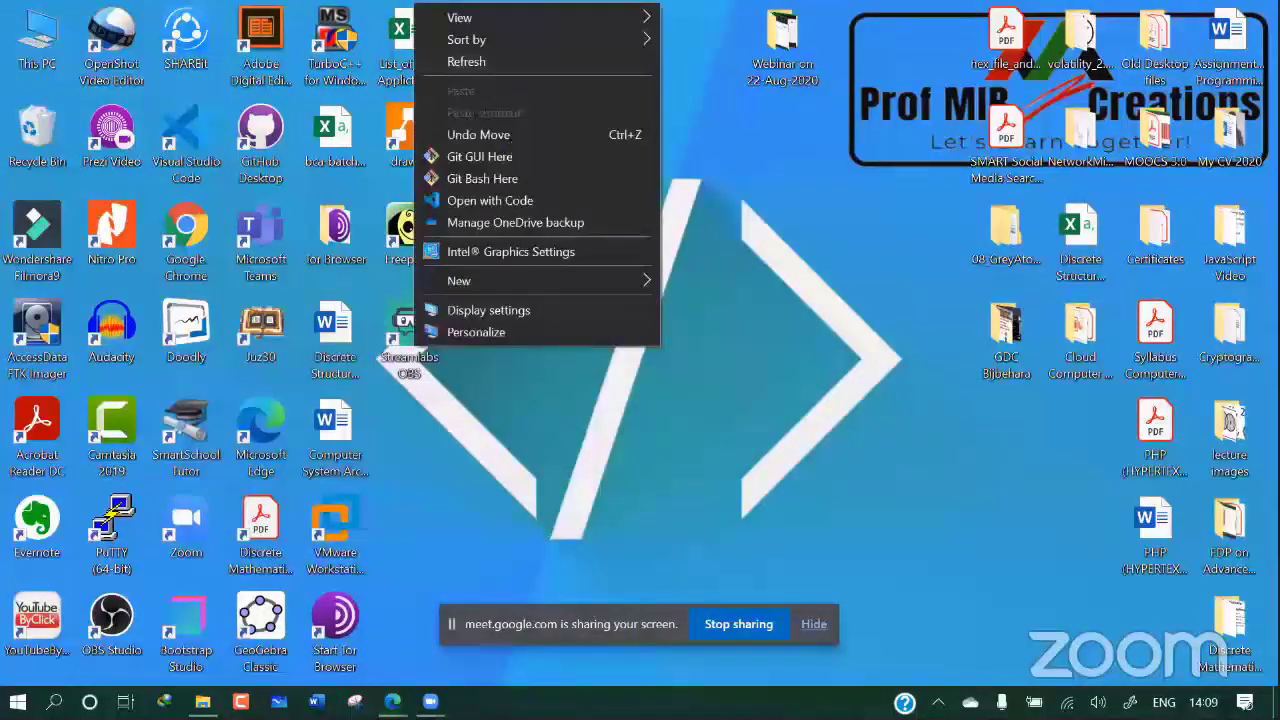
key("Escape")
mouse_move(392, 701)
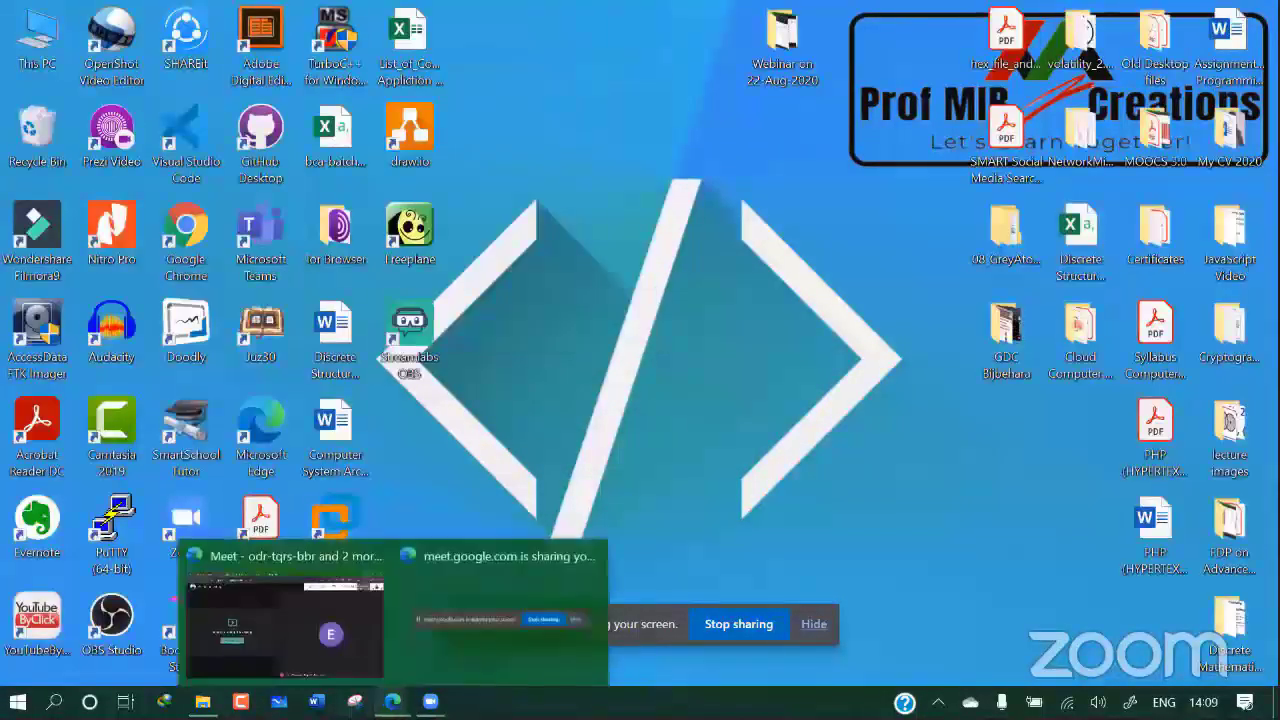
left_click(330, 632)
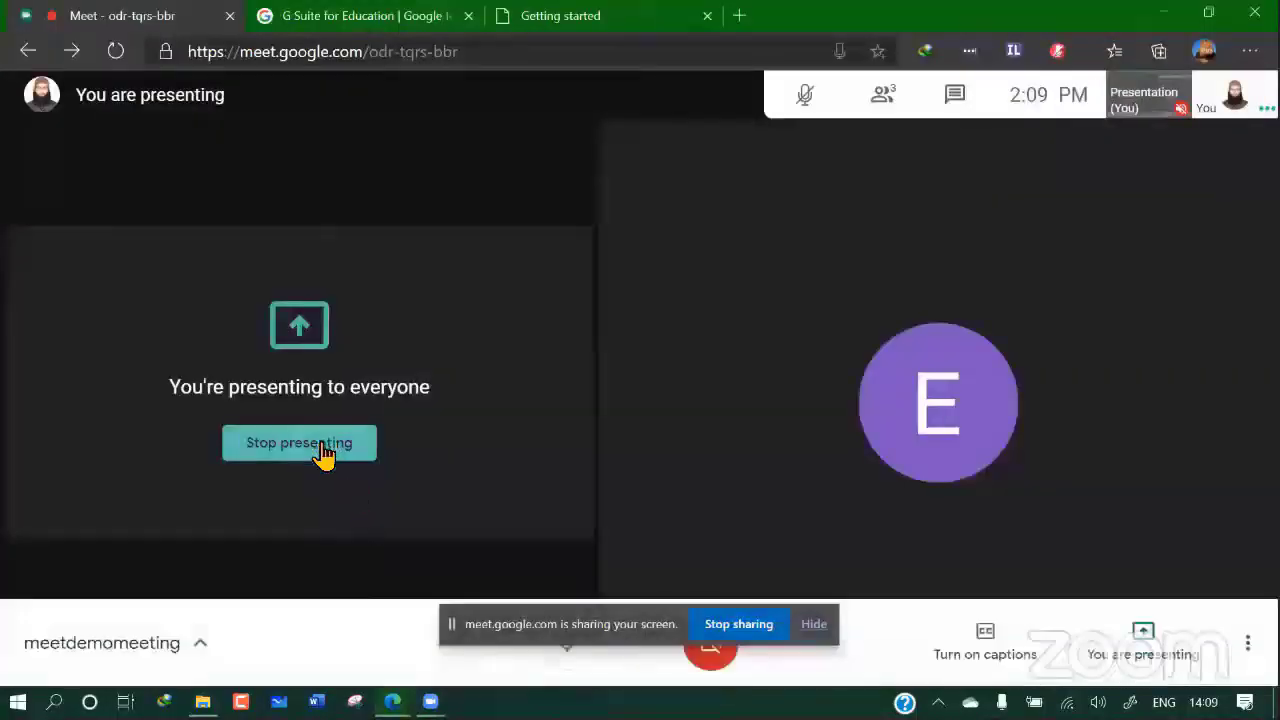
Stop presenting, then start sharing the Meet window but cancel the prompt
left_click(325, 453)
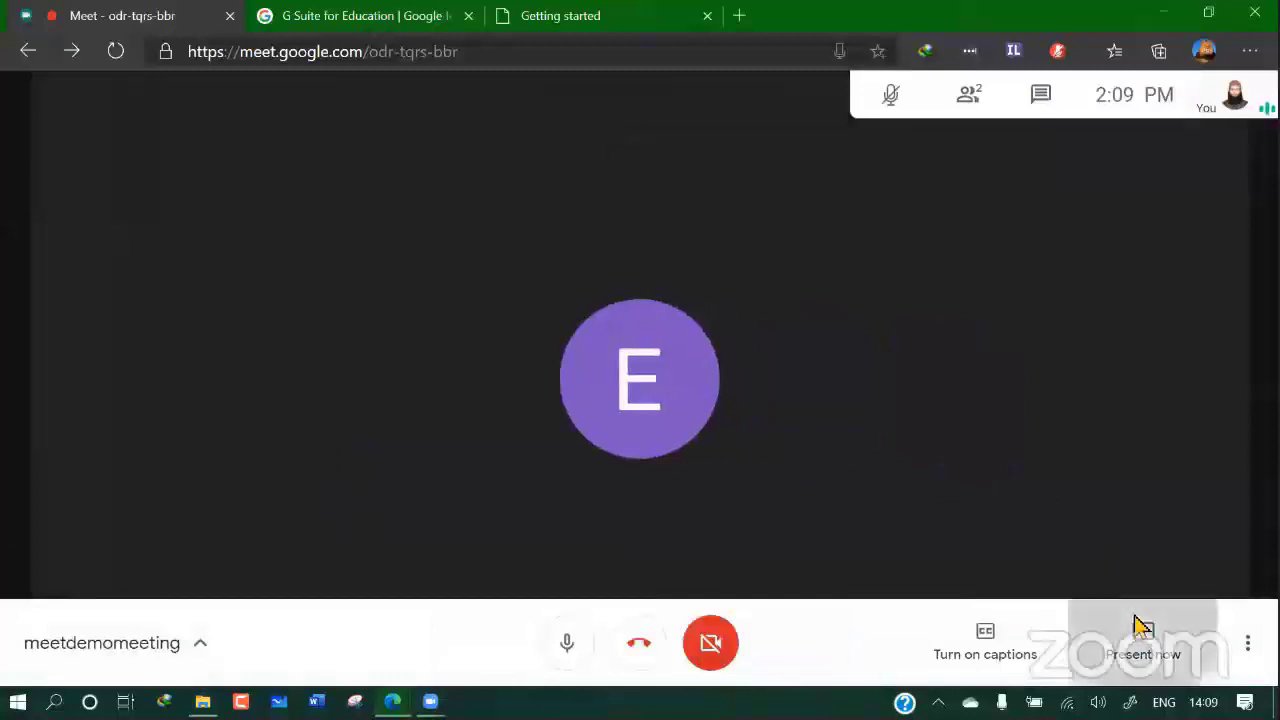
left_click(1143, 627)
left_click(1175, 562)
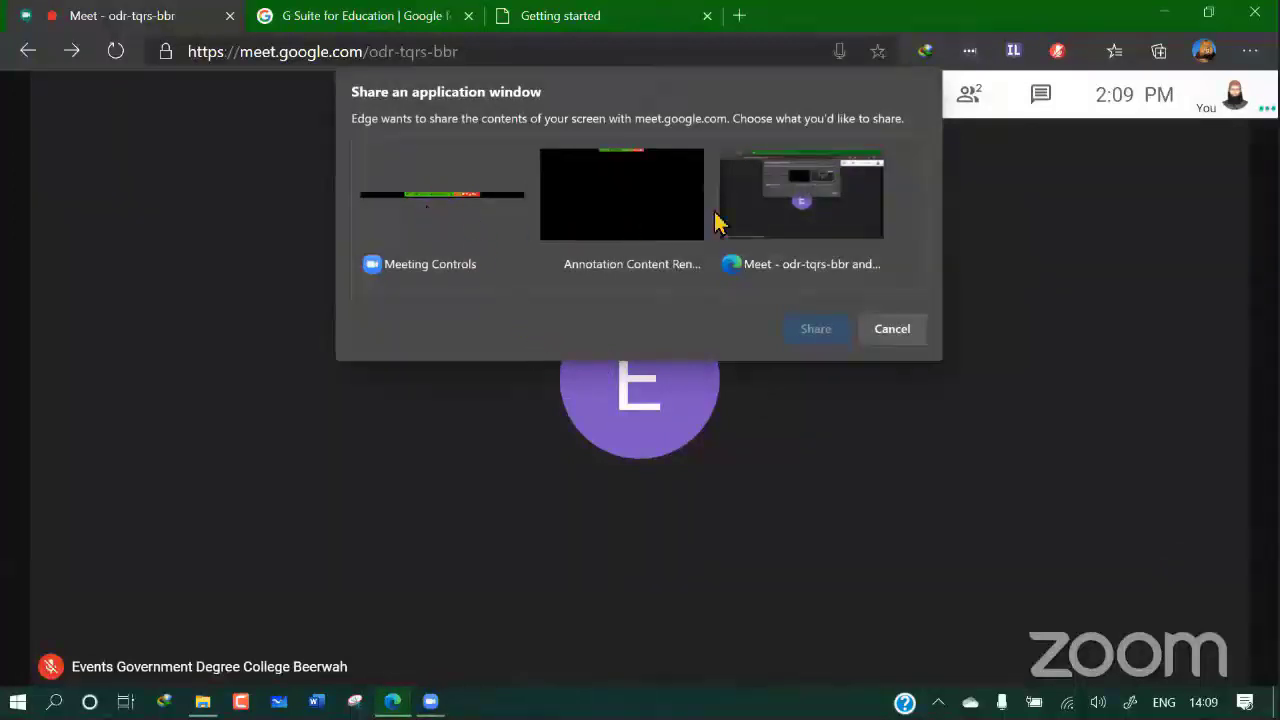
left_click(808, 220)
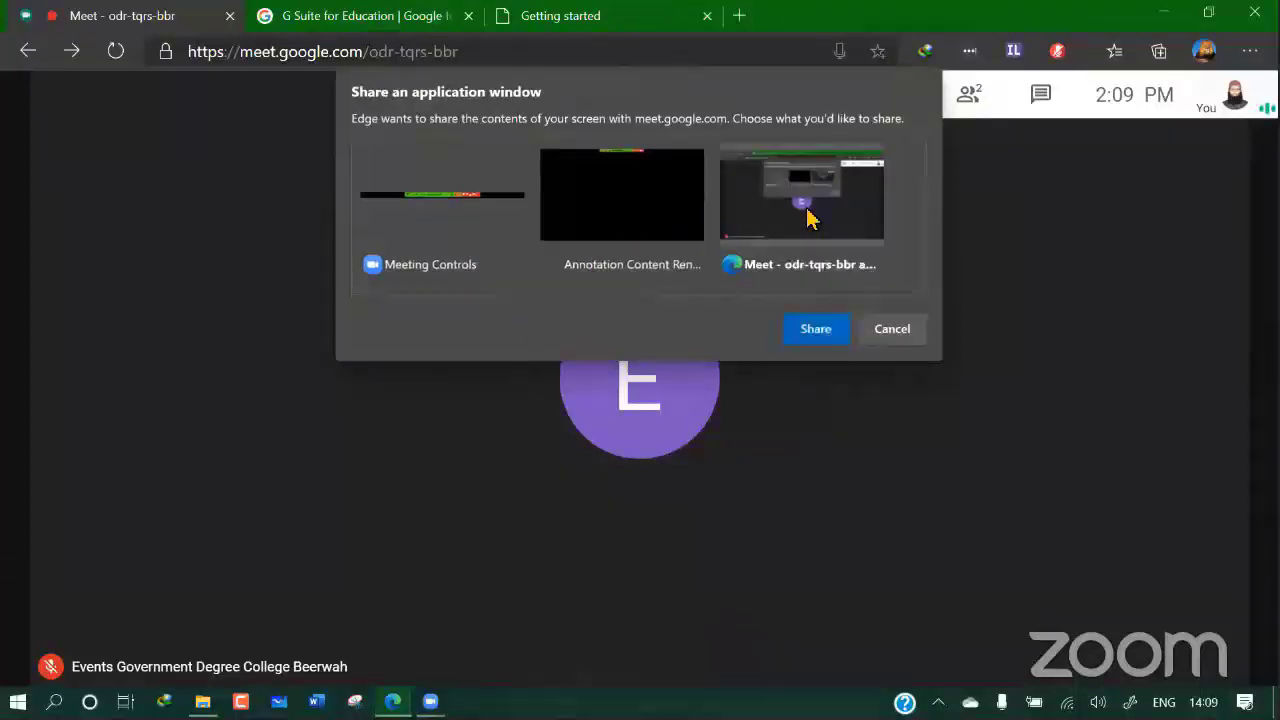
left_click(892, 330)
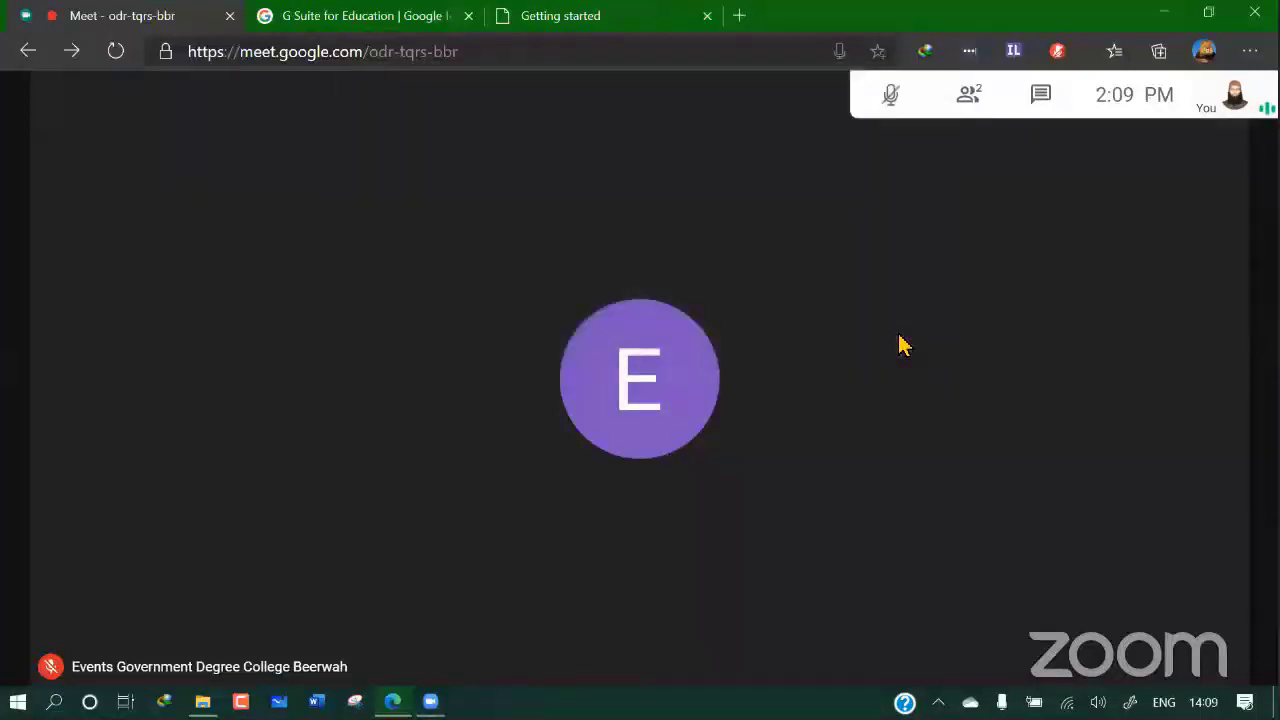
left_click(18, 701)
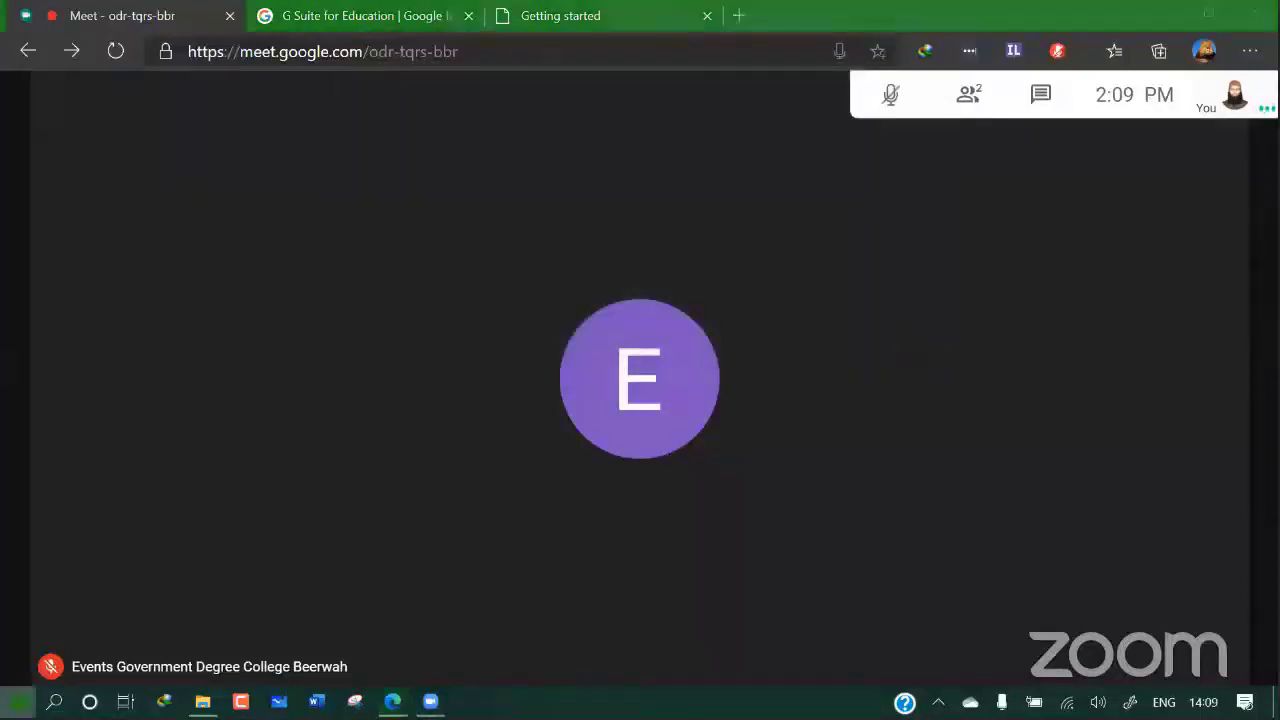
Launch PowerPoint, open 'cloud computing basics' from Recent, and minimize it
type("powerpoi")
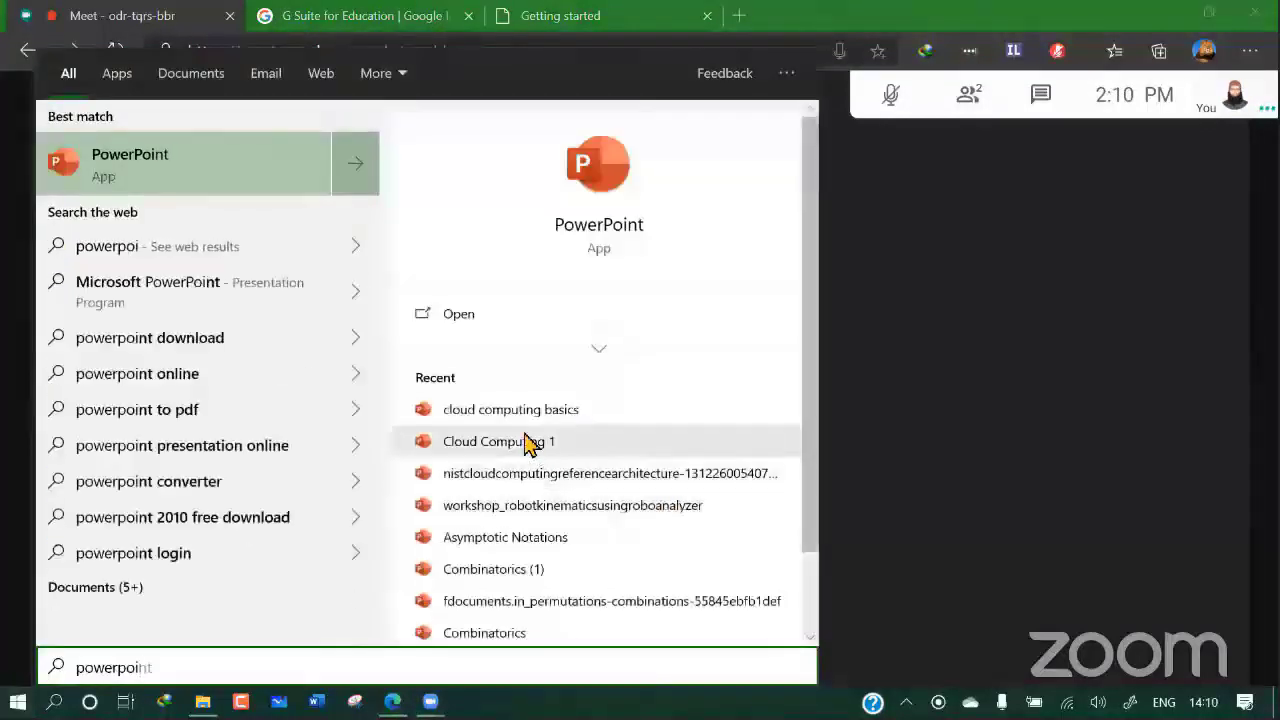
left_click(522, 417)
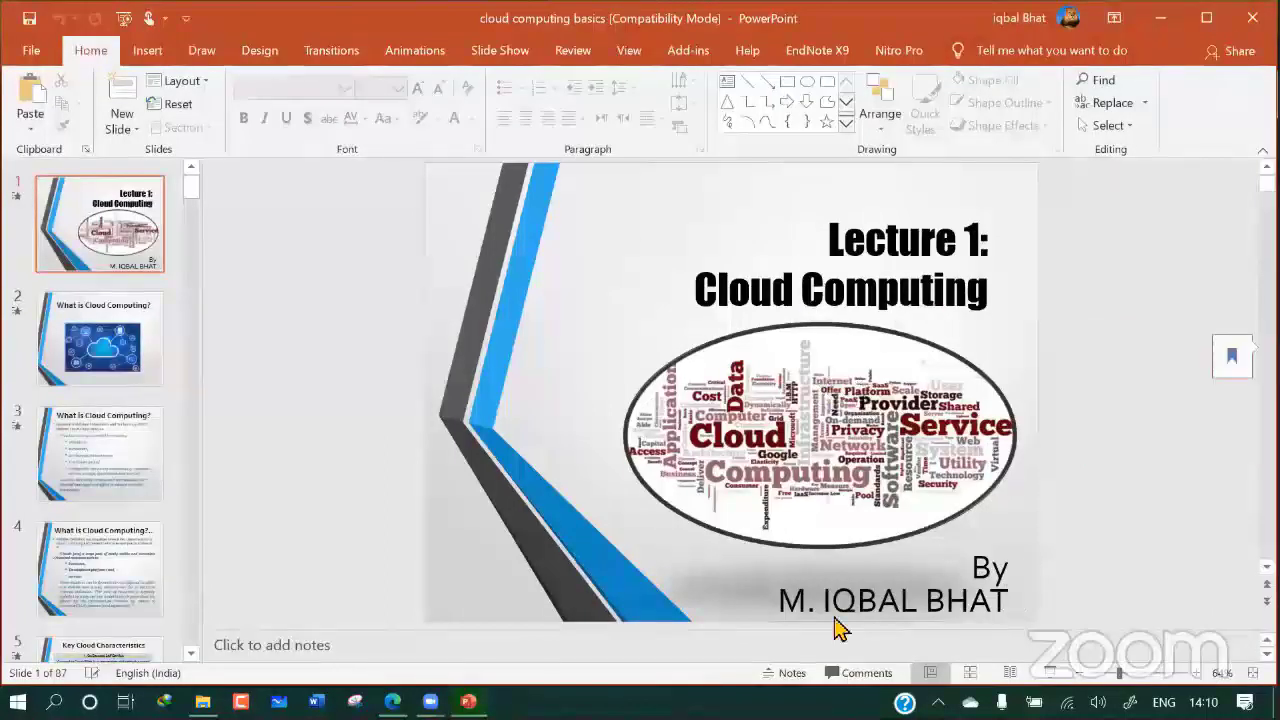
left_click(1160, 18)
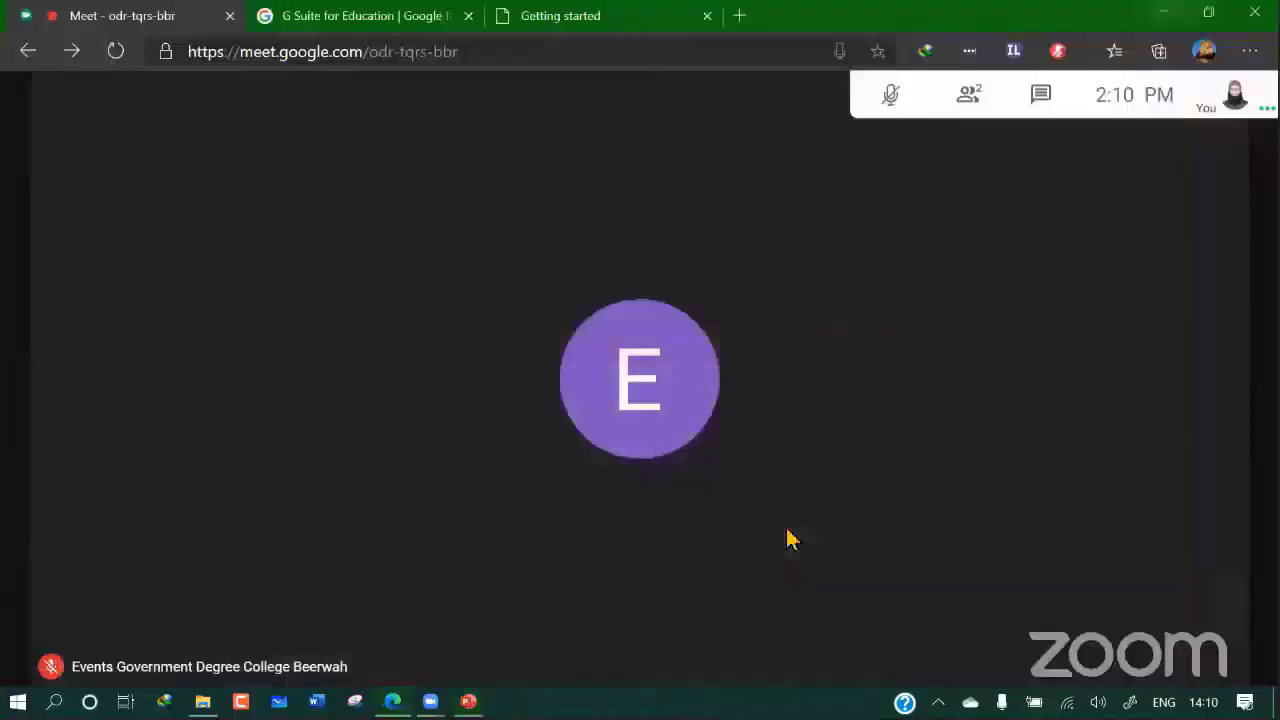
Cancel a single-window share, then share your entire screen with 'meetdemomeeting' instead
left_click(1163, 648)
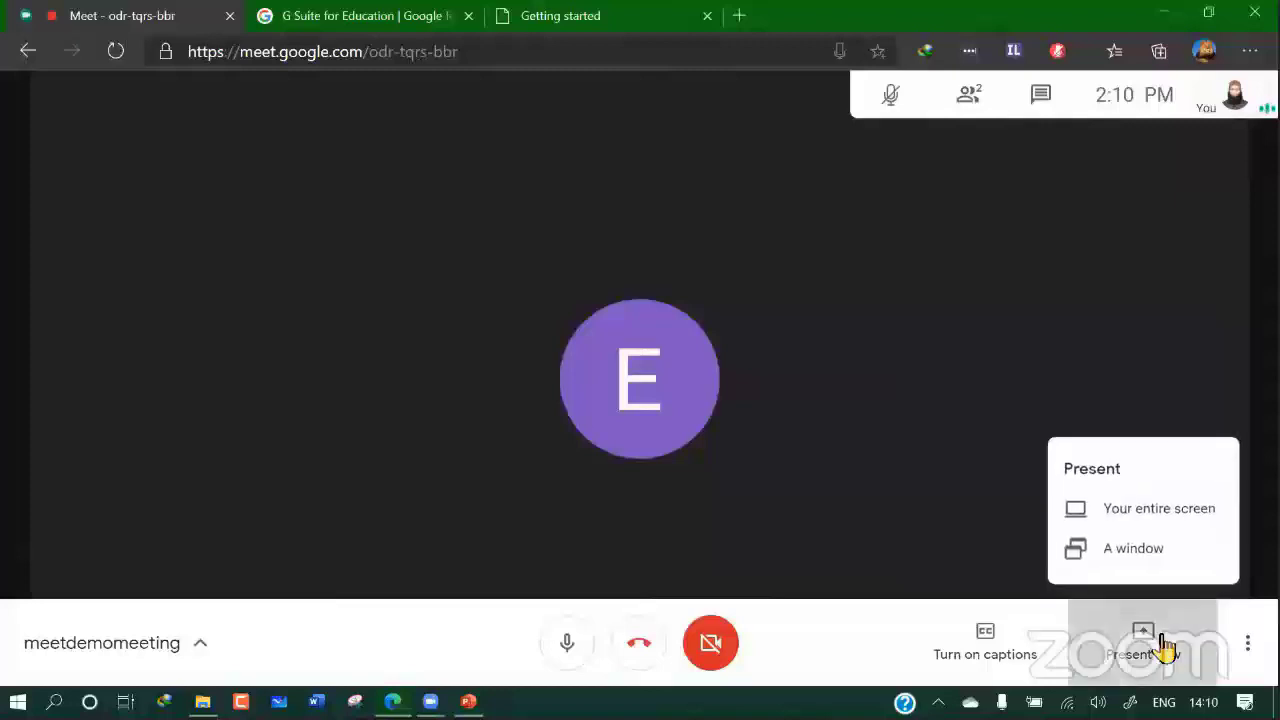
left_click(1158, 568)
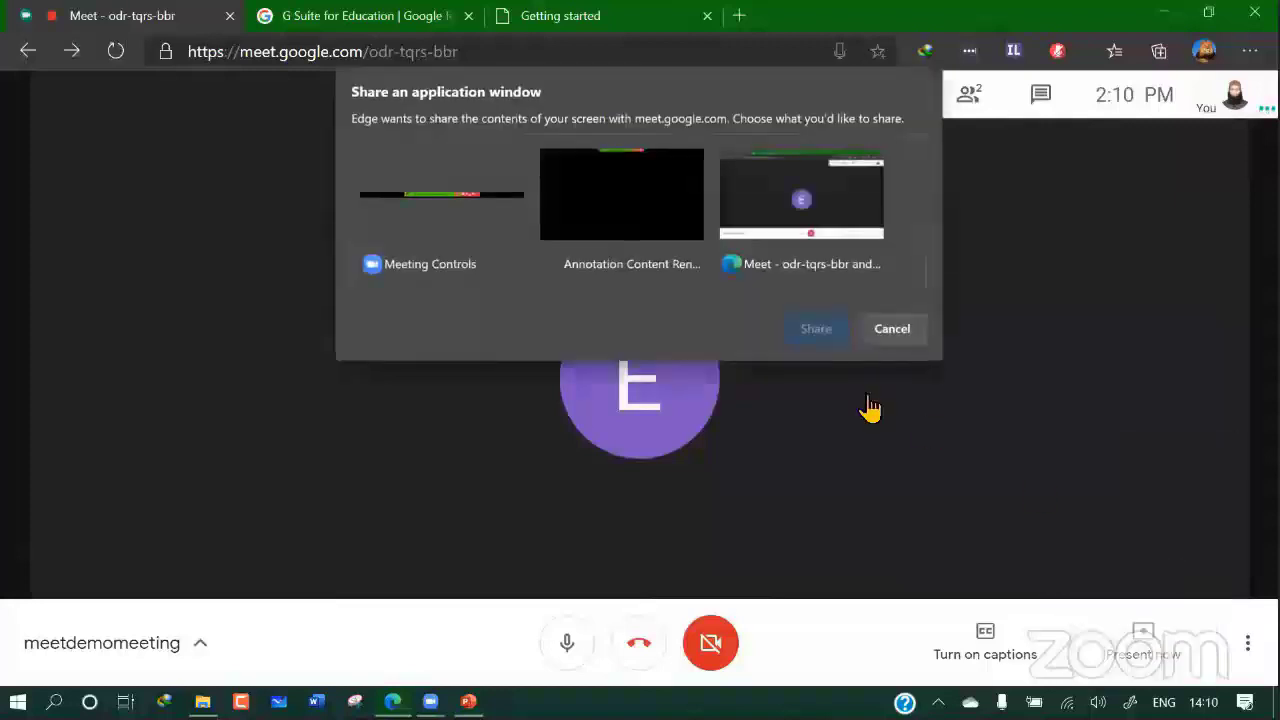
left_click(876, 329)
left_click(1140, 645)
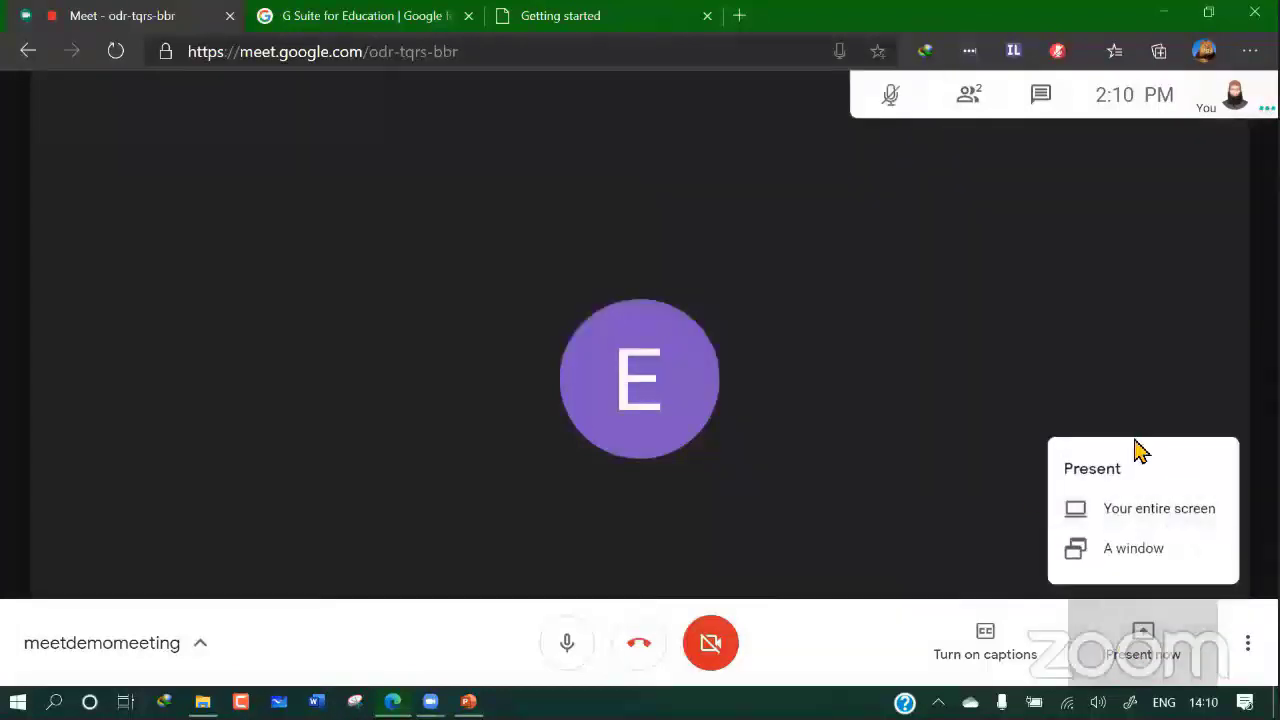
left_click(1112, 519)
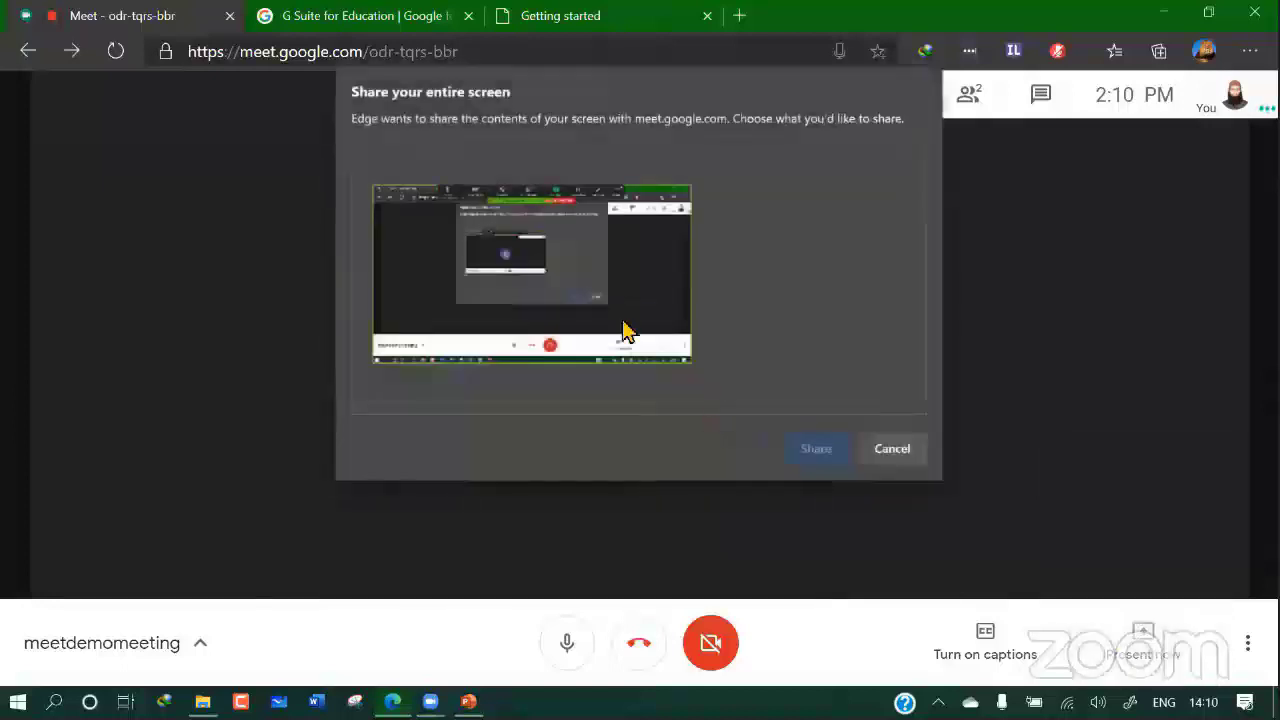
left_click(622, 272)
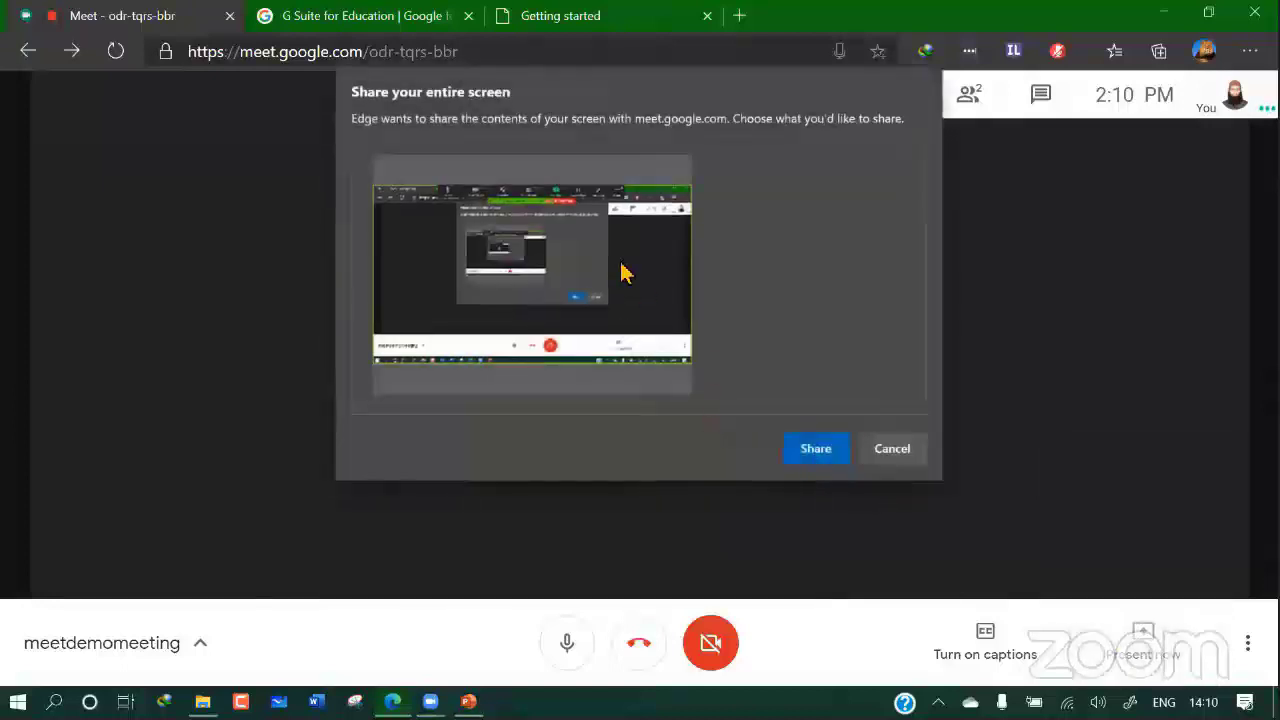
left_click(818, 449)
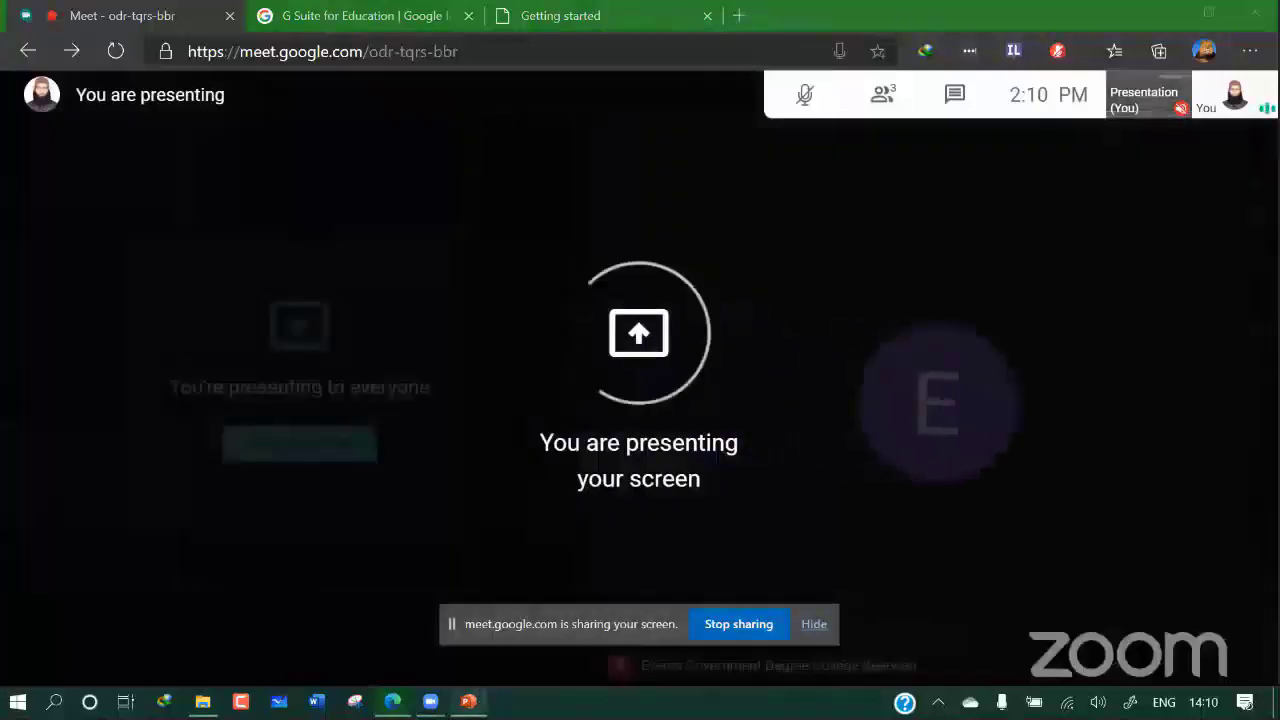
In PowerPoint, play the slide show from slide 1, end it, and close PowerPoint
key("alt+Tab")
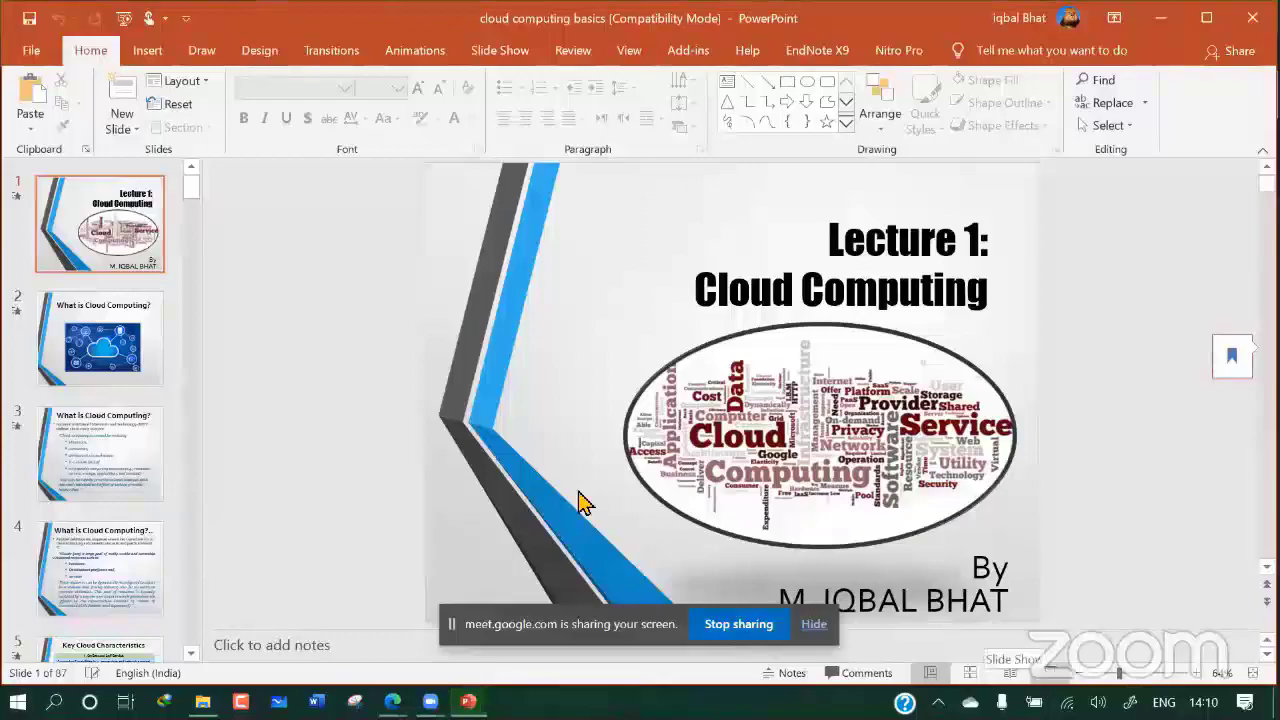
key("F5")
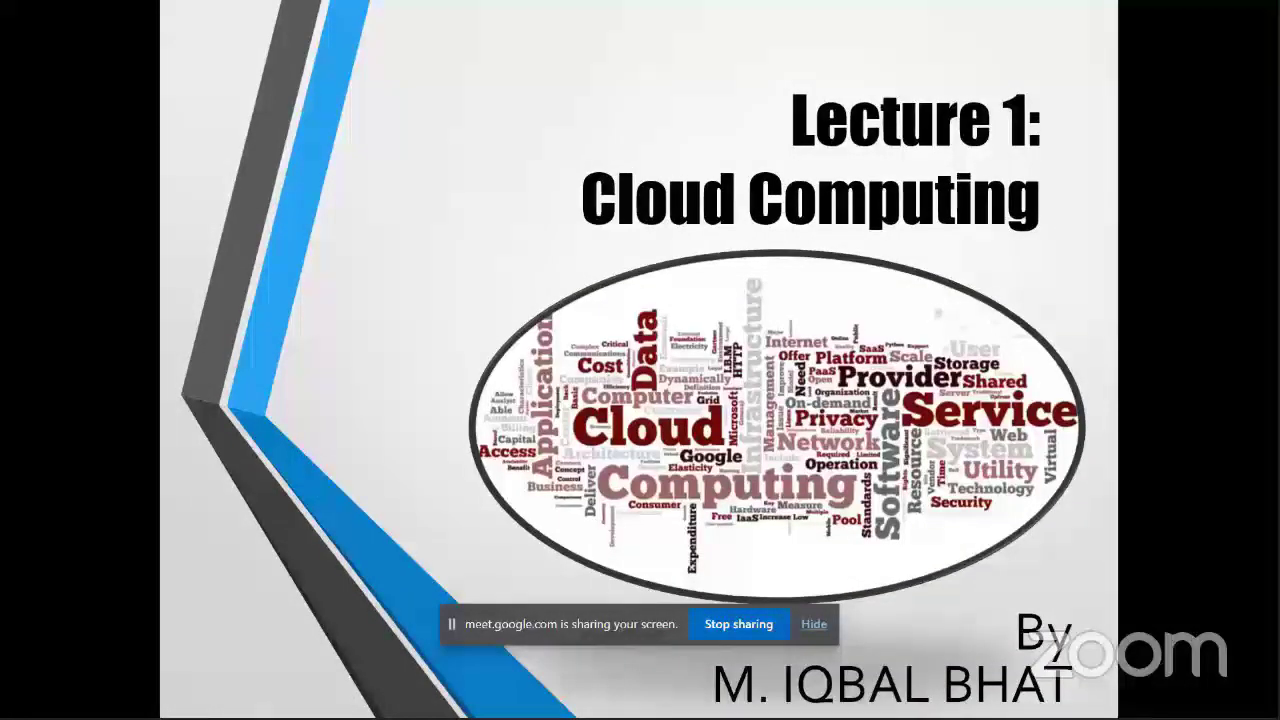
key("Escape")
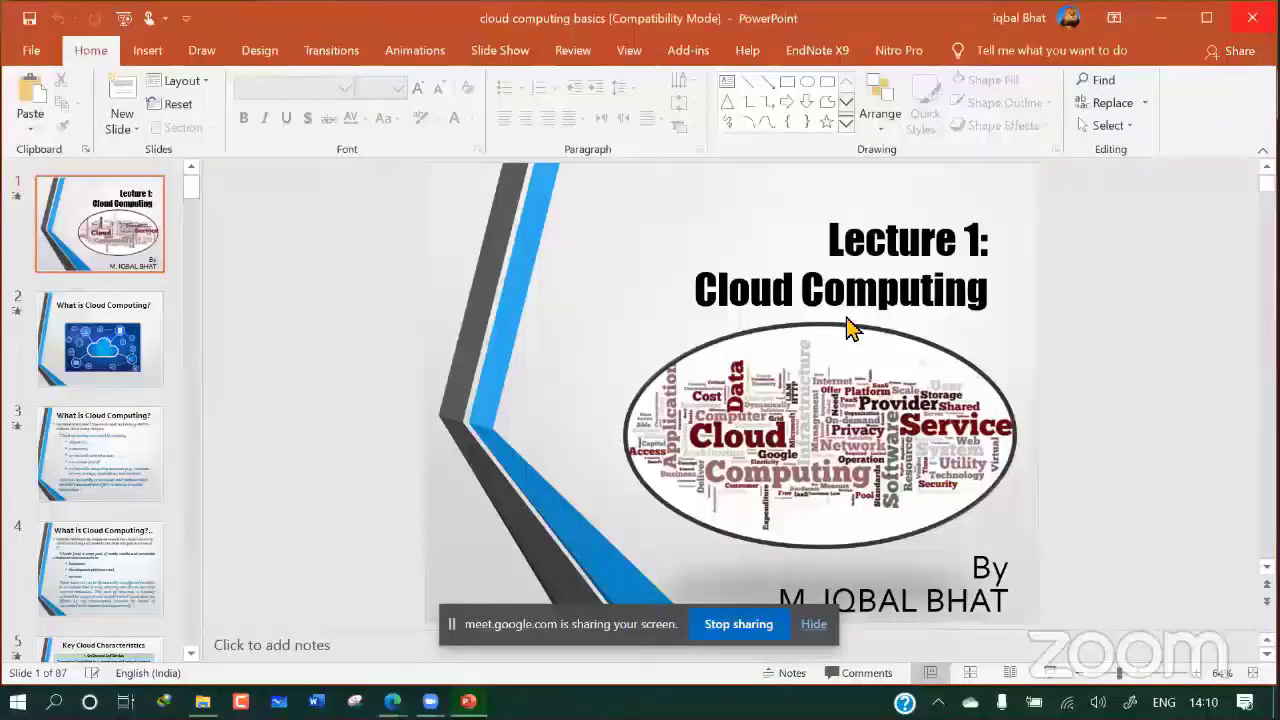
key("alt+F4")
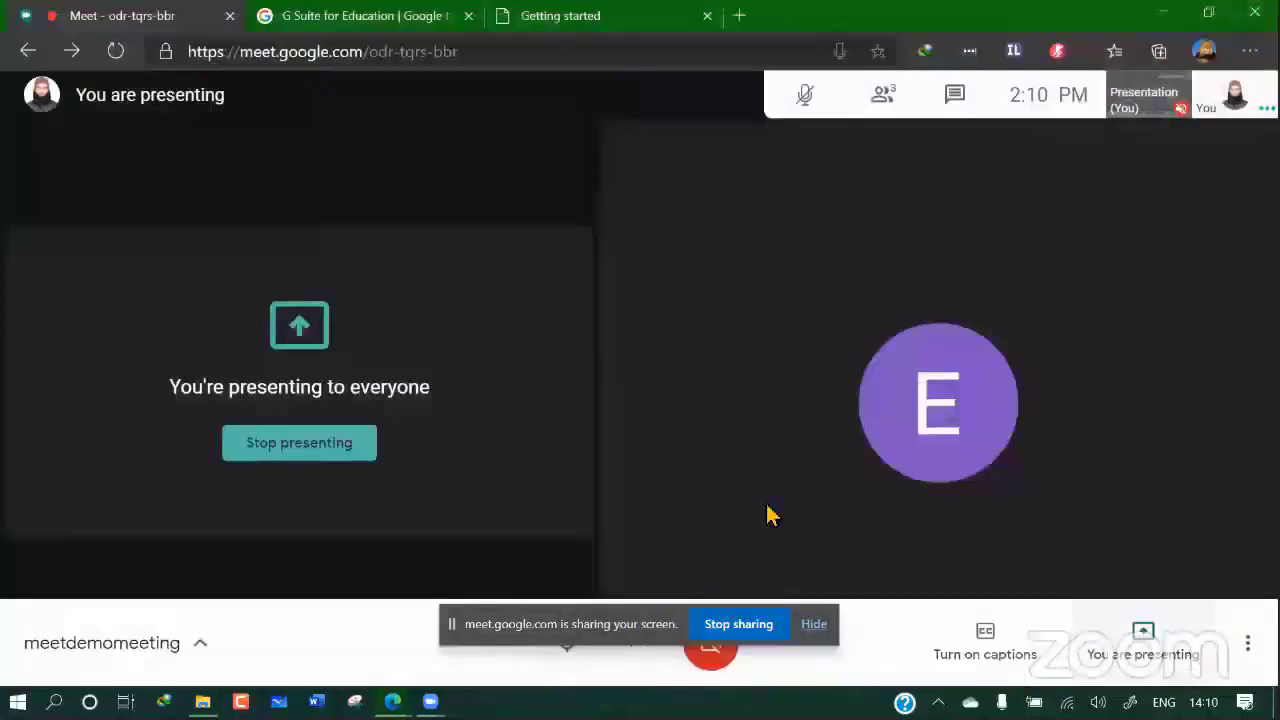
Stop presenting and open the three-dot More options menu
left_click(317, 447)
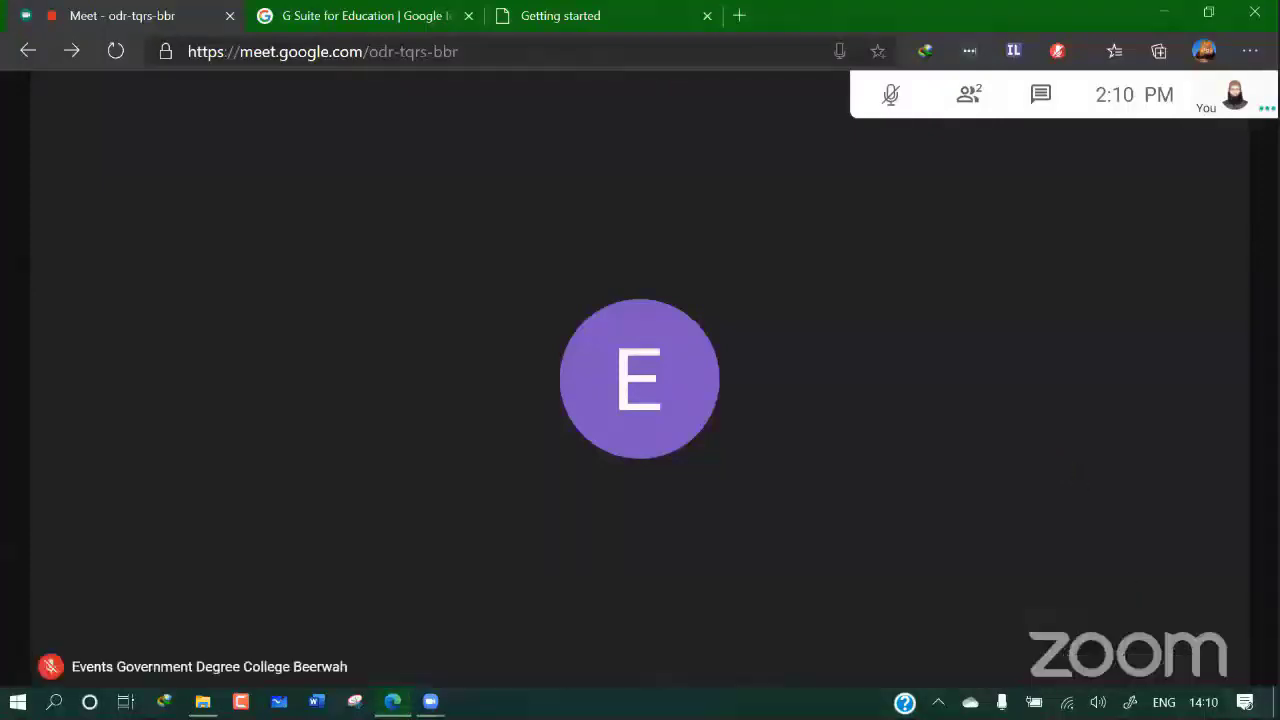
left_click(1247, 643)
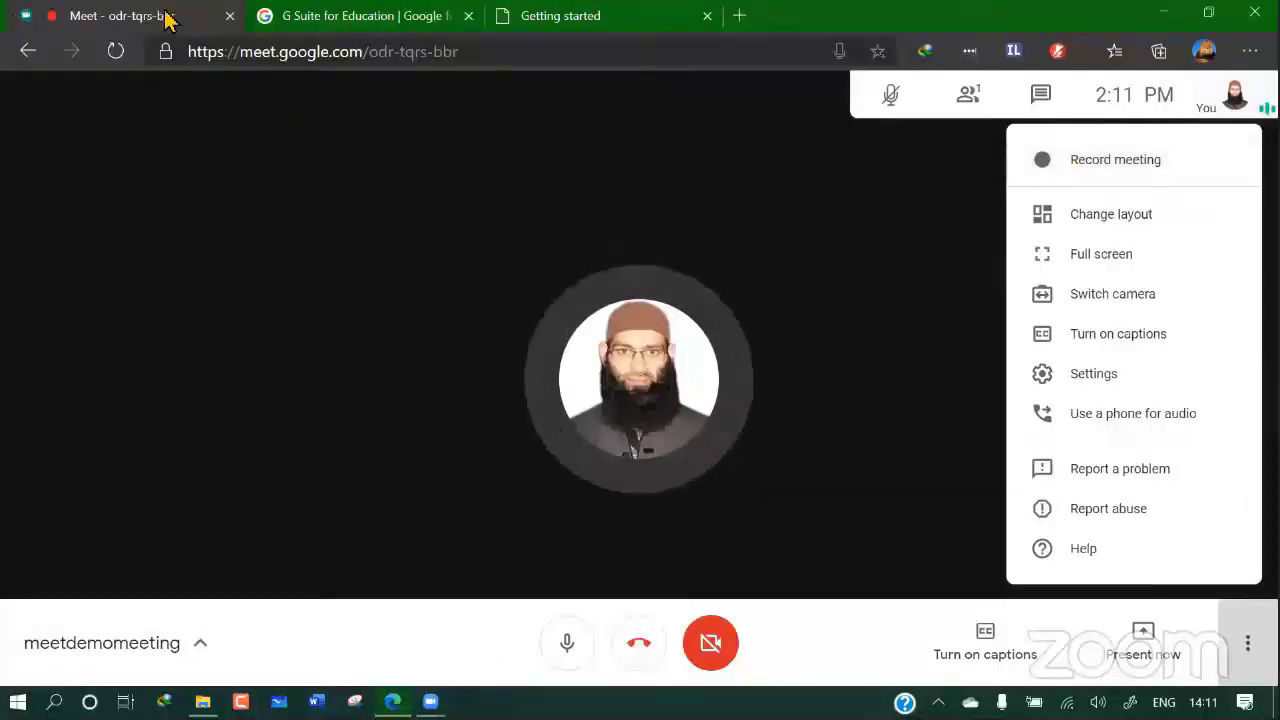
Go to admin.google.com in the G Suite tab and re-verify the admin account with the saved password
key("ctrl+Tab")
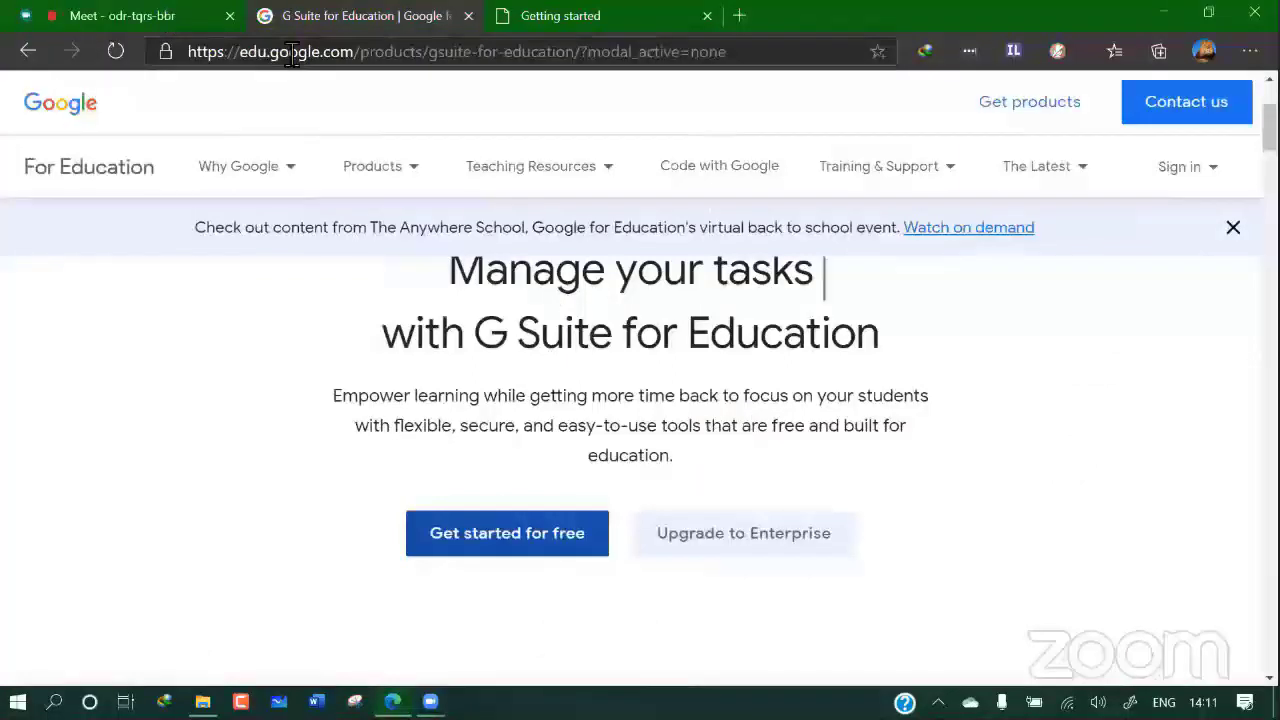
left_click(285, 53)
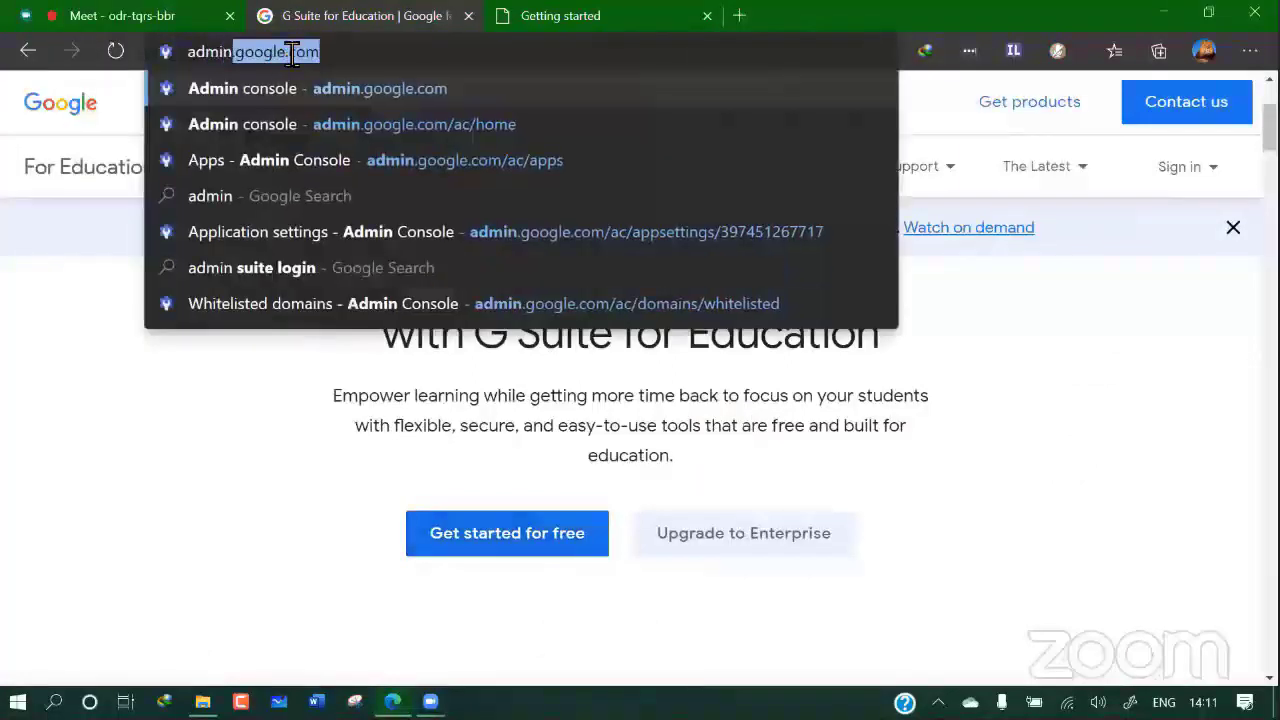
key("Return")
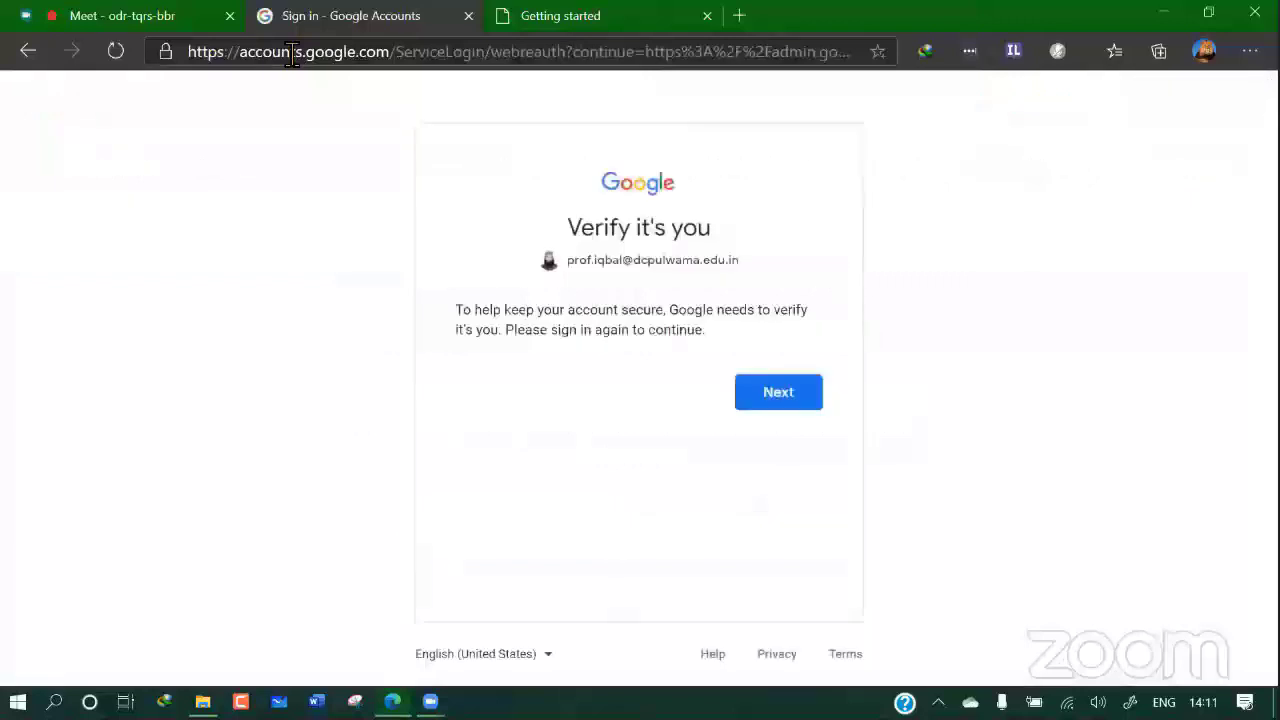
left_click(768, 394)
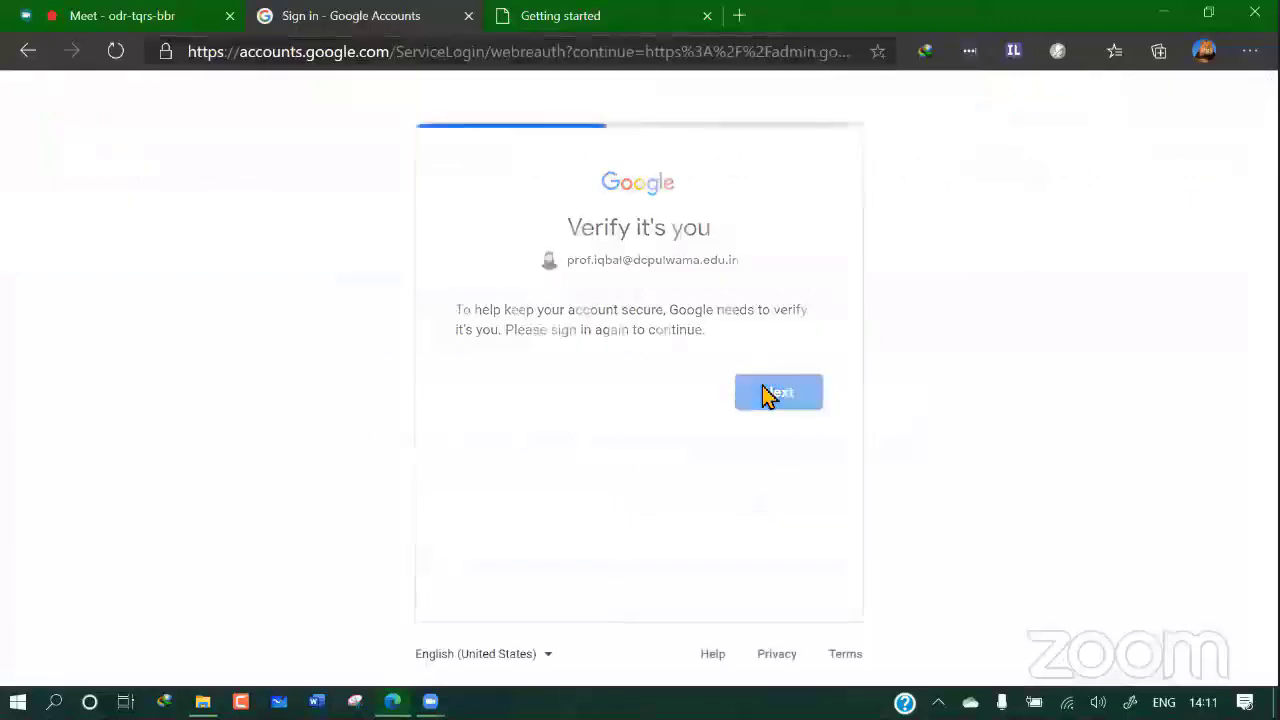
left_click(768, 480)
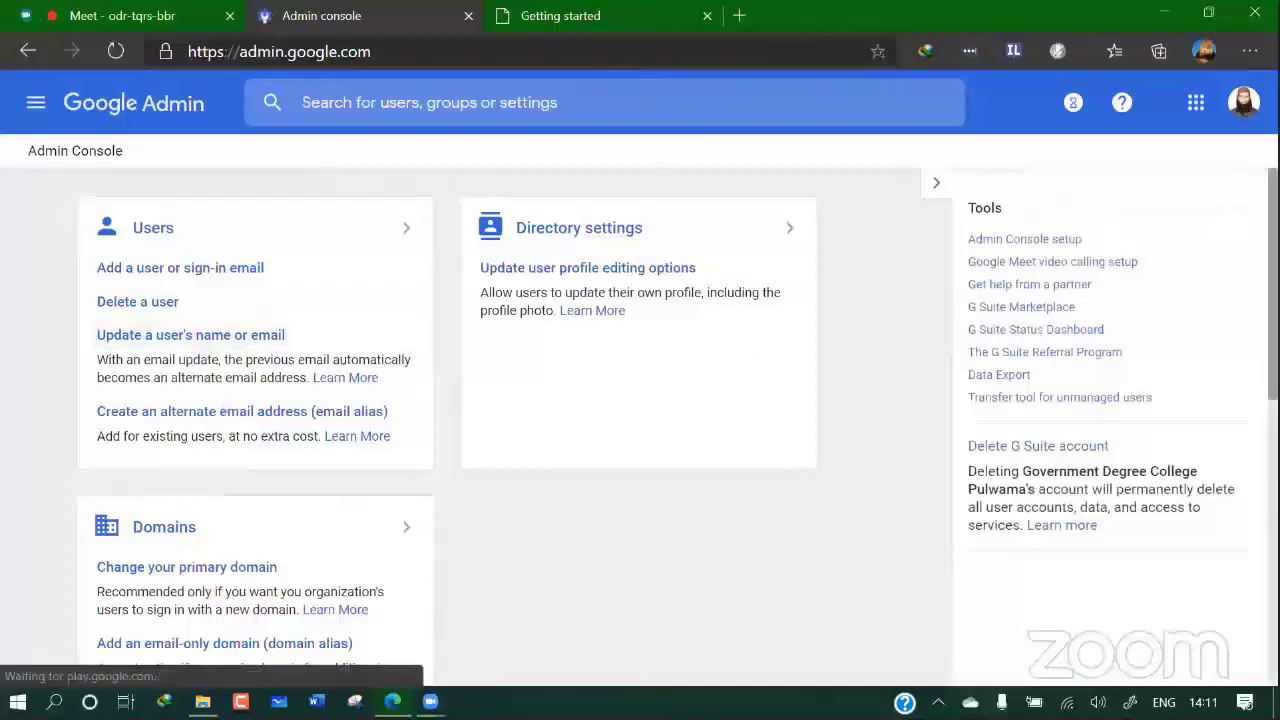
Open Apps, then the G Suite card listing its 14 core services
scroll(476, 420, "down", 10)
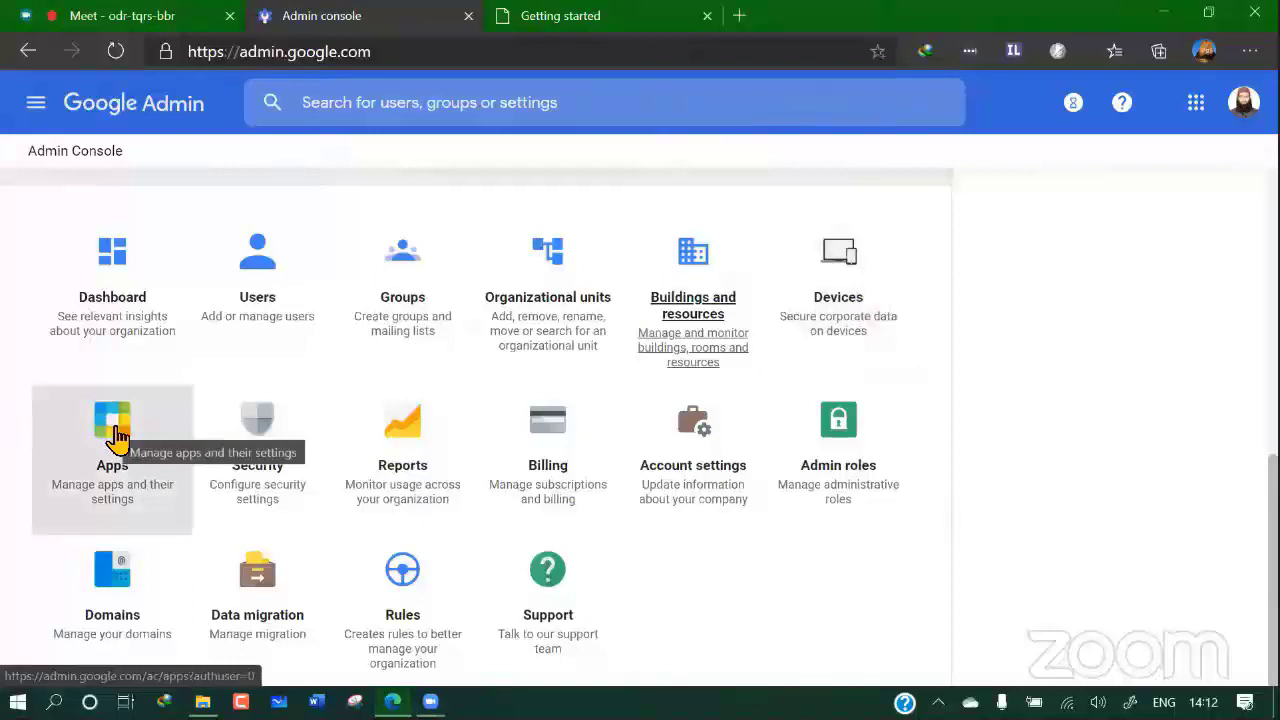
left_click(117, 435)
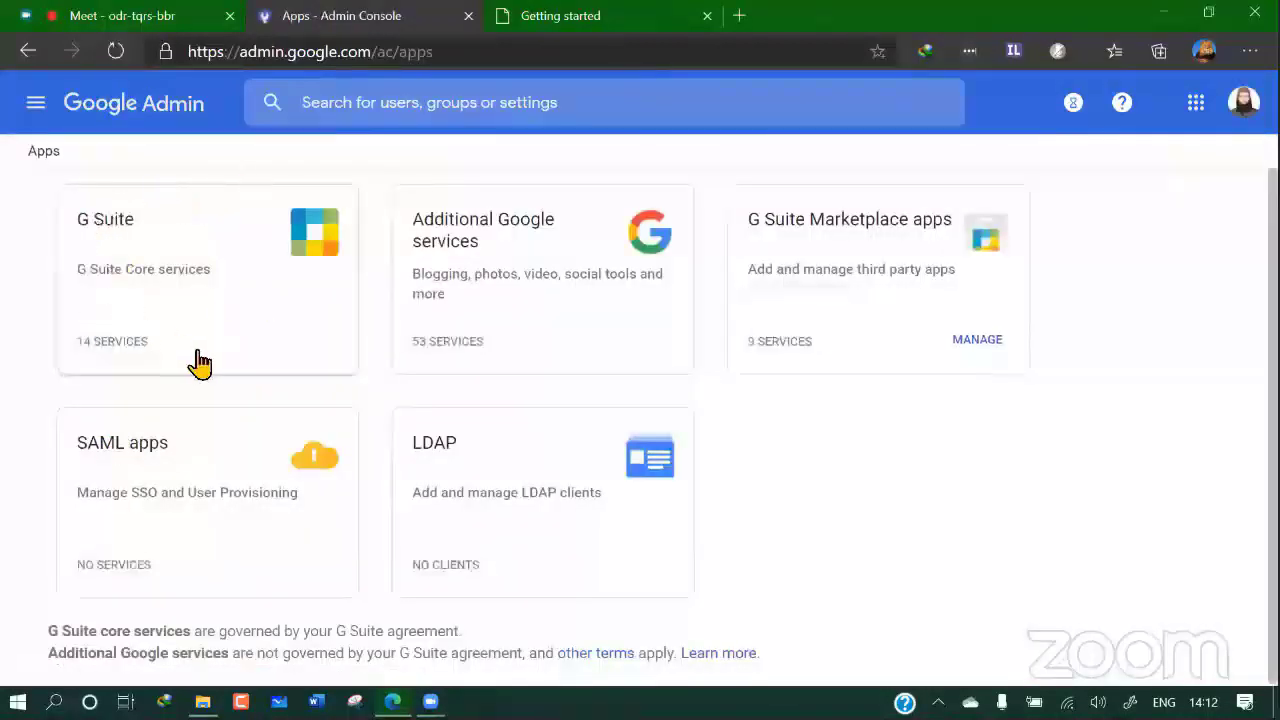
left_click(118, 355)
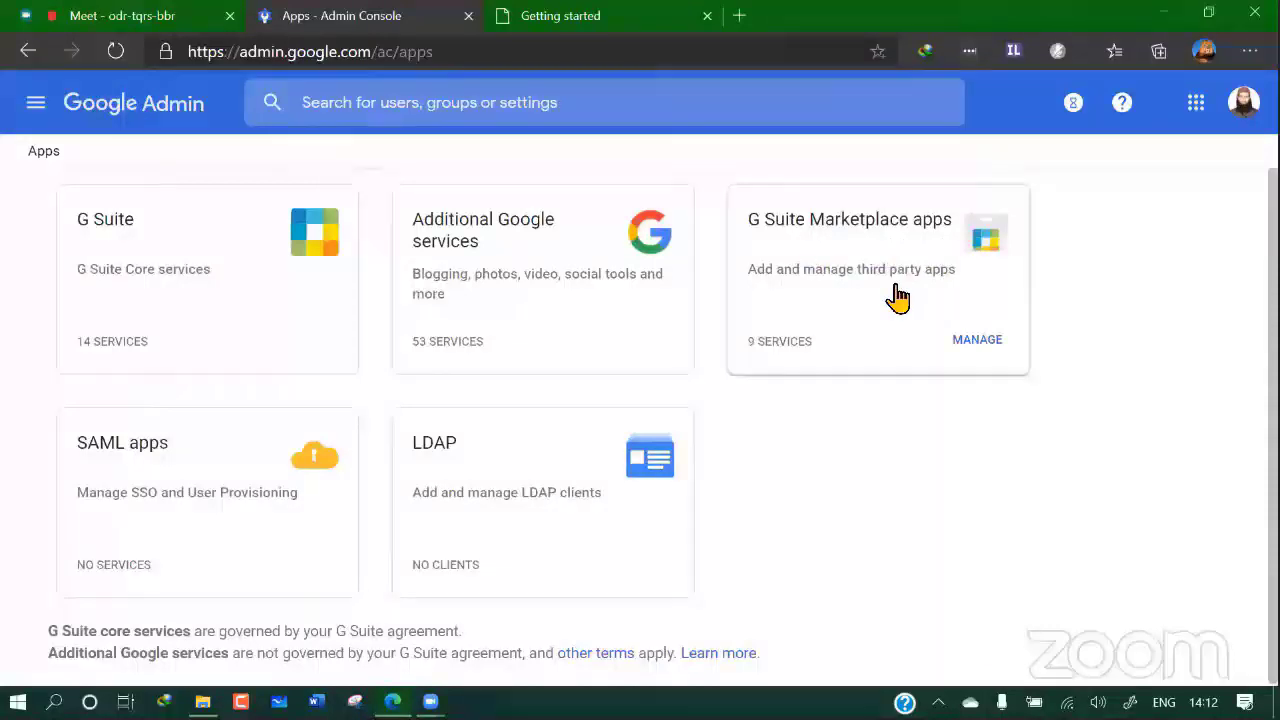
left_click(168, 280)
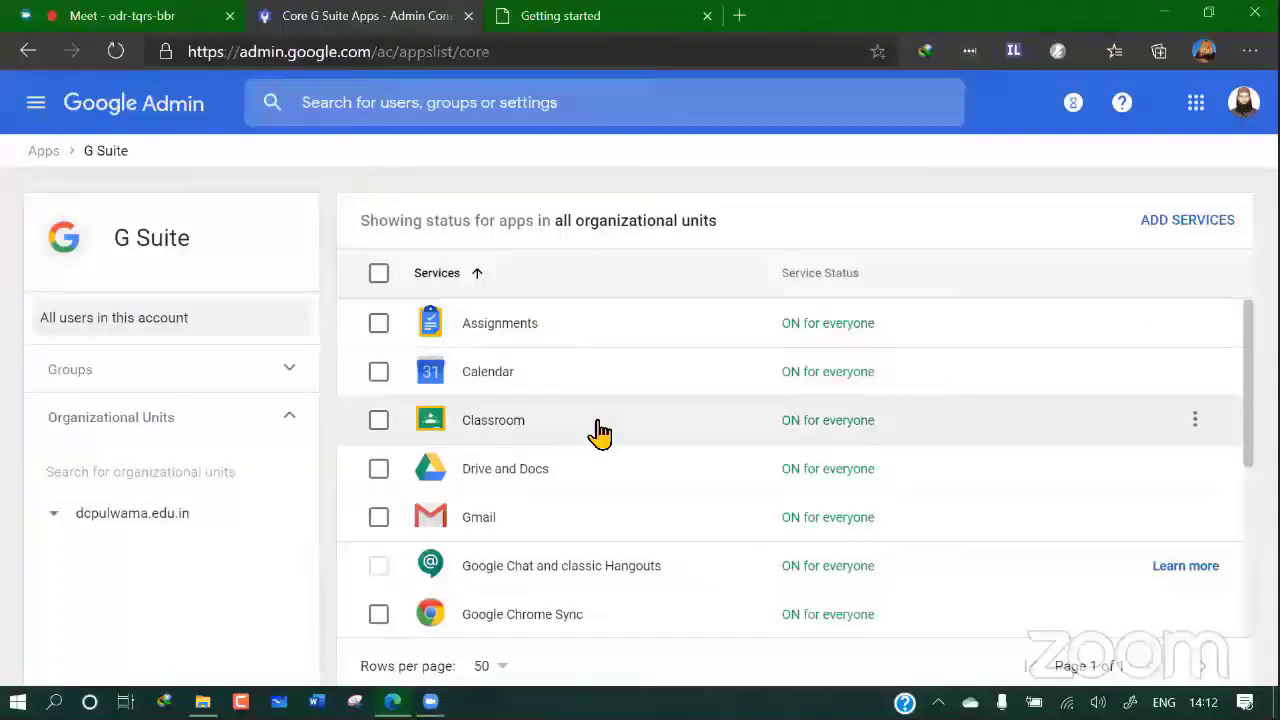
Scroll down the Admin console services list and open the Google Meet service settings
scroll(598, 432, "down", 1)
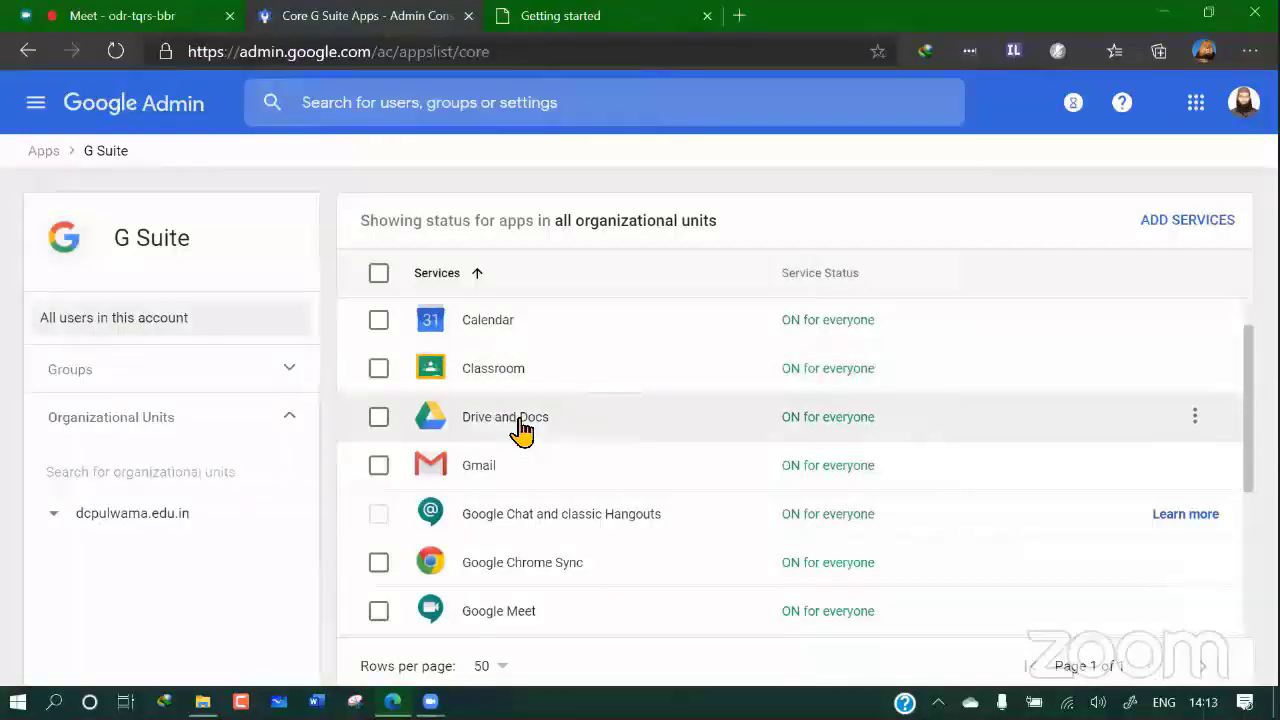
scroll(500, 480, "down", 1)
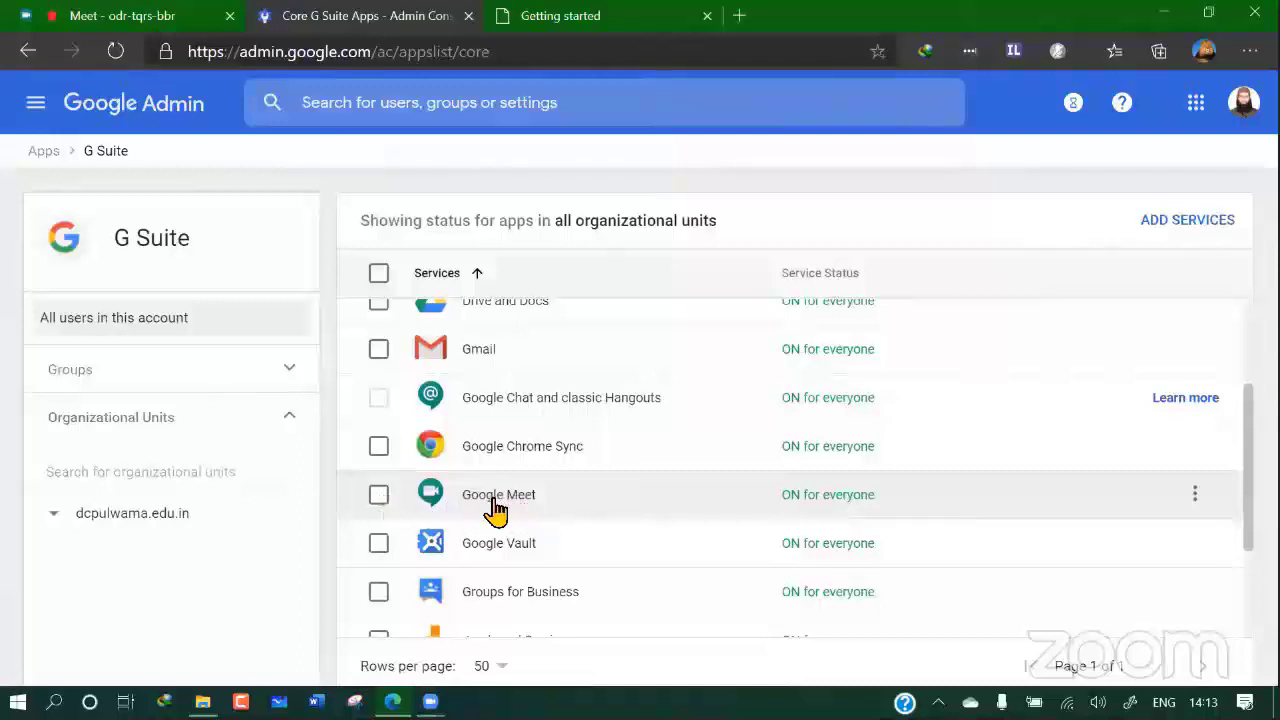
left_click(497, 506)
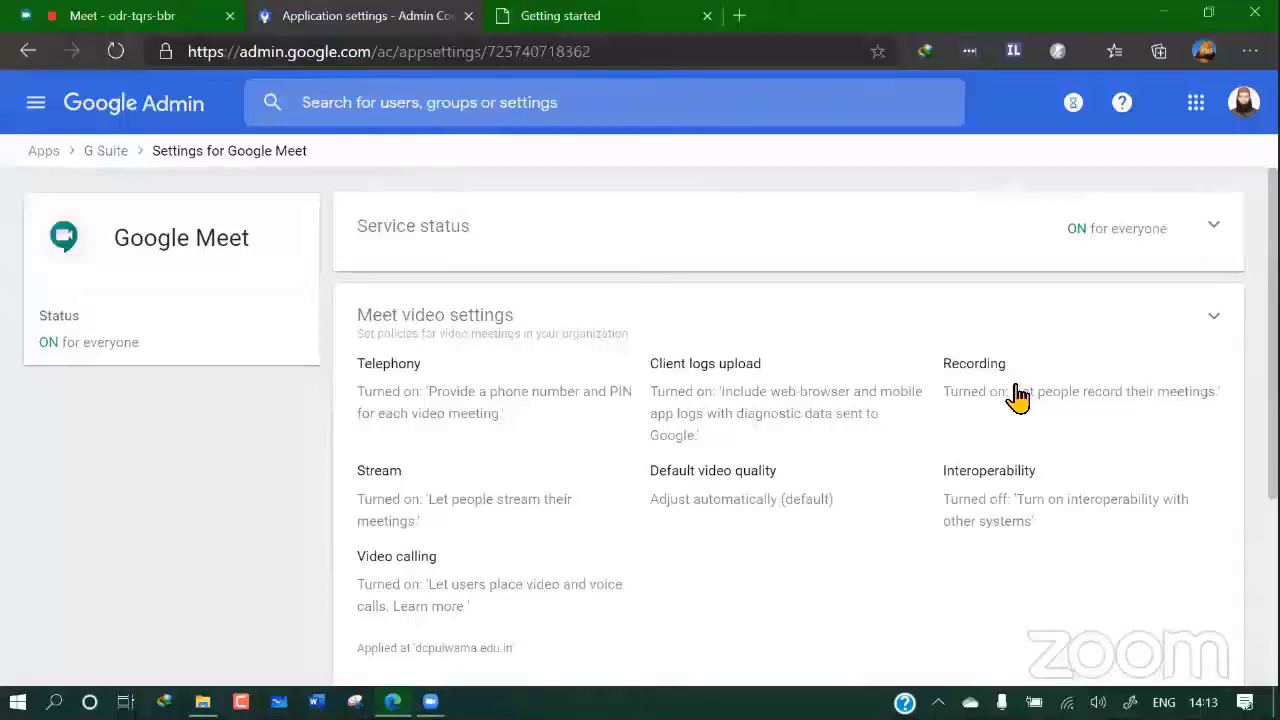
In Meet video settings, toggle 'Let people record their meetings' off and back on, then return to the Meet call
left_click(978, 369)
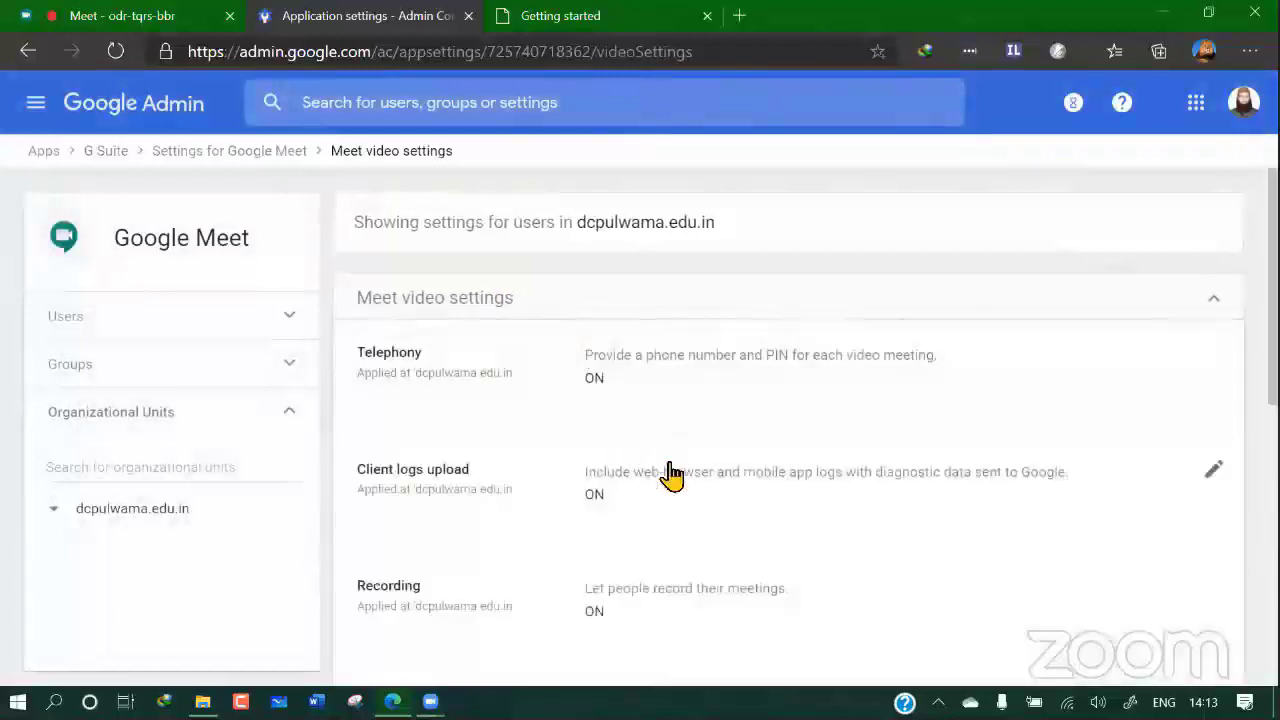
scroll(671, 471, "down", 2)
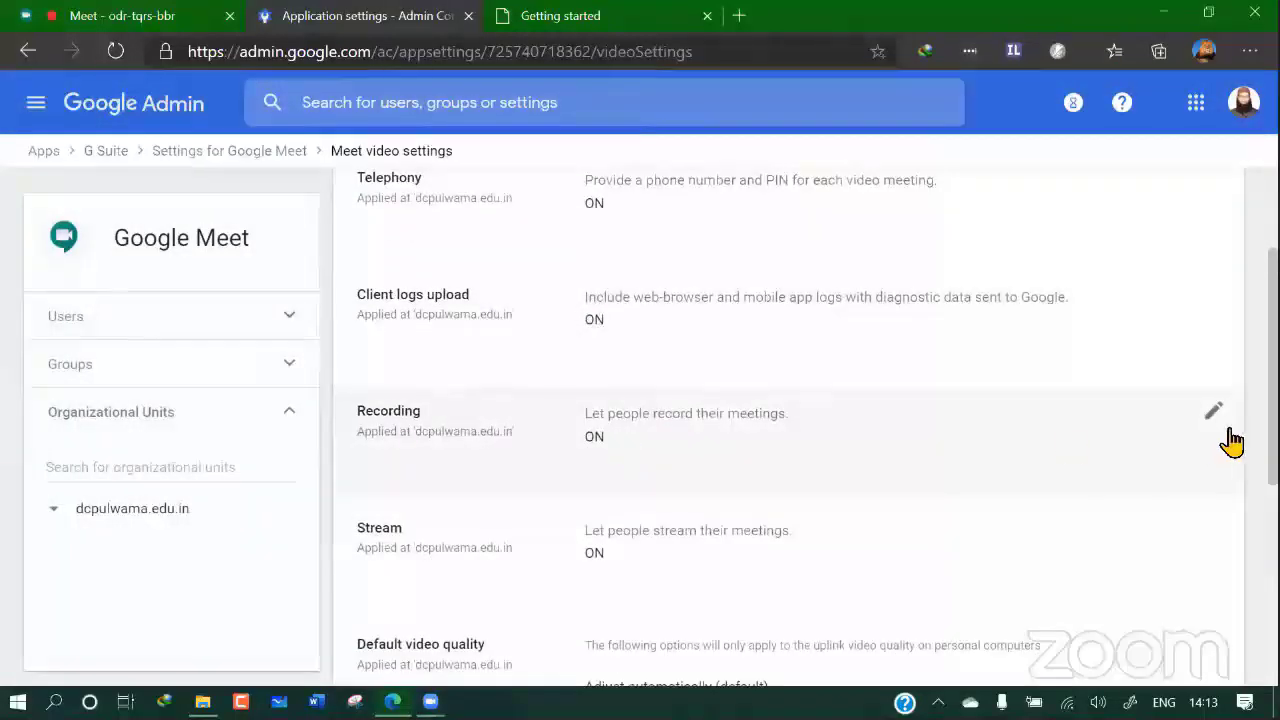
left_click(1222, 420)
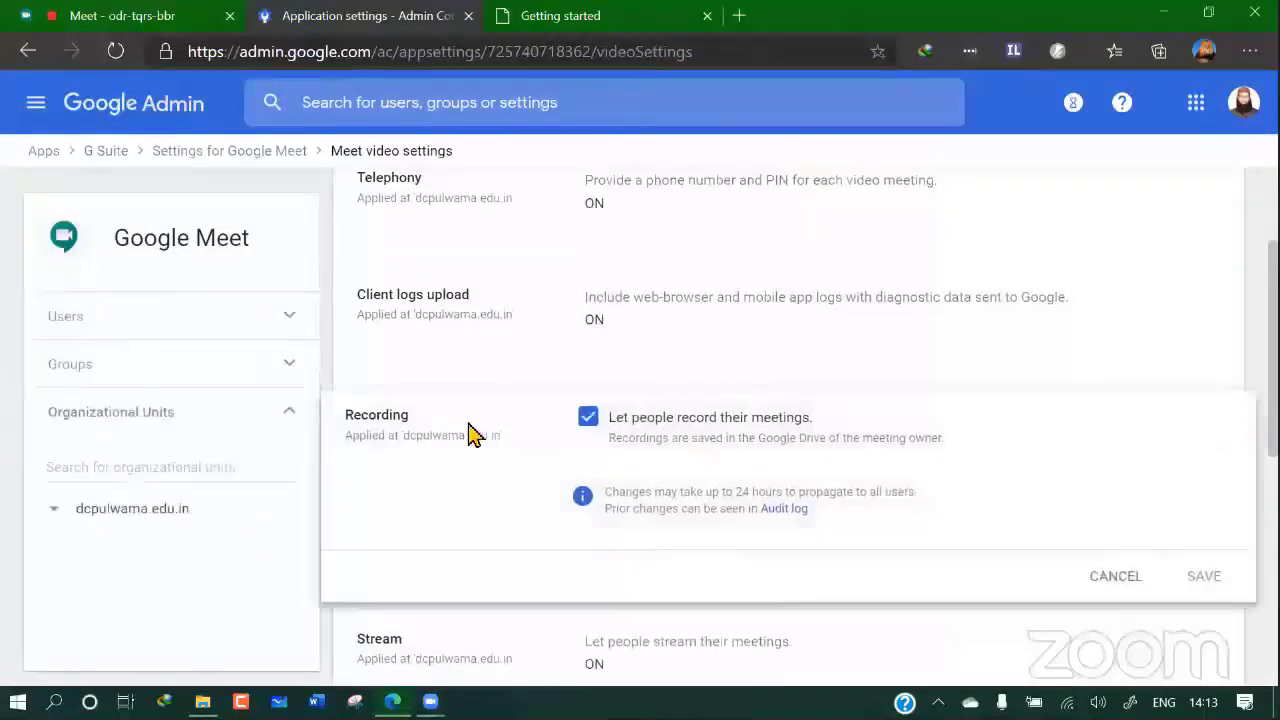
left_click(587, 418)
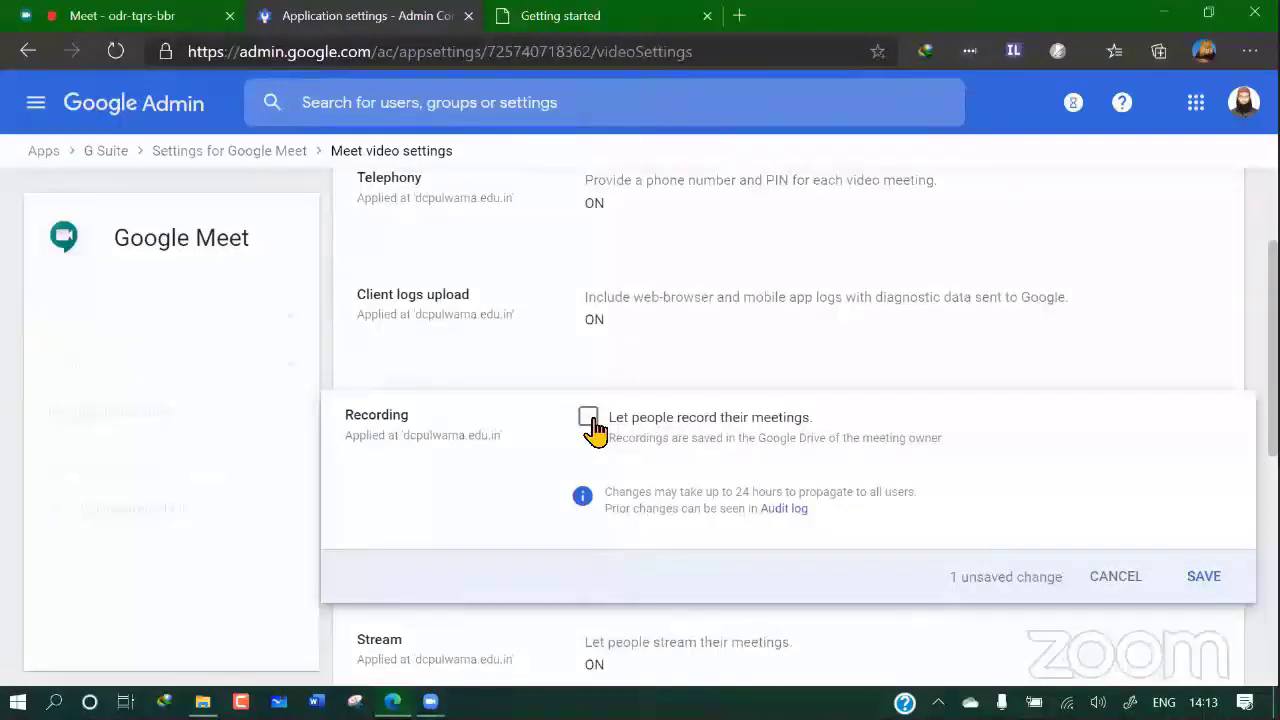
left_click(589, 420)
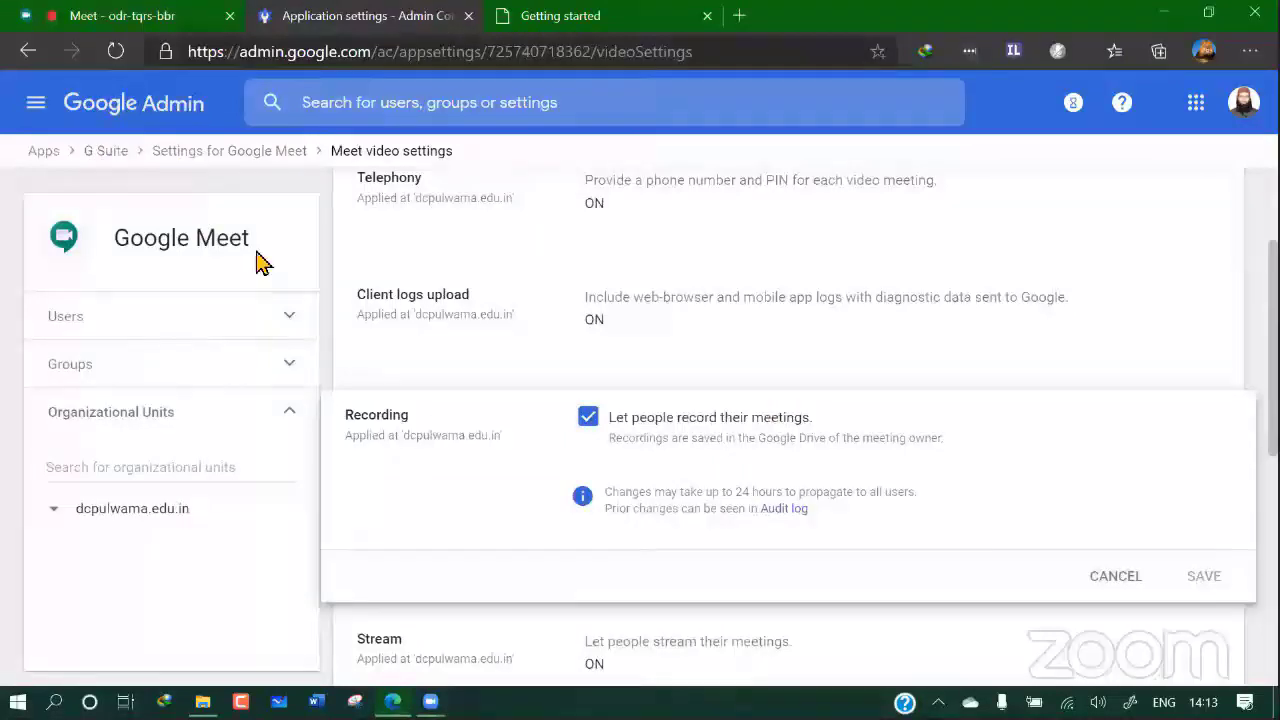
left_click(125, 16)
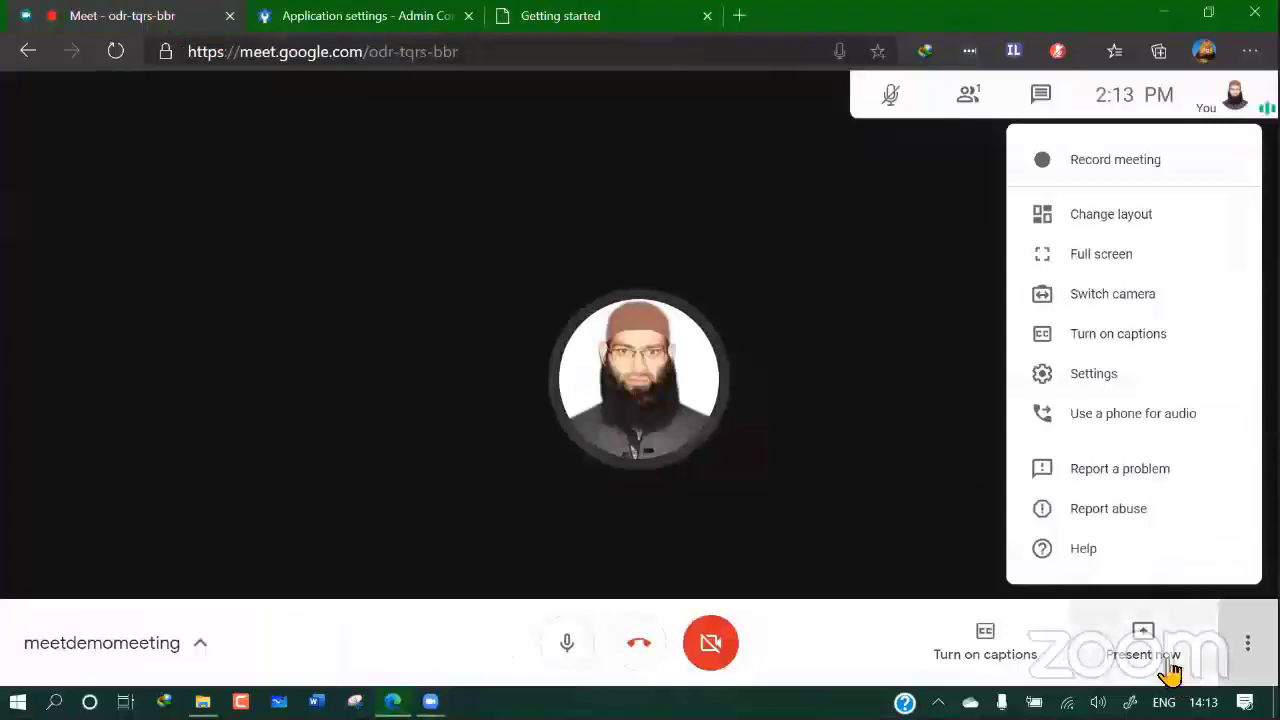
Start recording 'meetdemomeeting' with Record meeting and accept the consent notice
left_click(873, 642)
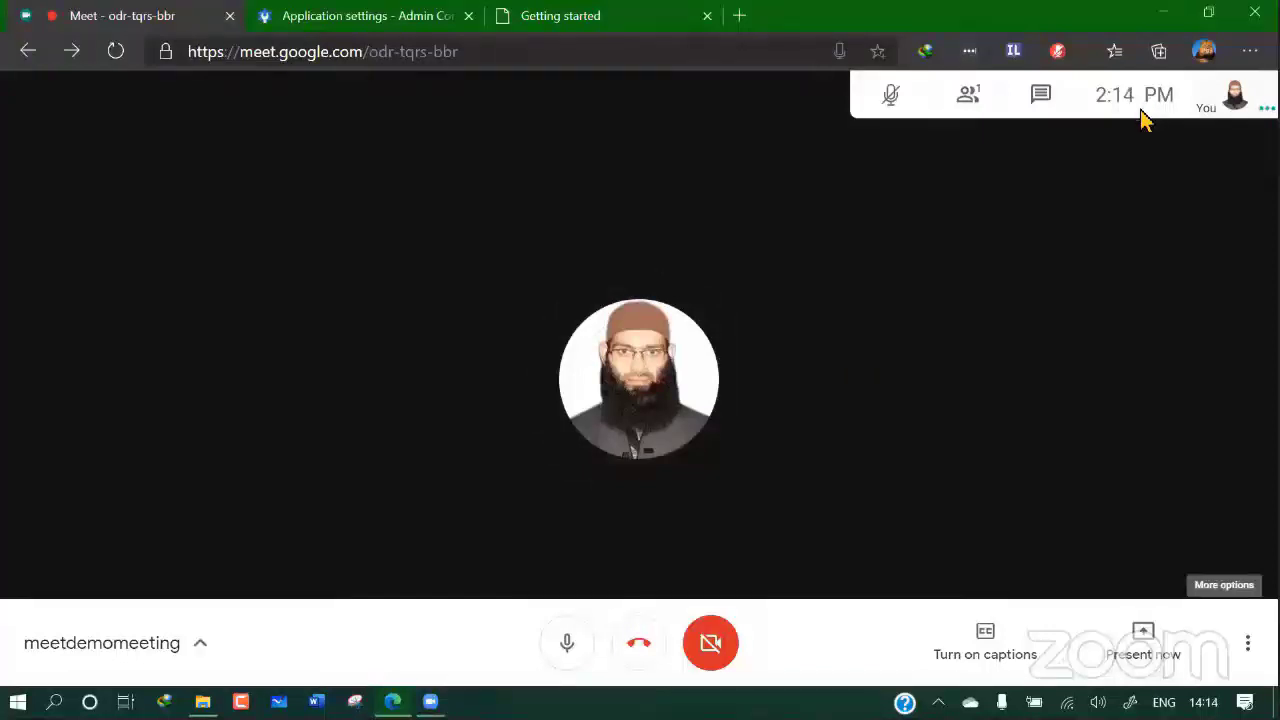
left_click(1248, 643)
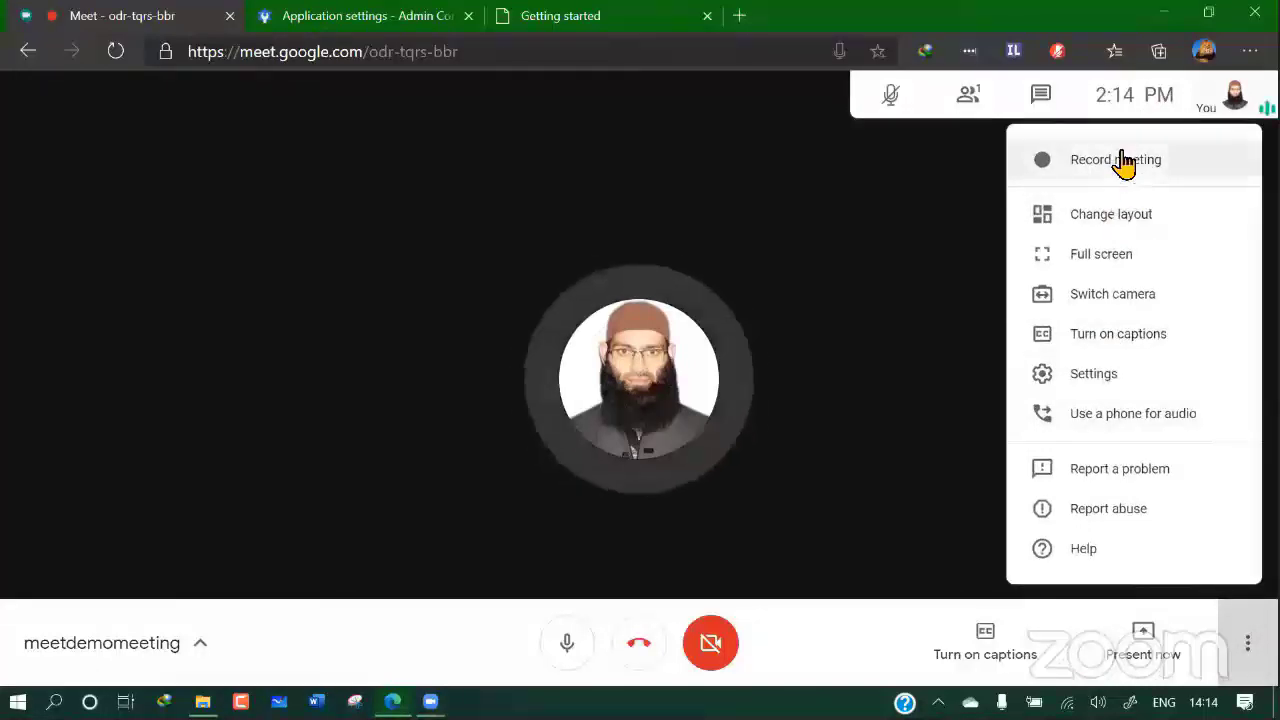
left_click(1123, 162)
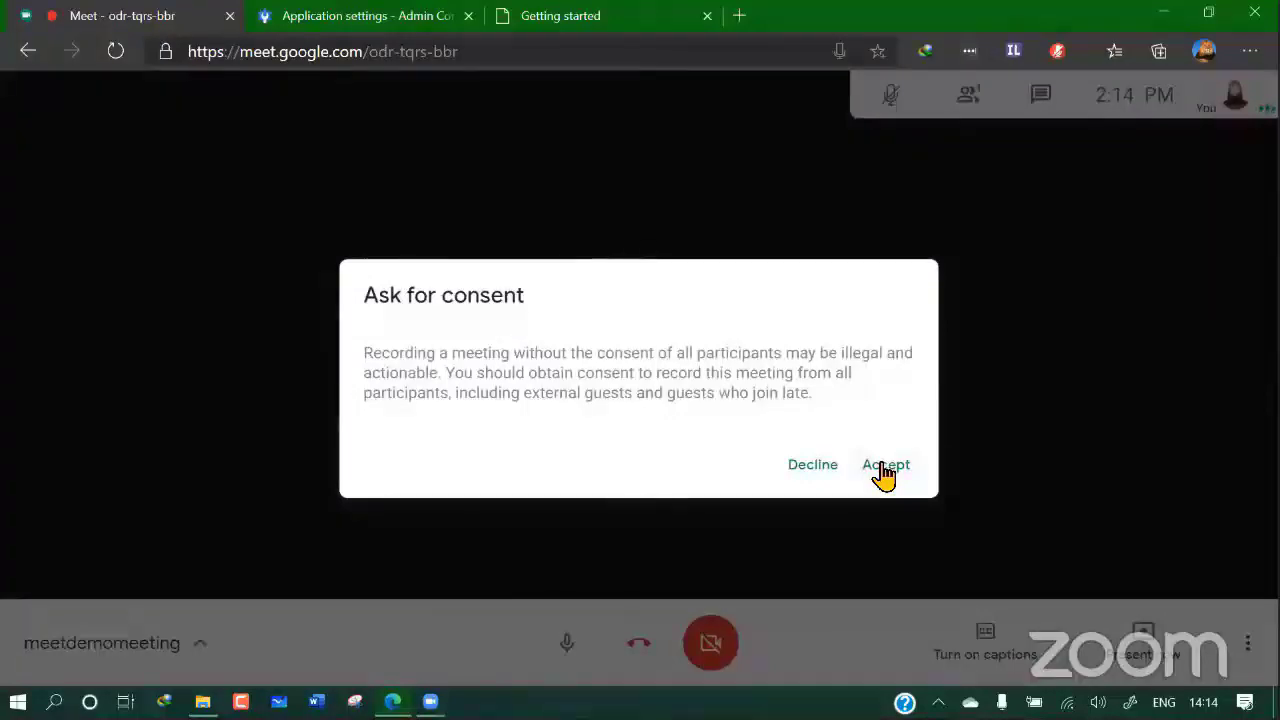
left_click(882, 466)
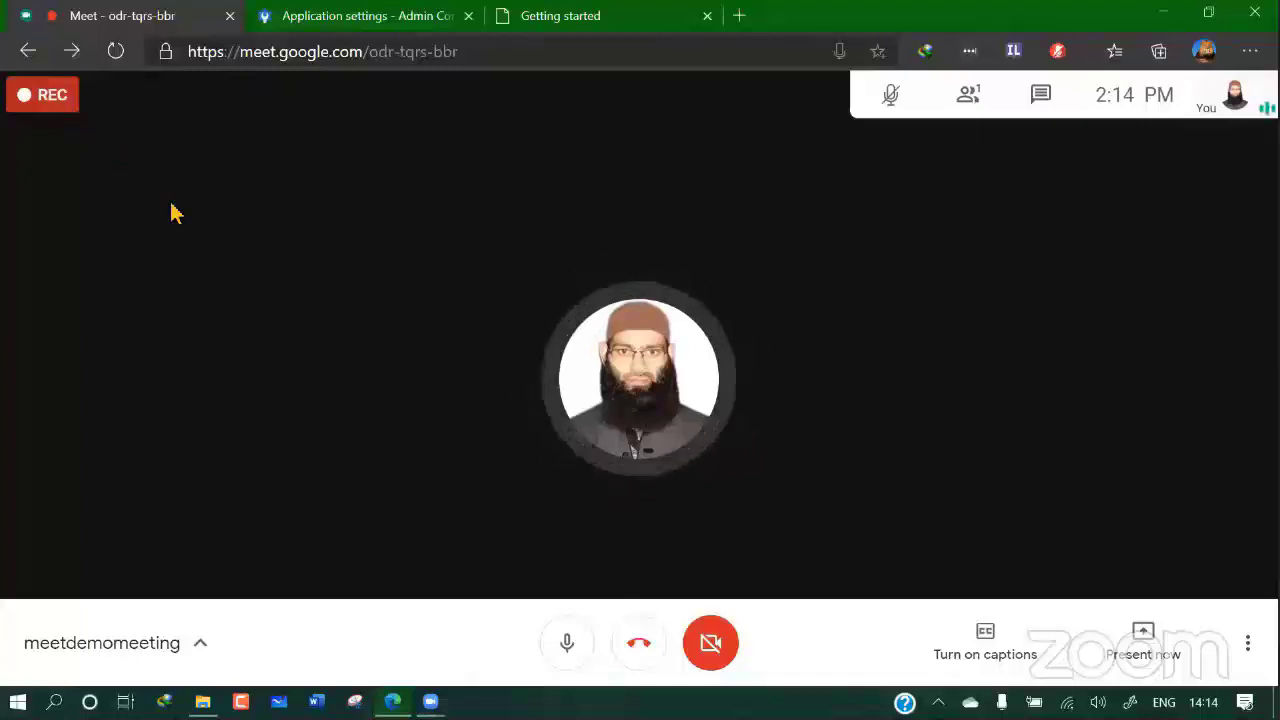
Stop and confirm the meeting recording, then switch to the Admin console tab
left_click(1247, 650)
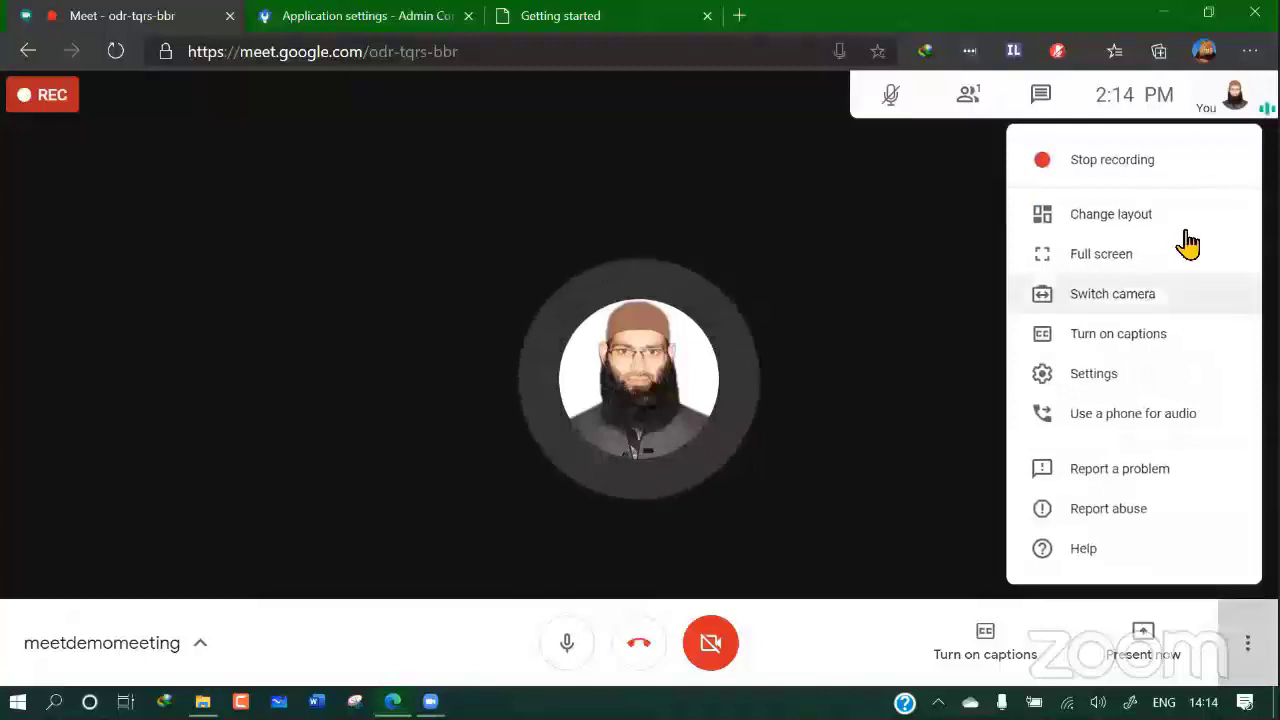
left_click(1100, 166)
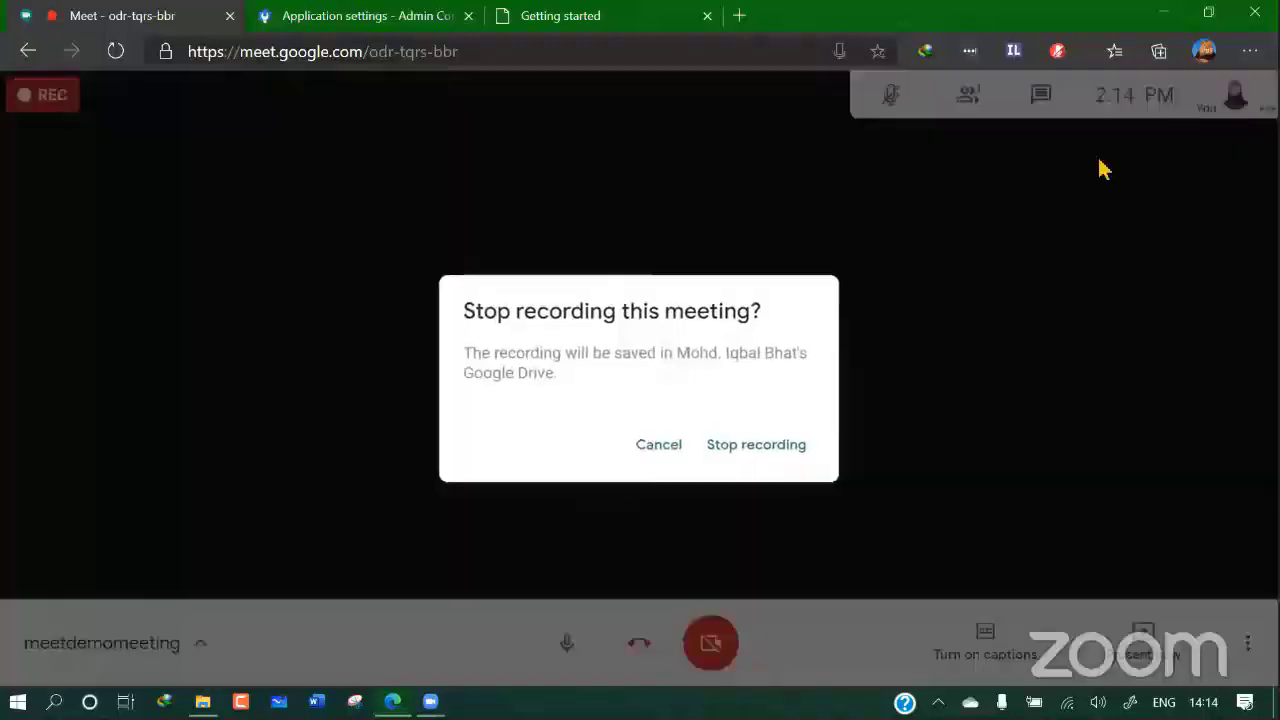
left_click(756, 440)
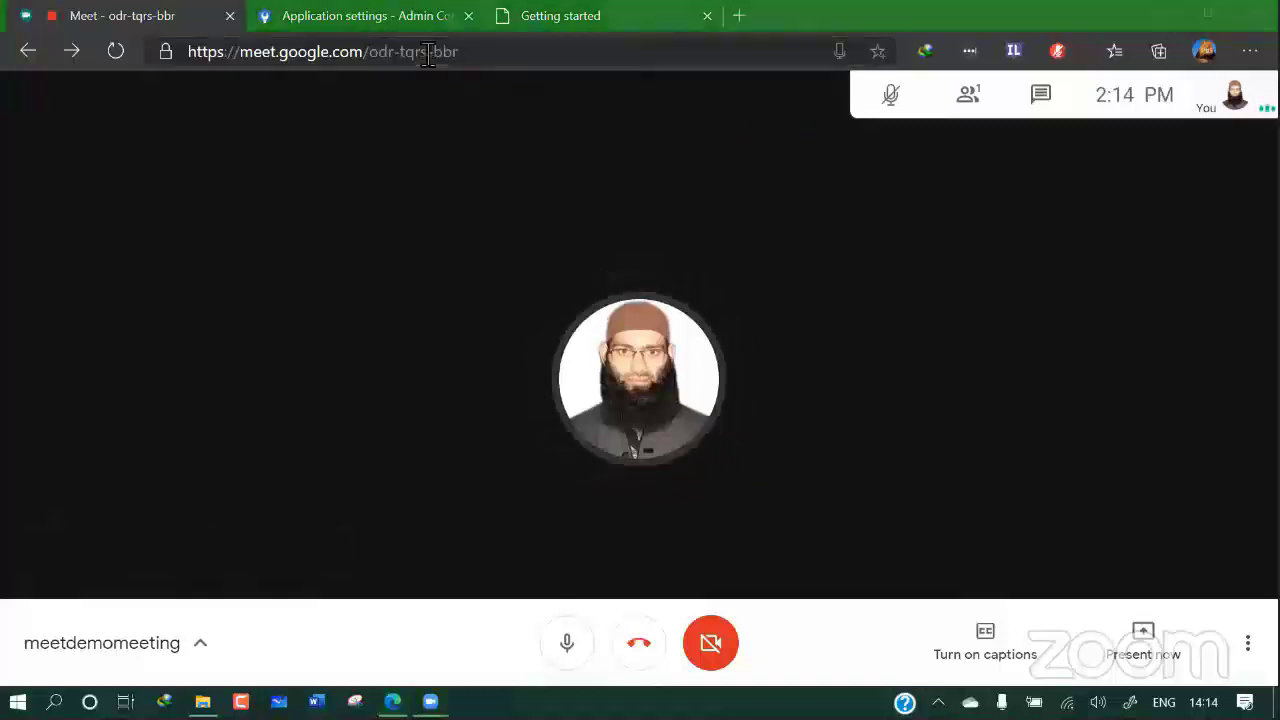
left_click(360, 15)
Load drive.google.com and open the Meet Recordings folder
left_click(269, 58)
type("drive.")
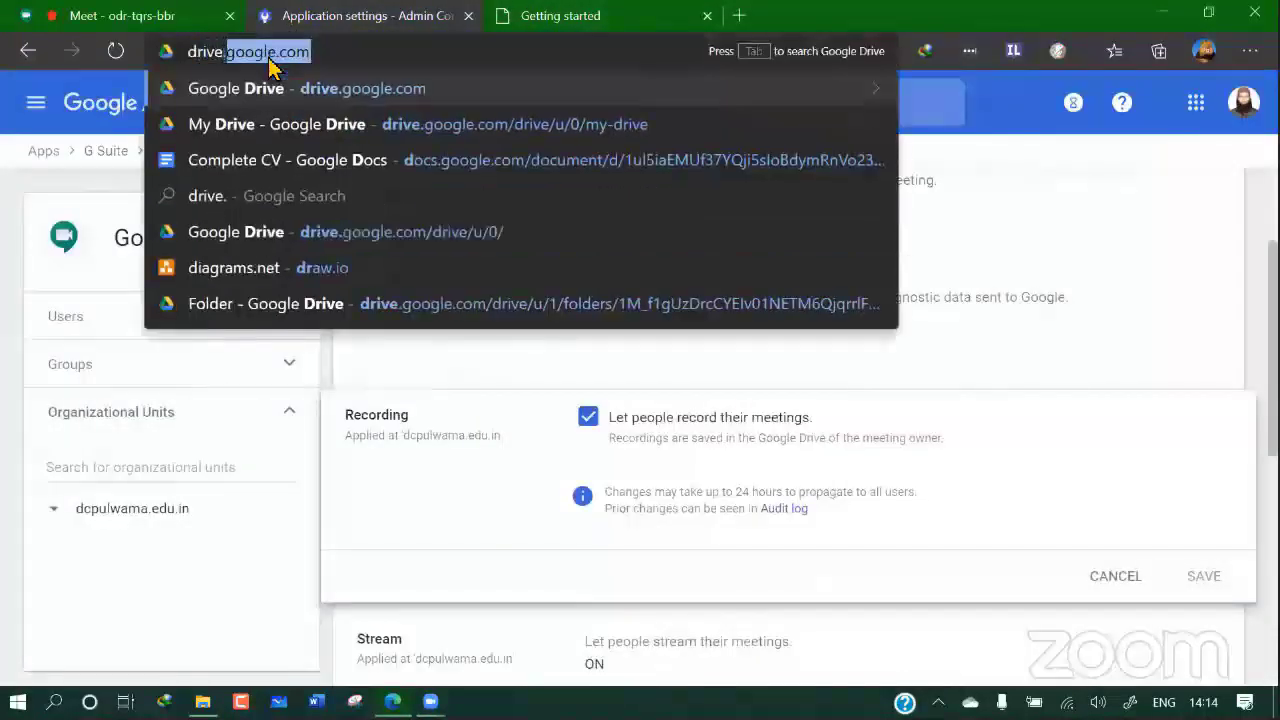
key("Return")
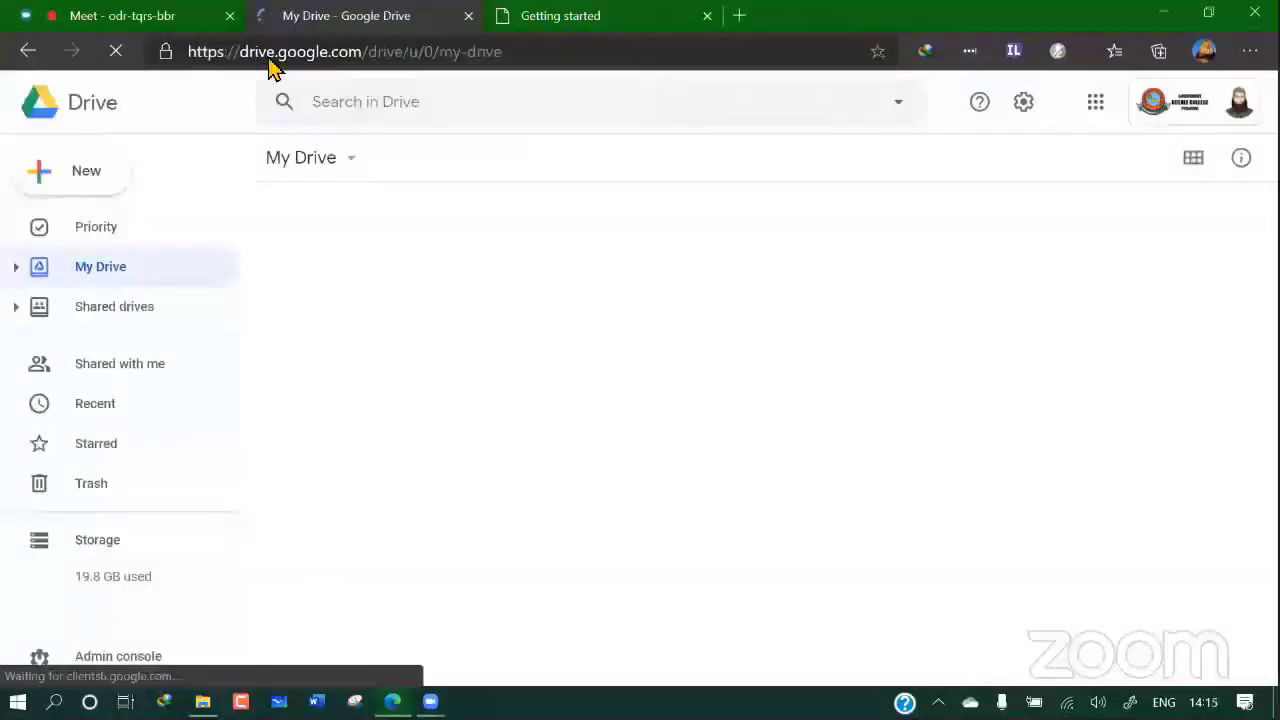
scroll(631, 517, "down", 4)
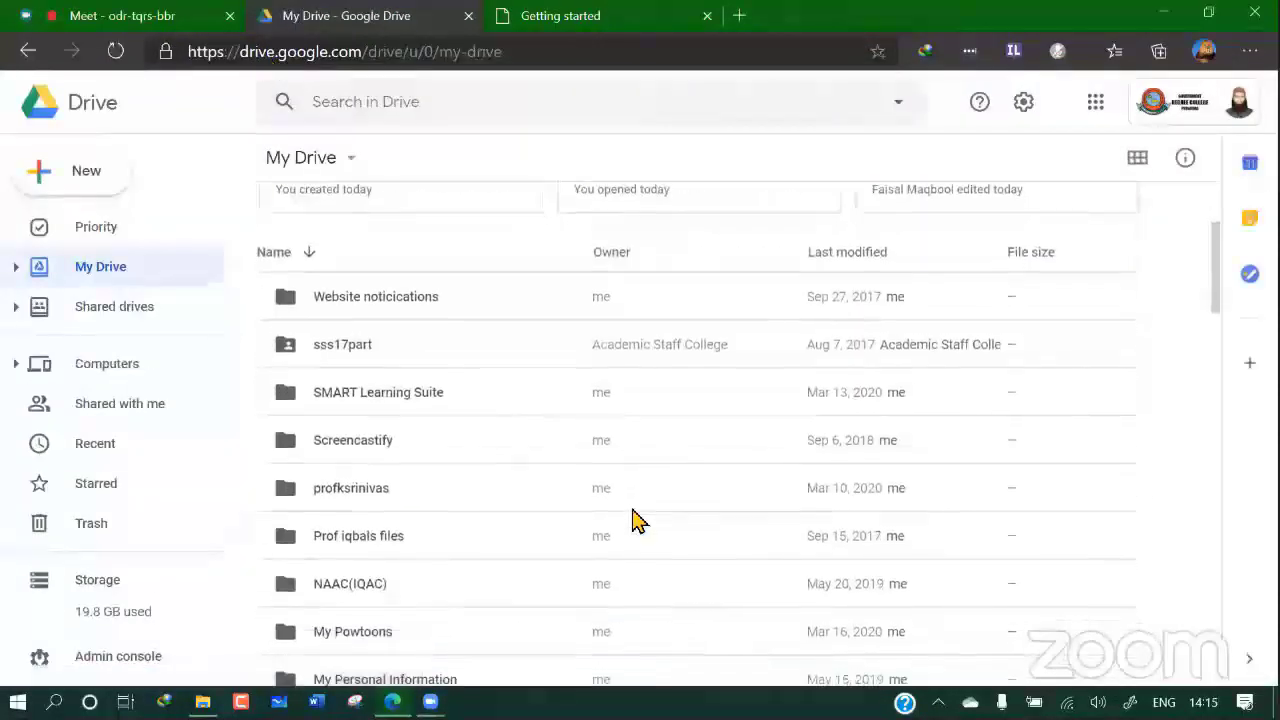
scroll(631, 517, "down", 3)
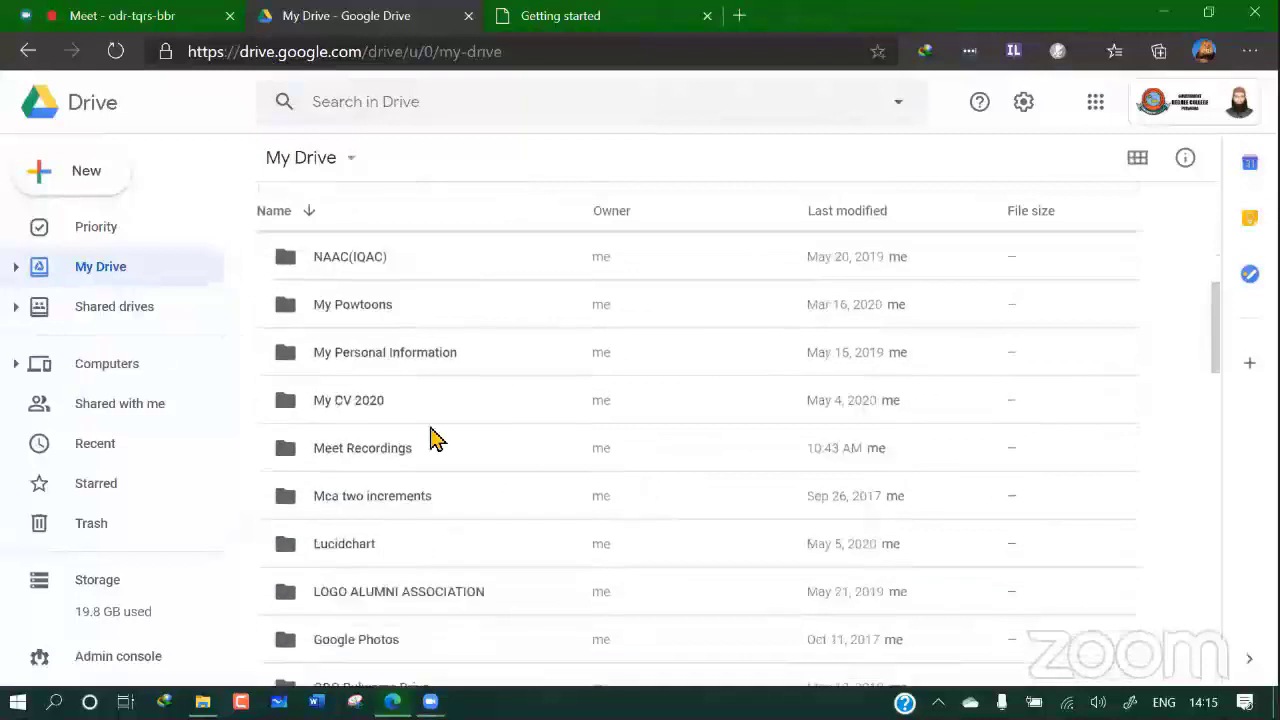
double_click(357, 450)
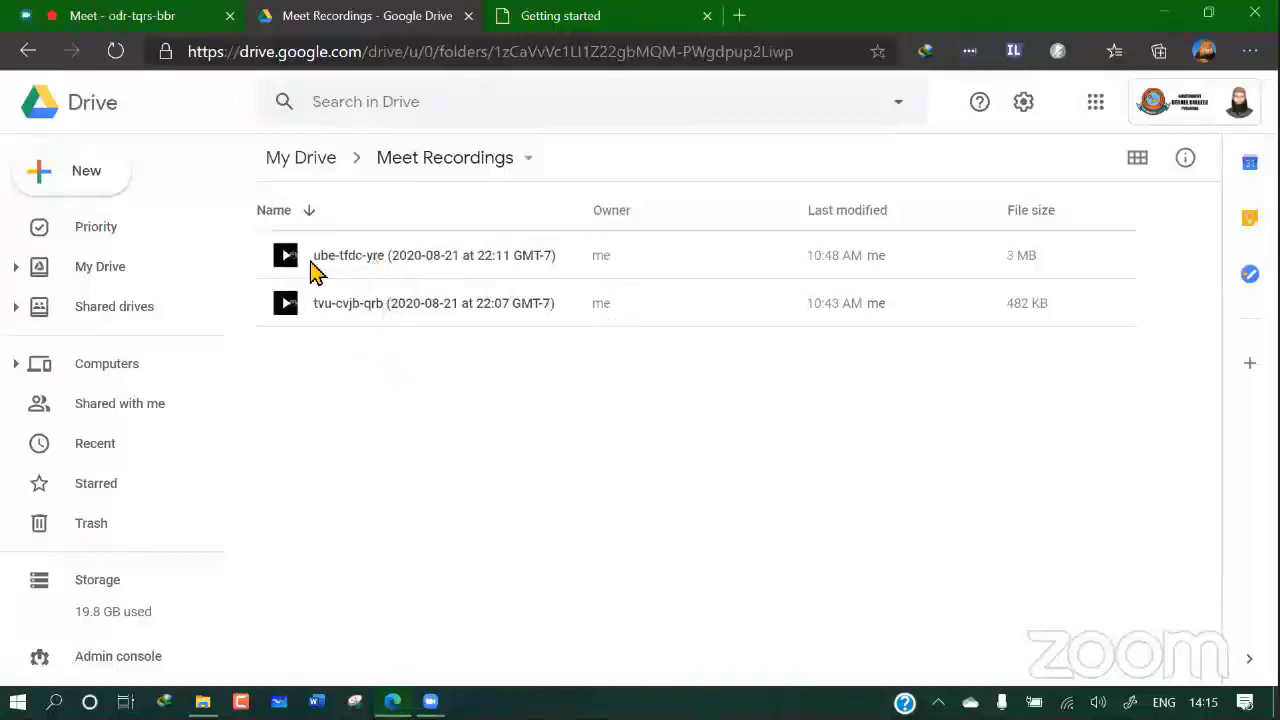
Preview the newest recording, ube-tfdc-yre, then close it and go back to the Meet call
double_click(295, 268)
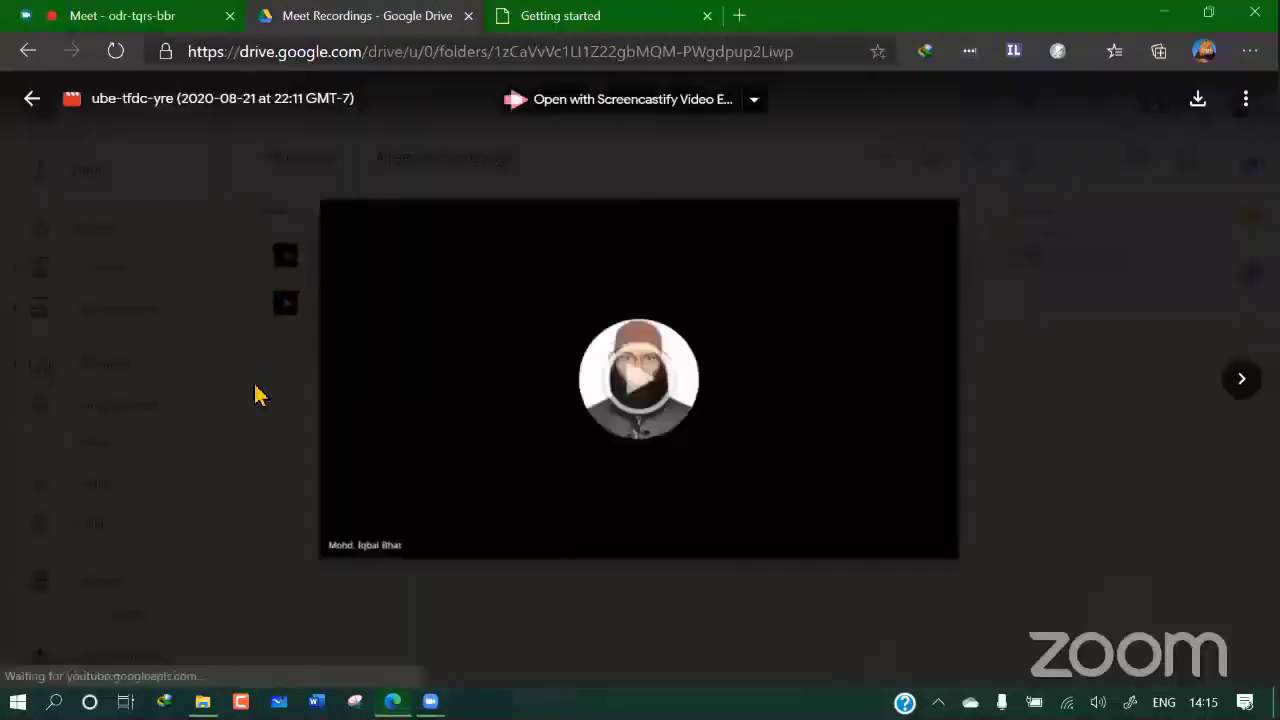
left_click(162, 370)
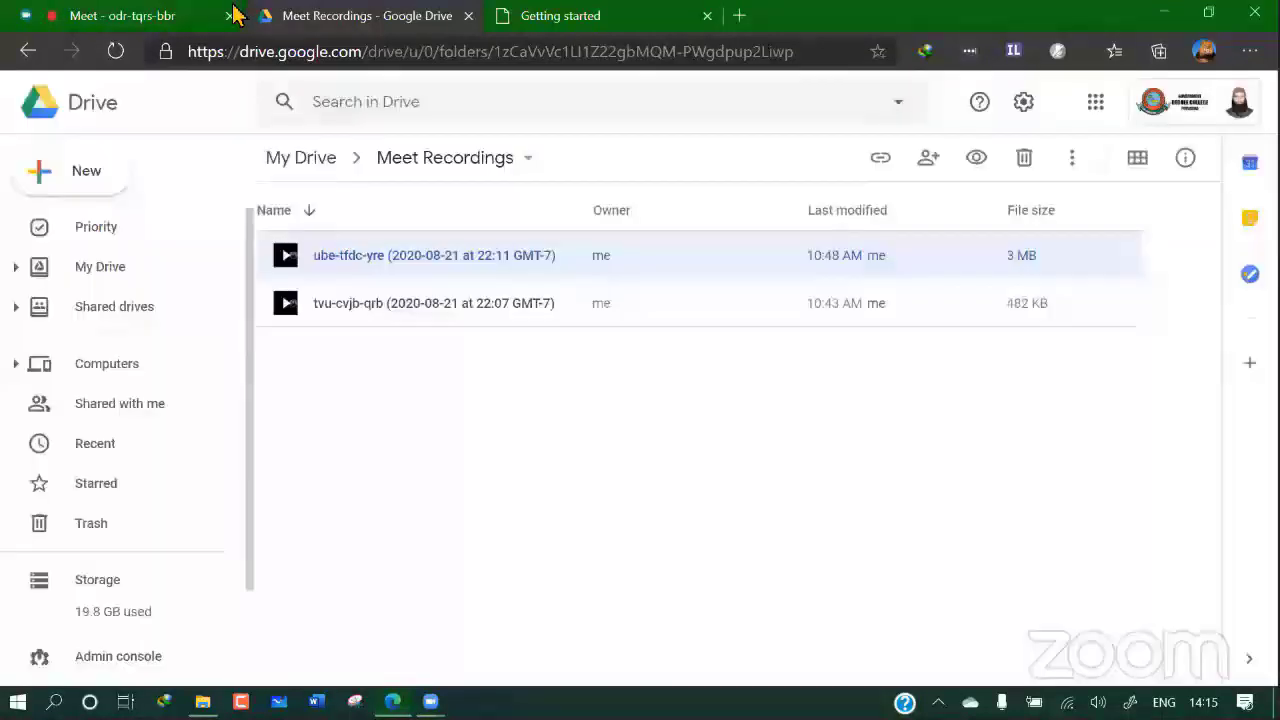
left_click(182, 25)
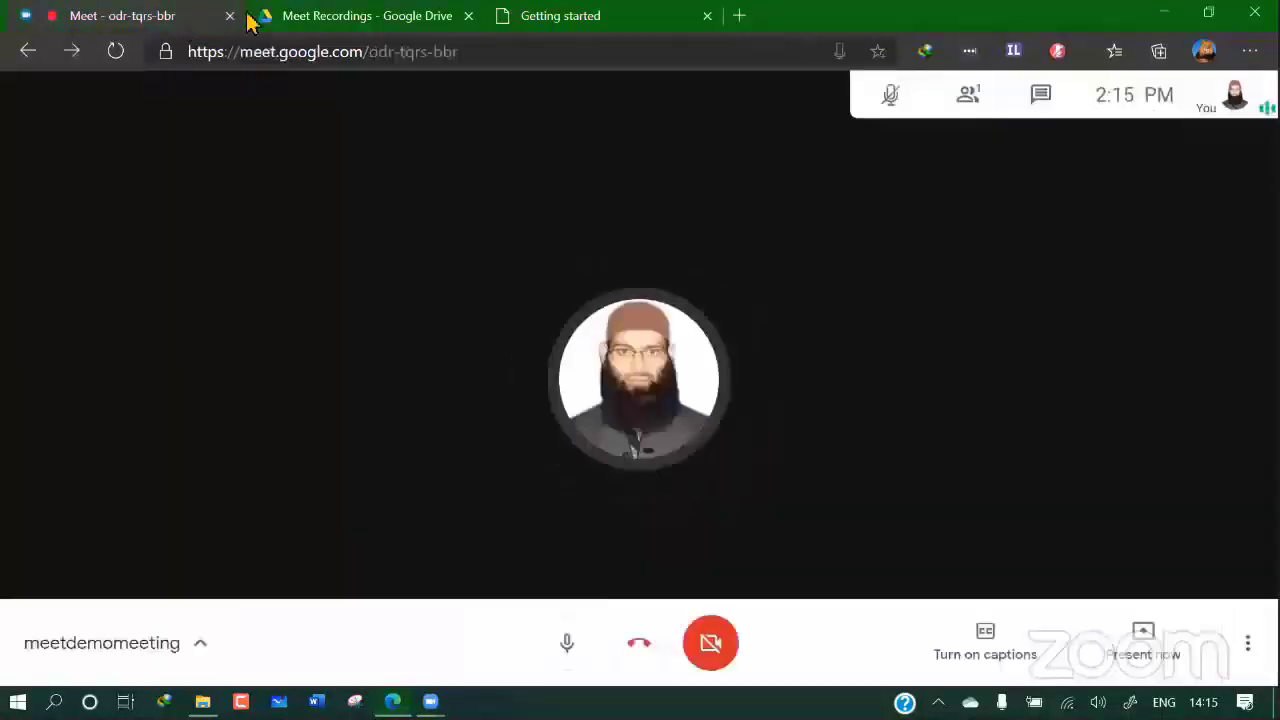
Look over the Change layout choices without changing them, then reopen More options
left_click(1246, 640)
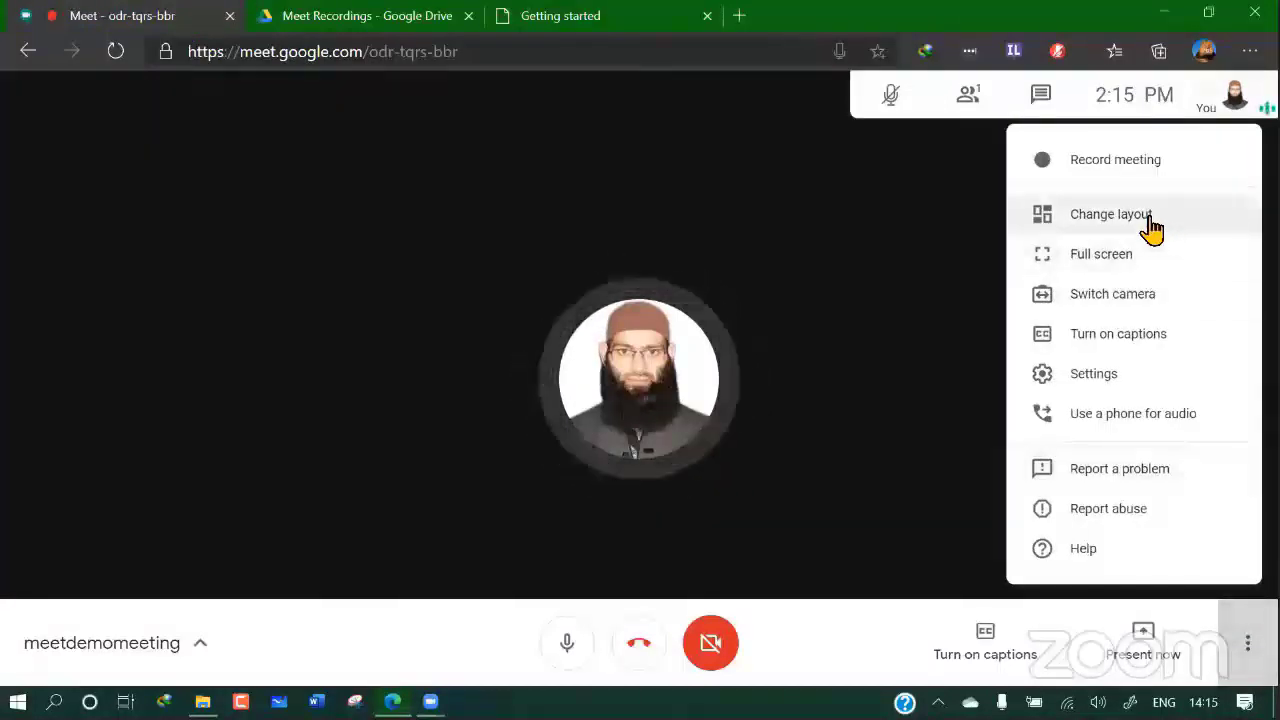
left_click(1150, 220)
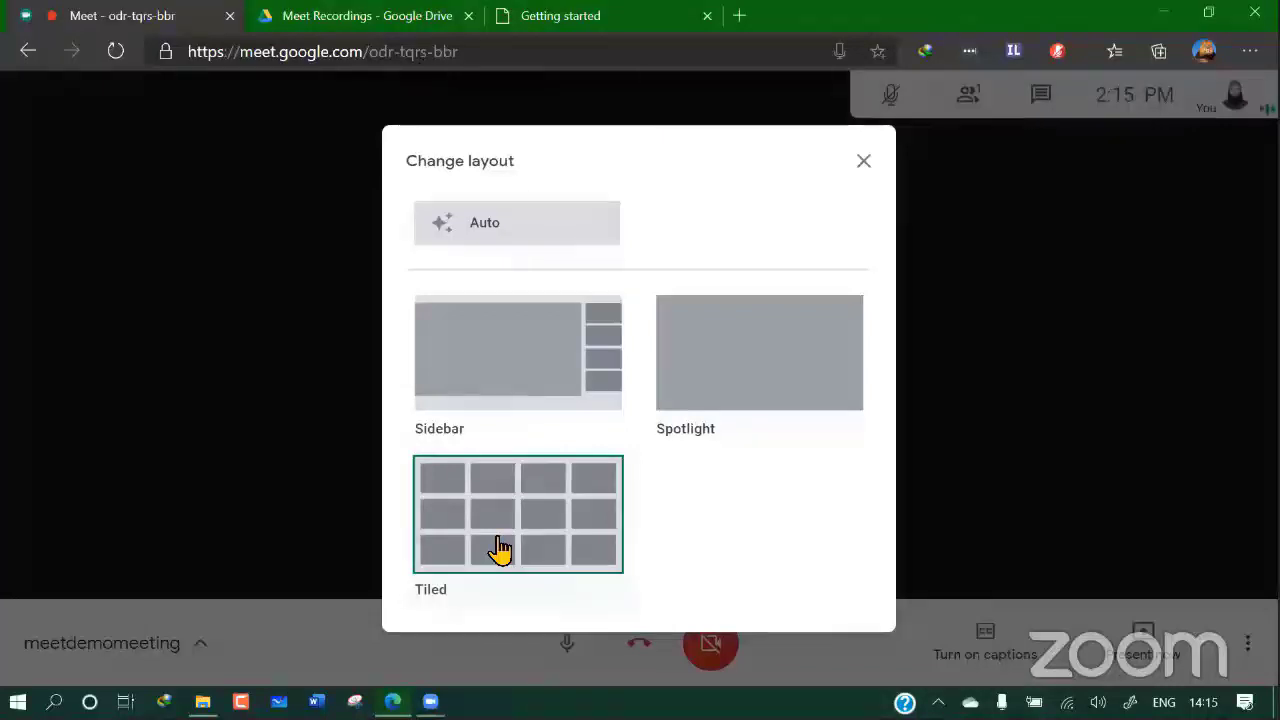
left_click(856, 164)
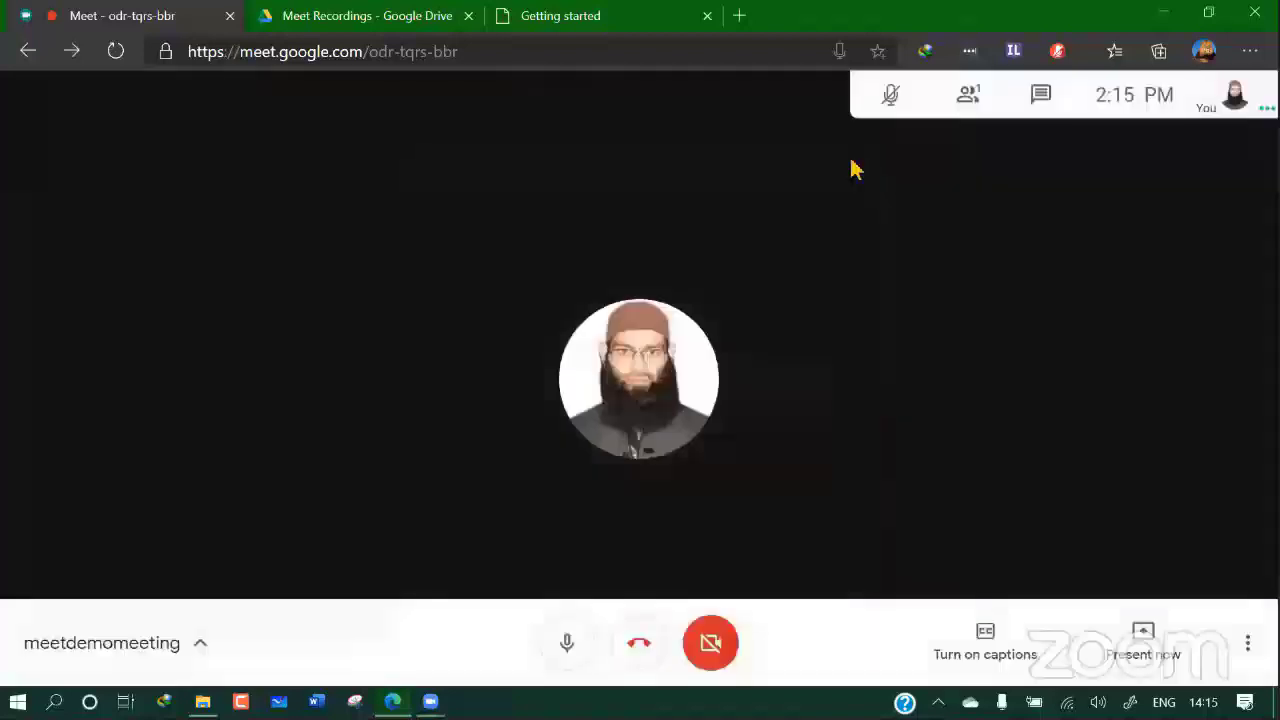
left_click(1247, 644)
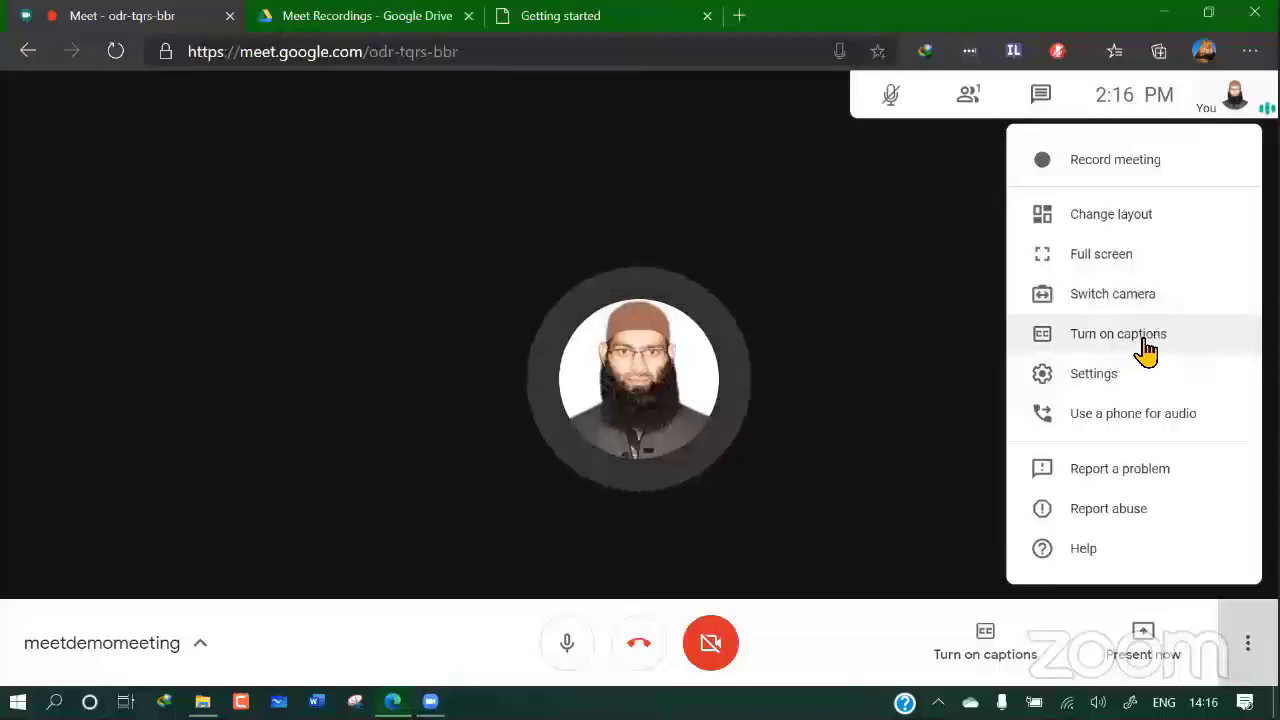
Review the Audio and Video tabs in Meet settings, then close them with Done
left_click(1096, 385)
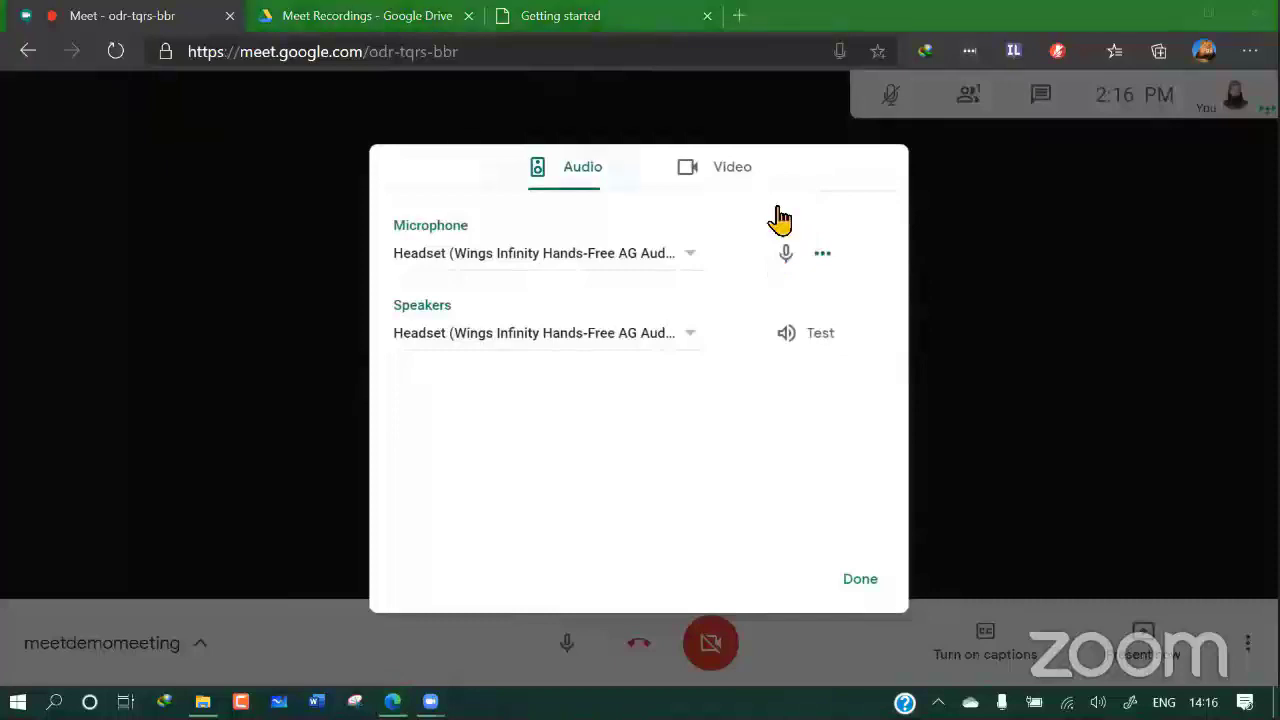
left_click(712, 172)
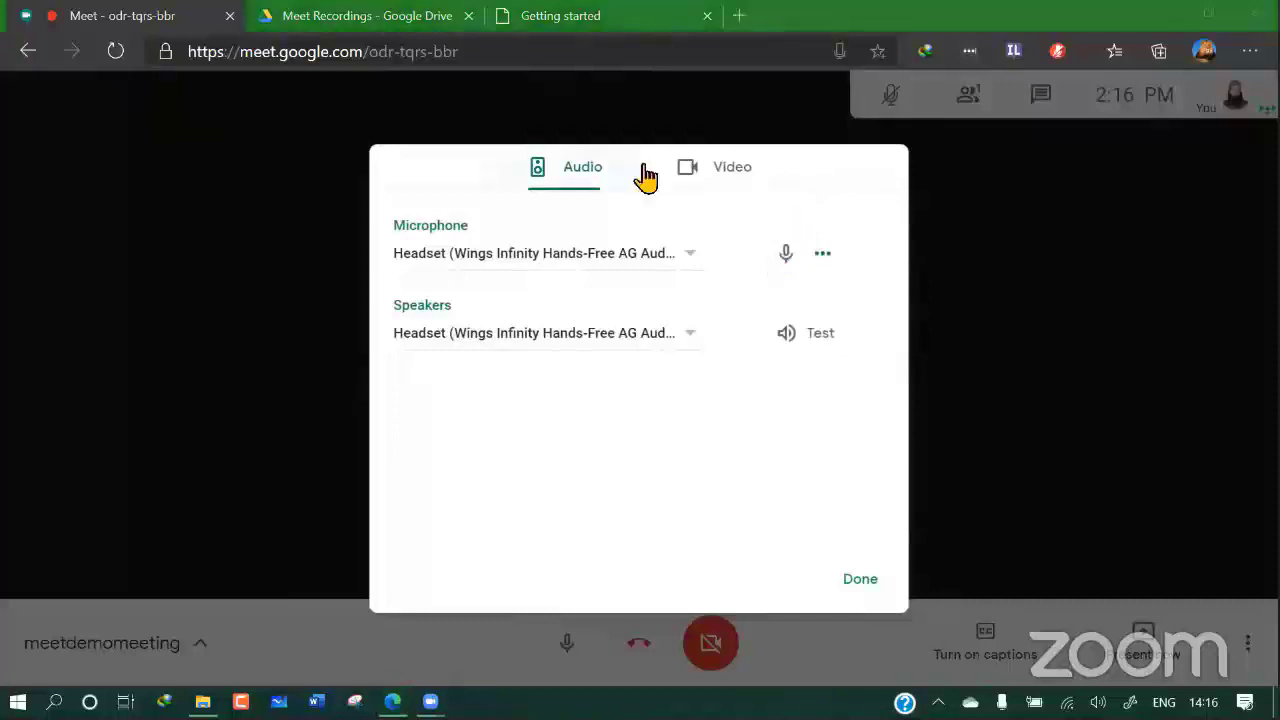
left_click(573, 178)
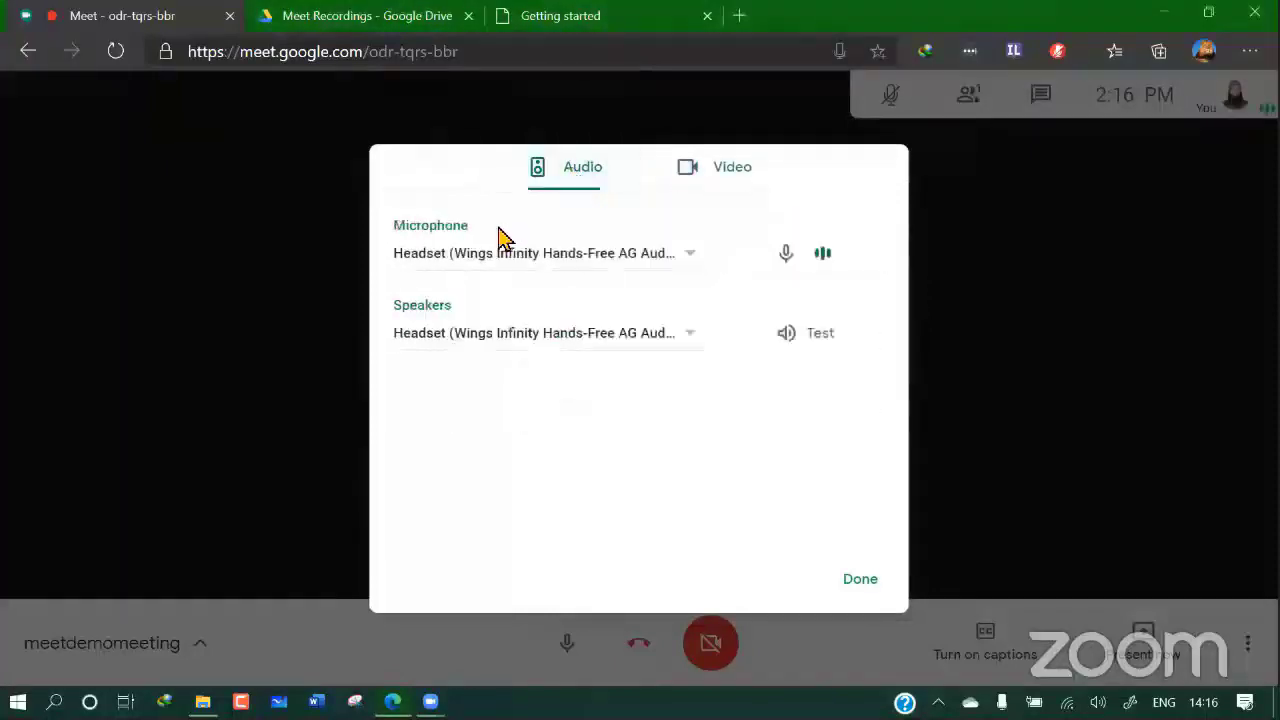
left_click(749, 171)
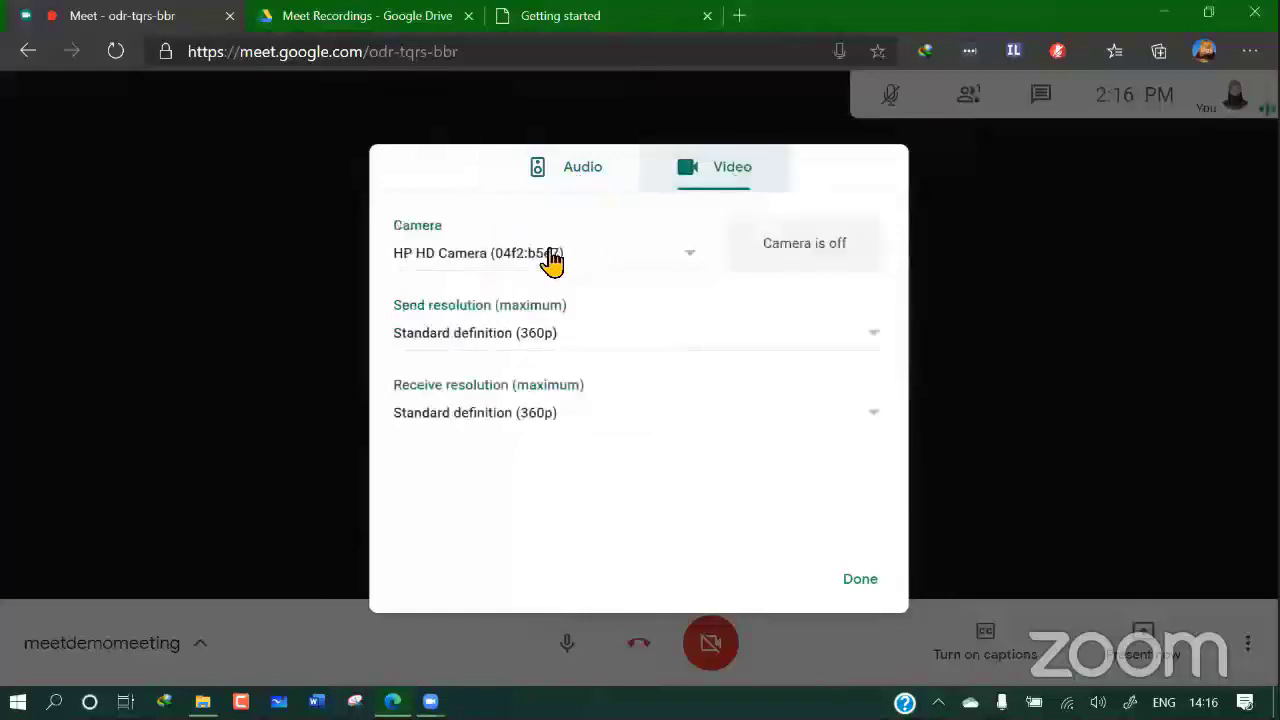
left_click(860, 580)
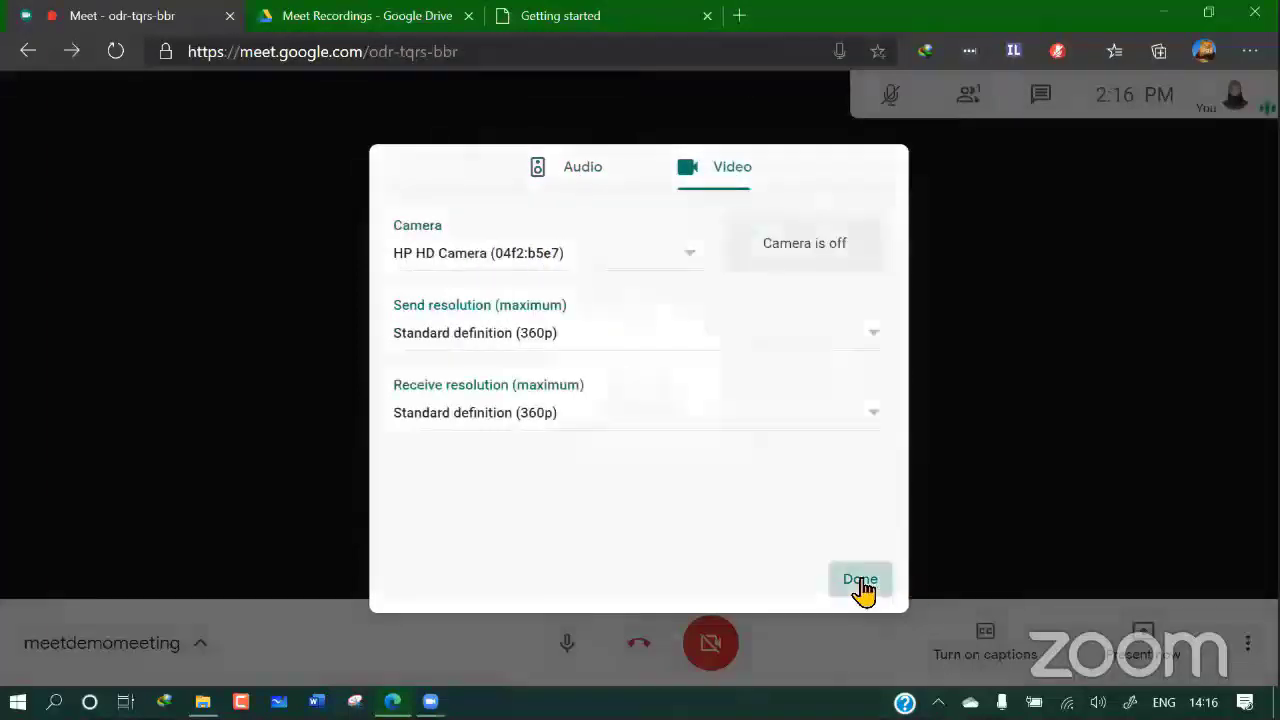
Dismiss the options menu and switch to the Drive Meet Recordings tab with Ctrl+Tab
left_click(1248, 643)
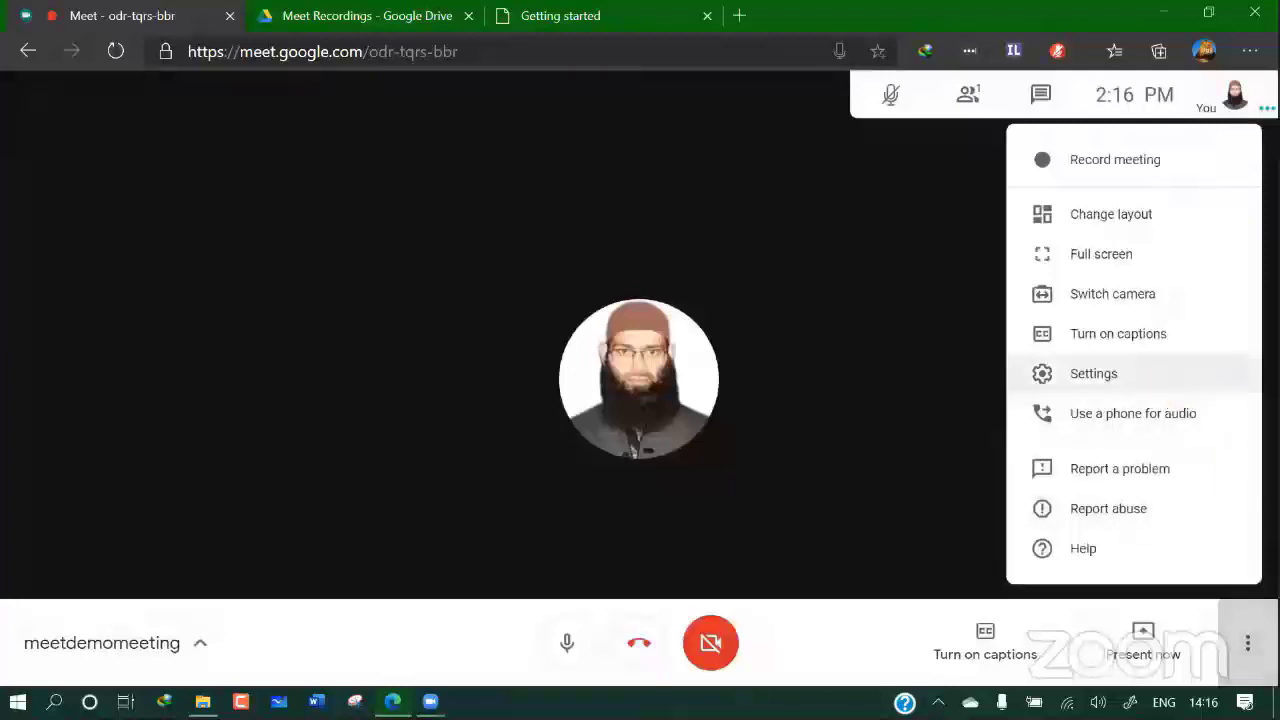
left_click(944, 361)
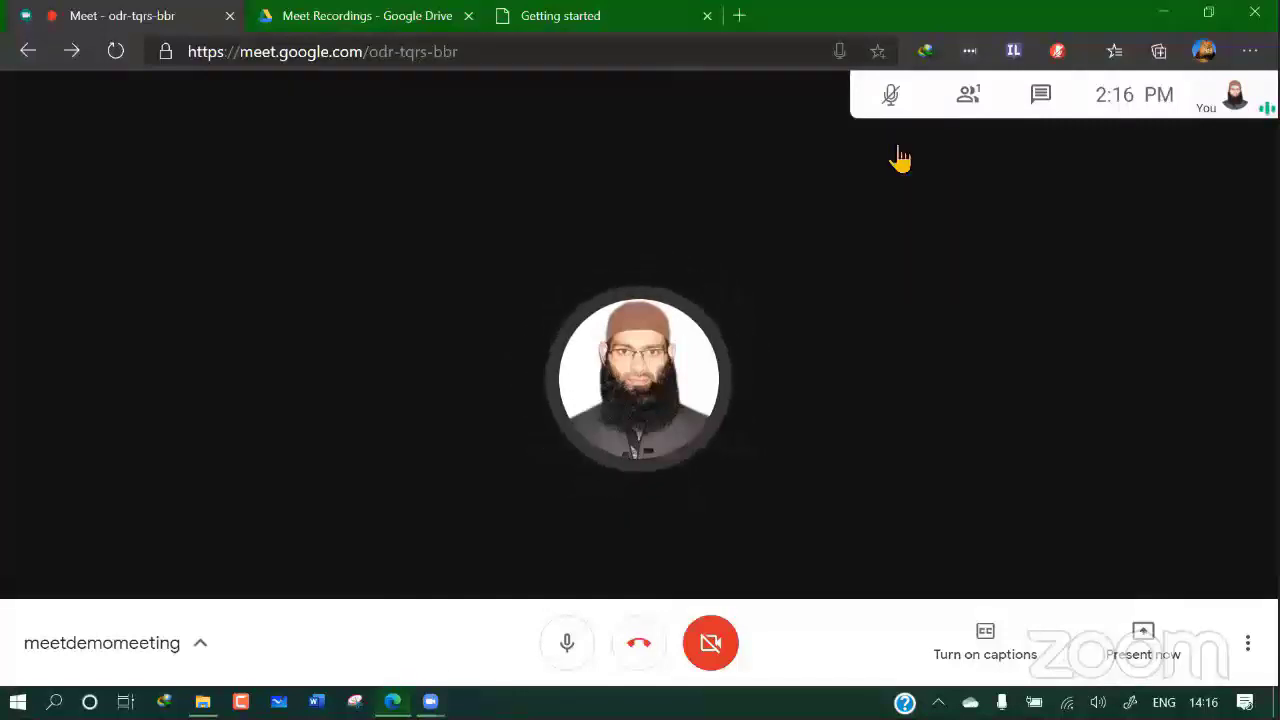
key("ctrl+Tab")
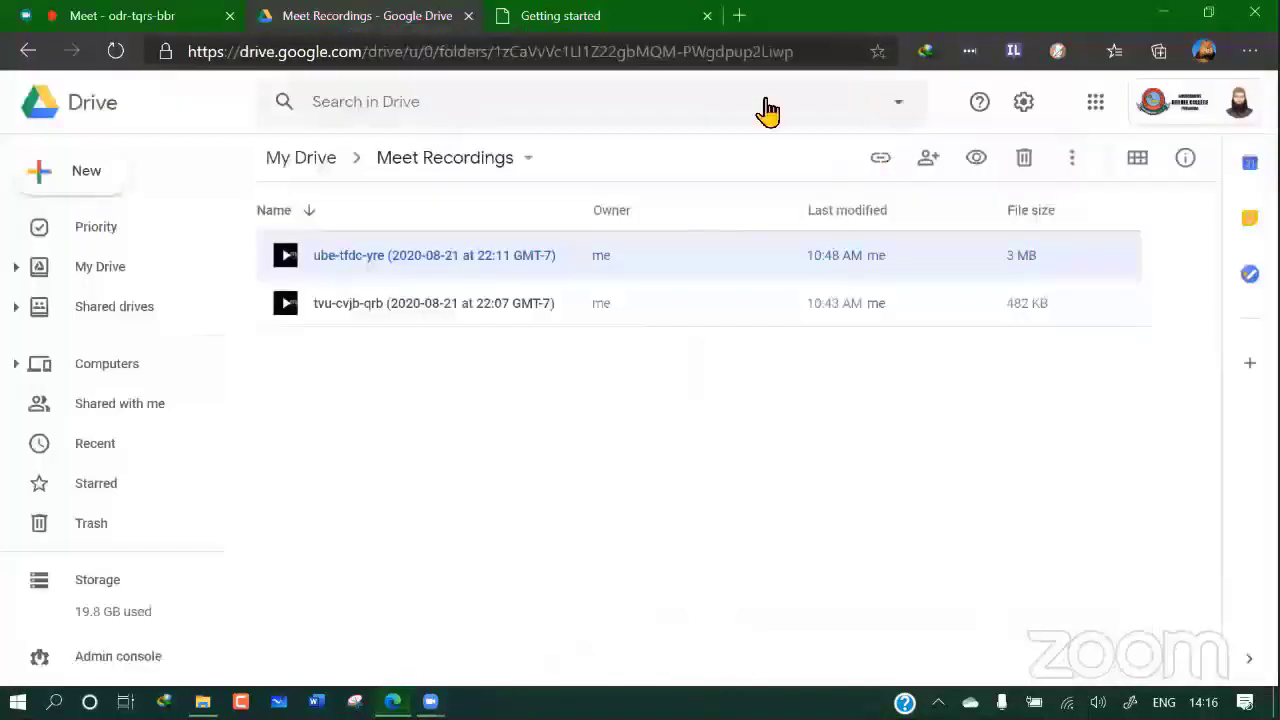
Search the web for 'chrome extension' and open the Chrome Web Store extensions page
left_click(295, 58)
type("chrome exten")
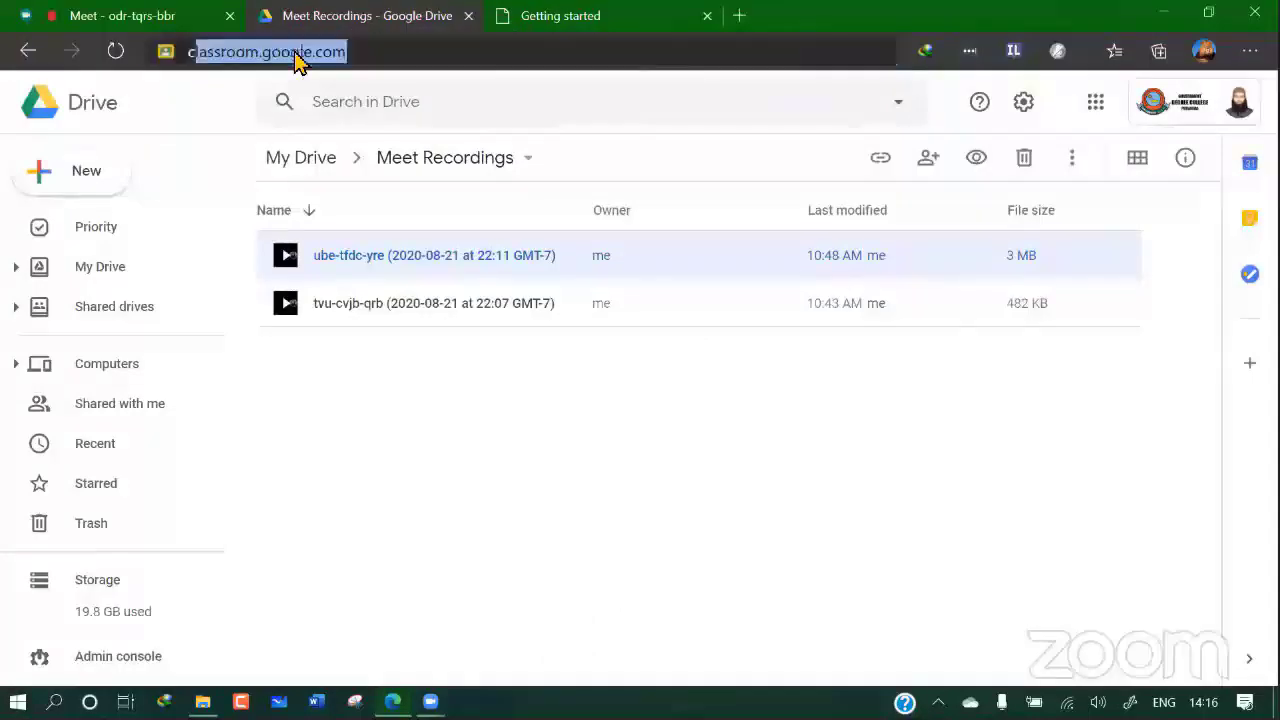
type("sion")
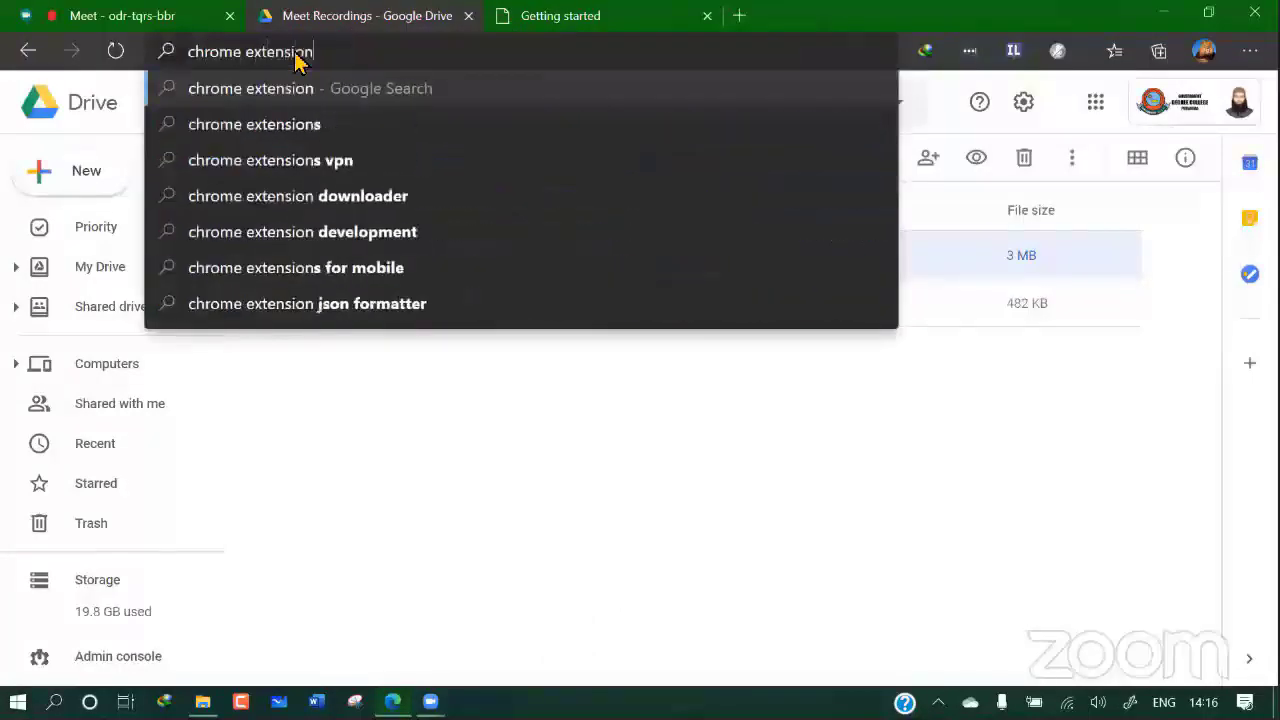
key("Return")
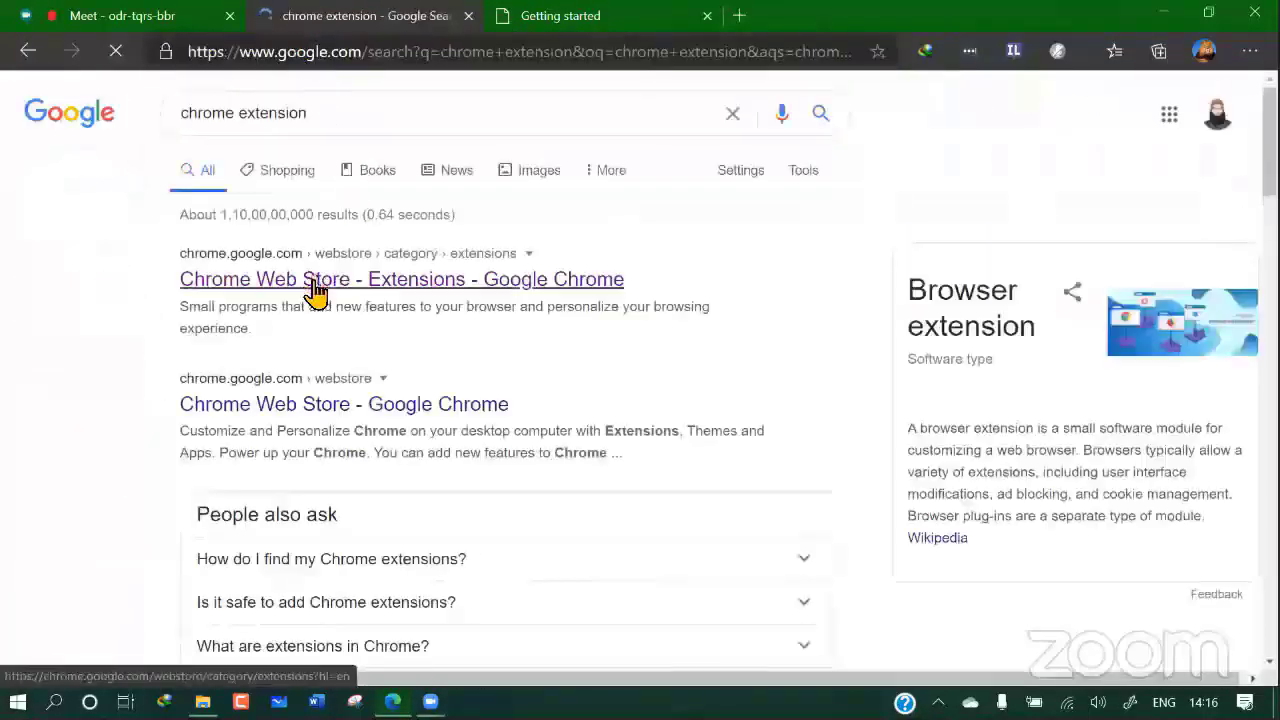
left_click(310, 287)
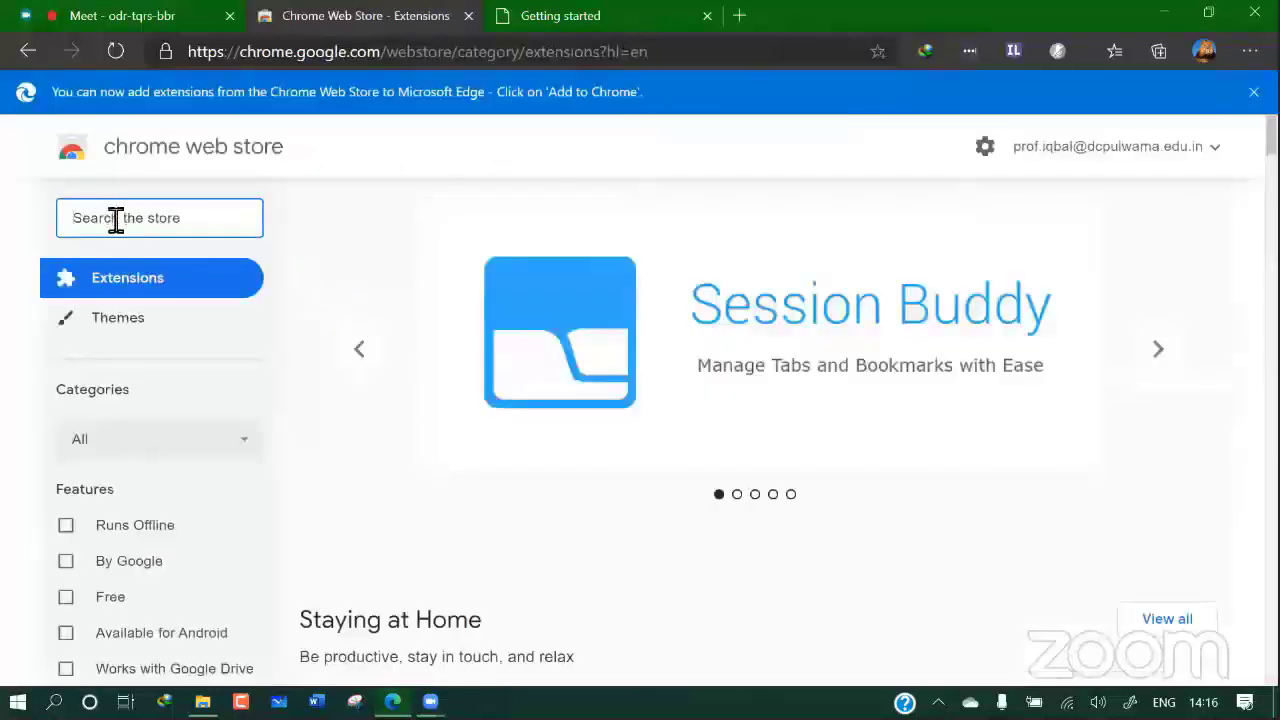
Search the store for 'meet mute all', open Mute All on Meet, then return to the Meet call
type("m")
type("eet")
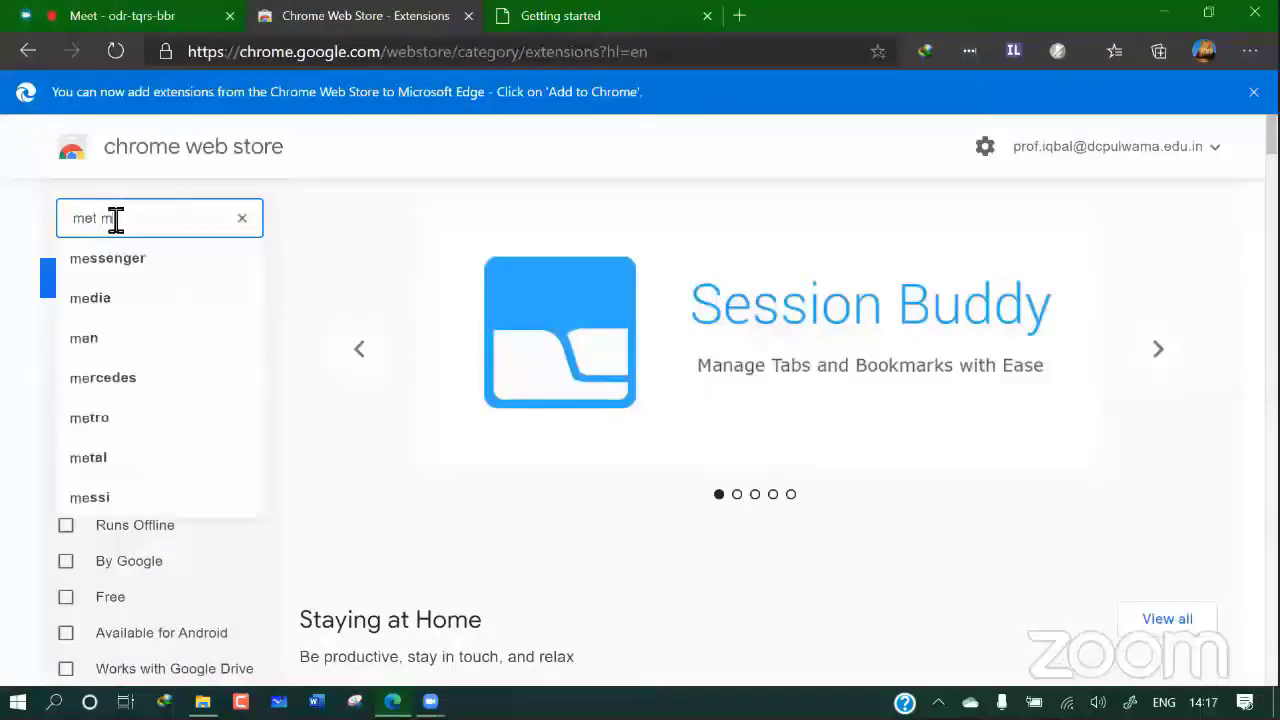
type(" mute all")
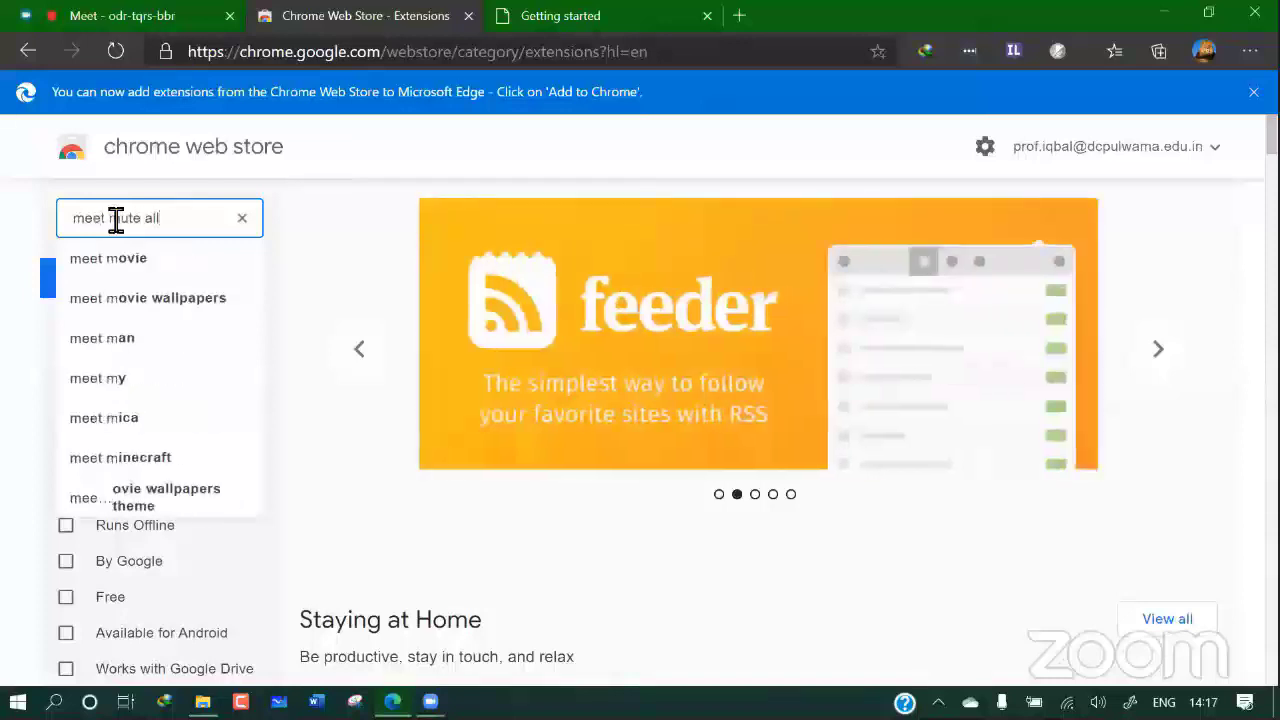
key("Return")
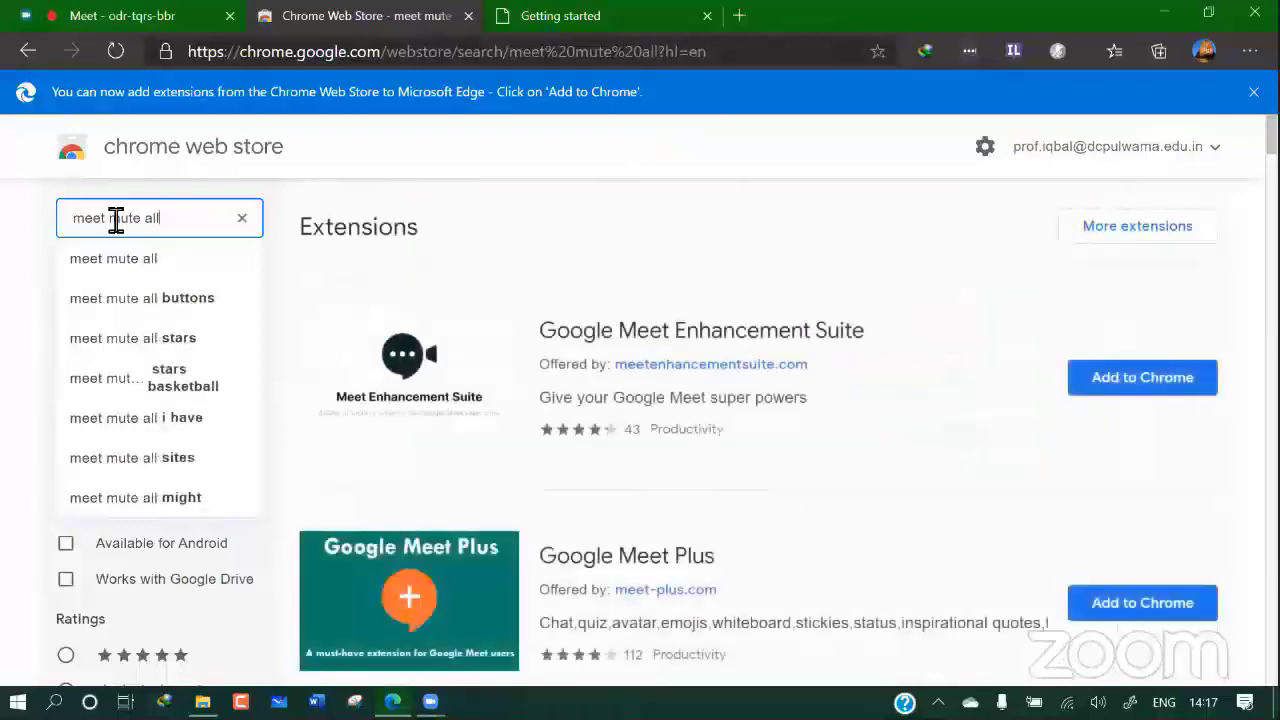
scroll(702, 462, "down", 3)
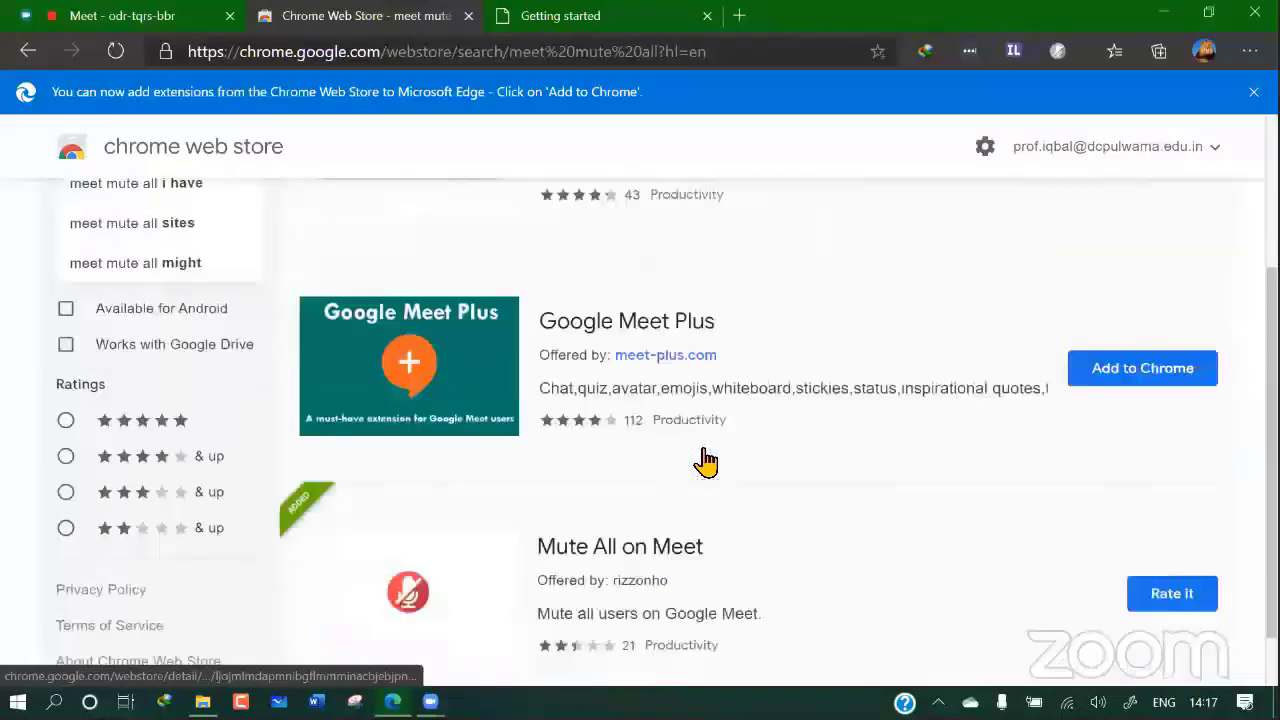
scroll(840, 385, "up", 3)
scroll(897, 407, "down", 3)
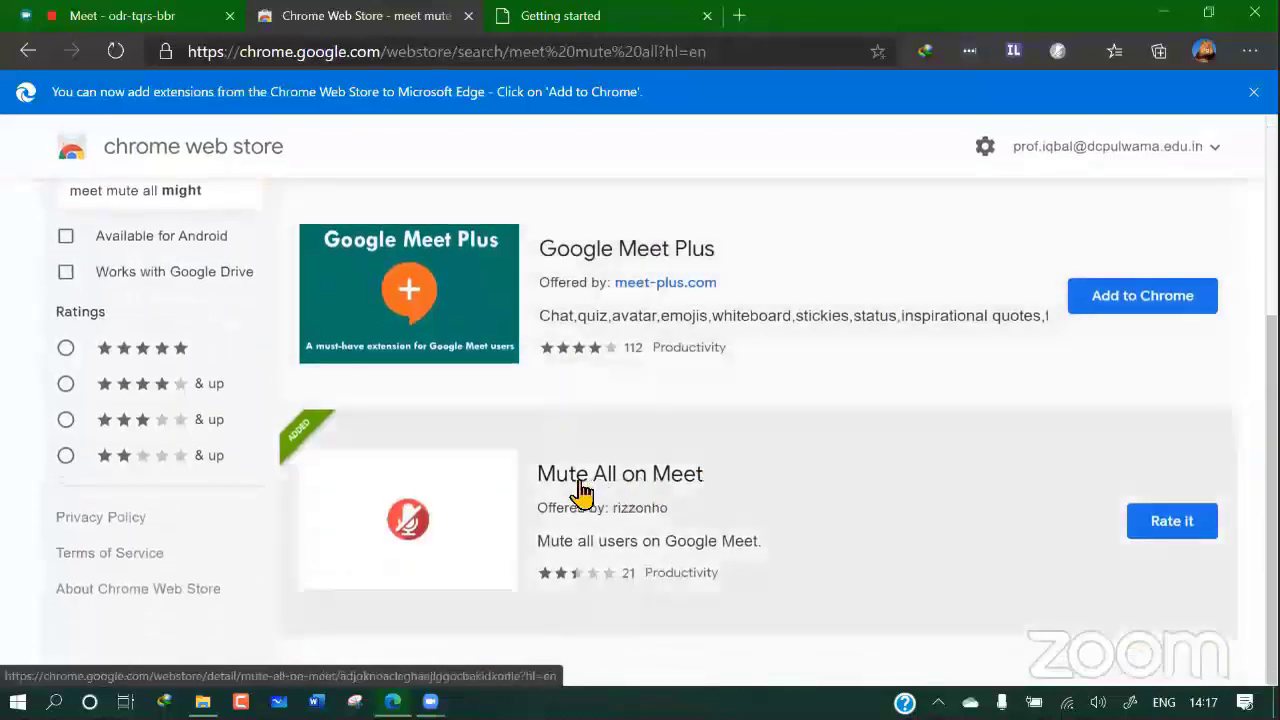
left_click(618, 478)
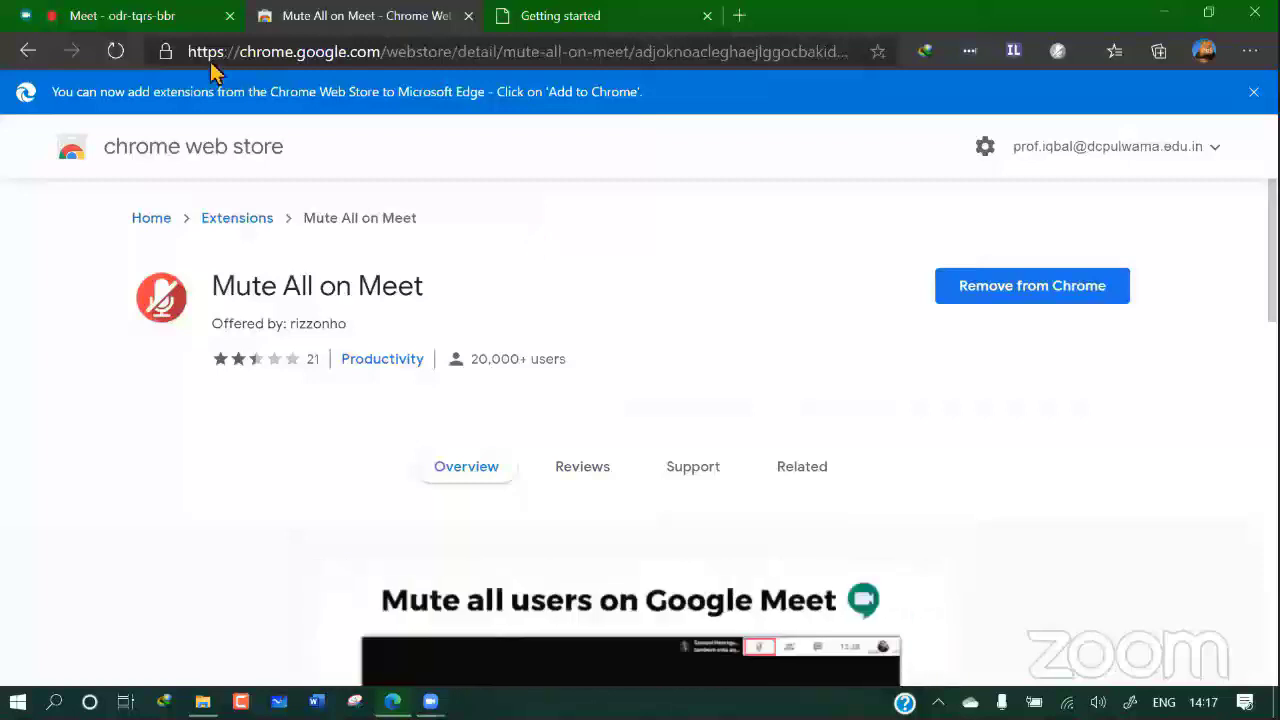
left_click(113, 18)
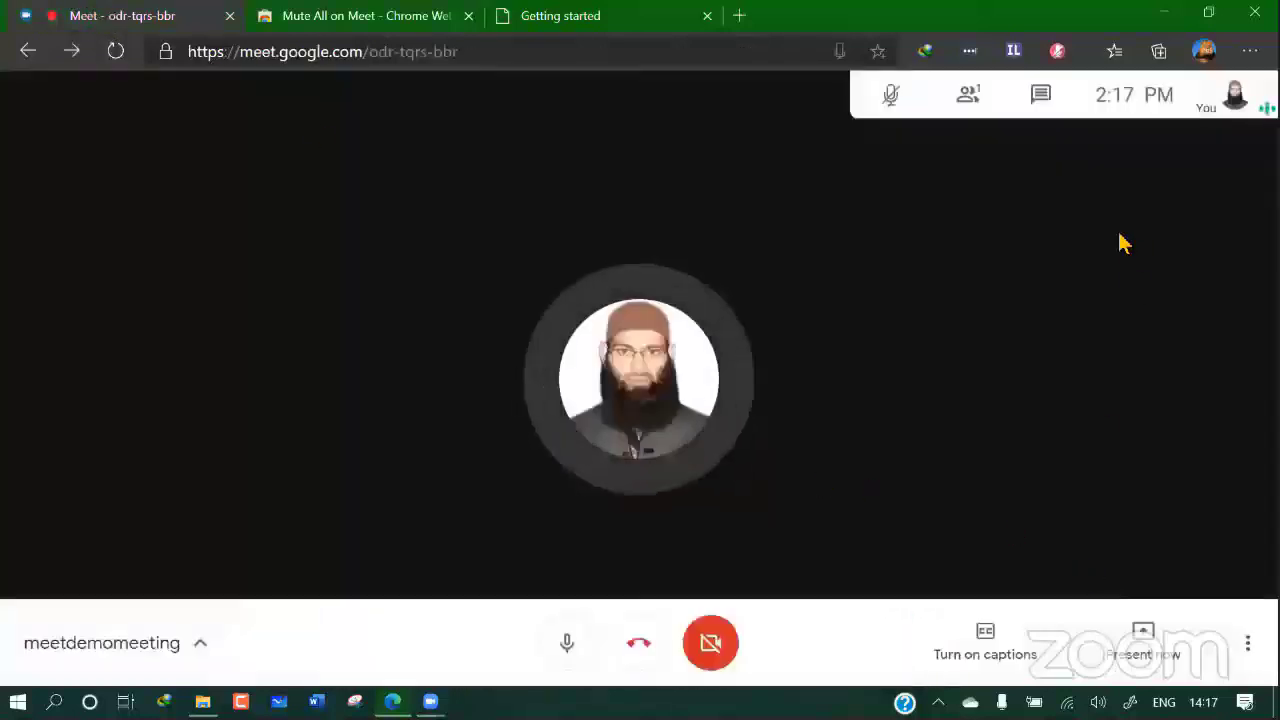
left_click(893, 113)
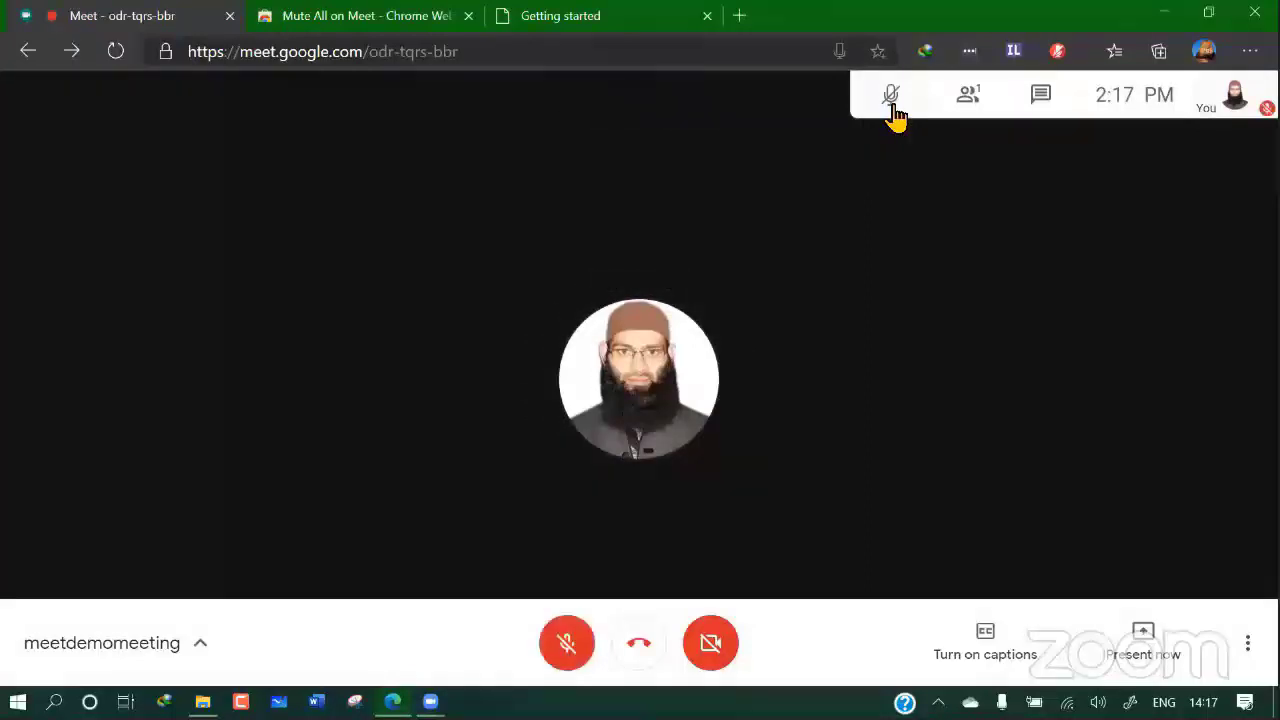
left_click(891, 115)
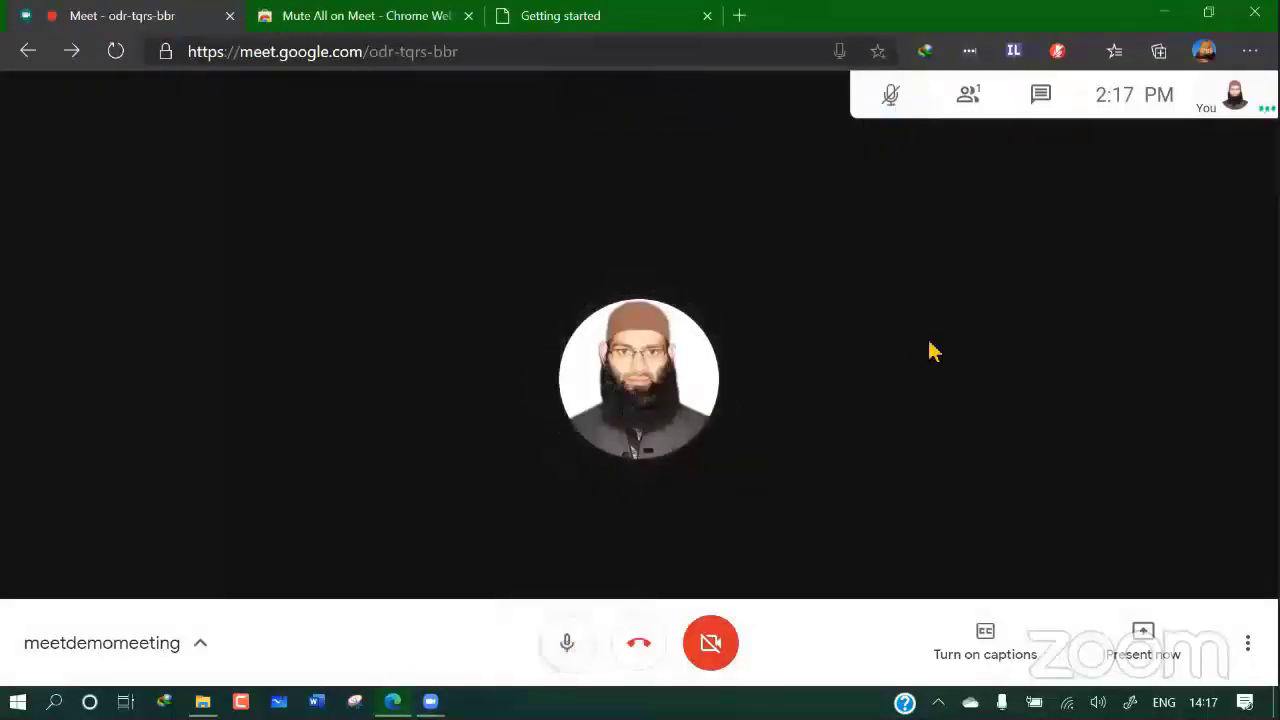
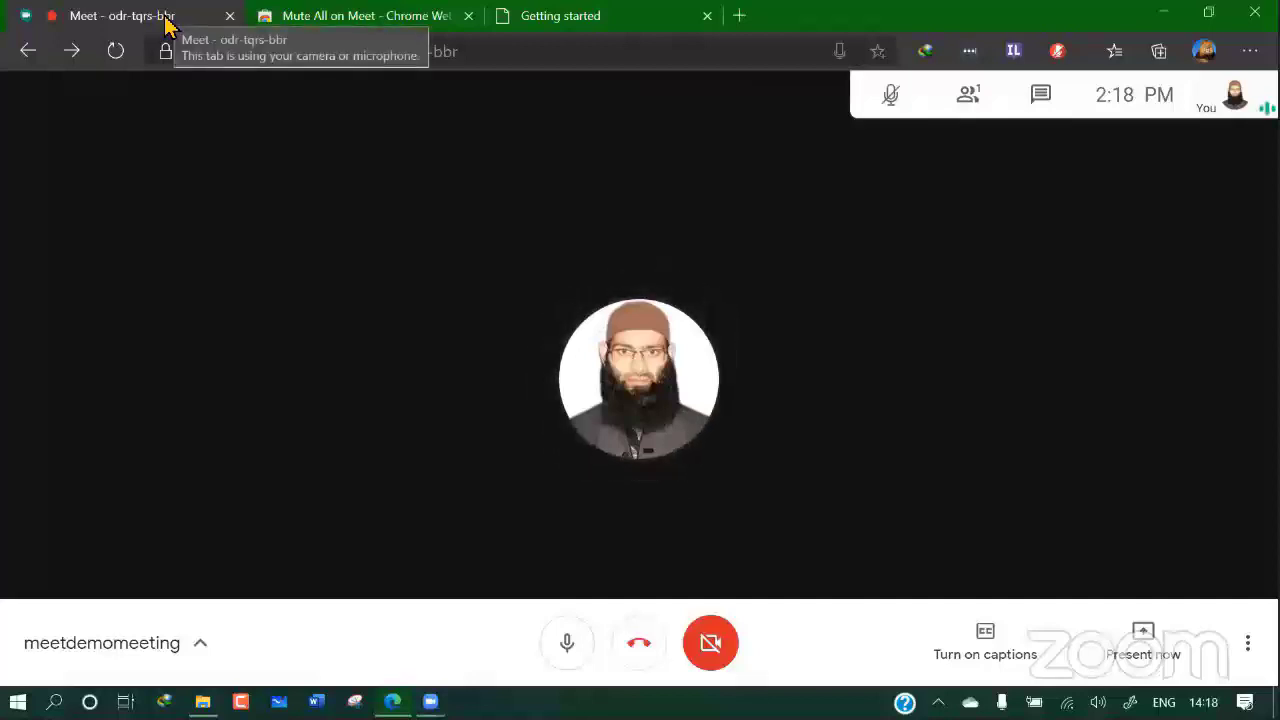
Close the Mute All on Meet Chrome Web Store tab with Ctrl+W
key("ctrl+Tab")
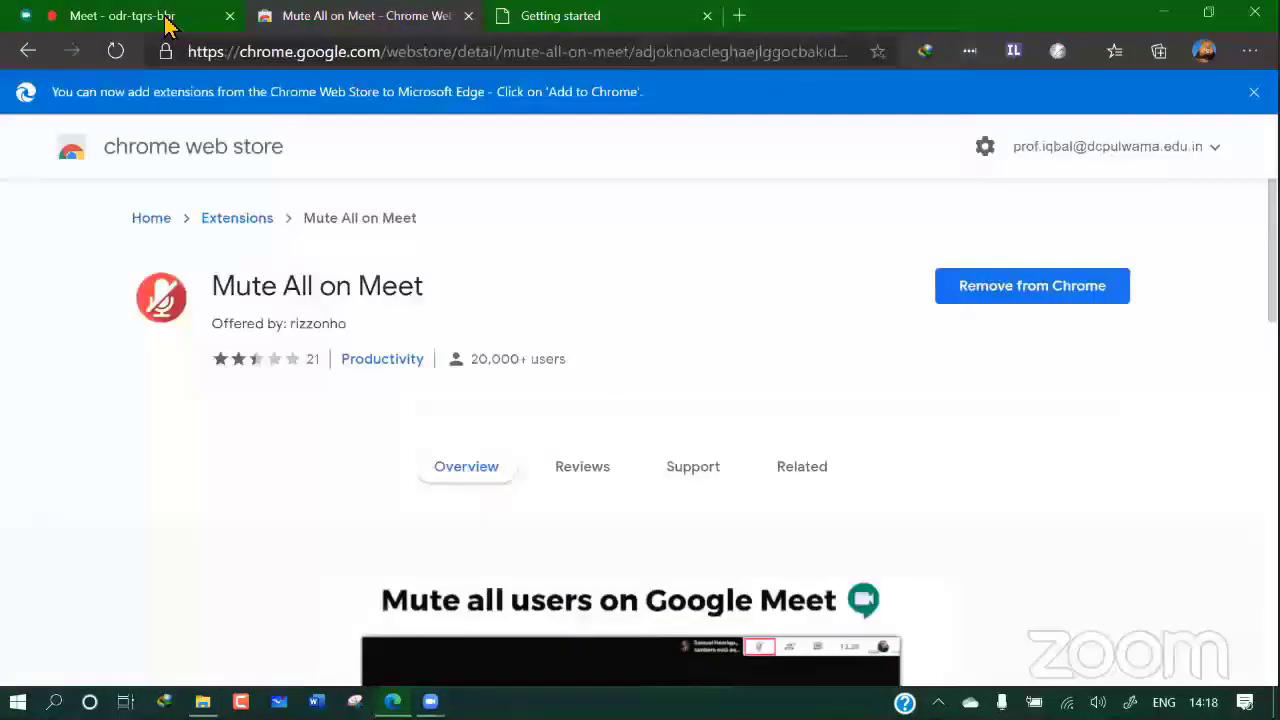
left_click(312, 57)
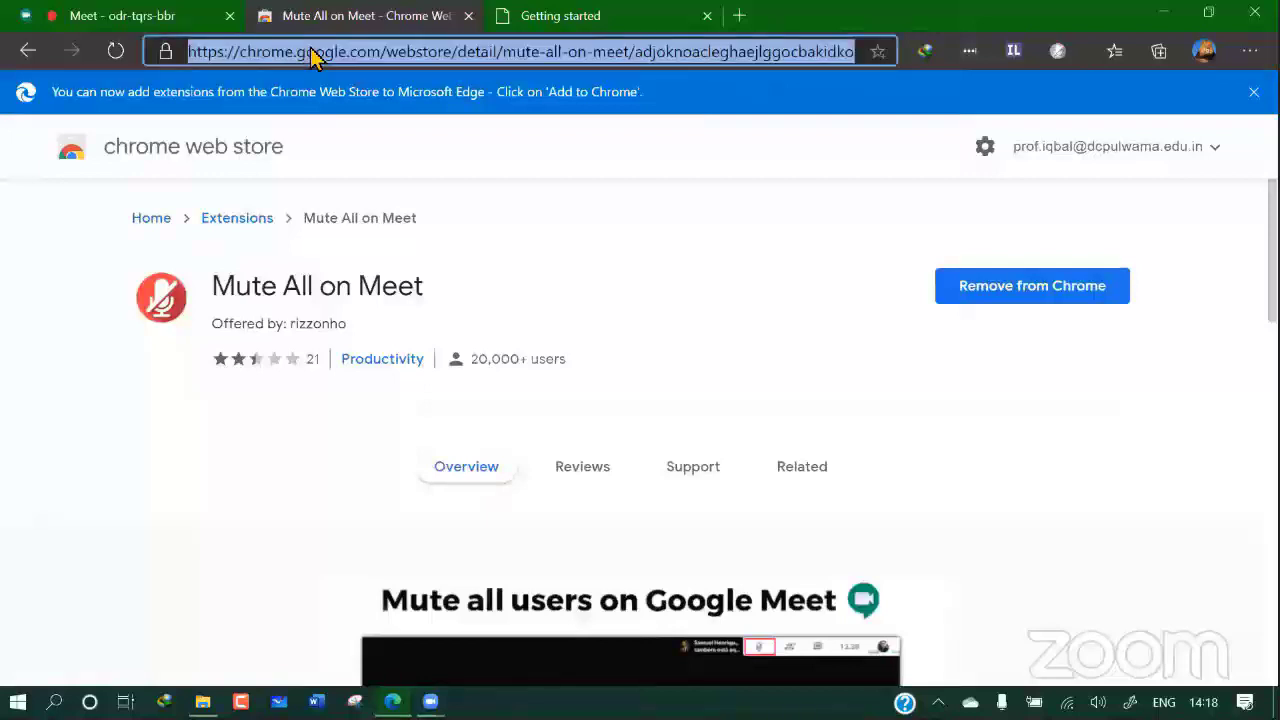
key("BackSpace")
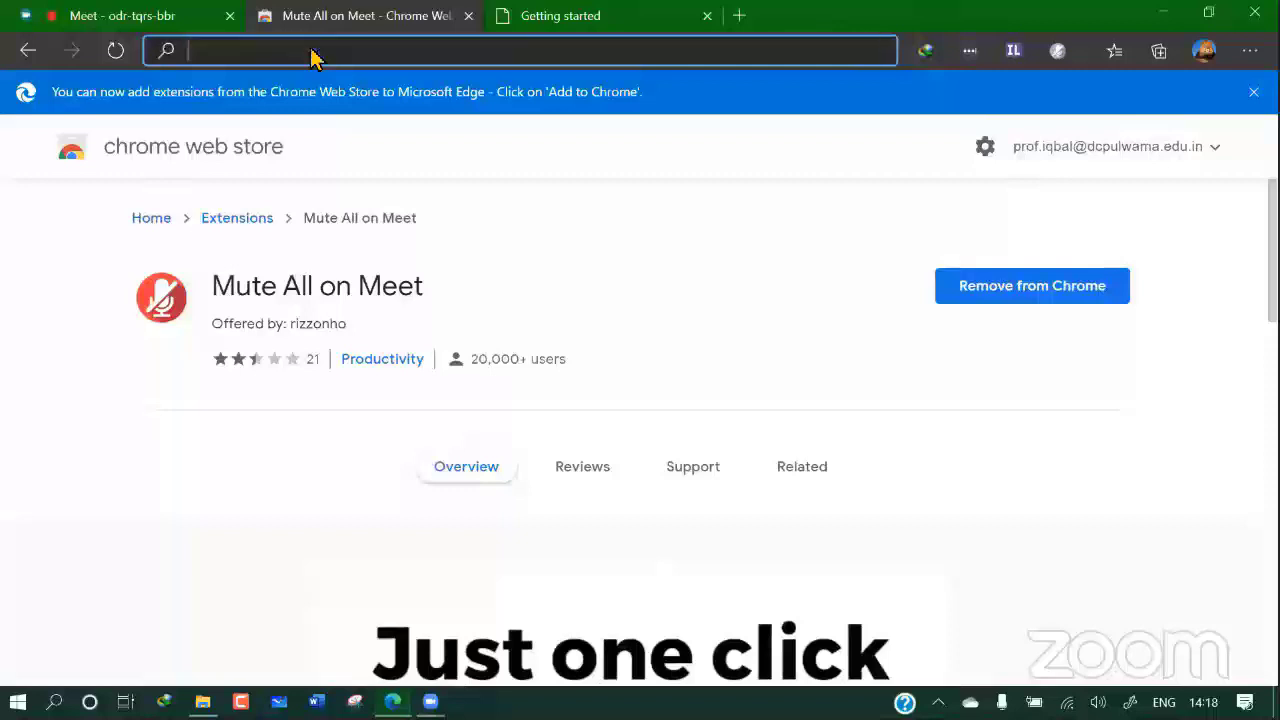
left_click(158, 18)
key("ctrl+Tab")
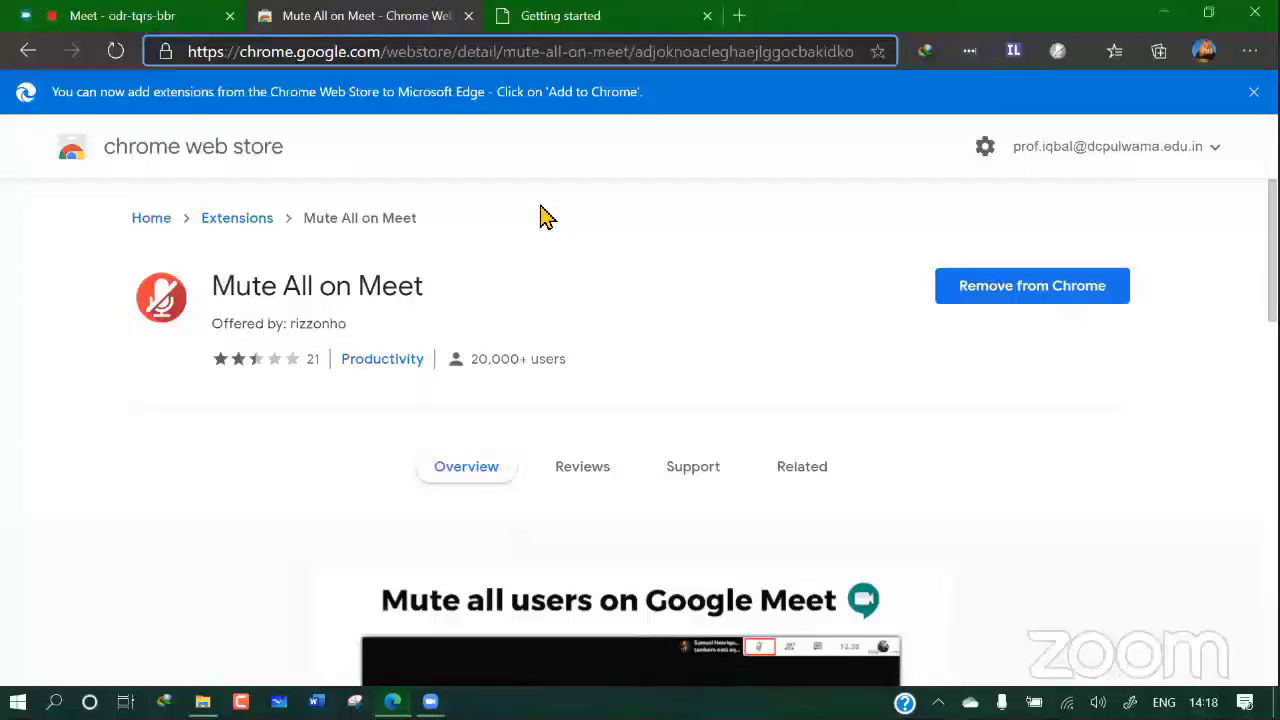
key("ctrl+w")
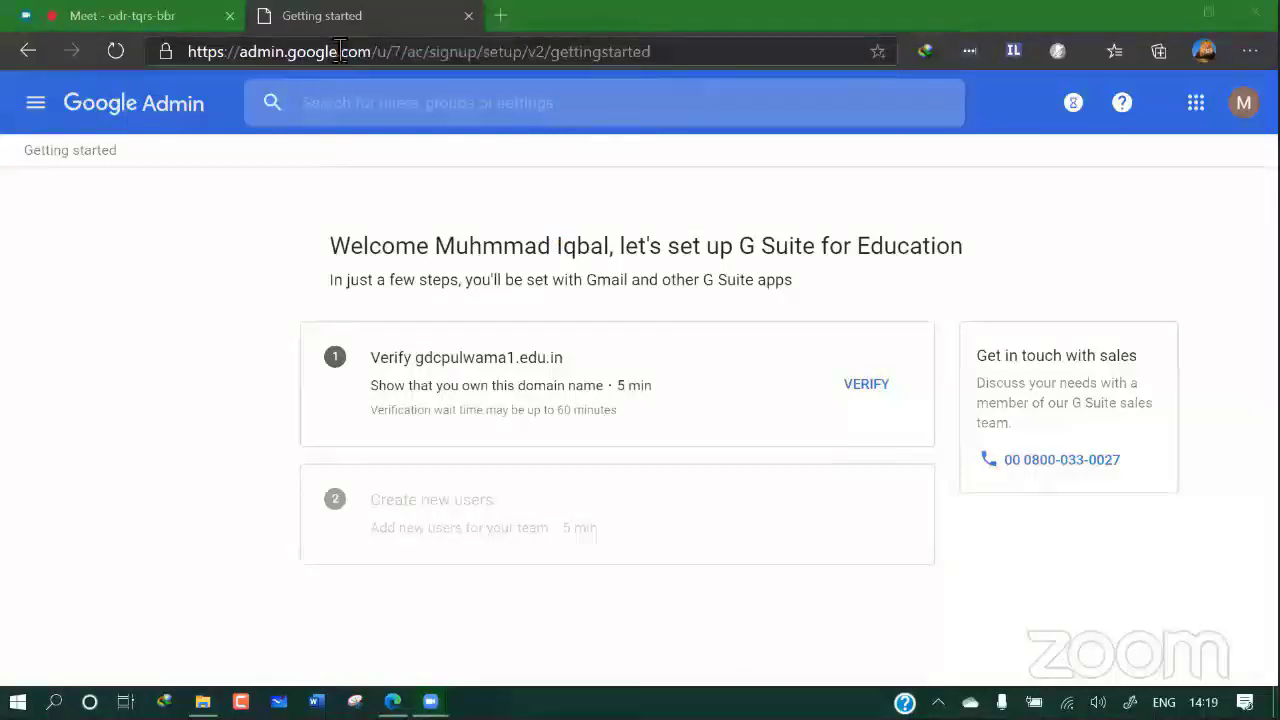
Load jamboard.google.com from the address bar by typing 'jamb'
left_click(337, 55)
type("jamb")
key("Return")
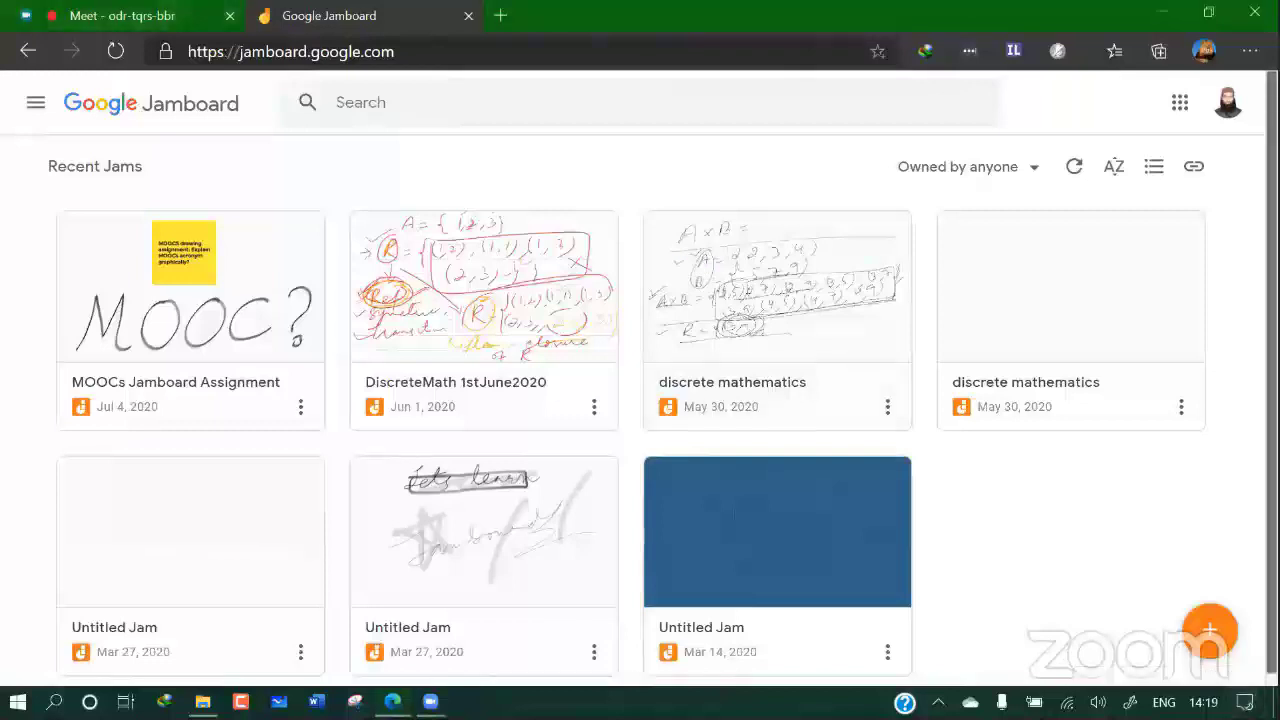
Create a new jam and draw a green marker freehand stroke on the first frame
left_click(1210, 632)
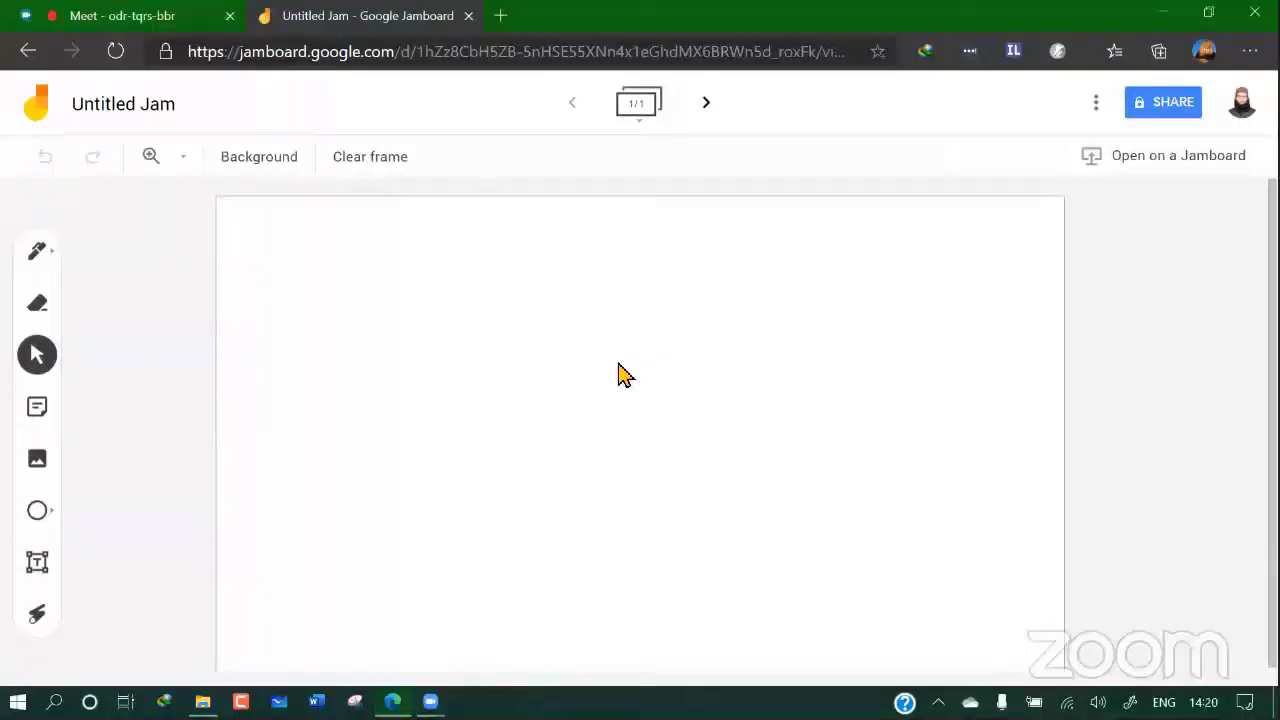
left_click(57, 264)
left_click(57, 266)
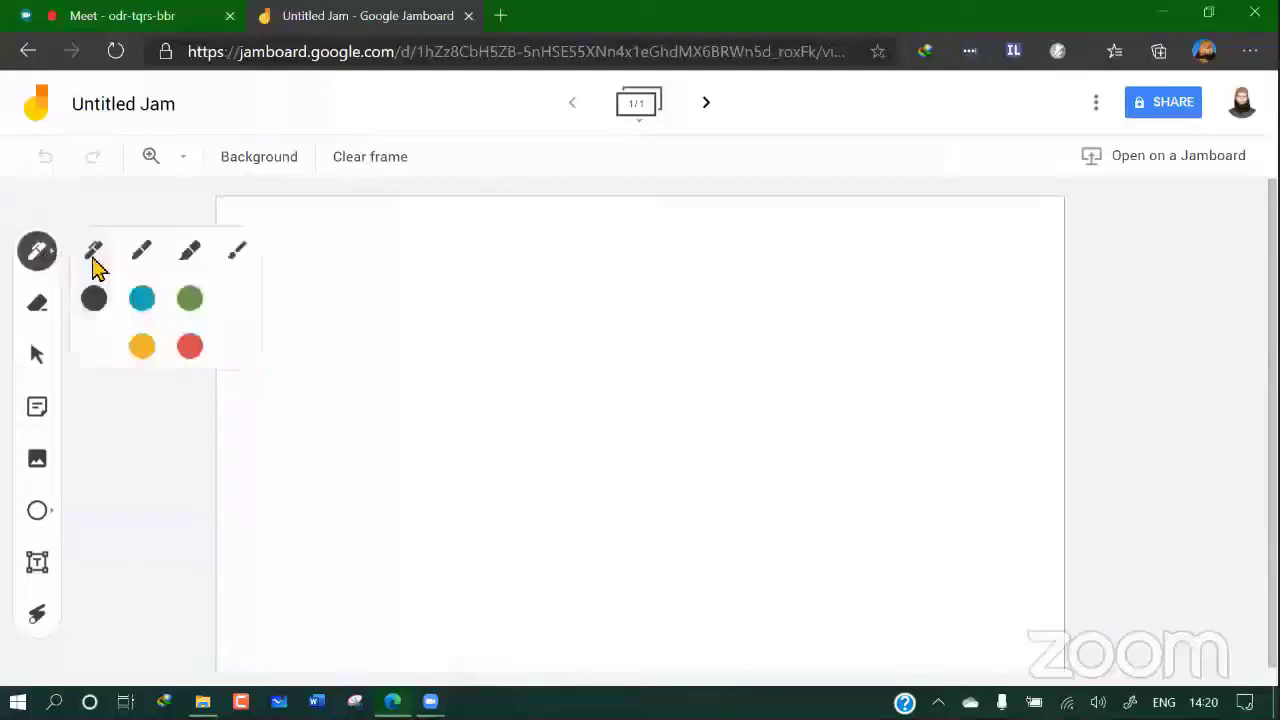
left_click(150, 266)
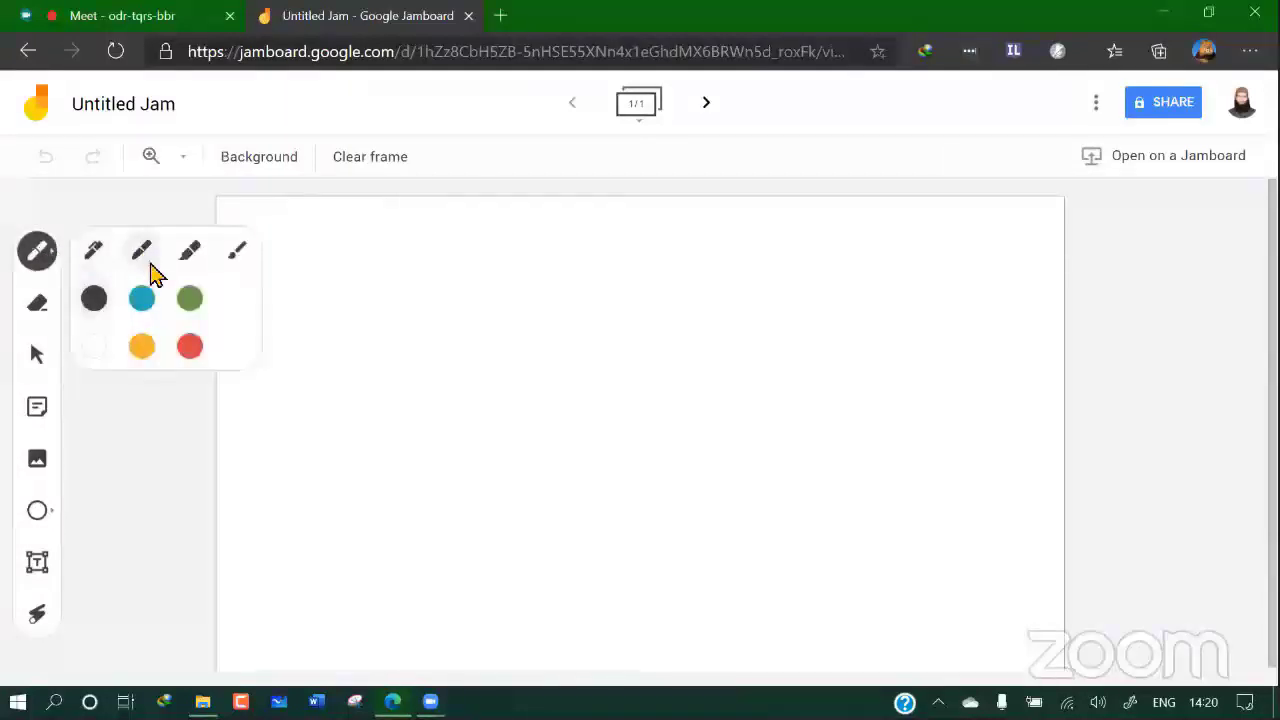
left_click(192, 300)
mouse_move(456, 291)
left_mouse_down()
mouse_move(474, 426)
mouse_move(635, 390)
left_mouse_up()
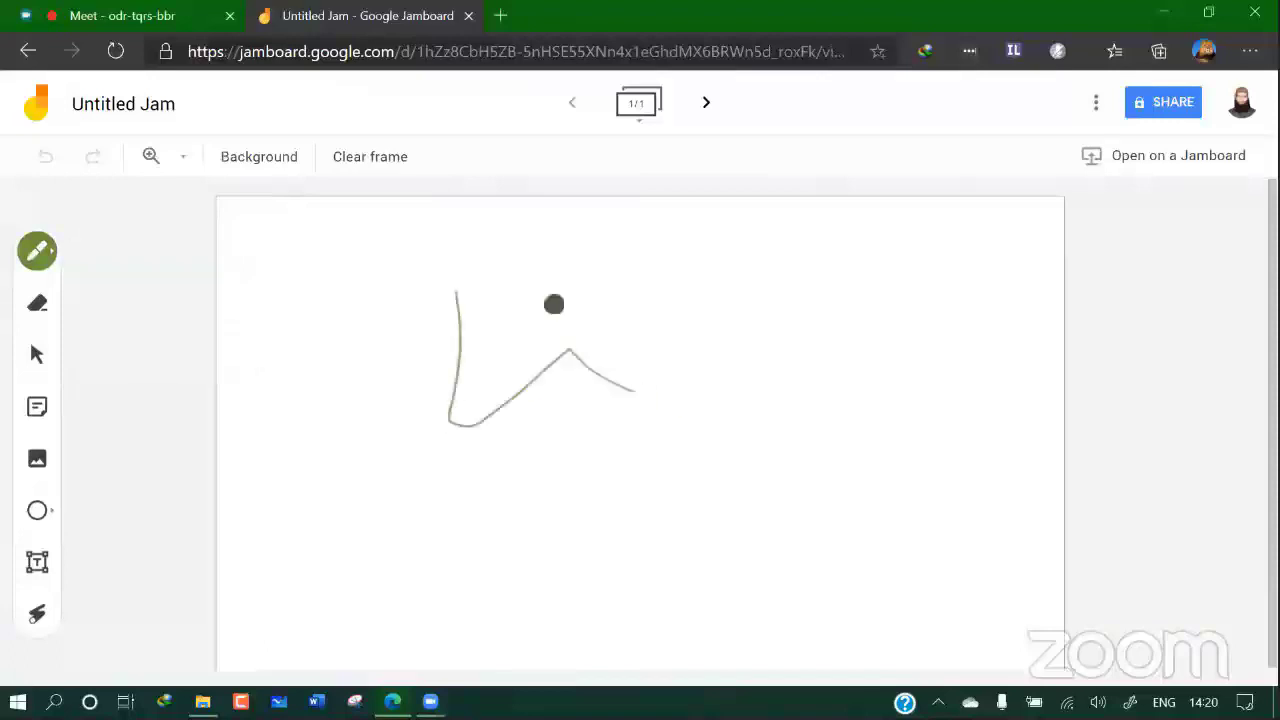
left_click_drag(554, 304, 697, 349)
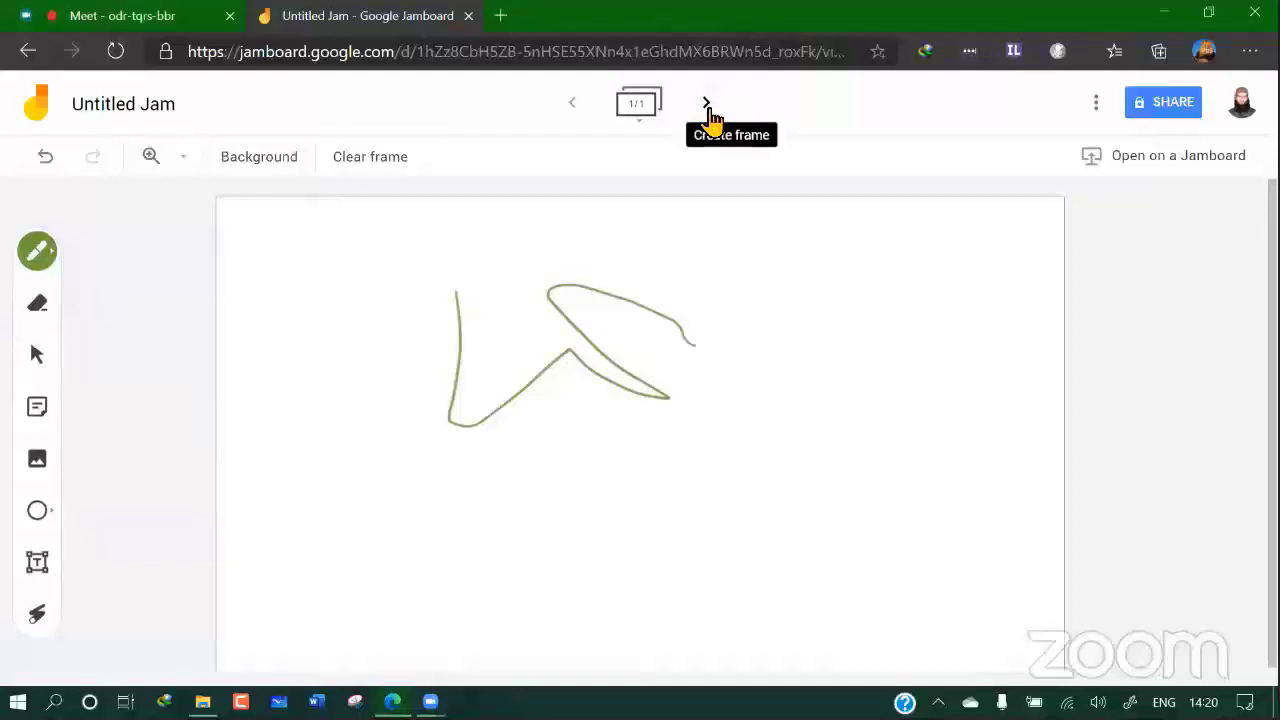
Add a blank second frame, then erase a short piece of the stroke on frame one
left_click(708, 110)
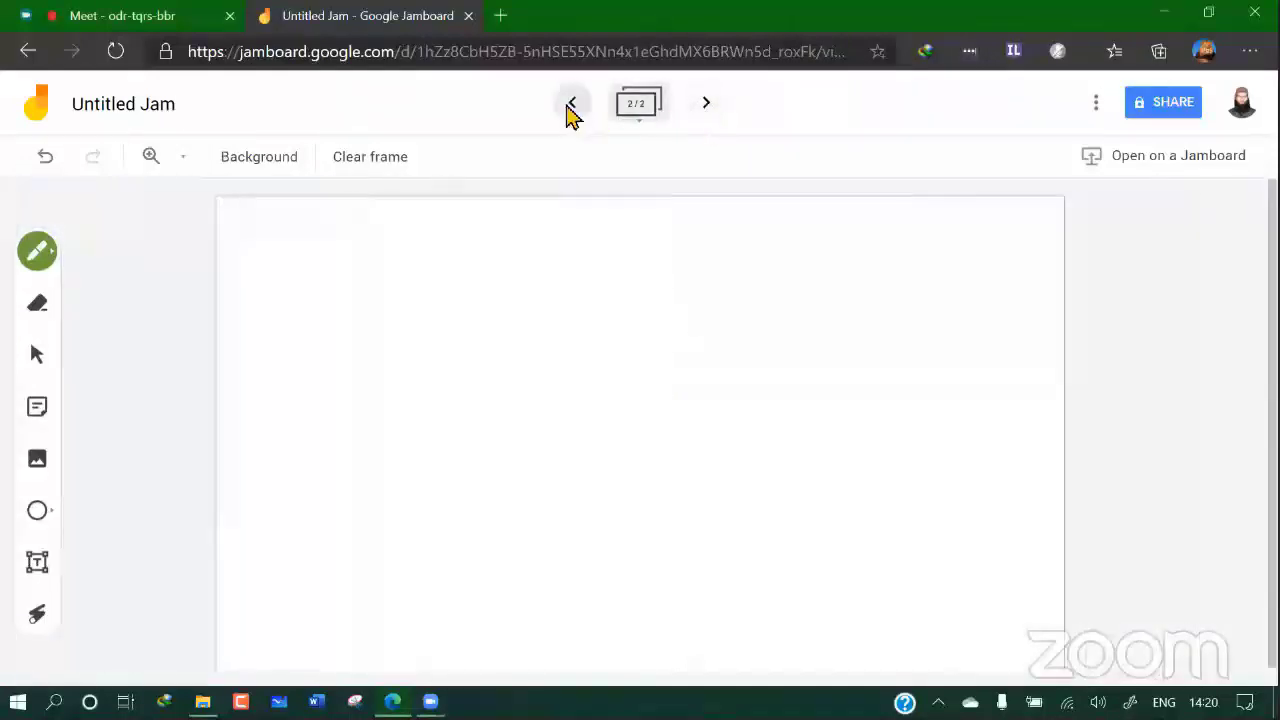
left_click(571, 112)
left_click(40, 314)
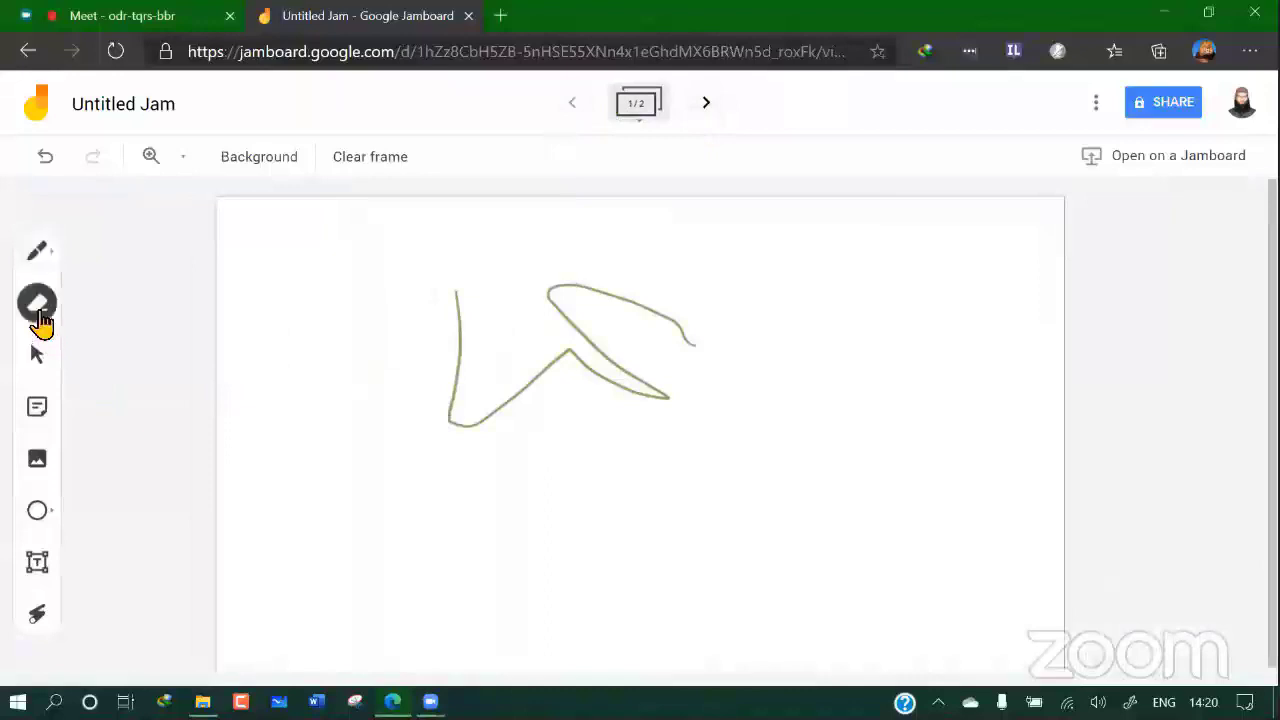
left_click_drag(474, 363, 423, 323)
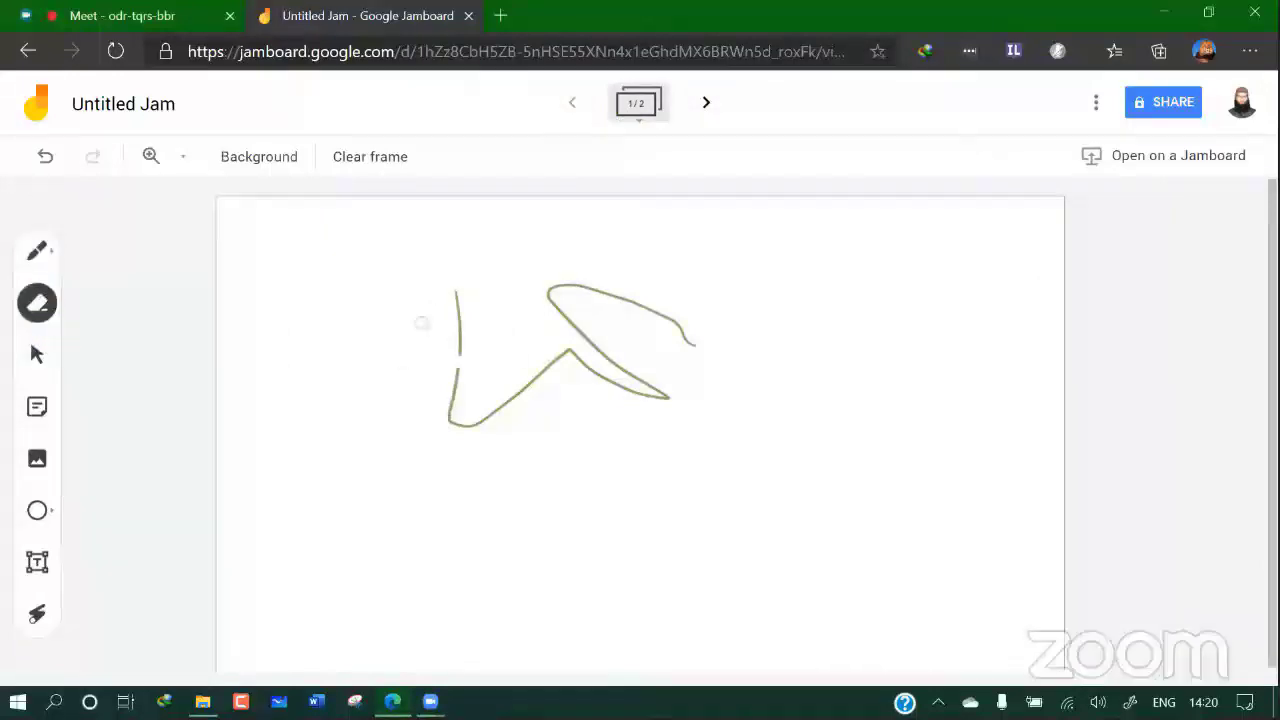
left_click(40, 352)
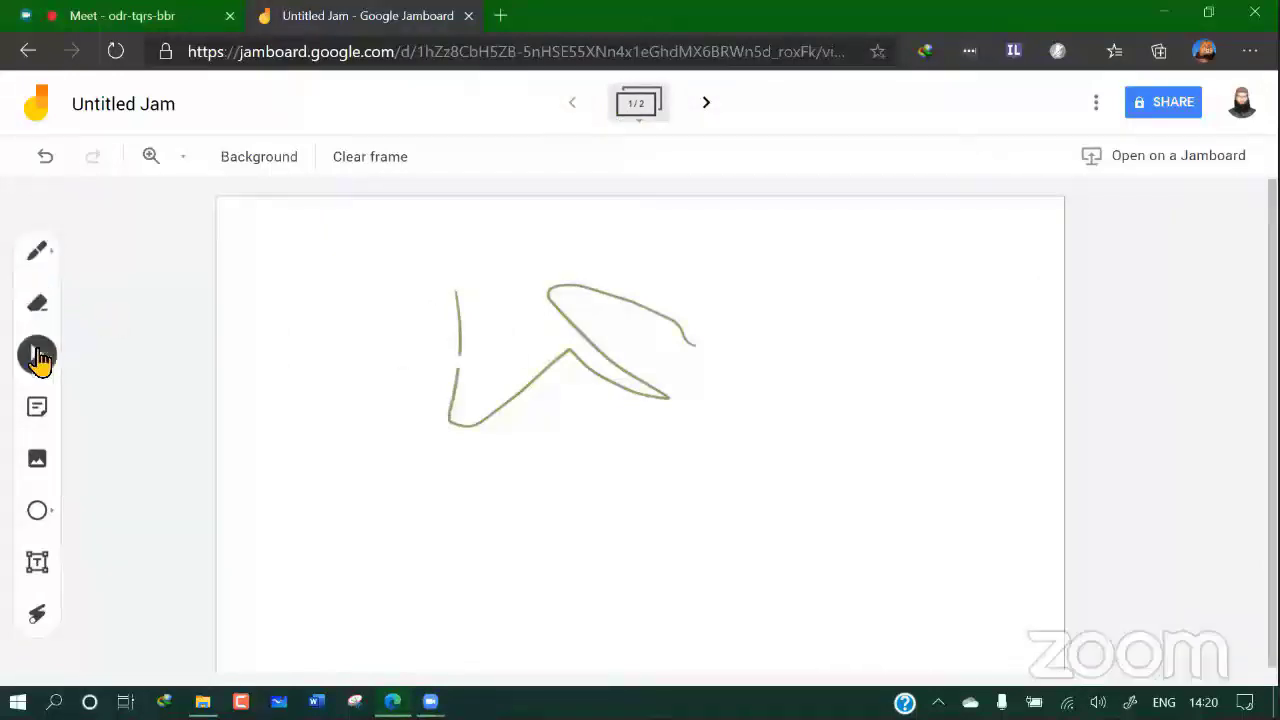
Add a sticky note reading 'This is a whiteboard provided by Google' and move it right
left_click(33, 422)
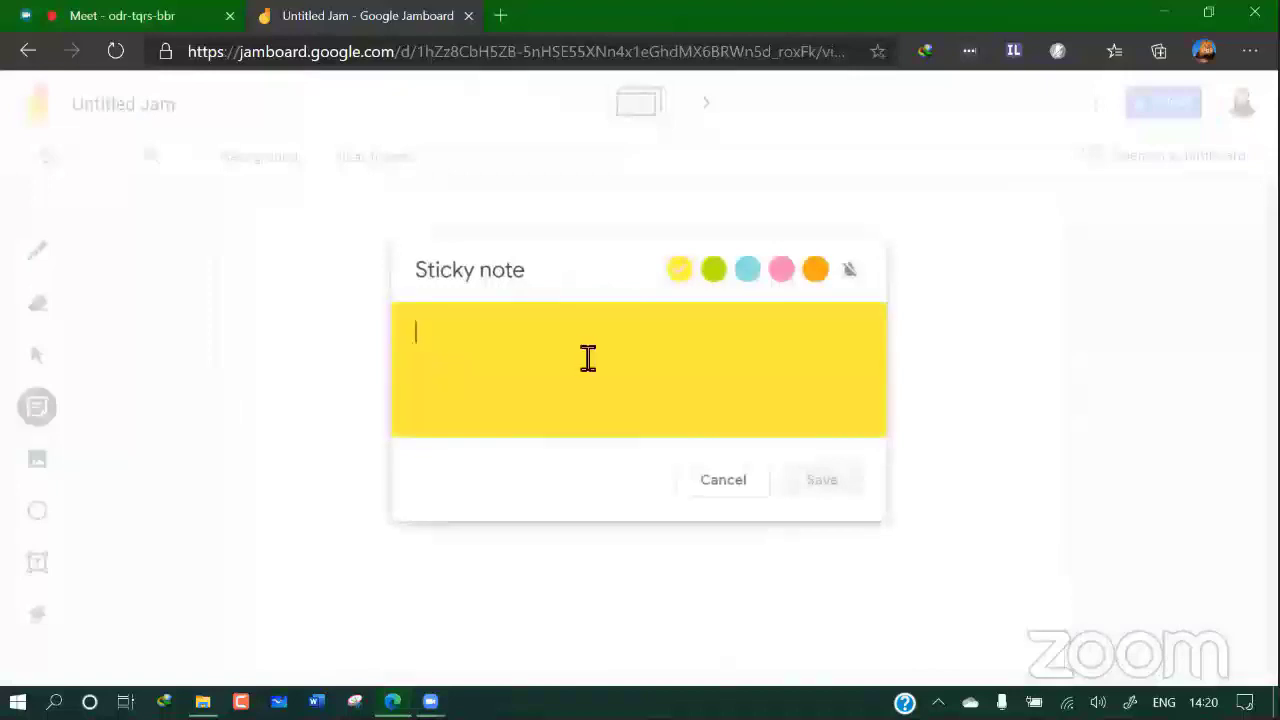
type("This is a ")
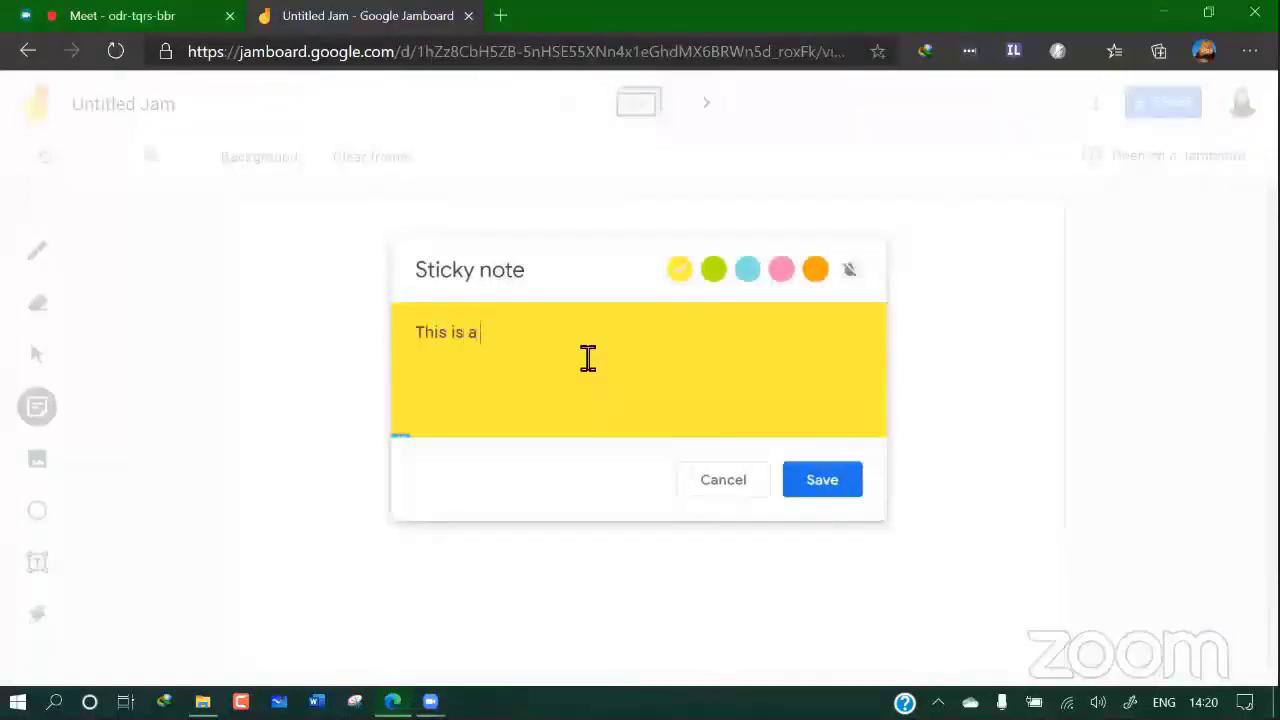
type("whiteboard pro")
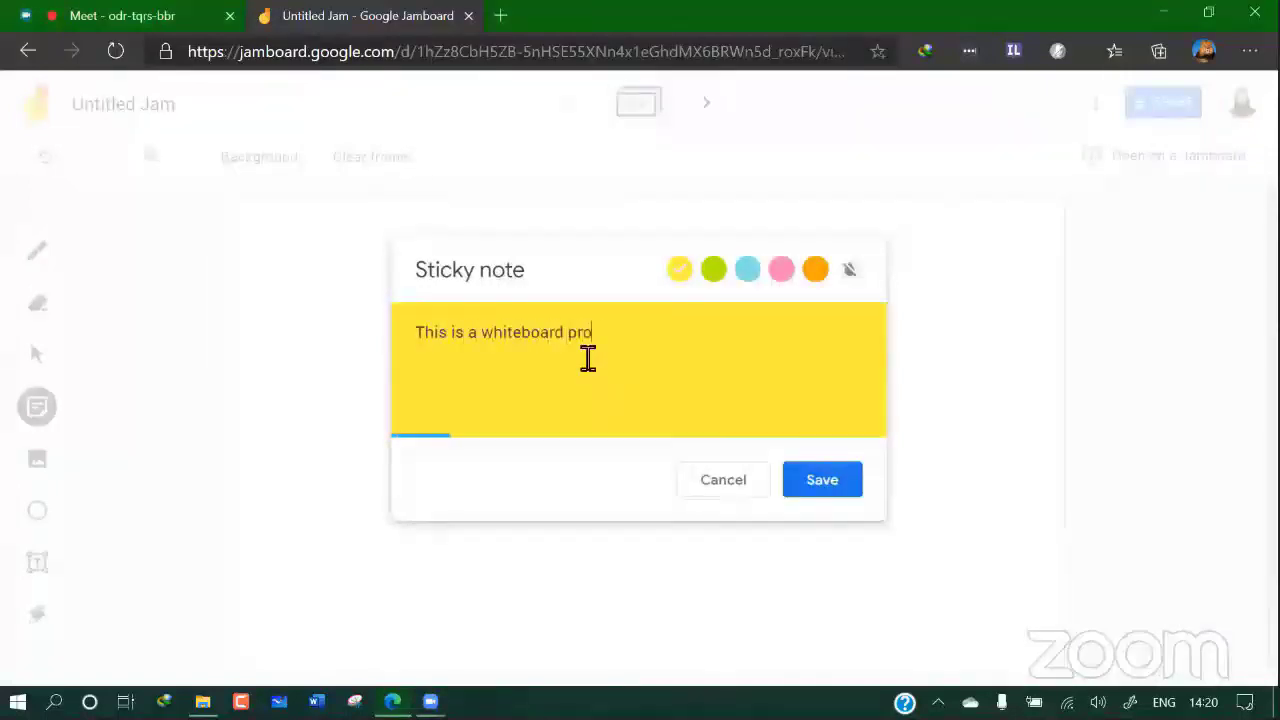
type("vided ")
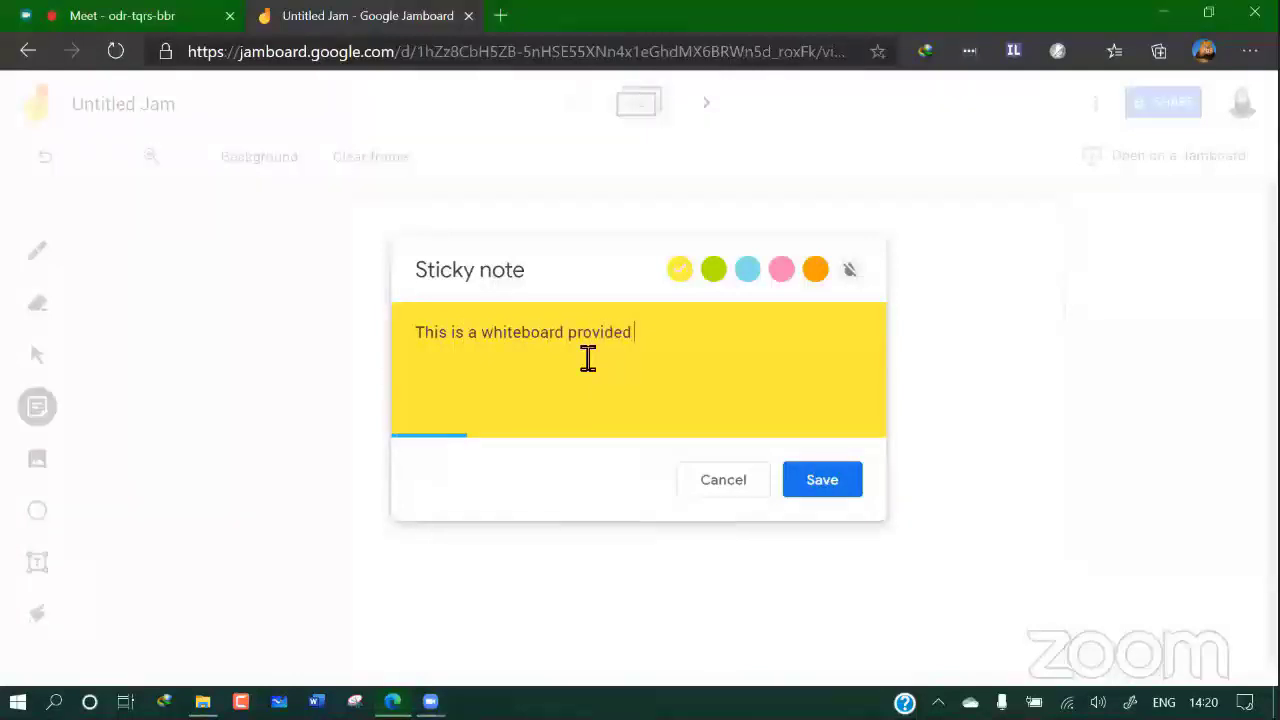
type("by Google")
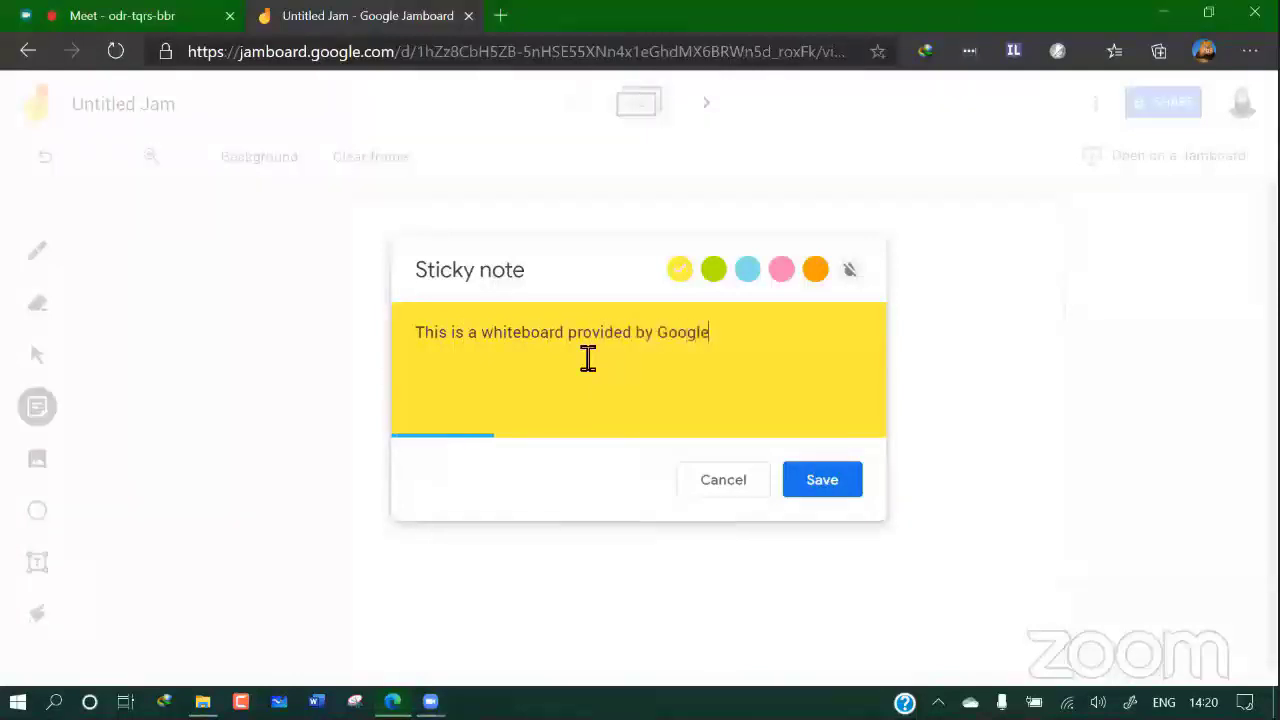
left_click(820, 480)
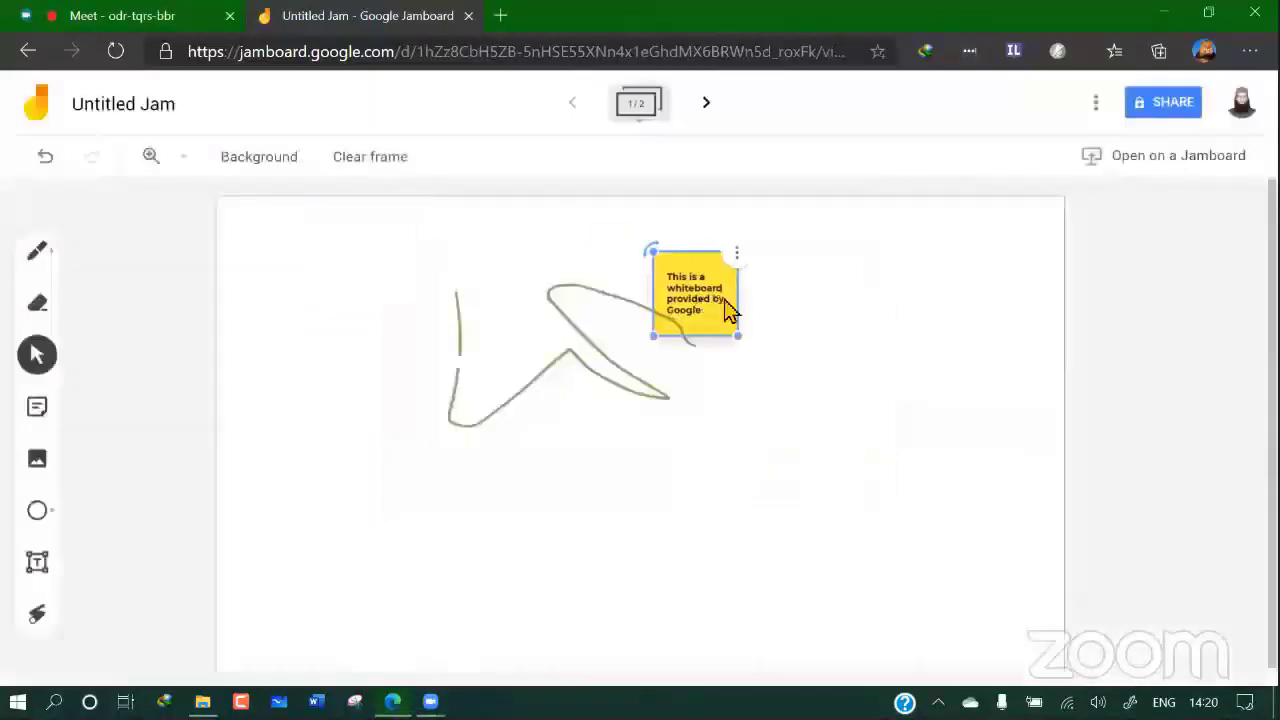
left_click_drag(727, 310, 820, 364)
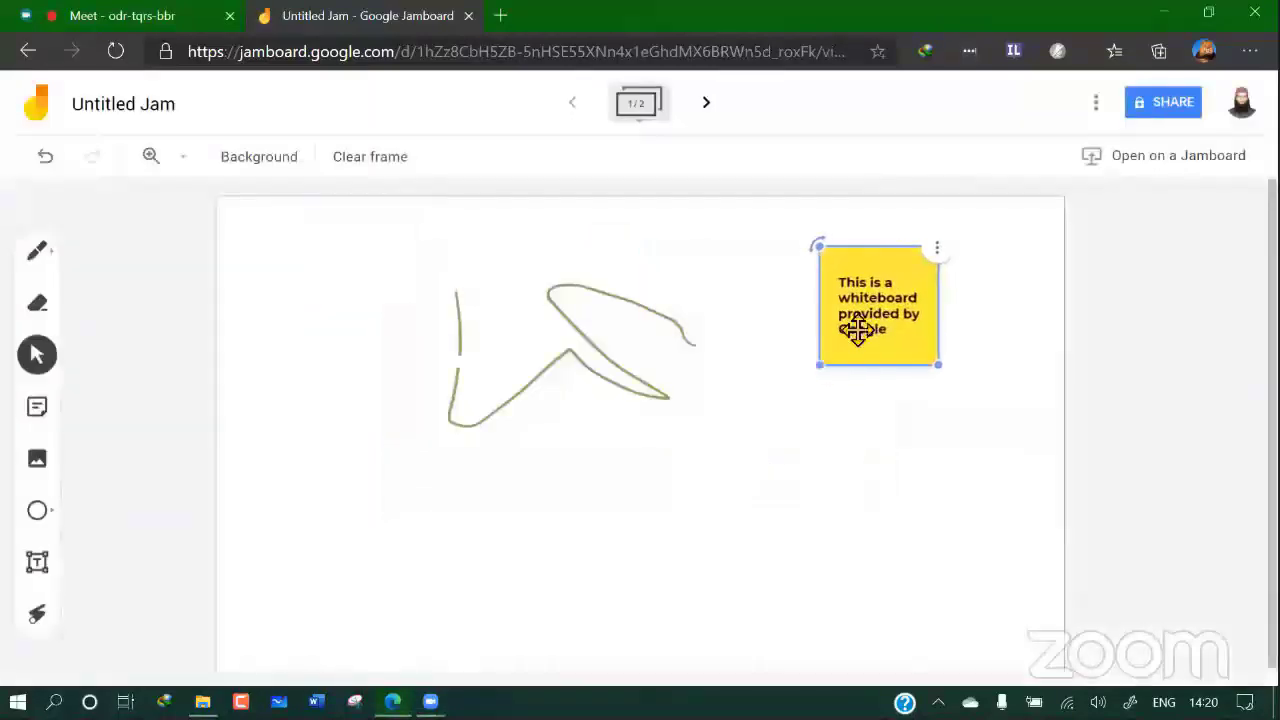
Insert a COVID-19 image from a Google Image Search for 'Covid 19' and position it
left_click(47, 468)
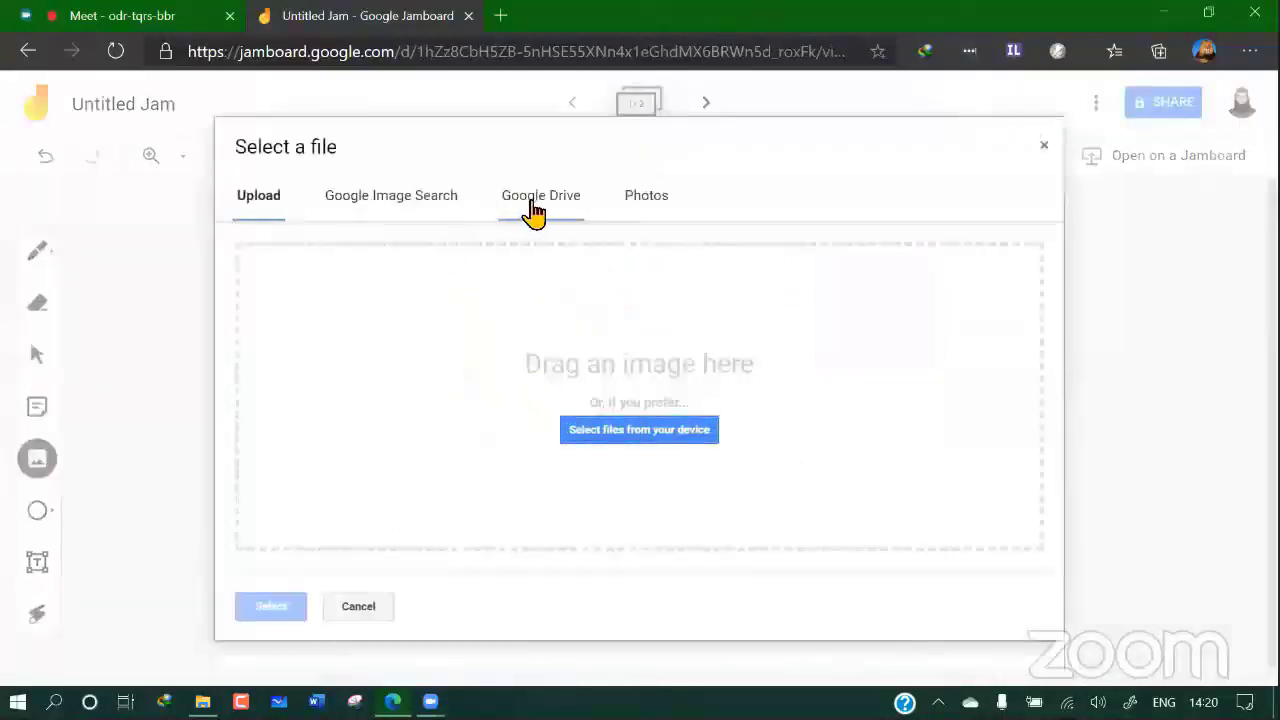
left_click(380, 209)
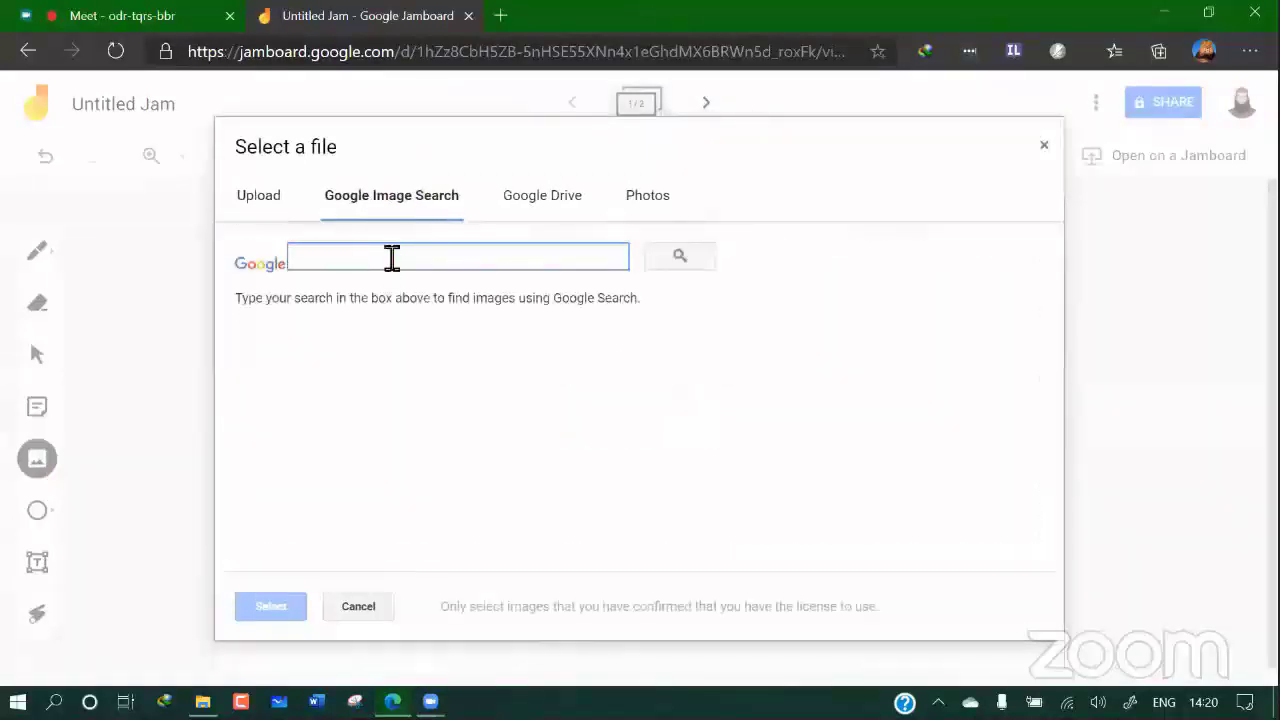
type("Covid 19")
key("Return")
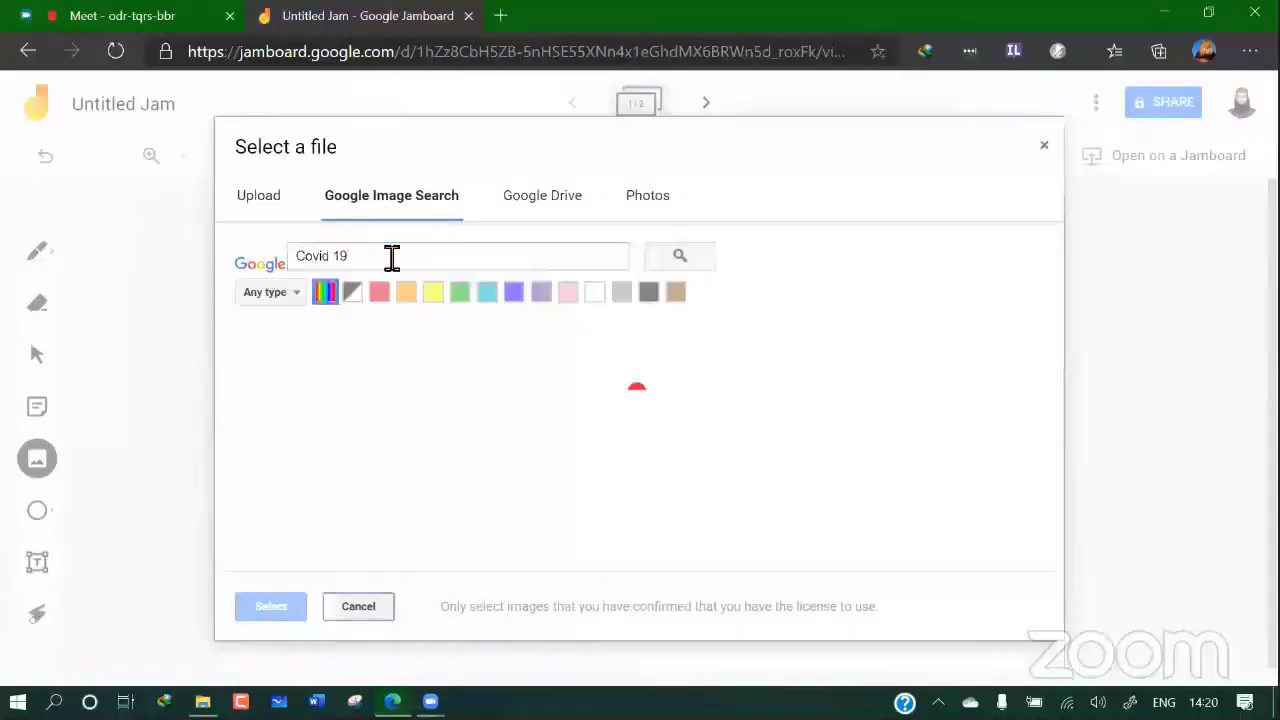
left_click(451, 405)
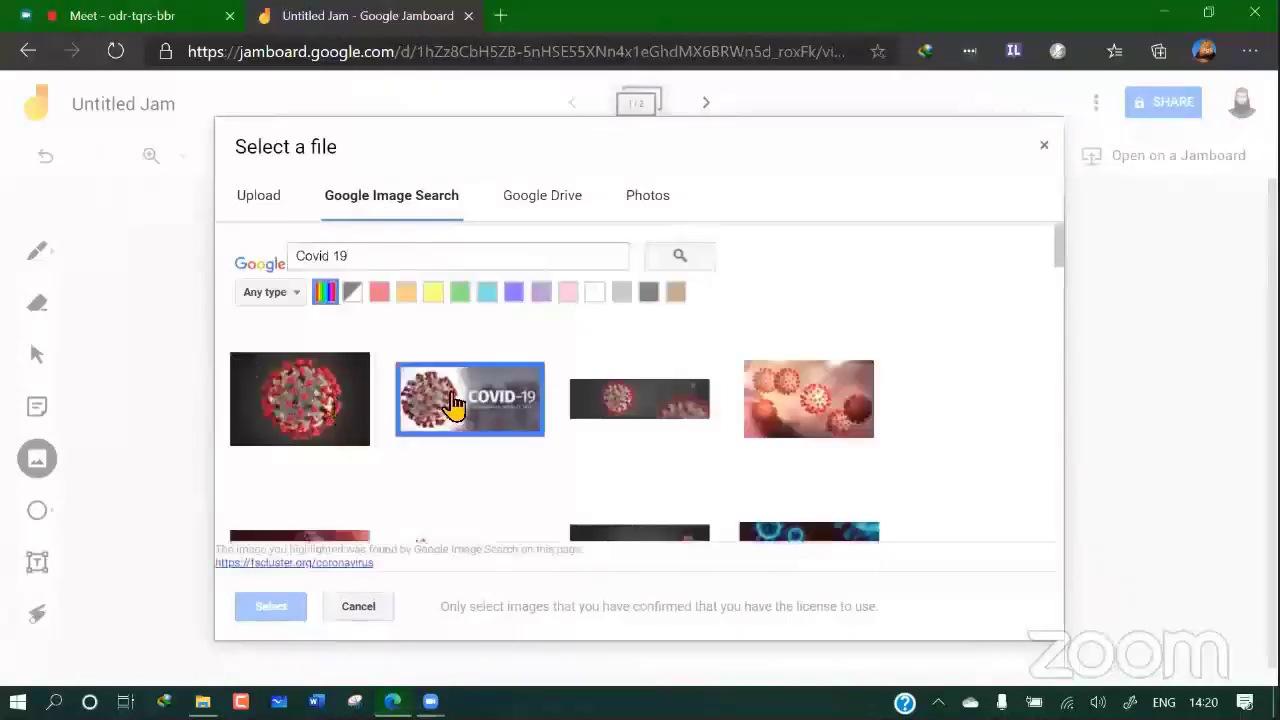
left_click(250, 610)
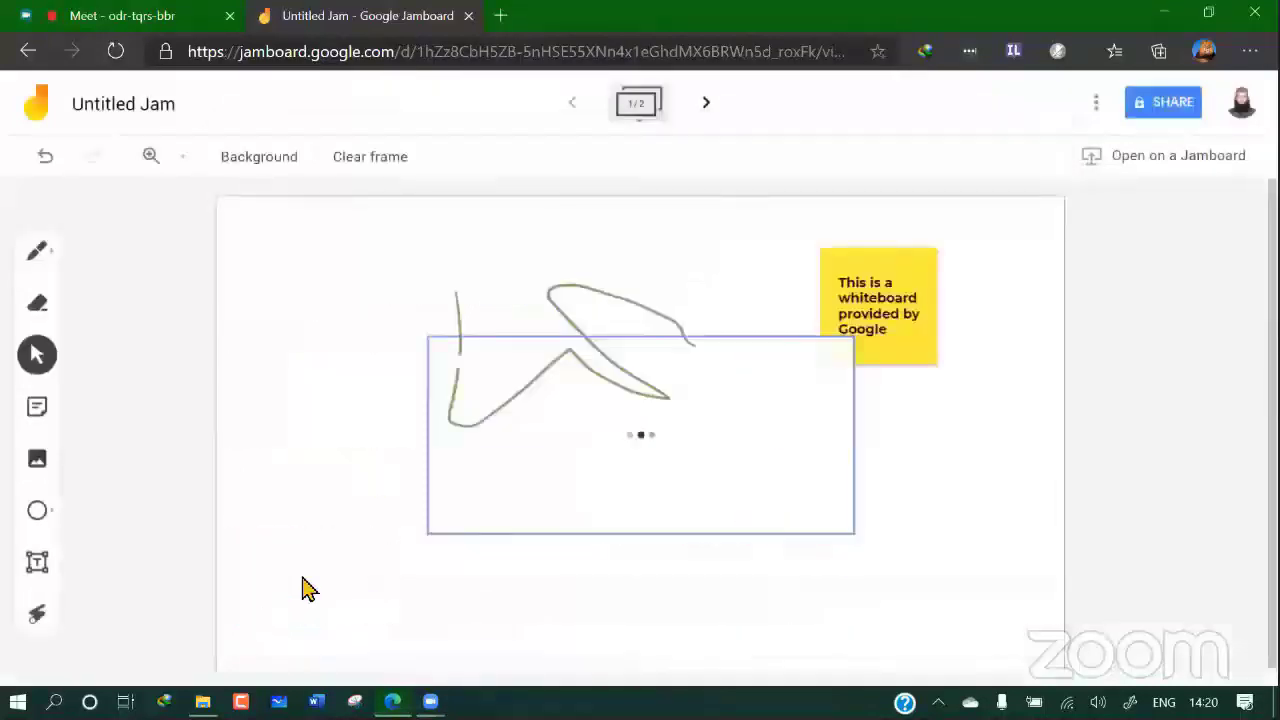
left_click_drag(536, 476, 484, 440)
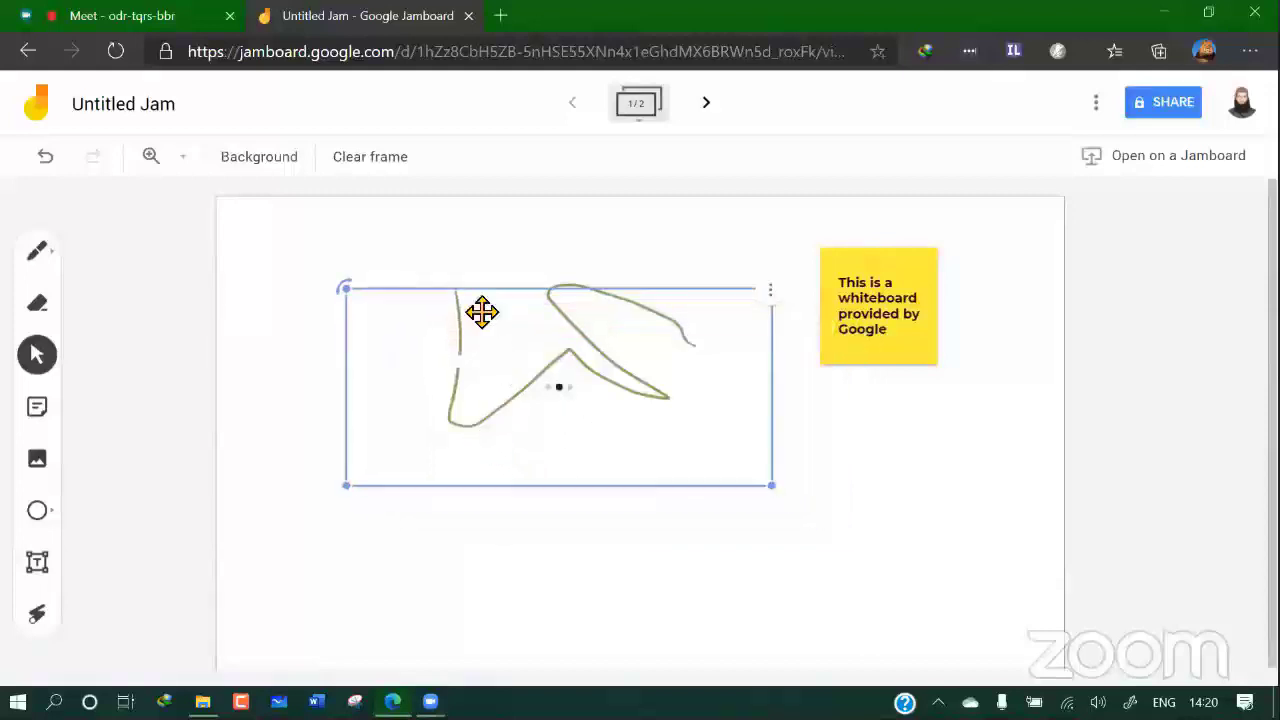
Check the Meet call, then back in the jam select and deselect the COVID-19 image
left_click(168, 17)
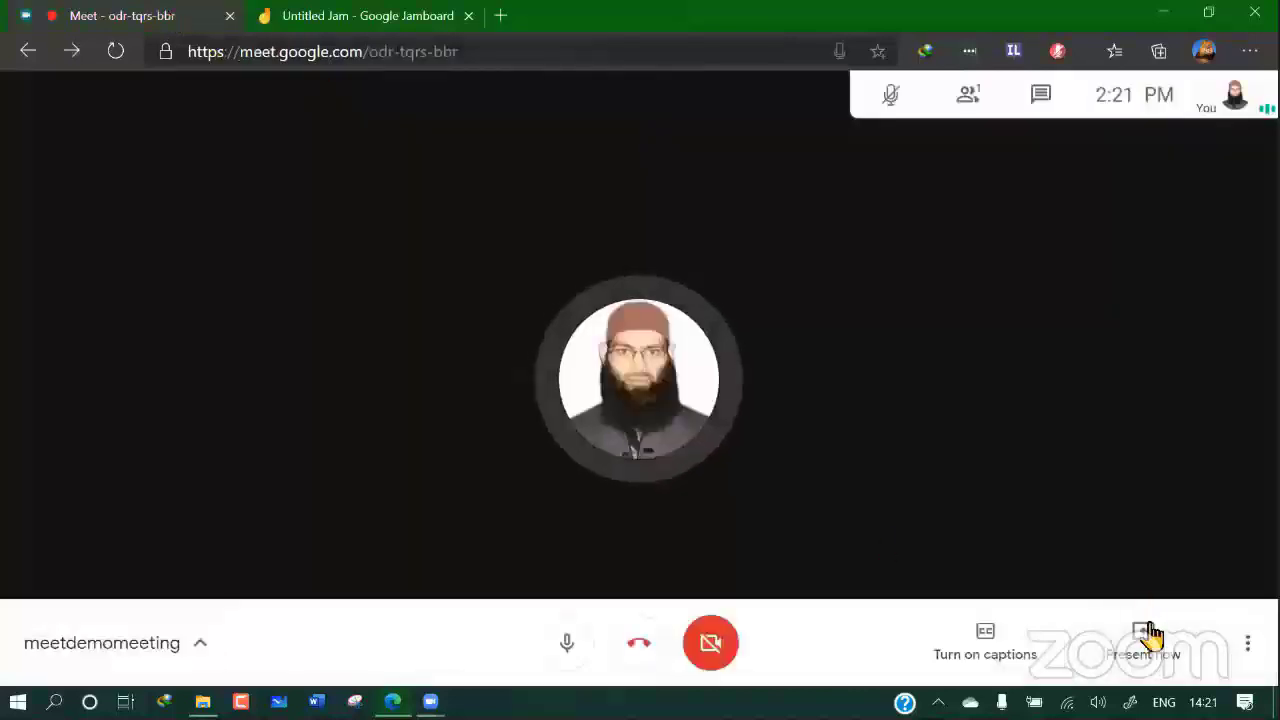
left_click(390, 15)
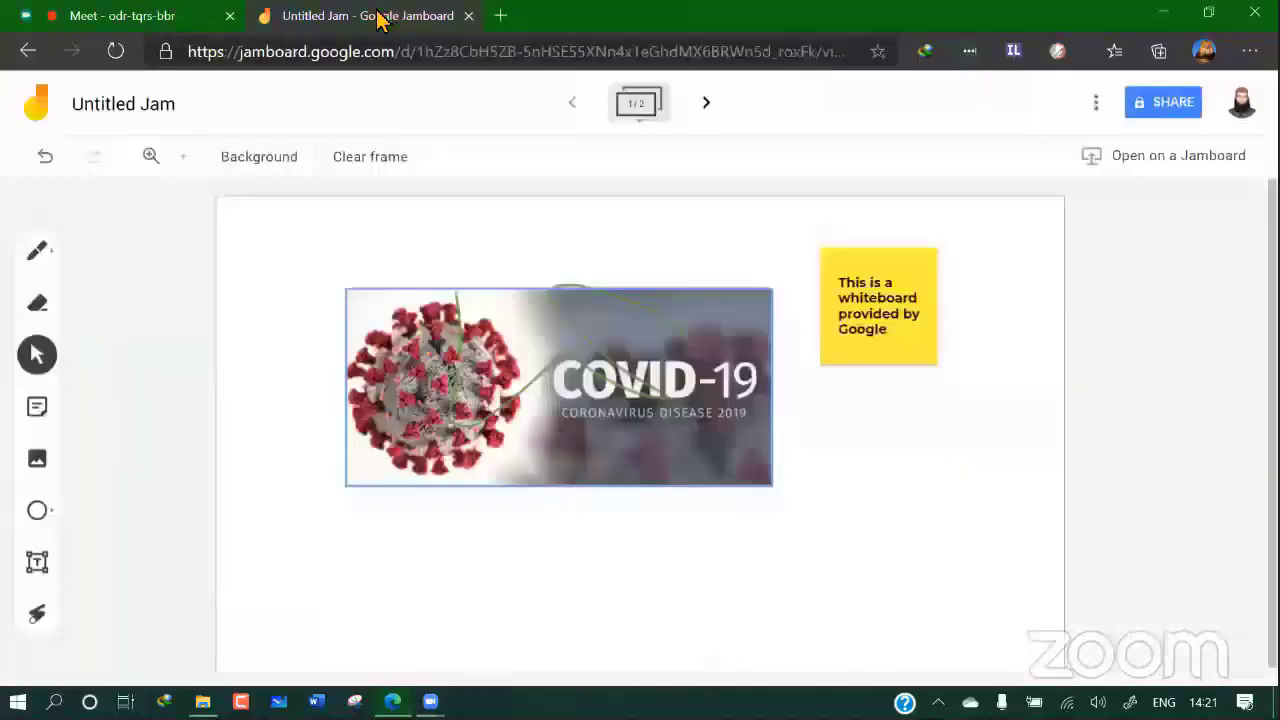
left_click(643, 506)
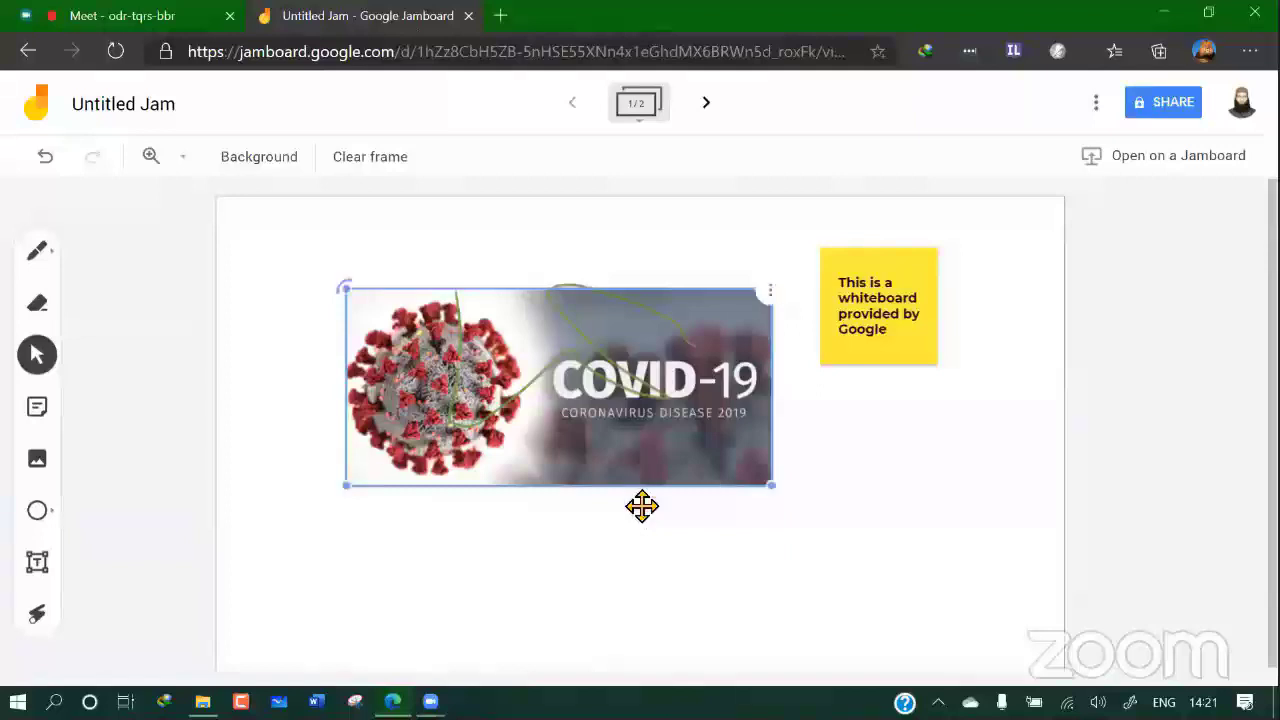
left_click(1088, 267)
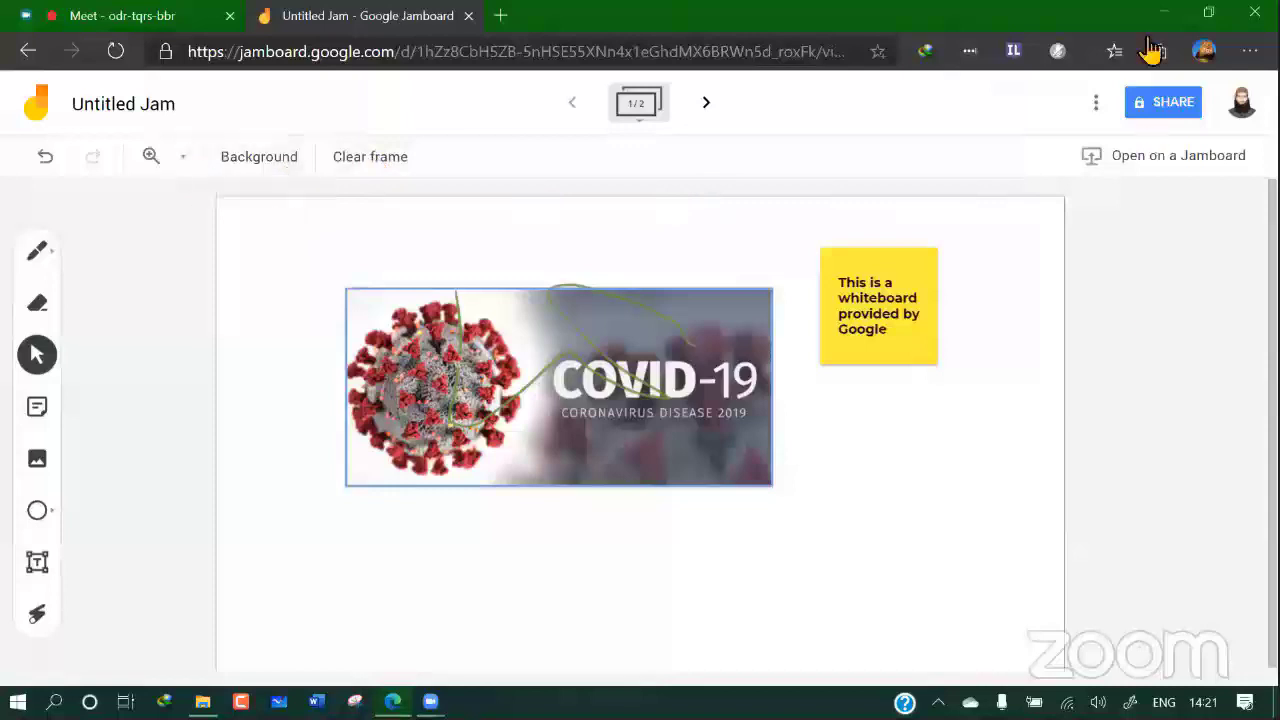
Review the board's more actions and Share settings without sharing, then close the jam tab
left_click(1095, 104)
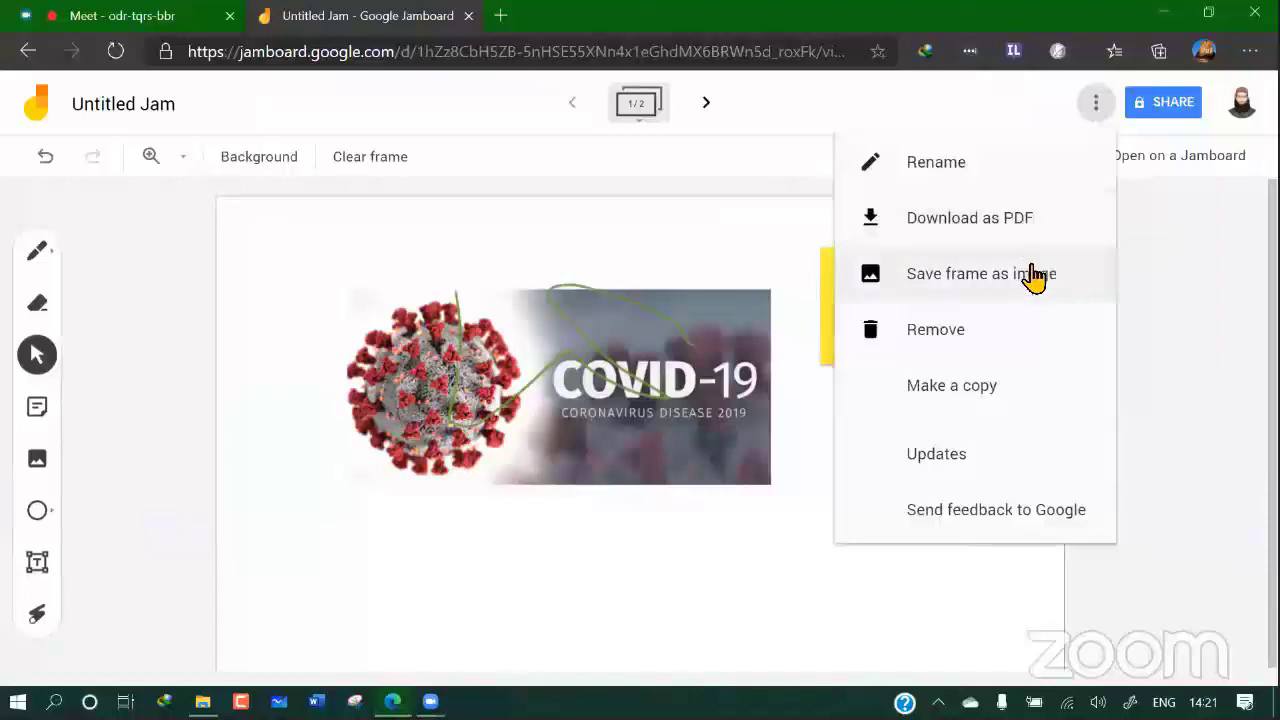
left_click(1147, 106)
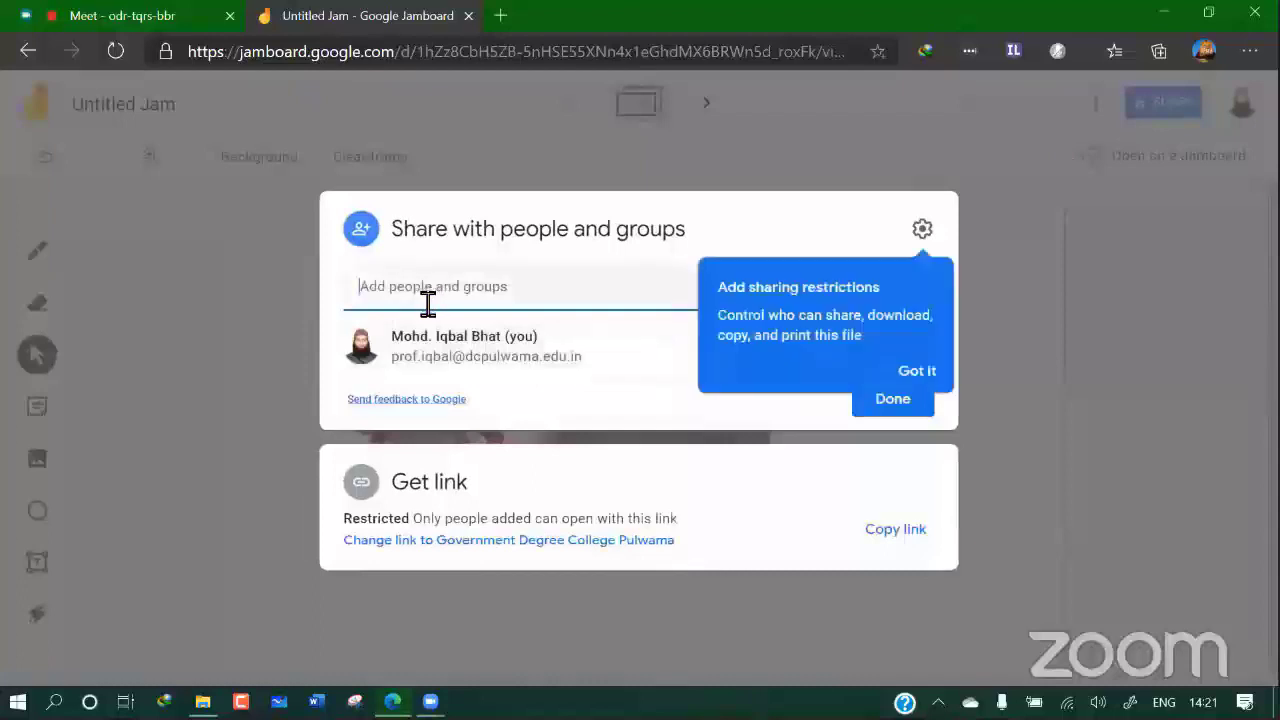
left_click(427, 303)
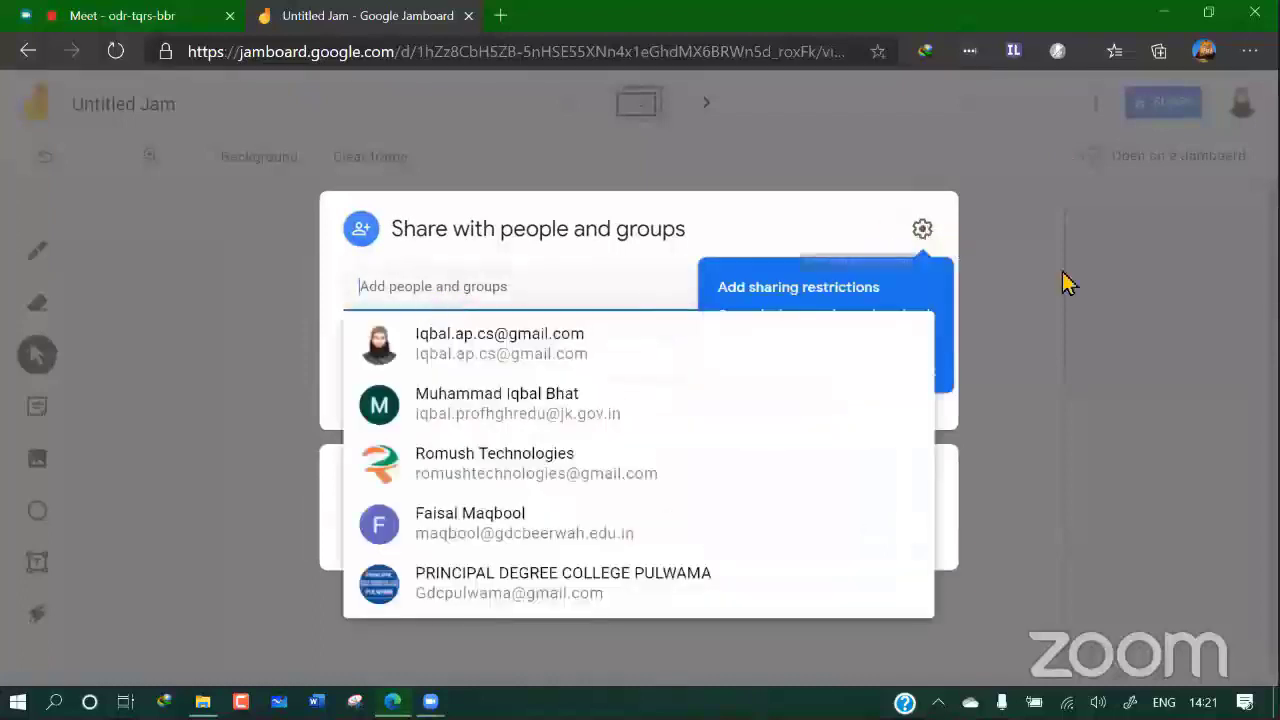
left_click(1065, 283)
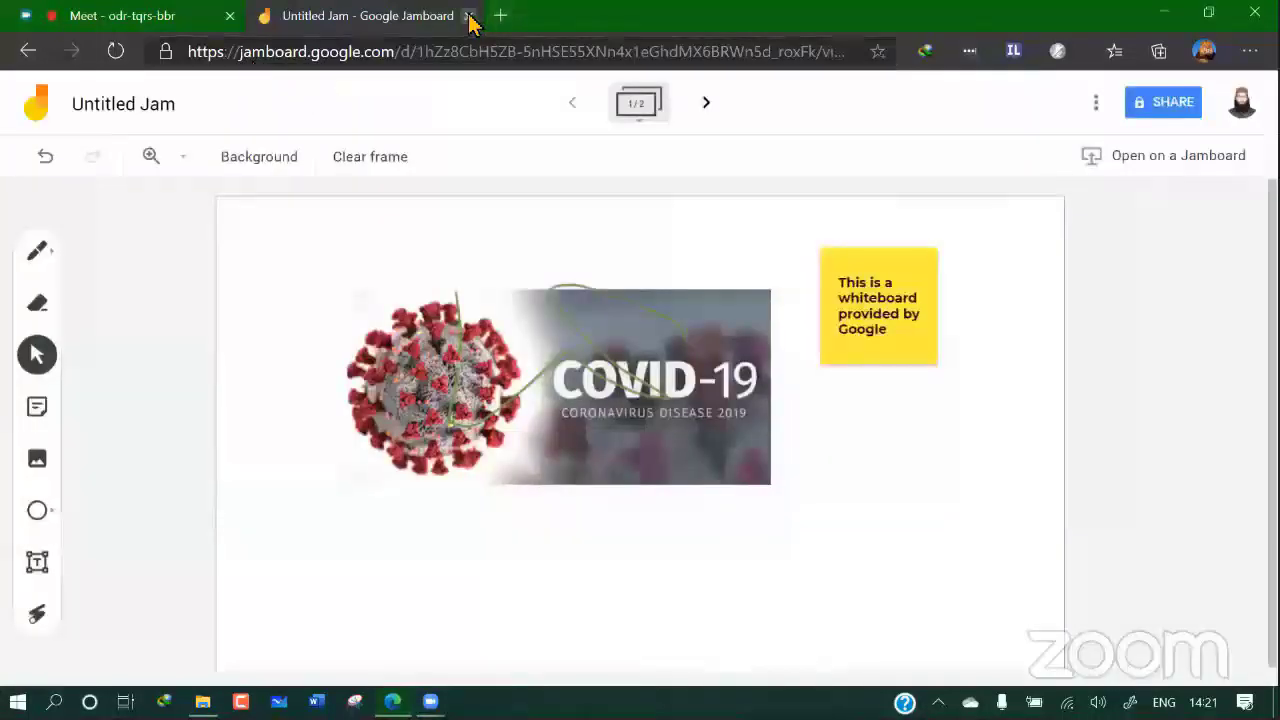
left_click(469, 16)
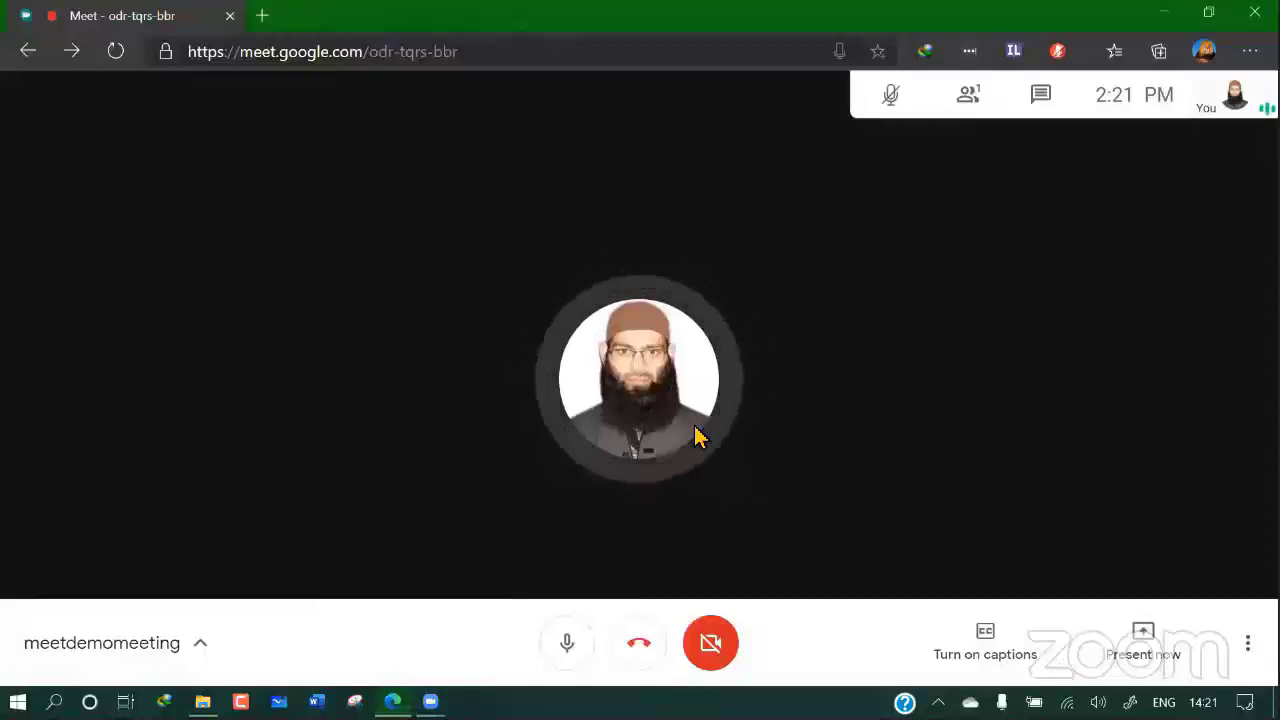
Exit the meetdemomeeting call with the red Leave call button
left_click(639, 652)
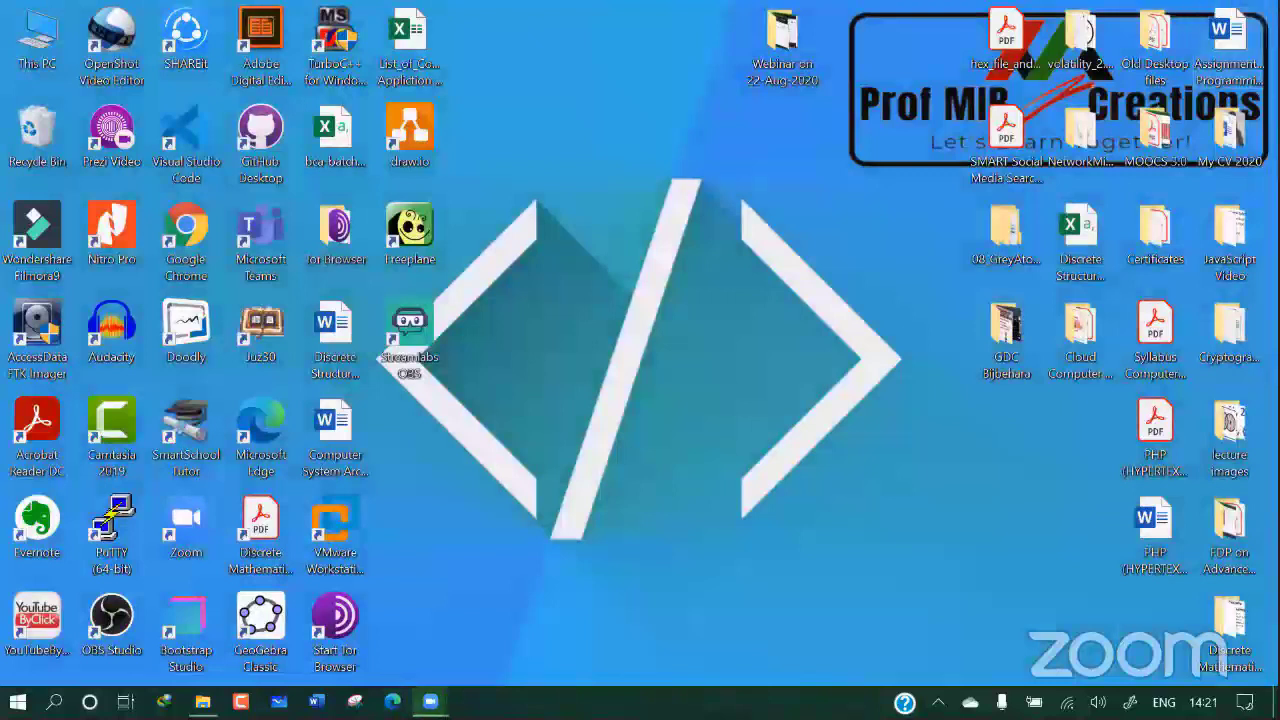
Refresh the desktop from its right-click menu and launch Edge from the taskbar
mouse_move(430, 701)
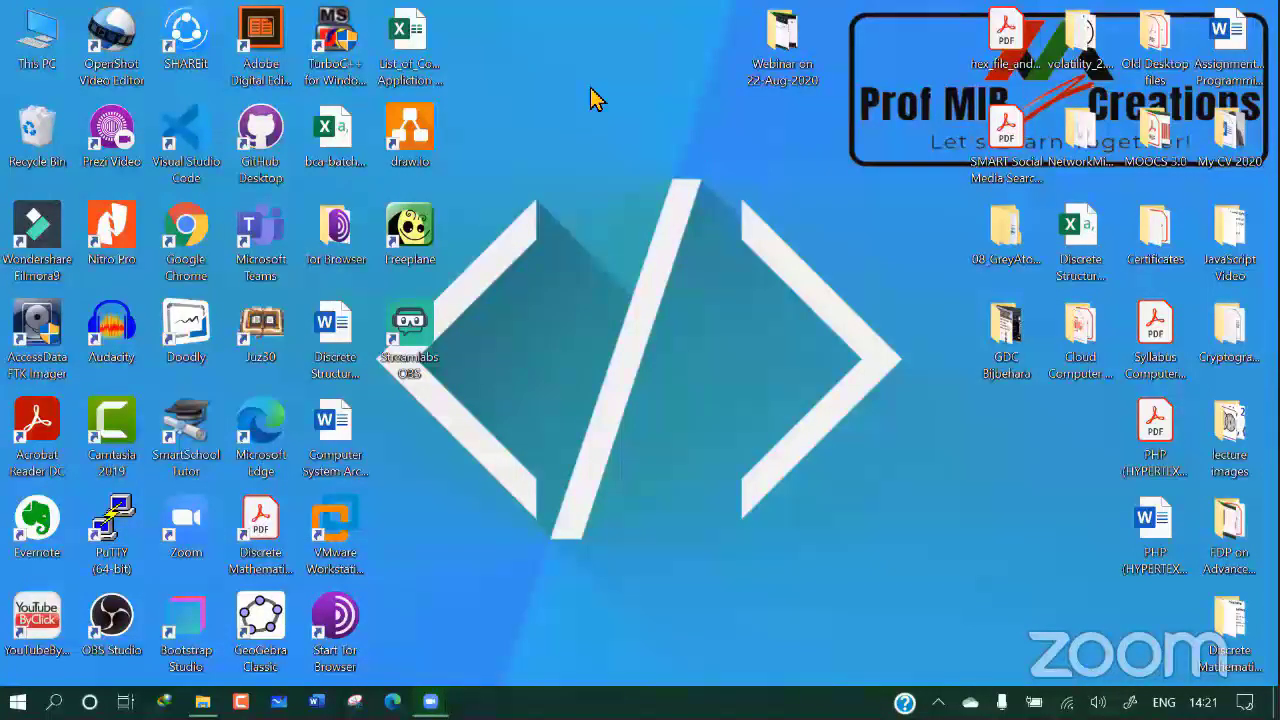
right_click(608, 275)
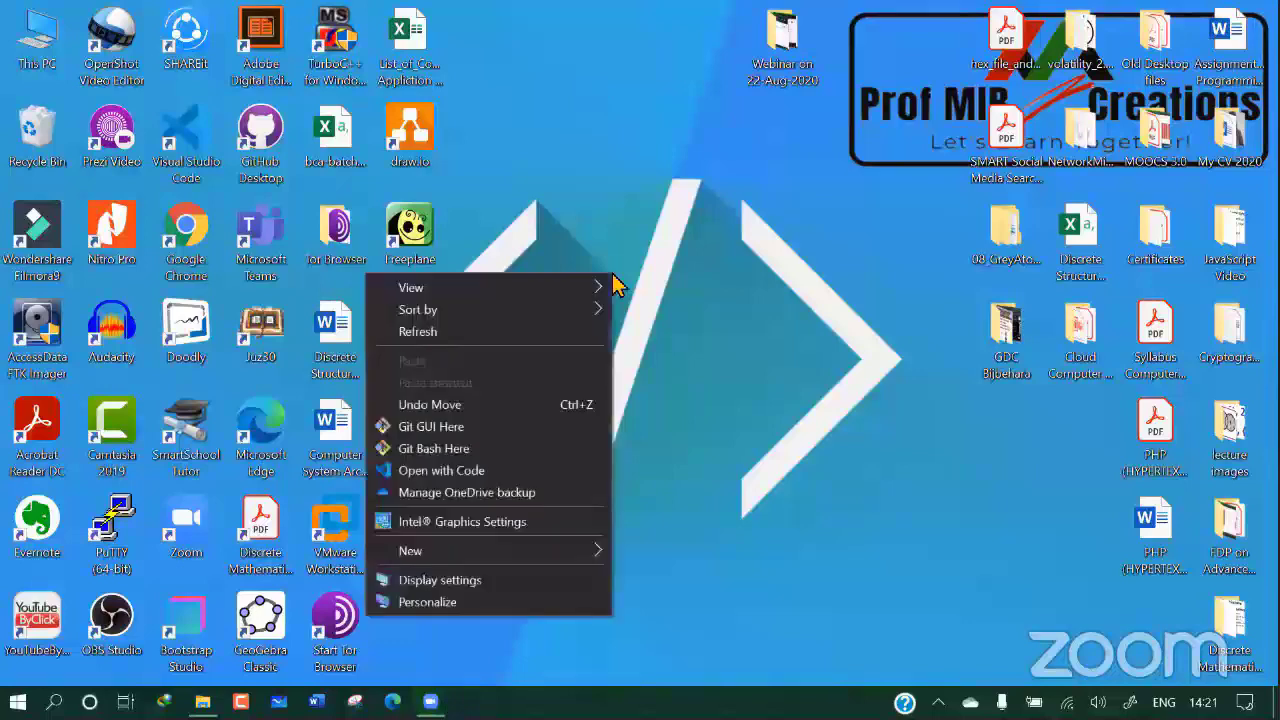
left_click(486, 335)
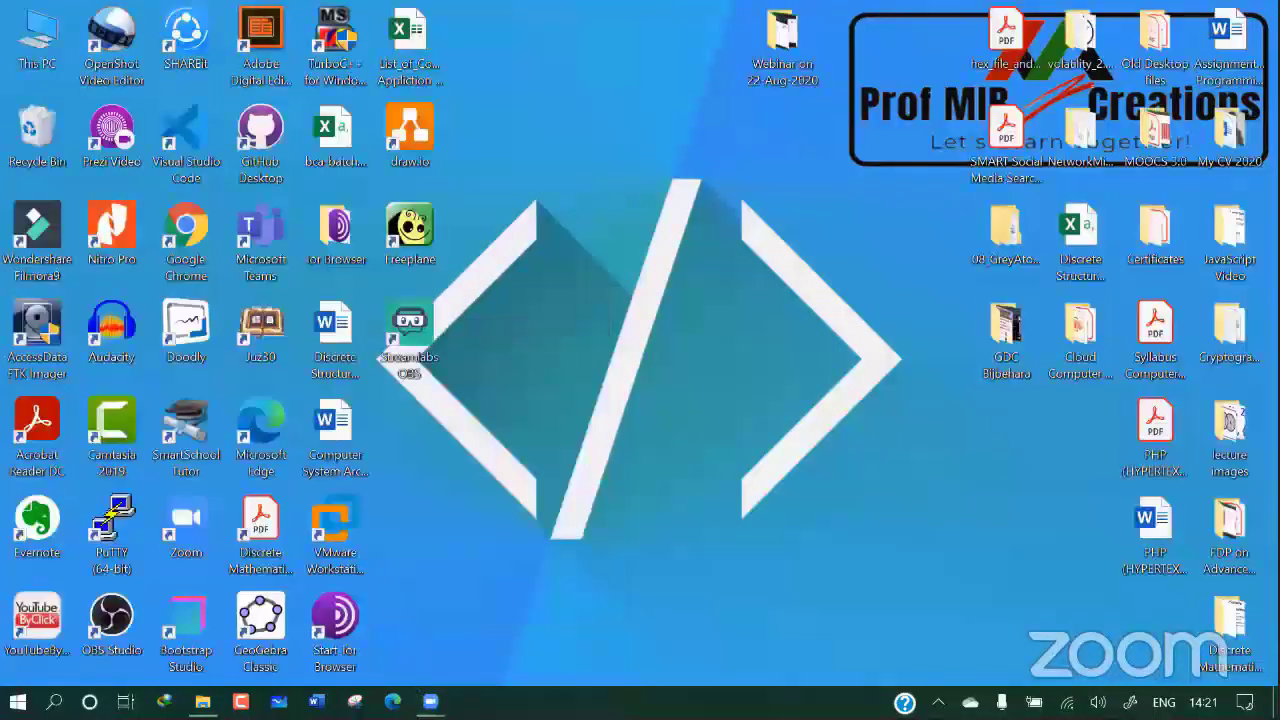
left_click(392, 701)
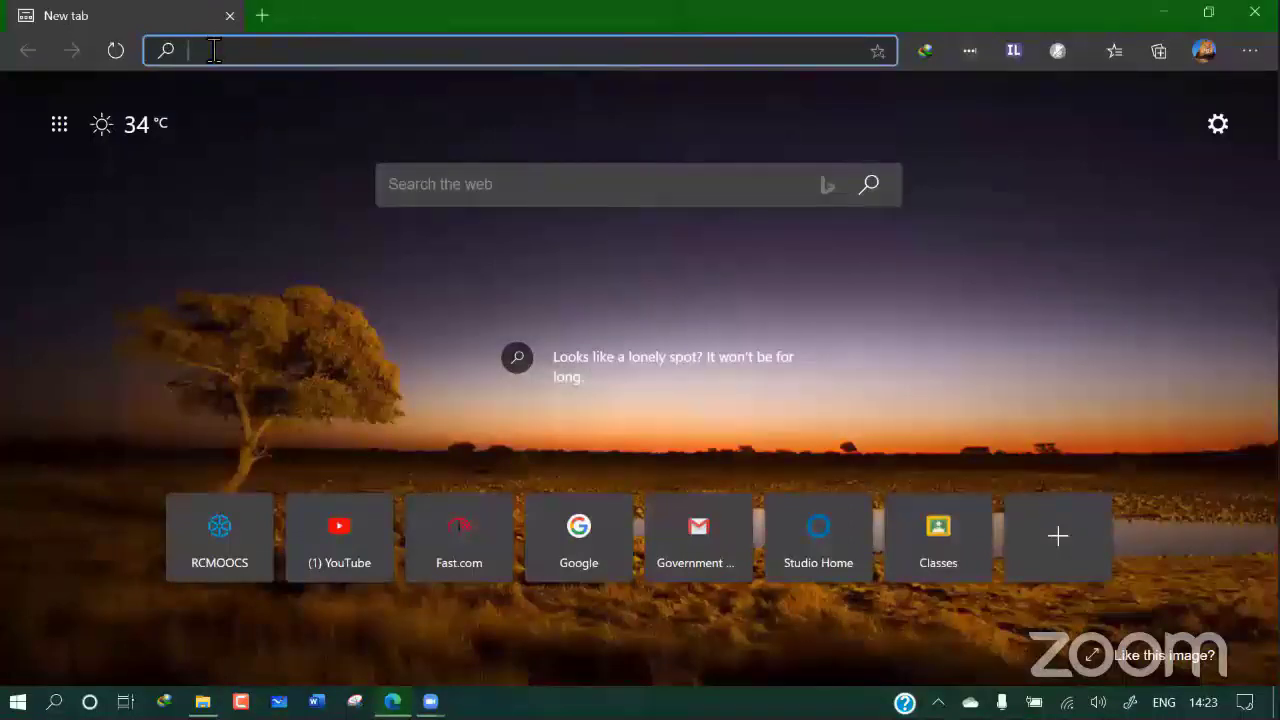
Load YouTube by typing 'You' and go to Your channel from the account menu
type("You")
key("Return")
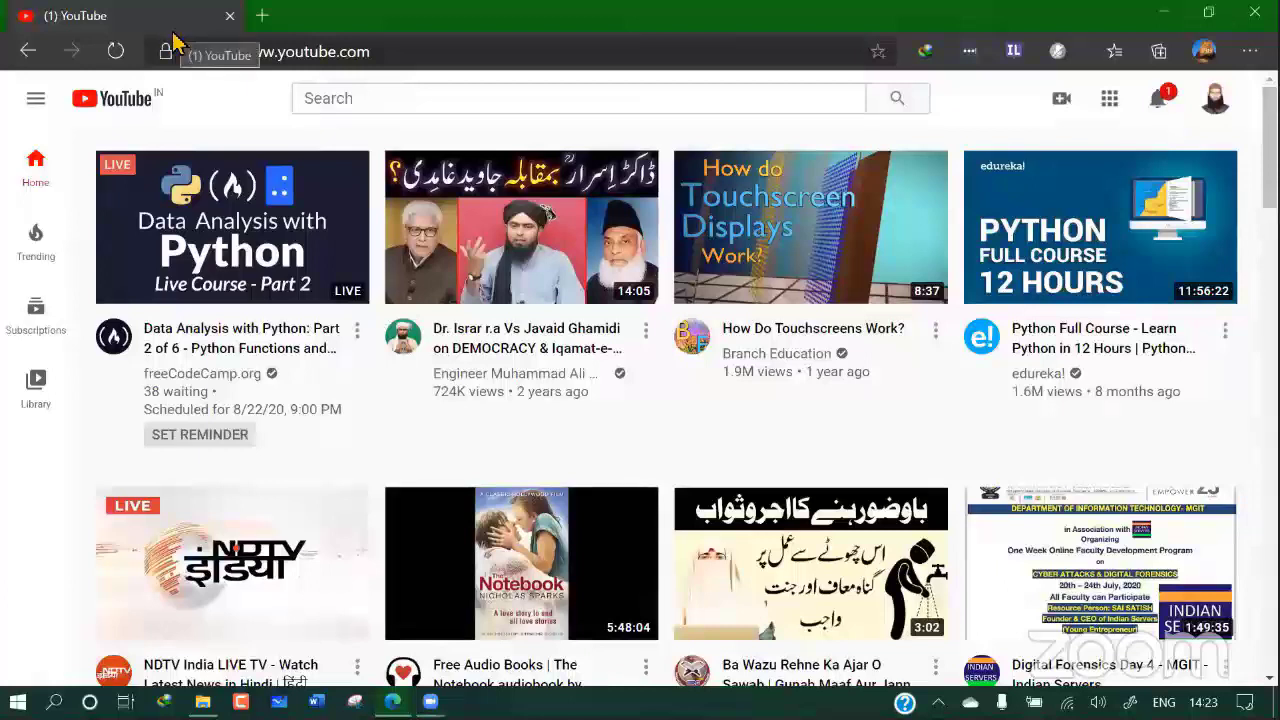
left_click(1216, 102)
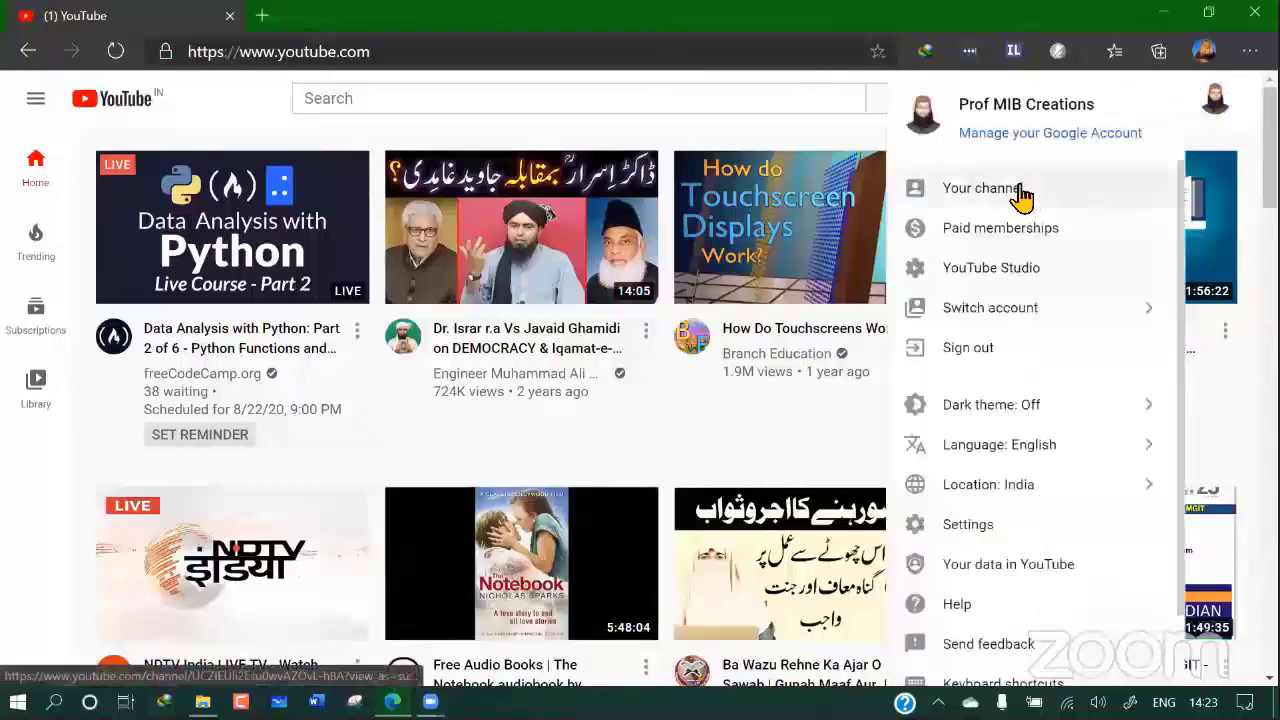
left_click(1020, 190)
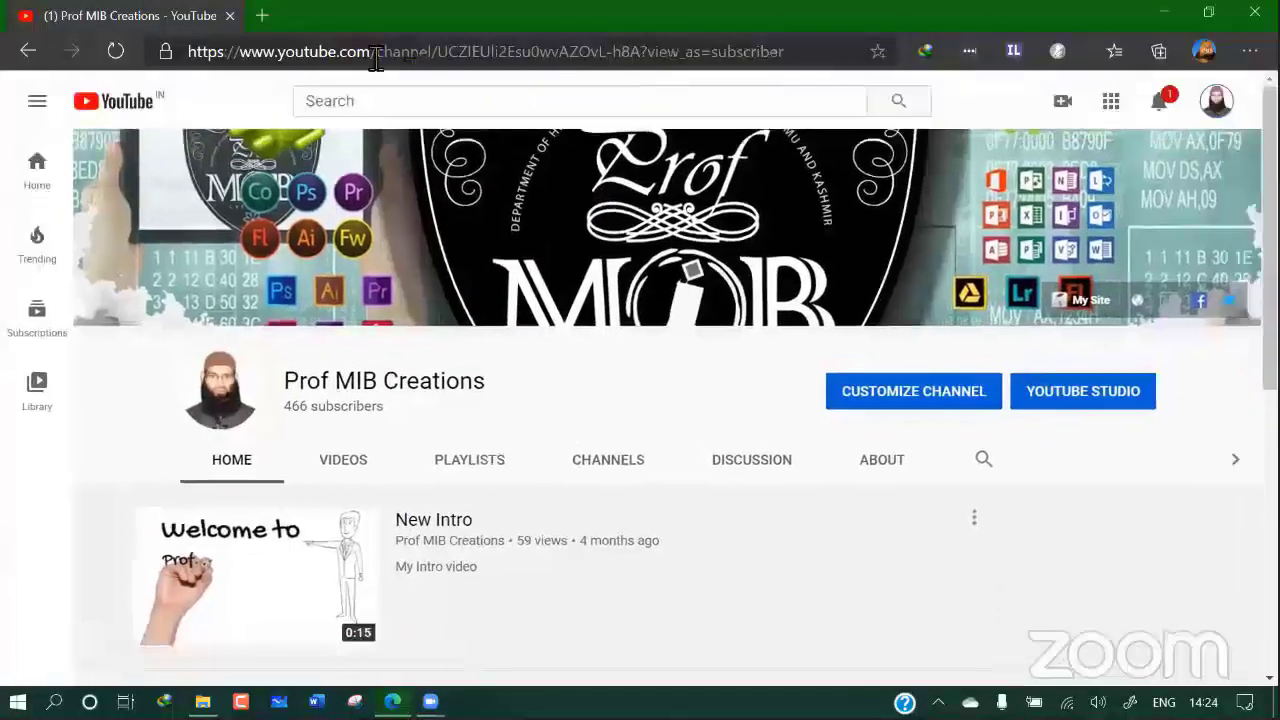
Go to studio.youtube.com by typing 'stu' in the address bar
left_click(370, 62)
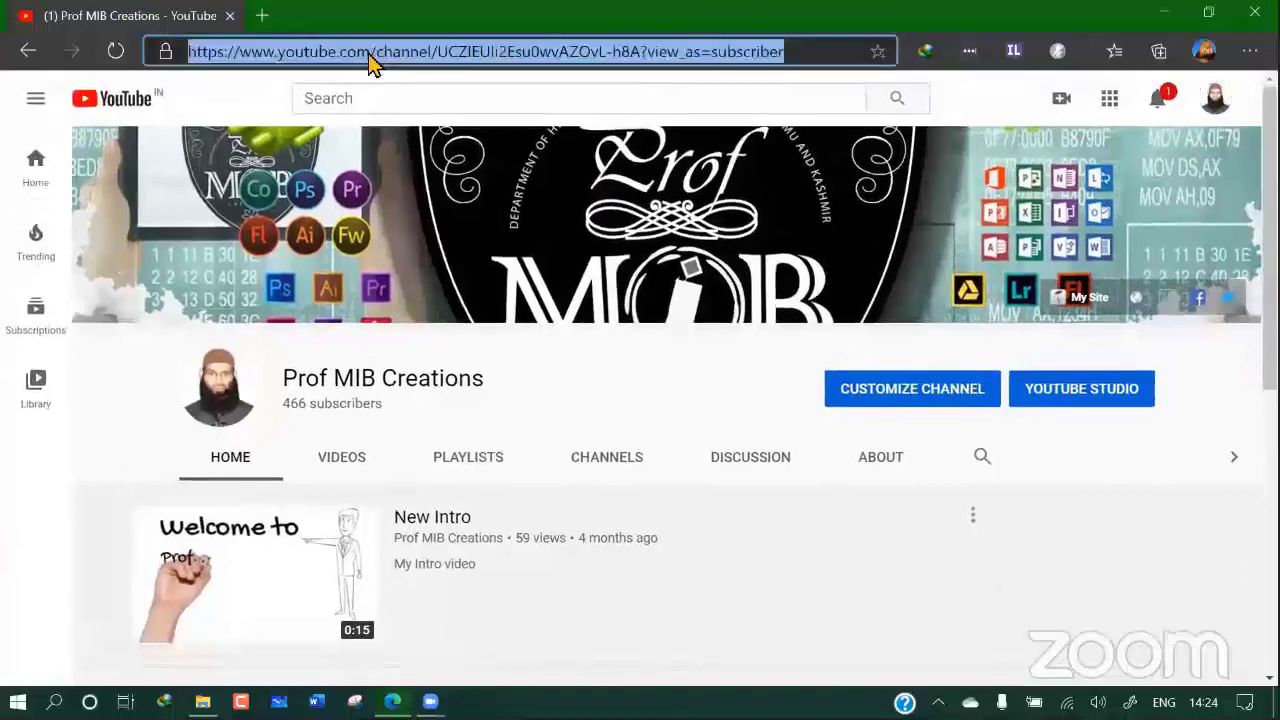
type("studio.youtube.com")
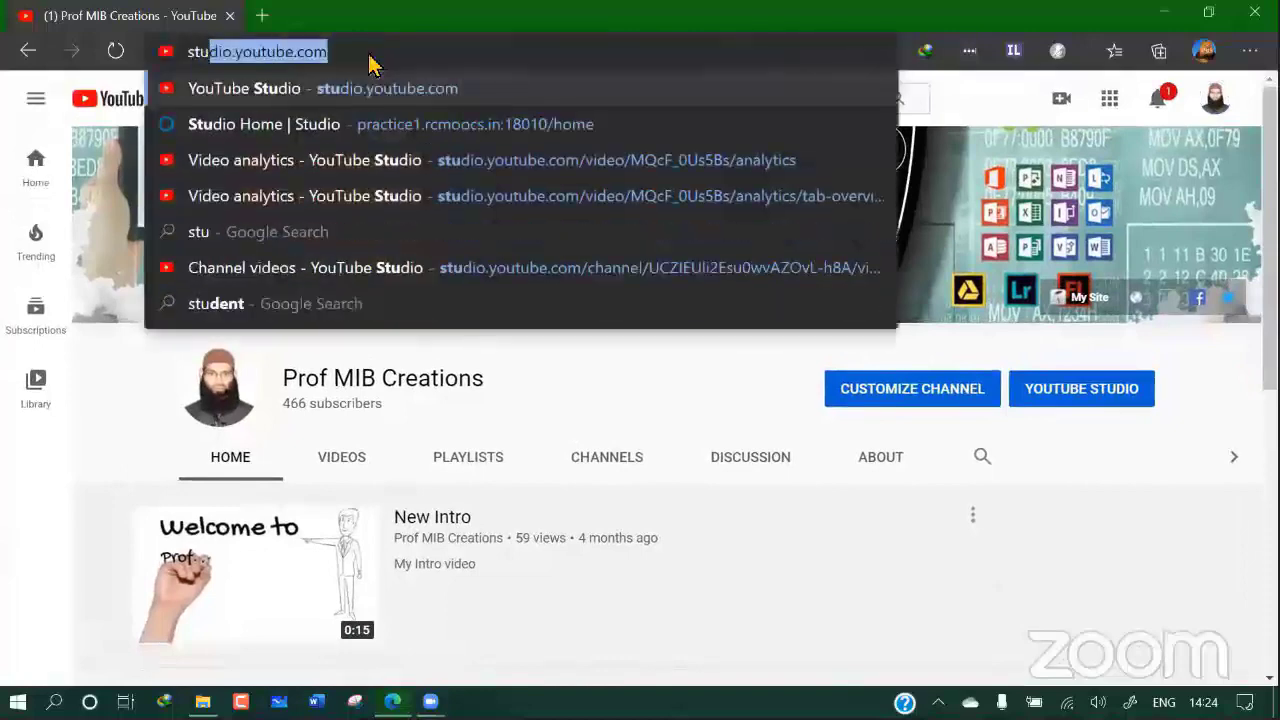
key("Return")
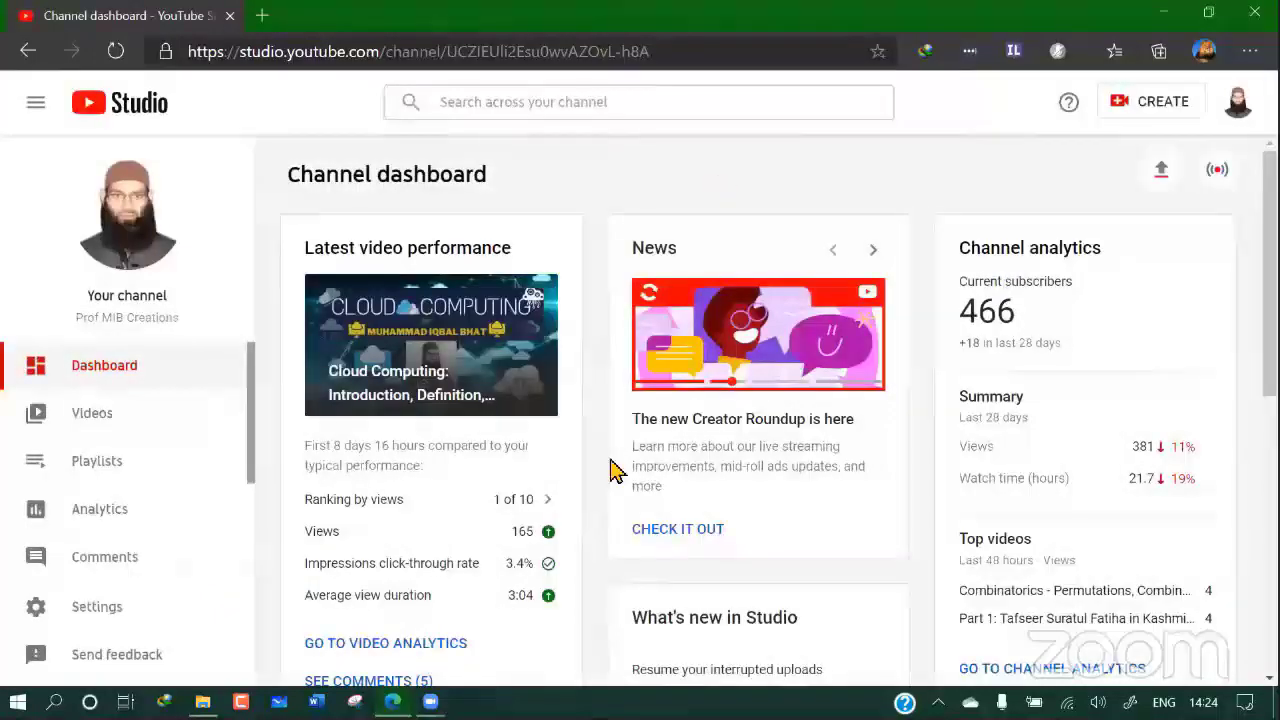
Open the Go live page from the top-right icons of the Channel dashboard
left_click(1160, 180)
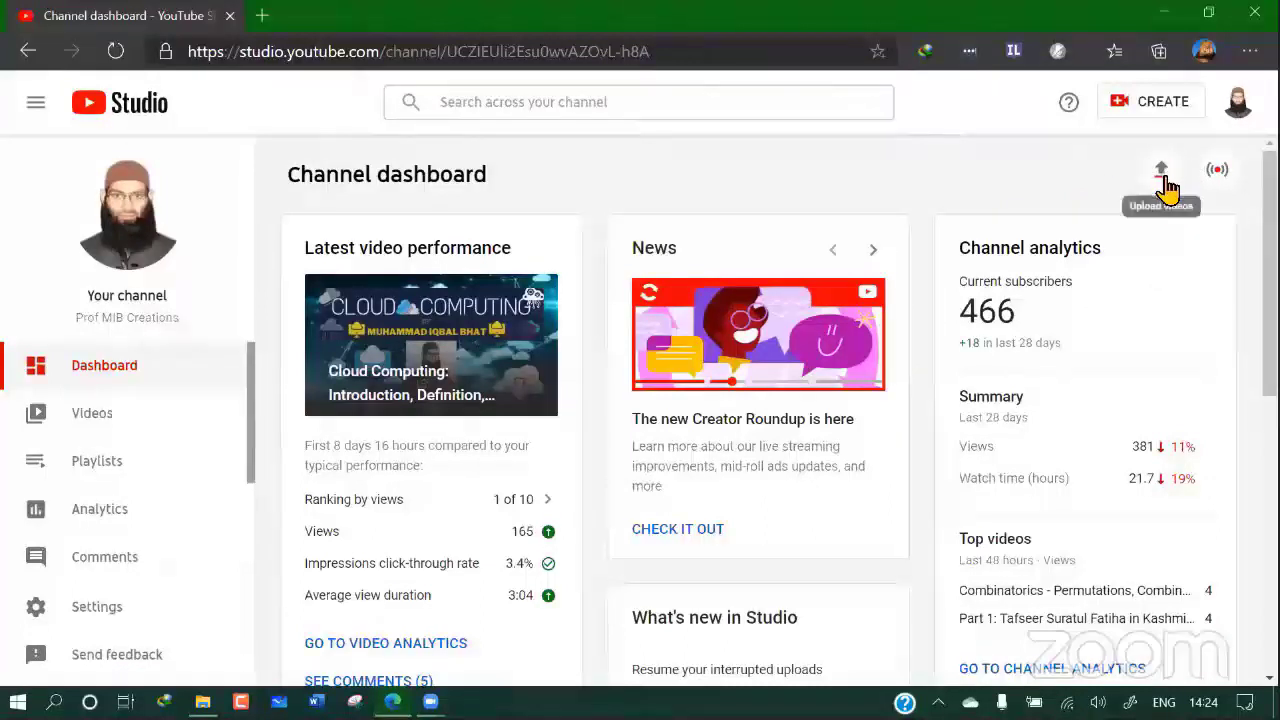
left_click(1226, 180)
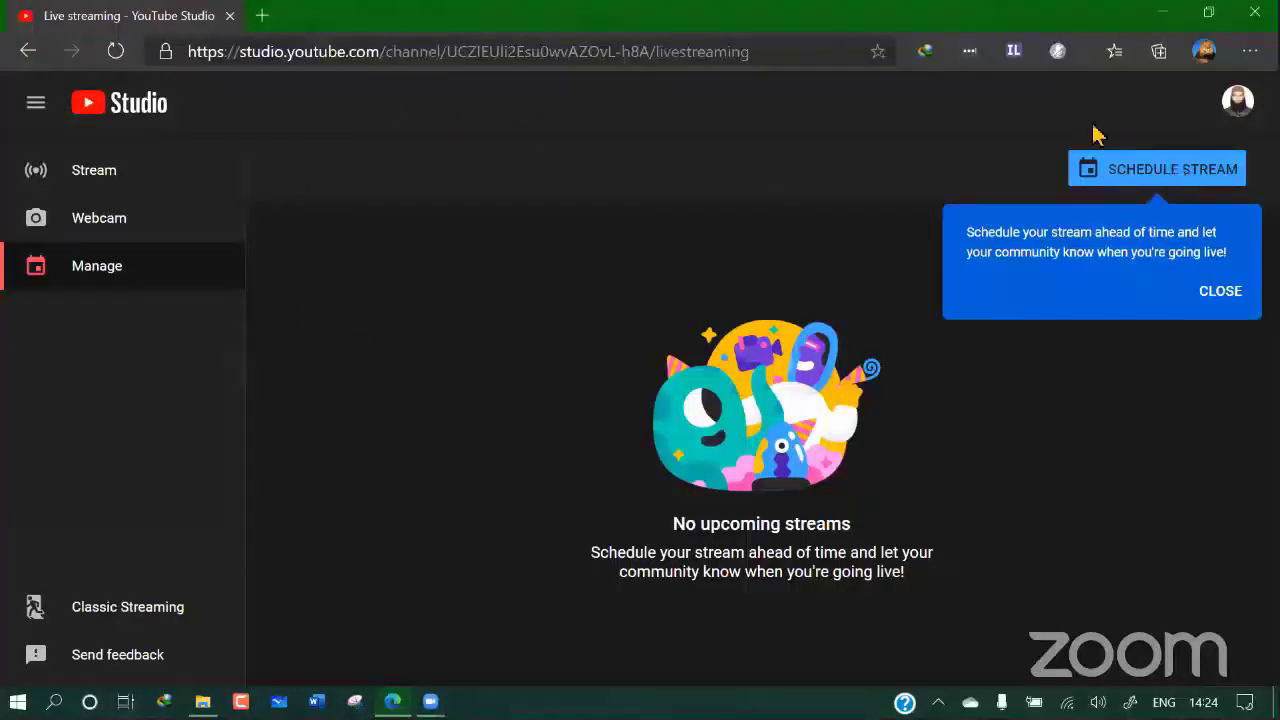
Begin a scheduled stream, keep visibility Public, and cancel choosing a custom thumbnail
left_click(1176, 175)
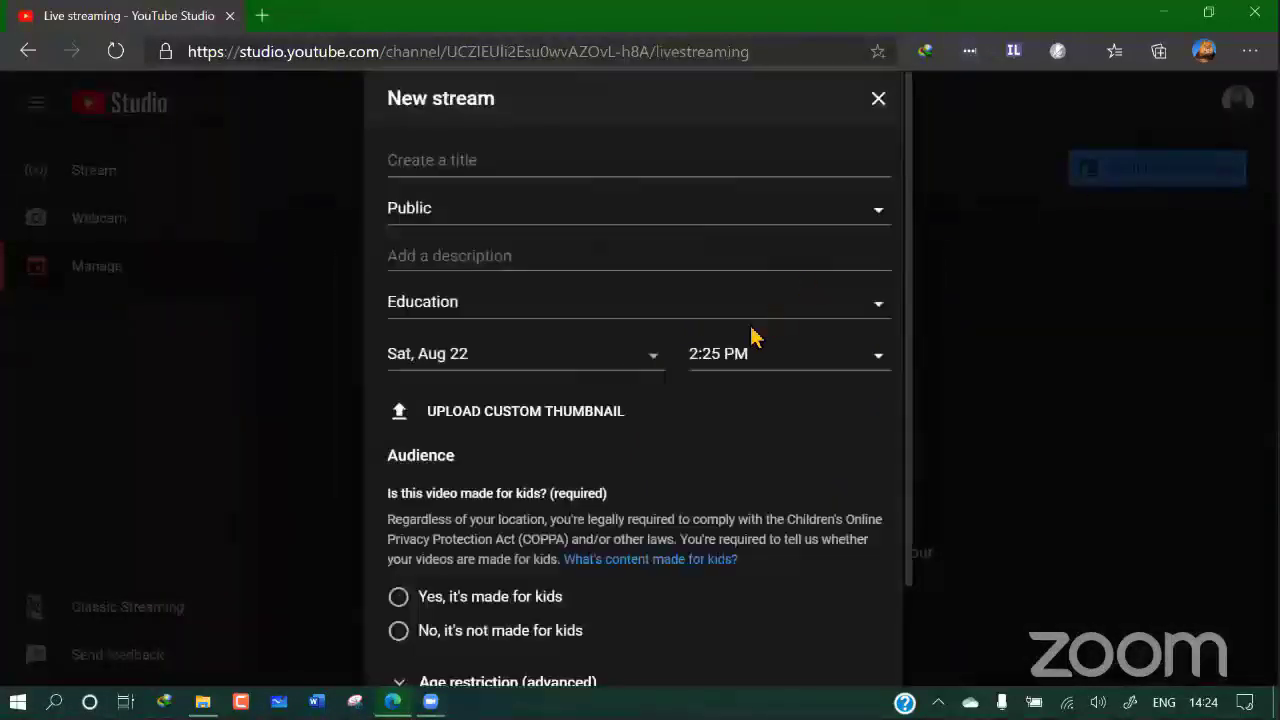
scroll(755, 337, "down", 2)
scroll(755, 337, "up", 2)
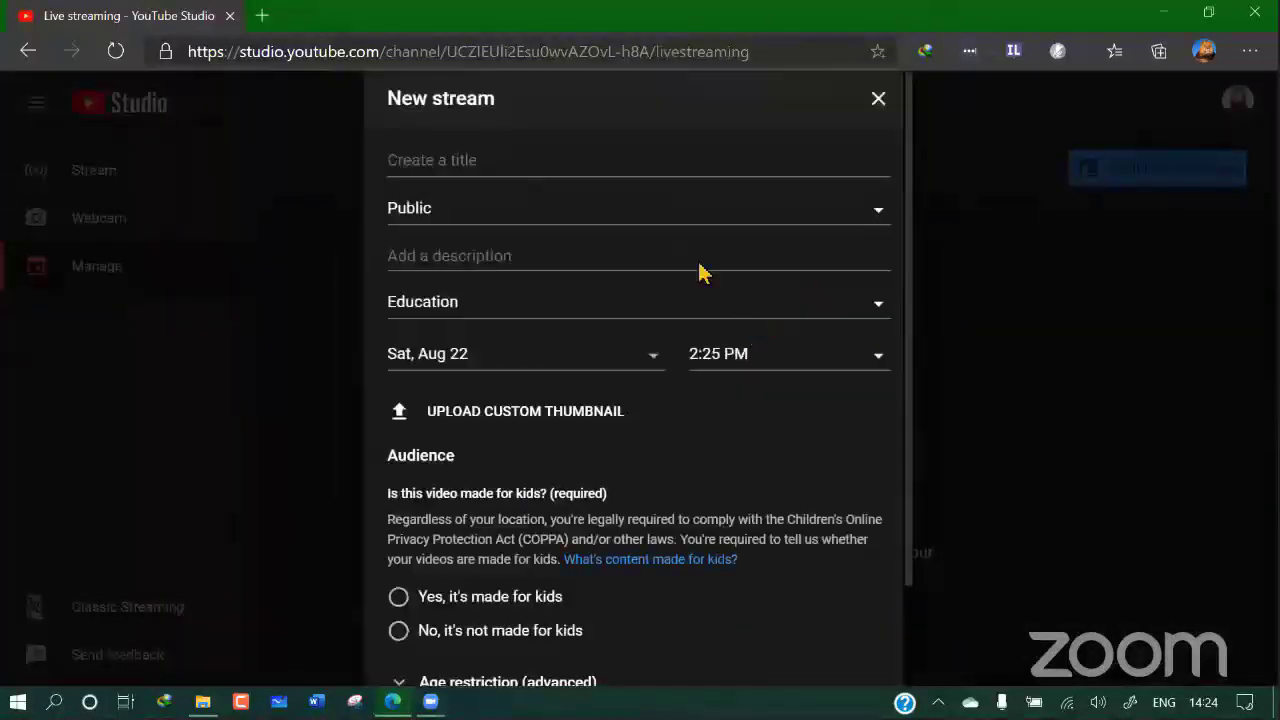
left_click(503, 168)
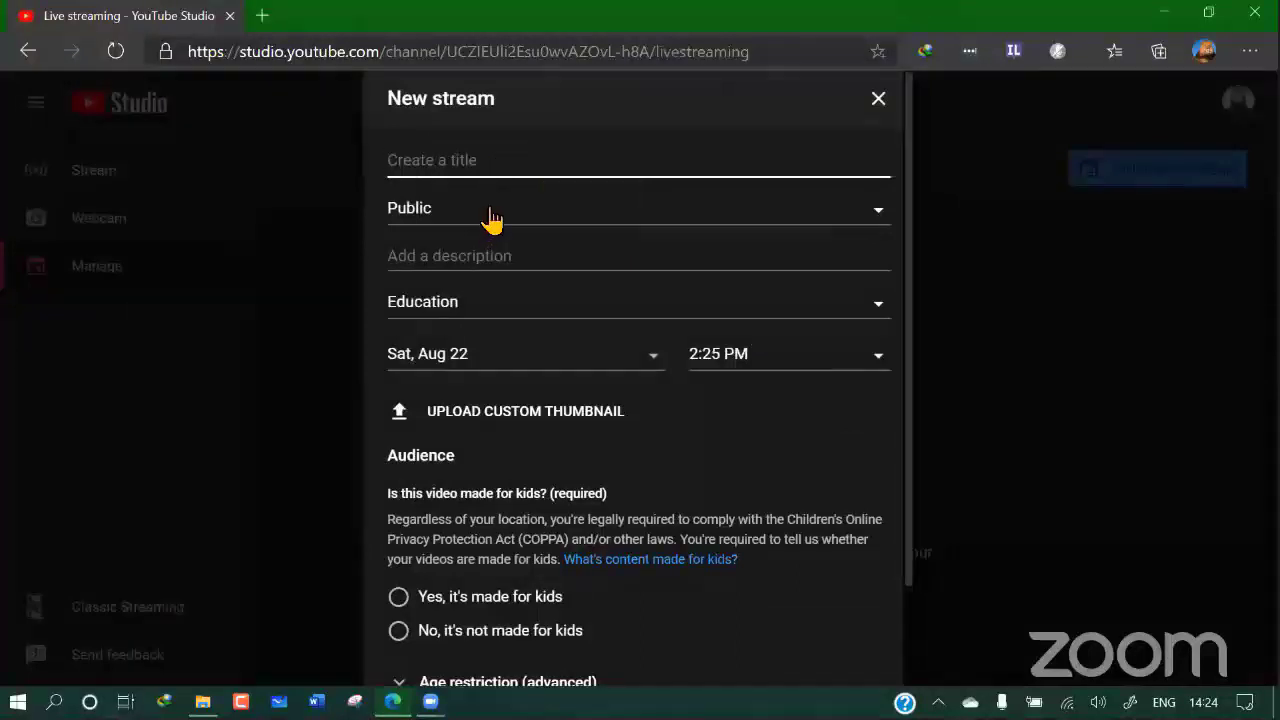
left_click(484, 212)
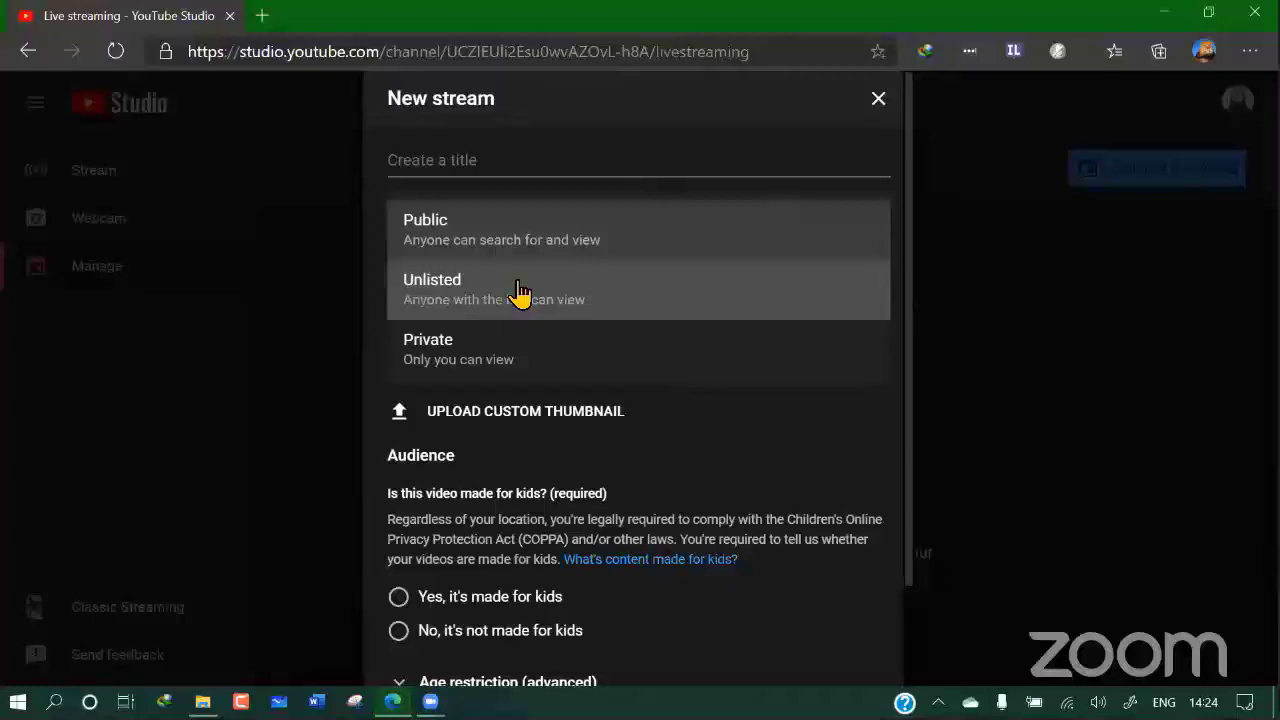
left_click(703, 420)
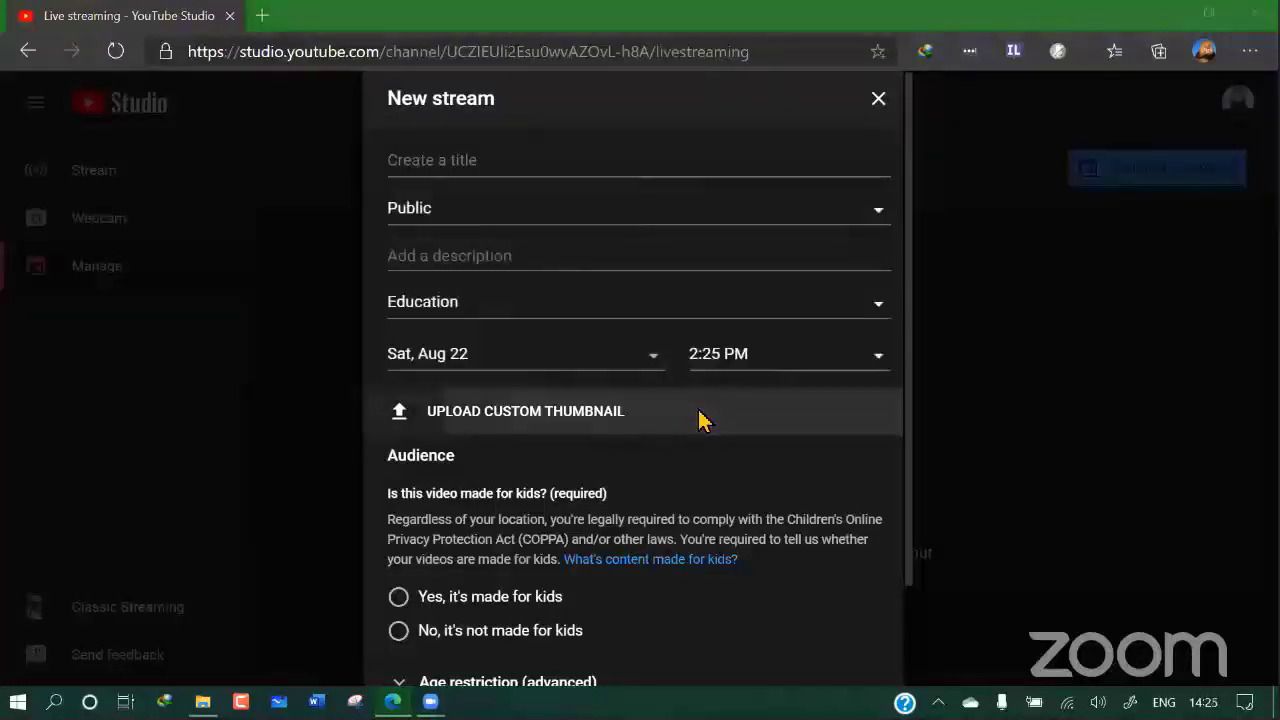
left_click(698, 420)
left_click(574, 448)
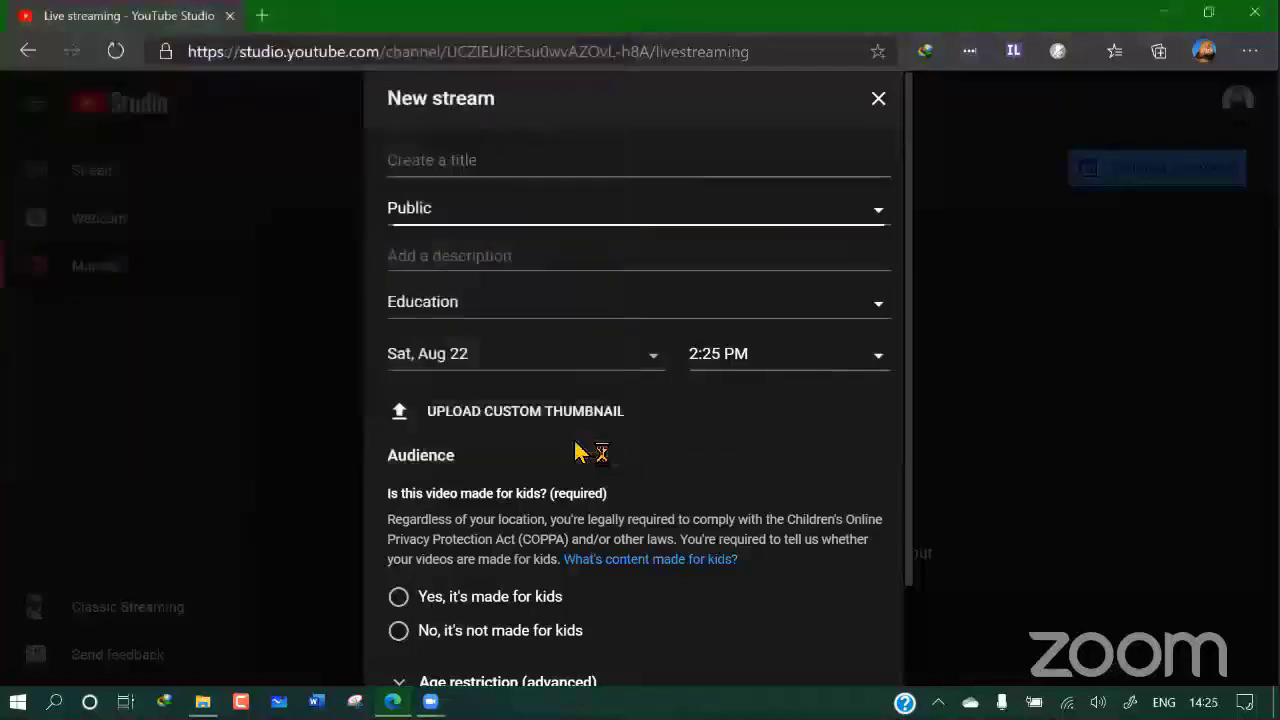
Set the stream category to Education and the date to Sun, Aug 23, keeping 2:25 PM
left_click(474, 258)
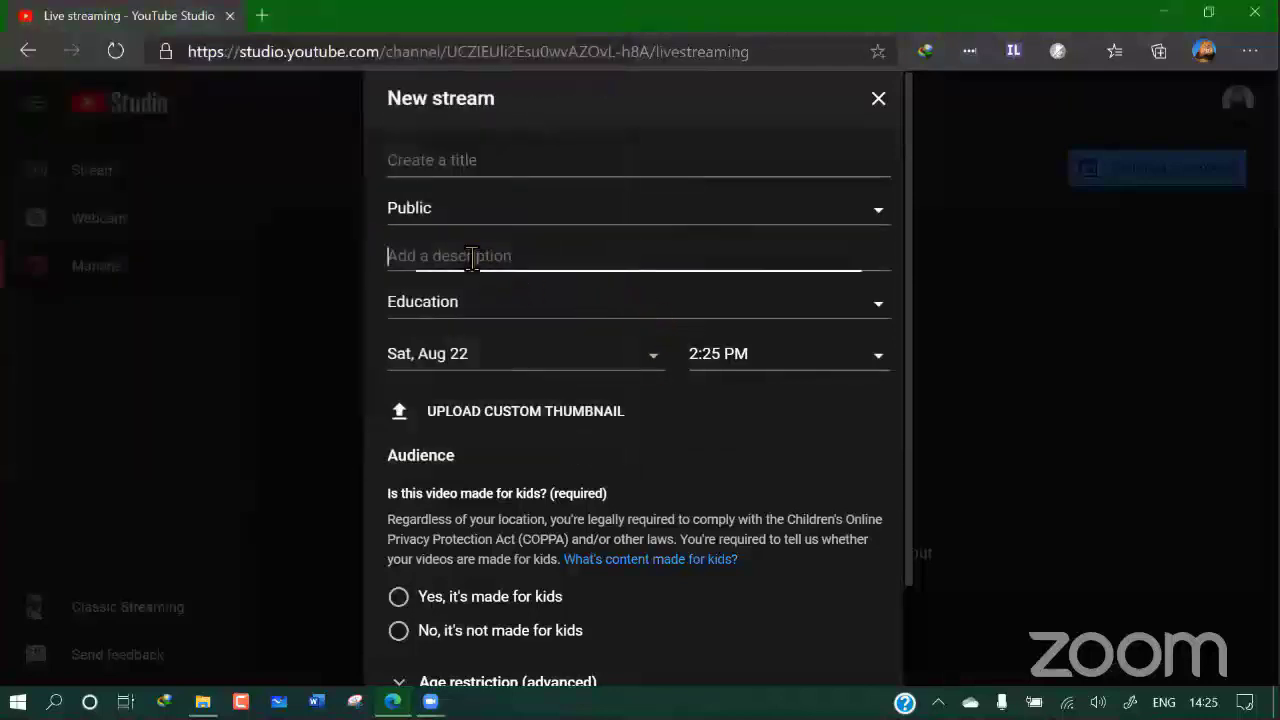
left_click(519, 320)
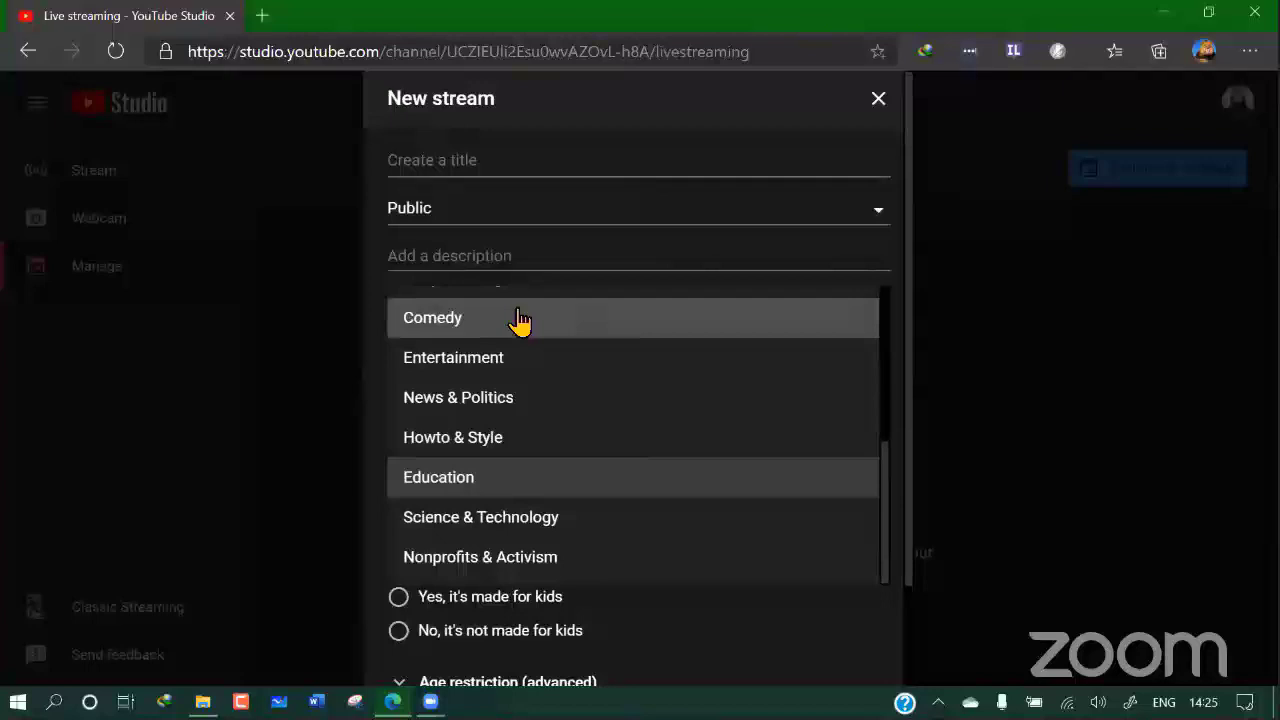
left_click(482, 482)
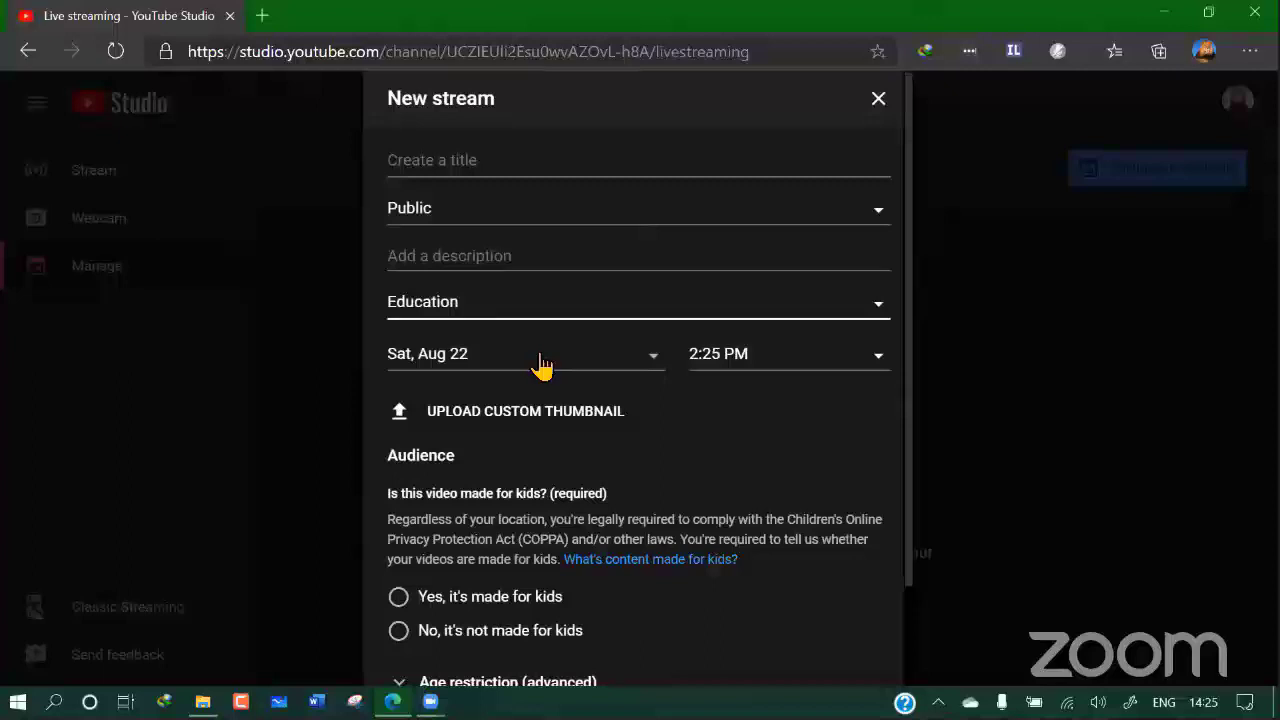
left_click(497, 366)
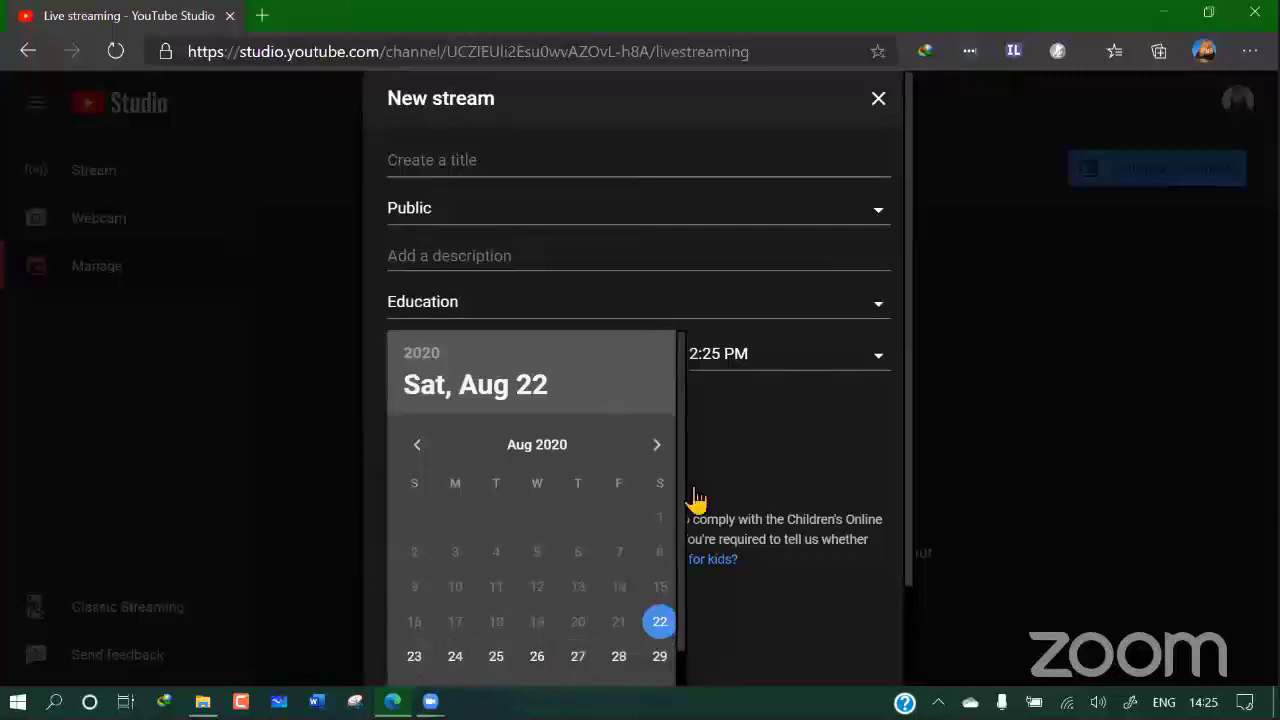
left_click(415, 666)
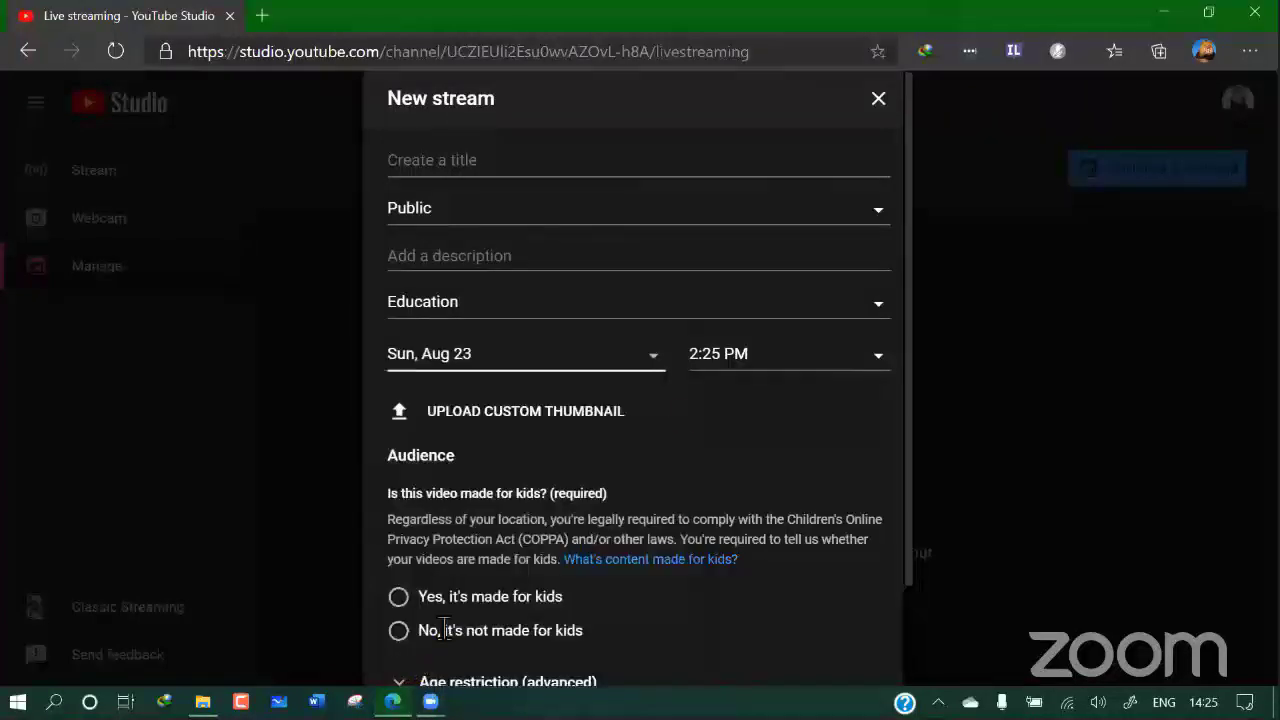
left_click(763, 365)
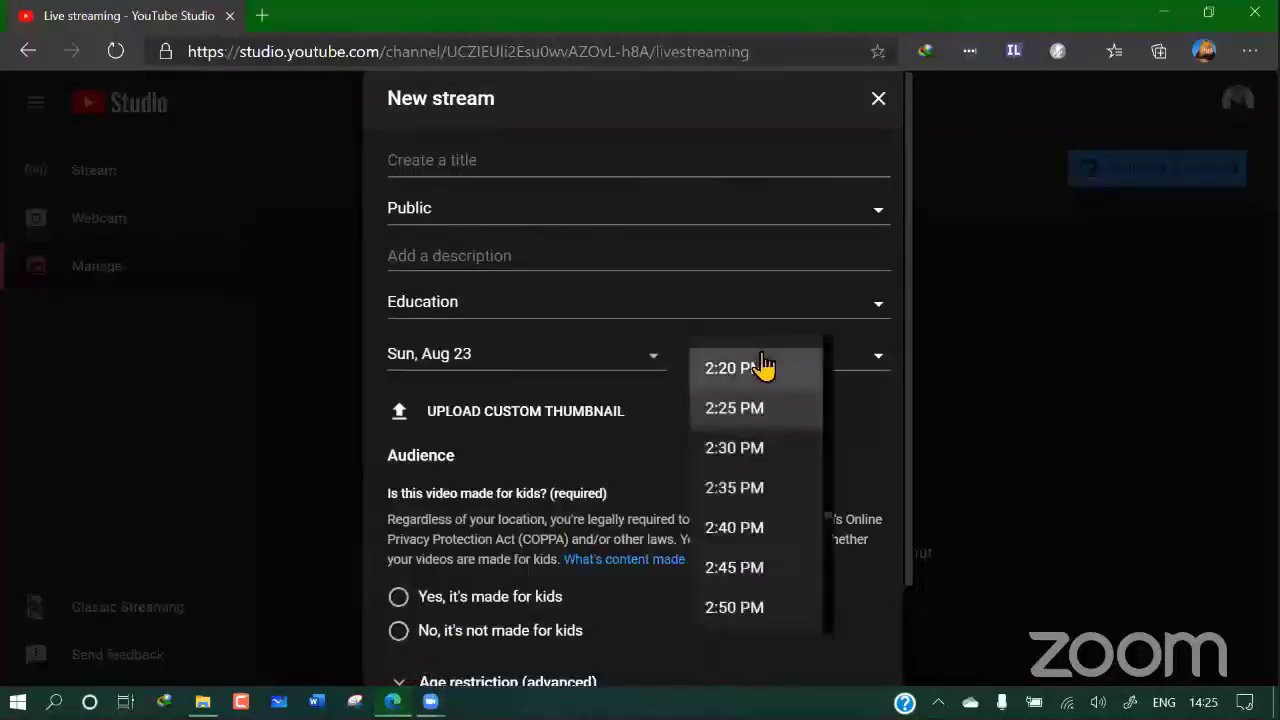
scroll(760, 420, "up", 10)
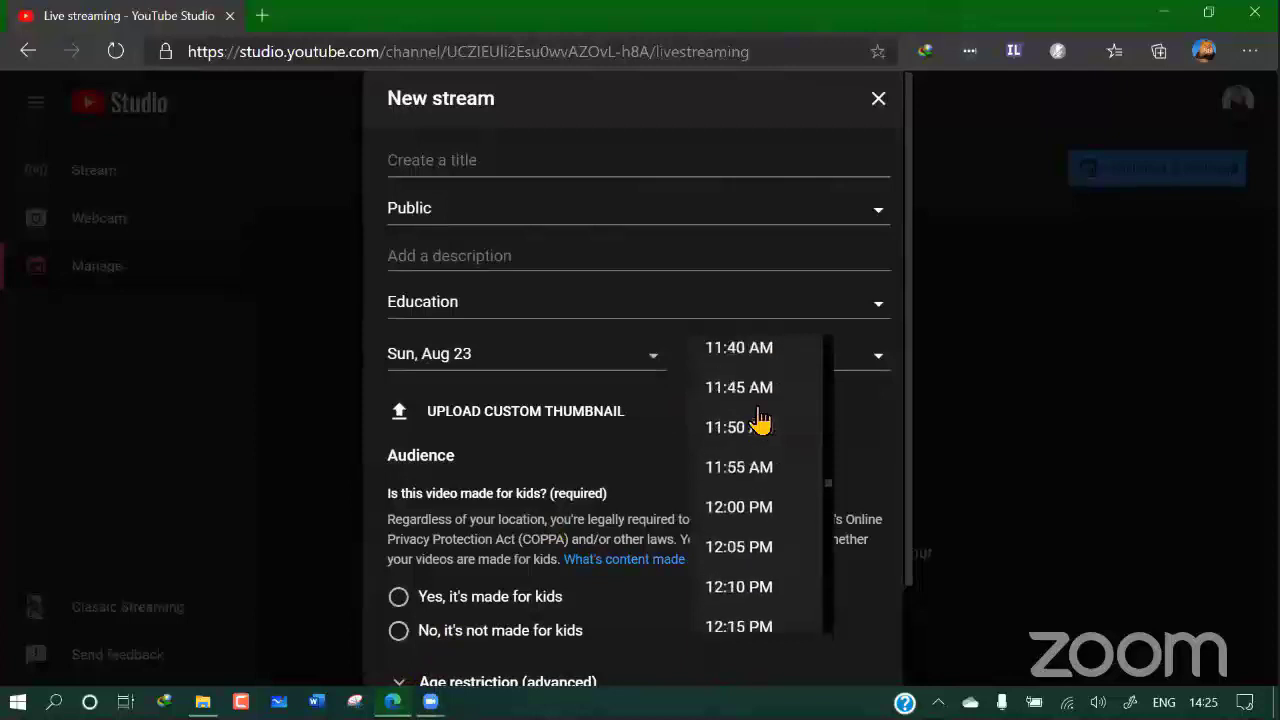
left_click(866, 410)
Upload the coloredLogoFinal_30KB college logo as the new stream's custom thumbnail
left_click(505, 411)
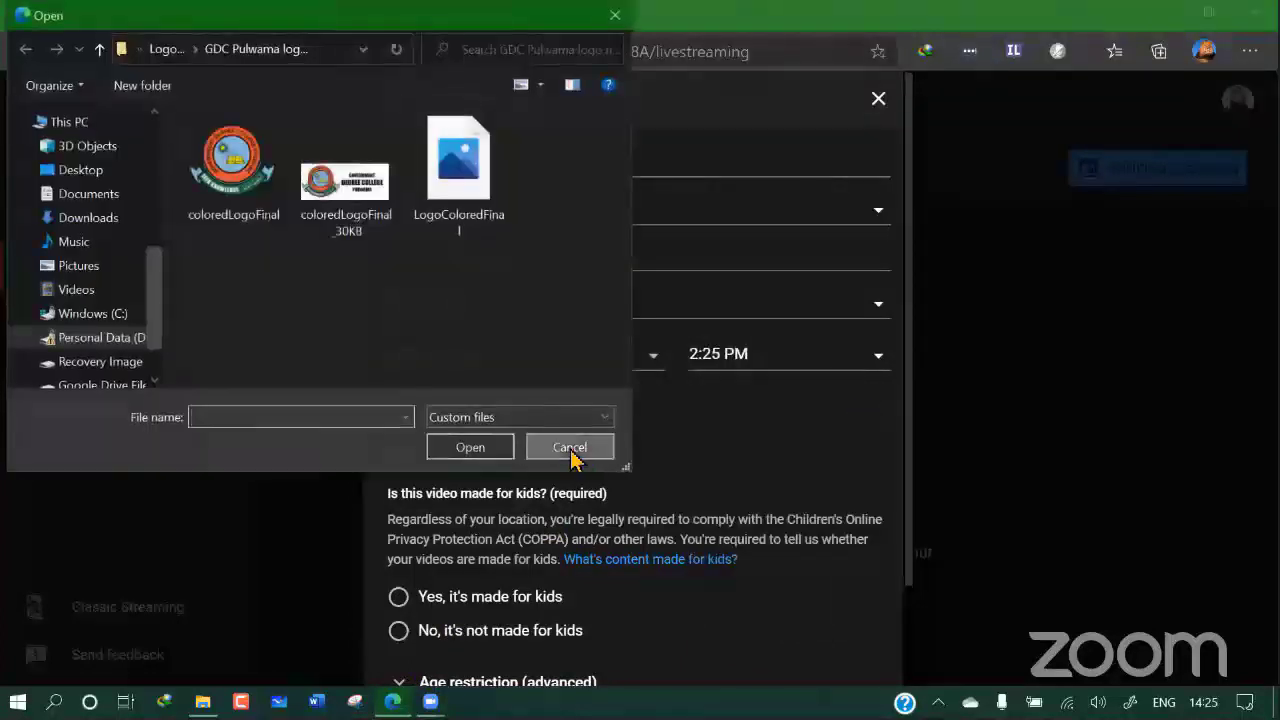
left_click(569, 446)
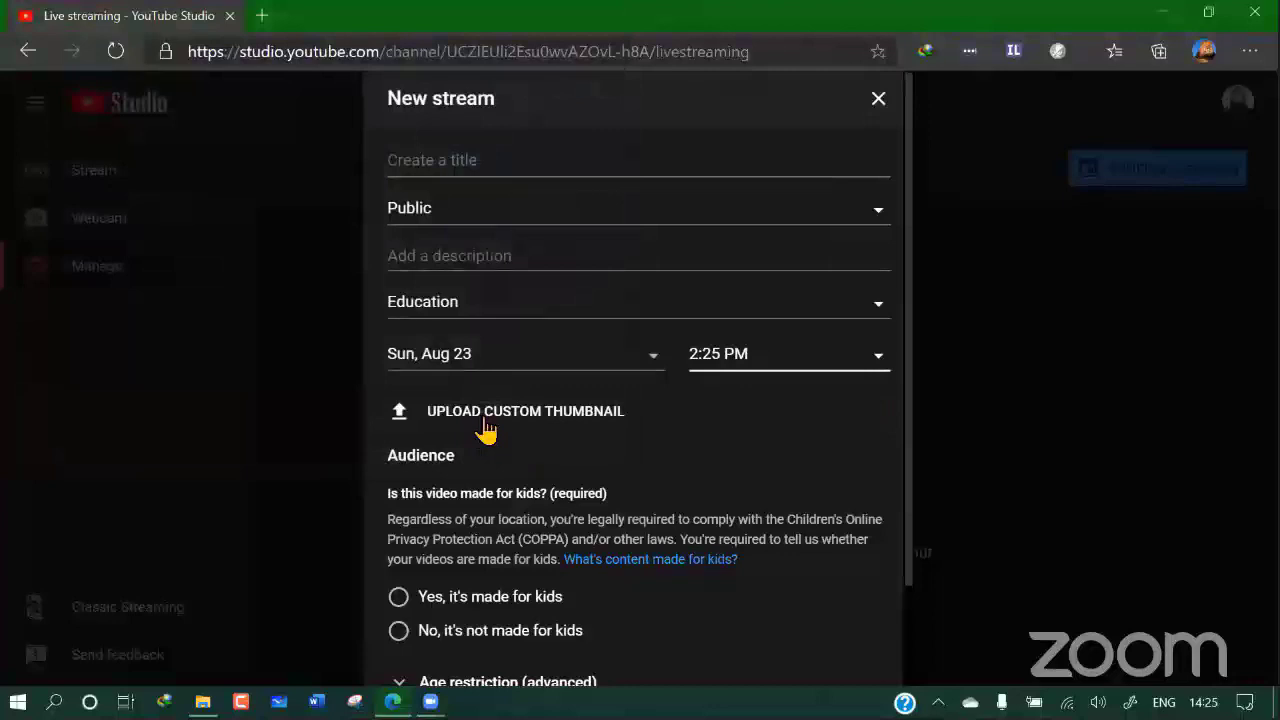
left_click(485, 425)
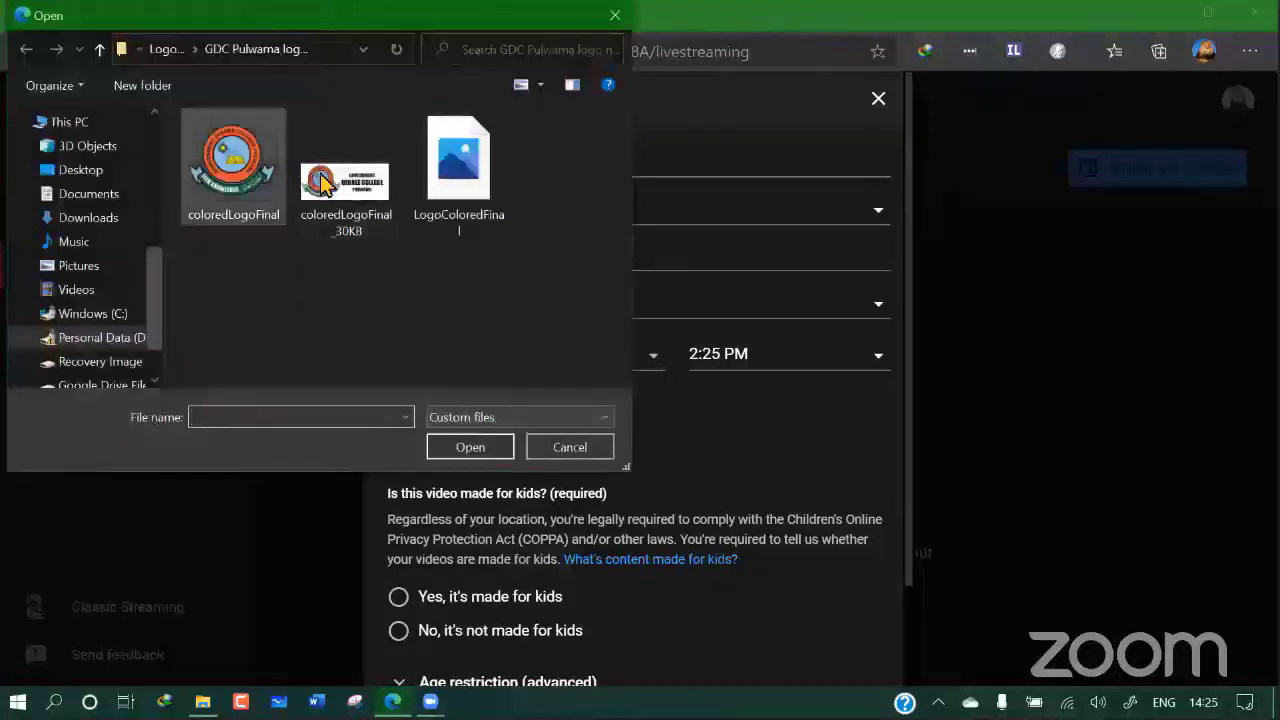
double_click(322, 185)
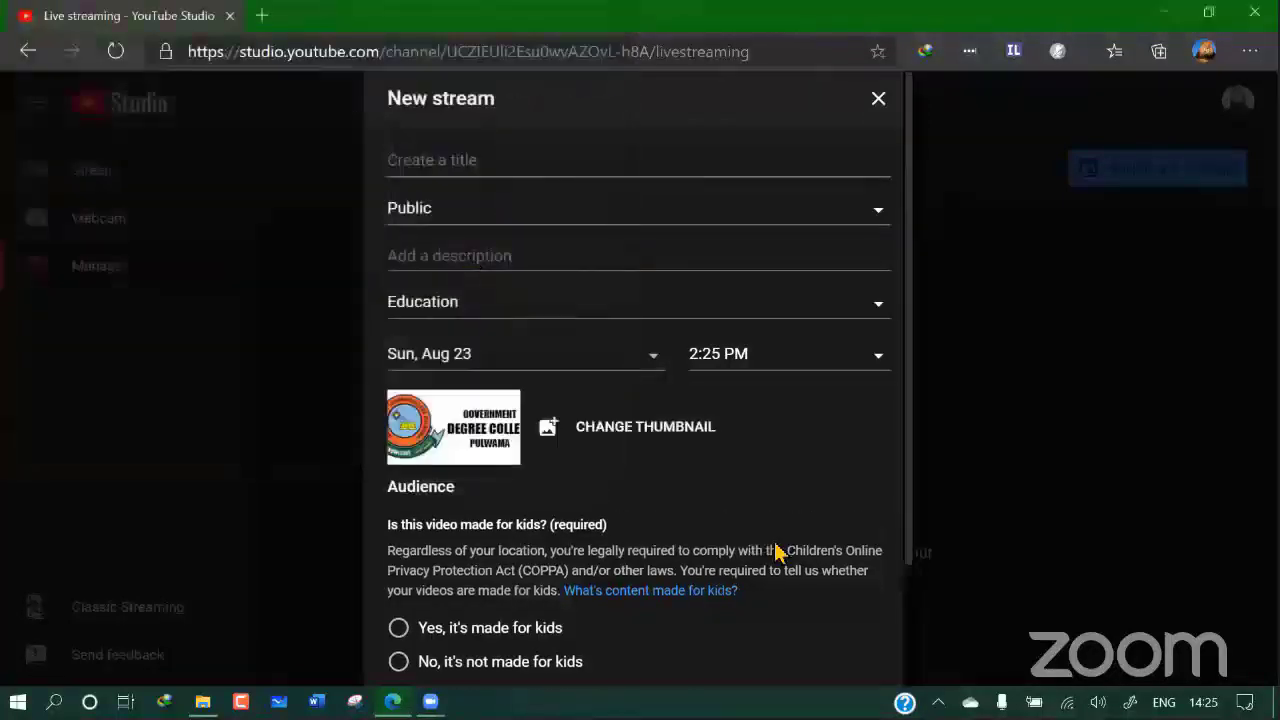
scroll(773, 551, "down", 3)
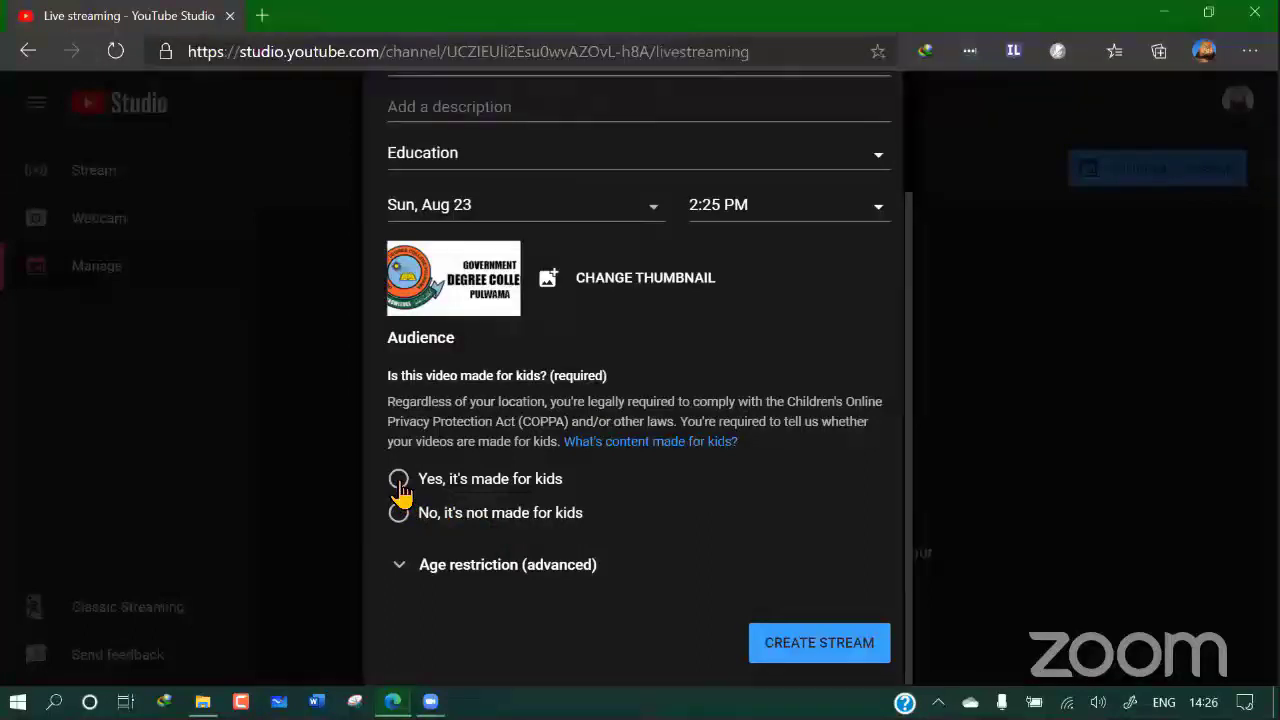
Mark the stream 'No, it's not made for kids', expand Age restriction, and create the stream
left_click(400, 515)
scroll(400, 520, "up", 3)
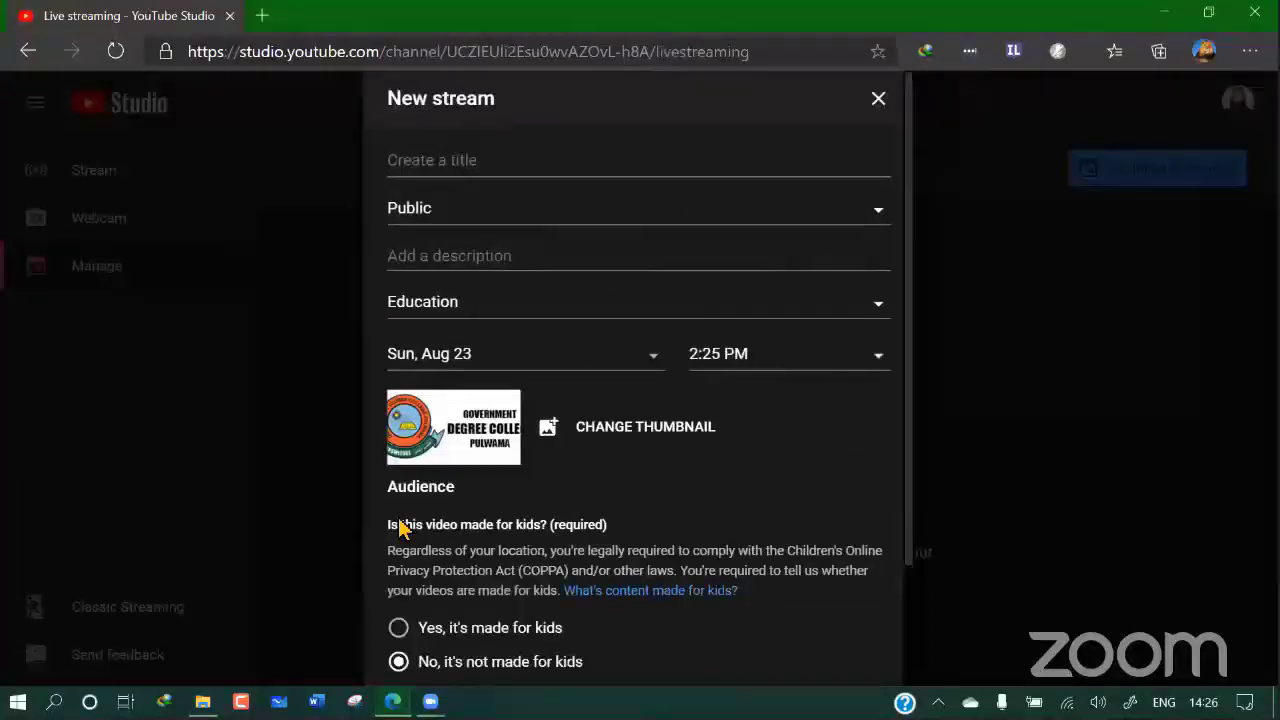
scroll(400, 528, "down", 2)
left_click(418, 568)
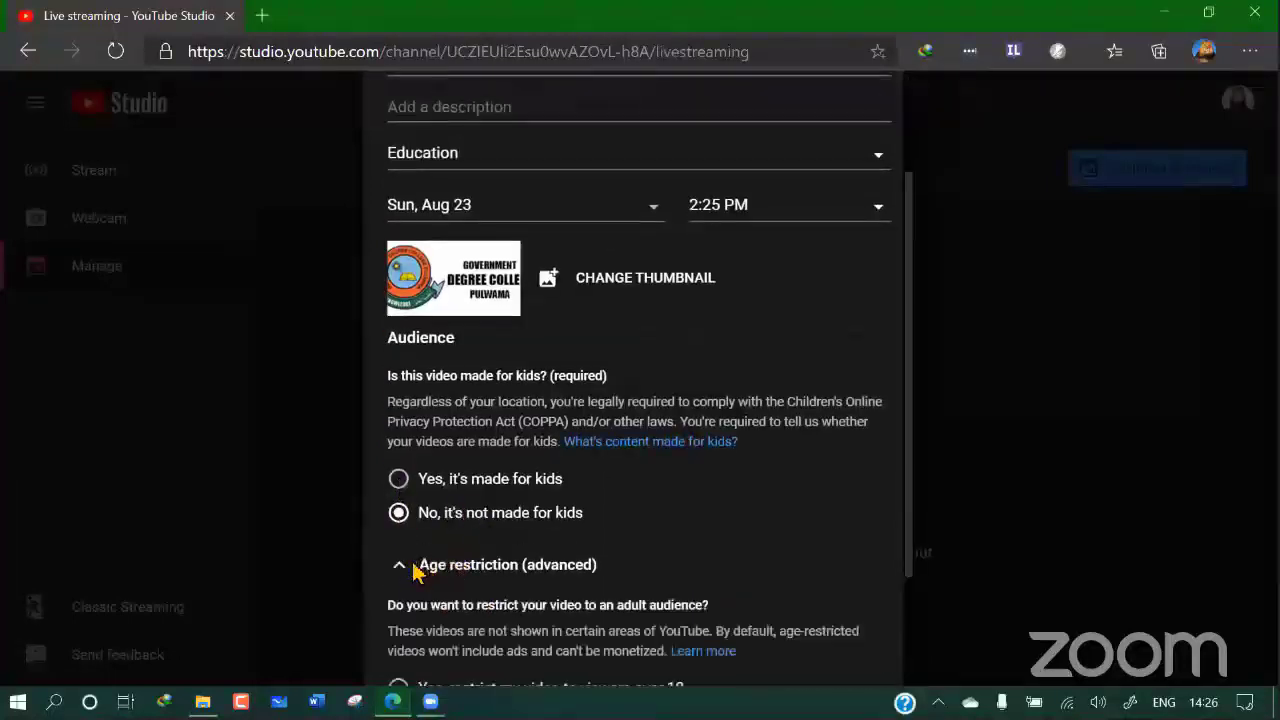
scroll(418, 568, "up", 2)
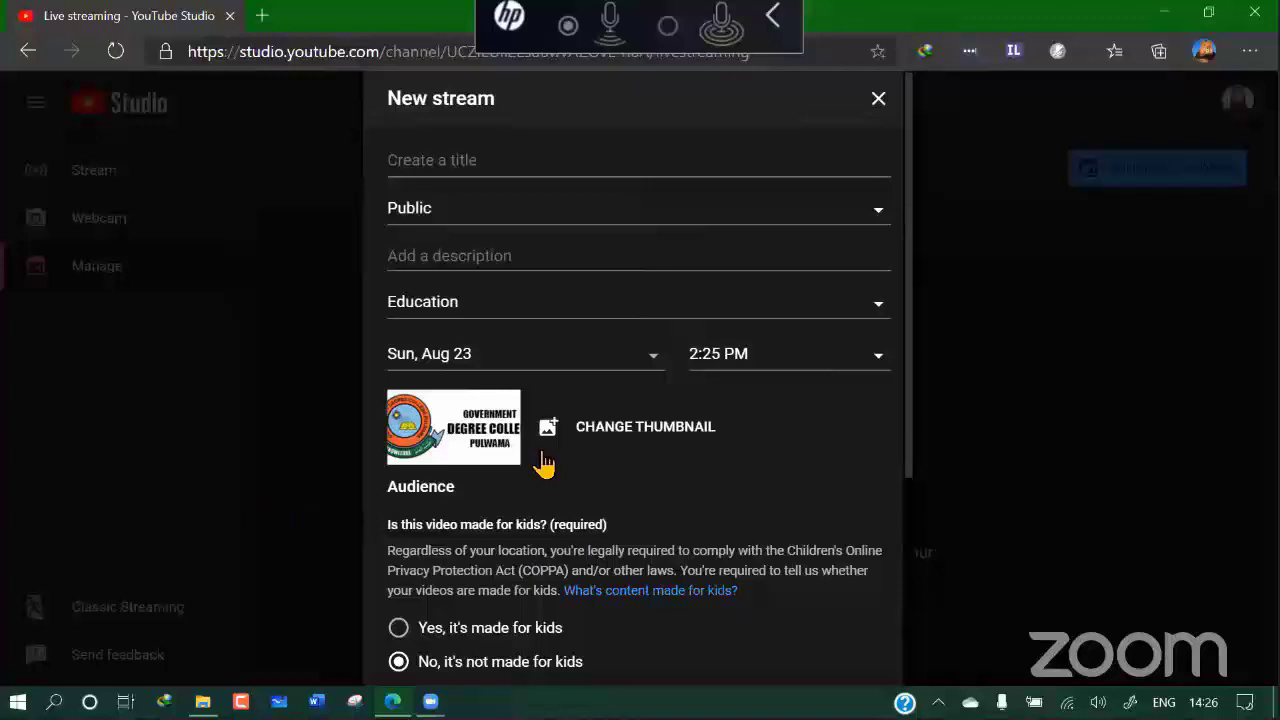
scroll(748, 457, "down", 3)
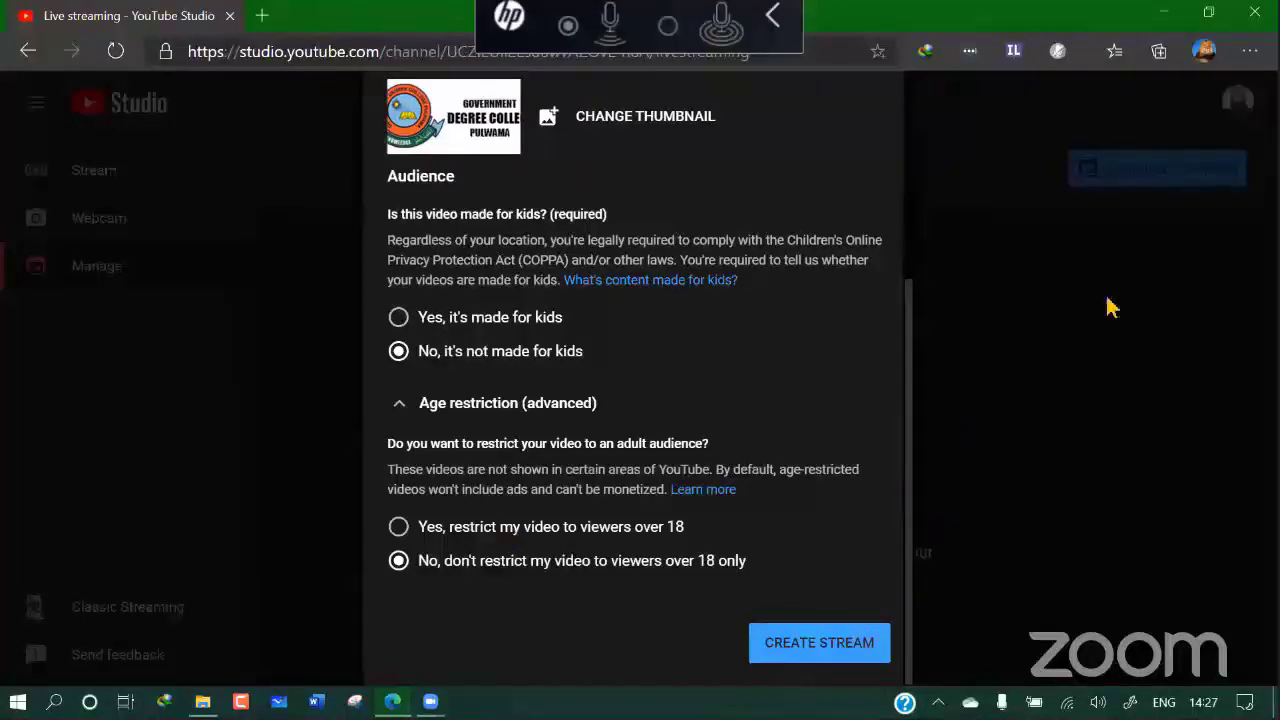
scroll(760, 260, "up", 3)
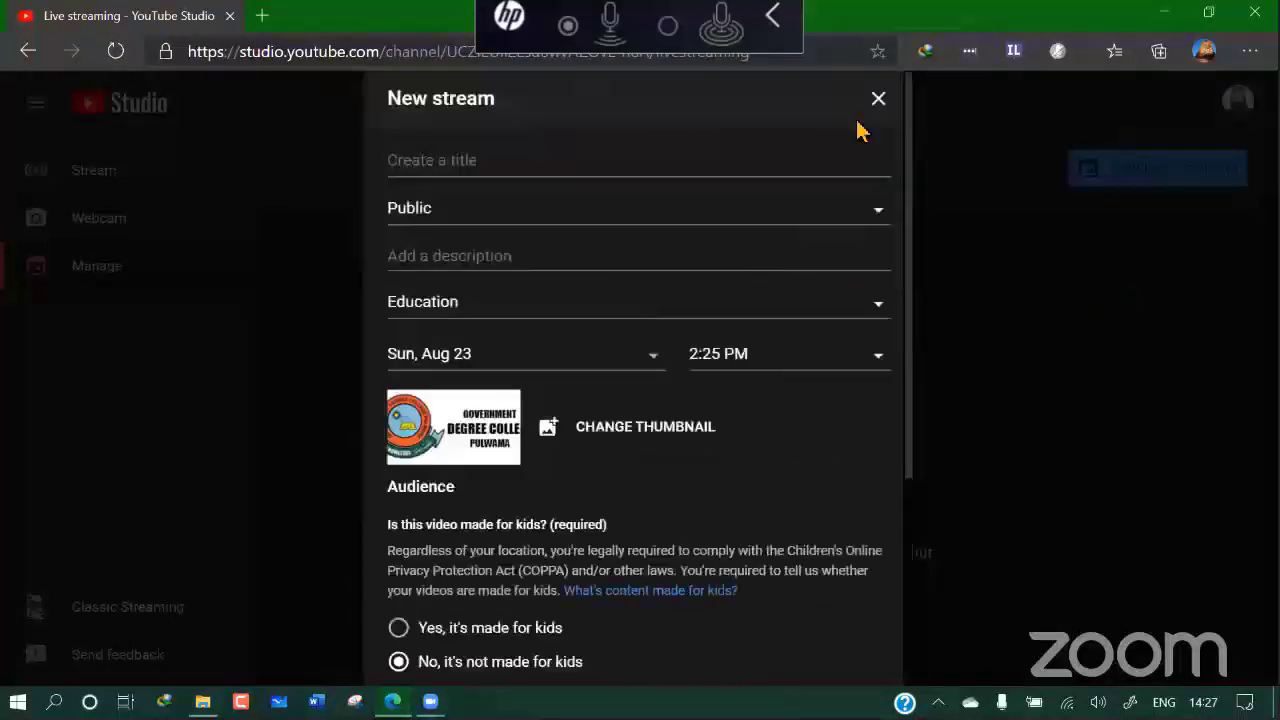
left_click(878, 98)
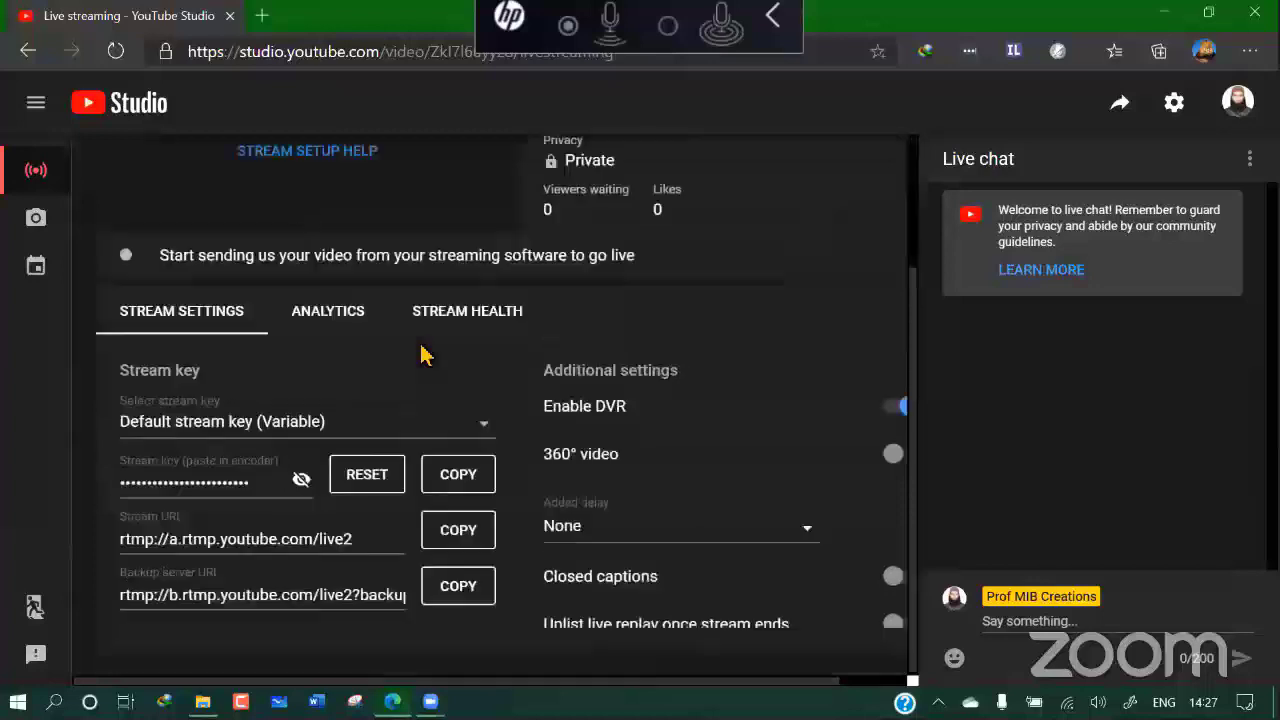
scroll(420, 355, "down", 2)
scroll(422, 354, "up", 2)
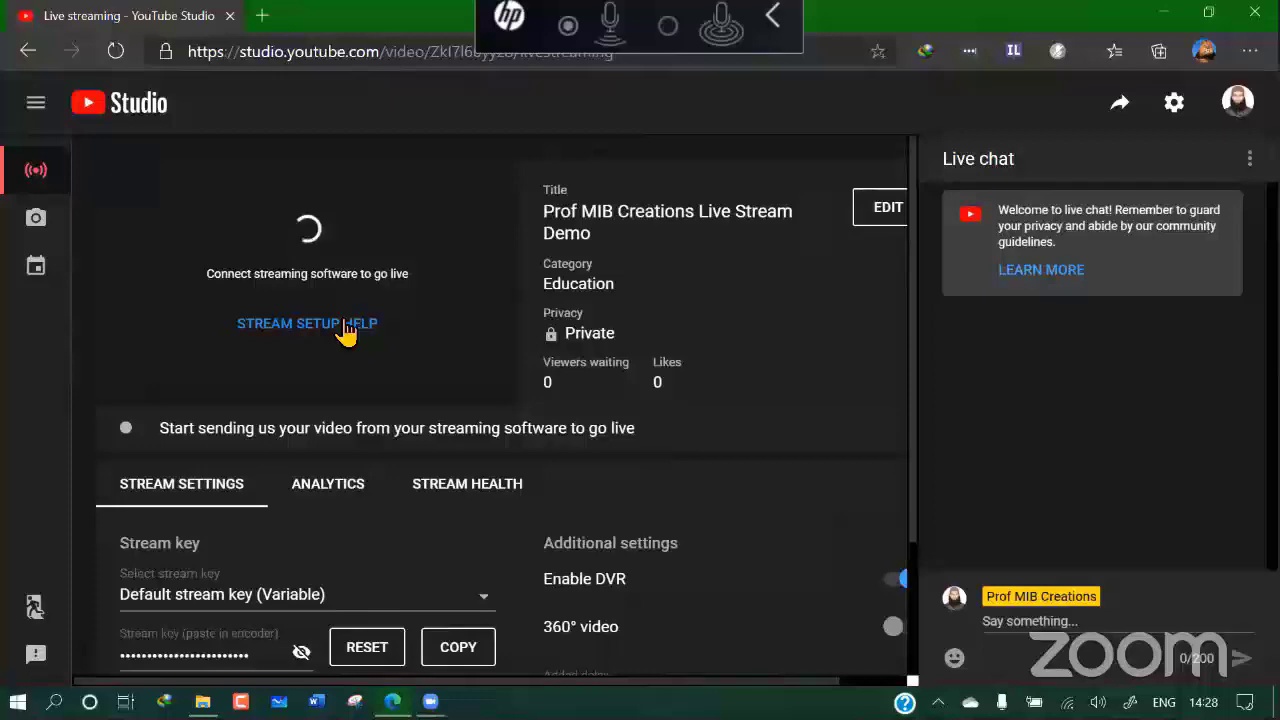
From Stream setup help, open the 'Create a live stream with an encoder' help article
left_click(345, 326)
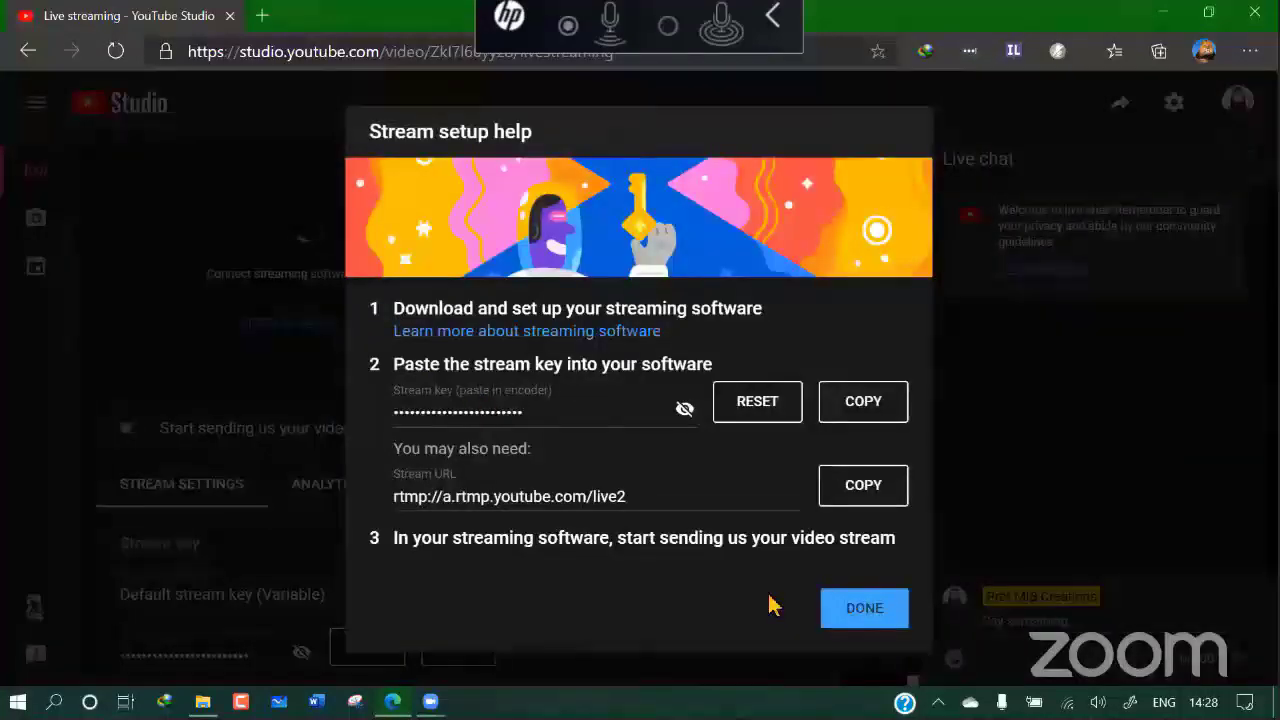
left_click(857, 610)
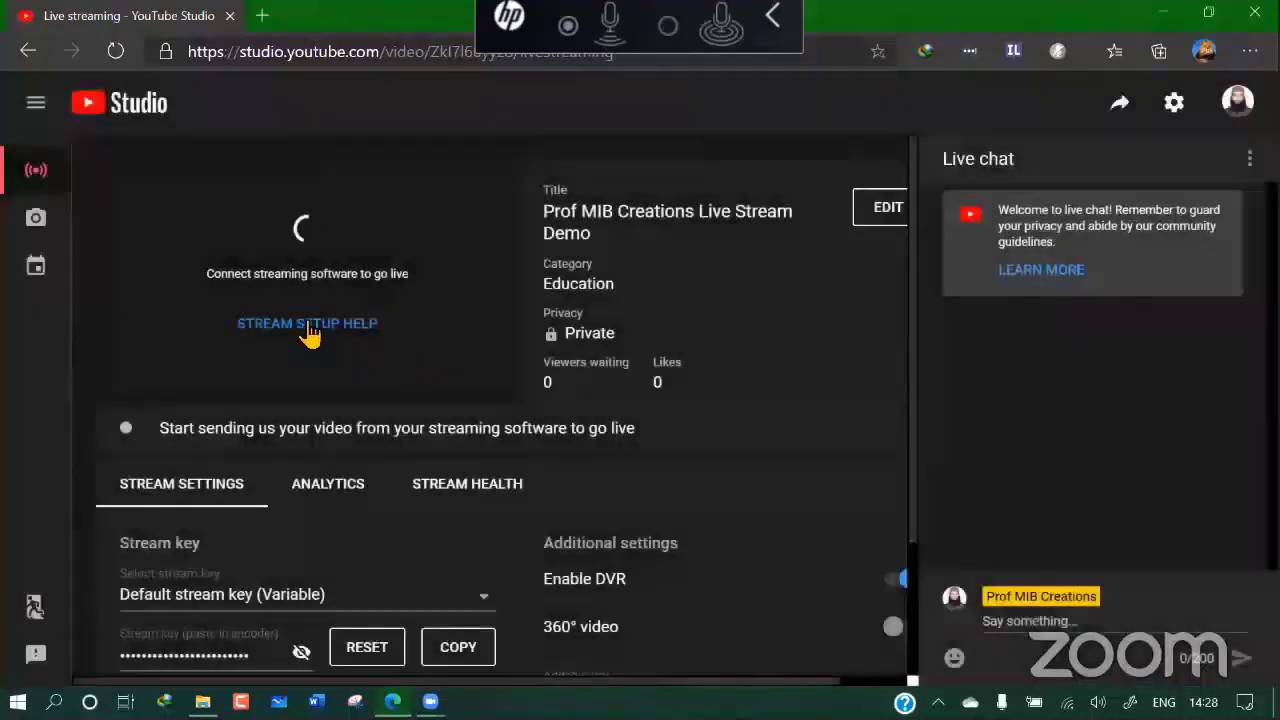
left_click(308, 328)
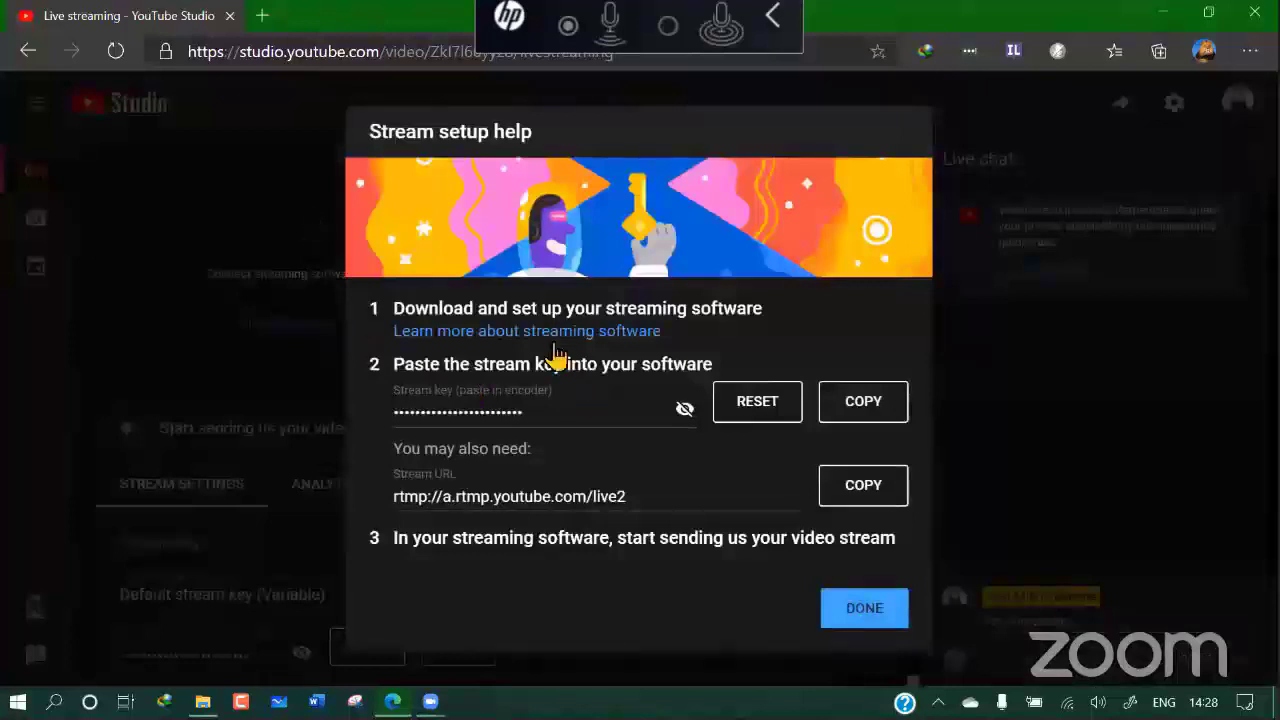
left_click(525, 332)
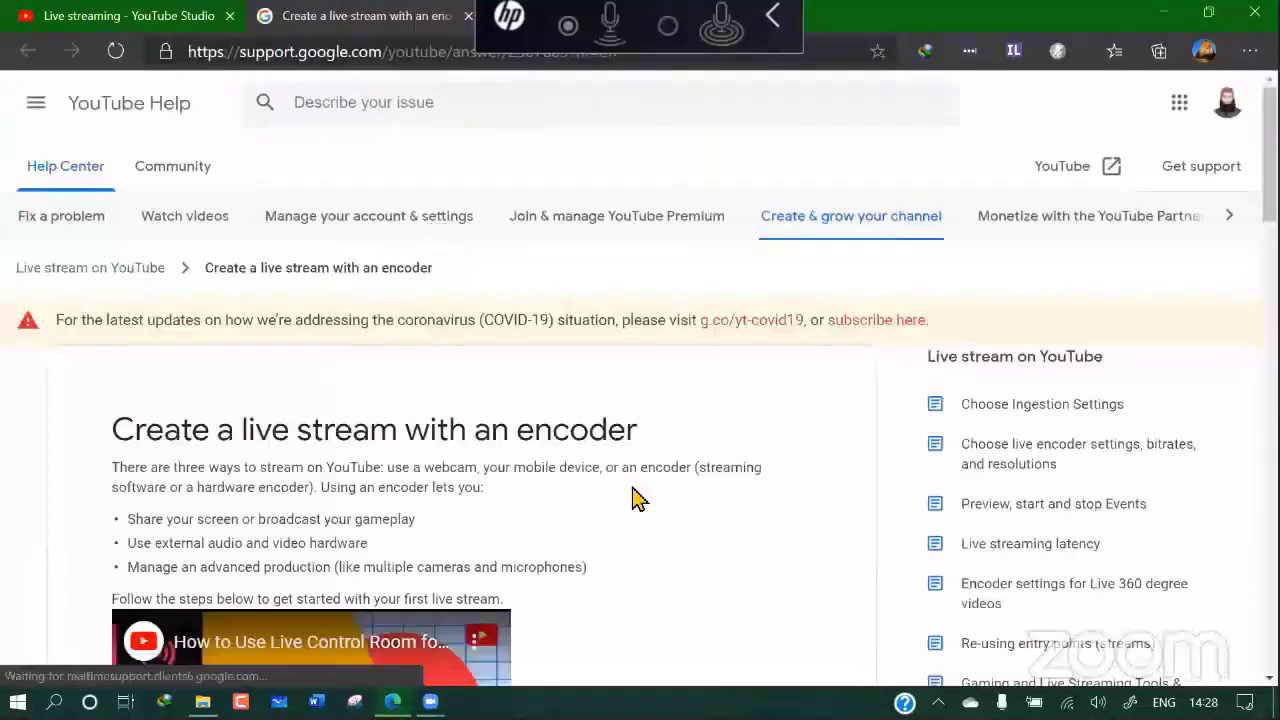
scroll(638, 497, "down", 7)
scroll(637, 494, "up", 1)
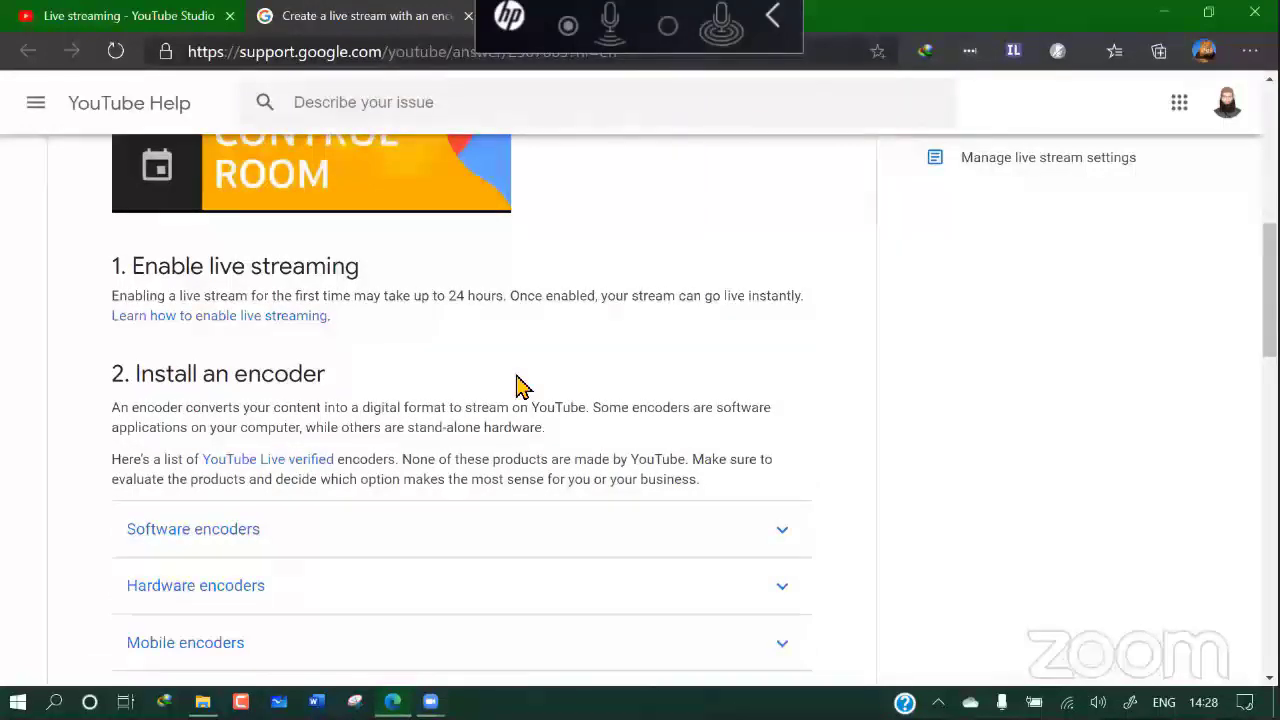
scroll(520, 385, "down", 4)
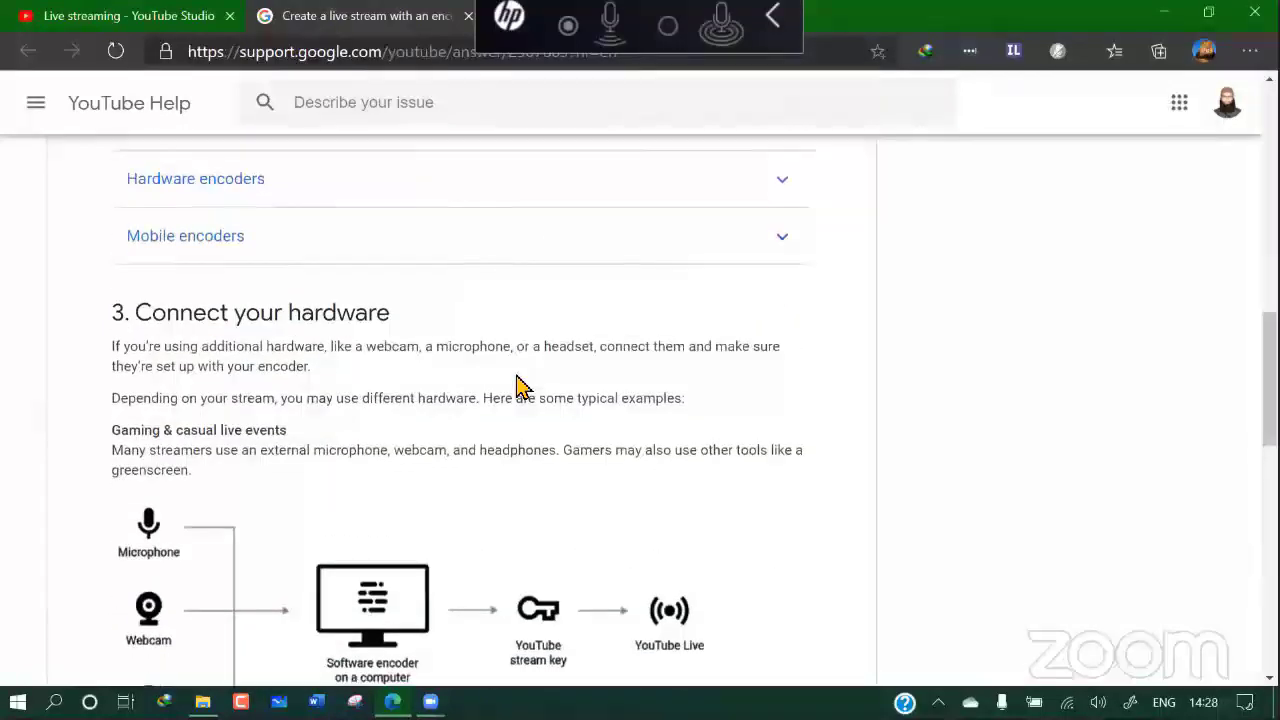
scroll(520, 385, "down", 10)
scroll(521, 387, "up", 3)
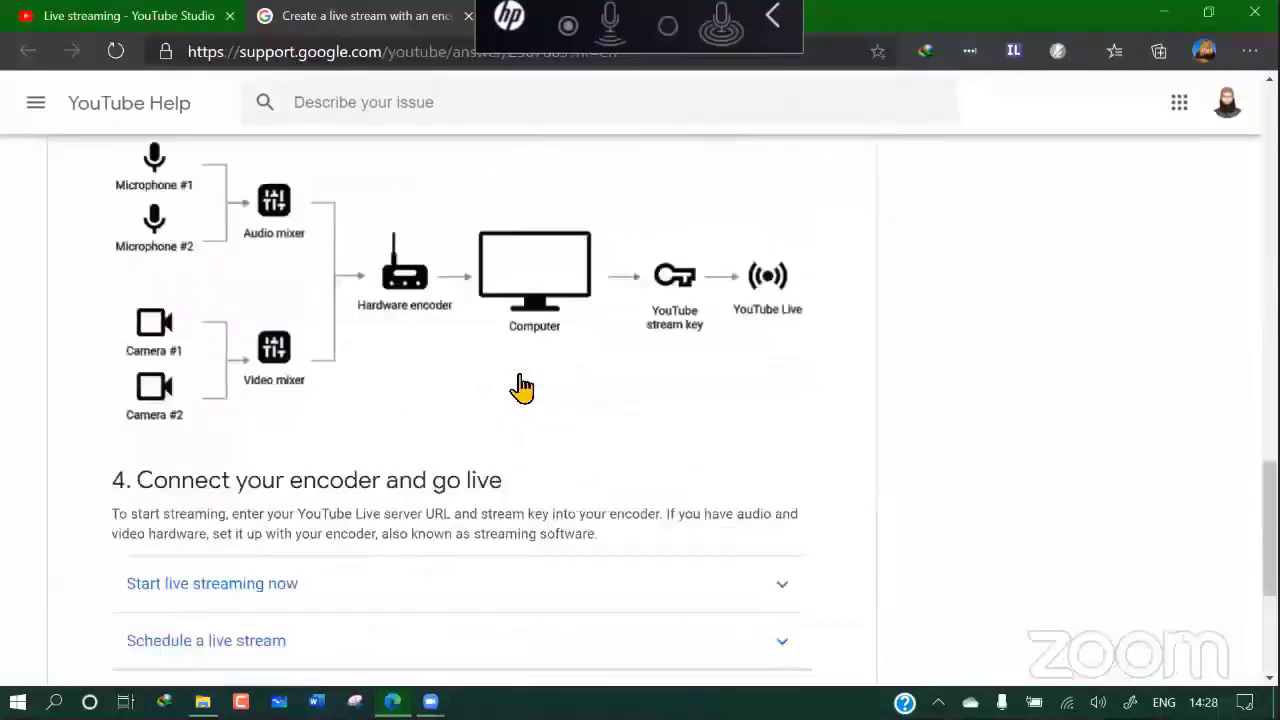
scroll(521, 387, "up", 10)
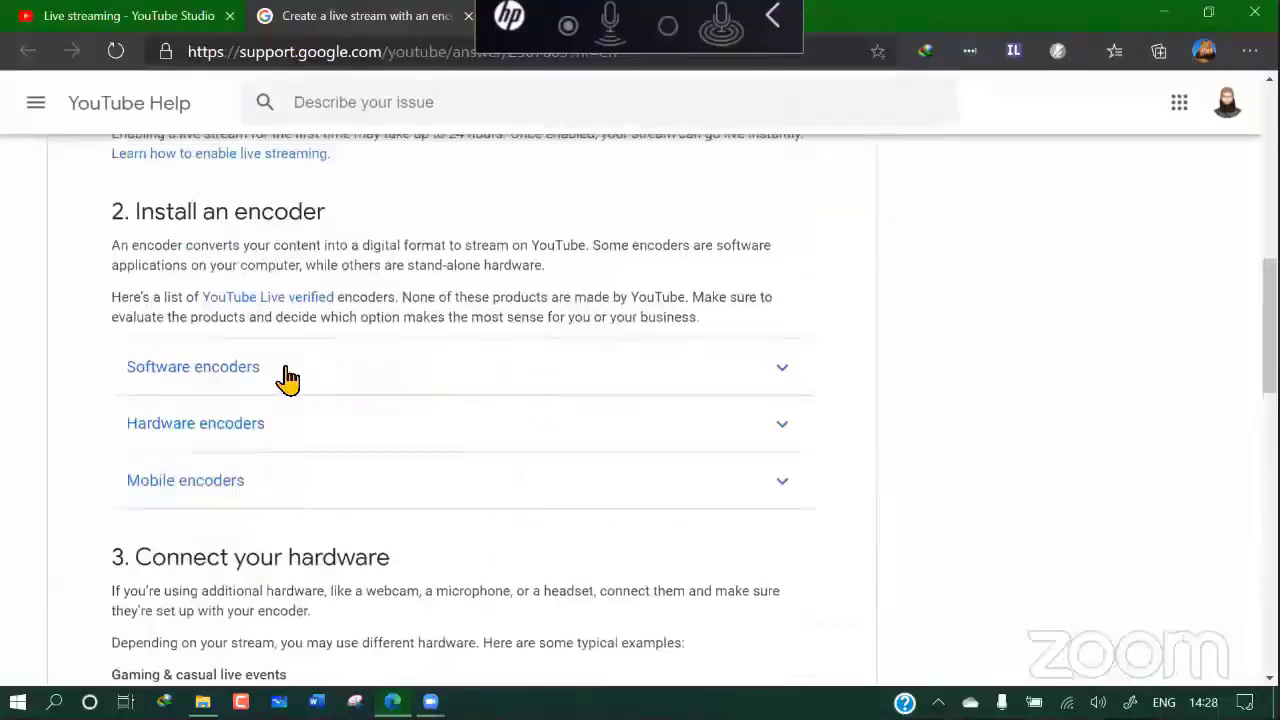
Expand Software encoders under '2. Install an encoder' to list Streamlabs OBS, XSplit, Wirecast and others
left_click(288, 378)
scroll(288, 378, "down", 2)
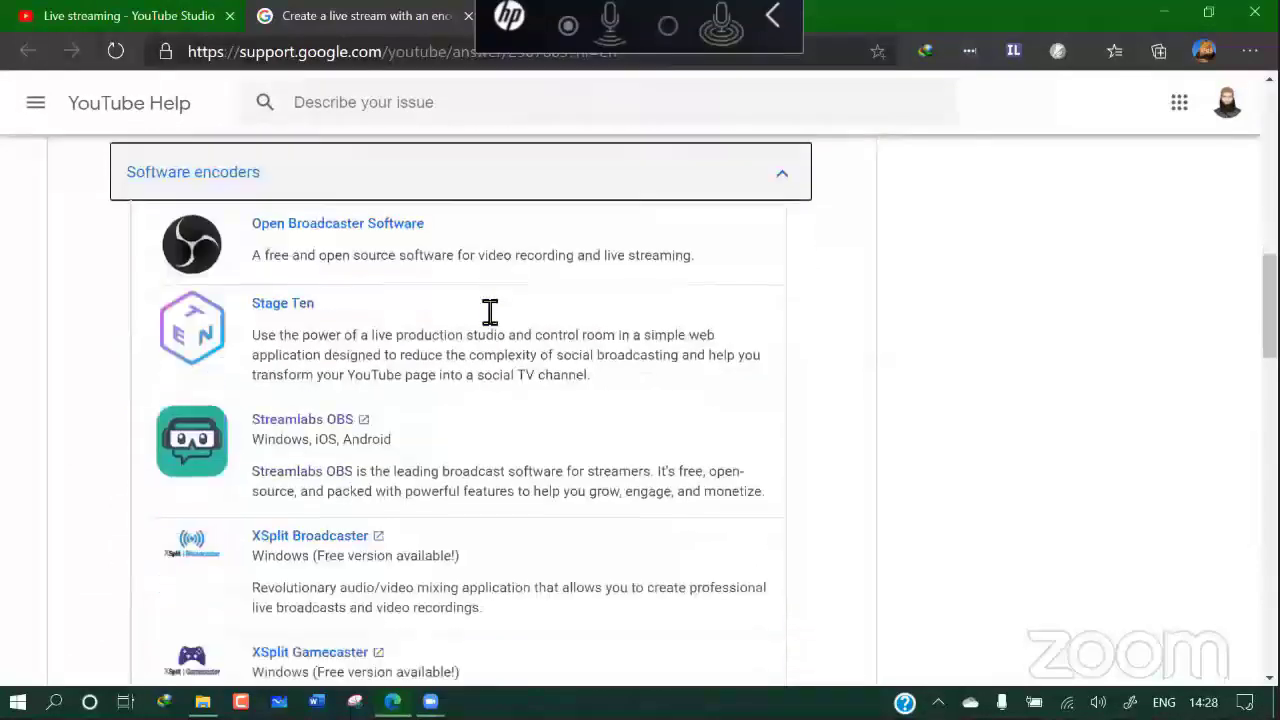
scroll(490, 312, "down", 1)
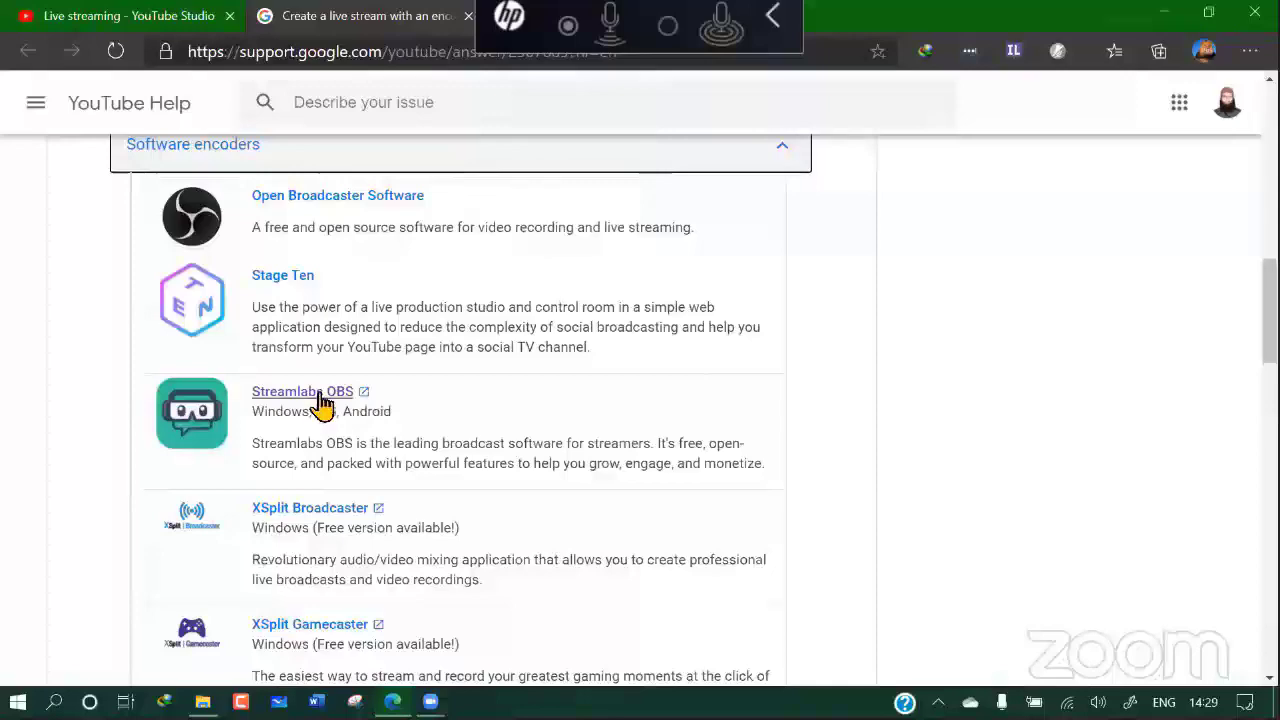
scroll(320, 405, "down", 5)
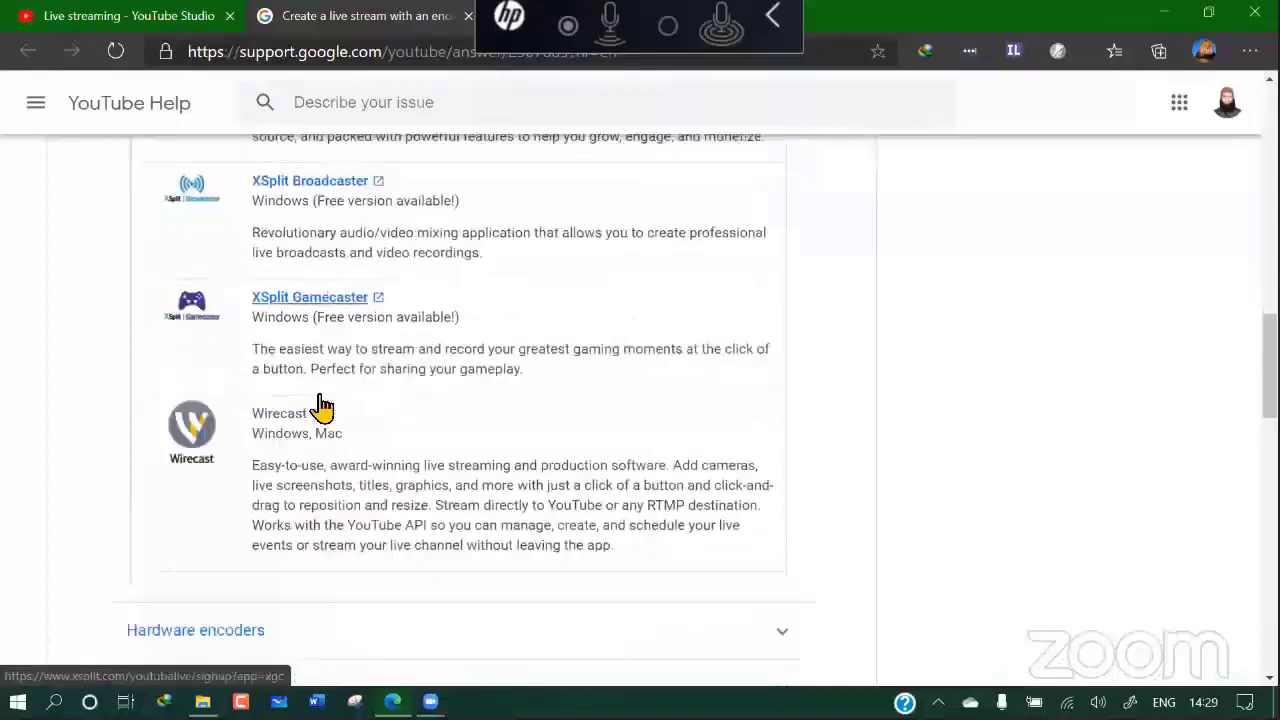
scroll(320, 405, "up", 4)
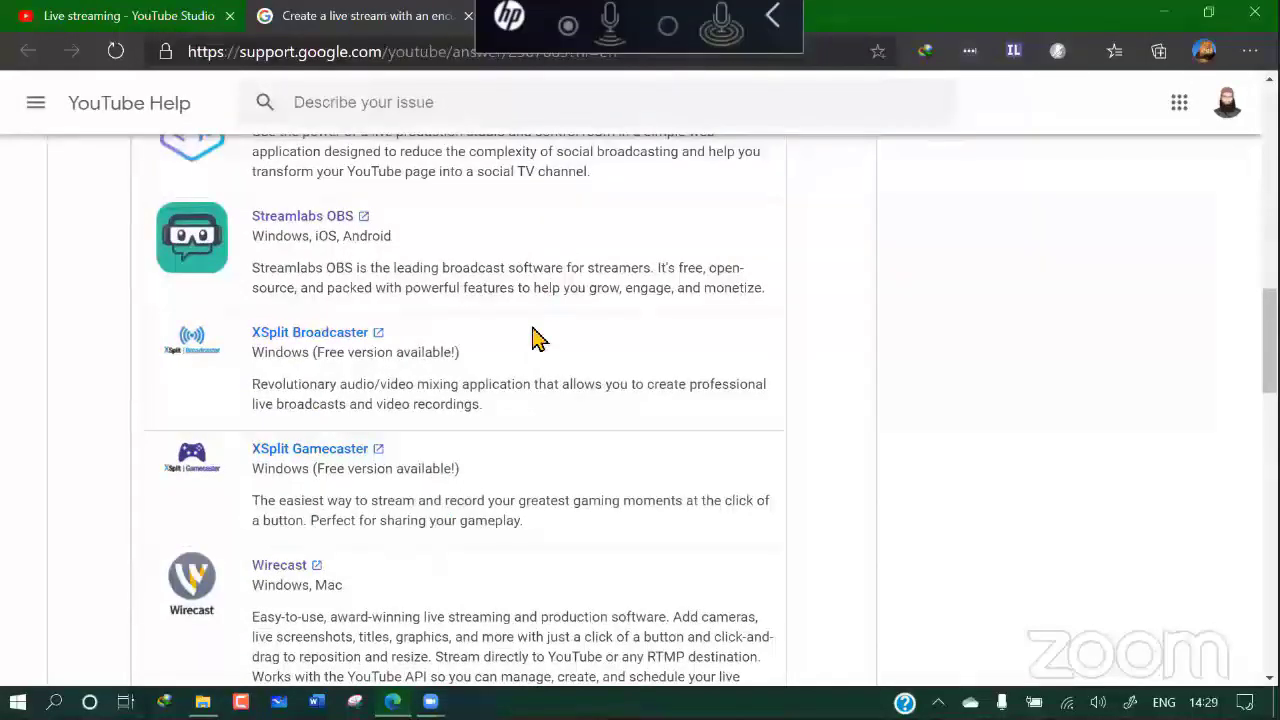
scroll(537, 335, "up", 2)
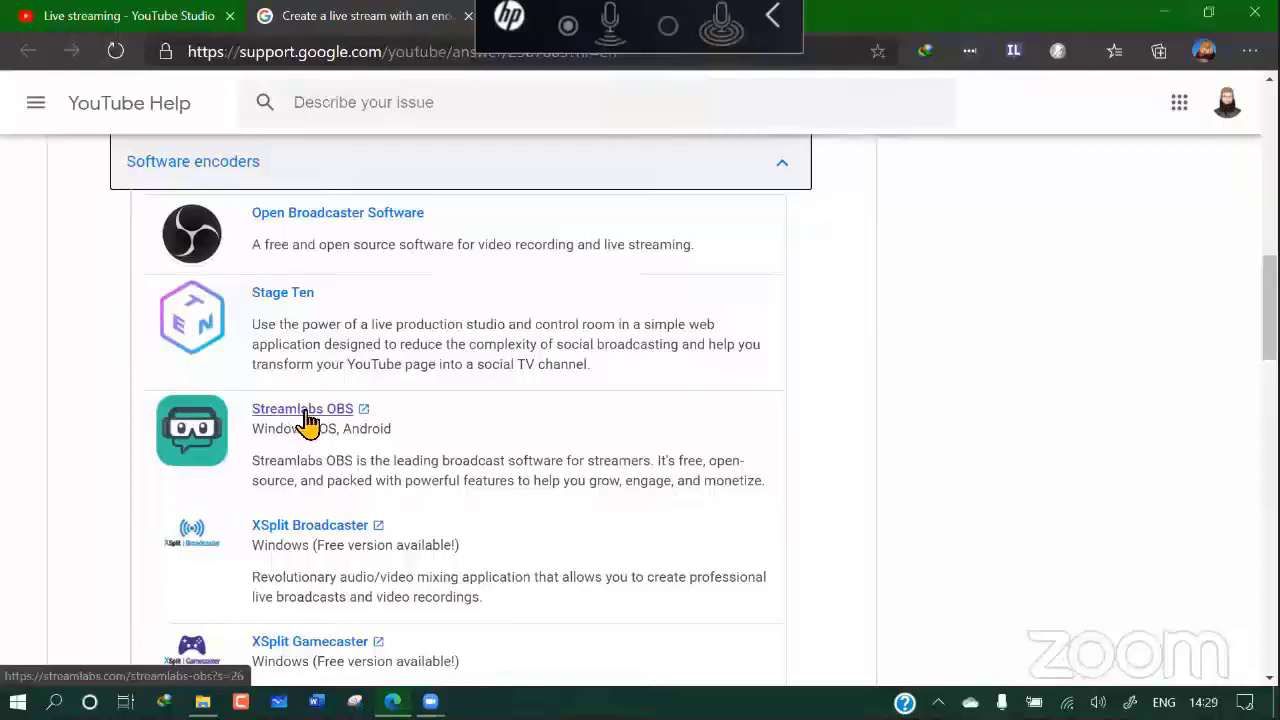
left_click(307, 410)
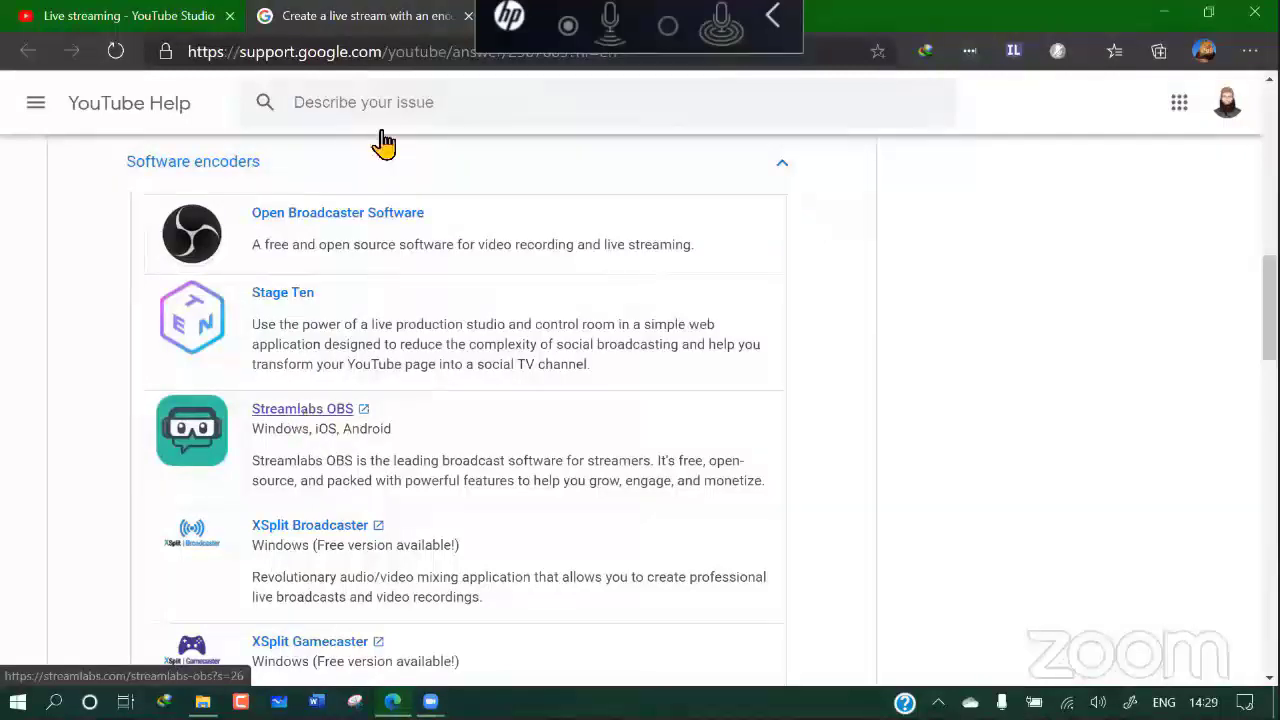
Download the 223.40 MB Streamlabs OBS 0.23.2 installer from streamlabs.com and run it
left_click(285, 412)
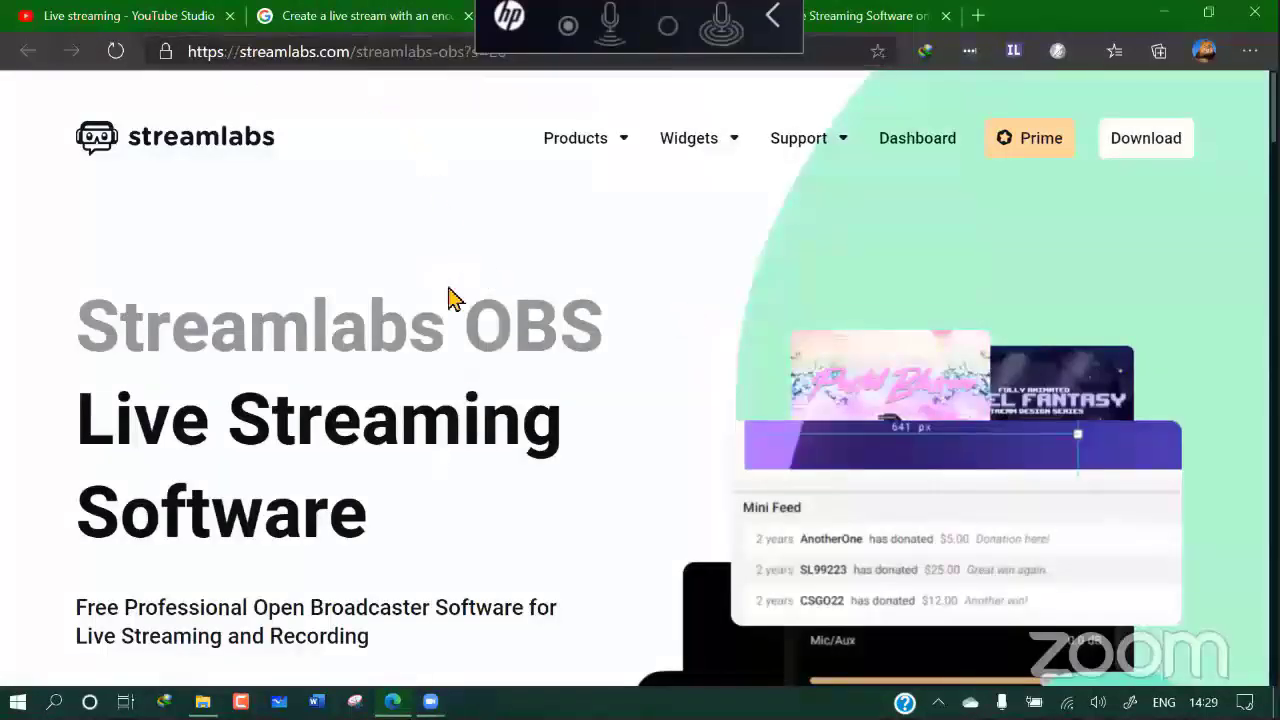
scroll(453, 291, "down", 3)
scroll(449, 297, "up", 1)
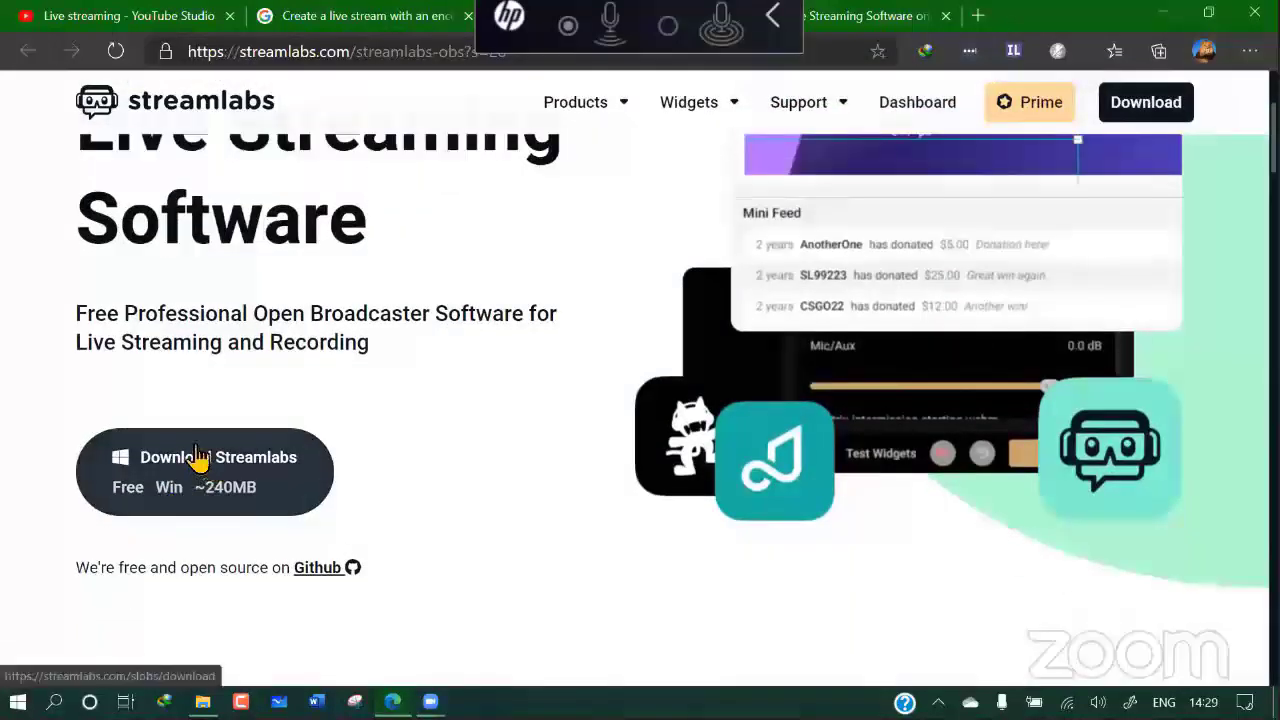
scroll(278, 455, "up", 3)
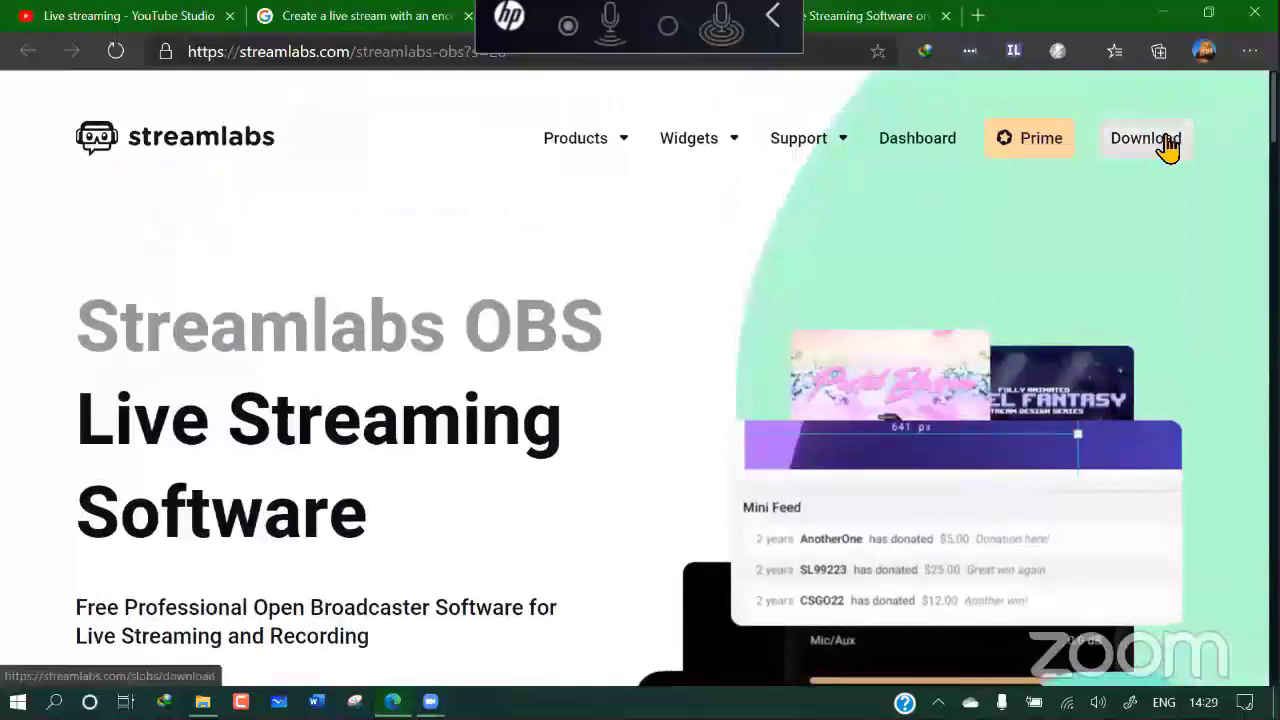
left_click(1165, 141)
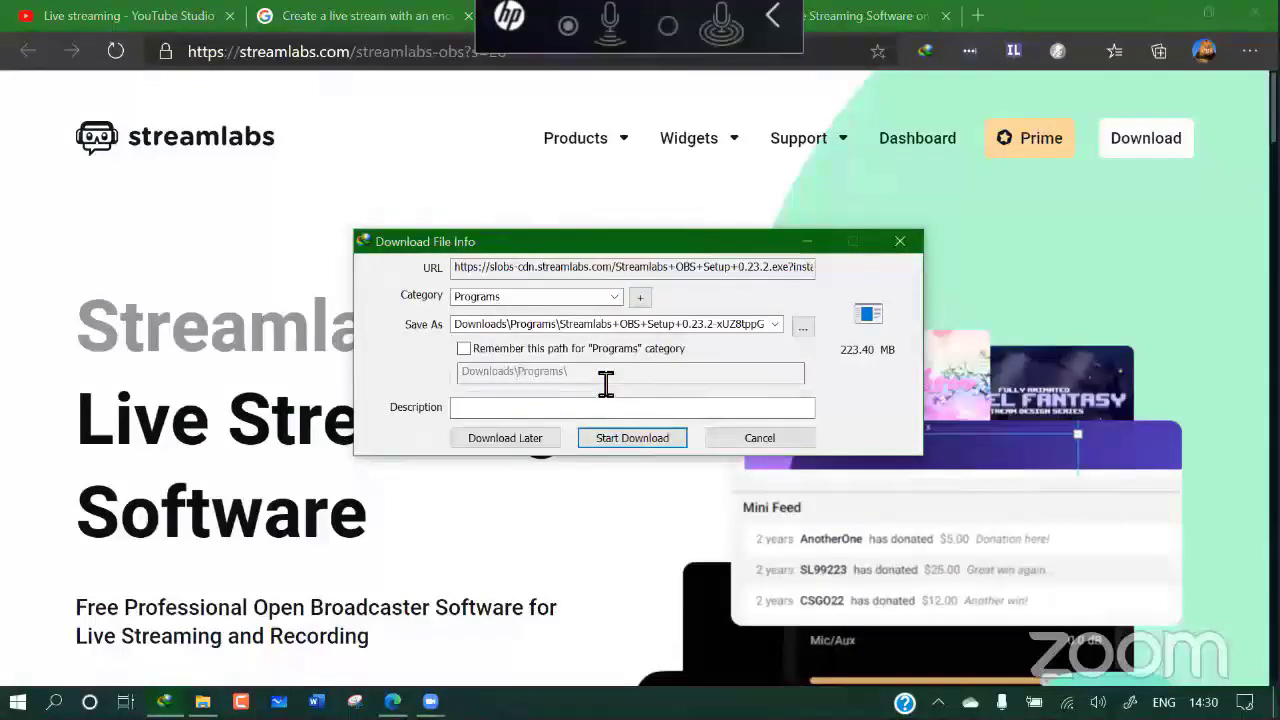
left_click(632, 440)
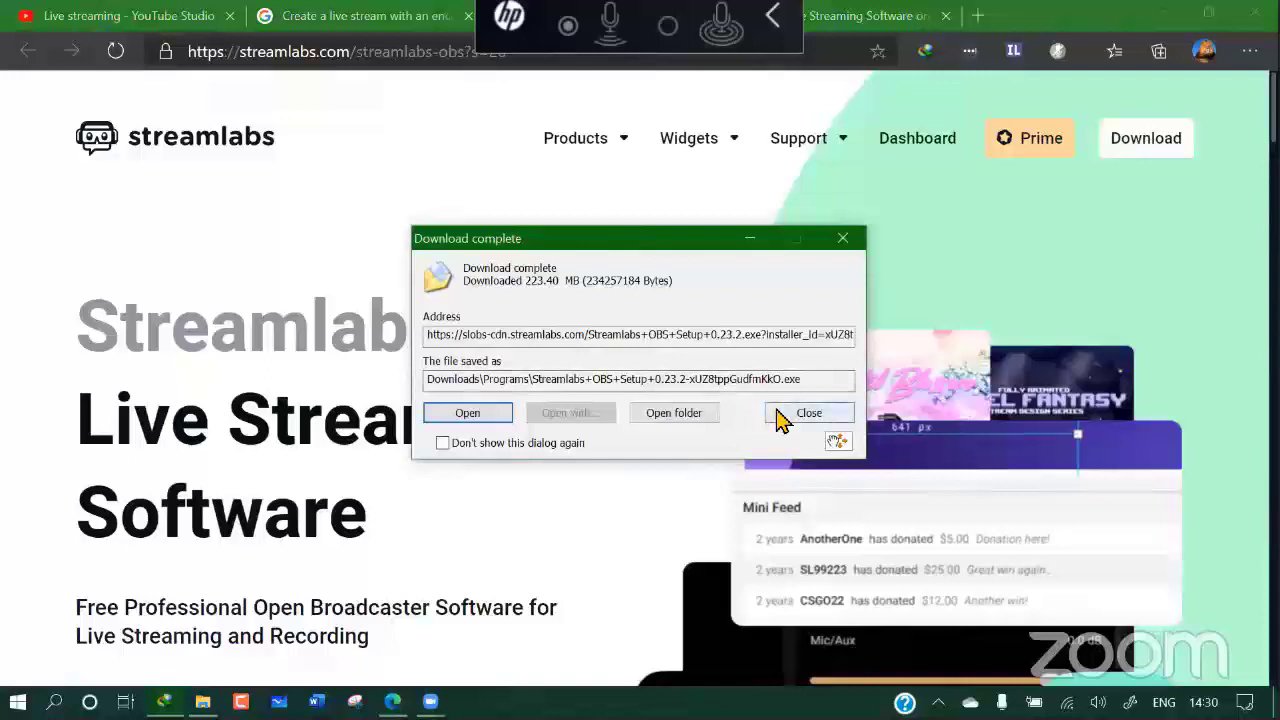
left_click(479, 425)
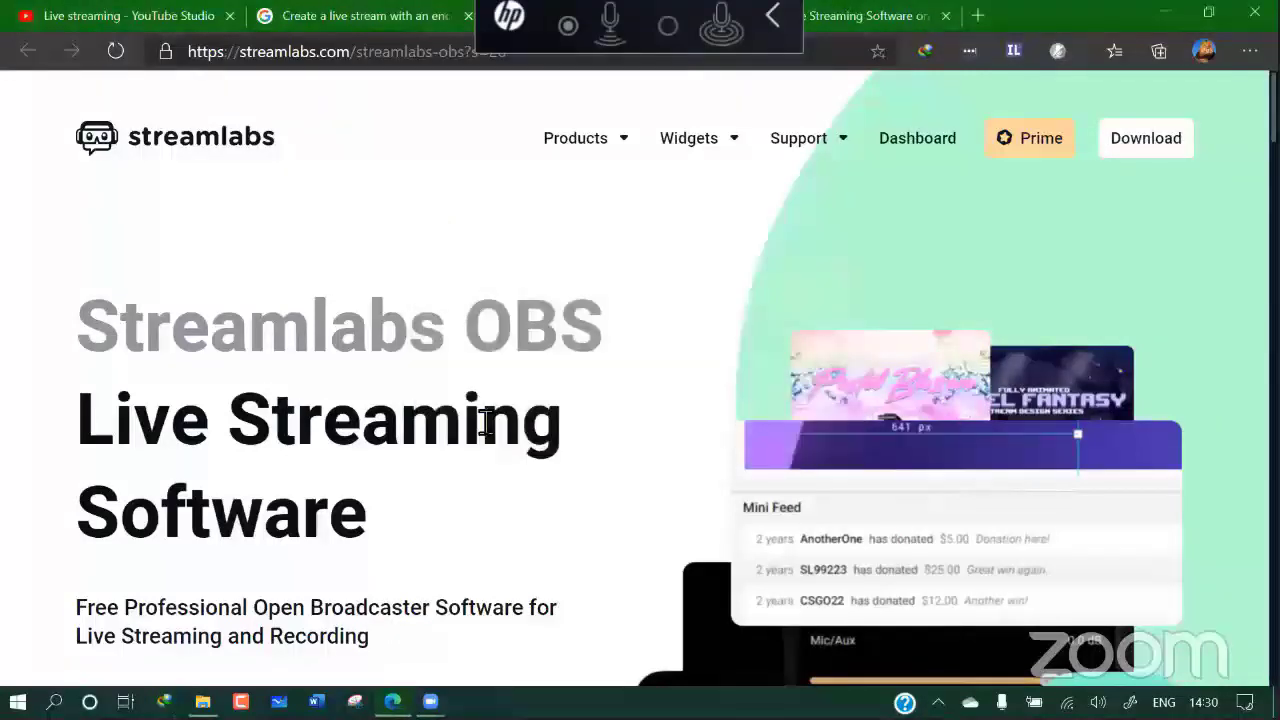
Minimise the browser and open the Streamlabs OBS Settings dialog on its General page
left_click(1170, 22)
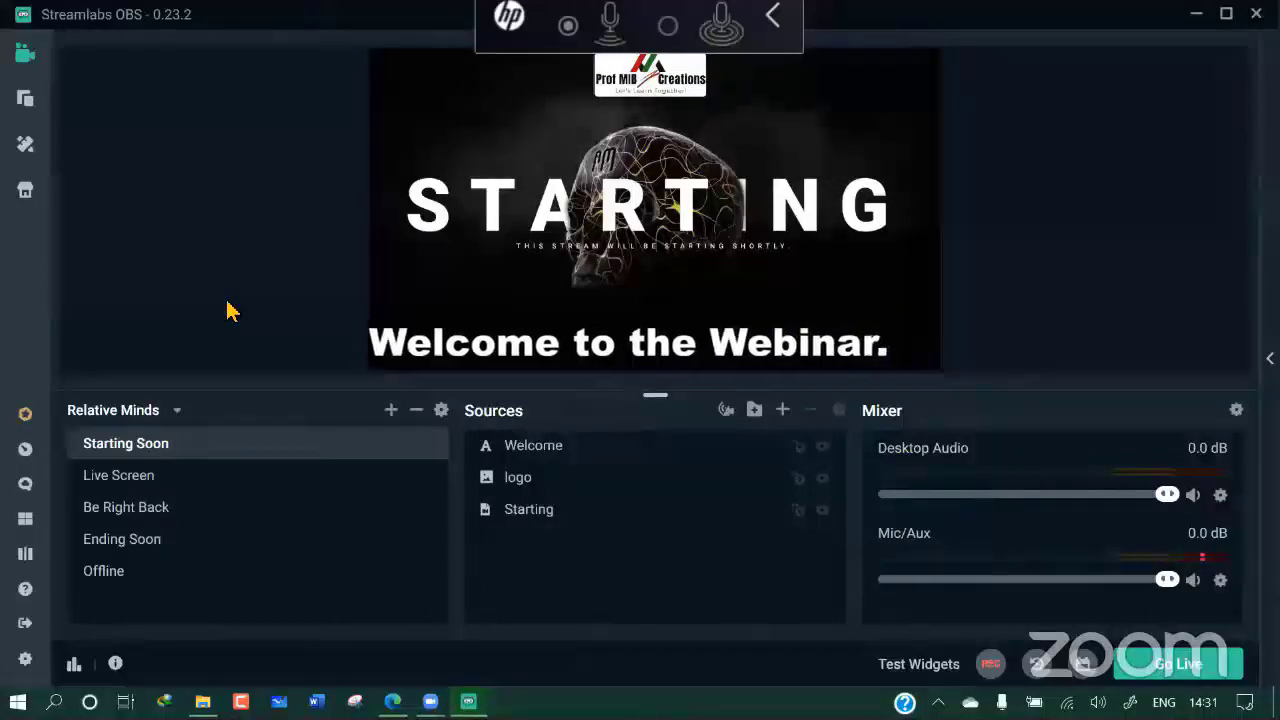
left_click(25, 658)
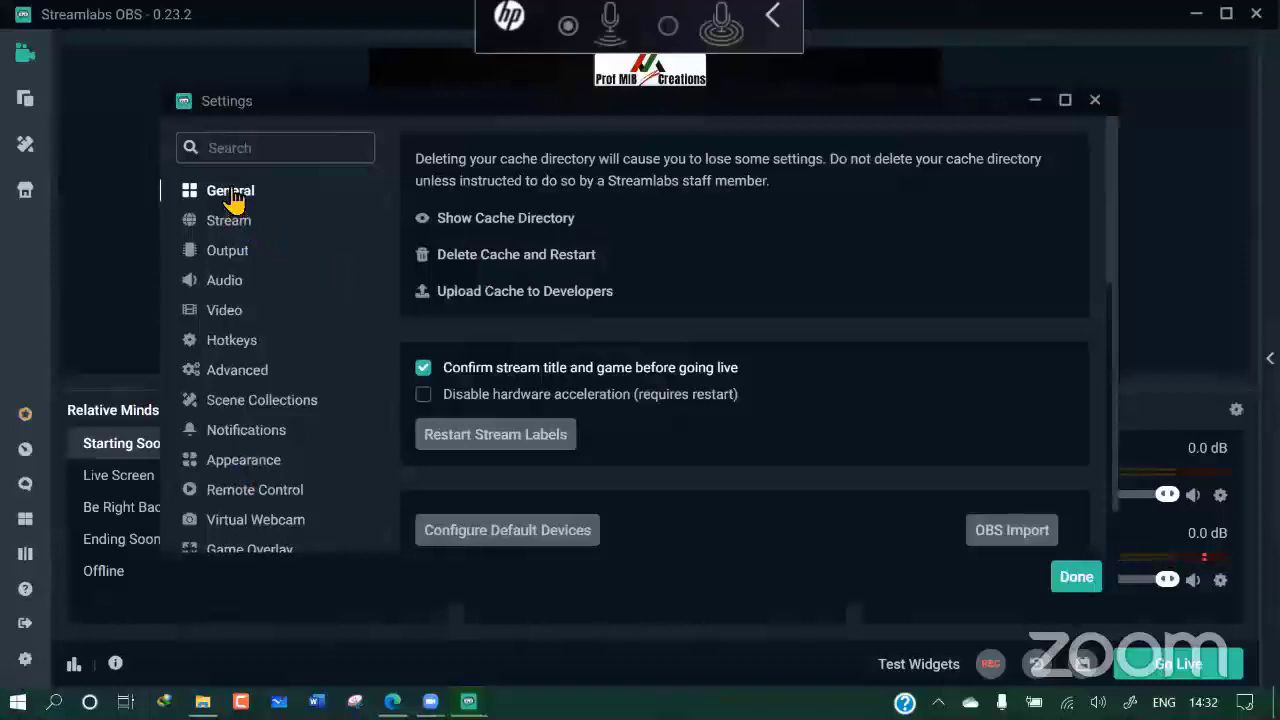
Review the Stream page destinations, close Settings, and request a logout from the account
left_click(240, 228)
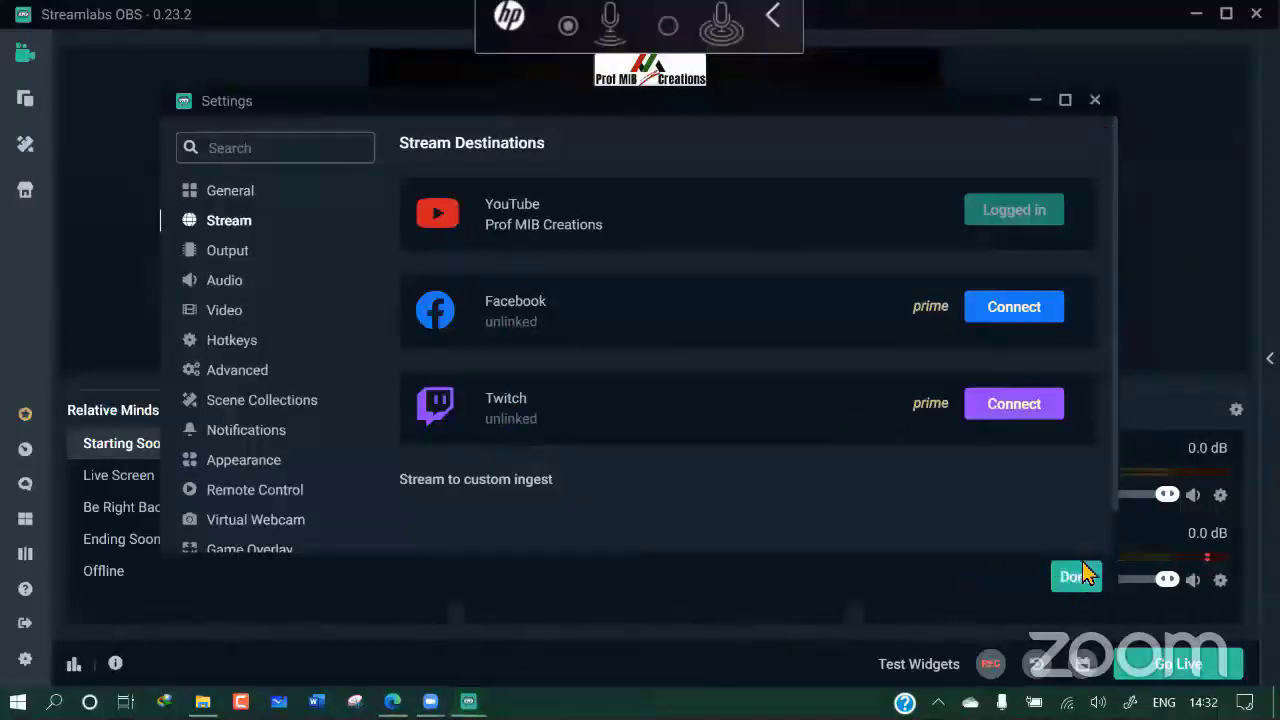
left_click(1080, 577)
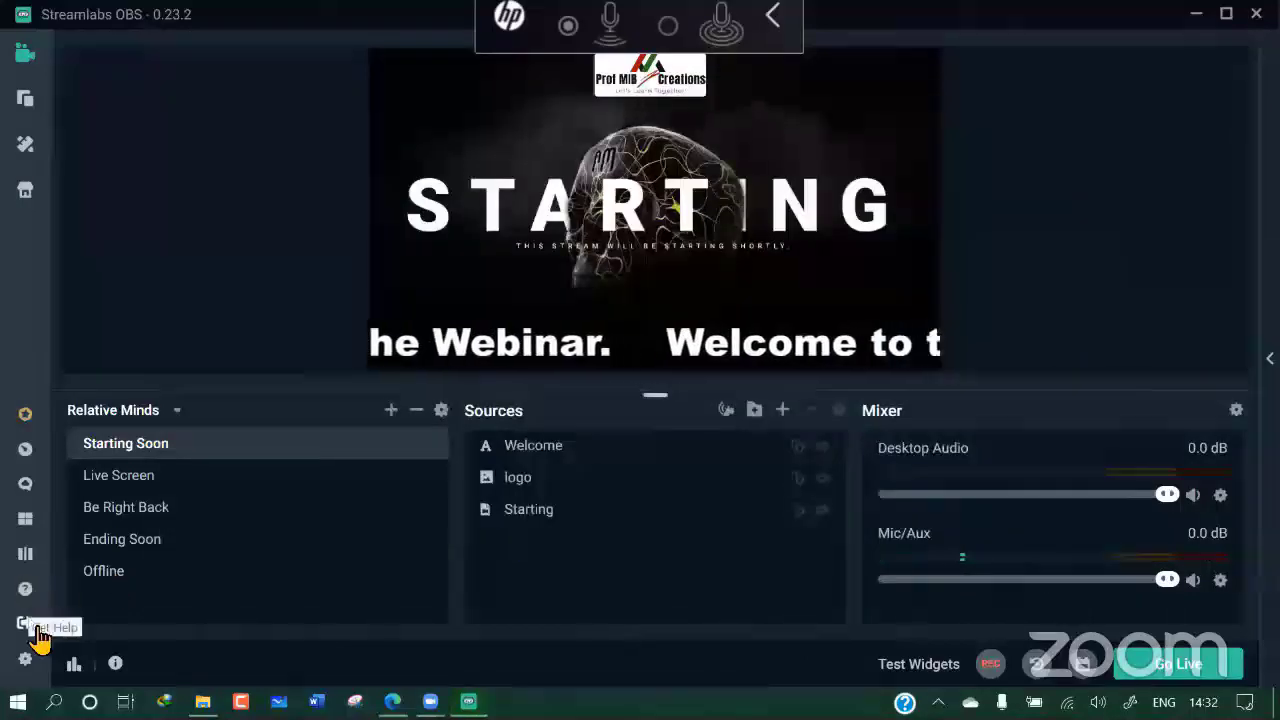
left_click(37, 628)
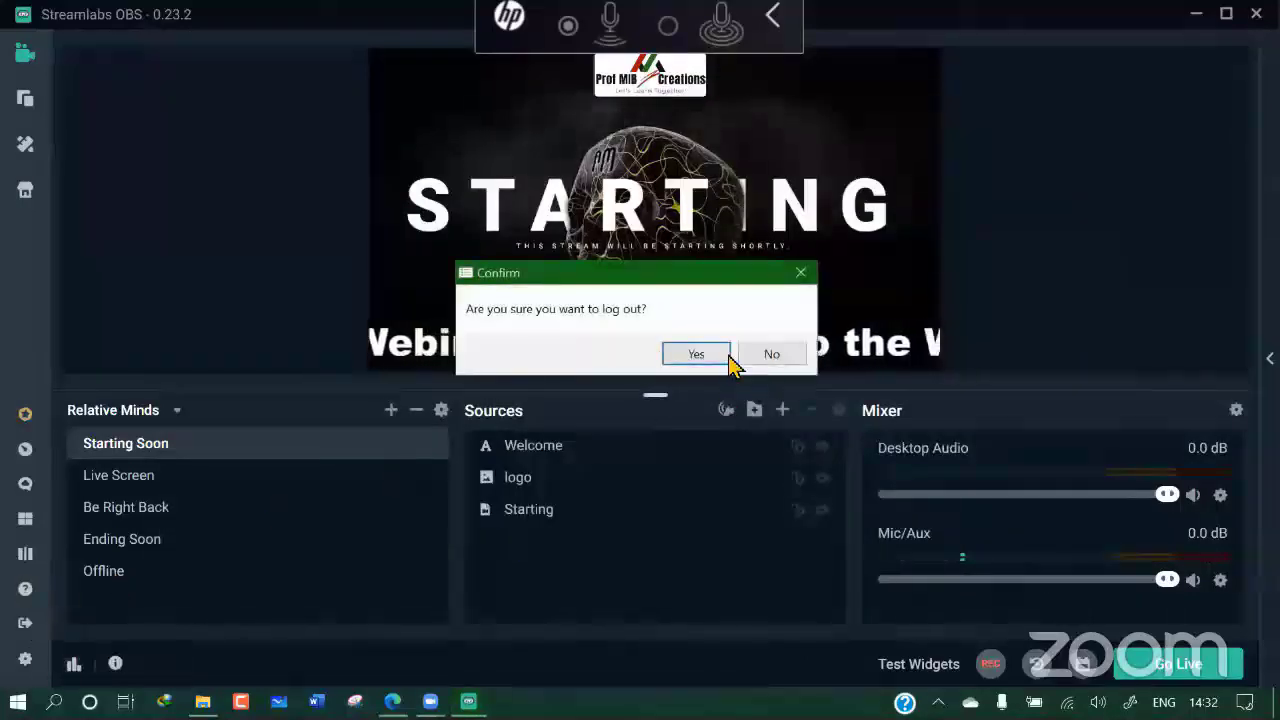
Confirm the logout and set Settings > Stream's Stream Type to Streaming Services
left_click(714, 358)
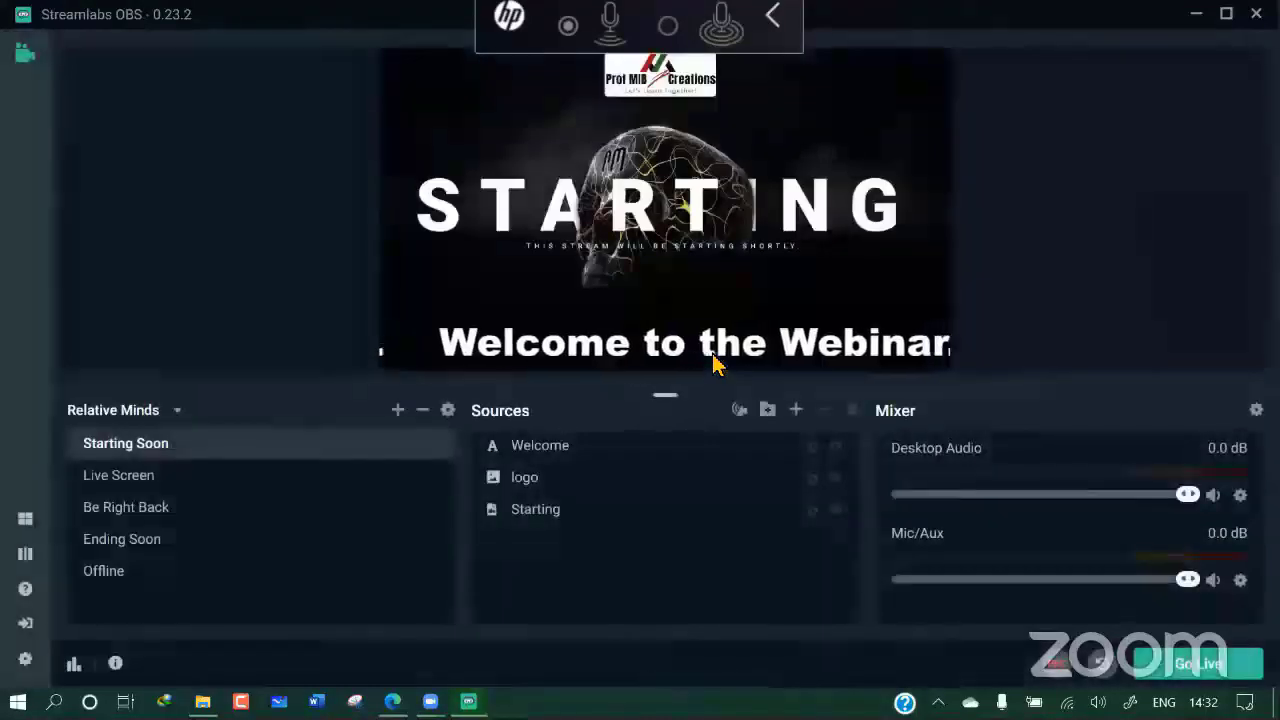
left_click(26, 660)
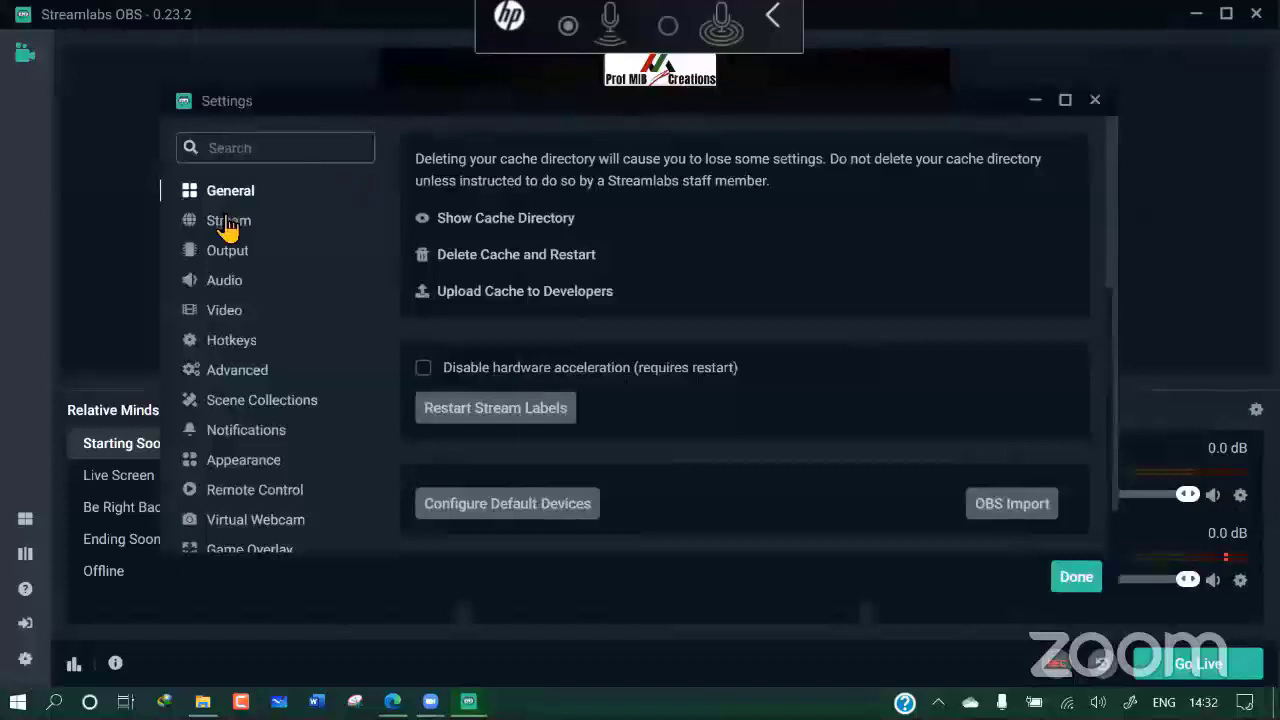
left_click(228, 222)
left_click(684, 188)
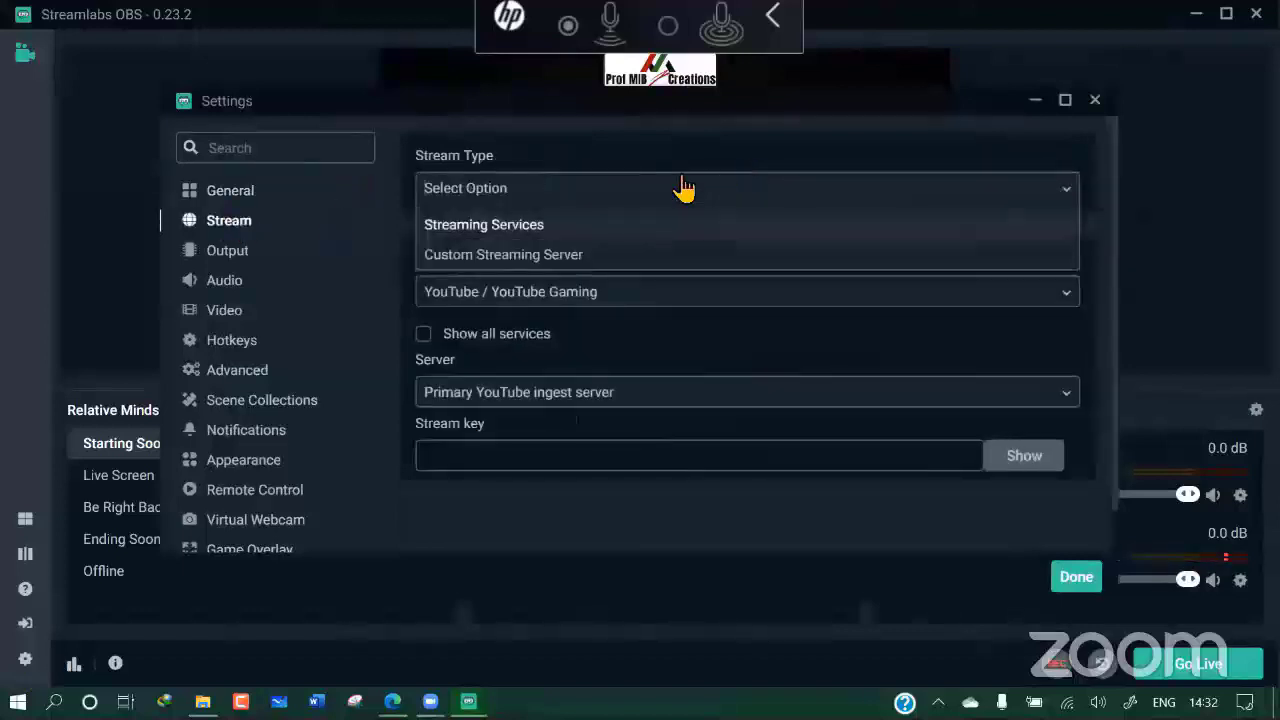
left_click(559, 351)
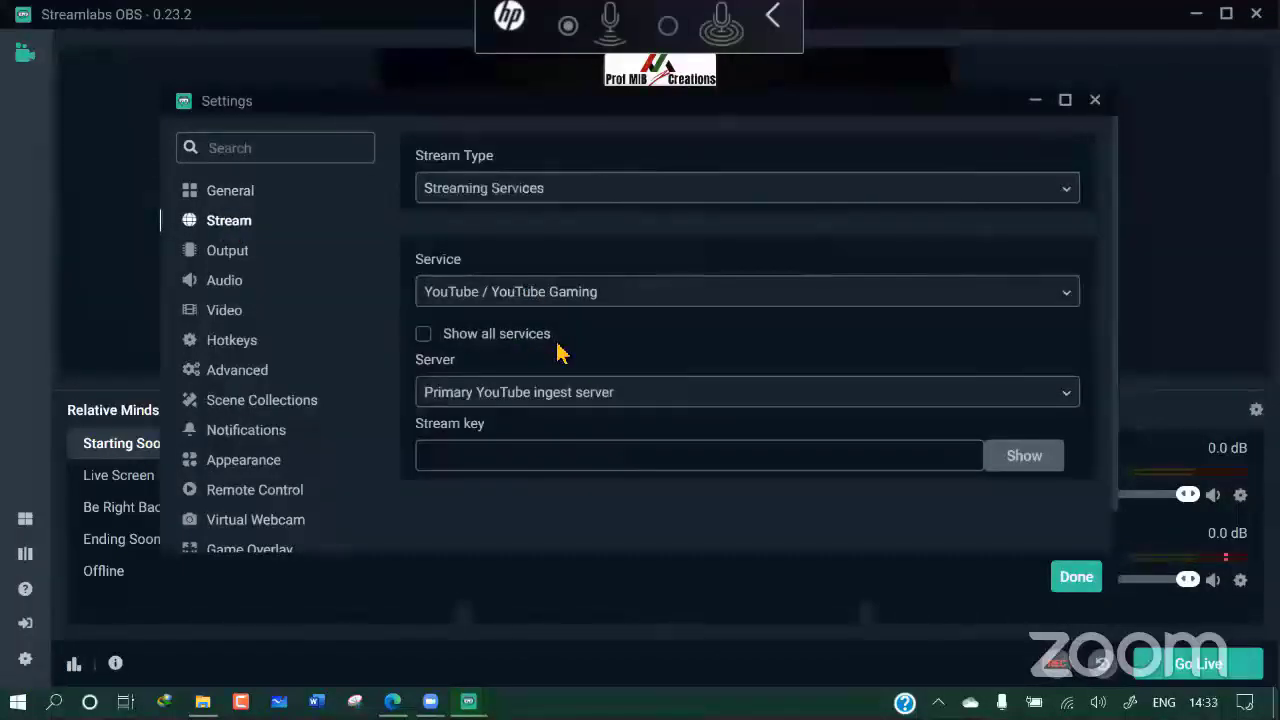
left_click(572, 349)
left_click(530, 345)
scroll(571, 289, "down", 1)
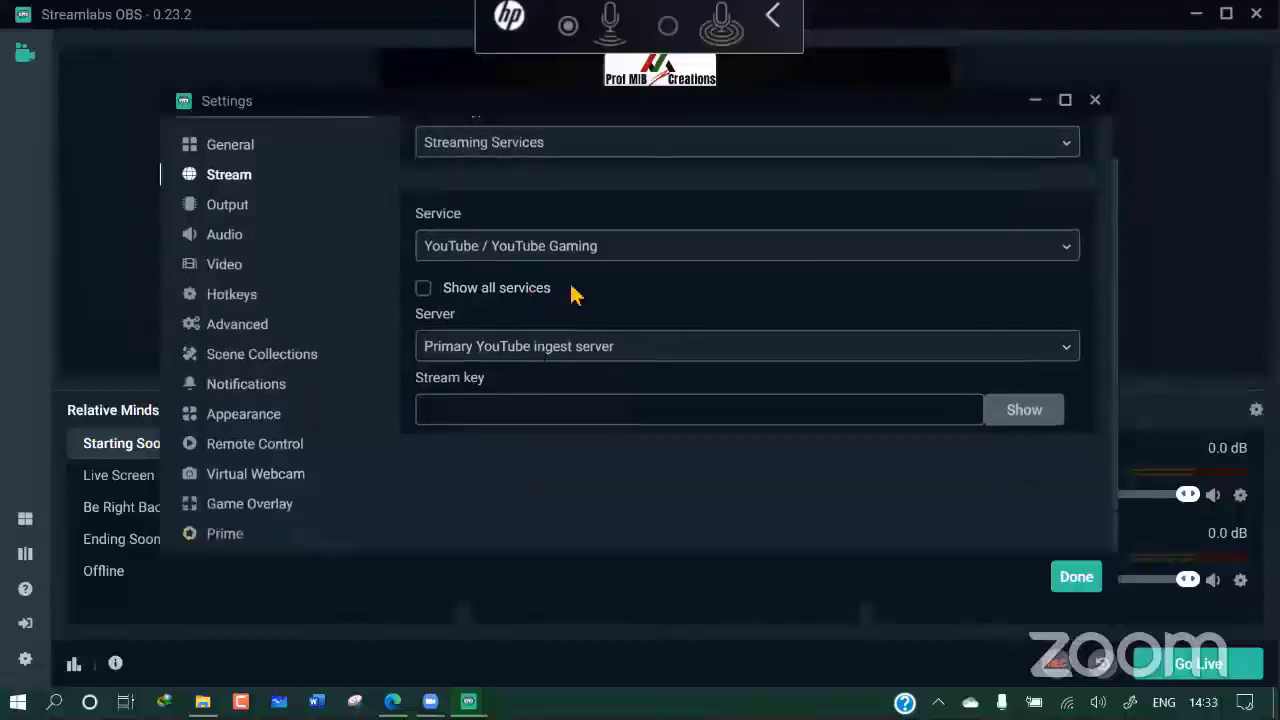
scroll(591, 289, "up", 1)
left_click(556, 193)
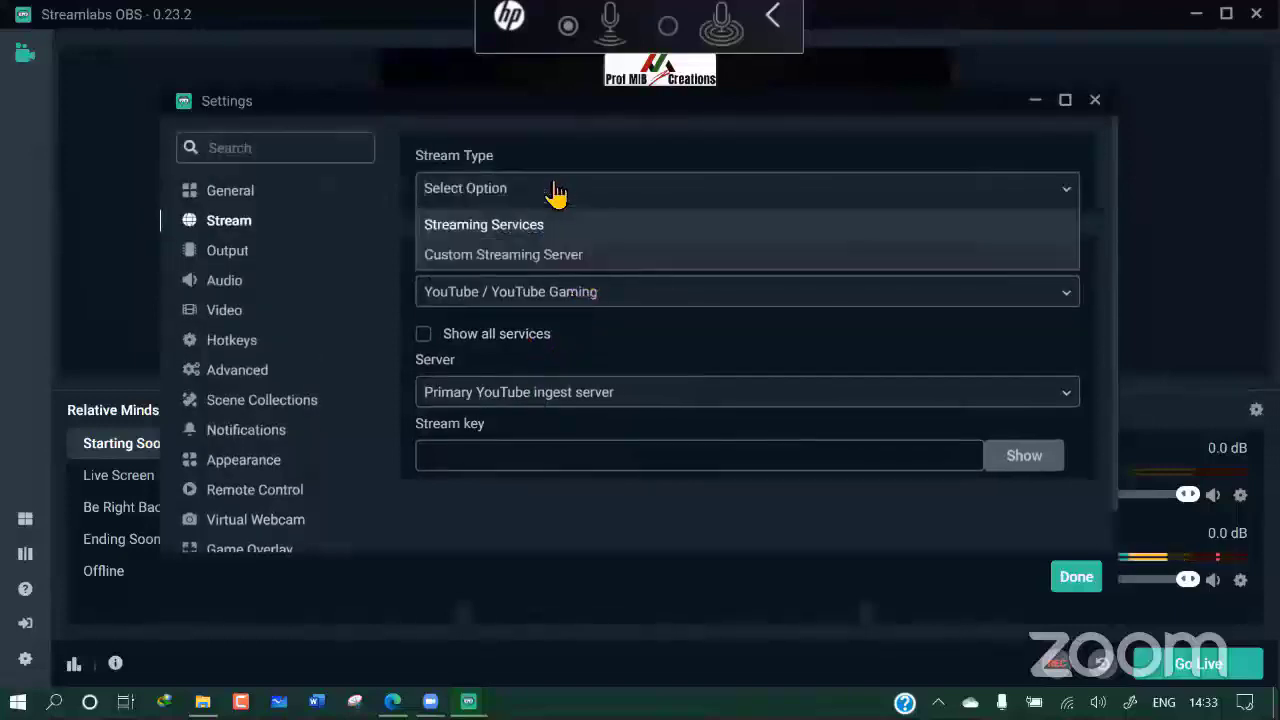
left_click(553, 194)
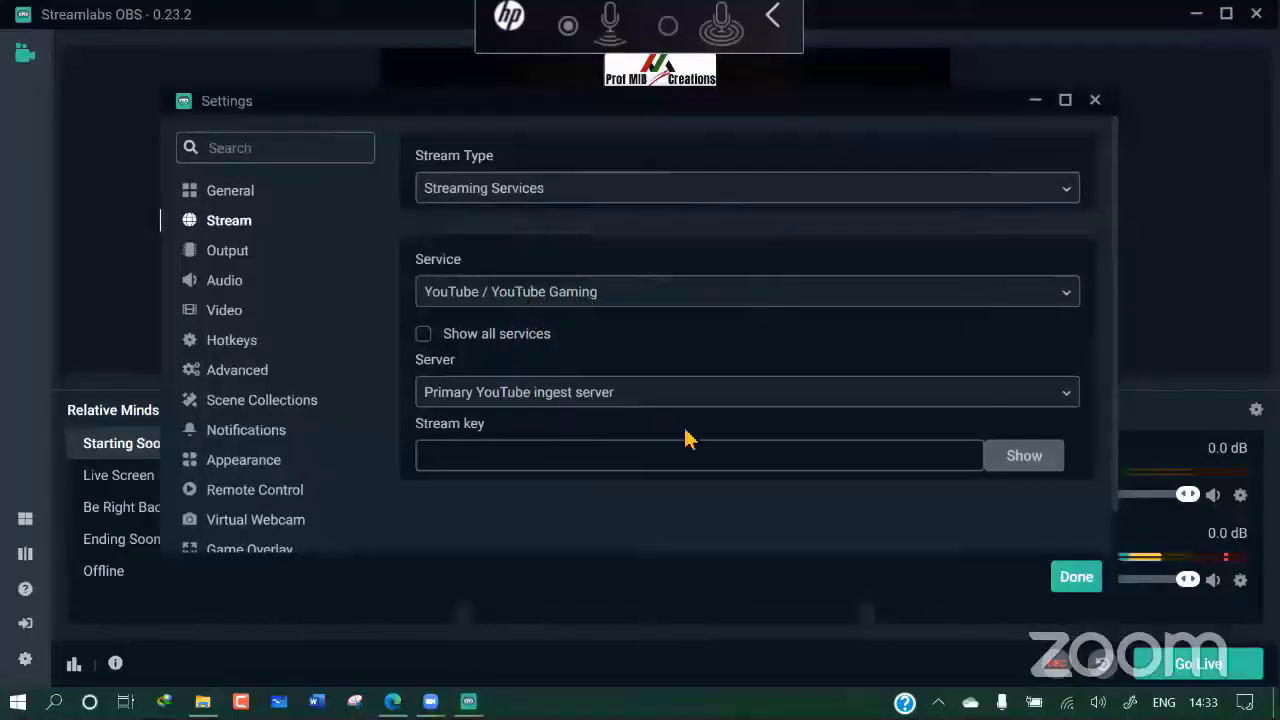
Select the empty Stream key field and bring the Edge browser to the front
scroll(754, 425, "down", 1)
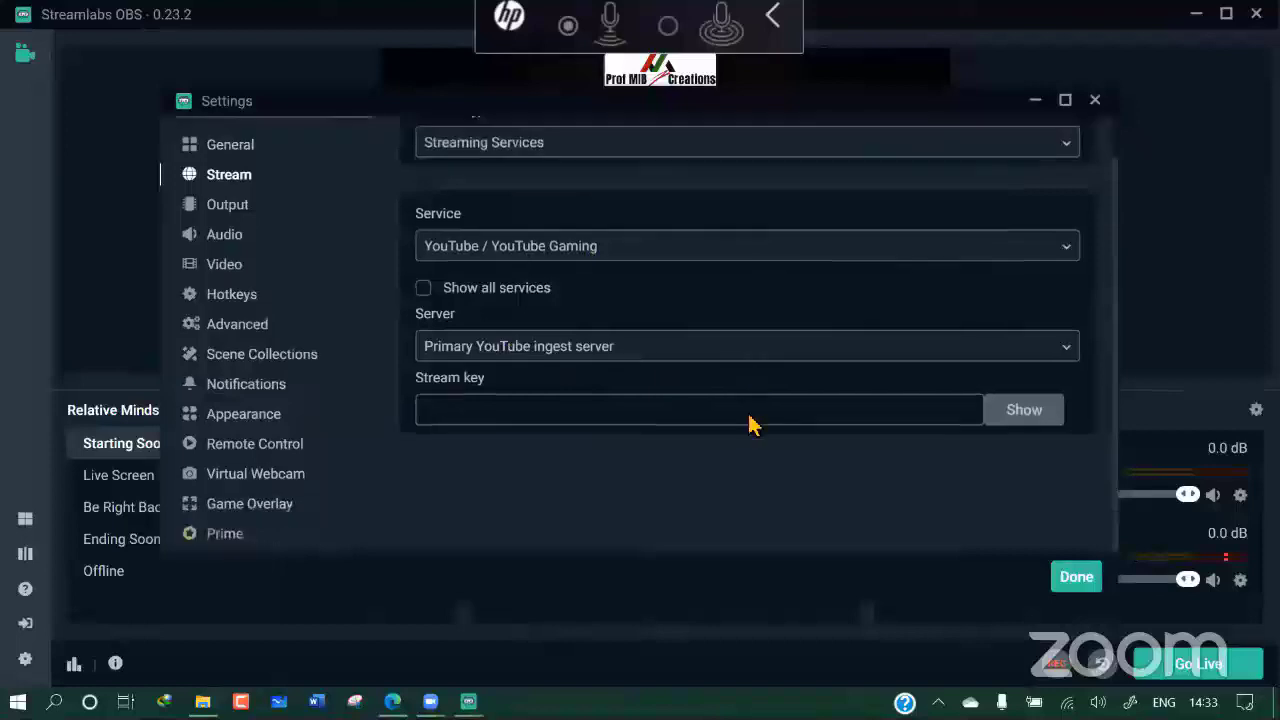
left_click(530, 420)
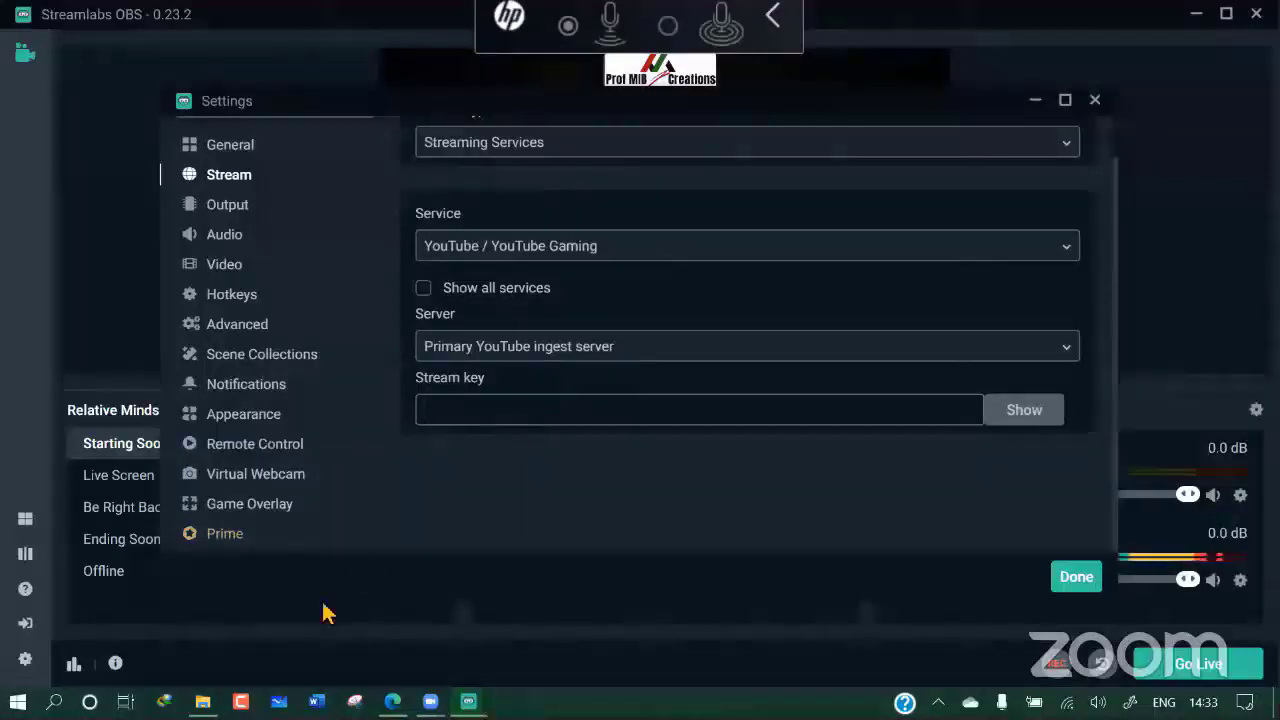
left_click(392, 701)
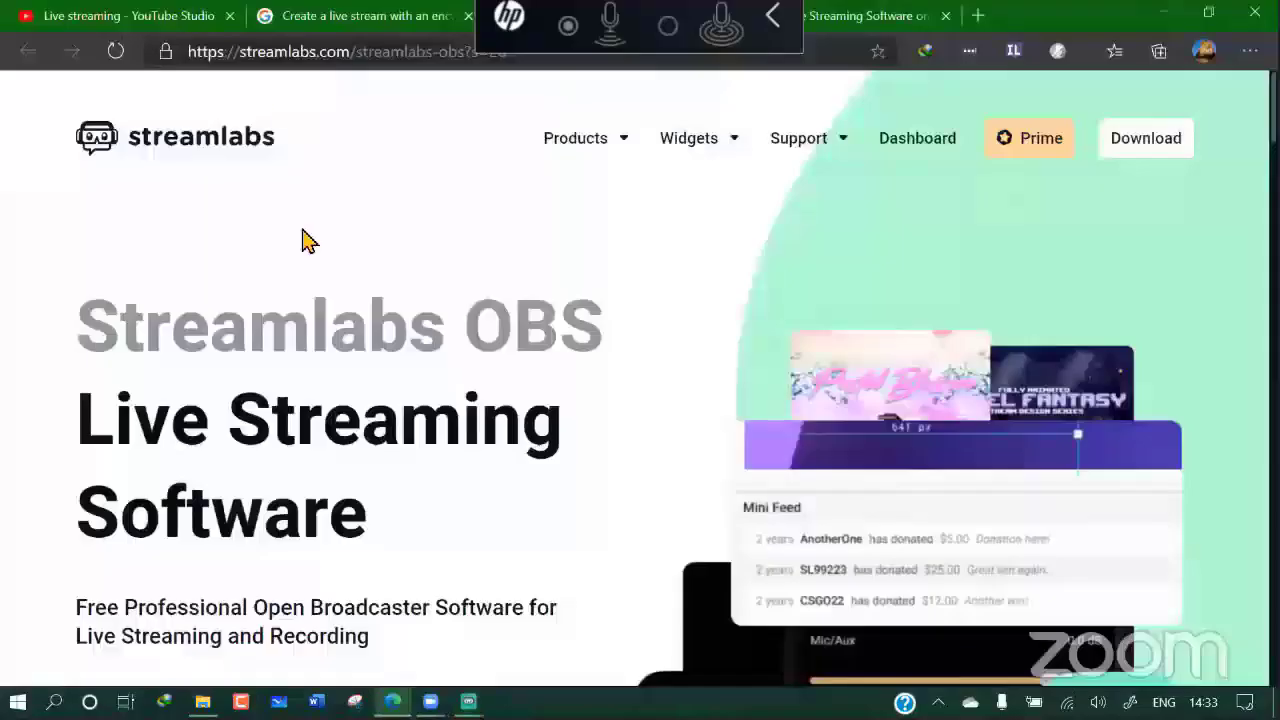
Copy the live stream's default stream key from YouTube Studio's control room and minimise the browser
left_click(180, 18)
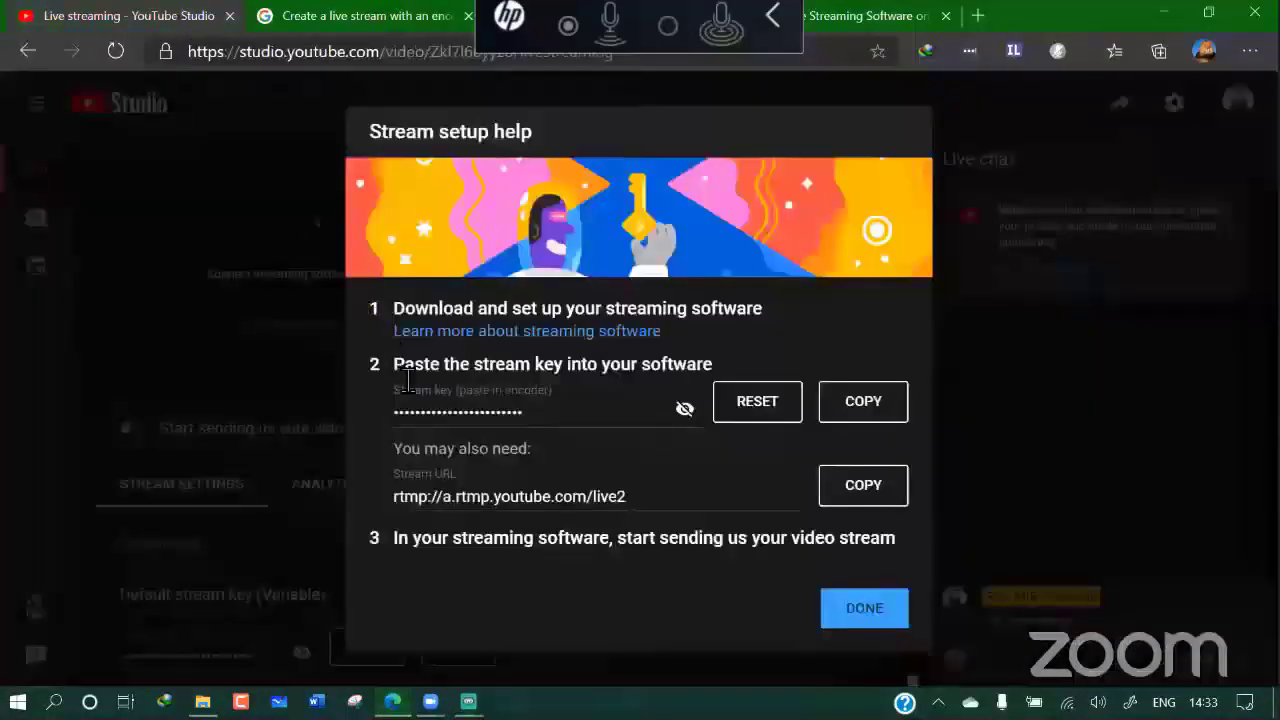
left_click(848, 610)
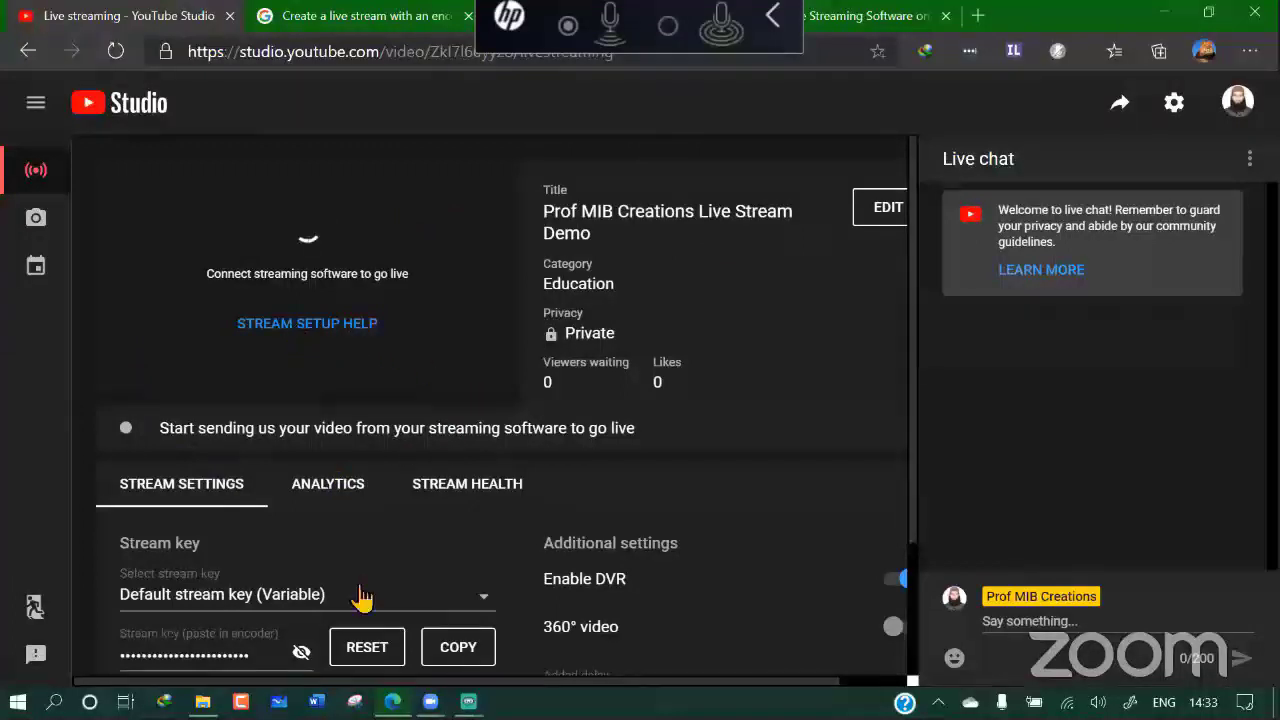
scroll(362, 596, "down", 2)
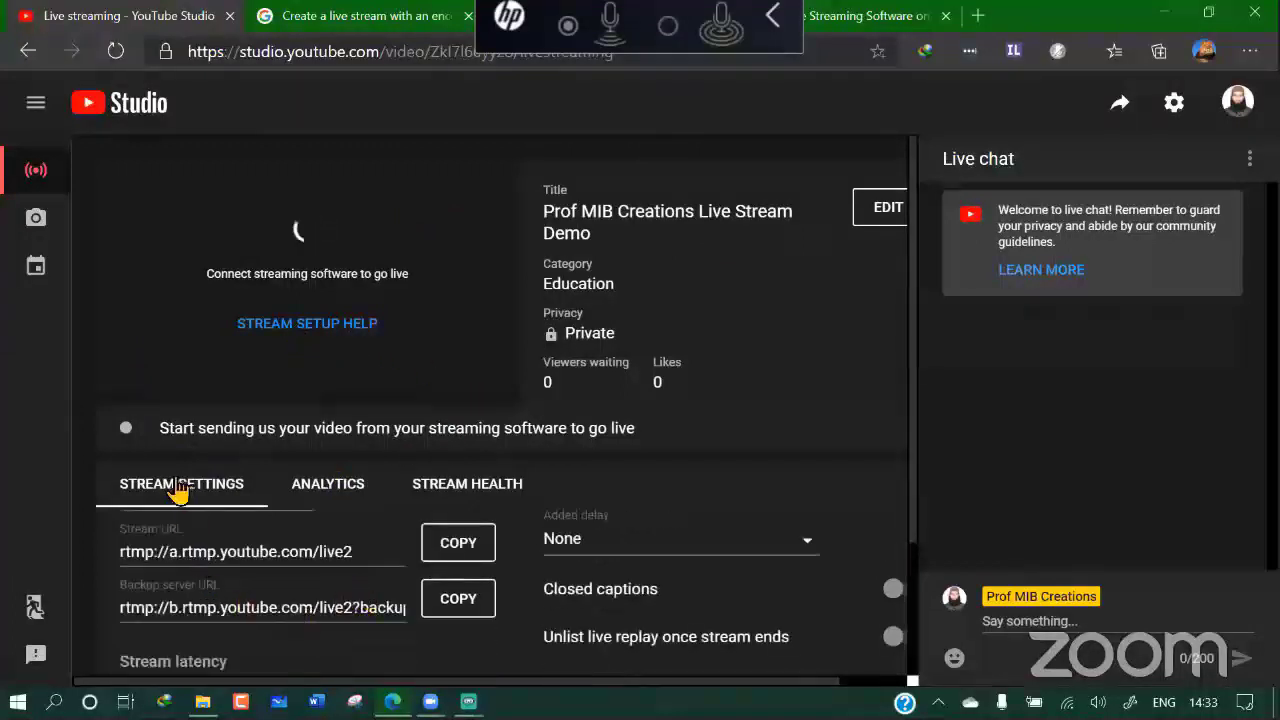
scroll(194, 566, "up", 2)
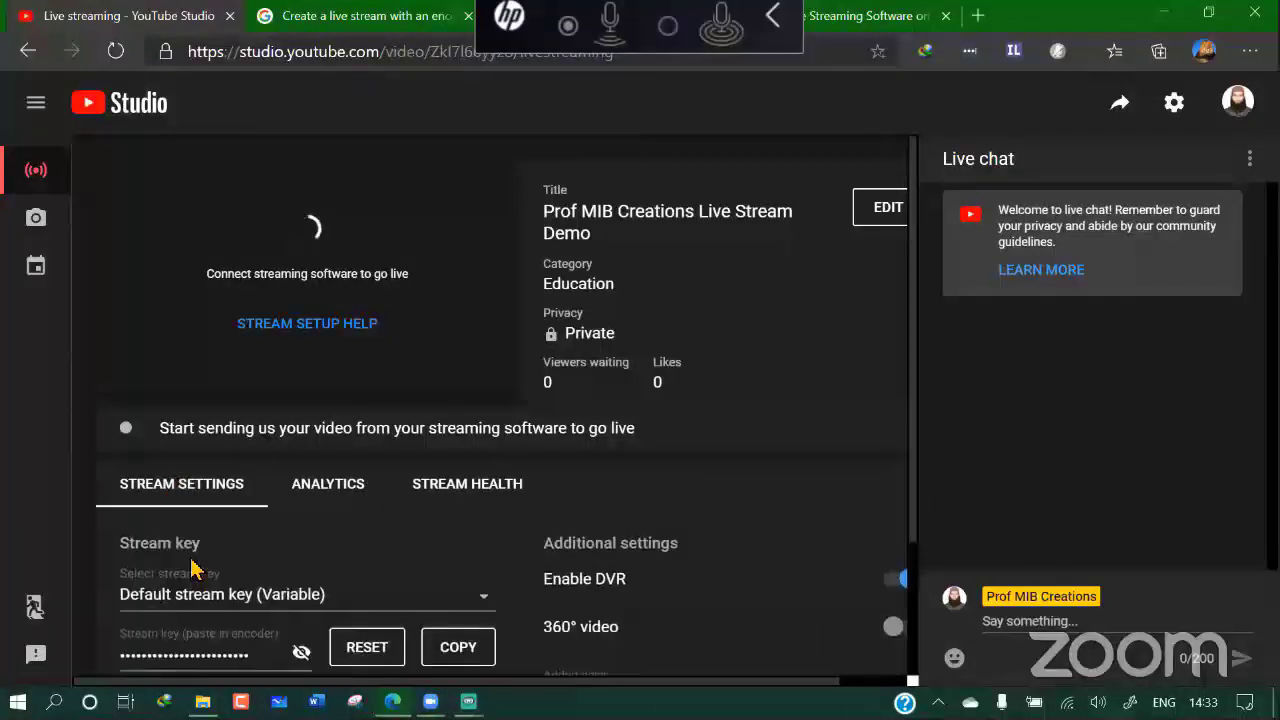
scroll(257, 591, "down", 1)
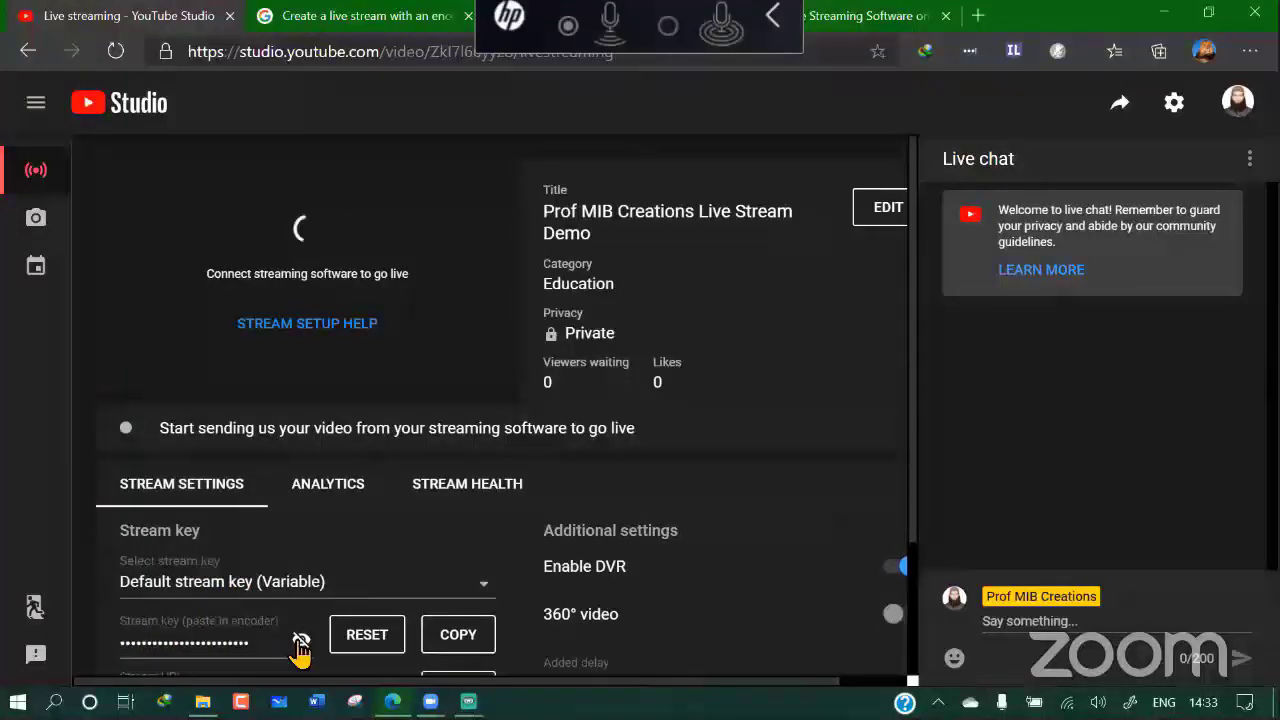
left_click(449, 640)
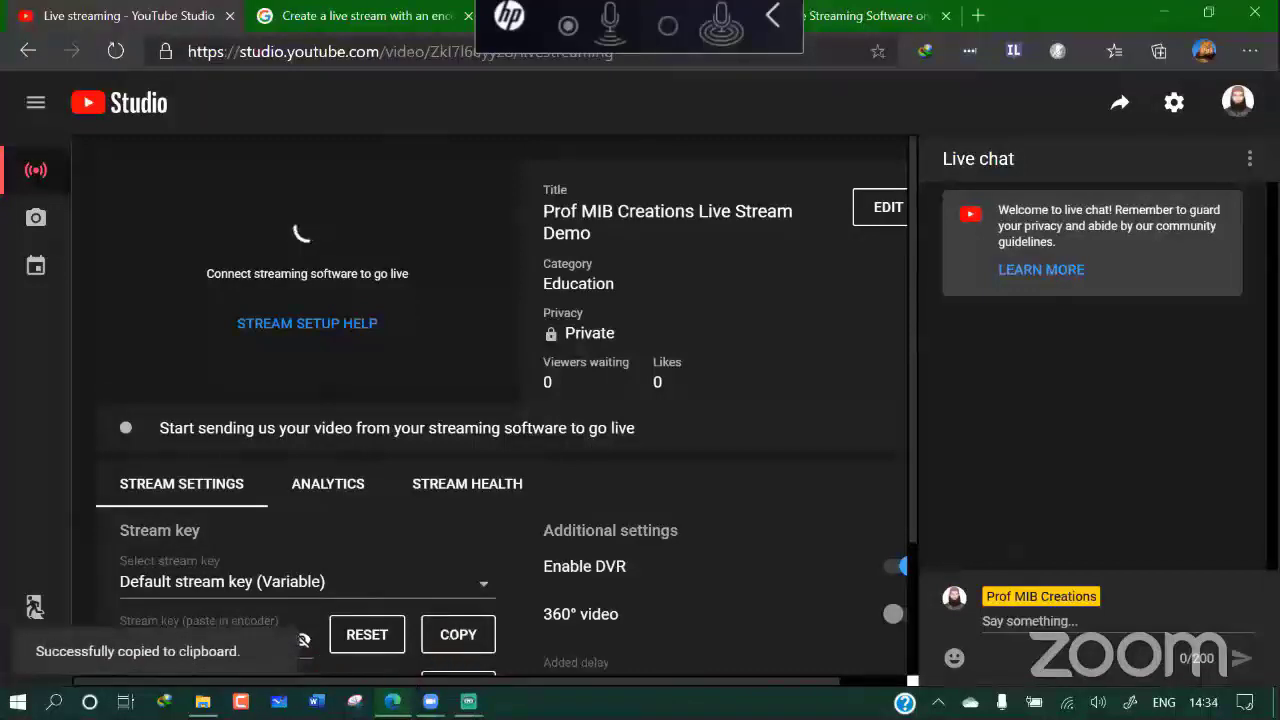
left_click(393, 700)
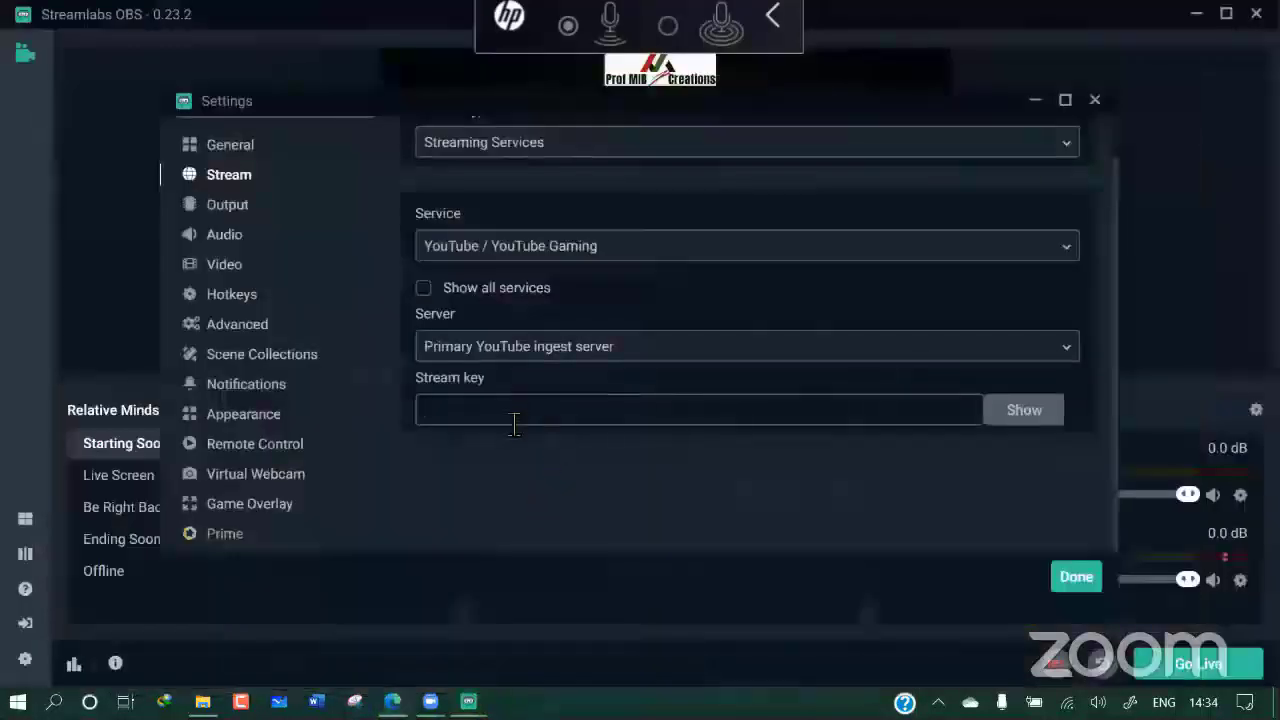
Paste the YouTube stream key into the Stream key field and save the stream settings
left_click(514, 420)
key("ctrl+v")
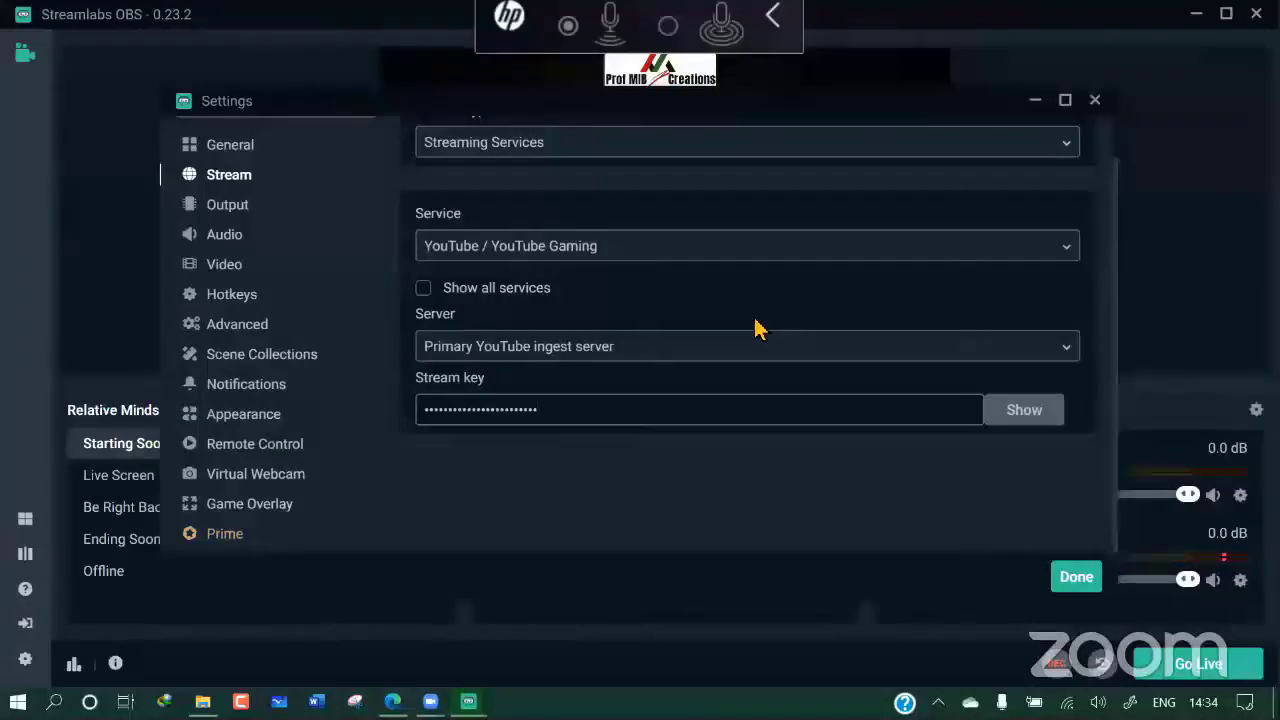
scroll(755, 329, "up", 1)
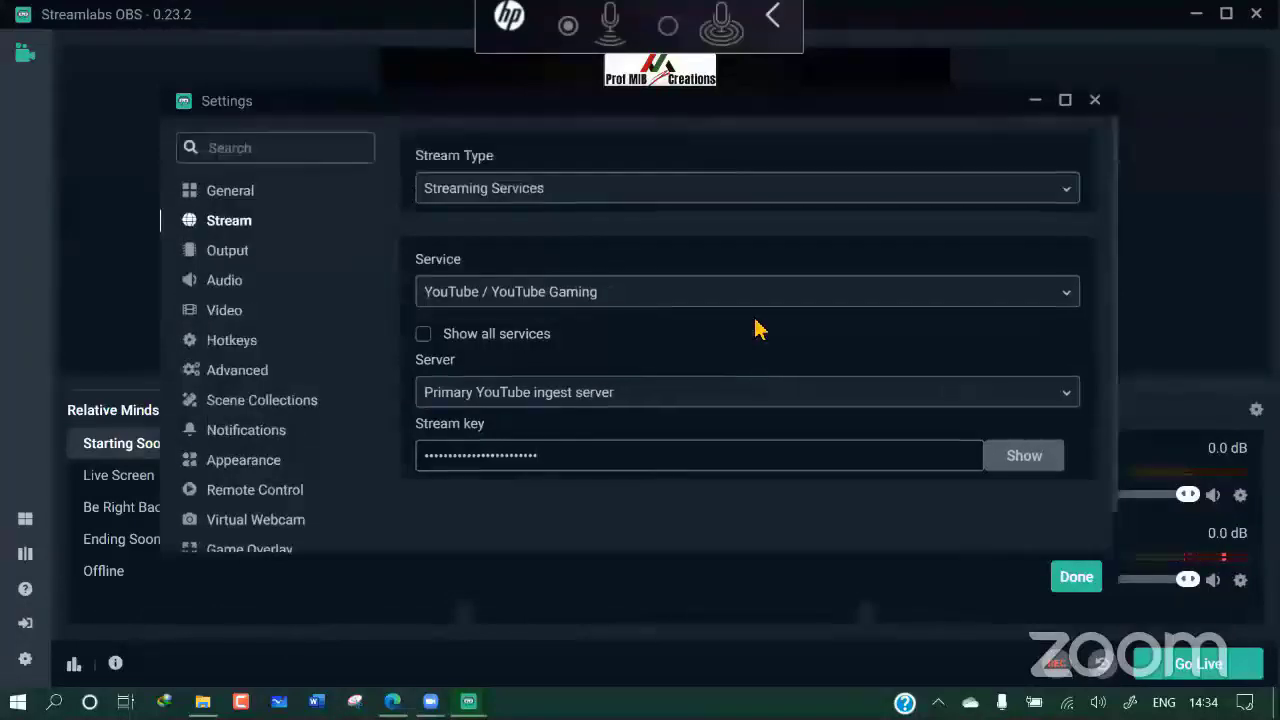
left_click(1077, 580)
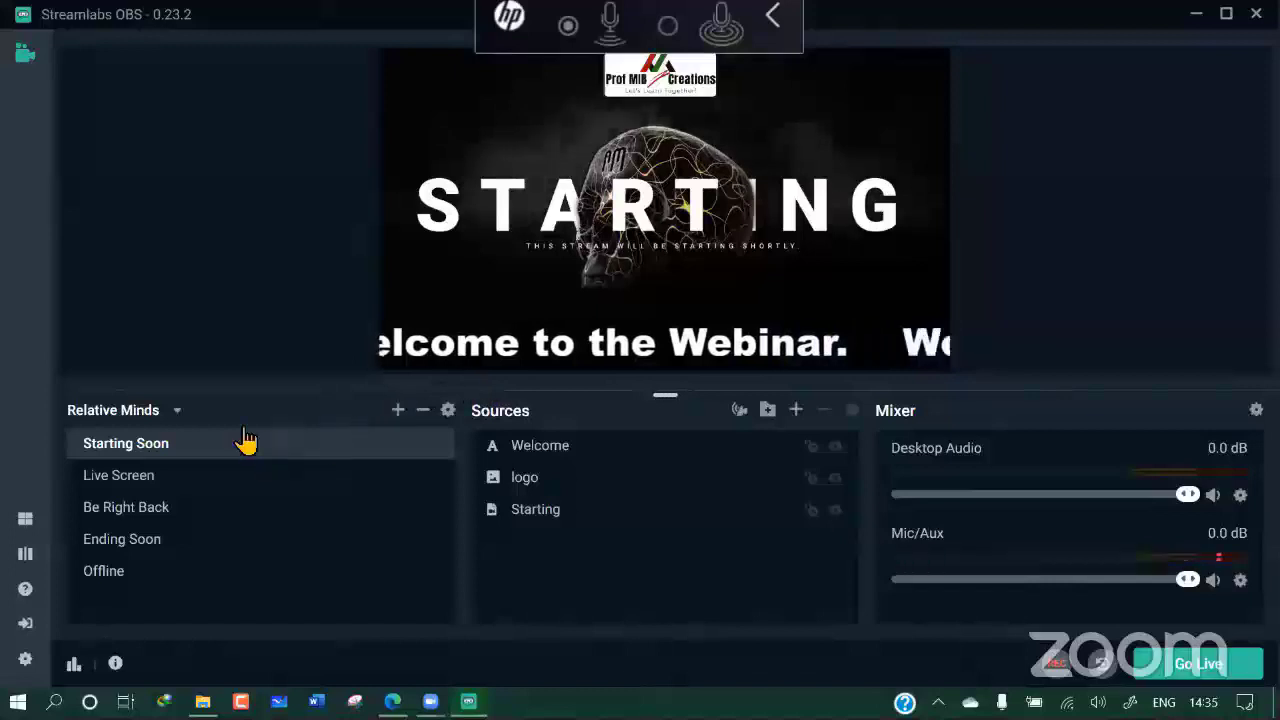
Switch from the Relative Minds scene collection to the Scenes collection
left_click(177, 412)
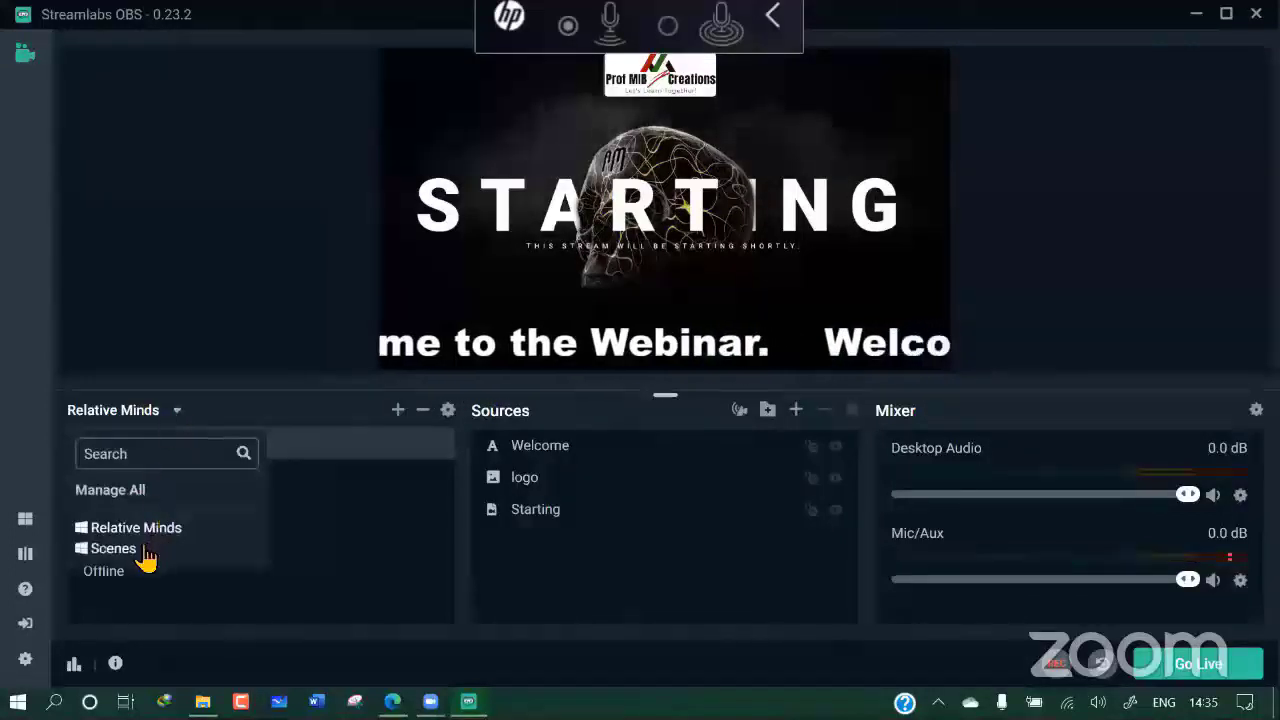
left_click(112, 549)
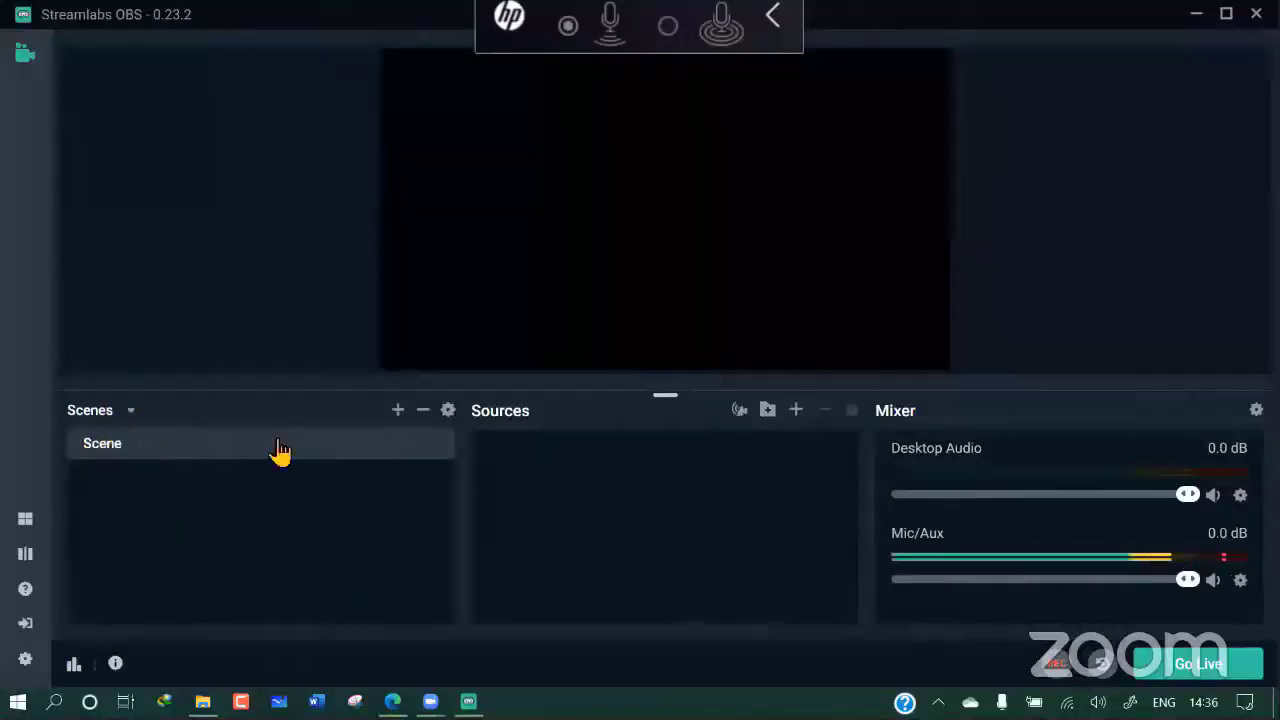
Add a new scene named Begining Scene
left_click(397, 412)
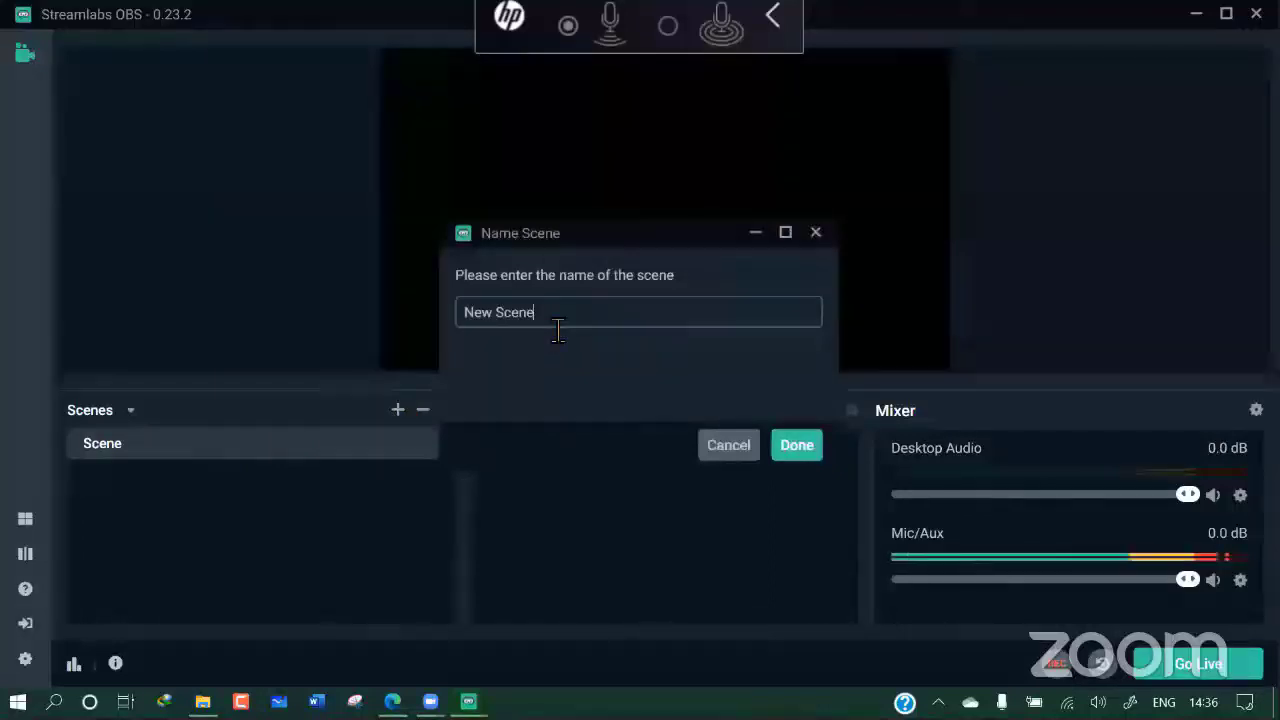
type("Be")
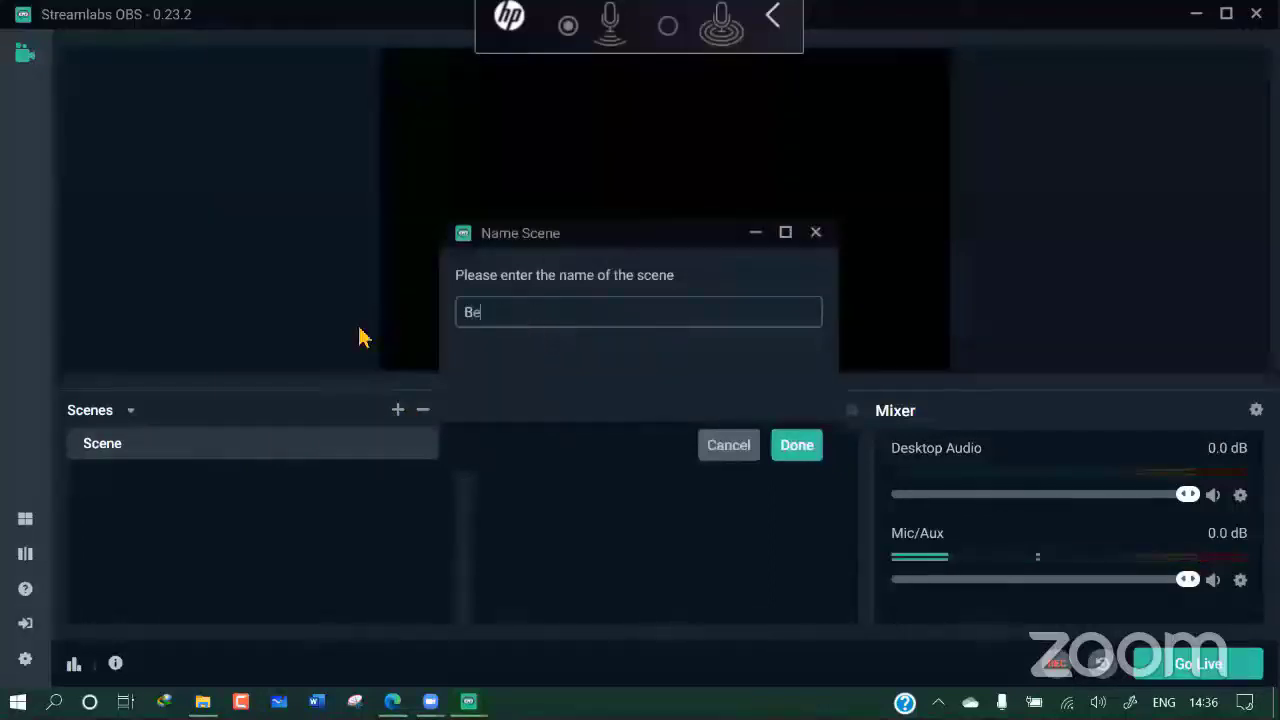
type("gining")
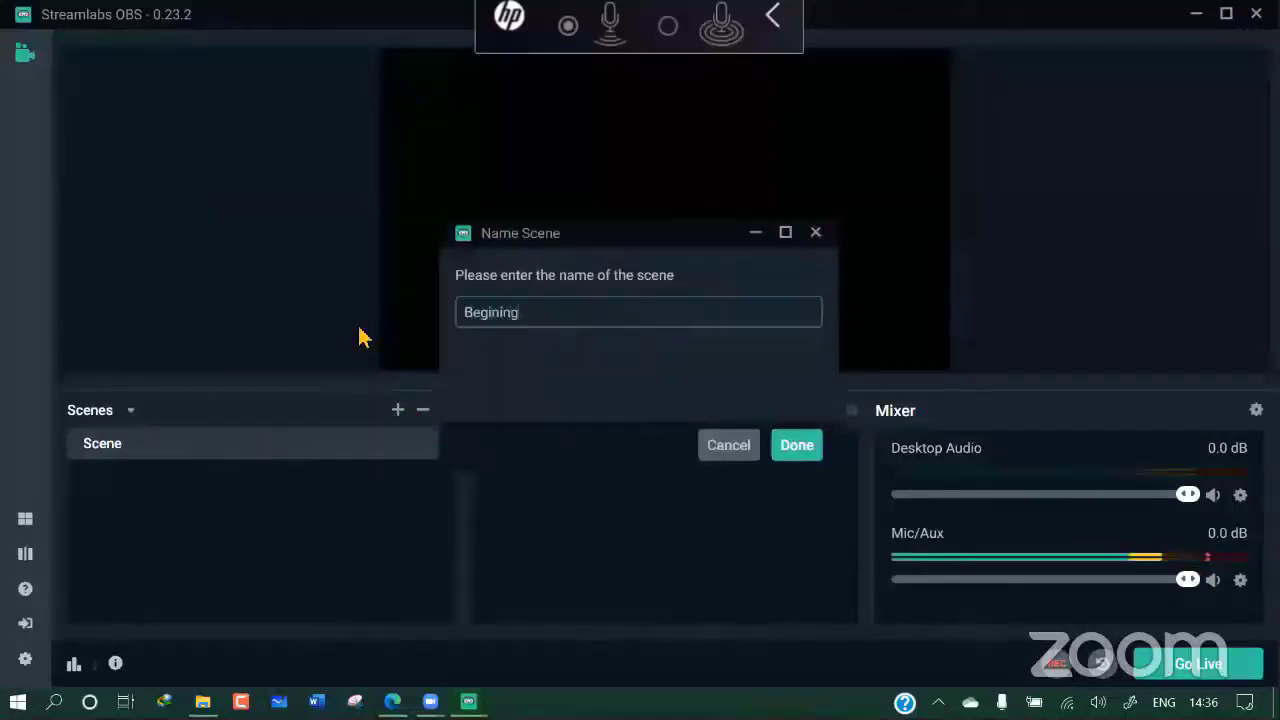
type(" Scene")
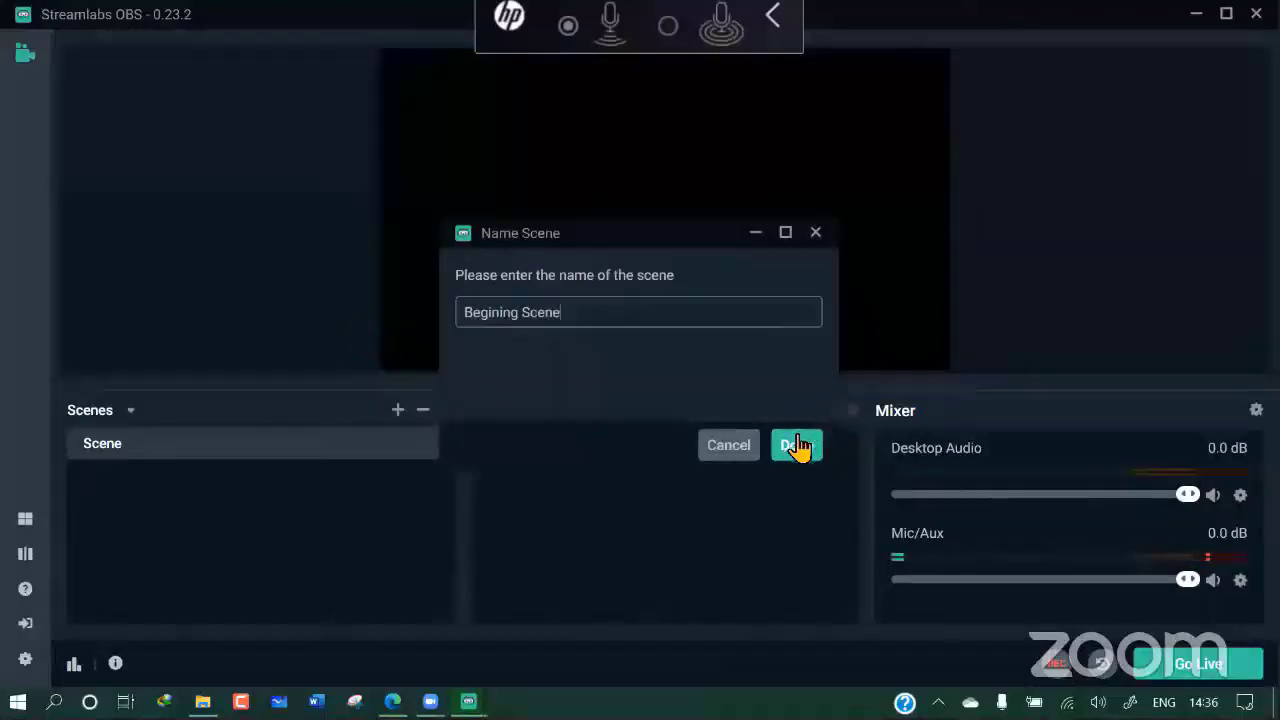
left_click(801, 446)
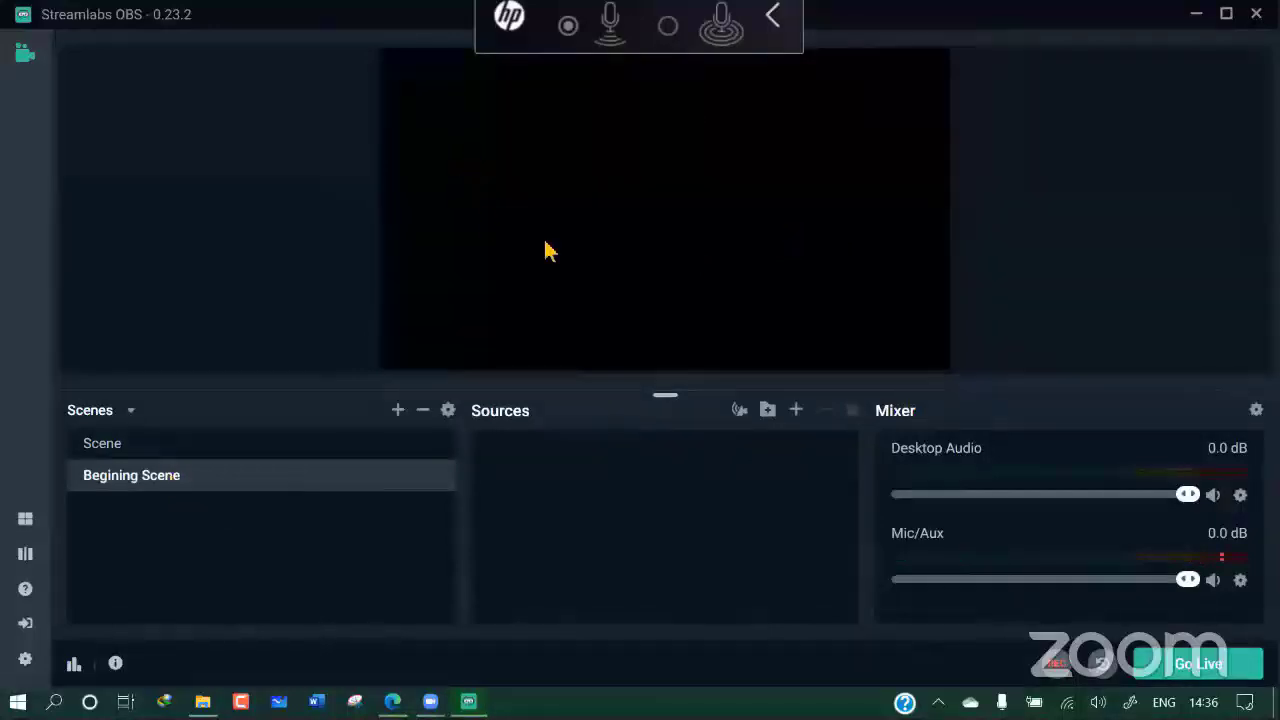
Add a second scene named Live Streaming
left_click(398, 418)
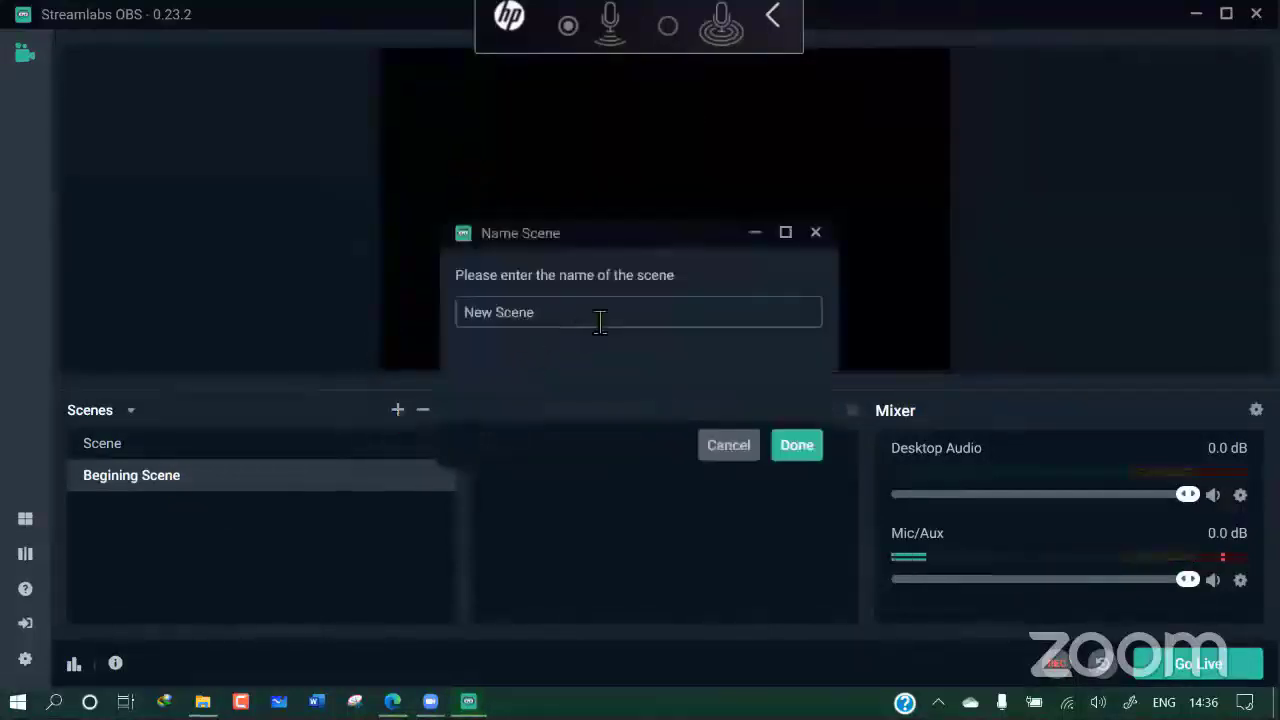
left_click_drag(600, 318, 338, 350)
type("Live ")
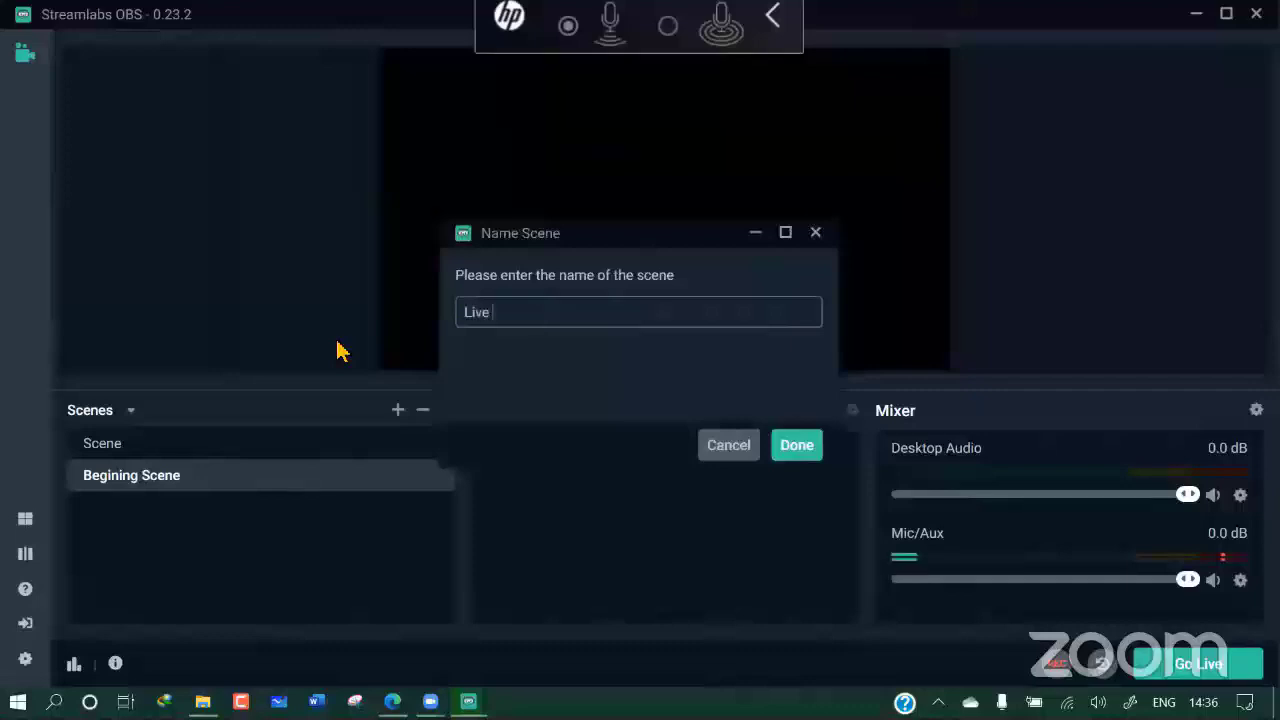
type("Streaming")
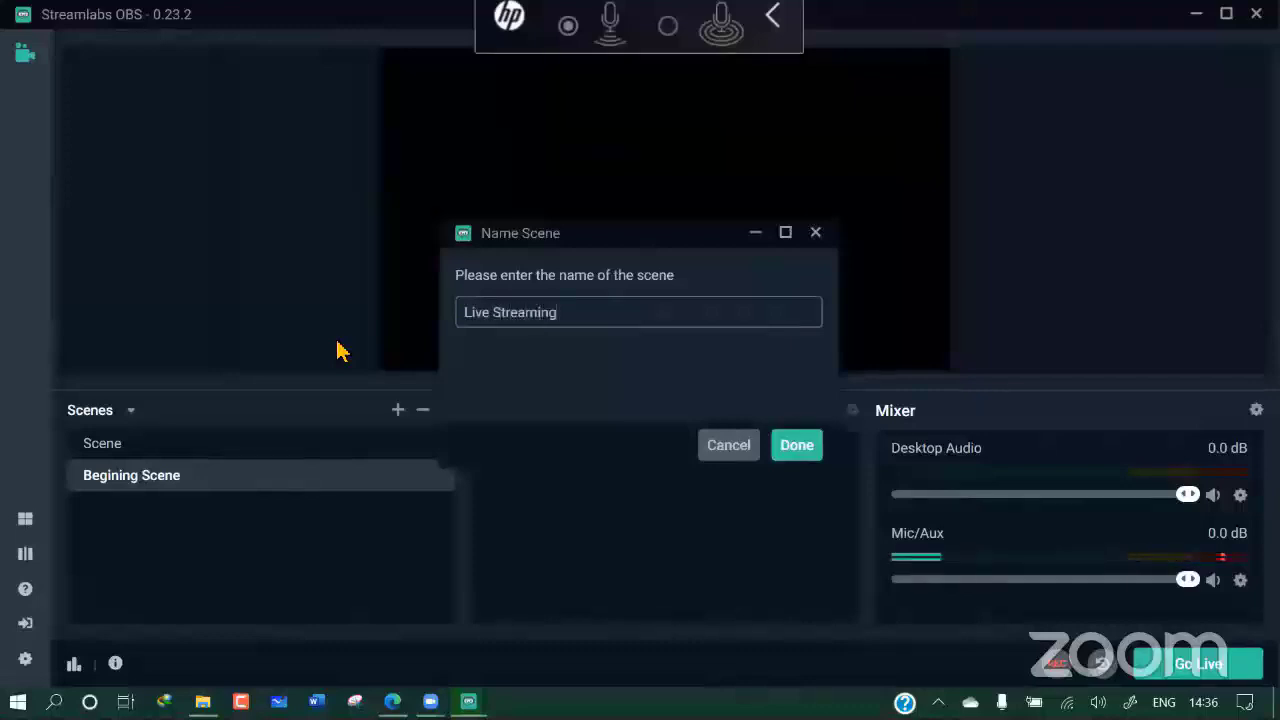
left_click(796, 445)
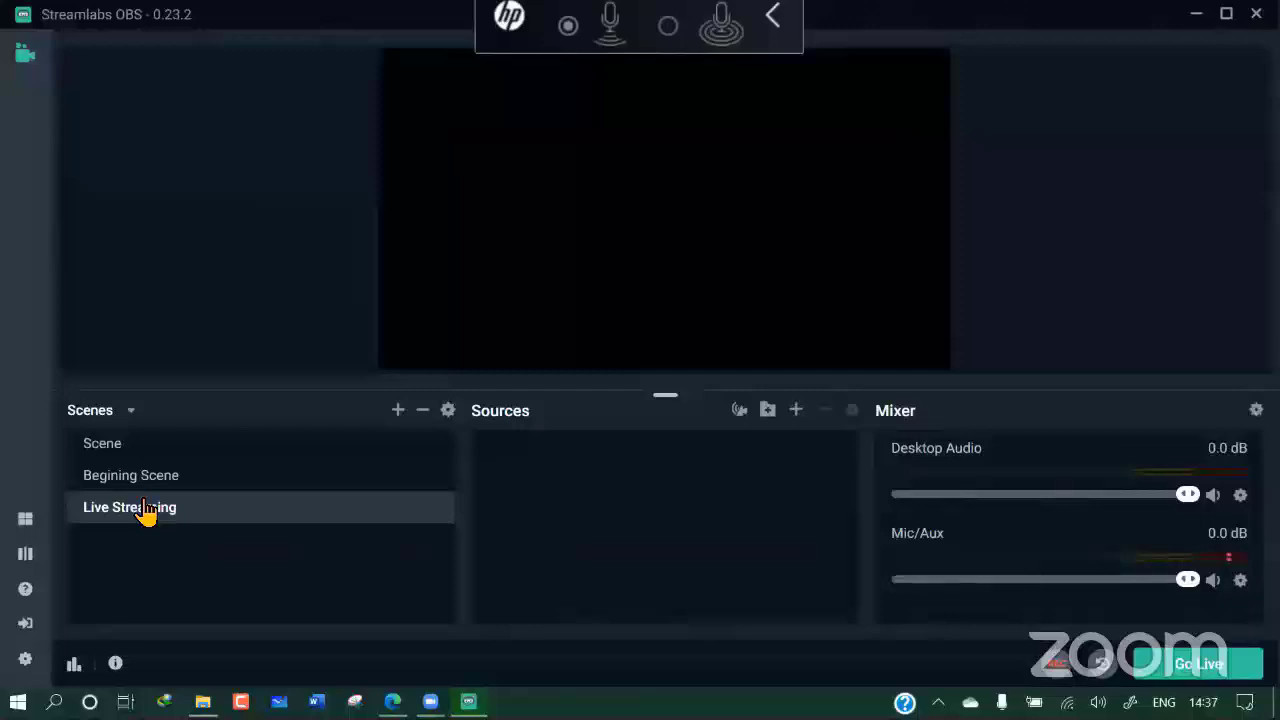
Add a third scene named Breaktime scene
left_click(398, 410)
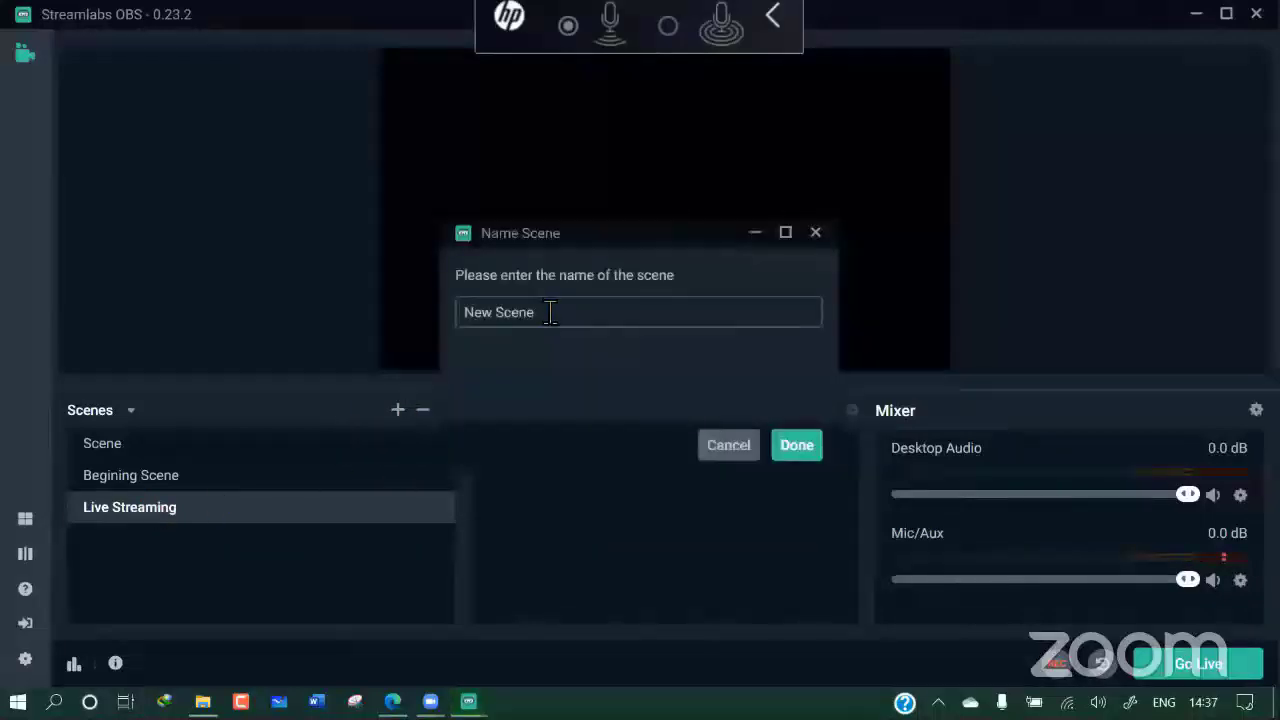
type("Br")
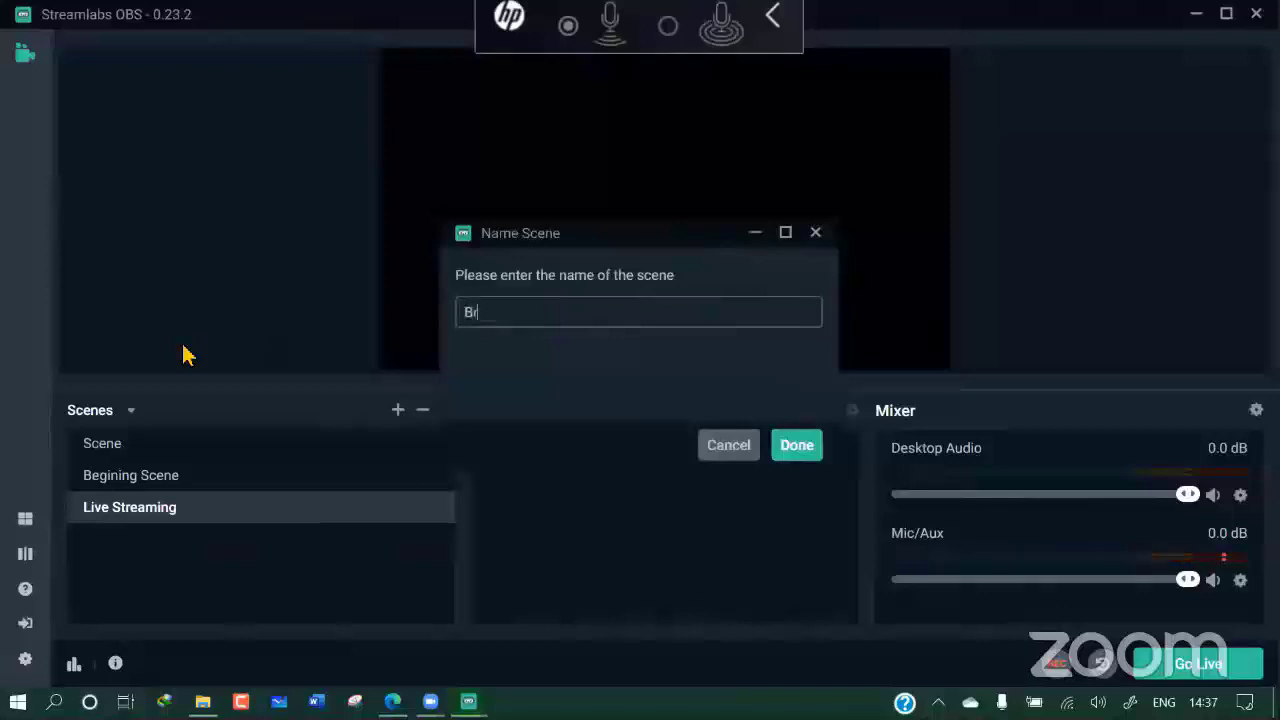
type("eak time")
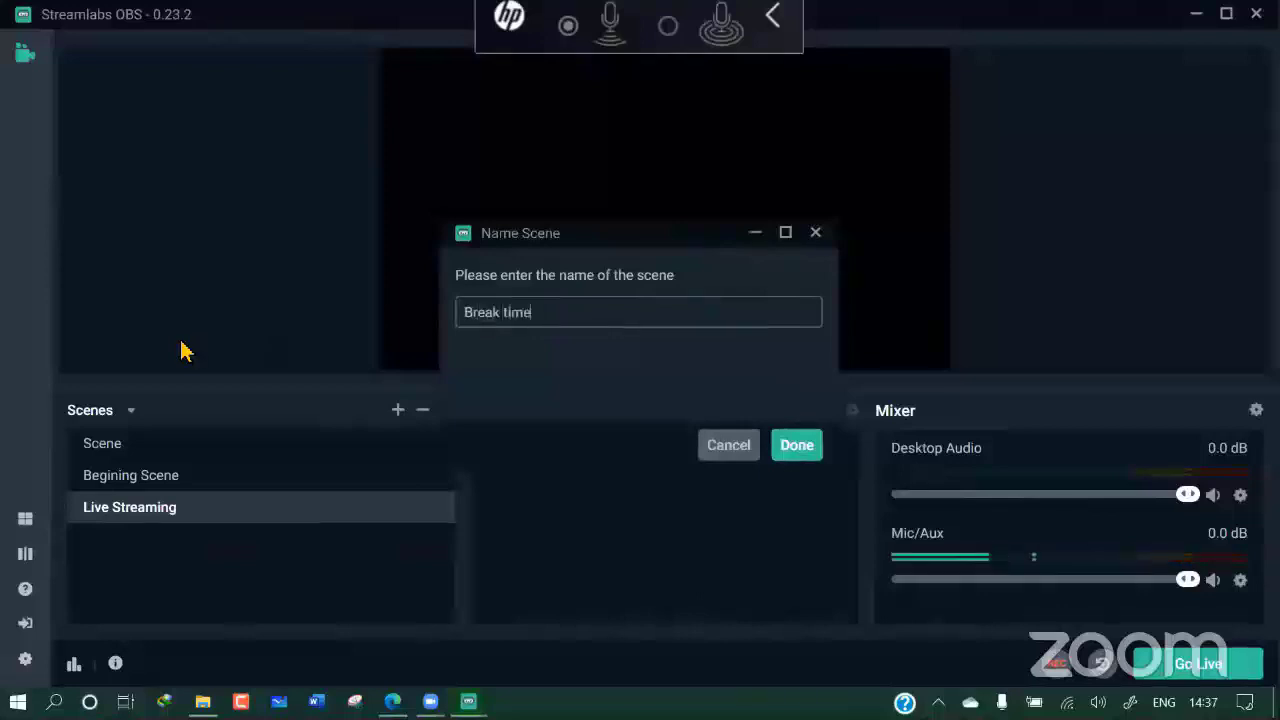
key("BackSpace")
key("BackSpace")
key("BackSpace")
key("BackSpace")
key("BackSpace")
type("time scene")
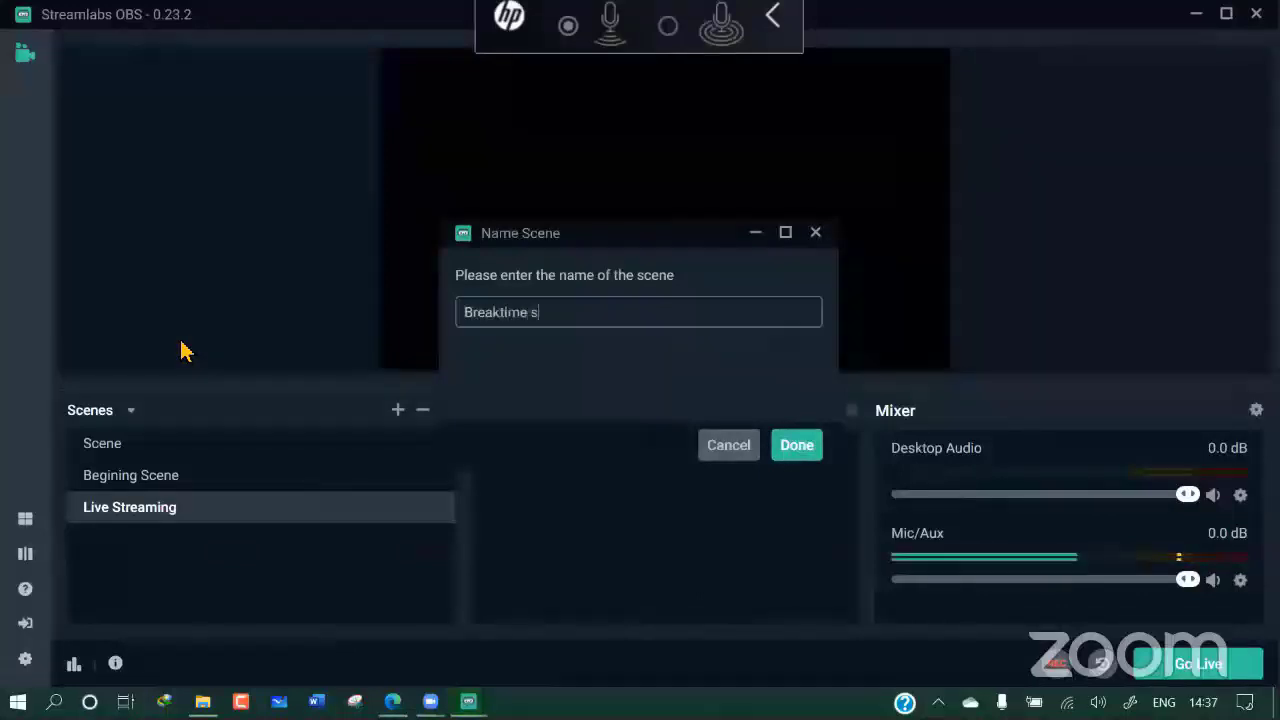
left_click(792, 445)
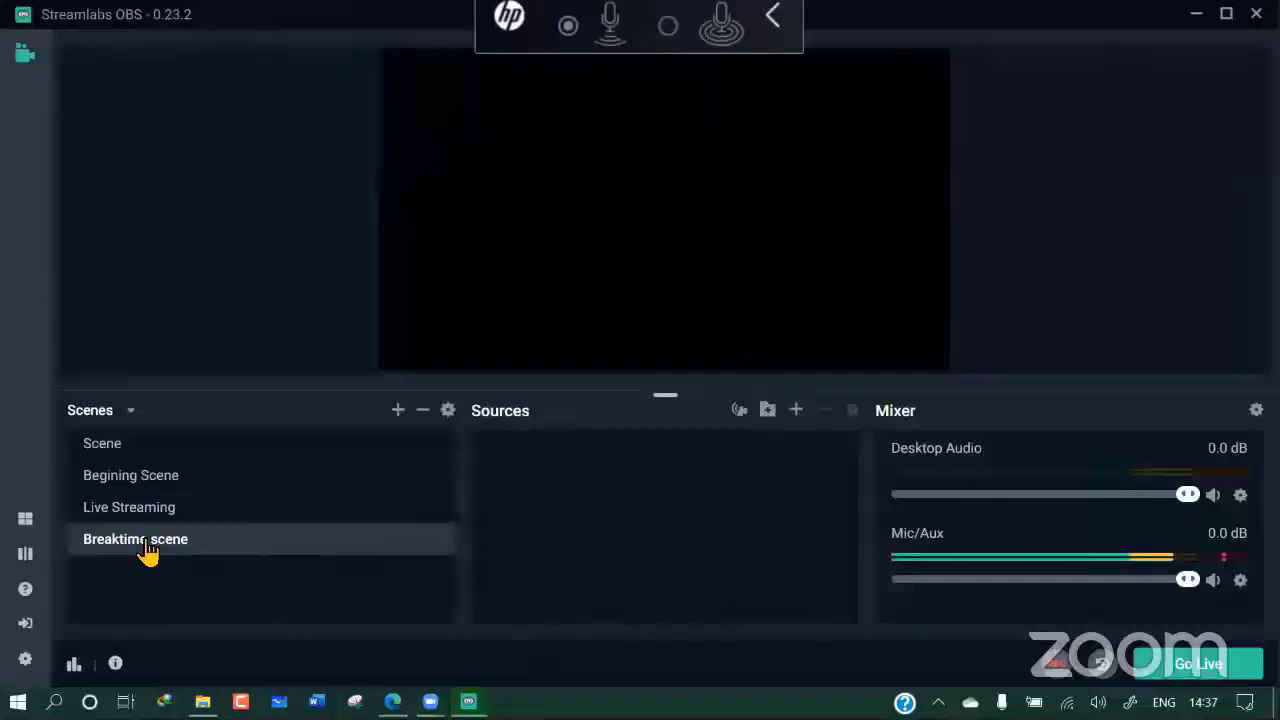
Cycle twice through Begining Scene, Live Streaming and Breaktime scene in the Scenes list
left_click(155, 478)
left_click(145, 508)
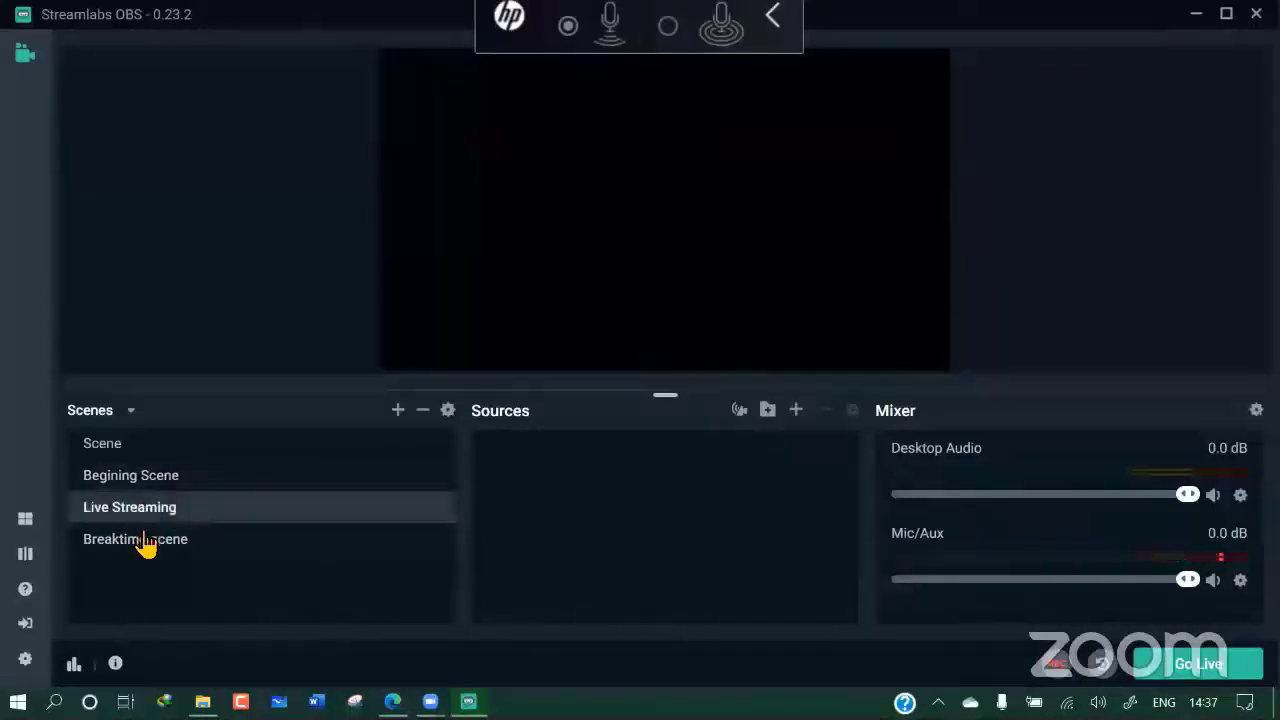
left_click(145, 540)
left_click(168, 482)
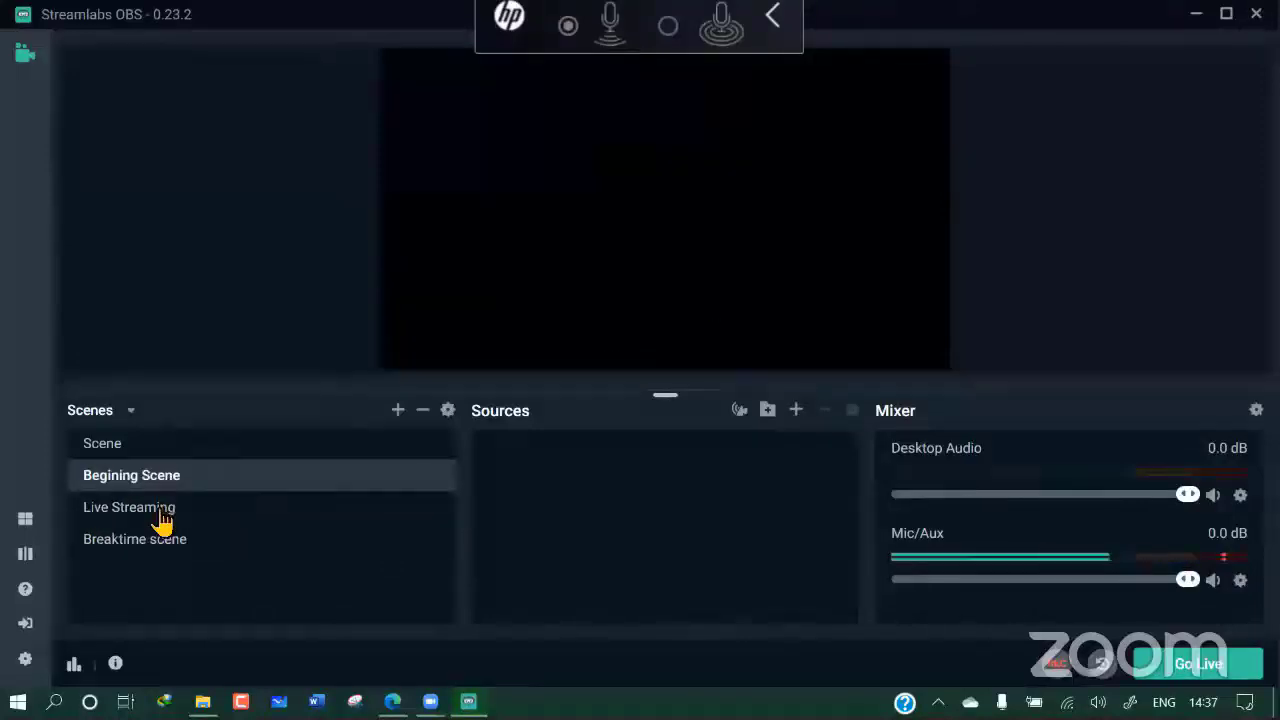
left_click(162, 515)
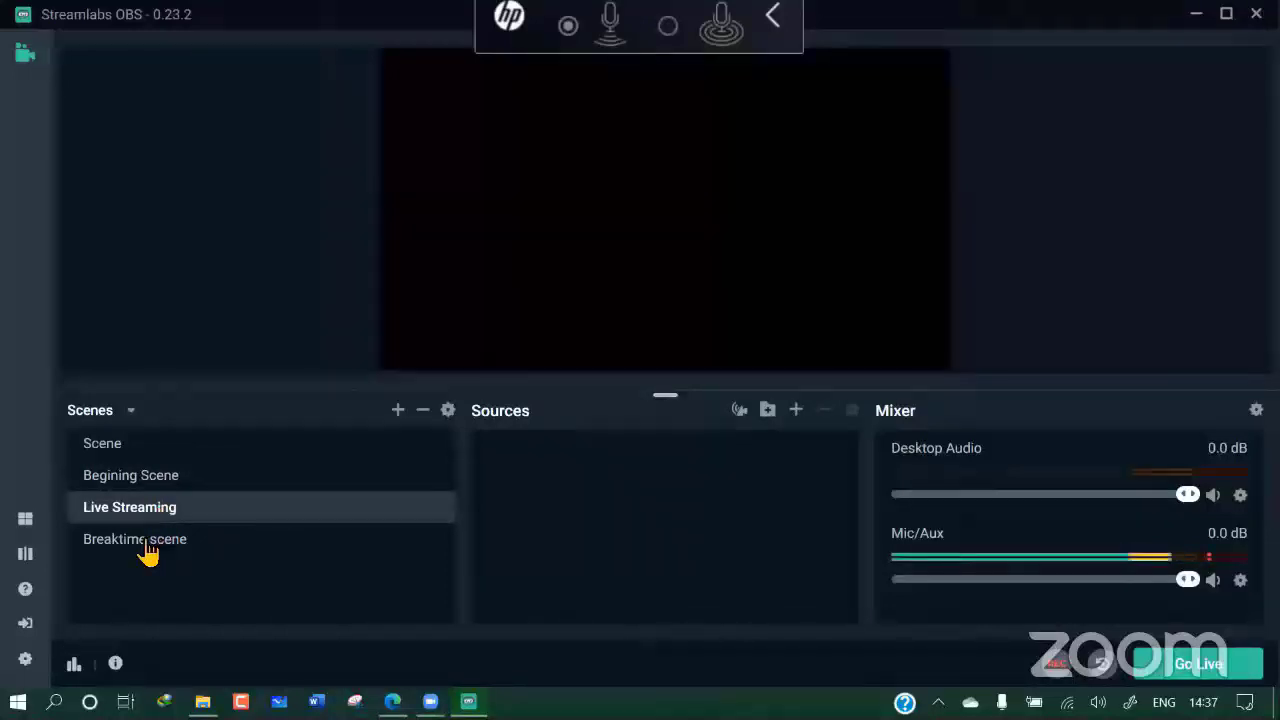
left_click(148, 550)
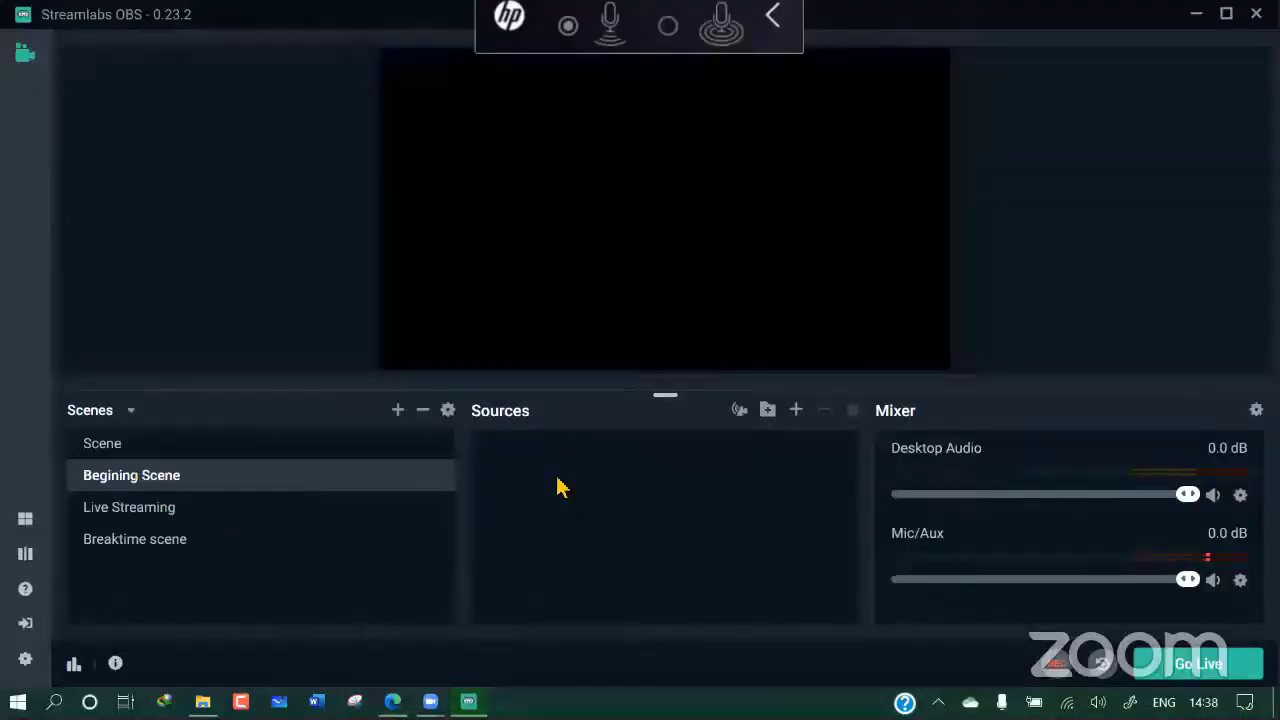
Compare the Media Source and Text (GDI+) descriptions, then choose the Image source type
left_click(800, 418)
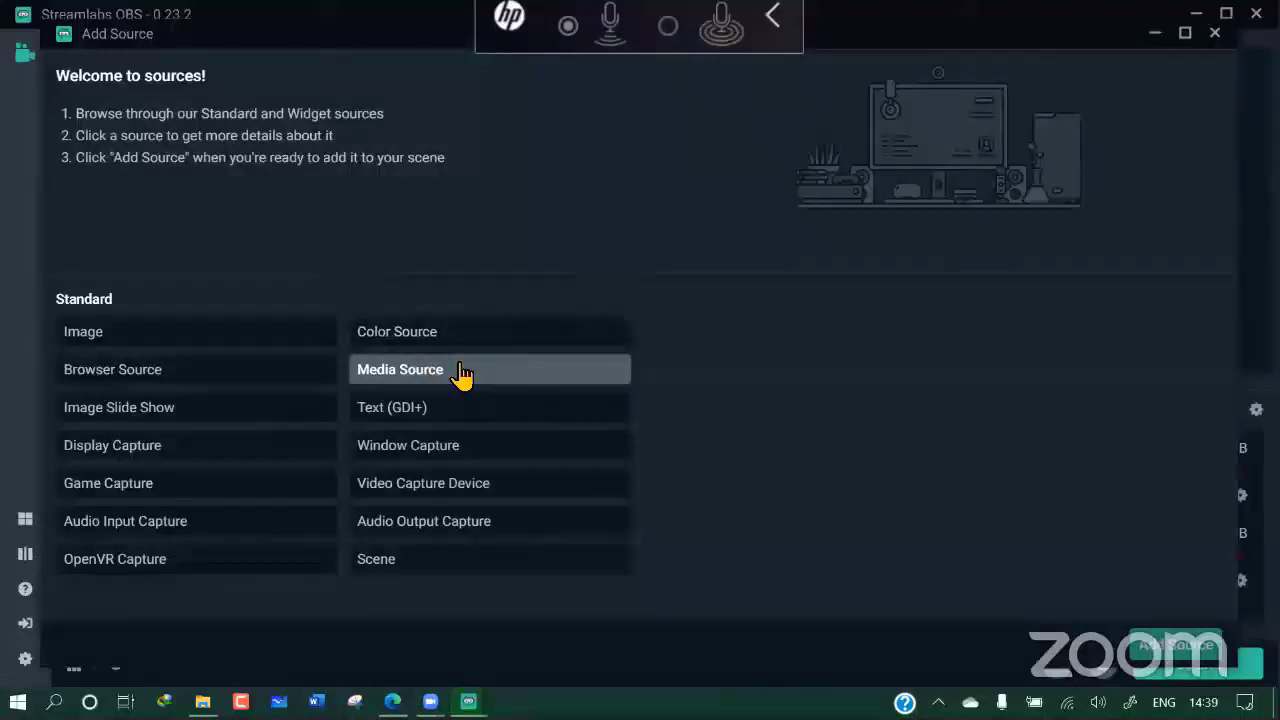
left_click(462, 373)
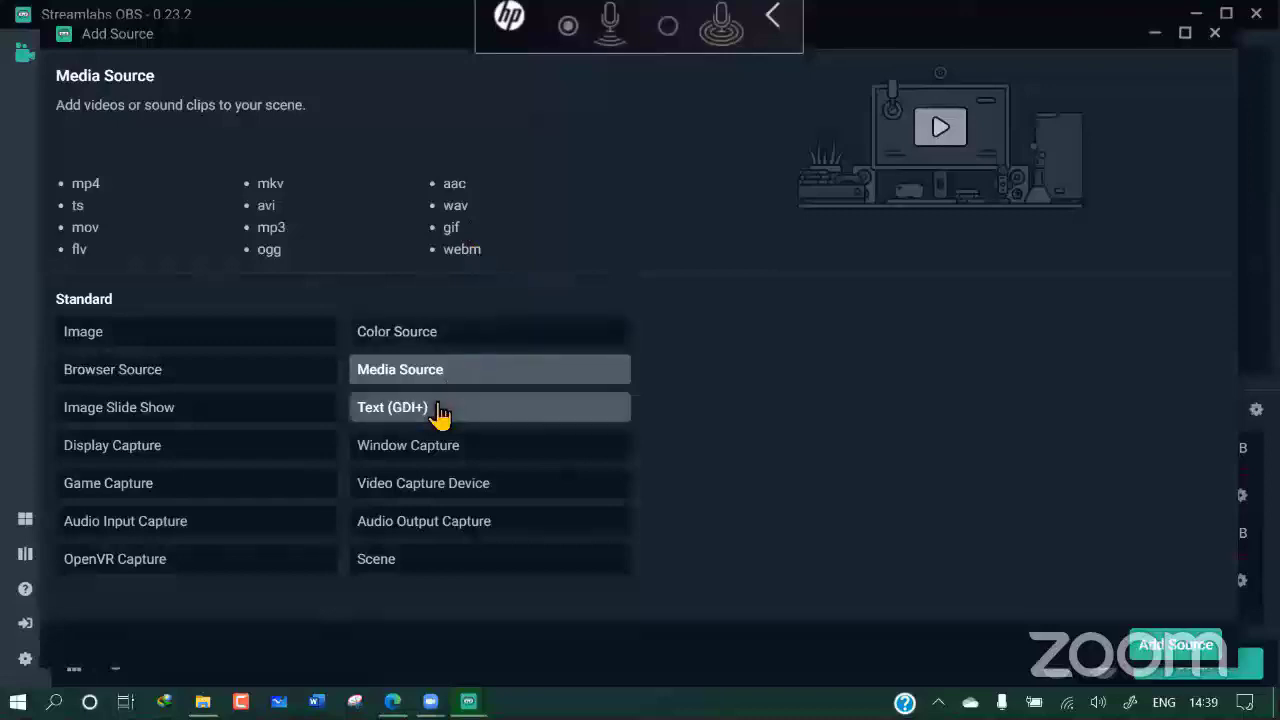
left_click(443, 413)
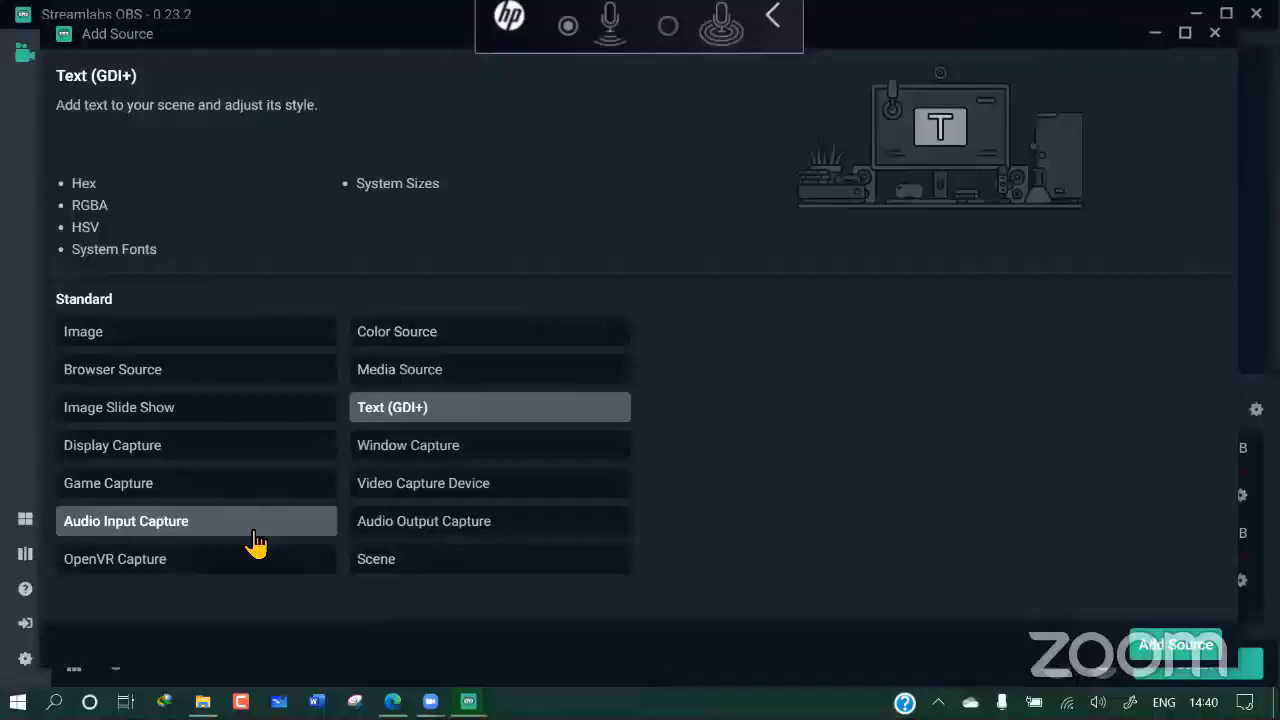
left_click(136, 339)
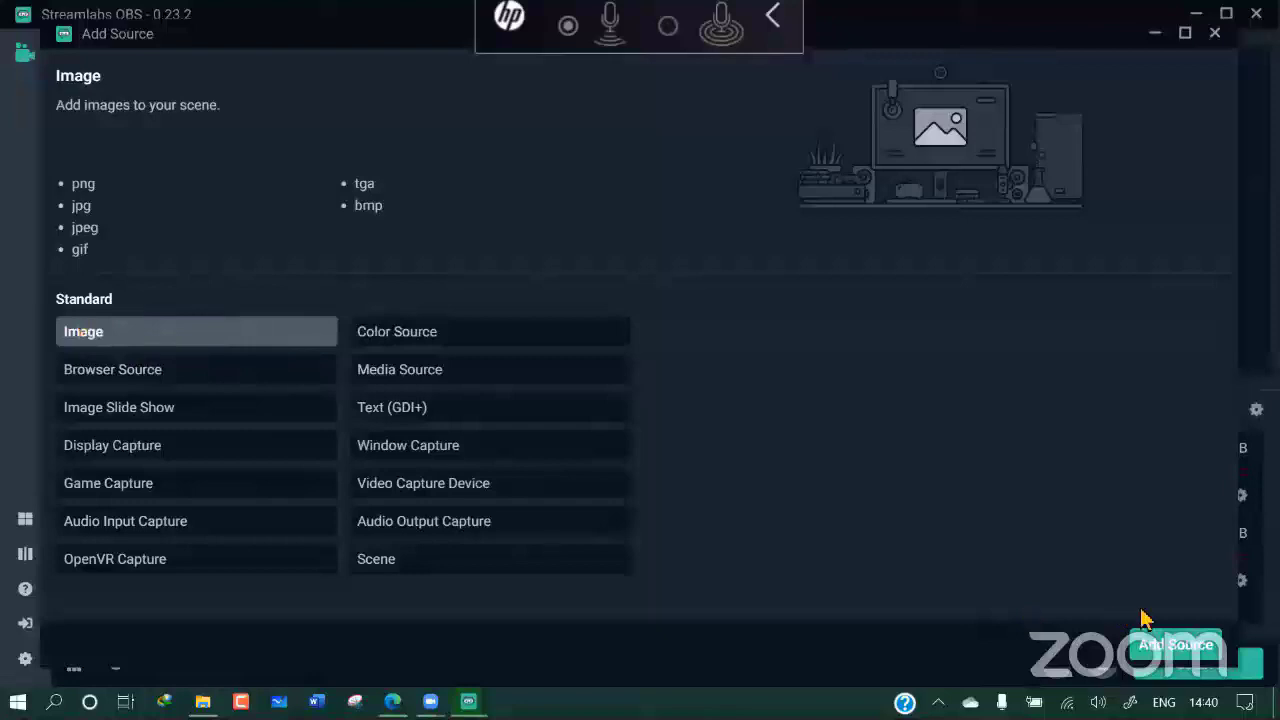
left_click(1180, 648)
Name the image source Greeting Image and load D:\webdev-wallpaper.jpg into it
left_click_drag(434, 320, 312, 326)
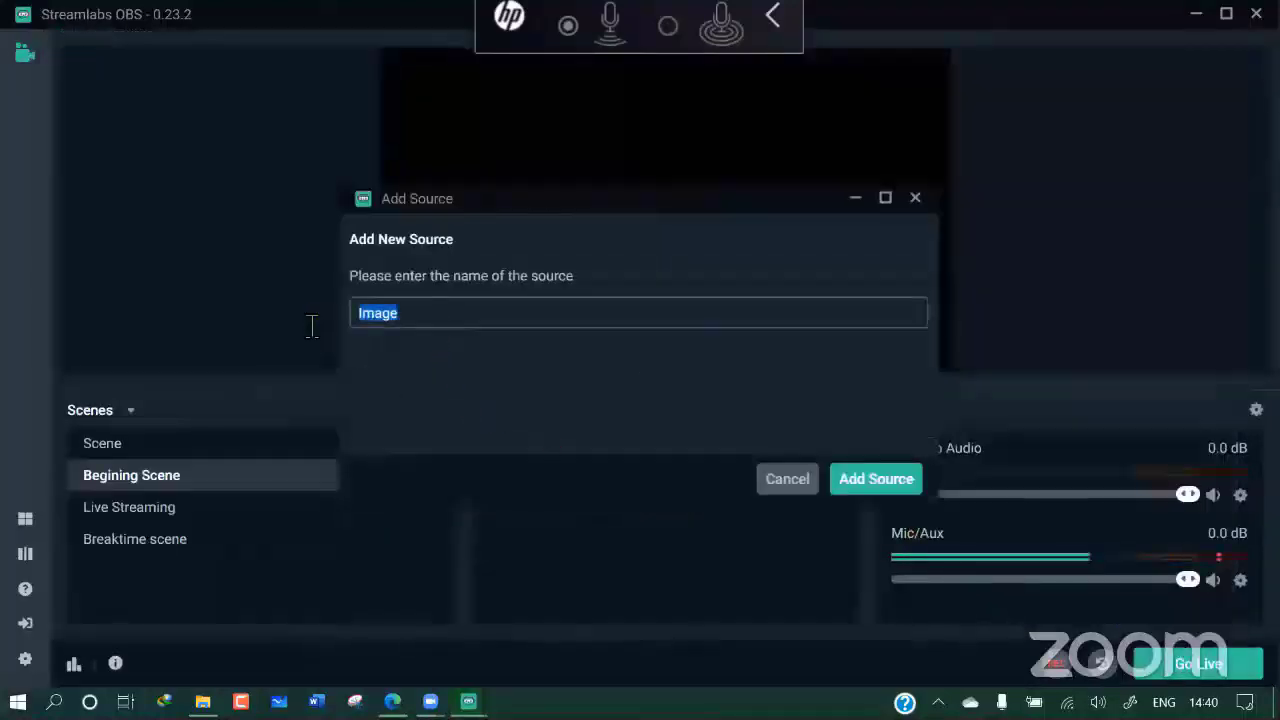
type("Greeting")
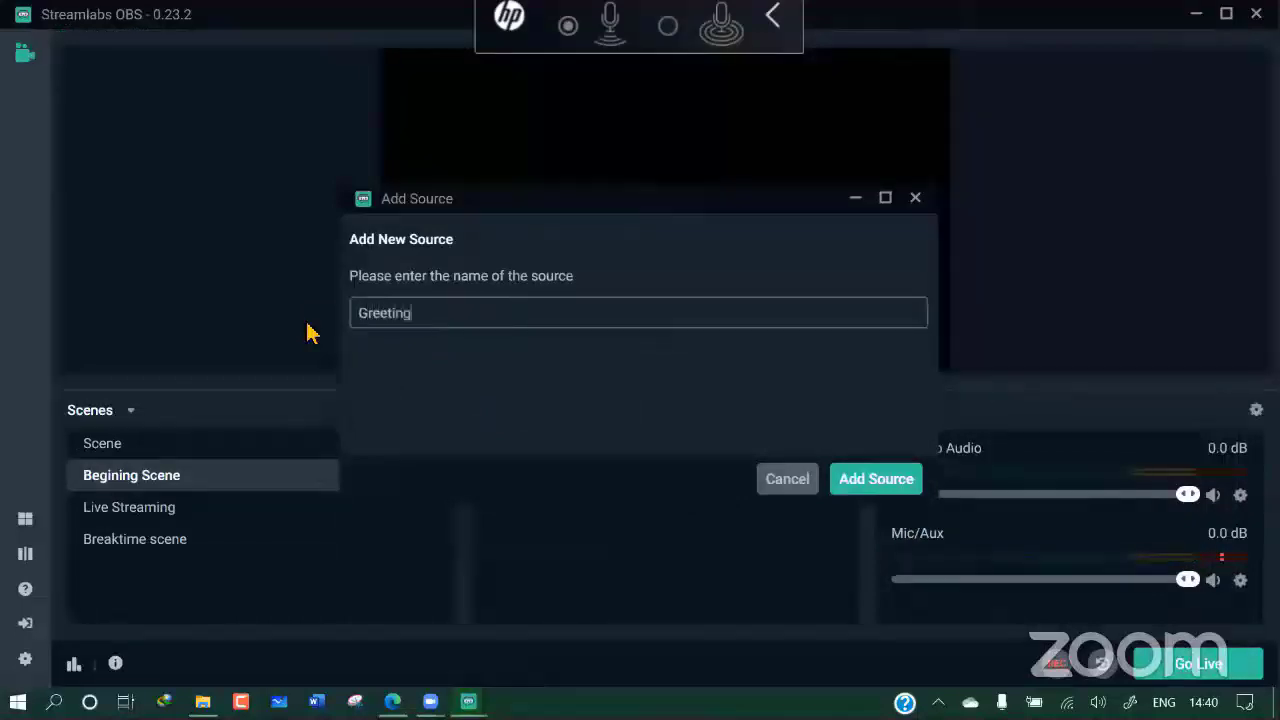
type(" Image")
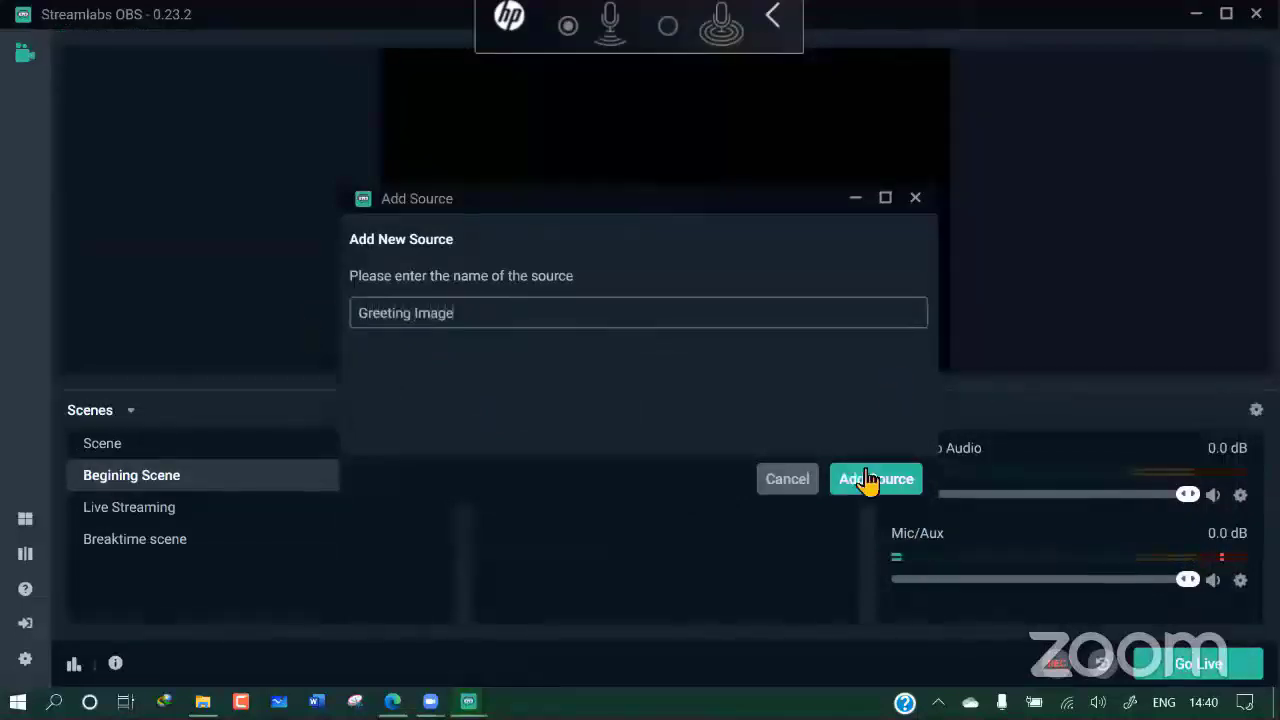
left_click(868, 480)
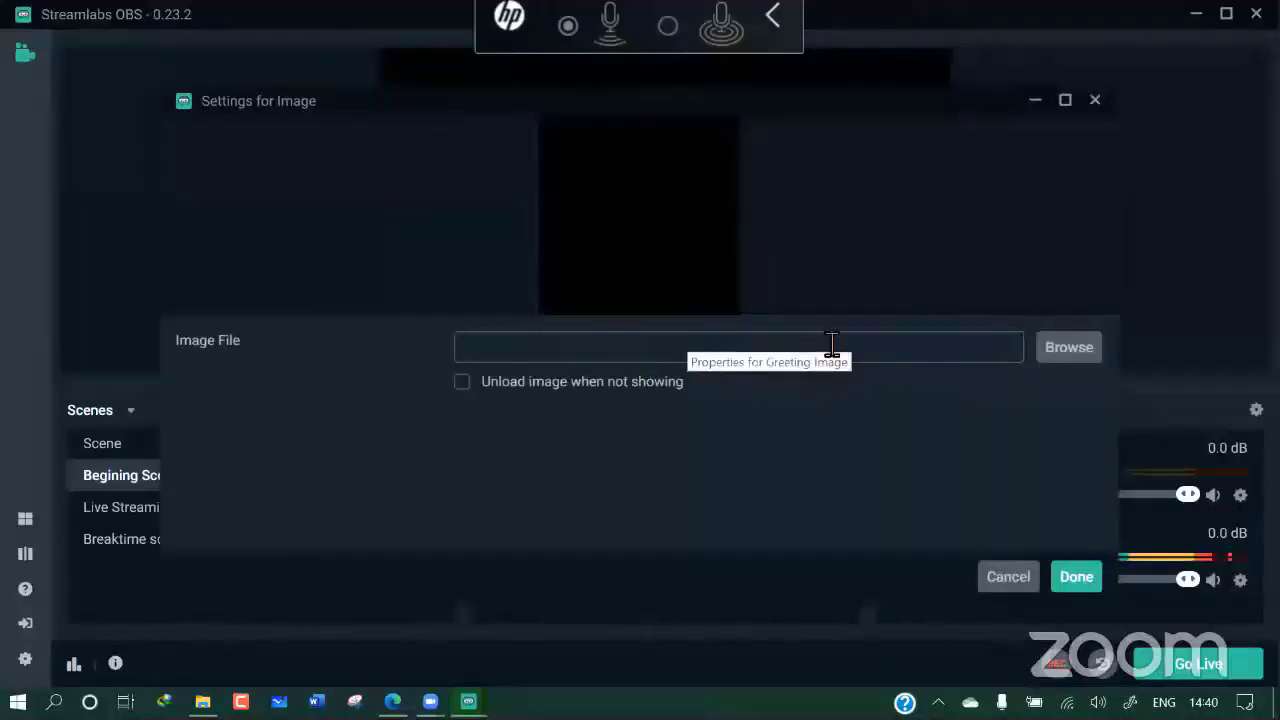
left_click(1083, 362)
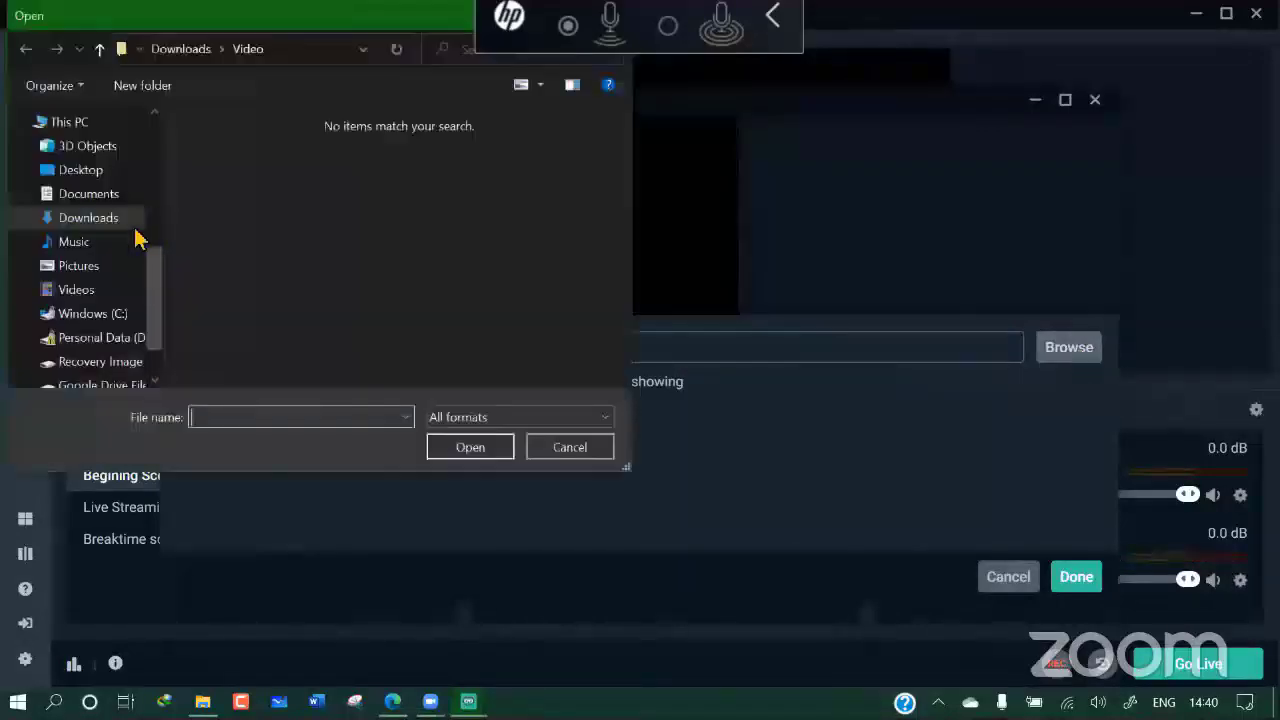
left_click(121, 340)
scroll(440, 245, "down", 10)
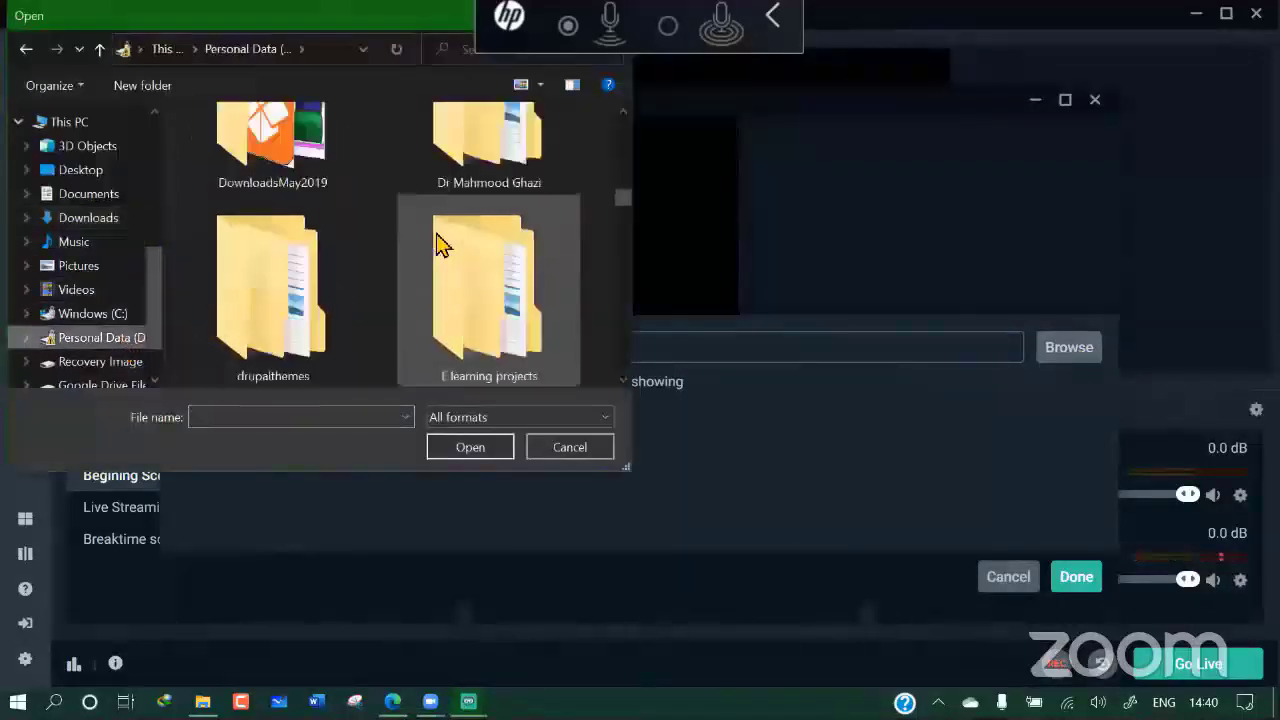
scroll(440, 245, "down", 5)
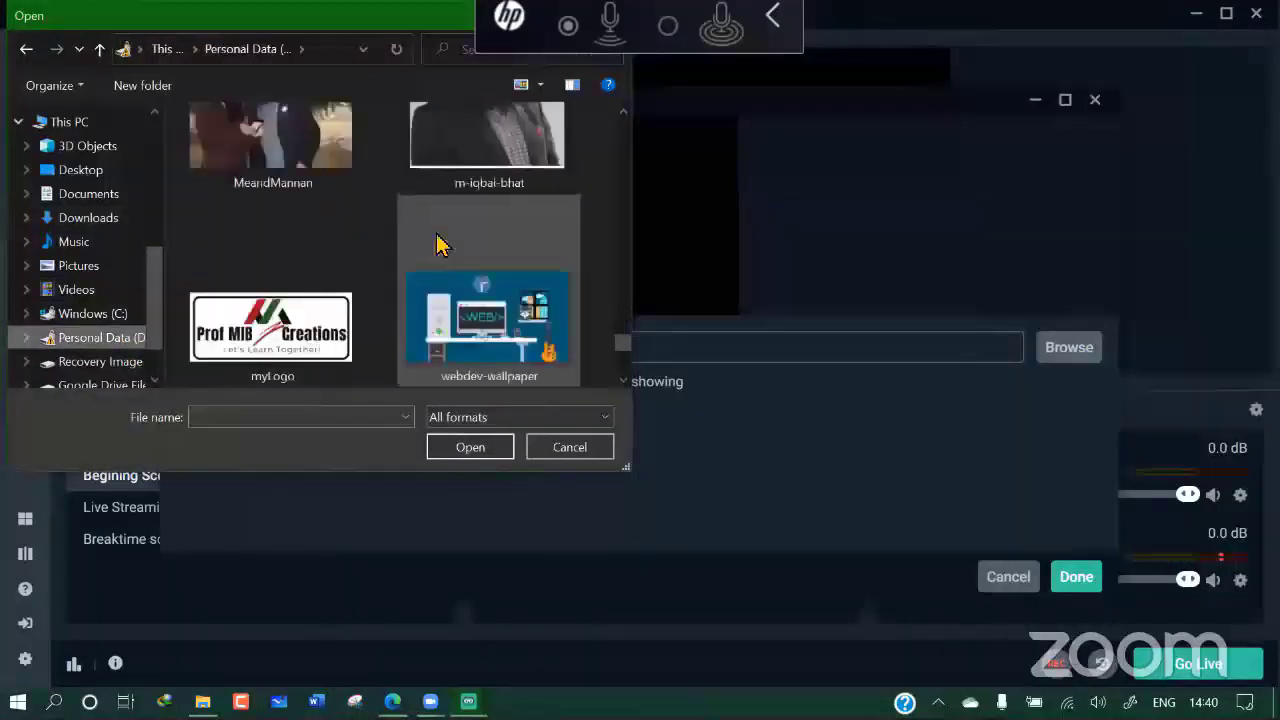
left_click(462, 315)
left_click(470, 449)
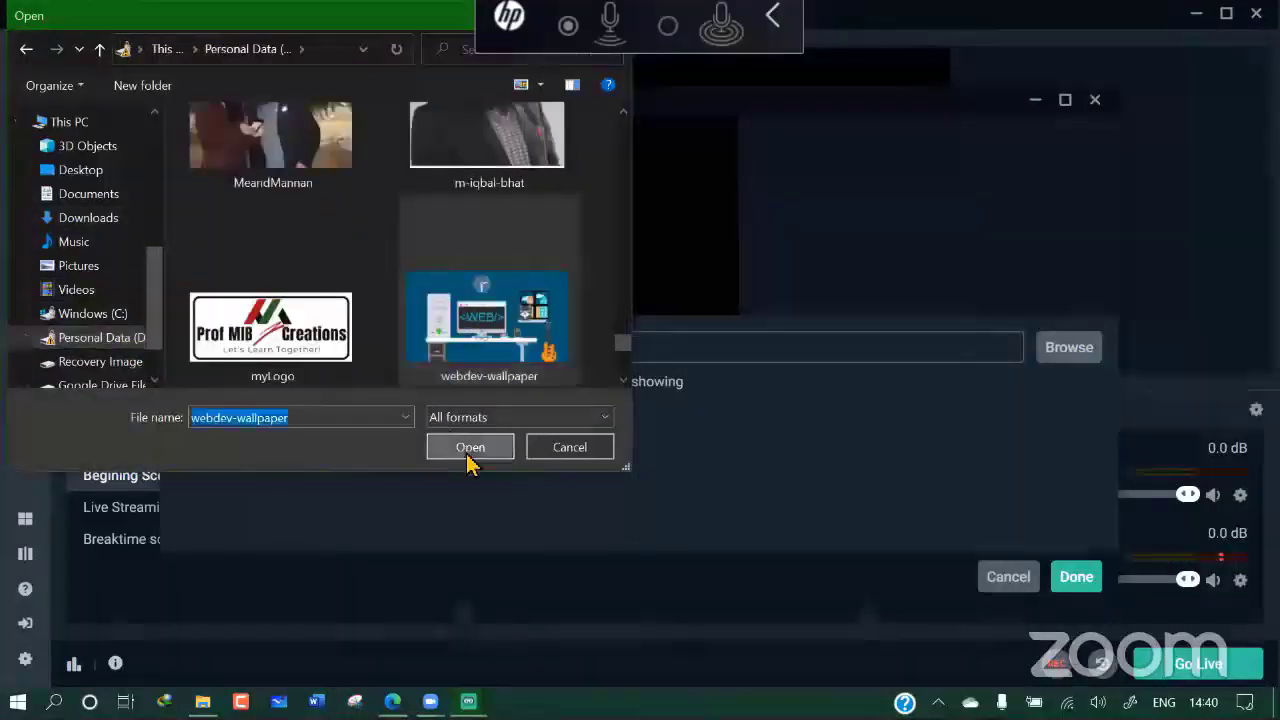
left_click(1076, 577)
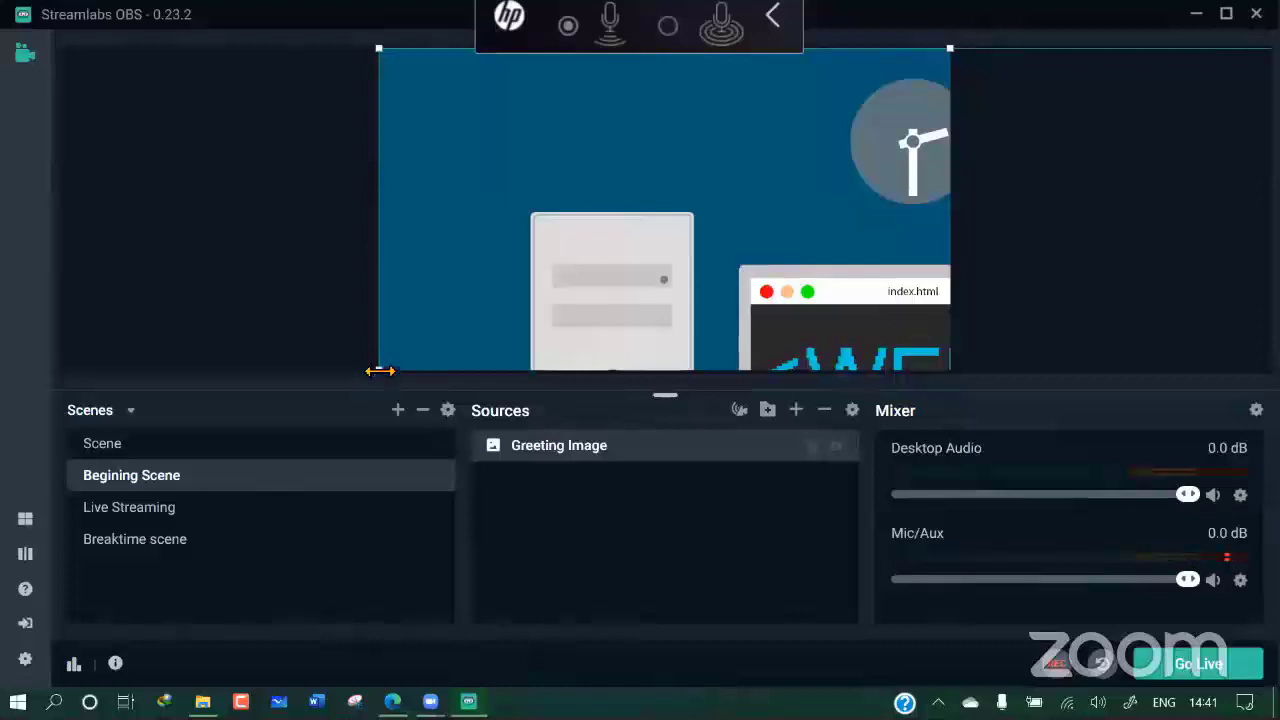
Undo an accidental resize, then apply Transform > Fit to Screen to the Greeting Image
left_click_drag(380, 371, 478, 375)
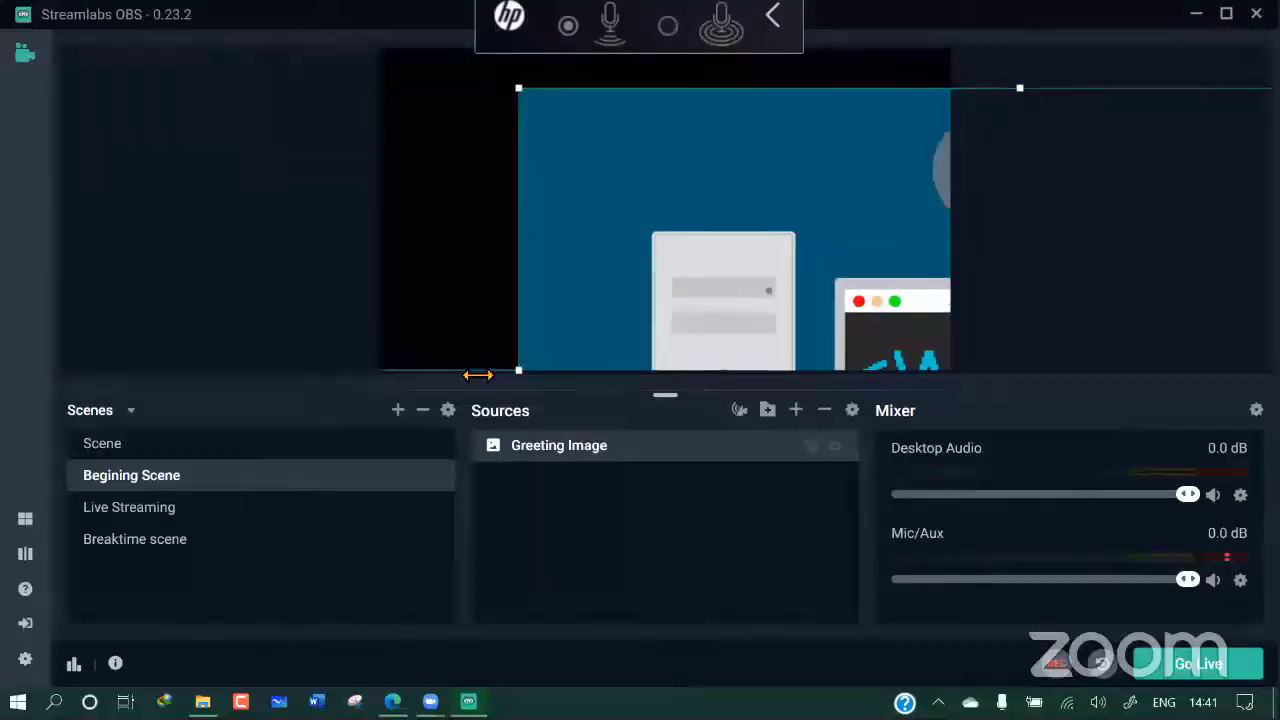
key("ctrl+z")
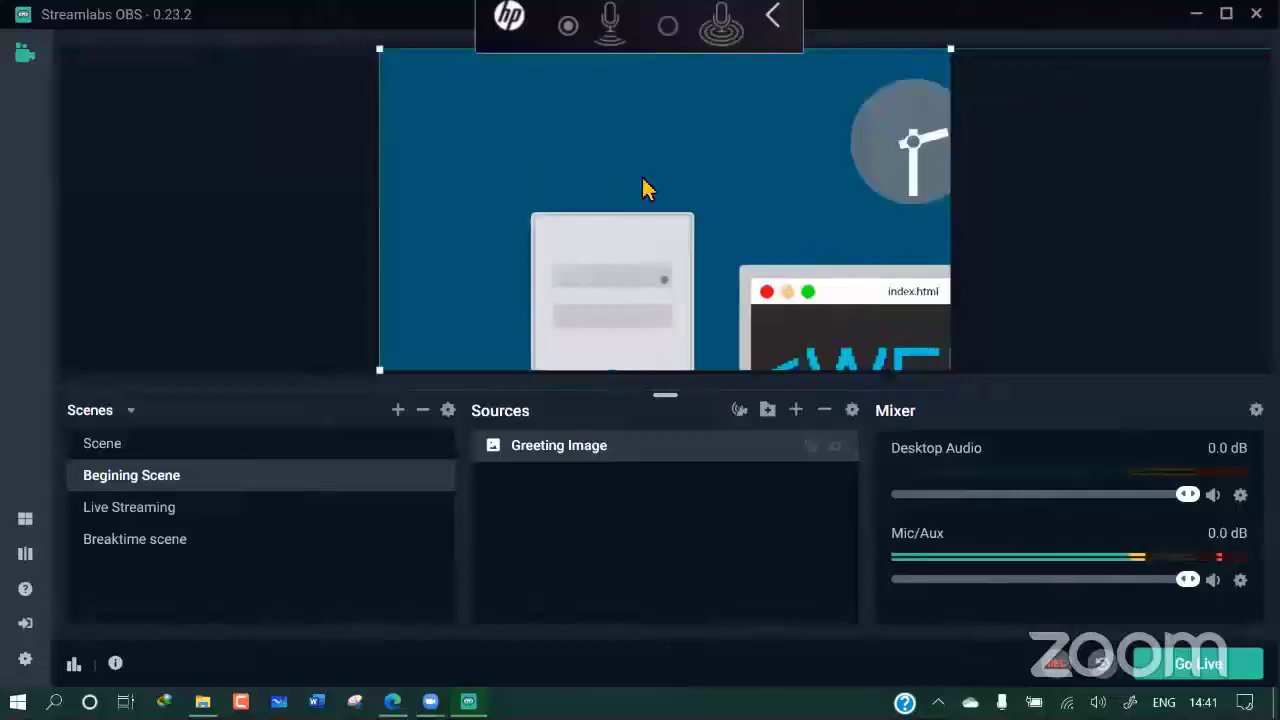
right_click(643, 189)
mouse_move(766, 217)
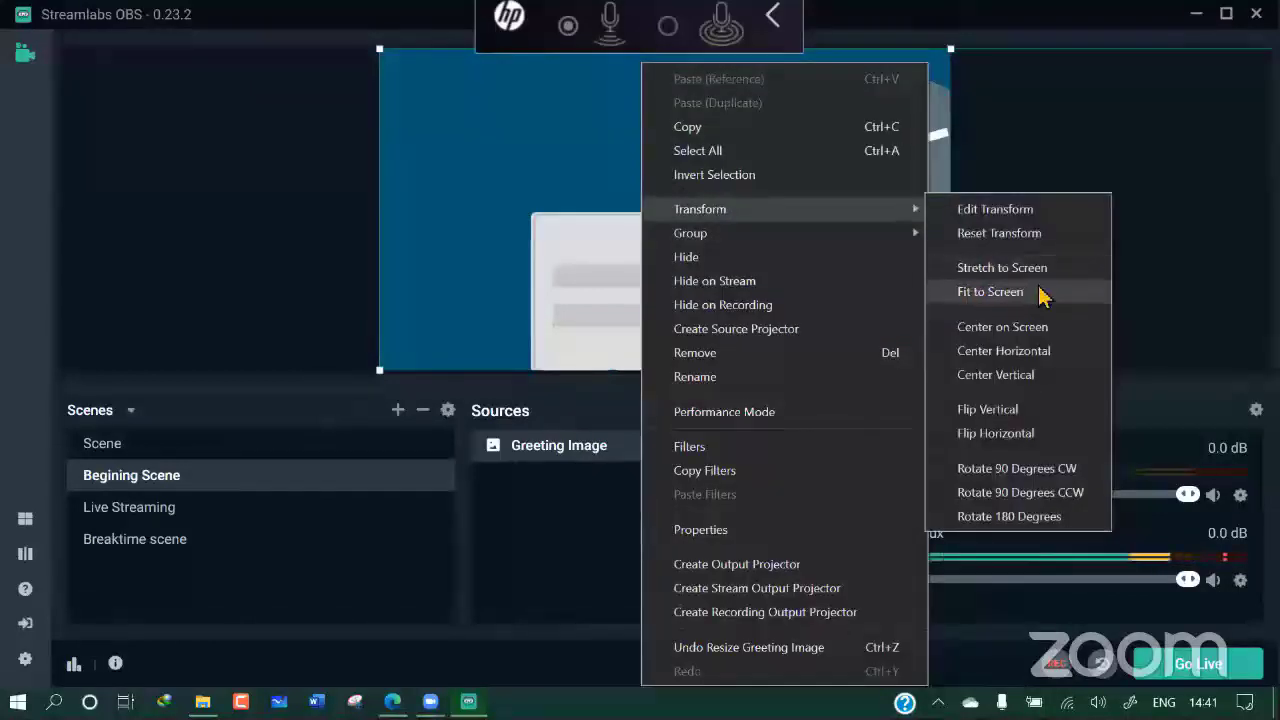
left_click(988, 292)
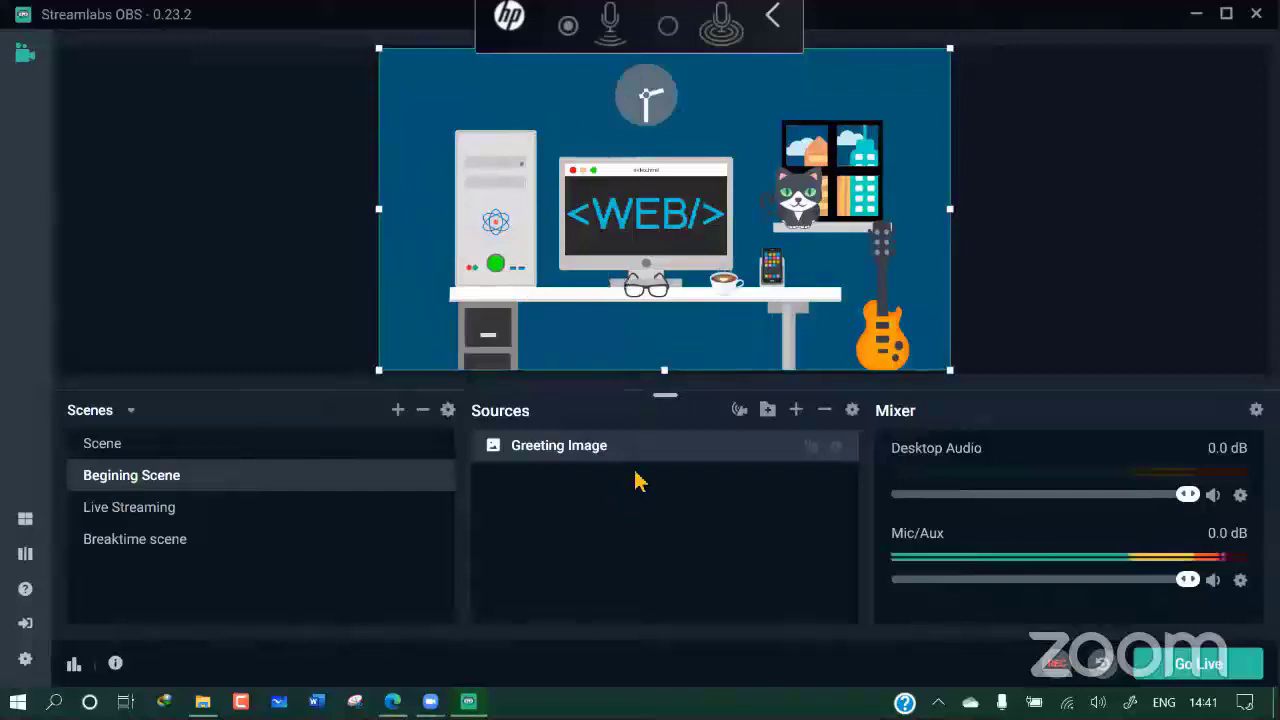
Create a new Image source named Logo rather than reusing an existing one
left_click(796, 412)
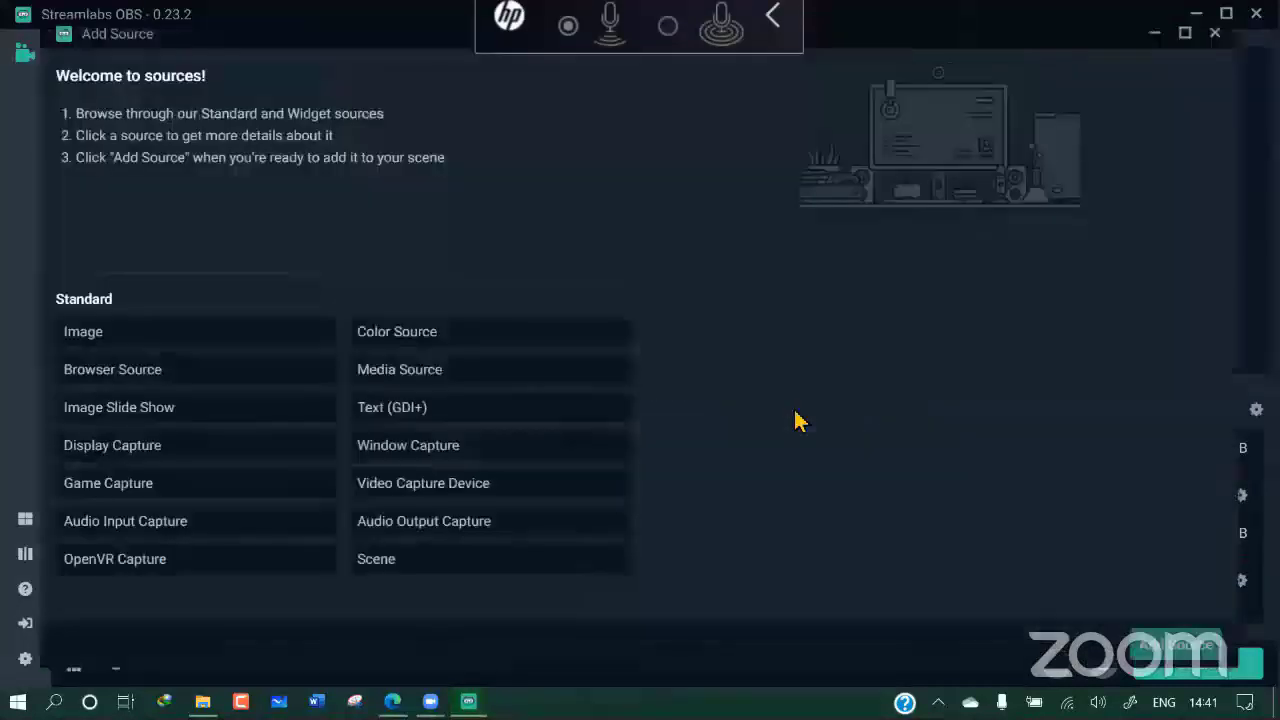
left_click(115, 345)
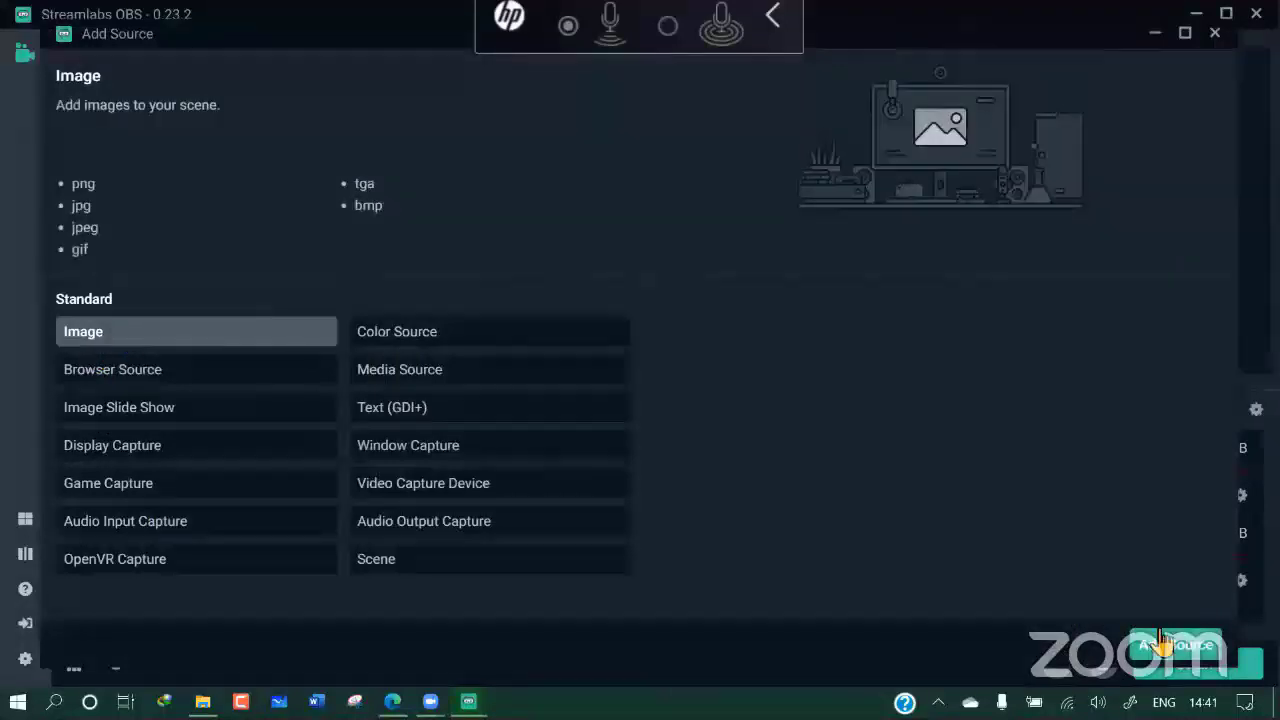
left_click(1160, 642)
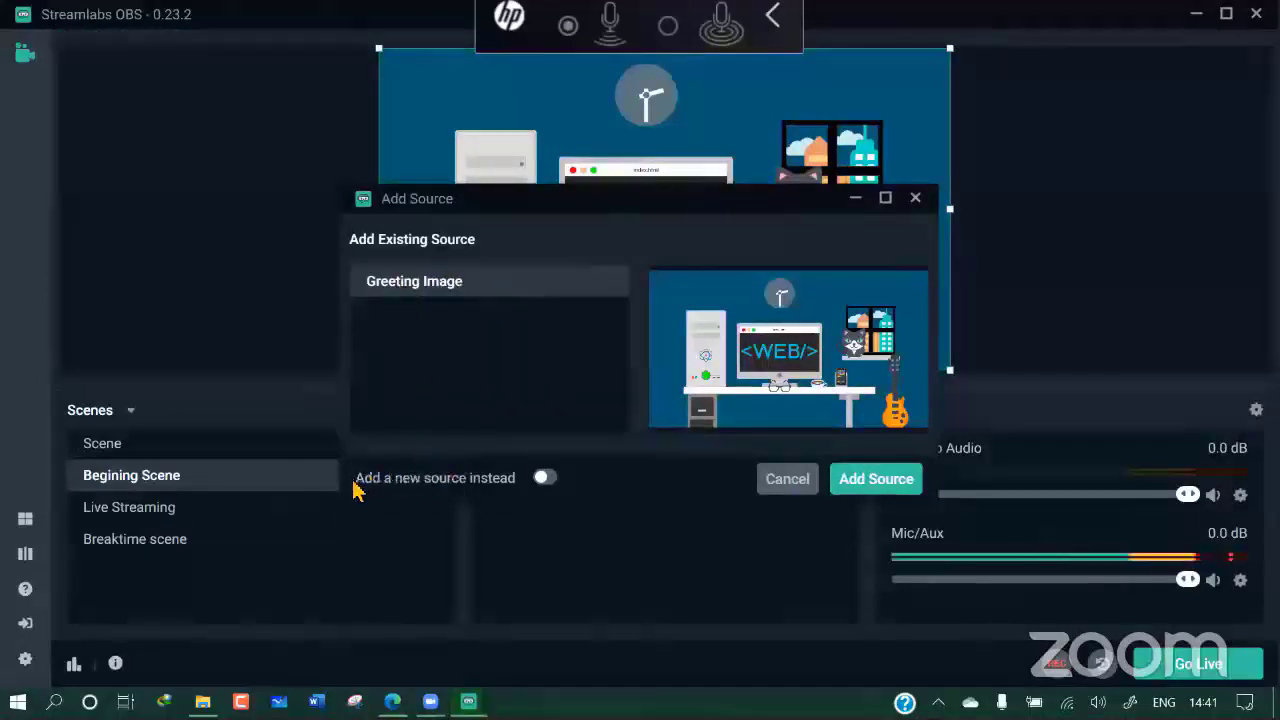
left_click(544, 479)
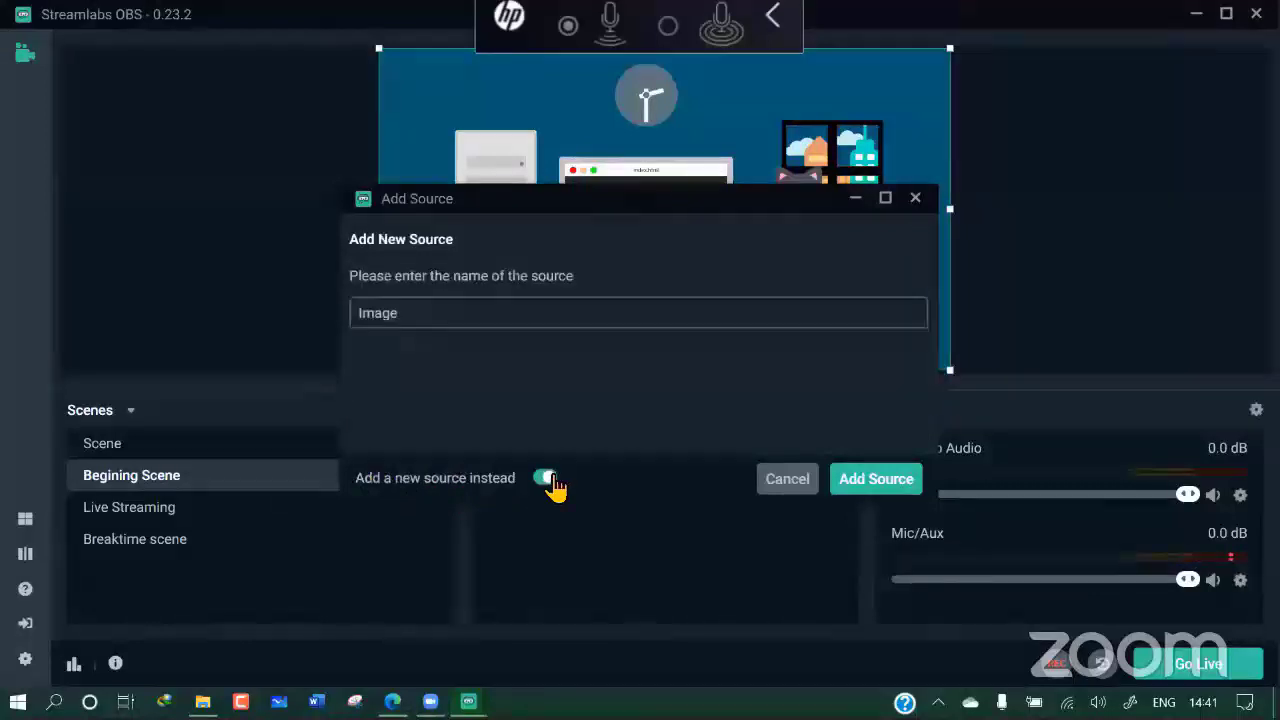
key("ctrl+a")
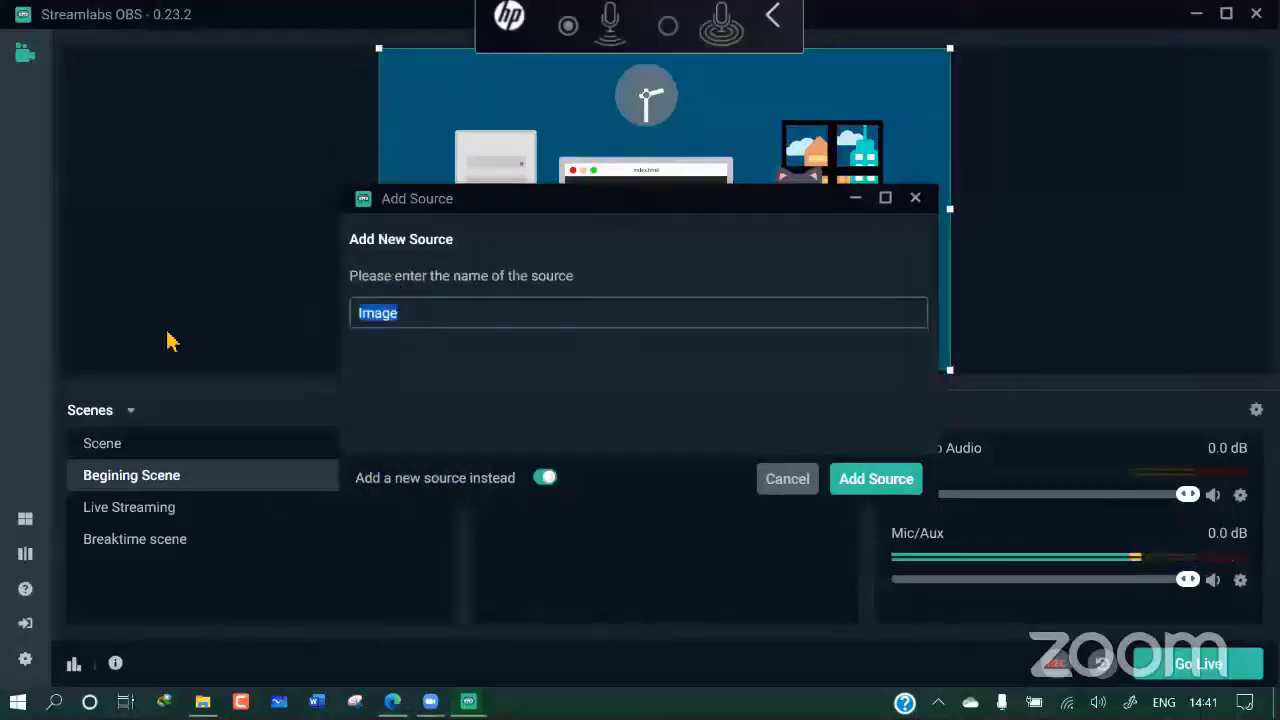
type("Logo")
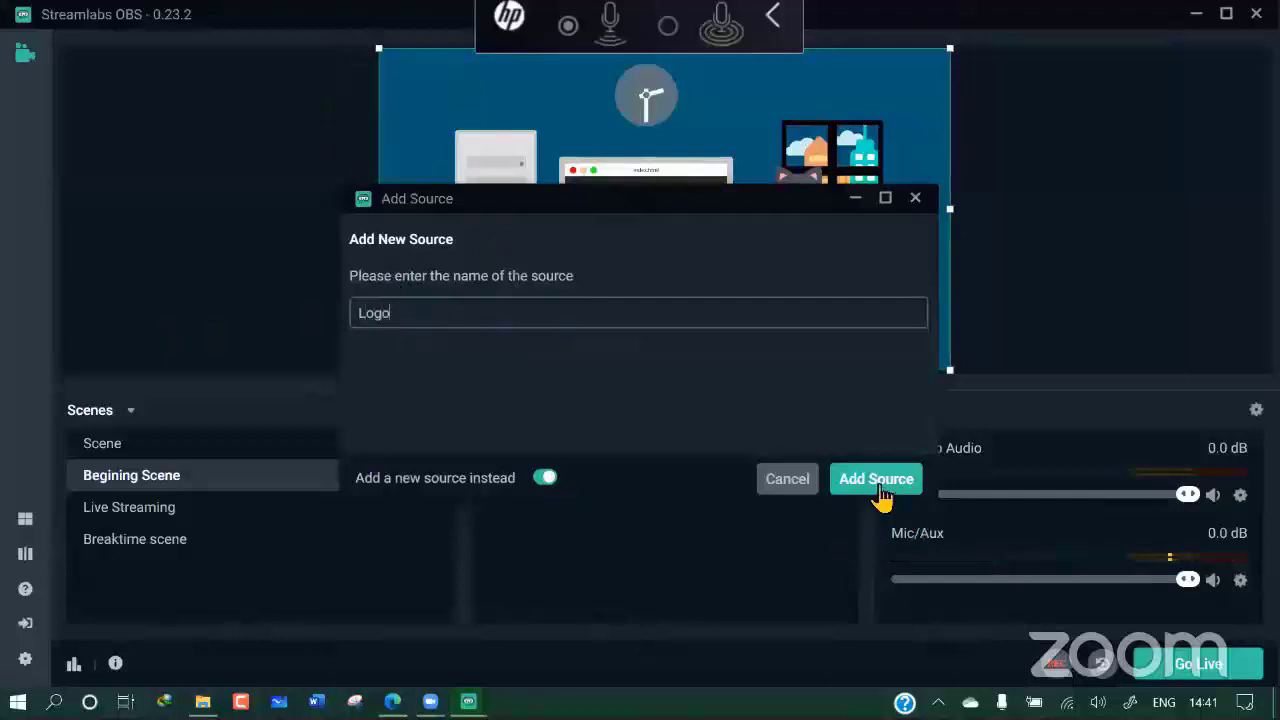
left_click(876, 480)
Load myLogo-svg.png from the 'my new logo' folder into the Logo source
left_click(1066, 358)
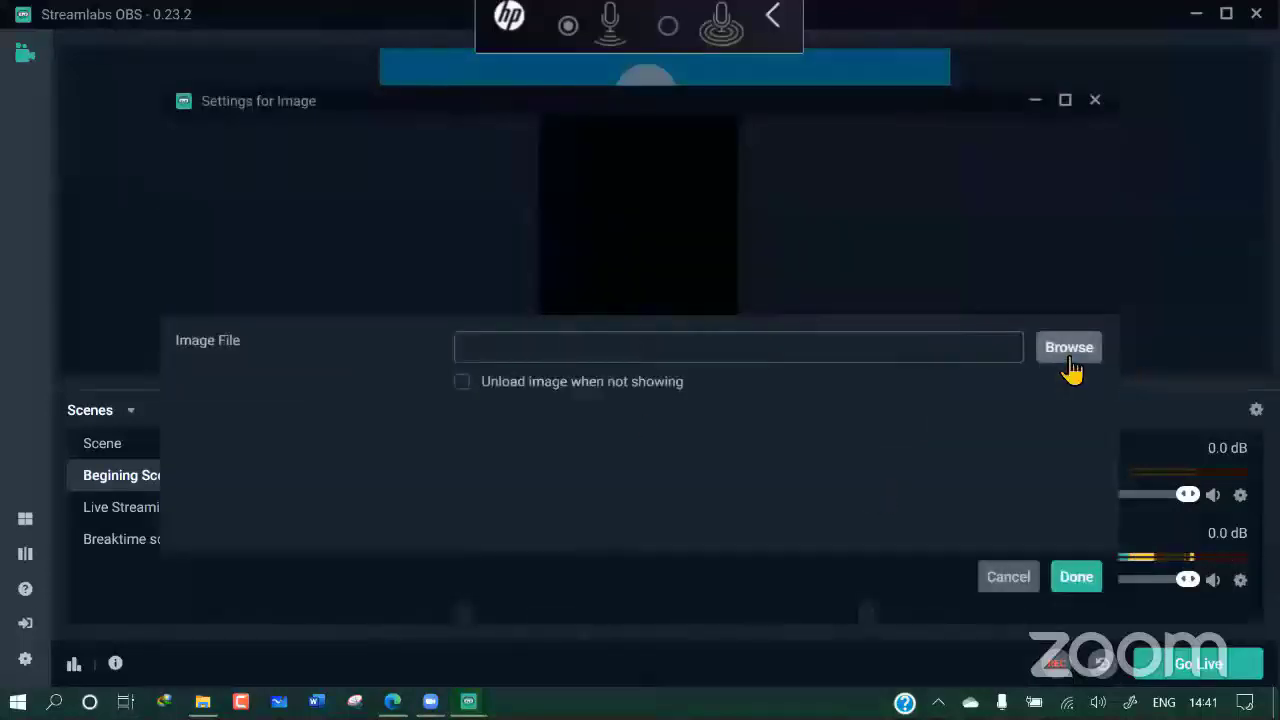
scroll(500, 280, "down", 3)
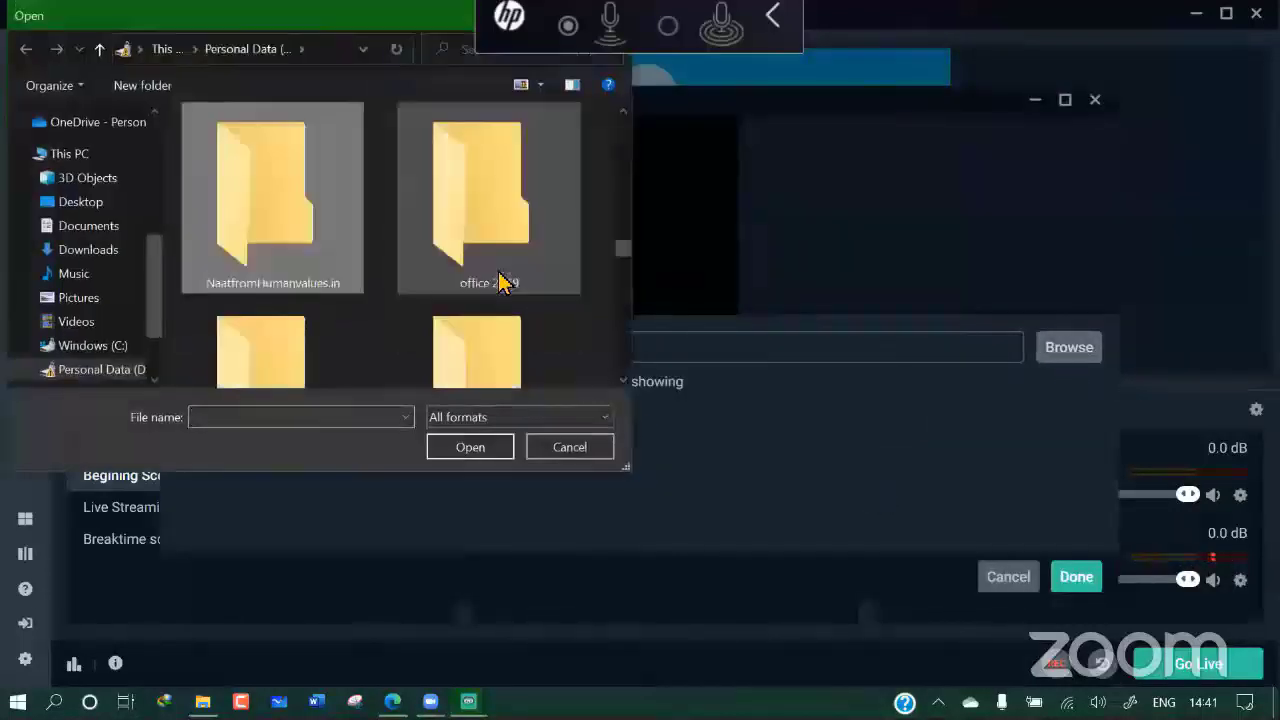
scroll(614, 382, "down", 4)
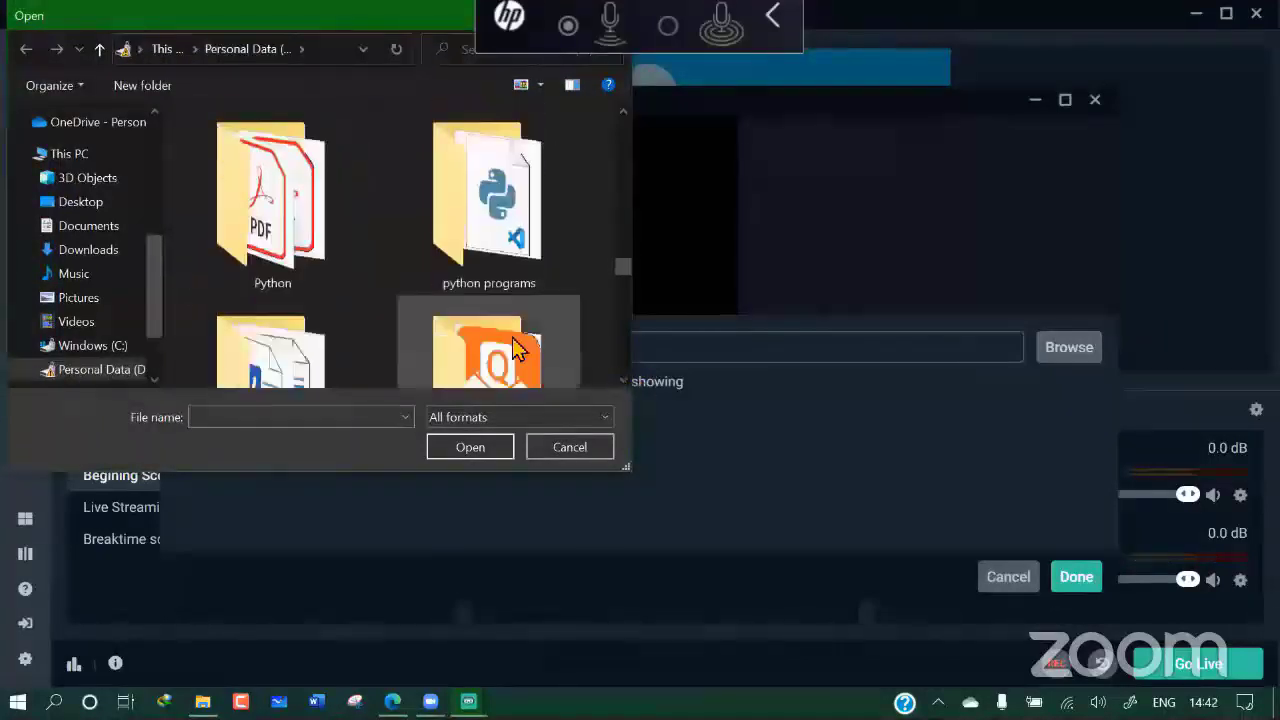
scroll(491, 343, "down", 1)
scroll(560, 335, "up", 5)
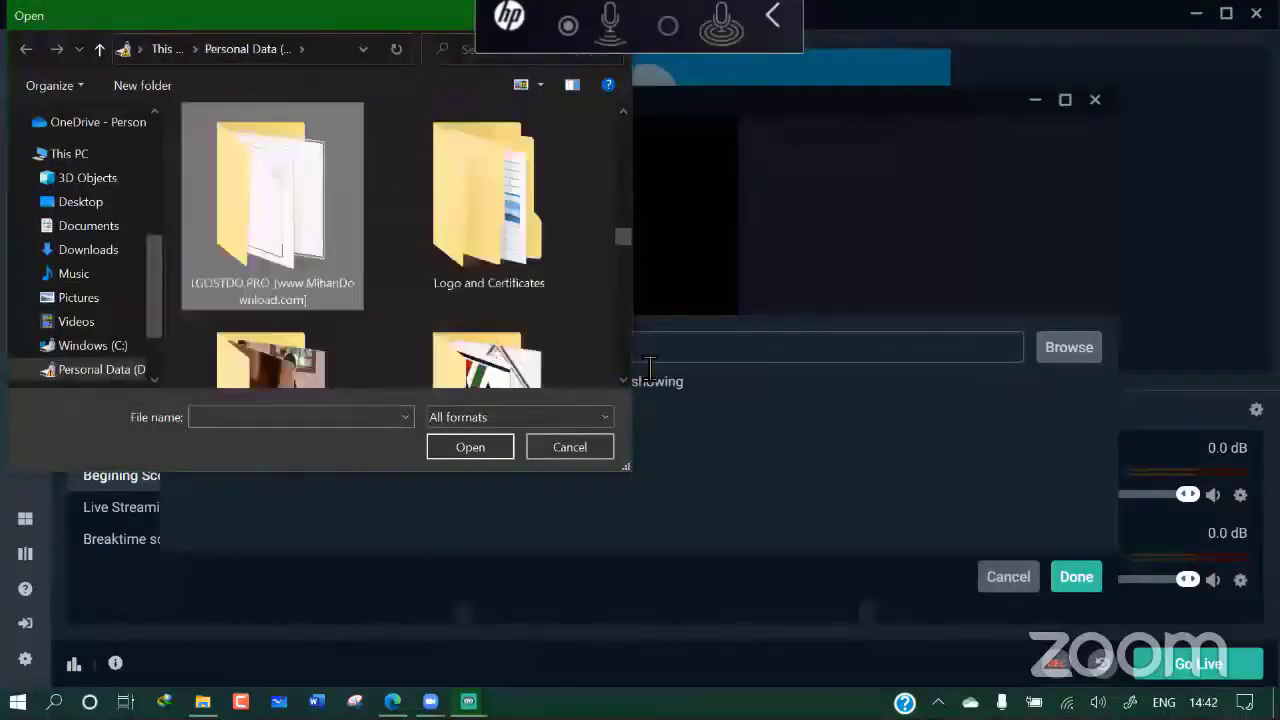
scroll(580, 343, "down", 2)
double_click(500, 200)
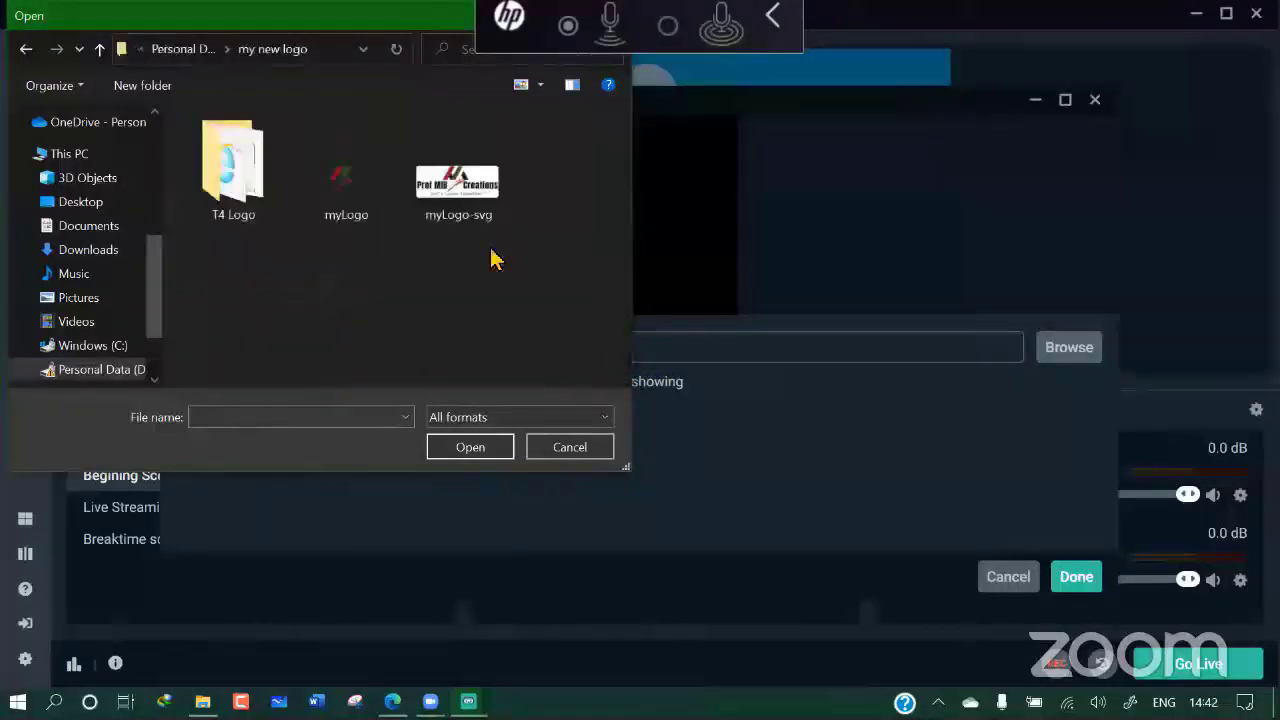
double_click(452, 193)
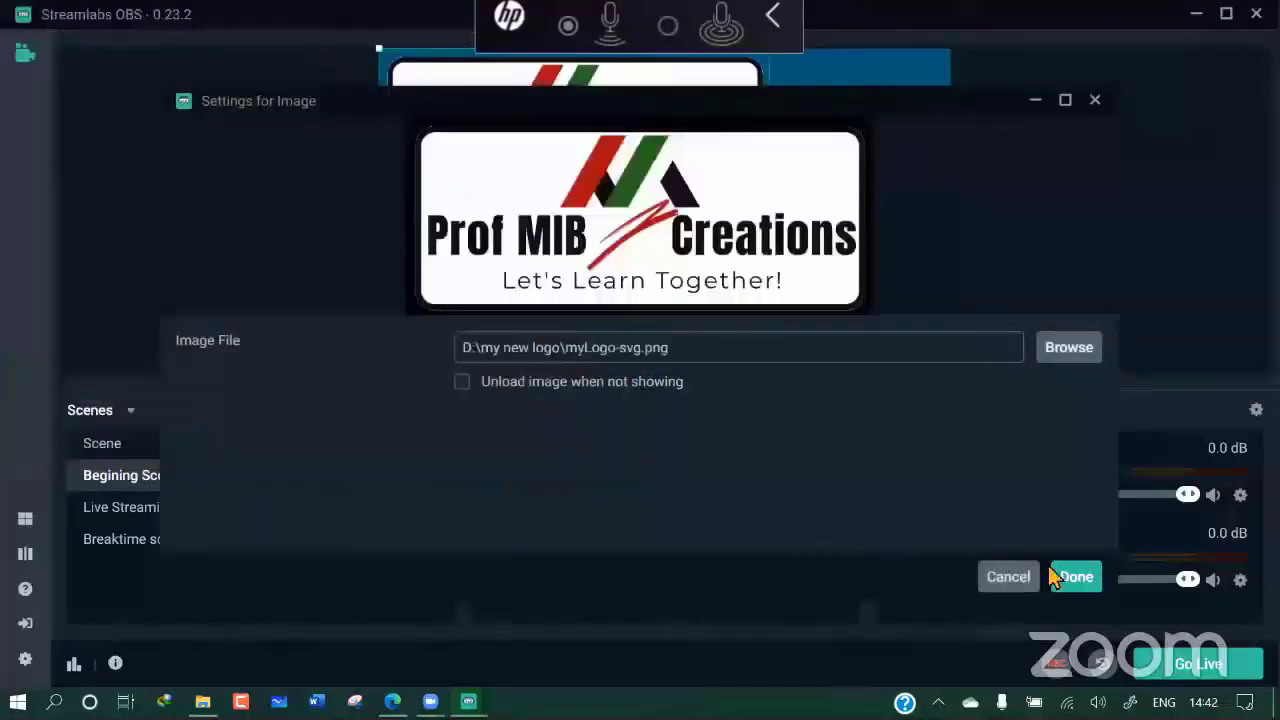
Add the logo and shrink it into the top-left corner of the preview
left_click(1070, 578)
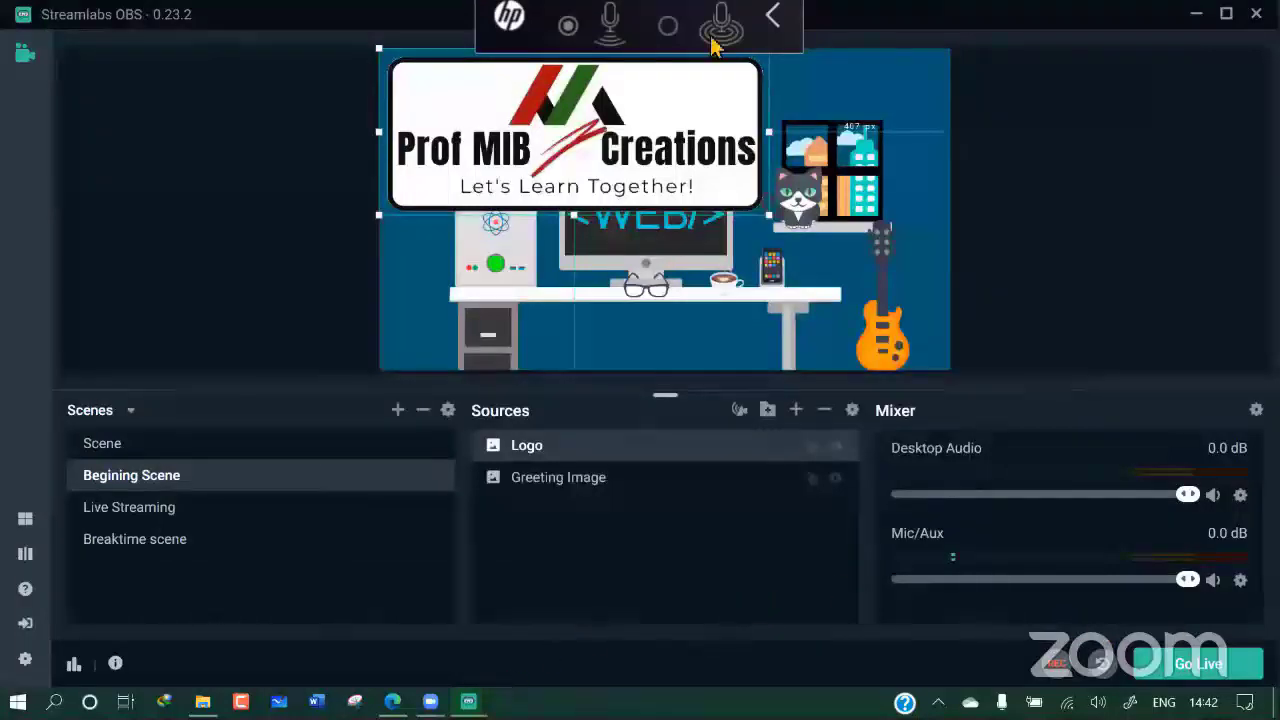
left_click_drag(713, 60, 457, 83)
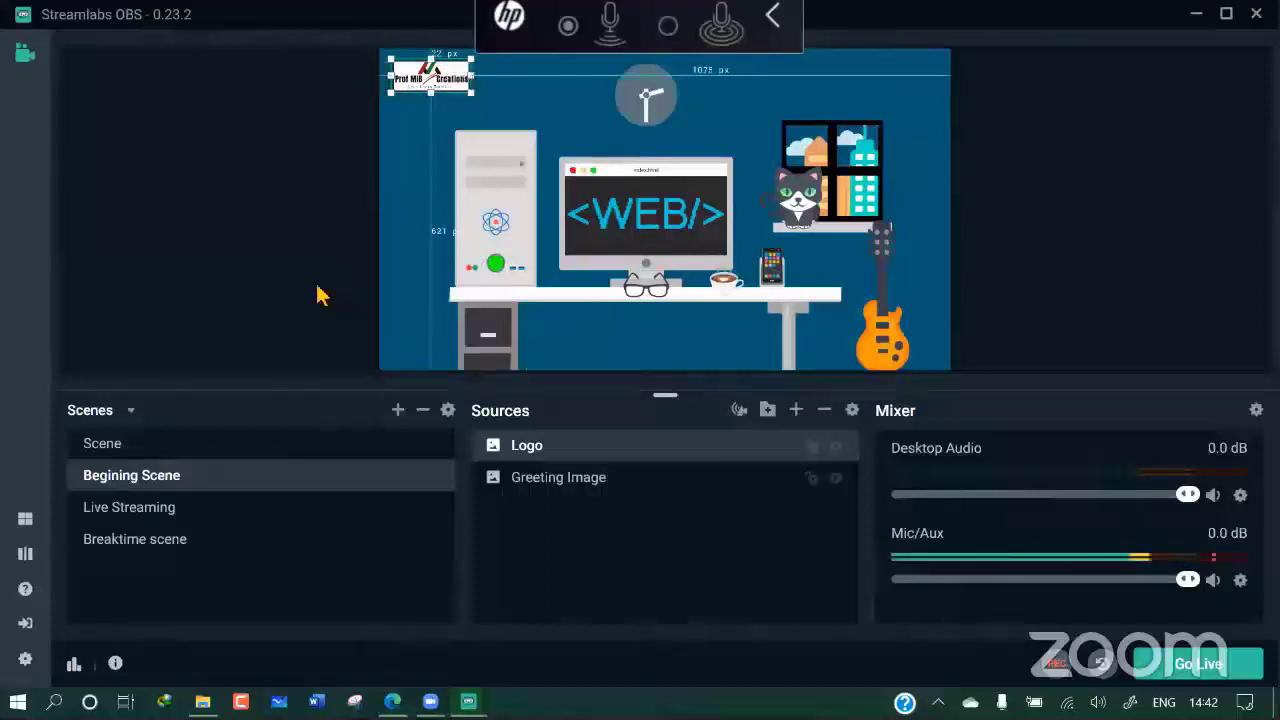
left_click(271, 280)
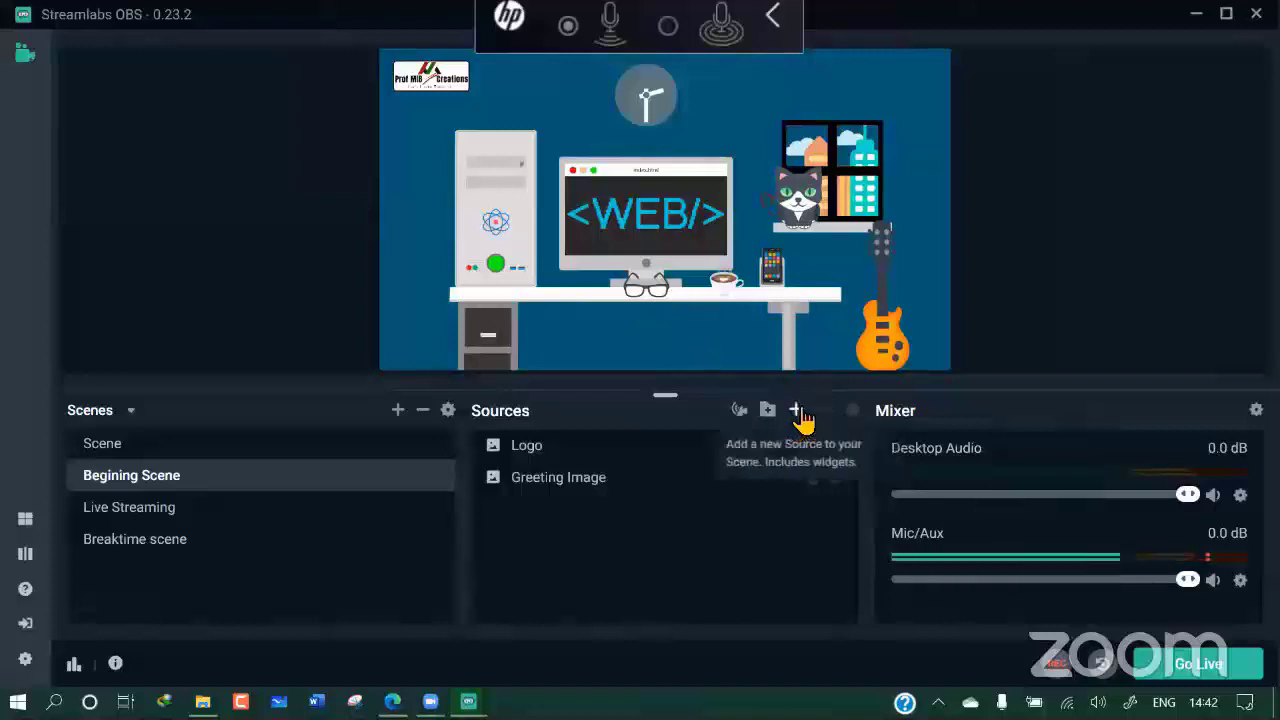
Add a Text (GDI+) source named Greeting
left_click(405, 410)
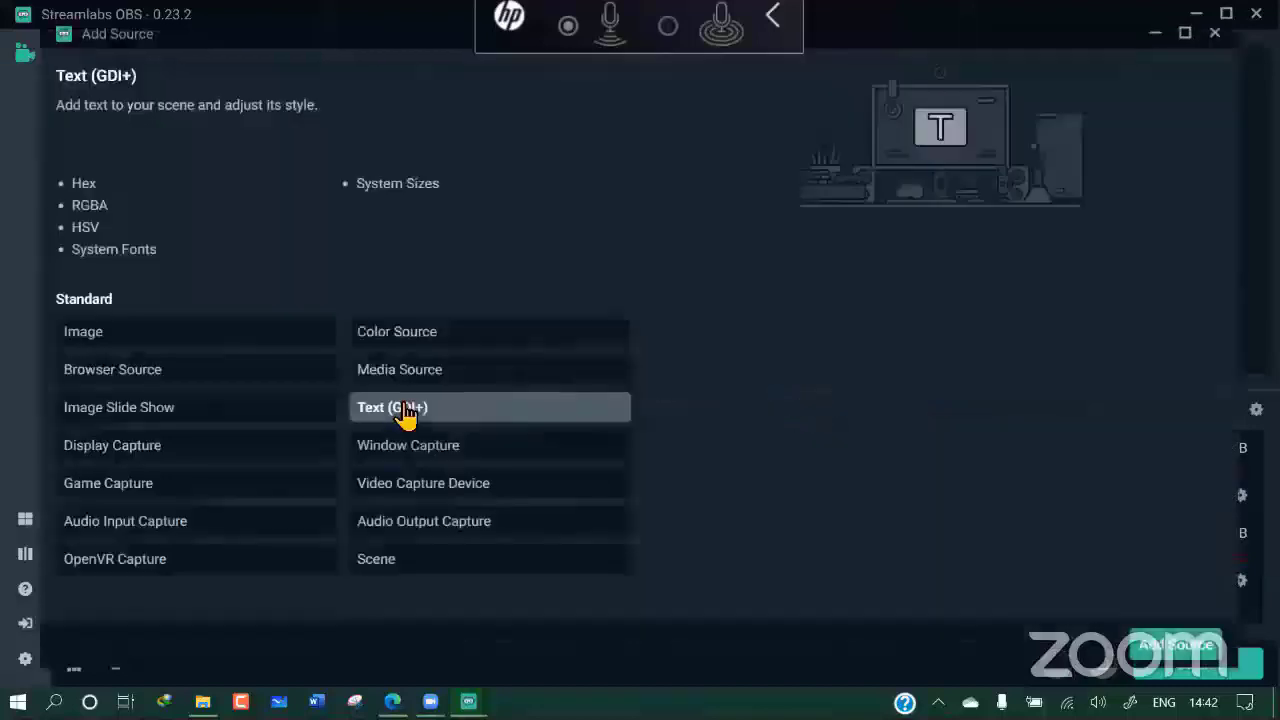
left_click(1180, 646)
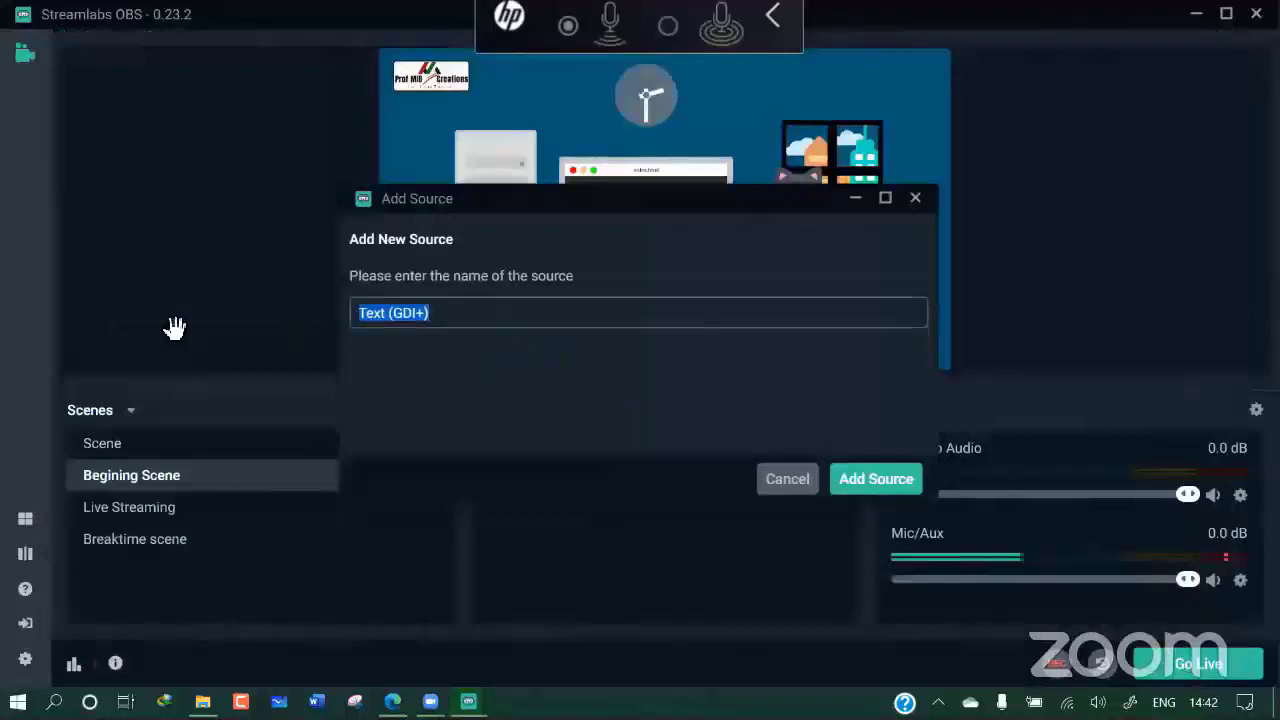
type("Greeting")
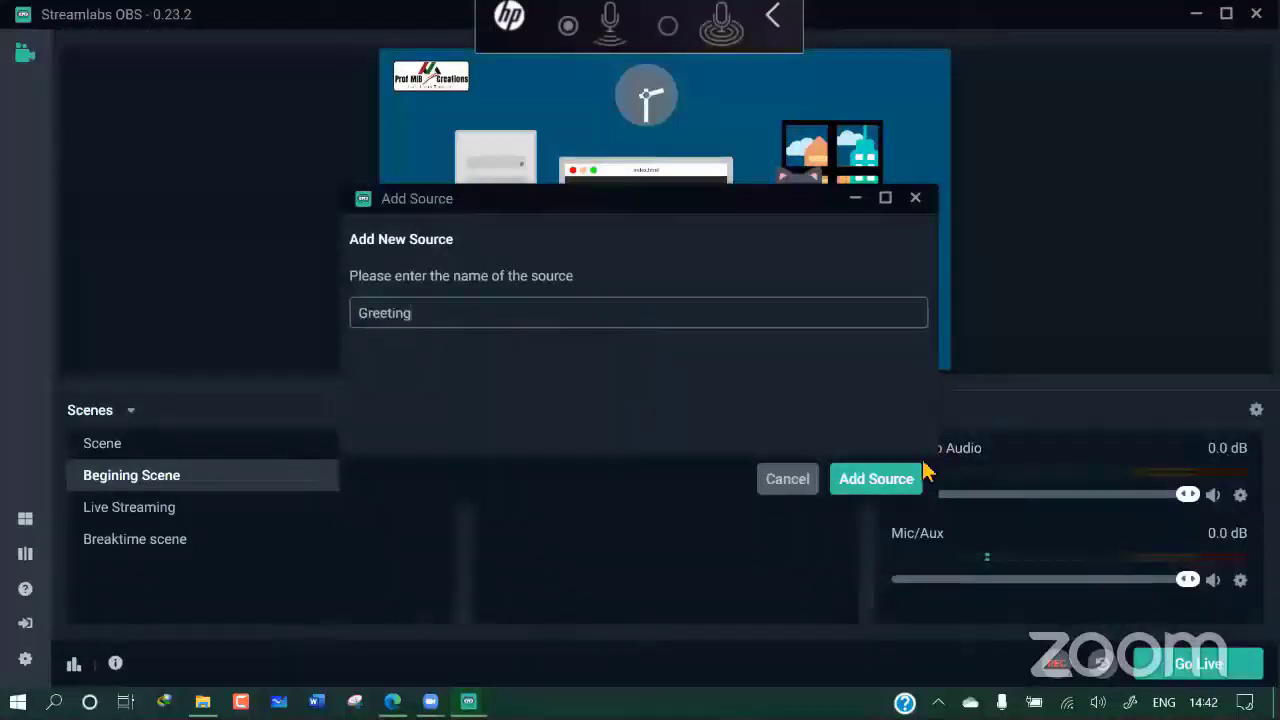
left_click(875, 480)
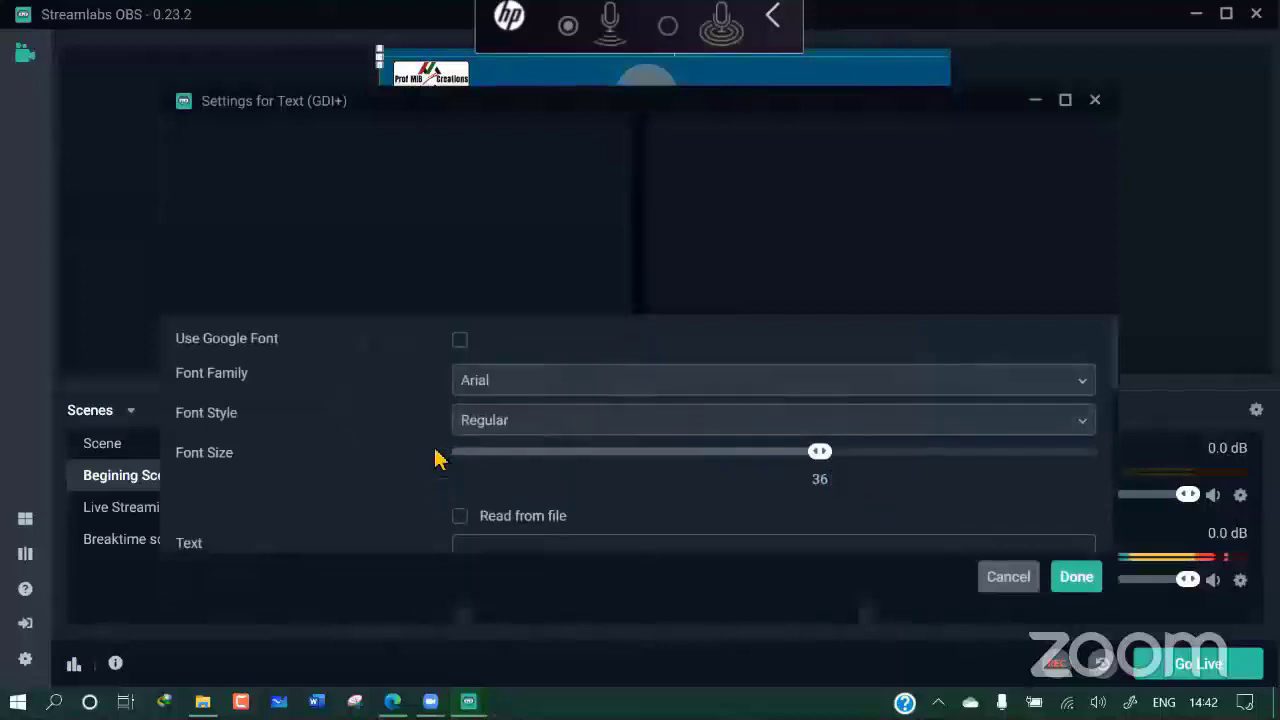
Enter the caption 'Welcome to the Webinar', briefly toggling the read-from-file option
scroll(434, 455, "down", 1)
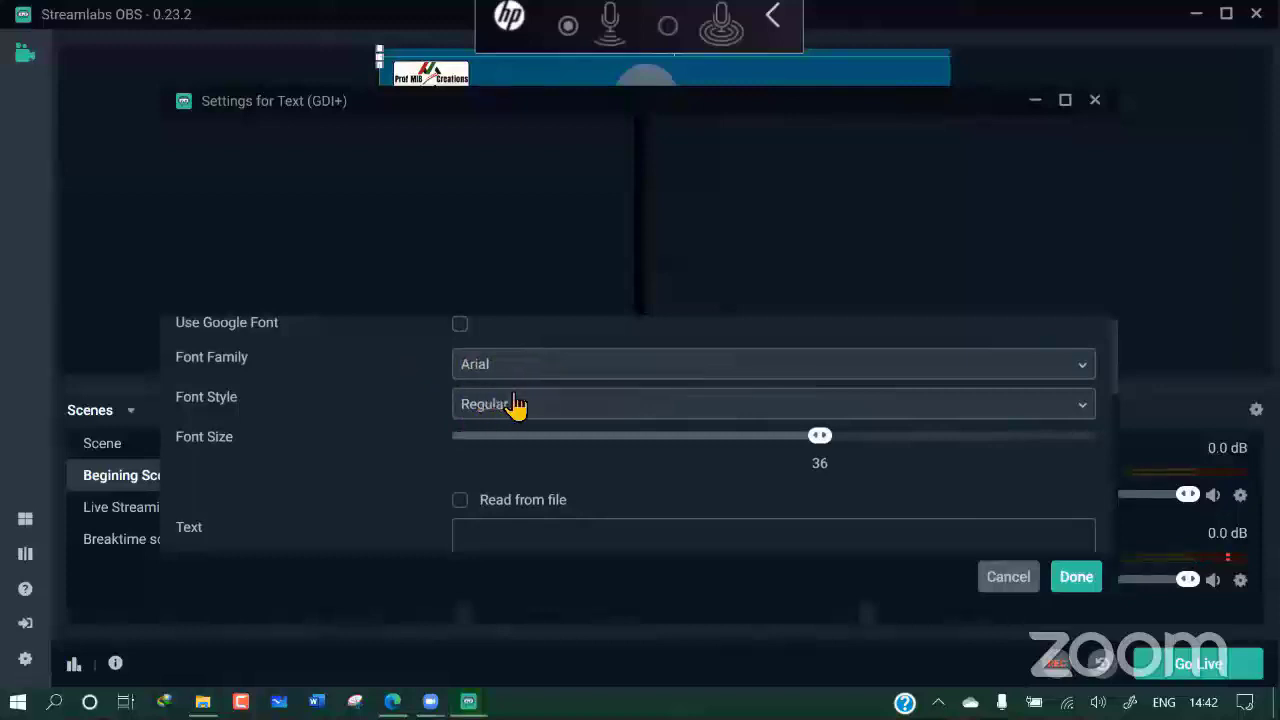
scroll(543, 449, "down", 2)
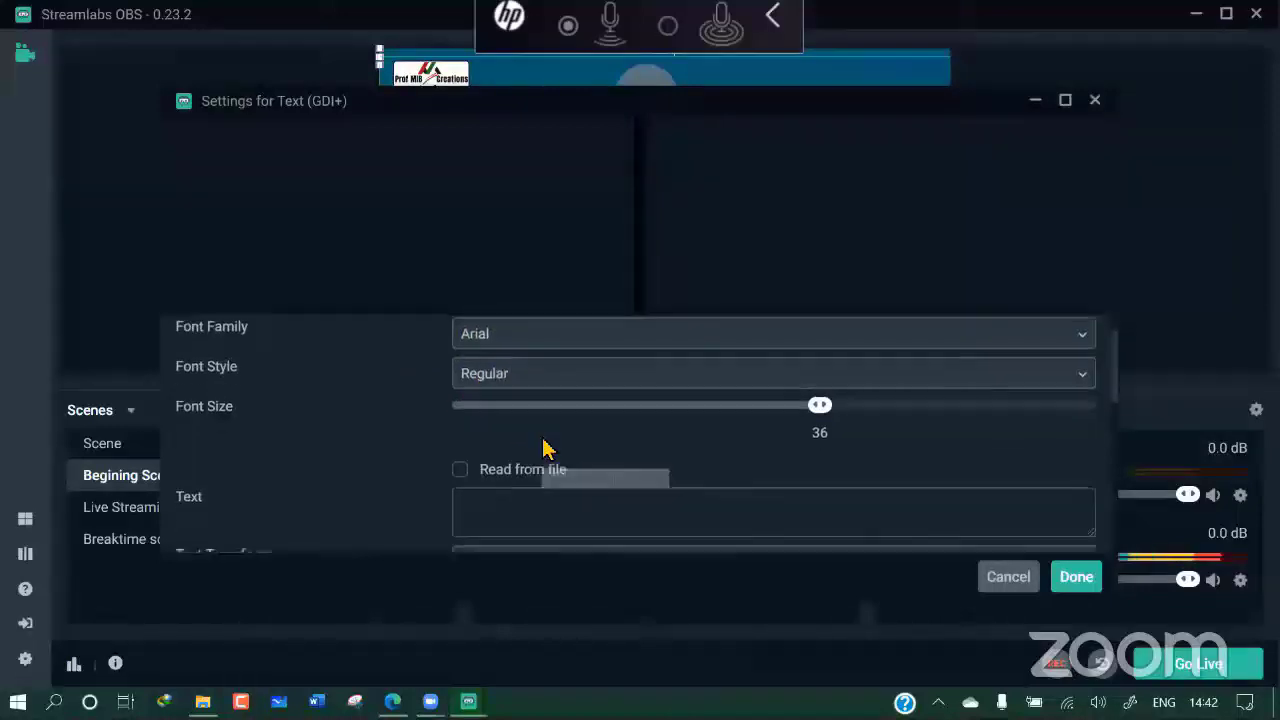
left_click(504, 494)
scroll(504, 470, "down", 4)
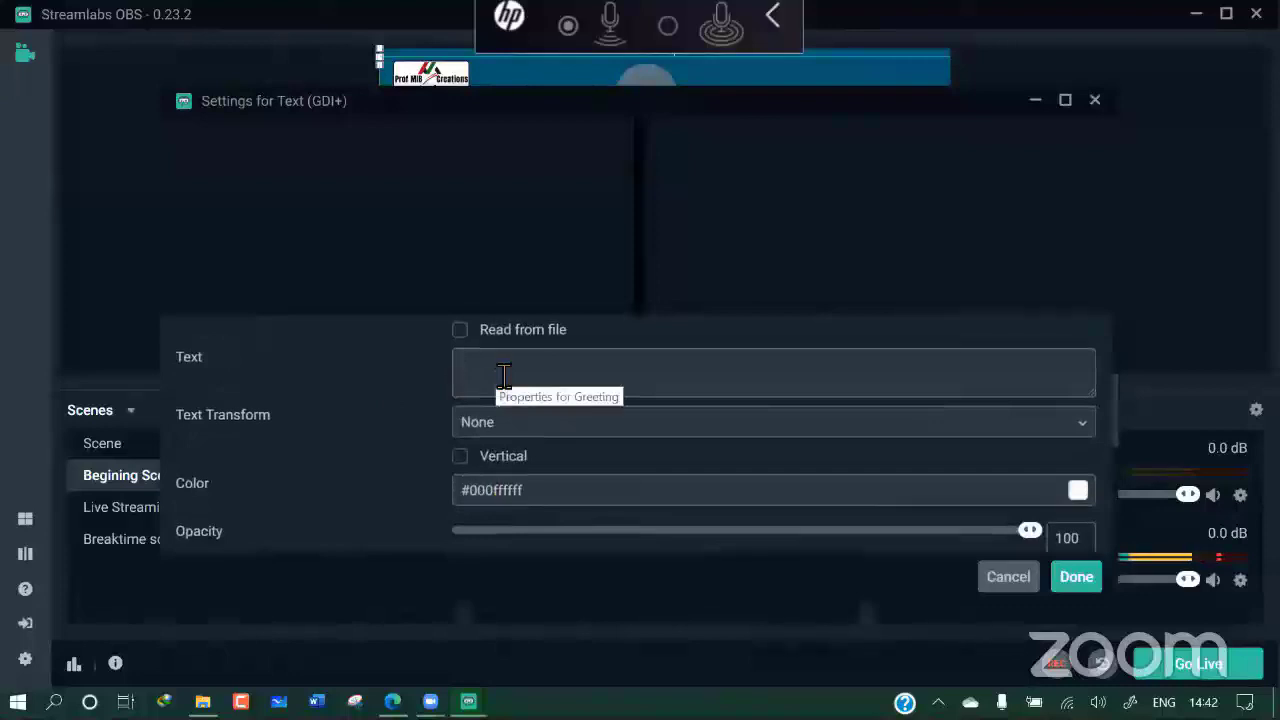
type("Wel")
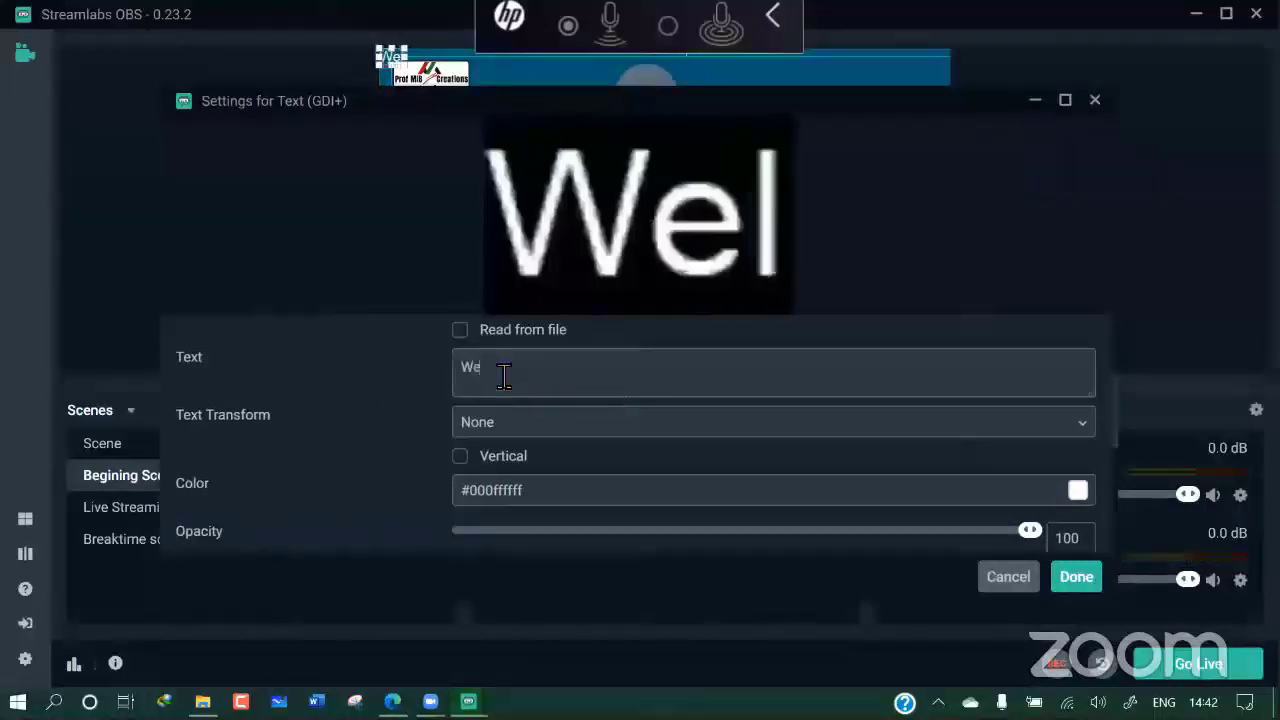
type("come to the Webinar")
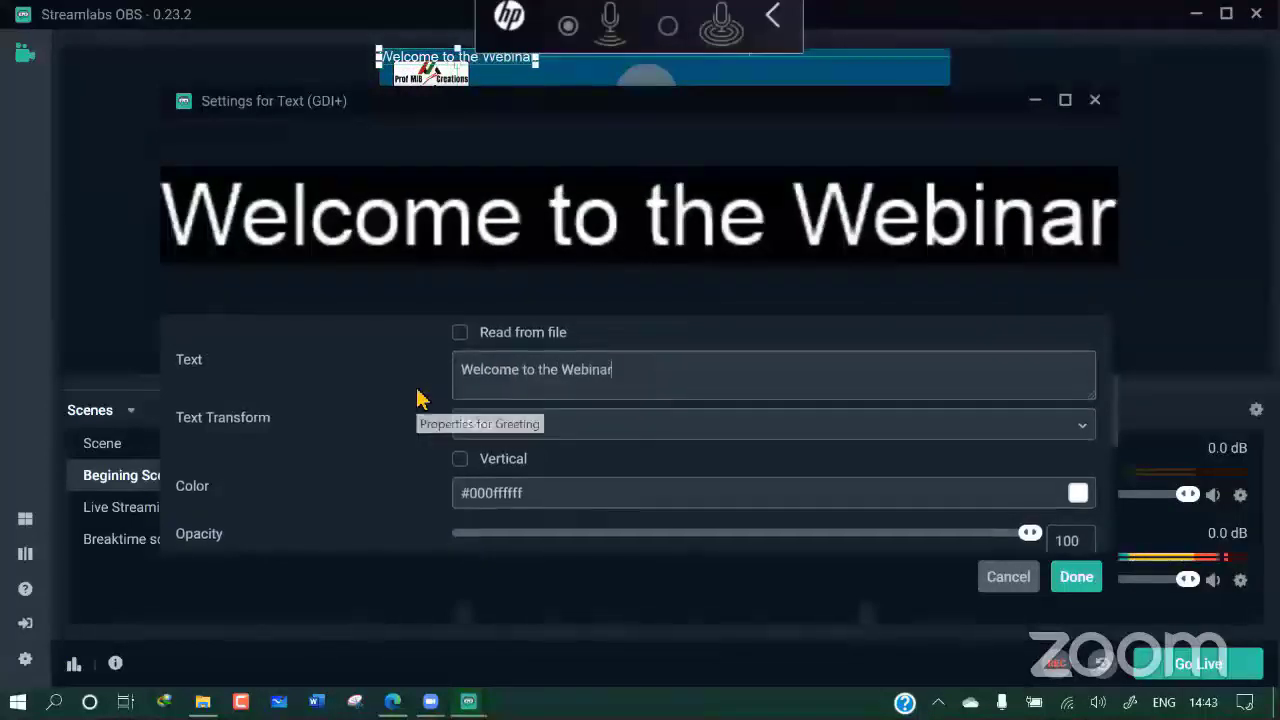
left_click(461, 338)
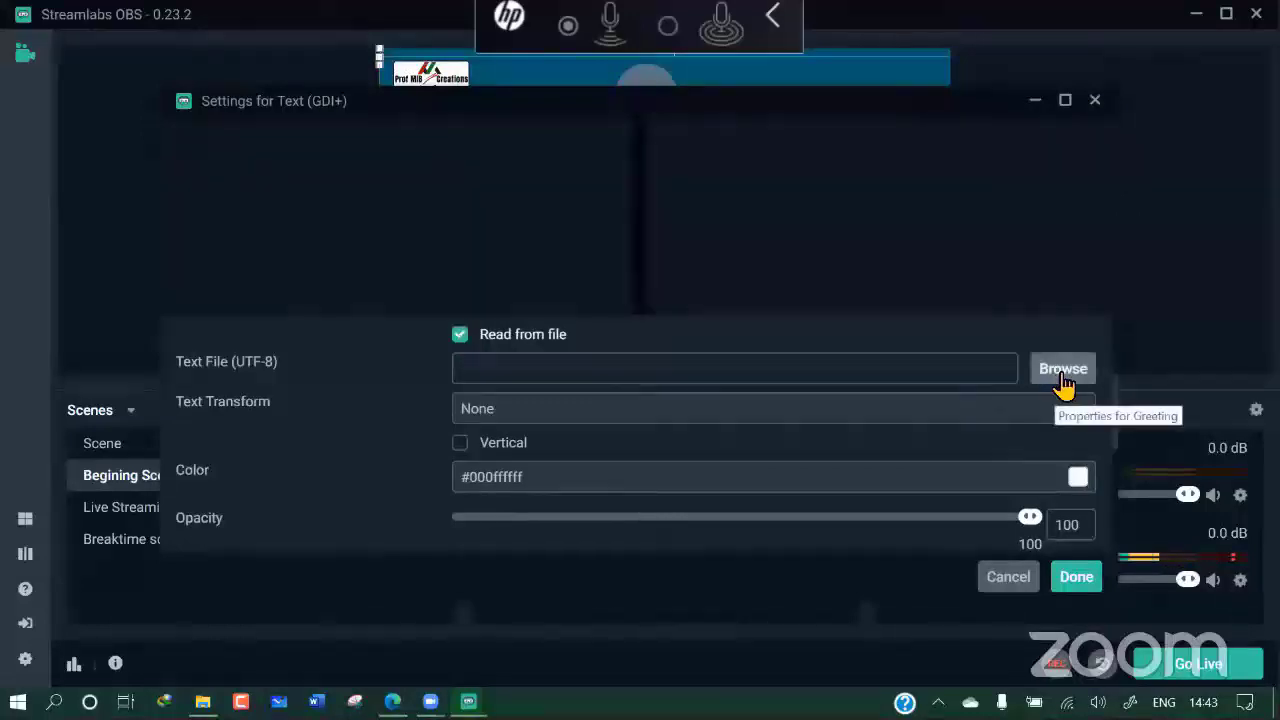
left_click(461, 336)
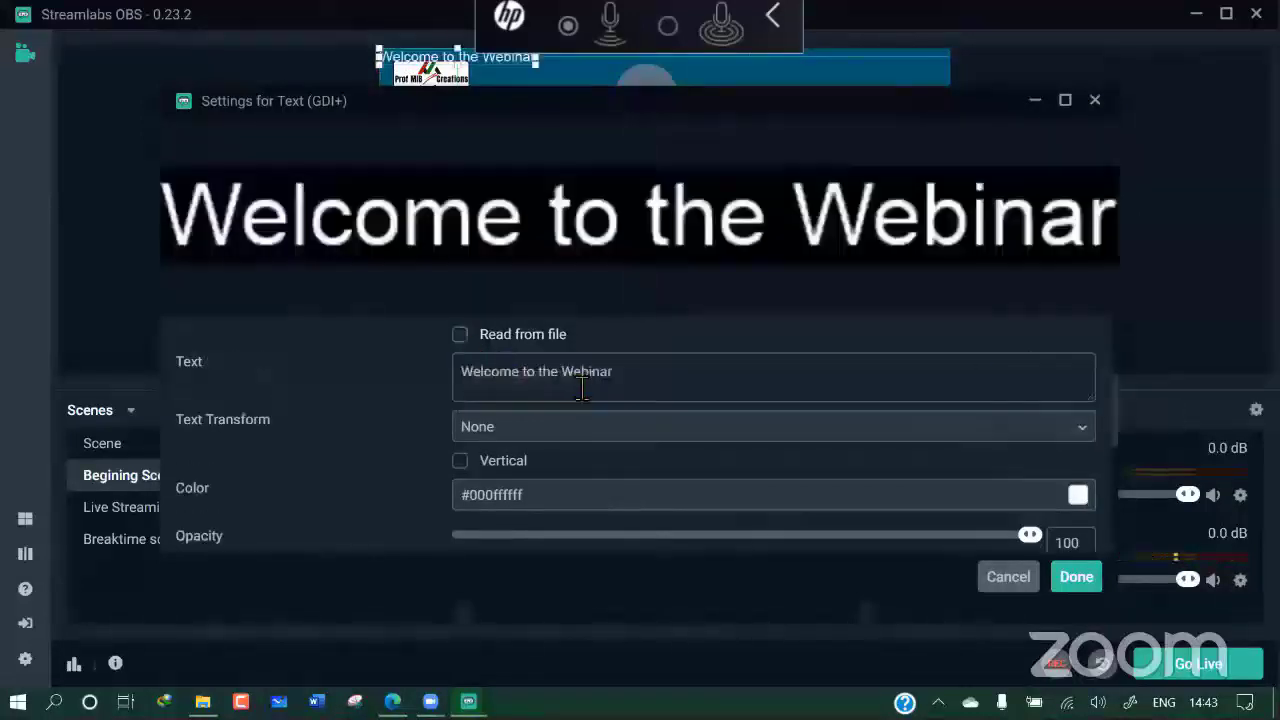
Keep text transform None and the caption horizontal after testing vertical
scroll(581, 389, "down", 1)
left_click(543, 382)
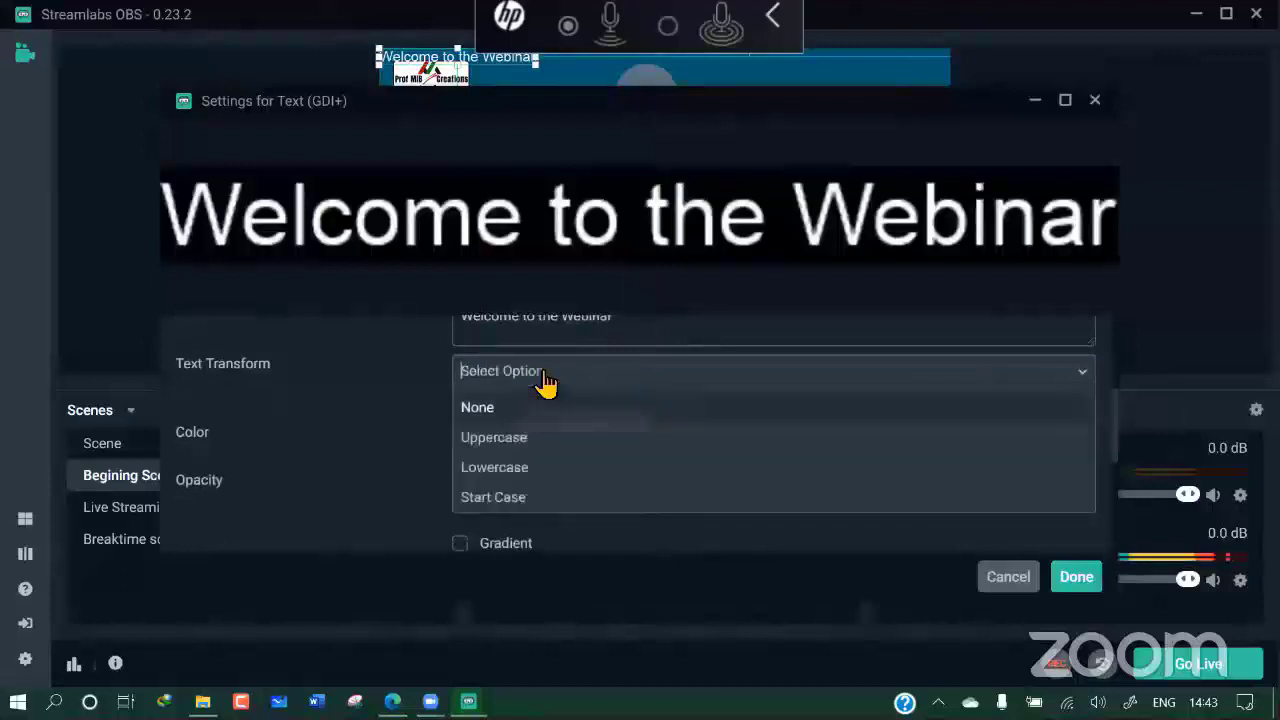
left_click(380, 432)
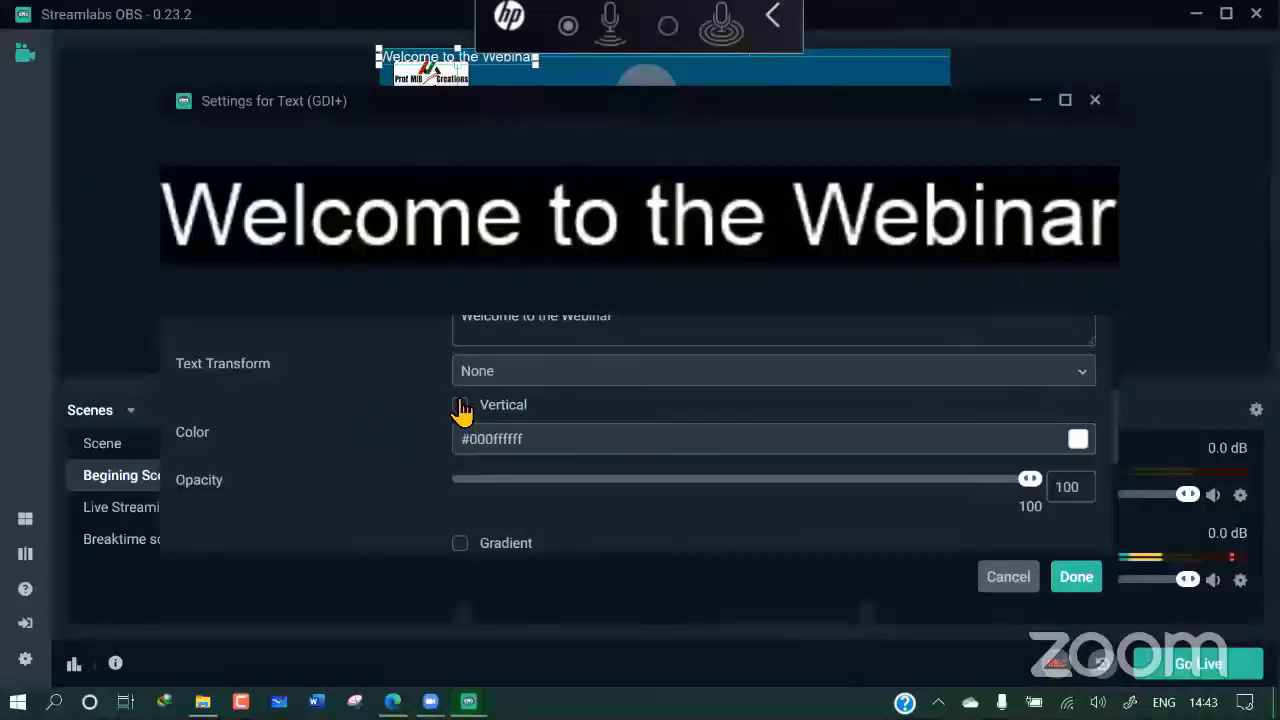
left_click(460, 405)
left_click(460, 405)
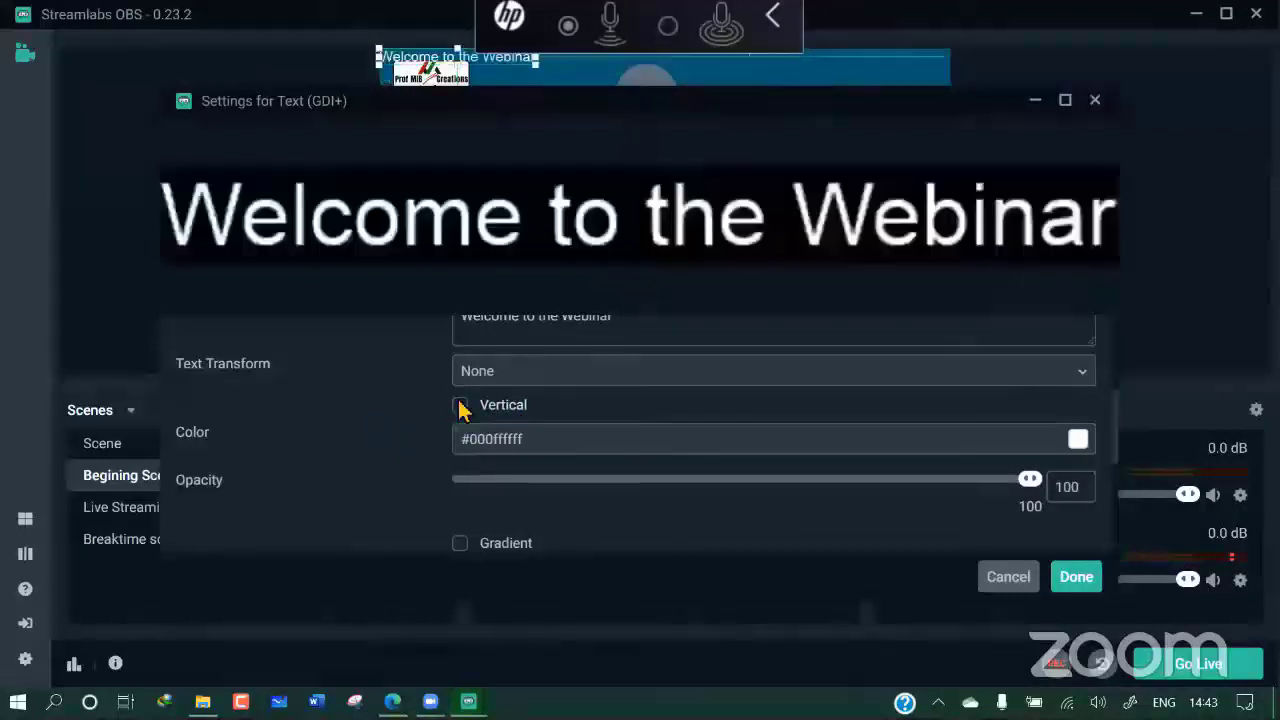
Set text opacity to 44 and background opacity to 100, leaving gradient off
scroll(531, 449, "down", 1)
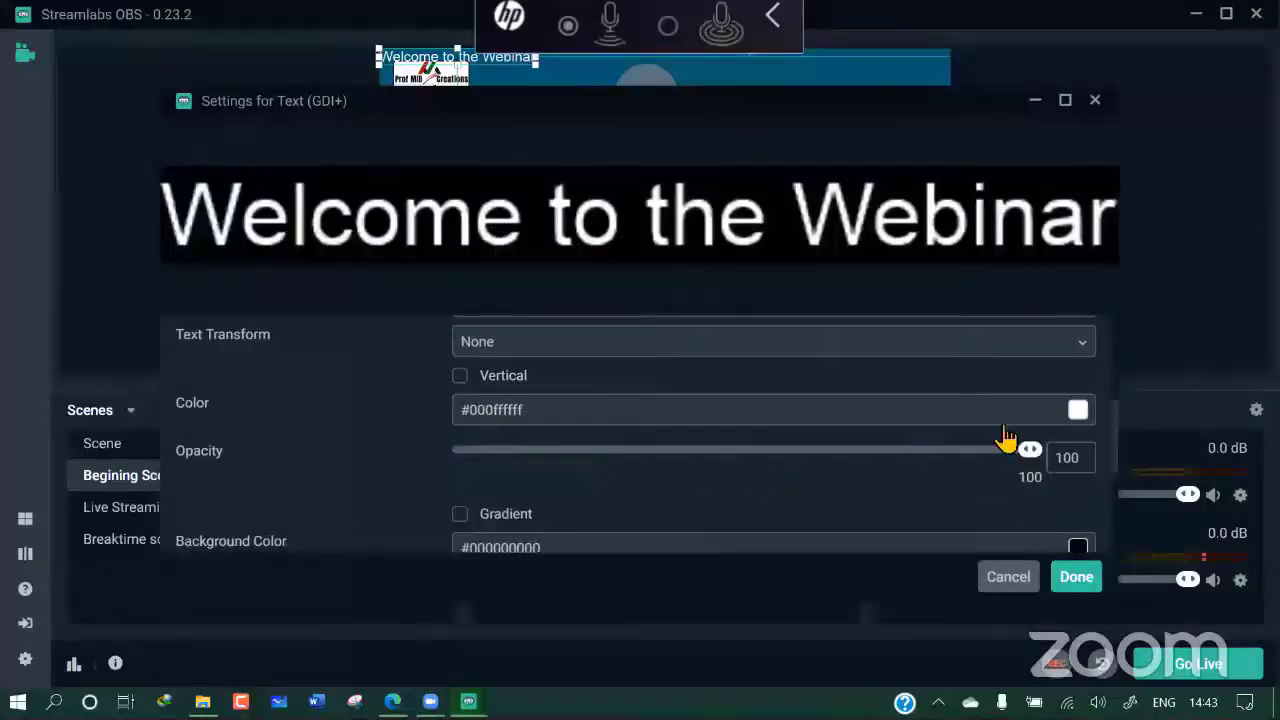
left_click_drag(1031, 455, 1054, 476)
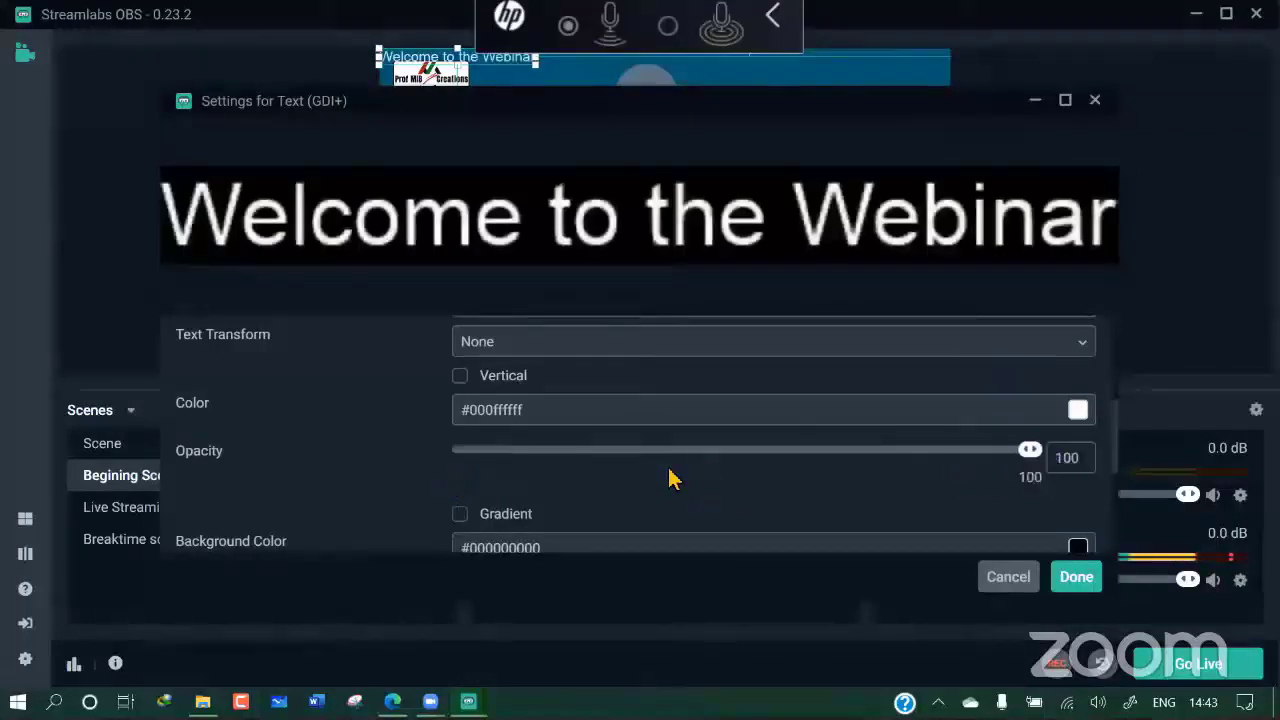
scroll(490, 418, "down", 2)
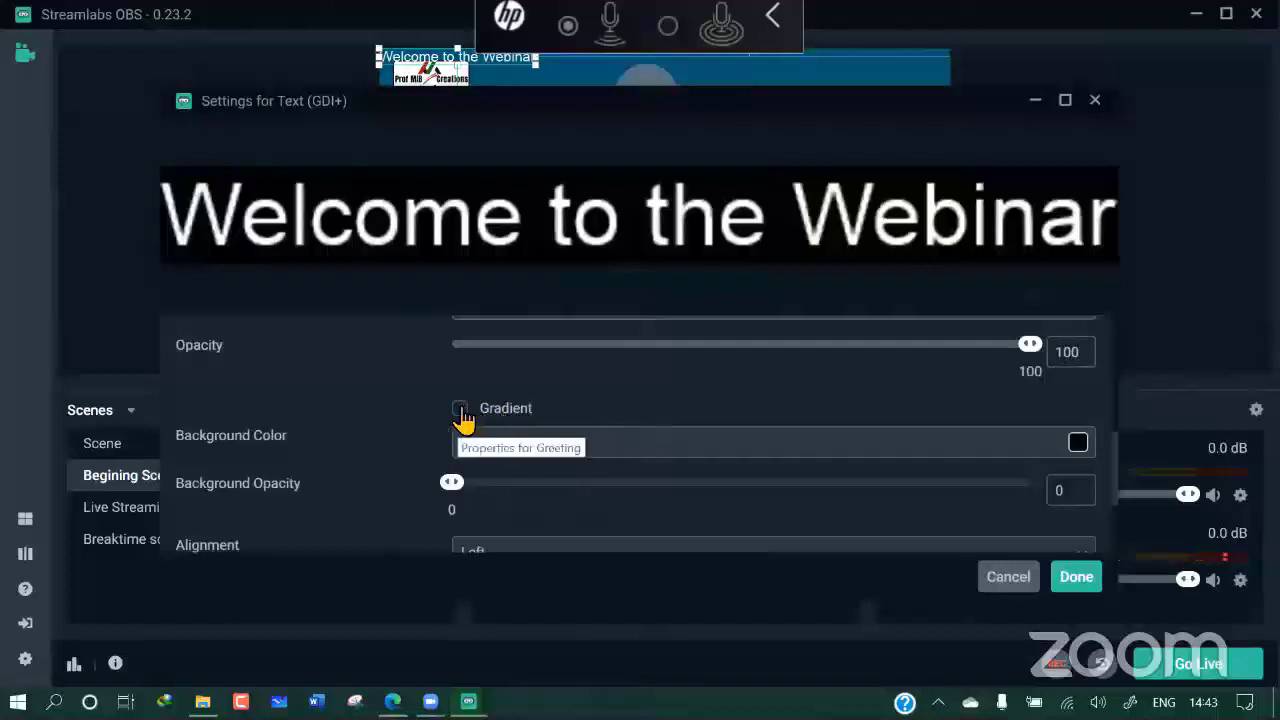
left_click(461, 411)
left_click(461, 411)
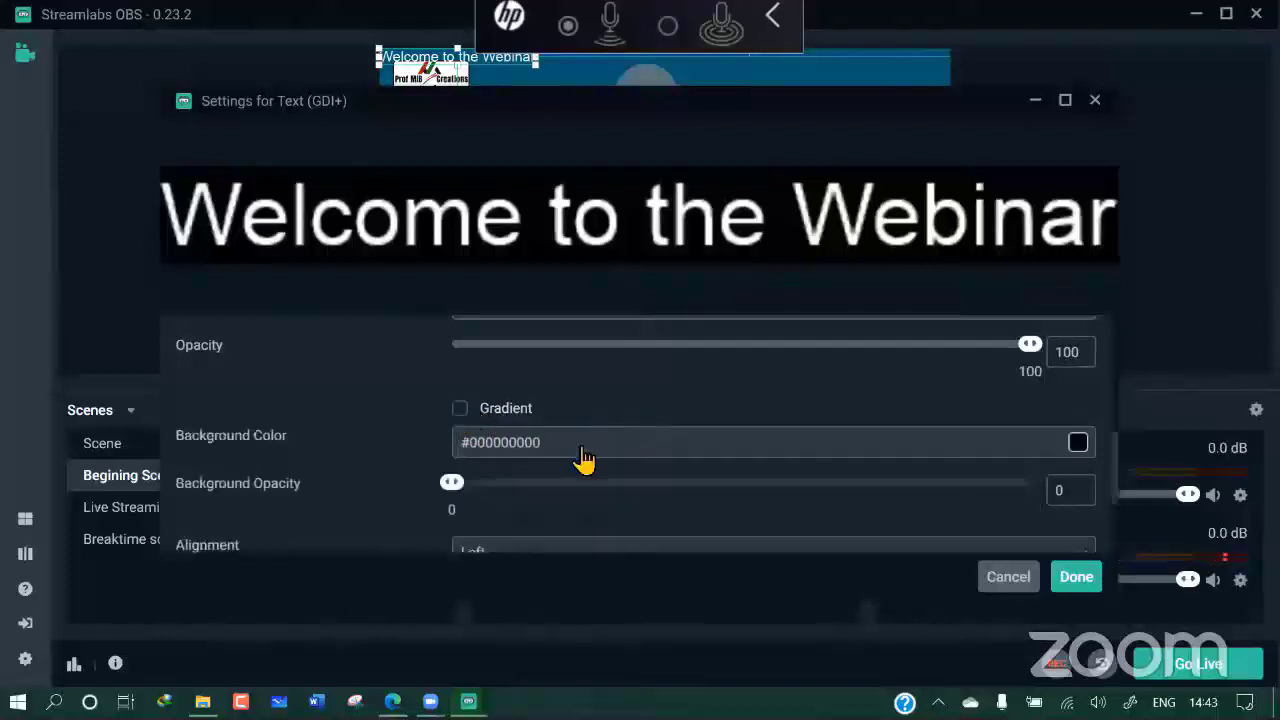
scroll(580, 458, "down", 2)
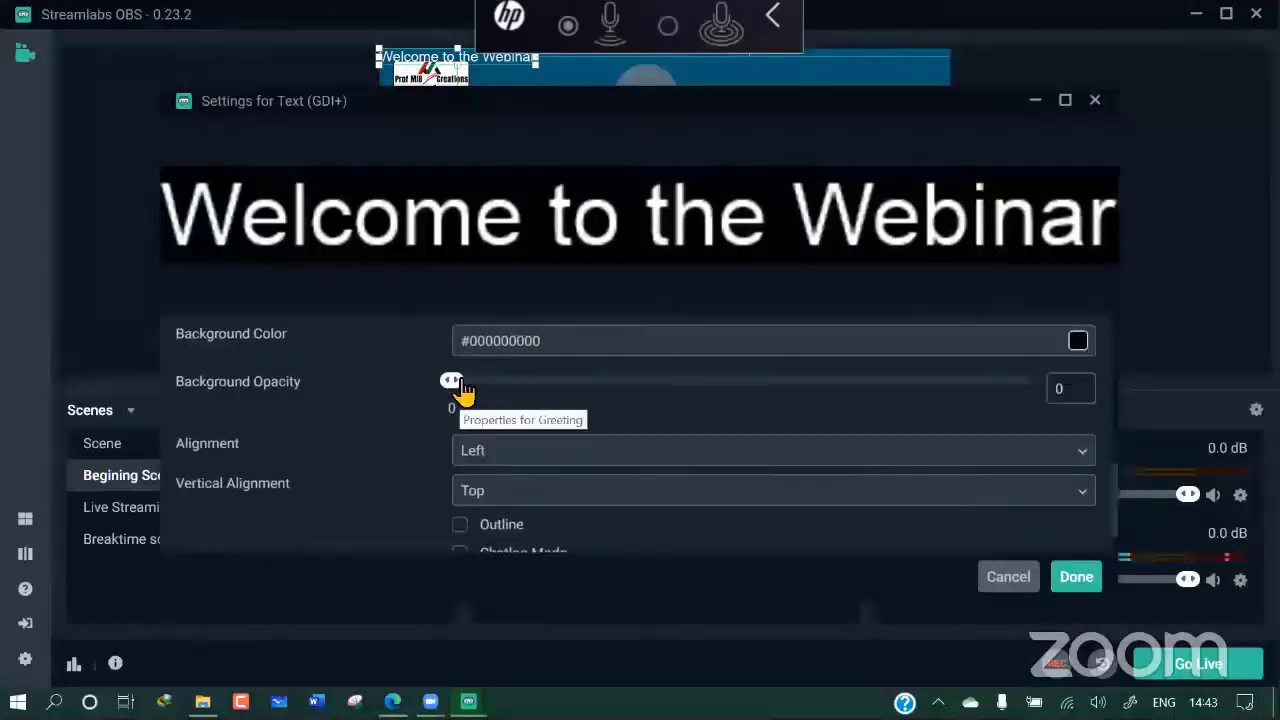
left_click_drag(455, 384, 405, 407)
scroll(605, 455, "down", 1)
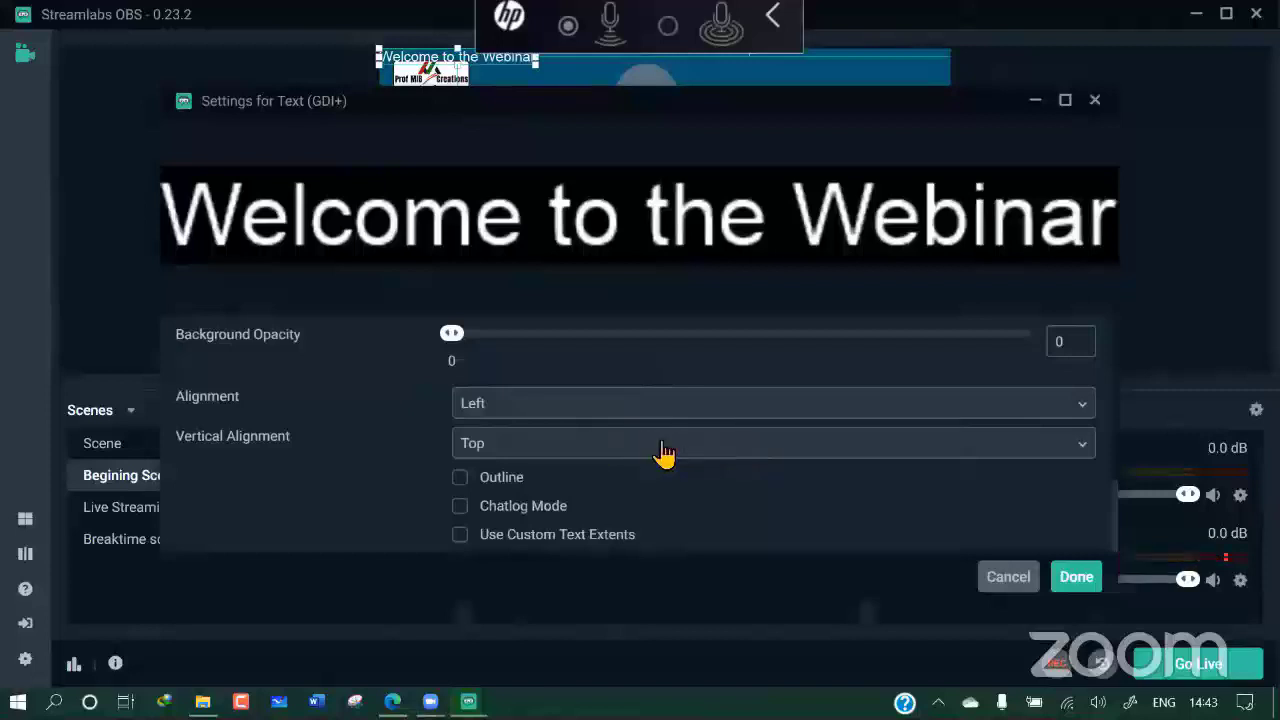
Turn on a red outline for the Greeting text and close its text settings
left_click(460, 482)
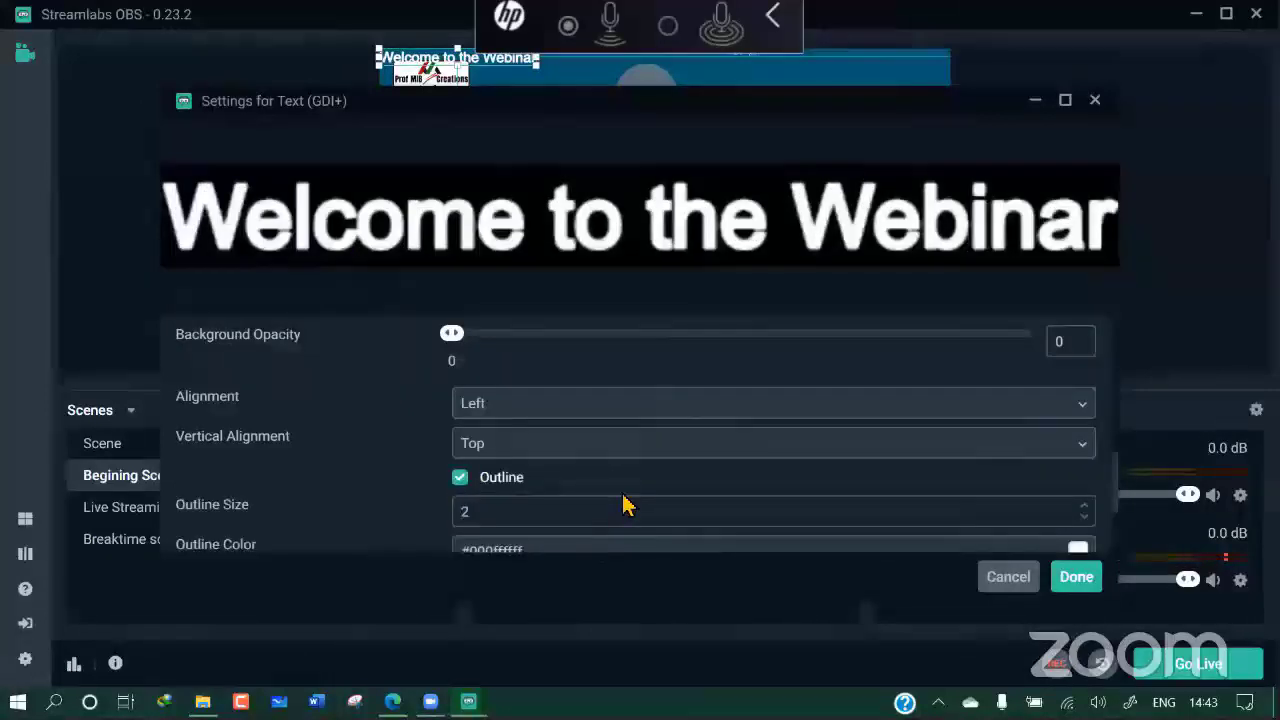
scroll(590, 500, "down", 2)
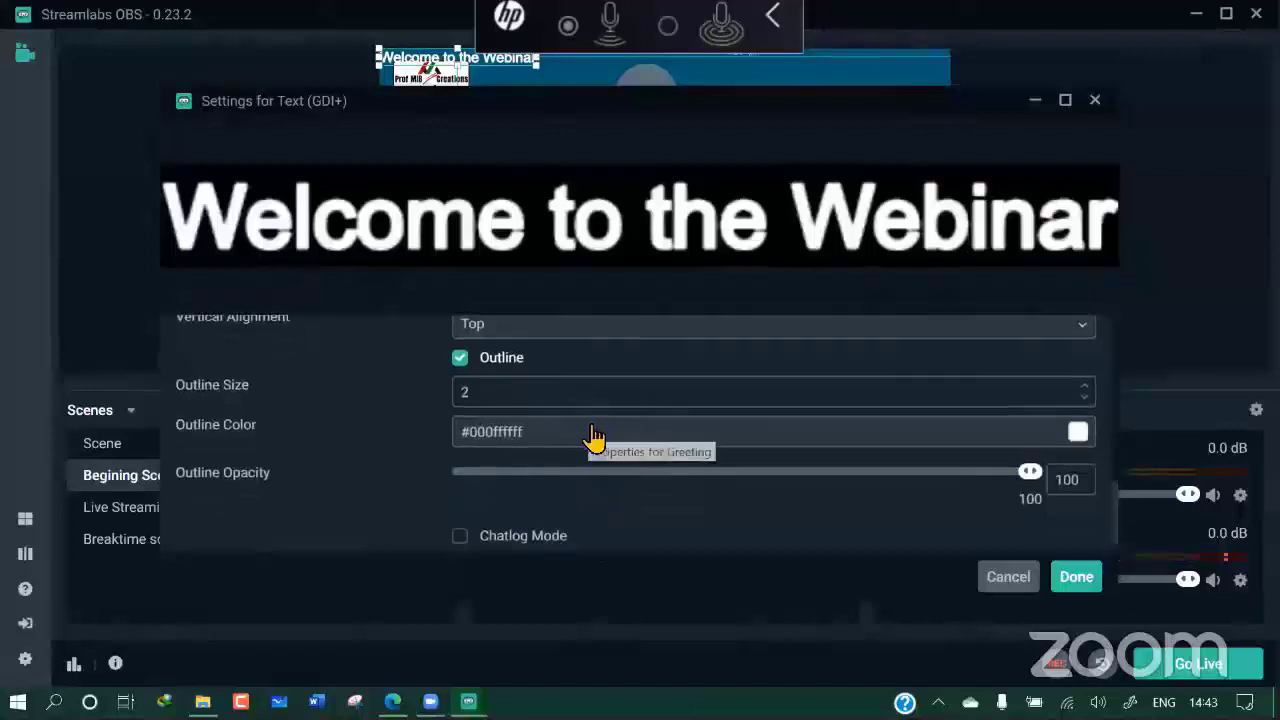
left_click(593, 435)
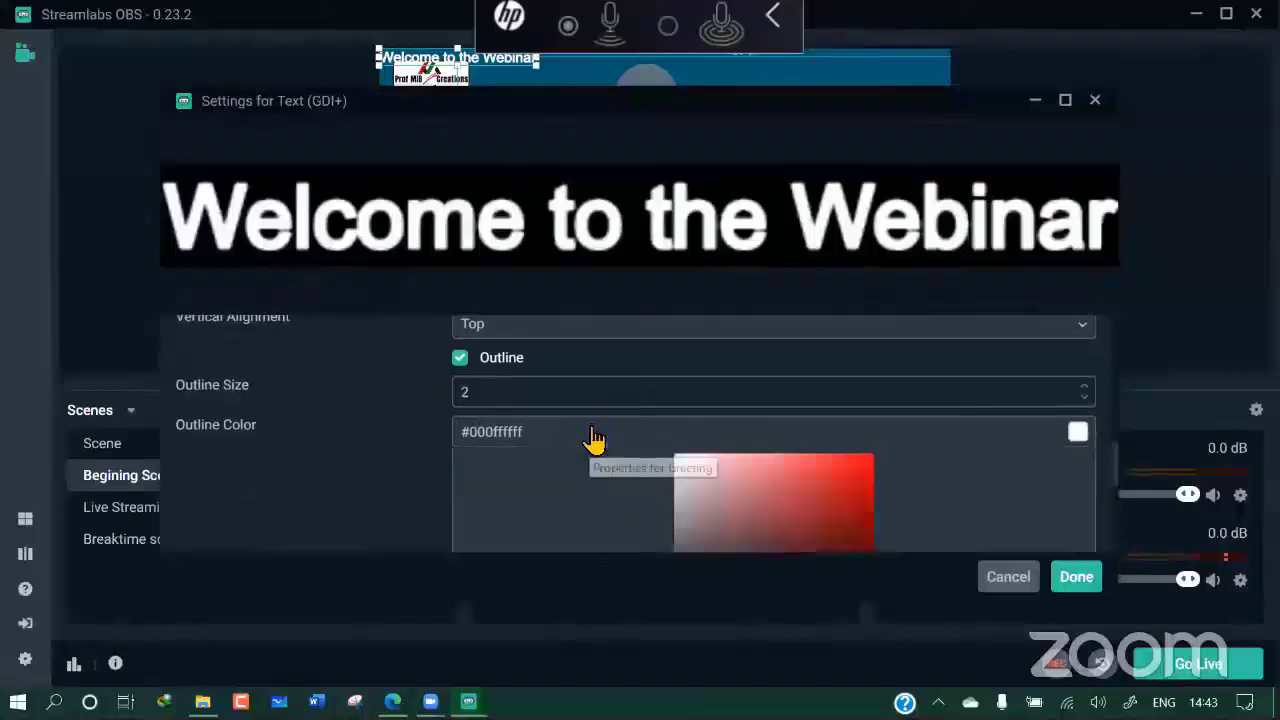
left_click(856, 479)
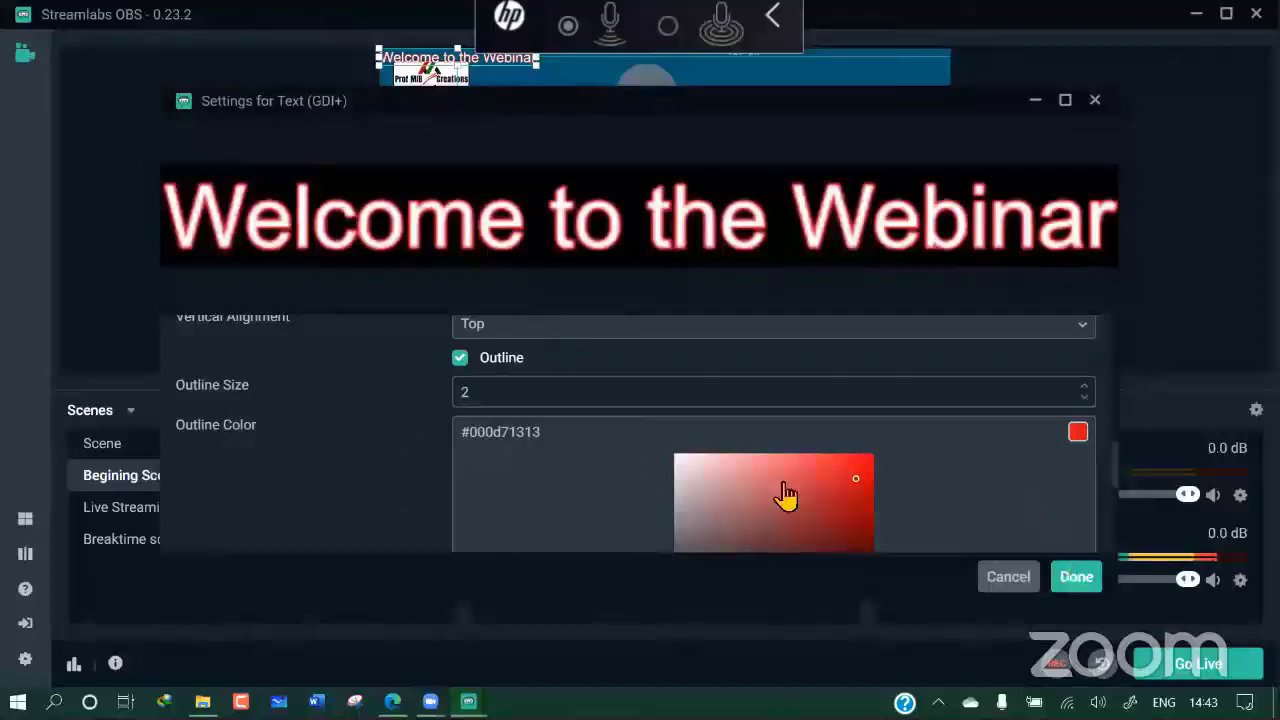
scroll(672, 461, "down", 3)
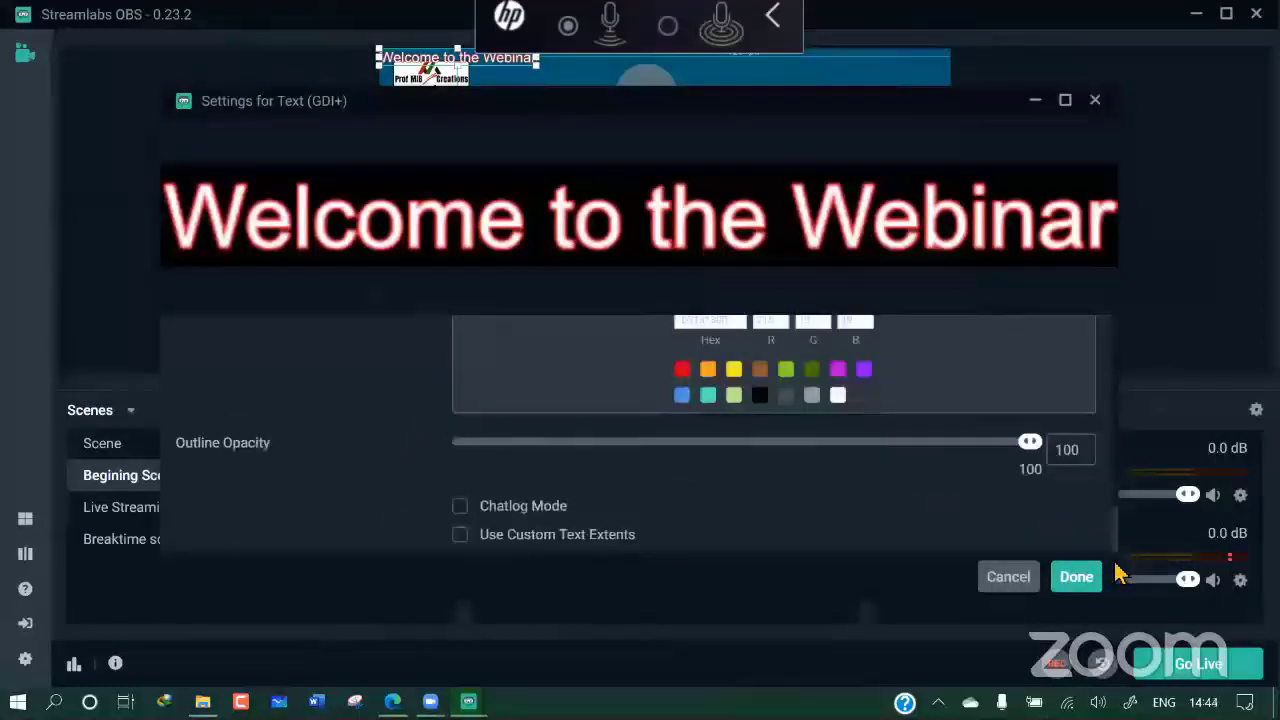
left_click(1074, 578)
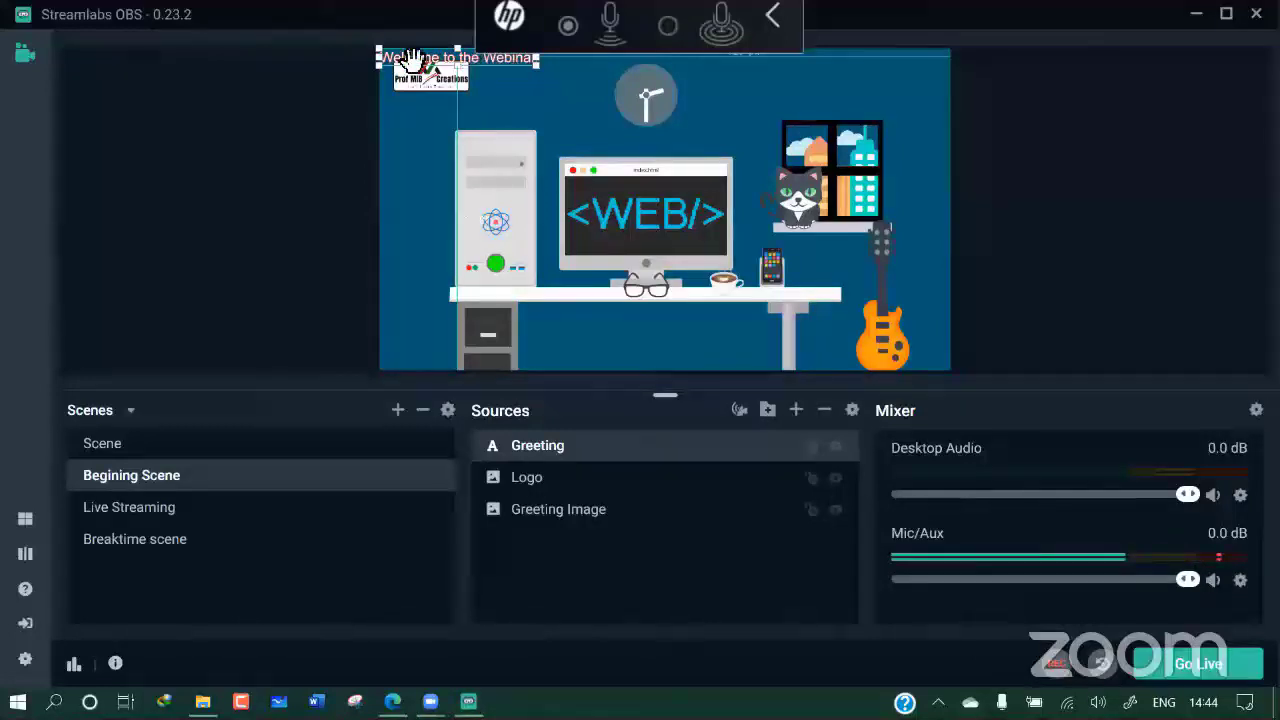
Move and resize the Greeting text to sit across the lower scene over the desk front
left_click_drag(412, 58, 528, 318)
left_click_drag(525, 320, 437, 283)
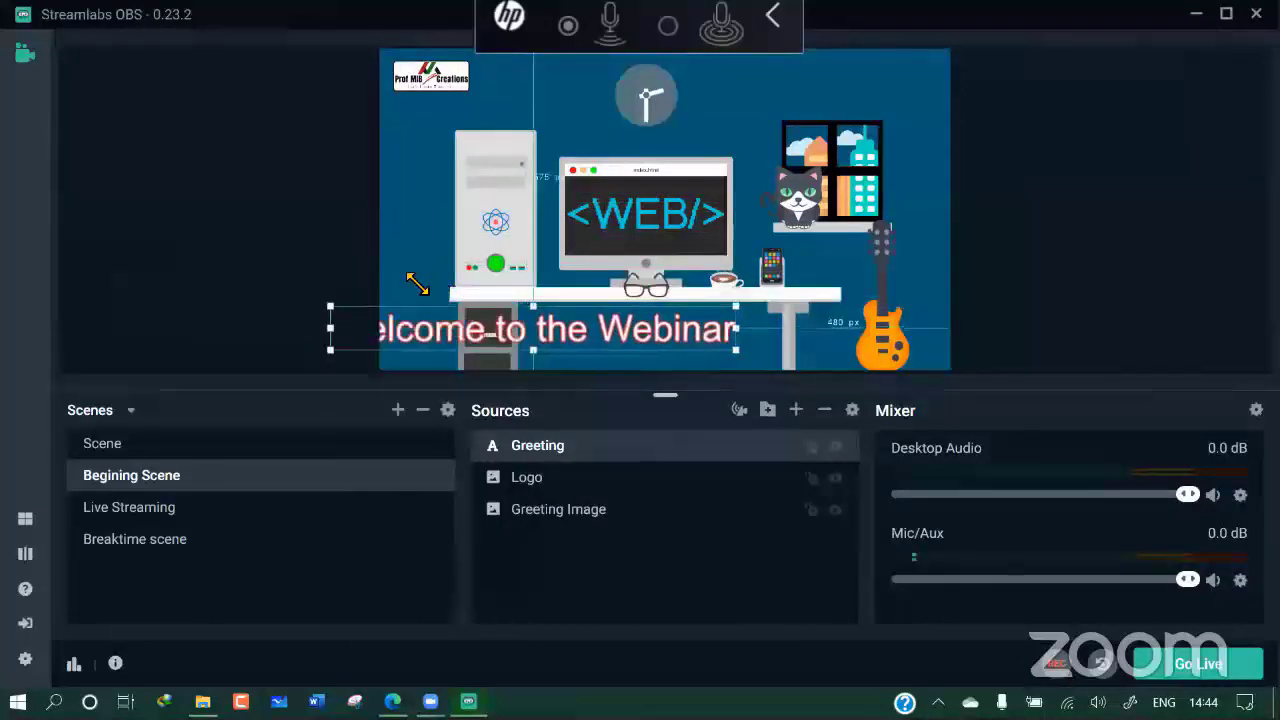
left_click_drag(630, 350, 723, 357)
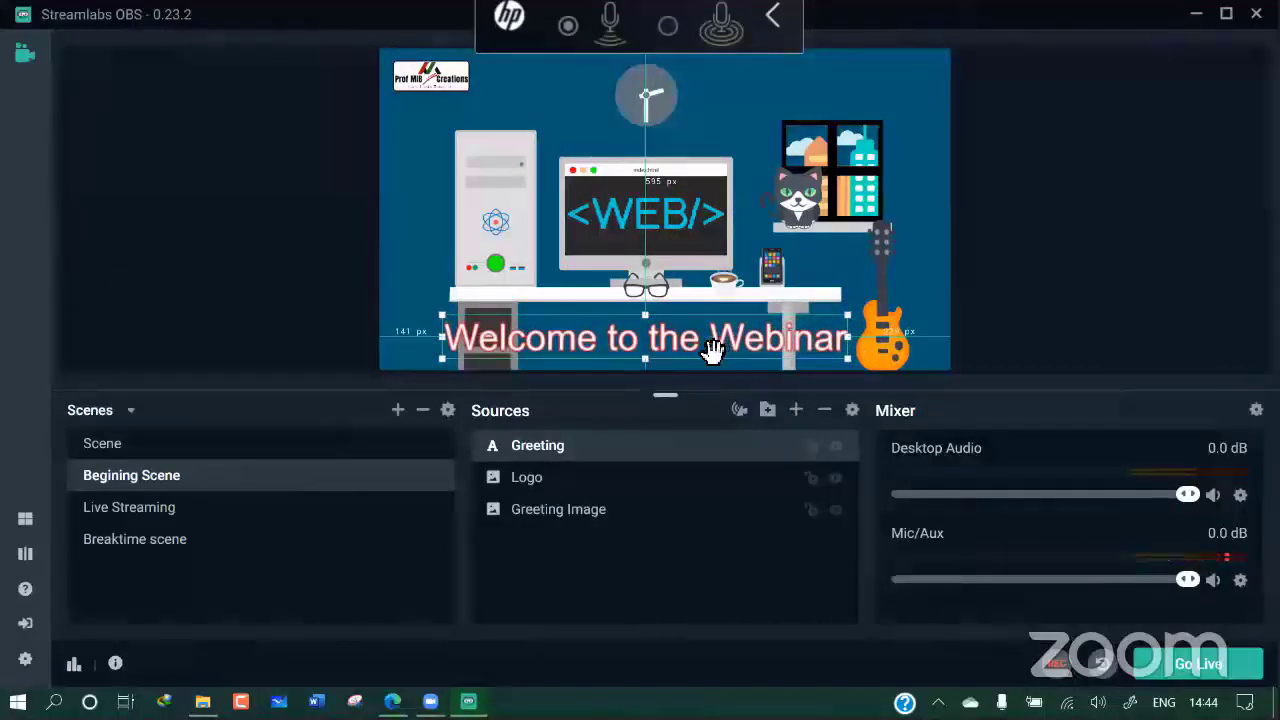
Open the Filters window for the Greeting source
right_click(580, 454)
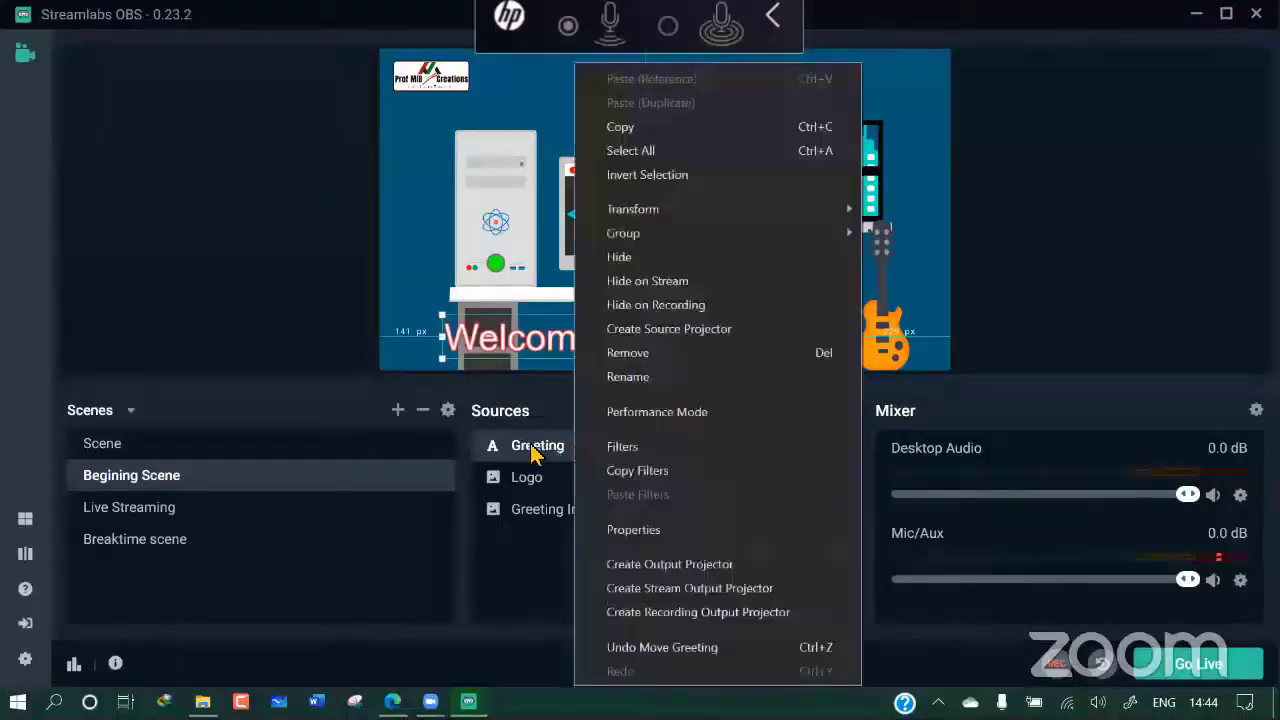
left_click(534, 454)
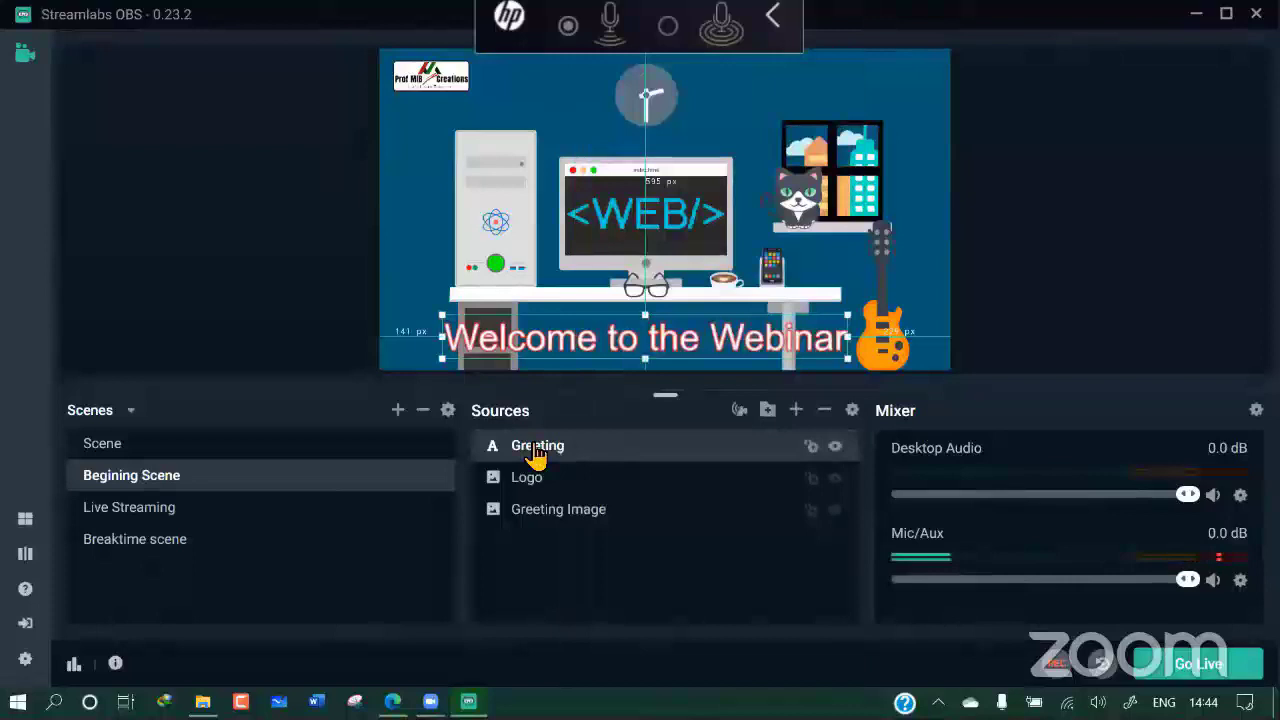
right_click(536, 454)
left_click(558, 524)
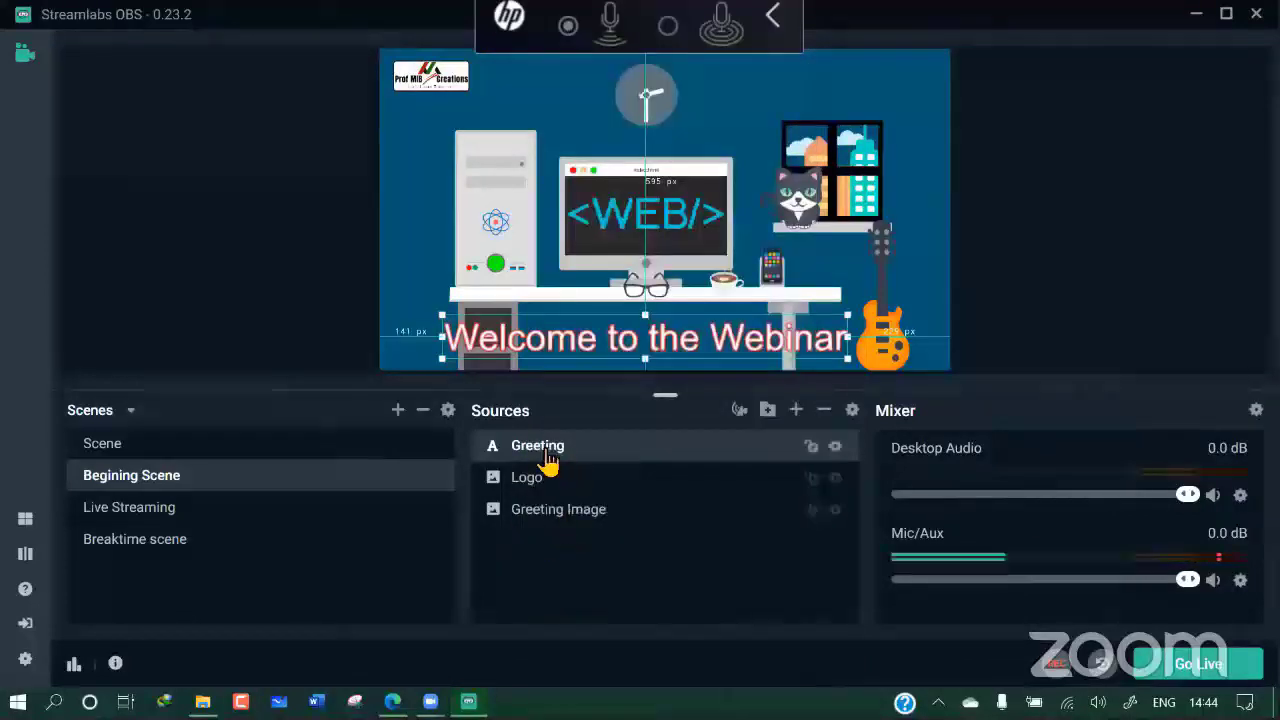
right_click(546, 455)
left_click(603, 455)
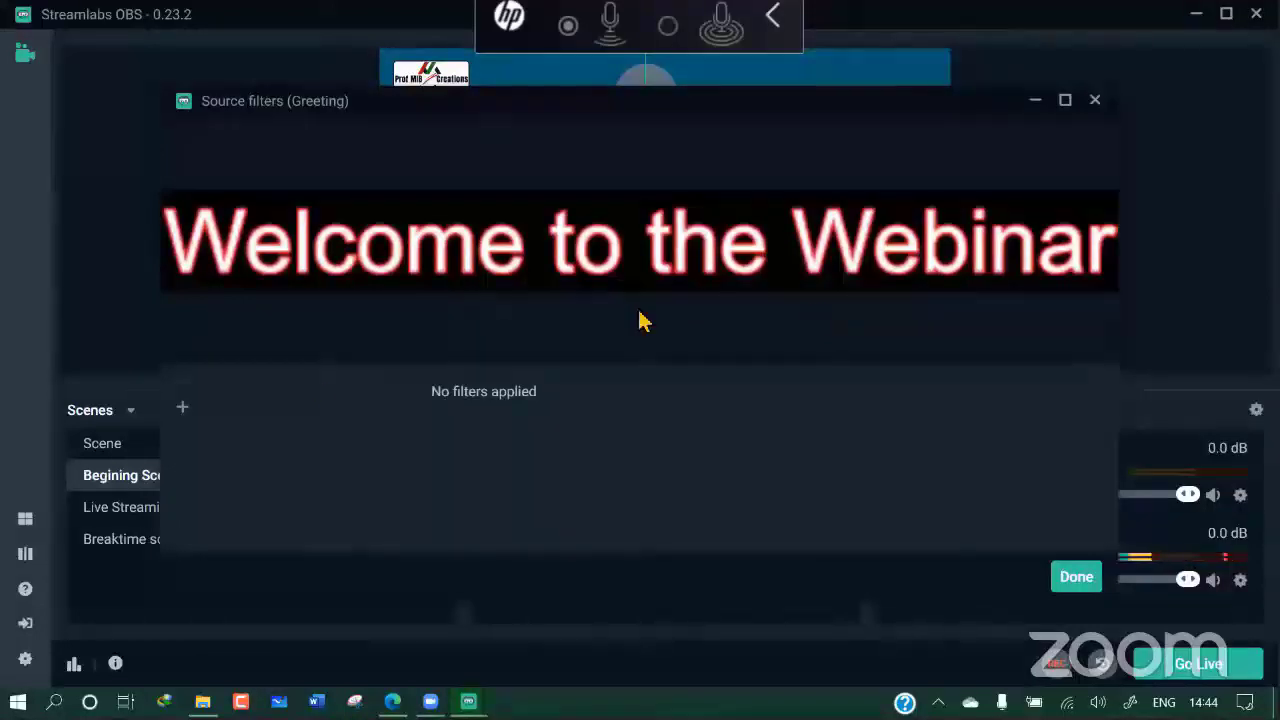
Add a Scroll filter with horizontal speed 35 to the Greeting text, then select the Live Streaming scene
left_click(182, 409)
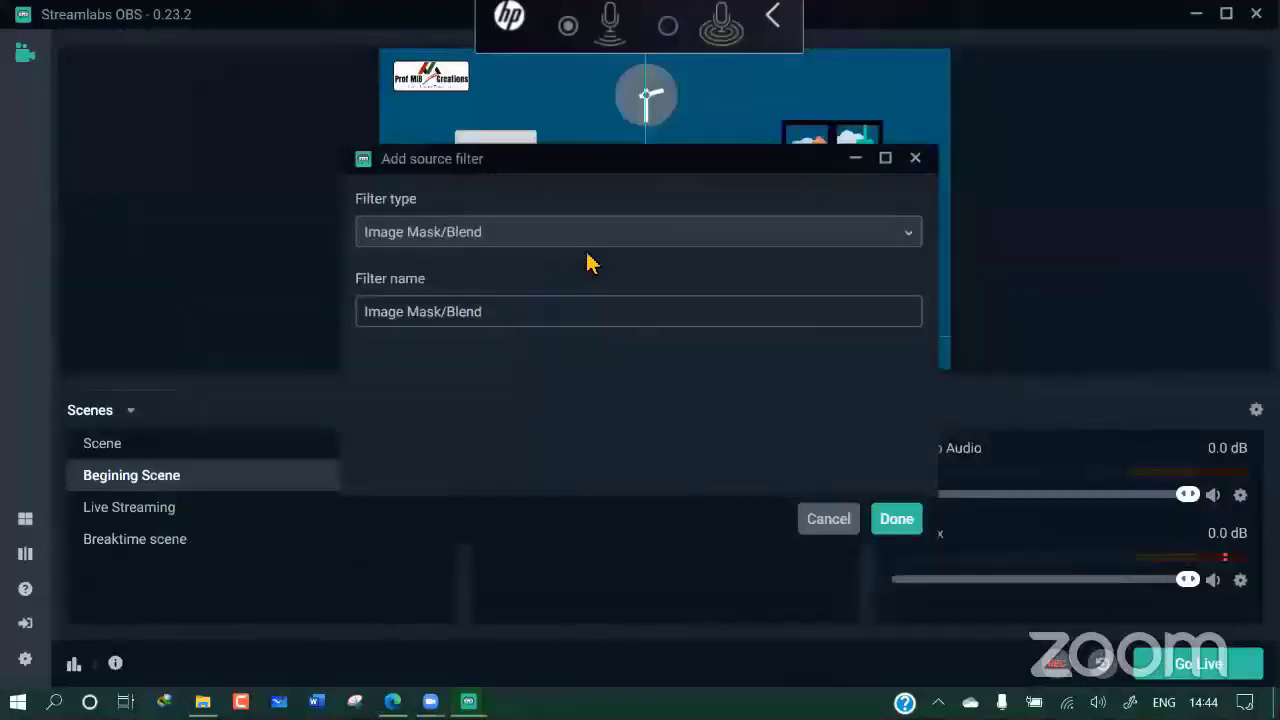
left_click(645, 232)
left_click(420, 390)
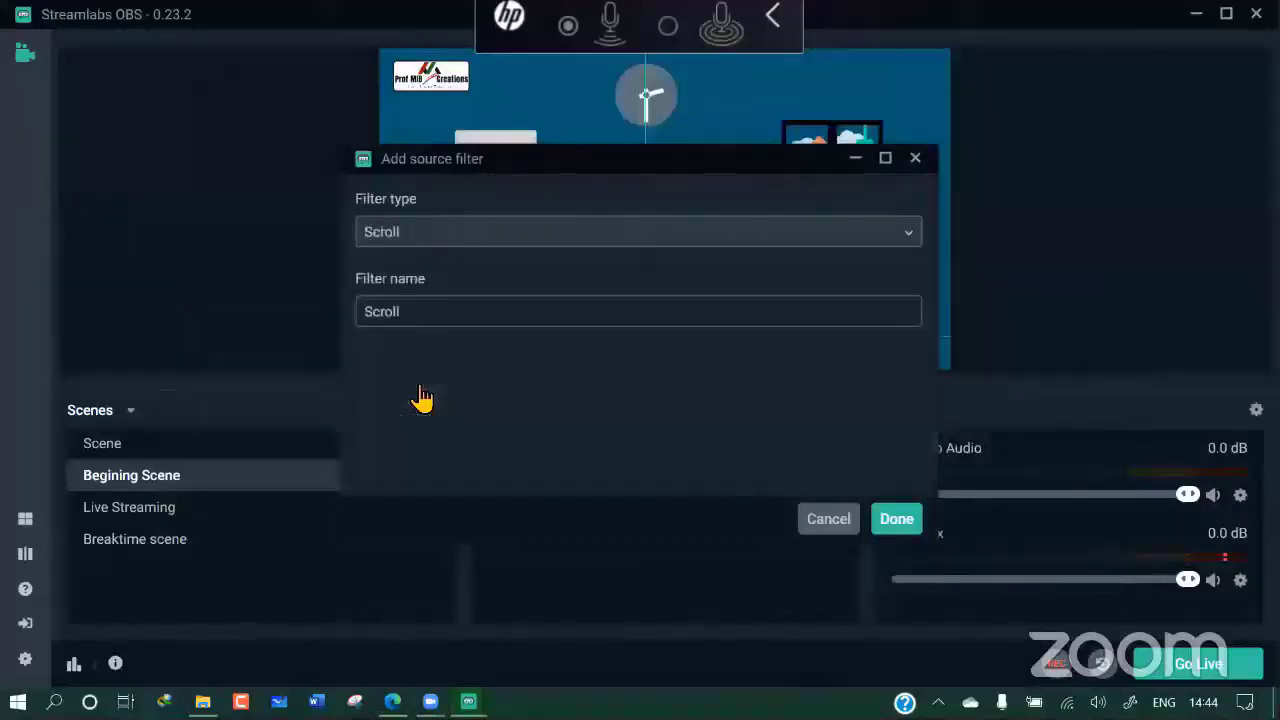
left_click(890, 532)
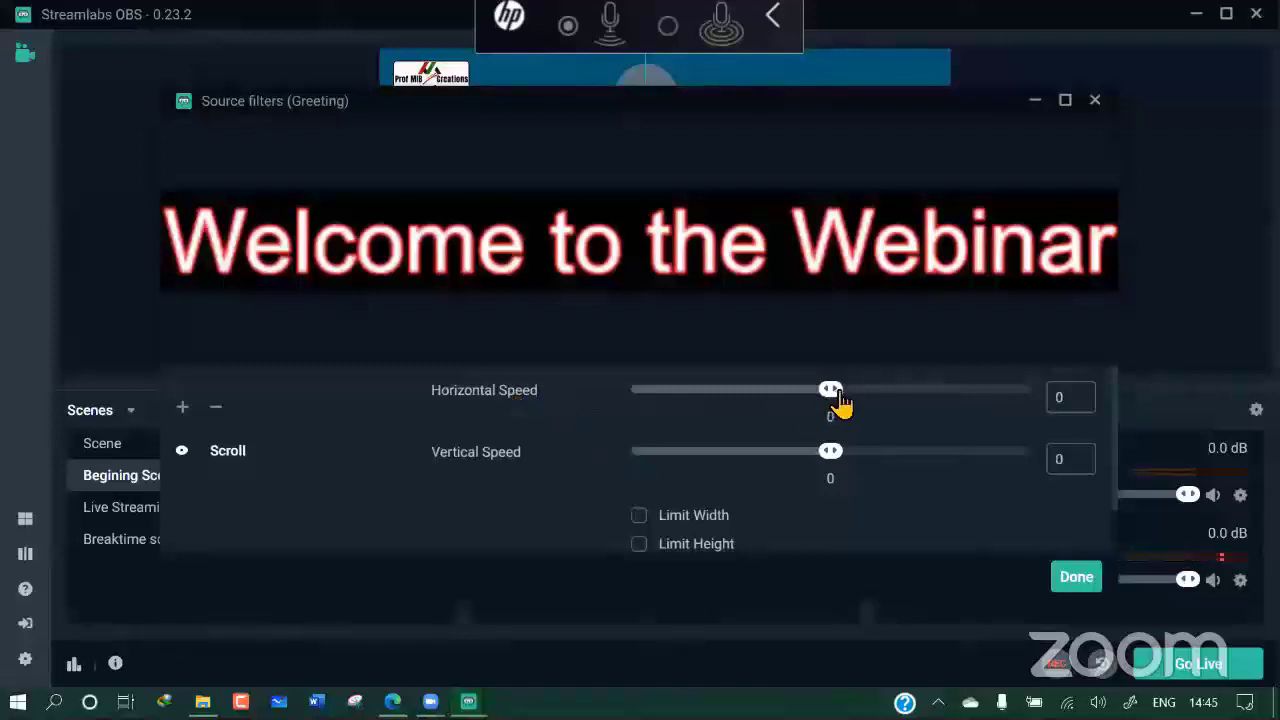
left_click_drag(845, 398, 848, 402)
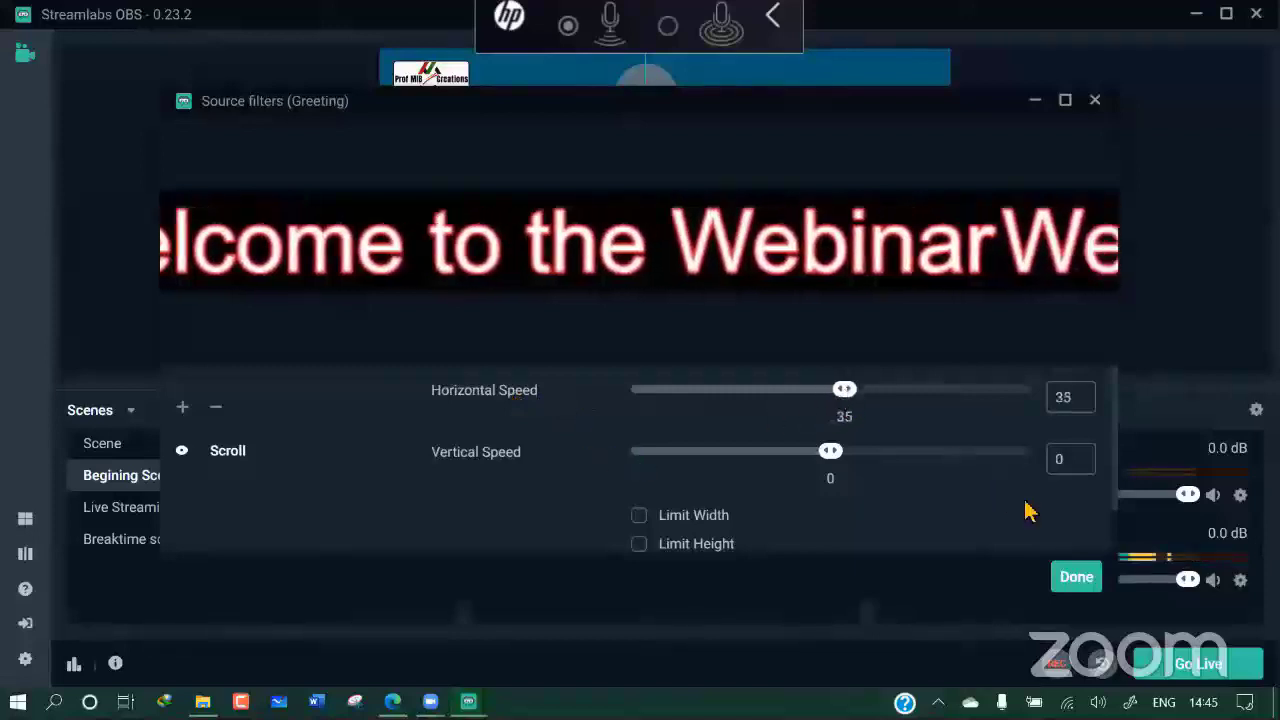
left_click(1074, 580)
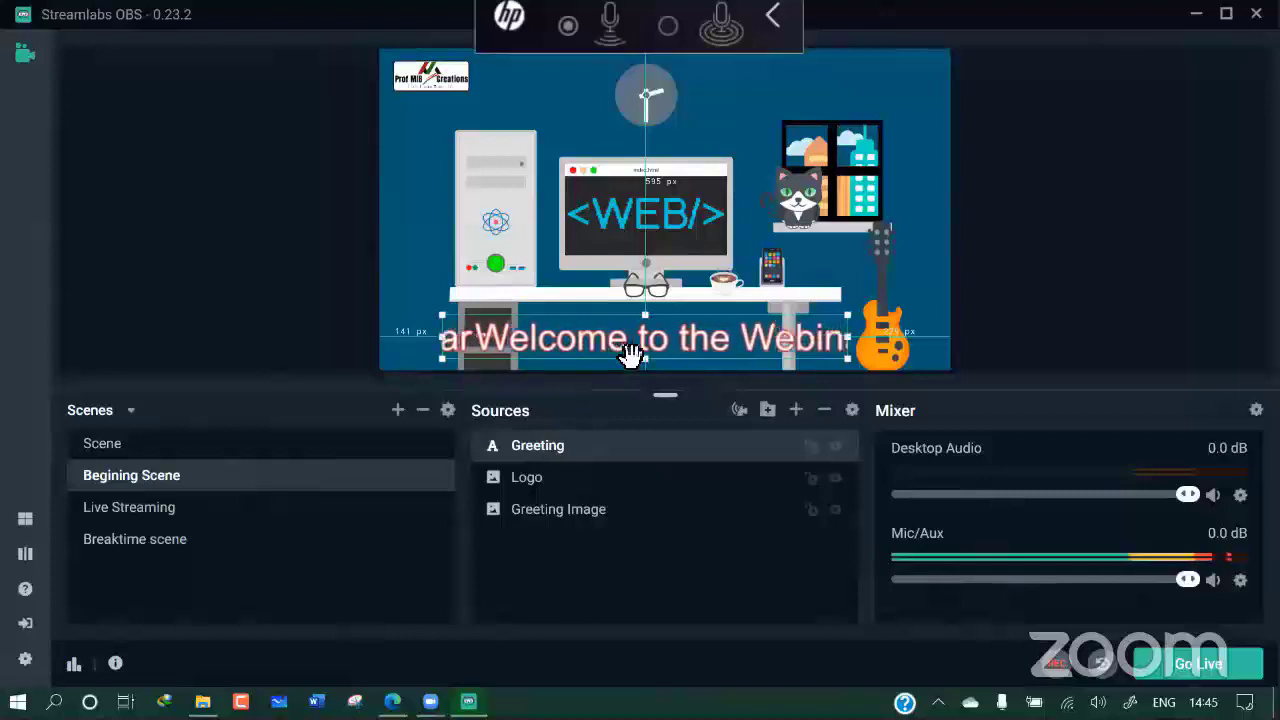
left_click(128, 510)
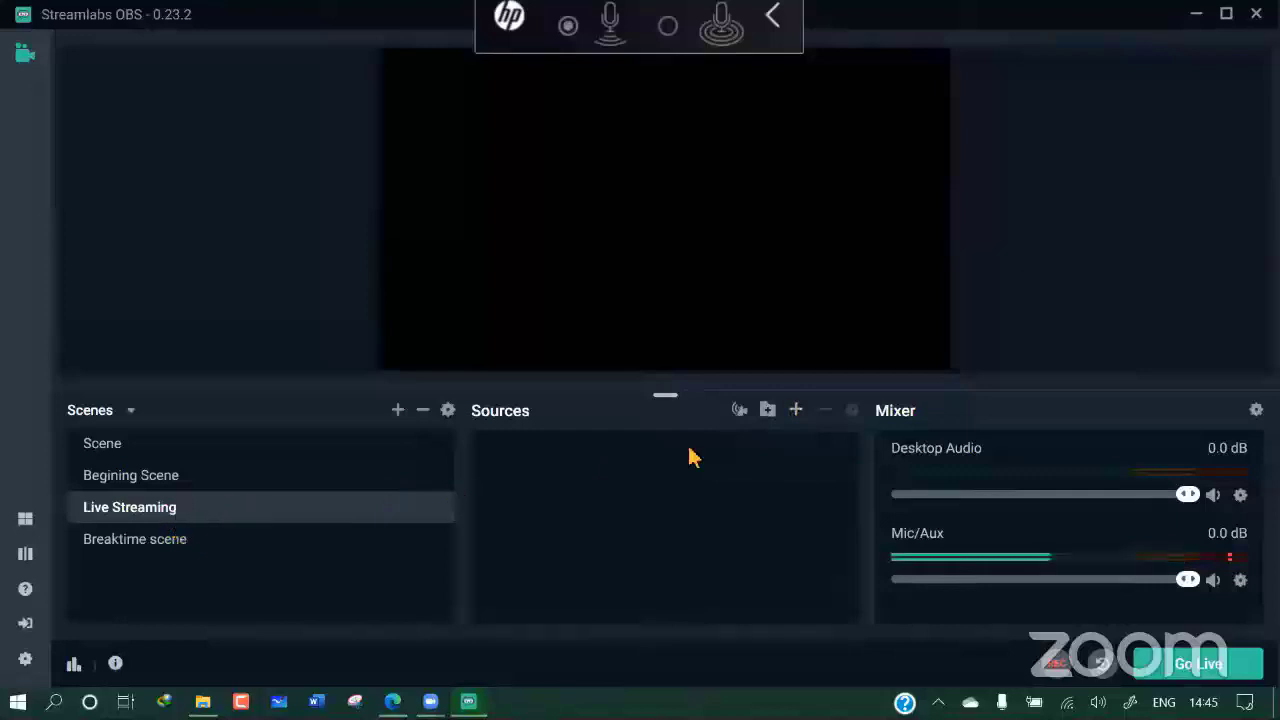
Add a Display Capture source named 'Display Capture' to the Live Streaming scene
left_click(796, 414)
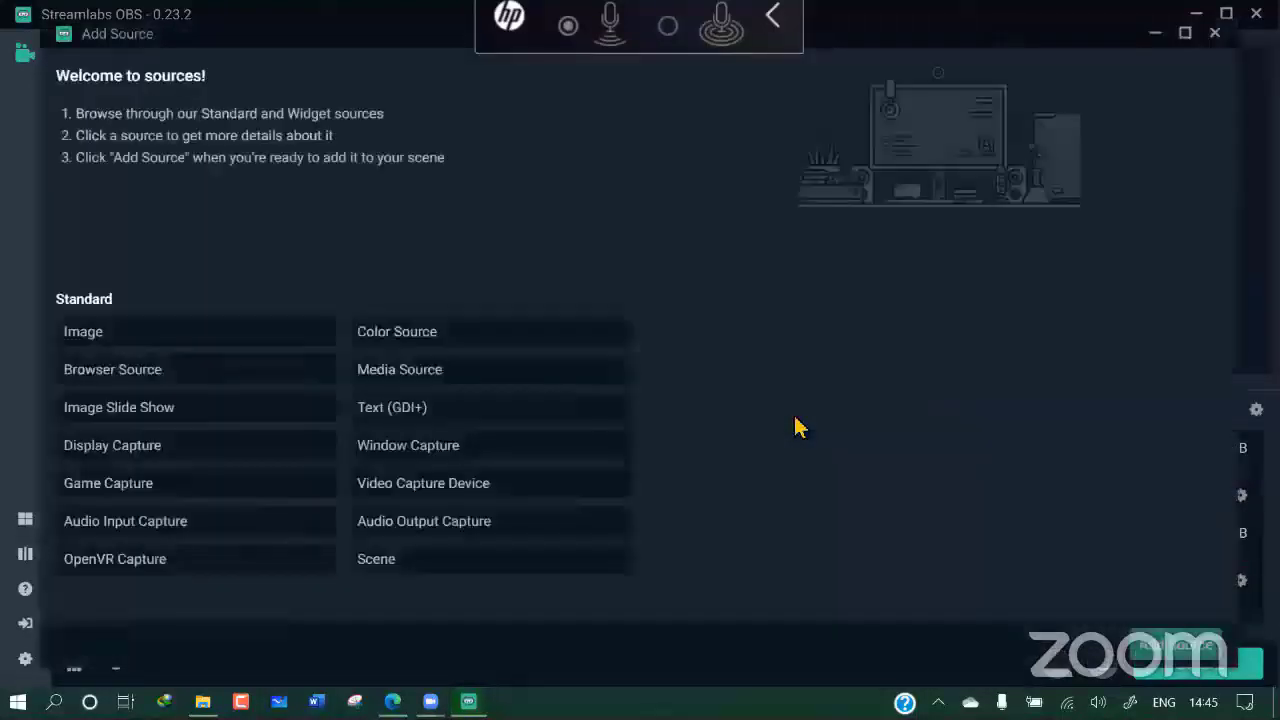
left_click(430, 491)
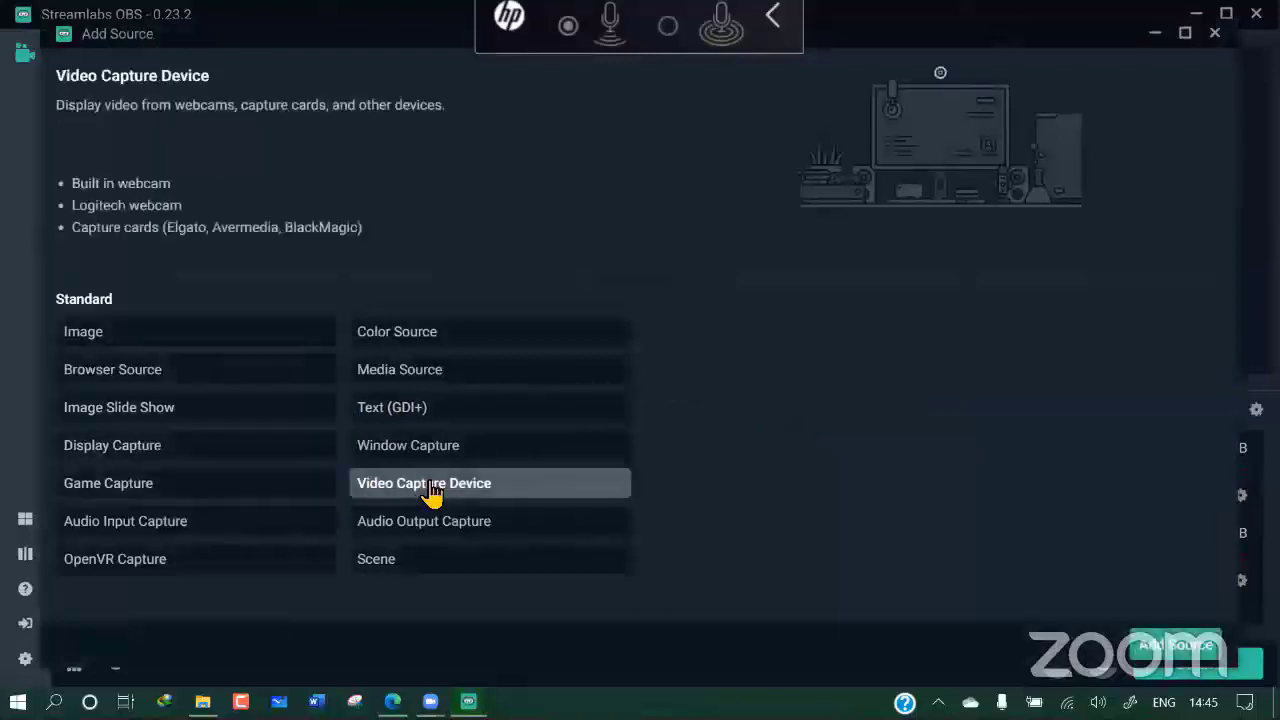
left_click(154, 453)
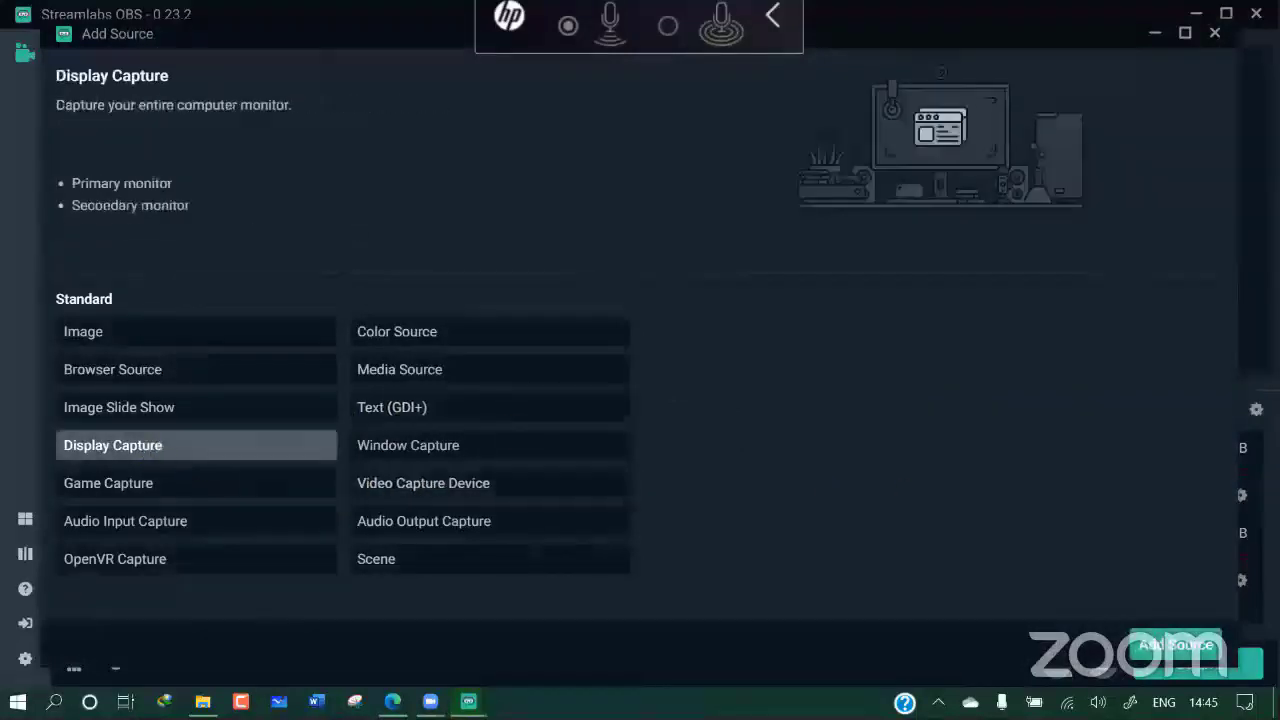
left_click(1178, 645)
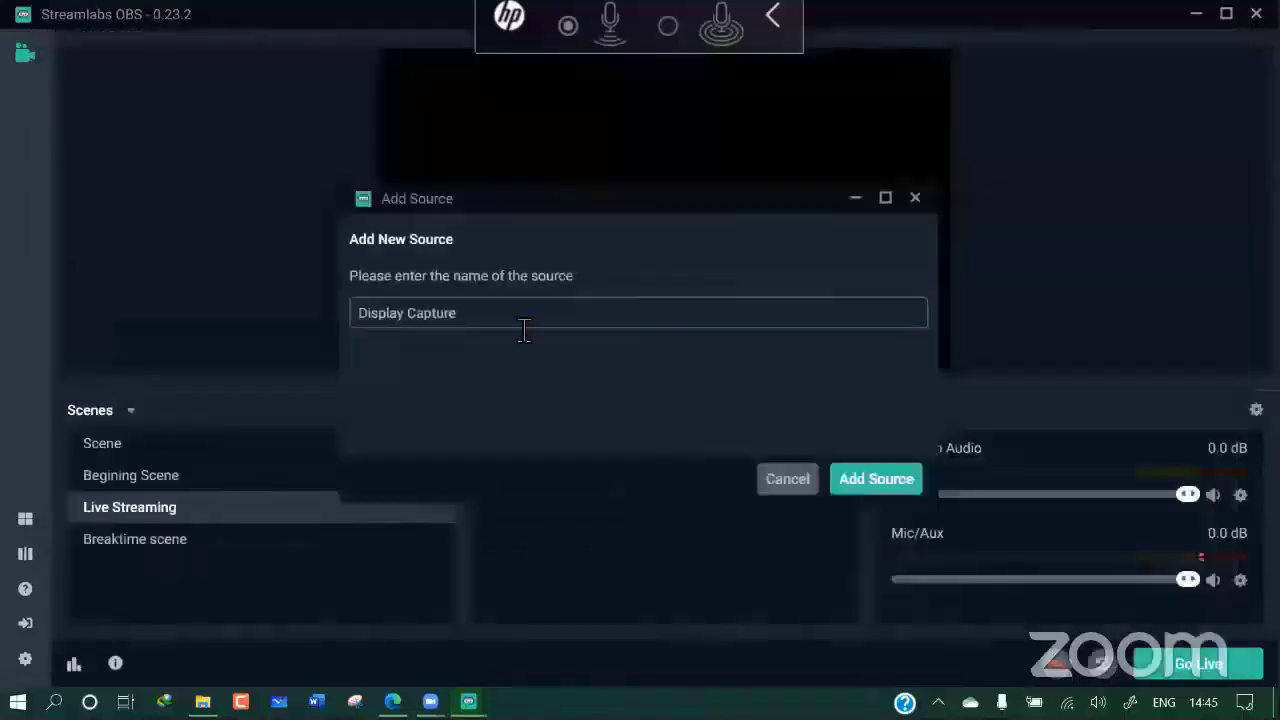
left_click(866, 482)
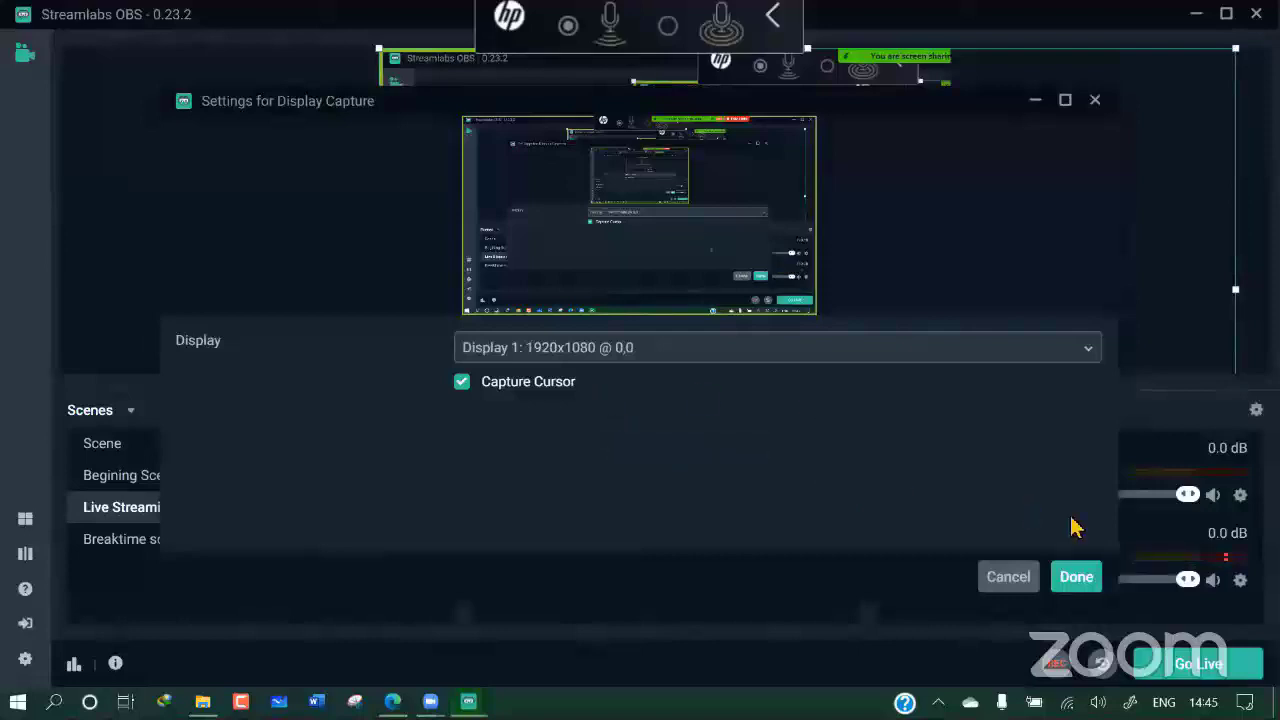
left_click(1075, 578)
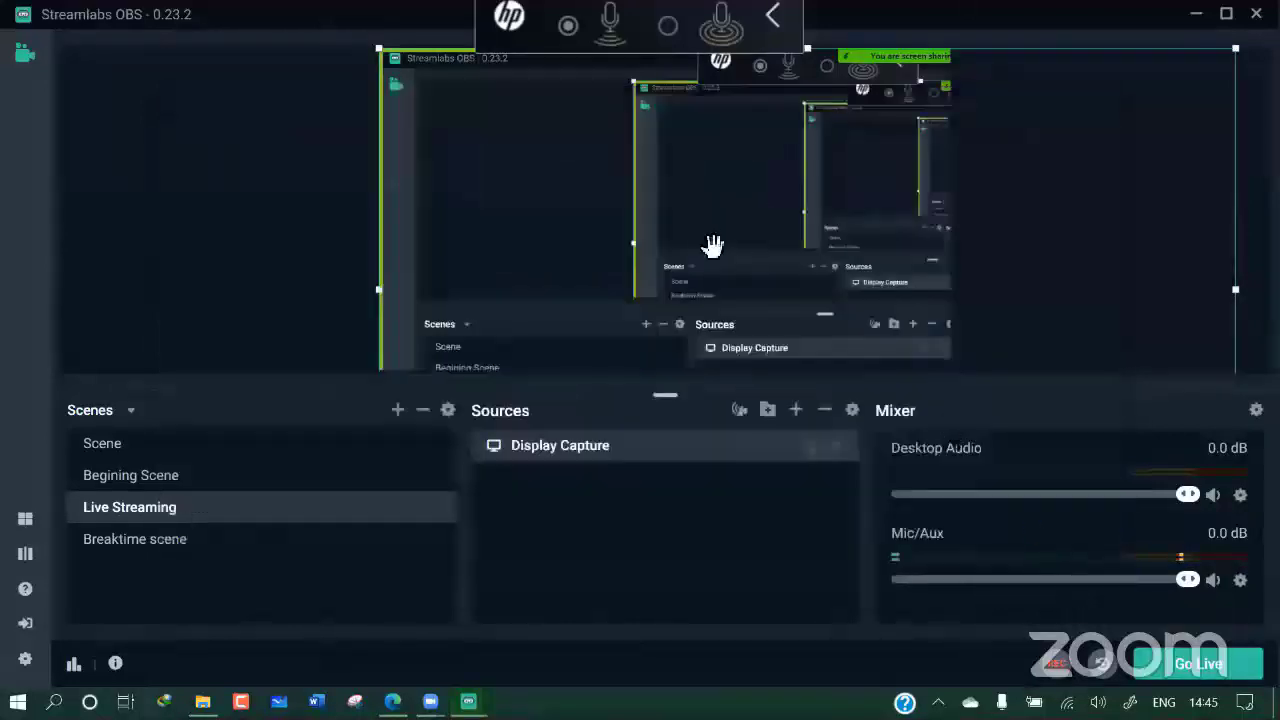
Fit the Display Capture to the canvas with Transform > Fit to Screen
left_click_drag(689, 246, 698, 195)
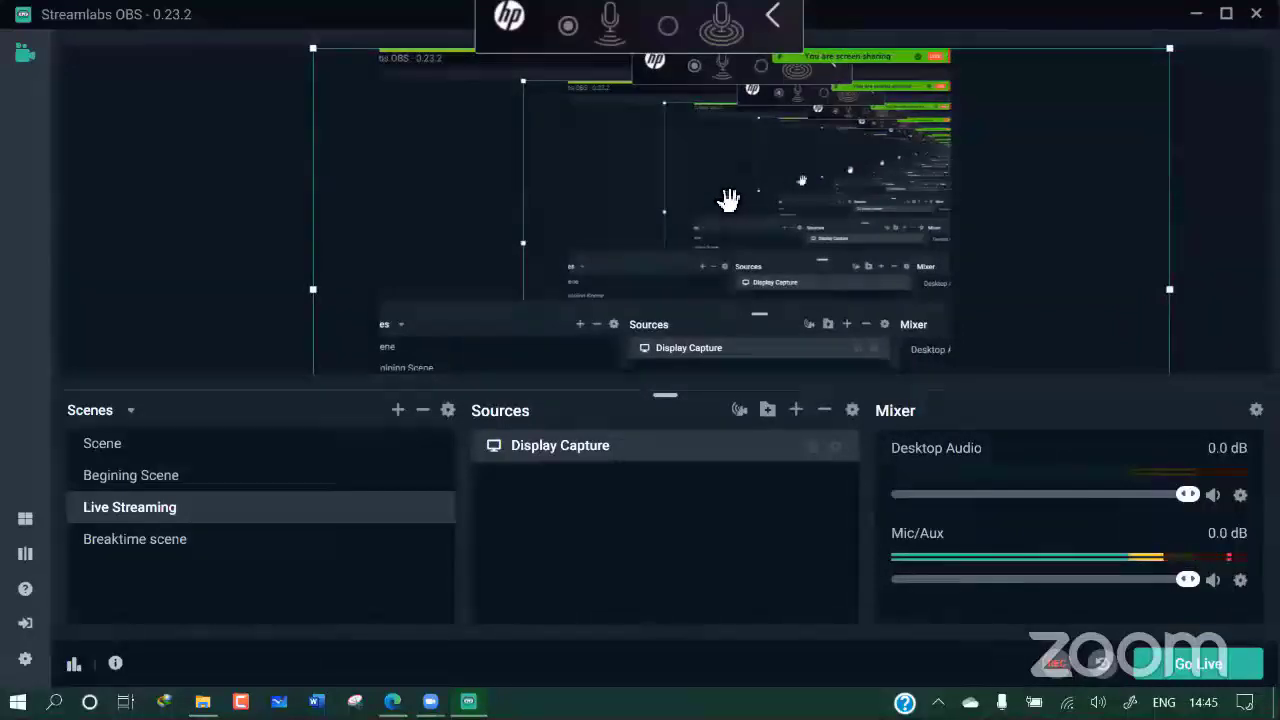
right_click(705, 206)
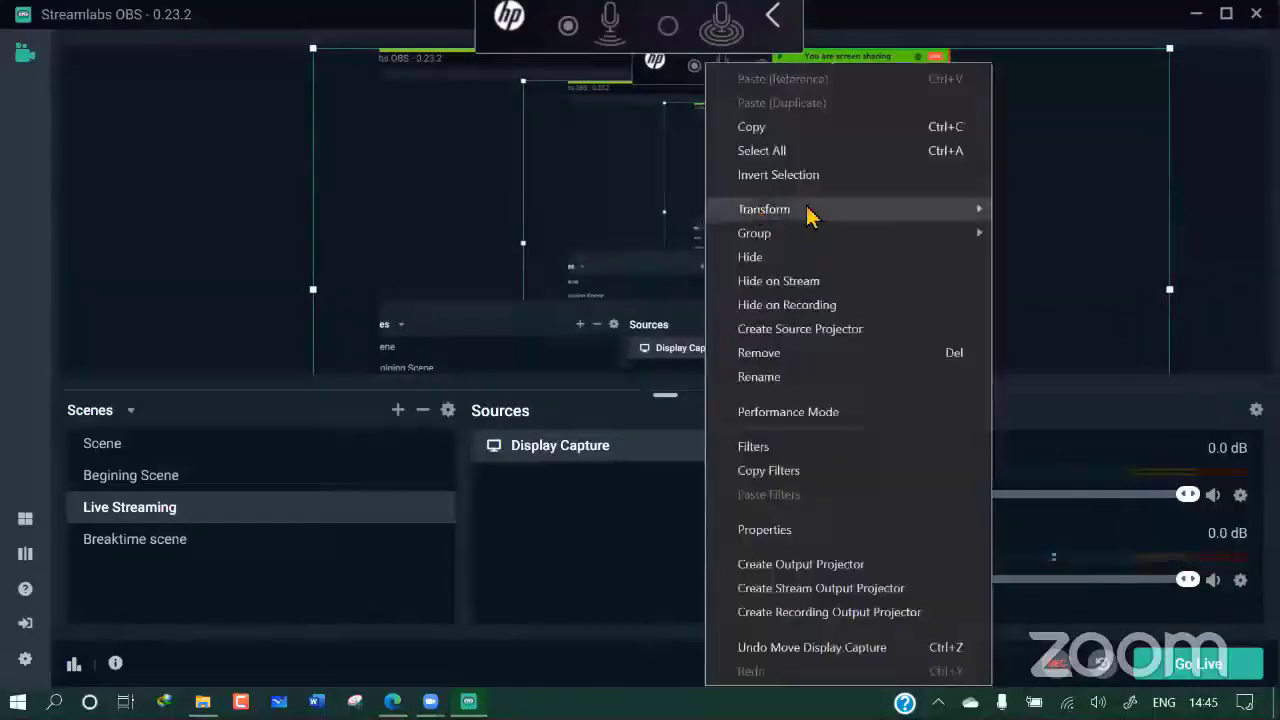
mouse_move(812, 216)
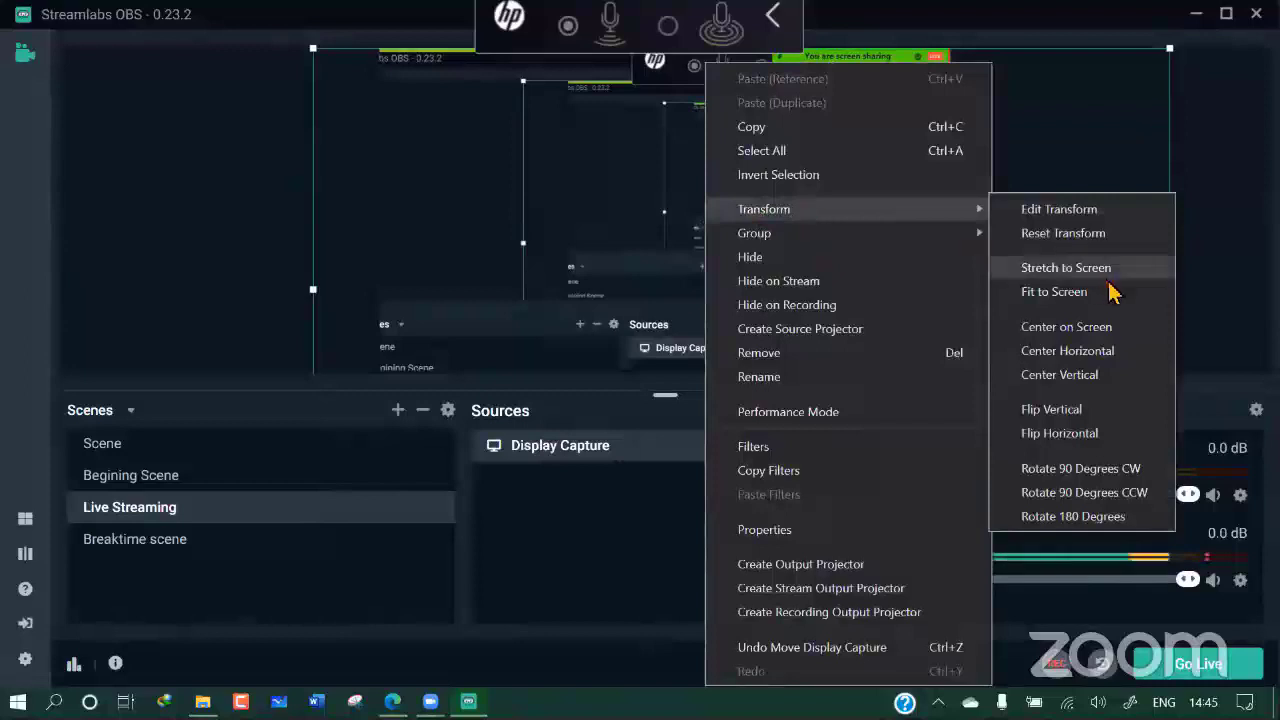
left_click(1054, 292)
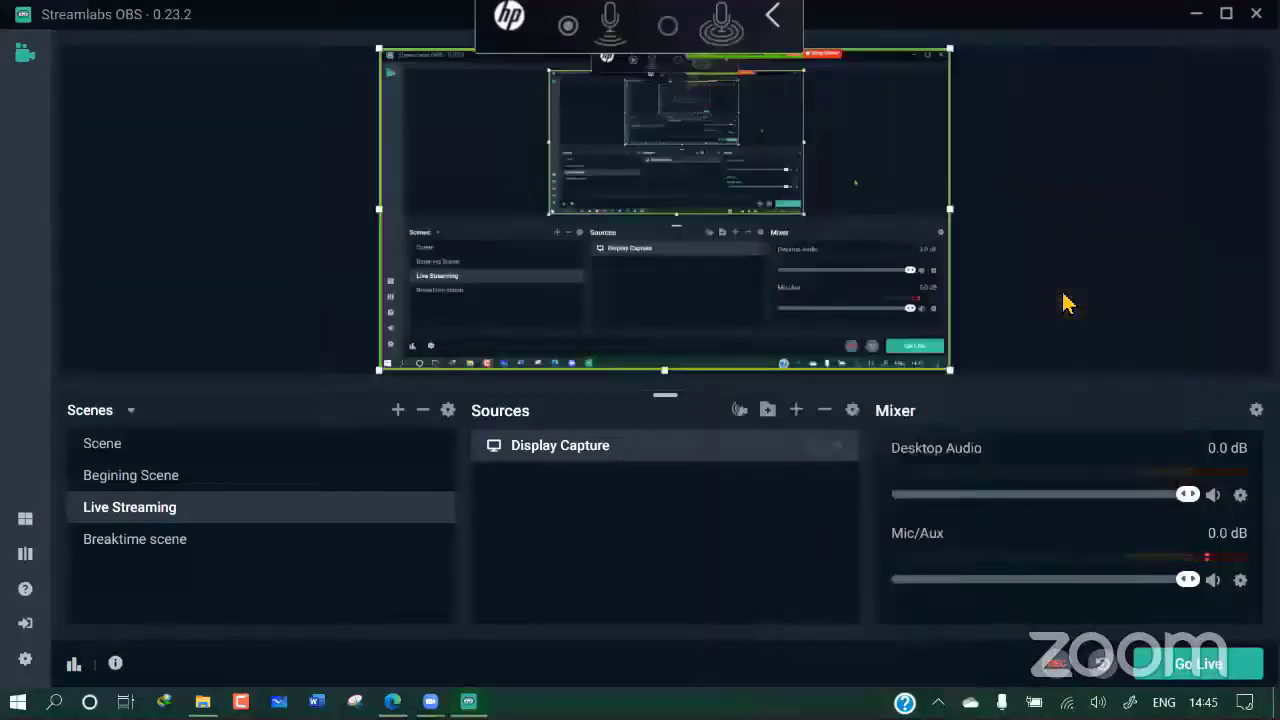
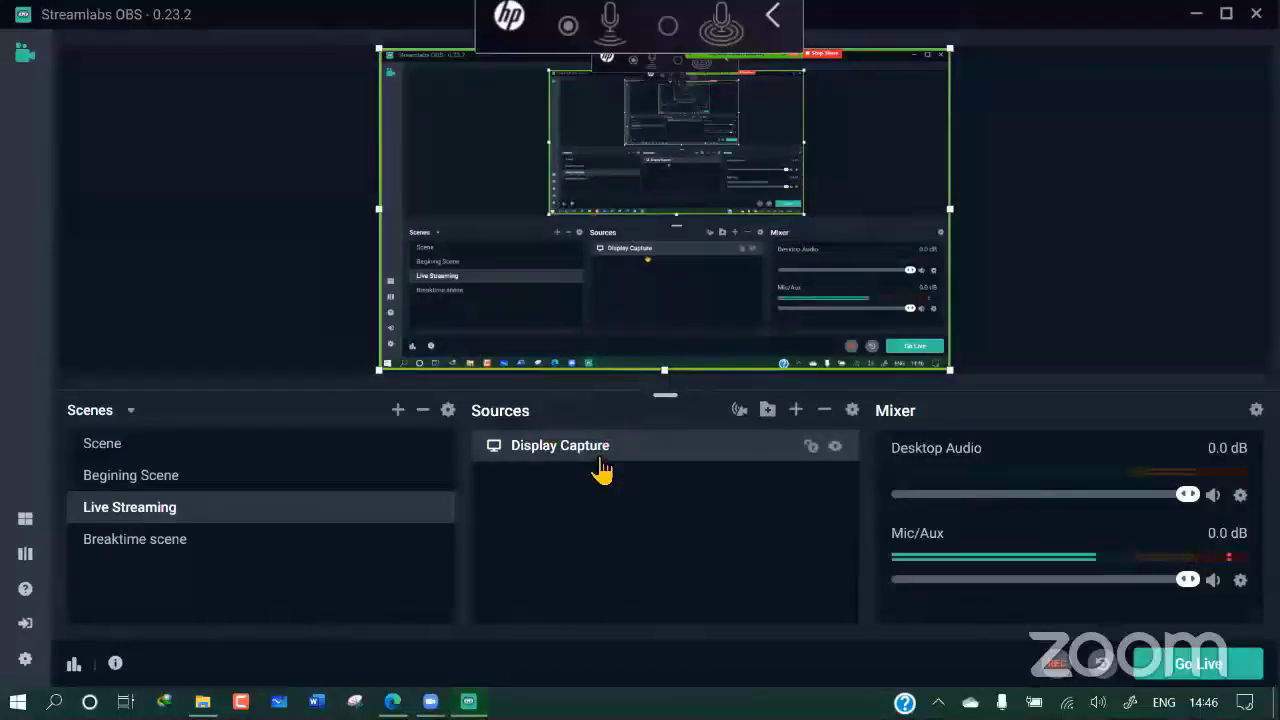
Add a Video Capture Device source named 'WebCam' to the Live Streaming scene
left_click(797, 411)
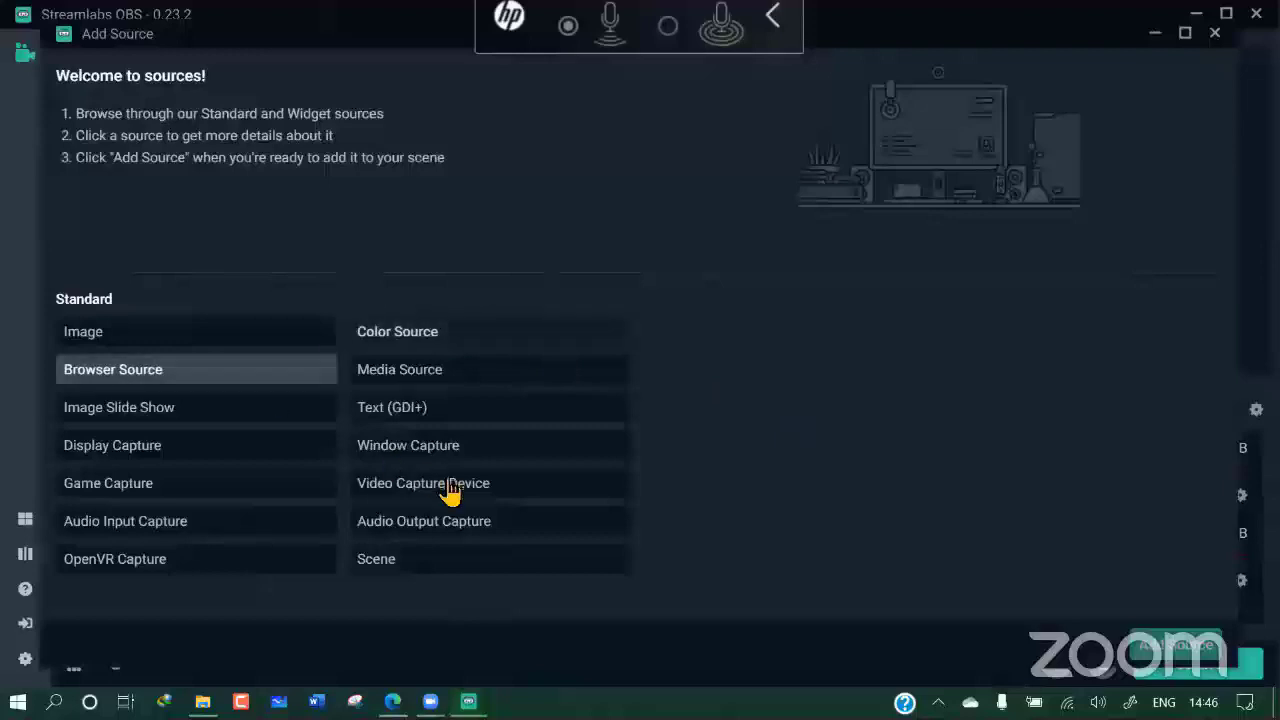
left_click(445, 490)
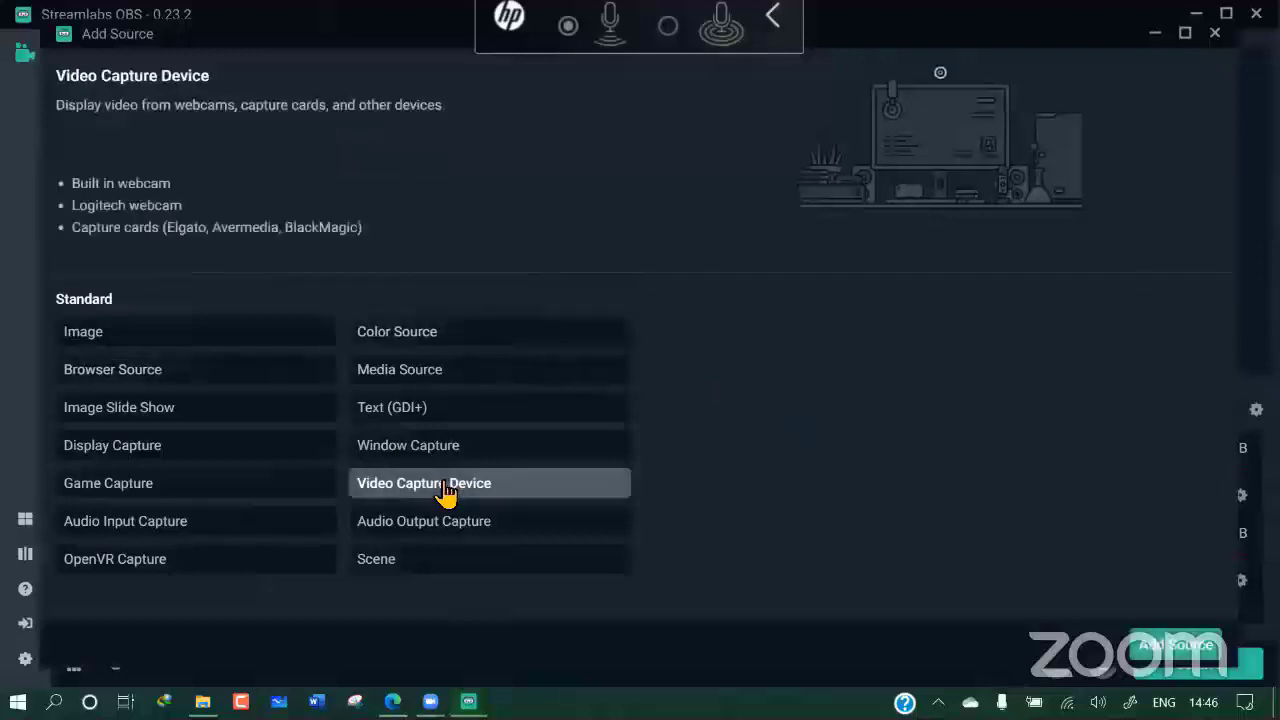
left_click(1178, 648)
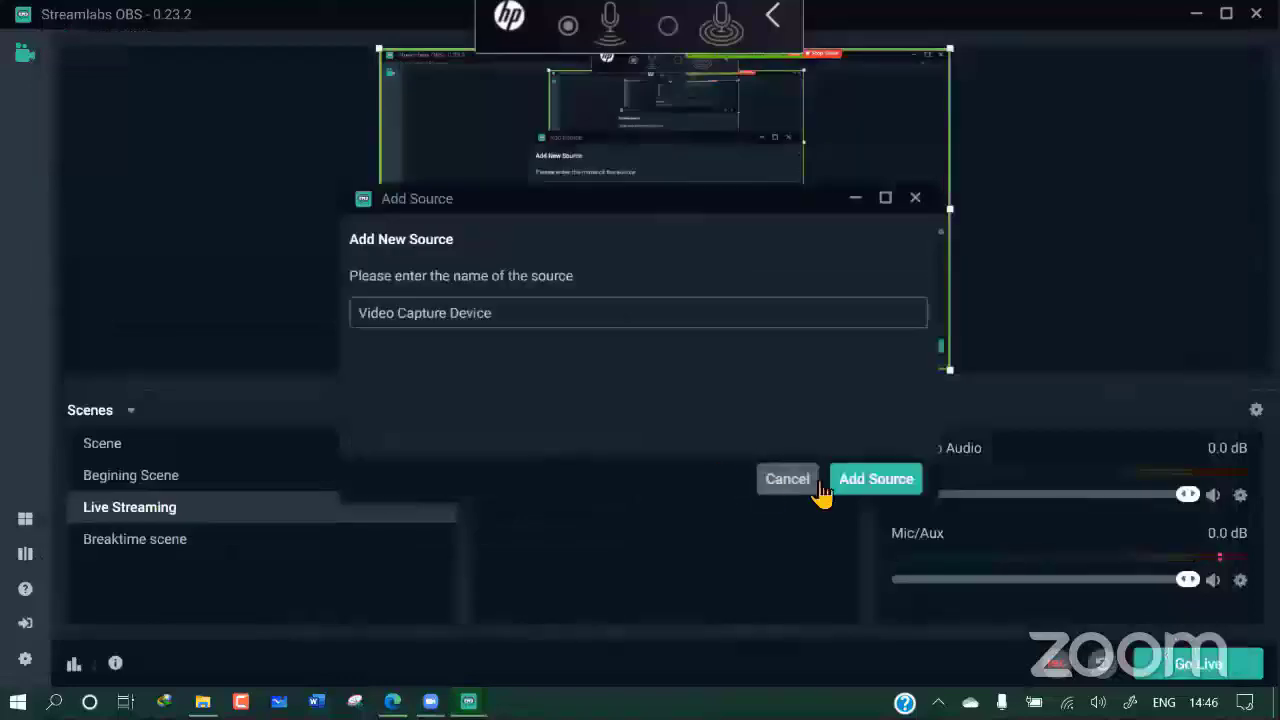
left_click(788, 479)
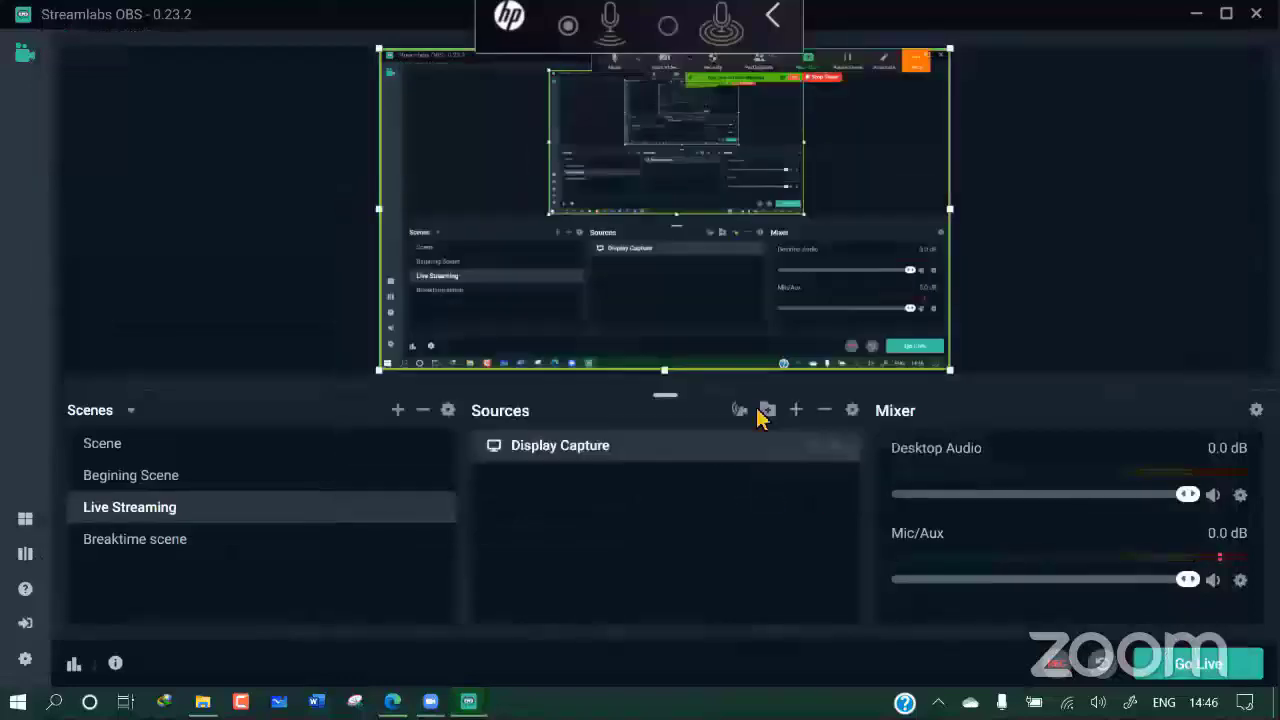
left_click(797, 416)
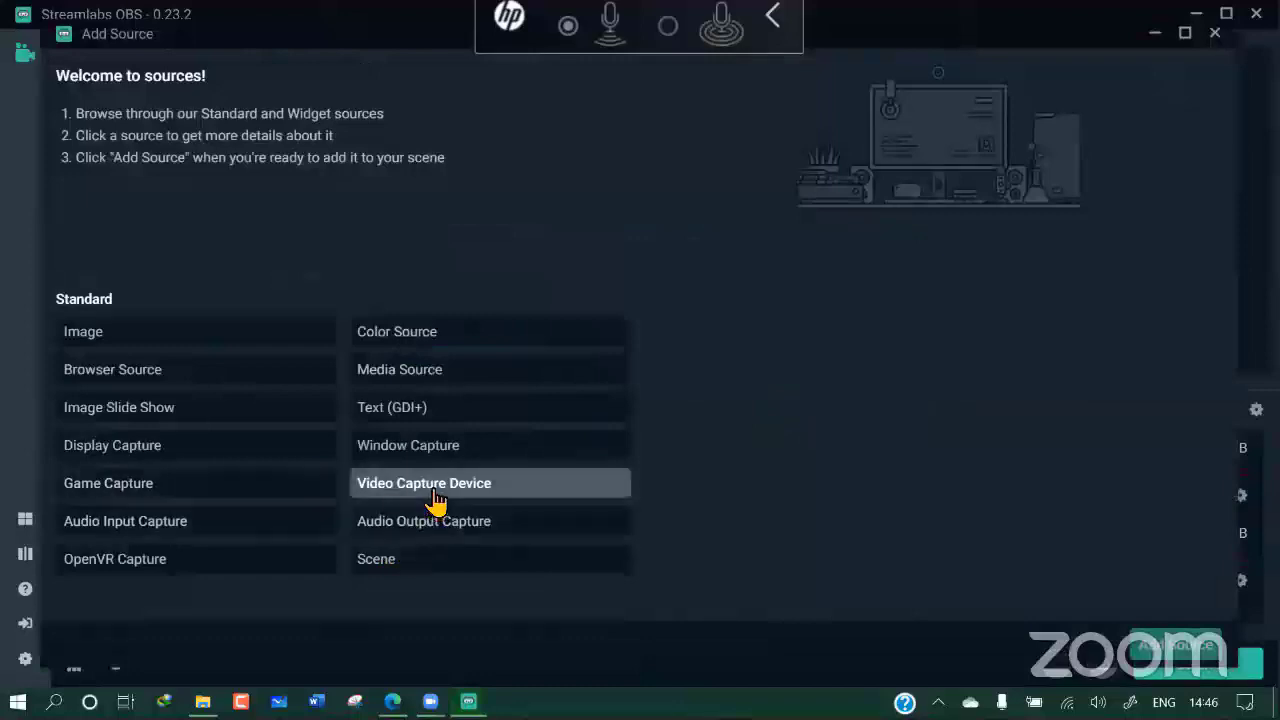
left_click(1182, 646)
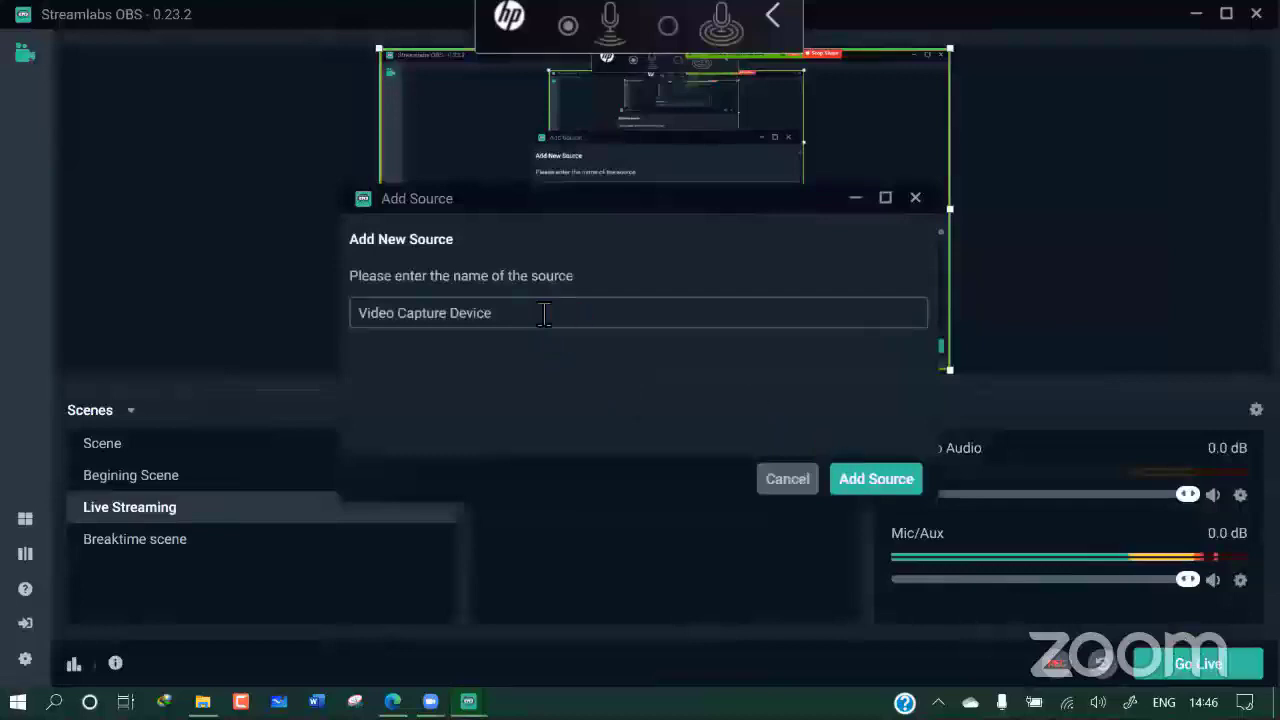
key("ctrl+a")
type("WEb")
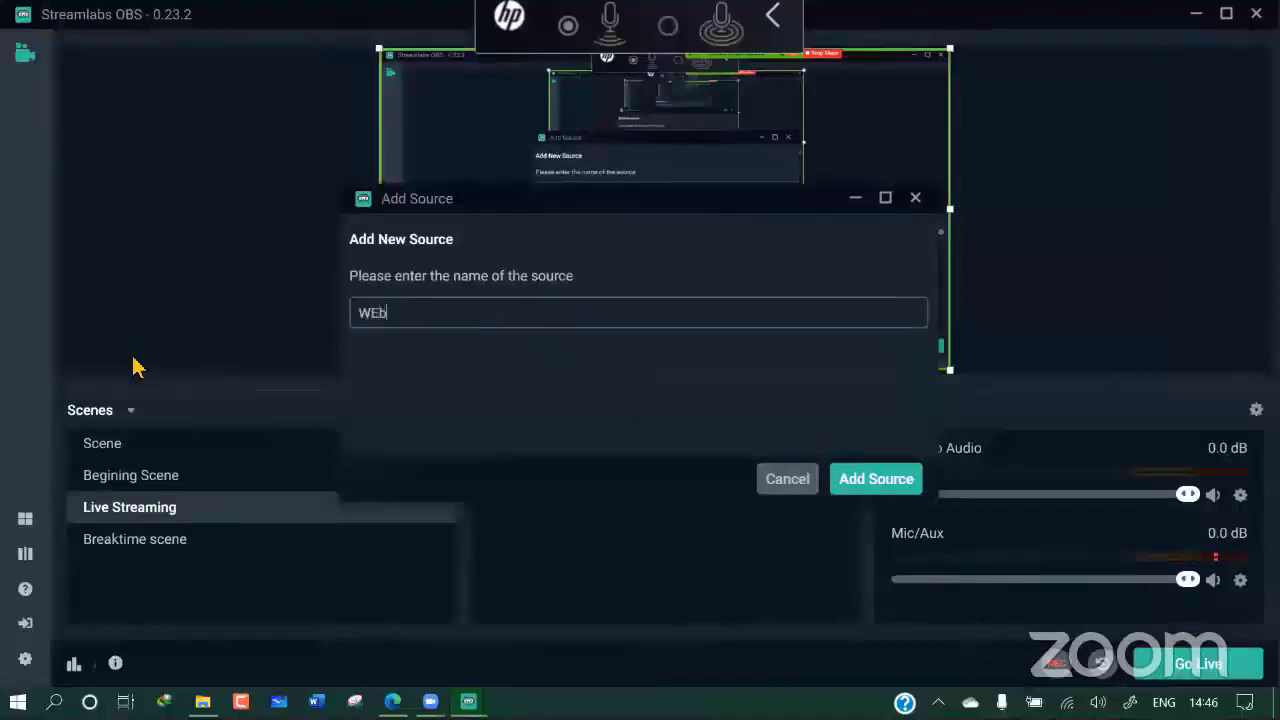
key("BackSpace")
key("BackSpace")
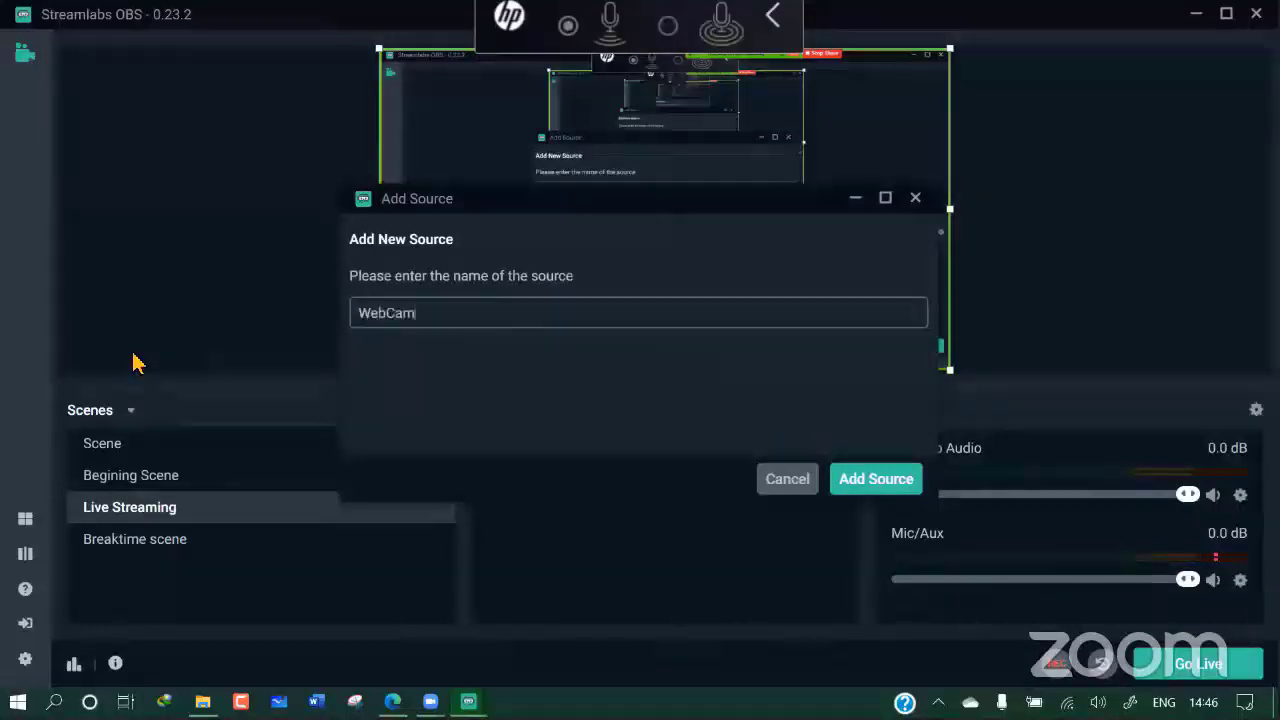
left_click(853, 480)
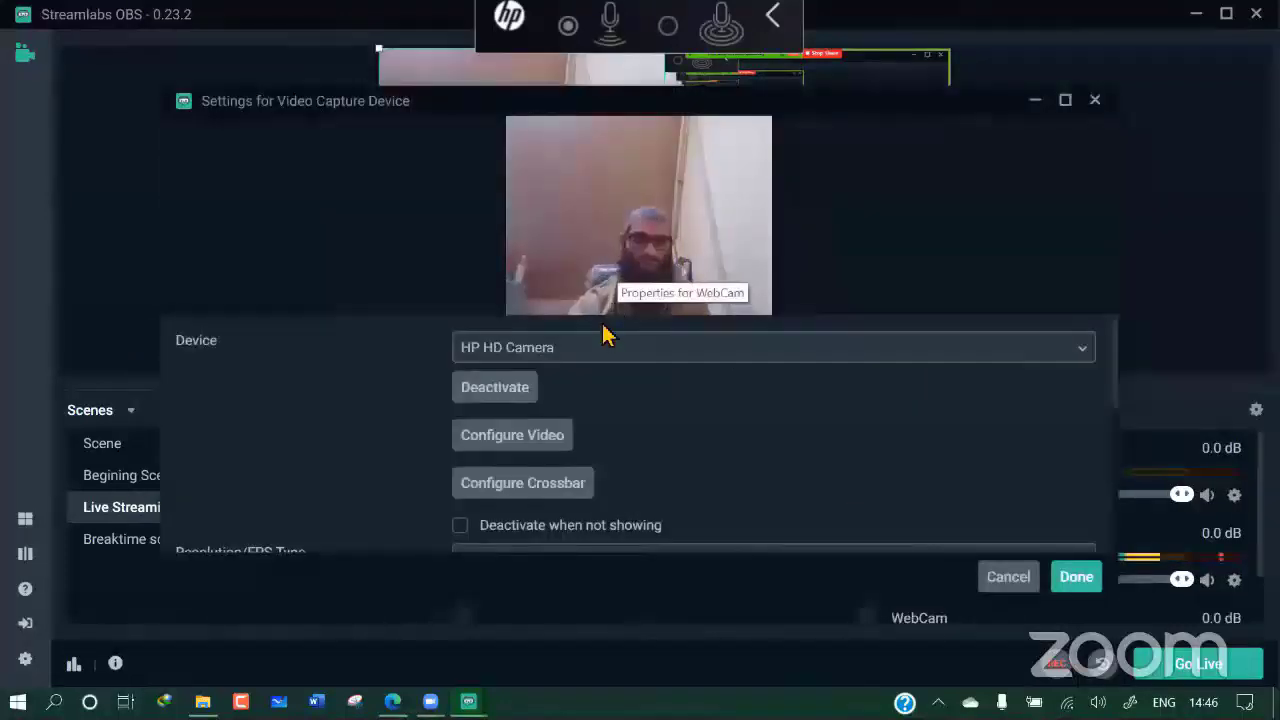
Select HP HD Camera as the WebCam device and accept the source settings
left_click(607, 349)
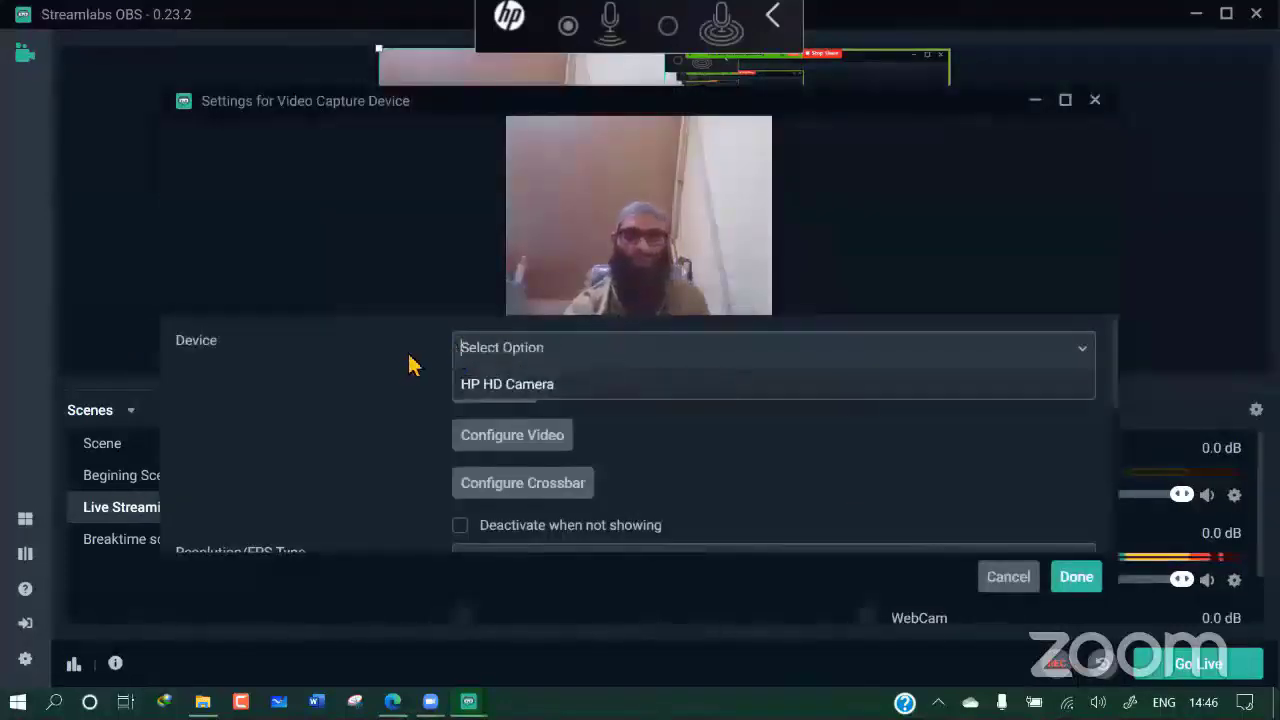
key("Return")
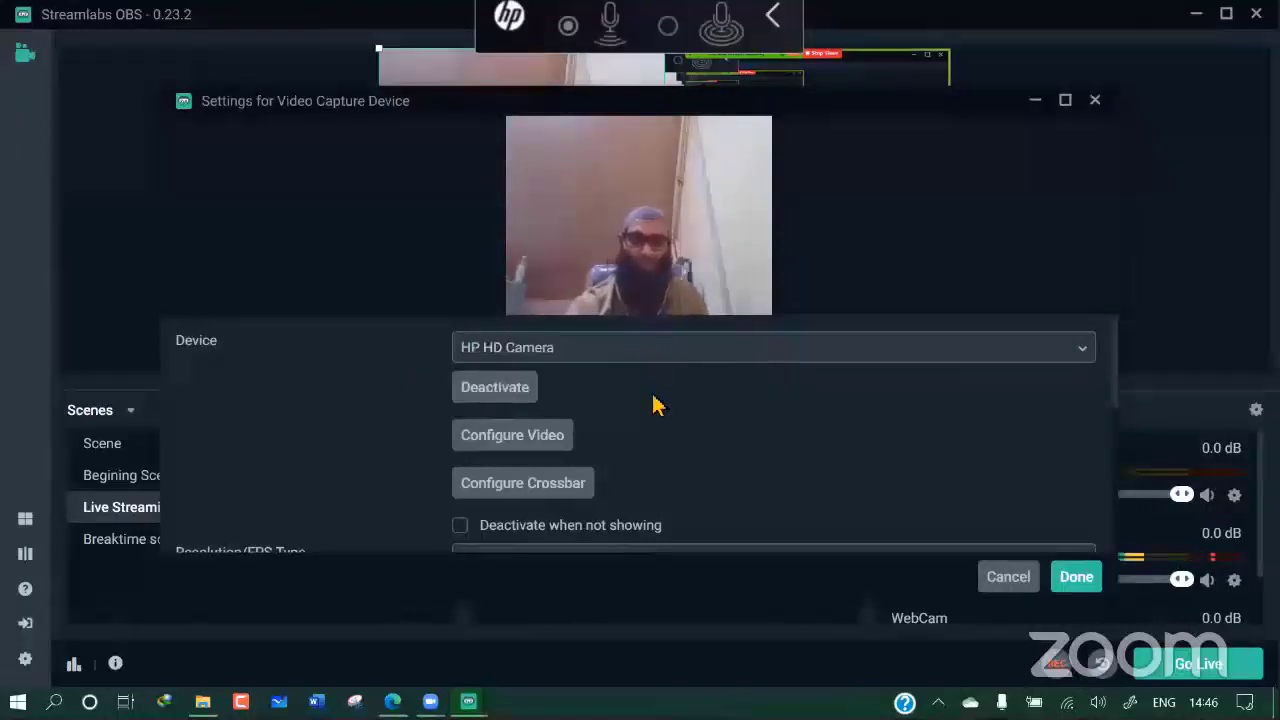
scroll(650, 410, "down", 5)
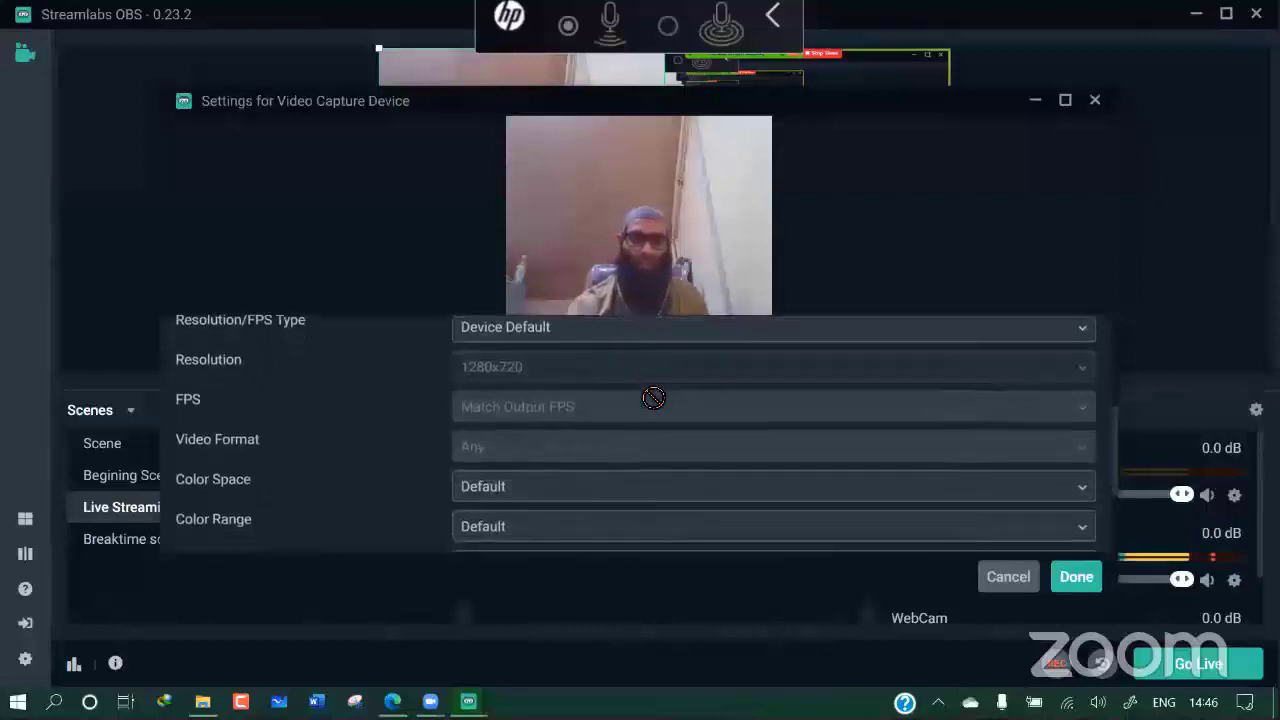
scroll(629, 457, "down", 4)
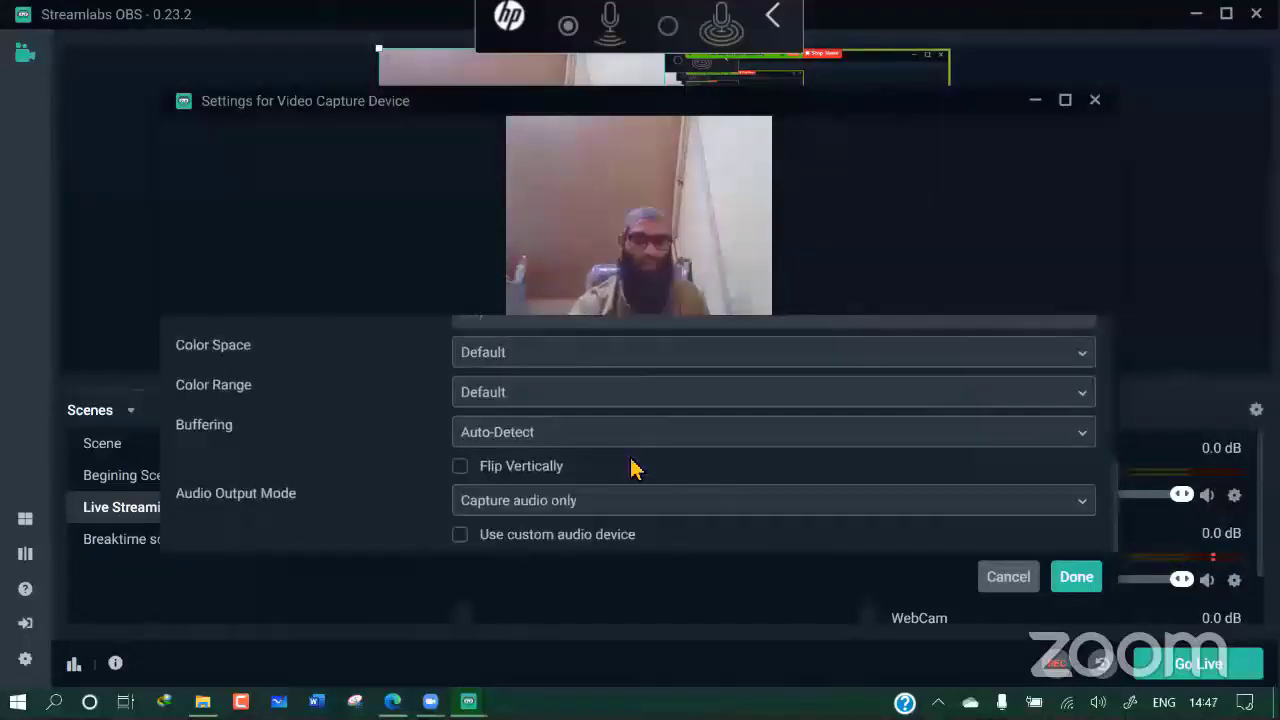
left_click(1076, 577)
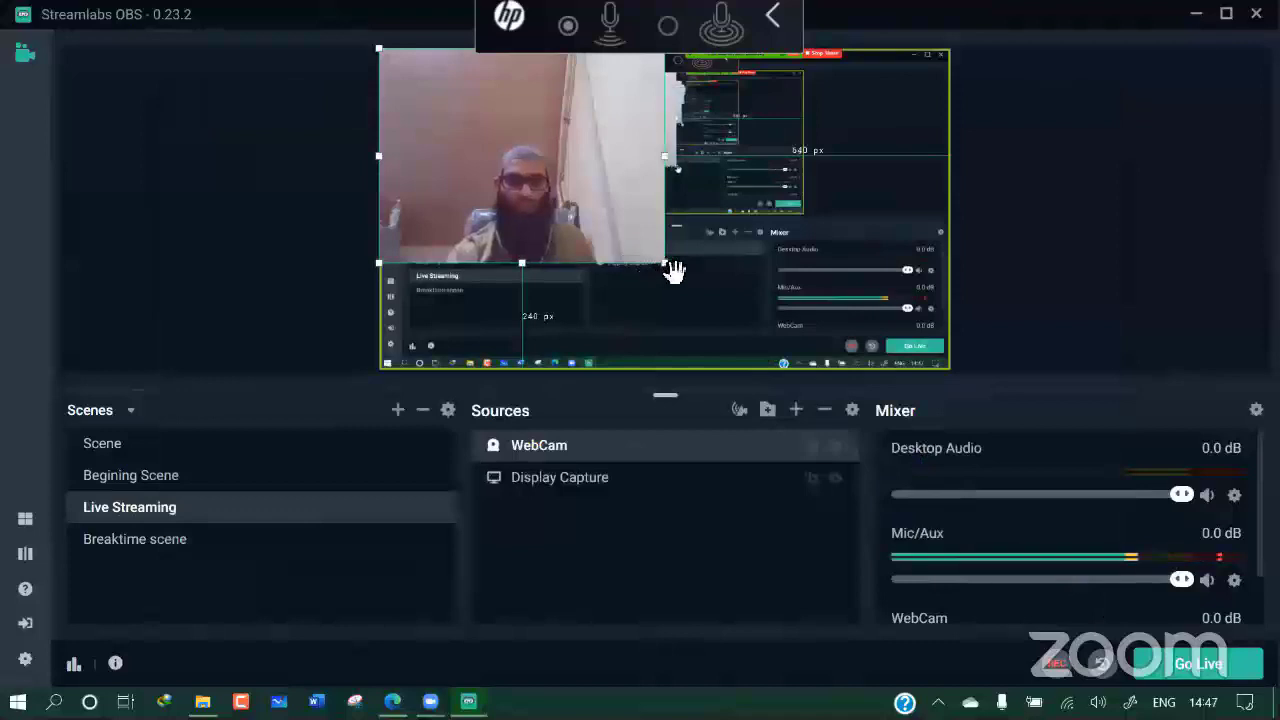
Resize the webcam feed to a small box in the bottom-left corner, then hide it
left_click_drag(600, 192, 637, 257)
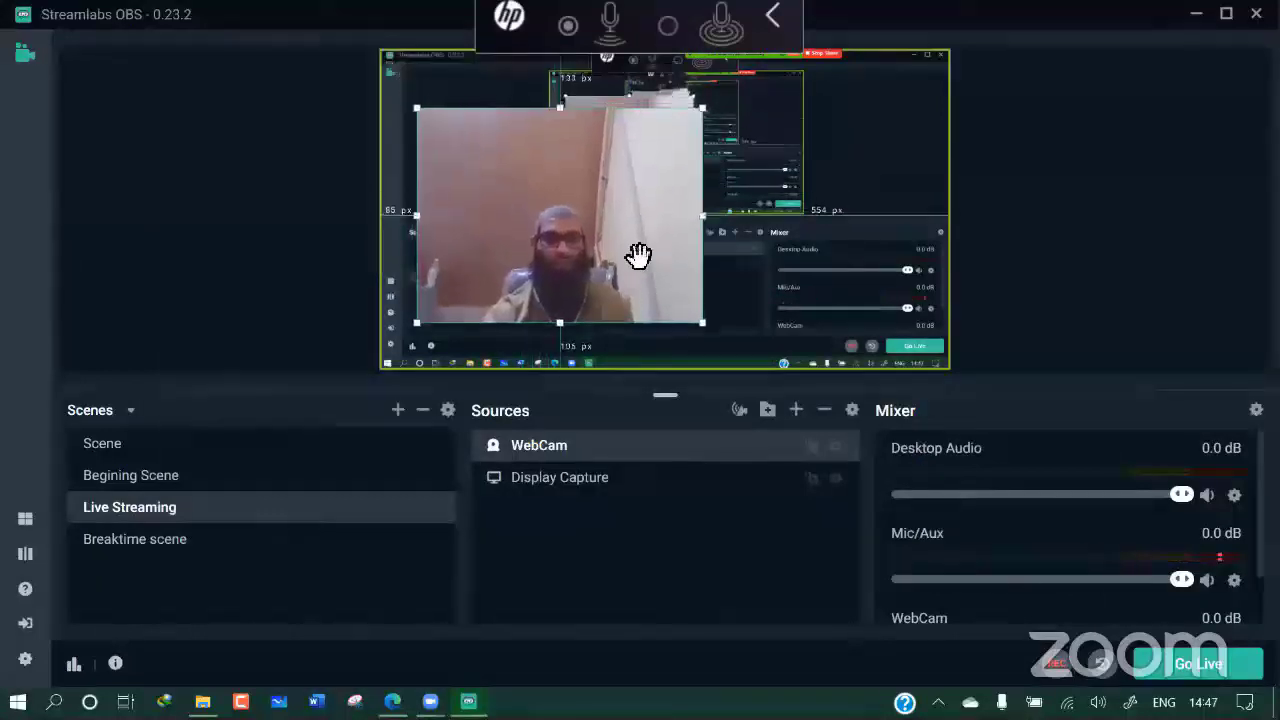
left_click_drag(706, 108, 537, 233)
left_click_drag(467, 274, 456, 304)
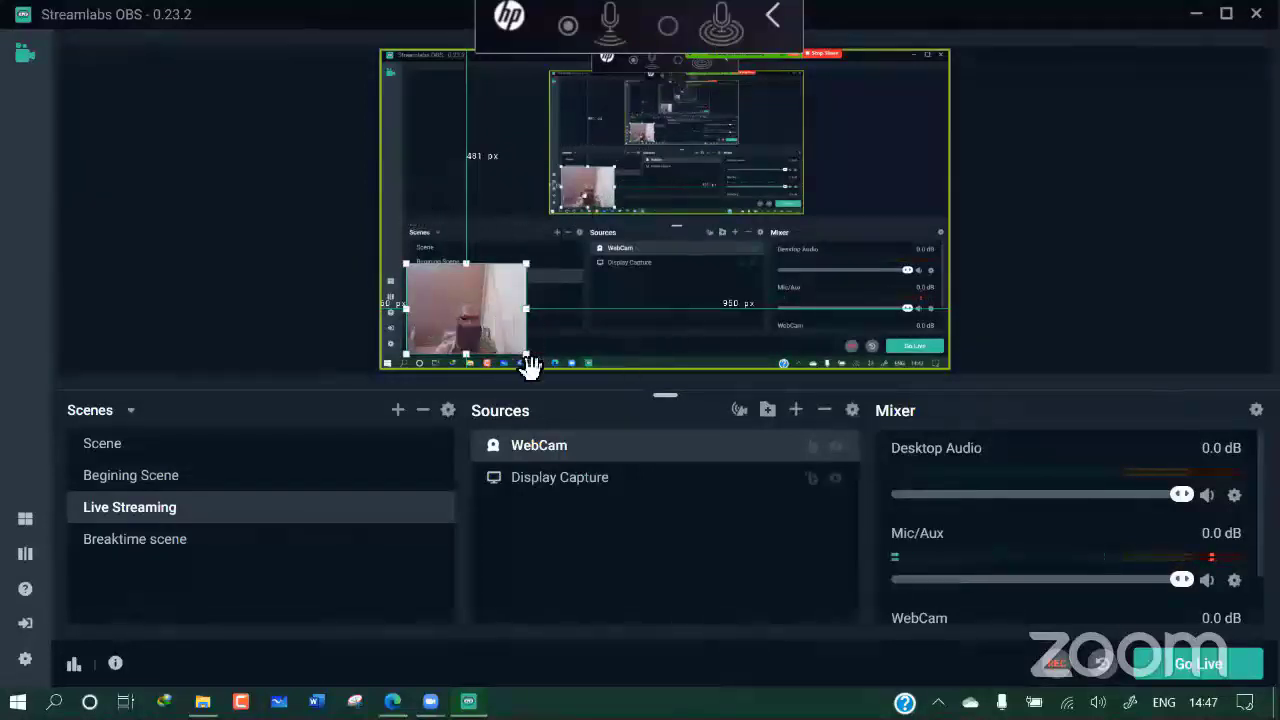
left_click(836, 449)
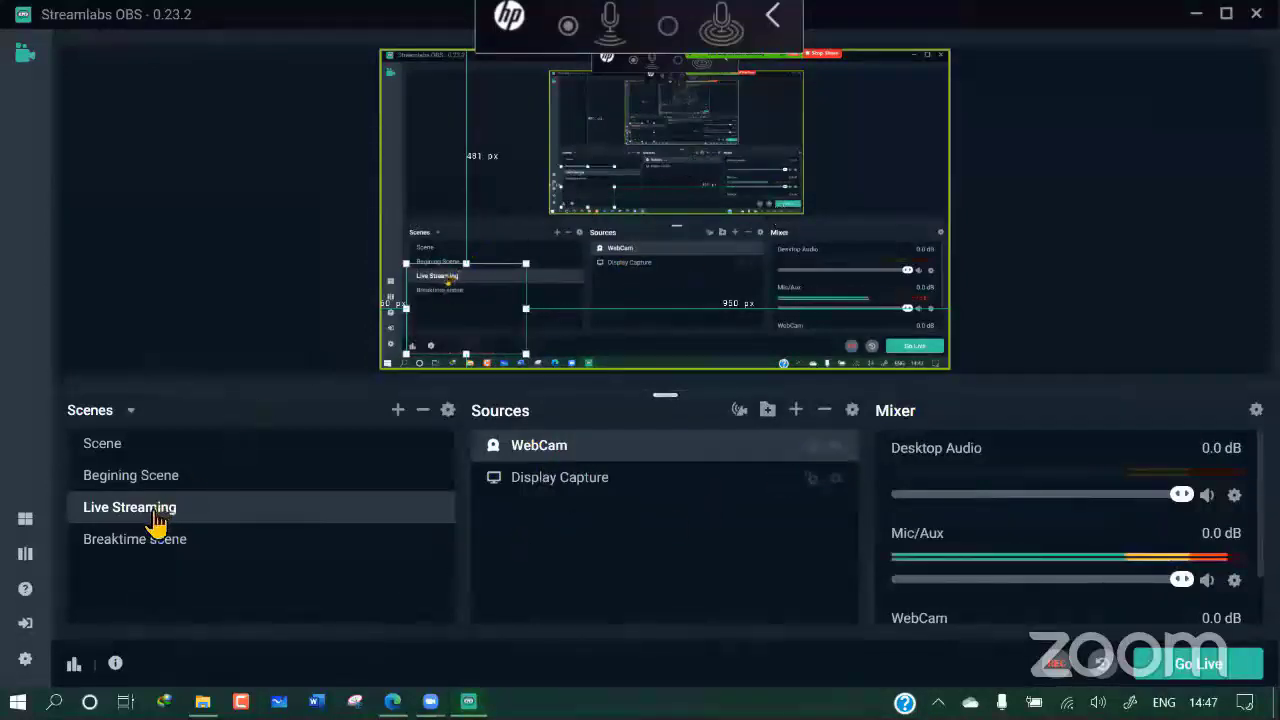
Switch to the Breaktime scene, then to the Begining Scene
left_click(148, 548)
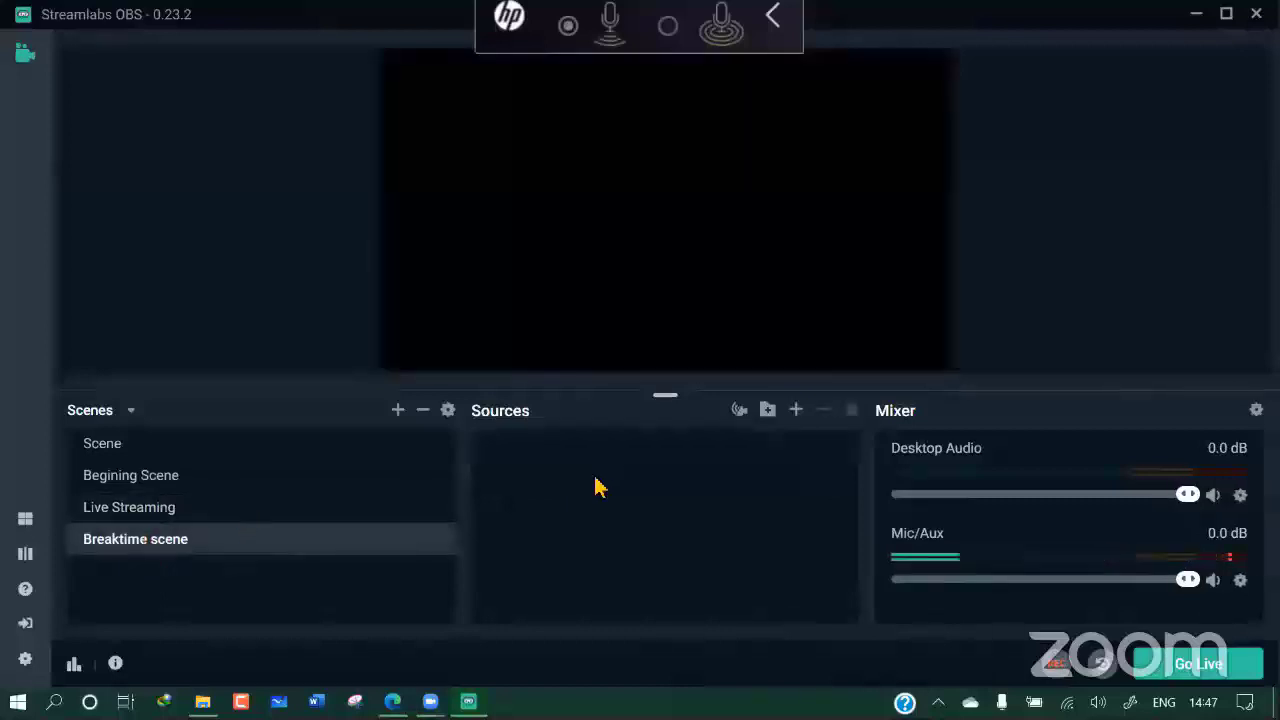
left_click(165, 485)
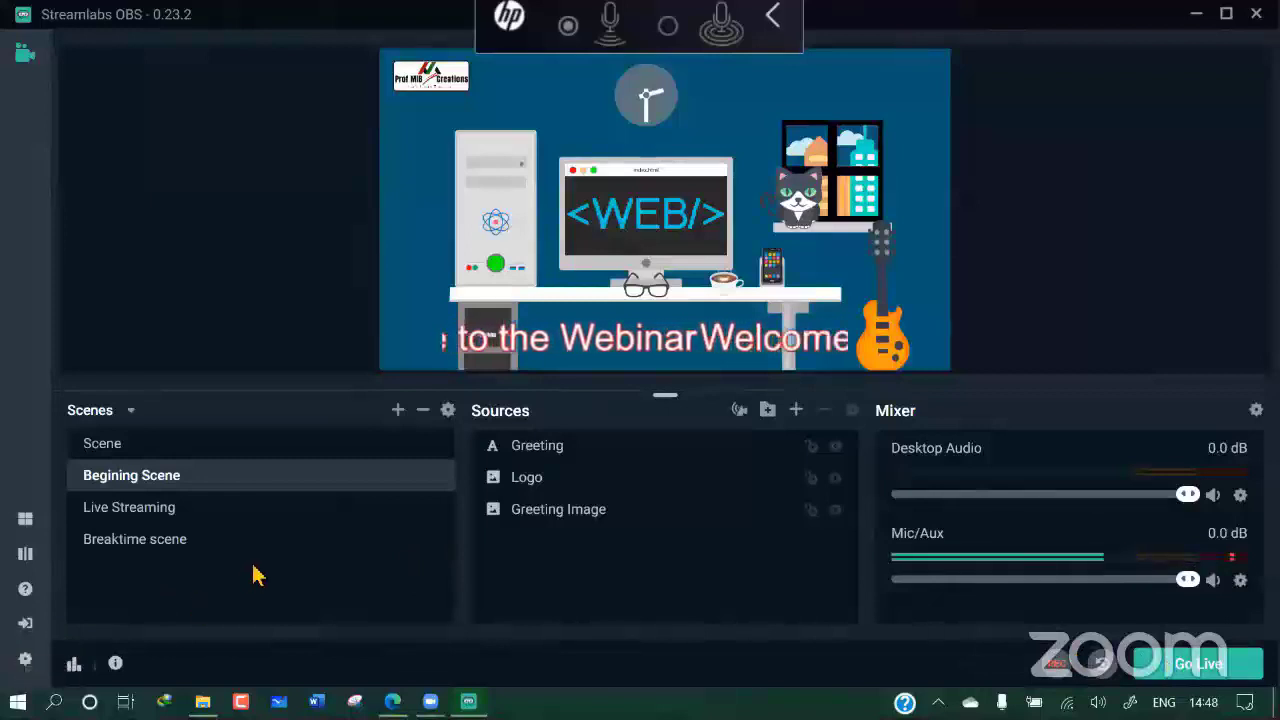
Review the YouTube Stream settings, then view Output with 35000 bitrate and x264 encoder
left_click(25, 664)
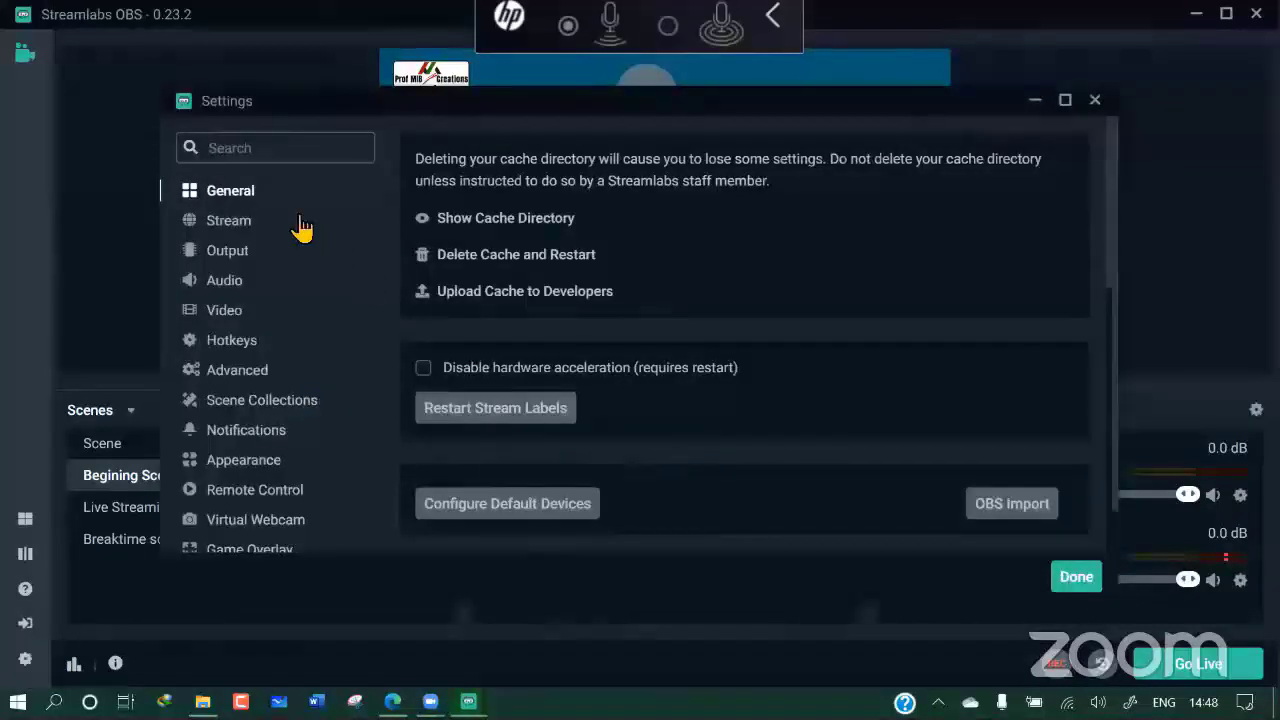
left_click(238, 224)
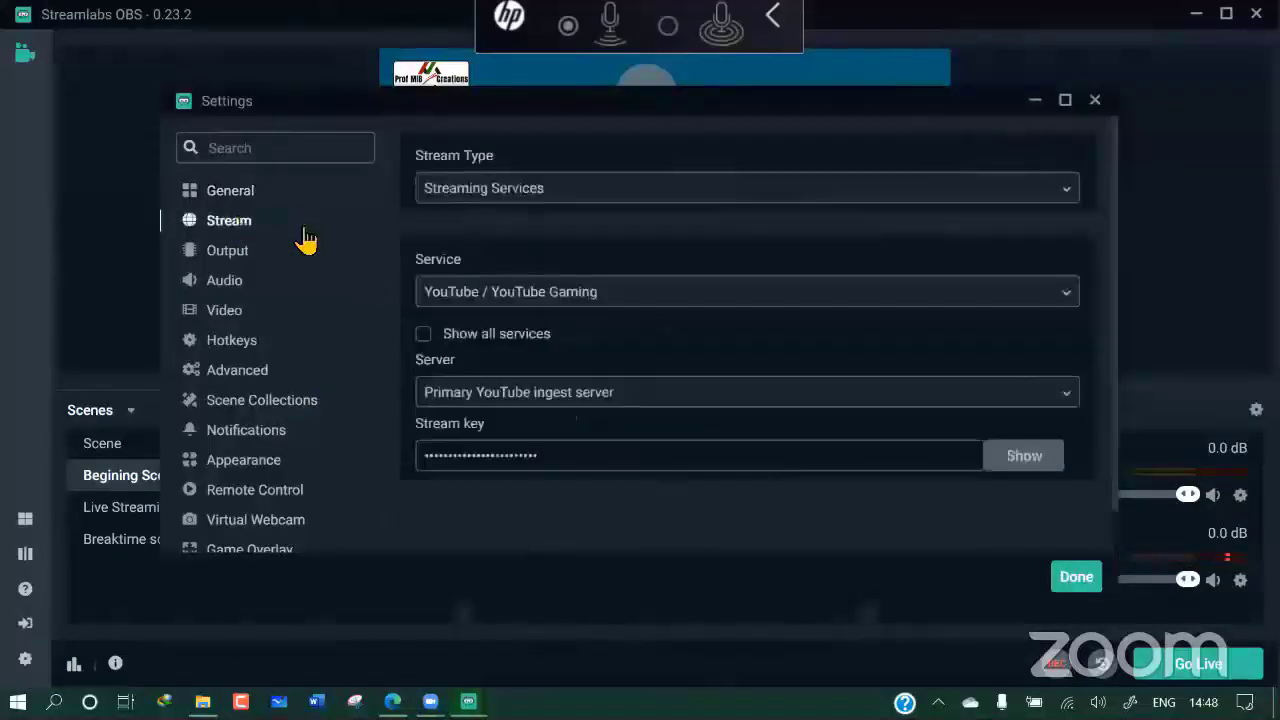
scroll(660, 265, "down", 1)
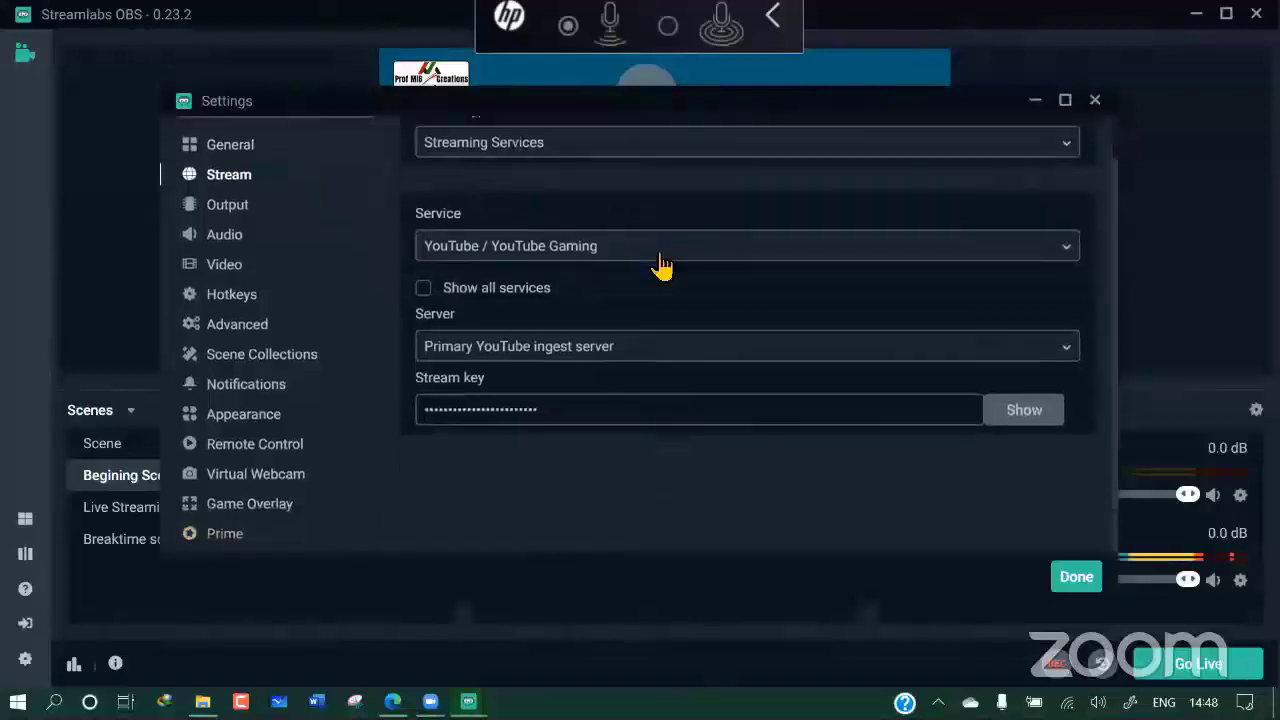
scroll(660, 265, "up", 1)
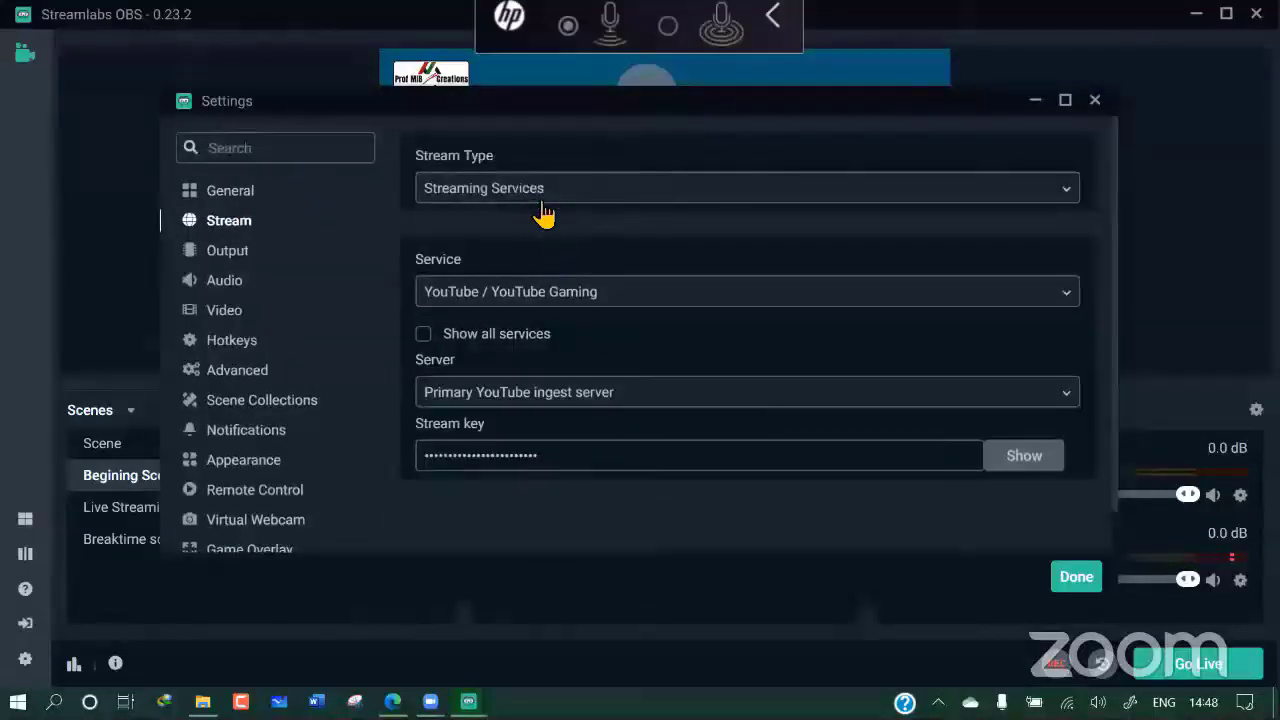
left_click(226, 250)
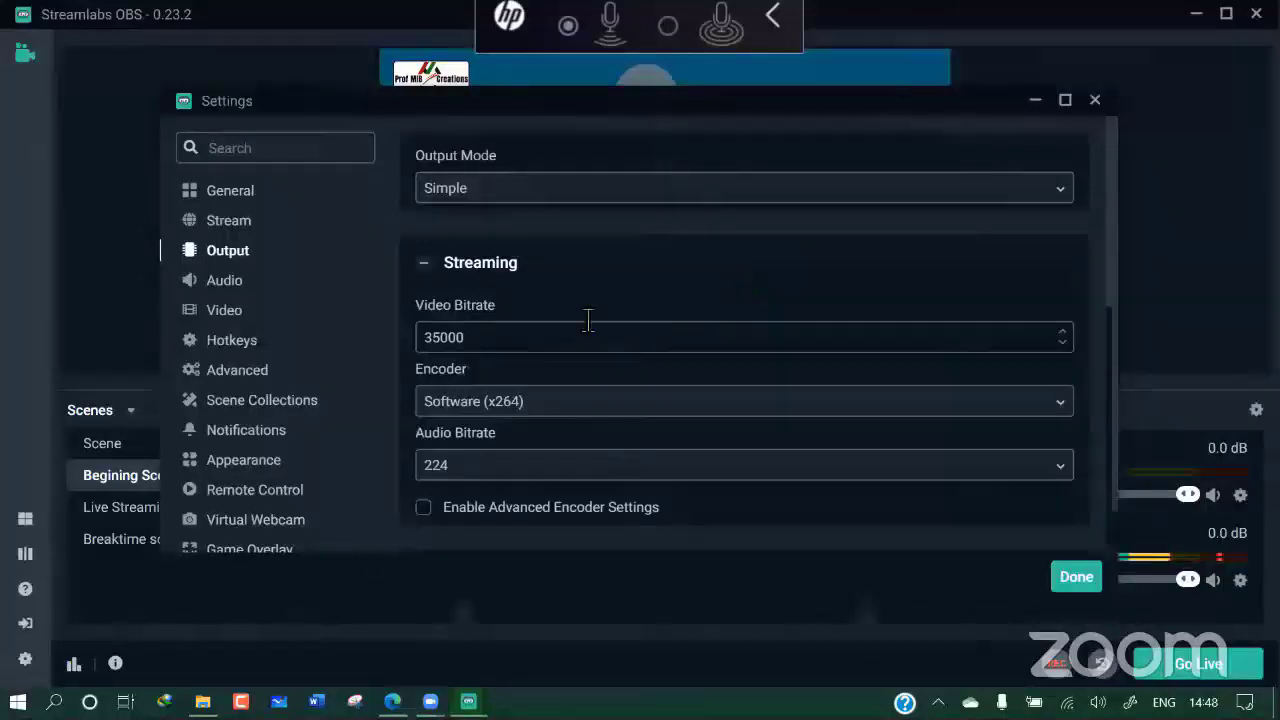
Inspect the 35000 video bitrate value and scroll through the Recording output settings
left_click_drag(480, 340, 423, 352)
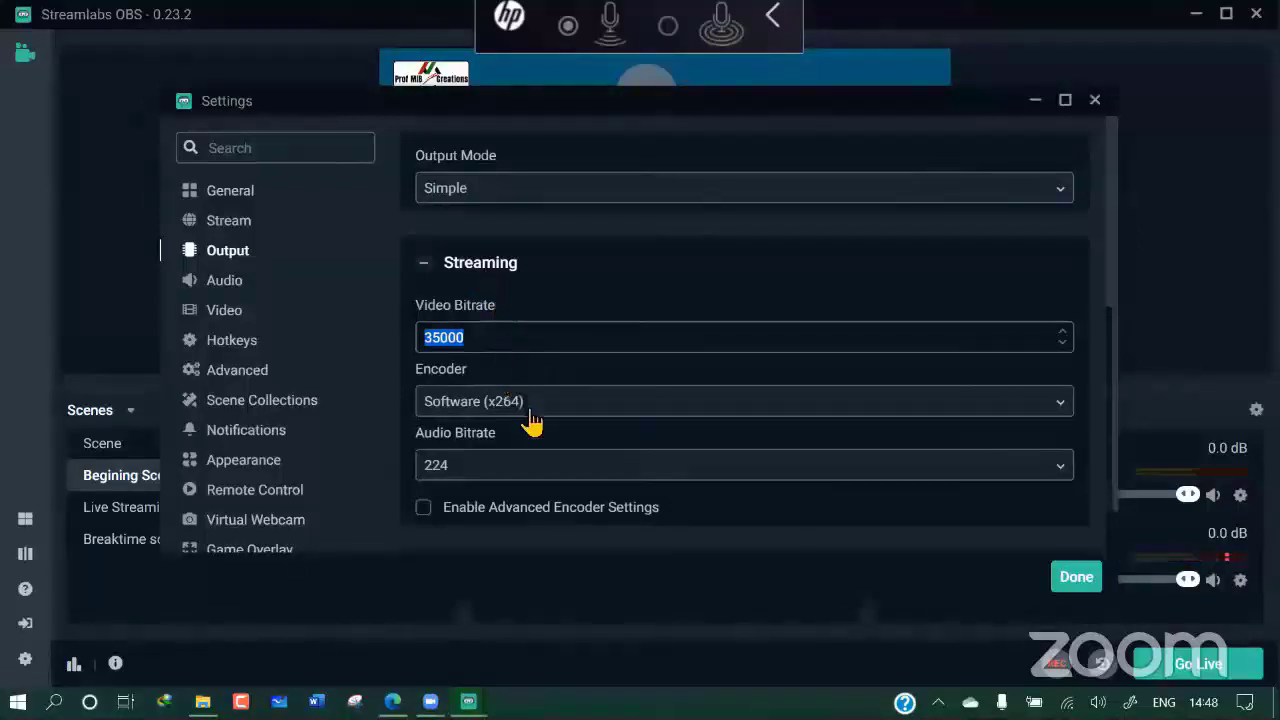
scroll(529, 420, "down", 1)
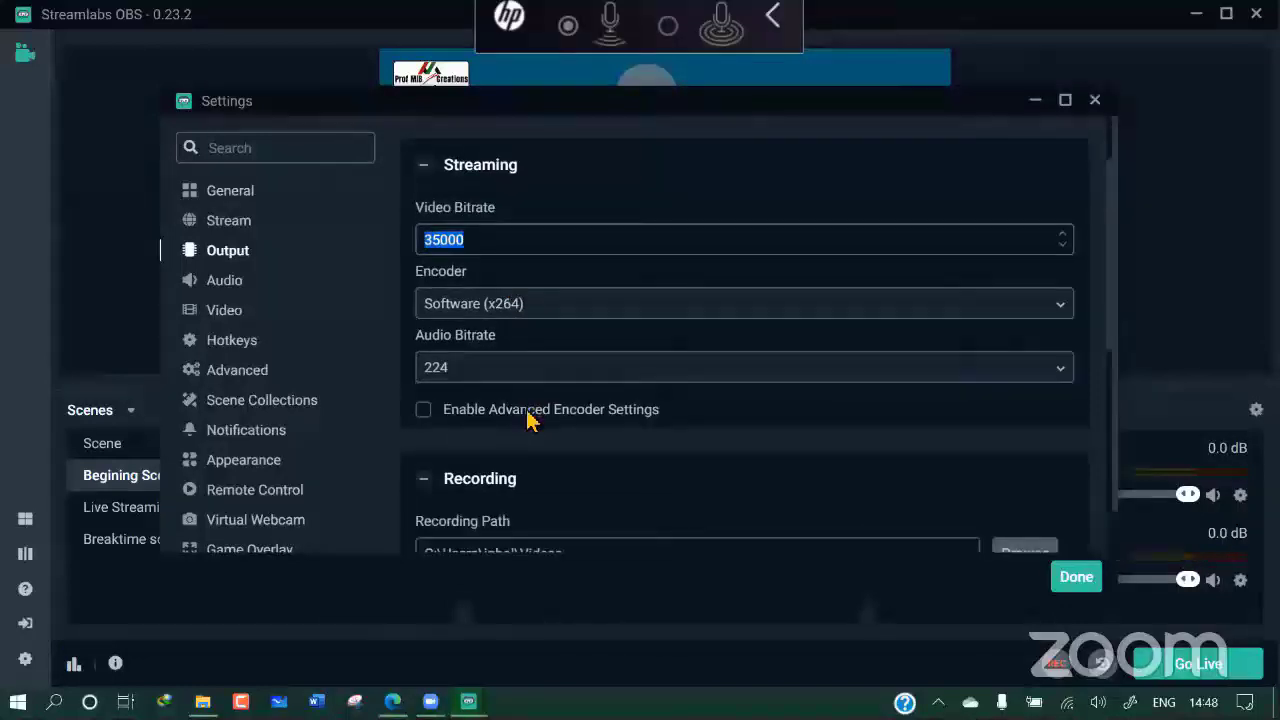
scroll(530, 420, "up", 1)
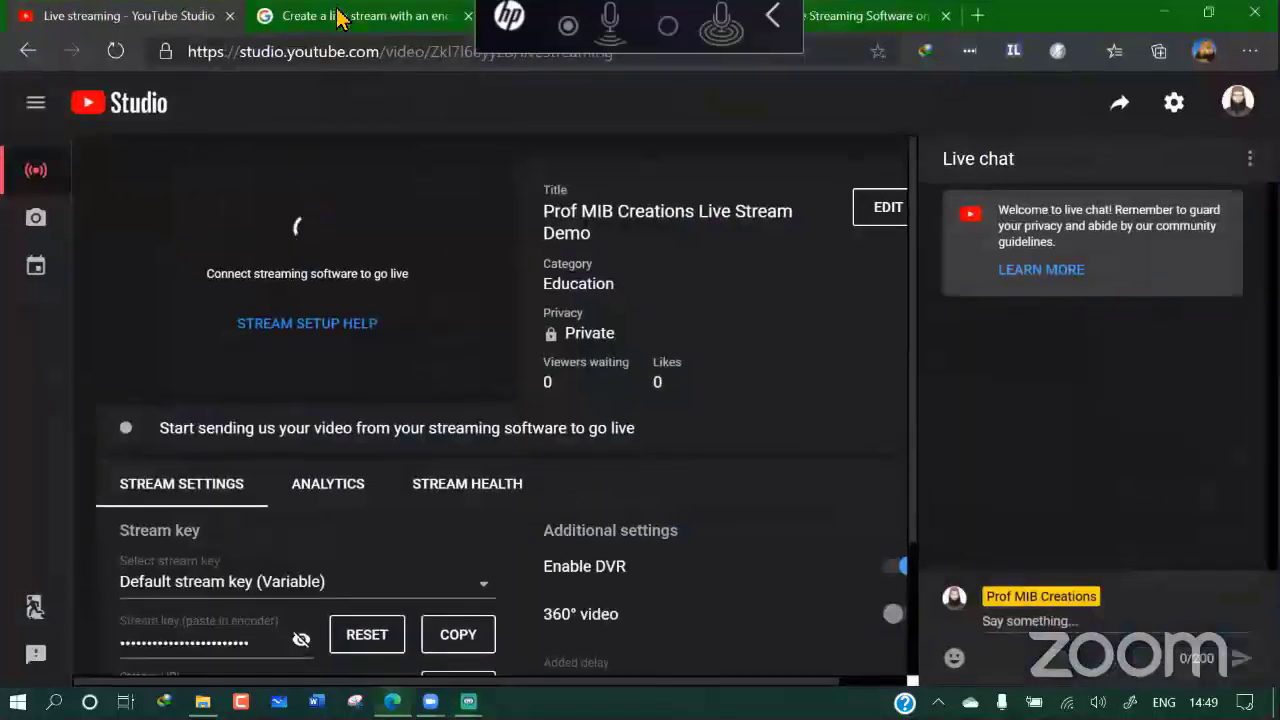
Run a Fast.com speed test from the Edge address bar, getting 75 Mbps
left_click(345, 20)
left_click(318, 57)
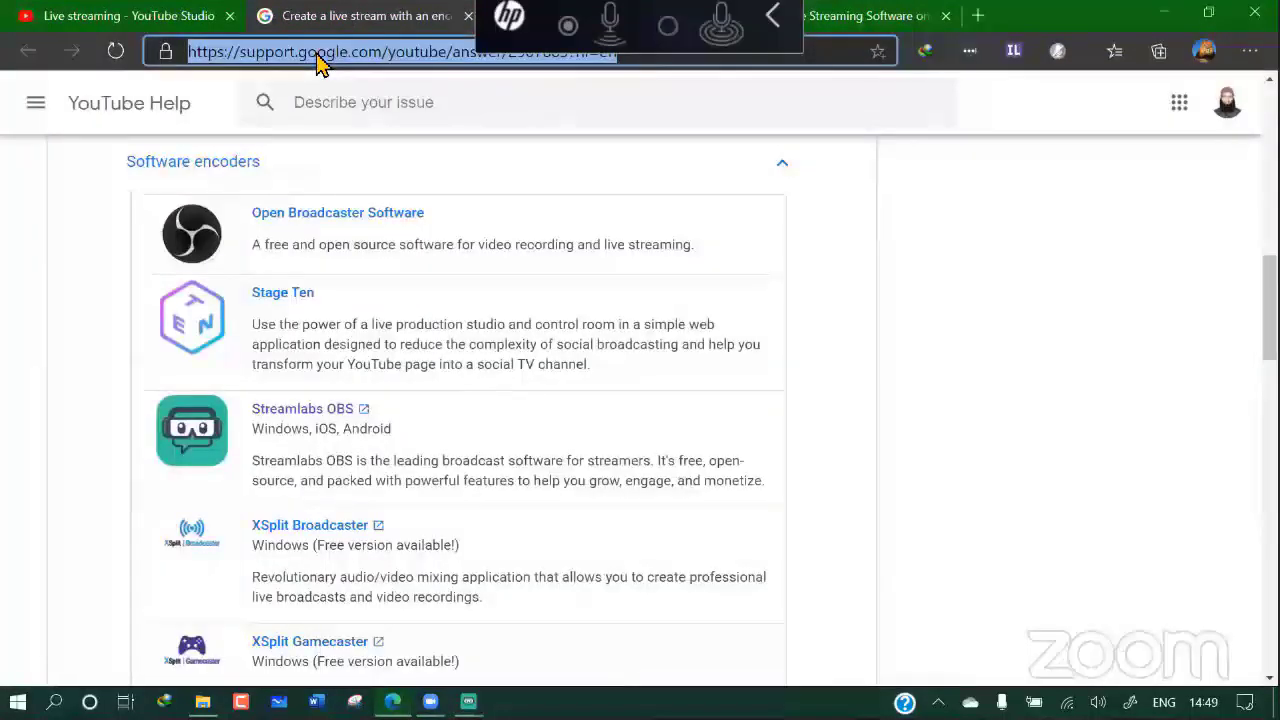
key("BackSpace")
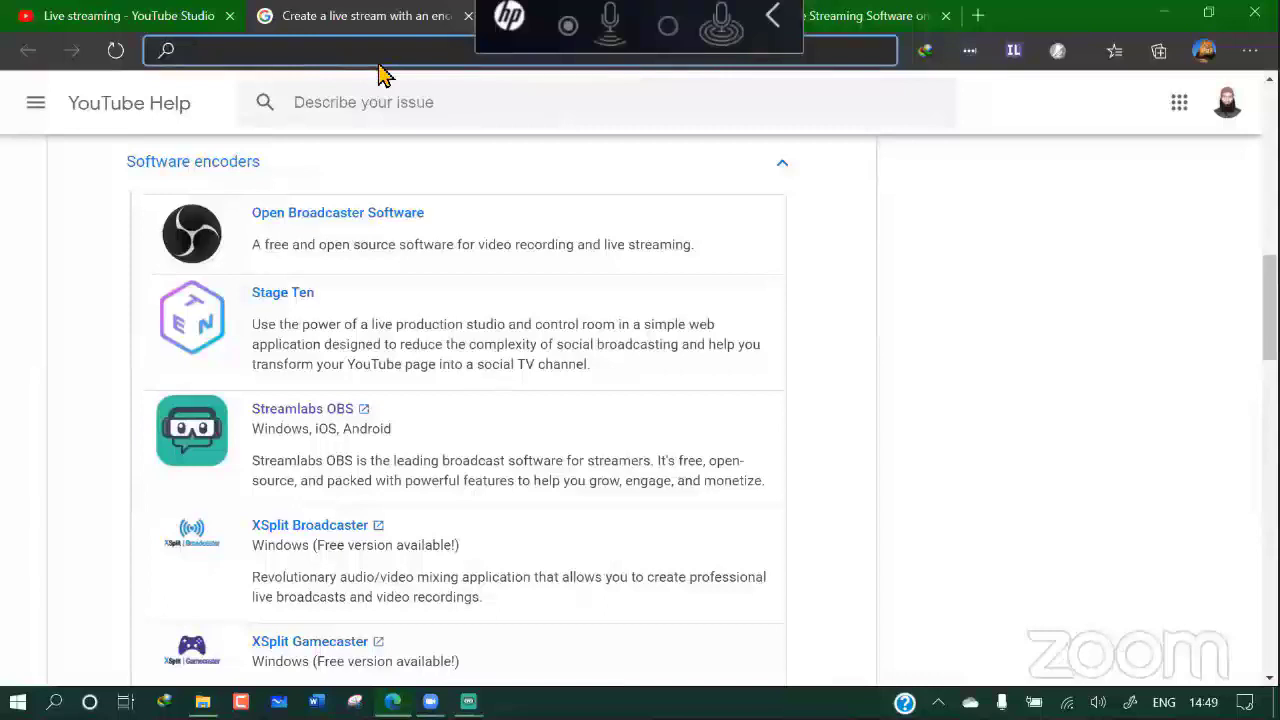
type("spe")
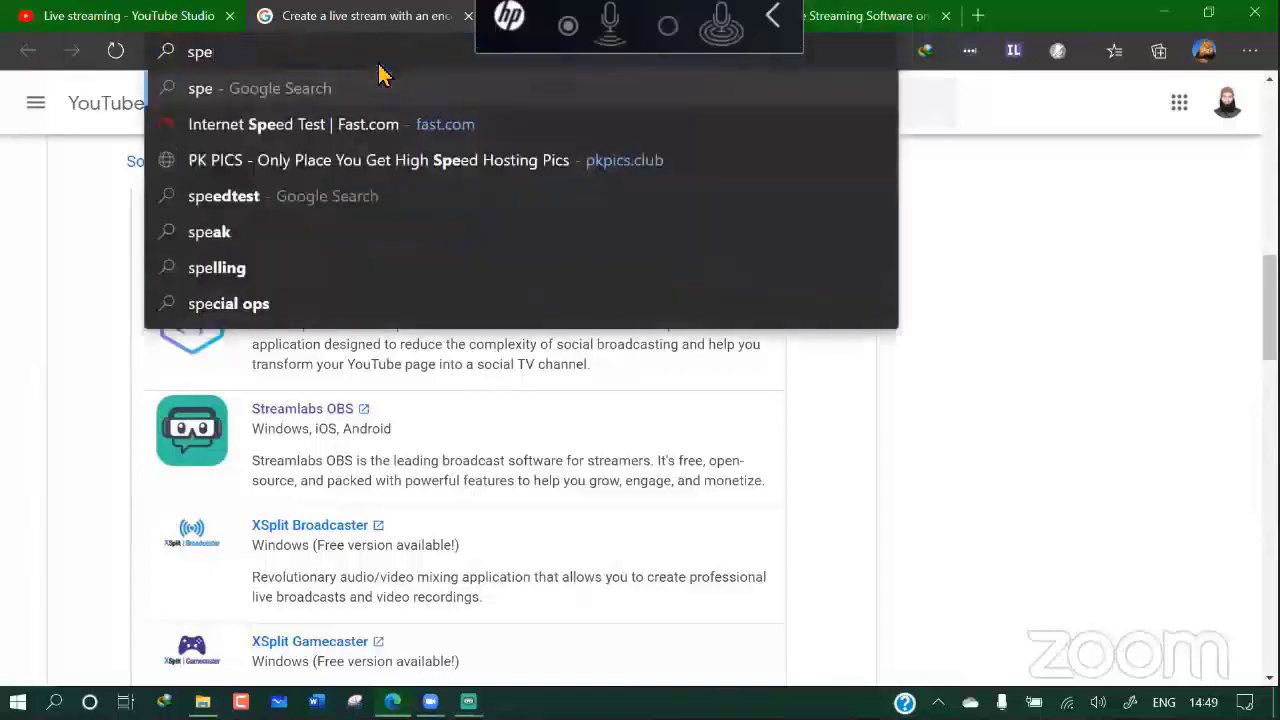
key("Down")
key("Return")
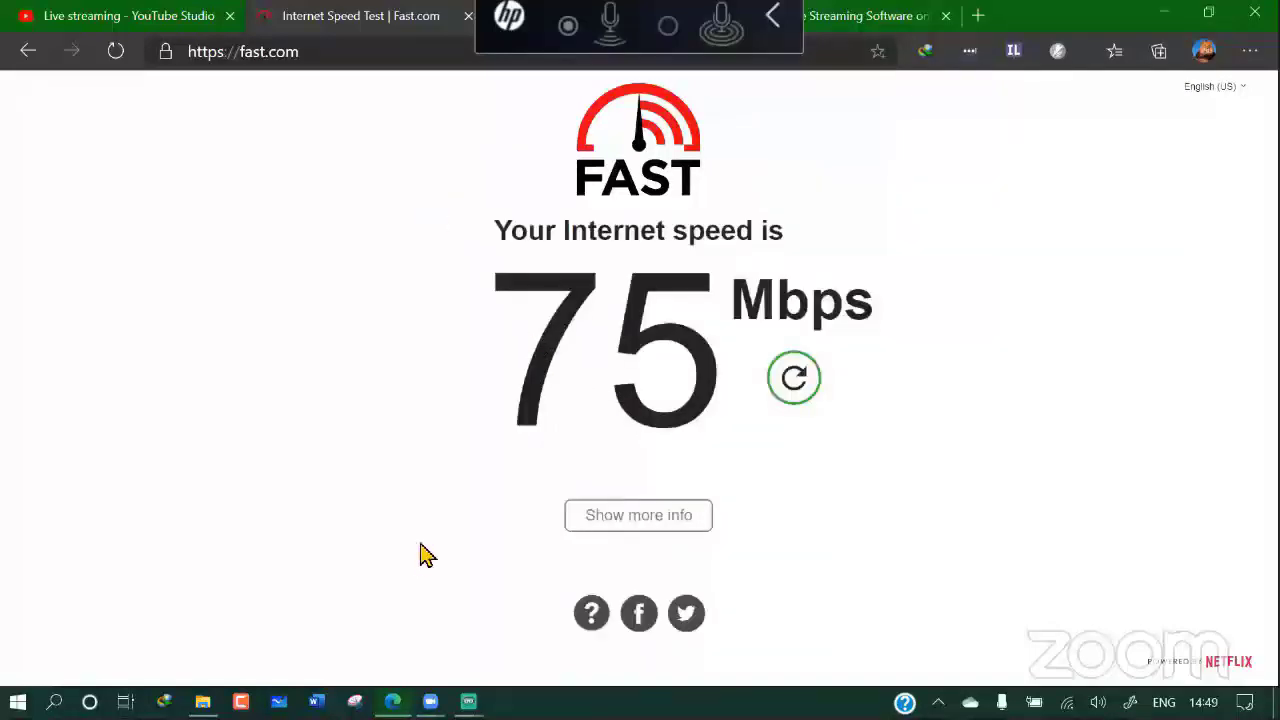
Return to Streamlabs OBS Output settings and select the 35000 video bitrate value
left_click(393, 701)
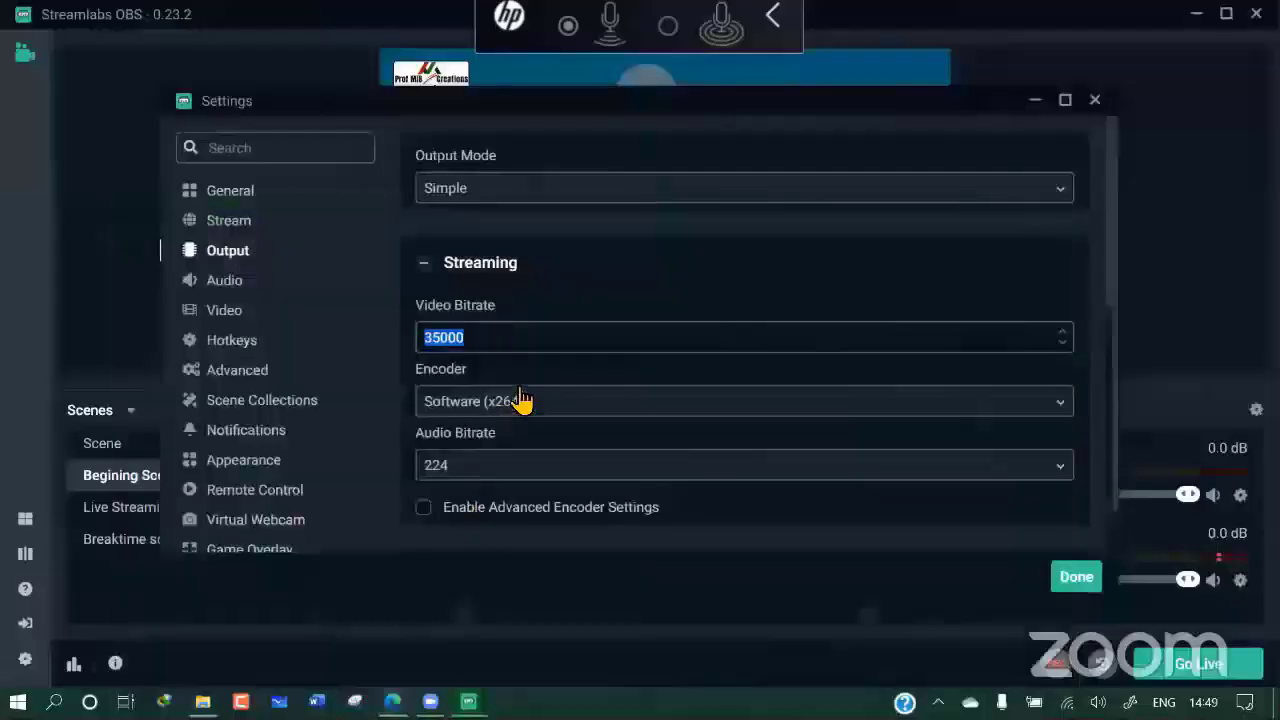
left_click(494, 343)
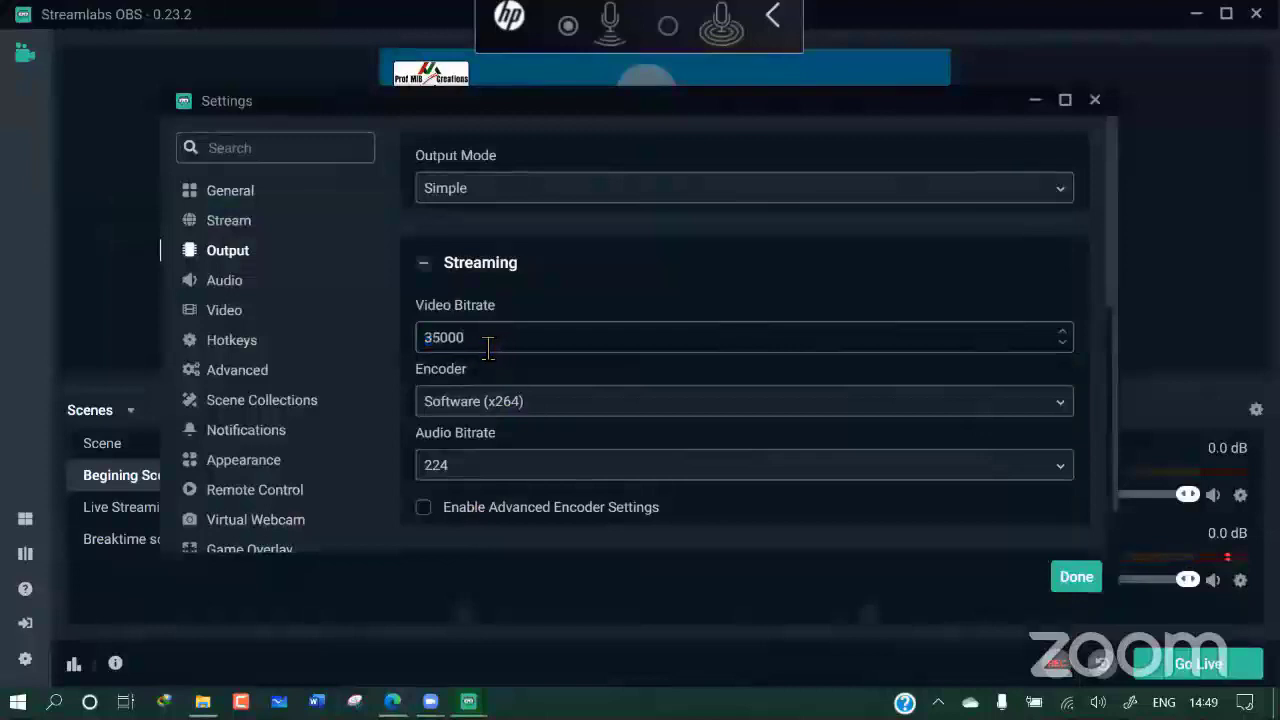
left_click_drag(486, 343, 424, 345)
scroll(537, 377, "down", 2)
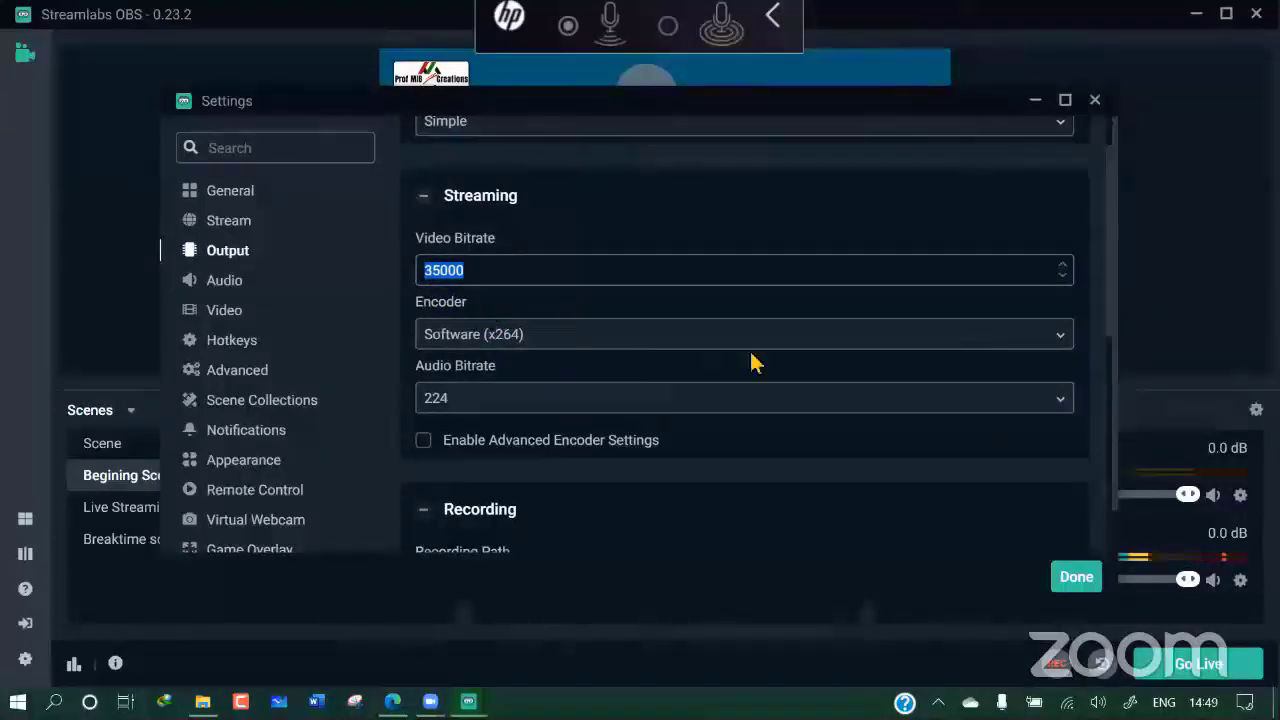
Keep the Software (x264) encoder and the 224 audio bitrate
left_click(609, 340)
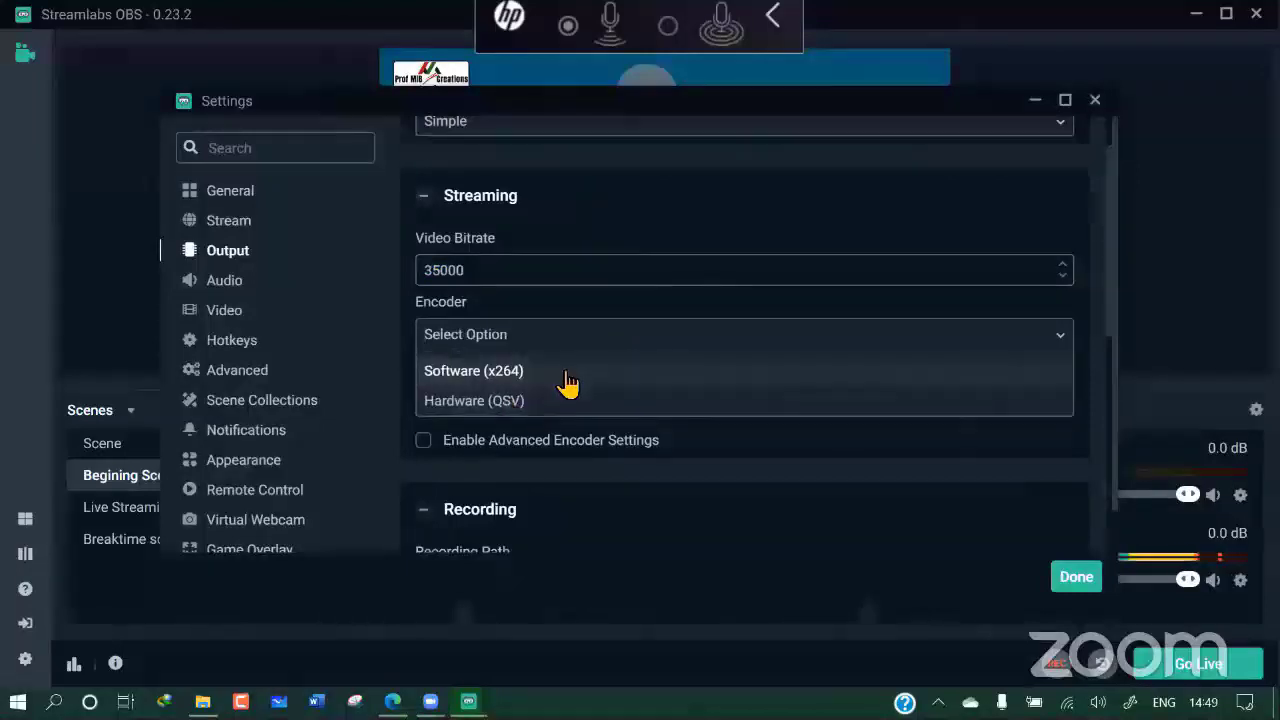
left_click(551, 378)
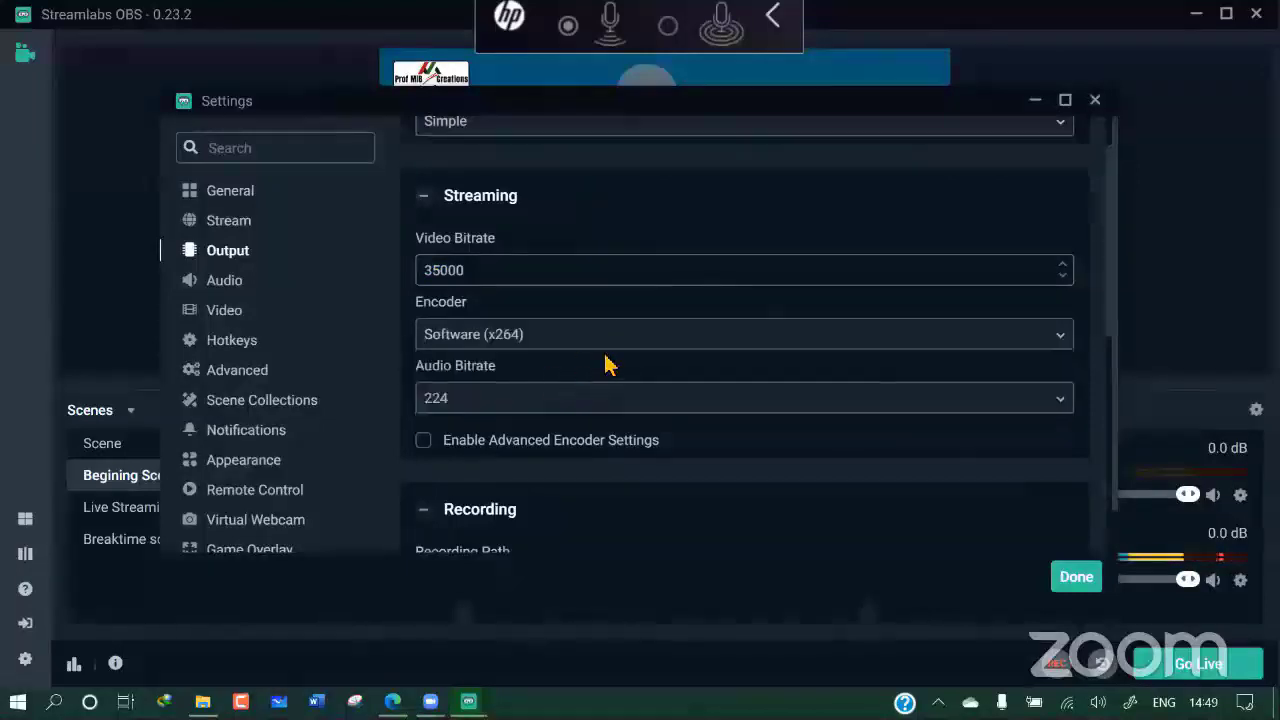
scroll(613, 364, "down", 1)
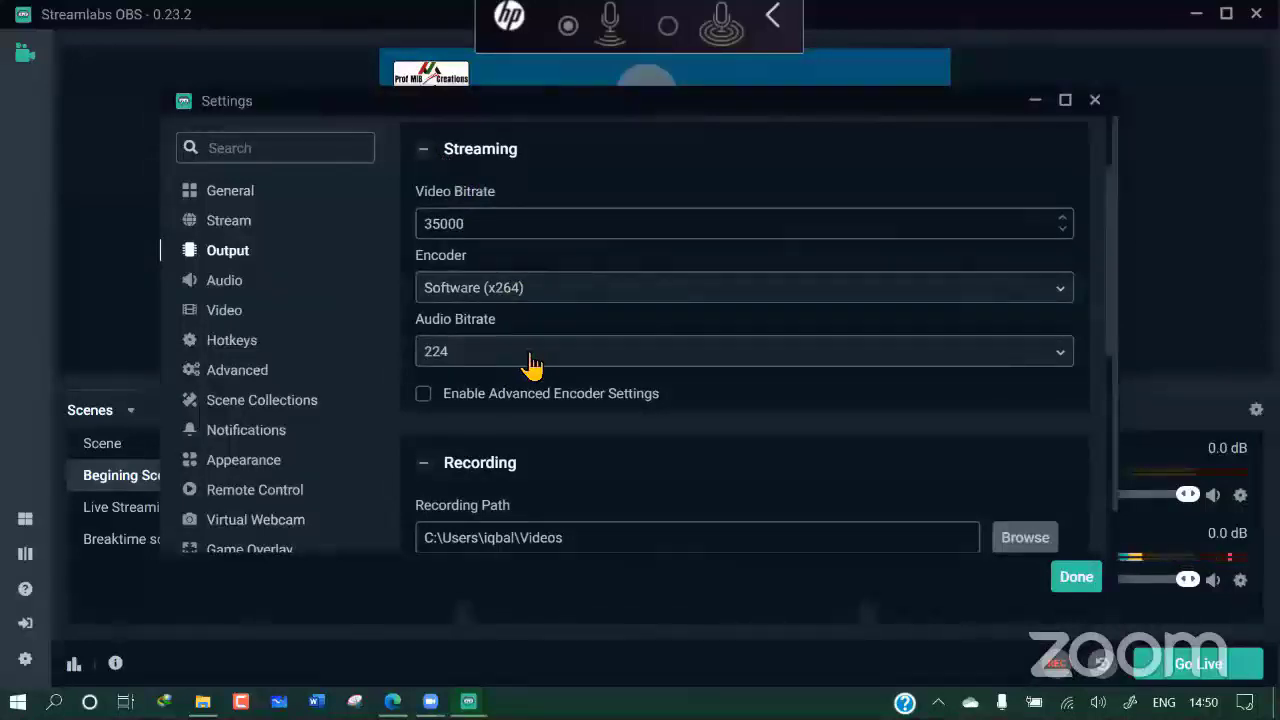
left_click(531, 362)
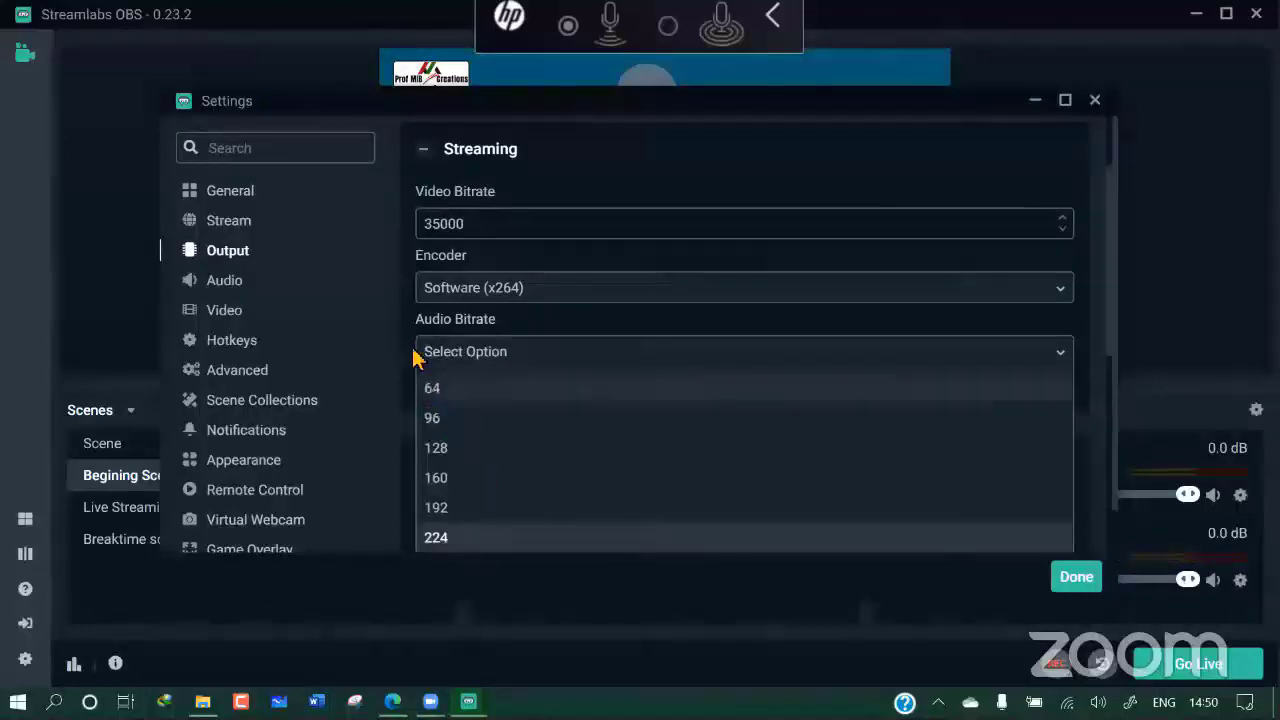
left_click(463, 538)
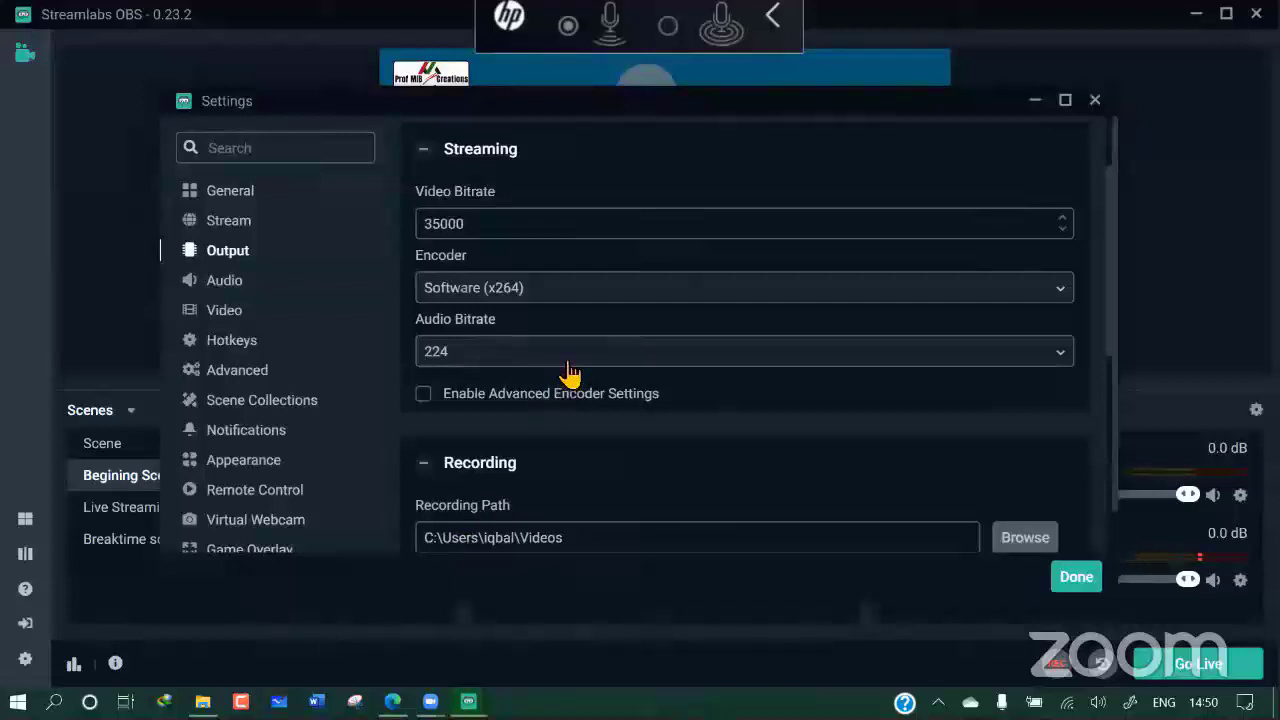
Keep recording quality at Same as stream, with mp4 as the recording format
scroll(686, 409, "down", 3)
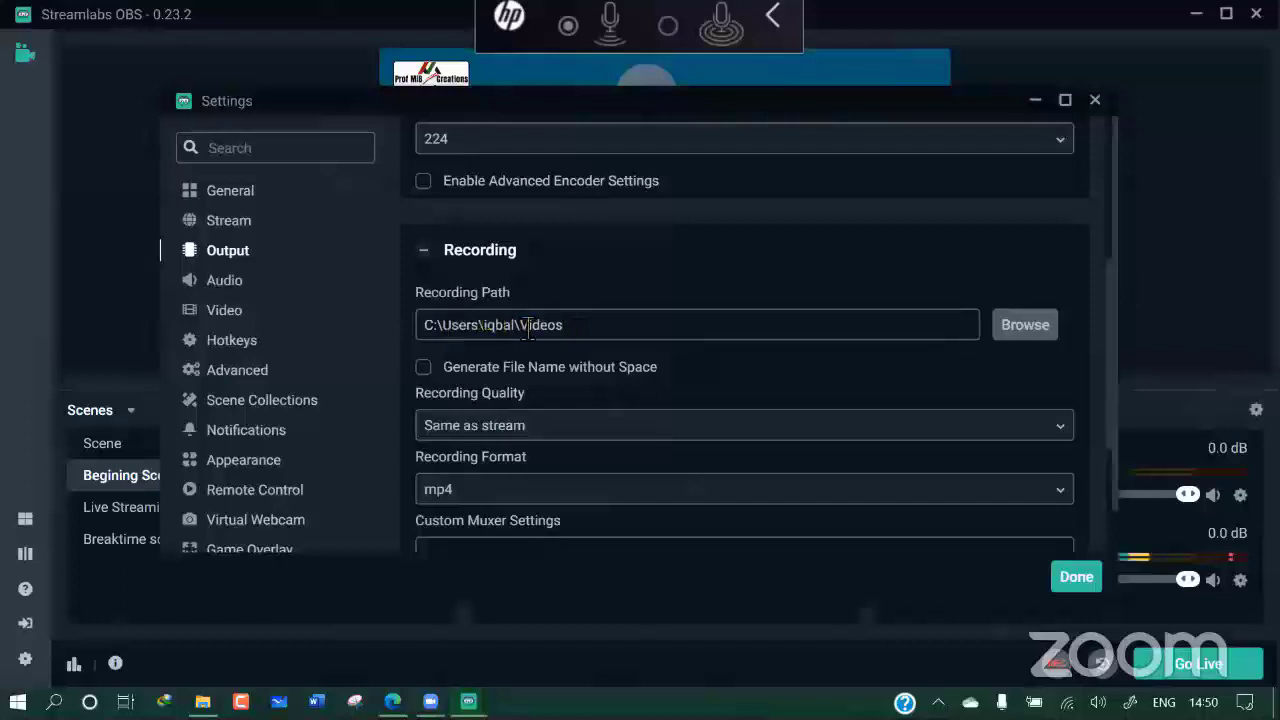
scroll(630, 333, "down", 1)
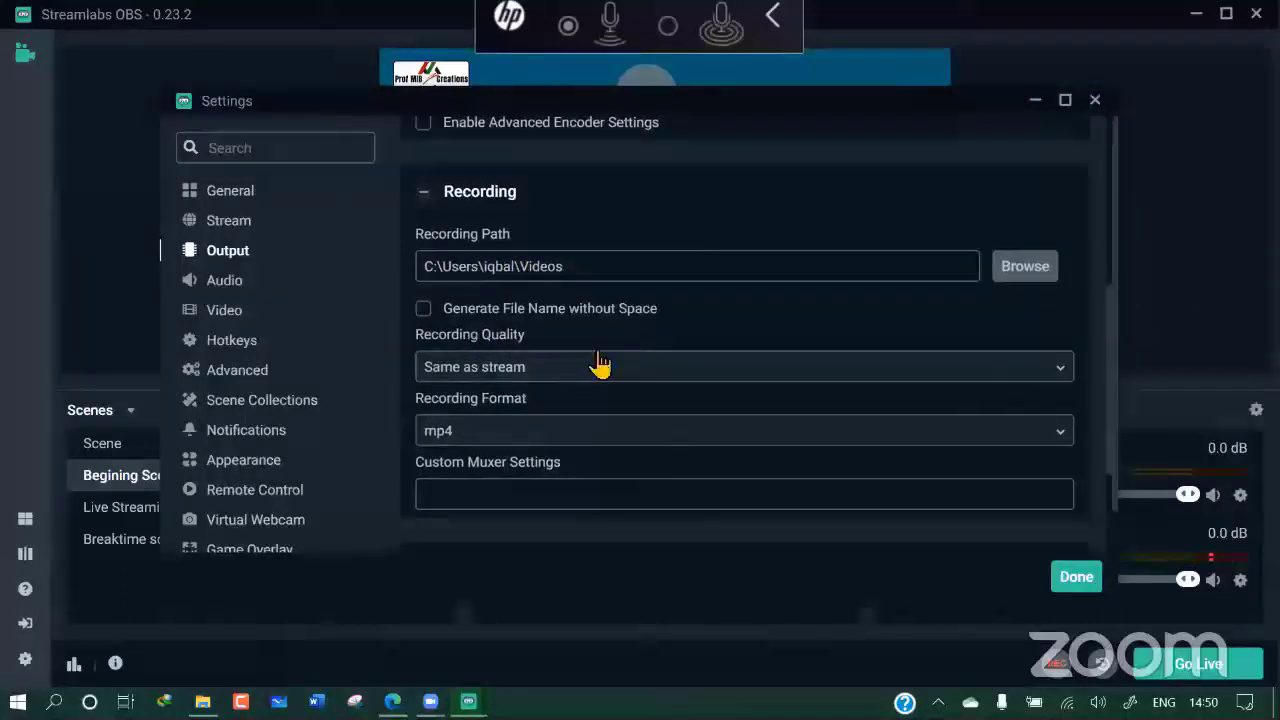
left_click(598, 365)
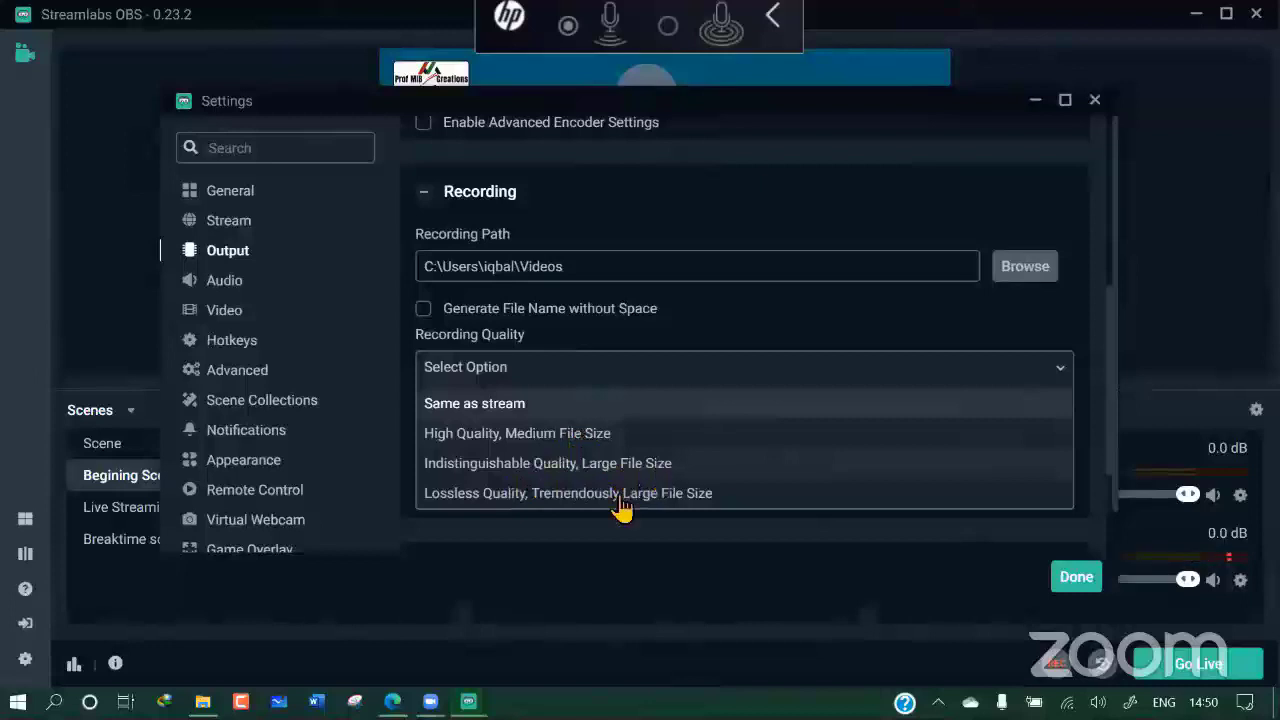
left_click(657, 548)
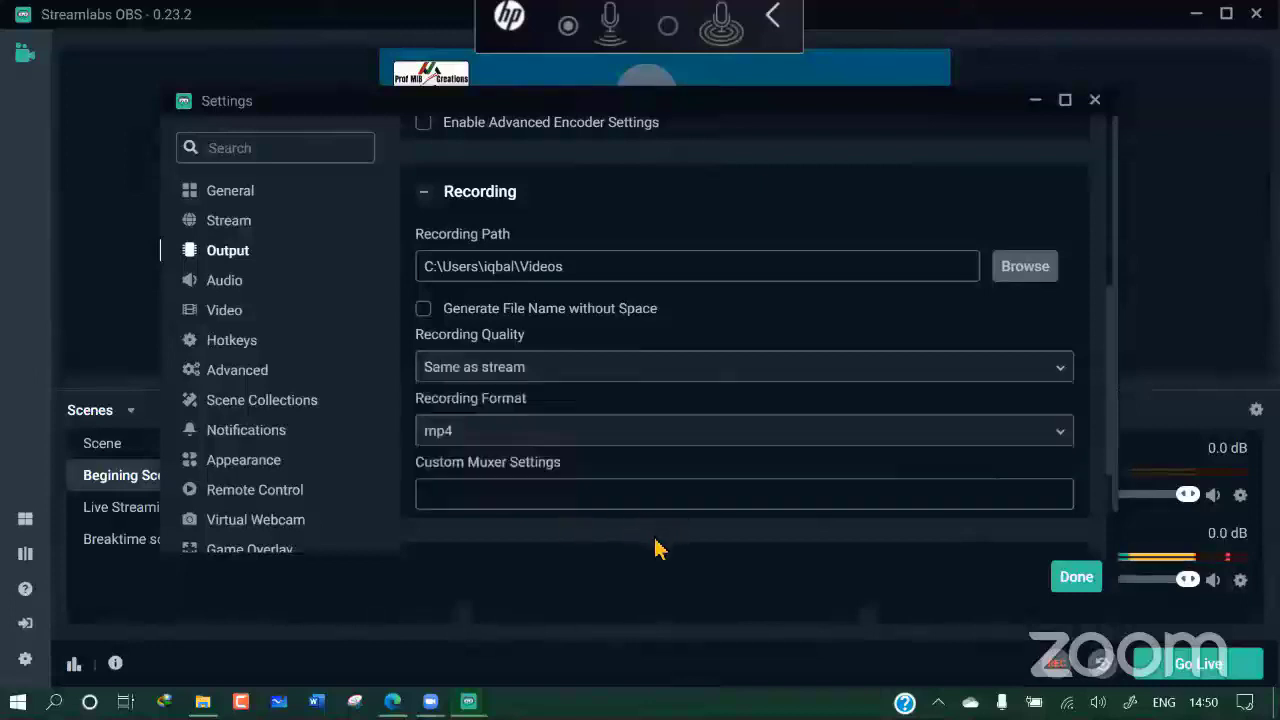
scroll(606, 464, "down", 1)
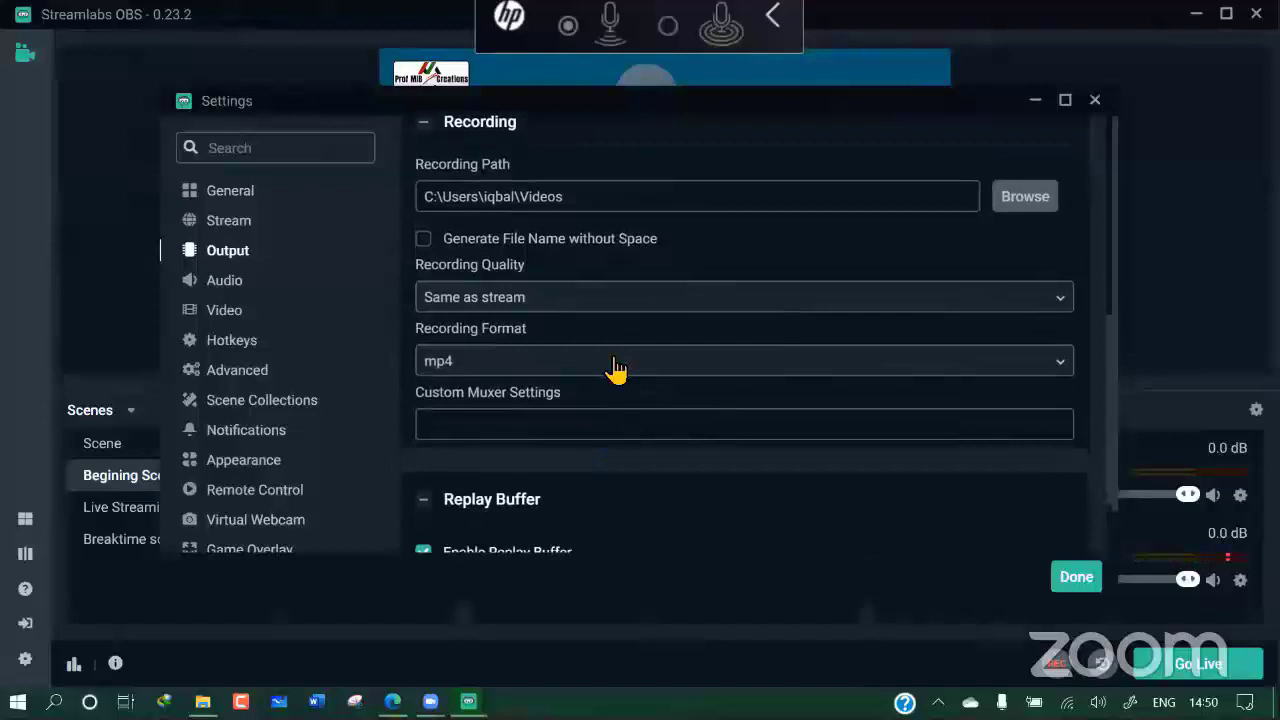
On the Audio page, keep sample rate 44.1khz and Stereo channels
left_click(238, 290)
scroll(408, 288, "up", 1)
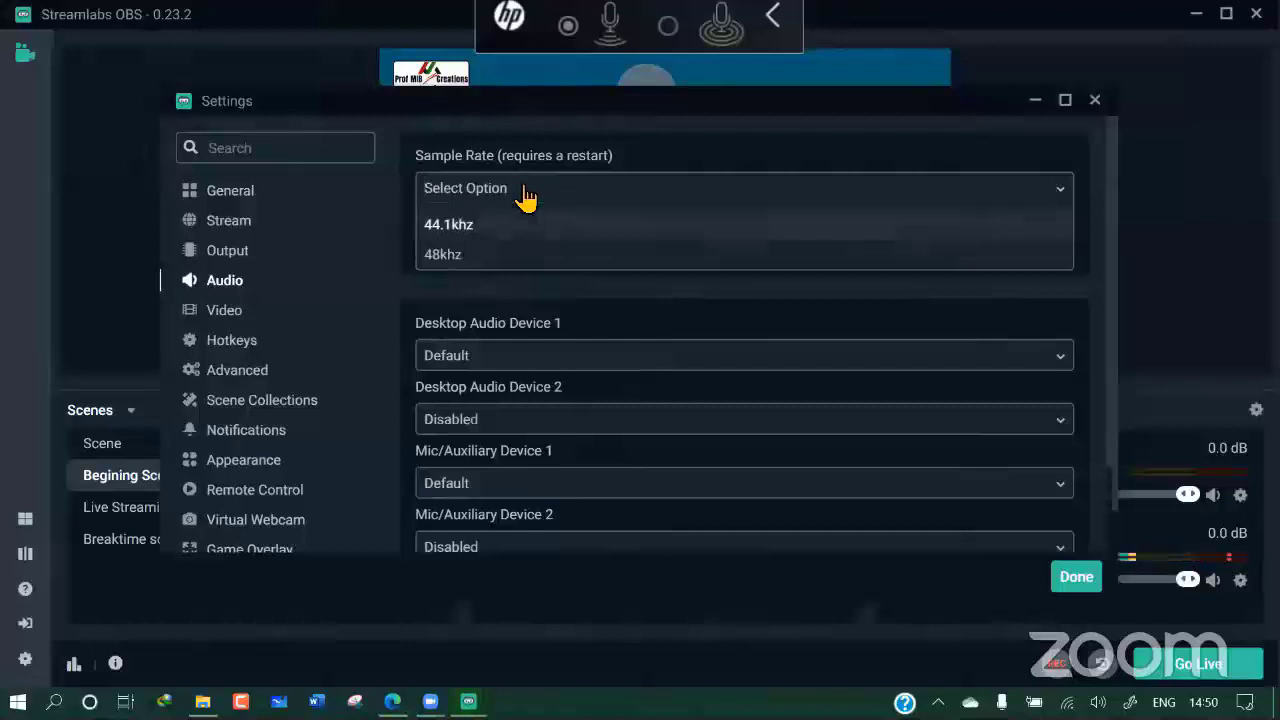
left_click(490, 224)
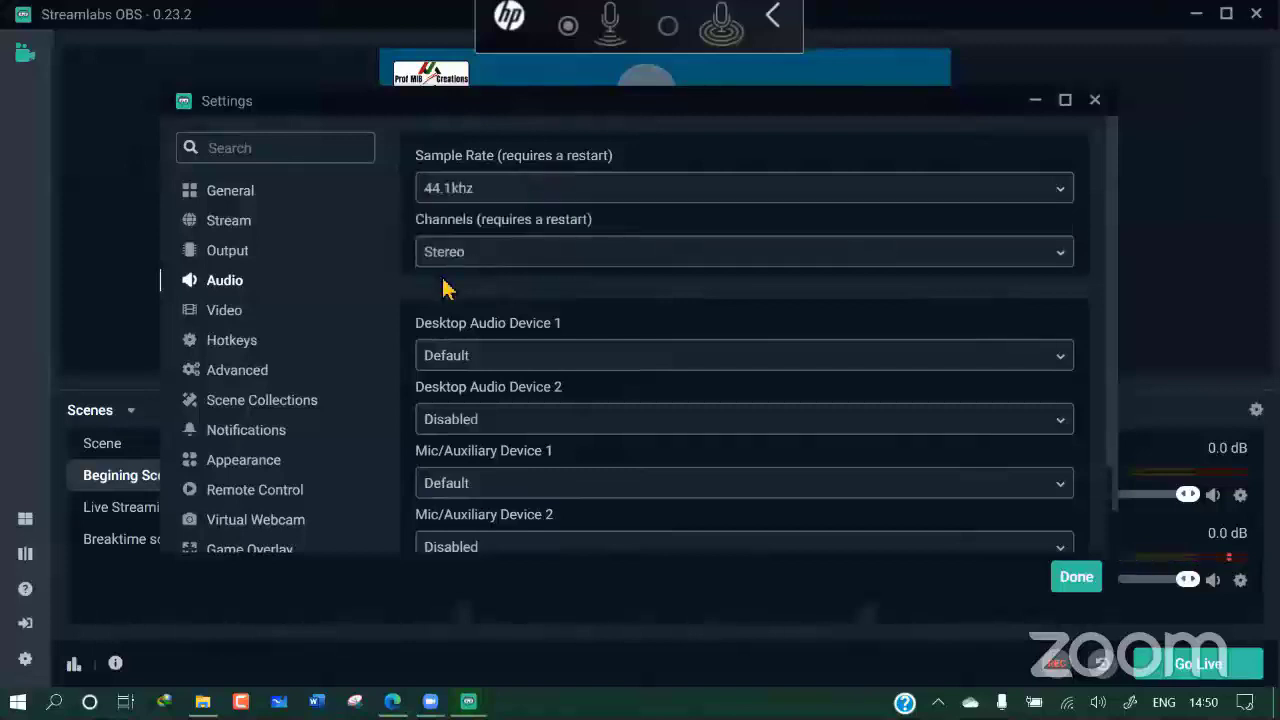
left_click(498, 279)
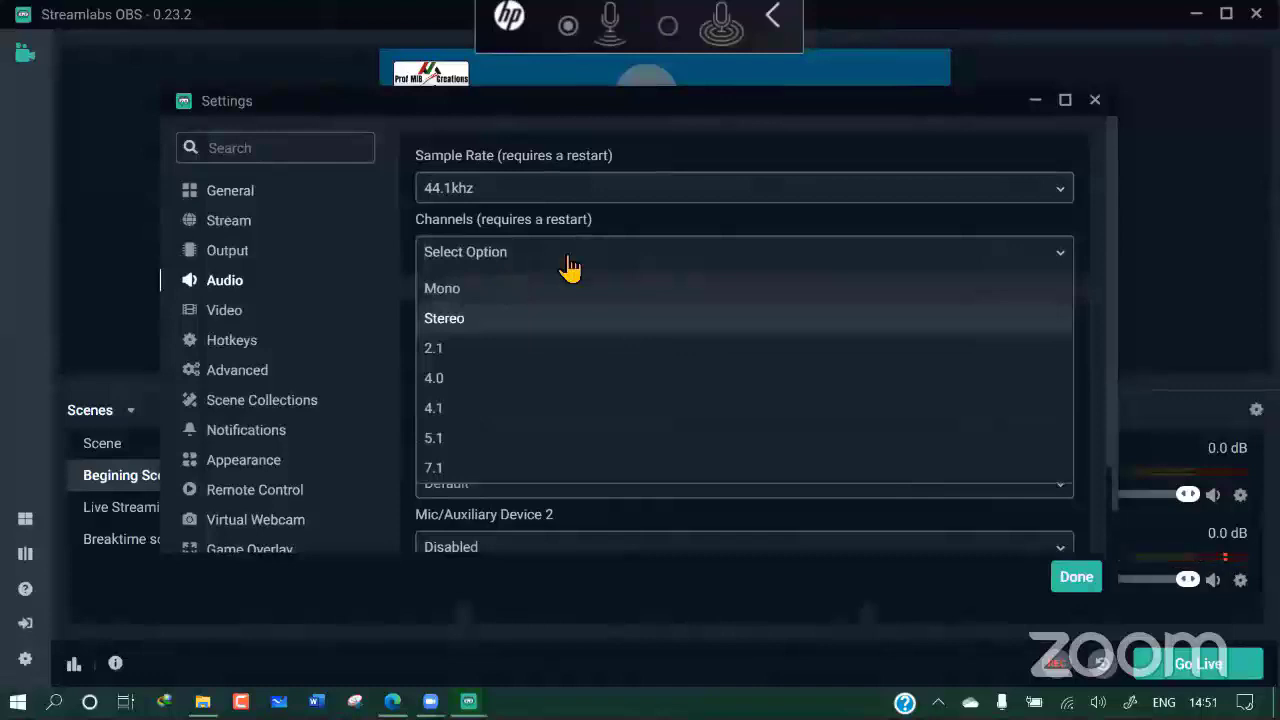
left_click(504, 240)
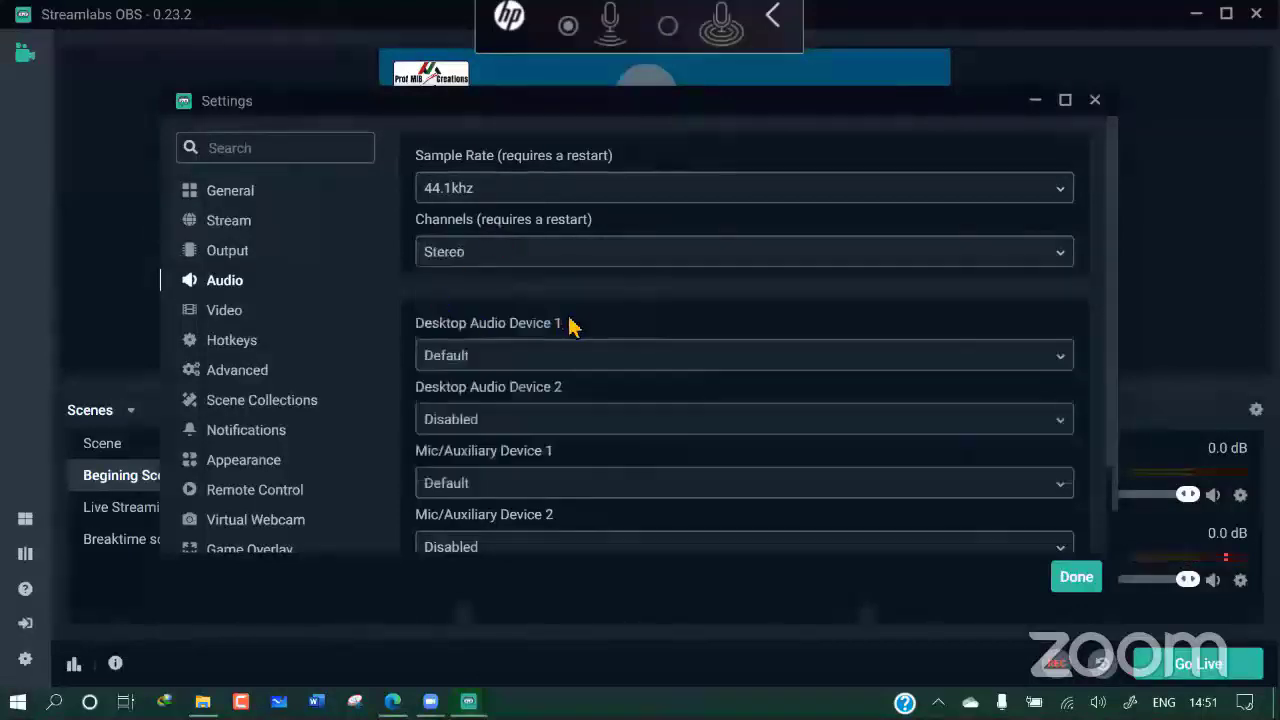
scroll(571, 325, "down", 3)
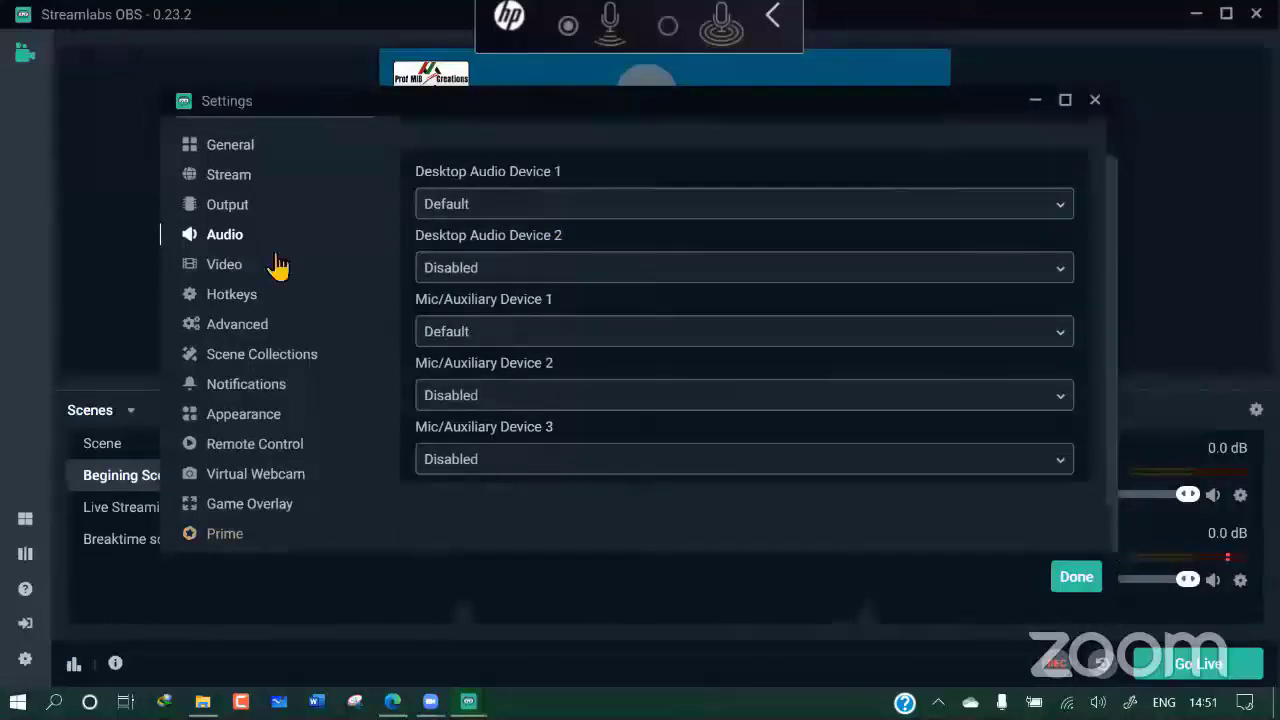
On the Hotkeys page, set a Hide Greeting hotkey and assign 3 to show the webcam
left_click(233, 302)
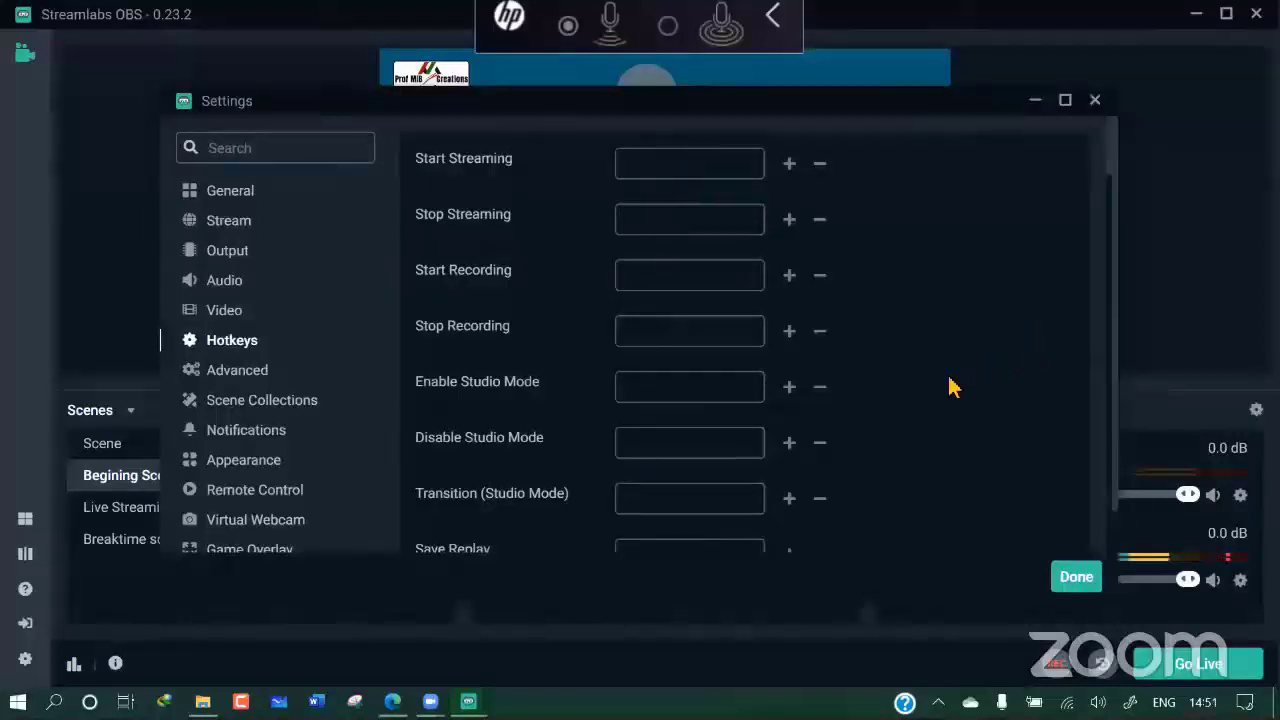
scroll(950, 387, "down", 8)
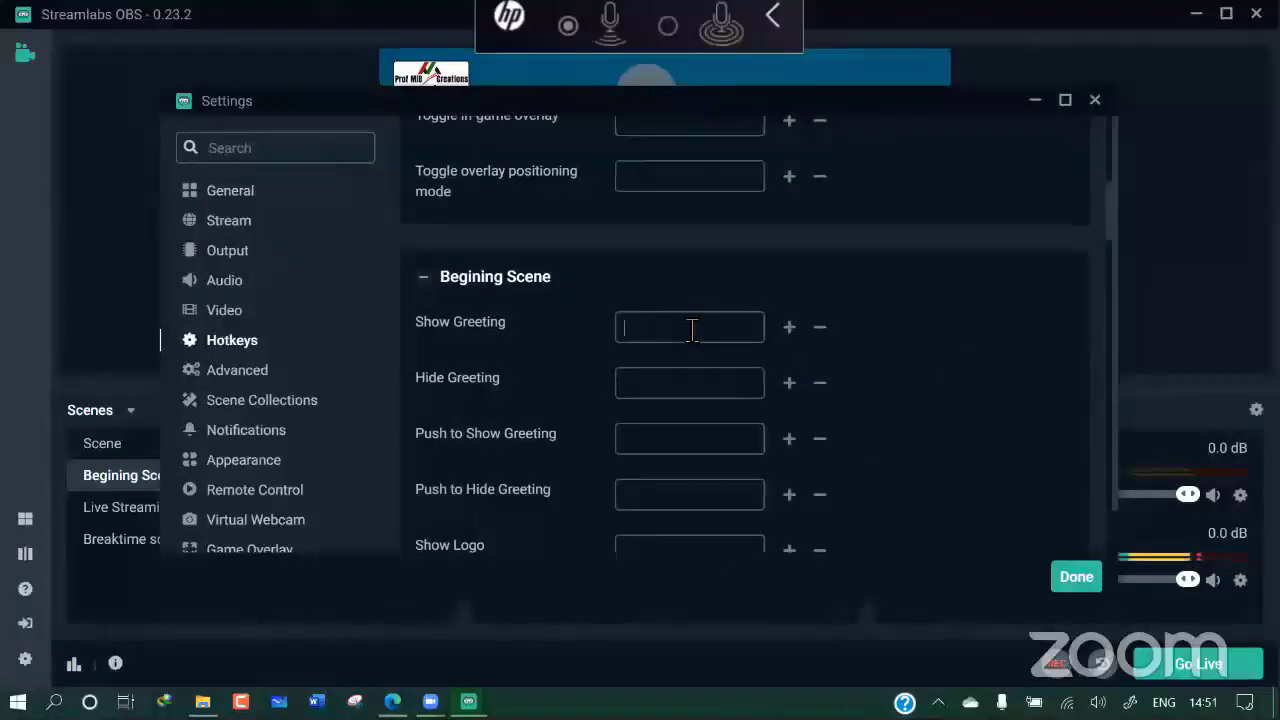
left_click(658, 386)
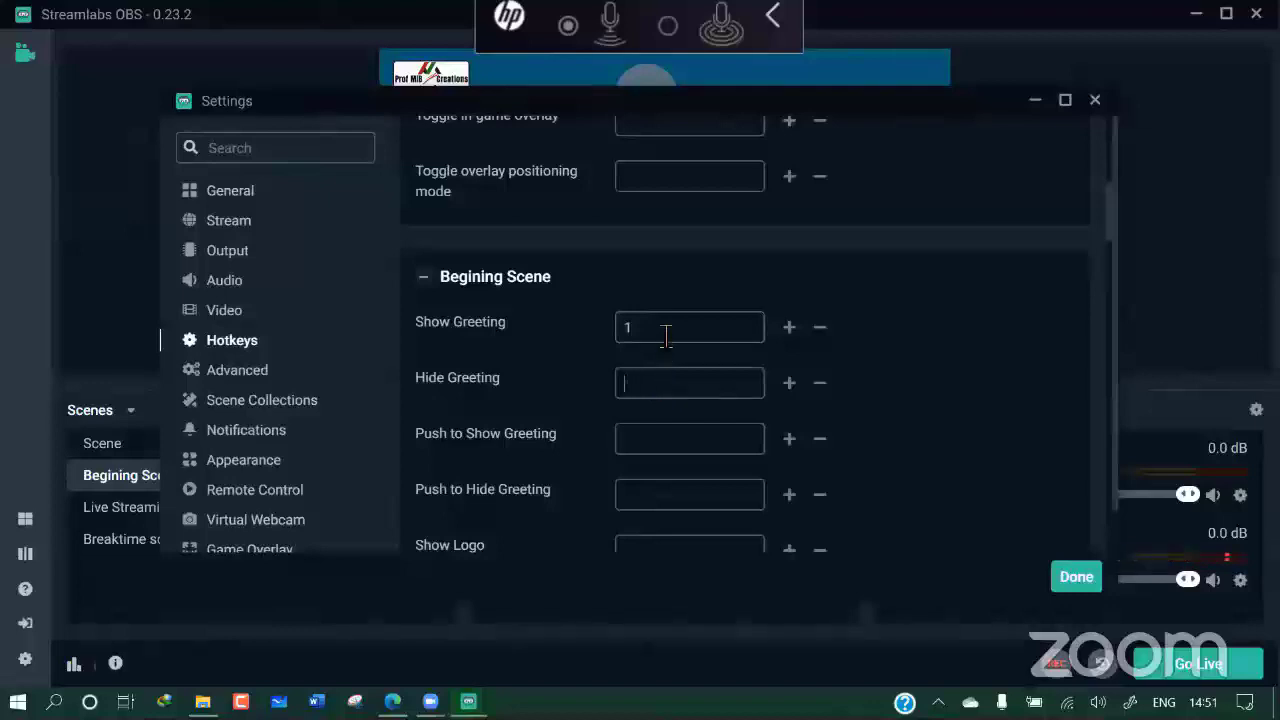
scroll(665, 337, "down", 7)
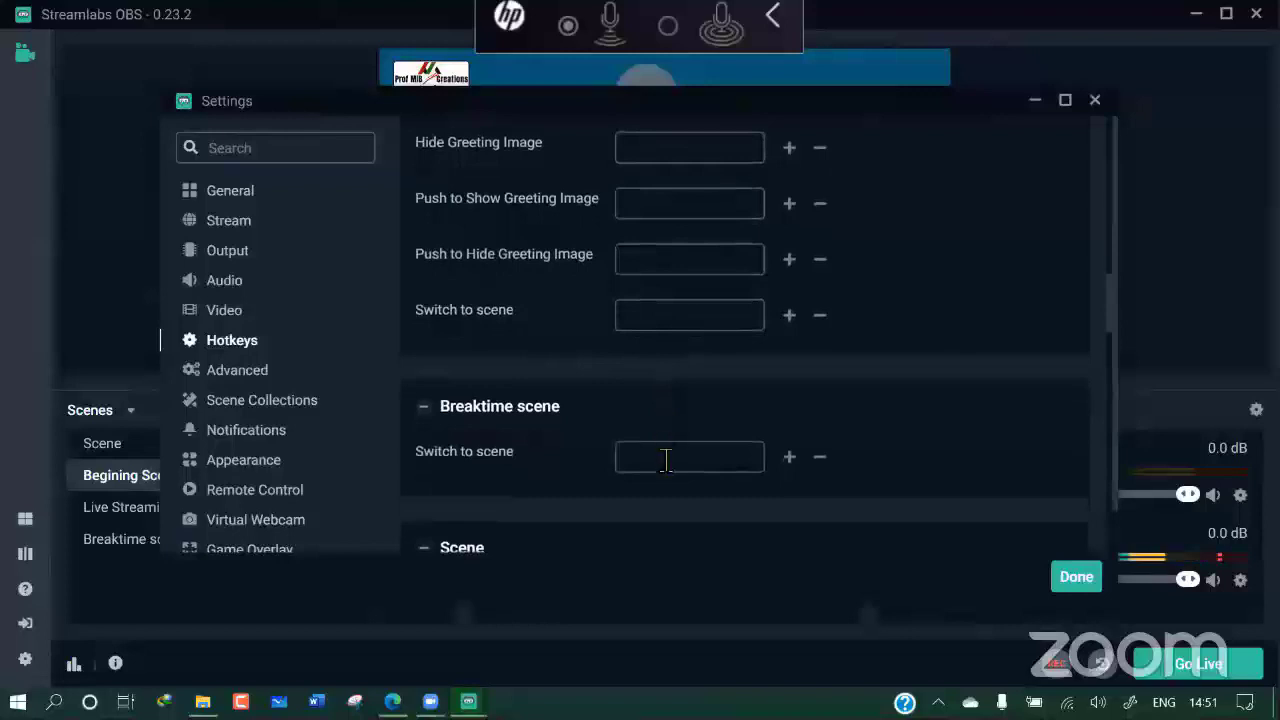
scroll(665, 458, "down", 5)
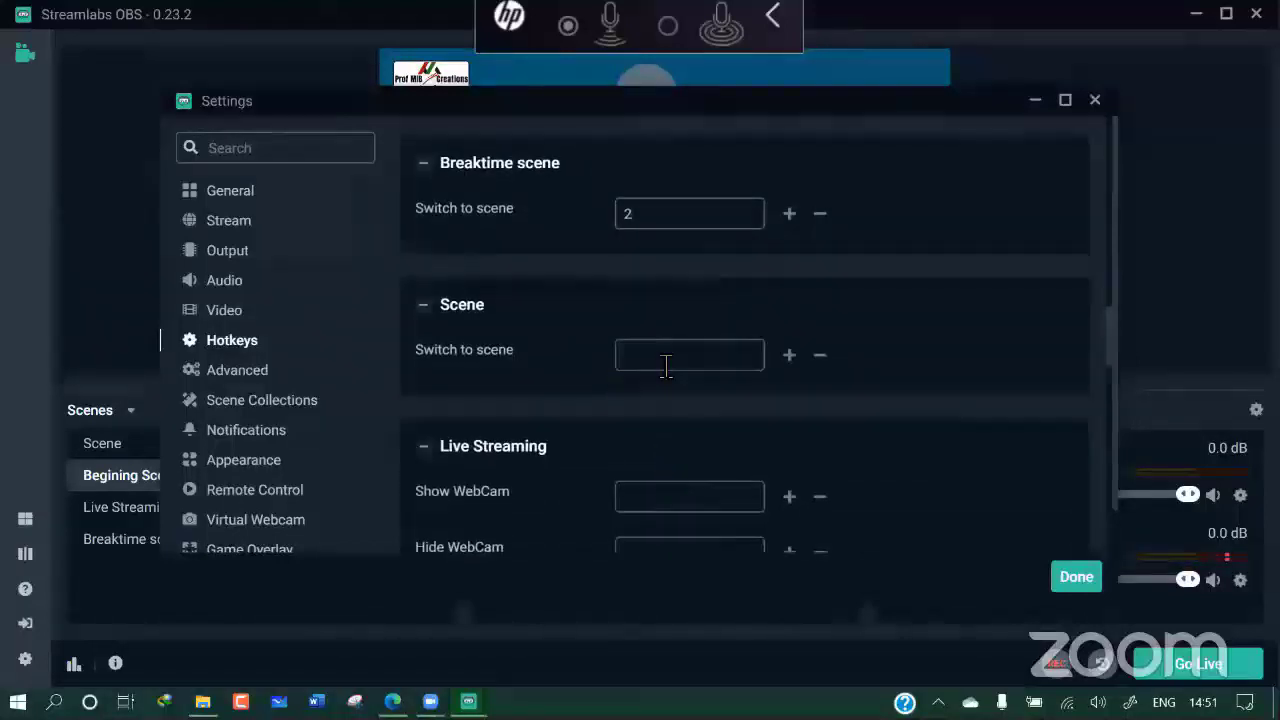
scroll(665, 366, "down", 2)
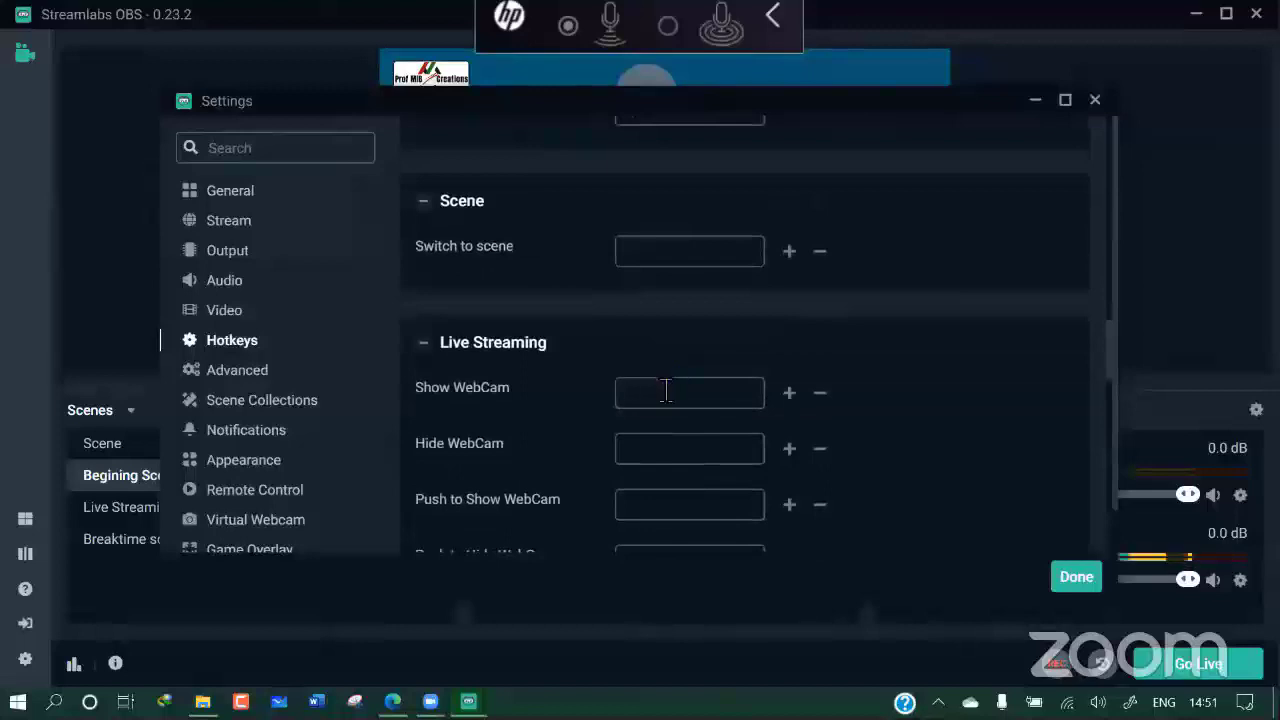
key("3")
Assign PageUp to start streaming and End to stop streaming, then save with Done
scroll(665, 392, "down", 9)
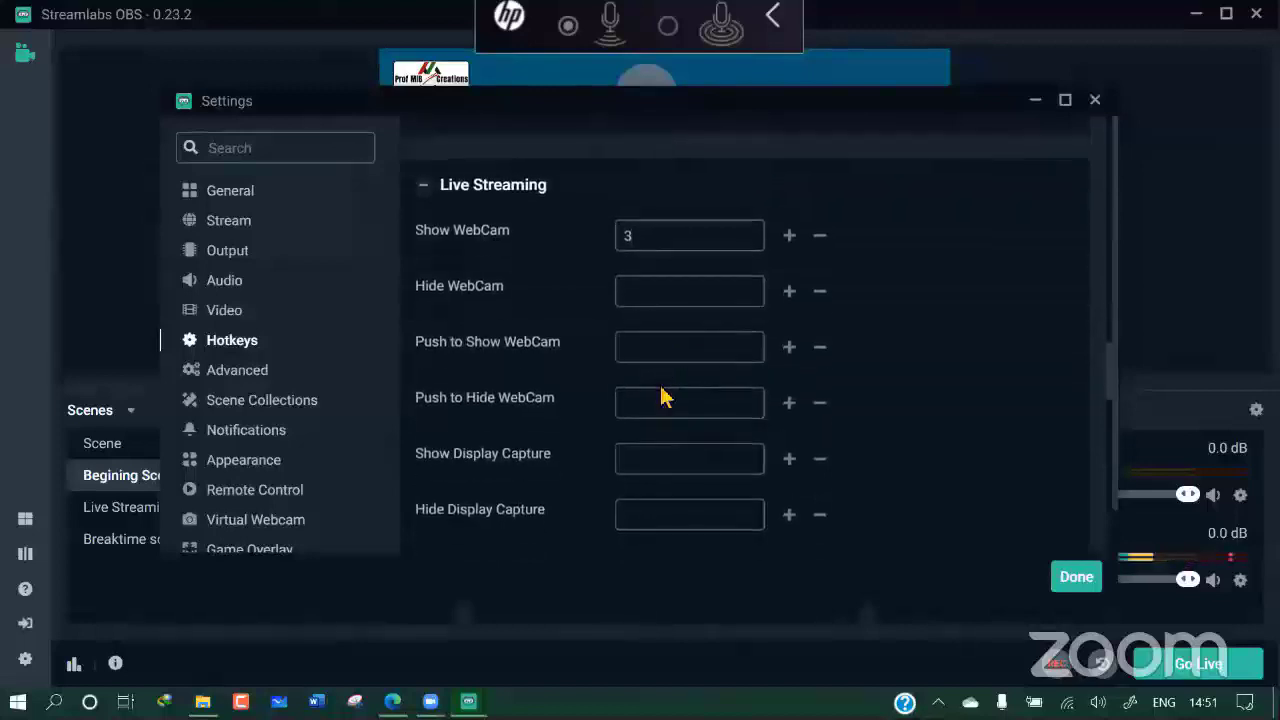
scroll(662, 392, "up", 15)
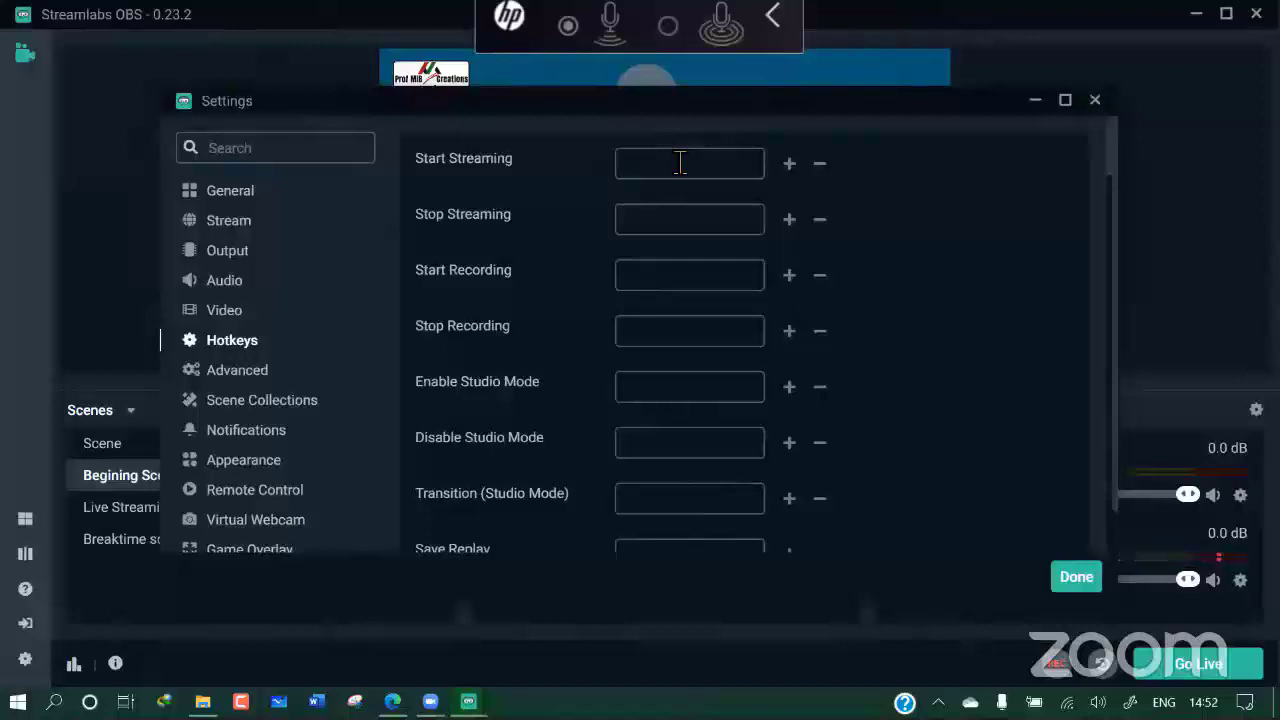
key("Page_Up")
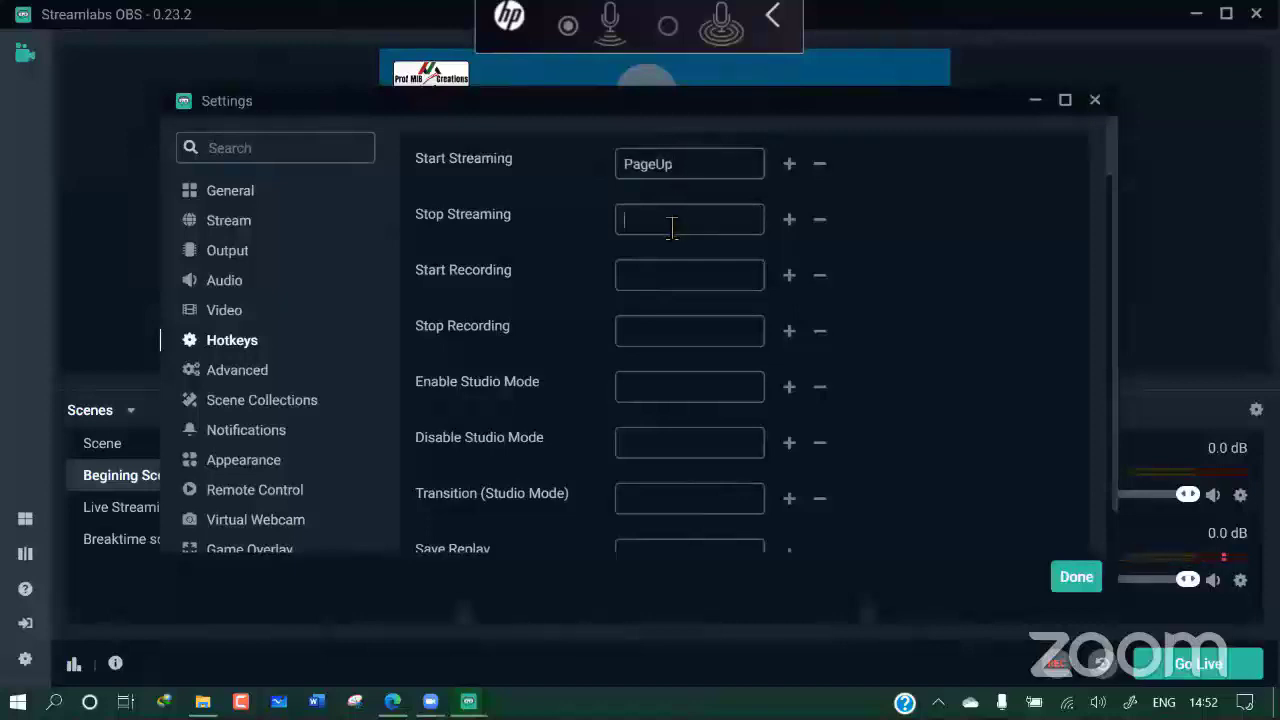
left_click(672, 228)
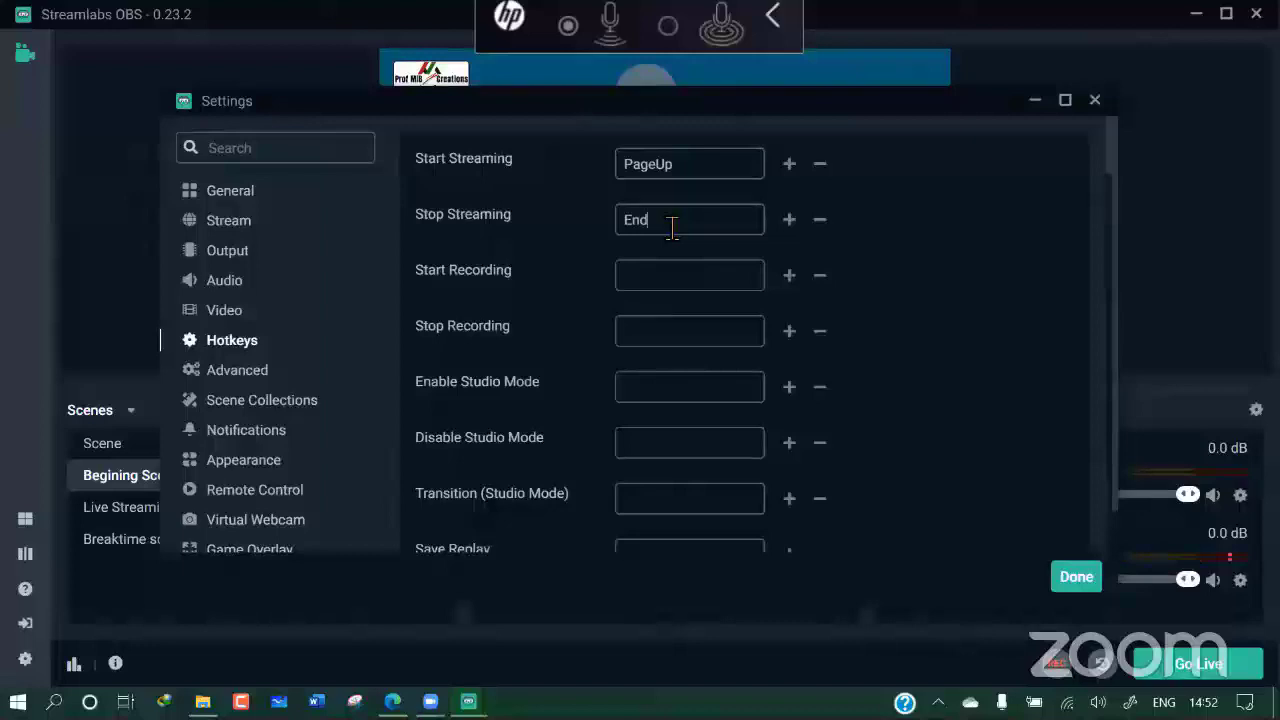
left_click(672, 280)
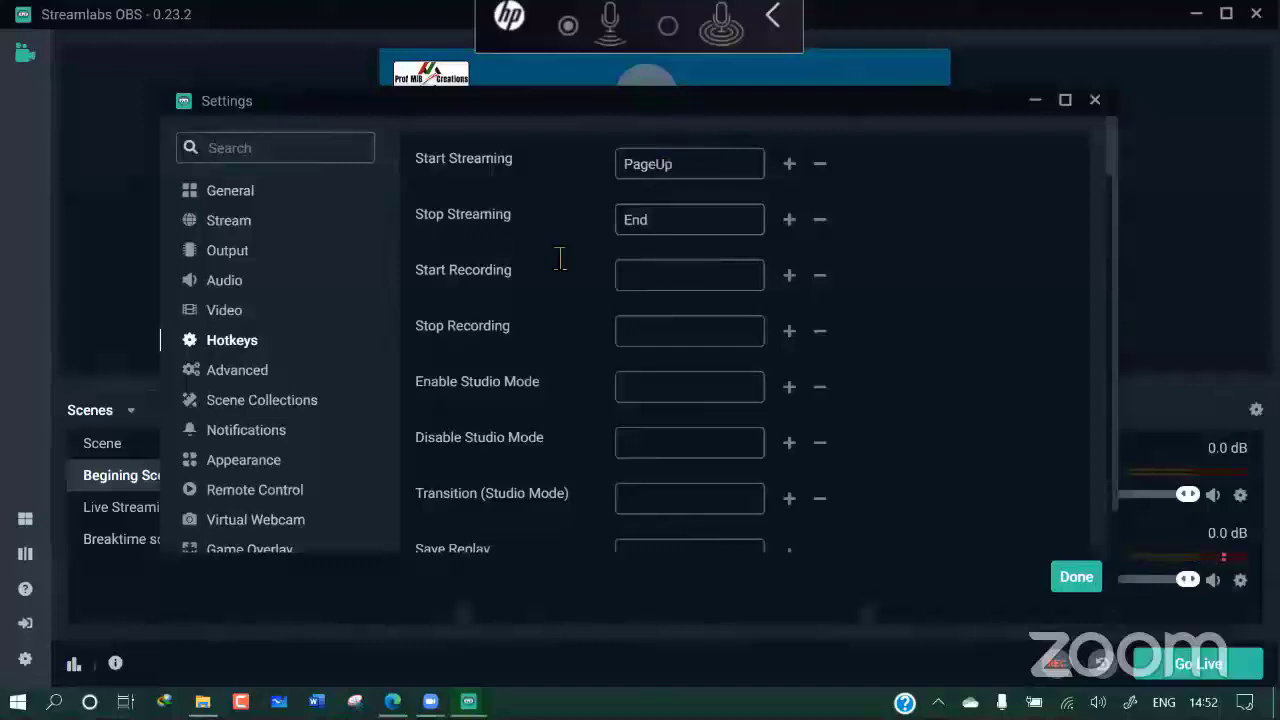
left_click(1085, 585)
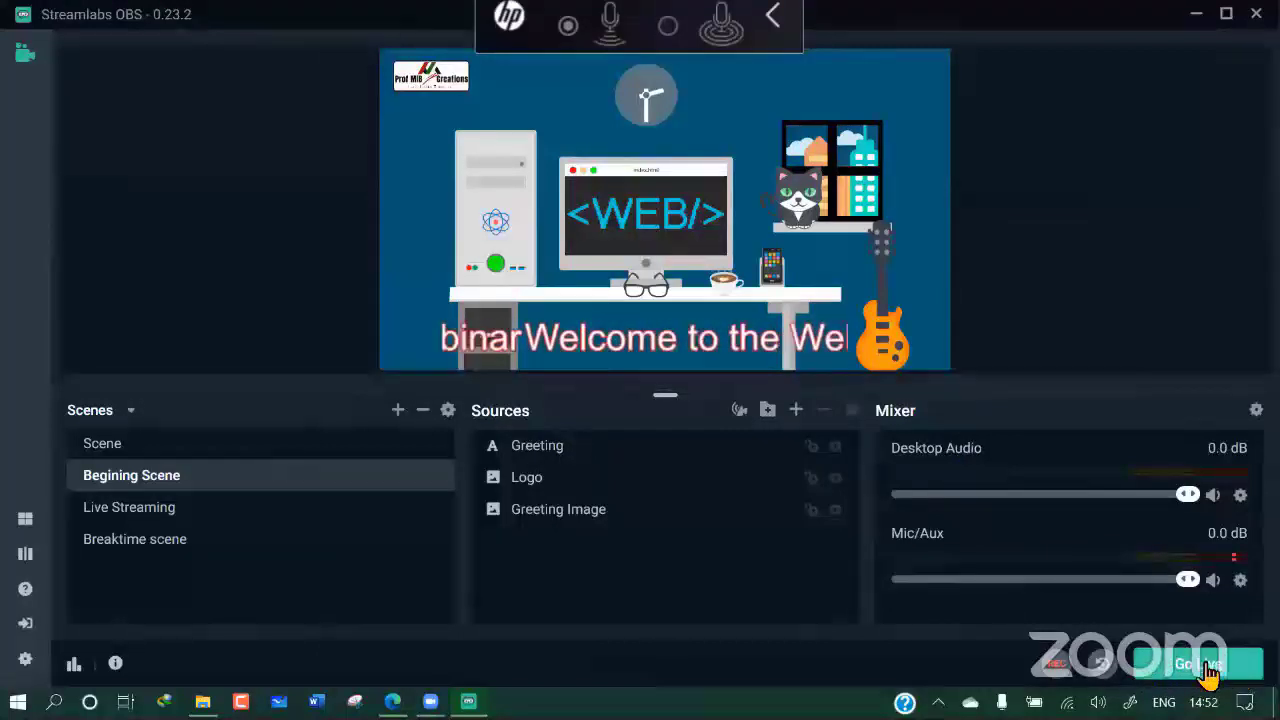
Go live to YouTube from Streamlabs OBS and bring up YouTube Studio's Live streaming tab in Edge
left_click(1203, 665)
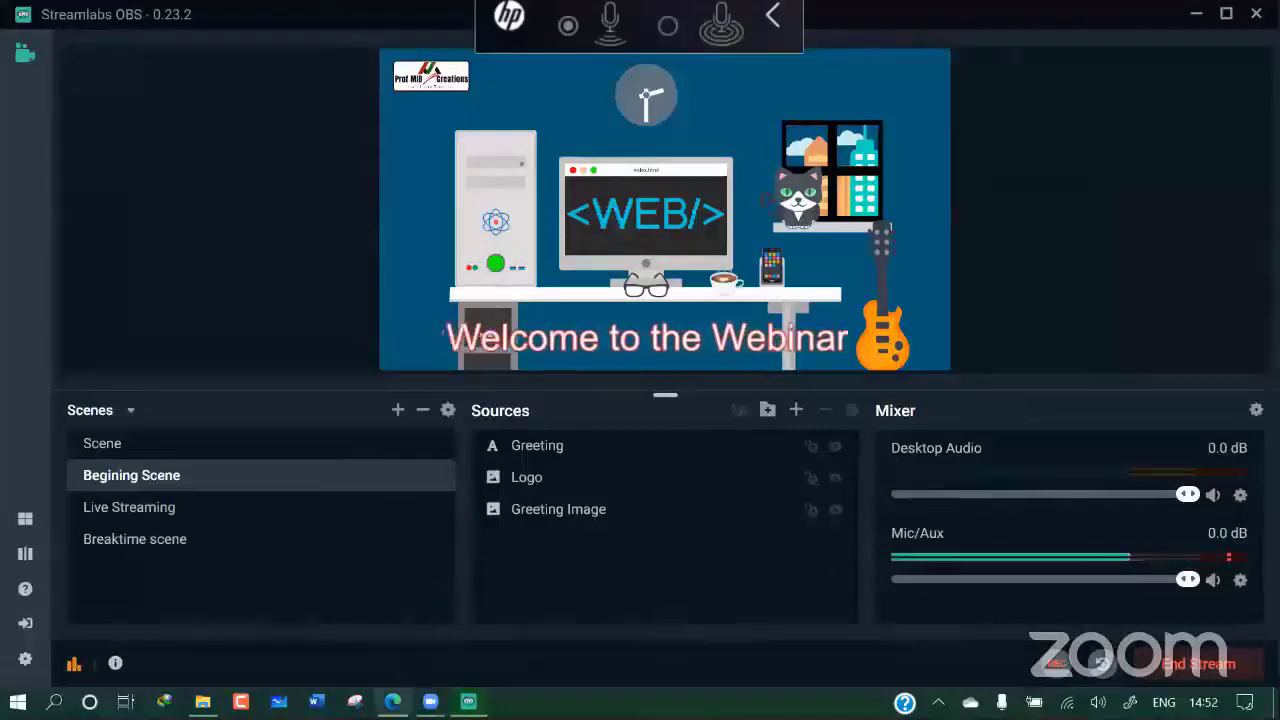
left_click(393, 701)
left_click(110, 20)
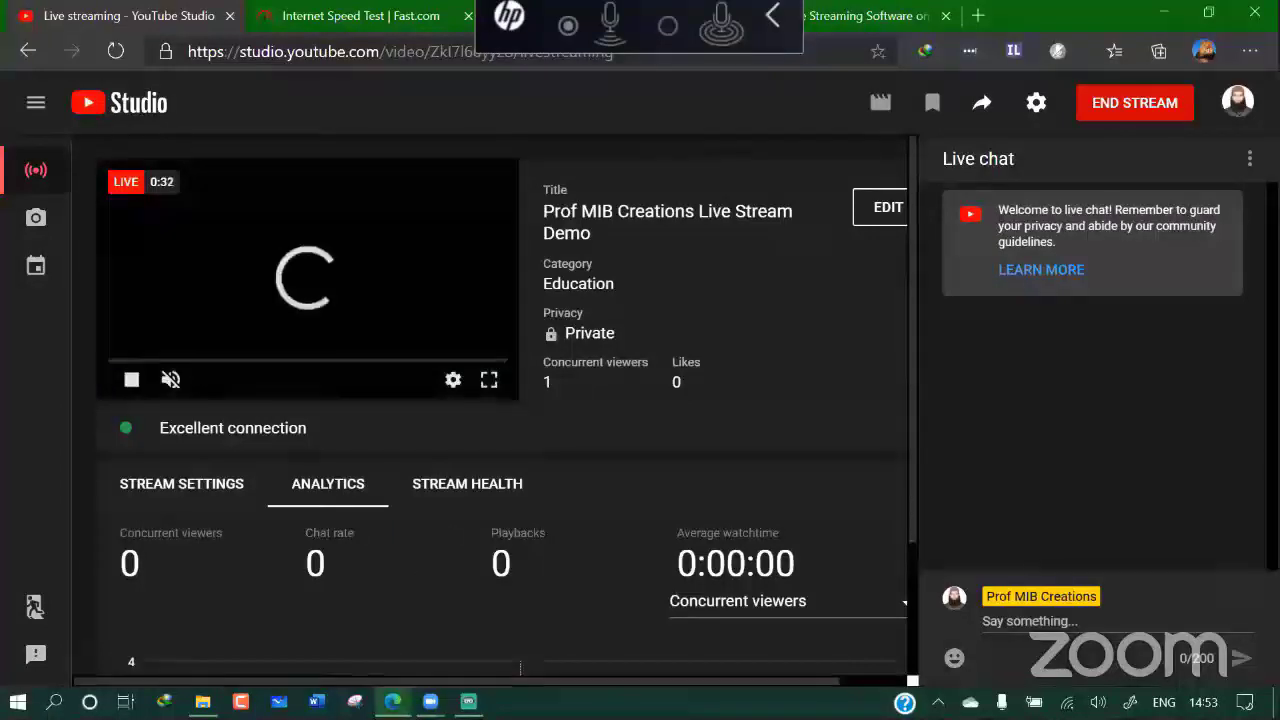
Wait until the private Live Stream Demo shows LIVE with an Excellent connection and 1 concurrent viewer
mouse_move(393, 701)
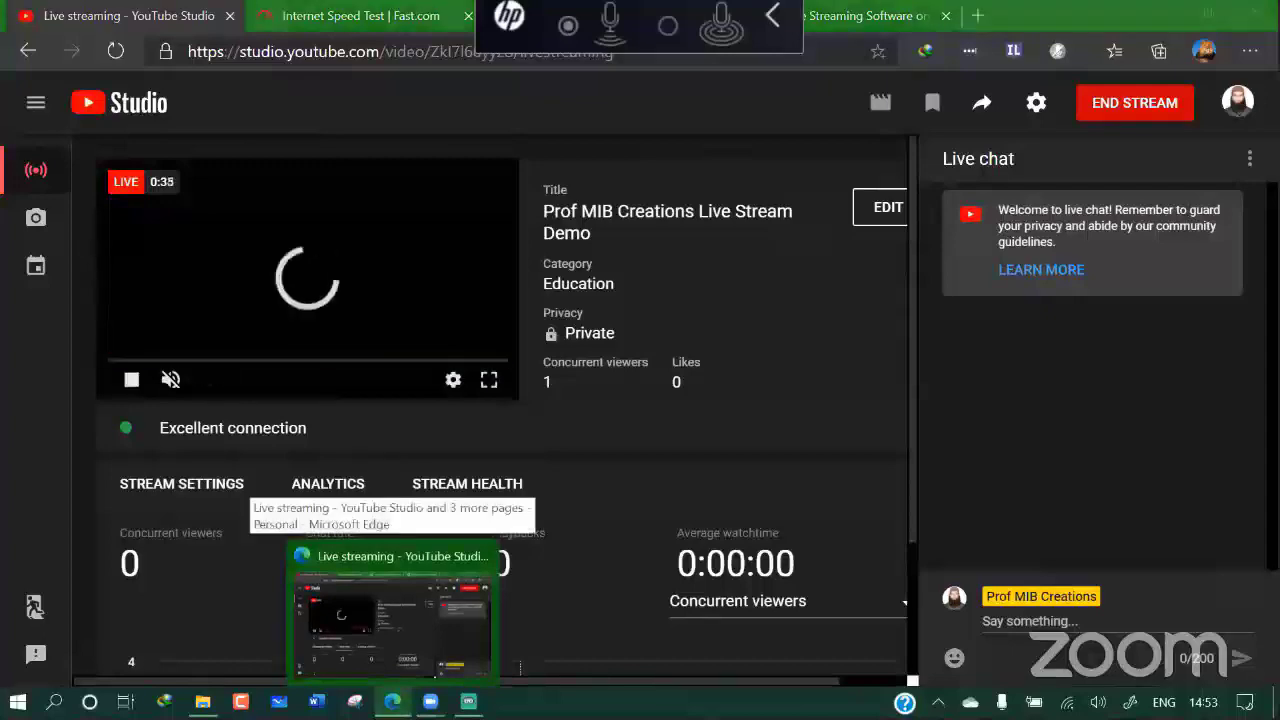
Switch the Streamlabs OBS broadcast to the Live Streaming scene
left_click(468, 701)
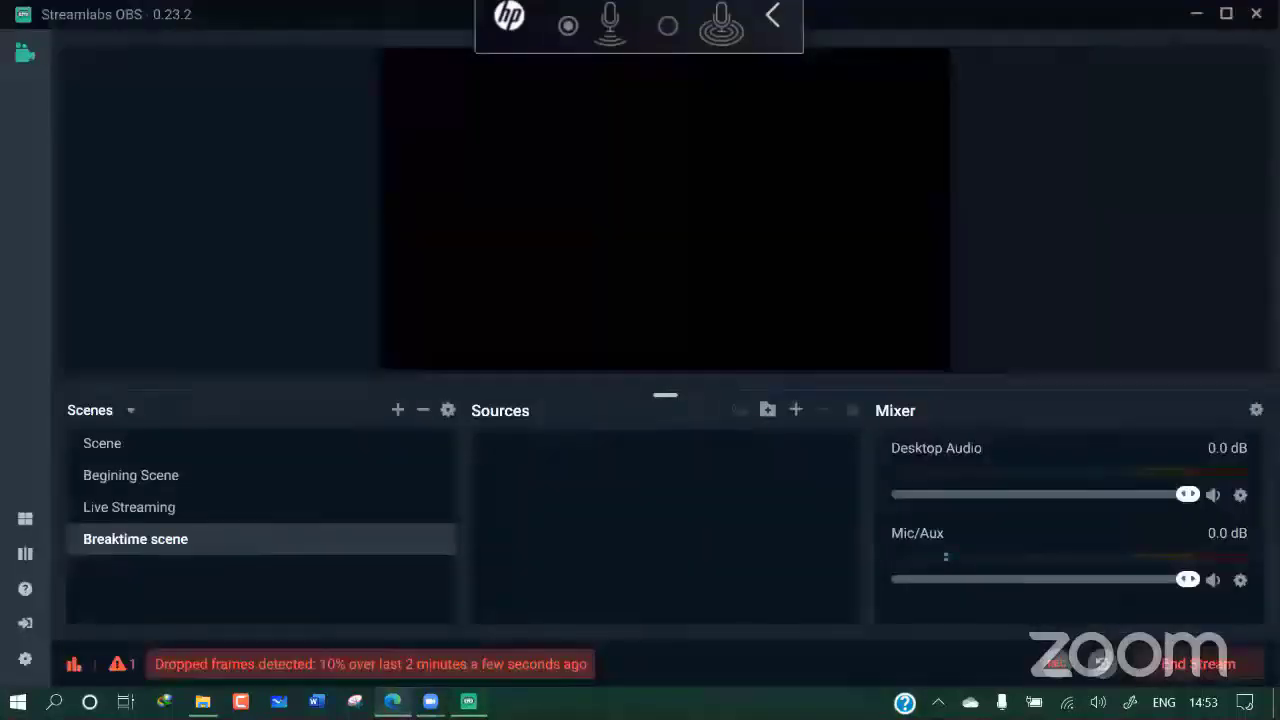
key("alt+Tab")
key("alt+Tab")
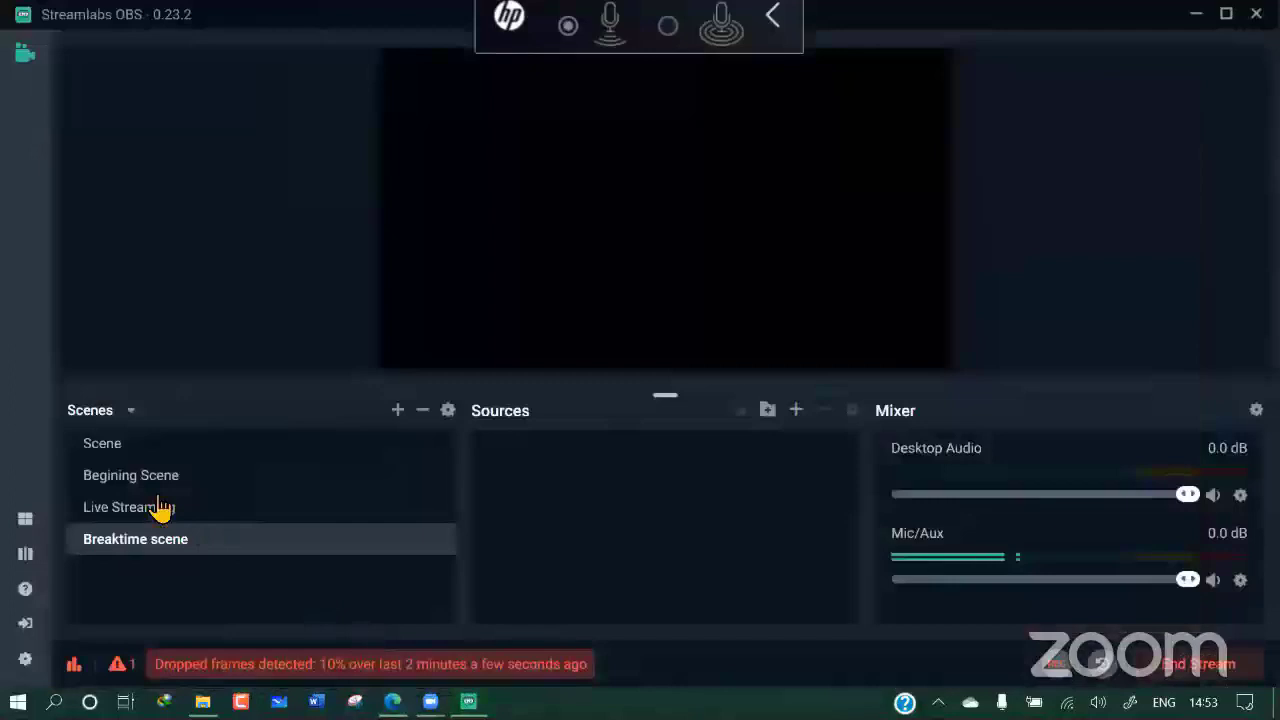
left_click(160, 509)
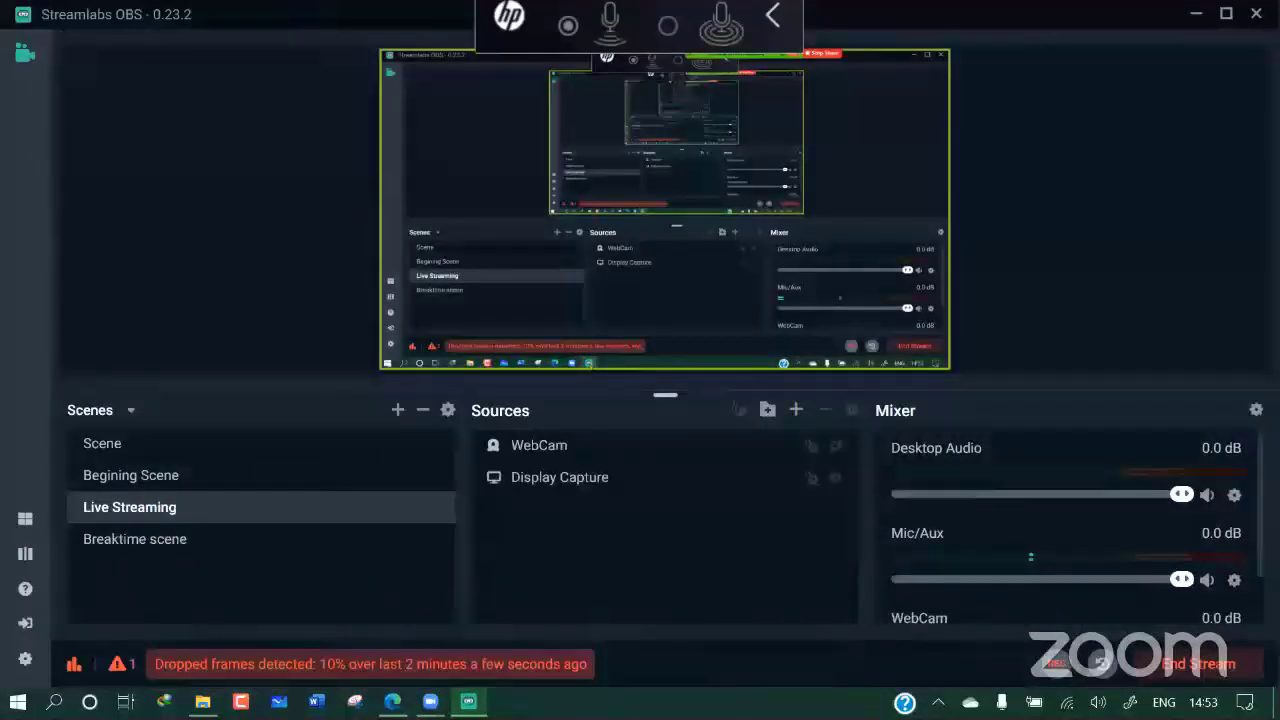
Minimize Streamlabs OBS and return to the YouTube Studio page
left_click(468, 701)
mouse_move(430, 701)
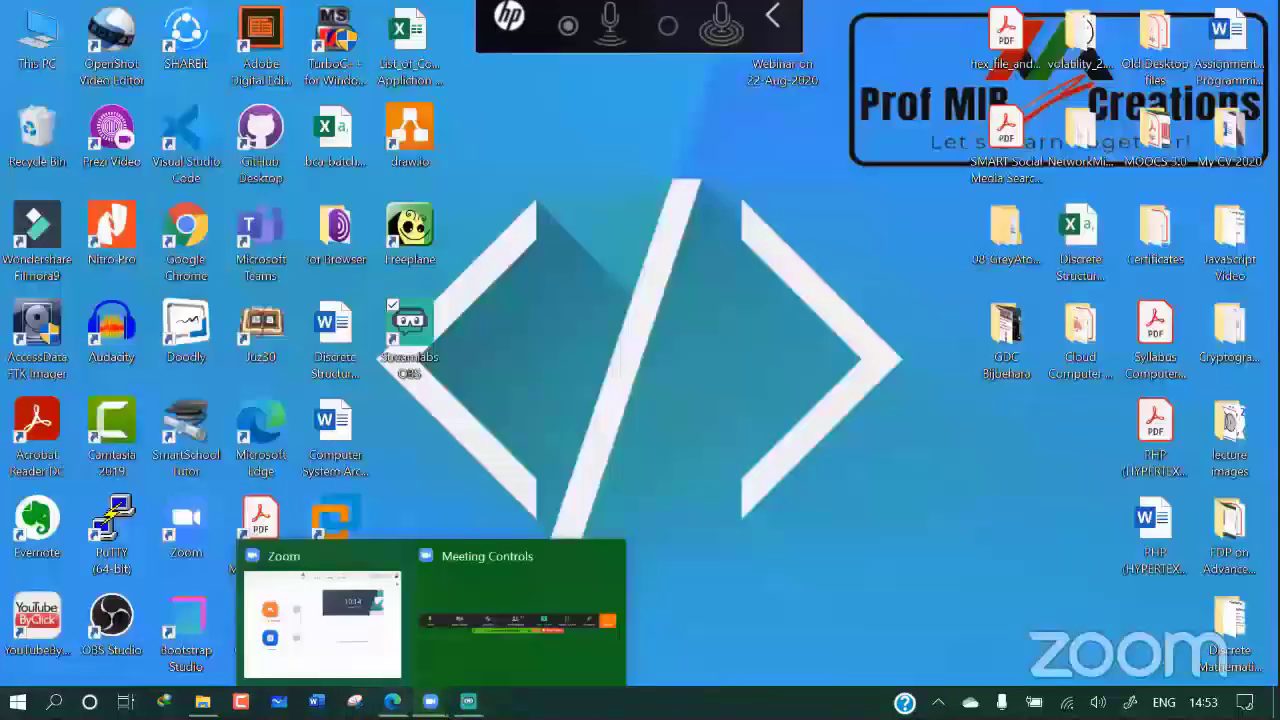
left_click(354, 701)
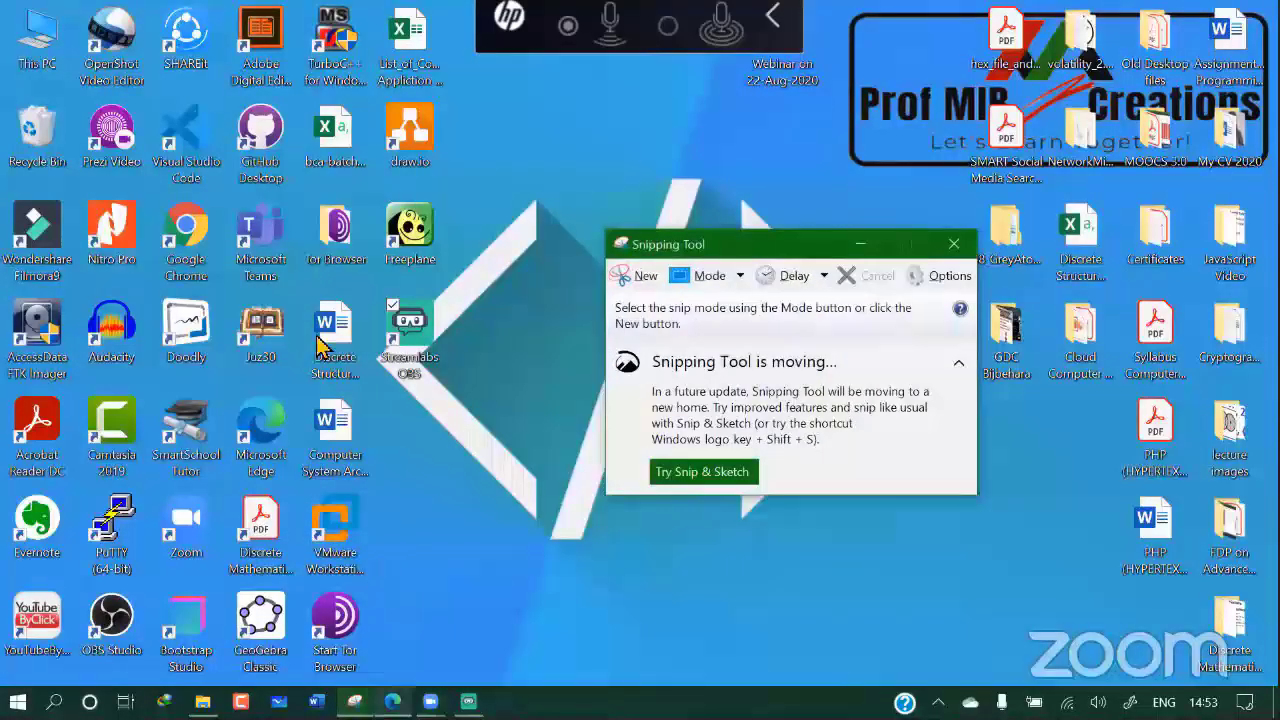
key("alt+Tab")
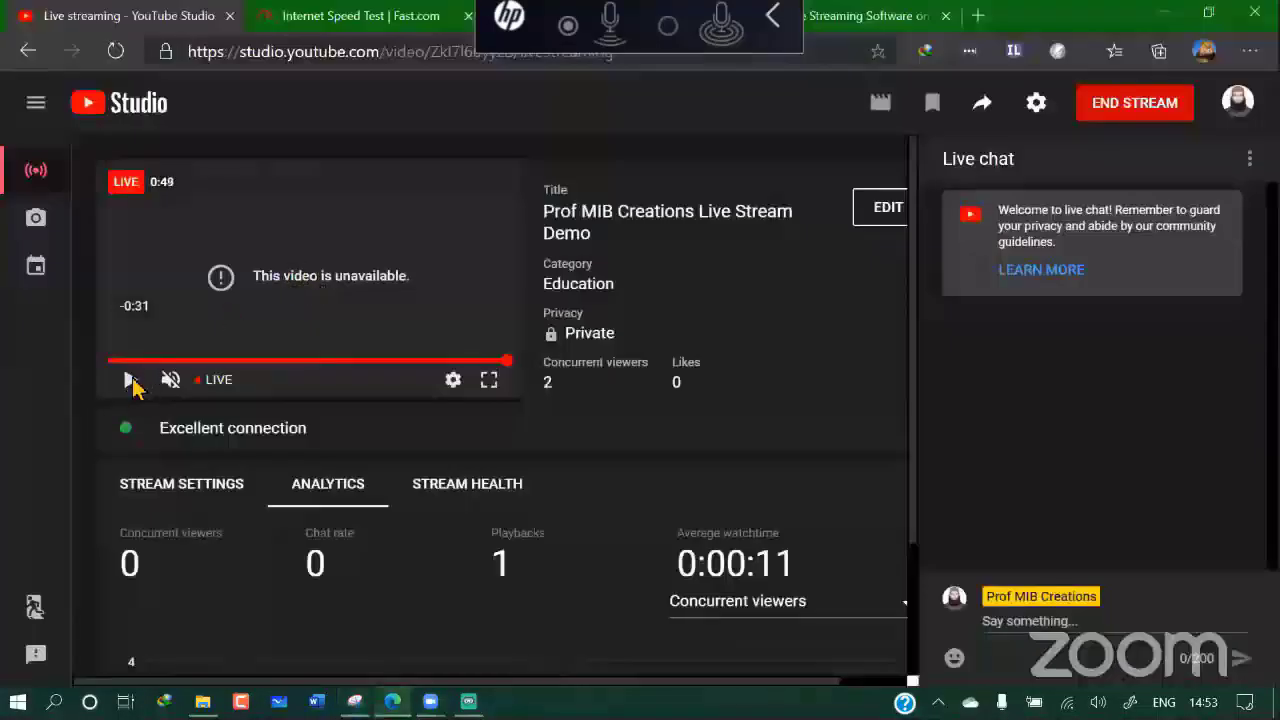
Glance at Streamlabs OBS, then bring the YouTube Studio page back to the front
left_click(18, 701)
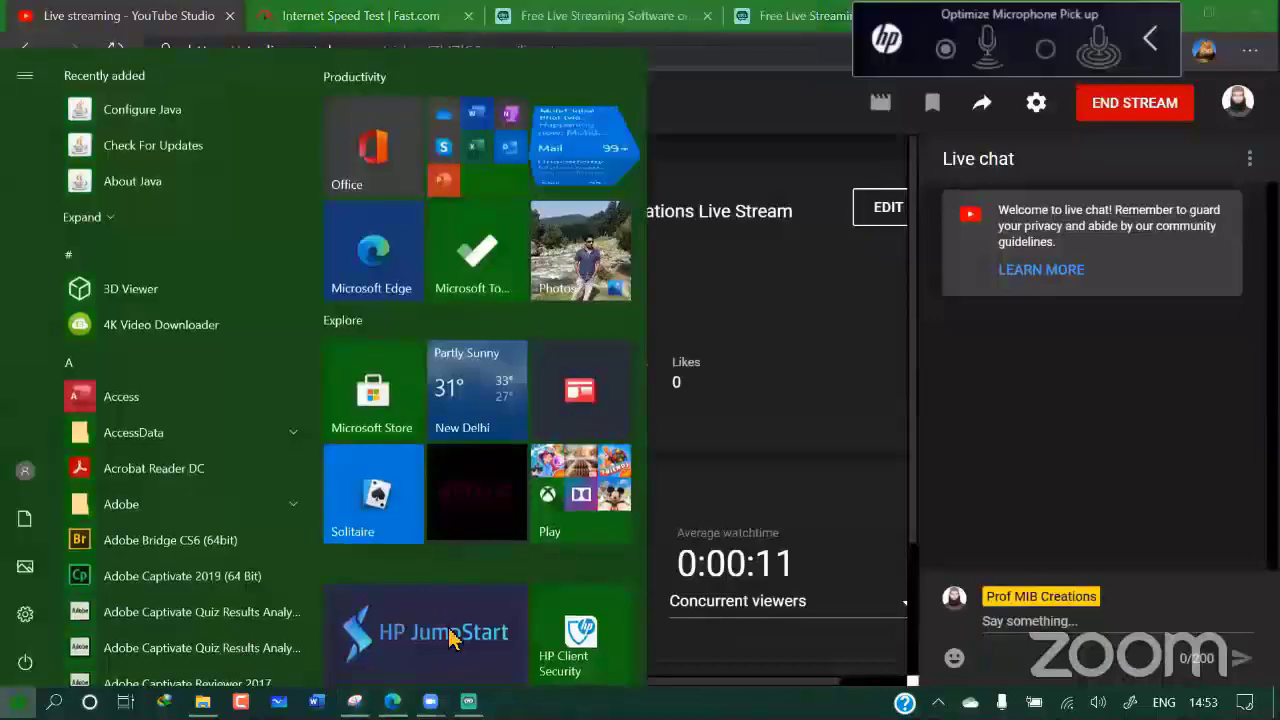
key("Escape")
left_click(468, 701)
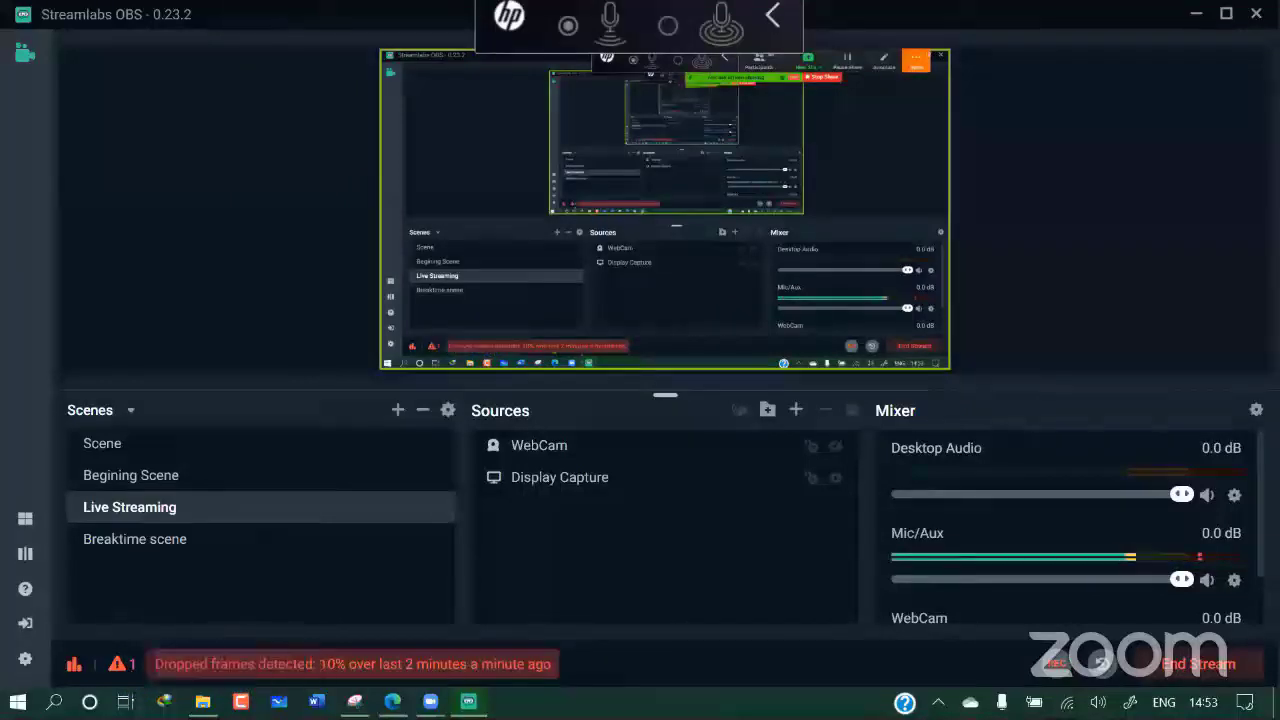
mouse_move(468, 701)
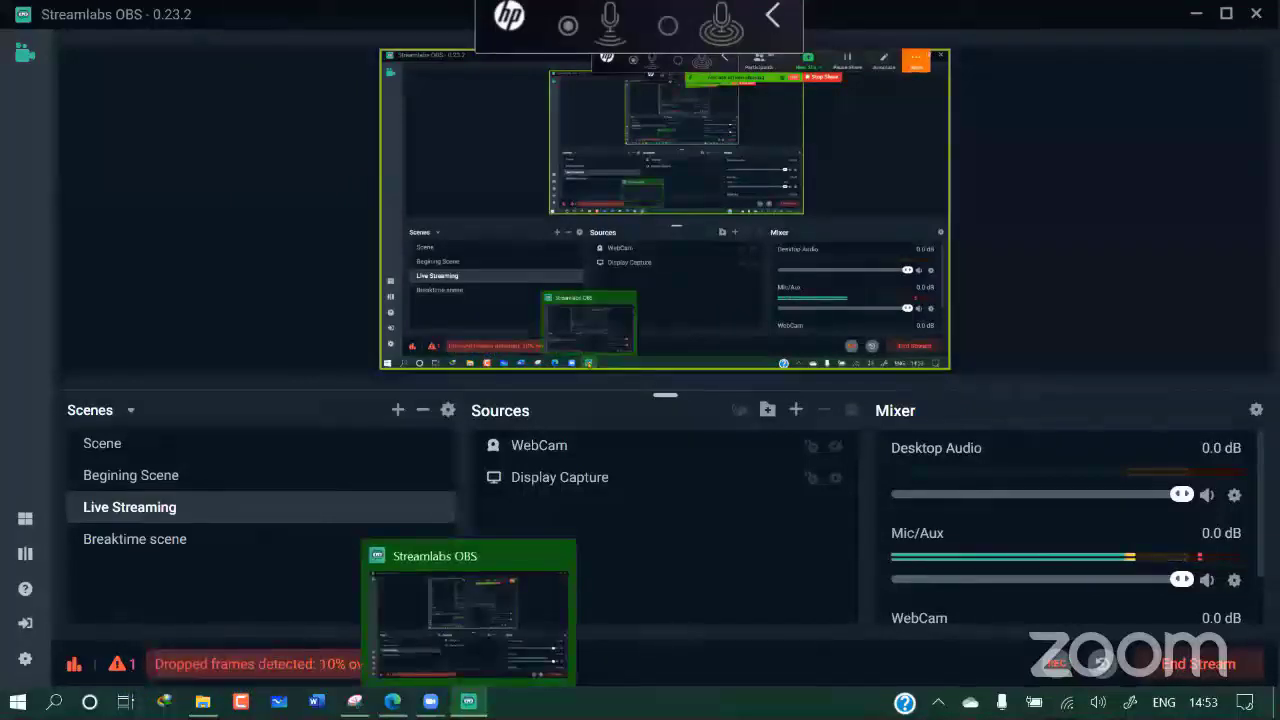
left_click(478, 632)
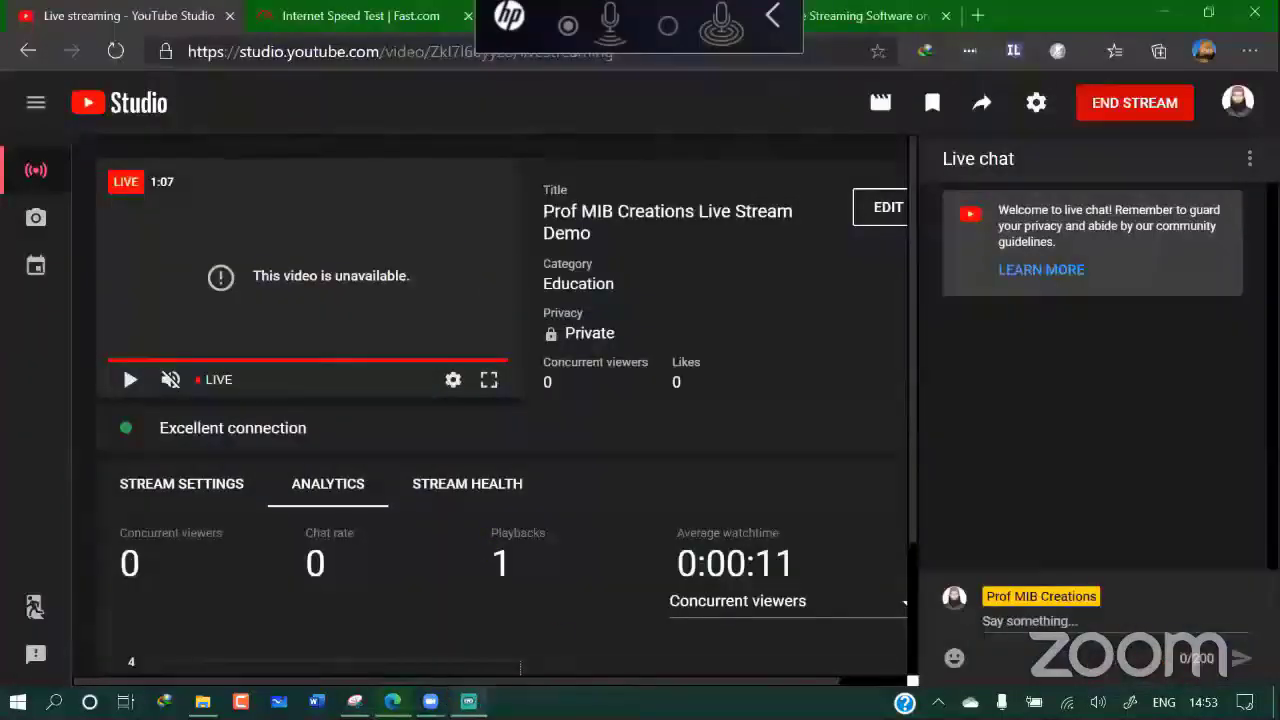
left_click(470, 701)
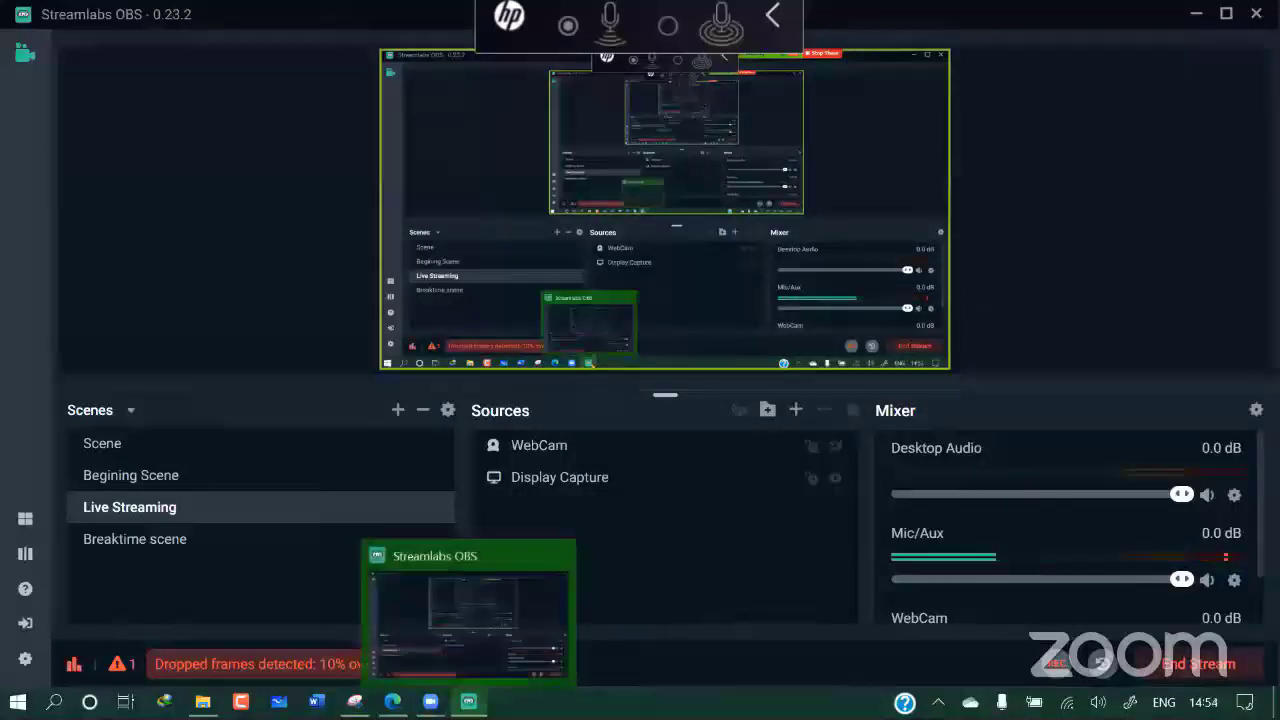
left_click(468, 701)
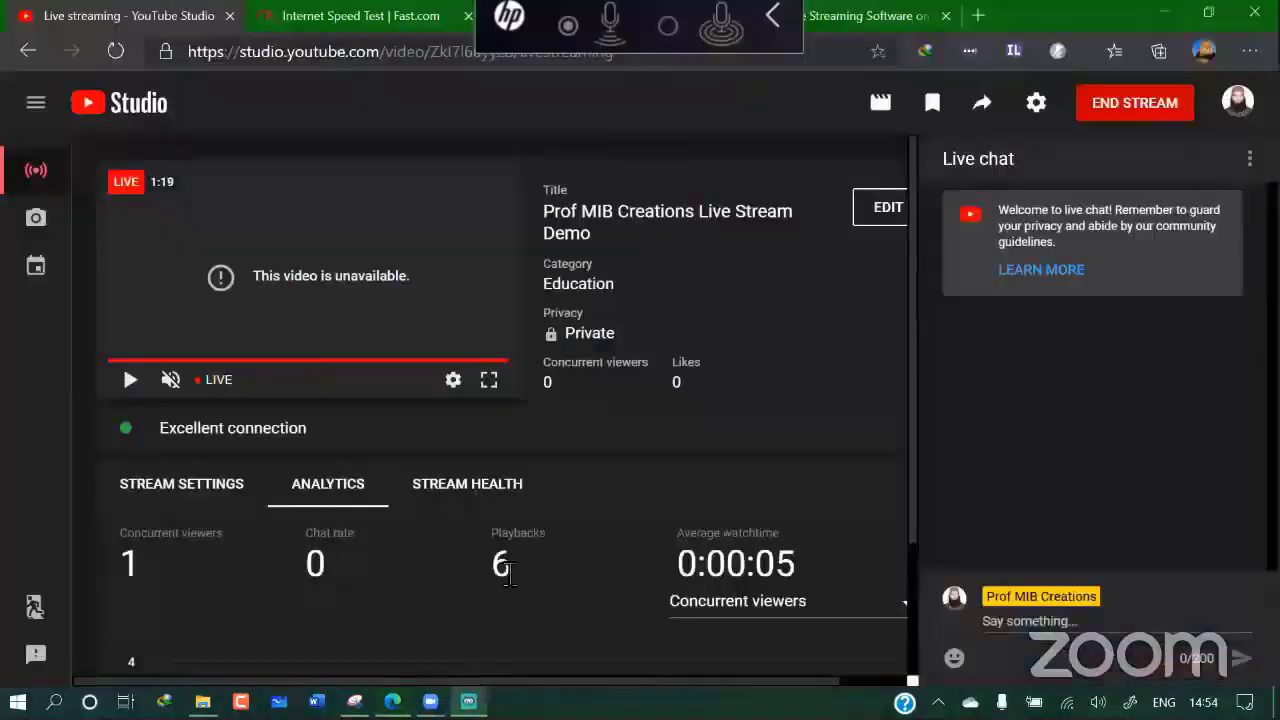
View the stream key and stream URLs under Stream Settings, then return to Streamlabs OBS
scroll(525, 534, "down", 1)
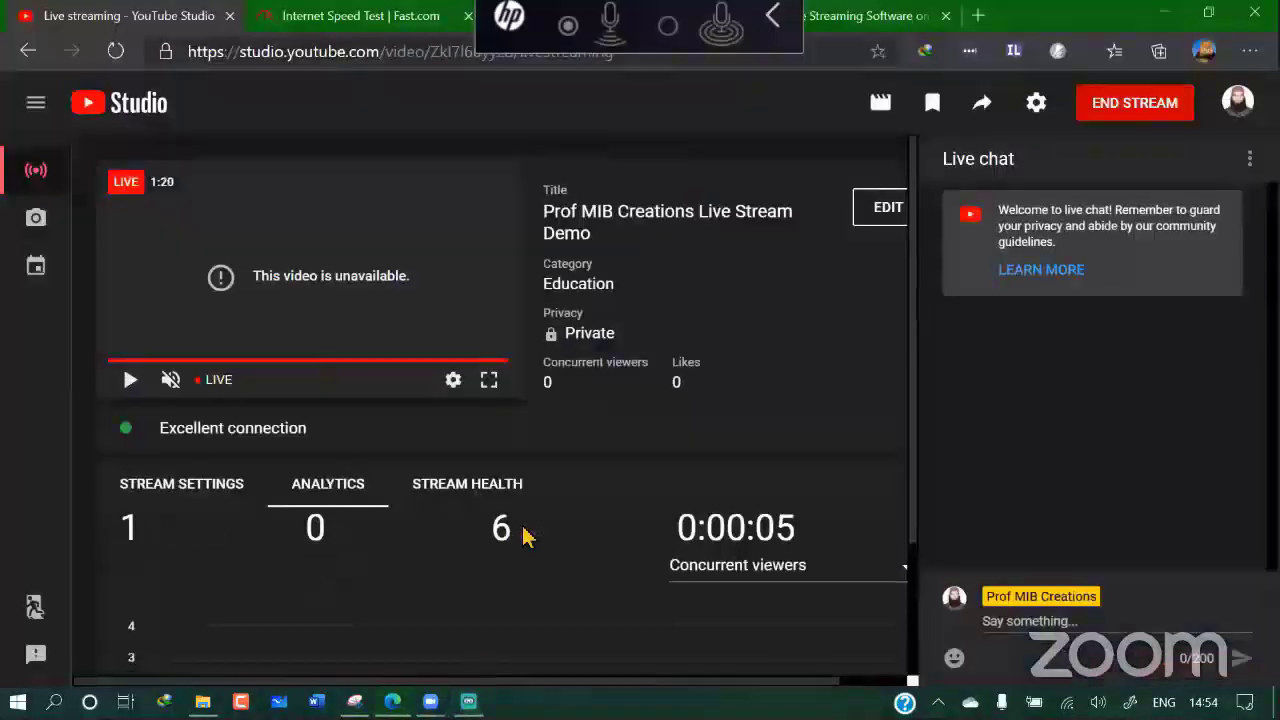
left_click(192, 486)
scroll(405, 517, "down", 2)
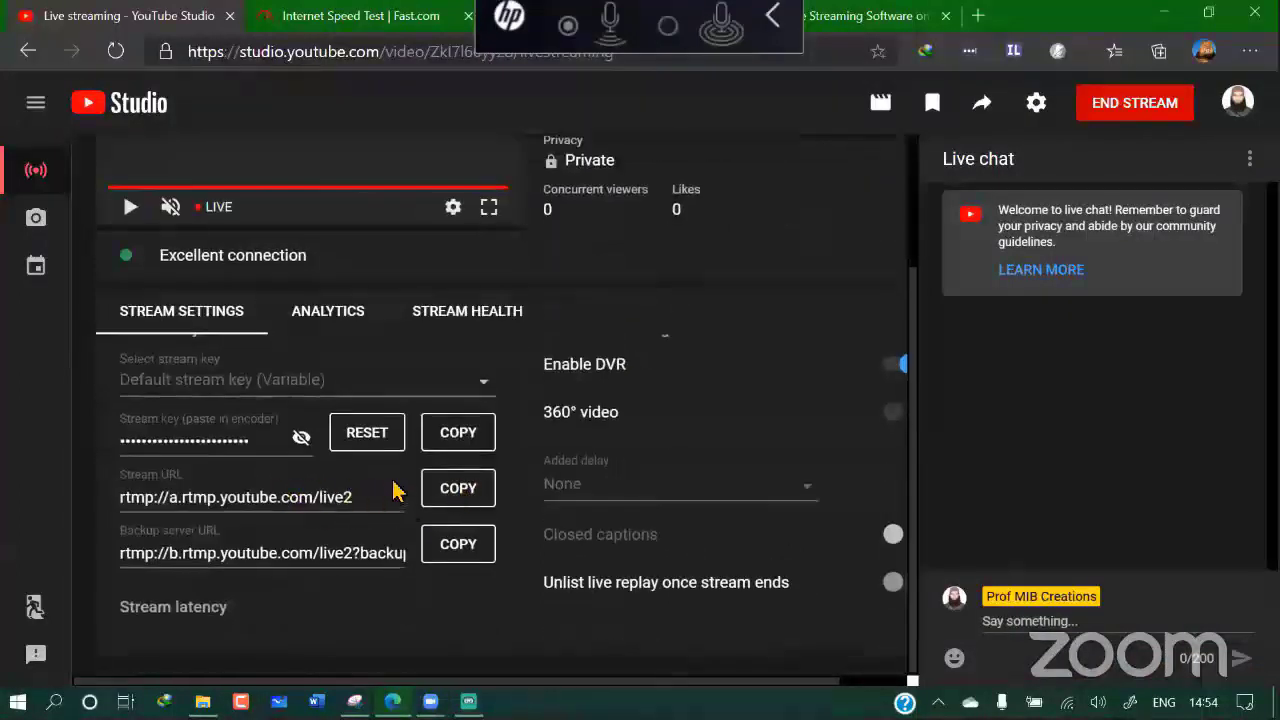
scroll(680, 517, "up", 2)
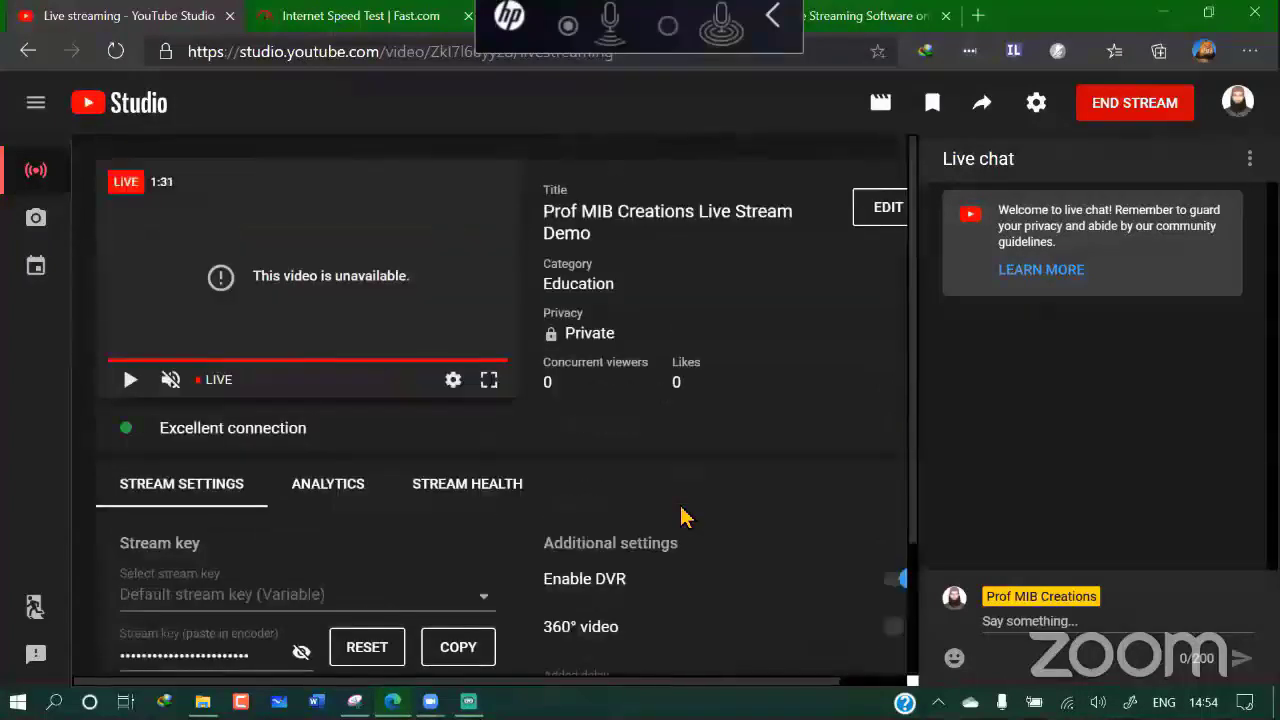
left_click(393, 700)
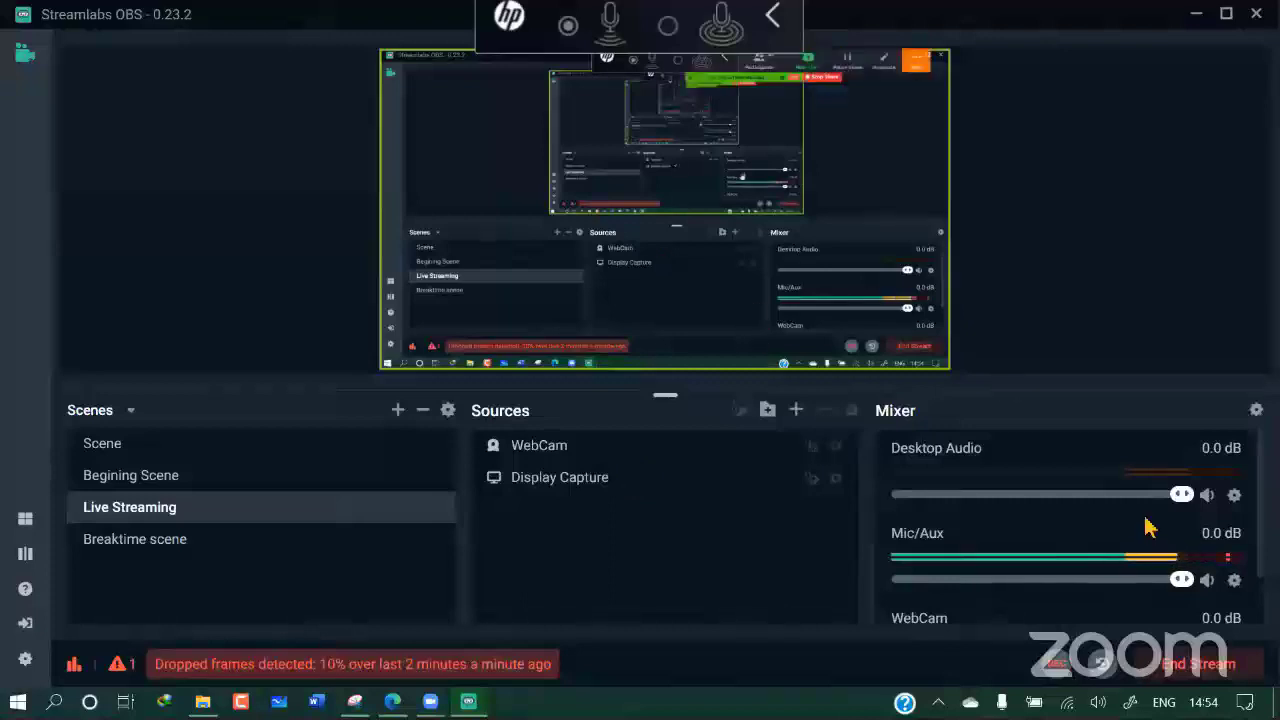
End the YouTube stream, start a local REC recording, and minimize Streamlabs OBS to the desktop
left_click(1221, 674)
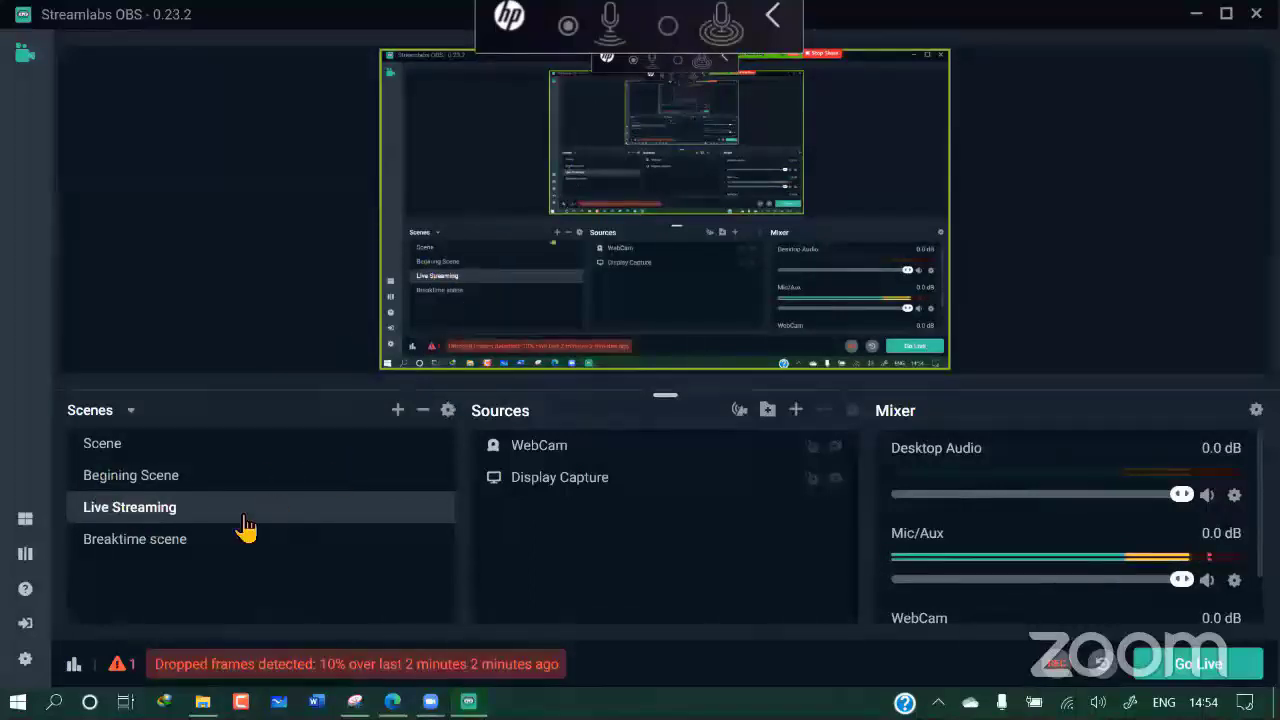
left_click(1061, 660)
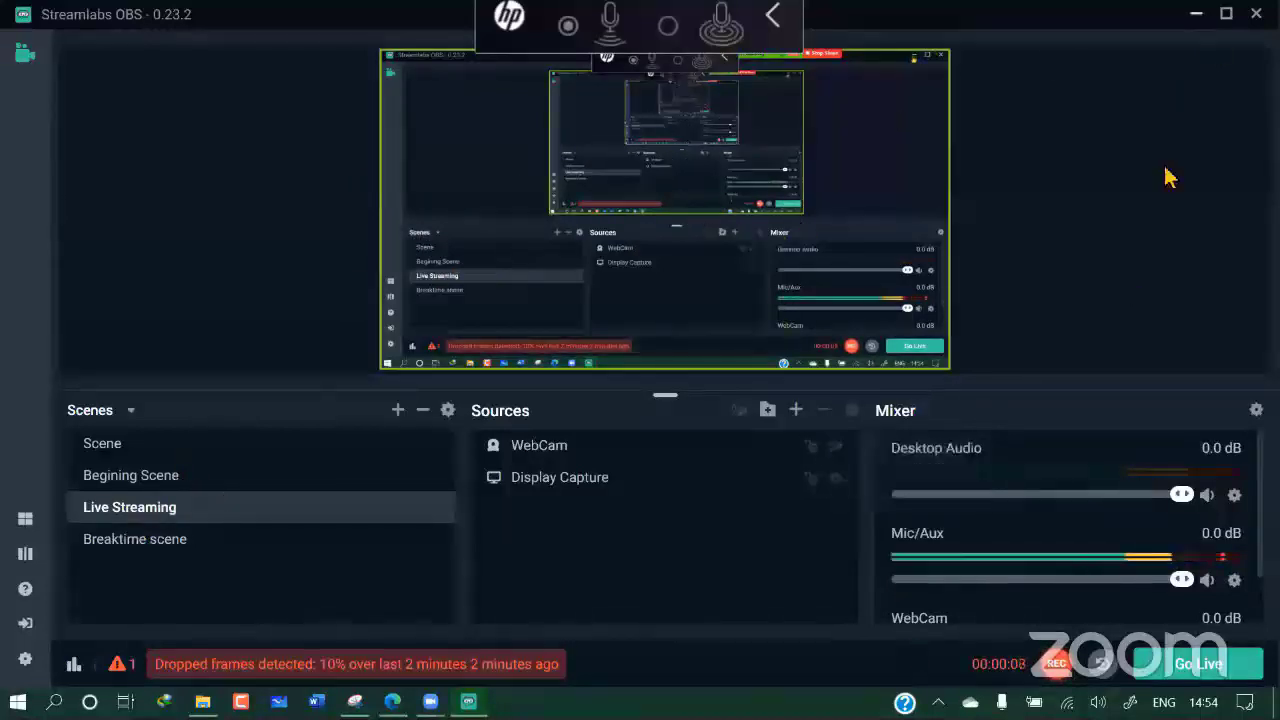
key("super+Down")
Close Snipping Tool, refresh the desktop, and open the cloud computing basics presentation in PowerPoint
left_click(955, 246)
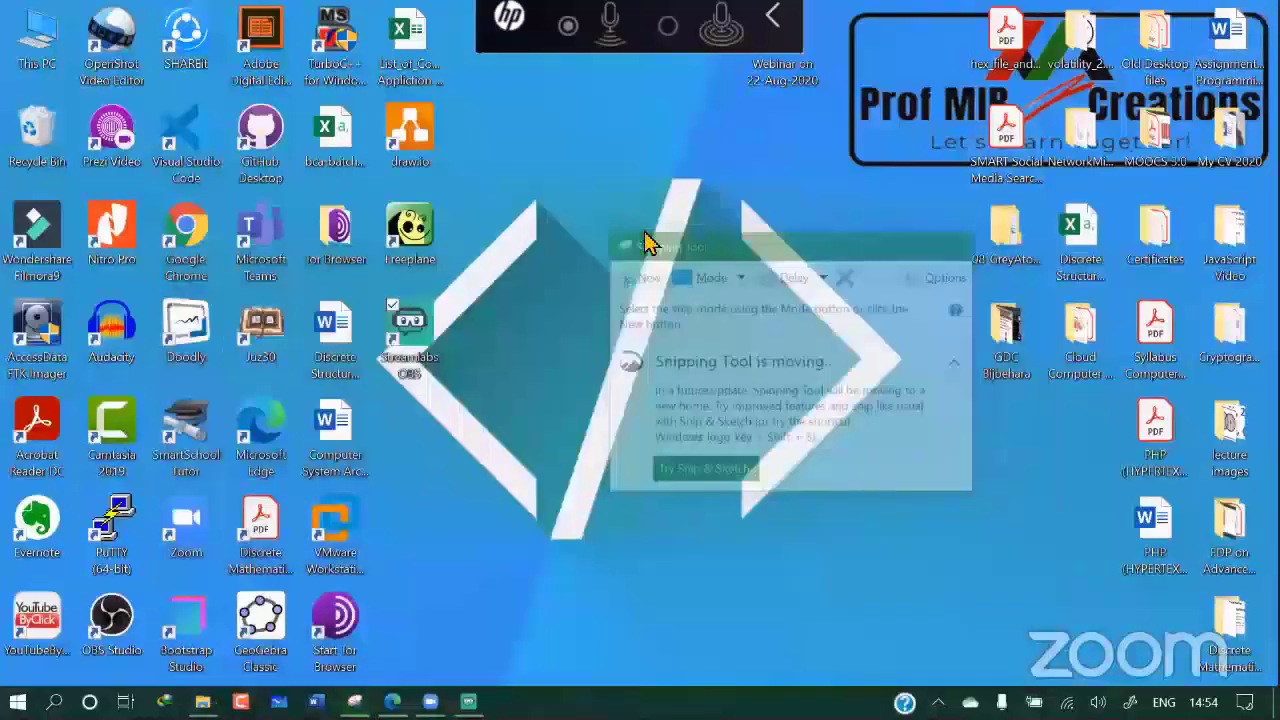
right_click(537, 300)
left_click(537, 290)
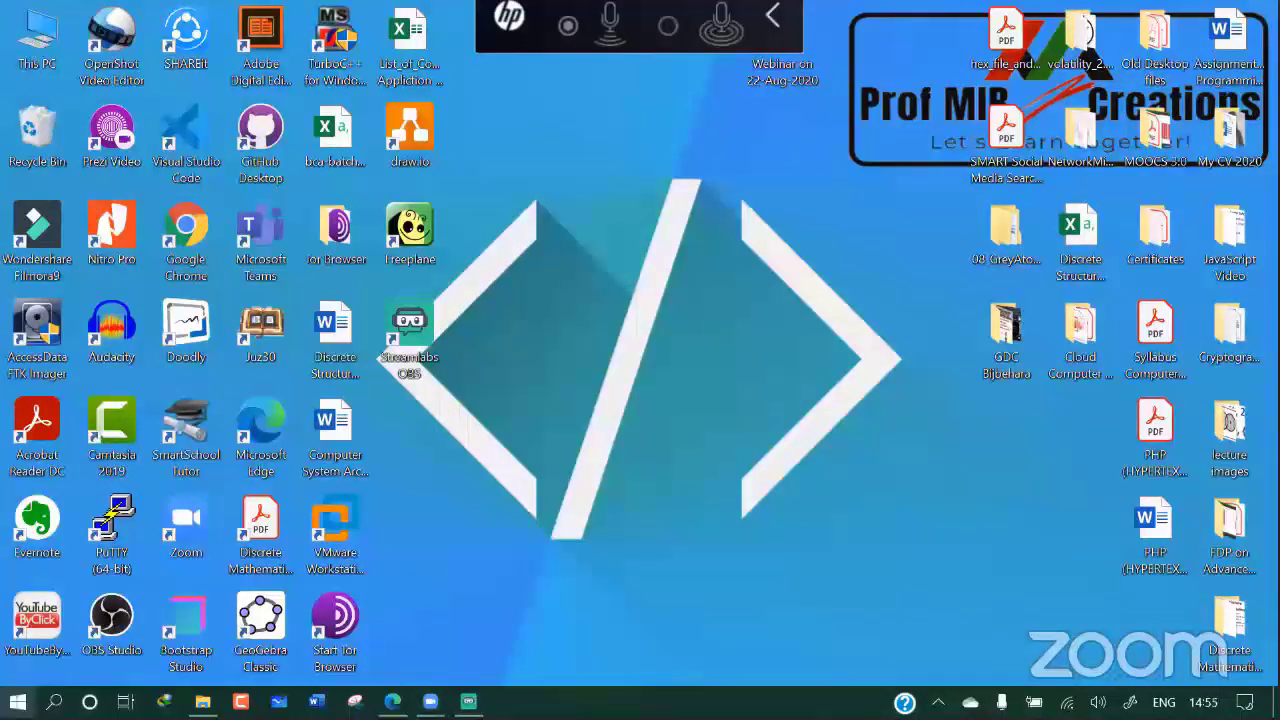
left_click(17, 702)
type("power")
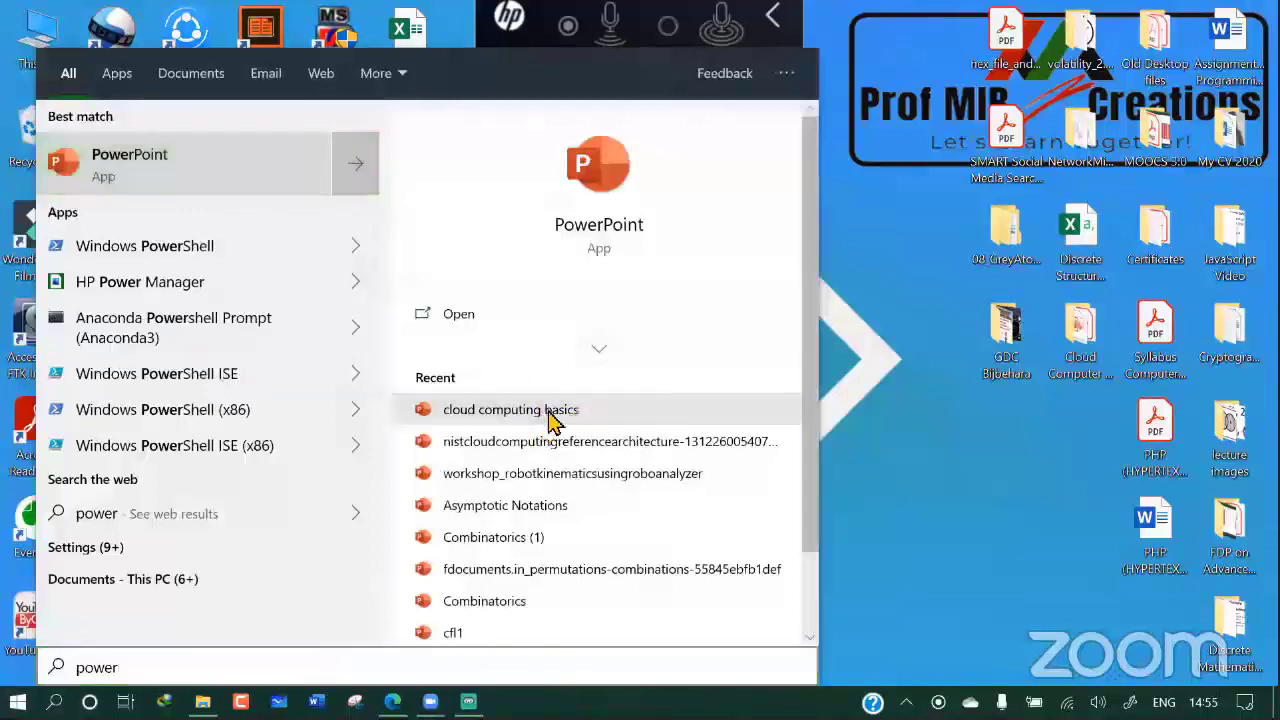
left_click(549, 420)
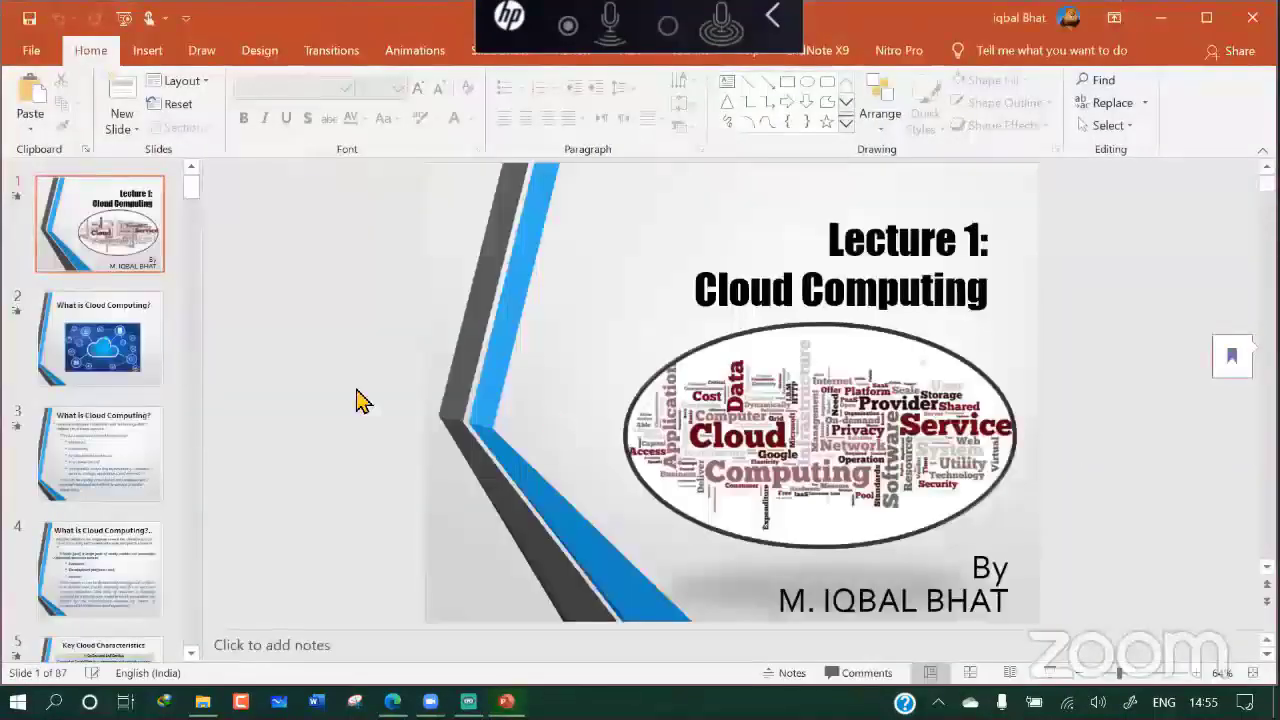
Present from slide 3 through Key Cloud Characteristics, then bring Streamlabs OBS back in front
left_click(92, 350)
left_click(100, 455)
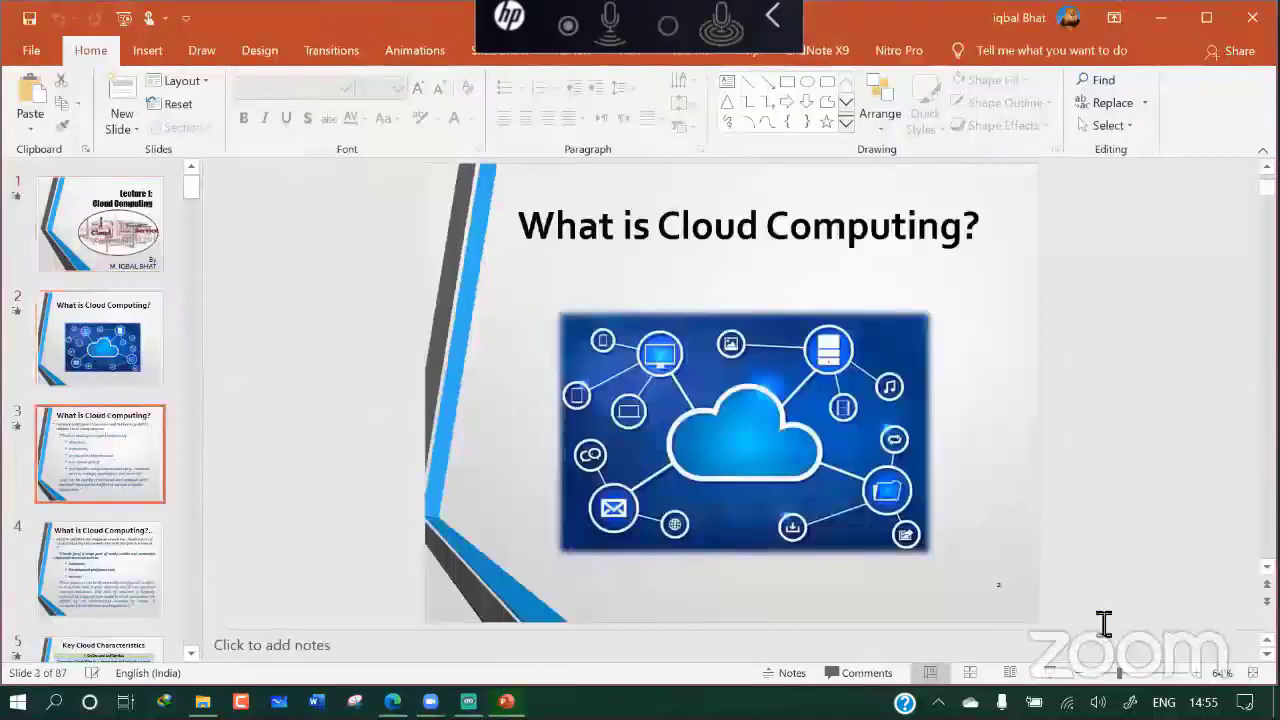
left_click(1050, 672)
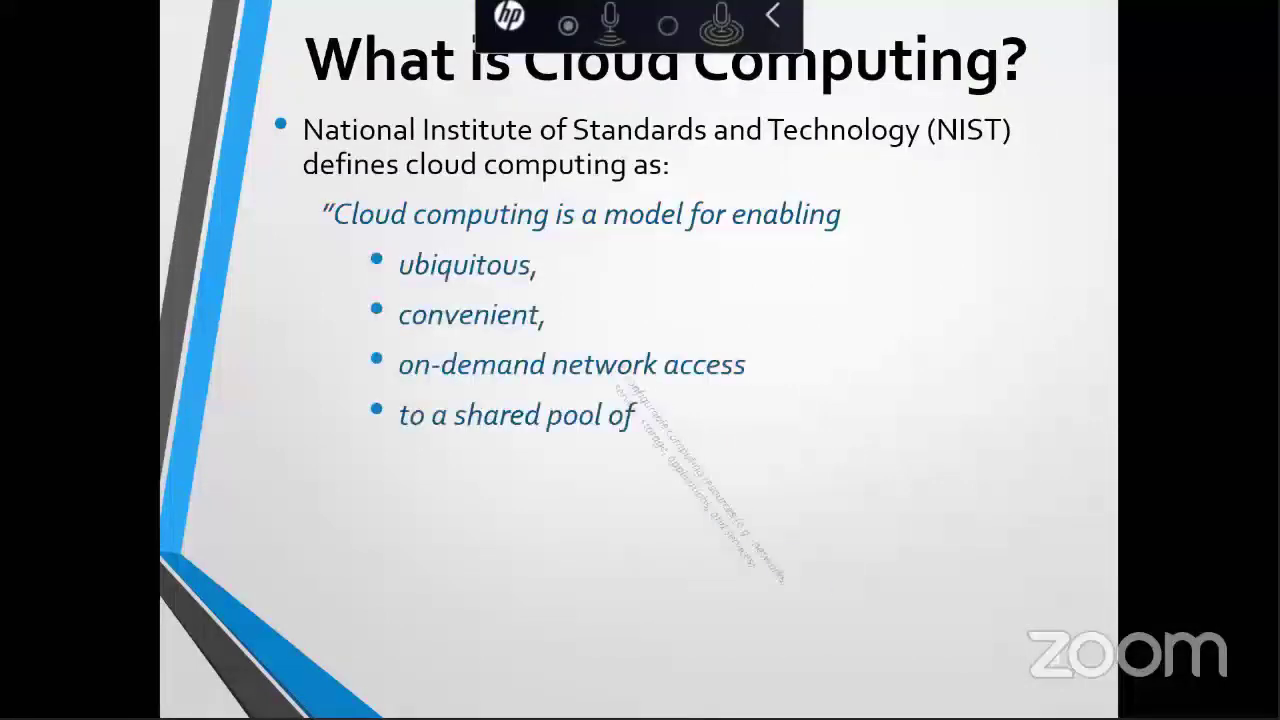
key("Right")
key("Right")
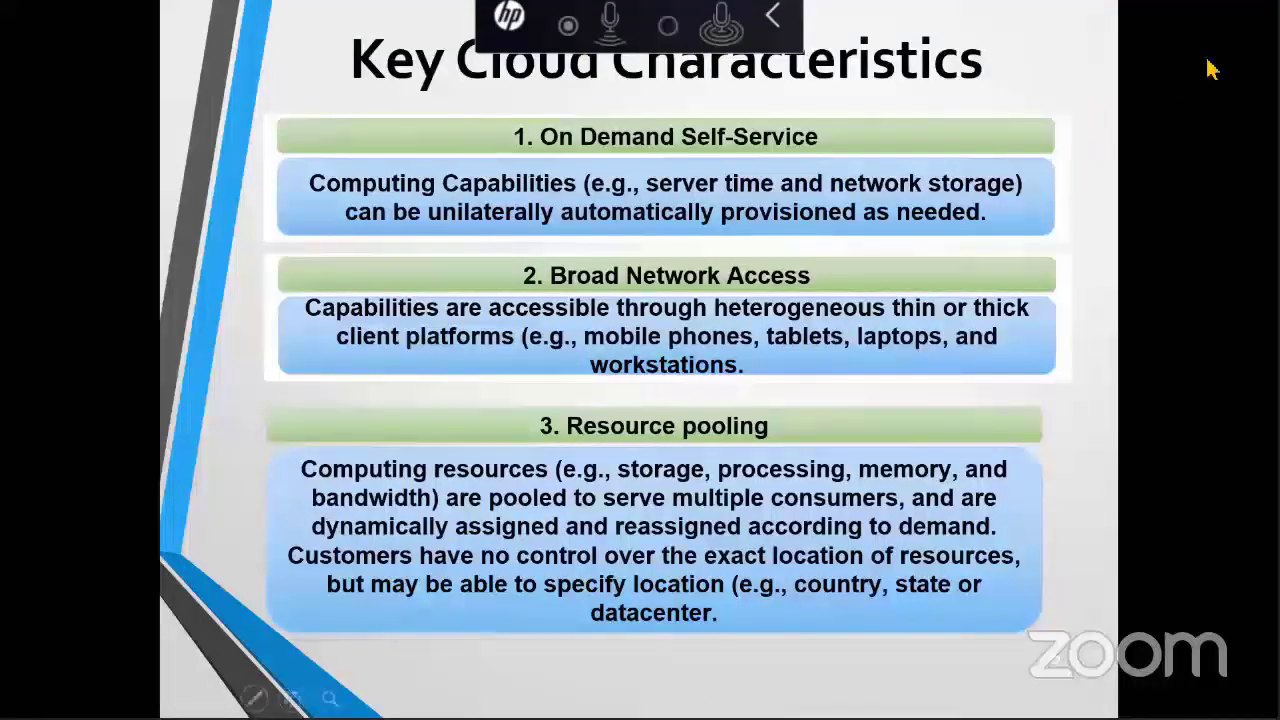
key("Escape")
left_click(430, 701)
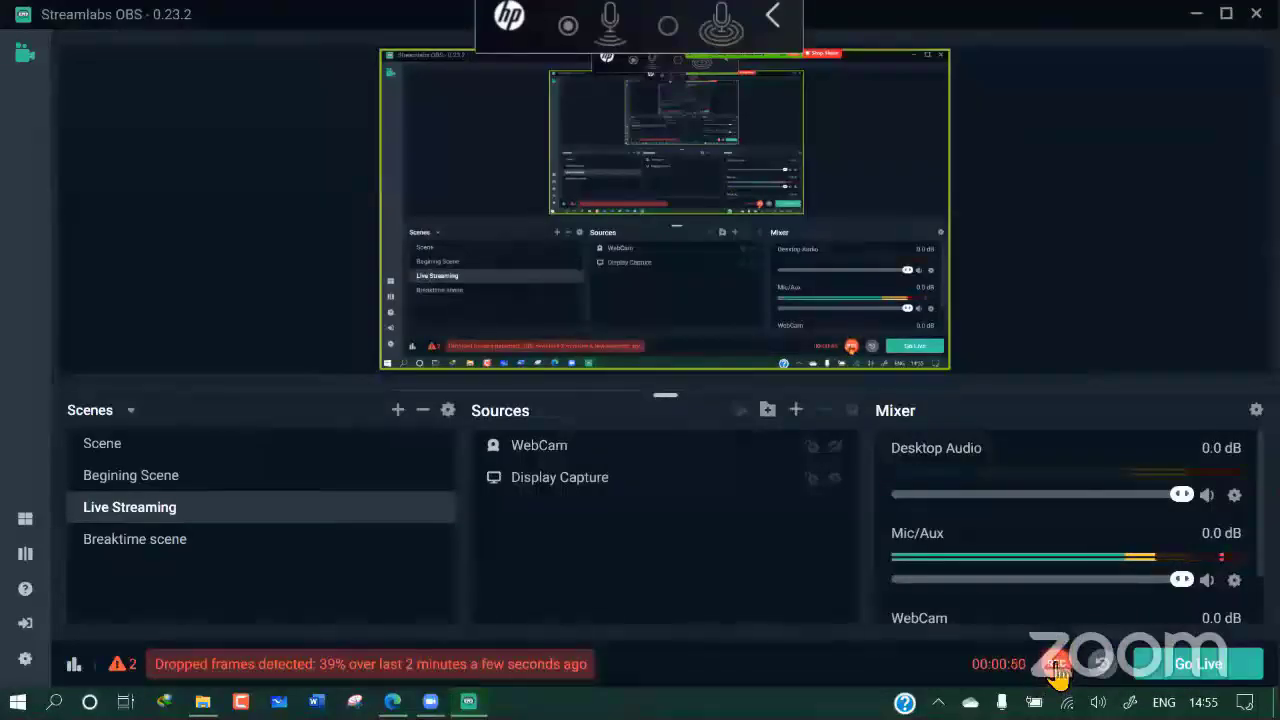
Stop the recording and check in Output settings that mp4 files are saved to the Videos folder
left_click(1057, 666)
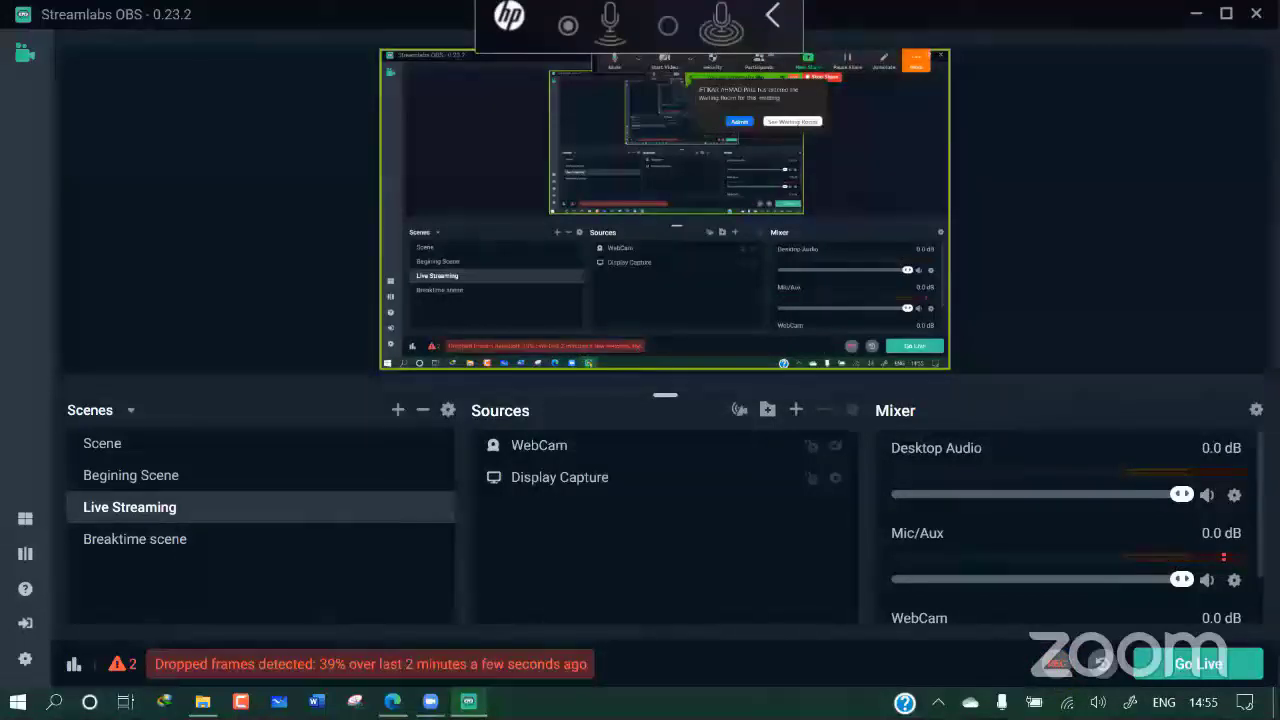
key("super+d")
key("super+d")
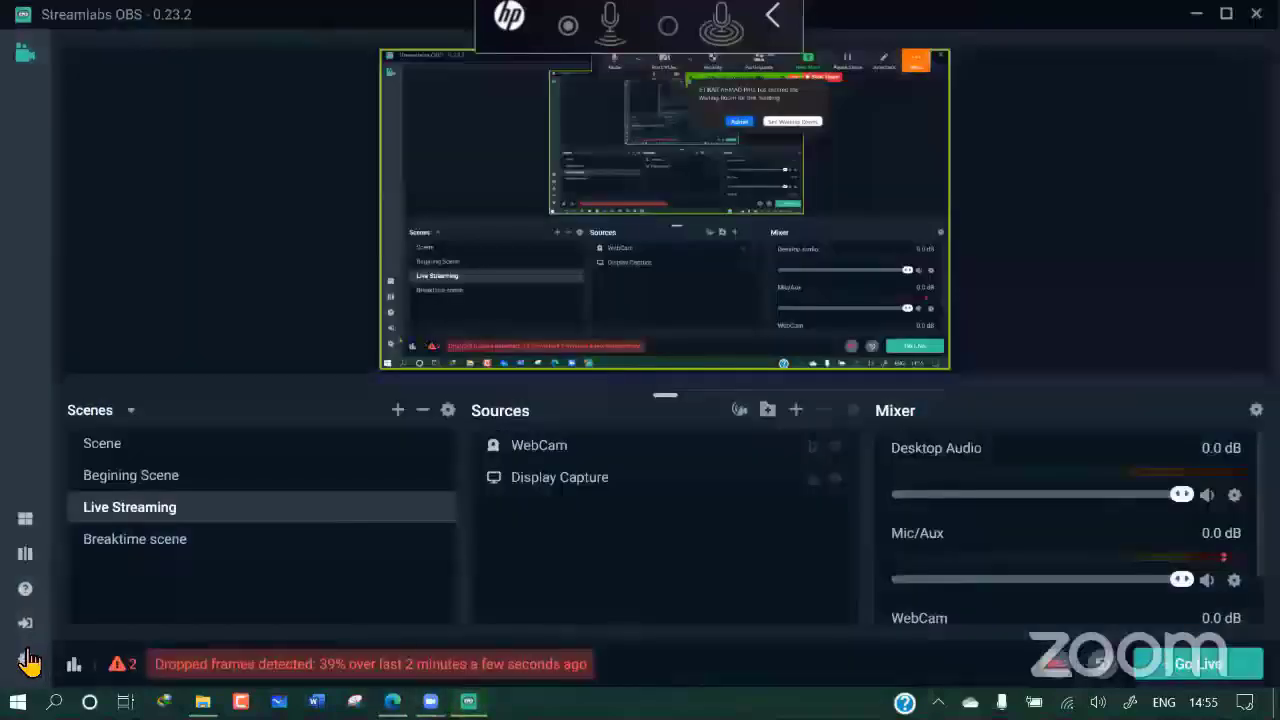
left_click(24, 657)
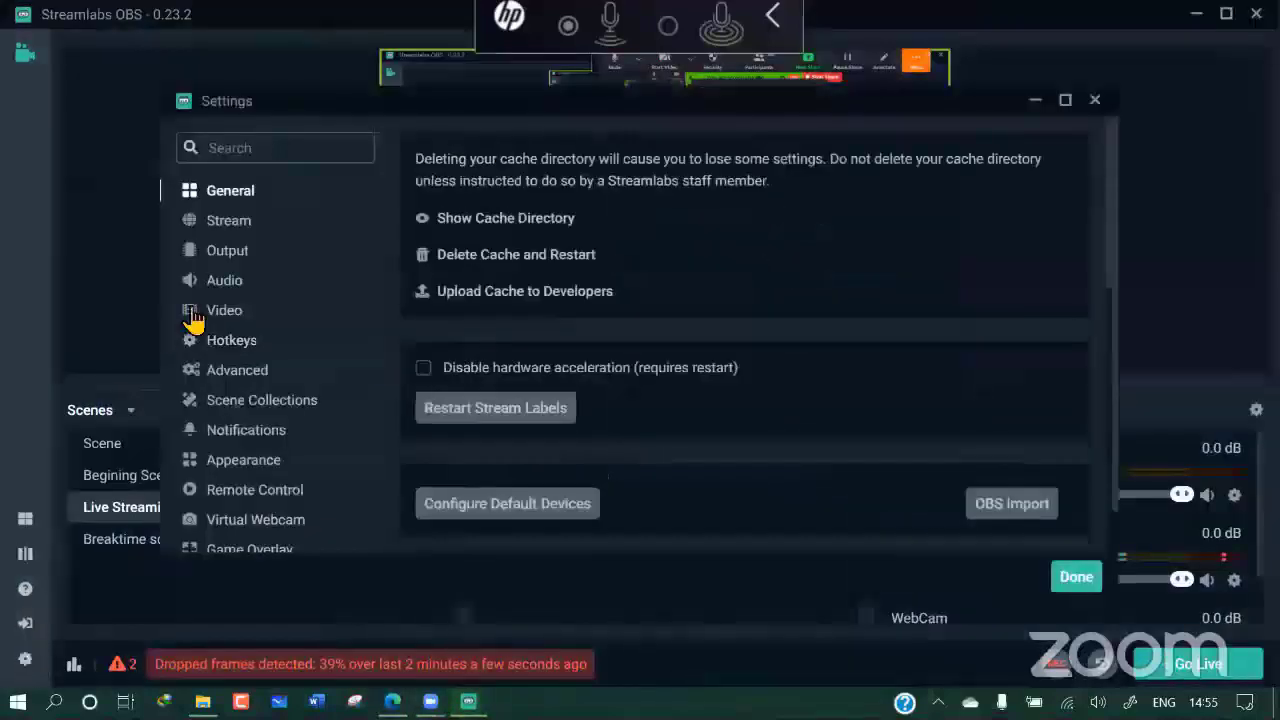
left_click(240, 228)
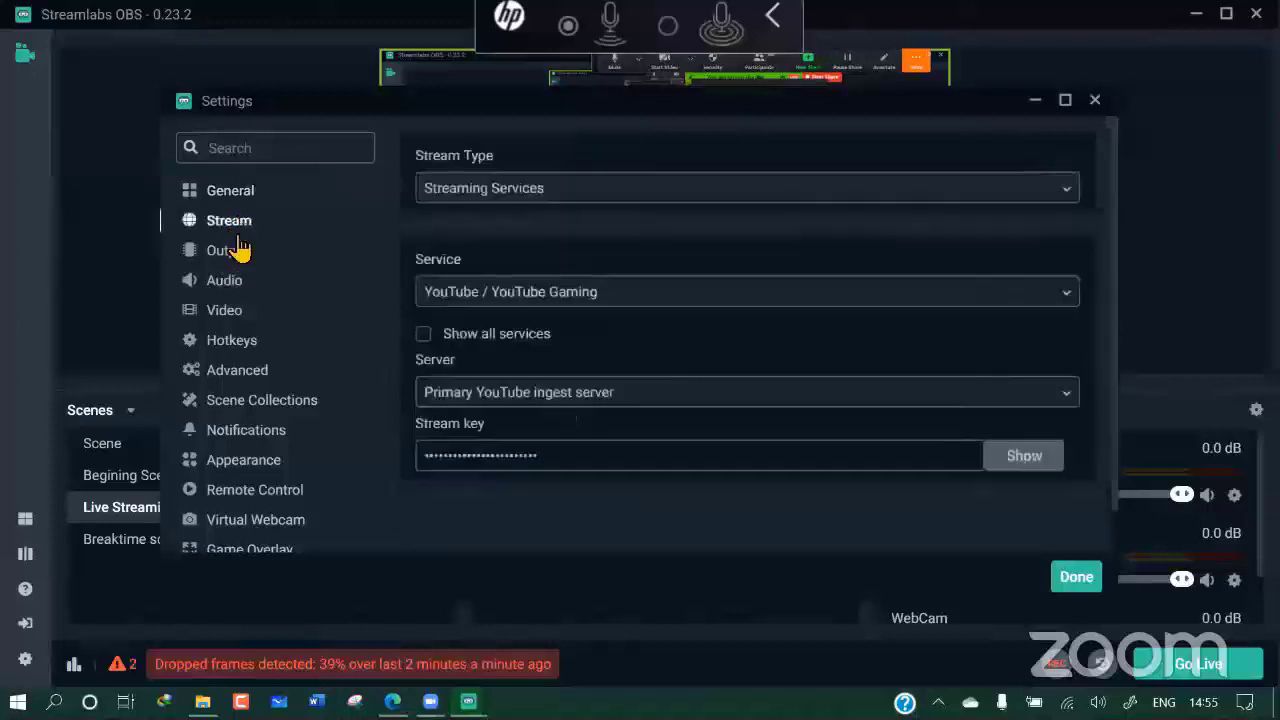
left_click(238, 254)
scroll(660, 388, "down", 5)
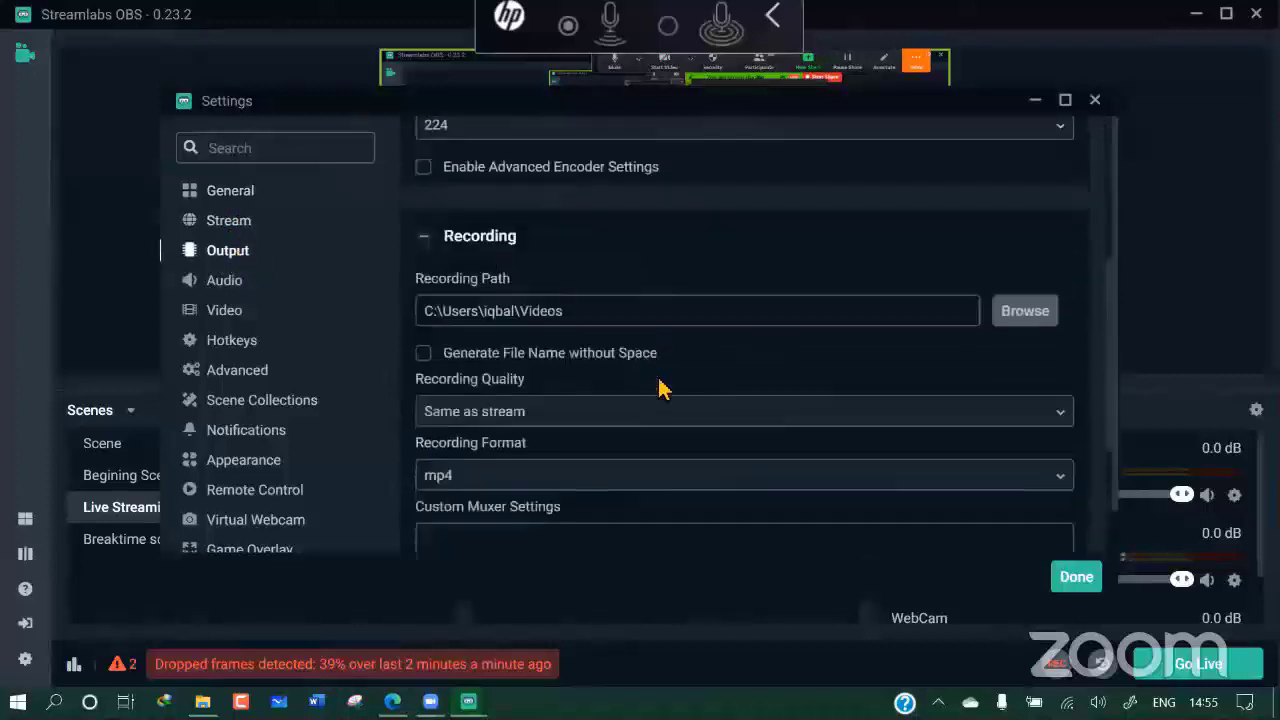
left_click_drag(498, 300, 407, 302)
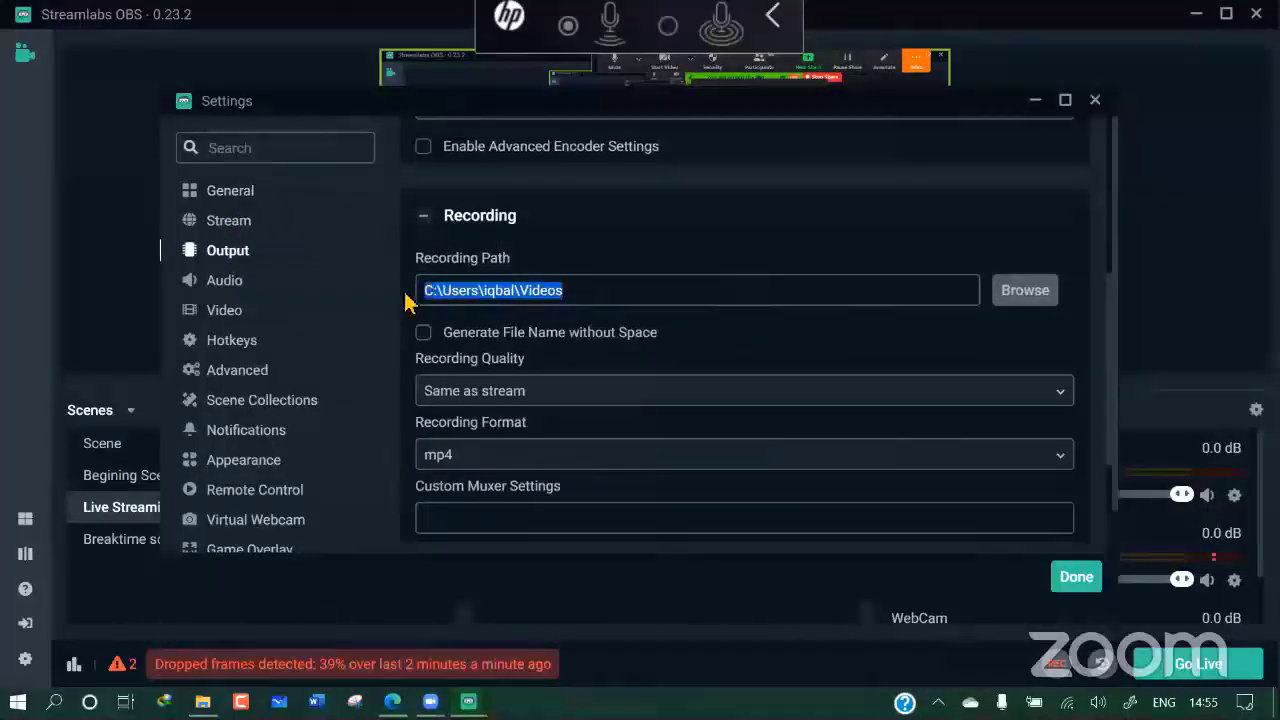
left_click(1095, 101)
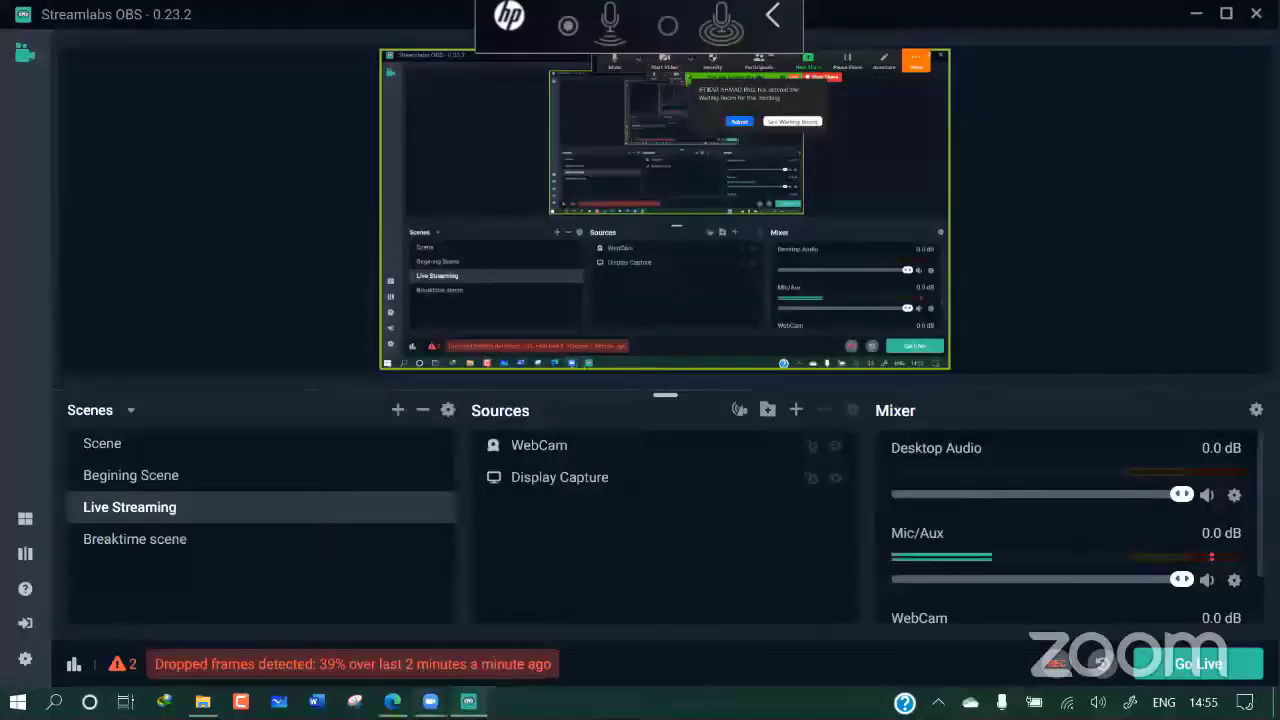
key("super+d")
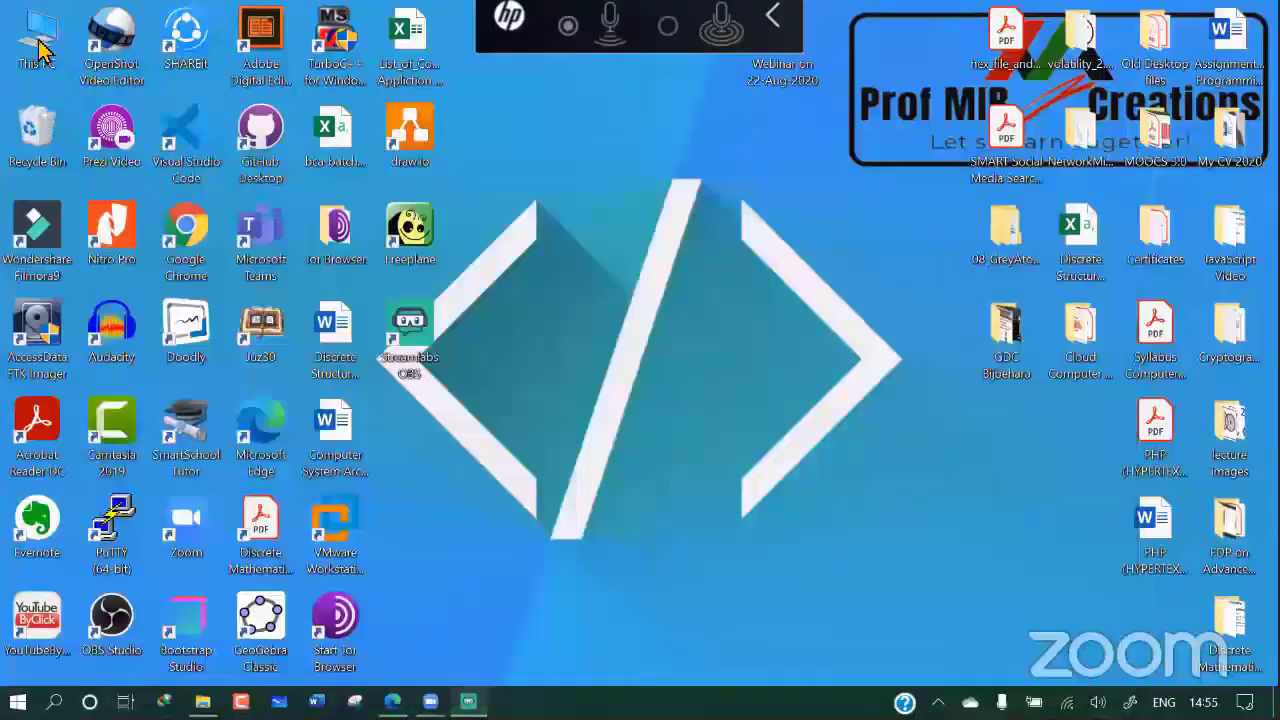
double_click(40, 42)
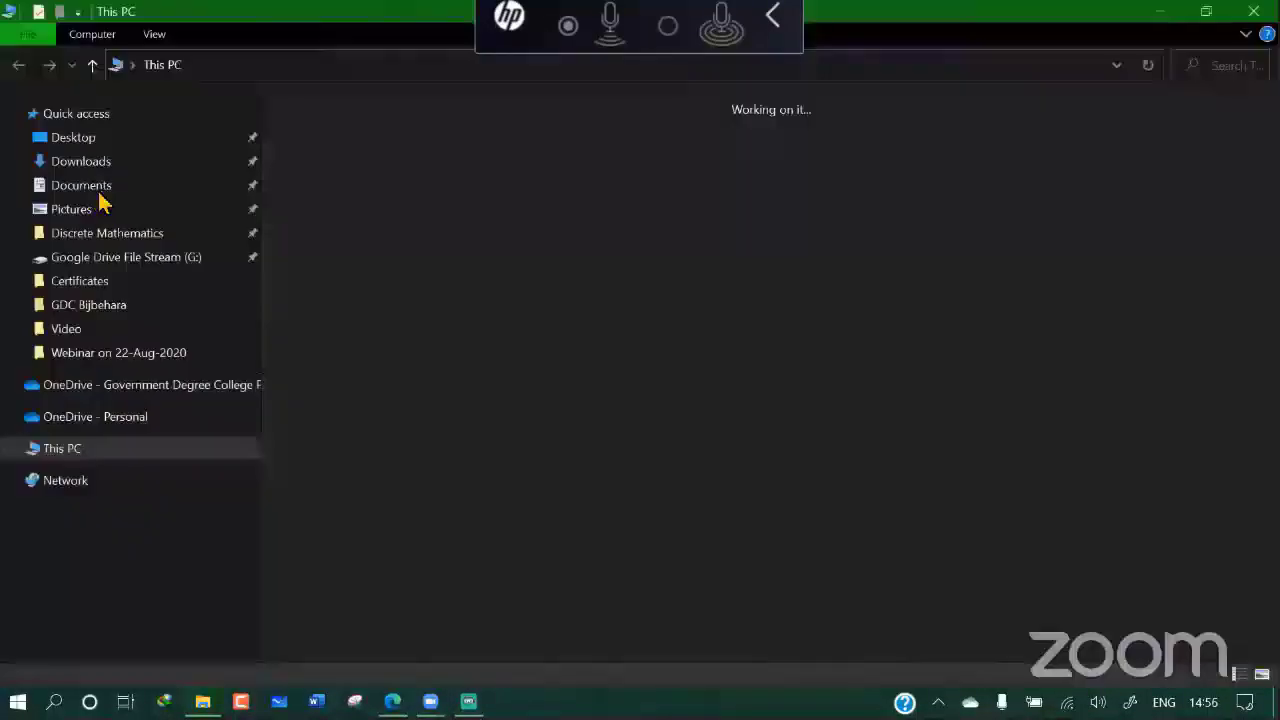
double_click(358, 266)
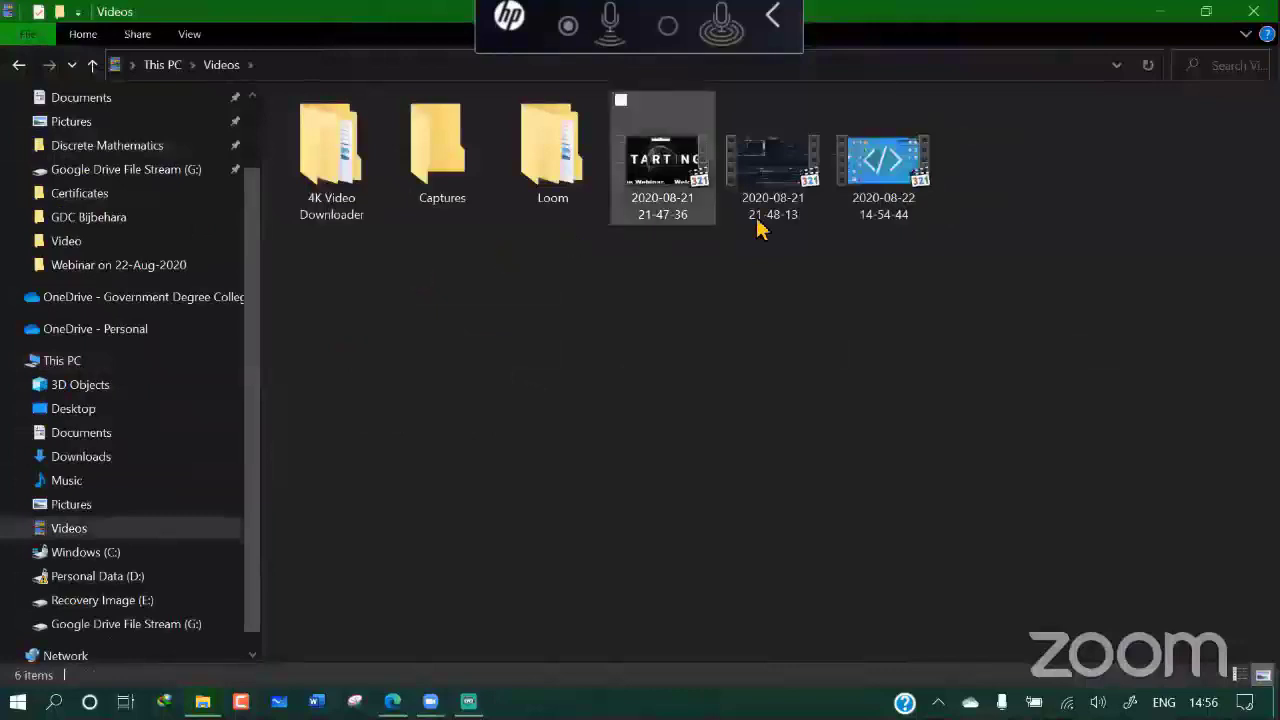
double_click(843, 208)
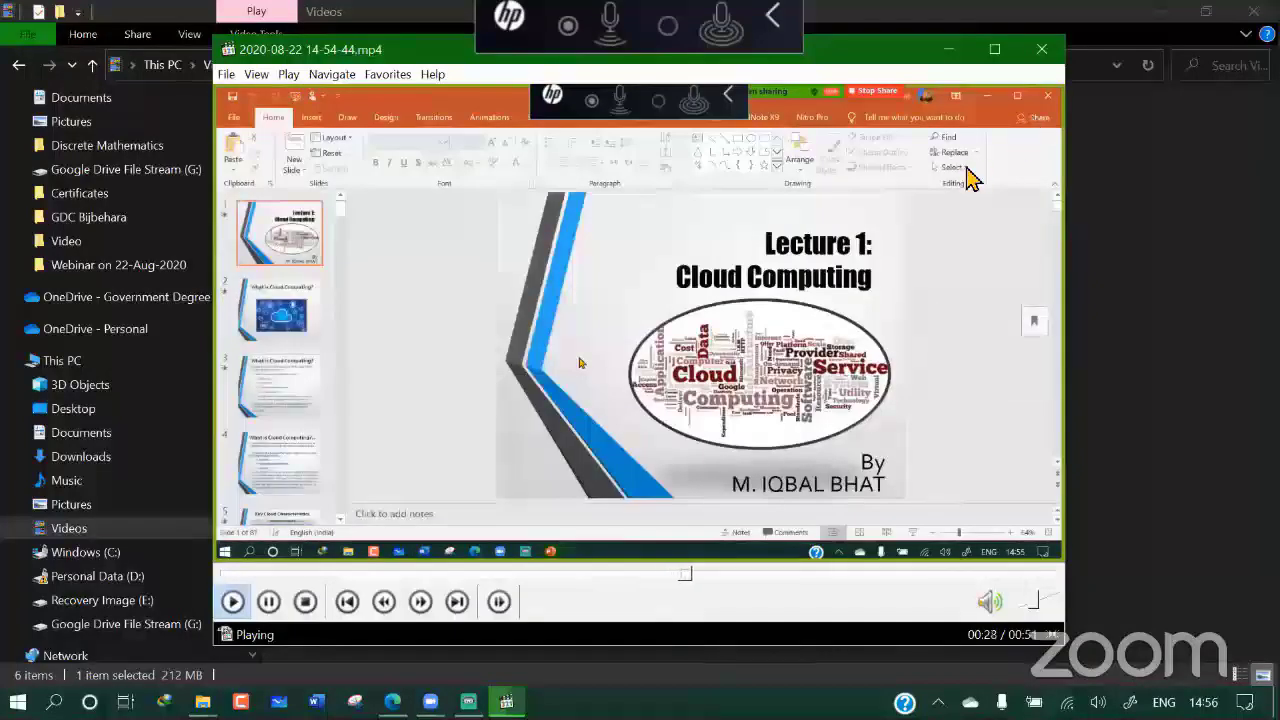
key("alt+F4")
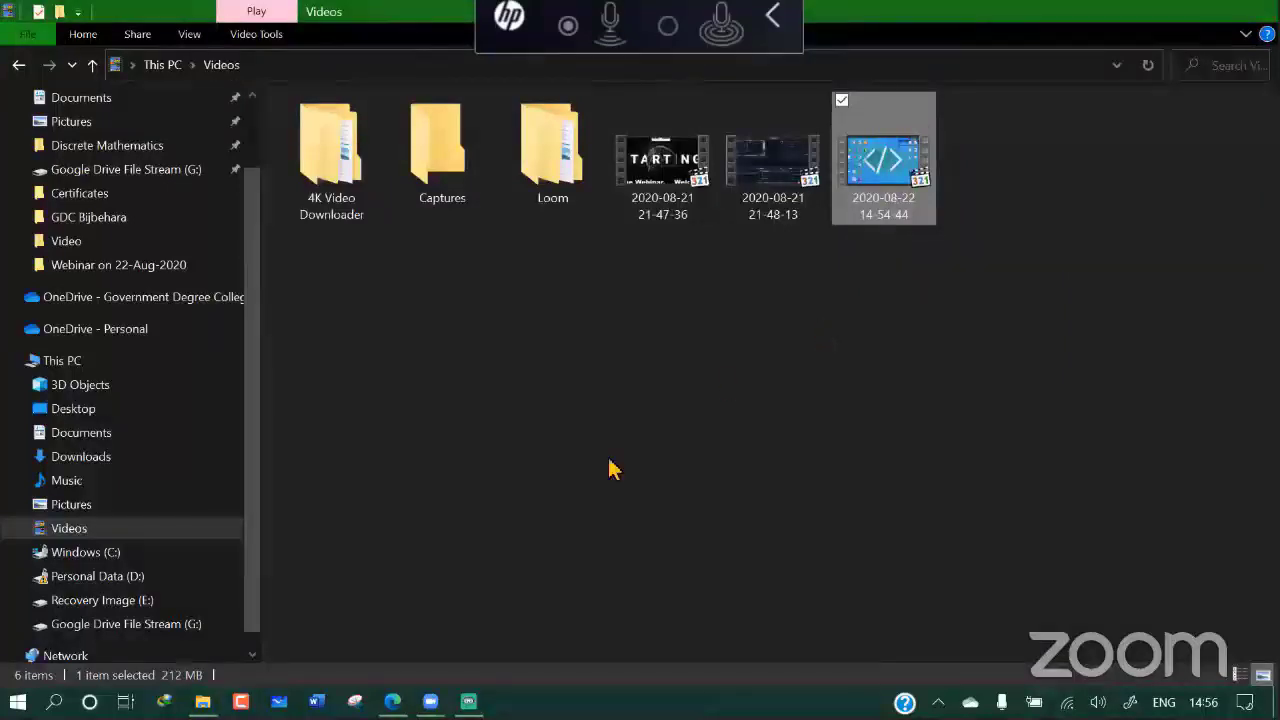
key("alt+F4")
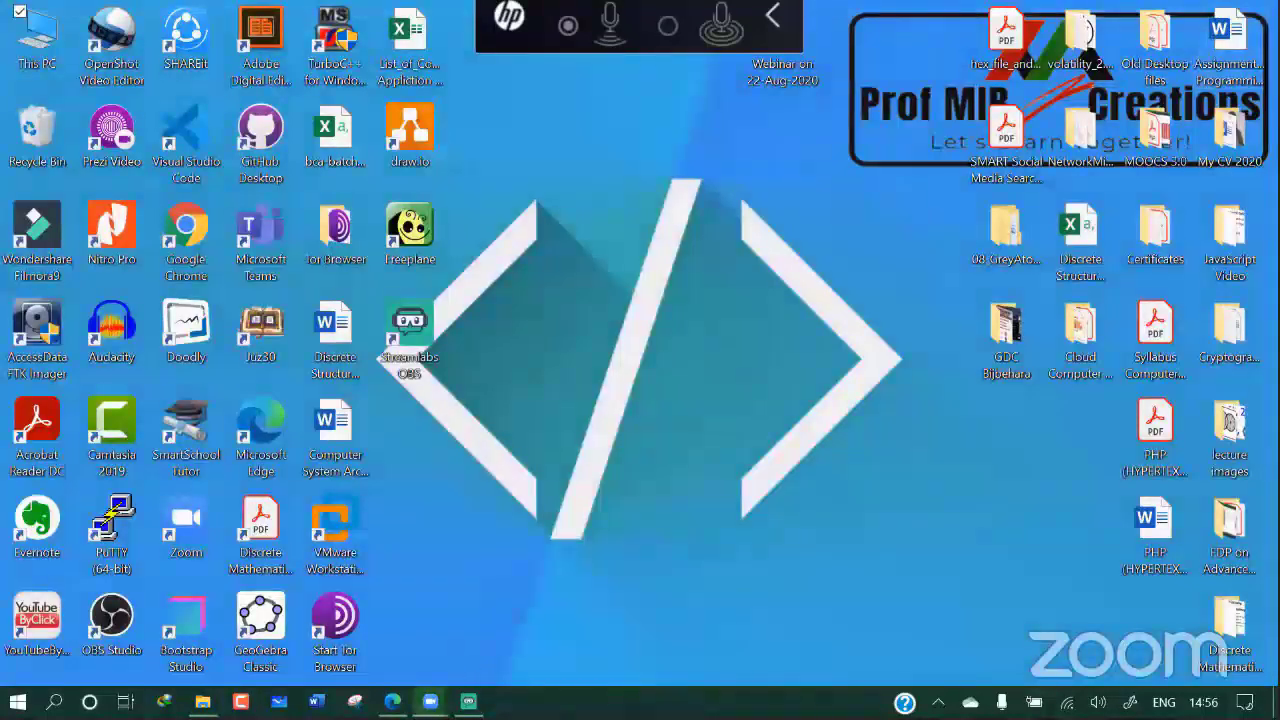
Refresh the desktop and dismiss YouTube Studio's Congratulations dialog to see the Stream Finished summary
right_click(748, 540)
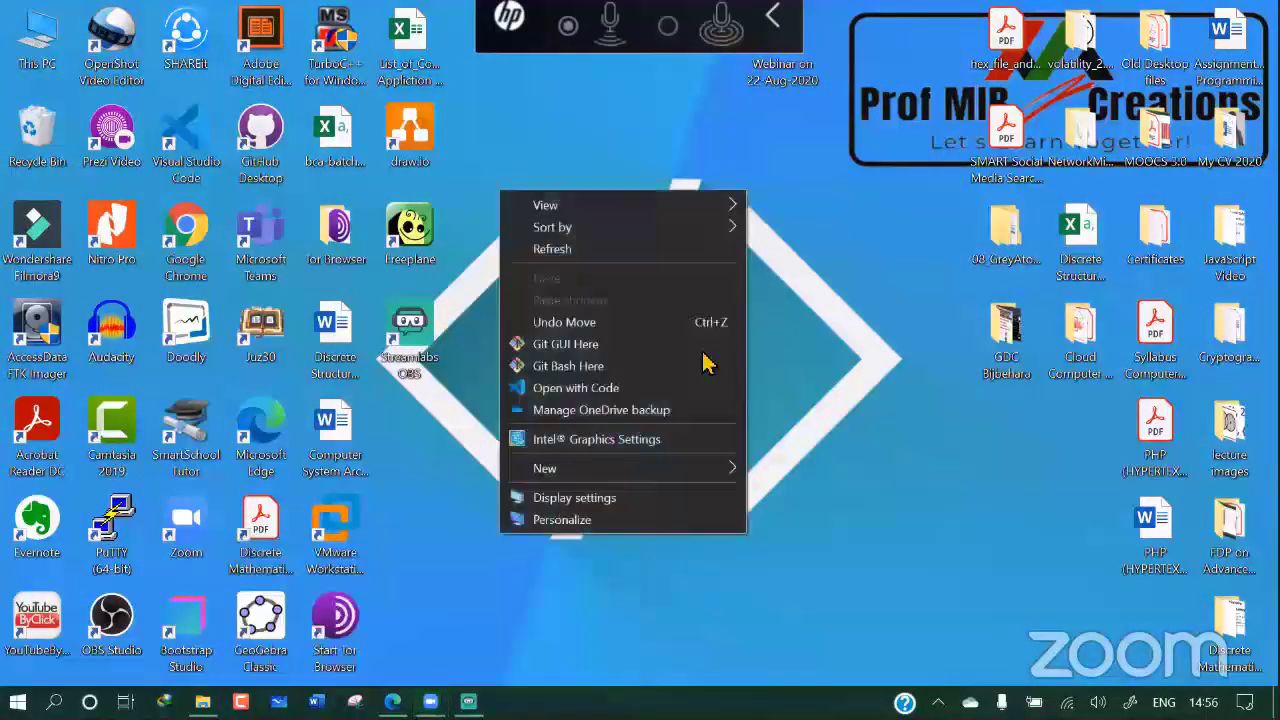
left_click(560, 249)
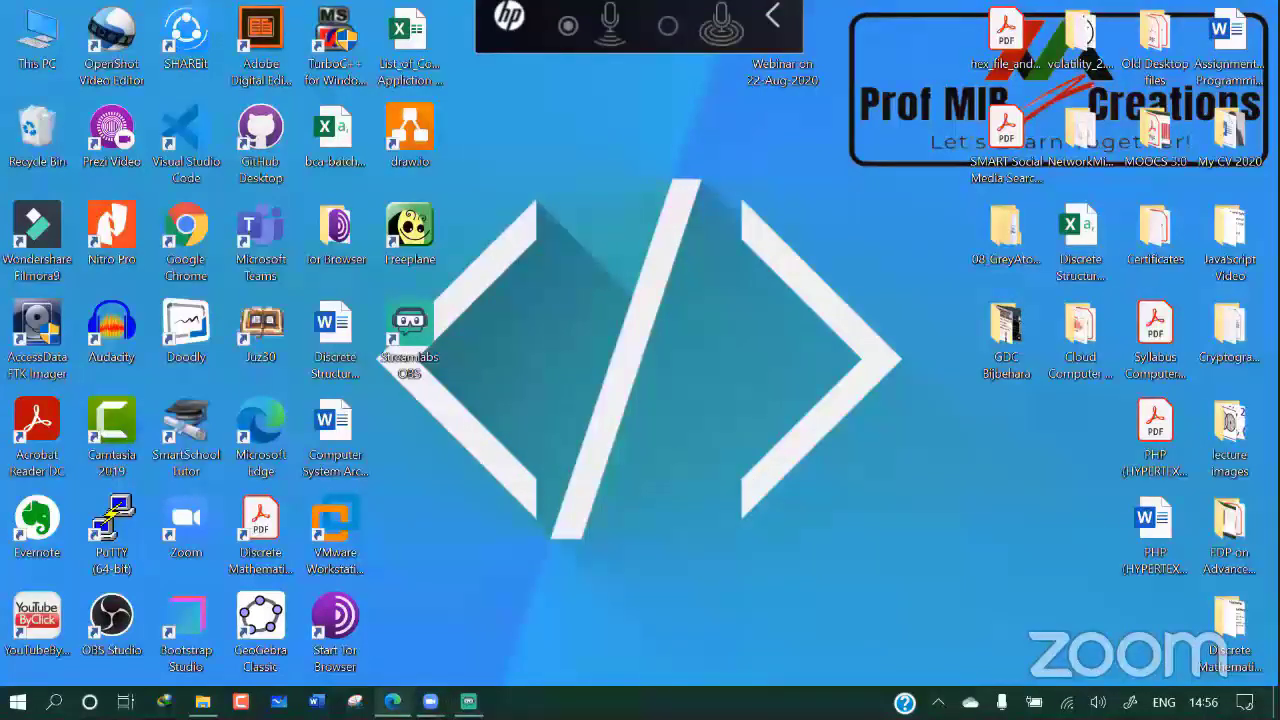
left_click(394, 701)
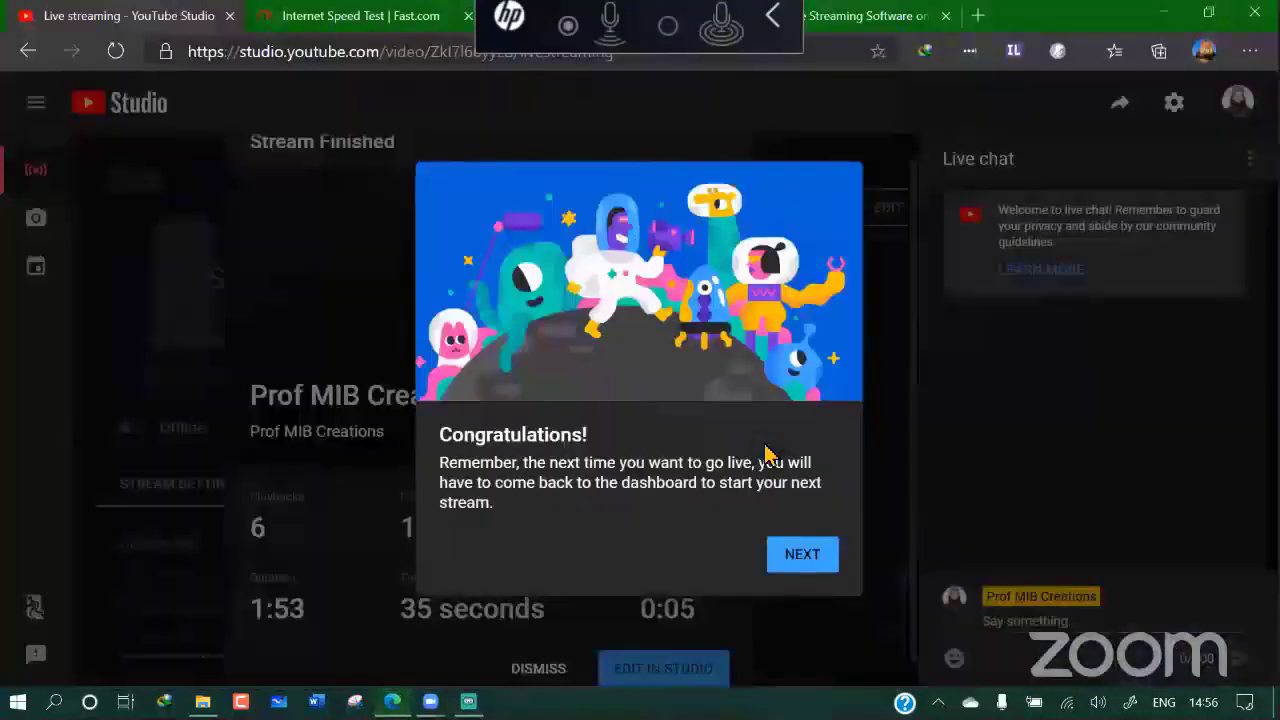
left_click(802, 554)
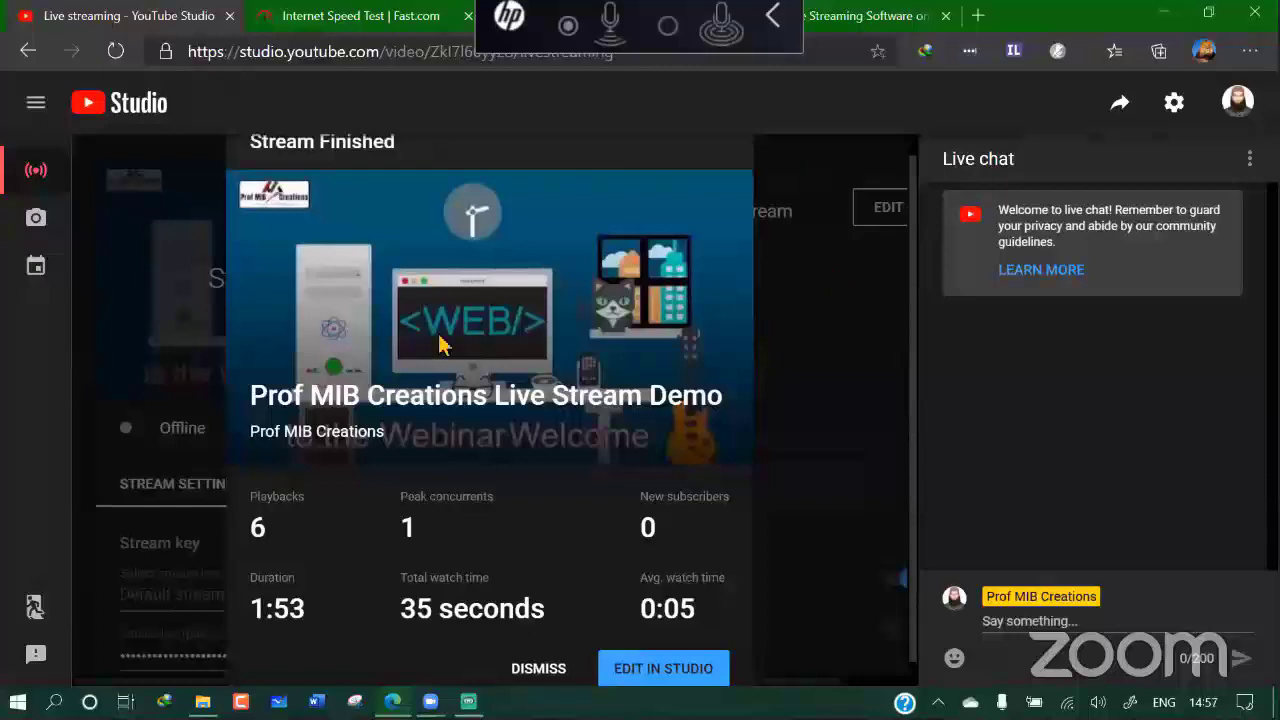
key("super+d")
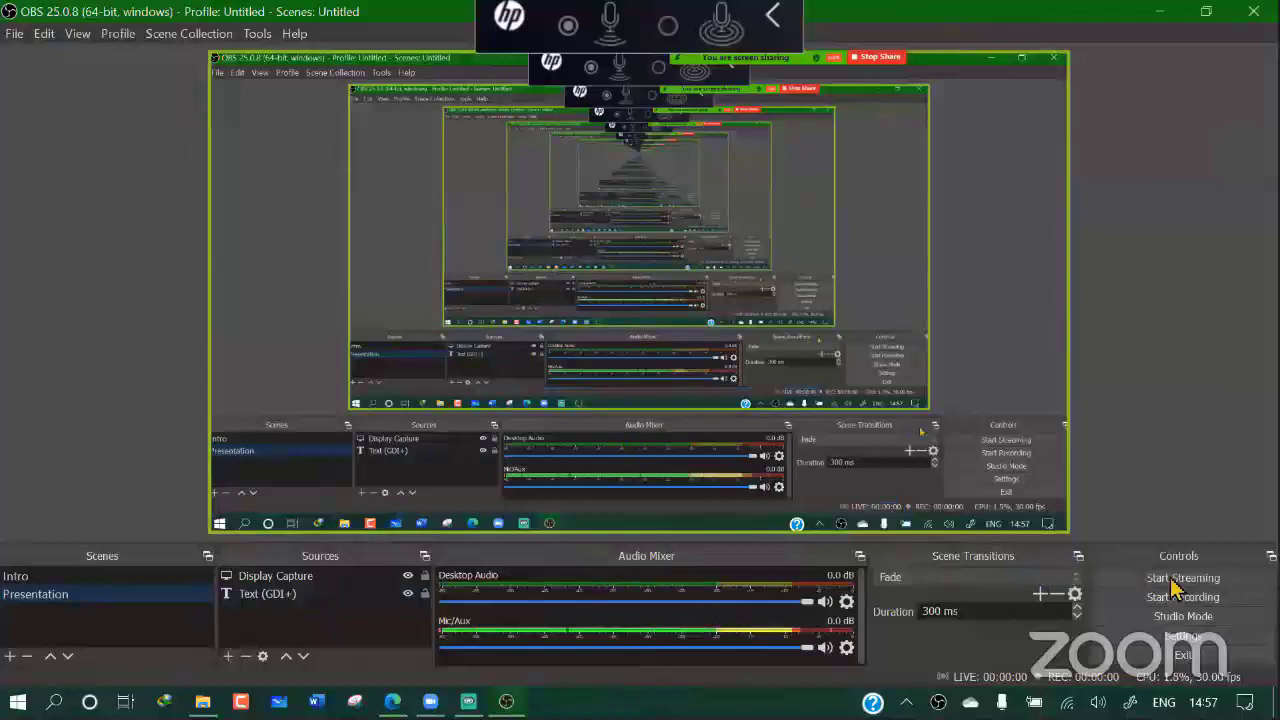
Start and stop streaming in OBS Studio, inspect its YouTube Stream settings and stream key, then minimize it
left_click(1228, 580)
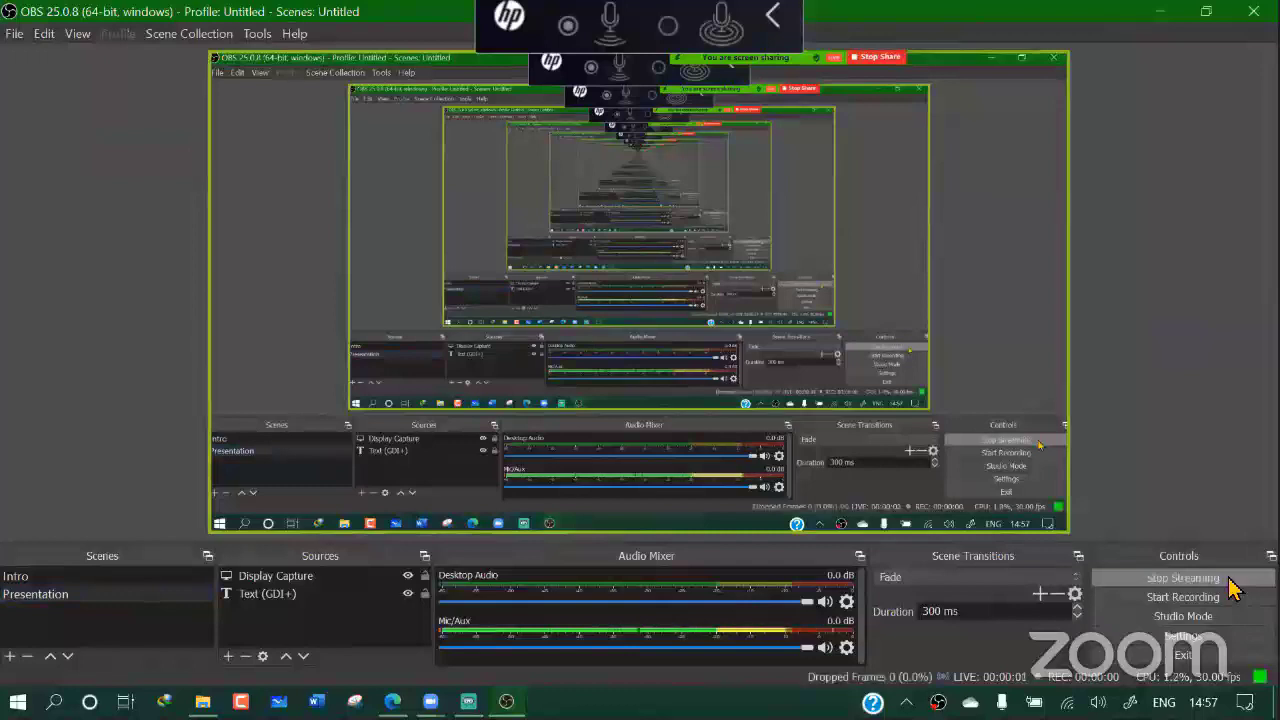
left_click(1208, 580)
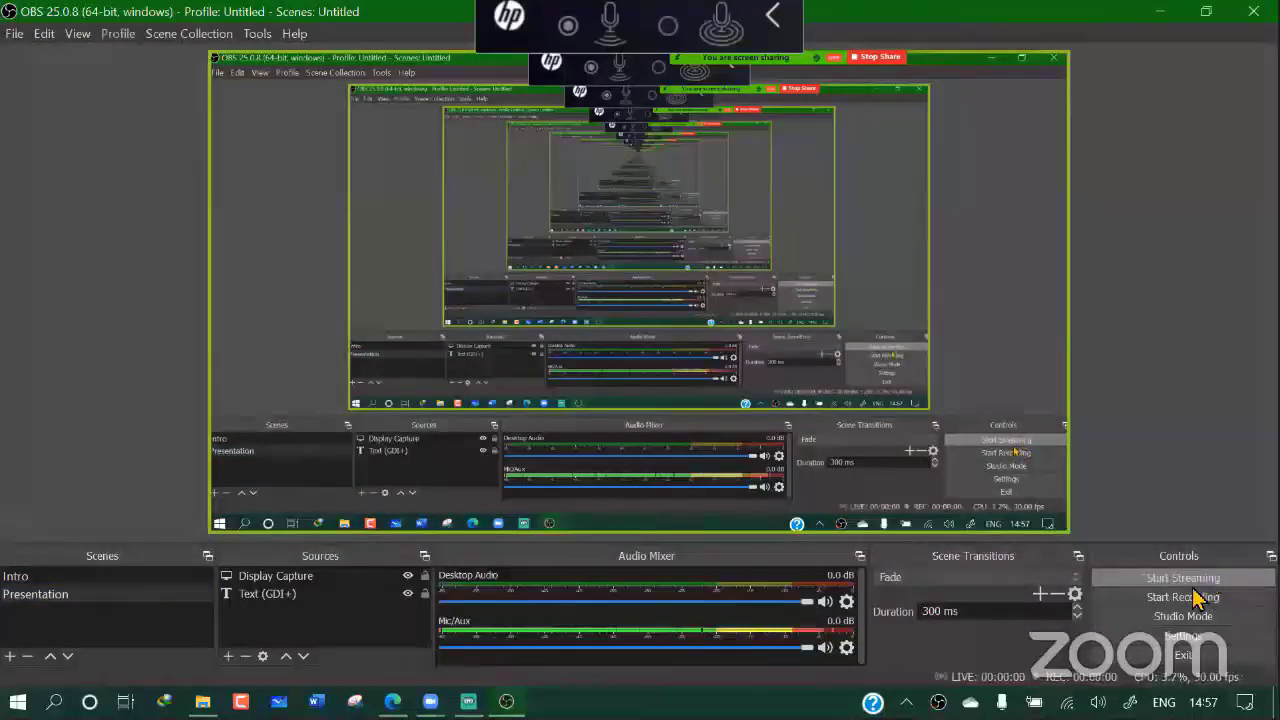
left_click(1193, 638)
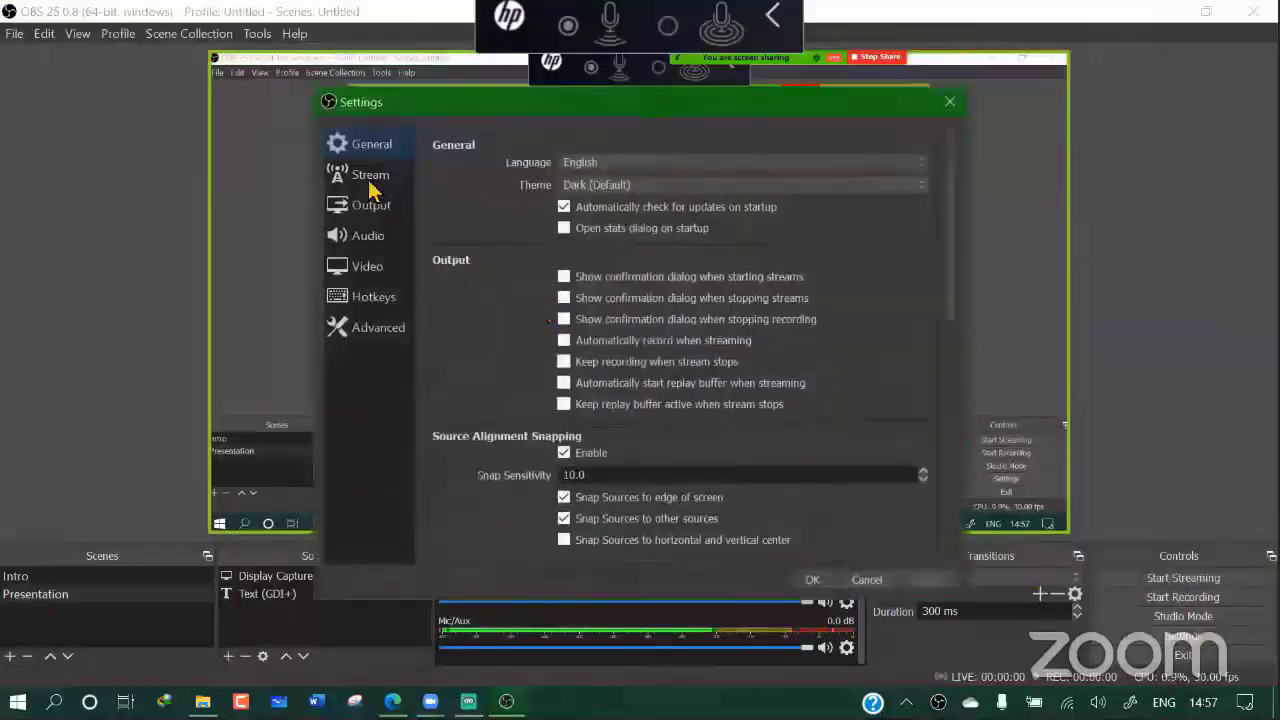
left_click(366, 180)
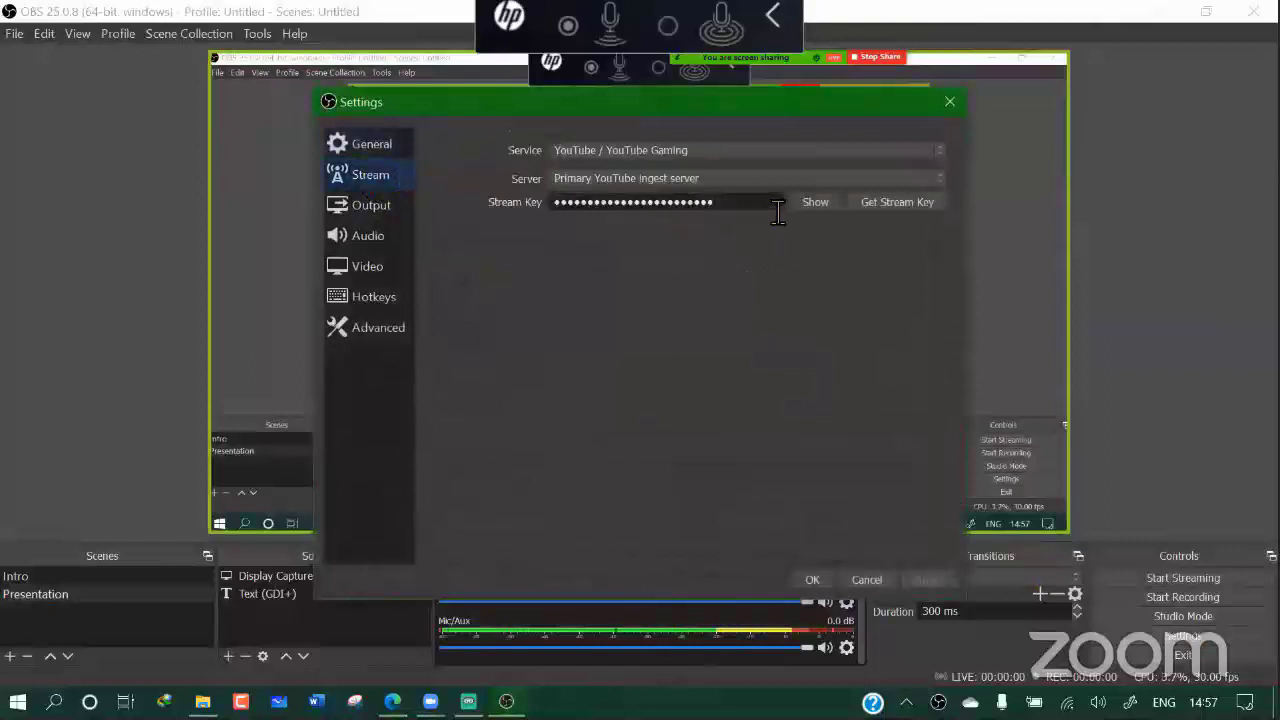
left_click_drag(740, 205, 508, 212)
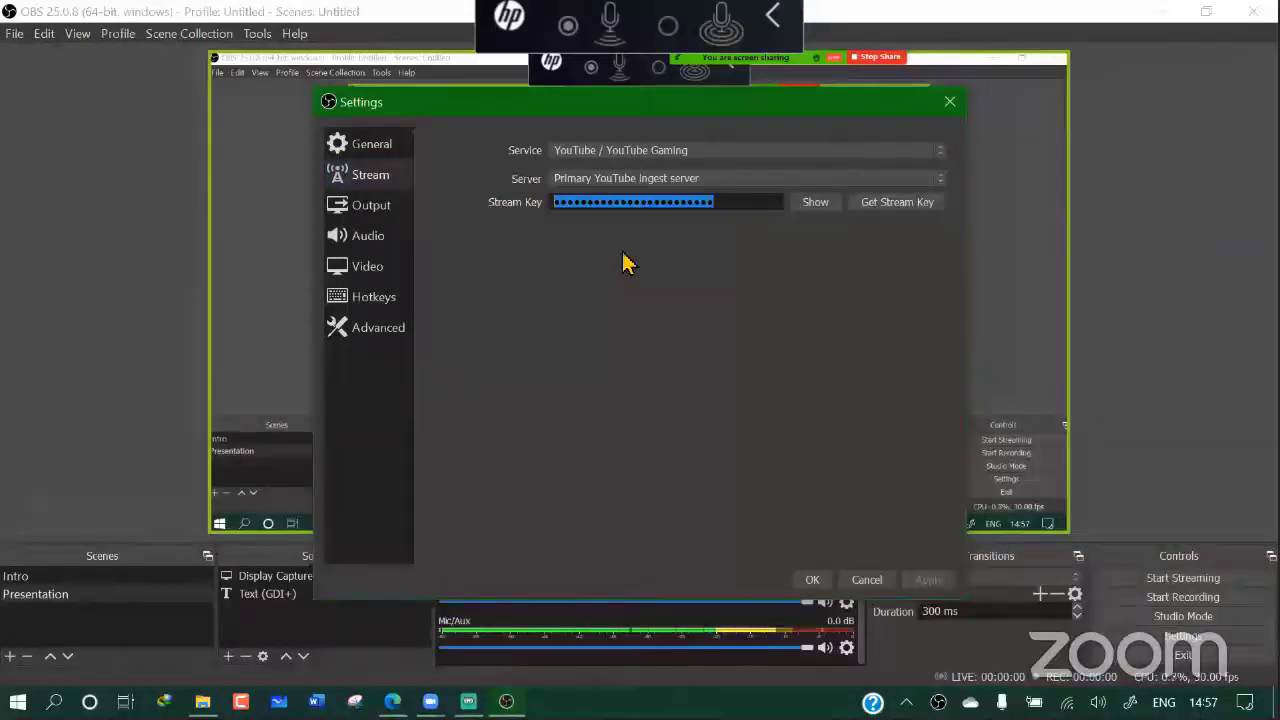
left_click(814, 582)
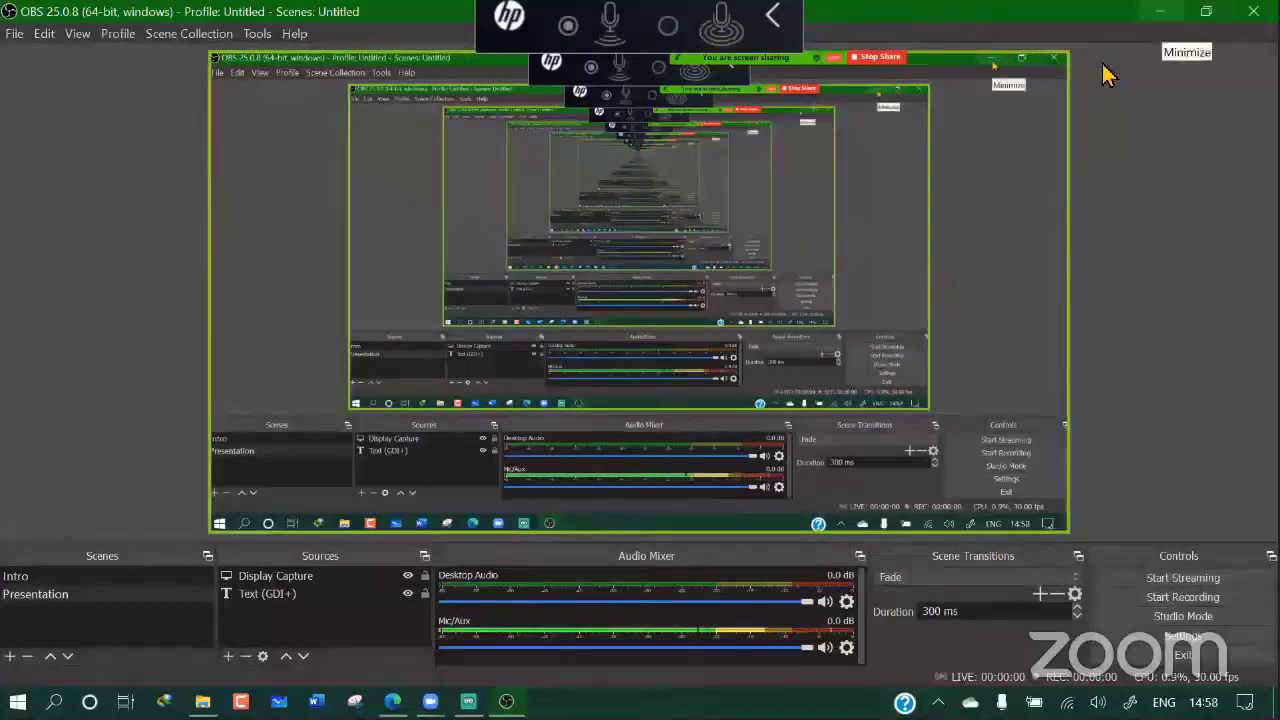
key("super+d")
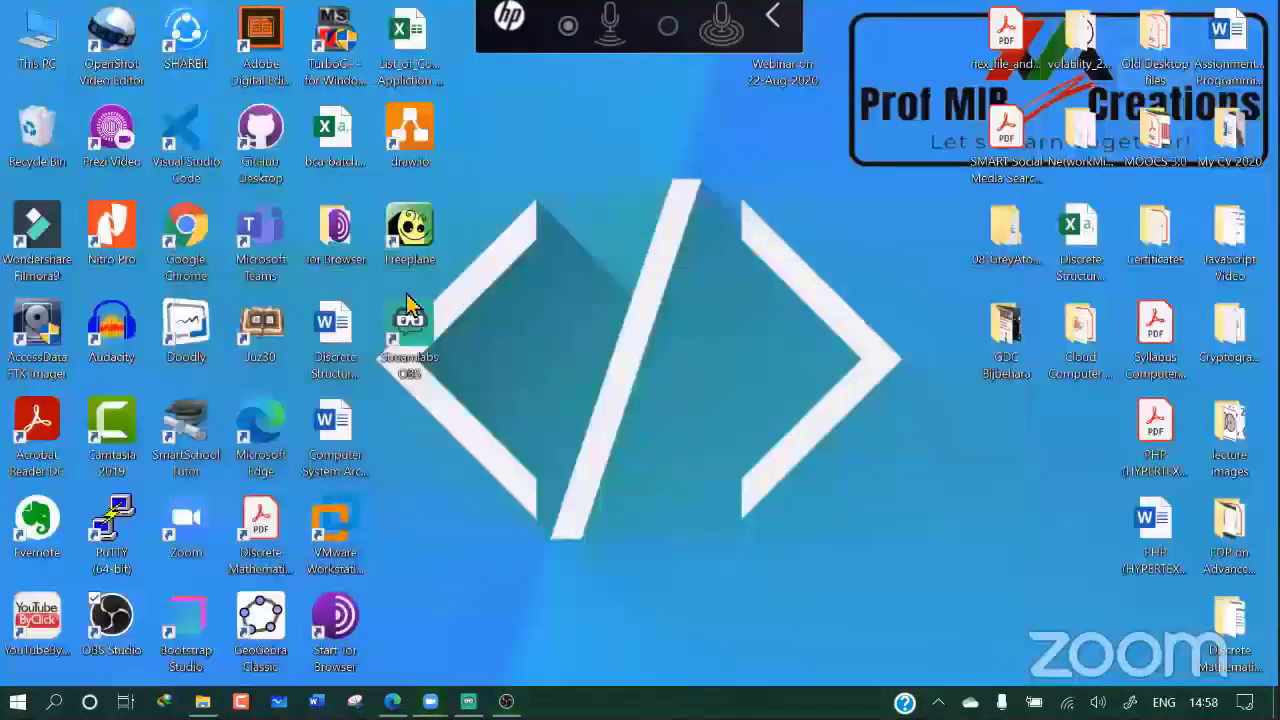